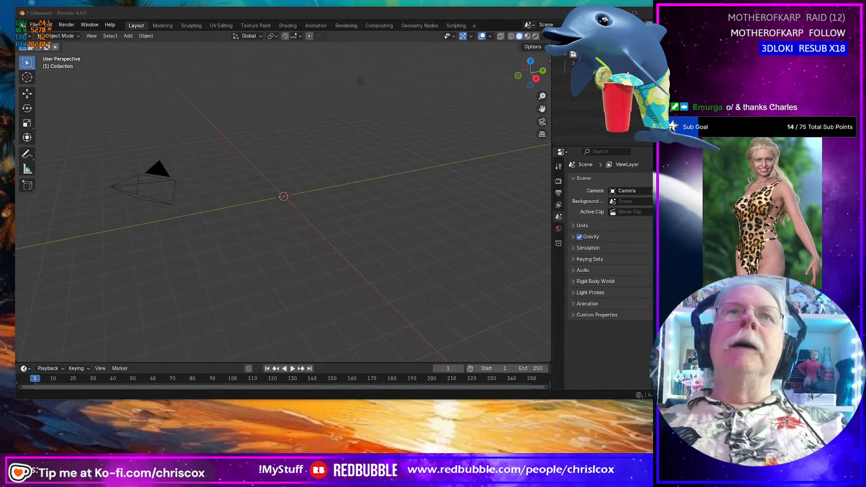
Shift the modeling window slightly and extend its height to fill more of the desktop.
{"action": "left_click_drag", "start_coordinate": [166, 11], "coordinate": [160, 12]}
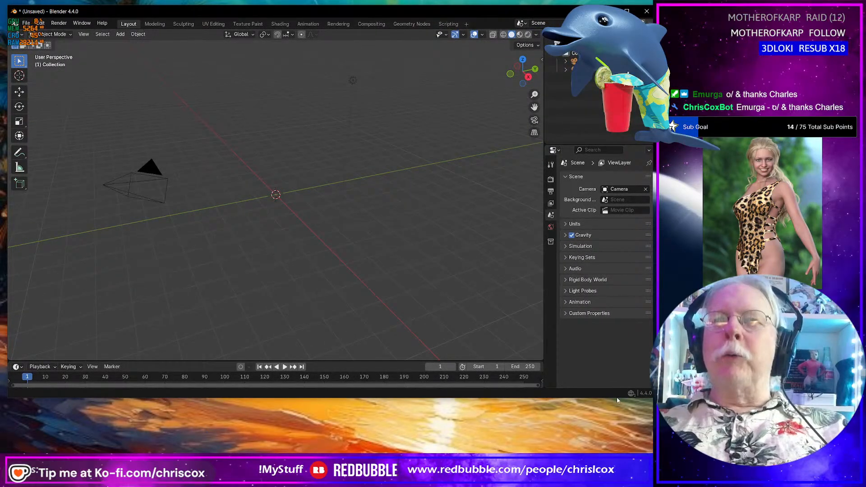
{"action": "left_click_drag", "start_coordinate": [616, 399], "coordinate": [615, 446]}
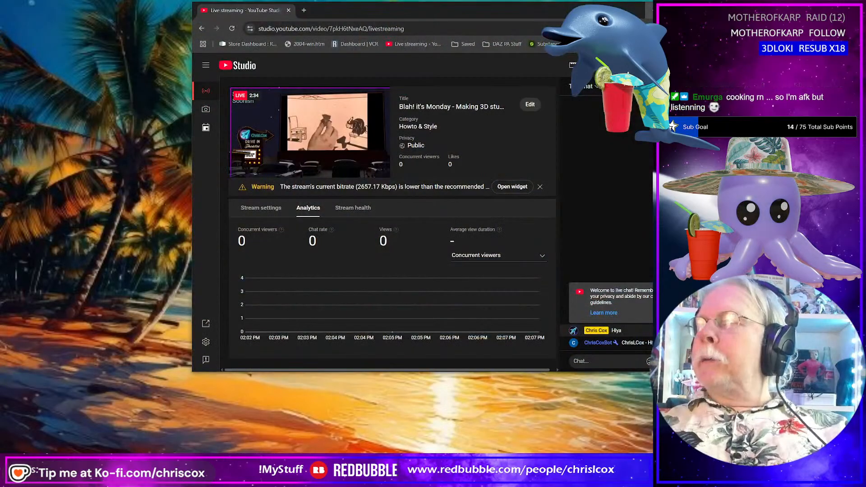
{"action": "key", "text": "alt+Tab"}
{"action": "key", "text": "alt+Tab"}
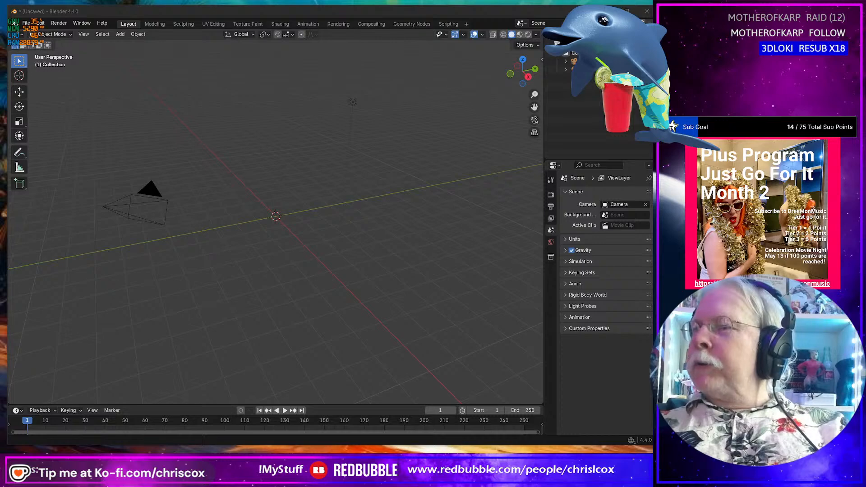
Switch to Marvelous Designer and examine the Rockabilly Swing Dress bodice up close, including its center buttons and halter straps.
{"action": "key", "text": "alt+Tab"}
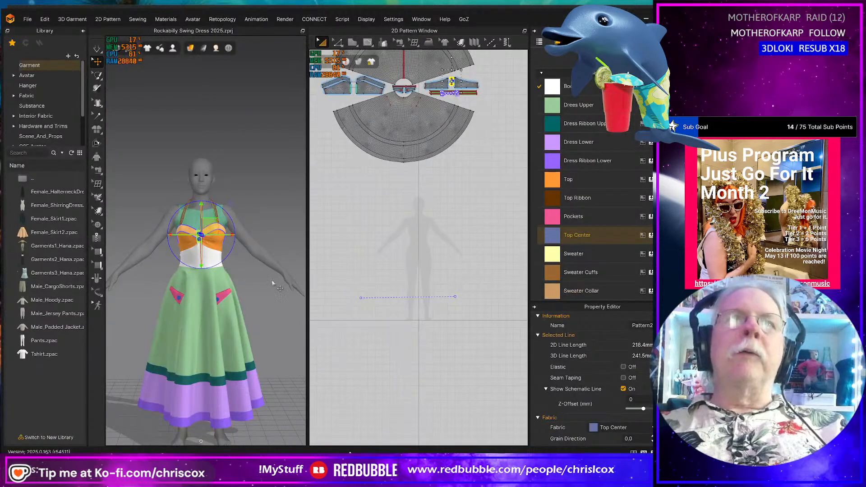
{"action": "scroll", "coordinate": [262, 285], "scroll_direction": "down", "scroll_amount": 3}
{"action": "scroll", "coordinate": [262, 285], "scroll_direction": "up", "scroll_amount": 10}
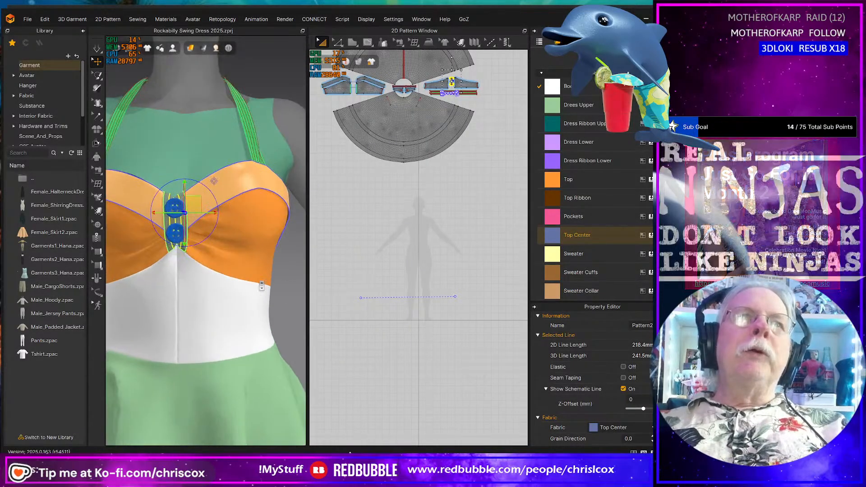
{"action": "right_click_drag", "start_coordinate": [258, 307], "coordinate": [212, 307]}
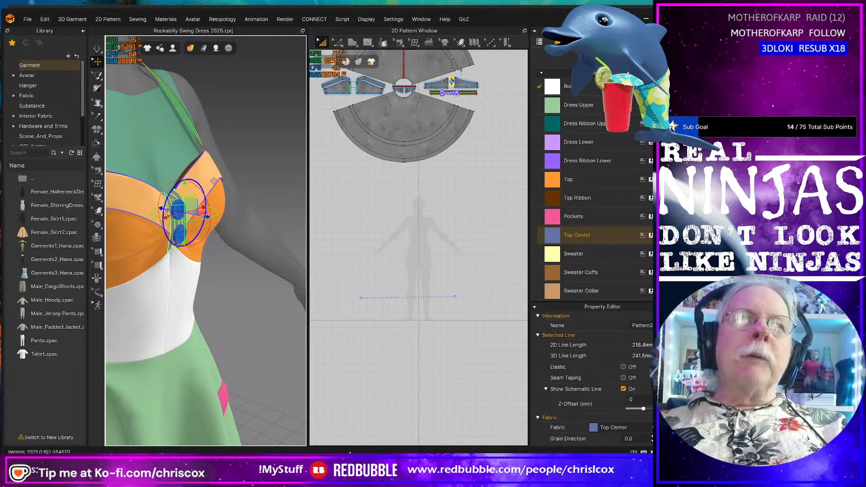
{"action": "right_click_drag", "start_coordinate": [189, 261], "coordinate": [155, 250]}
{"action": "scroll", "coordinate": [190, 275], "scroll_direction": "down", "scroll_amount": 6}
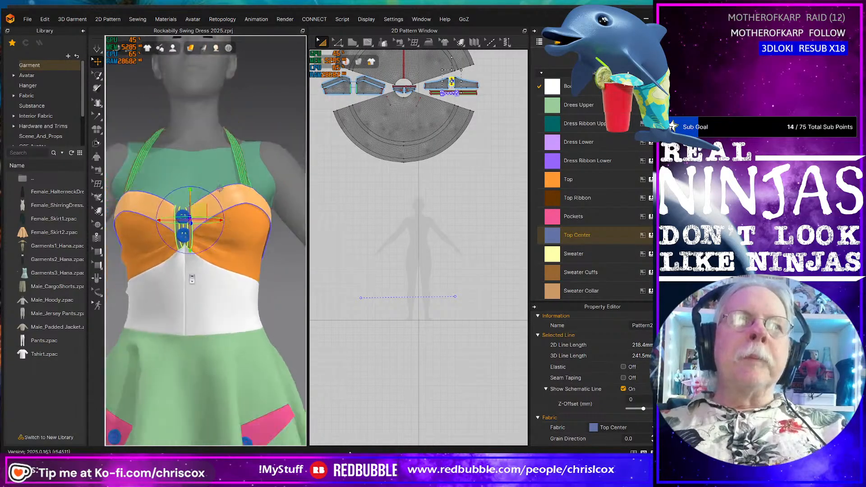
{"action": "scroll", "coordinate": [192, 279], "scroll_direction": "down", "scroll_amount": 3}
{"action": "scroll", "coordinate": [200, 276], "scroll_direction": "down", "scroll_amount": 1}
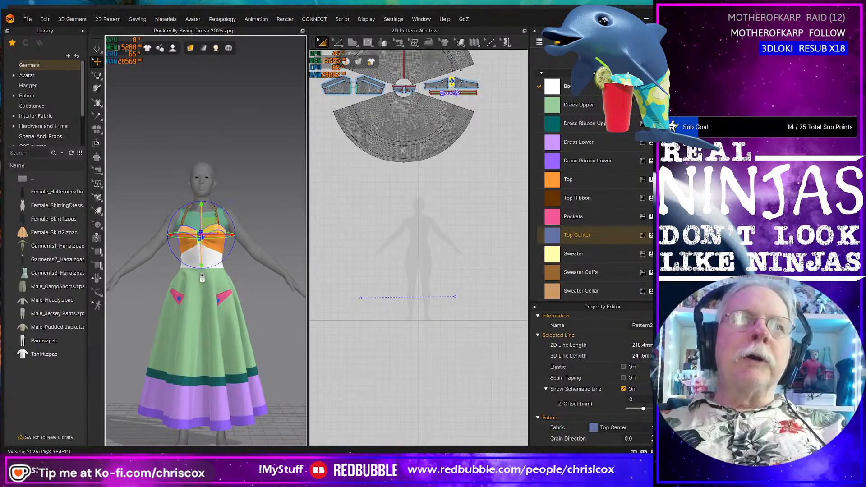
Examine the dress's back ties, the skirt pockets and the full-length silhouette from several angles.
{"action": "scroll", "coordinate": [201, 278], "scroll_direction": "up", "scroll_amount": 3}
{"action": "right_click_drag", "start_coordinate": [201, 279], "coordinate": [334, 224]}
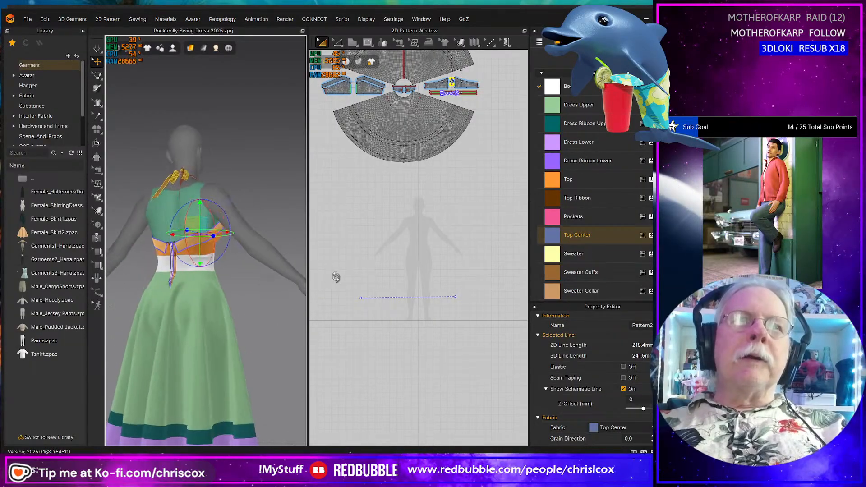
{"action": "scroll", "coordinate": [228, 283], "scroll_direction": "up", "scroll_amount": 5}
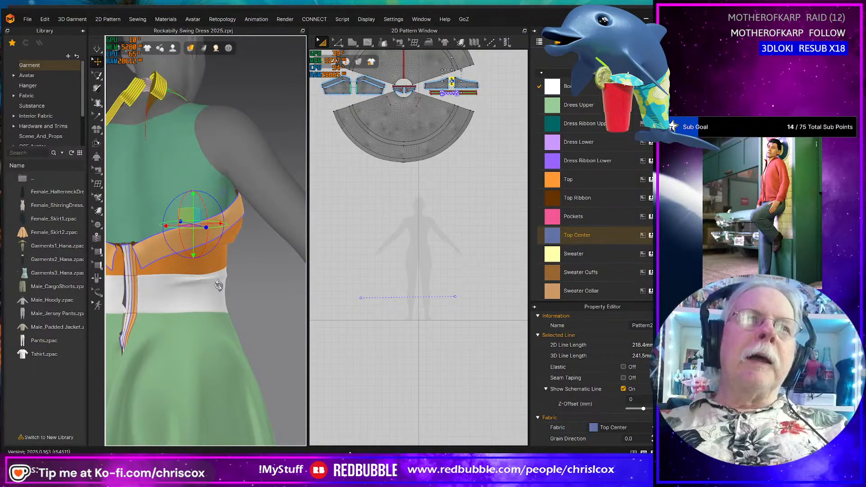
{"action": "right_click_drag", "start_coordinate": [219, 286], "coordinate": [111, 301]}
{"action": "scroll", "coordinate": [203, 308], "scroll_direction": "down", "scroll_amount": 3}
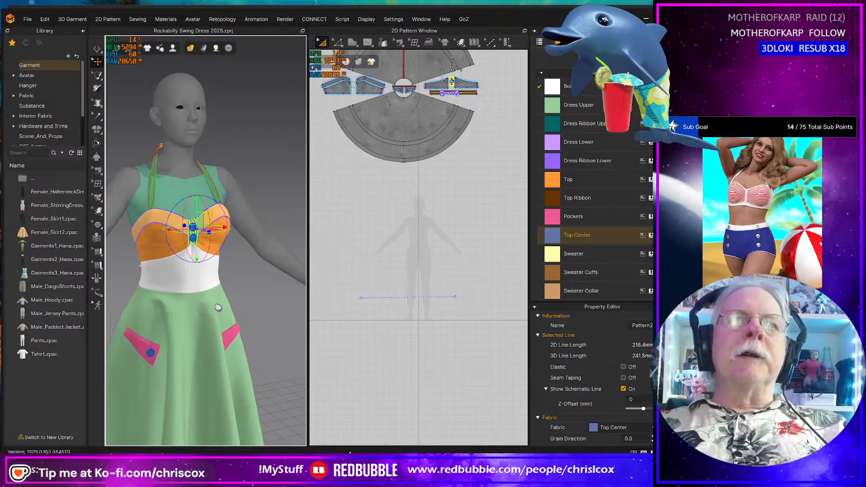
{"action": "middle_click_drag", "start_coordinate": [218, 308], "coordinate": [250, 231]}
{"action": "scroll", "coordinate": [246, 235], "scroll_direction": "down", "scroll_amount": 3}
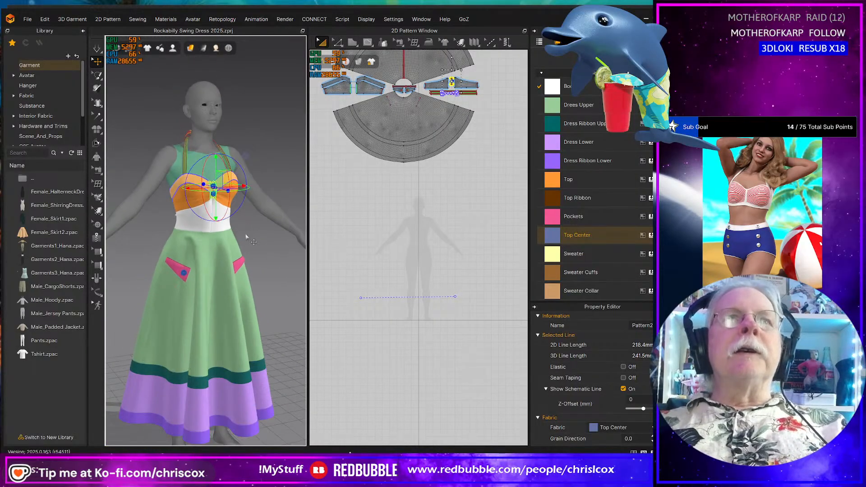
{"action": "right_click_drag", "start_coordinate": [261, 283], "coordinate": [308, 271]}
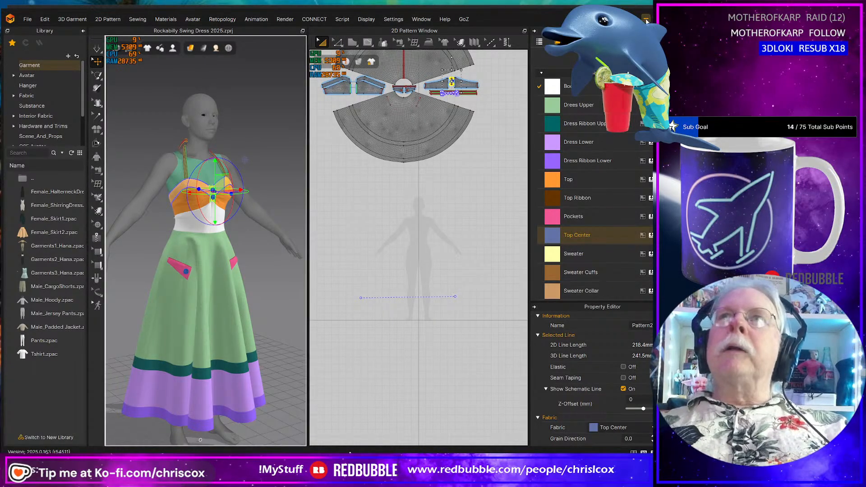
Switch to the browser, view the reference photo of the red and black 1950s chunky heels, and return to Blender.
{"action": "key", "text": "alt+Tab"}
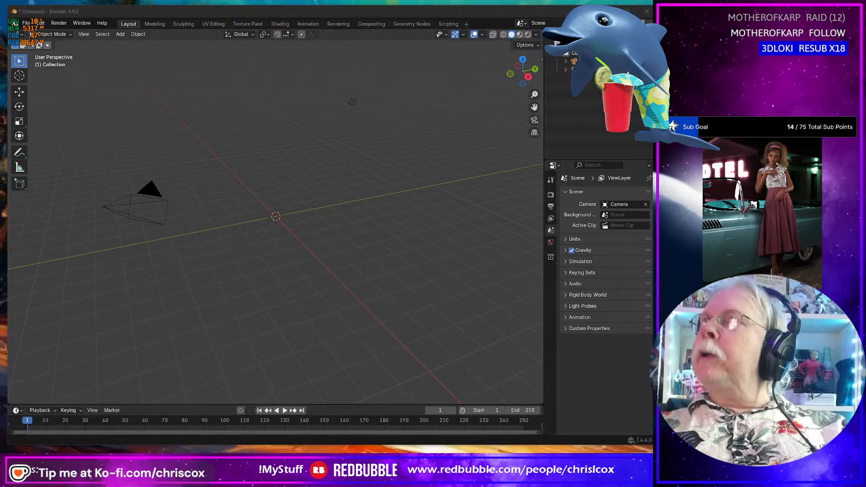
{"action": "left_click_drag", "start_coordinate": [650, 131], "coordinate": [131, 56]}
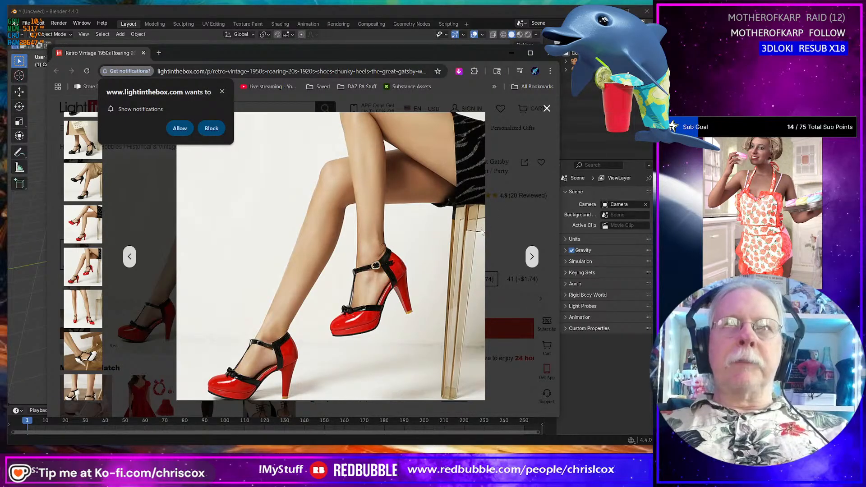
{"action": "left_click", "coordinate": [500, 10]}
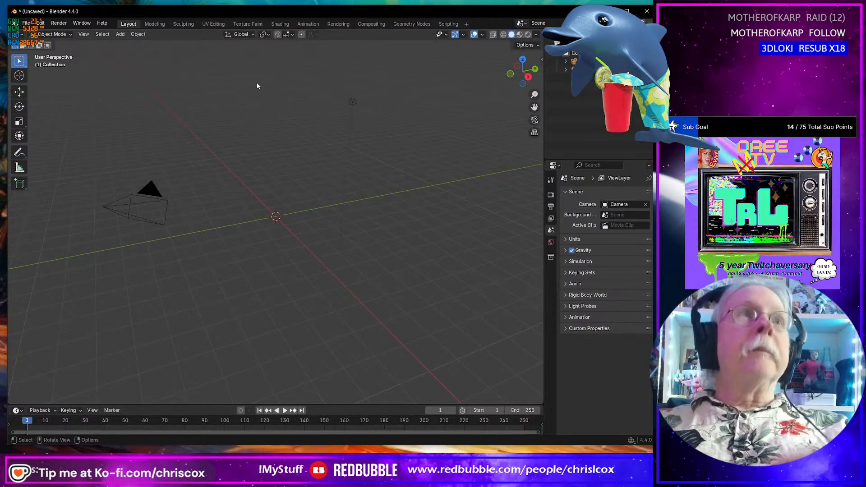
Open the recent file Low Poly Boot Base.blend and collapse the G9 Heel Base collection.
{"action": "left_click", "coordinate": [26, 23]}
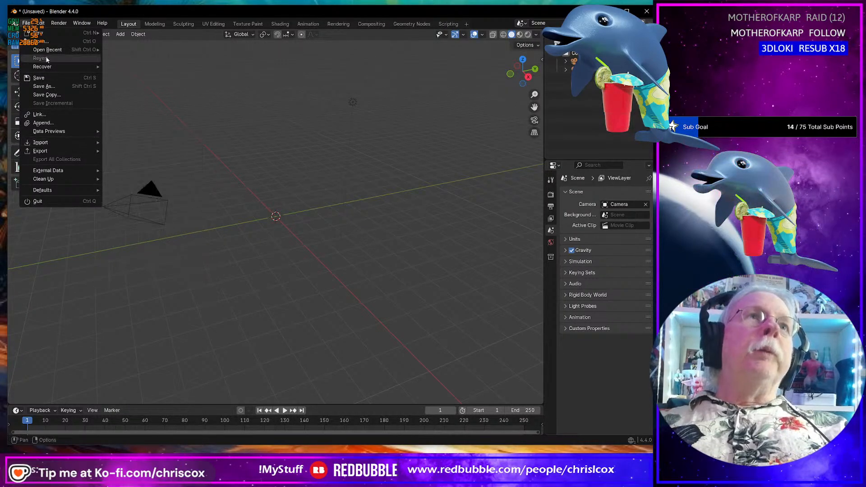
{"action": "mouse_move", "coordinate": [46, 50]}
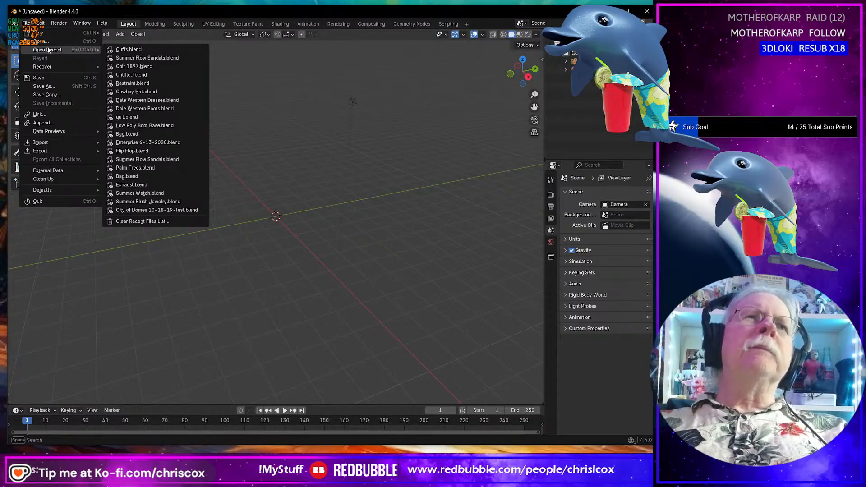
{"action": "left_click", "coordinate": [135, 125]}
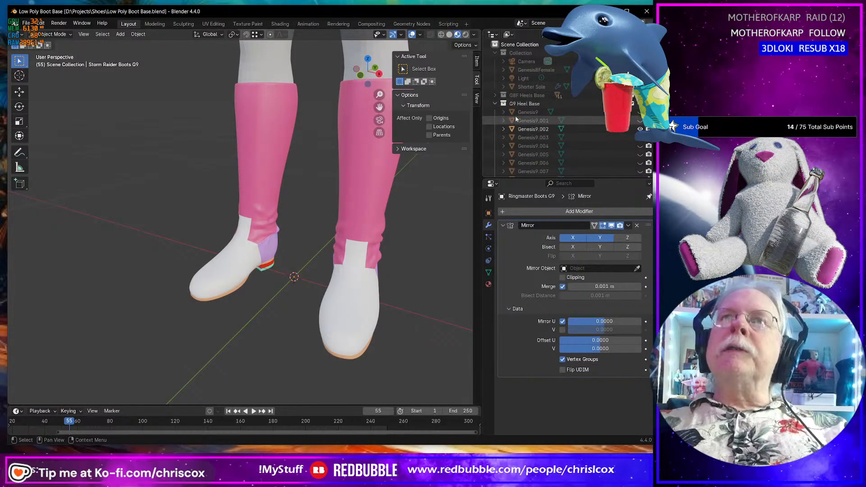
{"action": "left_click", "coordinate": [496, 104]}
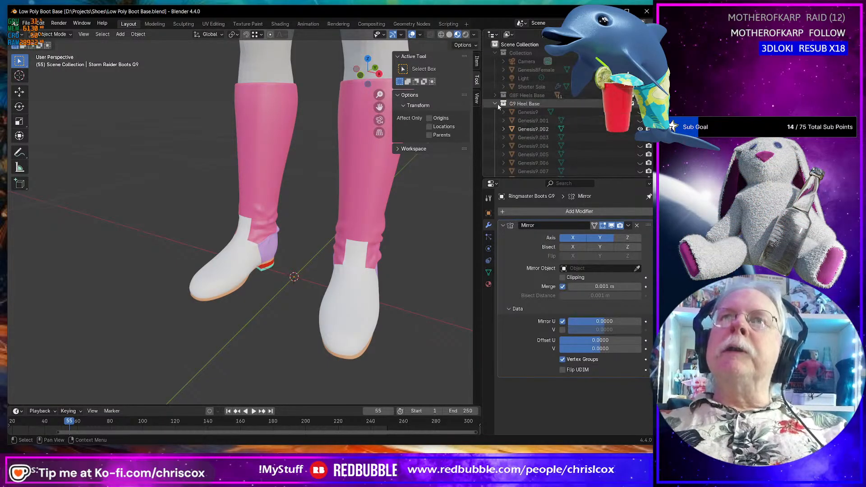
Start saving the file under a new name and go to the D:\Projects\50s folder.
{"action": "left_click", "coordinate": [25, 23]}
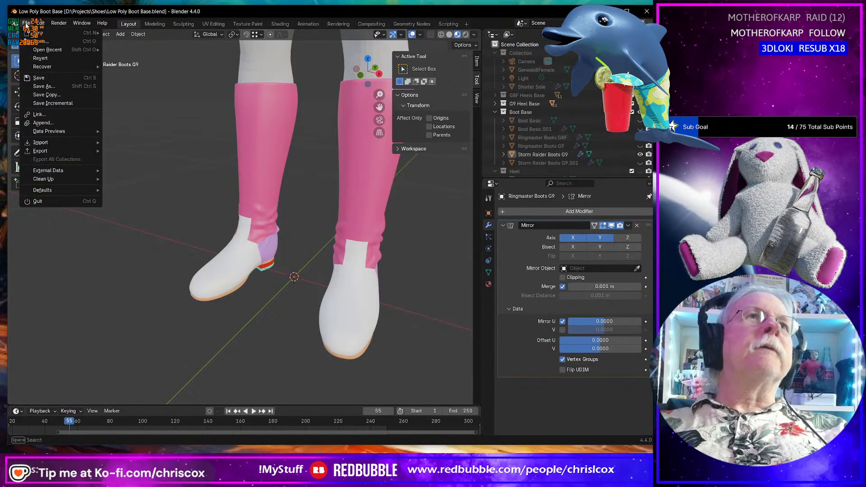
{"action": "left_click", "coordinate": [36, 89]}
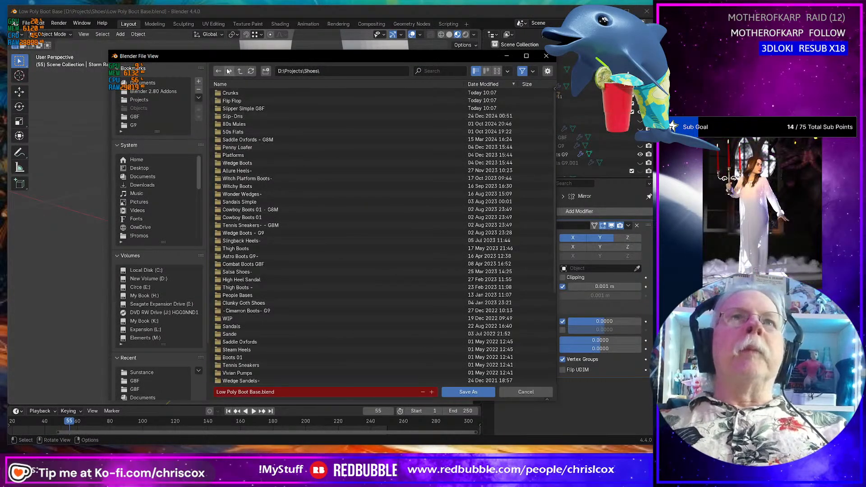
{"action": "left_click_drag", "start_coordinate": [224, 60], "coordinate": [247, 54]}
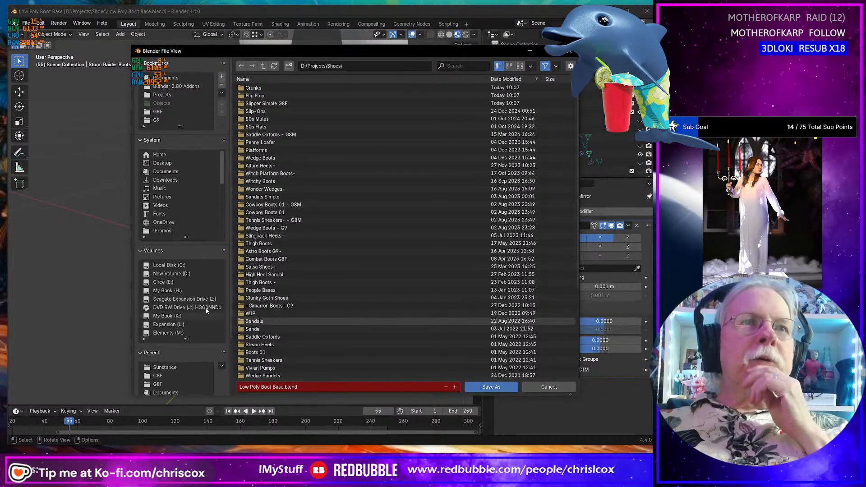
{"action": "scroll", "coordinate": [191, 304], "scroll_direction": "down", "scroll_amount": 3}
{"action": "scroll", "coordinate": [192, 300], "scroll_direction": "up", "scroll_amount": 3}
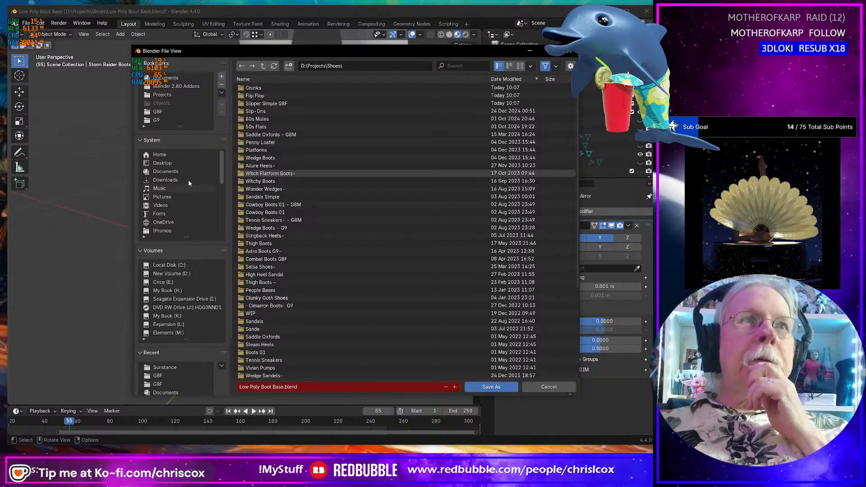
{"action": "left_click", "coordinate": [180, 95]}
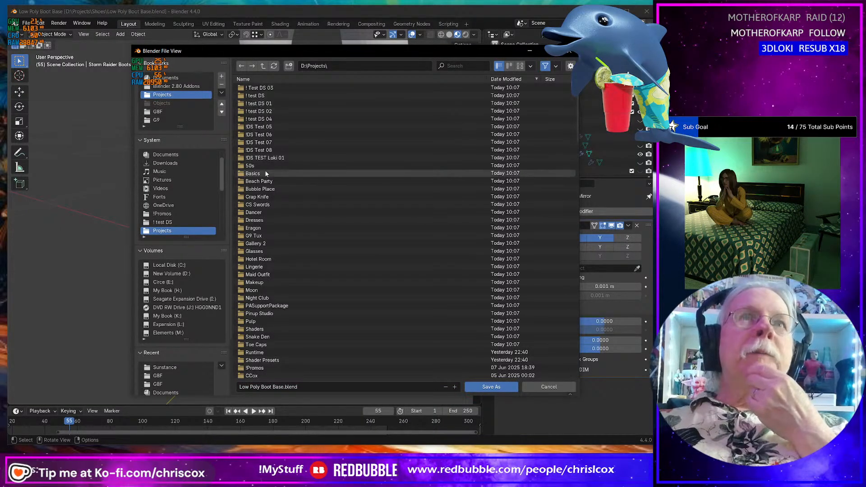
{"action": "double_click", "coordinate": [259, 165]}
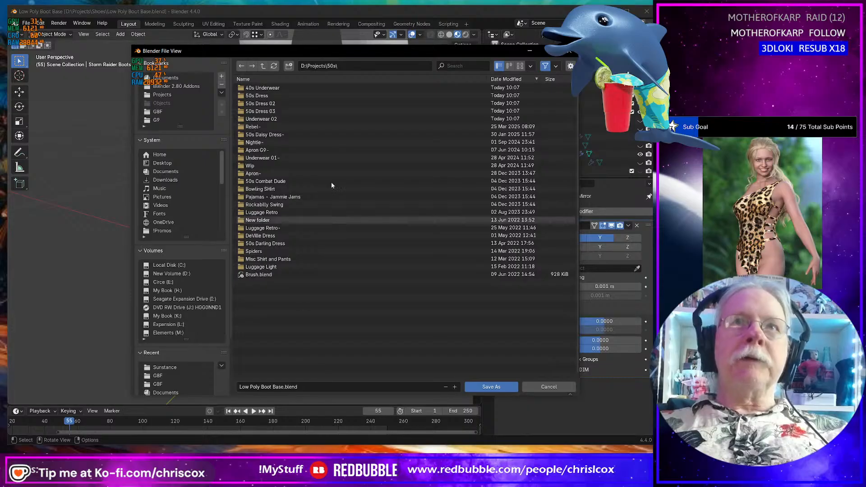
Create a folder named "Rockabilly 2025" inside the 50s folder and open it.
{"action": "left_click", "coordinate": [289, 66]}
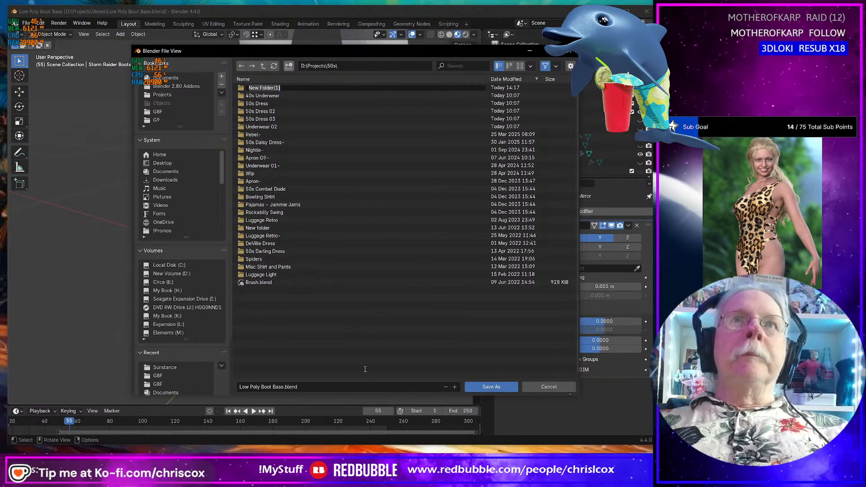
{"action": "type", "text": "Rocka"}
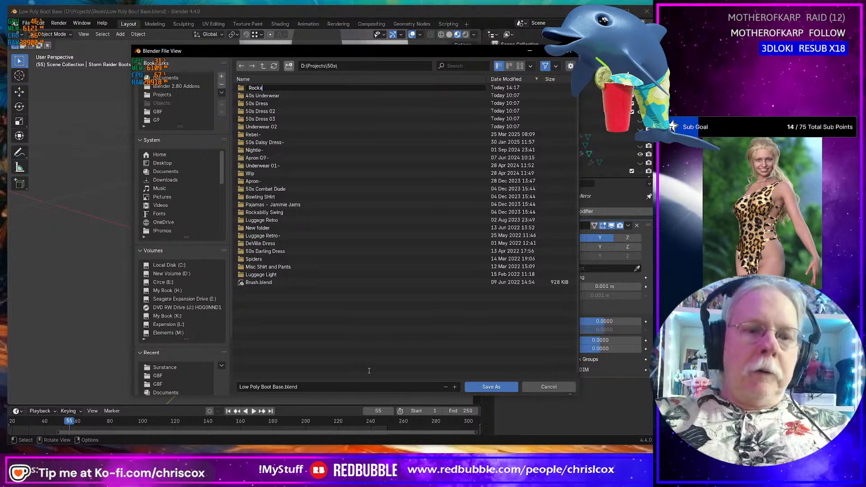
{"action": "type", "text": "billy "}
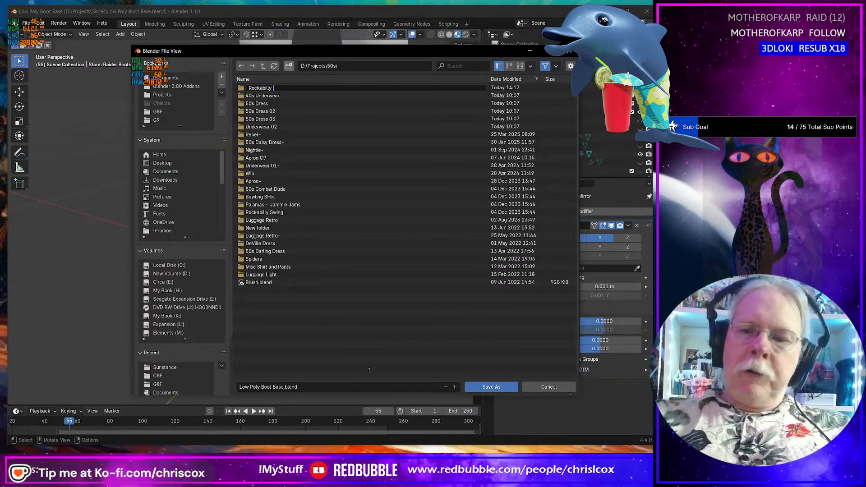
{"action": "type", "text": "2025"}
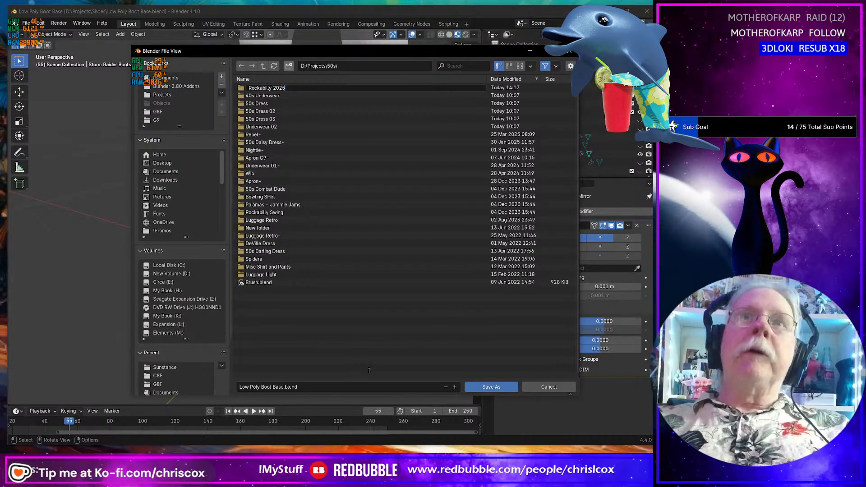
{"action": "key", "text": "Return"}
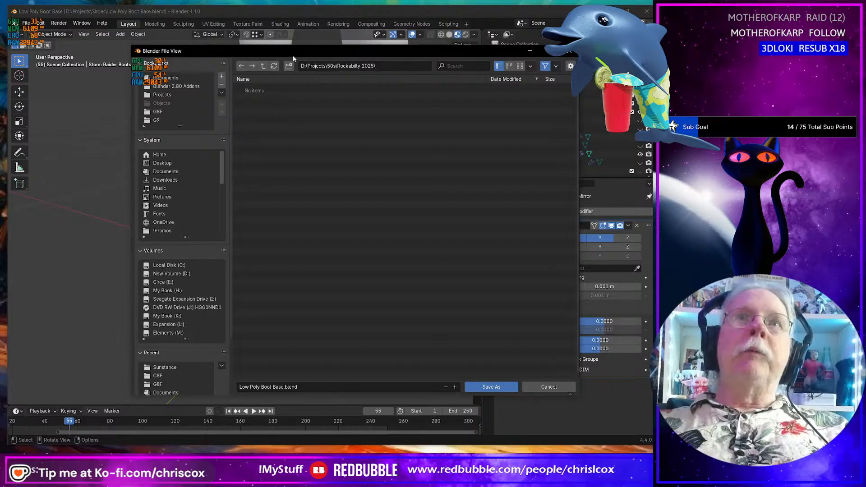
Create a subfolder named "WIP" inside Rockabilly 2025 and open it.
{"action": "left_click", "coordinate": [289, 66]}
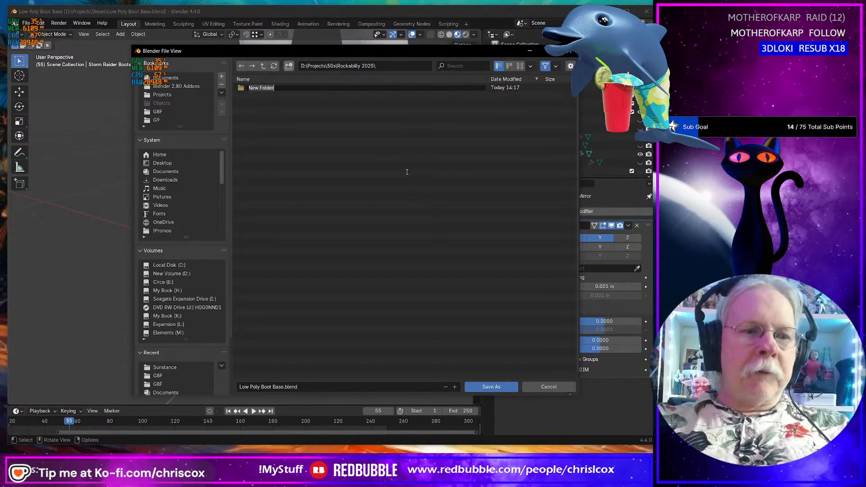
{"action": "type", "text": "WIP"}
{"action": "key", "text": "Return"}
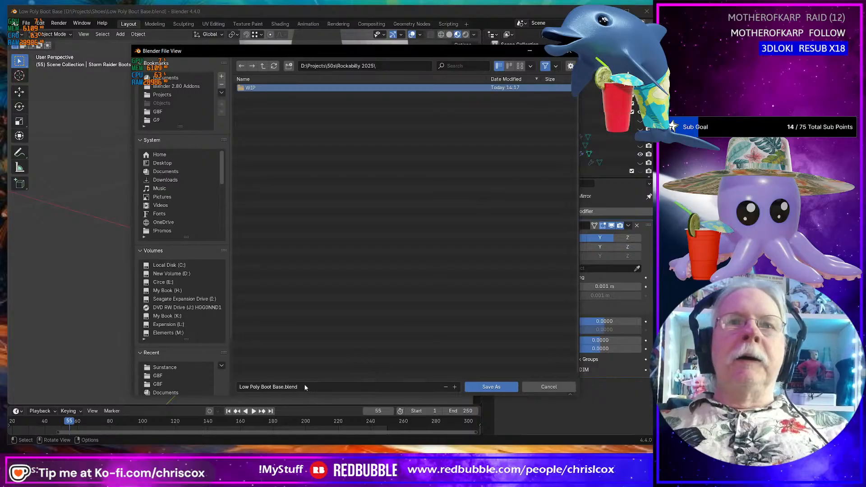
{"action": "double_click", "coordinate": [245, 88]}
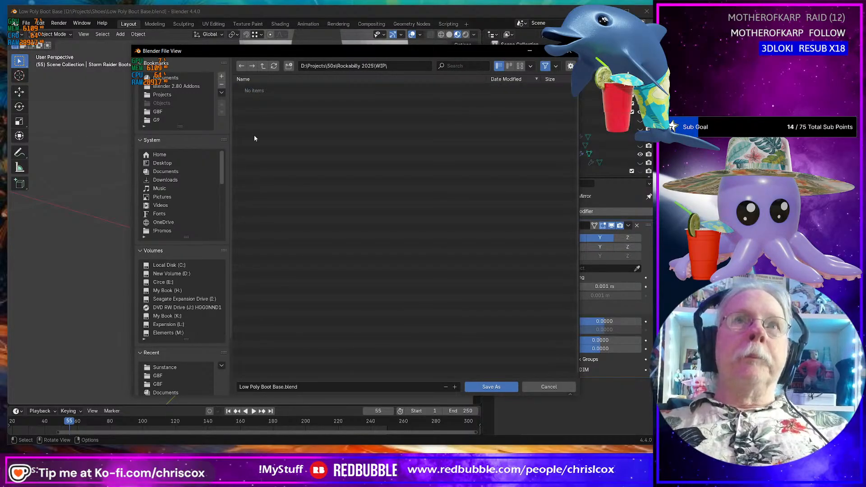
Save the file as "Rockabilly Heels.blend" in the WIP folder.
{"action": "left_click", "coordinate": [302, 385]}
{"action": "type", "text": "Rockabi"}
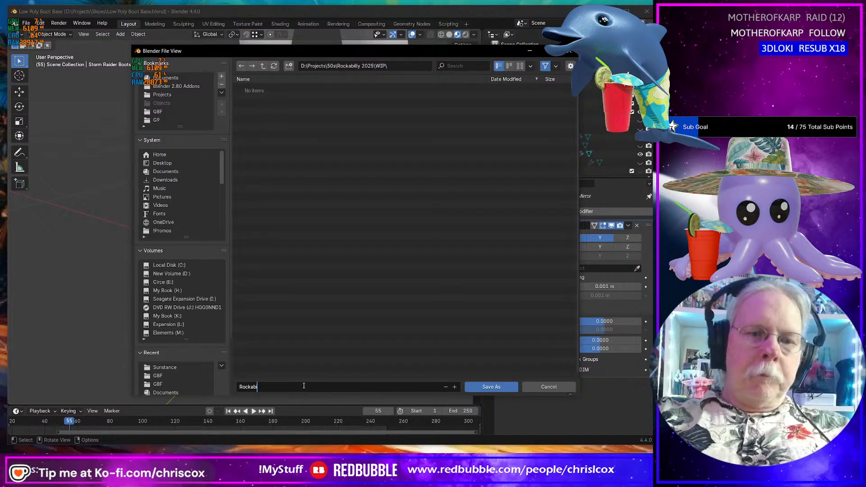
{"action": "type", "text": "lly Heals"}
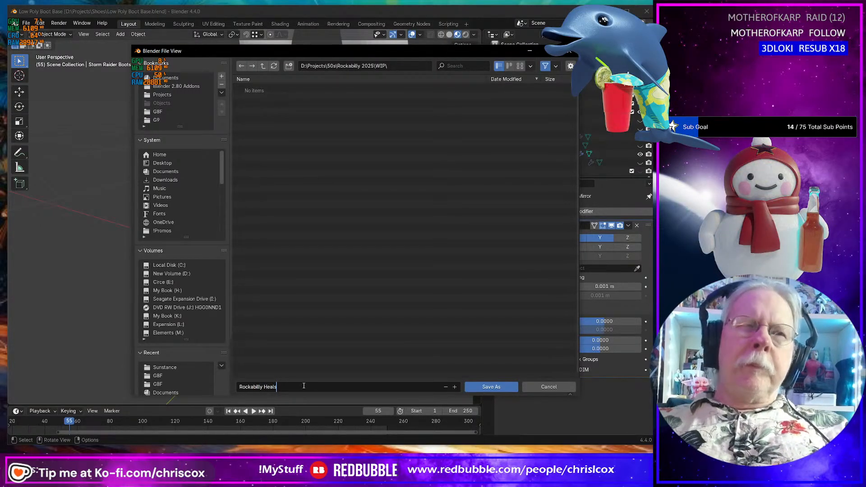
{"action": "key", "text": "Left"}
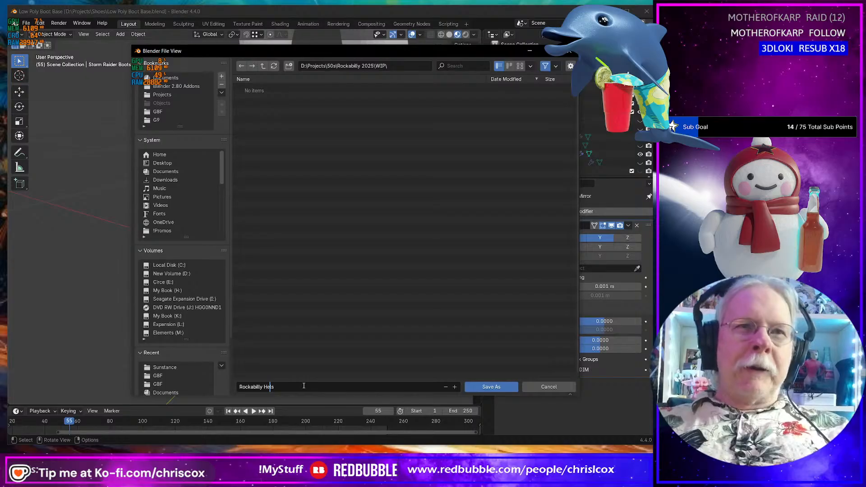
{"action": "key", "text": "Return"}
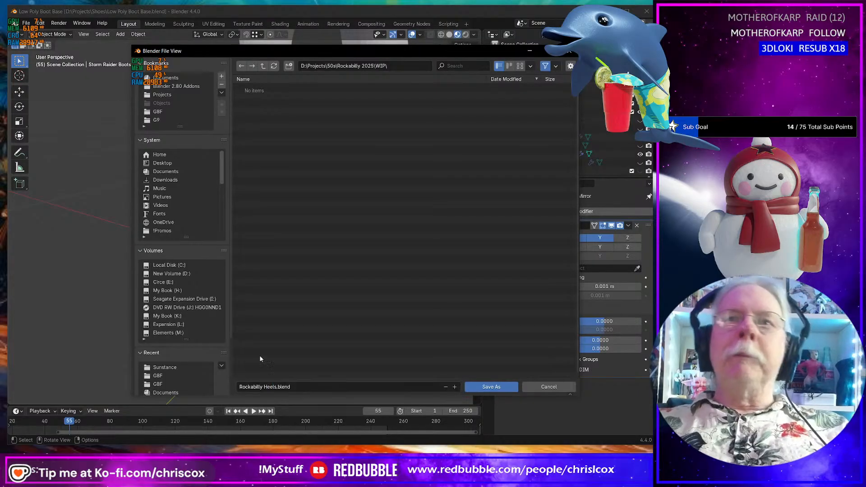
{"action": "left_click", "coordinate": [490, 389]}
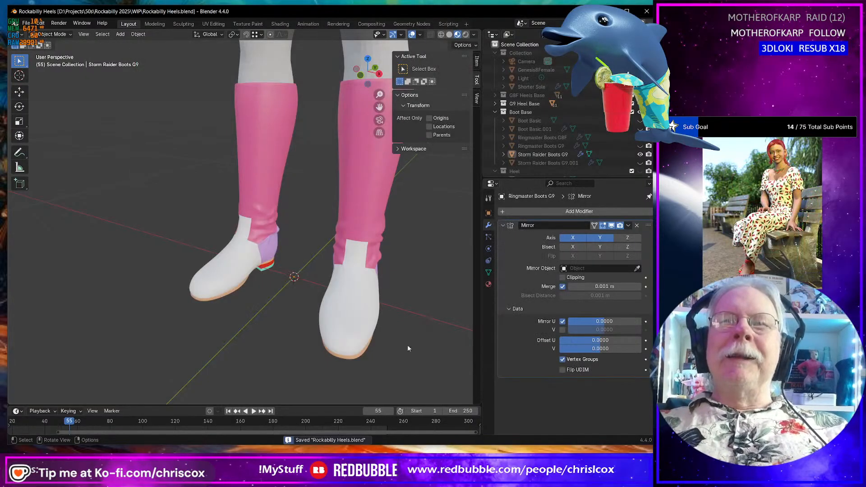
Delete the Storm Raider Boots G9 object and enlarge the outliner.
{"action": "left_click", "coordinate": [265, 214]}
{"action": "key", "text": "Delete"}
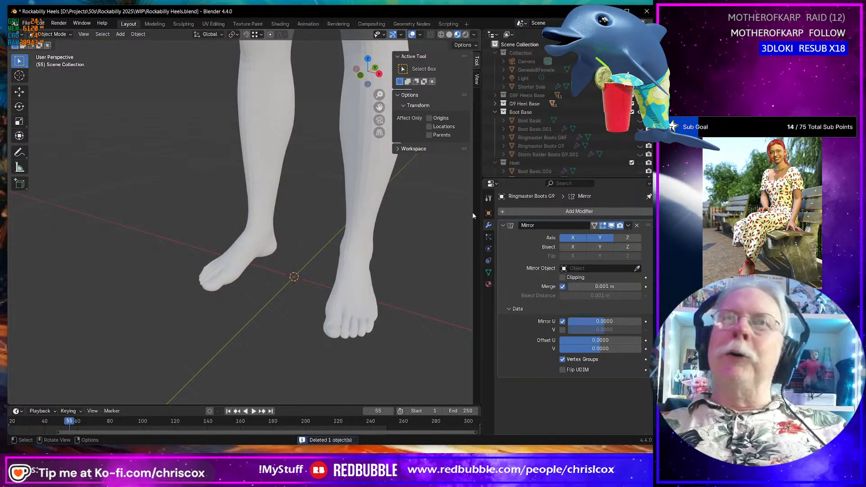
{"action": "left_click_drag", "start_coordinate": [542, 179], "coordinate": [537, 260]}
In the G9 Heel Base collection, hide Genesis9.002, compare Genesis9.006 with Genesis9.007 and keep only Genesis9.007 visible.
{"action": "middle_click_drag", "start_coordinate": [318, 246], "coordinate": [275, 239]}
{"action": "left_click", "coordinate": [275, 239]}
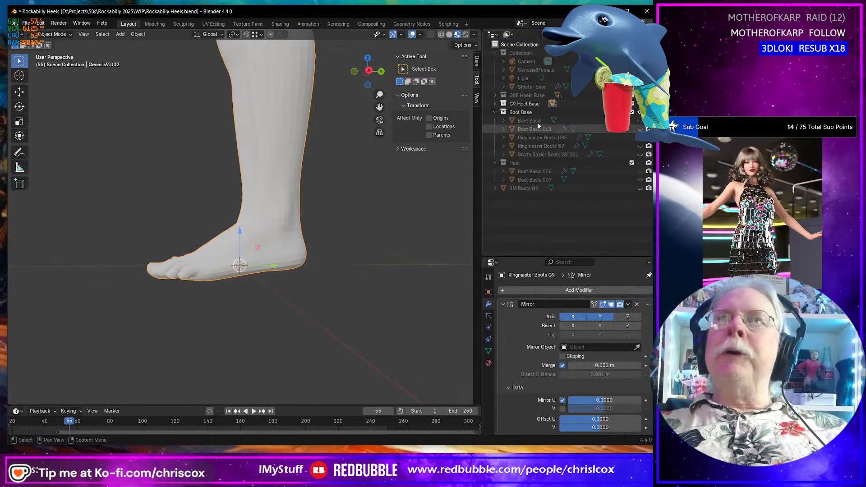
{"action": "left_click", "coordinate": [495, 105]}
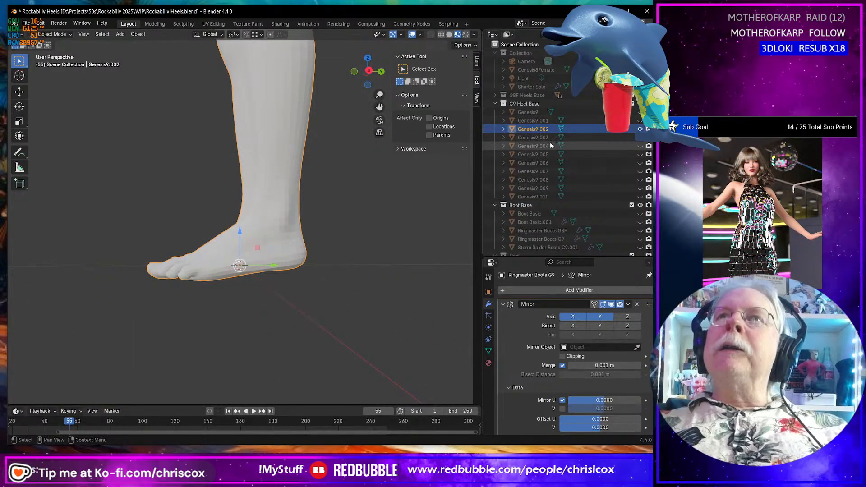
{"action": "left_click", "coordinate": [640, 129]}
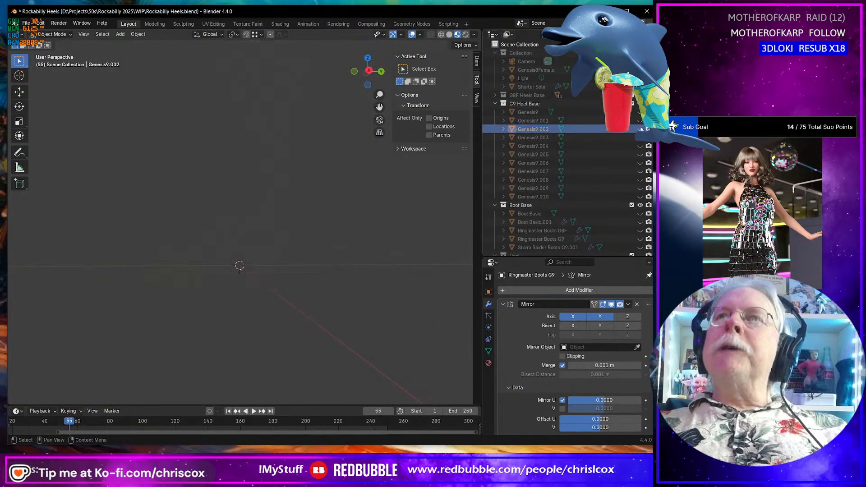
{"action": "left_click", "coordinate": [640, 162]}
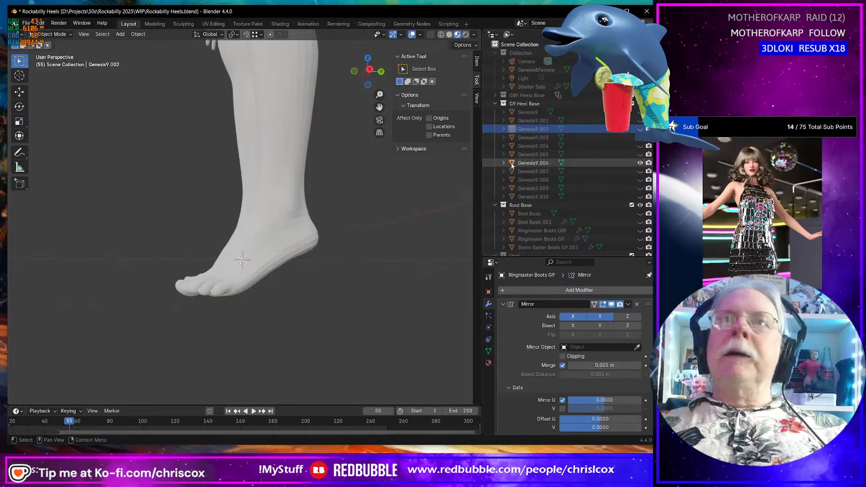
{"action": "left_click", "coordinate": [640, 163]}
{"action": "left_click", "coordinate": [641, 172]}
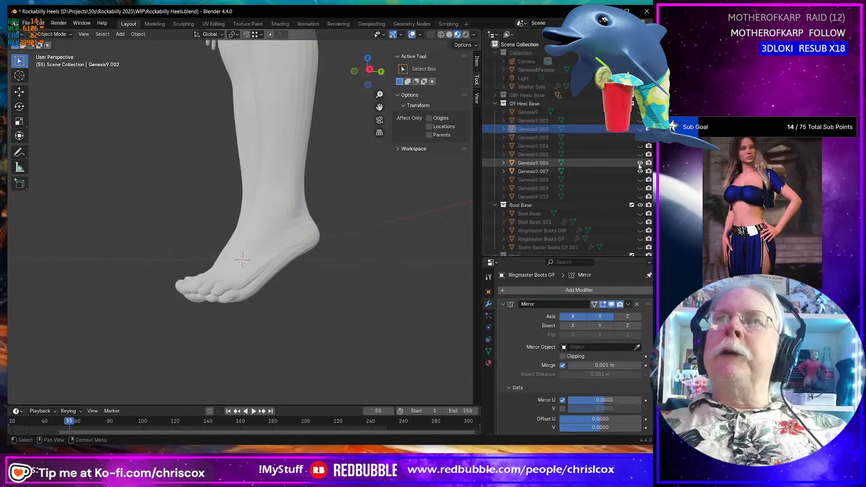
{"action": "mouse_move", "coordinate": [392, 249]}
{"action": "middle_mouse_down"}
{"action": "mouse_move", "coordinate": [419, 247]}
{"action": "mouse_move", "coordinate": [321, 240]}
{"action": "mouse_move", "coordinate": [447, 244]}
{"action": "mouse_move", "coordinate": [367, 252]}
{"action": "mouse_move", "coordinate": [401, 244]}
{"action": "middle_mouse_up"}
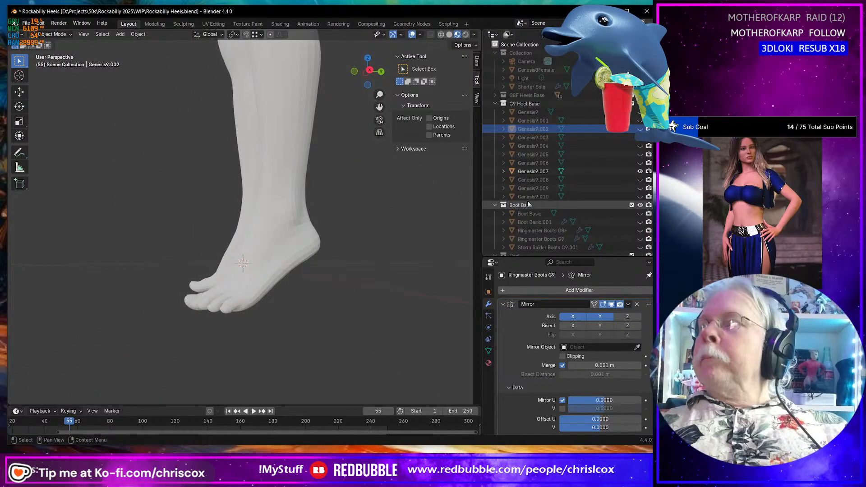
{"action": "middle_click_drag", "start_coordinate": [290, 235], "coordinate": [291, 228]}
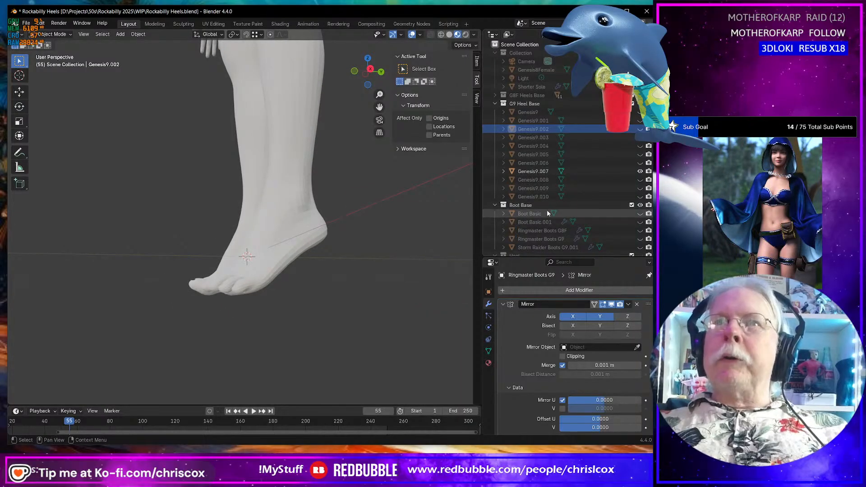
Show the Boot Basic object from the Boot Base collection and view it beside the figure's legs.
{"action": "left_click", "coordinate": [640, 214]}
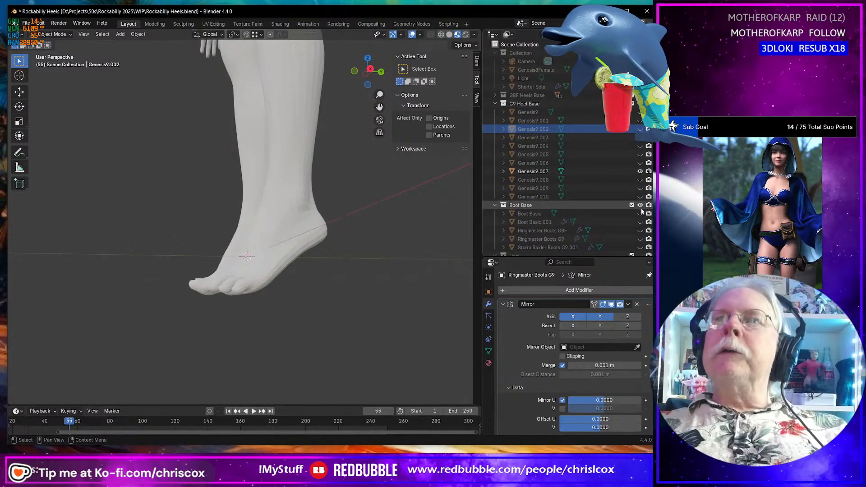
{"action": "middle_click_drag", "start_coordinate": [340, 282], "coordinate": [420, 291]}
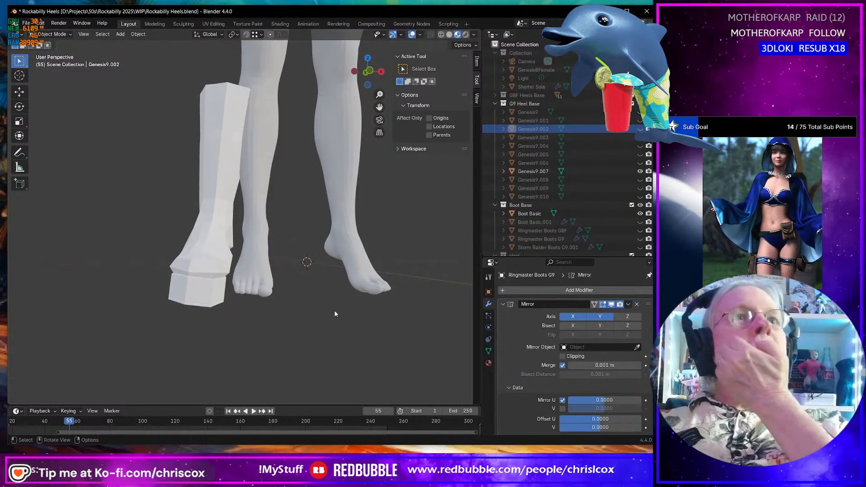
{"action": "middle_click_drag", "start_coordinate": [335, 310], "coordinate": [381, 333]}
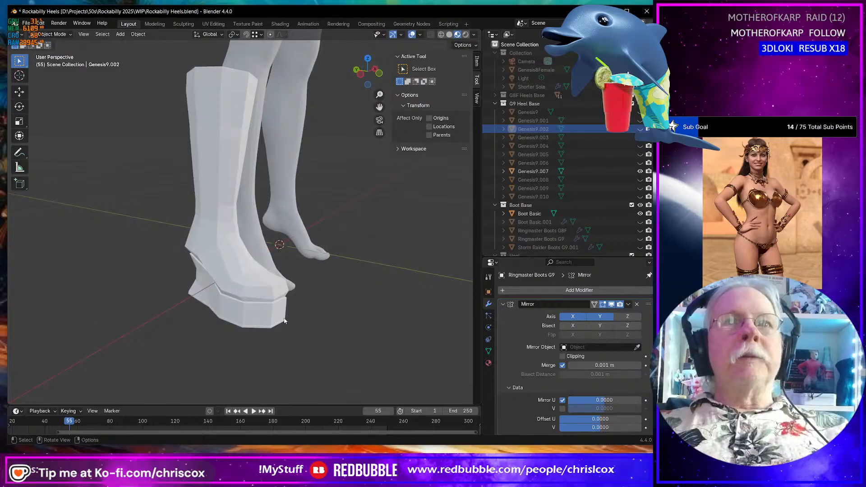
{"action": "middle_click_drag", "start_coordinate": [286, 321], "coordinate": [302, 345]}
Rotate the Boot Basic object -6° around the global Y axis.
{"action": "left_click", "coordinate": [223, 297]}
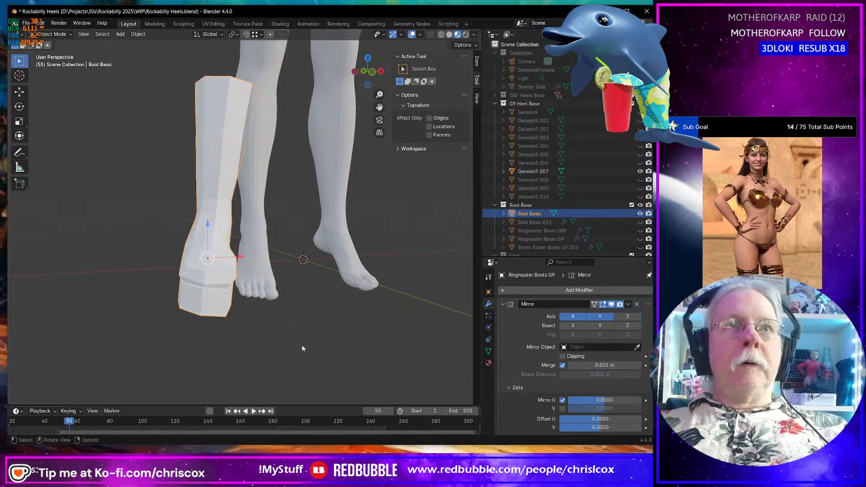
{"action": "type", "text": "ry"}
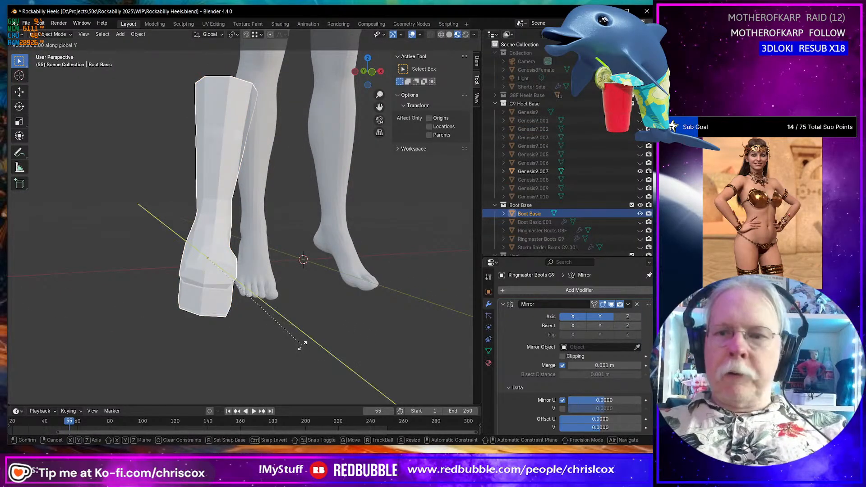
{"action": "type", "text": "-6"}
{"action": "key", "text": "Return"}
{"action": "mouse_move", "coordinate": [302, 345]}
{"action": "middle_mouse_down"}
{"action": "mouse_move", "coordinate": [287, 335]}
{"action": "mouse_move", "coordinate": [244, 334]}
{"action": "mouse_move", "coordinate": [421, 337]}
{"action": "mouse_move", "coordinate": [296, 353]}
{"action": "middle_mouse_up"}
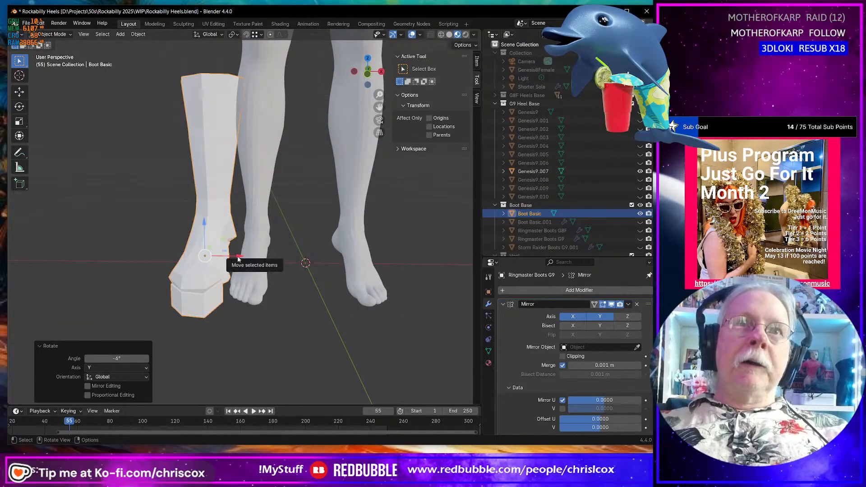
Move Boot Basic along the X axis onto the adjacent leg and check its fit around the foot.
{"action": "left_click_drag", "start_coordinate": [234, 260], "coordinate": [284, 263]}
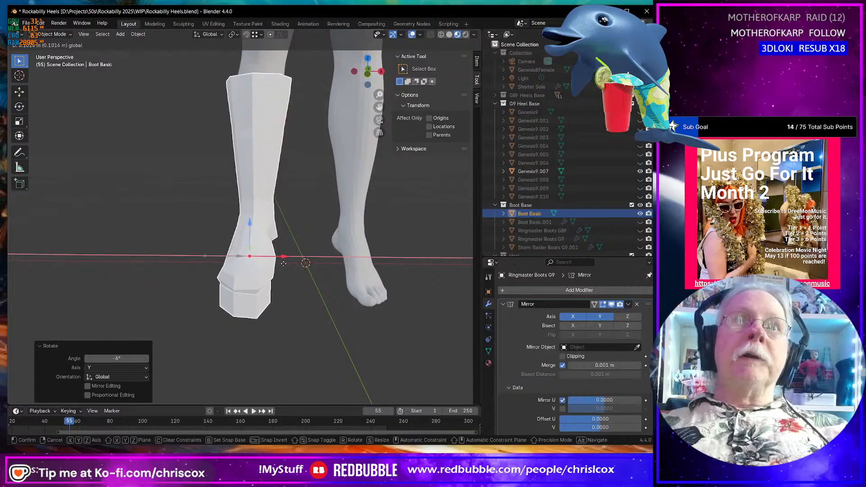
{"action": "middle_click_drag", "start_coordinate": [284, 266], "coordinate": [377, 280]}
{"action": "middle_click_drag", "start_coordinate": [234, 250], "coordinate": [272, 276]}
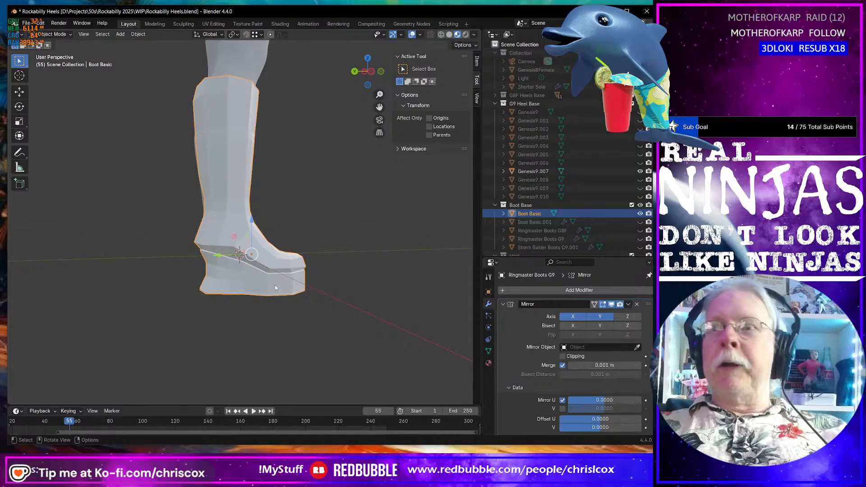
{"action": "middle_click_drag", "start_coordinate": [276, 285], "coordinate": [238, 286]}
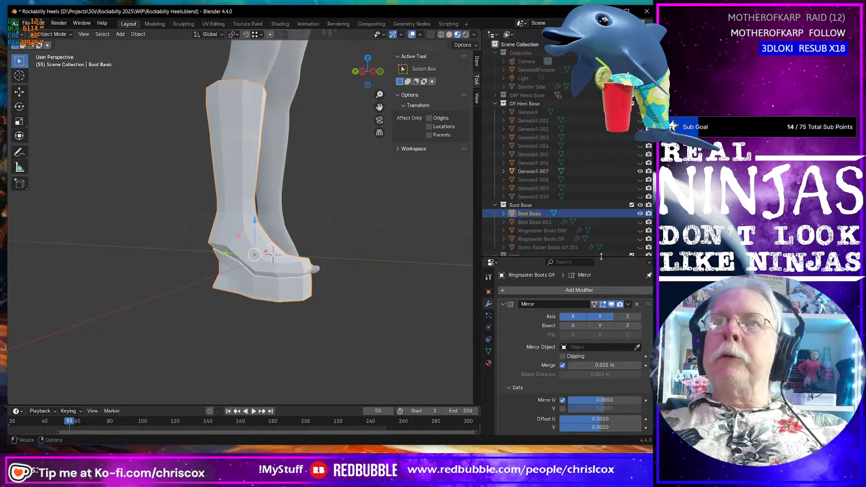
Enlarge the outliner, hide Boot Basic and show the Heel collection.
{"action": "left_click_drag", "start_coordinate": [603, 256], "coordinate": [603, 318]}
{"action": "middle_click_drag", "start_coordinate": [280, 329], "coordinate": [202, 340]}
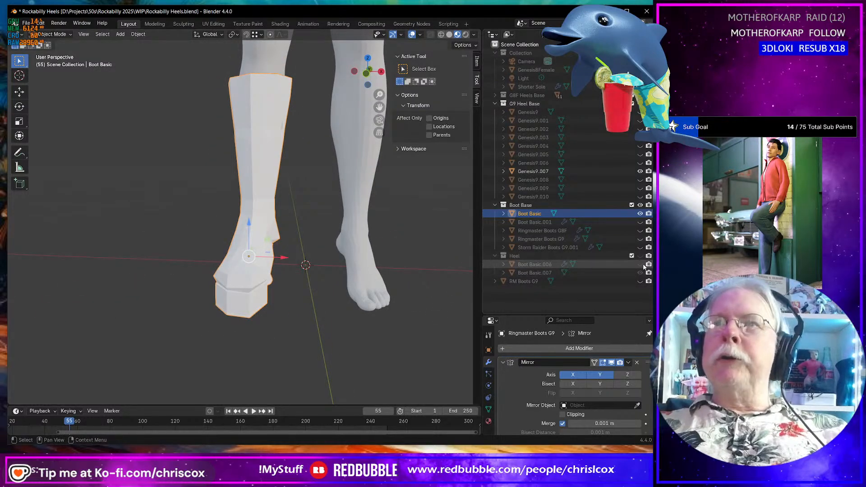
{"action": "left_click", "coordinate": [640, 215]}
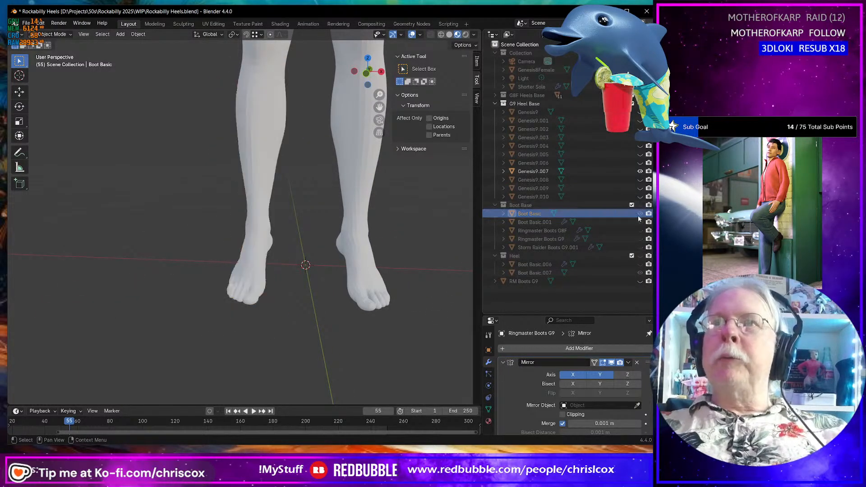
{"action": "left_click", "coordinate": [640, 256]}
Inspect Boot Basic.007 and Boot Basic.006 on the foot one at a time, hiding each after viewing.
{"action": "middle_click_drag", "start_coordinate": [433, 289], "coordinate": [296, 288]}
{"action": "left_click", "coordinate": [247, 297]}
{"action": "left_click", "coordinate": [640, 272]}
{"action": "left_click", "coordinate": [640, 264]}
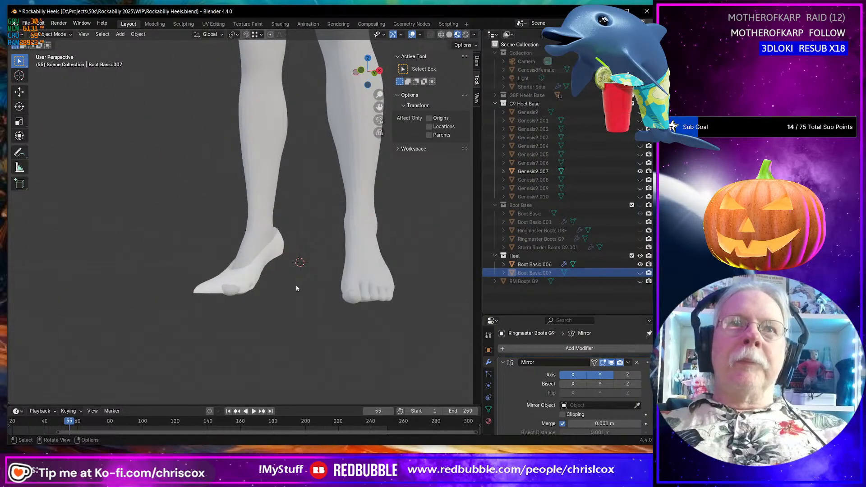
{"action": "left_click", "coordinate": [244, 278]}
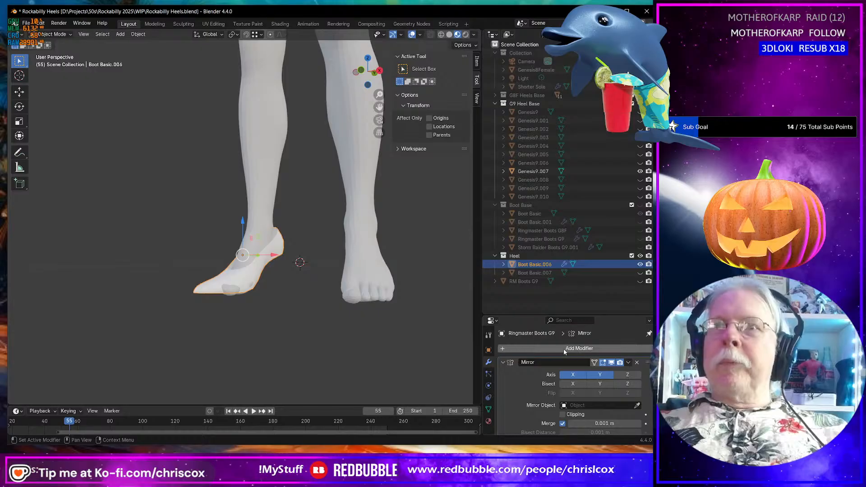
{"action": "left_click_drag", "start_coordinate": [552, 316], "coordinate": [552, 308]}
{"action": "middle_click_drag", "start_coordinate": [357, 332], "coordinate": [340, 319]}
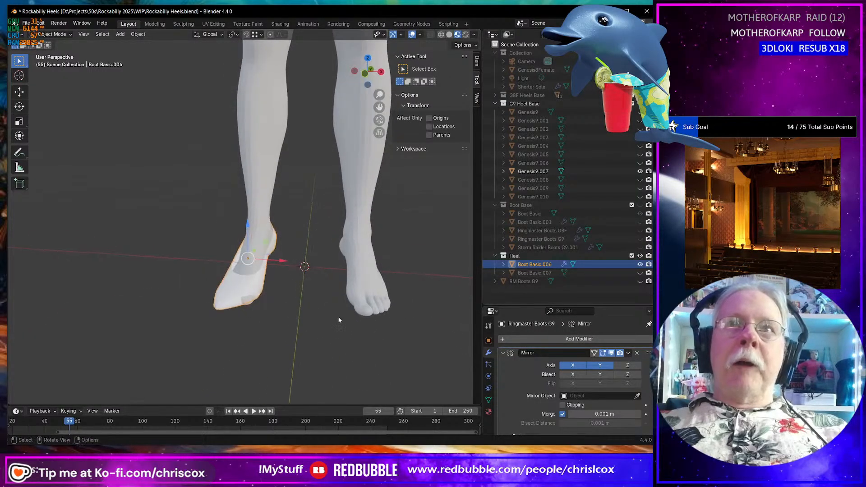
{"action": "left_click", "coordinate": [641, 264]}
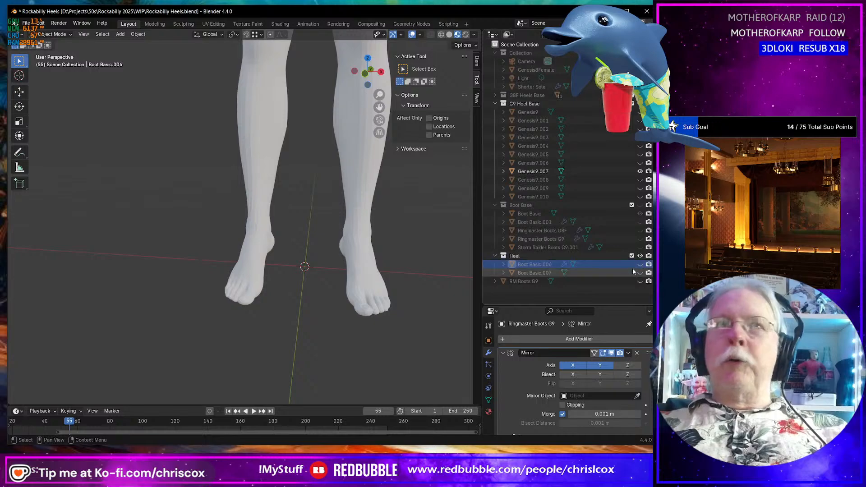
Delete the Heel collection together with the objects it contains.
{"action": "left_click", "coordinate": [598, 256]}
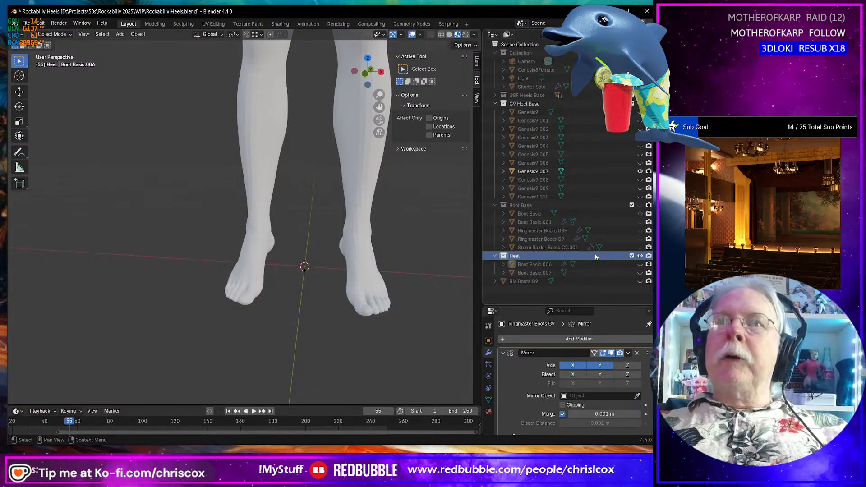
{"action": "right_click", "coordinate": [584, 256]}
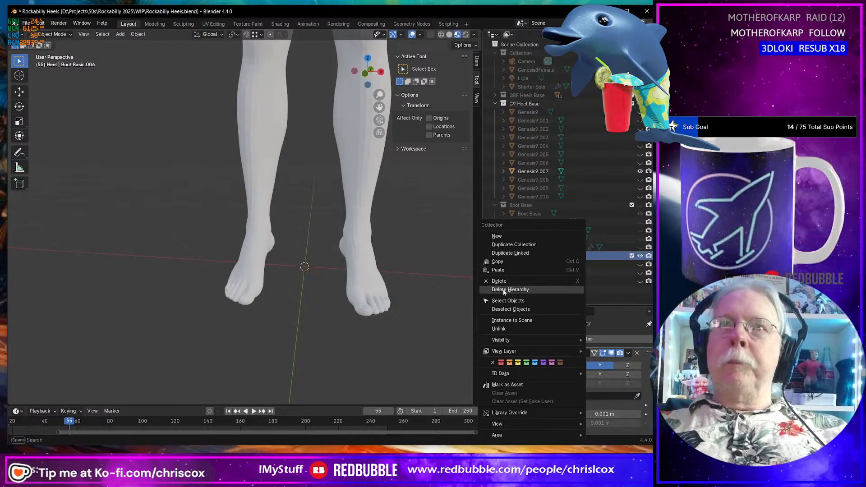
{"action": "left_click", "coordinate": [565, 270]}
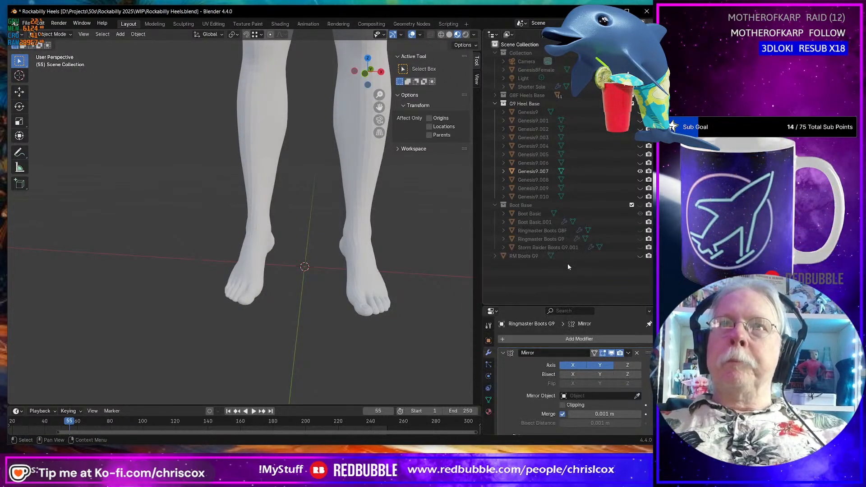
Show all the objects in the Boot Base collection and select Ringmaster Boots G9.
{"action": "left_click", "coordinate": [640, 205]}
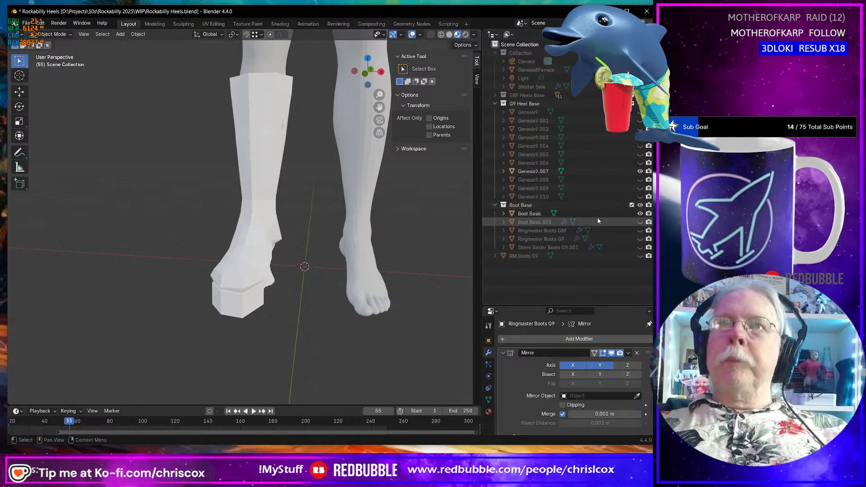
{"action": "left_click", "coordinate": [641, 222]}
{"action": "left_click", "coordinate": [641, 230]}
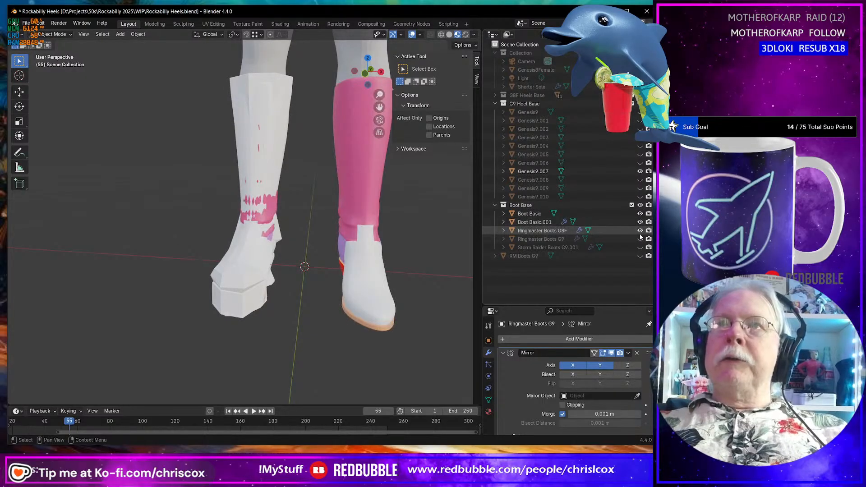
{"action": "left_click", "coordinate": [640, 239]}
{"action": "left_click", "coordinate": [640, 247]}
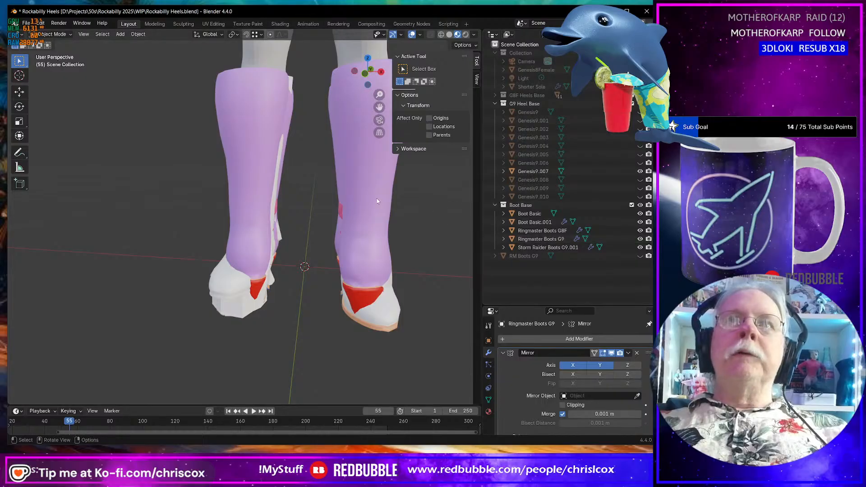
{"action": "left_click", "coordinate": [377, 198]}
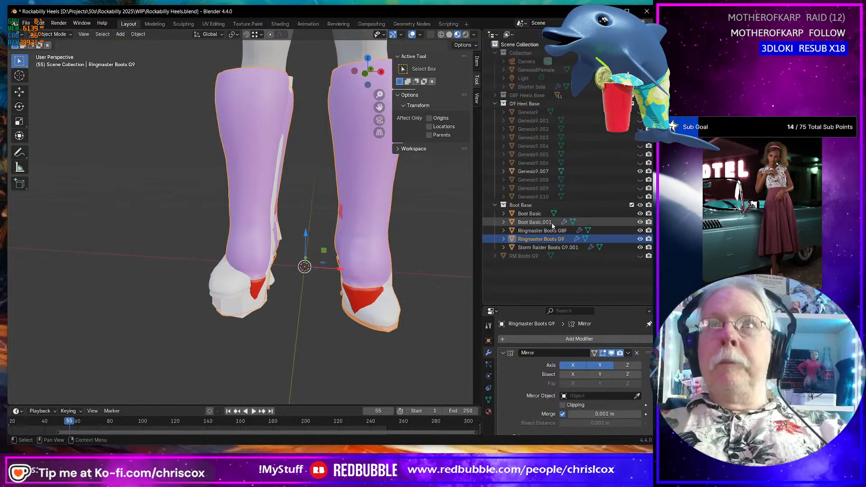
Delete the objects Boot Basic.001, Ringmaster Boots G8F, Ringmaster Boots G9 and Storm Raider Boots G9.001 from the Boot Base collection.
{"action": "left_click", "coordinate": [535, 222]}
{"action": "left_click", "coordinate": [548, 247], "text": "shift"}
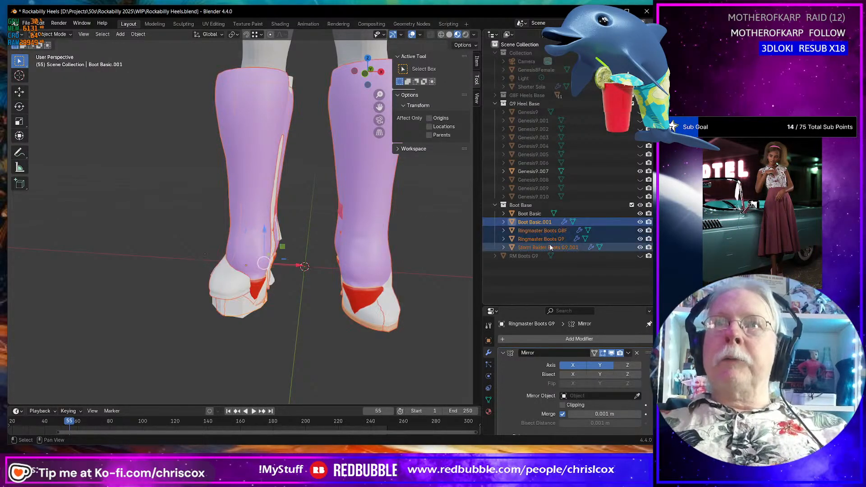
{"action": "key", "text": "Delete"}
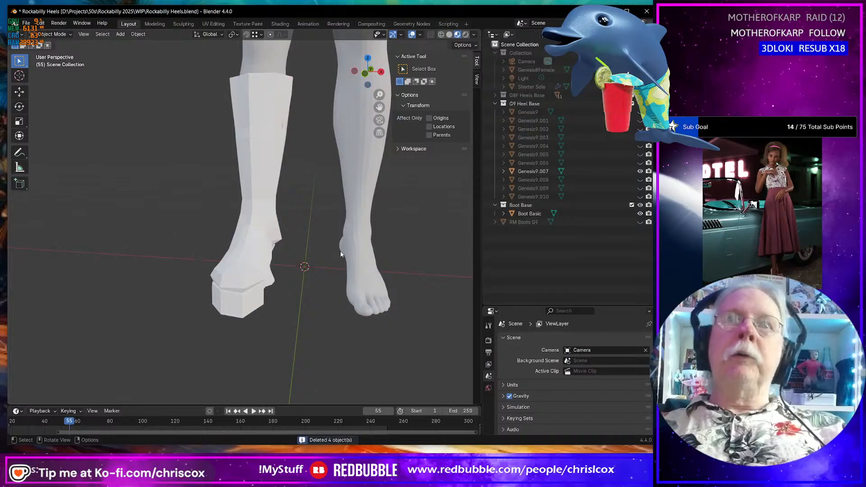
Select the Boot Basic mesh on the foot and open it in Edit Mode.
{"action": "left_click", "coordinate": [258, 254]}
{"action": "middle_click_drag", "start_coordinate": [273, 287], "coordinate": [385, 290]}
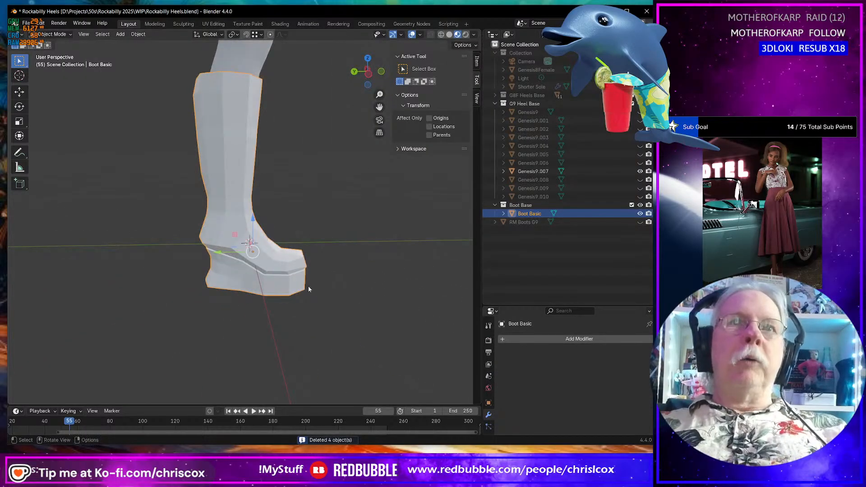
{"action": "scroll", "coordinate": [316, 282], "scroll_direction": "up", "scroll_amount": 2}
{"action": "middle_click_drag", "start_coordinate": [316, 278], "coordinate": [321, 268]}
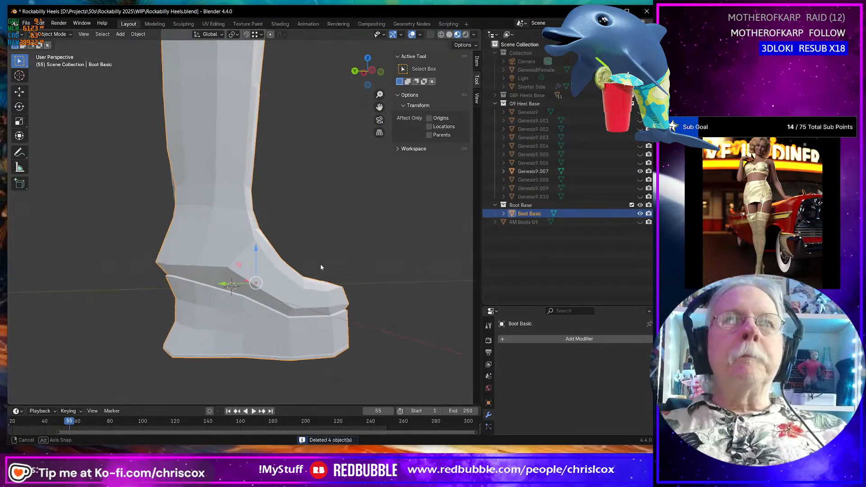
{"action": "key", "text": "Tab"}
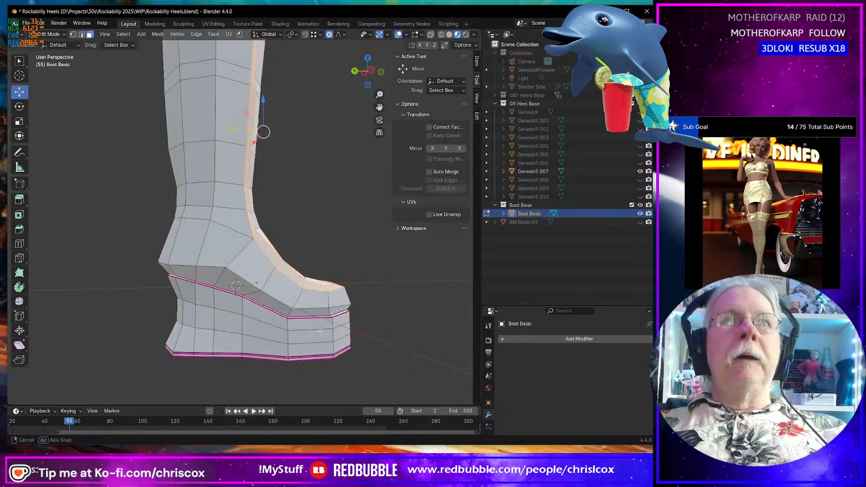
{"action": "mouse_move", "coordinate": [320, 332]}
{"action": "middle_mouse_down"}
{"action": "mouse_move", "coordinate": [318, 321]}
{"action": "mouse_move", "coordinate": [277, 333]}
{"action": "mouse_move", "coordinate": [310, 319]}
{"action": "middle_mouse_up"}
{"action": "scroll", "coordinate": [318, 320], "scroll_direction": "up", "scroll_amount": 5}
{"action": "scroll", "coordinate": [319, 319], "scroll_direction": "down", "scroll_amount": 8}
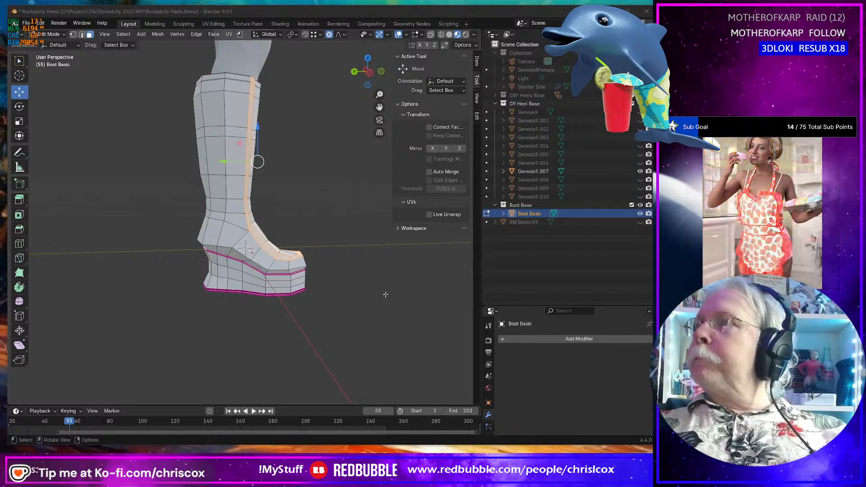
Switch to the browser to check the red T-strap heel reference photo, and return to Blender.
{"action": "key", "text": "alt+Tab"}
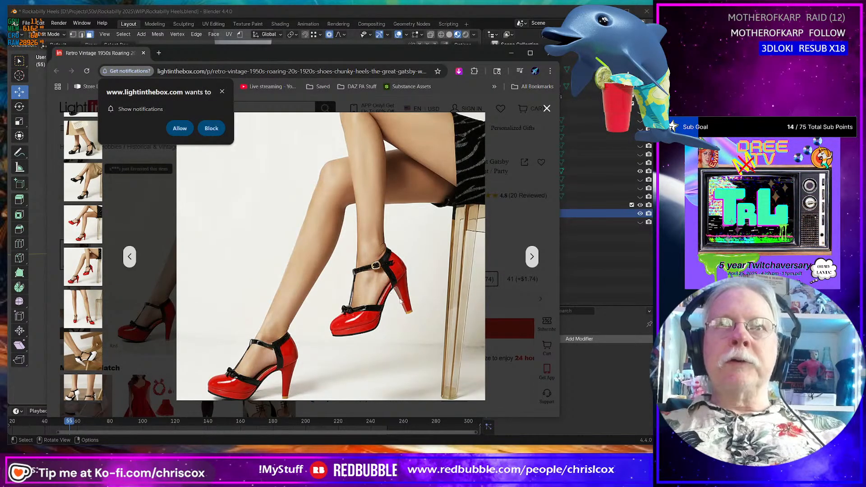
{"action": "key", "text": "alt+Tab"}
{"action": "mouse_move", "coordinate": [338, 310]}
{"action": "middle_mouse_down"}
{"action": "mouse_move", "coordinate": [362, 310]}
{"action": "mouse_move", "coordinate": [349, 309]}
{"action": "middle_mouse_up"}
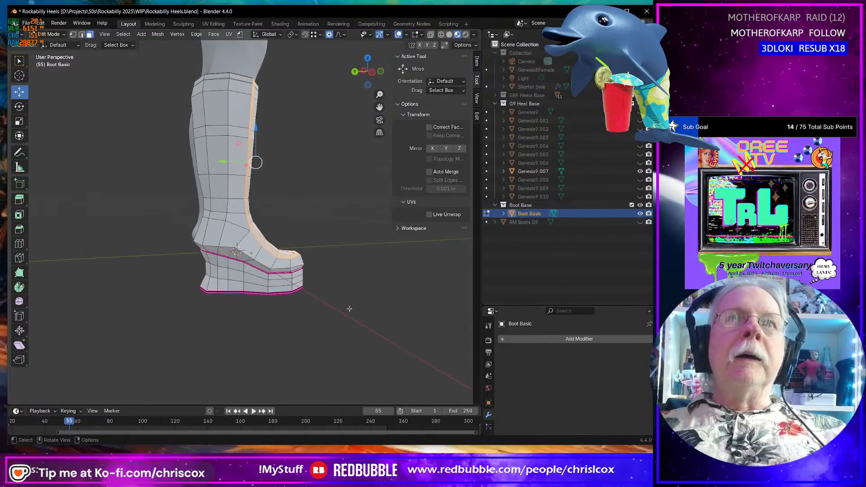
Delete the faces along the outer side of the boot's foot, between the toe and the heel counter.
{"action": "left_click", "coordinate": [265, 254]}
{"action": "left_click", "coordinate": [255, 265], "text": "shift"}
{"action": "left_click", "coordinate": [249, 248], "text": "shift"}
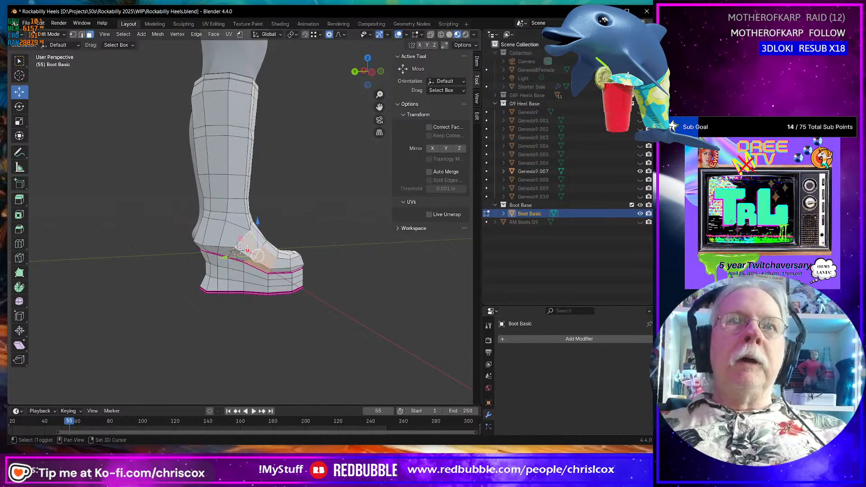
{"action": "left_click", "coordinate": [237, 239], "text": "shift"}
{"action": "left_click", "coordinate": [228, 251], "text": "shift"}
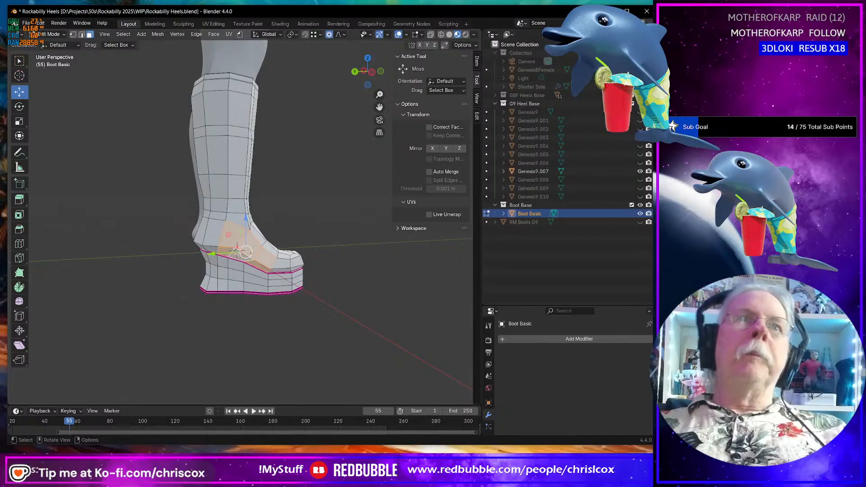
{"action": "key", "text": "x"}
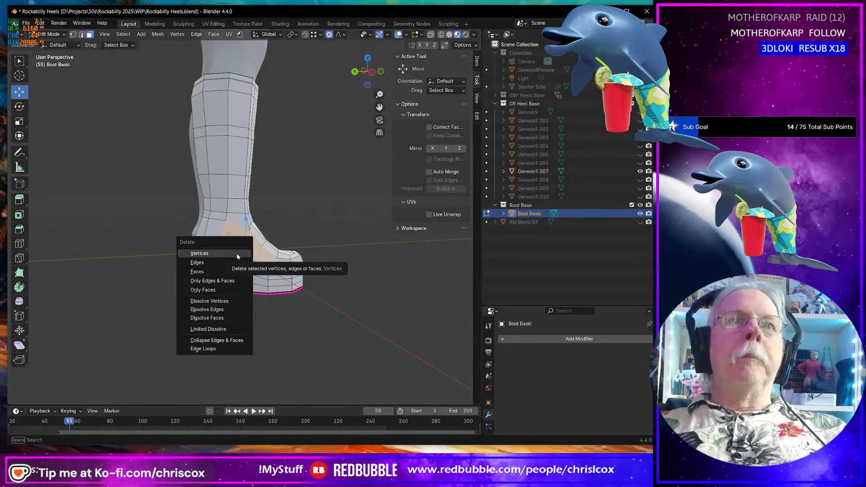
{"action": "left_click", "coordinate": [226, 271]}
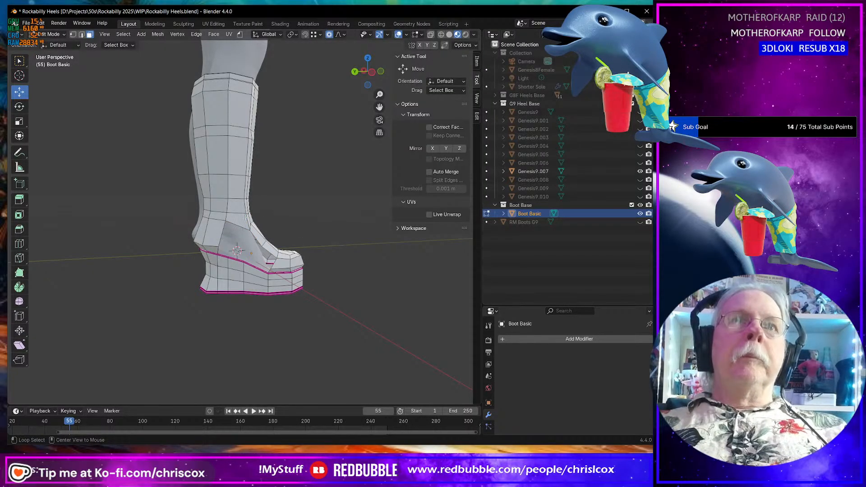
Delete the ring of faces around the boot's ankle and the whole linked shaft above it.
{"action": "middle_click_drag", "start_coordinate": [263, 213], "coordinate": [130, 217]}
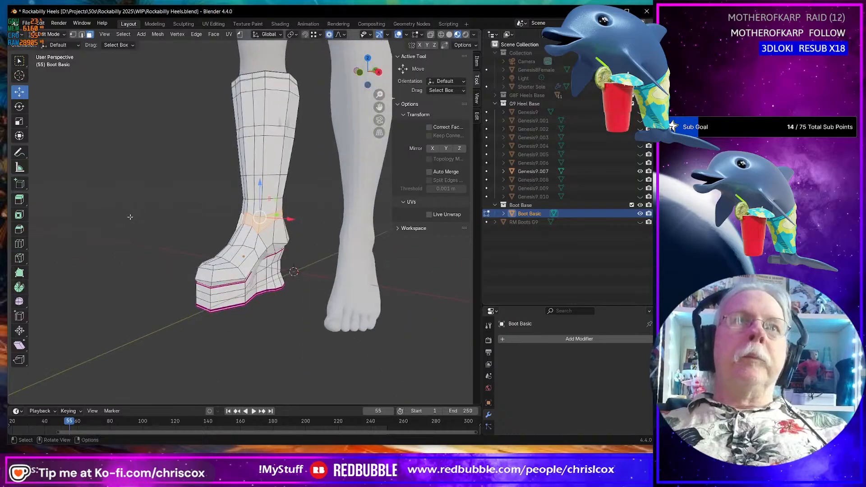
{"action": "key", "text": "x"}
{"action": "left_click", "coordinate": [212, 223]}
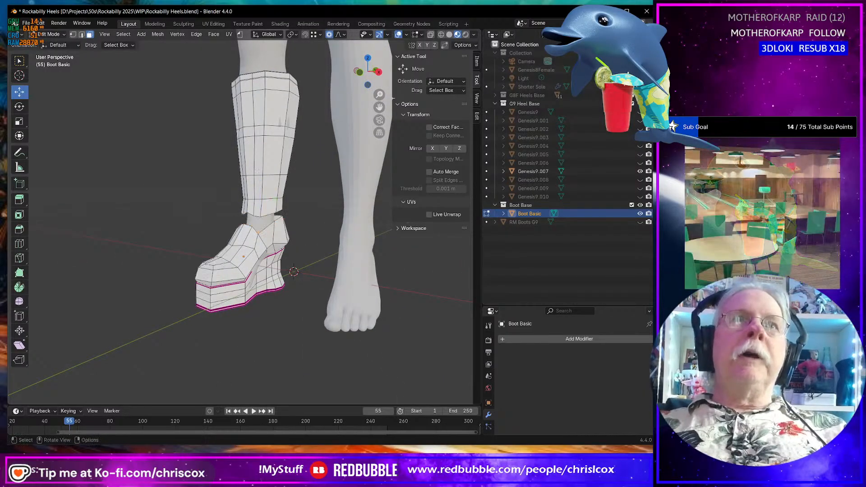
{"action": "left_click", "coordinate": [270, 157]}
{"action": "key", "text": "ctrl+l"}
{"action": "key", "text": "x"}
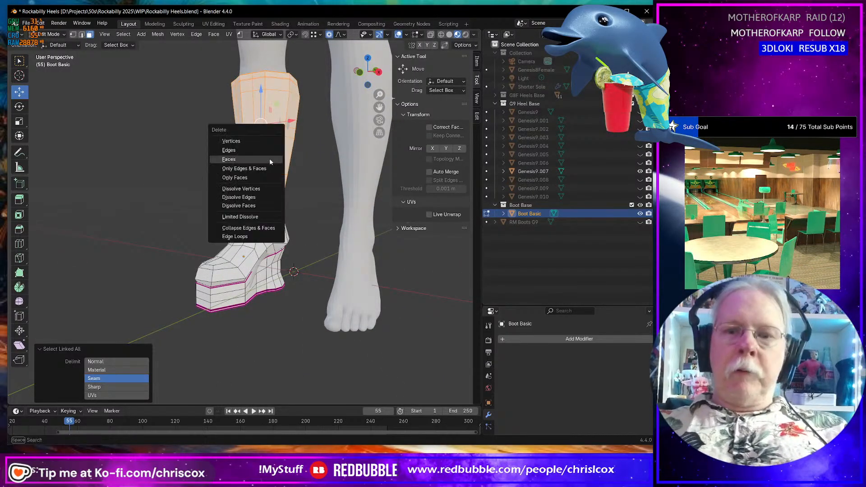
{"action": "left_click", "coordinate": [270, 160]}
Delete the boot's inner side faces and the instep faces, keeping the toe cap and heel counter.
{"action": "middle_click_drag", "start_coordinate": [270, 163], "coordinate": [234, 269]}
{"action": "left_click", "coordinate": [270, 250], "text": "alt"}
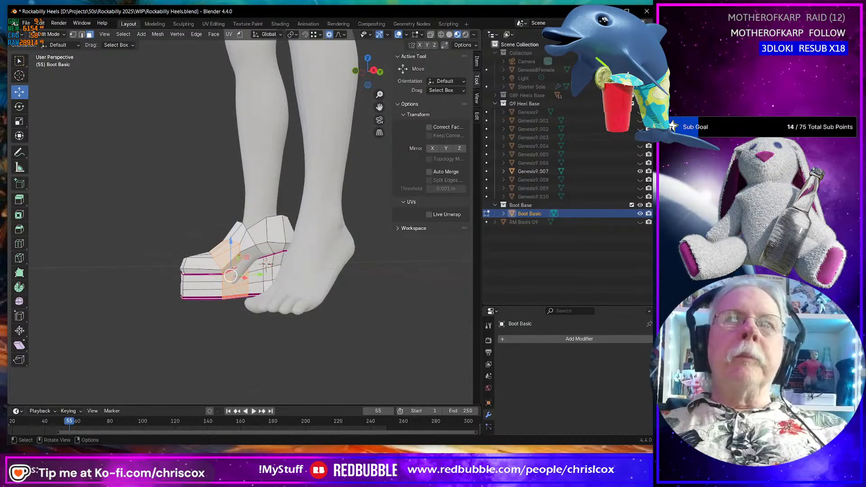
{"action": "left_click", "coordinate": [233, 263]}
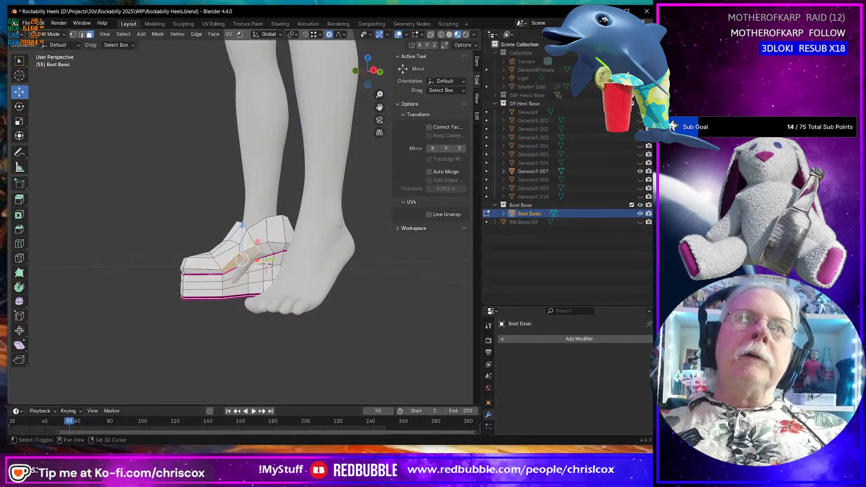
{"action": "left_click", "coordinate": [248, 243], "text": "shift"}
{"action": "left_click", "coordinate": [229, 252], "text": "shift"}
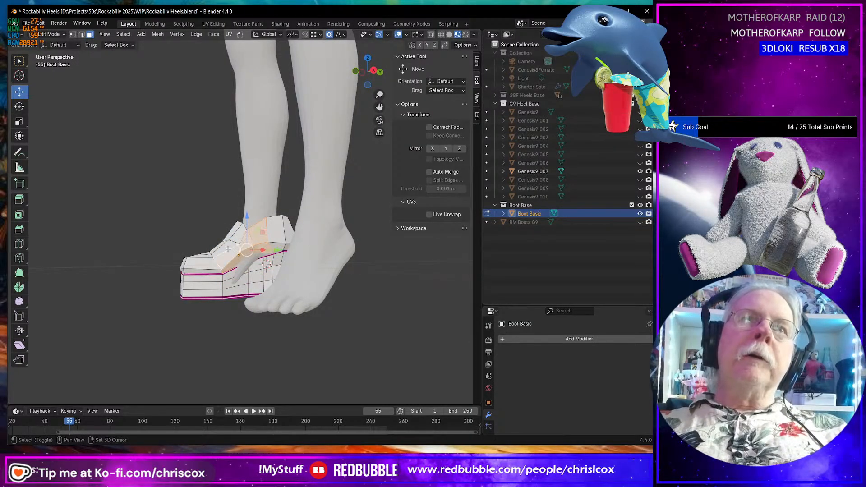
{"action": "middle_click_drag", "start_coordinate": [235, 238], "coordinate": [299, 286]}
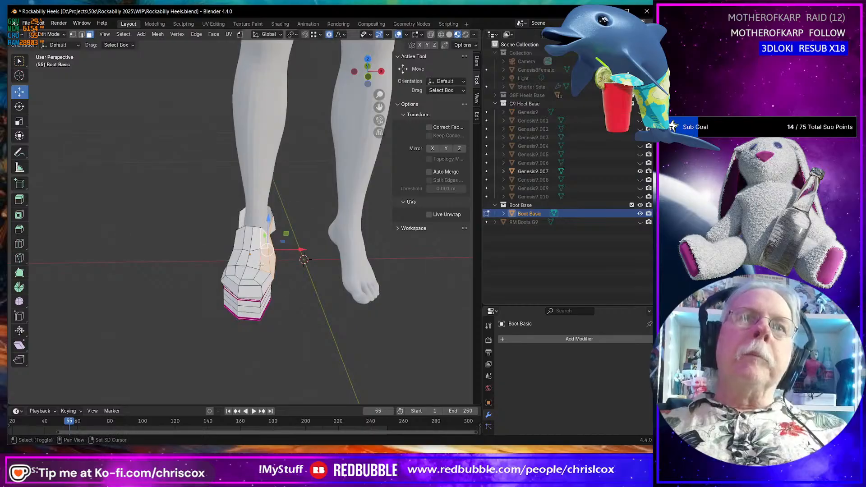
{"action": "left_click", "coordinate": [248, 260], "text": "shift"}
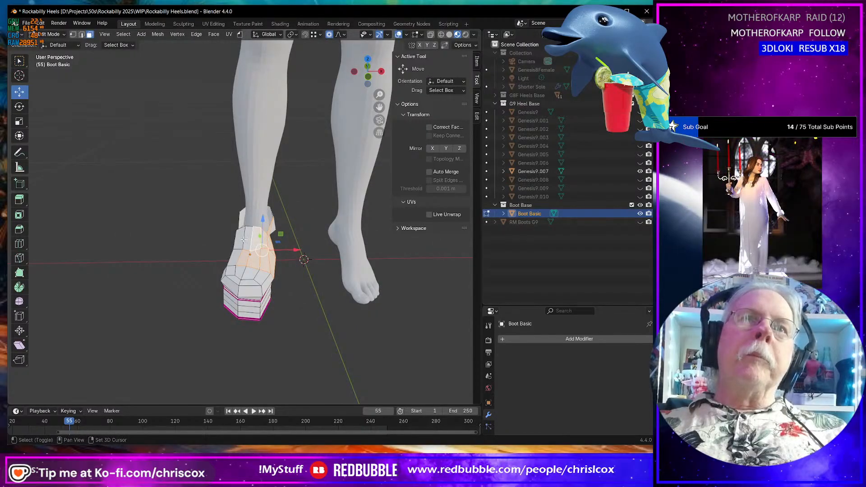
{"action": "left_click", "coordinate": [240, 240], "text": "shift"}
{"action": "left_click", "coordinate": [236, 254], "text": "shift"}
{"action": "left_click", "coordinate": [246, 235], "text": "shift"}
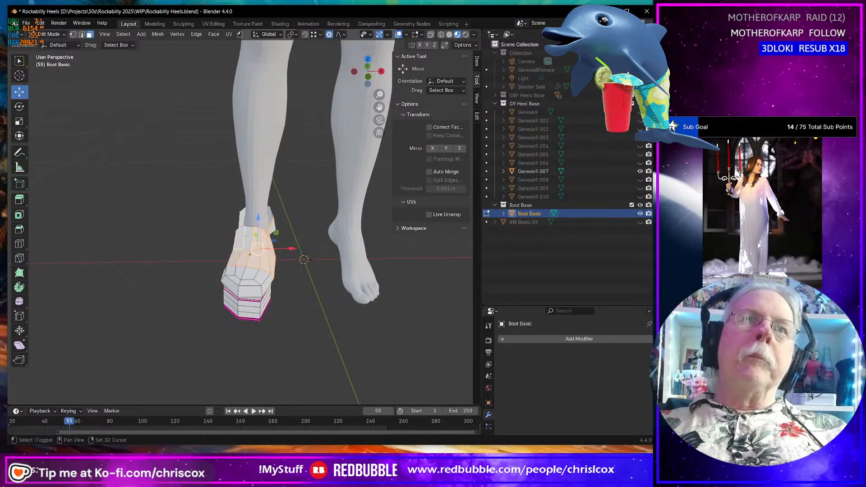
{"action": "key", "text": "x"}
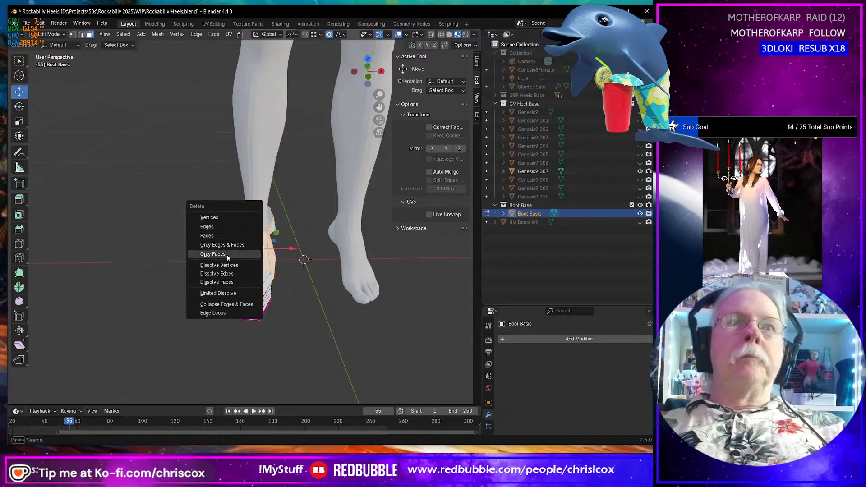
{"action": "left_click", "coordinate": [215, 234]}
Select the underside faces of the platform sole and grow the selection up its side walls to the upper seam.
{"action": "middle_click_drag", "start_coordinate": [217, 234], "coordinate": [319, 303]}
{"action": "scroll", "coordinate": [331, 251], "scroll_direction": "up", "scroll_amount": 2}
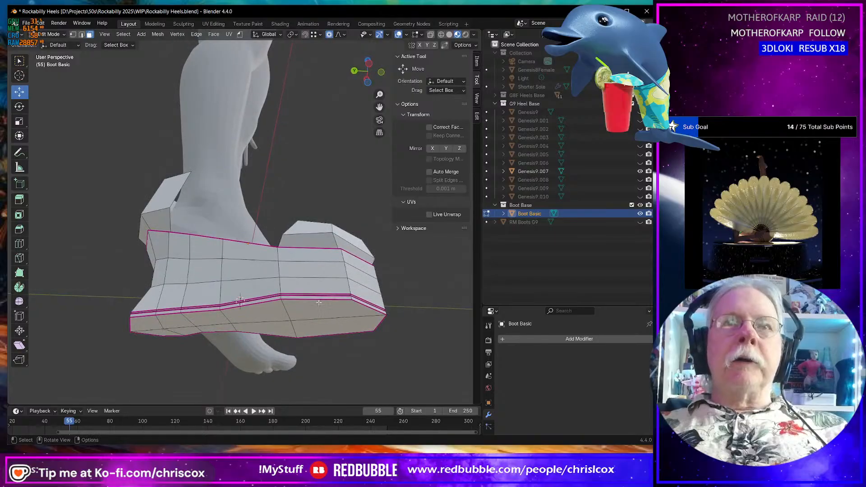
{"action": "left_click", "coordinate": [309, 309]}
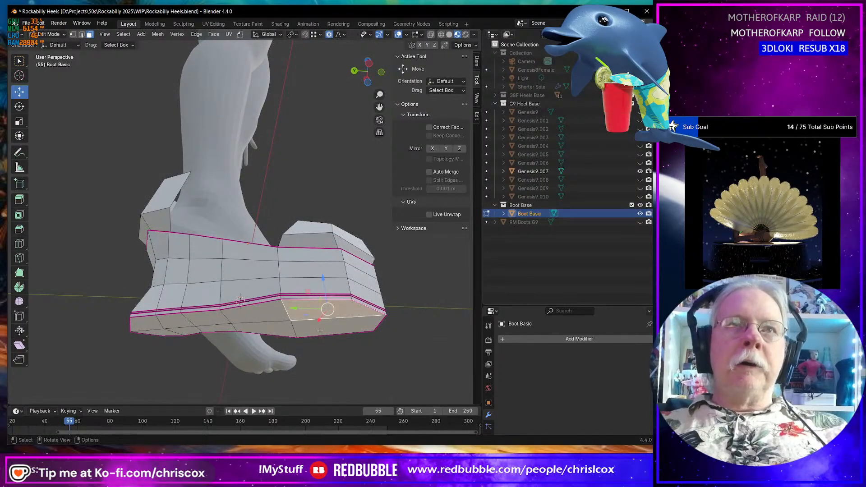
{"action": "left_click", "coordinate": [148, 325], "text": "ctrl+shift"}
{"action": "left_click", "coordinate": [349, 325], "text": "ctrl+shift"}
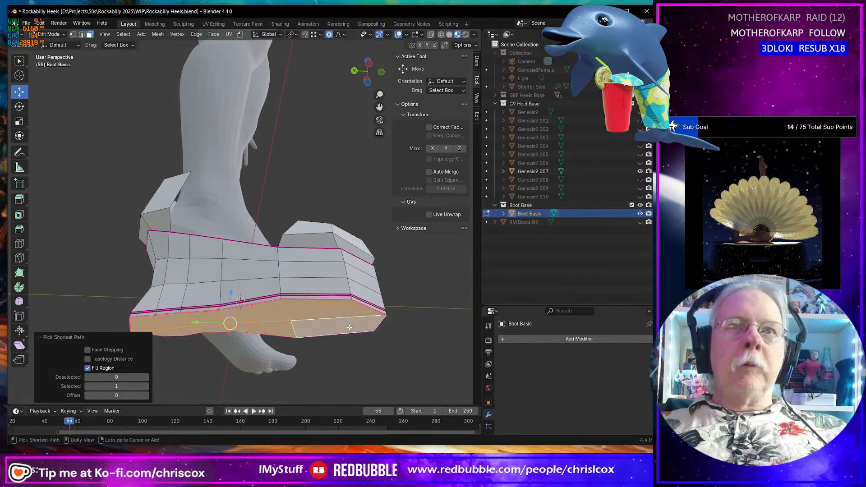
{"action": "key", "text": "x"}
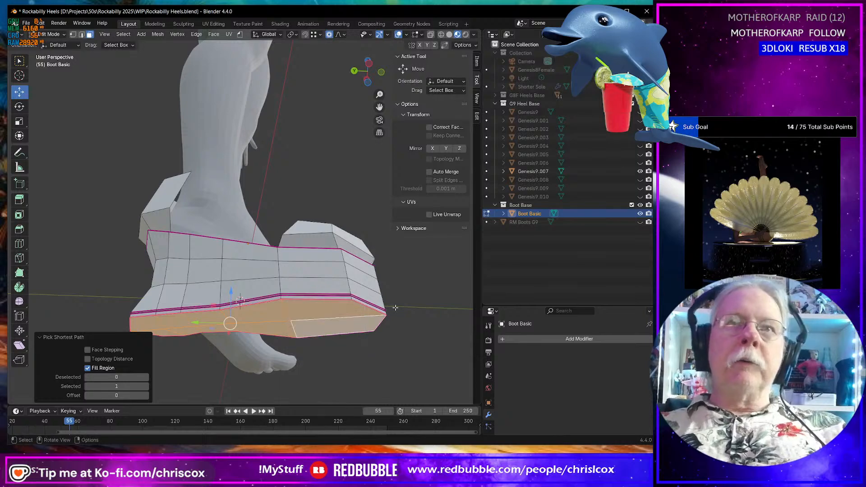
{"action": "key", "text": "ctrl+KP_Add"}
{"action": "key", "text": "ctrl+KP_Add"}
{"action": "key", "text": "ctrl+KP_Add"}
{"action": "key", "text": "ctrl+KP_Add"}
{"action": "key", "text": "ctrl+KP_Add"}
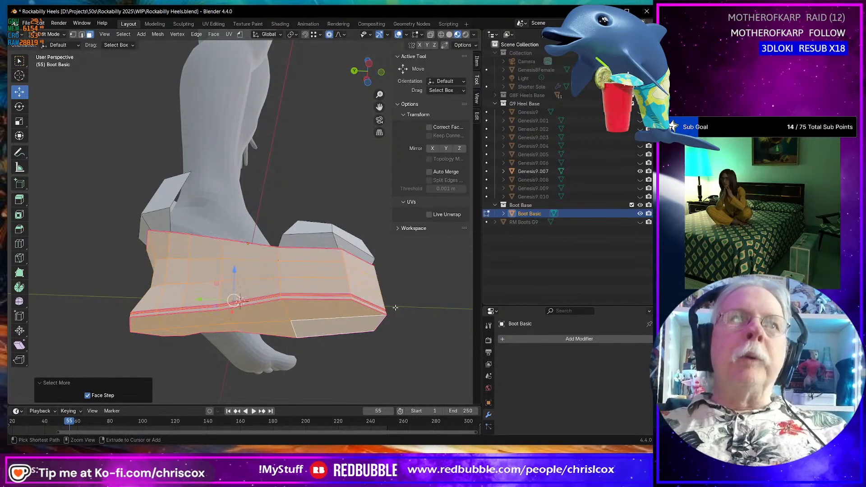
{"action": "middle_click_drag", "start_coordinate": [413, 305], "coordinate": [380, 375]}
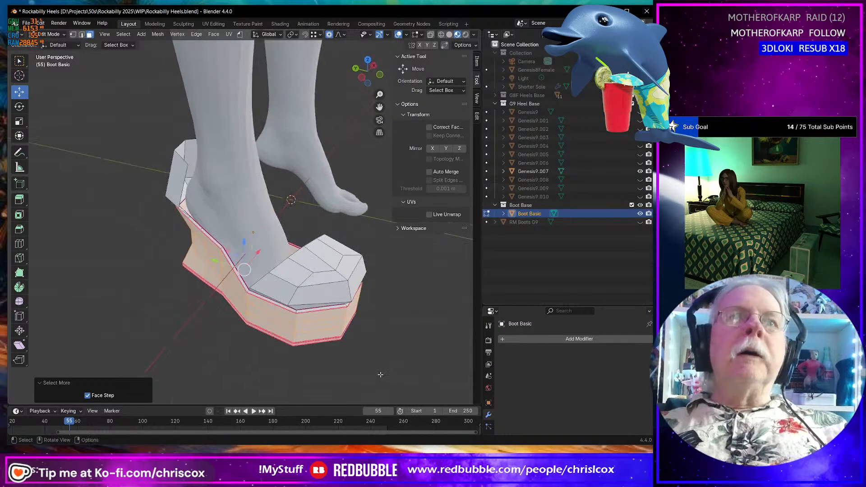
Try to delete the platform sole together with the thin strip of faces along its upper seam, and undo the deletion.
{"action": "key", "text": "ctrl+KP_Add"}
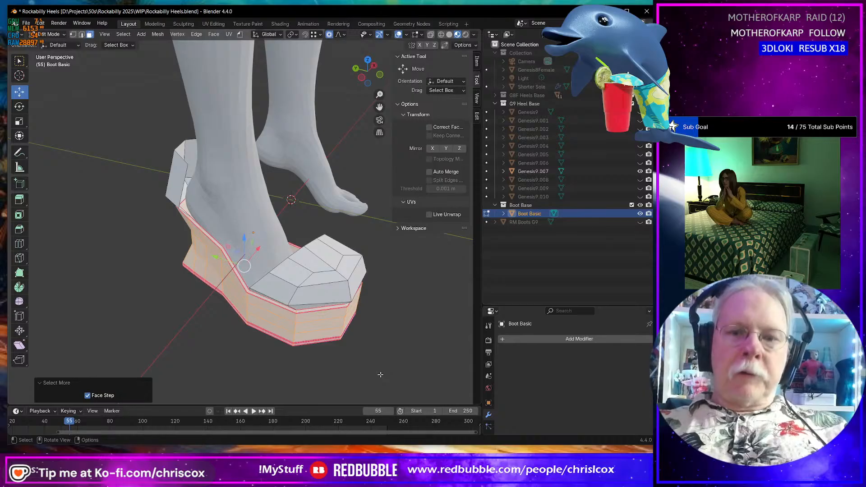
{"action": "key", "text": "x"}
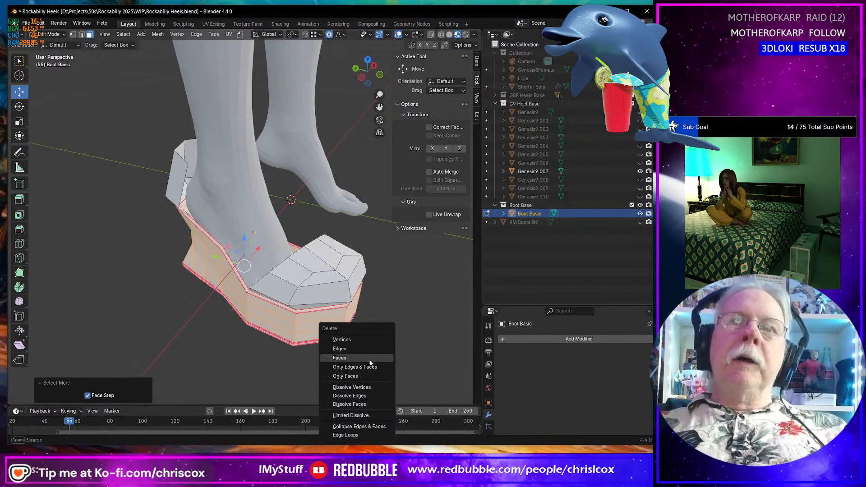
{"action": "left_click", "coordinate": [380, 358]}
{"action": "middle_click_drag", "start_coordinate": [380, 358], "coordinate": [300, 313]}
{"action": "key", "text": "ctrl+z"}
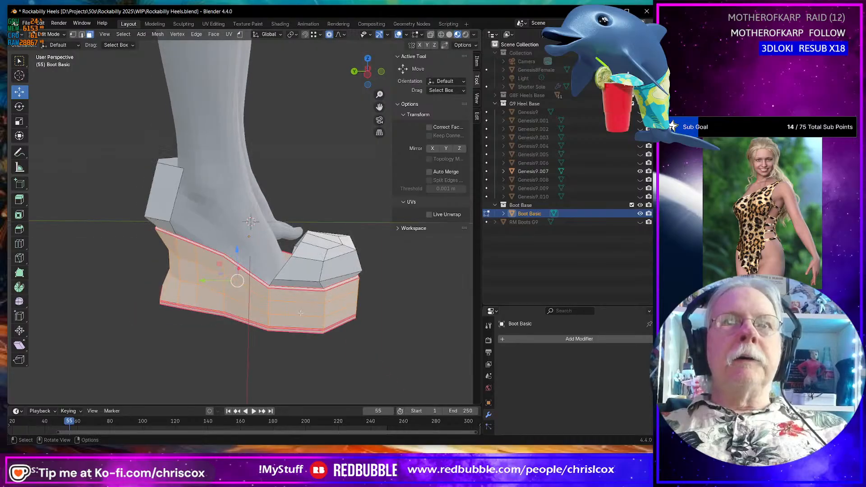
Shrink the selection off the thin upper seam strip and delete the remaining selected platform sole faces.
{"action": "key", "text": "ctrl+KP_Subtract"}
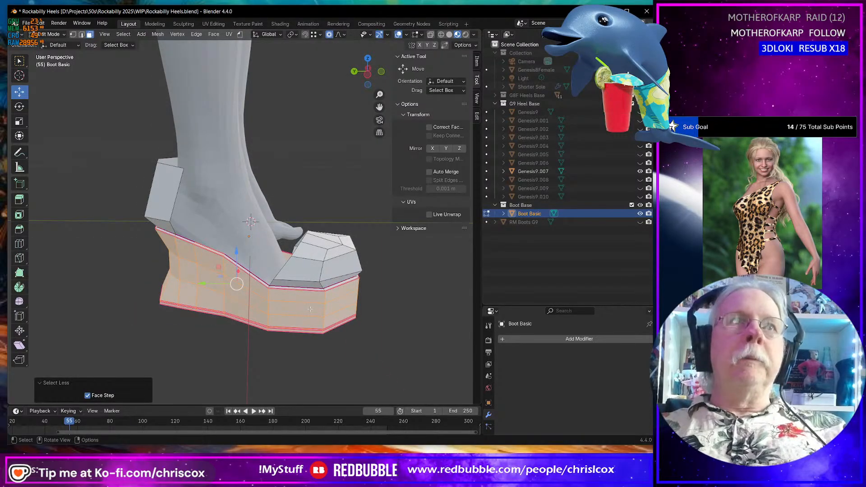
{"action": "key", "text": "ctrl+KP_Add"}
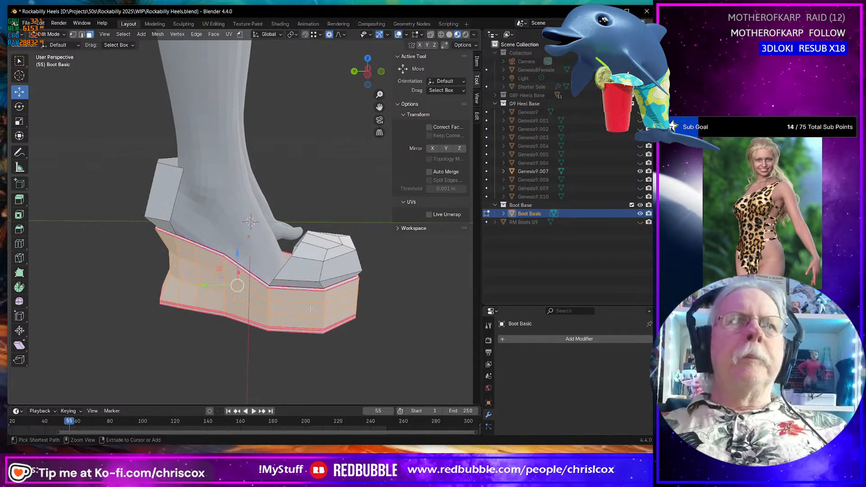
{"action": "key", "text": "ctrl+KP_Subtract"}
{"action": "key", "text": "ctrl+KP_Add"}
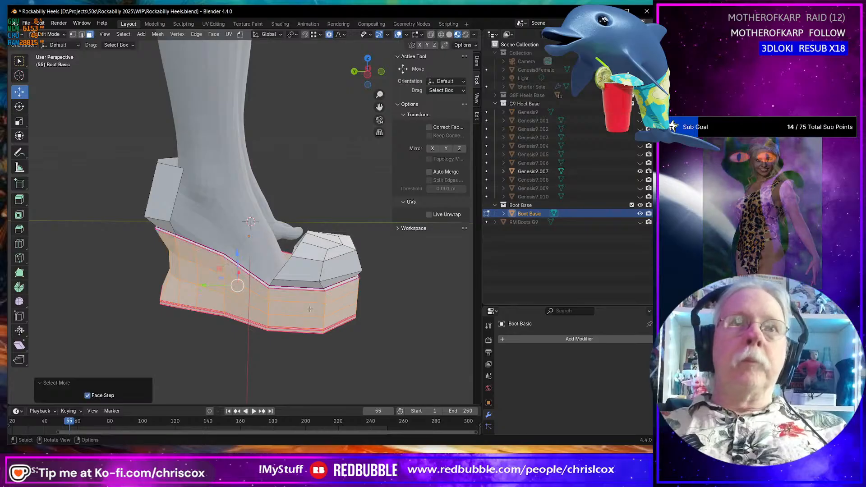
{"action": "key", "text": "x"}
{"action": "left_click", "coordinate": [311, 310]}
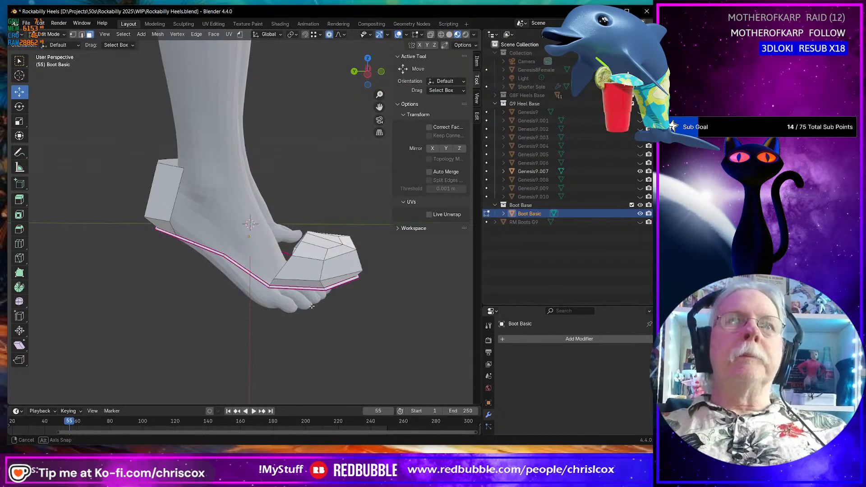
Enable X-ray in the left side view and move the whole toe cap down and back over the foot's toes.
{"action": "middle_click_drag", "start_coordinate": [311, 307], "coordinate": [260, 271]}
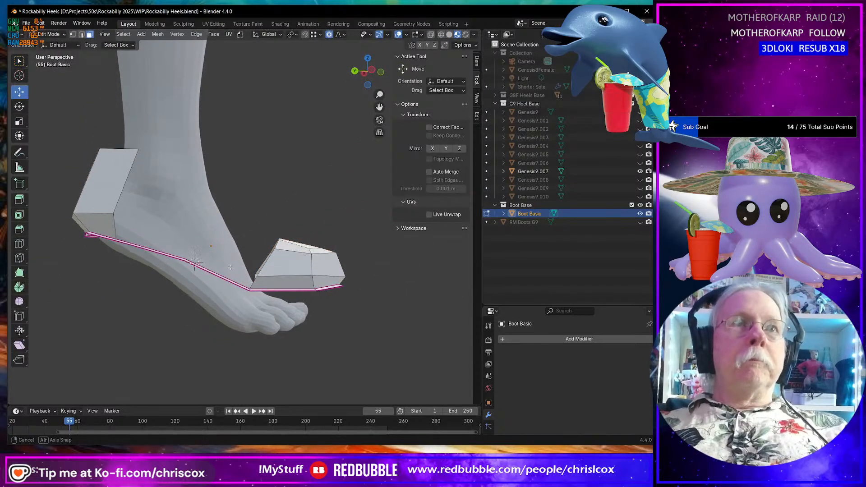
{"action": "key", "text": "ctrl+KP_3"}
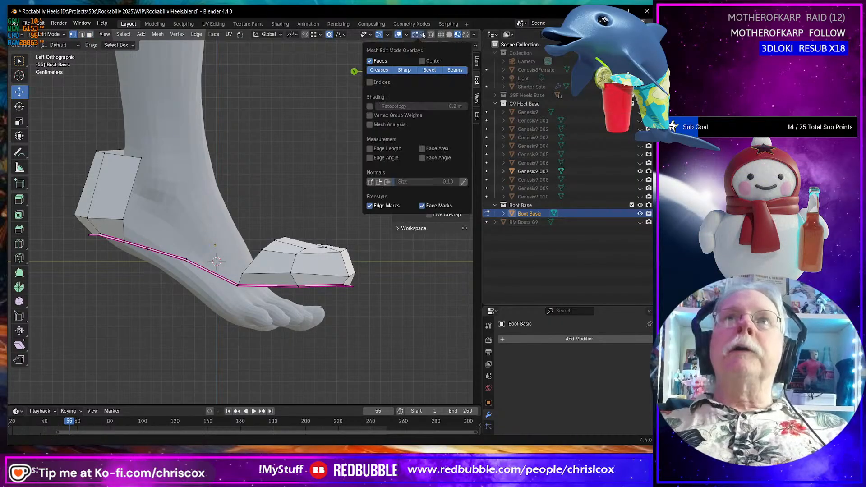
{"action": "left_click_drag", "start_coordinate": [61, 133], "coordinate": [153, 261]}
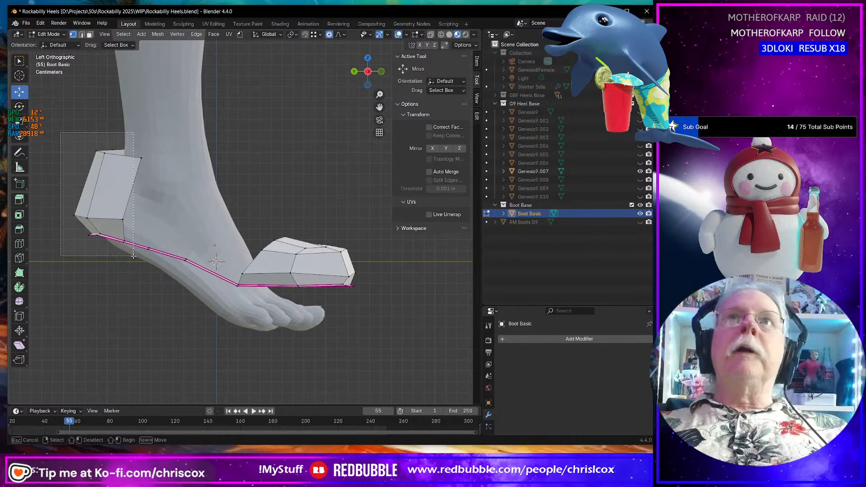
{"action": "left_click", "coordinate": [432, 34]}
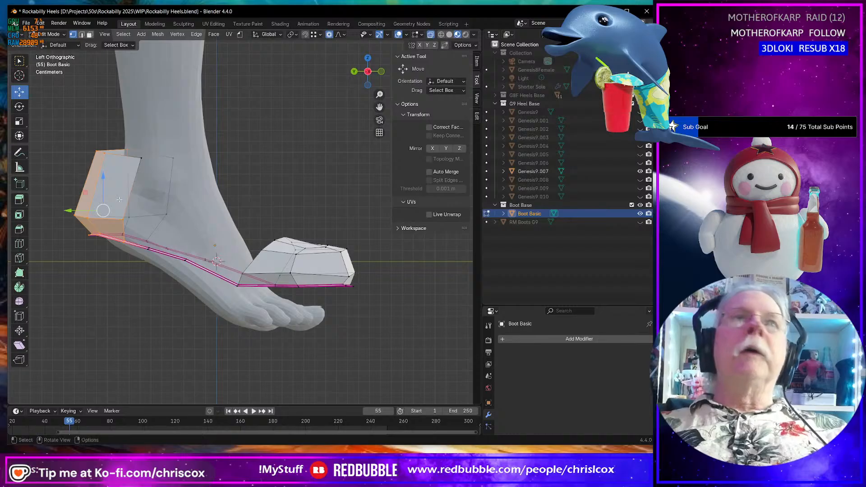
{"action": "left_click", "coordinate": [131, 258]}
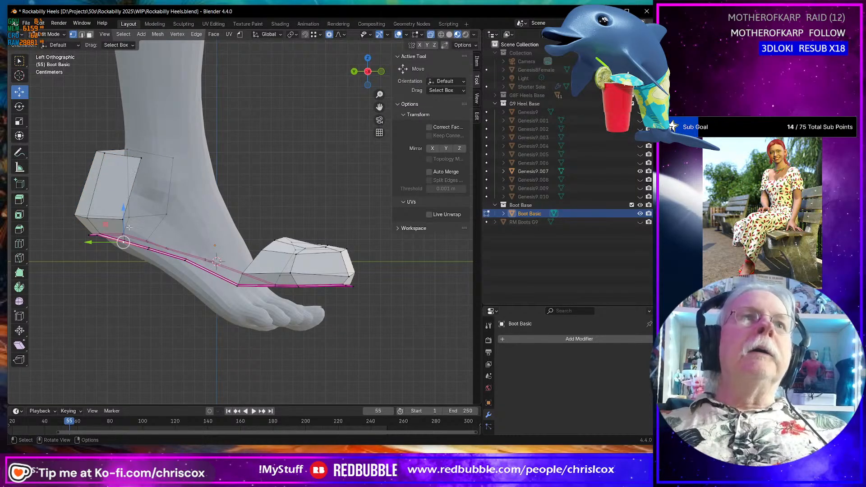
{"action": "middle_click_drag", "start_coordinate": [132, 241], "coordinate": [164, 250]}
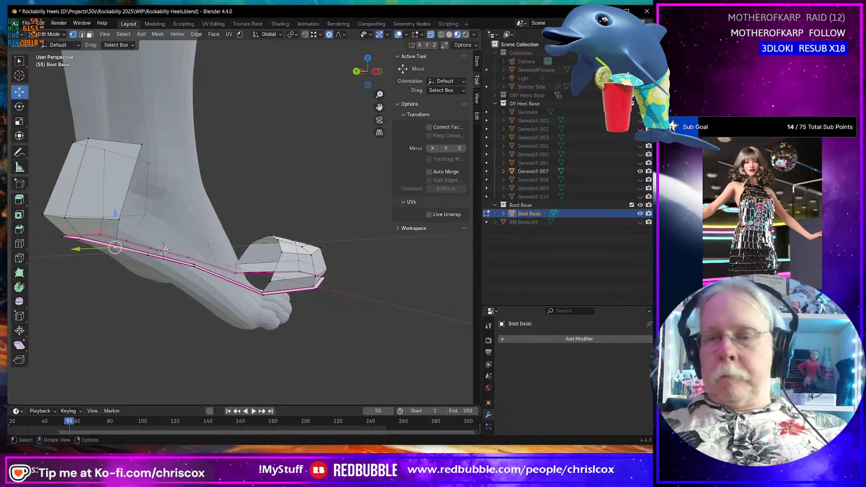
{"action": "key", "text": "ctrl+KP_3"}
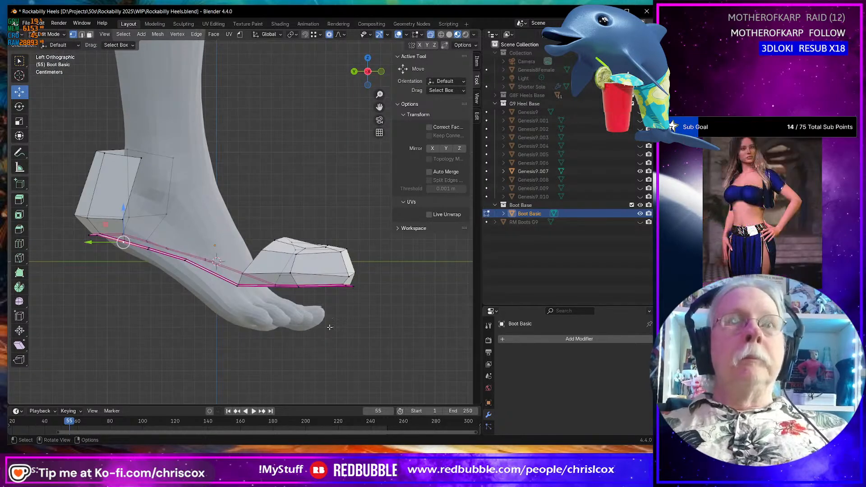
{"action": "left_click_drag", "start_coordinate": [405, 319], "coordinate": [231, 202]}
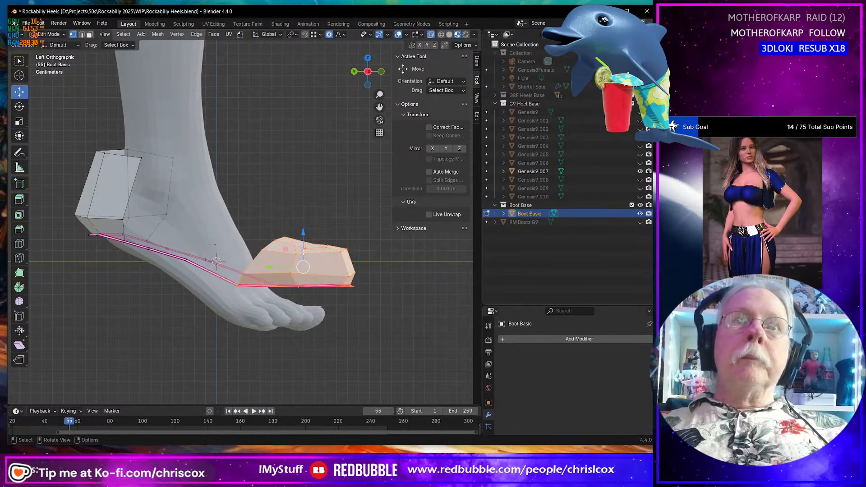
{"action": "key", "text": "g"}
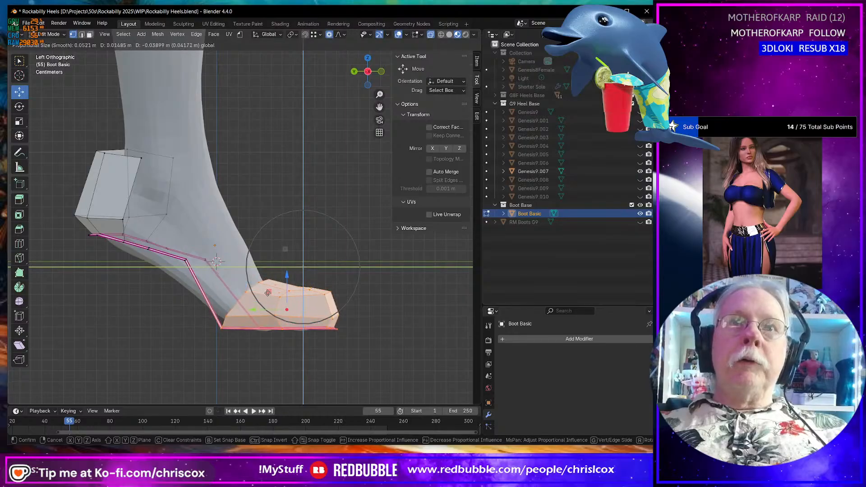
{"action": "left_click", "coordinate": [269, 293]}
Move the sole strip's instep vertices about 0.009 m along Y and 0.019 m down to follow the arch of the foot.
{"action": "left_click_drag", "start_coordinate": [222, 229], "coordinate": [178, 286]}
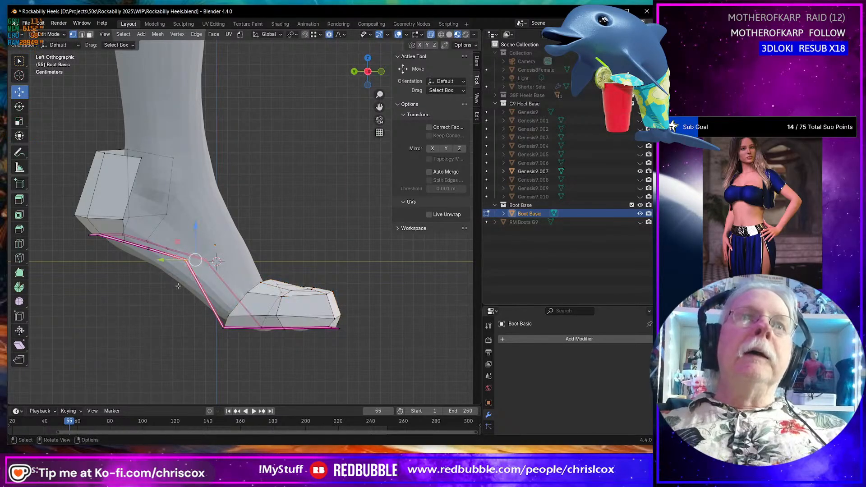
{"action": "key", "text": "g"}
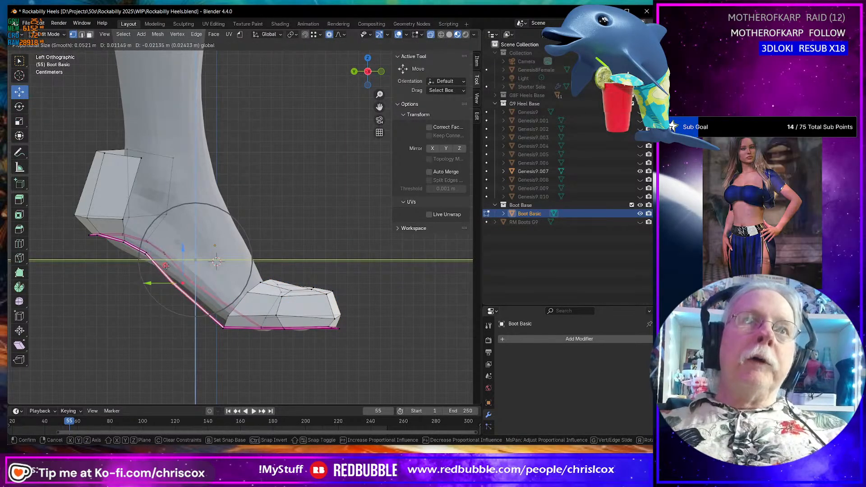
{"action": "left_click", "coordinate": [168, 263]}
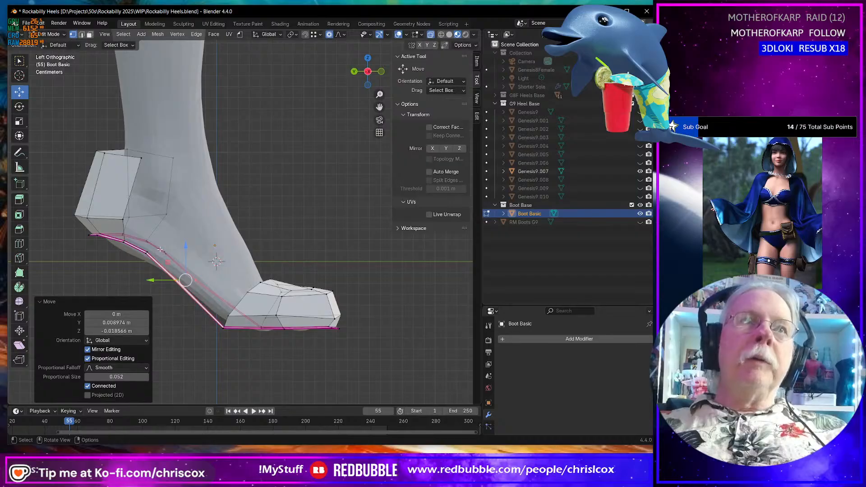
Move the heel counter about 0.007 m down and 0.012 m along negative Y to fit it around the heel.
{"action": "left_click_drag", "start_coordinate": [61, 139], "coordinate": [173, 247]}
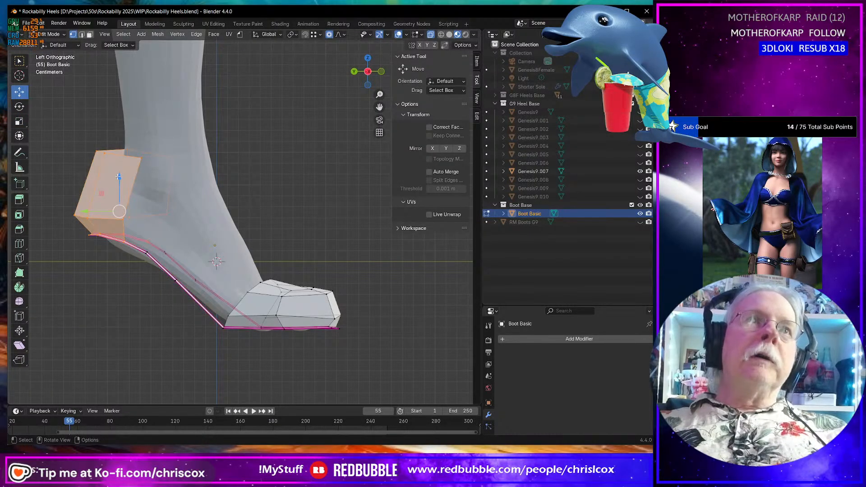
{"action": "left_click_drag", "start_coordinate": [119, 176], "coordinate": [123, 193]}
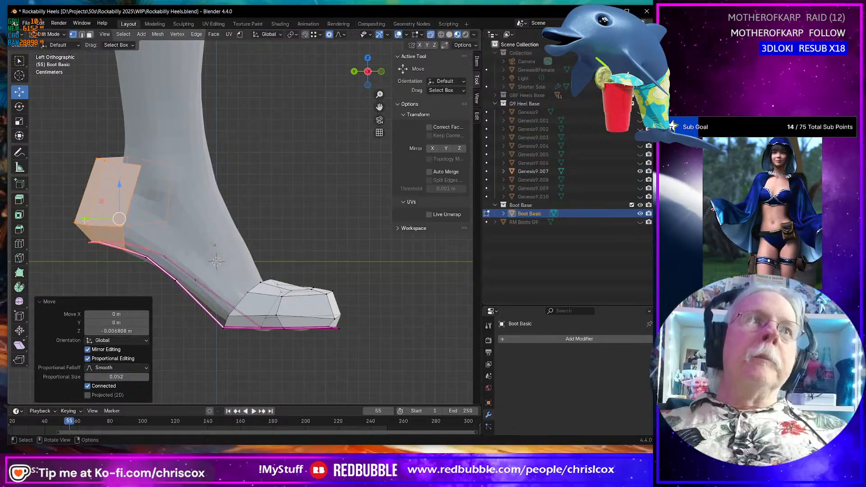
{"action": "left_click_drag", "start_coordinate": [85, 220], "coordinate": [99, 221]}
{"action": "middle_click_drag", "start_coordinate": [100, 224], "coordinate": [221, 225]}
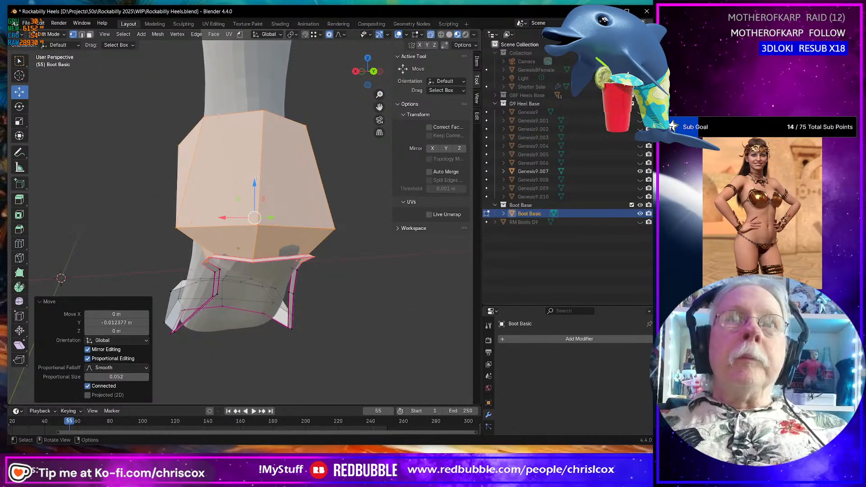
{"action": "left_click_drag", "start_coordinate": [255, 180], "coordinate": [224, 223]}
Adjust the toe cap's front tip vertices and move its inner front edge about 0.003 m along negative X.
{"action": "middle_click_drag", "start_coordinate": [224, 222], "coordinate": [282, 299]}
{"action": "left_click", "coordinate": [243, 289]}
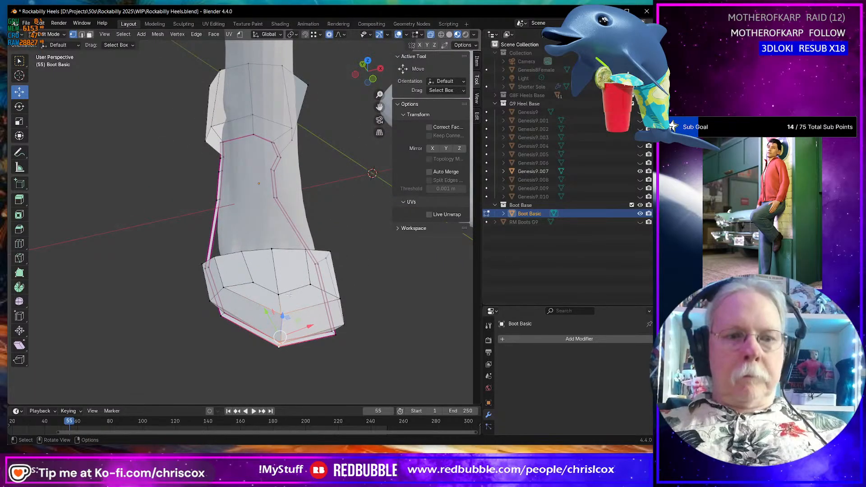
{"action": "left_click_drag", "start_coordinate": [285, 317], "coordinate": [283, 335]}
{"action": "middle_click_drag", "start_coordinate": [283, 335], "coordinate": [255, 295]}
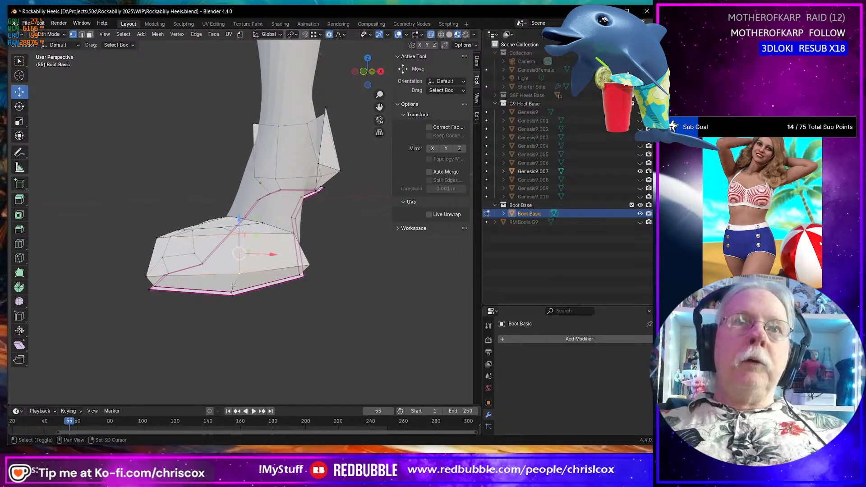
{"action": "middle_click_drag", "start_coordinate": [236, 299], "coordinate": [264, 314]}
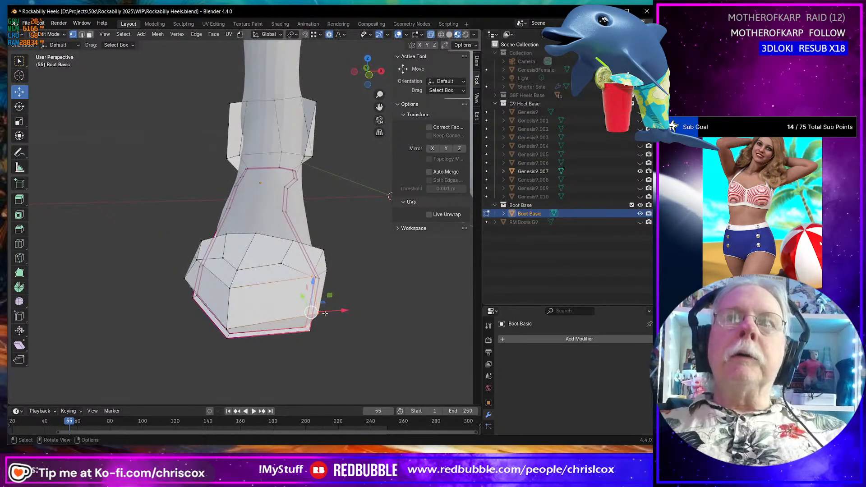
{"action": "left_click_drag", "start_coordinate": [345, 308], "coordinate": [339, 309]}
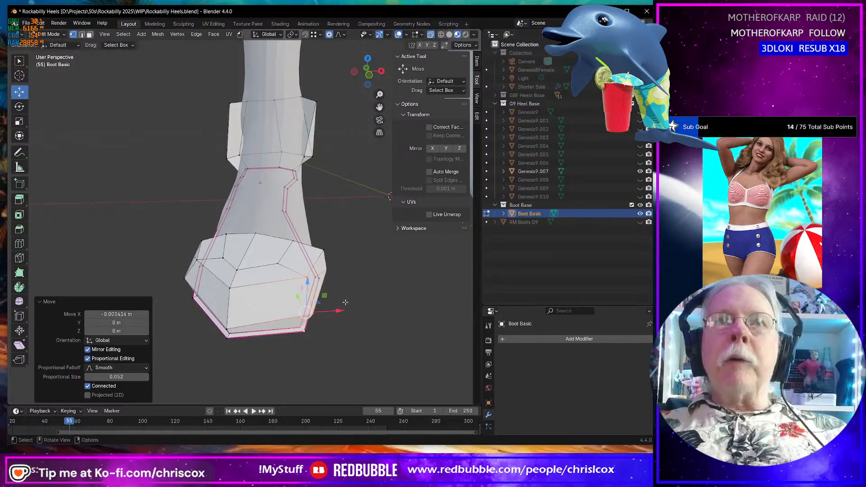
Move the inner rear edge of the toe cap about 0.010 m along negative X, closer to the foot.
{"action": "mouse_move", "coordinate": [339, 308]}
{"action": "middle_mouse_down"}
{"action": "mouse_move", "coordinate": [316, 293]}
{"action": "mouse_move", "coordinate": [309, 307]}
{"action": "mouse_move", "coordinate": [277, 184]}
{"action": "mouse_move", "coordinate": [254, 299]}
{"action": "mouse_move", "coordinate": [336, 294]}
{"action": "middle_mouse_up"}
{"action": "left_click", "coordinate": [276, 265]}
{"action": "left_click", "coordinate": [241, 301], "text": "ctrl"}
{"action": "left_click_drag", "start_coordinate": [336, 294], "coordinate": [322, 291]}
Move the toe cap's outer rear corner about 0.011 m along X and 0.006 m along negative Y.
{"action": "middle_click_drag", "start_coordinate": [323, 291], "coordinate": [256, 276]}
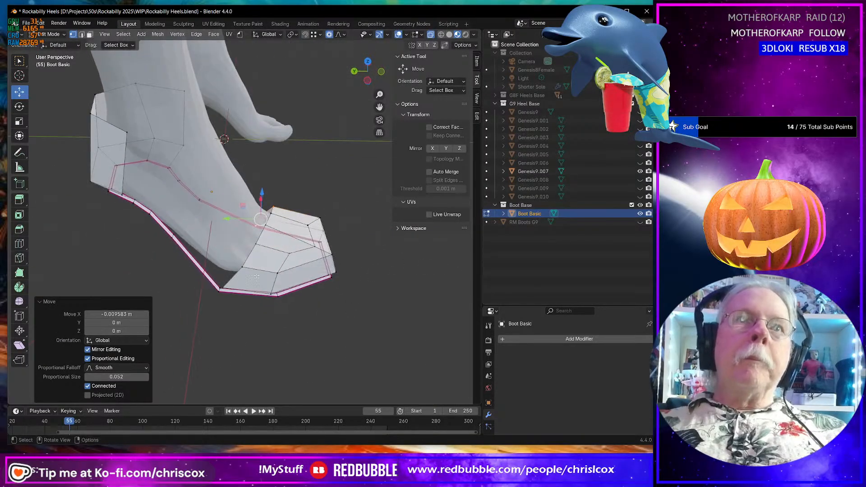
{"action": "left_click", "coordinate": [220, 291], "text": "ctrl"}
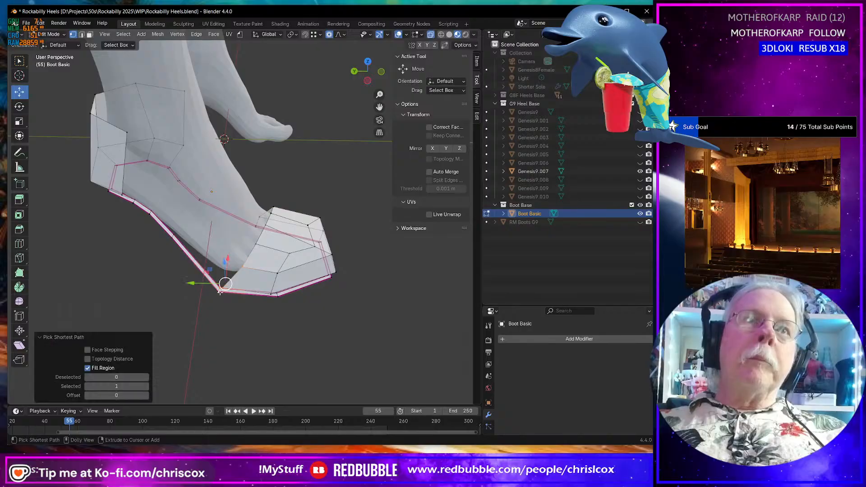
{"action": "key", "text": "g"}
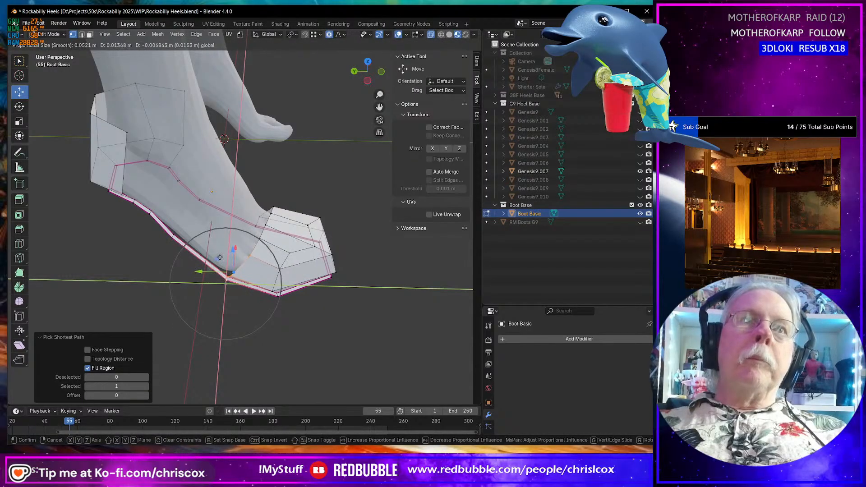
{"action": "left_click", "coordinate": [189, 249]}
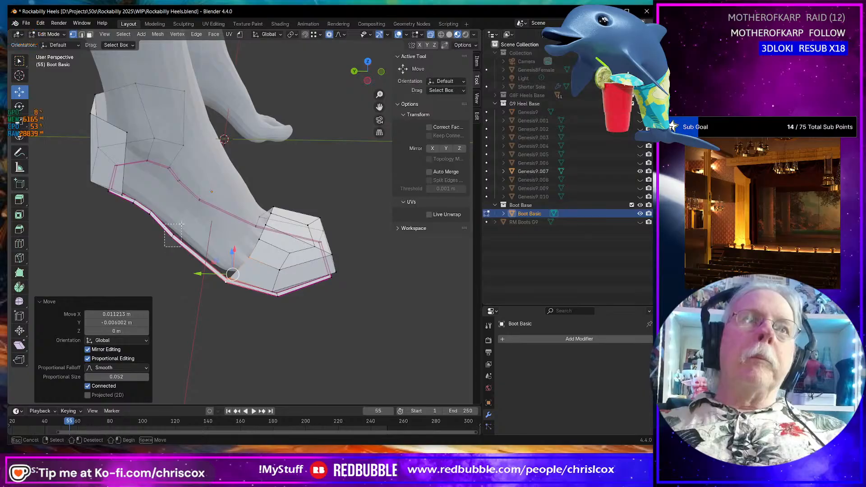
Move the outer instep vertices of the sole strip about 0.003 m along X toward the foot.
{"action": "left_click", "coordinate": [175, 231]}
{"action": "key", "text": "g"}
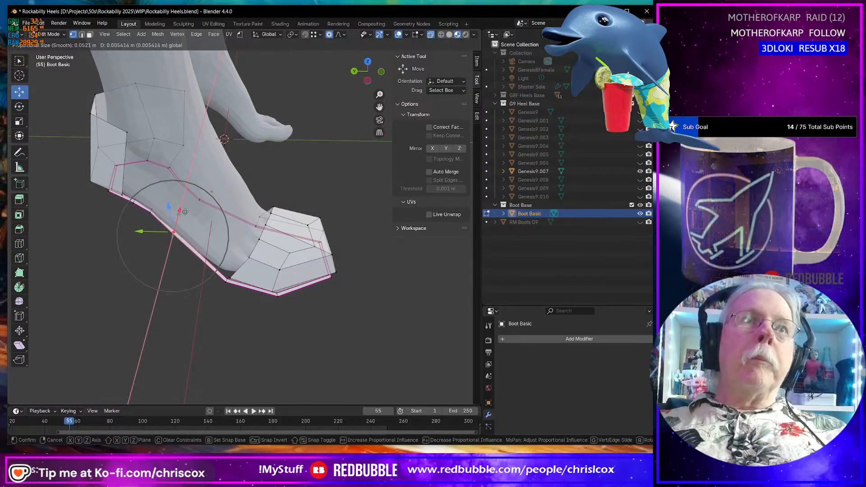
{"action": "left_click", "coordinate": [185, 212]}
{"action": "middle_click_drag", "start_coordinate": [185, 211], "coordinate": [233, 309]}
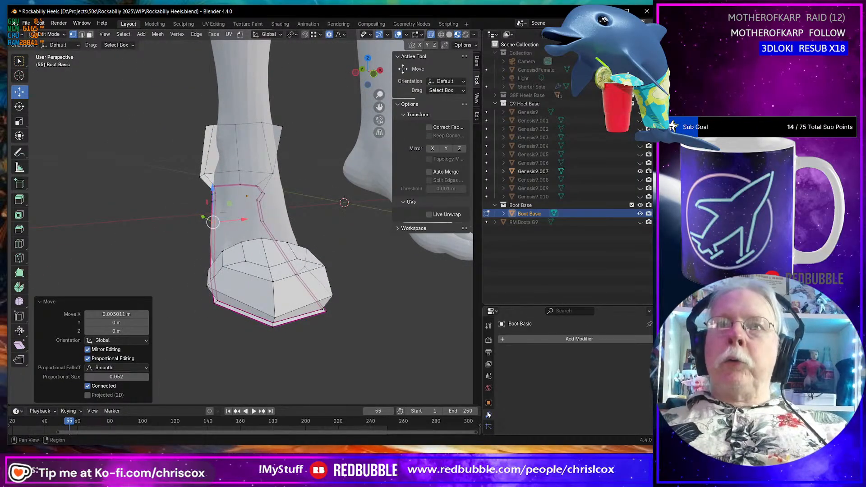
Add a Subdivision Surface modifier to the Boot Basic mesh.
{"action": "left_click", "coordinate": [524, 340]}
{"action": "mouse_move", "coordinate": [495, 373]}
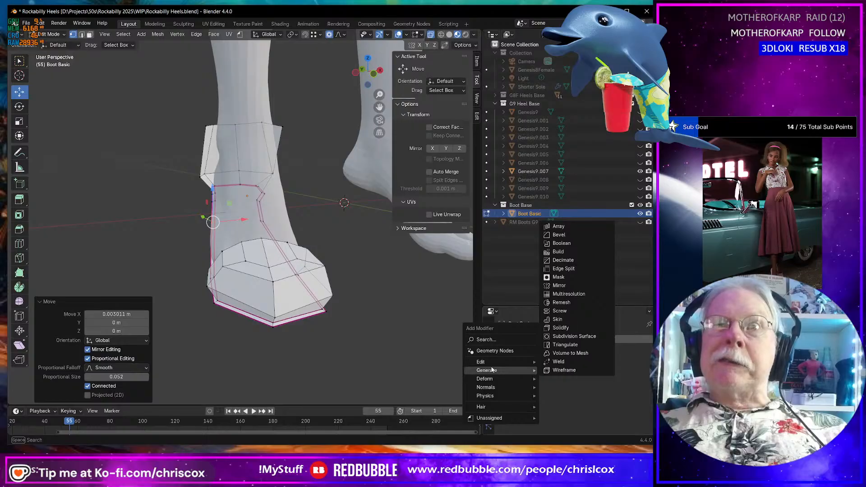
{"action": "left_click", "coordinate": [575, 337]}
Widen the toe cap's inner side by moving its front corner vertices about 0.004 m along X.
{"action": "middle_click_drag", "start_coordinate": [316, 358], "coordinate": [357, 357]}
{"action": "scroll", "coordinate": [261, 321], "scroll_direction": "up", "scroll_amount": 2}
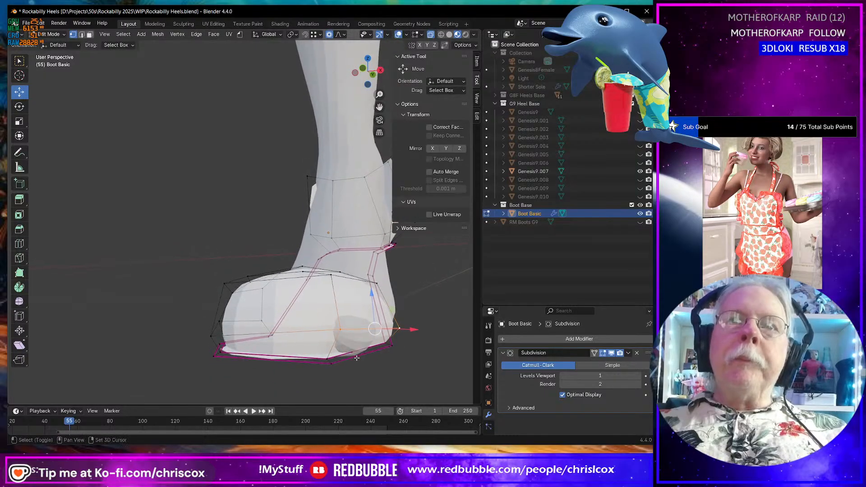
{"action": "left_click", "coordinate": [400, 328]}
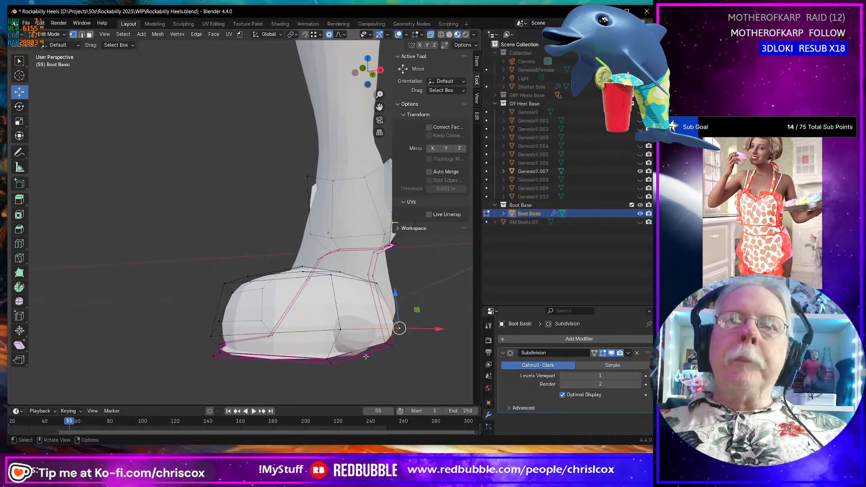
{"action": "left_click", "coordinate": [334, 363], "text": "ctrl+shift"}
{"action": "middle_click_drag", "start_coordinate": [334, 363], "coordinate": [393, 355]}
{"action": "left_click_drag", "start_coordinate": [397, 351], "coordinate": [401, 368]}
{"action": "left_click", "coordinate": [355, 359]}
{"action": "middle_click_drag", "start_coordinate": [398, 366], "coordinate": [408, 378]}
{"action": "middle_click_drag", "start_coordinate": [357, 341], "coordinate": [285, 289]}
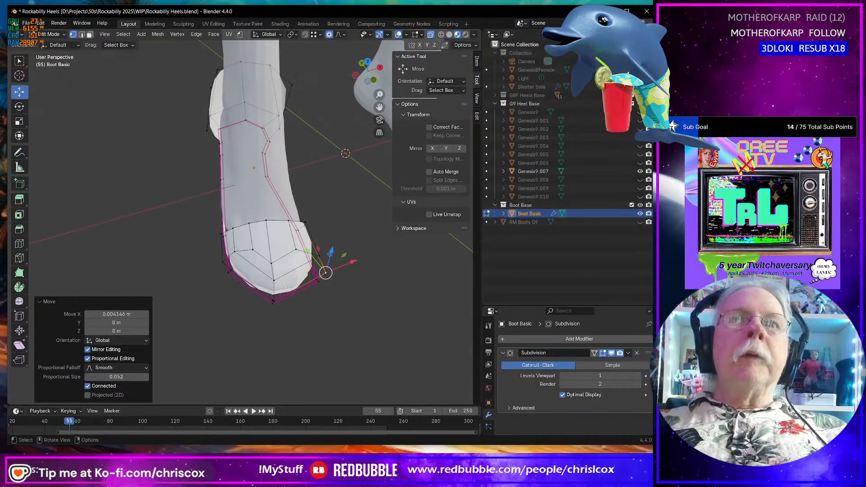
Pull the toe cap's tip vertices forward about 0.012 m along negative Y and 0.005 m along negative X.
{"action": "left_click", "coordinate": [275, 281]}
{"action": "left_click", "coordinate": [274, 303], "text": "ctrl"}
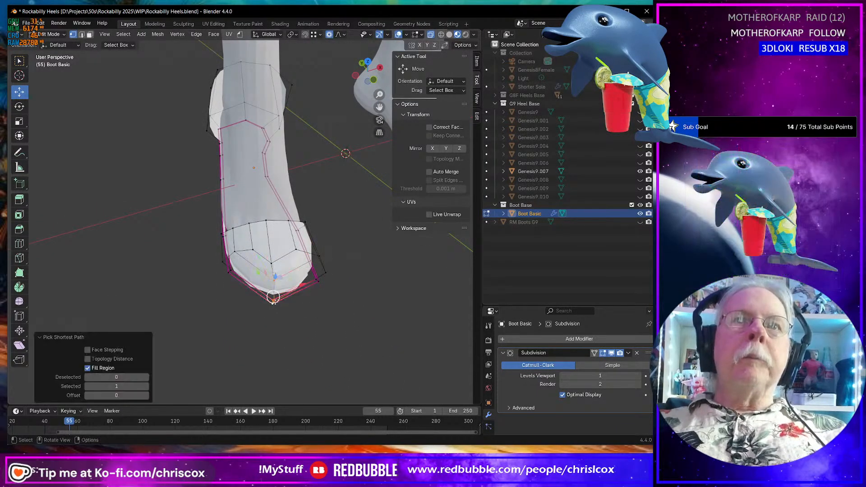
{"action": "left_click_drag", "start_coordinate": [280, 278], "coordinate": [280, 290]}
{"action": "middle_click_drag", "start_coordinate": [289, 297], "coordinate": [232, 255]}
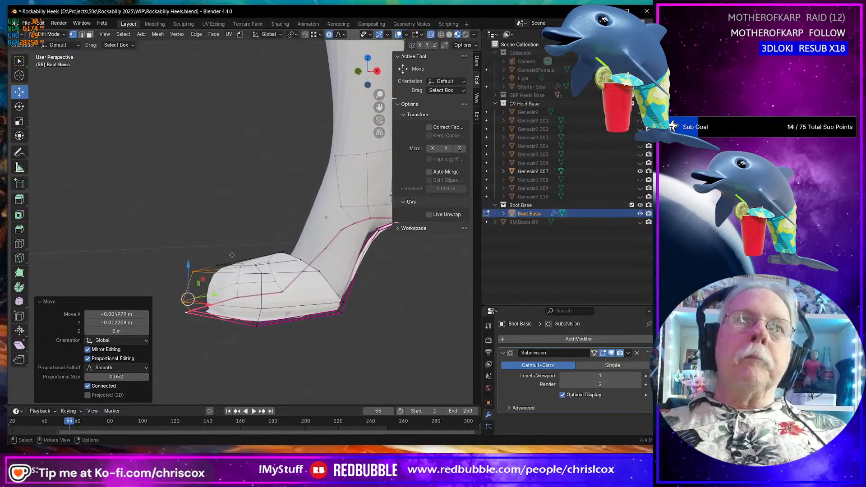
Move the selected upper vertices of the toe cap slightly downward.
{"action": "left_click", "coordinate": [206, 270]}
{"action": "left_click_drag", "start_coordinate": [205, 237], "coordinate": [208, 242]}
{"action": "middle_click_drag", "start_coordinate": [207, 242], "coordinate": [478, 278]}
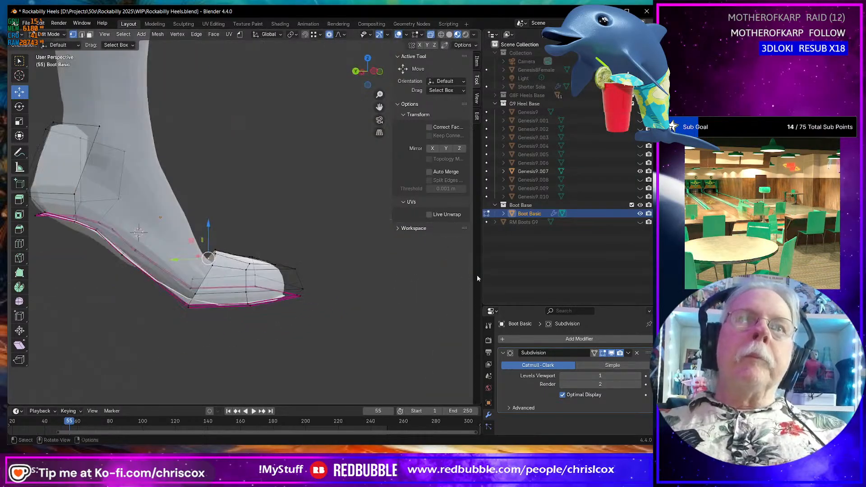
Lower the toe cap's rear upper edge vertices slightly along Z, closer to the top of the foot.
{"action": "left_click", "coordinate": [208, 258], "text": "ctrl"}
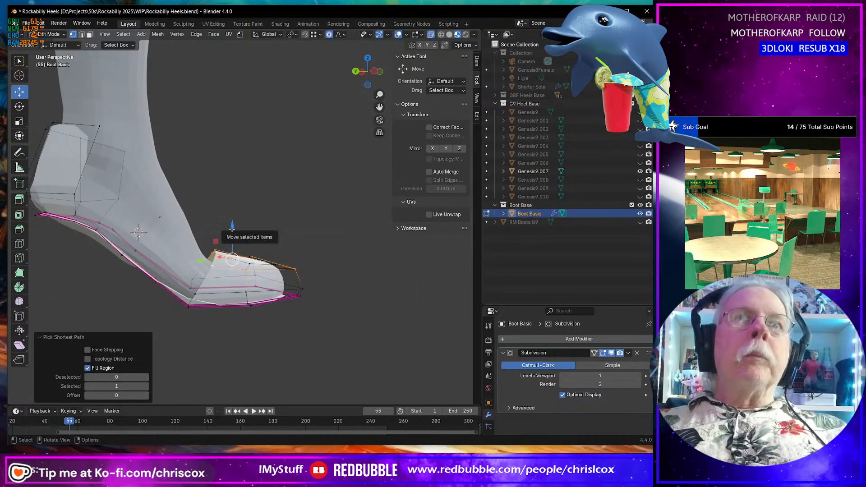
{"action": "left_click", "coordinate": [216, 267]}
{"action": "middle_click_drag", "start_coordinate": [216, 267], "coordinate": [201, 291]}
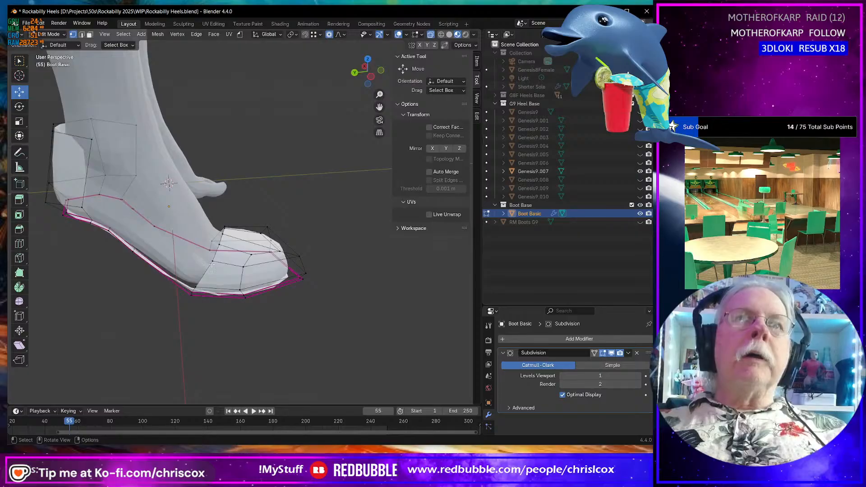
{"action": "left_click", "coordinate": [221, 230], "text": "ctrl+shift"}
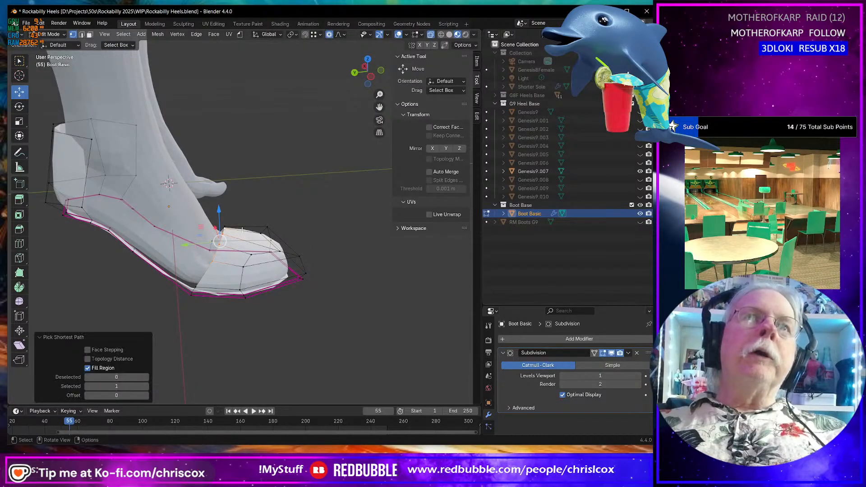
{"action": "middle_click_drag", "start_coordinate": [221, 230], "coordinate": [70, 155]}
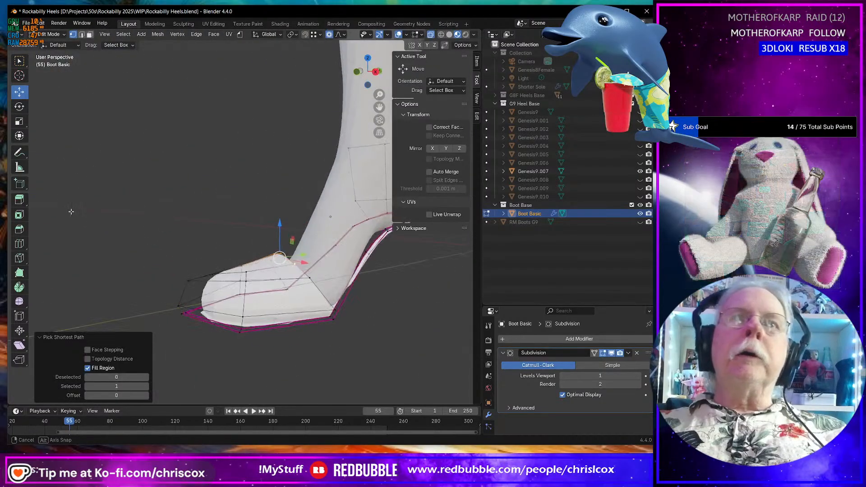
{"action": "left_click", "coordinate": [309, 277], "text": "shift"}
{"action": "left_click_drag", "start_coordinate": [285, 228], "coordinate": [288, 237]}
Lower the upper middle vertices of the toe cap about 0.013 m along Z.
{"action": "middle_click_drag", "start_coordinate": [289, 236], "coordinate": [263, 232]}
{"action": "left_click", "coordinate": [255, 304]}
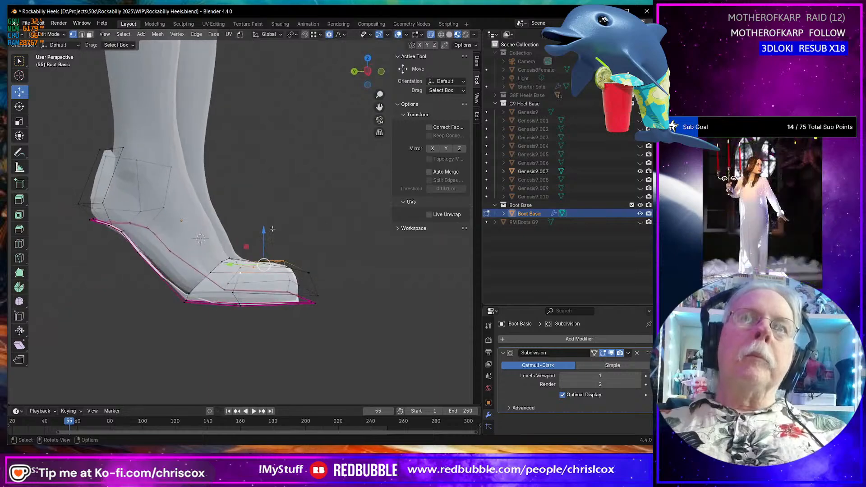
{"action": "left_click_drag", "start_coordinate": [263, 232], "coordinate": [263, 231]}
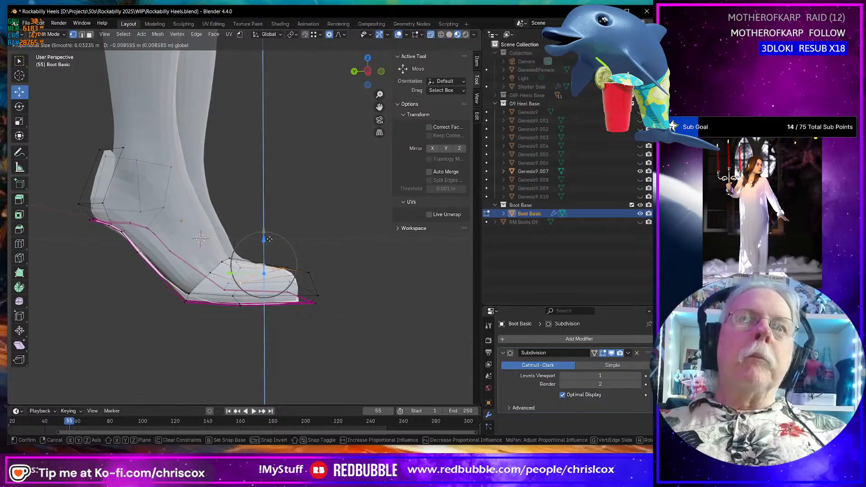
{"action": "left_click_drag", "start_coordinate": [270, 244], "coordinate": [270, 245]}
Move the toe cap's tip vertices about 0.006 m along negative Y and 0.001 m along negative X.
{"action": "middle_click_drag", "start_coordinate": [269, 245], "coordinate": [312, 272]}
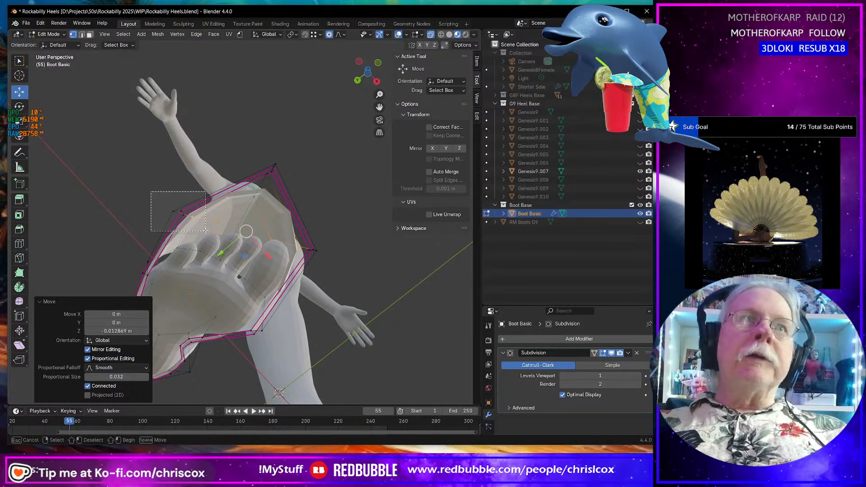
{"action": "left_click", "coordinate": [182, 213]}
{"action": "left_click_drag", "start_coordinate": [205, 240], "coordinate": [209, 244]}
{"action": "left_click_drag", "start_coordinate": [251, 150], "coordinate": [274, 218]}
{"action": "middle_click_drag", "start_coordinate": [274, 217], "coordinate": [277, 273]}
{"action": "middle_click_drag", "start_coordinate": [247, 309], "coordinate": [257, 285]}
{"action": "left_click_drag", "start_coordinate": [260, 263], "coordinate": [260, 266]}
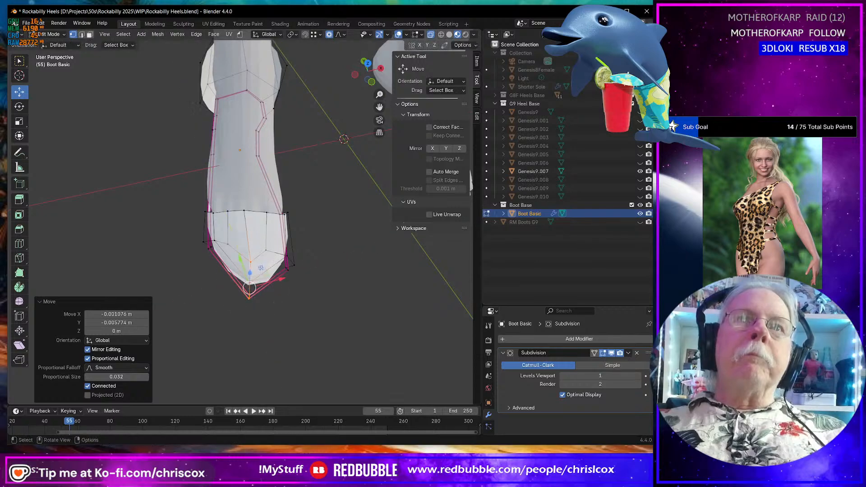
Lower the upper front vertices near the toe cap's tip about 0.006 m along Z.
{"action": "middle_click_drag", "start_coordinate": [260, 267], "coordinate": [209, 216]}
{"action": "left_click", "coordinate": [223, 263]}
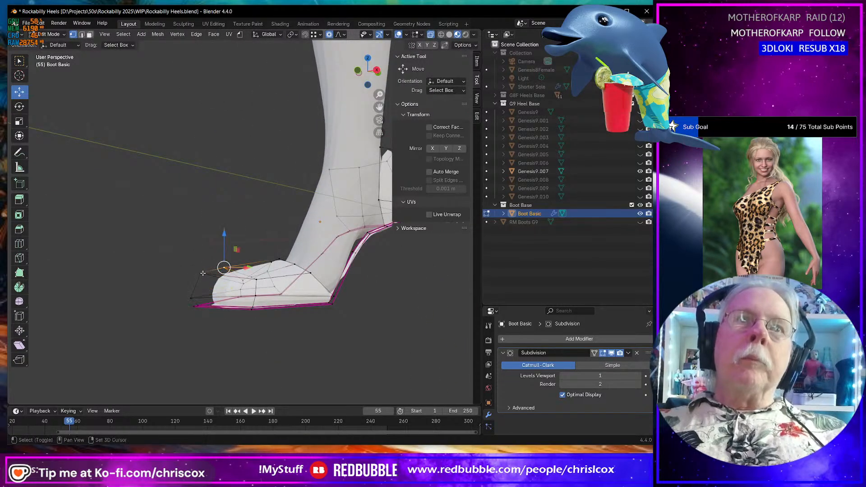
{"action": "left_click_drag", "start_coordinate": [213, 236], "coordinate": [214, 245]}
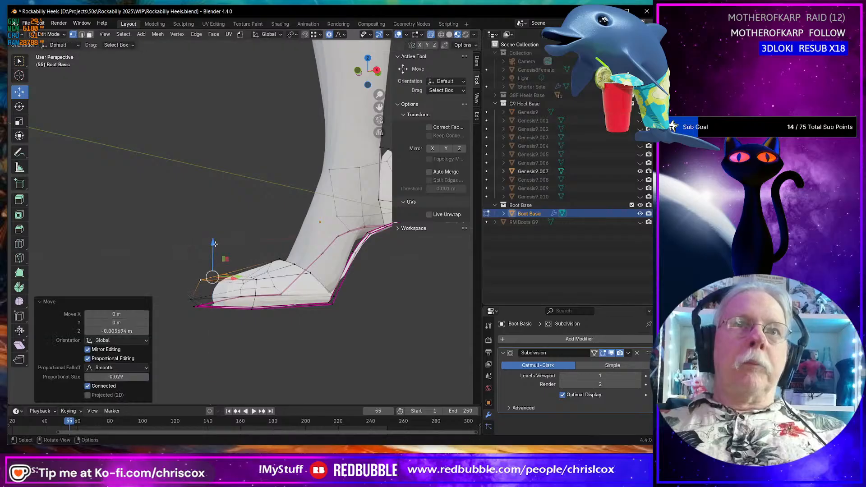
Level the heel piece's top edge by scaling it to 0 along Z, and shift it slightly down and about 0.003 m along negative Y.
{"action": "middle_click_drag", "start_coordinate": [215, 245], "coordinate": [282, 251]}
{"action": "left_click", "coordinate": [198, 183]}
{"action": "middle_click_drag", "start_coordinate": [199, 183], "coordinate": [248, 197]}
{"action": "key", "text": "ctrl+KP_3"}
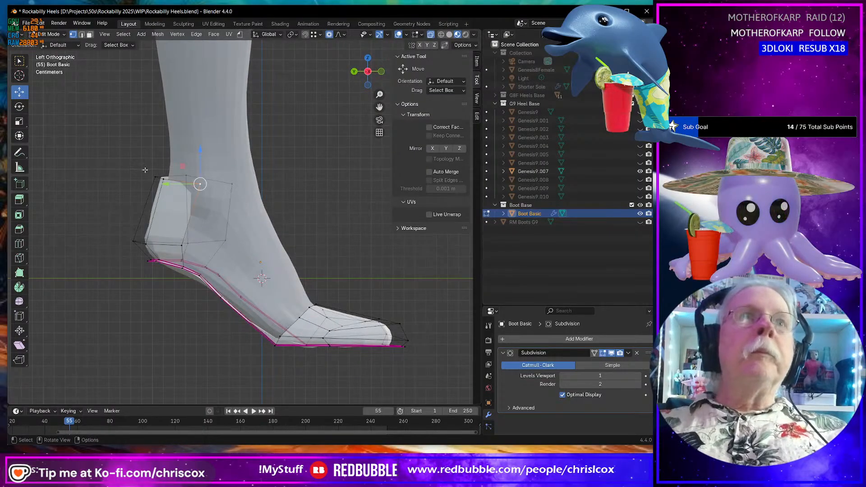
{"action": "left_click_drag", "start_coordinate": [136, 165], "coordinate": [249, 192]}
{"action": "key", "text": "s"}
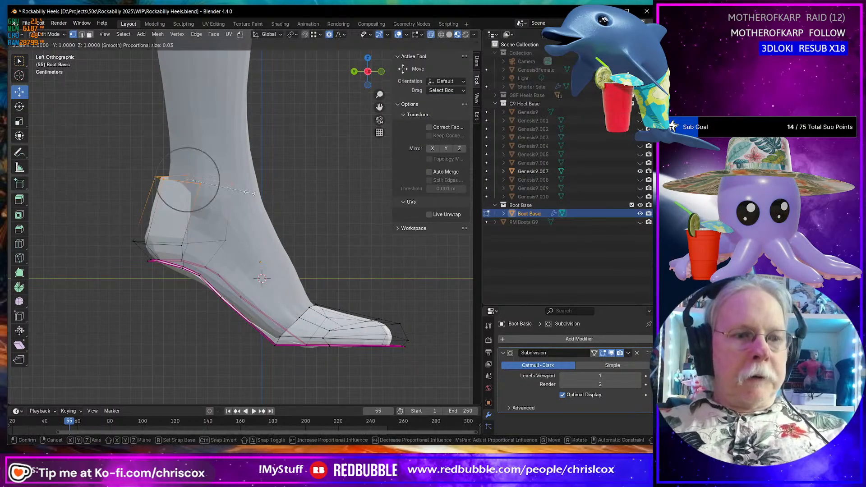
{"action": "key", "text": "z"}
{"action": "key", "text": "0"}
{"action": "key", "text": "Return"}
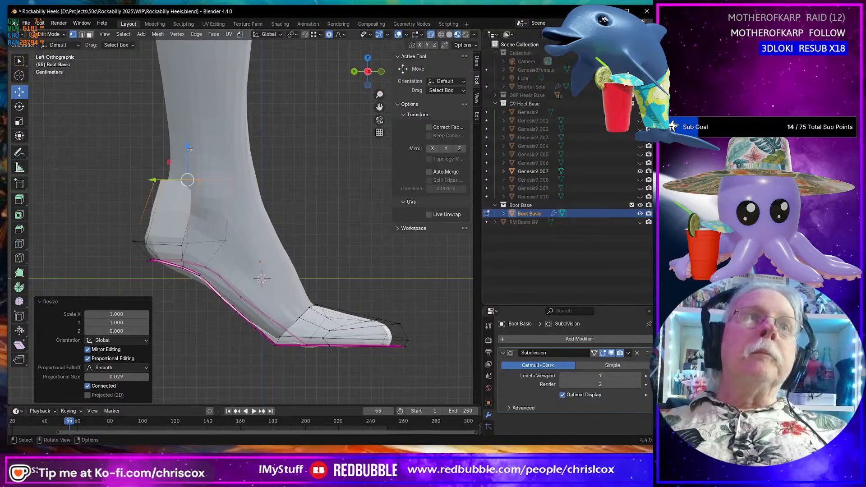
{"action": "left_click_drag", "start_coordinate": [190, 149], "coordinate": [165, 209]}
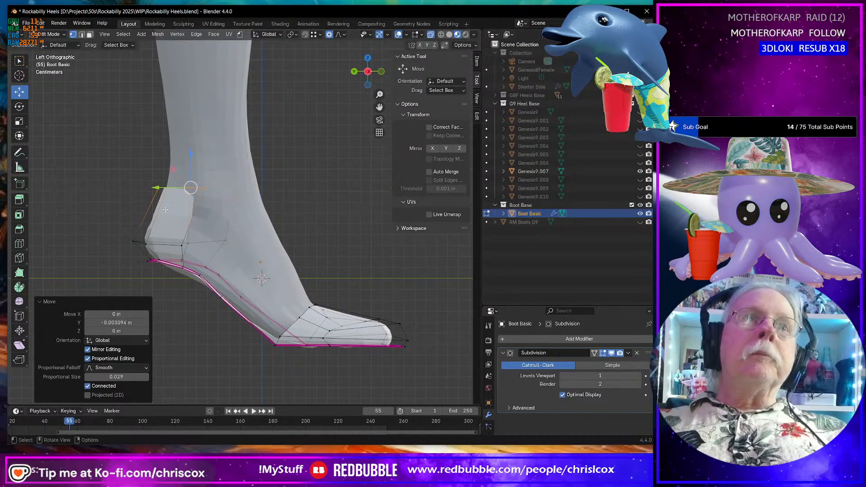
Flatten the heel piece's lower edge loop to 0 along Z and move it back about 0.009 m along Y.
{"action": "left_click", "coordinate": [168, 245], "text": "alt"}
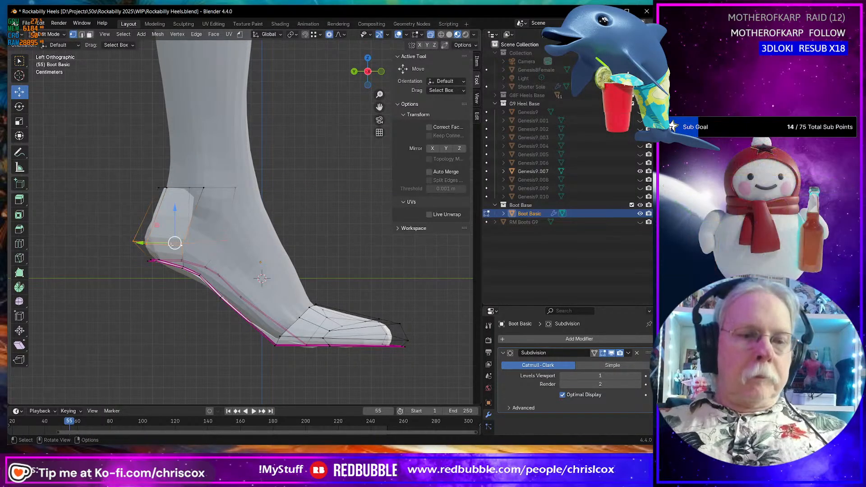
{"action": "key", "text": "s"}
{"action": "key", "text": "z"}
{"action": "key", "text": "Return"}
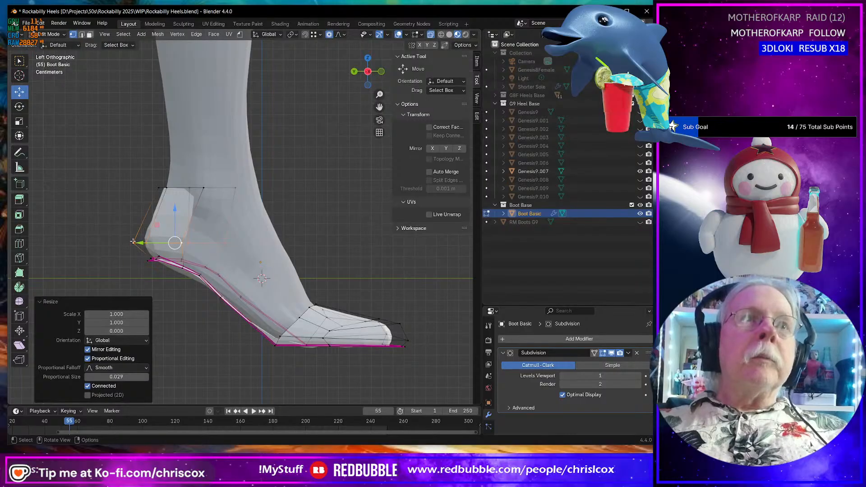
{"action": "left_click_drag", "start_coordinate": [139, 243], "coordinate": [130, 245]}
Move the heel piece's upper inner corner vertex slightly along X toward the ankle.
{"action": "middle_click_drag", "start_coordinate": [130, 245], "coordinate": [243, 265]}
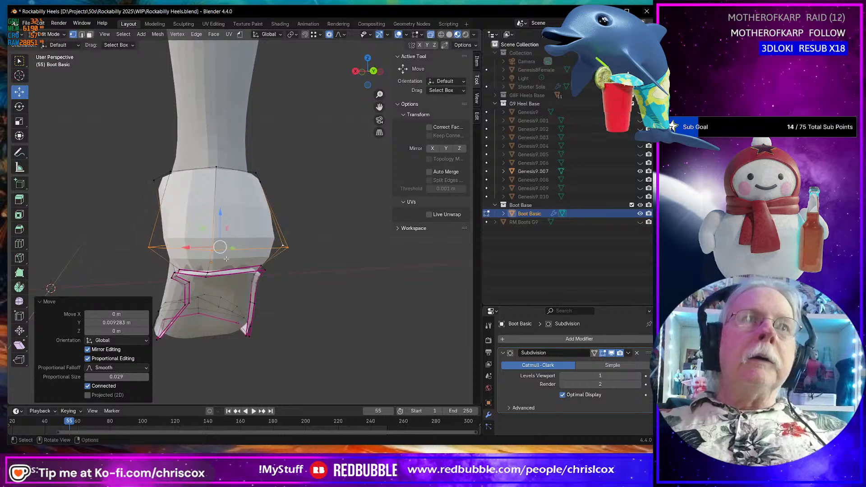
{"action": "left_click", "coordinate": [154, 181]}
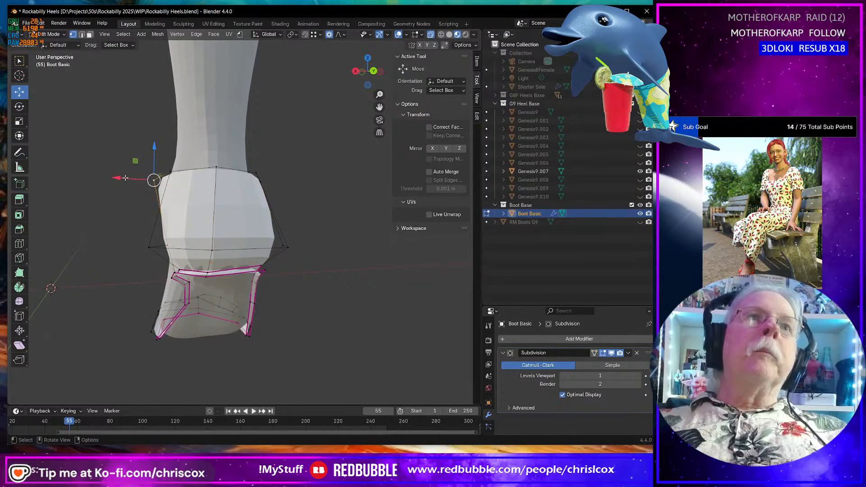
{"action": "left_click_drag", "start_coordinate": [126, 177], "coordinate": [134, 178]}
Select the sole strip vertices on both sides of the foot just below the heel piece.
{"action": "middle_click_drag", "start_coordinate": [135, 179], "coordinate": [162, 200]}
{"action": "scroll", "coordinate": [178, 186], "scroll_direction": "up", "scroll_amount": 3}
{"action": "scroll", "coordinate": [180, 186], "scroll_direction": "down", "scroll_amount": 3}
{"action": "left_click_drag", "start_coordinate": [162, 199], "coordinate": [290, 206]}
{"action": "middle_click_drag", "start_coordinate": [211, 236], "coordinate": [214, 269]}
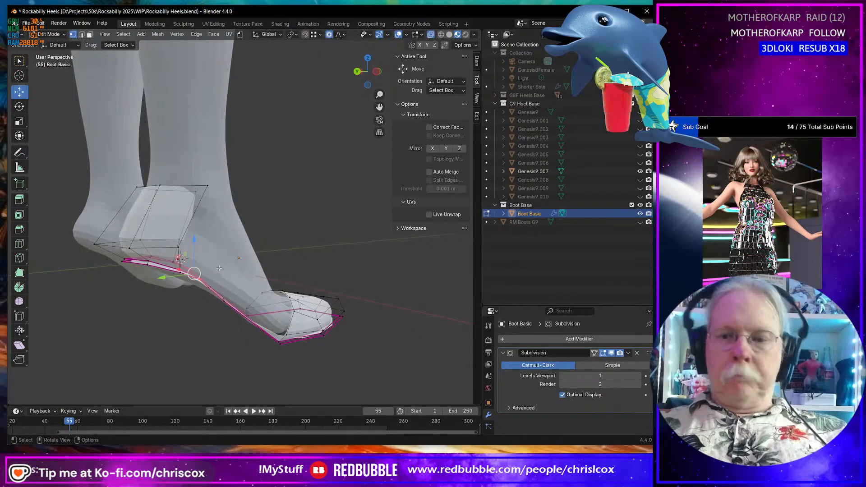
{"action": "key", "text": "x"}
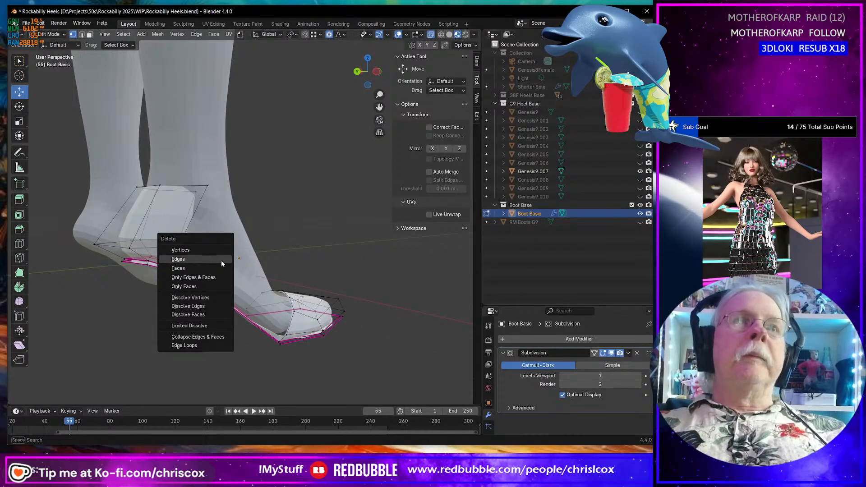
{"action": "left_click", "coordinate": [220, 251]}
{"action": "middle_click_drag", "start_coordinate": [220, 251], "coordinate": [283, 233]}
{"action": "key", "text": "ctrl+z"}
Dissolve the selected sole strip vertices below the heel piece, keeping the strip's faces connected.
{"action": "scroll", "coordinate": [261, 221], "scroll_direction": "up", "scroll_amount": 4}
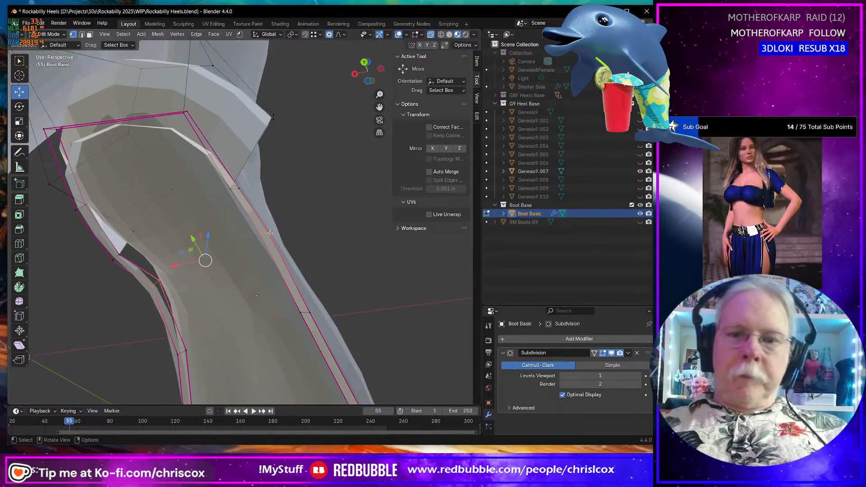
{"action": "key", "text": "x"}
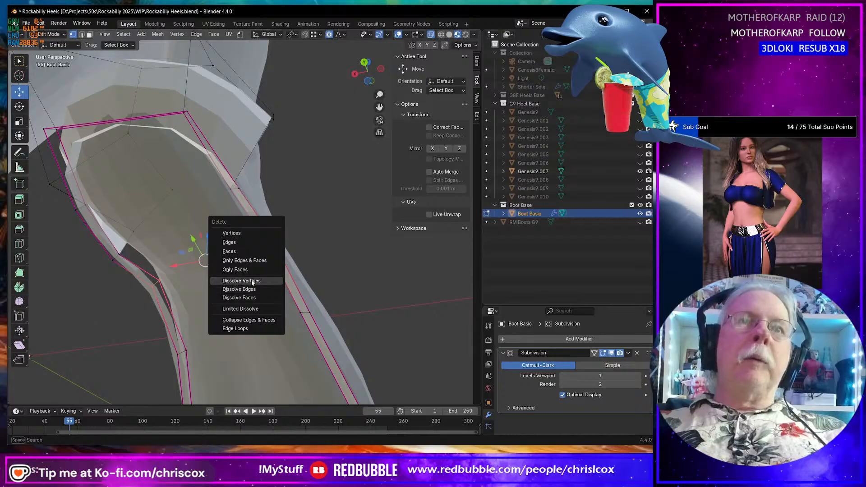
{"action": "left_click", "coordinate": [252, 281]}
Slide the neighbouring sole strip vertices on both sides of the heel along their edges toward the toe.
{"action": "middle_click_drag", "start_coordinate": [252, 282], "coordinate": [263, 213]}
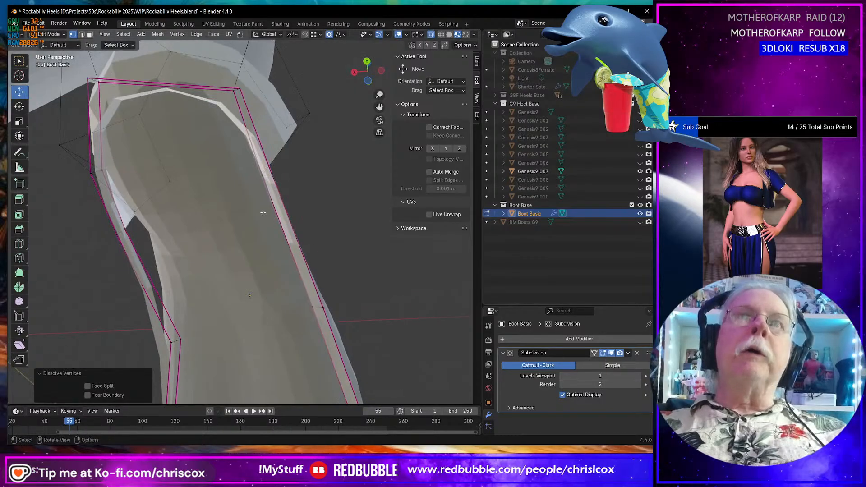
{"action": "left_click", "coordinate": [272, 175], "text": "shift"}
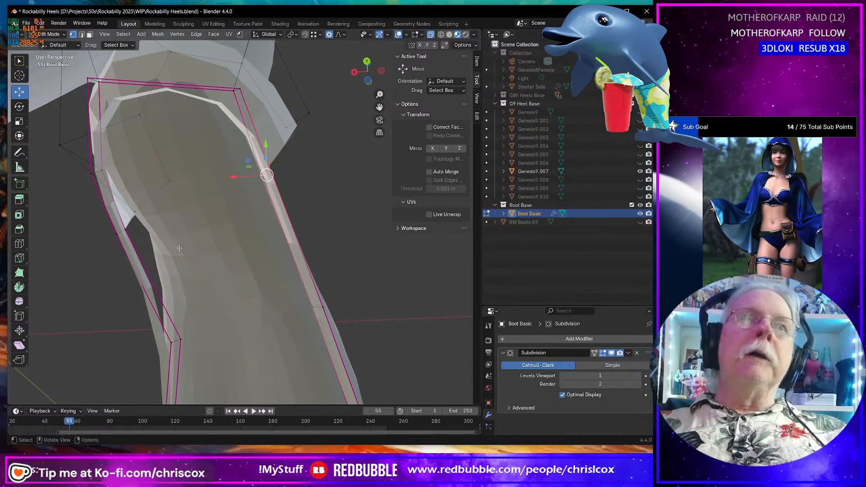
{"action": "middle_click_drag", "start_coordinate": [179, 248], "coordinate": [157, 225]}
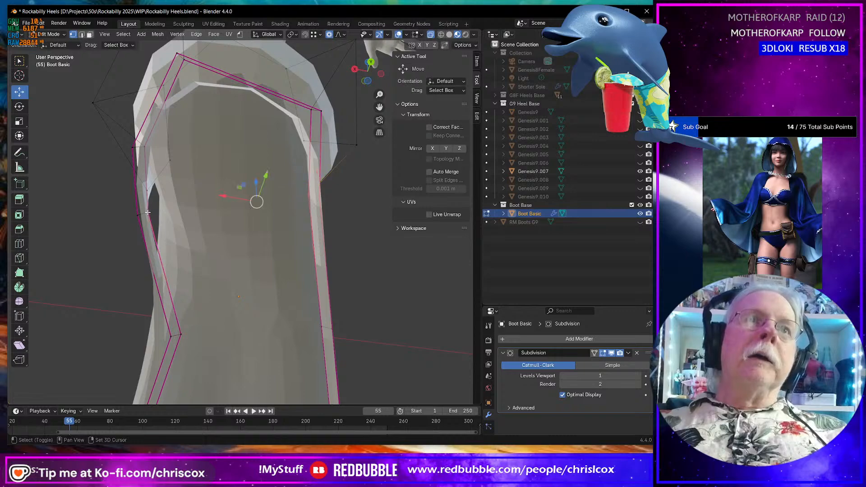
{"action": "key", "text": "g"}
{"action": "key", "text": "g"}
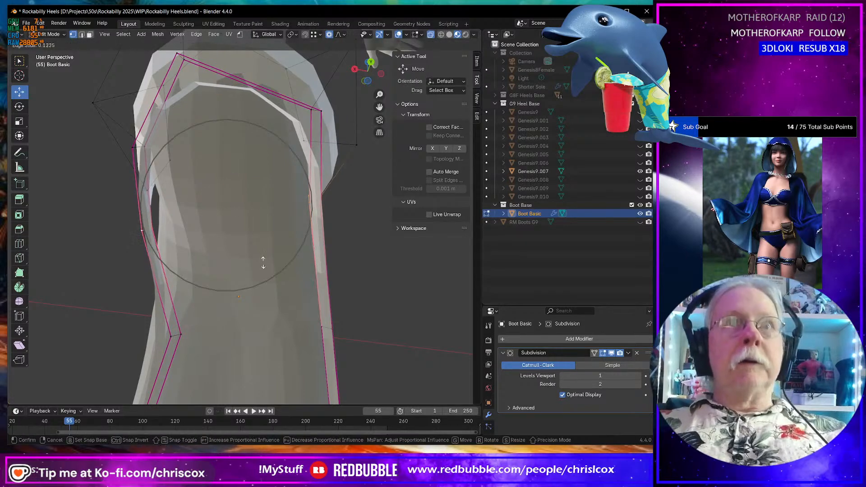
{"action": "left_click", "coordinate": [265, 286]}
Level the opposing sole strip vertices at the front of the heel by scaling them to 0 along Z.
{"action": "middle_click_drag", "start_coordinate": [265, 287], "coordinate": [118, 243]}
{"action": "left_click", "coordinate": [119, 243]}
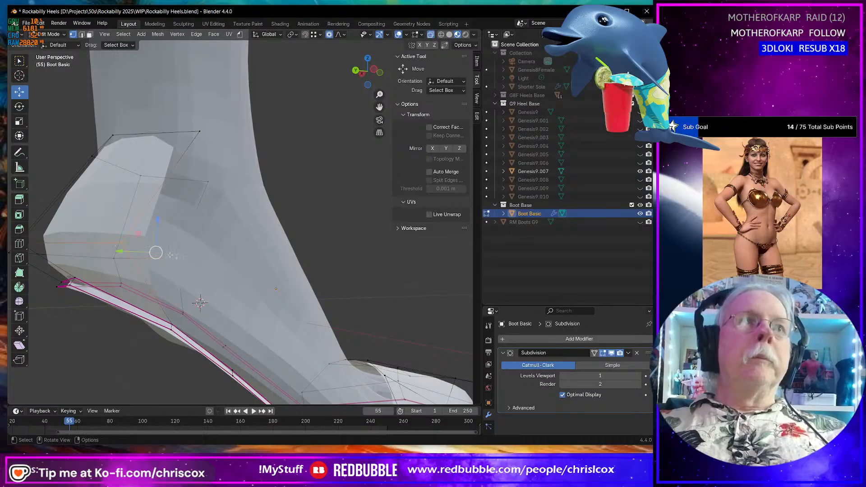
{"action": "left_click_drag", "start_coordinate": [121, 247], "coordinate": [189, 269]}
{"action": "middle_click_drag", "start_coordinate": [188, 269], "coordinate": [151, 307]}
{"action": "left_click", "coordinate": [164, 310]}
{"action": "left_click_drag", "start_coordinate": [151, 307], "coordinate": [180, 328]}
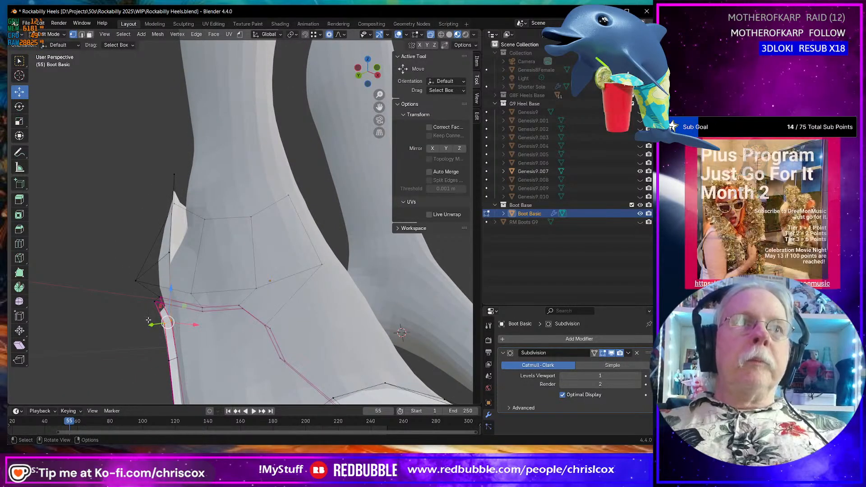
{"action": "left_click_drag", "start_coordinate": [254, 316], "coordinate": [292, 330], "text": "shift"}
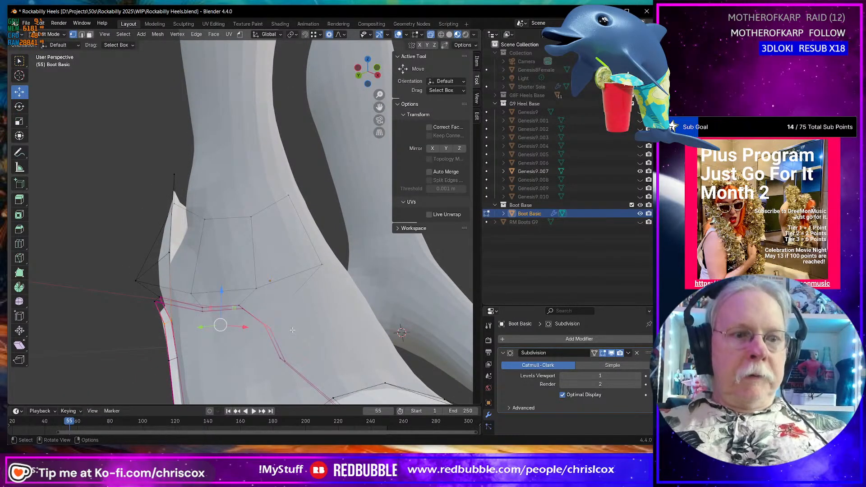
{"action": "key", "text": "s"}
{"action": "key", "text": "z"}
{"action": "key", "text": "0"}
{"action": "key", "text": "Return"}
Line up the selected sole strip vertices front to back by scaling them to 0 along Y in the left side view.
{"action": "middle_click_drag", "start_coordinate": [293, 331], "coordinate": [348, 319]}
{"action": "key", "text": "KP_Decimal"}
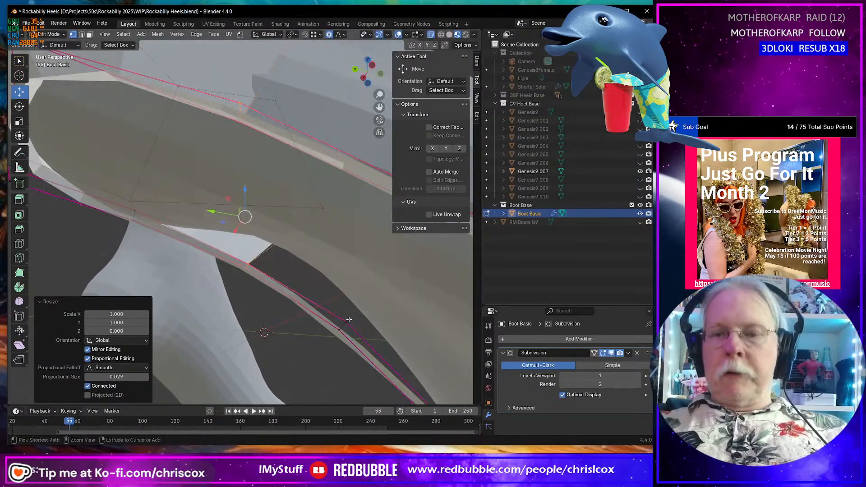
{"action": "key", "text": "ctrl+KP_3"}
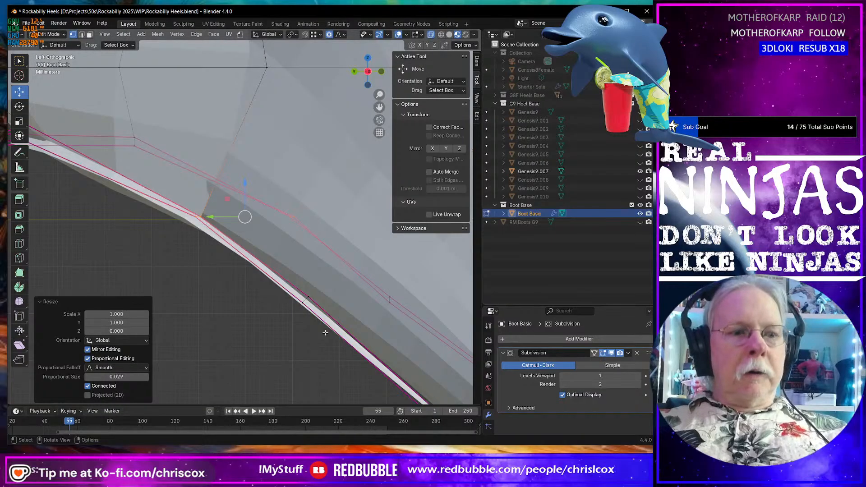
{"action": "key", "text": "s"}
{"action": "key", "text": "z"}
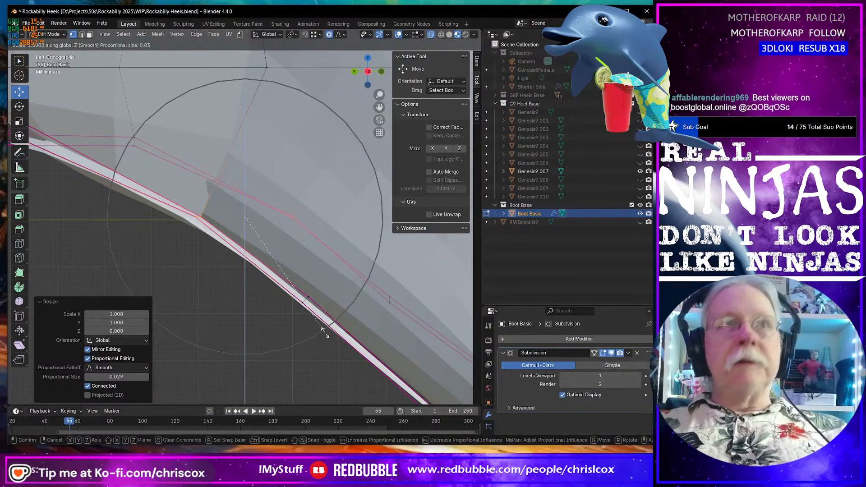
{"action": "key", "text": "Return"}
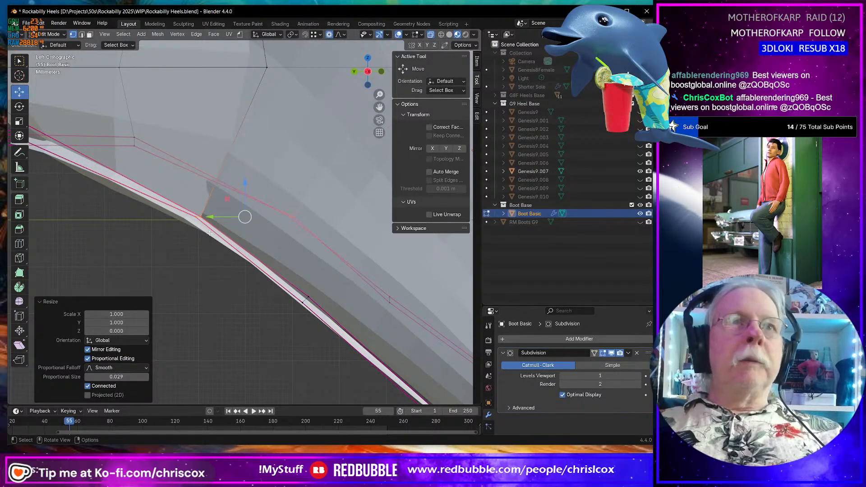
{"action": "key", "text": "s"}
{"action": "key", "text": "y"}
{"action": "key", "text": "0"}
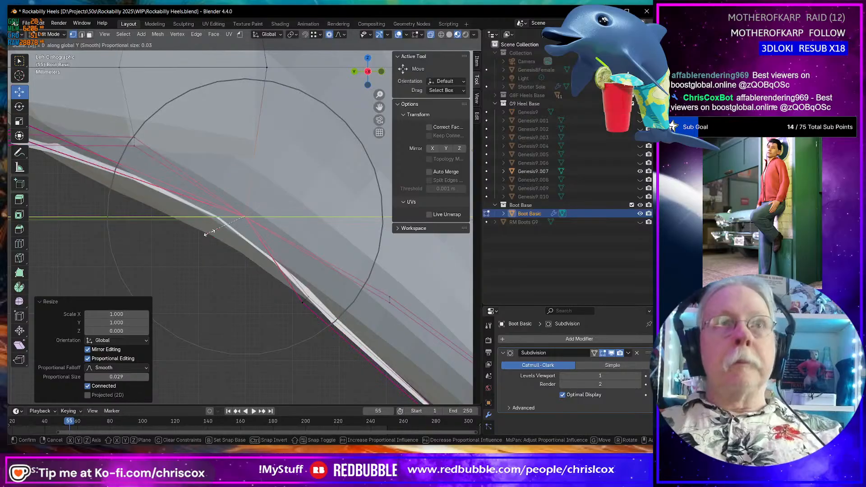
{"action": "key", "text": "Return"}
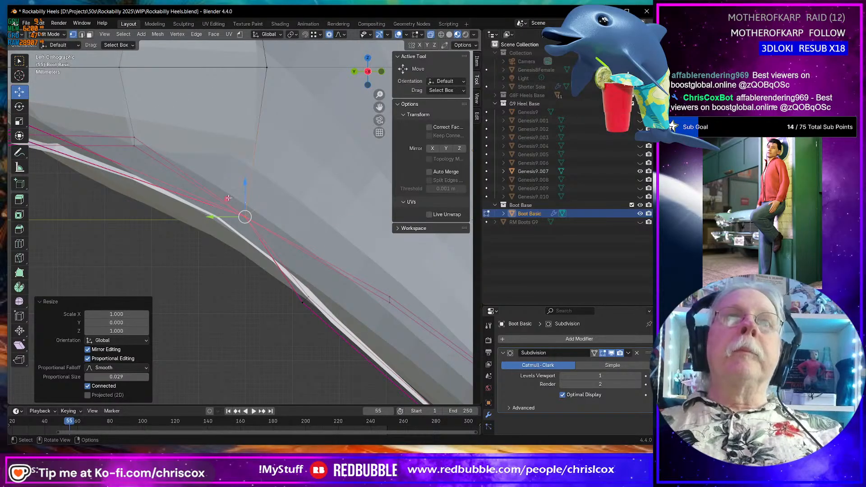
Move the selected sole strip vertices about 0.006 m along Y and -0.0045 m along Z with proportional editing, following the foot's arch.
{"action": "key", "text": "g"}
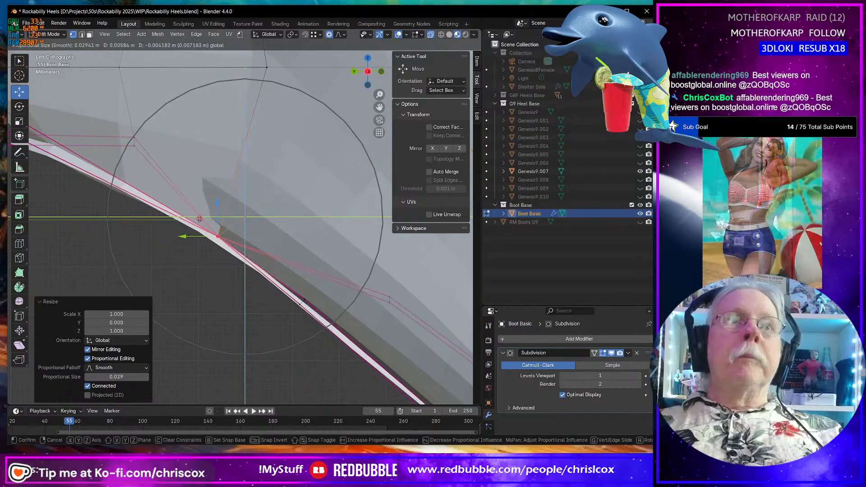
{"action": "left_click", "coordinate": [199, 219]}
{"action": "middle_click_drag", "start_coordinate": [199, 219], "coordinate": [89, 197]}
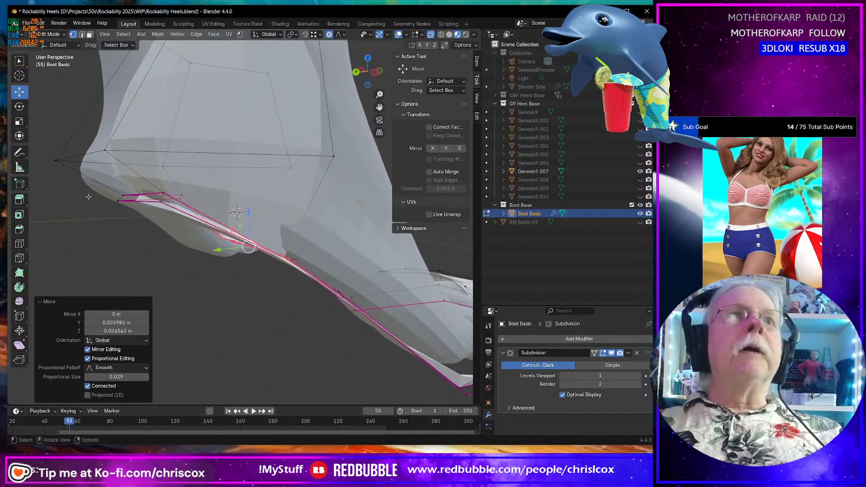
Turn off proportional editing and raise the sole strip vertices at the back of the heel by about 0.0023 m along Z.
{"action": "left_click", "coordinate": [118, 198]}
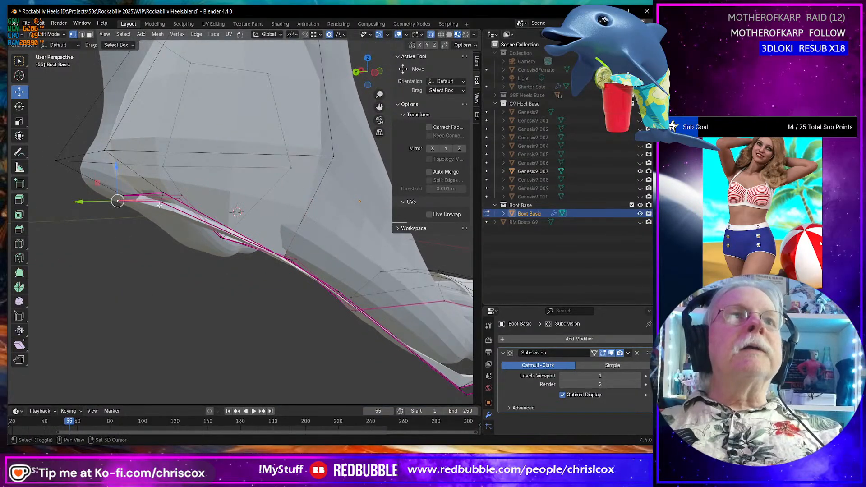
{"action": "left_click", "coordinate": [329, 35]}
{"action": "middle_click_drag", "start_coordinate": [149, 205], "coordinate": [123, 203]}
{"action": "left_click_drag", "start_coordinate": [120, 199], "coordinate": [115, 198]}
{"action": "left_click_drag", "start_coordinate": [149, 160], "coordinate": [151, 156]}
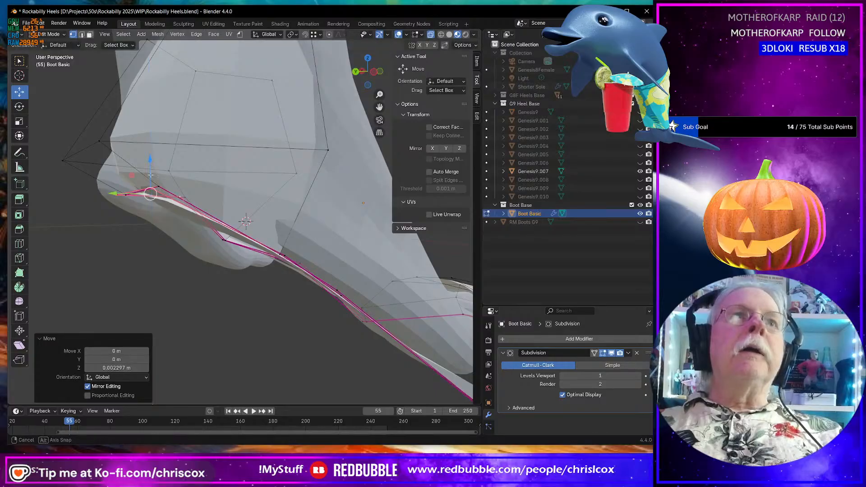
Add the neighbouring heel vertices to the selection and level them all by scaling to 0 along Z.
{"action": "middle_click_drag", "start_coordinate": [150, 158], "coordinate": [163, 216]}
{"action": "left_click", "coordinate": [157, 199], "text": "shift"}
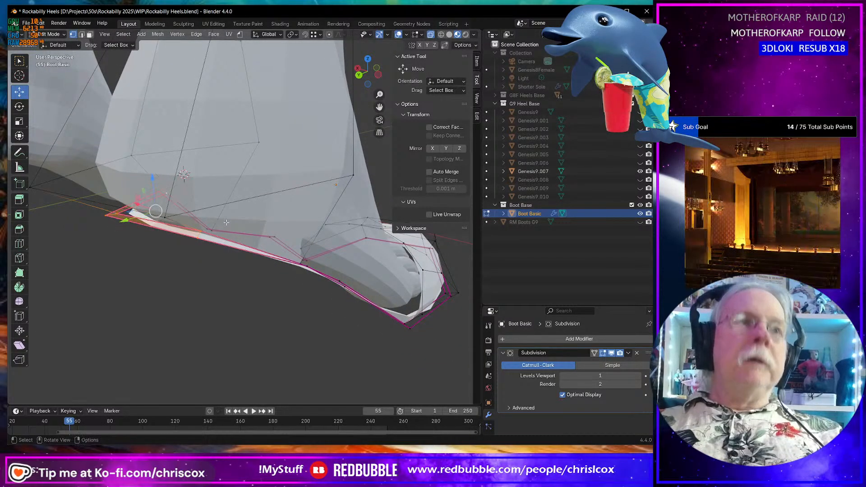
{"action": "key", "text": "s"}
{"action": "key", "text": "z"}
{"action": "key", "text": "0"}
{"action": "key", "text": "Return"}
{"action": "middle_click_drag", "start_coordinate": [156, 205], "coordinate": [171, 201]}
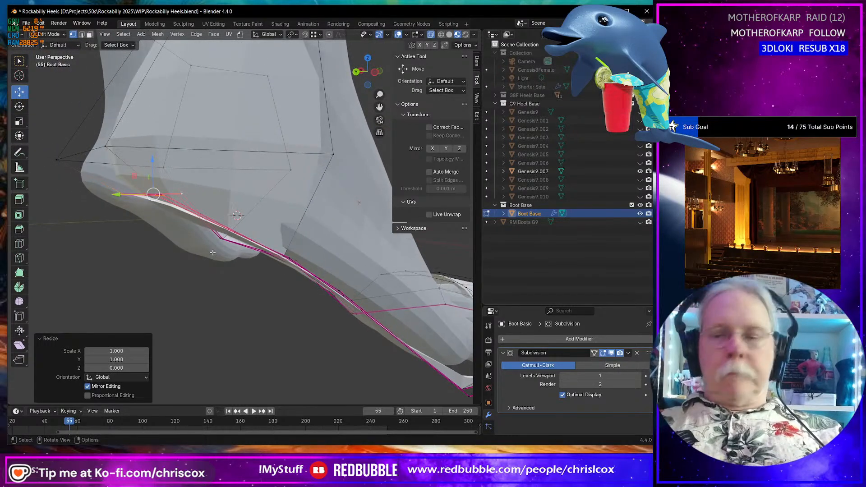
From below, nudge the strip's back heel vertices rearward and reposition the back-corner pair on the little-toe side closer around the heel.
{"action": "key", "text": "ctrl+KP_3"}
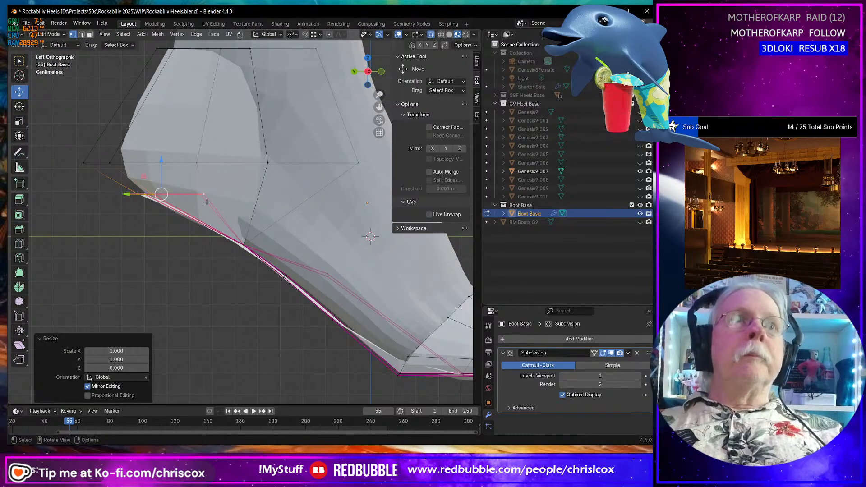
{"action": "middle_click_drag", "start_coordinate": [189, 232], "coordinate": [212, 229]}
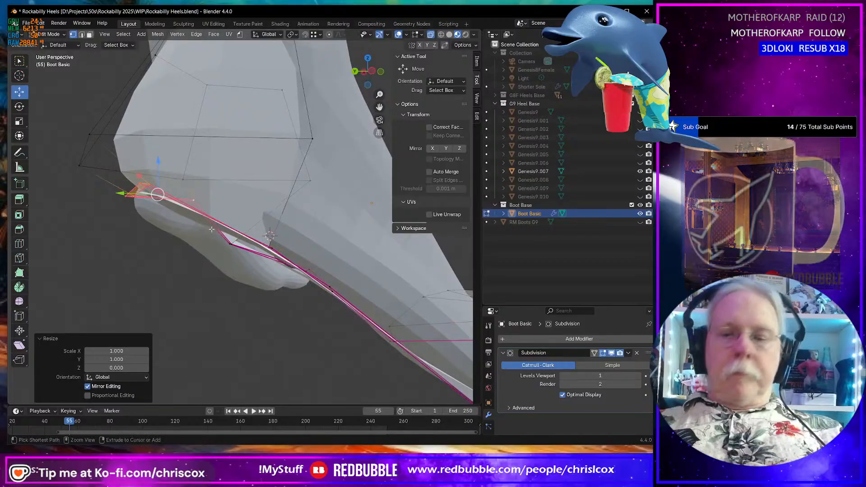
{"action": "key", "text": "ctrl+KP_7"}
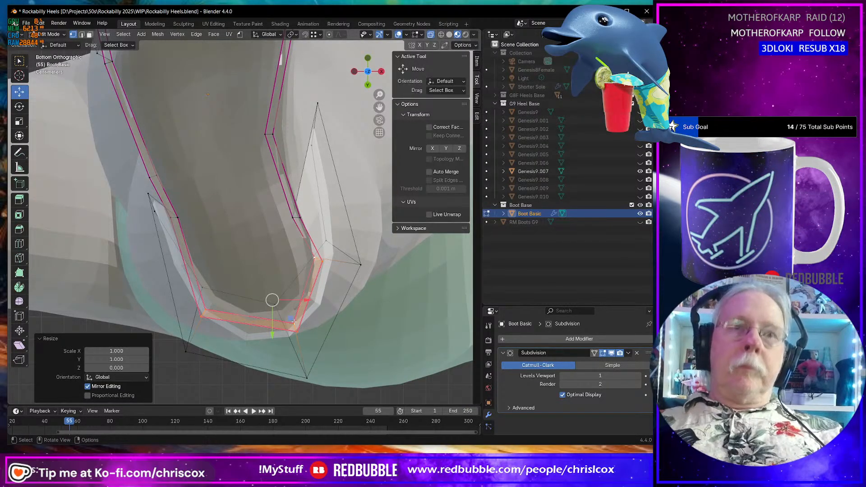
{"action": "left_click_drag", "start_coordinate": [294, 321], "coordinate": [295, 328]}
{"action": "left_click", "coordinate": [202, 315]}
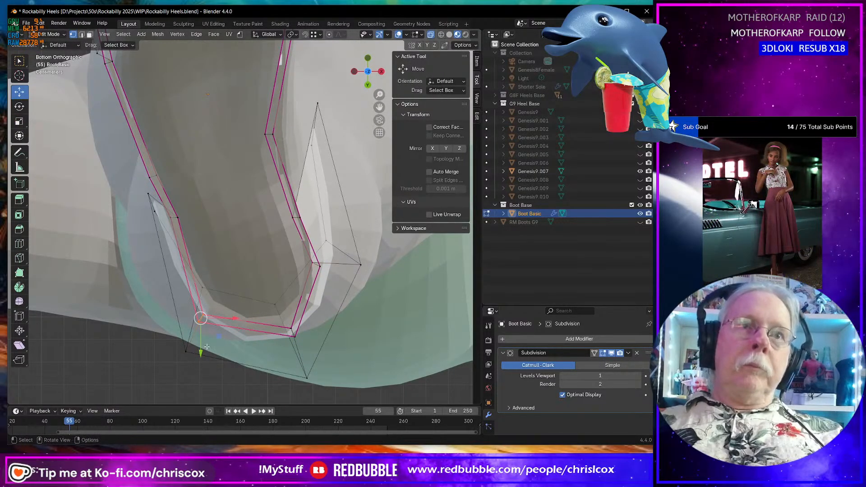
{"action": "key", "text": "g"}
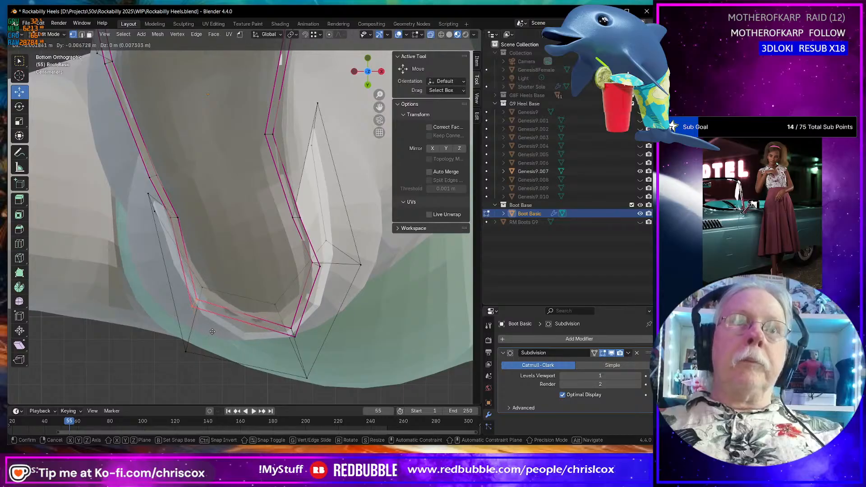
{"action": "left_click", "coordinate": [209, 334]}
Move the strip's back-corner vertices on the big-toe side about -0.0018 m in X and 0.0033 m in Y.
{"action": "left_click_drag", "start_coordinate": [304, 349], "coordinate": [251, 297]}
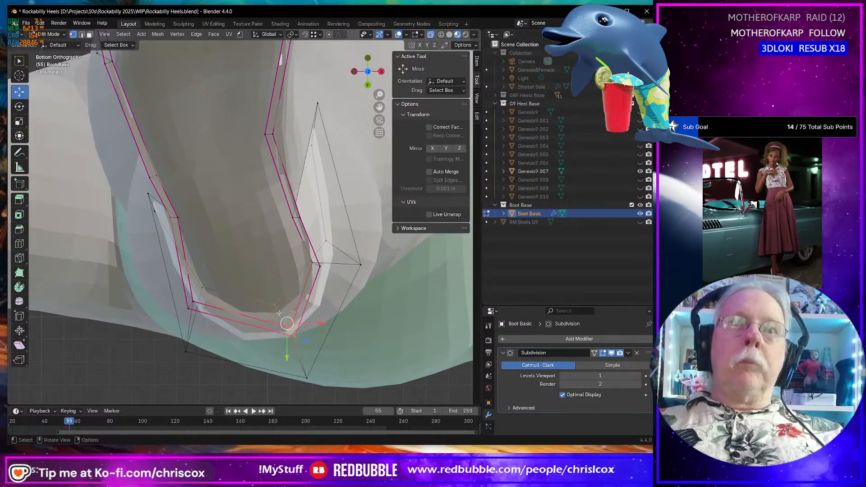
{"action": "key", "text": "g"}
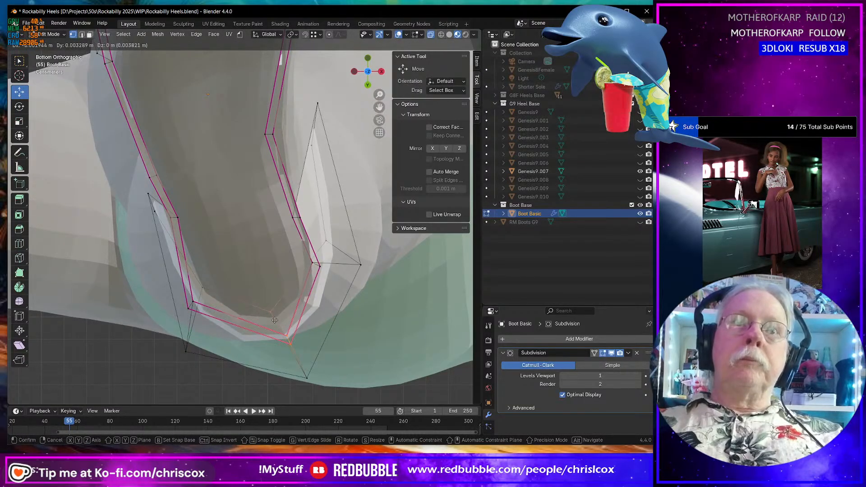
{"action": "left_click", "coordinate": [275, 319]}
{"action": "scroll", "coordinate": [271, 293], "scroll_direction": "down", "scroll_amount": 3}
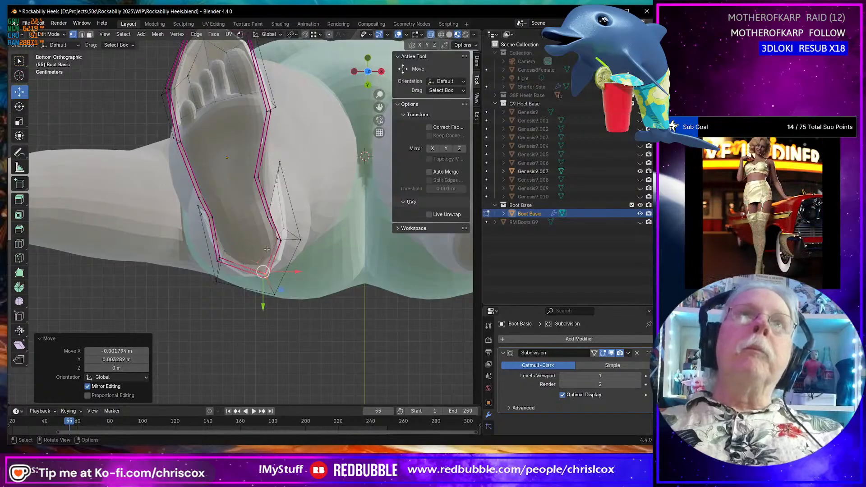
{"action": "middle_click_drag", "start_coordinate": [266, 249], "coordinate": [295, 310], "text": "shift"}
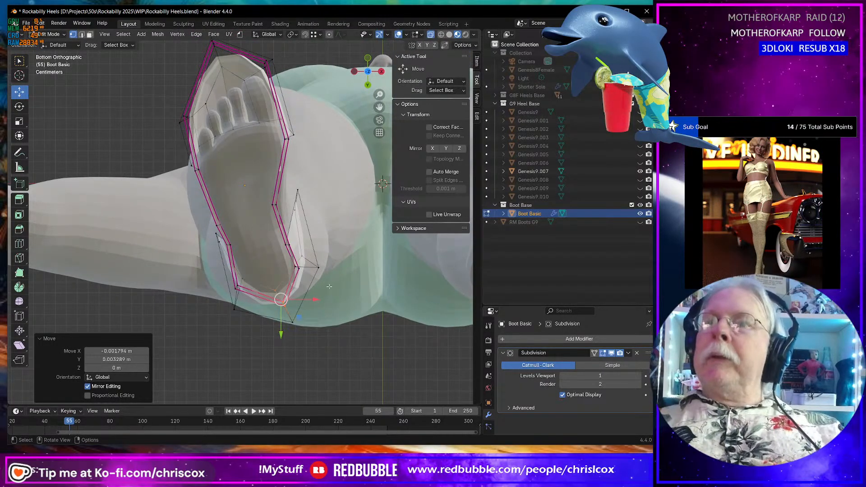
Level the sole strip's corner vertices just behind the toe piece by scaling them to 0 along Z.
{"action": "middle_click_drag", "start_coordinate": [240, 149], "coordinate": [282, 268]}
{"action": "scroll", "coordinate": [351, 268], "scroll_direction": "up", "scroll_amount": 2}
{"action": "middle_click_drag", "start_coordinate": [282, 311], "coordinate": [345, 298]}
{"action": "left_click", "coordinate": [351, 274], "text": "shift"}
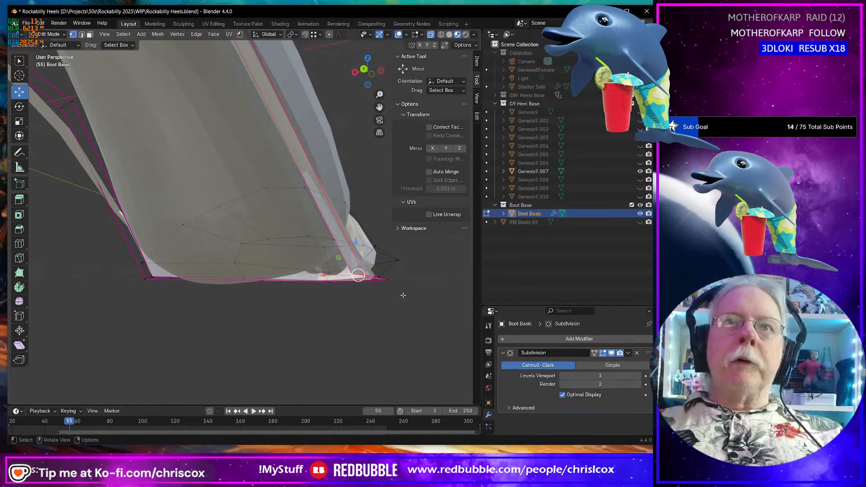
{"action": "key", "text": "s"}
{"action": "key", "text": "z"}
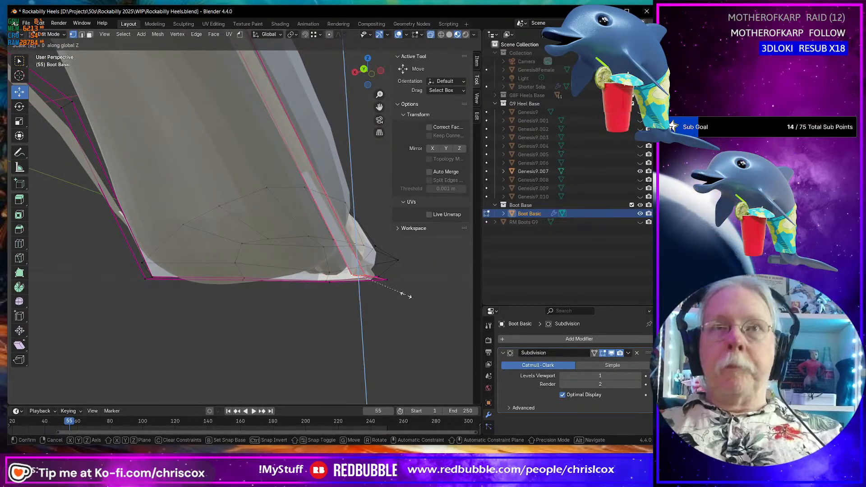
{"action": "key", "text": "Return"}
{"action": "middle_click_drag", "start_coordinate": [408, 295], "coordinate": [257, 311]}
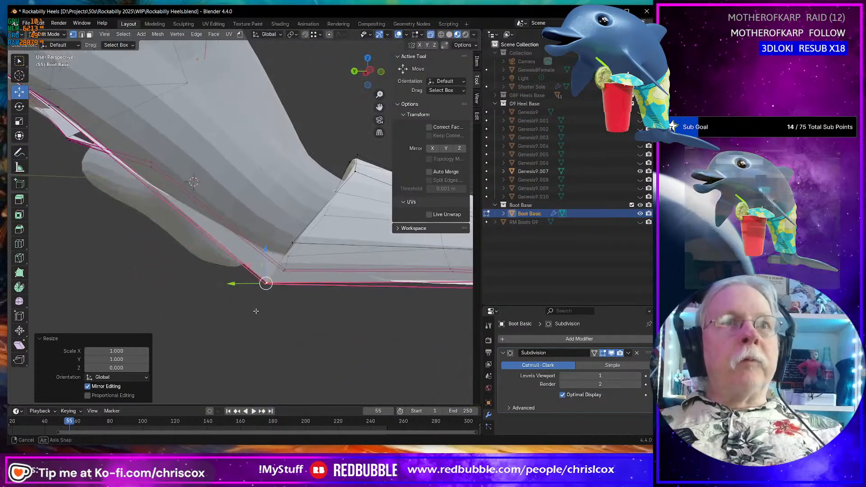
Examine how the sole strip fits around the toe piece and the arch, and check the selected edge loop's crease value.
{"action": "left_click", "coordinate": [270, 311]}
{"action": "scroll", "coordinate": [283, 314], "scroll_direction": "up", "scroll_amount": 6}
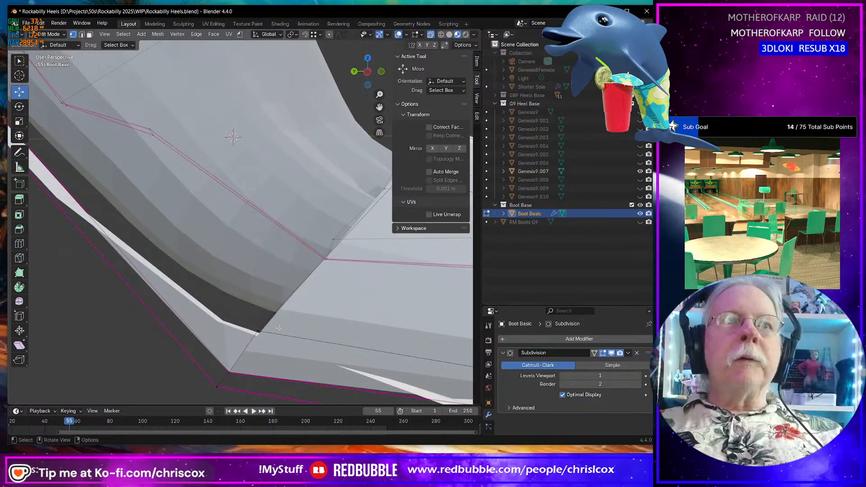
{"action": "middle_click_drag", "start_coordinate": [291, 376], "coordinate": [362, 343]}
{"action": "middle_click_drag", "start_coordinate": [285, 323], "coordinate": [285, 304]}
{"action": "scroll", "coordinate": [278, 300], "scroll_direction": "up", "scroll_amount": 3}
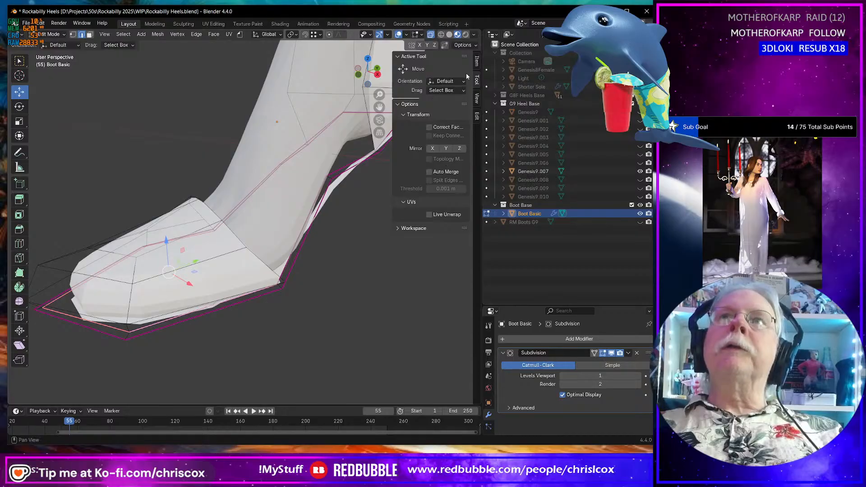
{"action": "left_click", "coordinate": [478, 64]}
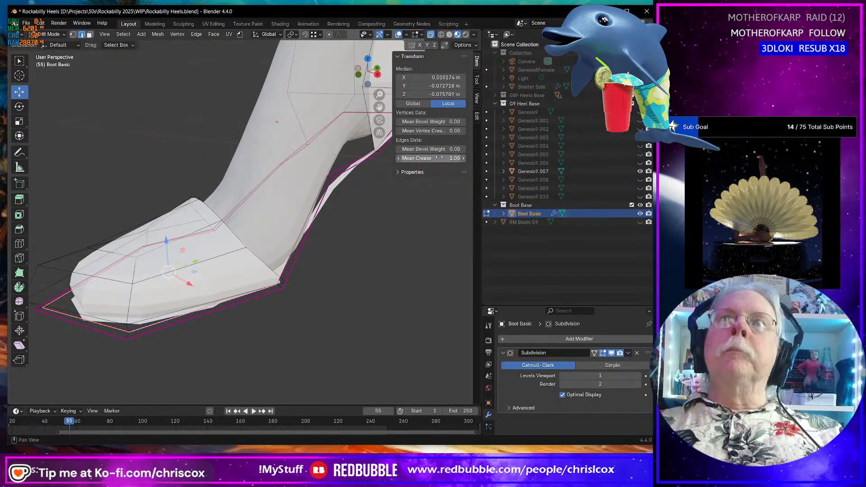
{"action": "middle_click_drag", "start_coordinate": [296, 293], "coordinate": [276, 267]}
{"action": "scroll", "coordinate": [276, 266], "scroll_direction": "down", "scroll_amount": 2}
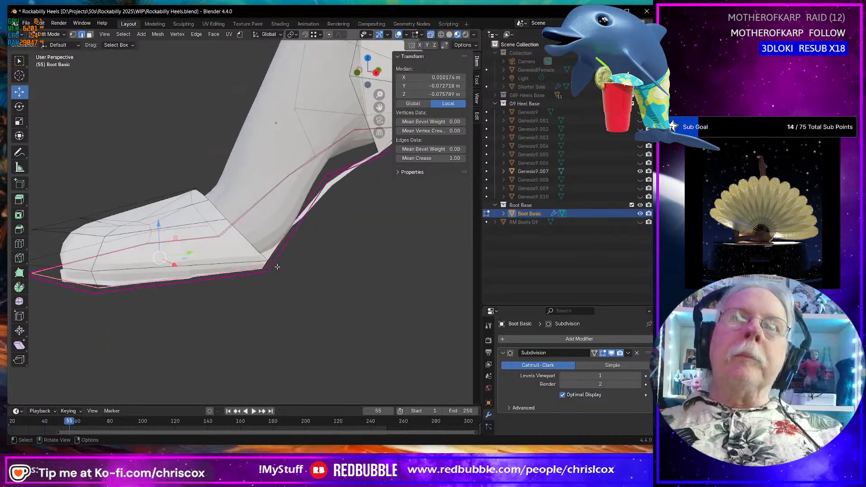
{"action": "scroll", "coordinate": [274, 269], "scroll_direction": "up", "scroll_amount": 2}
{"action": "scroll", "coordinate": [275, 269], "scroll_direction": "down", "scroll_amount": 4}
{"action": "scroll", "coordinate": [275, 269], "scroll_direction": "up", "scroll_amount": 4}
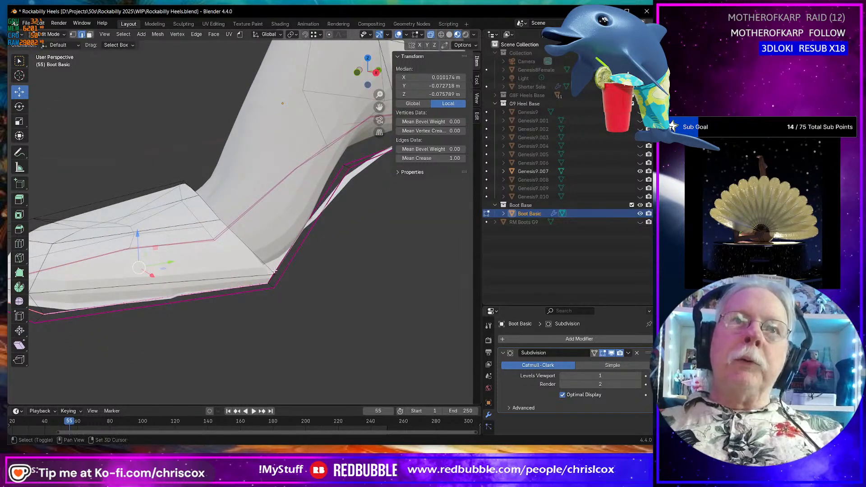
{"action": "middle_click_drag", "start_coordinate": [251, 285], "coordinate": [265, 289]}
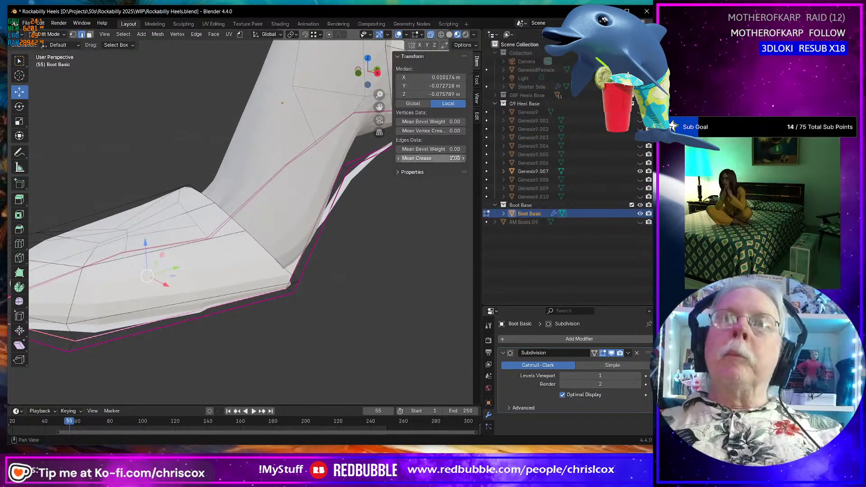
Select the sole strip's lower outer edge loop and set its mean crease to 0.99.
{"action": "mouse_move", "coordinate": [451, 158]}
{"action": "left_mouse_down"}
{"action": "mouse_move", "coordinate": [424, 158]}
{"action": "mouse_move", "coordinate": [452, 158]}
{"action": "left_mouse_up"}
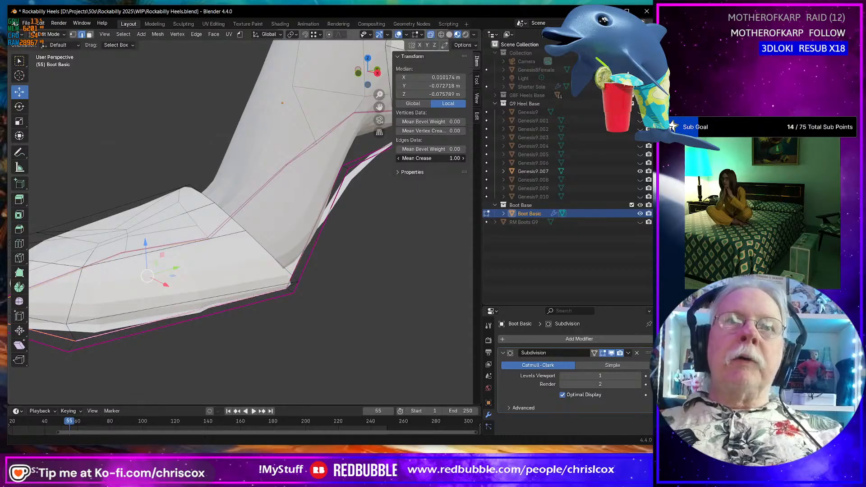
{"action": "left_click", "coordinate": [257, 306], "text": "alt"}
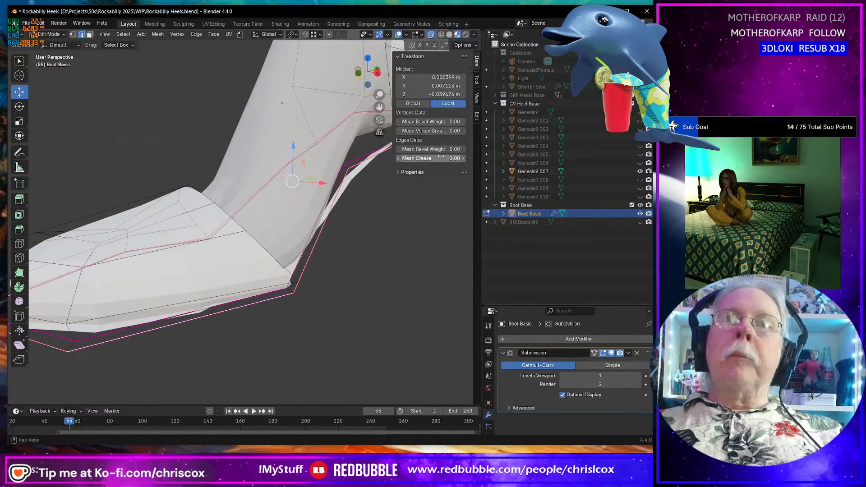
{"action": "left_click_drag", "start_coordinate": [443, 159], "coordinate": [451, 158]}
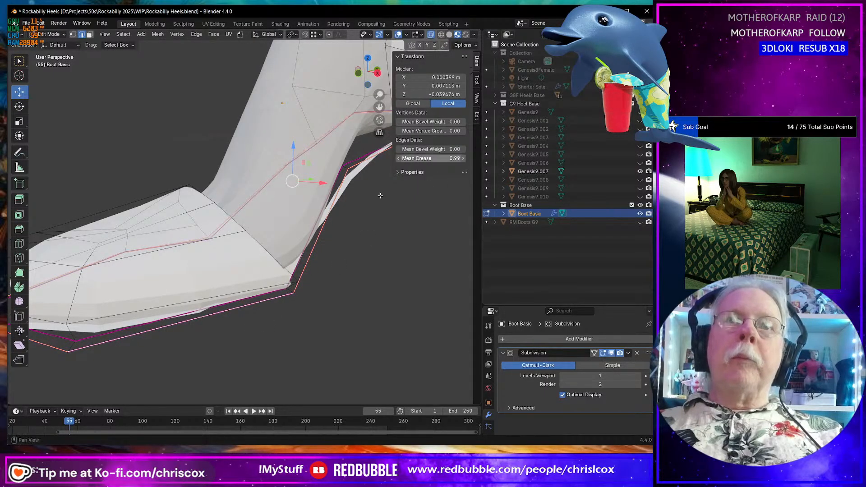
Extrude the sole strip's lower outer edge loop and move the new edges down about 0.0034 m along Z.
{"action": "middle_click_drag", "start_coordinate": [294, 260], "coordinate": [192, 293]}
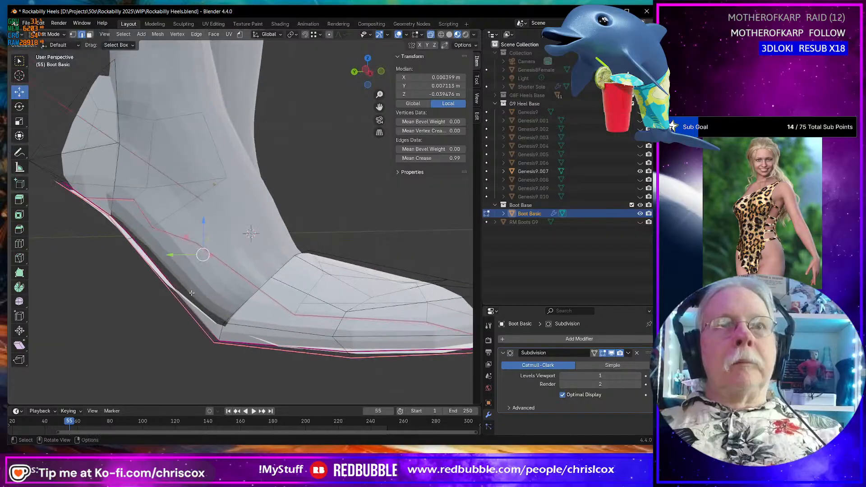
{"action": "middle_click_drag", "start_coordinate": [243, 350], "coordinate": [254, 363]}
{"action": "left_click", "coordinate": [256, 359]}
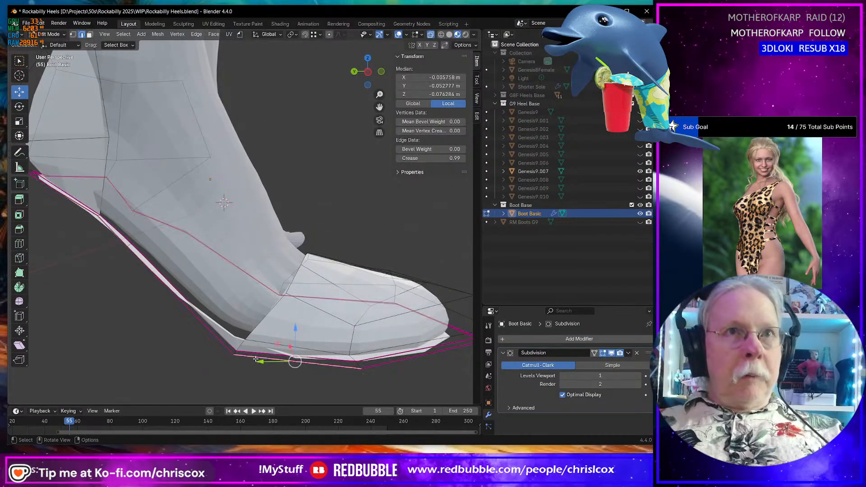
{"action": "left_click", "coordinate": [277, 359], "text": "alt"}
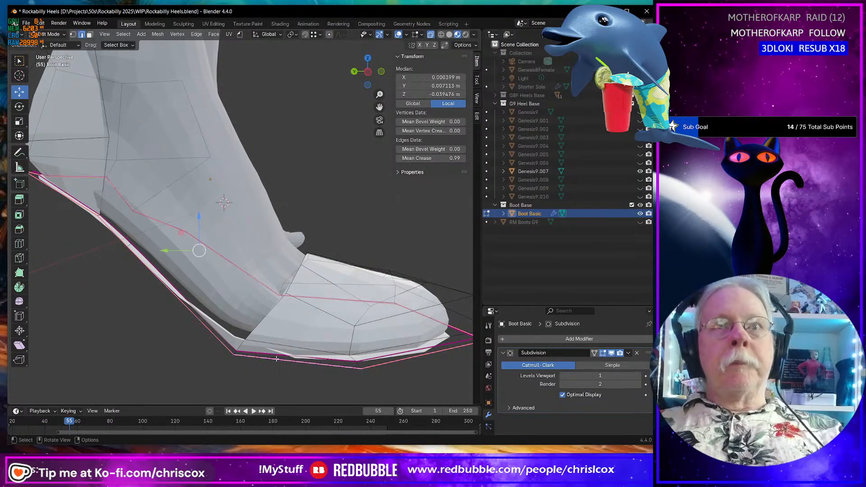
{"action": "key", "text": "e"}
{"action": "right_click", "coordinate": [276, 355]}
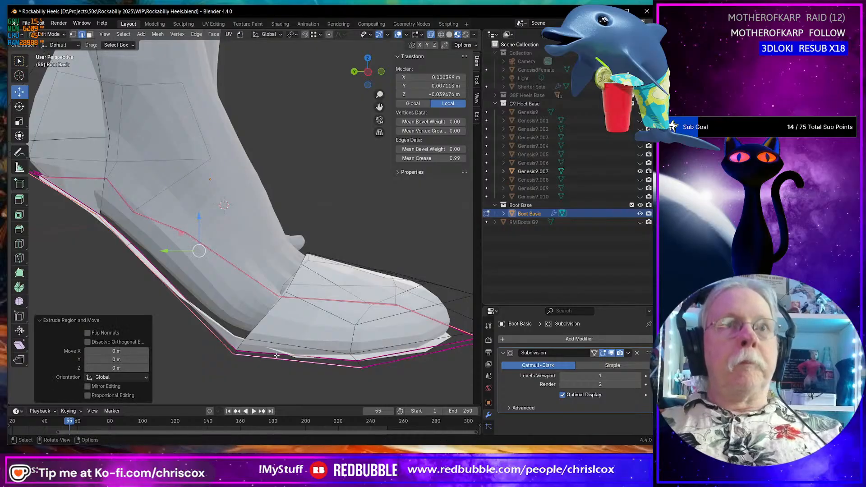
{"action": "left_click_drag", "start_coordinate": [200, 218], "coordinate": [199, 224]}
Set the Subdivision modifier's viewport level to 0 to inspect the extruded sole edge behind the toe piece.
{"action": "middle_click_drag", "start_coordinate": [305, 254], "coordinate": [205, 301]}
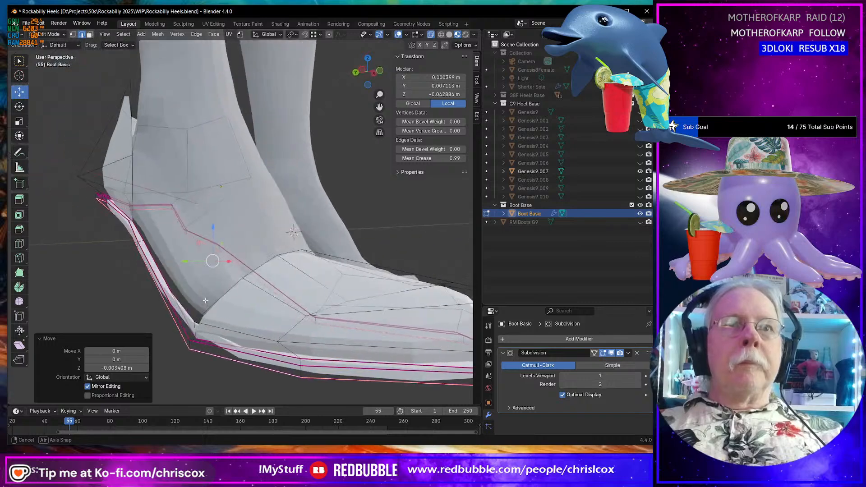
{"action": "scroll", "coordinate": [210, 349], "scroll_direction": "up", "scroll_amount": 2}
{"action": "middle_click_drag", "start_coordinate": [254, 280], "coordinate": [247, 269]}
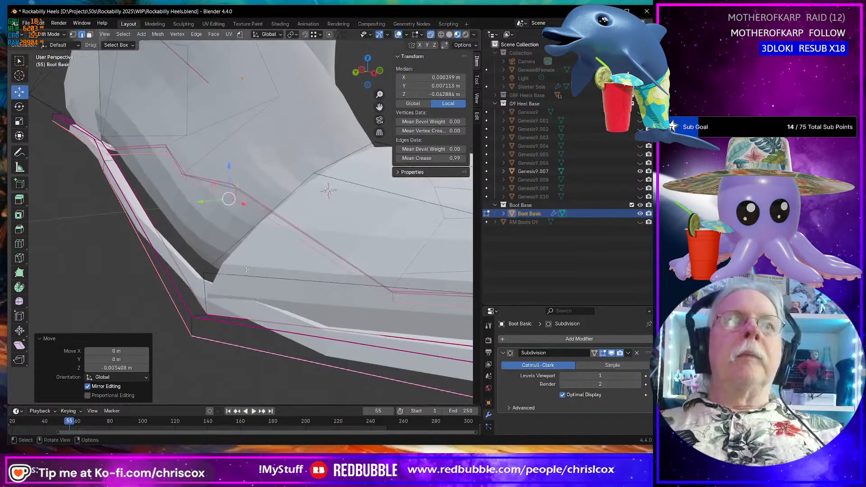
{"action": "middle_click_drag", "start_coordinate": [212, 301], "coordinate": [225, 311]}
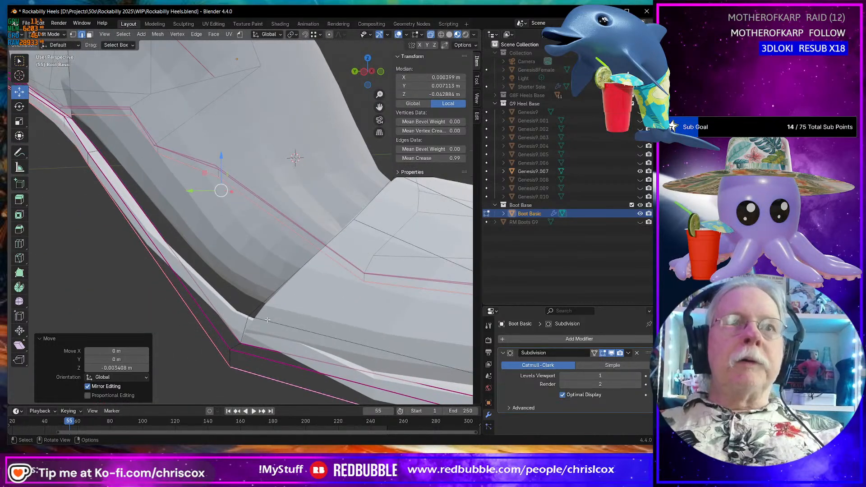
{"action": "left_click", "coordinate": [564, 377]}
{"action": "middle_click_drag", "start_coordinate": [315, 368], "coordinate": [370, 359]}
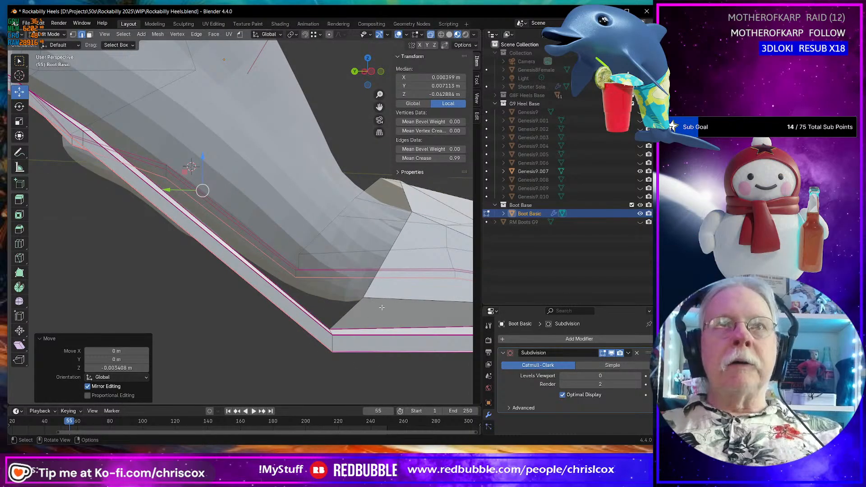
Select the whole boot mesh and try setting its mean crease to 0.
{"action": "middle_click_drag", "start_coordinate": [382, 307], "coordinate": [313, 343]}
{"action": "key", "text": "1"}
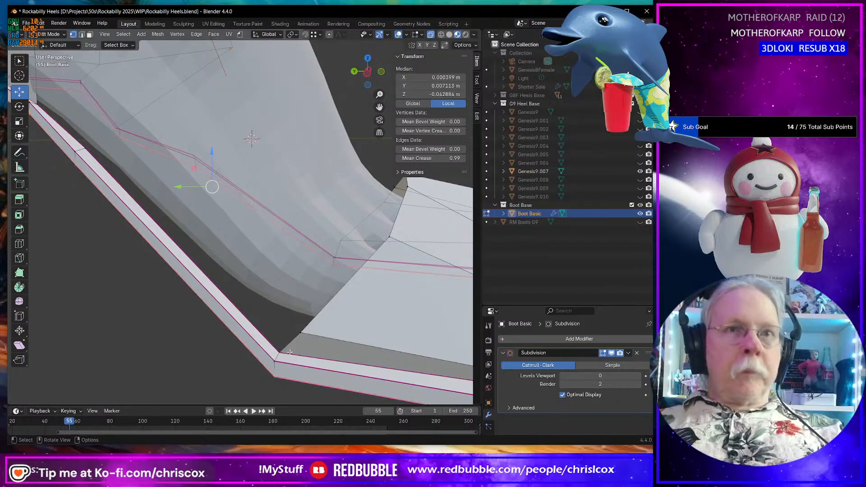
{"action": "left_click", "coordinate": [280, 353]}
{"action": "left_click", "coordinate": [301, 333], "text": "shift"}
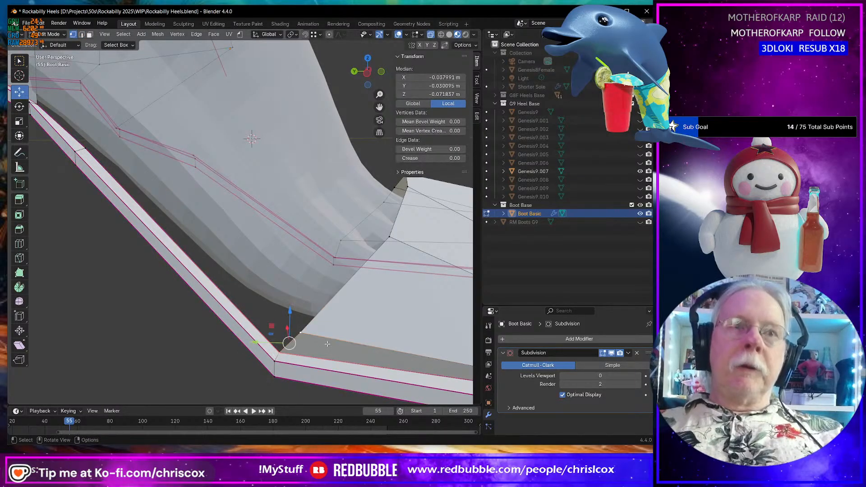
{"action": "key", "text": "a"}
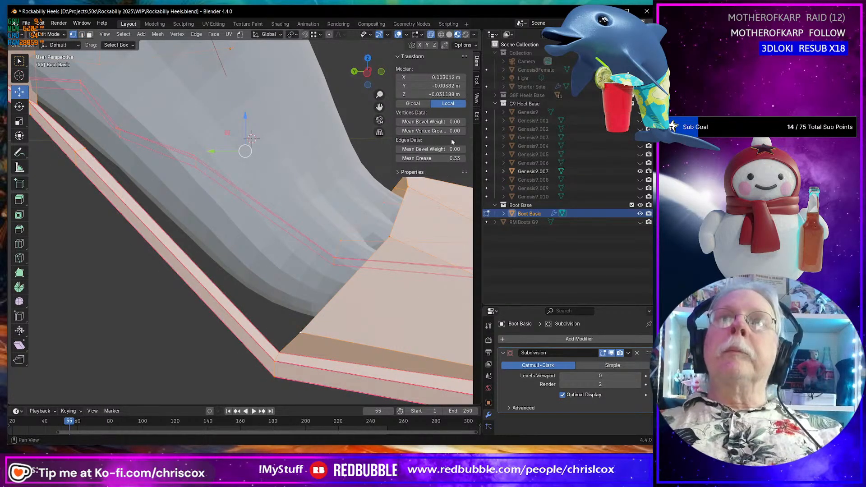
{"action": "left_click_drag", "start_coordinate": [447, 158], "coordinate": [429, 158]}
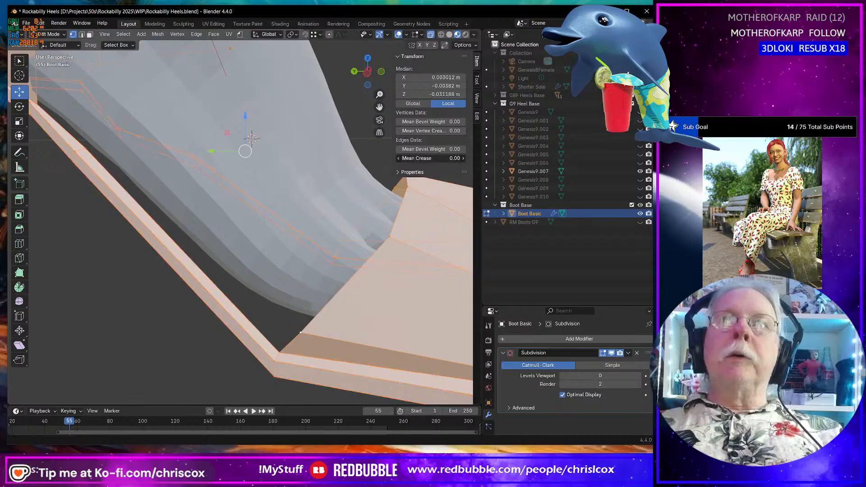
Set the Subdivision modifier's viewport level to 1 and undo the mesh-wide crease removal.
{"action": "left_click", "coordinate": [640, 376]}
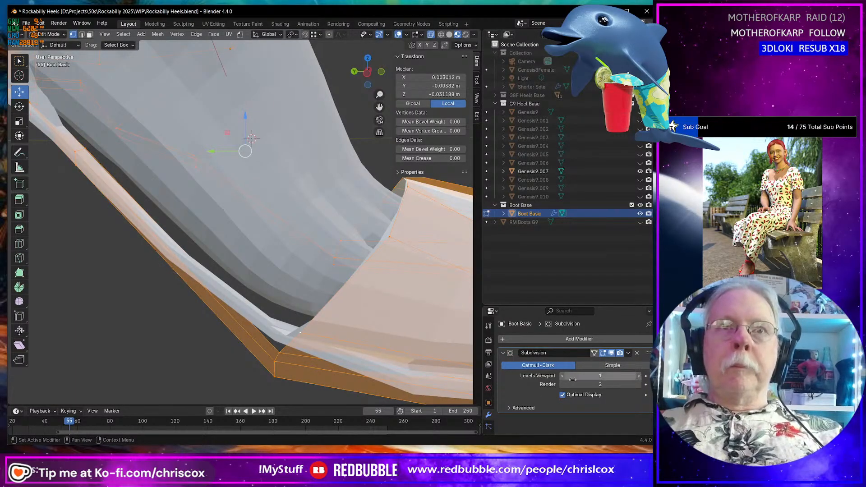
{"action": "middle_click_drag", "start_coordinate": [456, 386], "coordinate": [349, 358]}
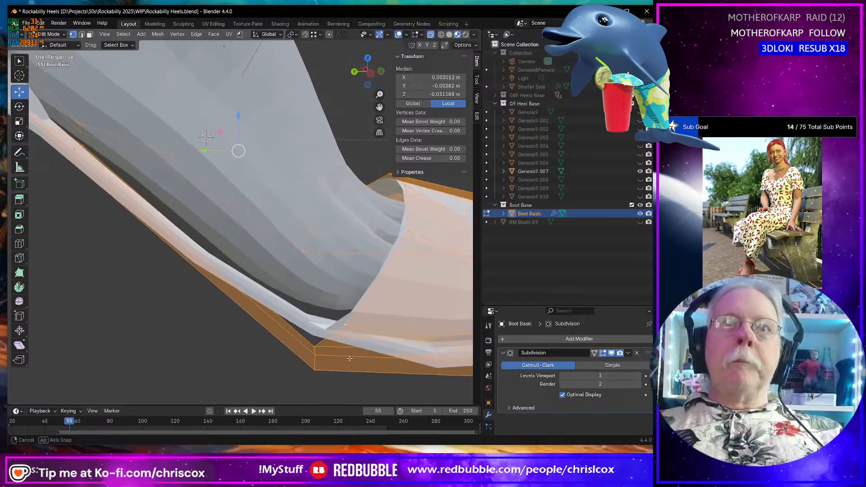
{"action": "key", "text": "ctrl+z"}
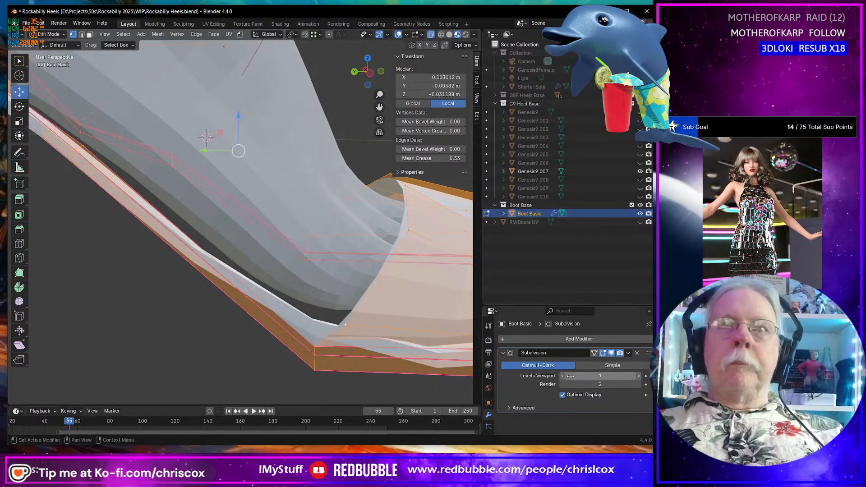
{"action": "key", "text": "ctrl+z"}
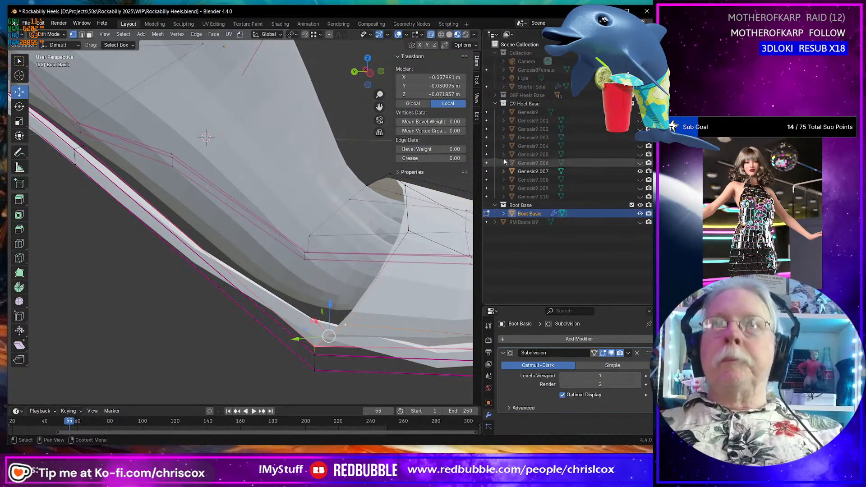
Set the crease to 1 on the short edge between sole strip and toe piece and on the strip's lowest edge loop.
{"action": "left_click_drag", "start_coordinate": [435, 158], "coordinate": [483, 158]}
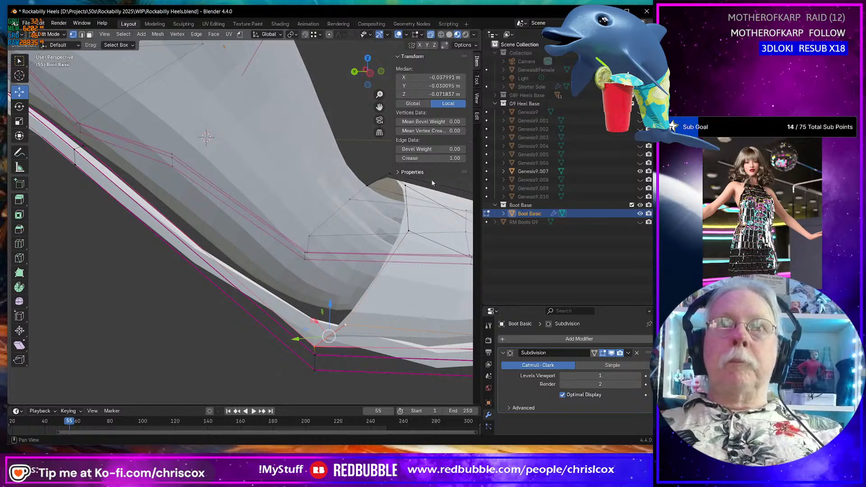
{"action": "left_click", "coordinate": [343, 370], "text": "ctrl"}
{"action": "key", "text": "2"}
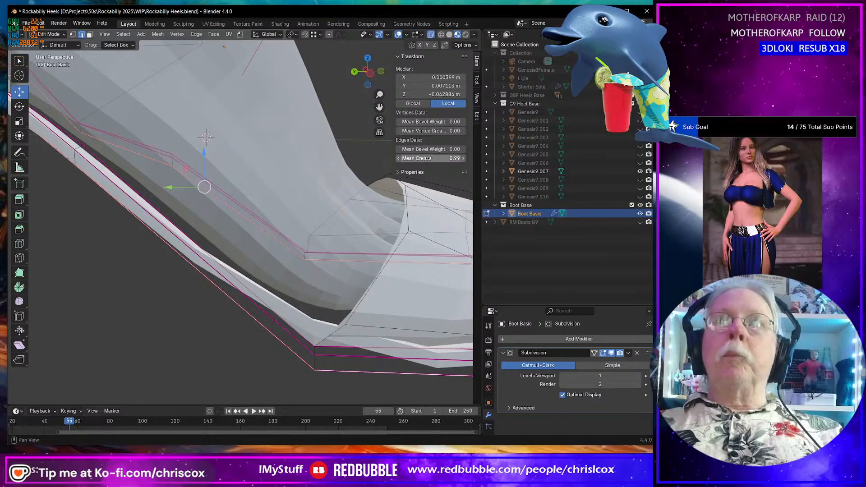
{"action": "left_click_drag", "start_coordinate": [428, 159], "coordinate": [452, 159]}
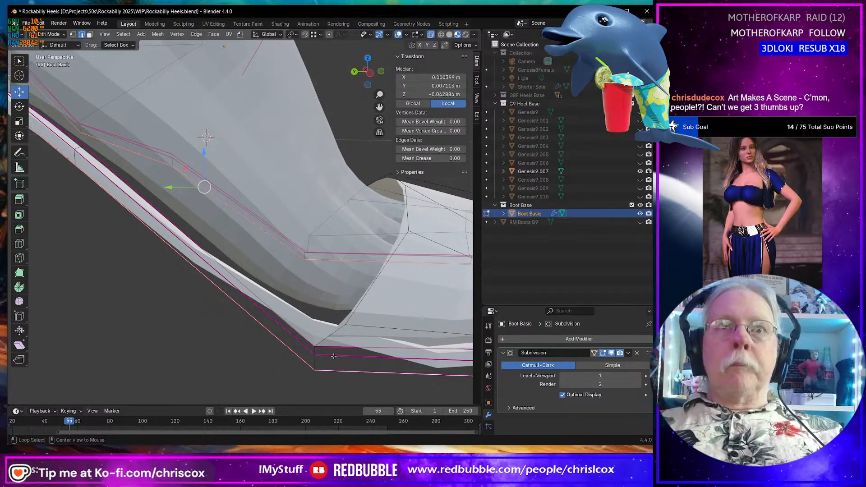
Activate the Transform tool and hide the G9 Heel Base collection to expose the open sole from below.
{"action": "left_click", "coordinate": [403, 266], "text": "alt"}
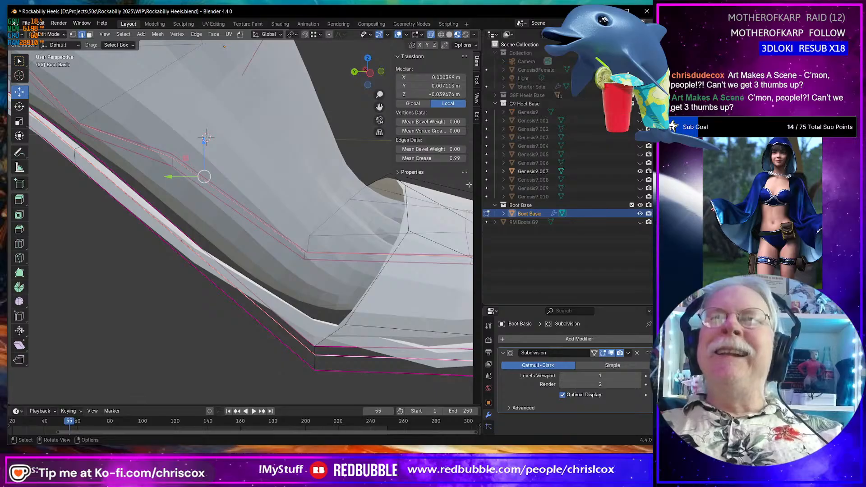
{"action": "left_click", "coordinate": [503, 213]}
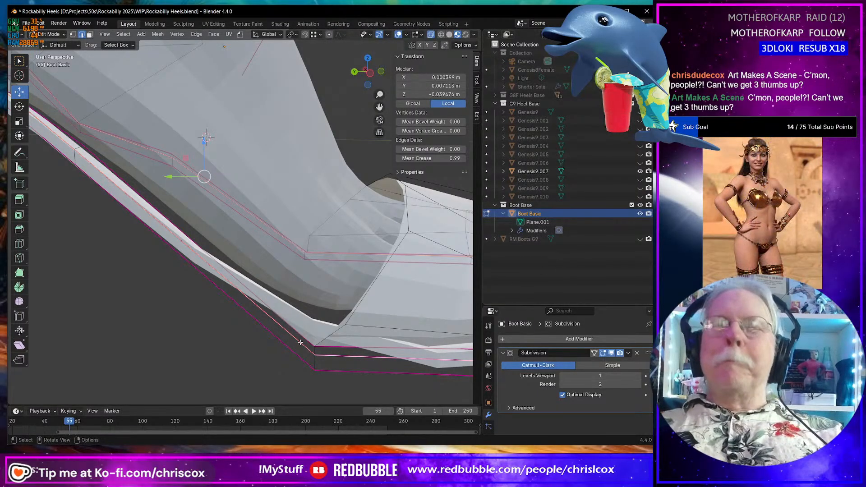
{"action": "middle_click_drag", "start_coordinate": [294, 345], "coordinate": [294, 307]}
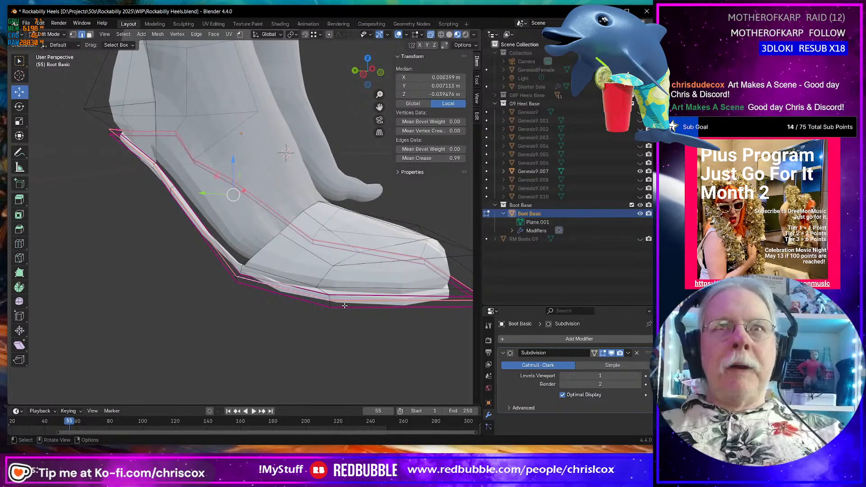
{"action": "key", "text": "shift+space"}
{"action": "key", "text": "t"}
{"action": "middle_click_drag", "start_coordinate": [367, 307], "coordinate": [365, 180]}
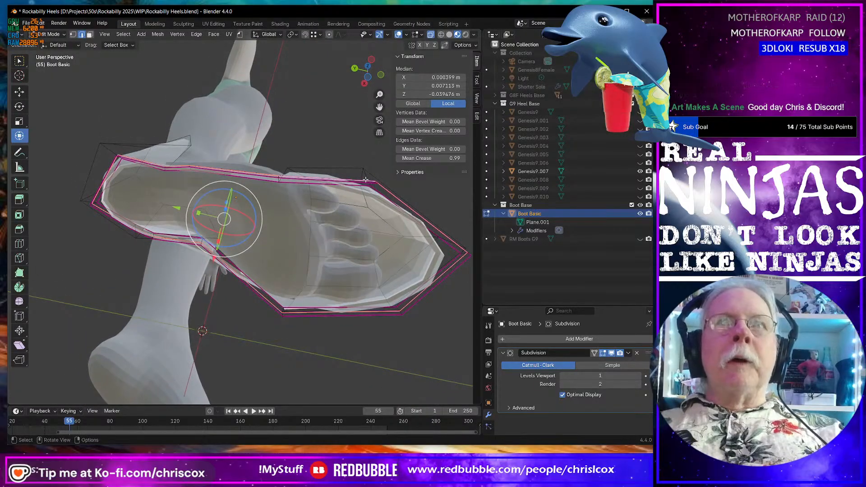
{"action": "middle_click_drag", "start_coordinate": [296, 184], "coordinate": [397, 240]}
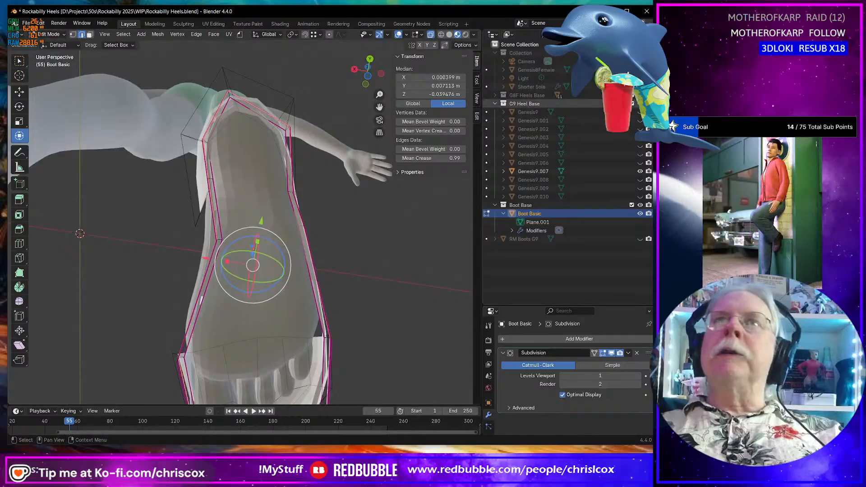
{"action": "left_click", "coordinate": [641, 103]}
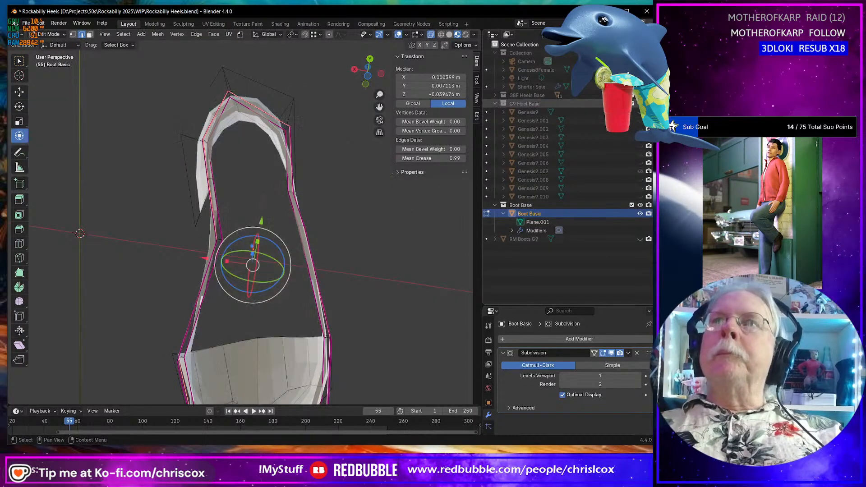
Fill the arch opening with faces between the sole strip's two side edges, from below the heel piece forward to the toe piece.
{"action": "middle_click_drag", "start_coordinate": [325, 193], "coordinate": [327, 215]}
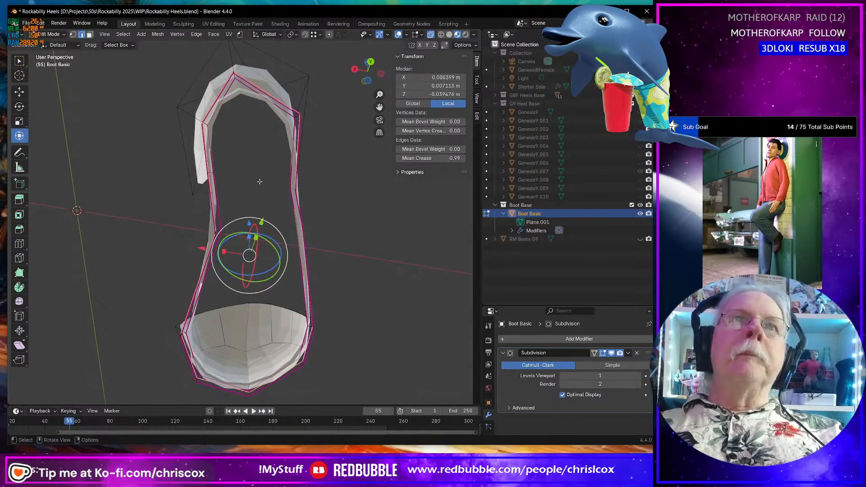
{"action": "middle_click_drag", "start_coordinate": [241, 184], "coordinate": [301, 151]}
{"action": "left_click", "coordinate": [208, 194]}
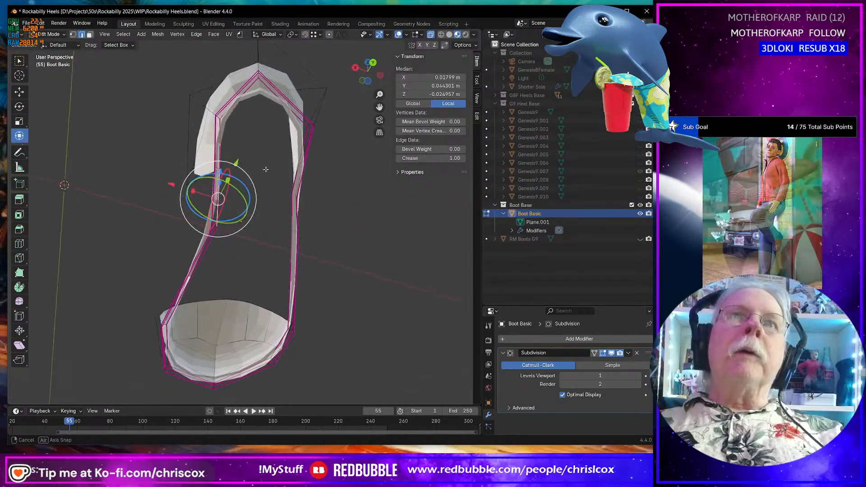
{"action": "left_click", "coordinate": [294, 200], "text": "shift"}
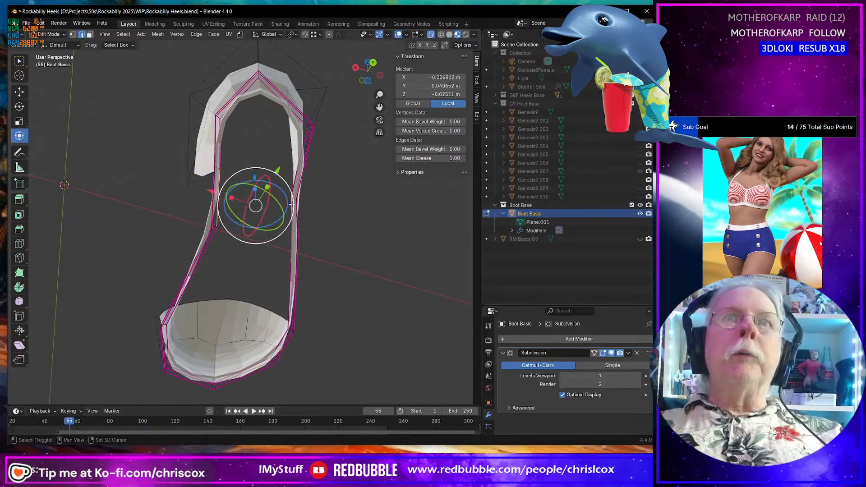
{"action": "middle_click_drag", "start_coordinate": [294, 199], "coordinate": [289, 204]}
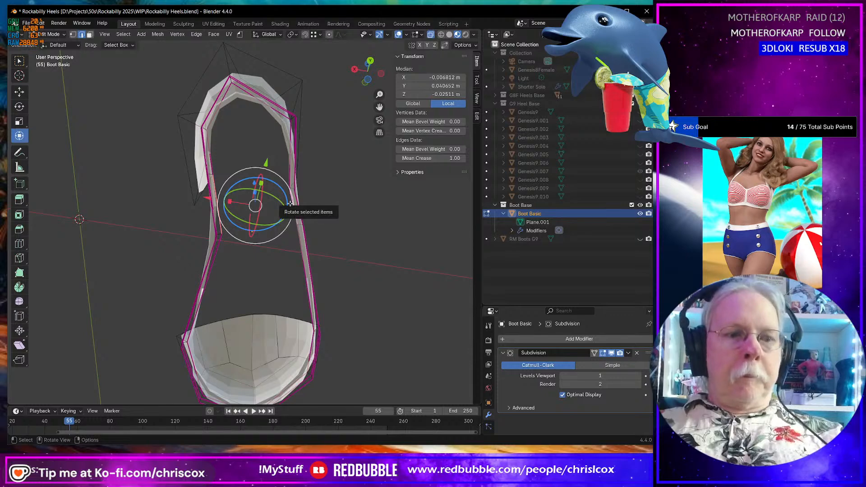
{"action": "left_click", "coordinate": [269, 229]}
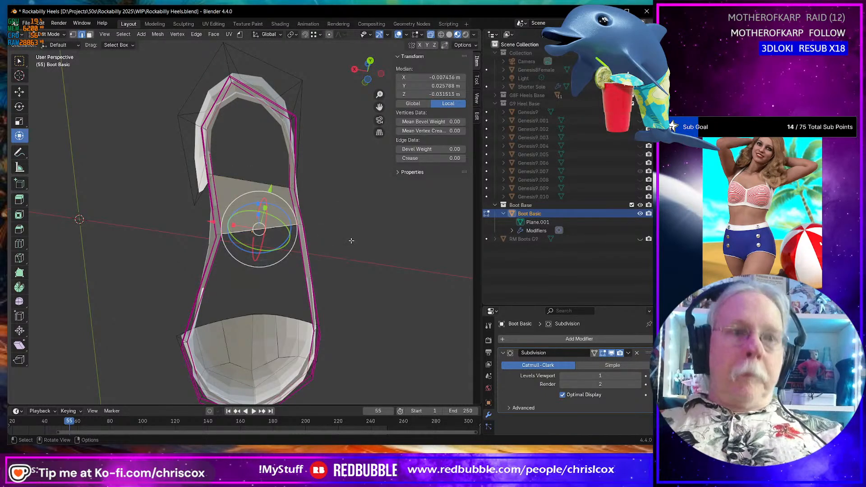
{"action": "key", "text": "f"}
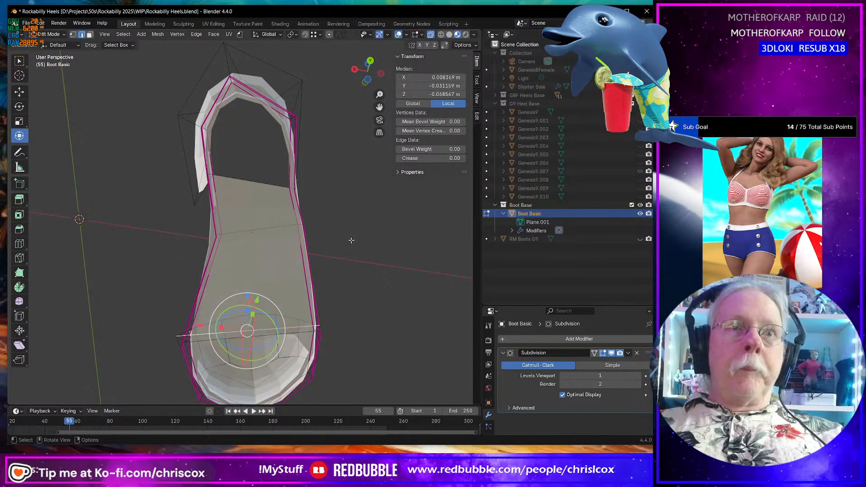
Fill the next sole section beneath the toe piece with a face between the strip's opposite side edges.
{"action": "middle_click_drag", "start_coordinate": [352, 240], "coordinate": [291, 211]}
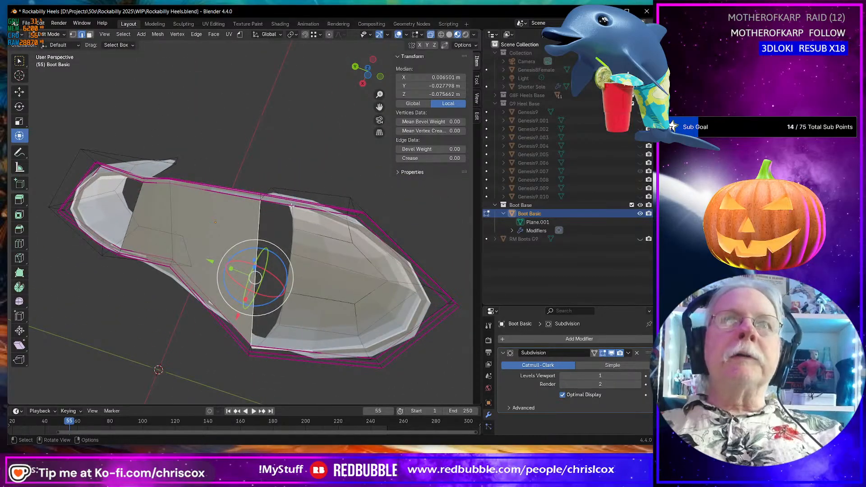
{"action": "left_click", "coordinate": [291, 206]}
{"action": "left_click", "coordinate": [272, 321], "text": "shift"}
{"action": "left_click", "coordinate": [274, 349], "text": "shift"}
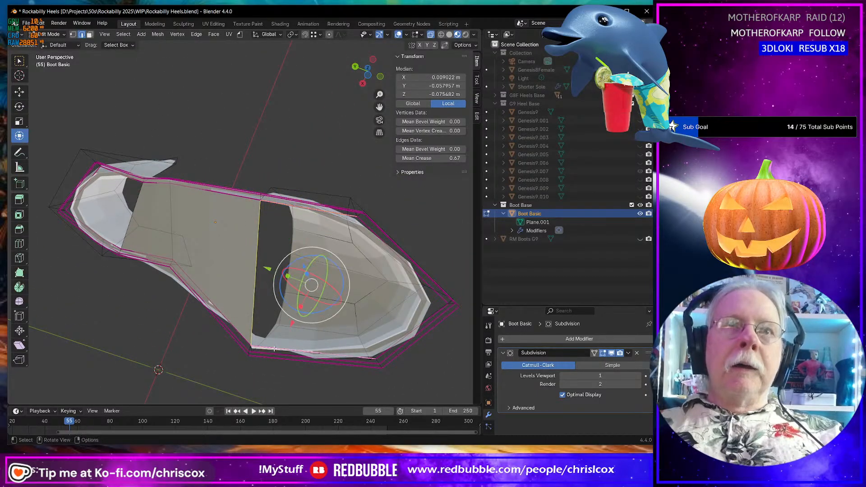
{"action": "middle_click_drag", "start_coordinate": [276, 344], "coordinate": [324, 3]}
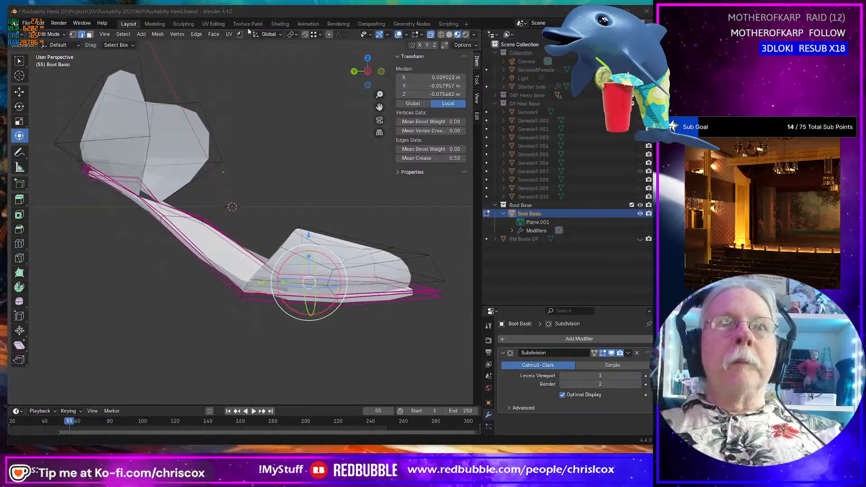
{"action": "middle_click_drag", "start_coordinate": [360, 333], "coordinate": [375, 336]}
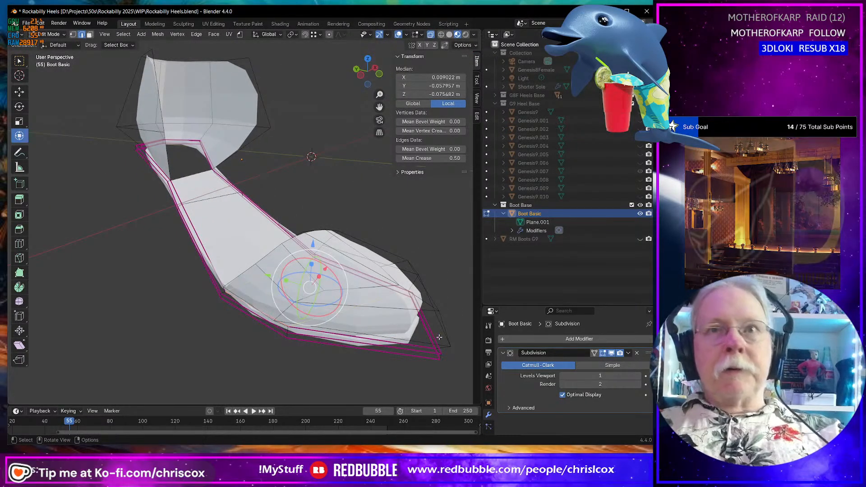
Select the sole strip's side faces all the way around the shoe and delete them.
{"action": "left_click", "coordinate": [442, 357], "text": "alt"}
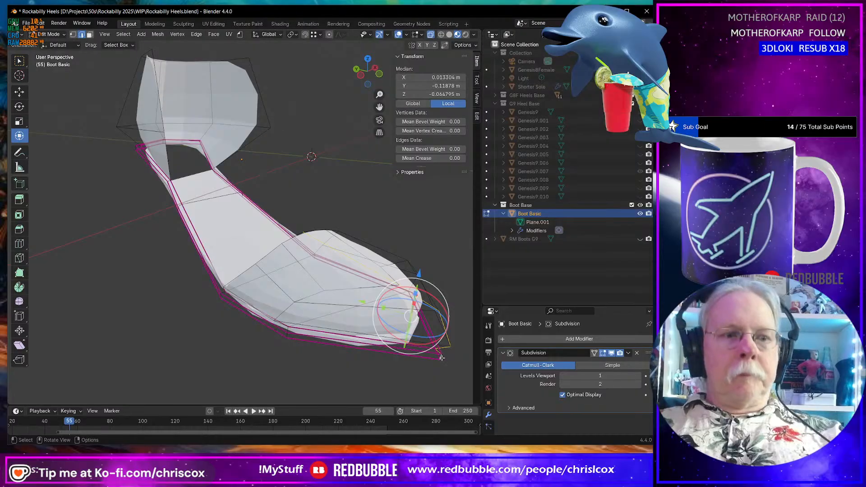
{"action": "left_click", "coordinate": [442, 357], "text": "alt"}
{"action": "key", "text": "ctrl+KP_Add"}
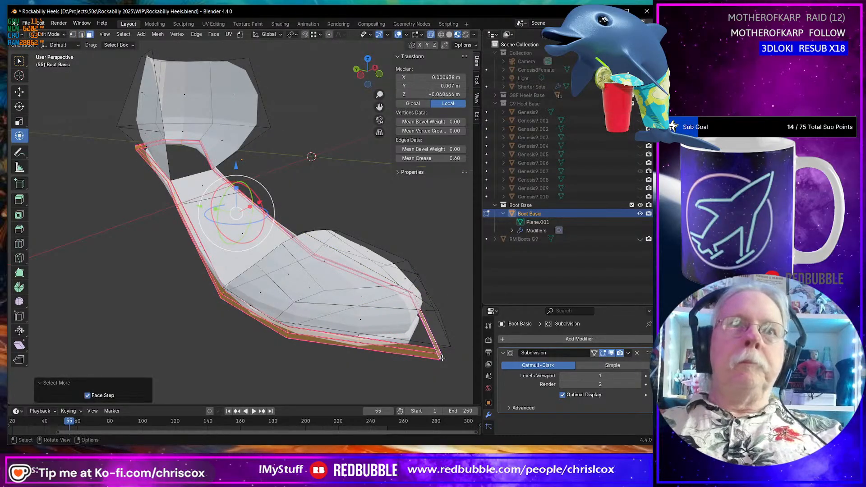
{"action": "key", "text": "x"}
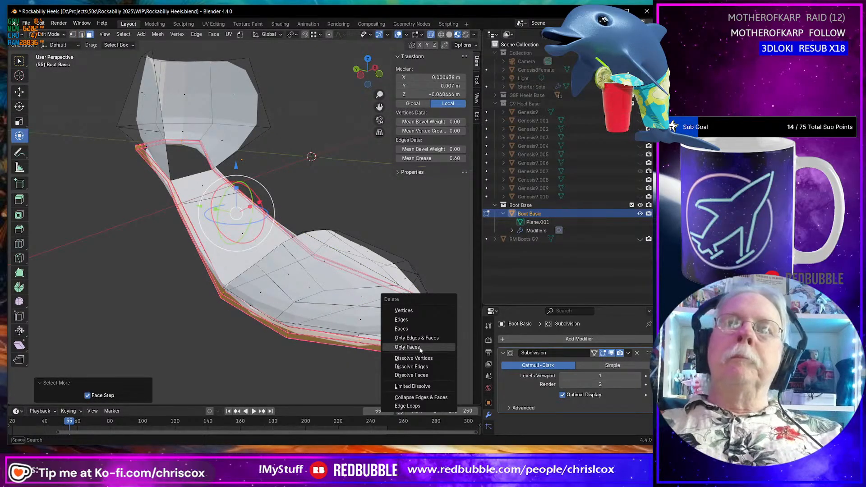
{"action": "left_click", "coordinate": [415, 337]}
{"action": "middle_click_drag", "start_coordinate": [416, 337], "coordinate": [356, 257]}
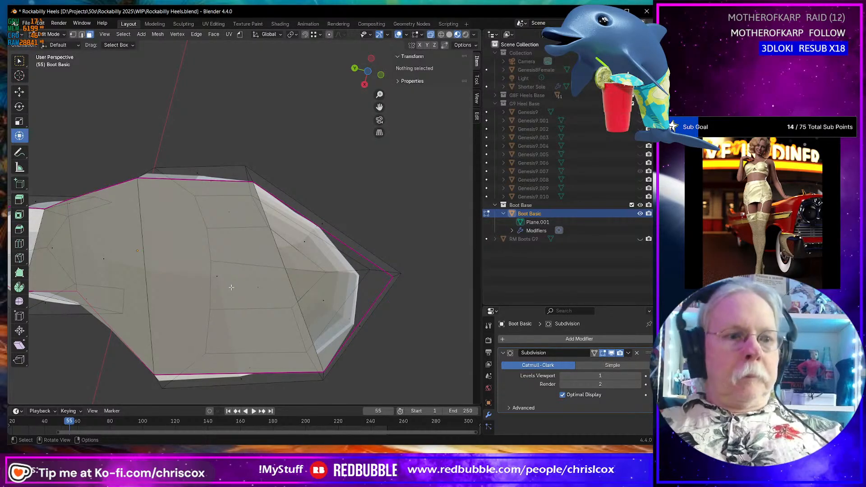
Delete the large sole face beneath the toe piece, keeping the filled arch faces.
{"action": "key", "text": "2"}
{"action": "key", "text": "a"}
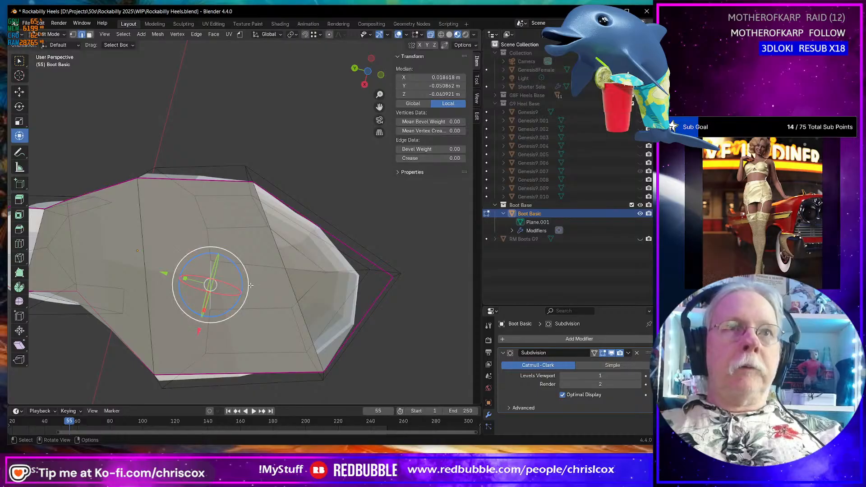
{"action": "middle_click_drag", "start_coordinate": [232, 294], "coordinate": [330, 237]}
{"action": "key", "text": "3"}
{"action": "key", "text": "alt+a"}
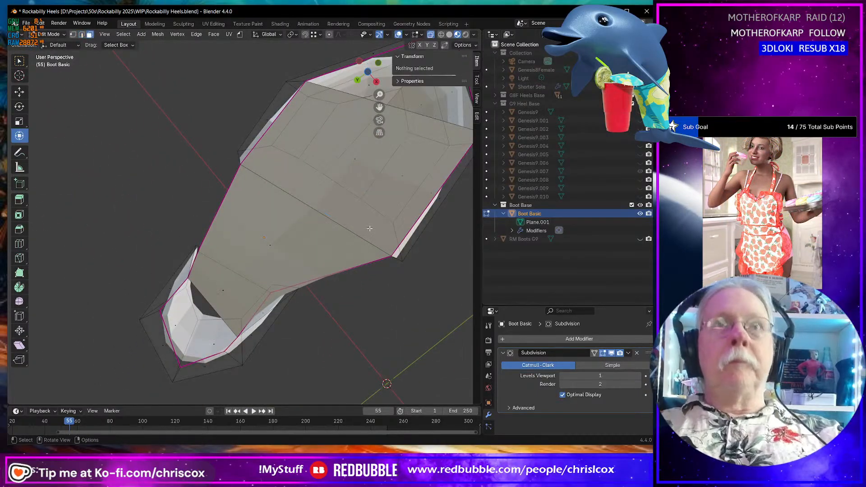
{"action": "scroll", "coordinate": [338, 237], "scroll_direction": "up", "scroll_amount": 2}
{"action": "left_click", "coordinate": [308, 212]}
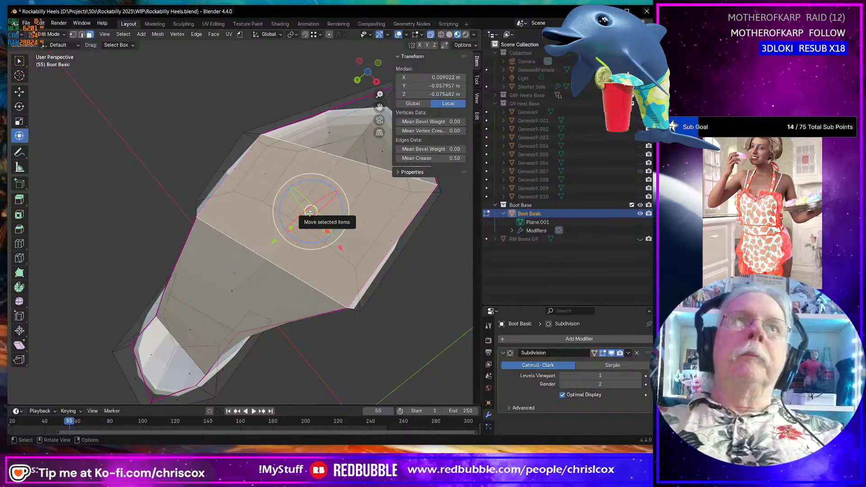
{"action": "key", "text": "x"}
{"action": "left_click", "coordinate": [310, 214]}
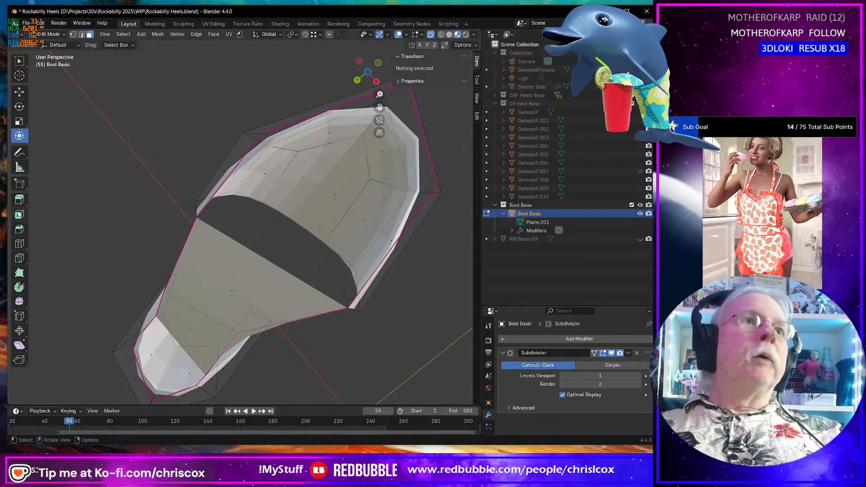
Add one centred loop cut running lengthwise through the filled arch faces of the sole.
{"action": "left_click", "coordinate": [19, 243]}
{"action": "left_click", "coordinate": [206, 310]}
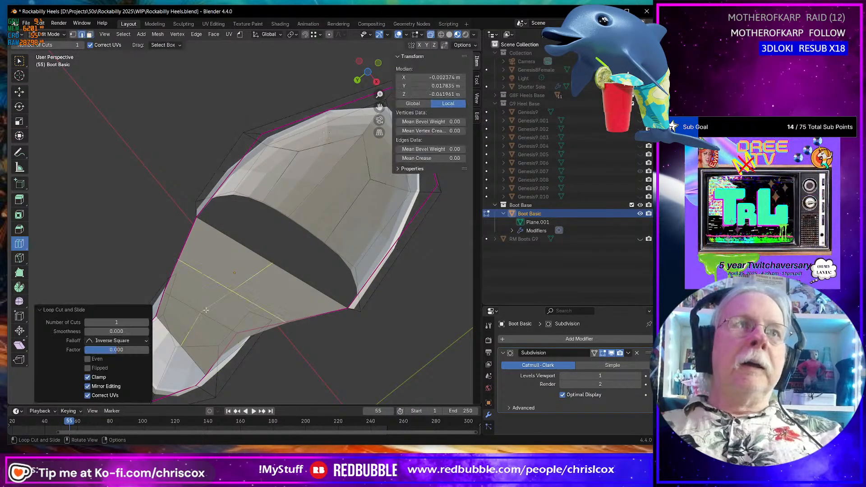
{"action": "middle_click_drag", "start_coordinate": [469, 302], "coordinate": [424, 343], "text": "shift"}
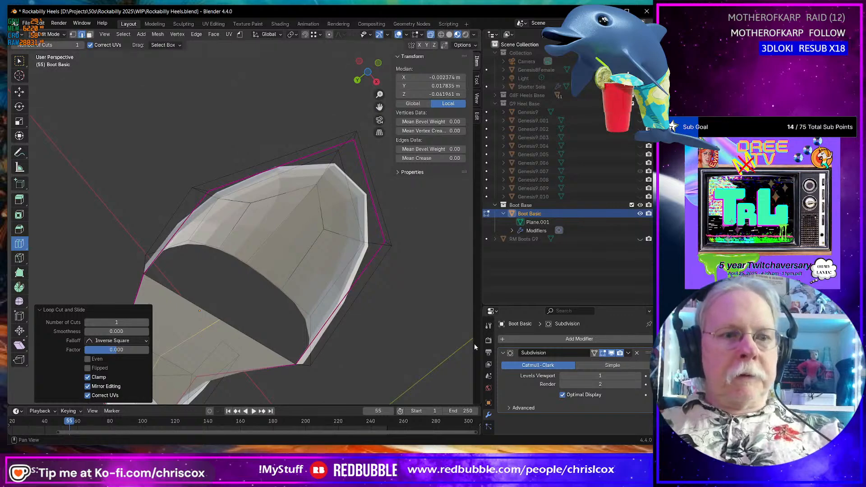
{"action": "key", "text": "shift+space"}
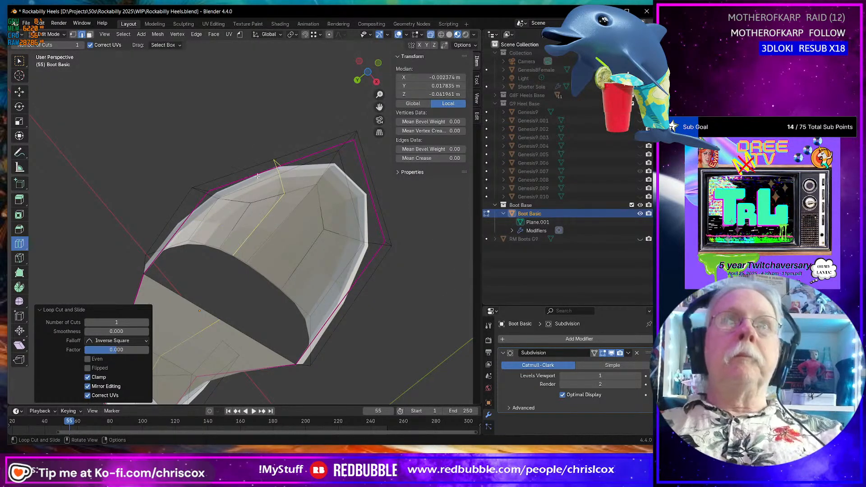
{"action": "key", "text": "shift+space"}
{"action": "key", "text": "g"}
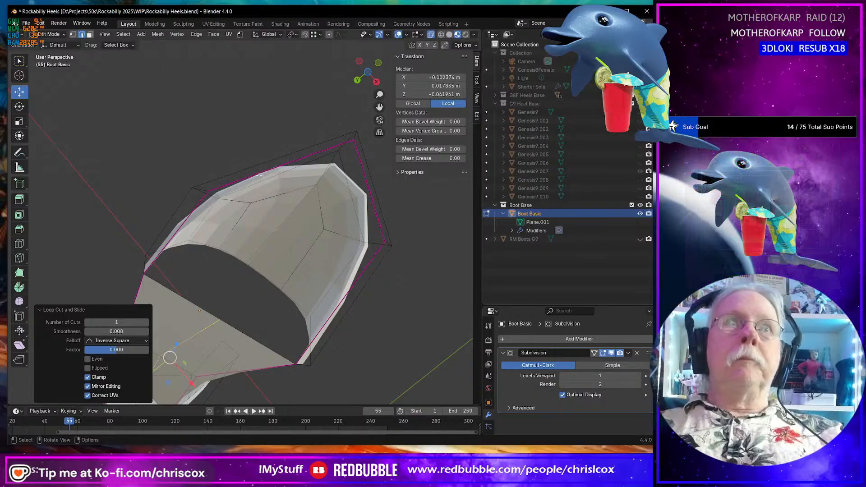
Fill the sole opening beneath the toe piece with two faces, one on each side of the new centre line.
{"action": "left_click", "coordinate": [201, 216]}
{"action": "left_click", "coordinate": [182, 238], "text": "shift"}
{"action": "left_click", "coordinate": [182, 298], "text": "shift"}
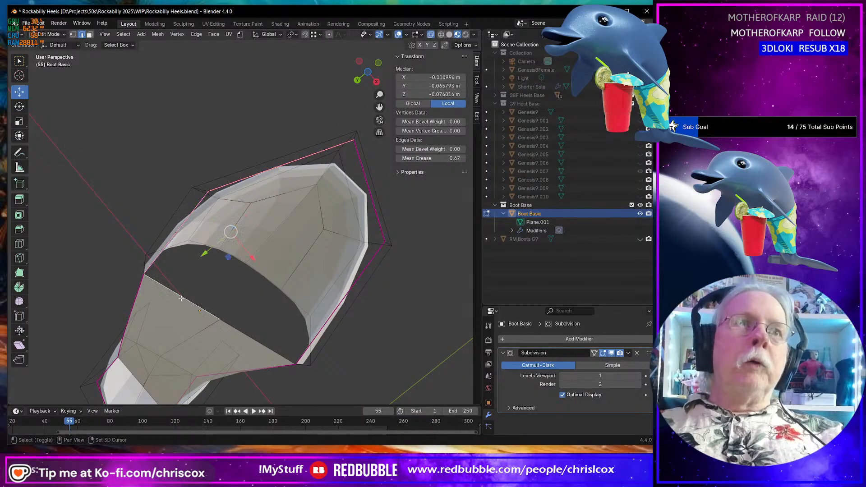
{"action": "key", "text": "f"}
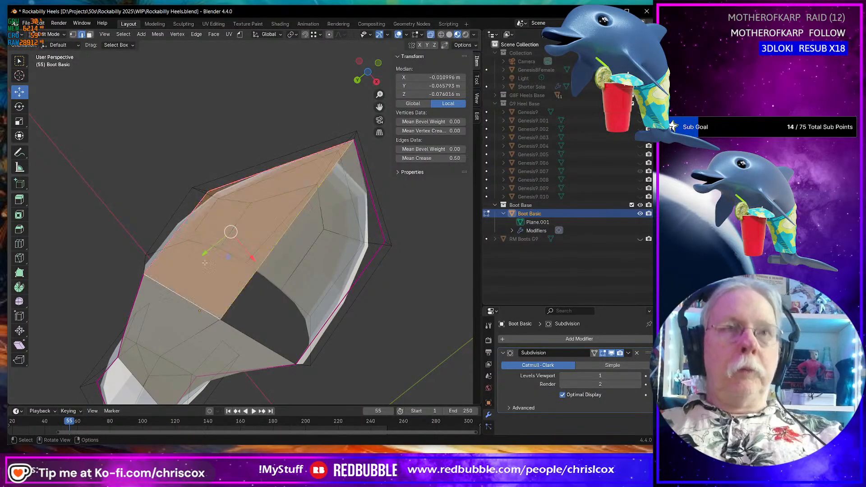
{"action": "left_click", "coordinate": [254, 275]}
{"action": "key", "text": "f"}
{"action": "middle_click_drag", "start_coordinate": [243, 275], "coordinate": [233, 121]}
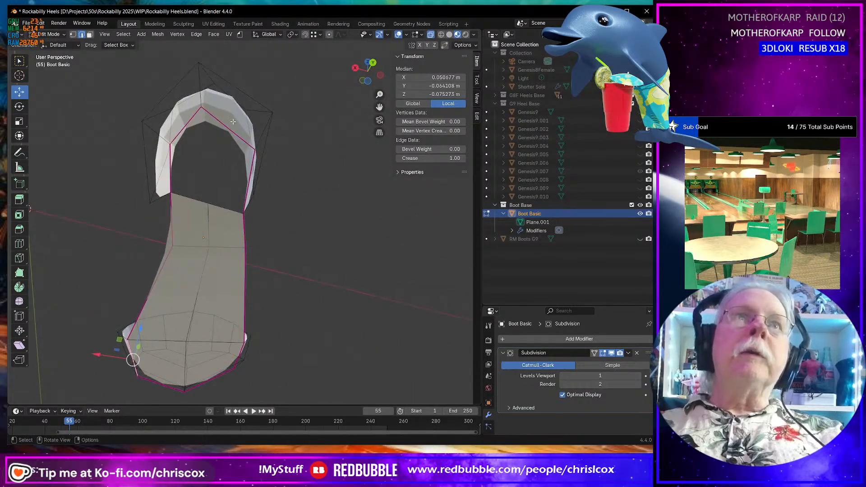
Fill the sole opening beneath the heel piece with two faces meeting along the centre line.
{"action": "left_click", "coordinate": [224, 210]}
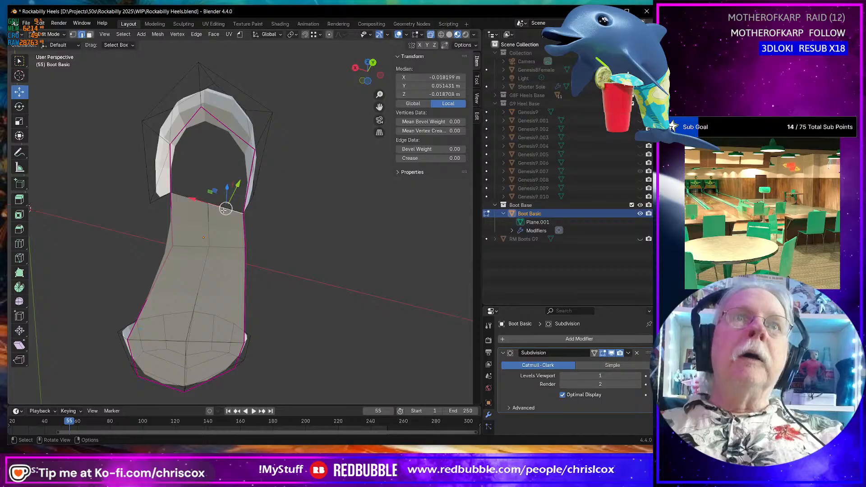
{"action": "left_click", "coordinate": [247, 191], "text": "shift"}
{"action": "left_click", "coordinate": [234, 135], "text": "shift"}
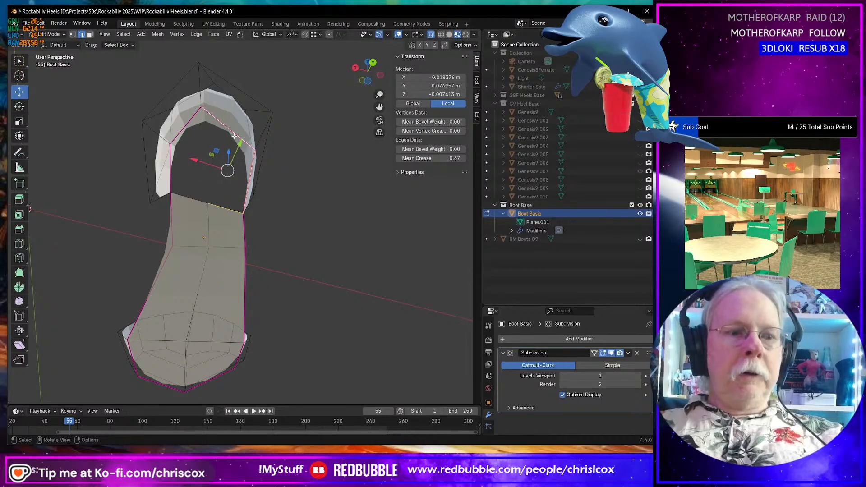
{"action": "key", "text": "f"}
{"action": "left_click", "coordinate": [204, 150]}
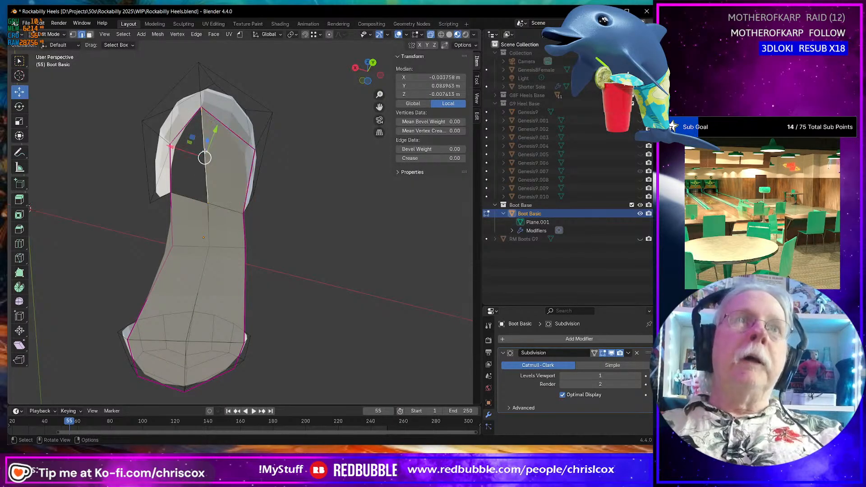
{"action": "key", "text": "f"}
{"action": "middle_click_drag", "start_coordinate": [206, 151], "coordinate": [221, 199]}
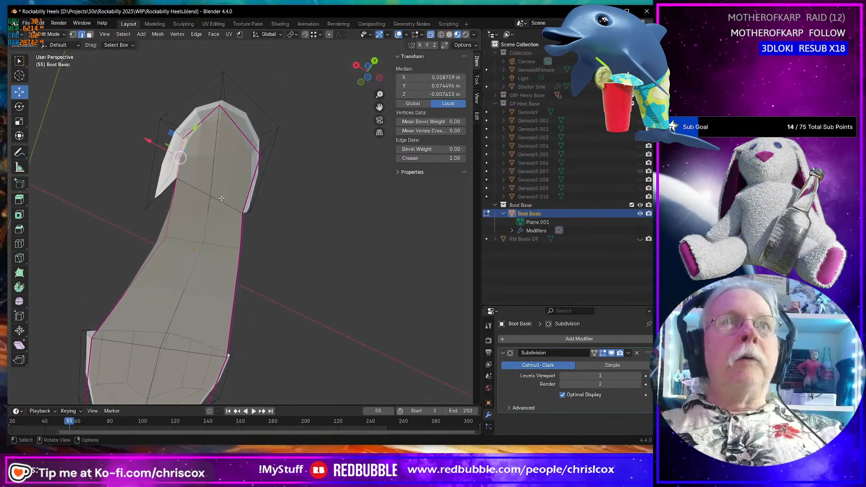
Select the centre edge at the toe end of the sole and set the transform orientation to Local.
{"action": "left_click", "coordinate": [229, 204], "text": "shift"}
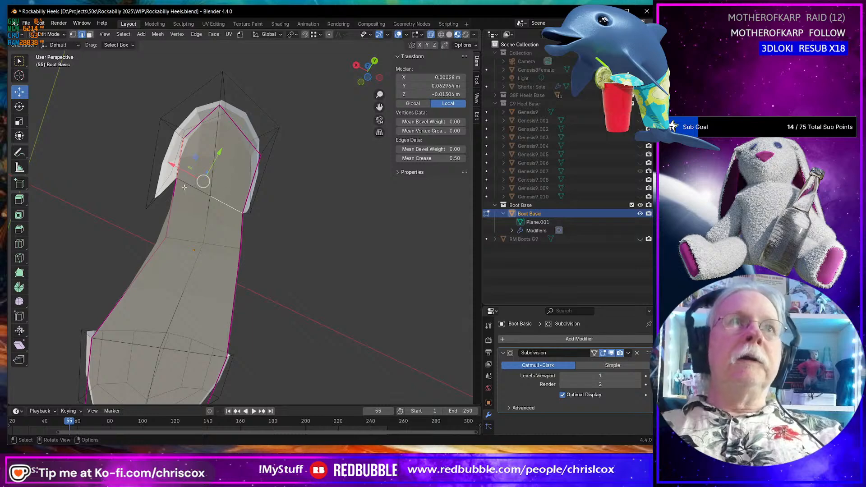
{"action": "middle_click_drag", "start_coordinate": [186, 290], "coordinate": [239, 195], "text": "shift"}
{"action": "key", "text": "ctrl+KP_7"}
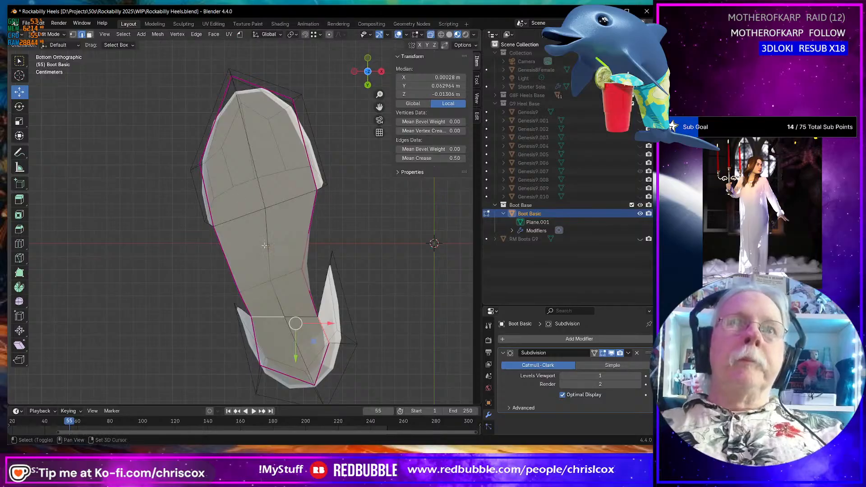
{"action": "middle_click_drag", "start_coordinate": [265, 245], "coordinate": [241, 224], "text": "shift"}
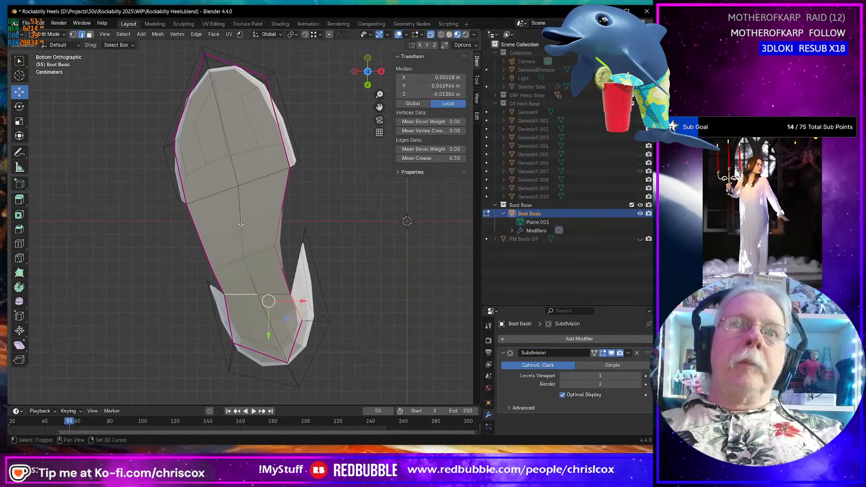
{"action": "left_click", "coordinate": [209, 68]}
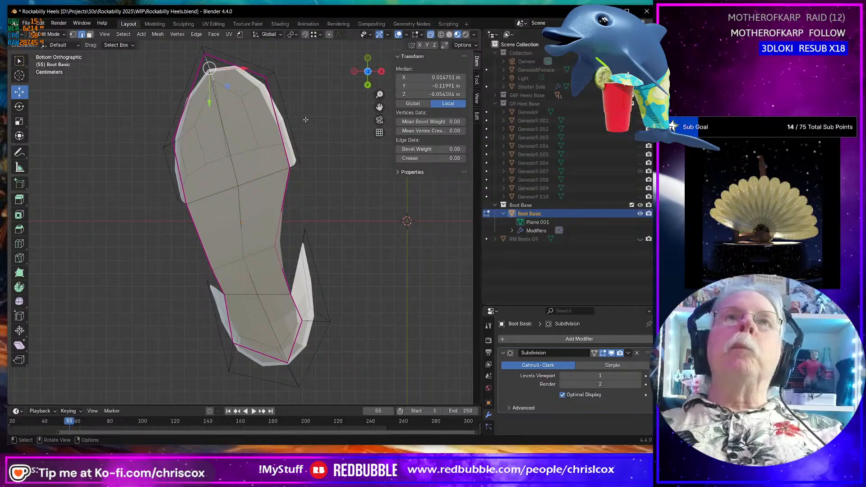
{"action": "left_click", "coordinate": [280, 35]}
{"action": "left_click", "coordinate": [261, 70]}
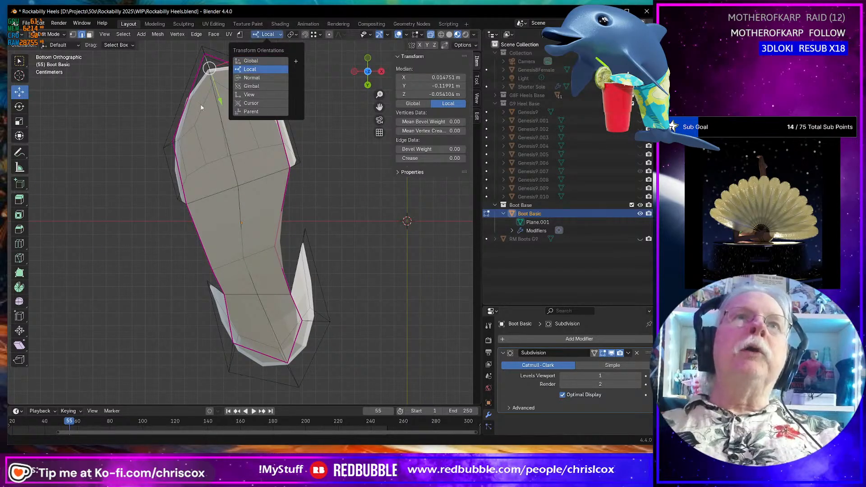
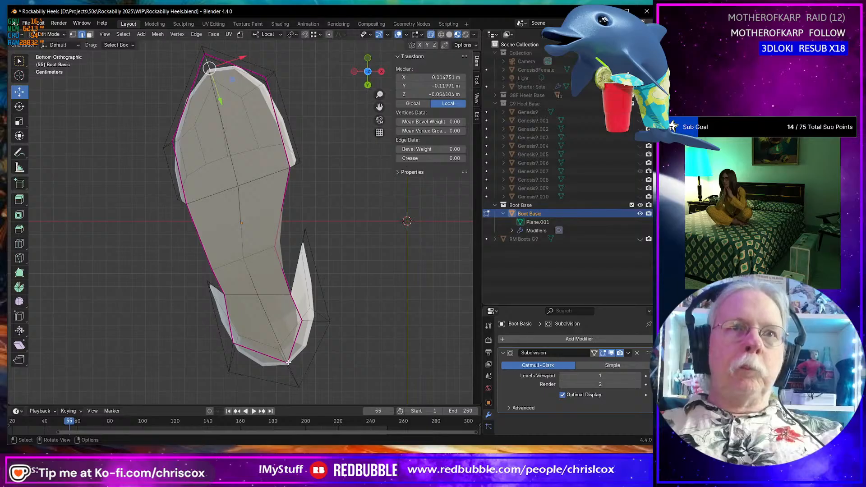
Slide the vertex at the inner-arch end of the row in front of the heel toward the toe by a factor of 0.410.
{"action": "middle_click_drag", "start_coordinate": [289, 362], "coordinate": [256, 343]}
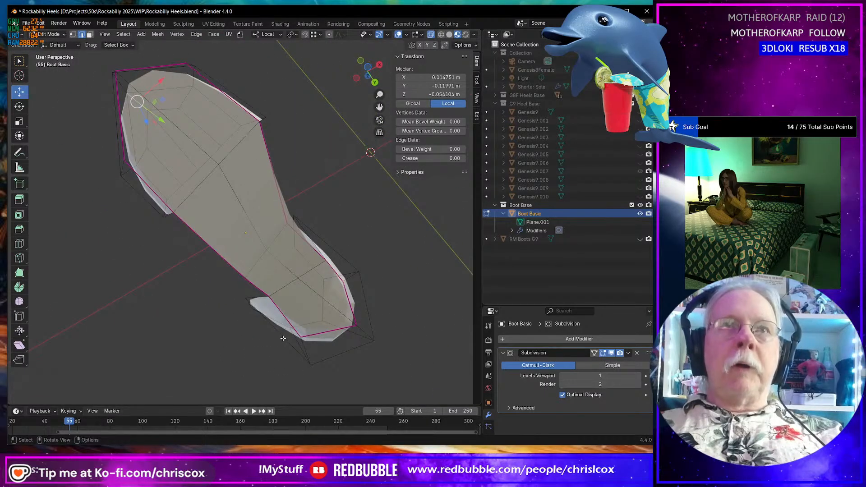
{"action": "key", "text": "ctrl"}
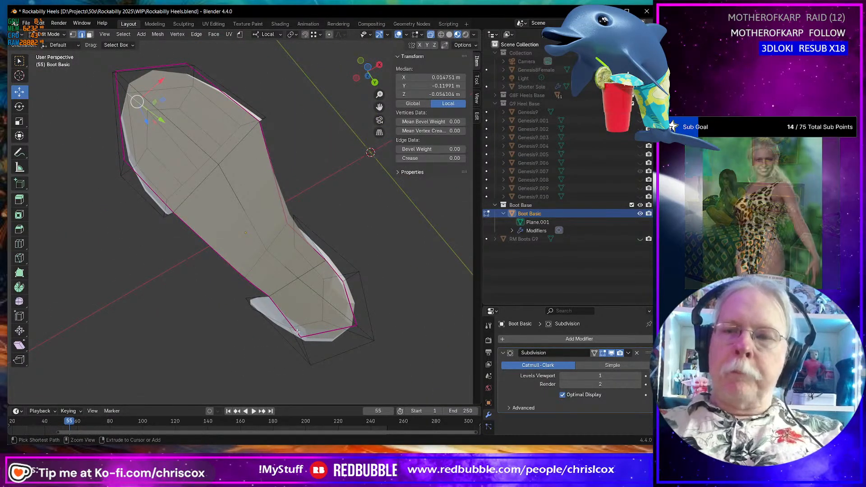
{"action": "key", "text": "ctrl+KP_7"}
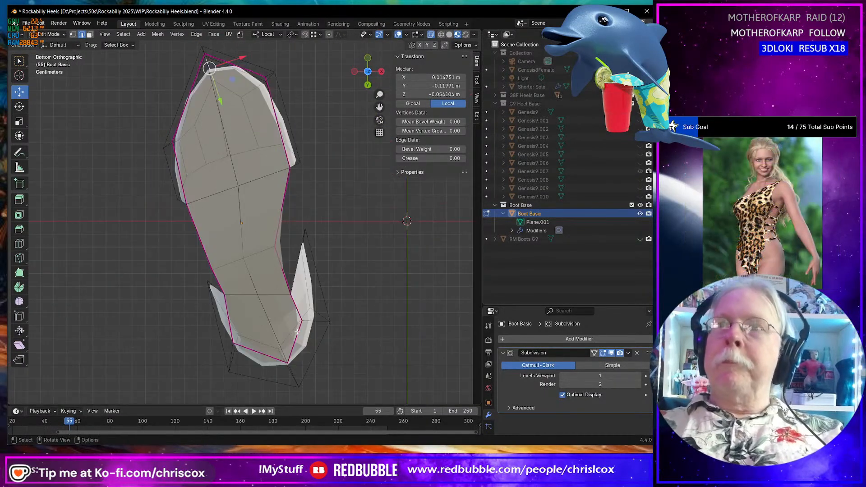
{"action": "left_click", "coordinate": [291, 295]}
{"action": "key", "text": "shift+v"}
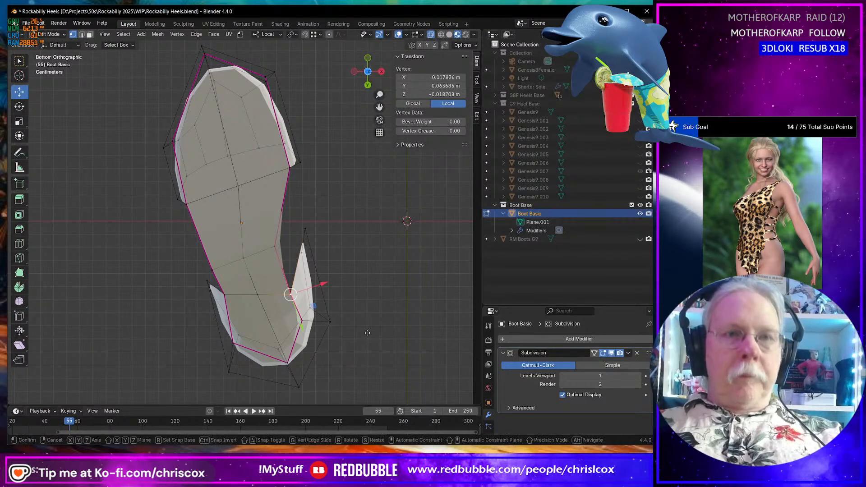
{"action": "left_click", "coordinate": [354, 315]}
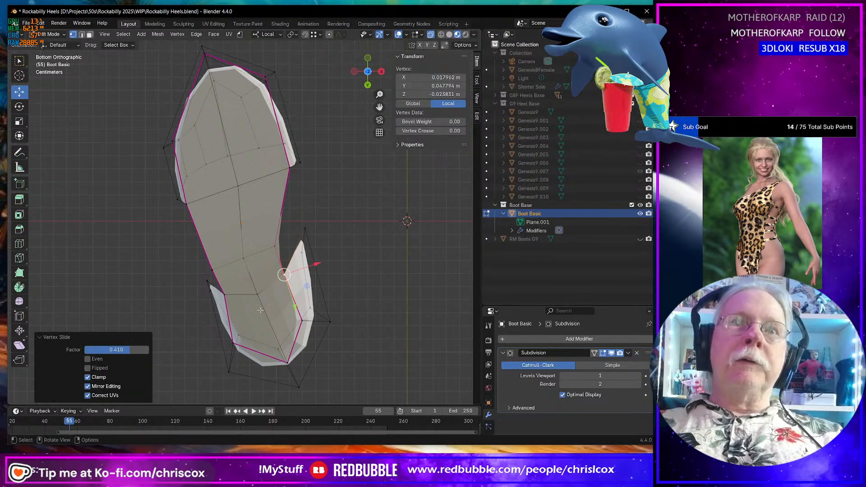
Select all three vertices of the row in front of the heel and straighten it with LoopTools Gstretch, spread evenly.
{"action": "left_click", "coordinate": [227, 295], "text": "shift"}
{"action": "left_click", "coordinate": [255, 295], "text": "shift"}
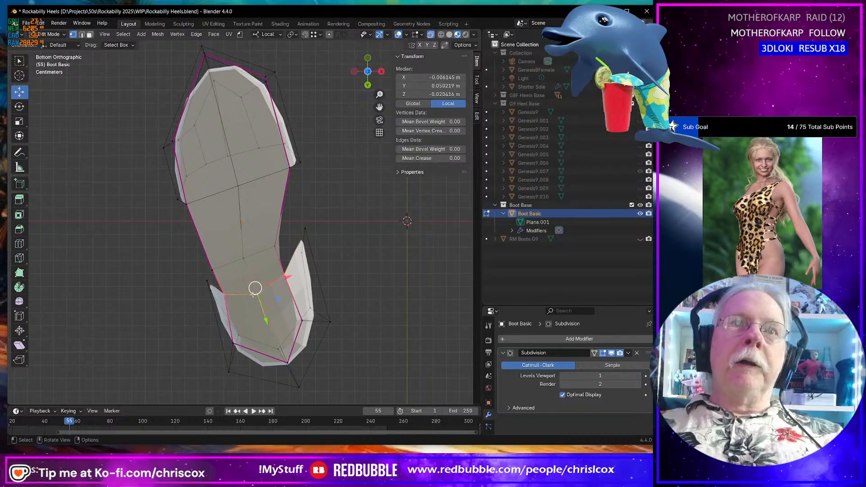
{"action": "right_click", "coordinate": [256, 296]}
{"action": "mouse_move", "coordinate": [236, 227]}
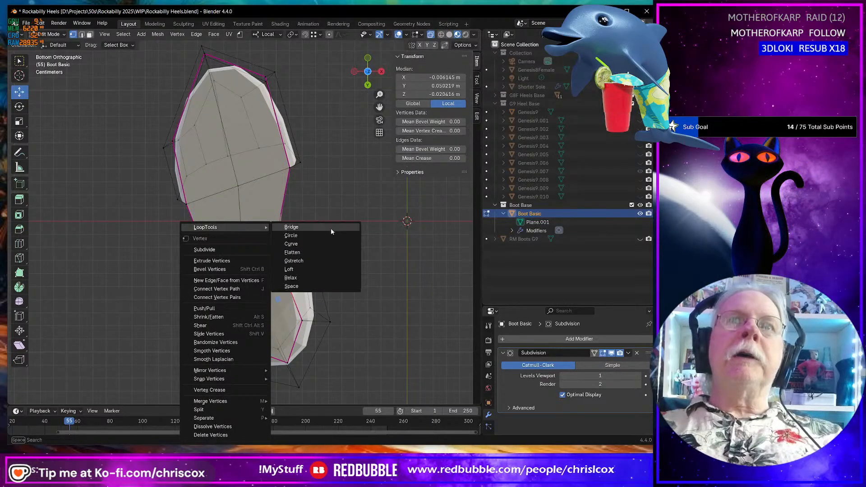
{"action": "left_click", "coordinate": [318, 259]}
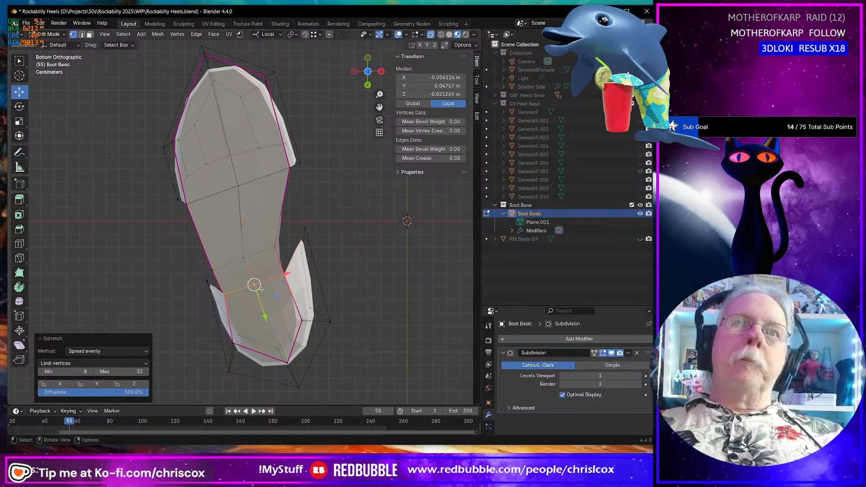
Slide the inner-arch end vertex of the straightened row slightly further toward the toe by a factor of 0.072.
{"action": "left_click", "coordinate": [225, 294]}
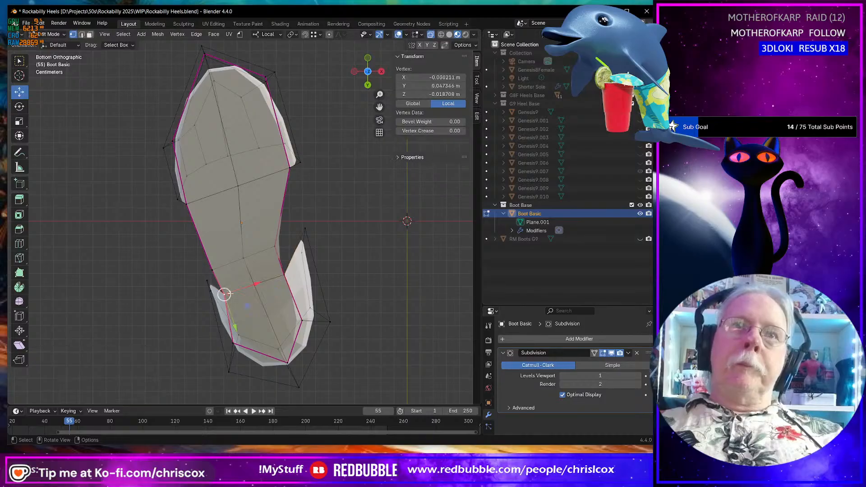
{"action": "left_click", "coordinate": [283, 276]}
{"action": "key", "text": "g"}
{"action": "key", "text": "g"}
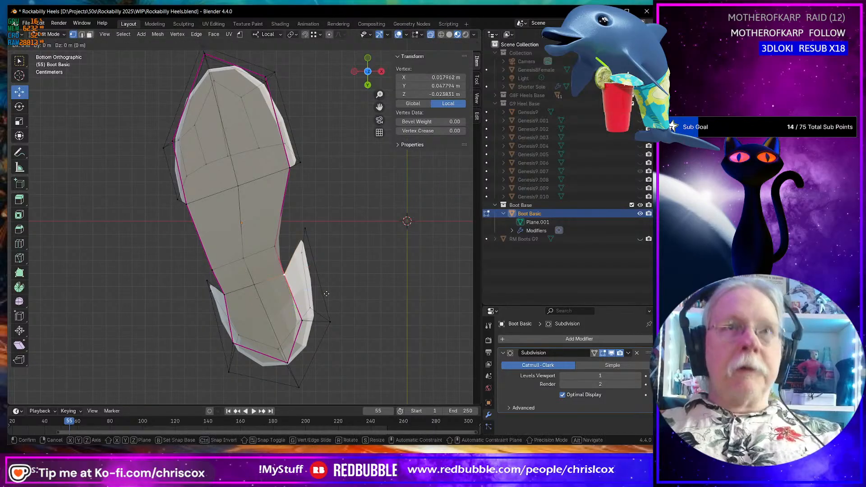
{"action": "left_click", "coordinate": [327, 291]}
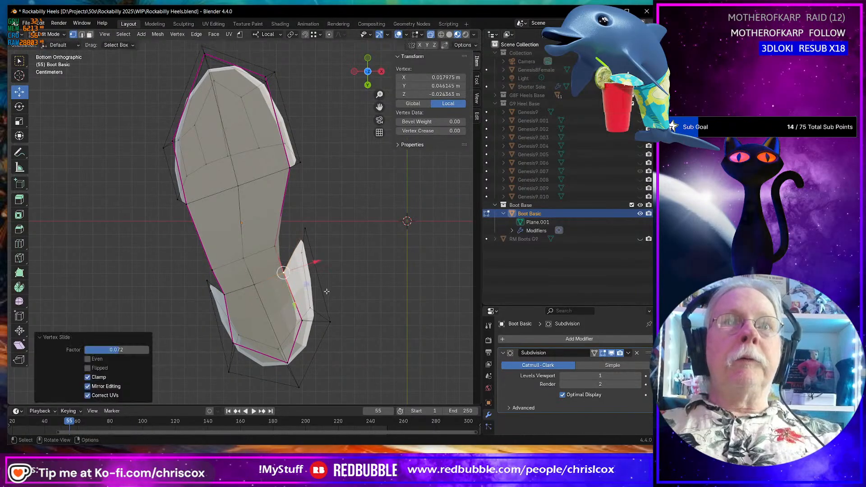
Extend the selection to the row's opposite side, undo the trial slide and straighten the row again with LoopTools Gstretch.
{"action": "left_click", "coordinate": [227, 295], "text": "shift"}
{"action": "key", "text": "g"}
{"action": "key", "text": "g"}
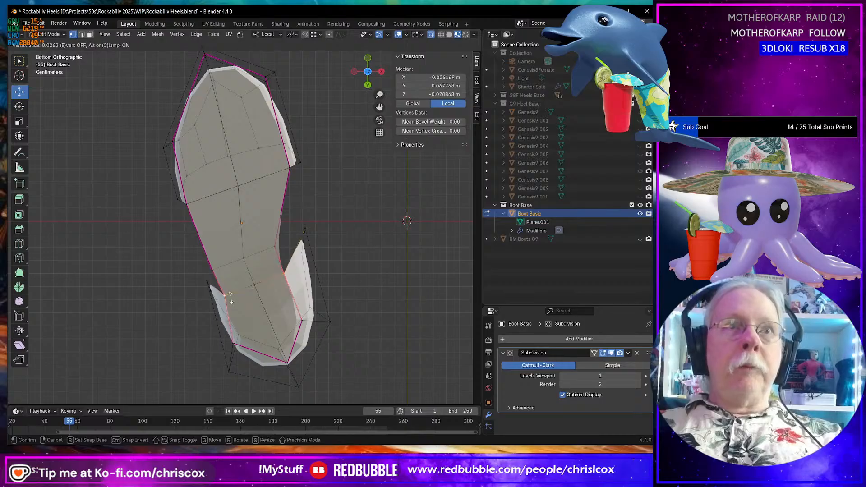
{"action": "left_click", "coordinate": [260, 285]}
{"action": "key", "text": "ctrl+z"}
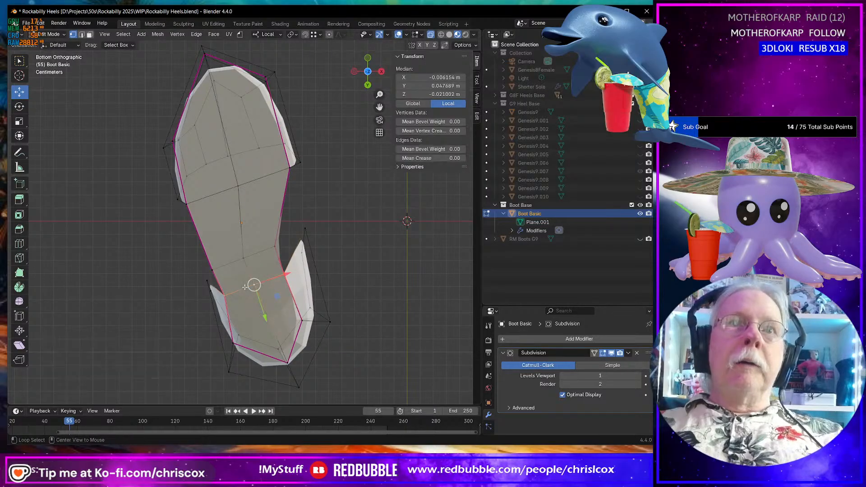
{"action": "right_click", "coordinate": [245, 286]}
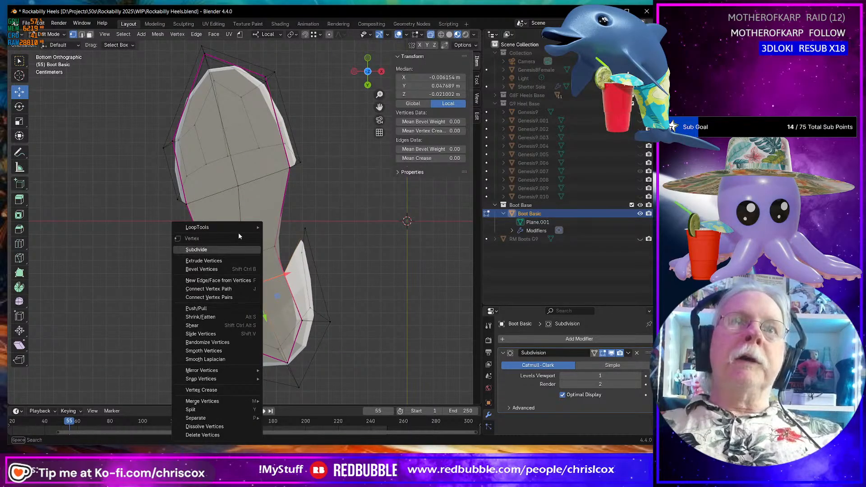
{"action": "mouse_move", "coordinate": [242, 228]}
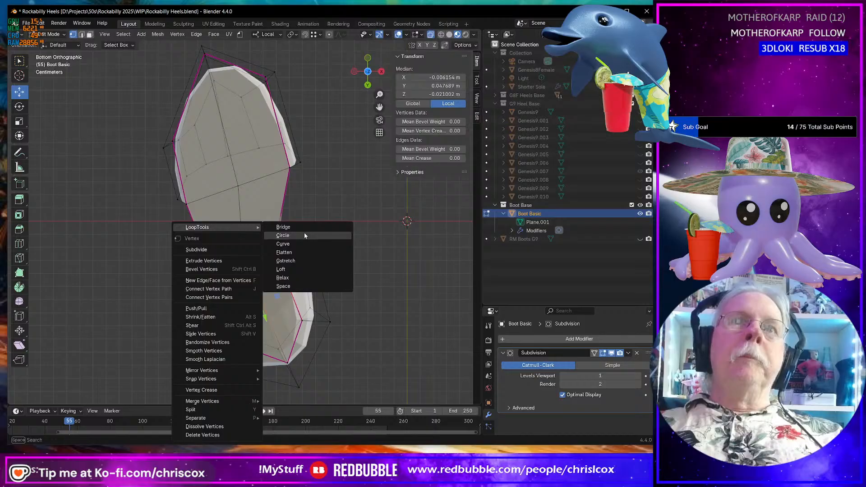
{"action": "left_click", "coordinate": [300, 260]}
Select the three vertices of the row crossing the middle of the arch and edge-slide them toward the toe by a factor of -0.192.
{"action": "left_click", "coordinate": [244, 258]}
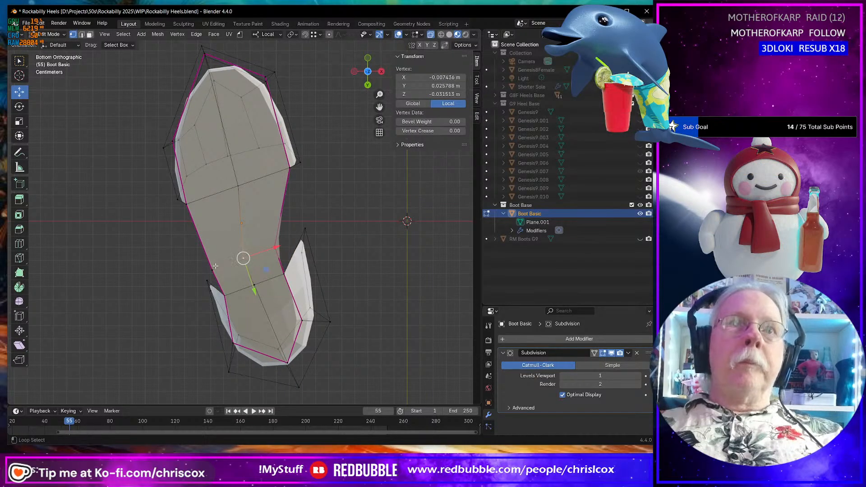
{"action": "left_click", "coordinate": [263, 254], "text": "alt"}
{"action": "left_click", "coordinate": [274, 247]}
{"action": "left_click", "coordinate": [244, 258], "text": "shift"}
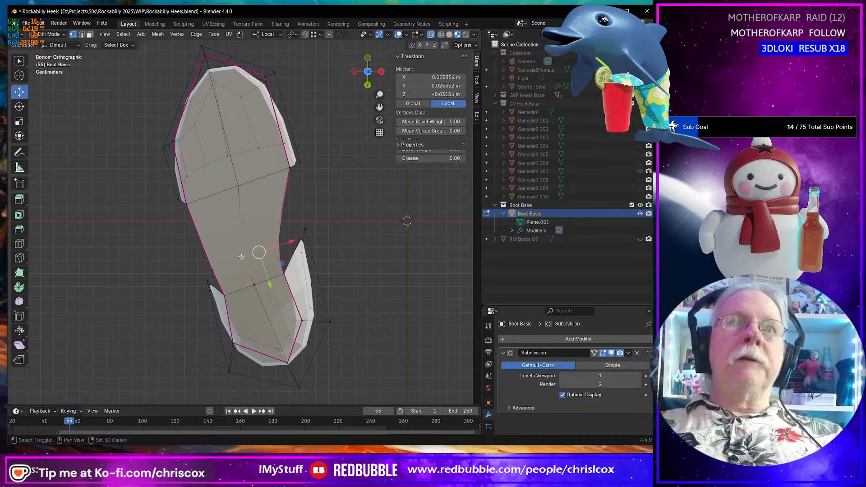
{"action": "left_click", "coordinate": [212, 269], "text": "shift"}
{"action": "key", "text": "g"}
{"action": "key", "text": "g"}
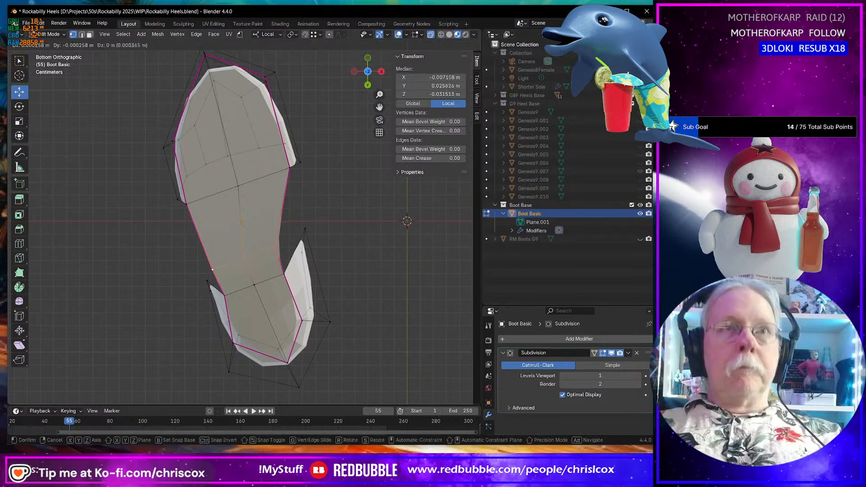
{"action": "left_click", "coordinate": [301, 284]}
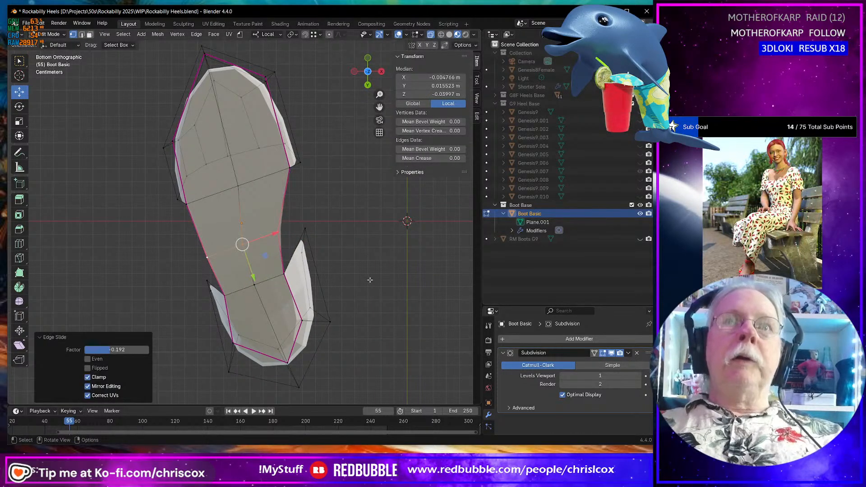
Straighten the mid-arch row across the sole with LoopTools Gstretch, spread evenly.
{"action": "middle_click_drag", "start_coordinate": [370, 279], "coordinate": [296, 263]}
{"action": "right_click", "coordinate": [266, 251]}
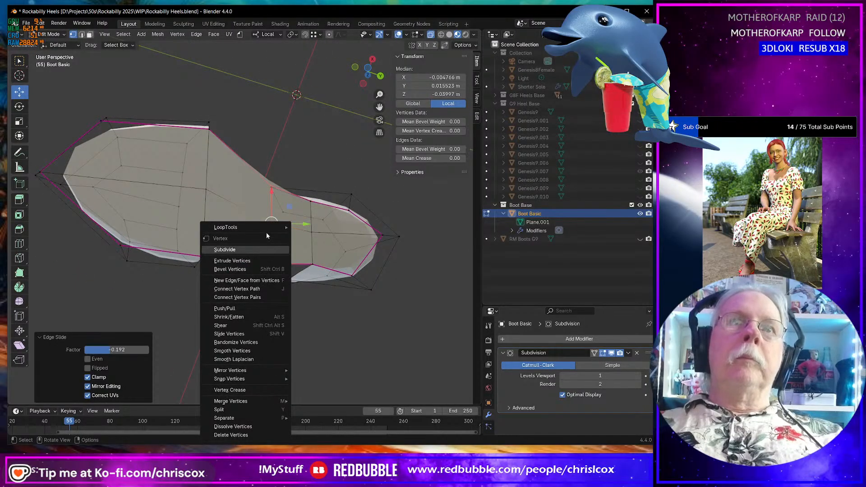
{"action": "mouse_move", "coordinate": [271, 227]}
{"action": "left_click", "coordinate": [326, 262]}
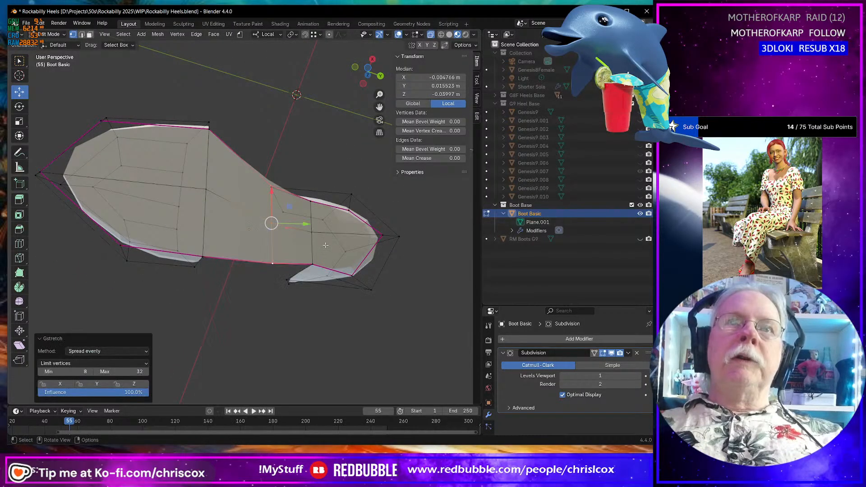
Vertex-slide the centre vertices sideways along their rows, by 0.150 at the heel front and 0.202 at the mid-arch.
{"action": "middle_click_drag", "start_coordinate": [326, 245], "coordinate": [271, 288]}
{"action": "left_click", "coordinate": [266, 292]}
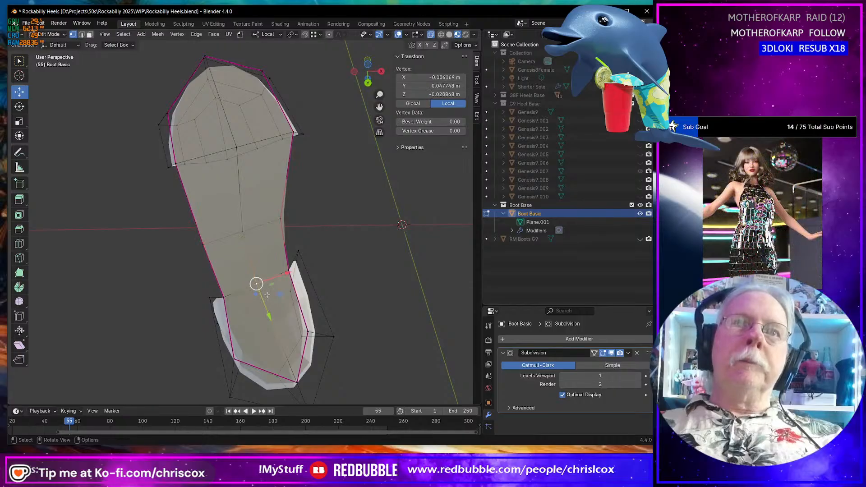
{"action": "key", "text": "shift+v"}
{"action": "left_click", "coordinate": [250, 254]}
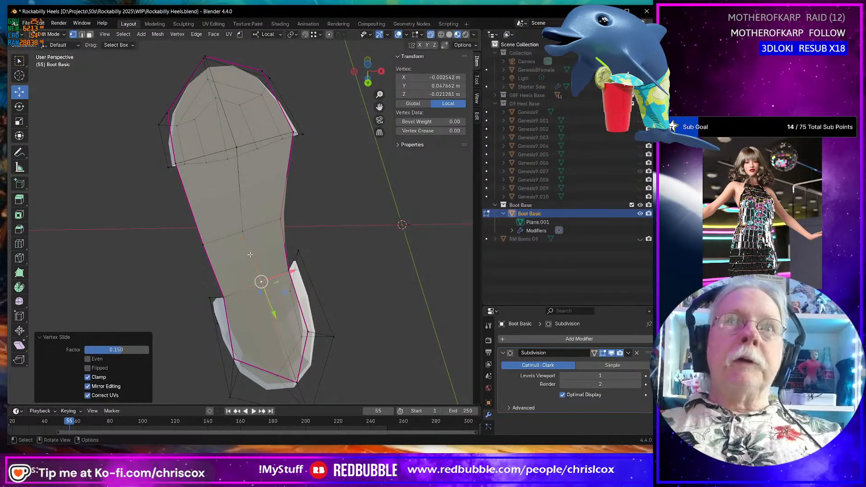
{"action": "key", "text": "shift+v"}
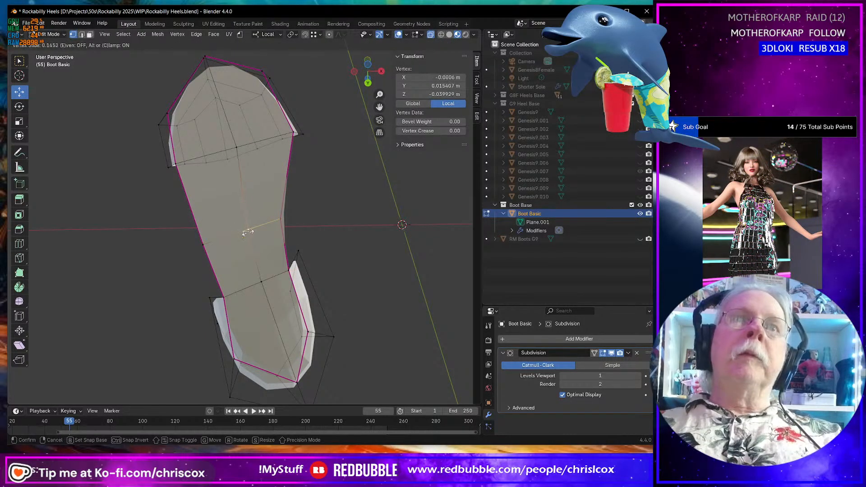
{"action": "left_click", "coordinate": [250, 232]}
{"action": "middle_click_drag", "start_coordinate": [248, 231], "coordinate": [259, 304]}
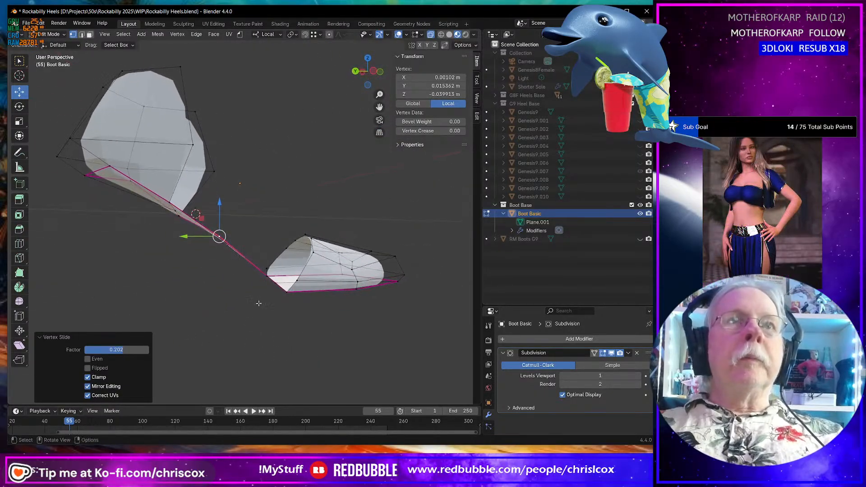
Select the row across the sole at the heel front and flatten it by scaling to 0 on local Z.
{"action": "left_click", "coordinate": [174, 208], "text": "alt"}
{"action": "middle_click_drag", "start_coordinate": [174, 208], "coordinate": [210, 241]}
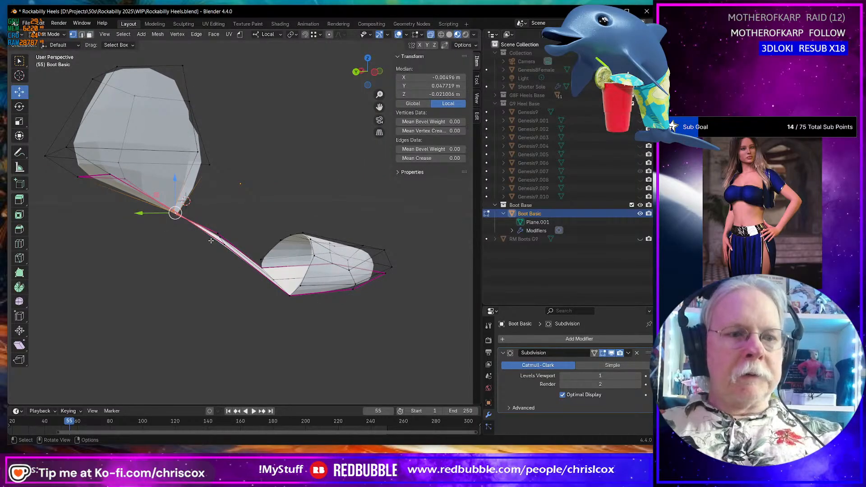
{"action": "key", "text": "s"}
{"action": "key", "text": "z"}
{"action": "key", "text": "0"}
{"action": "key", "text": "Return"}
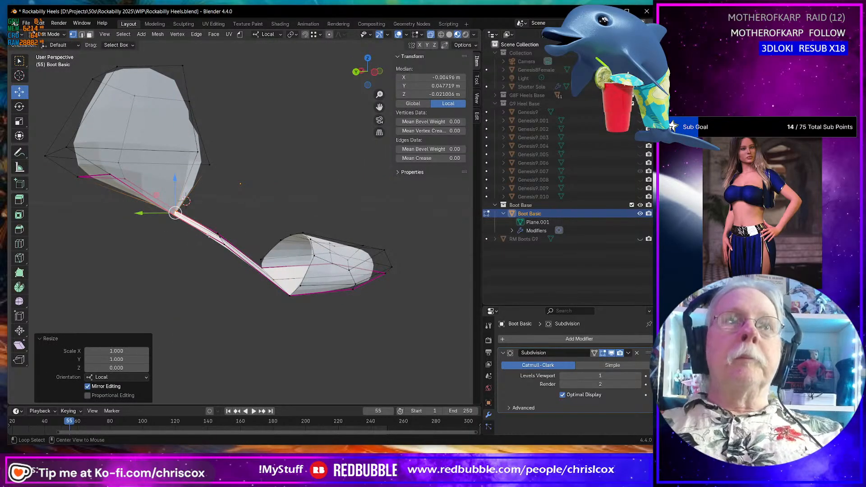
Select the mid-arch row across the sole and flatten it by scaling to 0 on local Z.
{"action": "left_click", "coordinate": [222, 239], "text": "alt"}
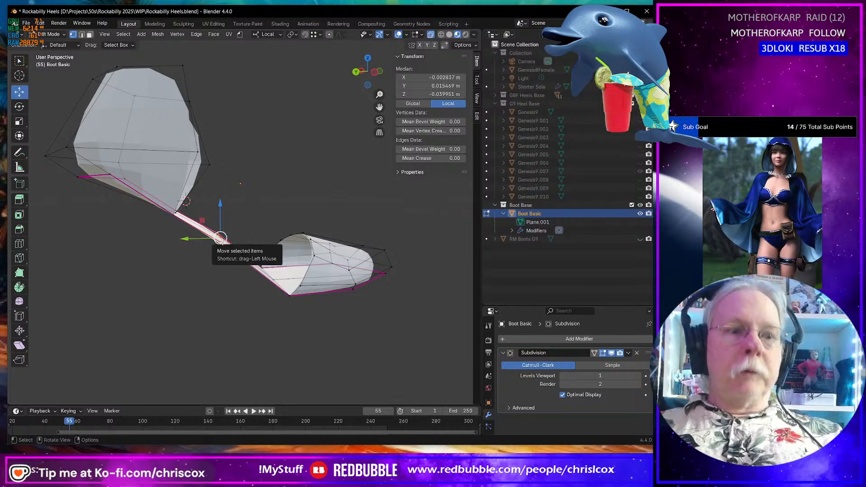
{"action": "key", "text": "s"}
{"action": "key", "text": "z"}
{"action": "key", "text": "0"}
{"action": "key", "text": "Return"}
{"action": "middle_click_drag", "start_coordinate": [221, 239], "coordinate": [194, 194]}
{"action": "left_click", "coordinate": [130, 140], "text": "alt"}
{"action": "middle_click_drag", "start_coordinate": [129, 141], "coordinate": [249, 166]}
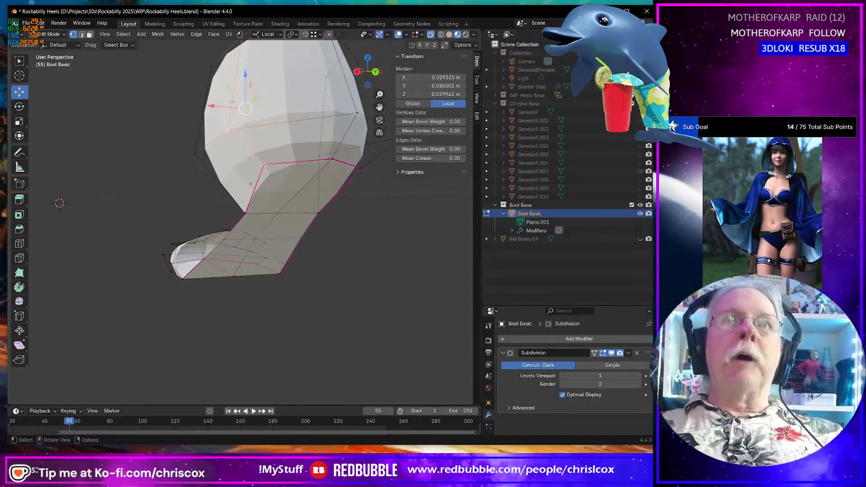
{"action": "middle_click_drag", "start_coordinate": [314, 179], "coordinate": [274, 121]}
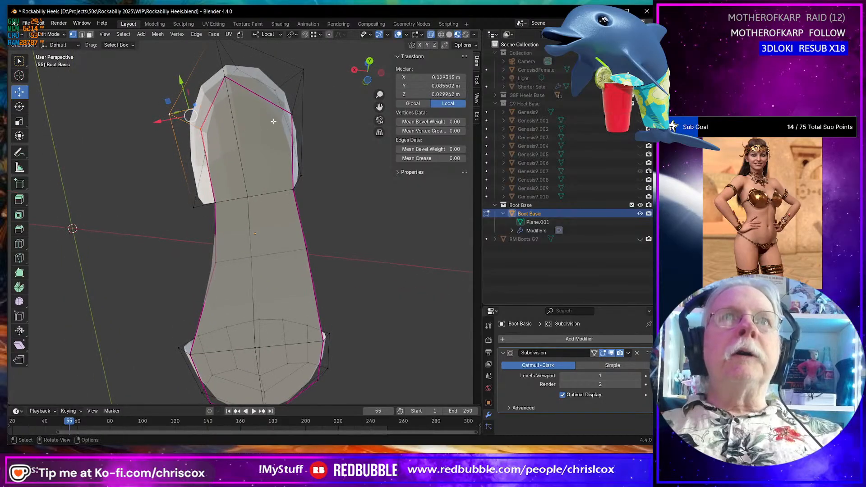
{"action": "left_click", "coordinate": [19, 244]}
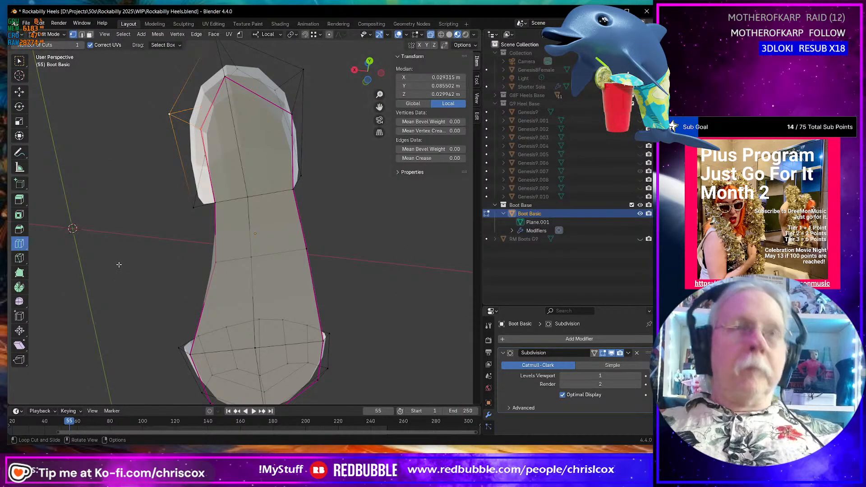
{"action": "key", "text": "shift+space"}
{"action": "key", "text": "g"}
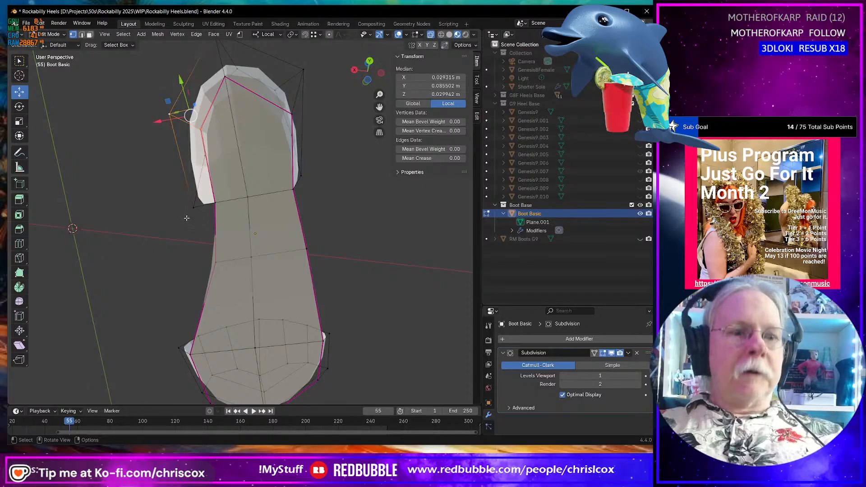
Knife-cut an edge across the underside of the heel between the opposite side vertices of its outline.
{"action": "key", "text": "k"}
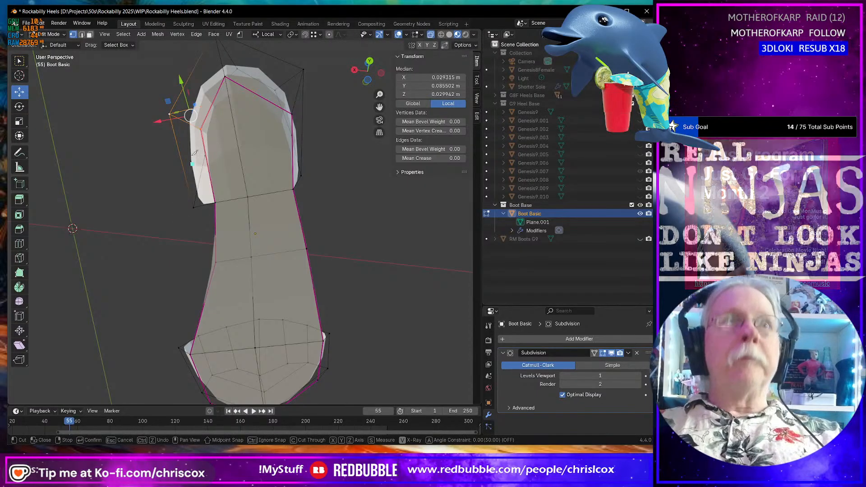
{"action": "left_click", "coordinate": [202, 129]}
{"action": "left_click", "coordinate": [292, 114]}
{"action": "key", "text": "Return"}
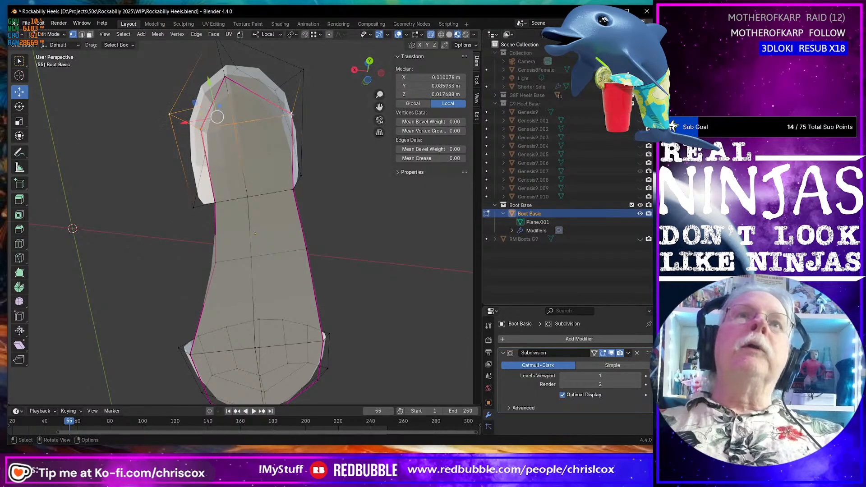
Knife-cut a vertical edge down the back of the heel piece from its upper rim to the sole outline.
{"action": "middle_click_drag", "start_coordinate": [261, 97], "coordinate": [256, 144]}
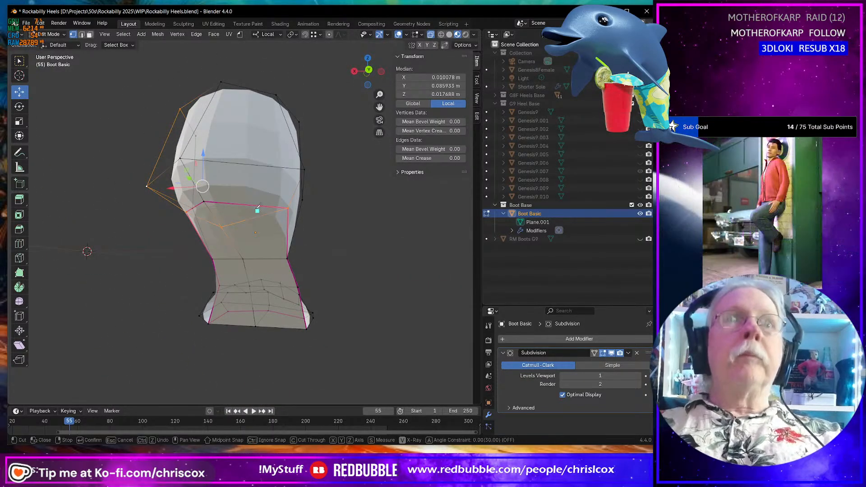
{"action": "key", "text": "k"}
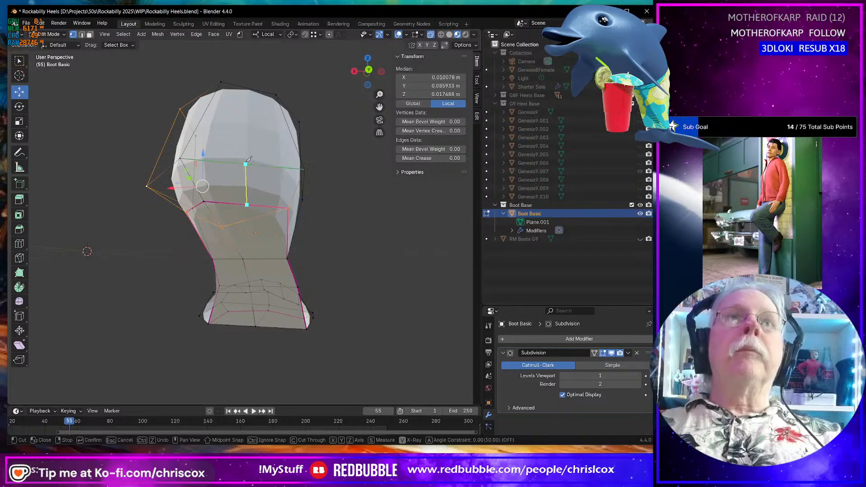
{"action": "key", "text": "Return"}
{"action": "middle_click_drag", "start_coordinate": [254, 88], "coordinate": [282, 119]}
{"action": "key", "text": "k"}
{"action": "left_click", "coordinate": [266, 89]}
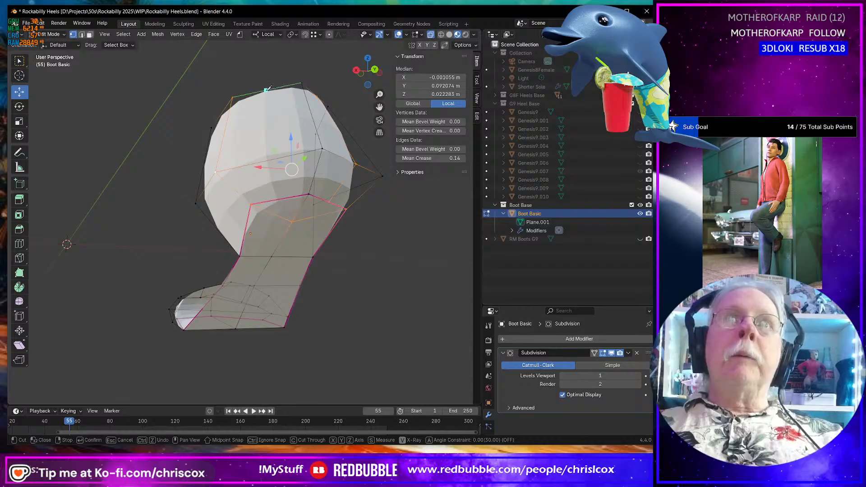
{"action": "left_click", "coordinate": [282, 199]}
{"action": "key", "text": "Return"}
Move the two vertices on the sole's back edge 0.005318 m backward along local Y and spread them by scaling local X to 1.288.
{"action": "middle_click_drag", "start_coordinate": [282, 199], "coordinate": [279, 152]}
{"action": "key", "text": "ctrl+KP_1"}
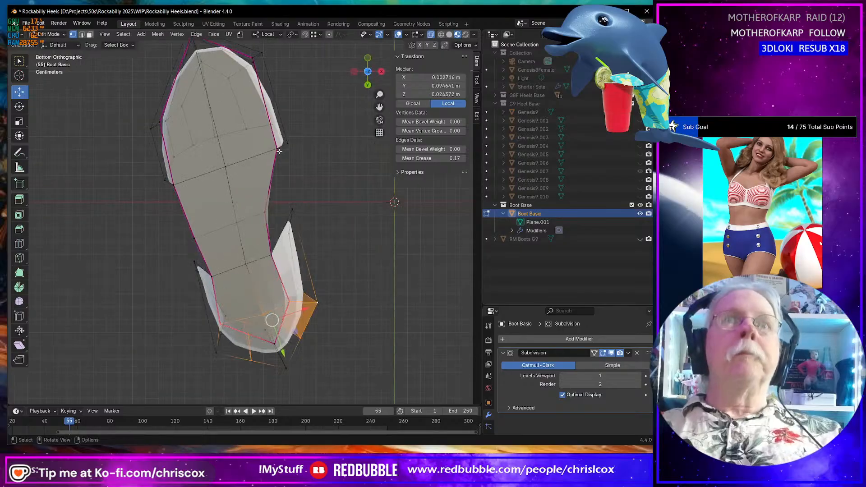
{"action": "left_click", "coordinate": [248, 339]}
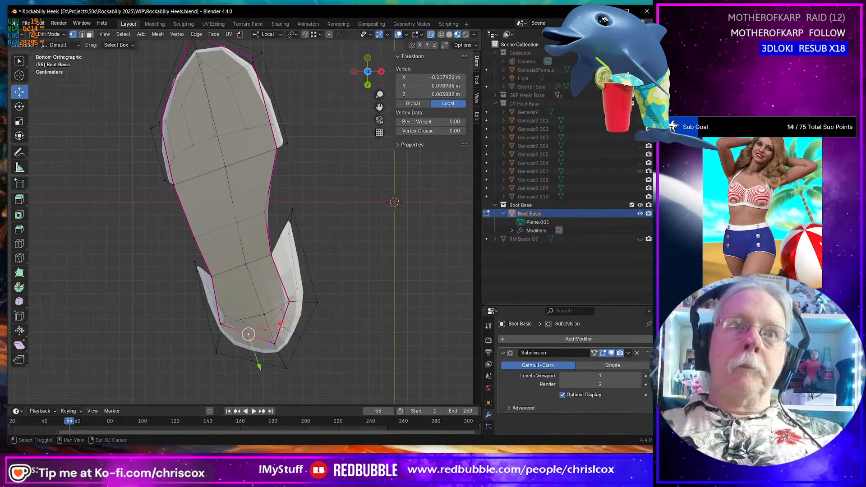
{"action": "left_click_drag", "start_coordinate": [274, 358], "coordinate": [278, 368]}
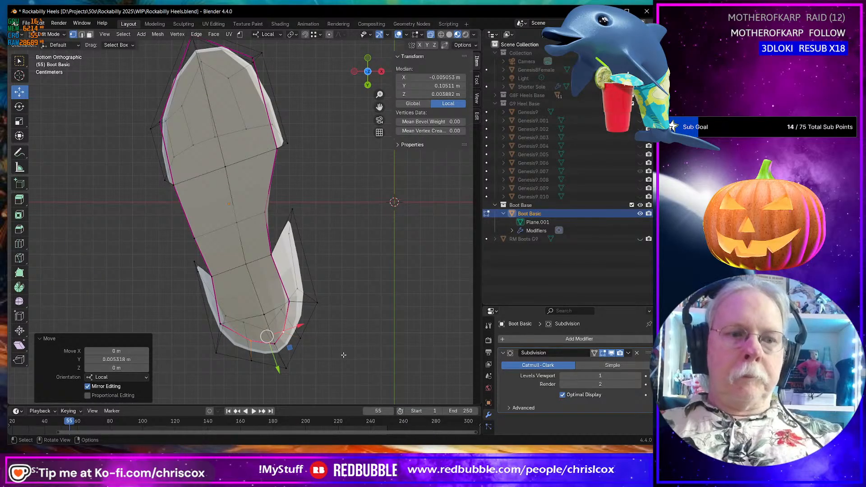
{"action": "key", "text": "s"}
{"action": "key", "text": "x"}
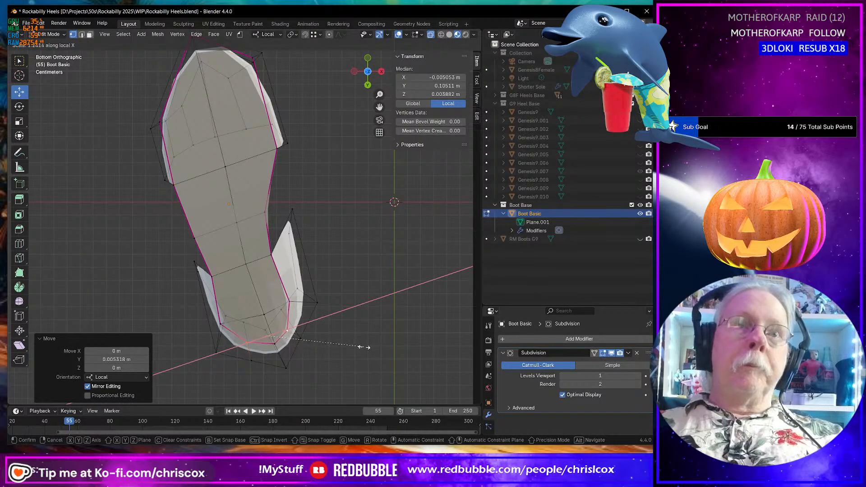
{"action": "left_click", "coordinate": [367, 347]}
{"action": "middle_click_drag", "start_coordinate": [359, 333], "coordinate": [294, 281]}
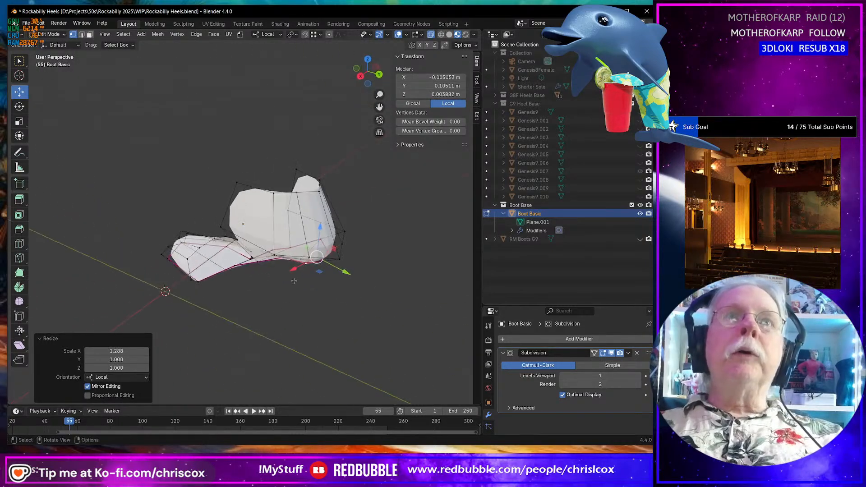
Edge-slide the upright edge on one side of the heel piece slightly toward its front opening.
{"action": "left_click", "coordinate": [272, 192]}
{"action": "middle_click_drag", "start_coordinate": [272, 192], "coordinate": [323, 239]}
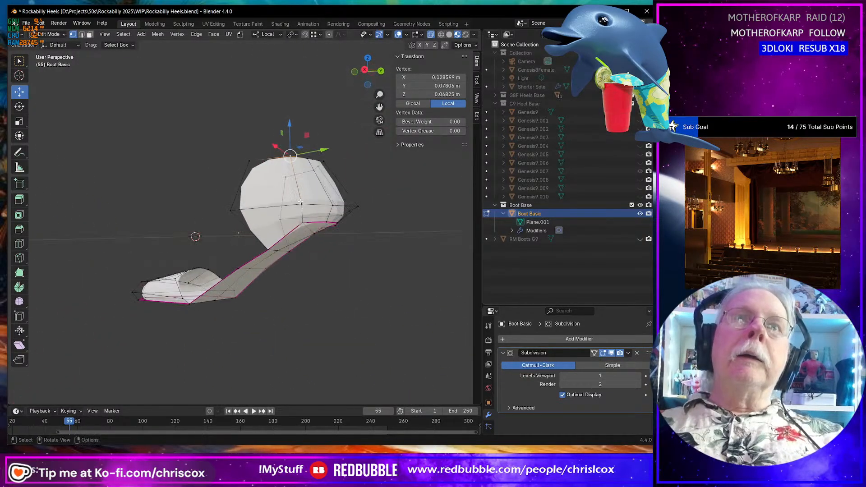
{"action": "left_click", "coordinate": [323, 240], "text": "alt"}
{"action": "key", "text": "g"}
{"action": "key", "text": "g"}
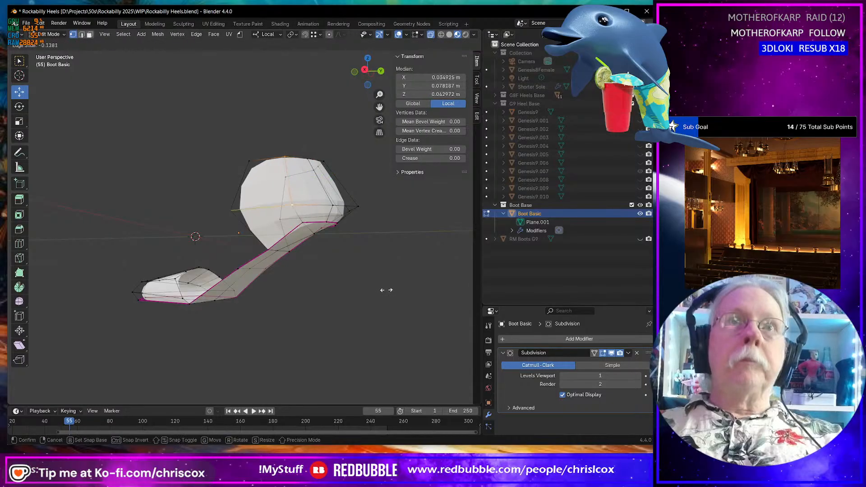
{"action": "left_click", "coordinate": [383, 289]}
Vertex-slide the lower vertex of the upright edge on the heel's opposite side slightly toward the front.
{"action": "middle_click_drag", "start_coordinate": [383, 289], "coordinate": [197, 218]}
{"action": "left_click", "coordinate": [195, 217]}
{"action": "key", "text": "g"}
{"action": "key", "text": "g"}
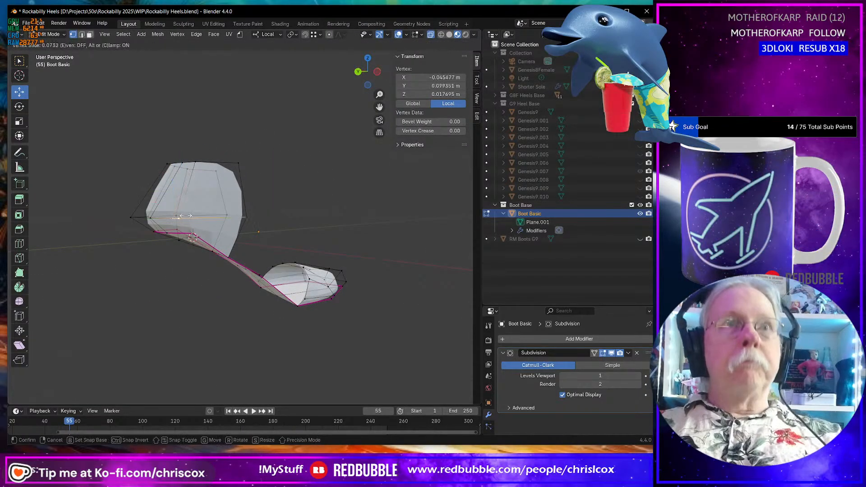
{"action": "left_click", "coordinate": [195, 216]}
Edge-slide that side's whole upright edge toward the heel's front opening, and slide its top vertex further forward along the rim.
{"action": "left_click", "coordinate": [200, 162], "text": "shift"}
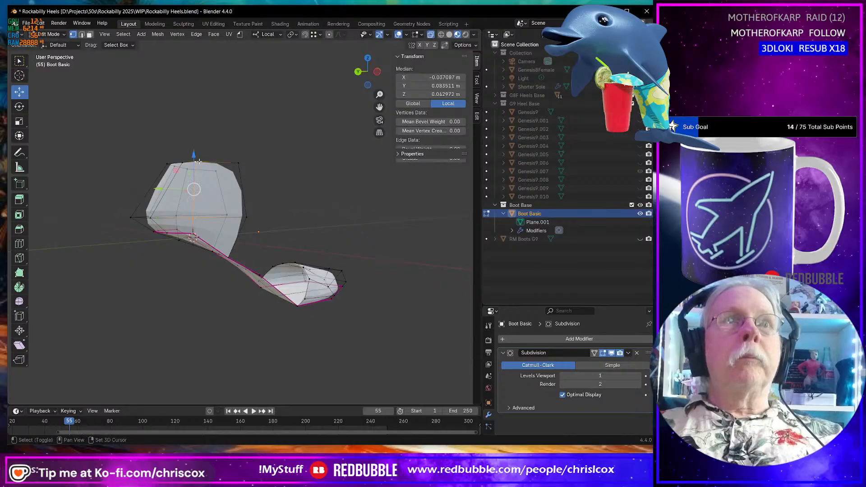
{"action": "key", "text": "g"}
{"action": "key", "text": "g"}
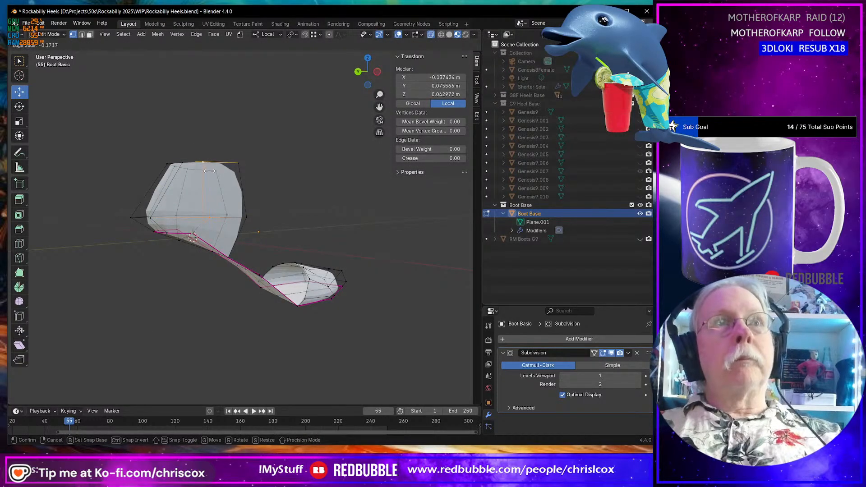
{"action": "left_click", "coordinate": [209, 171]}
{"action": "left_click", "coordinate": [203, 162]}
{"action": "key", "text": "g"}
{"action": "key", "text": "g"}
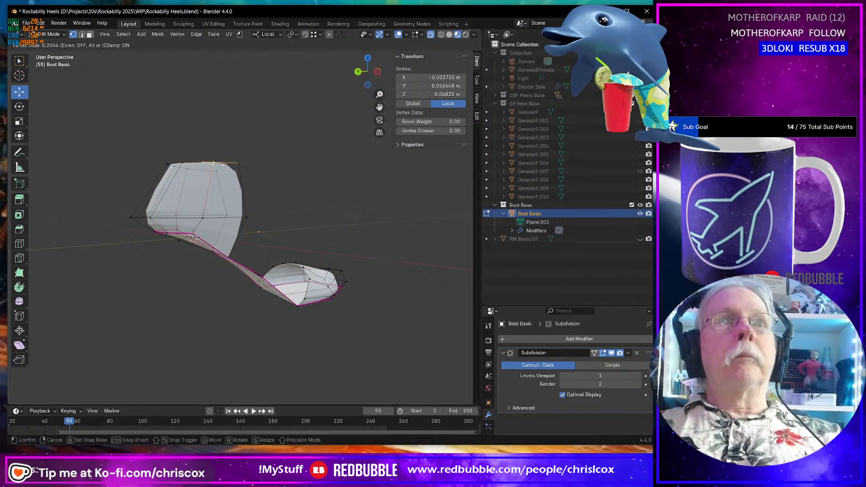
{"action": "left_click", "coordinate": [217, 164]}
Vertex-slide the two mid-height vertices at the heel piece's front opening toward the back by a factor of 0.249.
{"action": "middle_click_drag", "start_coordinate": [220, 169], "coordinate": [228, 223]}
{"action": "left_click", "coordinate": [230, 226]}
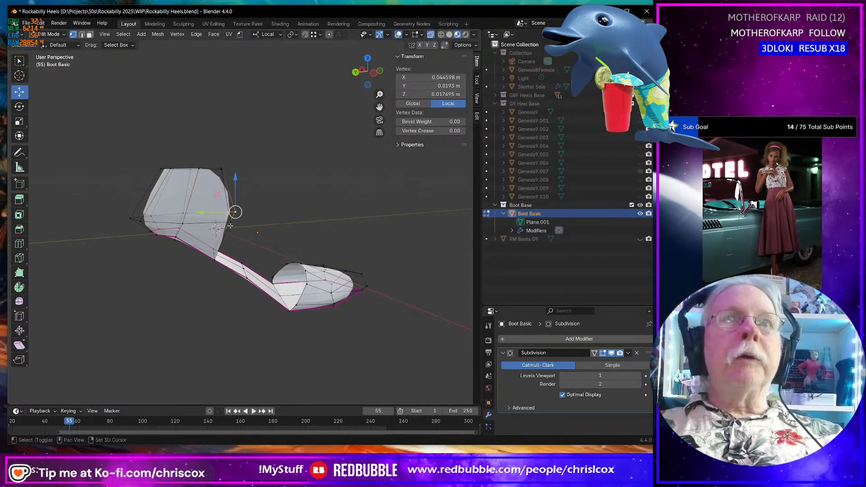
{"action": "left_click", "coordinate": [231, 221], "text": "shift"}
{"action": "key", "text": "g"}
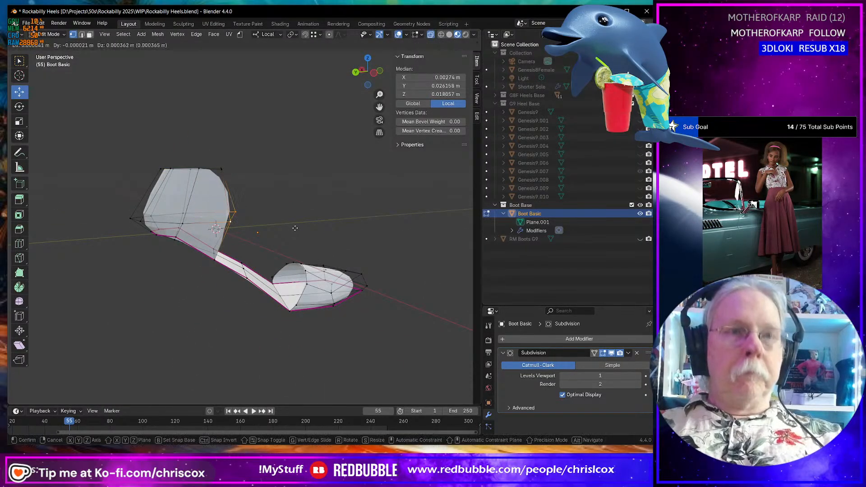
{"action": "key", "text": "g"}
{"action": "left_click", "coordinate": [282, 225]}
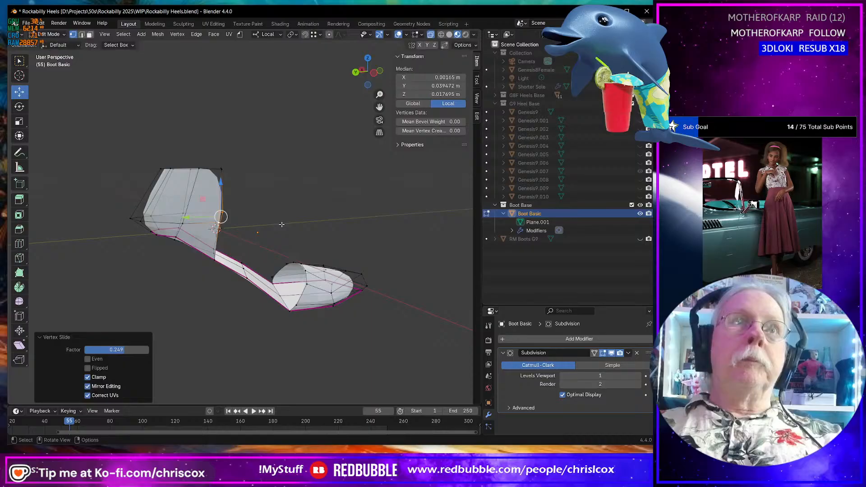
Vertex-slide the two front vertices of the heel's top rim slightly toward the back.
{"action": "middle_click_drag", "start_coordinate": [238, 175], "coordinate": [235, 186]}
{"action": "left_click", "coordinate": [224, 168]}
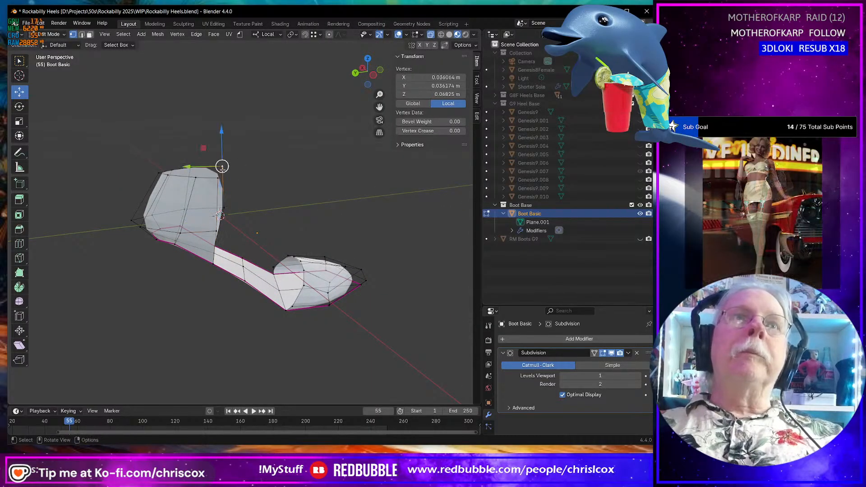
{"action": "left_click", "coordinate": [217, 177], "text": "shift"}
{"action": "key", "text": "g"}
{"action": "key", "text": "g"}
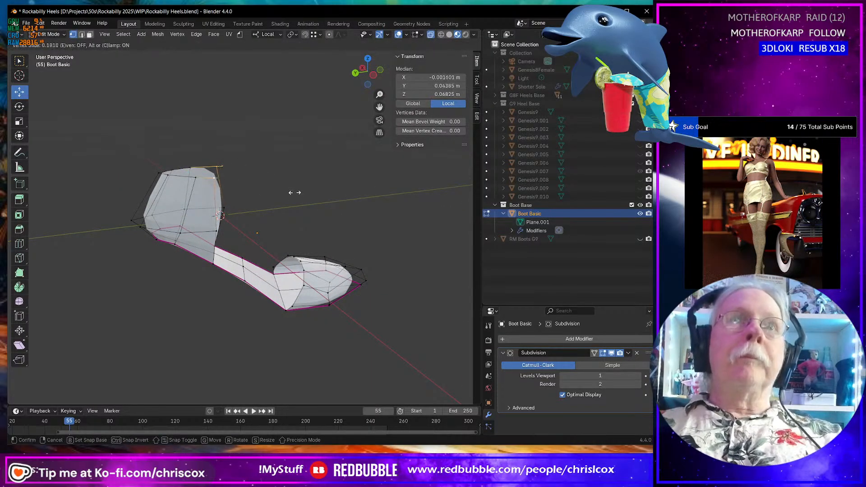
{"action": "left_click", "coordinate": [283, 193]}
Vertex-slide the next pair of top rim vertices, one on each side of the heel, slightly toward the back.
{"action": "left_click", "coordinate": [187, 167], "text": "shift"}
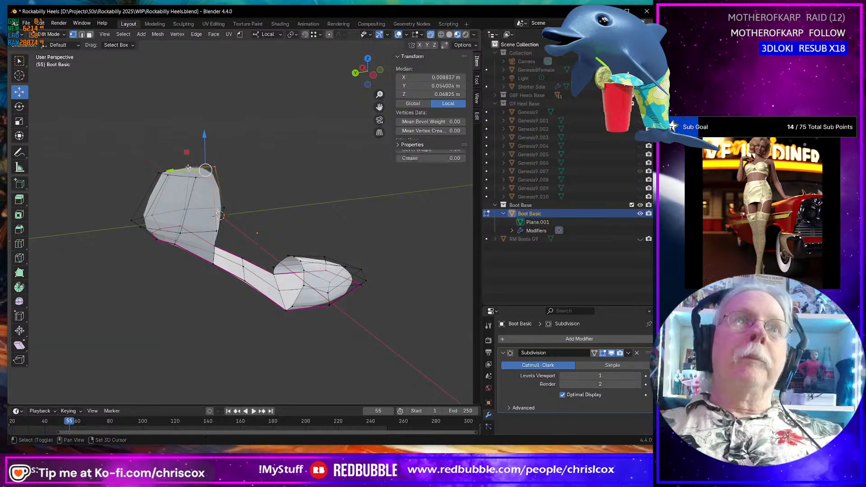
{"action": "key", "text": "g"}
{"action": "key", "text": "g"}
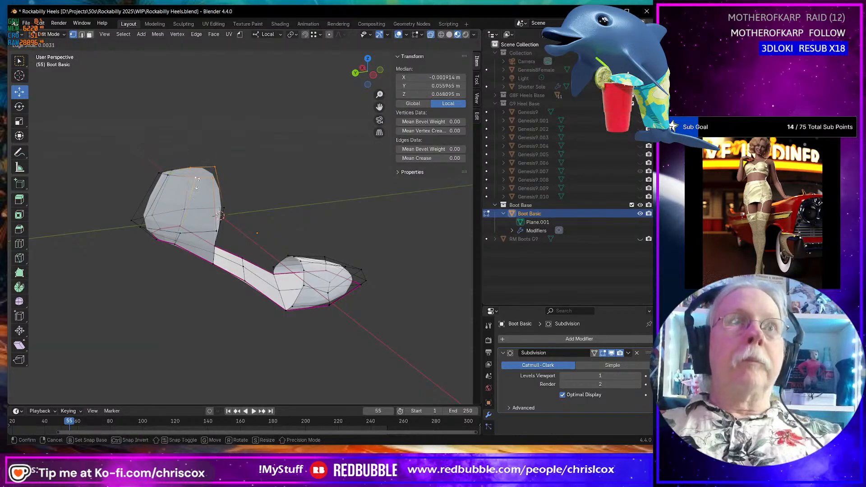
{"action": "left_click", "coordinate": [196, 183]}
{"action": "left_click", "coordinate": [198, 180]}
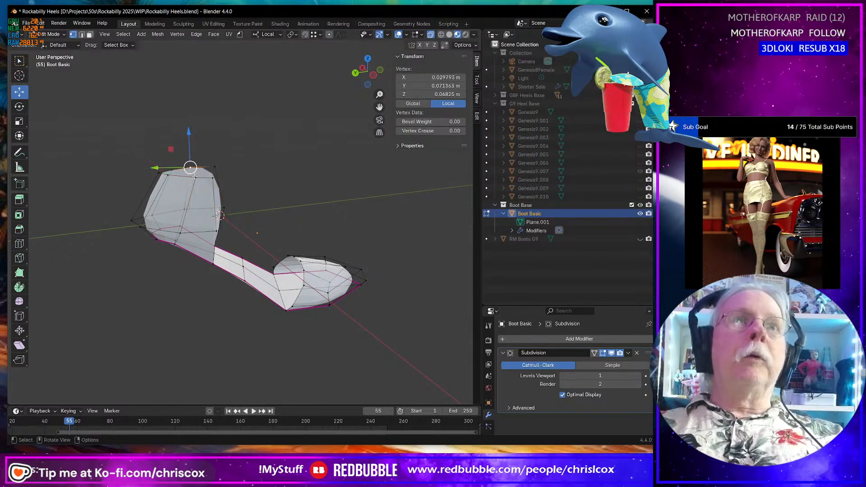
{"action": "key", "text": "g"}
{"action": "key", "text": "g"}
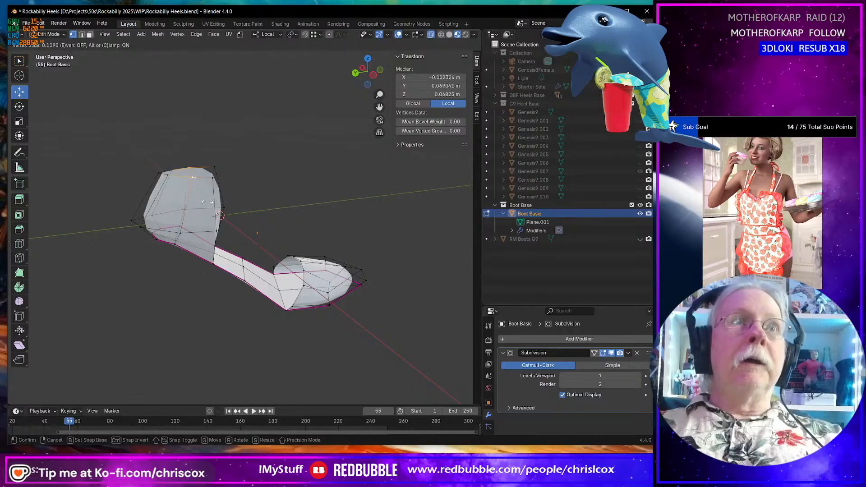
{"action": "left_click", "coordinate": [200, 202]}
Flatten the row of sole vertices crossing beneath the heel by scaling it to 0 along local Z.
{"action": "middle_click_drag", "start_coordinate": [200, 201], "coordinate": [363, 240]}
{"action": "key", "text": "Tab"}
{"action": "key", "text": "Tab"}
{"action": "left_click", "coordinate": [288, 211]}
{"action": "middle_click_drag", "start_coordinate": [287, 212], "coordinate": [288, 230]}
{"action": "left_click", "coordinate": [283, 199], "text": "ctrl"}
{"action": "key", "text": "s"}
{"action": "key", "text": "z"}
{"action": "key", "text": "0"}
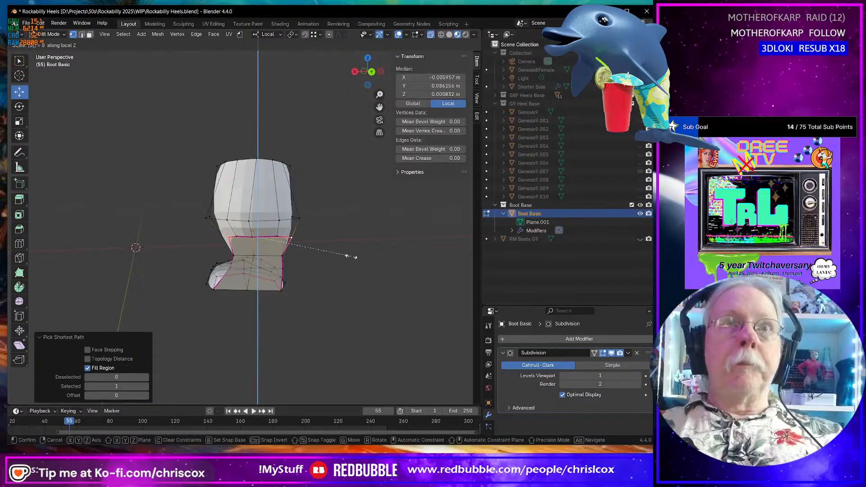
{"action": "key", "text": "Return"}
Move the heel piece's entire mid-height edge loop up 0.009 m and backward 0.002493 m, with a -0.000697 m X offset.
{"action": "middle_click_drag", "start_coordinate": [238, 251], "coordinate": [258, 300]}
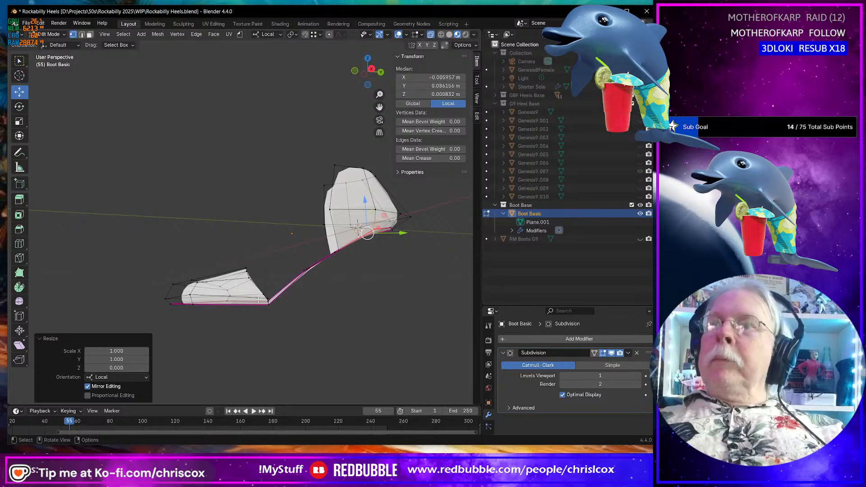
{"action": "middle_click_drag", "start_coordinate": [320, 280], "coordinate": [226, 336]}
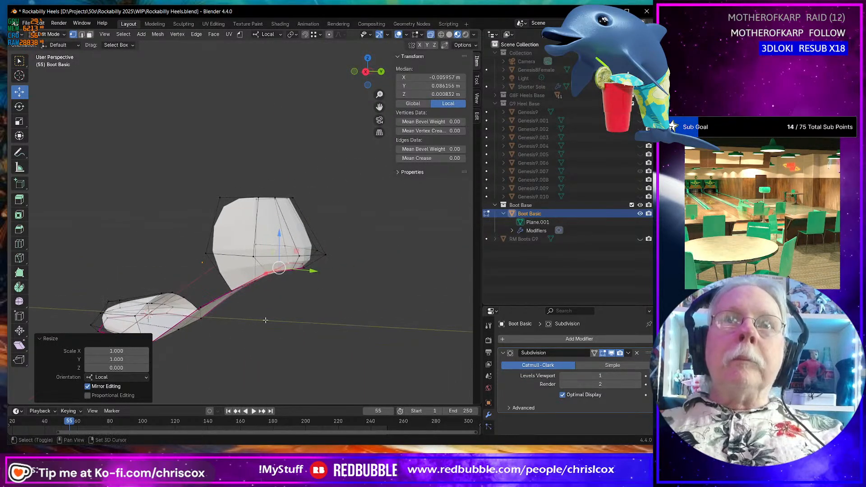
{"action": "left_click", "coordinate": [325, 256]}
{"action": "left_click", "coordinate": [302, 256], "text": "shift"}
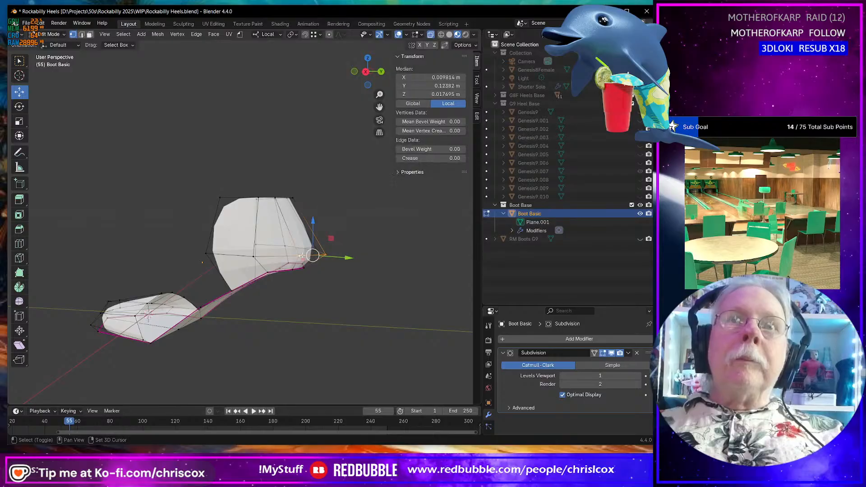
{"action": "left_click", "coordinate": [279, 259], "text": "alt"}
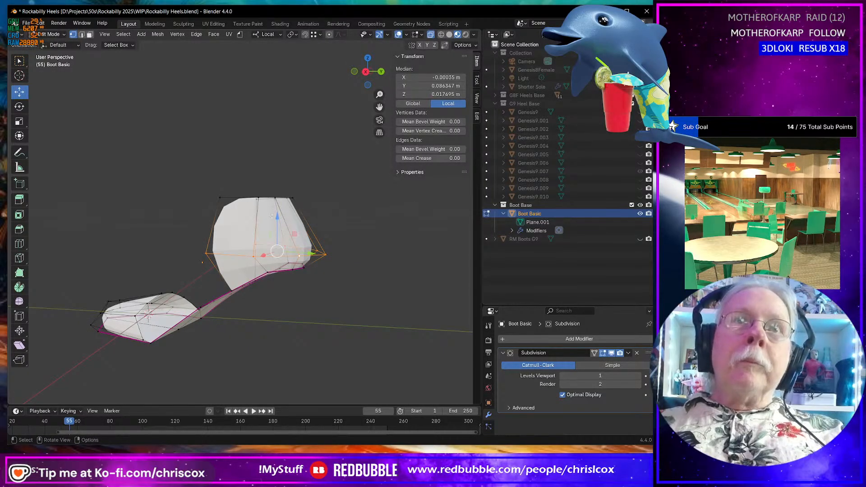
{"action": "left_click_drag", "start_coordinate": [271, 216], "coordinate": [260, 246]}
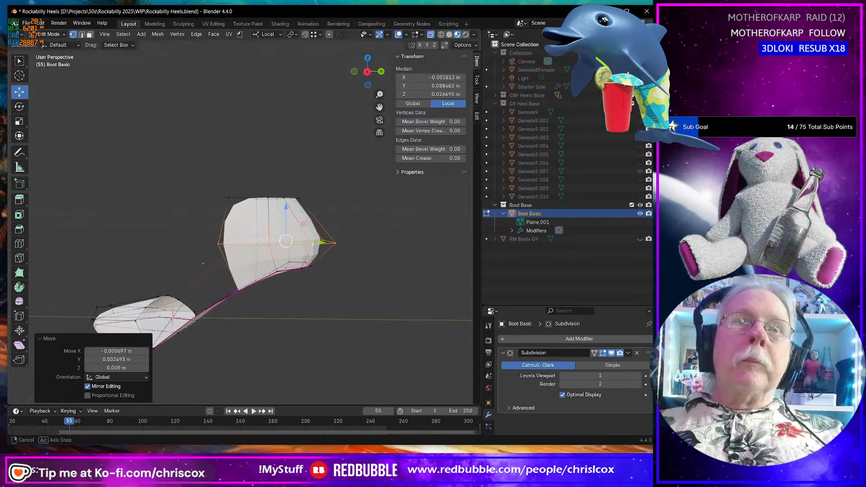
Try to edge-slide the lower front edges of the heel cup along the shank.
{"action": "middle_click_drag", "start_coordinate": [260, 247], "coordinate": [288, 249]}
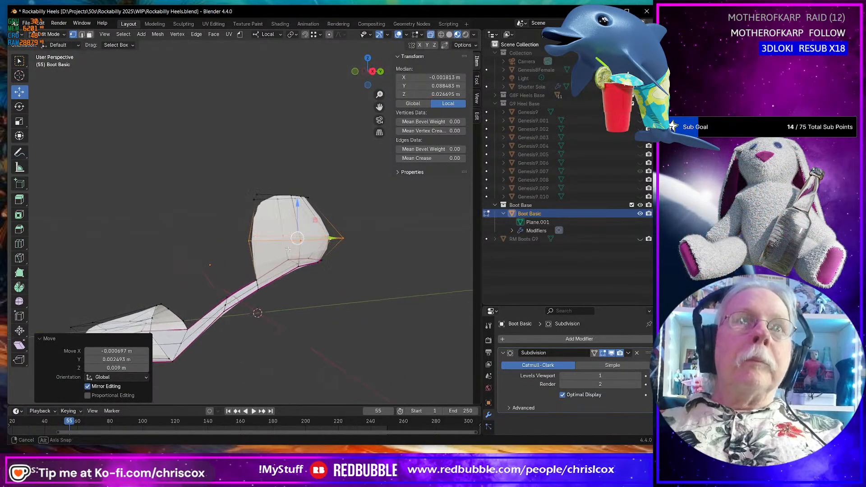
{"action": "left_click", "coordinate": [258, 289]}
{"action": "left_click", "coordinate": [252, 283], "text": "shift"}
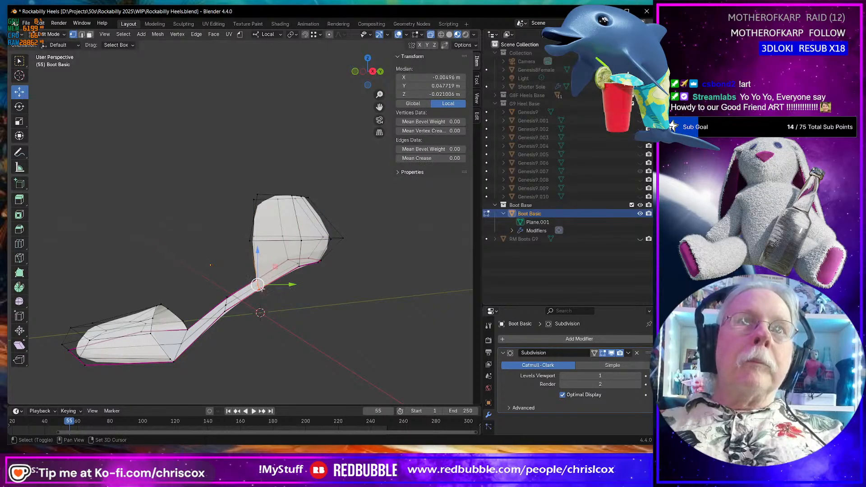
{"action": "key", "text": "g"}
{"action": "key", "text": "g"}
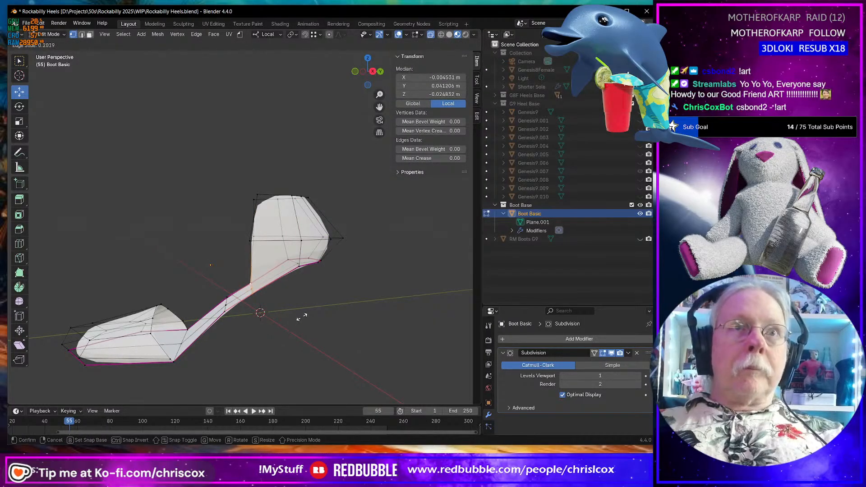
{"action": "left_click", "coordinate": [302, 317]}
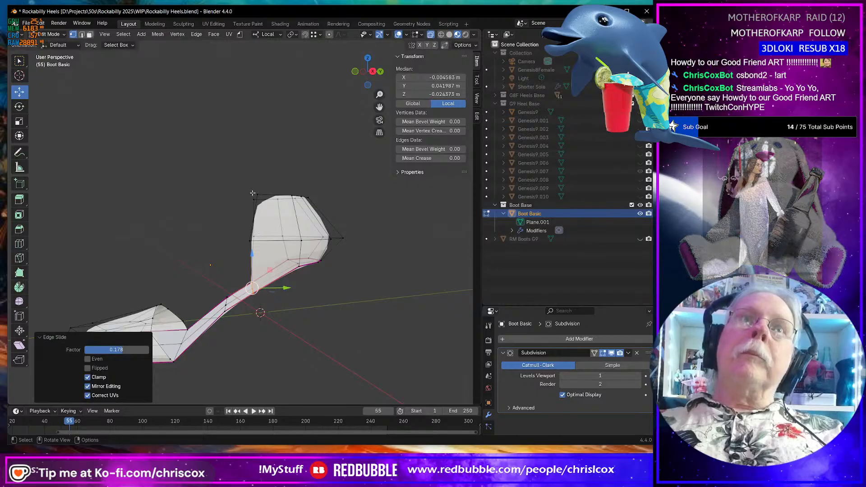
Check the reference photo of the red T-strap heels and undo the last edge slide.
{"action": "middle_click_drag", "start_coordinate": [303, 316], "coordinate": [177, 287]}
{"action": "key", "text": "alt+Tab"}
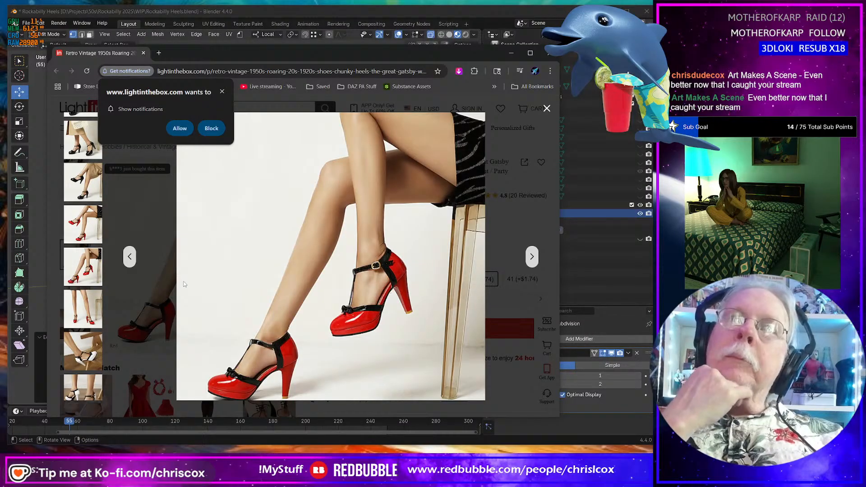
{"action": "key", "text": "alt+Tab"}
{"action": "middle_click_drag", "start_coordinate": [190, 276], "coordinate": [246, 290]}
{"action": "middle_click_drag", "start_coordinate": [298, 276], "coordinate": [300, 274]}
{"action": "key", "text": "ctrl+z"}
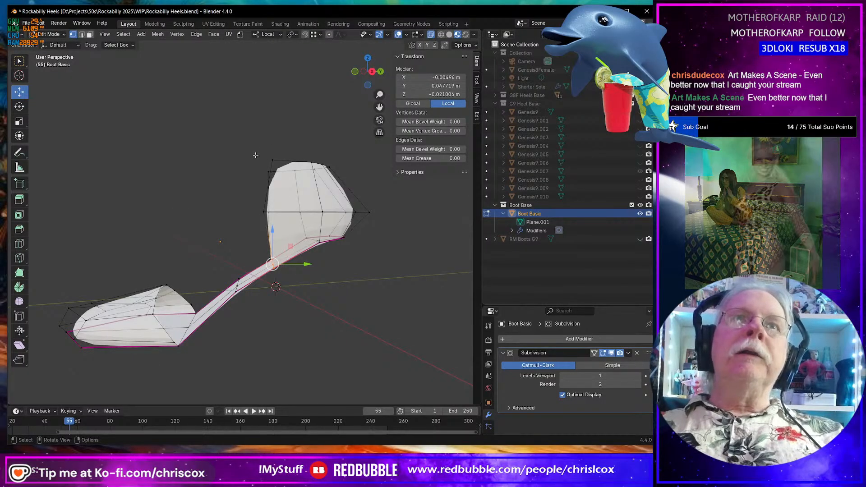
Select the vertices along the heel cup's front edge and compare its shape with the reference shoe photo.
{"action": "middle_click_drag", "start_coordinate": [302, 253], "coordinate": [280, 270]}
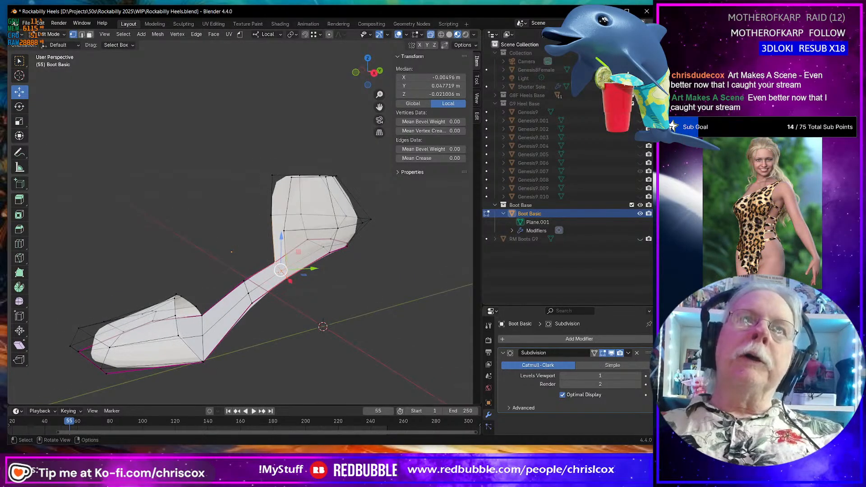
{"action": "left_click", "coordinate": [287, 278]}
{"action": "left_click", "coordinate": [284, 230], "text": "shift"}
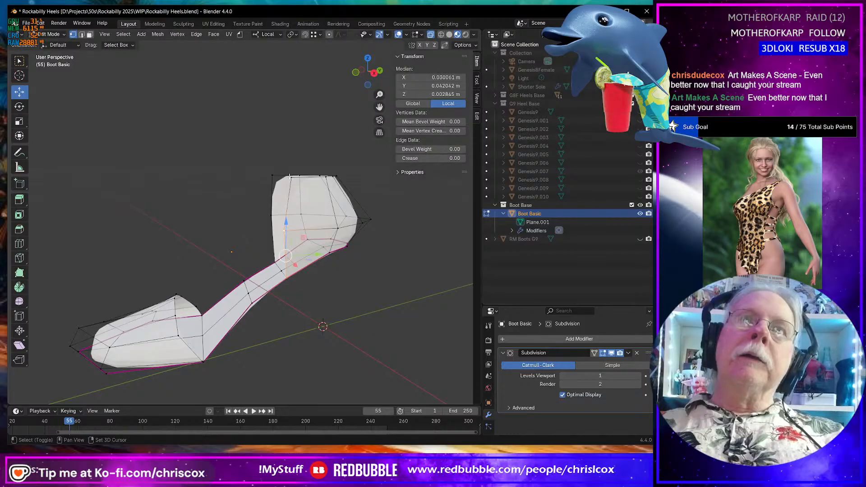
{"action": "left_click", "coordinate": [291, 177], "text": "shift"}
{"action": "key", "text": "alt+Tab"}
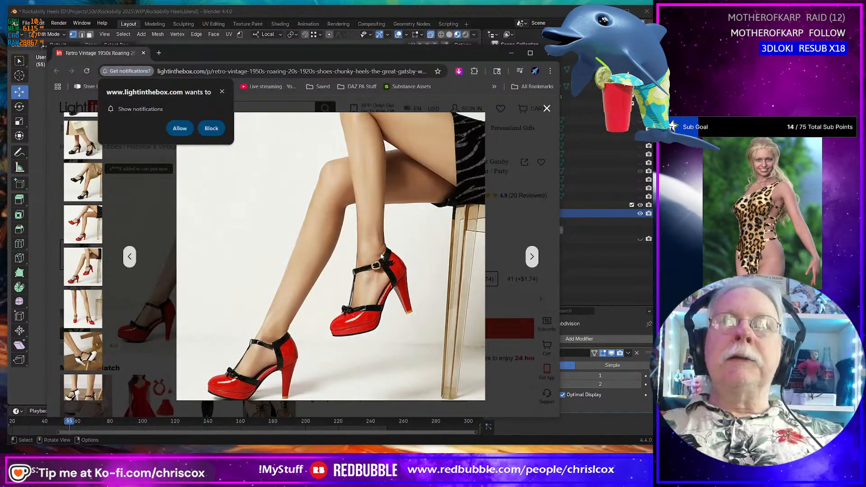
{"action": "key", "text": "alt+Tab"}
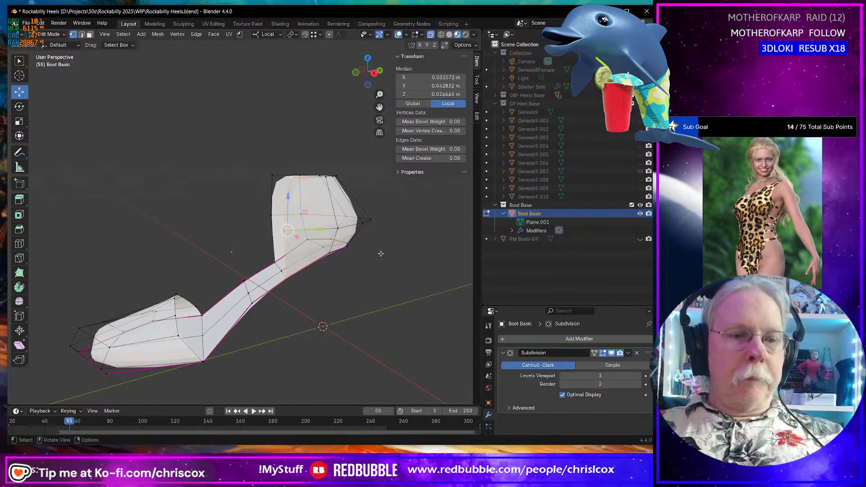
In the left side view, vertex-slide the heel cup's middle front vertex toward the back to straighten the front edge.
{"action": "middle_click_drag", "start_coordinate": [380, 253], "coordinate": [372, 243]}
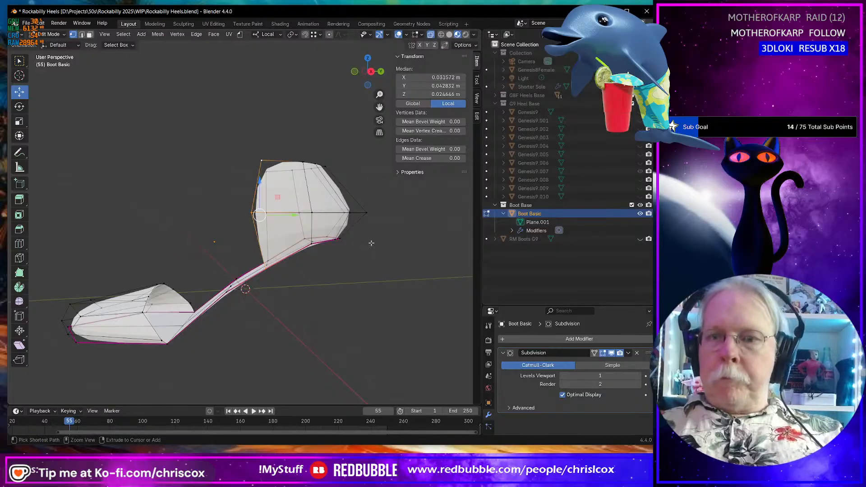
{"action": "key", "text": "ctrl+KP_3"}
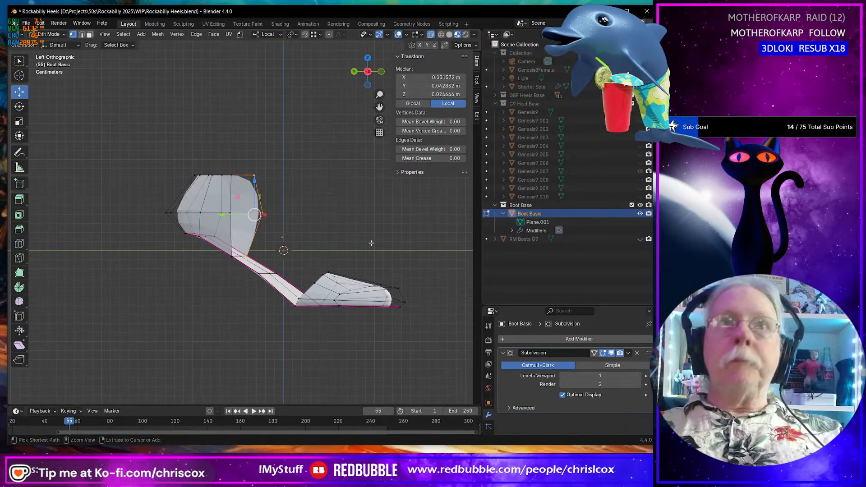
{"action": "left_click", "coordinate": [284, 228]}
{"action": "left_click", "coordinate": [260, 212]}
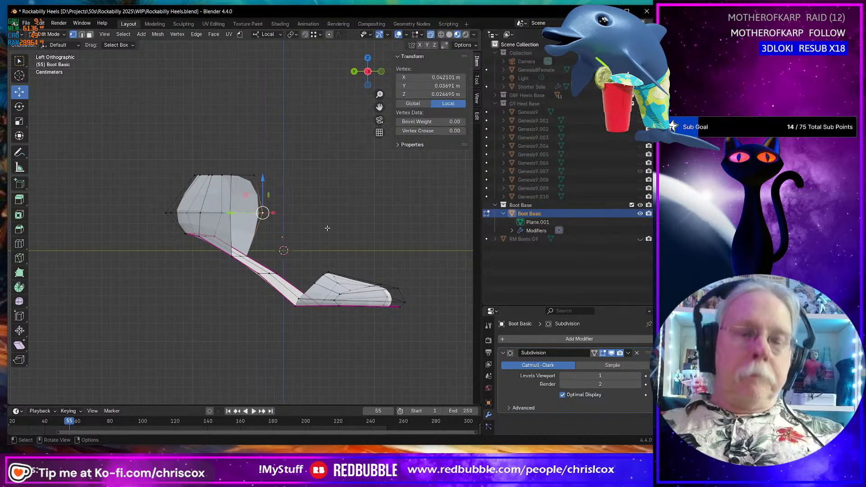
{"action": "key", "text": "shift+v"}
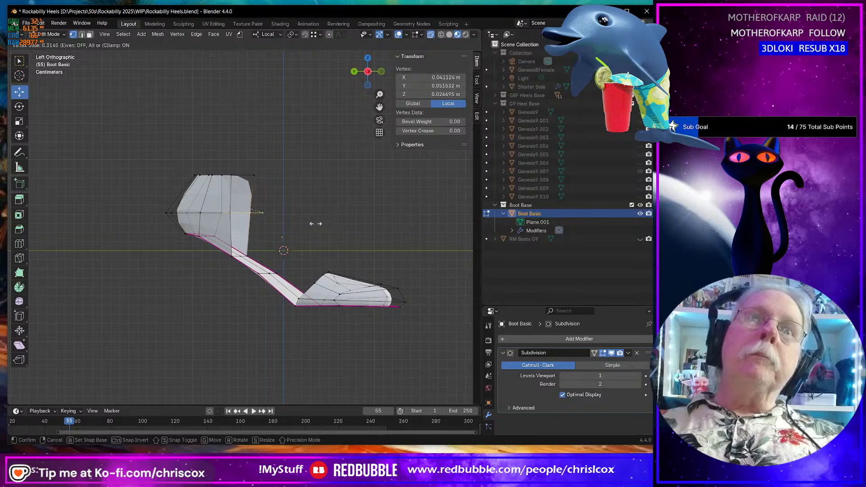
{"action": "left_click", "coordinate": [313, 223]}
Vertex-slide the heel cup's upper front corner vertex toward the back by a factor of 0.200.
{"action": "left_click", "coordinate": [260, 176]}
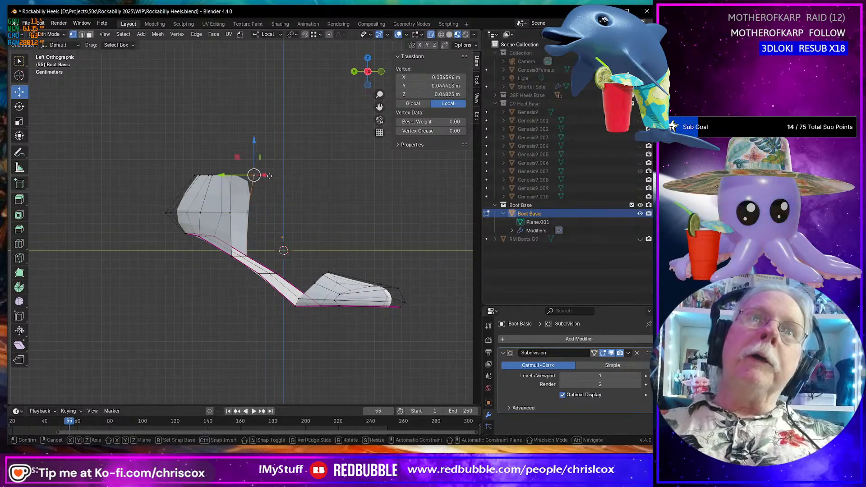
{"action": "key", "text": "shift+v"}
{"action": "left_click", "coordinate": [266, 176]}
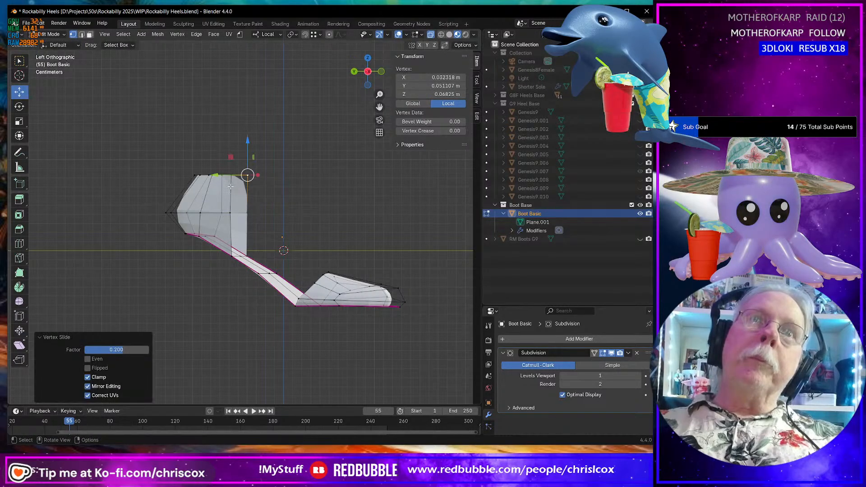
Select both upper front corner vertices of the heel cup and set their vertex crease to 1.00, checking the reference photo.
{"action": "middle_click_drag", "start_coordinate": [266, 175], "coordinate": [98, 210]}
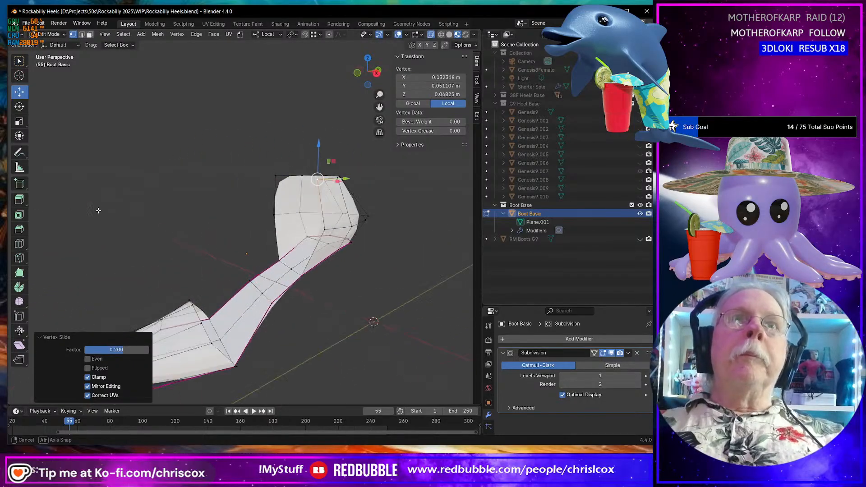
{"action": "left_click", "coordinate": [271, 173], "text": "shift"}
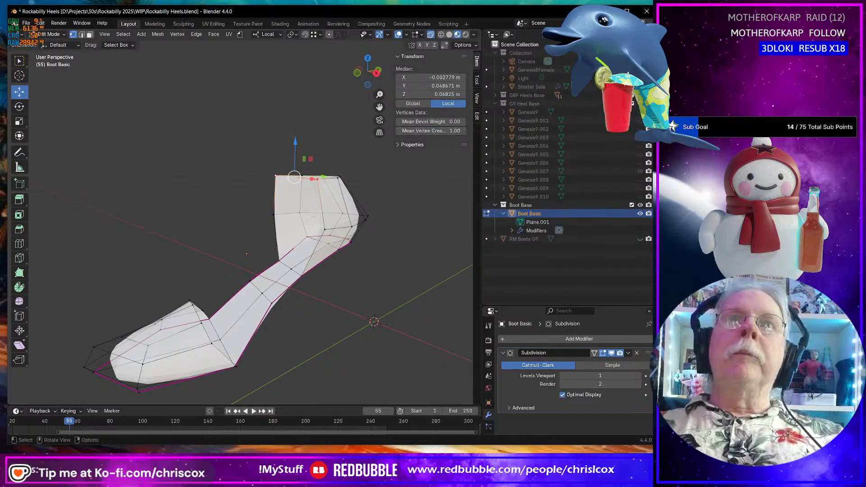
{"action": "middle_click_drag", "start_coordinate": [314, 216], "coordinate": [284, 215]}
{"action": "key", "text": "alt+Tab"}
{"action": "key", "text": "alt+Tab"}
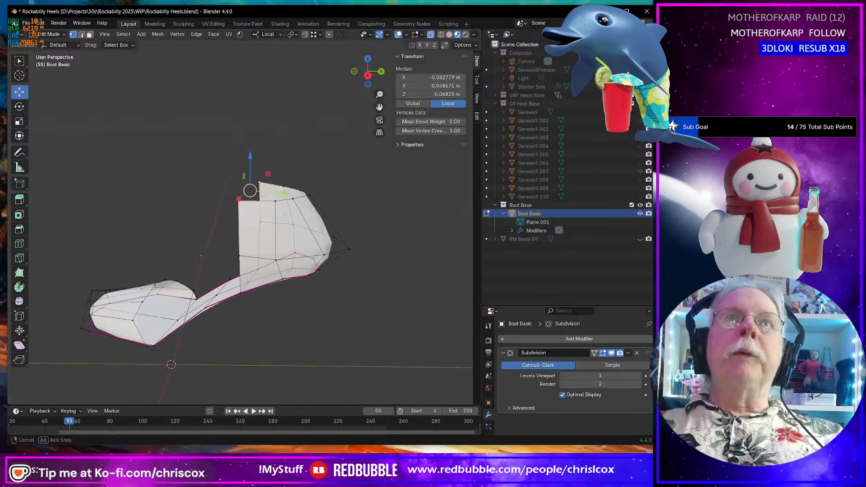
Raise the heel cup's top rear centre vertex by sliding it beyond its edge with clamping off, factor -0.221.
{"action": "left_click", "coordinate": [332, 203]}
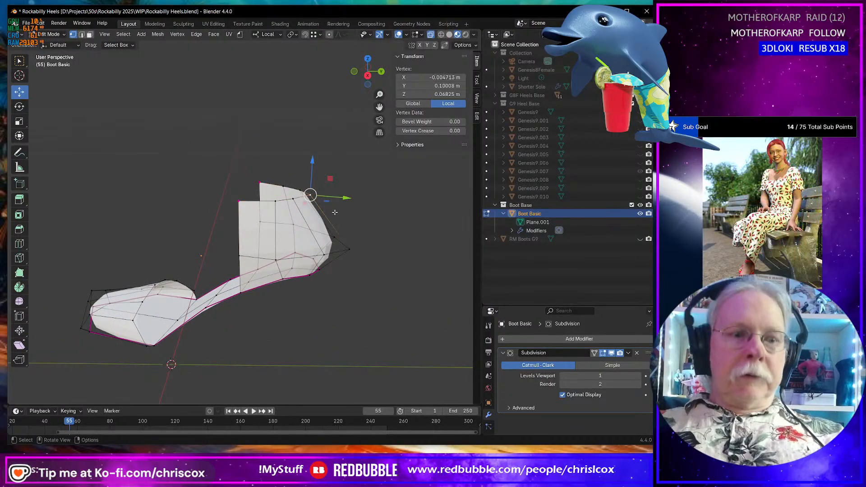
{"action": "key", "text": "shift+v"}
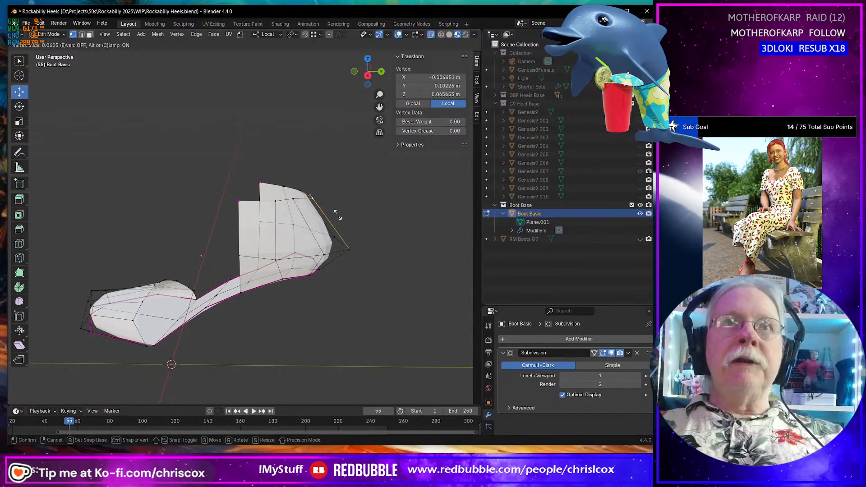
{"action": "key", "text": "c"}
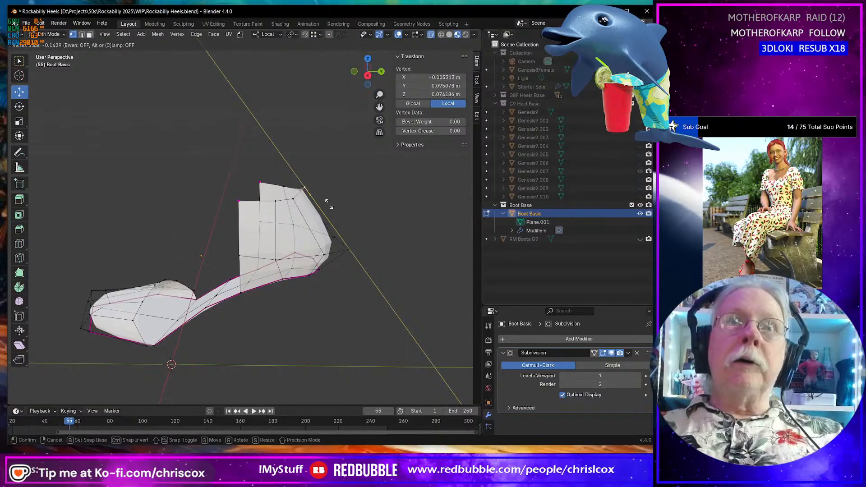
{"action": "left_click", "coordinate": [323, 198]}
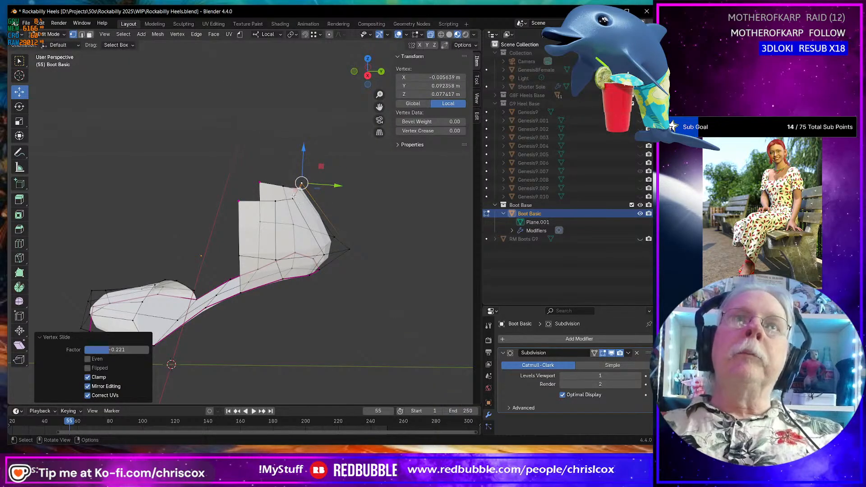
Raise the two top rim vertices flanking the rear centre by sliding them with clamping off, factor -0.284.
{"action": "middle_click_drag", "start_coordinate": [299, 188], "coordinate": [193, 192]}
{"action": "left_click", "coordinate": [206, 189]}
{"action": "left_click", "coordinate": [200, 180], "text": "shift"}
{"action": "middle_click_drag", "start_coordinate": [266, 195], "coordinate": [352, 207]}
{"action": "key", "text": "g"}
{"action": "key", "text": "g"}
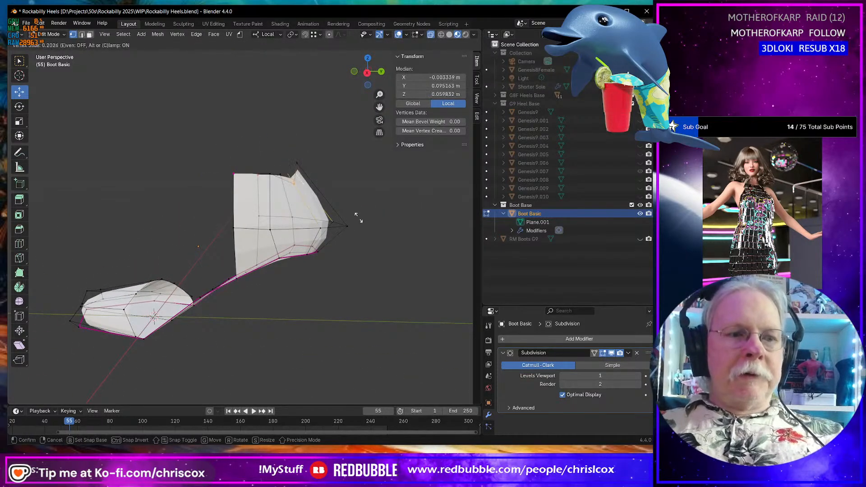
{"action": "key", "text": "c"}
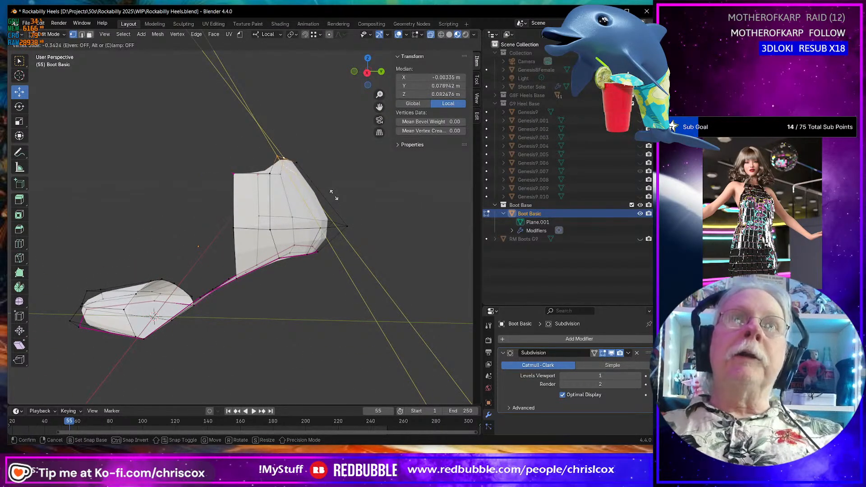
{"action": "left_click", "coordinate": [325, 189]}
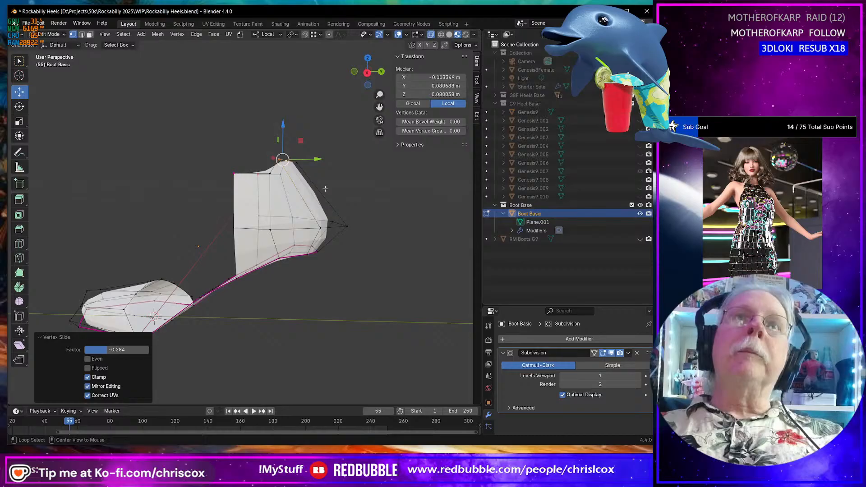
Slide the top rear centre vertex slightly higher along its edge line, factor -0.076.
{"action": "left_click", "coordinate": [299, 164]}
{"action": "key", "text": "g"}
{"action": "key", "text": "g"}
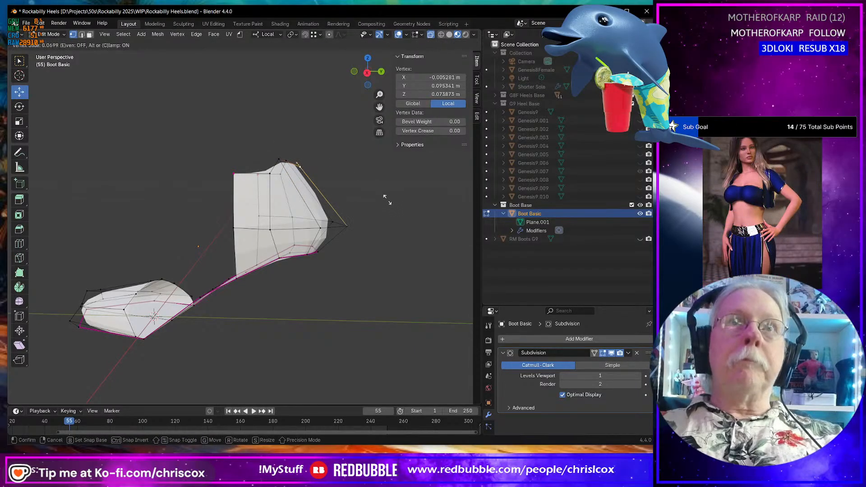
{"action": "left_click", "coordinate": [370, 192]}
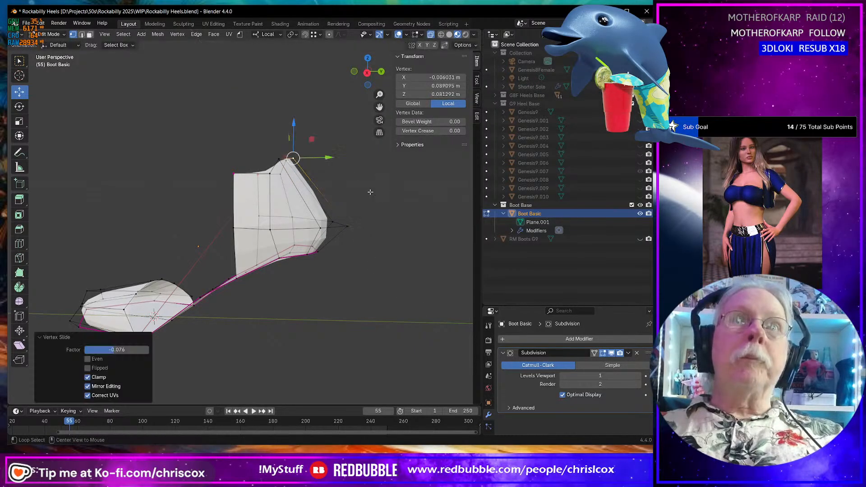
Slide the middle pair of side rim vertices forward by 0.283, and raise them with an unclamped slide of -0.130.
{"action": "left_click", "coordinate": [270, 174]}
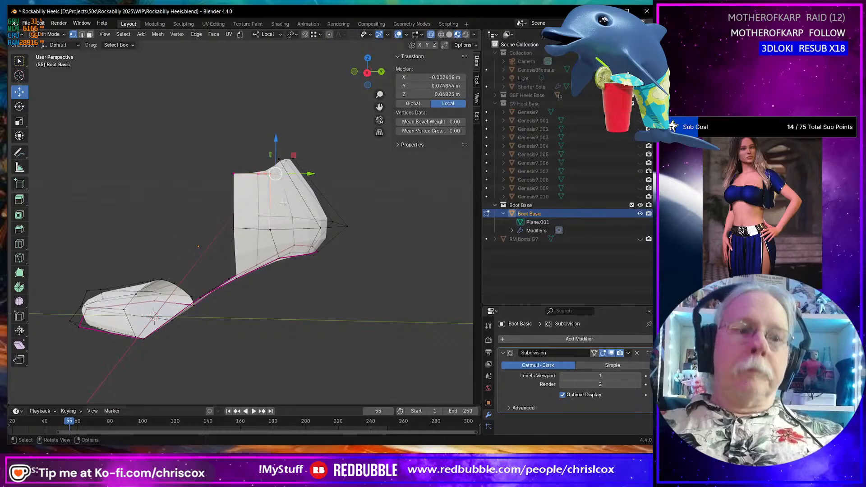
{"action": "key", "text": "g"}
{"action": "key", "text": "g"}
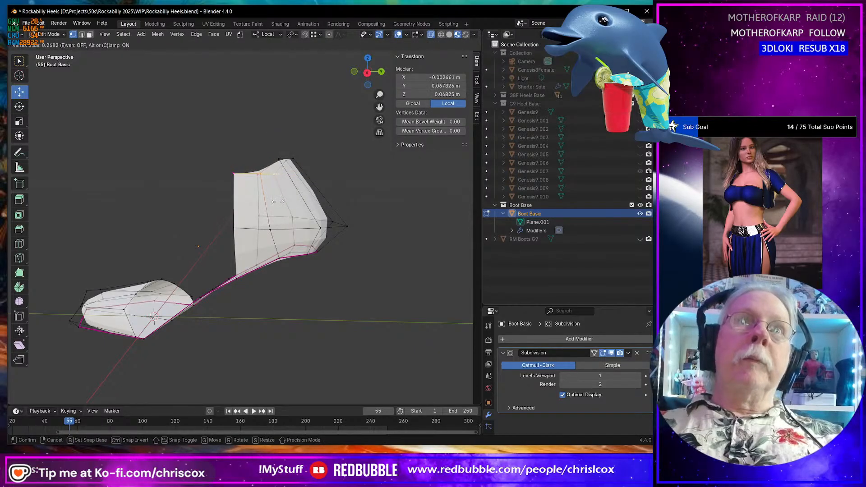
{"action": "left_click", "coordinate": [277, 202]}
{"action": "key", "text": "g"}
{"action": "key", "text": "g"}
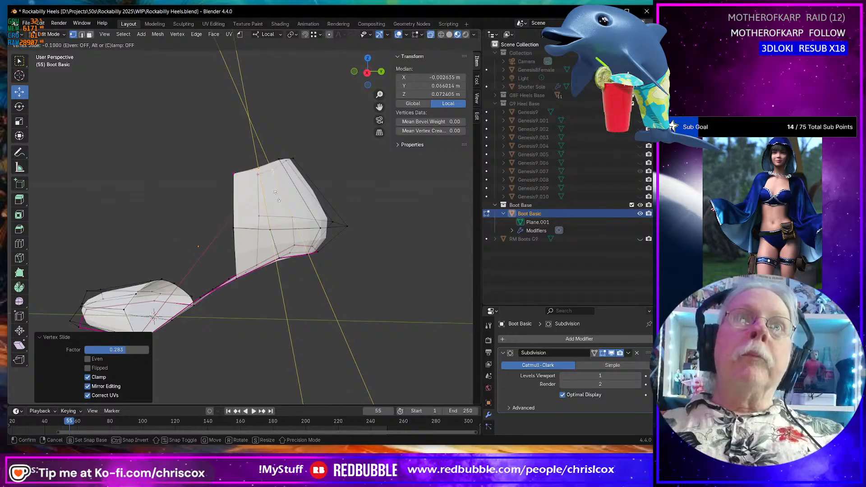
{"action": "left_click", "coordinate": [276, 195]}
Show the G9 Heel Base collection to compare the heel cup with the foot, and select an upper front corner vertex.
{"action": "middle_click_drag", "start_coordinate": [277, 194], "coordinate": [339, 185]}
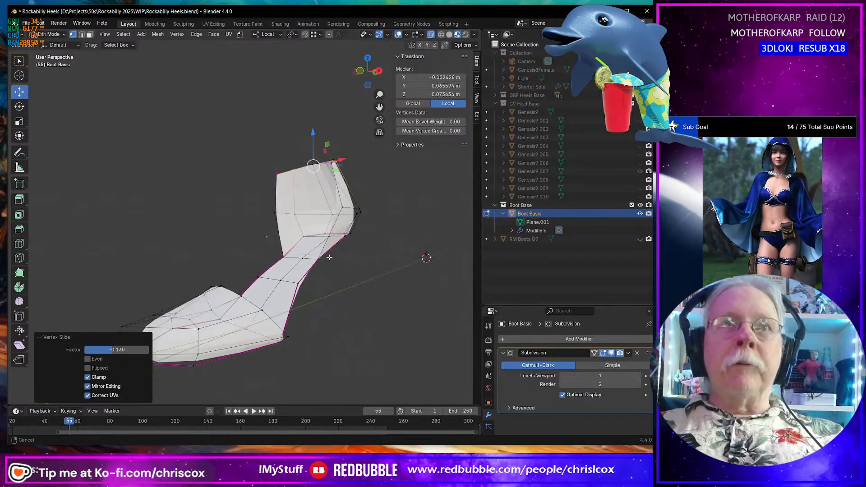
{"action": "middle_click_drag", "start_coordinate": [329, 257], "coordinate": [307, 231]}
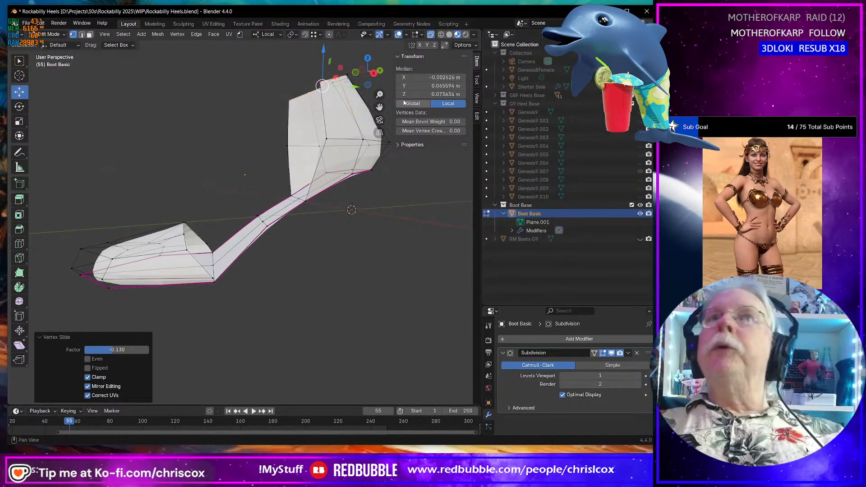
{"action": "middle_click_drag", "start_coordinate": [384, 131], "coordinate": [352, 146]}
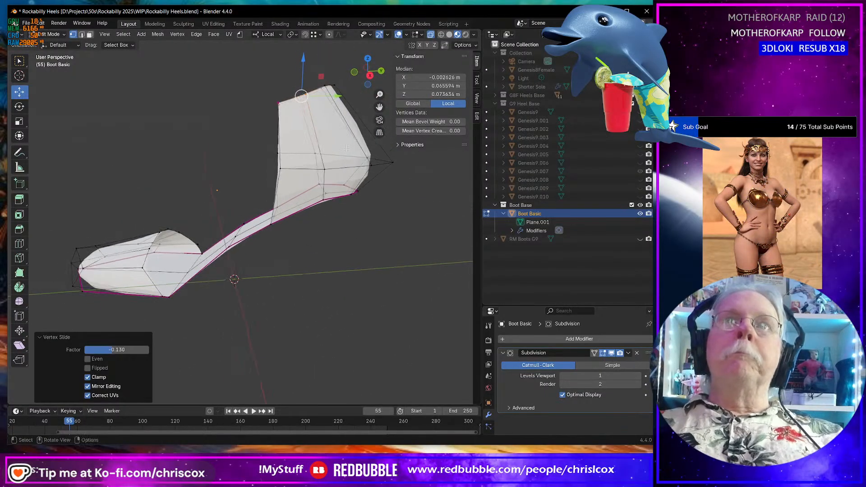
{"action": "left_click", "coordinate": [641, 104]}
{"action": "middle_click_drag", "start_coordinate": [353, 214], "coordinate": [332, 145]}
{"action": "left_click", "coordinate": [338, 117]}
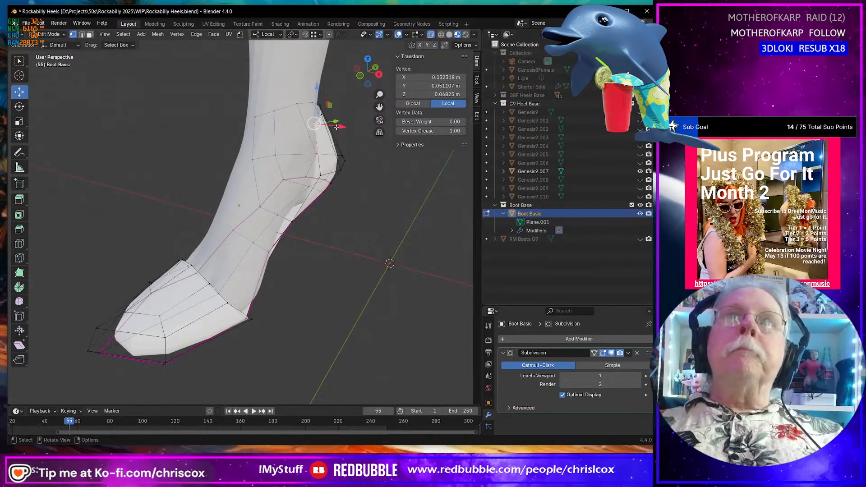
Nudge the upper corner vertices on both sides of the heel cup along local X to follow the foot.
{"action": "left_click_drag", "start_coordinate": [337, 127], "coordinate": [337, 129]}
{"action": "middle_click_drag", "start_coordinate": [338, 129], "coordinate": [294, 119]}
{"action": "left_click", "coordinate": [260, 117]}
{"action": "left_click_drag", "start_coordinate": [293, 115], "coordinate": [298, 116]}
{"action": "middle_click_drag", "start_coordinate": [298, 116], "coordinate": [316, 132]}
Move the middle side vertex of the heel cup on the negative X side inward by 0.006448 m along X.
{"action": "left_click", "coordinate": [258, 154]}
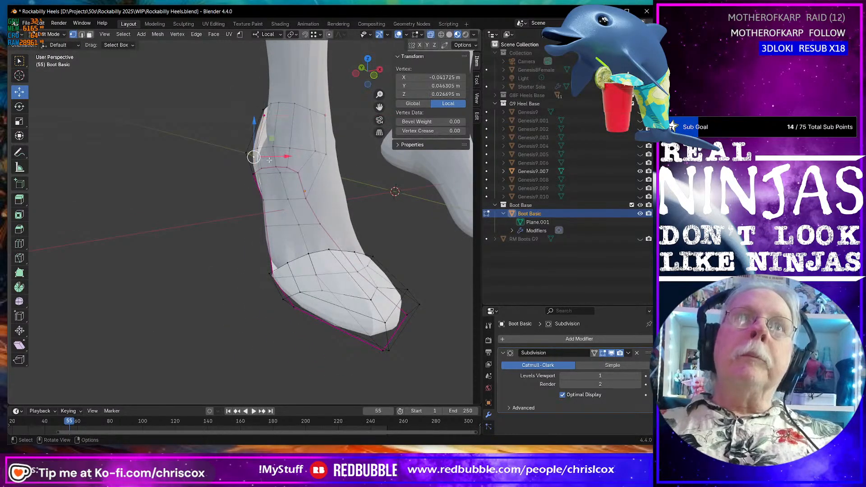
{"action": "middle_click_drag", "start_coordinate": [258, 155], "coordinate": [263, 155]}
{"action": "left_click_drag", "start_coordinate": [289, 157], "coordinate": [297, 157]}
{"action": "middle_click_drag", "start_coordinate": [297, 157], "coordinate": [255, 199]}
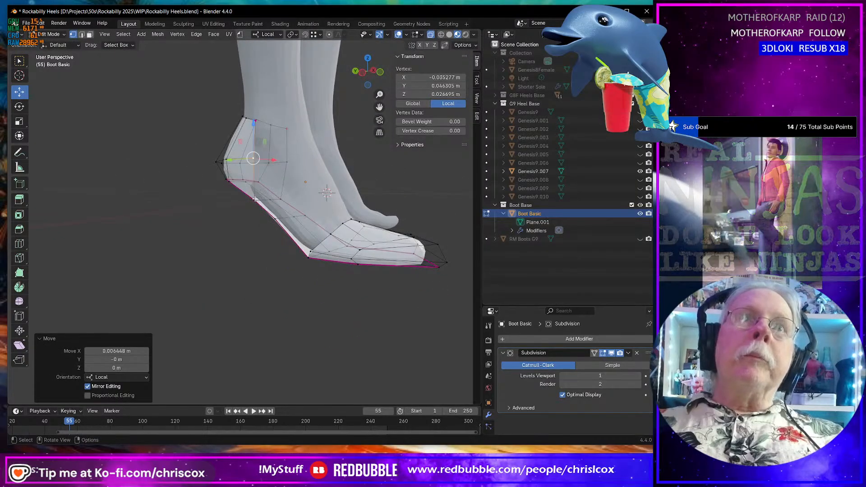
Slide that side vertex down its edge by factor 0.259 and move it outward by -0.007605 m along X.
{"action": "left_click", "coordinate": [254, 199]}
{"action": "left_click", "coordinate": [252, 159]}
{"action": "middle_click_drag", "start_coordinate": [252, 158], "coordinate": [270, 167]}
{"action": "key", "text": "shift+v"}
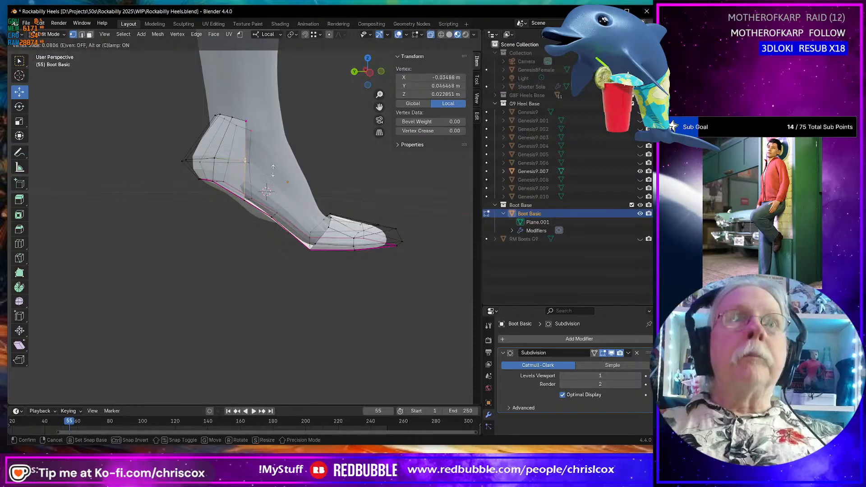
{"action": "left_click", "coordinate": [272, 177]}
{"action": "middle_click_drag", "start_coordinate": [272, 177], "coordinate": [226, 180]}
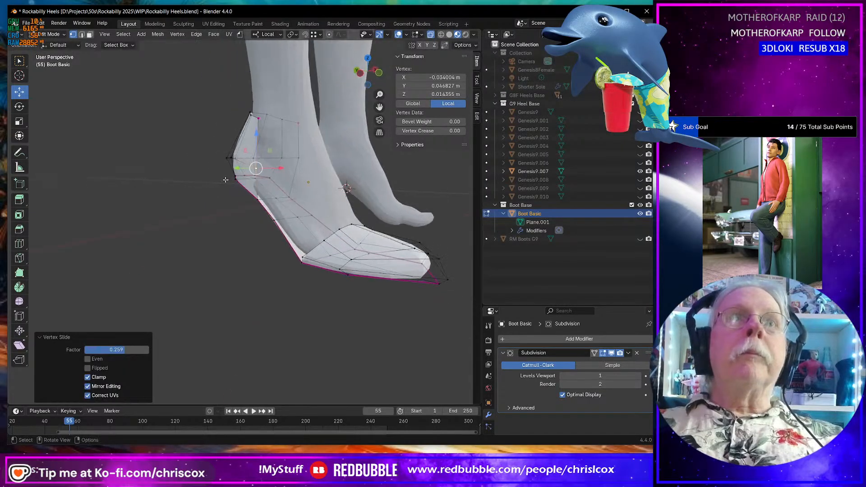
{"action": "left_click_drag", "start_coordinate": [281, 168], "coordinate": [275, 168]}
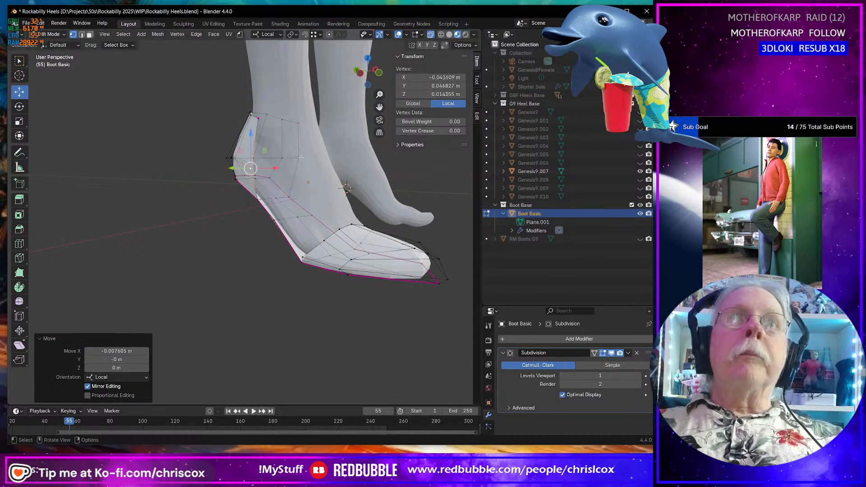
Slide the matching vertex on the opposite side of the heel cup down its edge, factor 0.245.
{"action": "key", "text": "shift+v"}
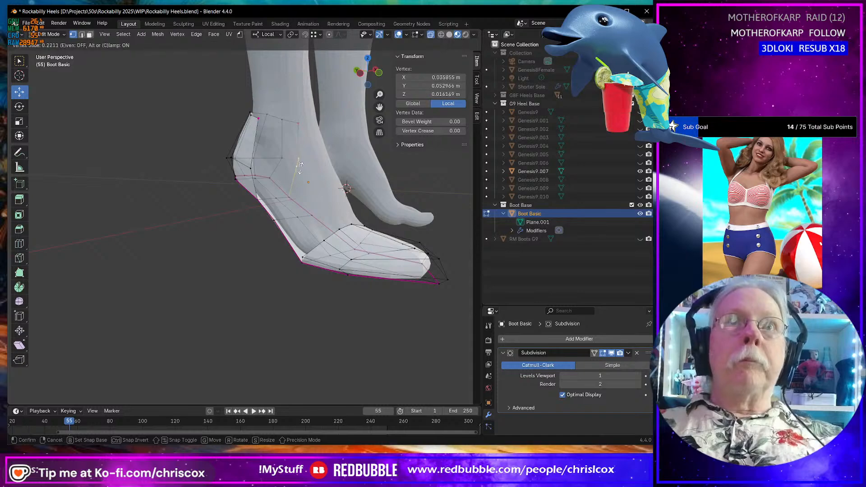
{"action": "left_click", "coordinate": [300, 166]}
{"action": "middle_click_drag", "start_coordinate": [300, 166], "coordinate": [282, 177]}
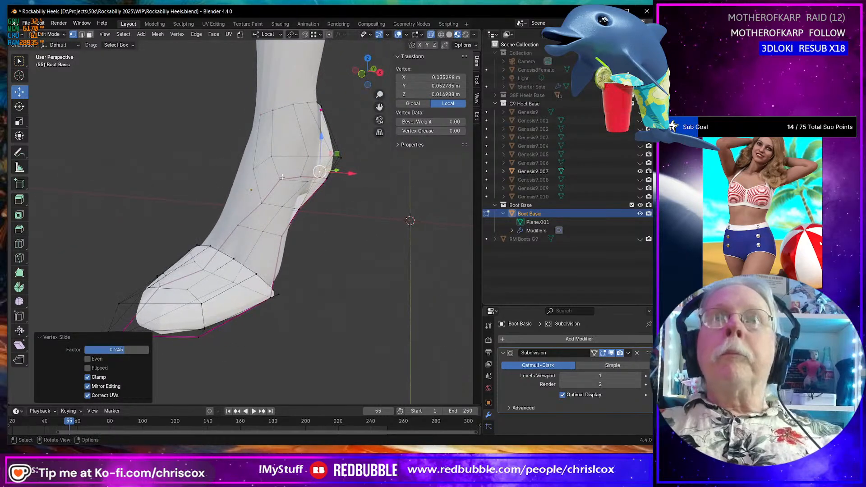
Select the two vertices at the toe section's lower rear corner and move them -0.005015 m along X.
{"action": "middle_click_drag", "start_coordinate": [348, 171], "coordinate": [298, 272]}
{"action": "left_click", "coordinate": [277, 228]}
{"action": "left_click", "coordinate": [272, 239], "text": "shift"}
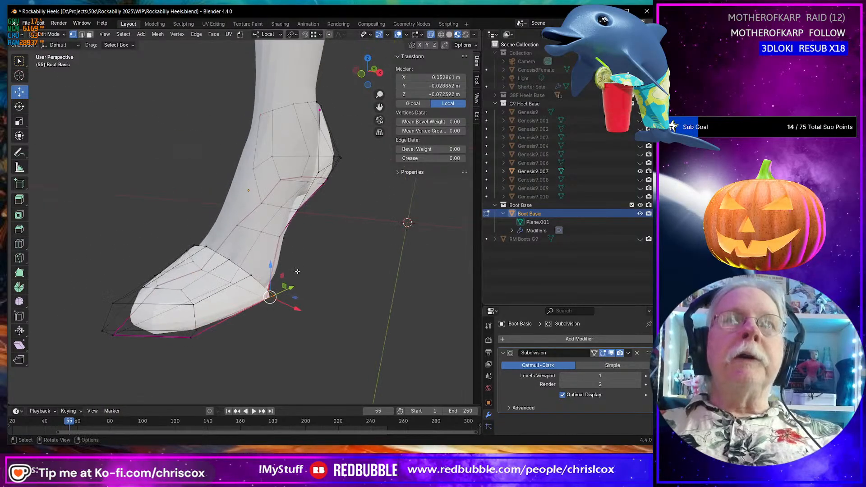
{"action": "left_click_drag", "start_coordinate": [300, 305], "coordinate": [294, 306]}
{"action": "middle_click_drag", "start_coordinate": [280, 314], "coordinate": [307, 266]}
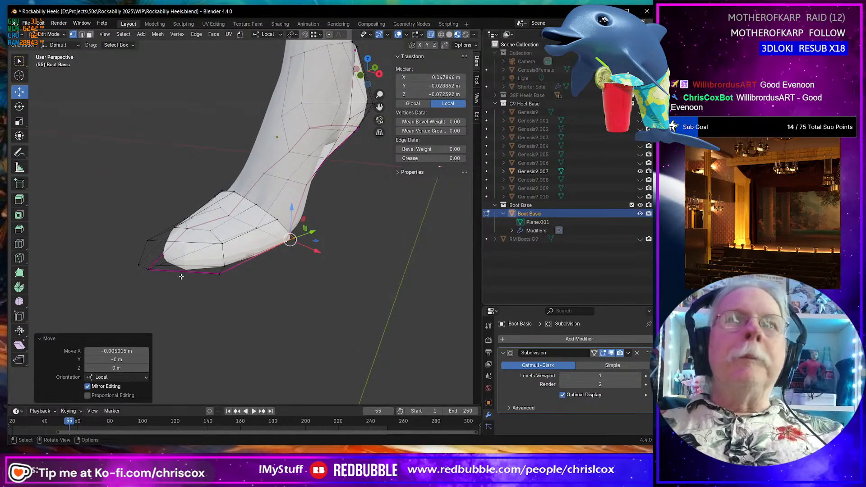
Edge-slide the pair of sole vertices at the outer side of the toe section slightly toward the heel.
{"action": "middle_click_drag", "start_coordinate": [181, 277], "coordinate": [267, 238]}
{"action": "scroll", "coordinate": [221, 219], "scroll_direction": "up", "scroll_amount": 3}
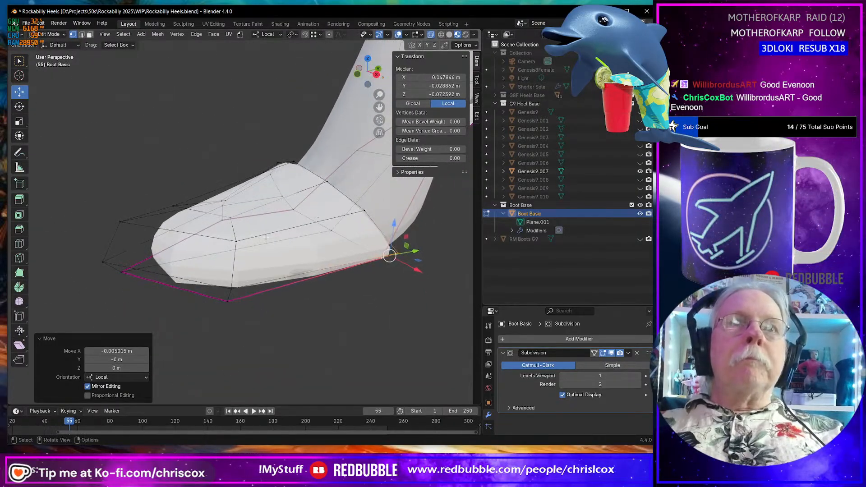
{"action": "left_click", "coordinate": [228, 299]}
{"action": "key", "text": "g"}
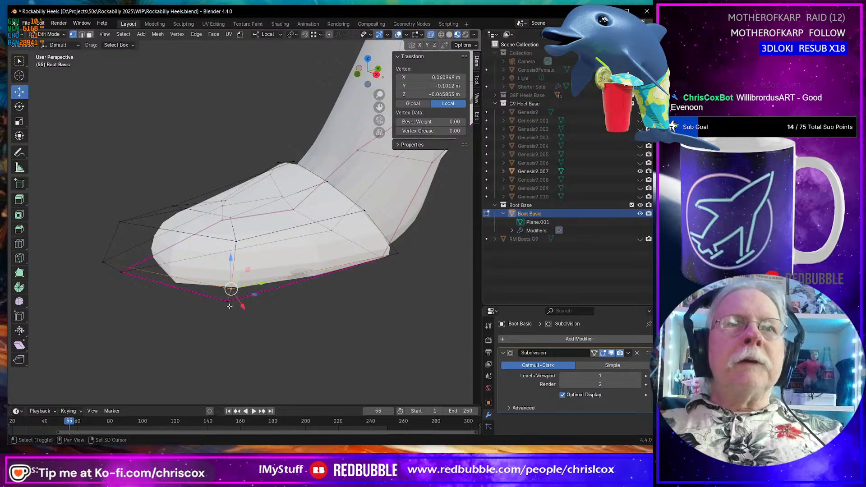
{"action": "key", "text": "g"}
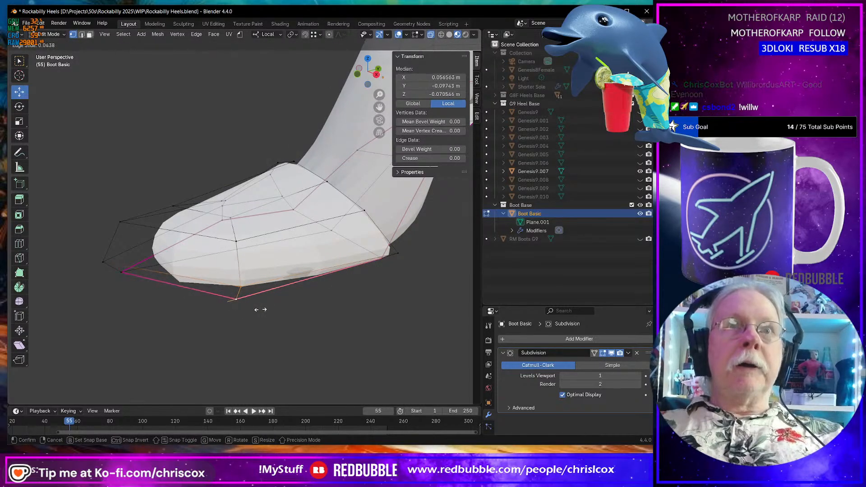
{"action": "left_click", "coordinate": [263, 310]}
Move the outer sole edge of the toe section 0.004143 m along X, then edge-slide it by factor 0.054.
{"action": "left_click_drag", "start_coordinate": [257, 308], "coordinate": [262, 315]}
{"action": "key", "text": "g"}
{"action": "key", "text": "g"}
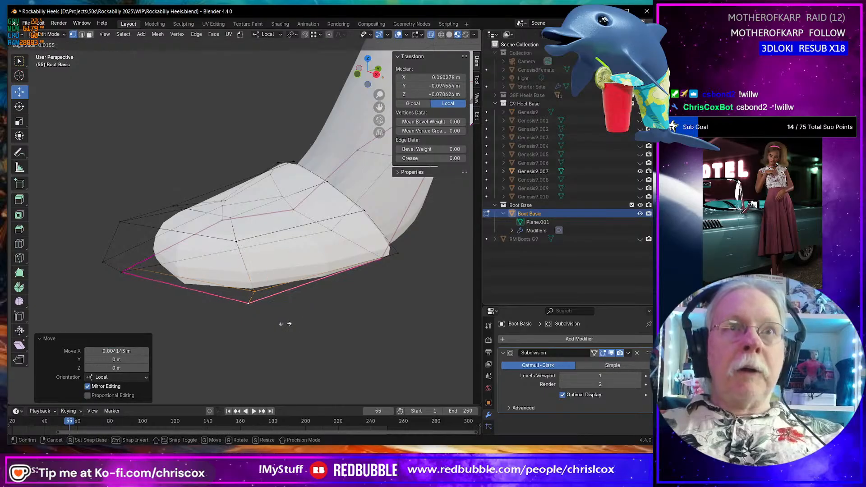
{"action": "left_click", "coordinate": [289, 324]}
{"action": "middle_click_drag", "start_coordinate": [290, 324], "coordinate": [223, 222]}
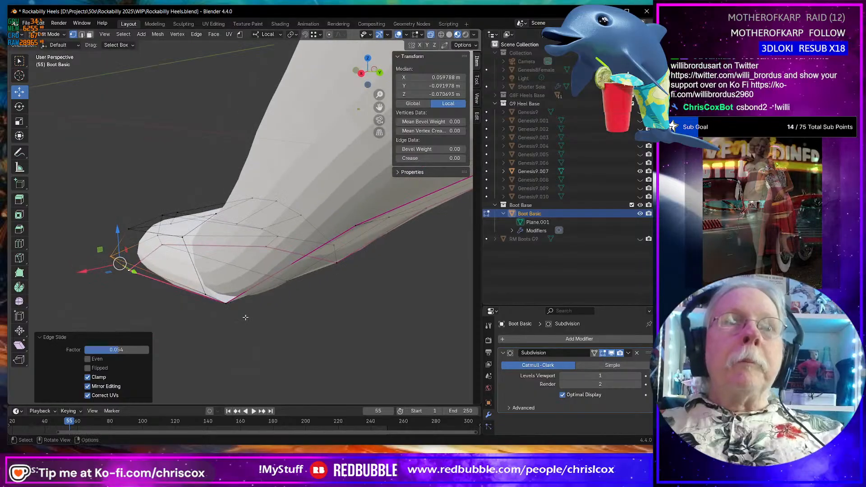
Raise the upper rim vertex of the toe section by 0.000934 m and adjust the height of another rim vertex nearby.
{"action": "left_click", "coordinate": [219, 215]}
{"action": "left_click_drag", "start_coordinate": [216, 176], "coordinate": [218, 173]}
{"action": "middle_click_drag", "start_coordinate": [218, 173], "coordinate": [158, 209]}
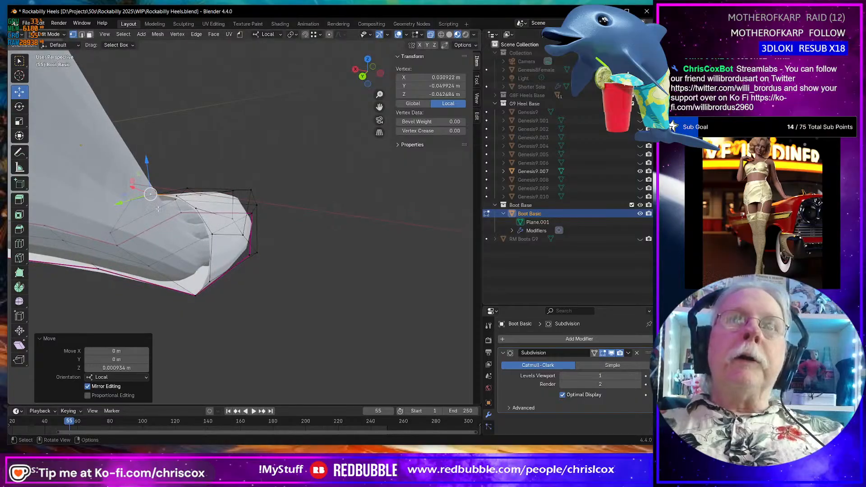
{"action": "left_click", "coordinate": [197, 207]}
{"action": "left_click_drag", "start_coordinate": [196, 179], "coordinate": [176, 174]}
{"action": "left_click", "coordinate": [177, 194]}
Move the negative-X side vertex of the toe section's rim by 0.002634 m in X and -0.003161 m in Z.
{"action": "left_click", "coordinate": [214, 234]}
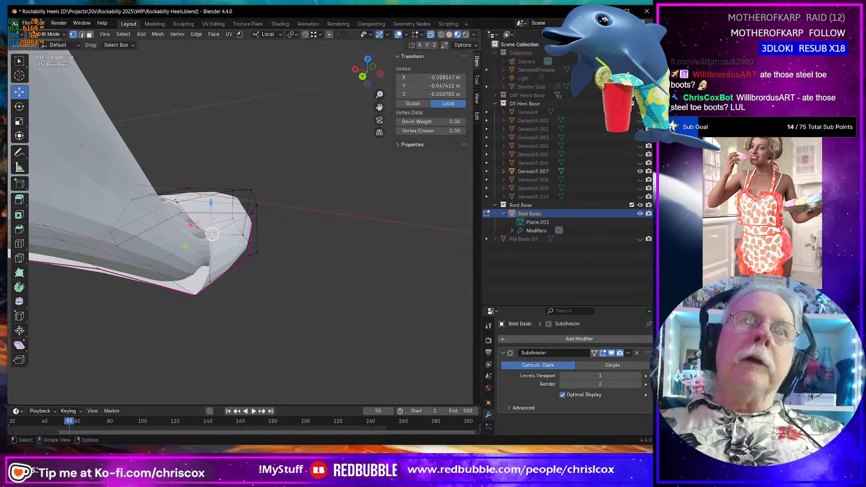
{"action": "middle_click_drag", "start_coordinate": [215, 235], "coordinate": [238, 207]}
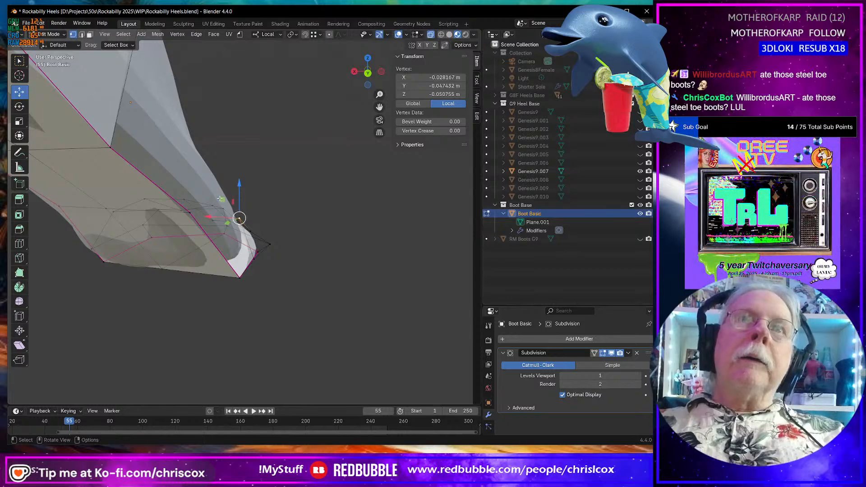
{"action": "left_click_drag", "start_coordinate": [238, 207], "coordinate": [220, 203]}
{"action": "left_click_drag", "start_coordinate": [216, 206], "coordinate": [216, 207]}
{"action": "middle_click_drag", "start_coordinate": [253, 226], "coordinate": [119, 241]}
Frame the selected rim vertex and nudge it slightly outward and upward against the side of the foot.
{"action": "key", "text": "KP_Decimal"}
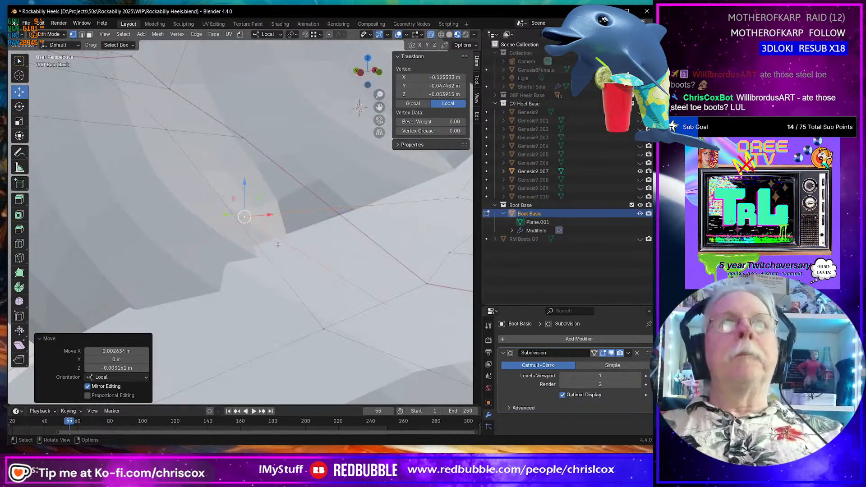
{"action": "scroll", "coordinate": [278, 244], "scroll_direction": "down", "scroll_amount": 4}
{"action": "middle_click_drag", "start_coordinate": [445, 289], "coordinate": [419, 256]}
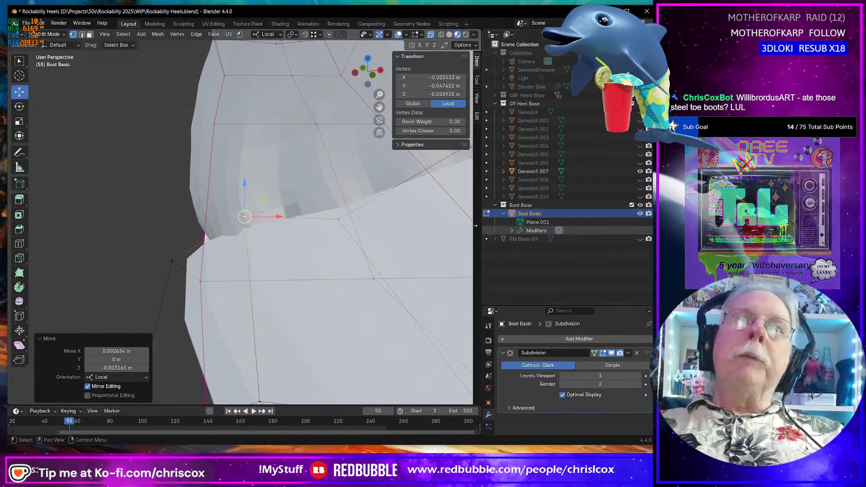
{"action": "left_click_drag", "start_coordinate": [263, 199], "coordinate": [252, 195]}
{"action": "middle_click_drag", "start_coordinate": [253, 194], "coordinate": [267, 180]}
Raise the rim vertex beside the top centre of the toe section by 0.004772 m along Z.
{"action": "left_click", "coordinate": [266, 195]}
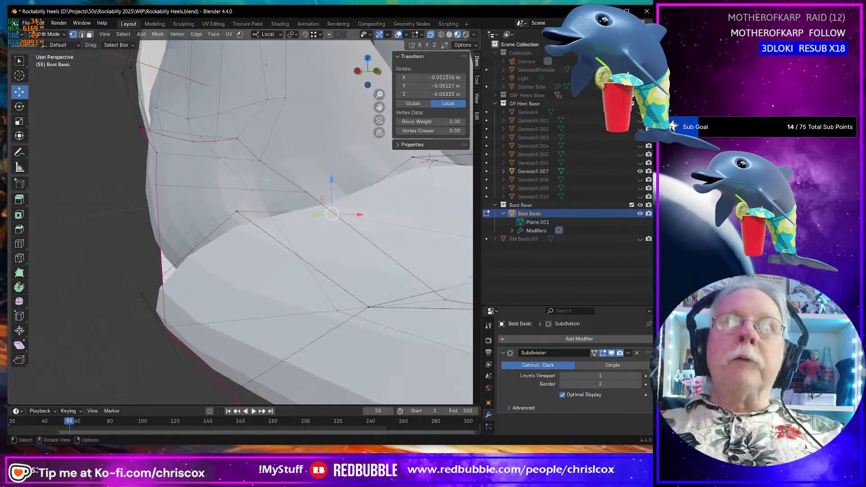
{"action": "left_click_drag", "start_coordinate": [329, 179], "coordinate": [330, 151]}
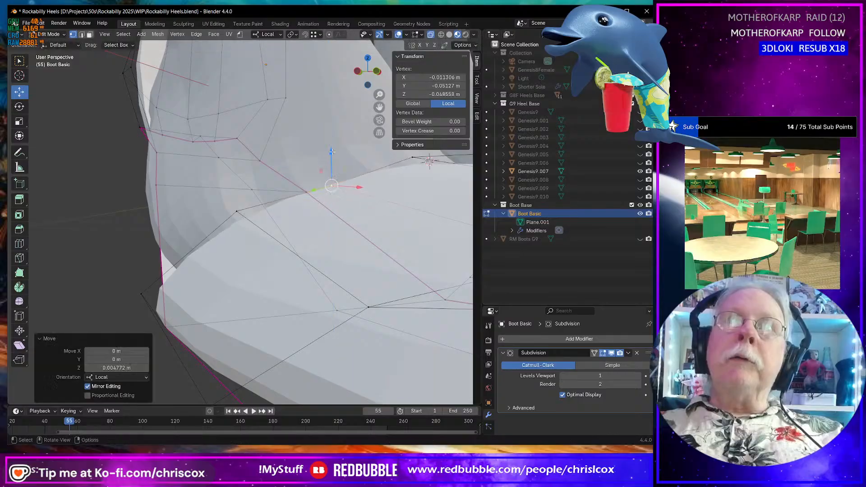
{"action": "middle_click_drag", "start_coordinate": [280, 194], "coordinate": [351, 204]}
Select the two lower rear corner vertices on the toe section's negative-X side and move them inward 0.004793 m along X.
{"action": "middle_click_drag", "start_coordinate": [282, 248], "coordinate": [375, 228]}
{"action": "left_click", "coordinate": [365, 237]}
{"action": "middle_click_drag", "start_coordinate": [353, 287], "coordinate": [305, 247]}
{"action": "left_click", "coordinate": [315, 250], "text": "shift"}
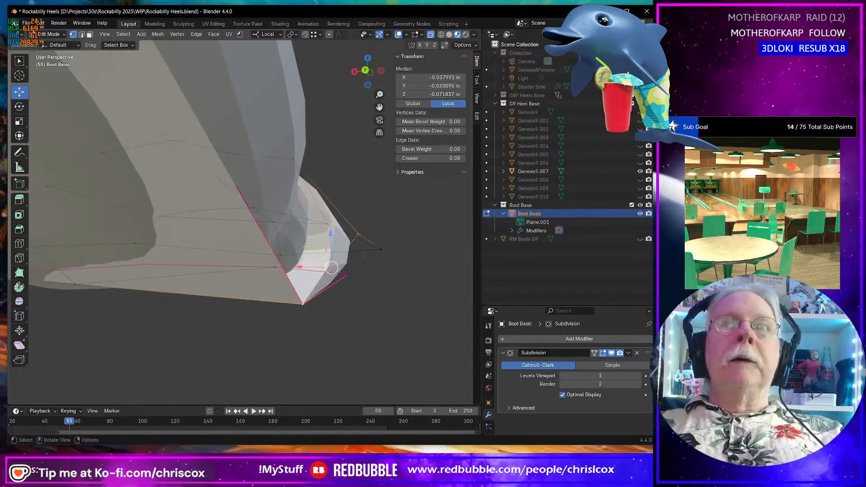
{"action": "key", "text": "g"}
{"action": "key", "text": "x"}
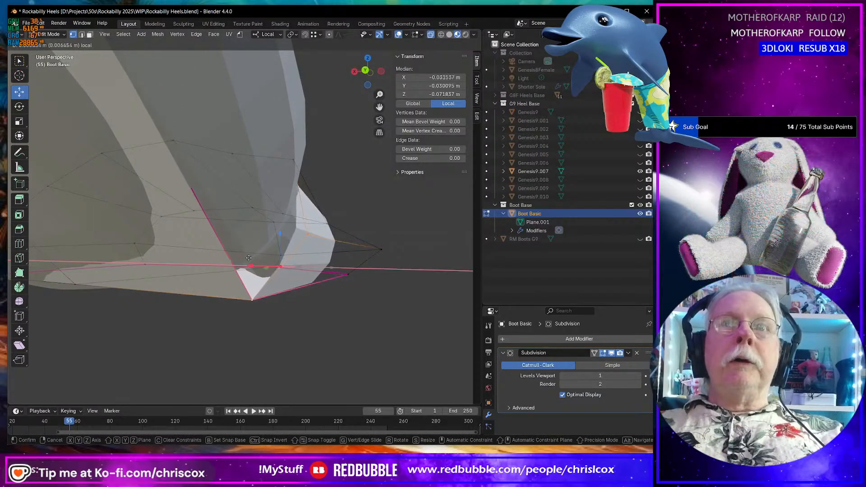
{"action": "left_click", "coordinate": [253, 261]}
{"action": "middle_click_drag", "start_coordinate": [253, 261], "coordinate": [240, 282]}
Slide the rim vertex just above the toe section's lower rear corner by factor 0.248, and nudge it outward along X.
{"action": "scroll", "coordinate": [239, 271], "scroll_direction": "up", "scroll_amount": 3}
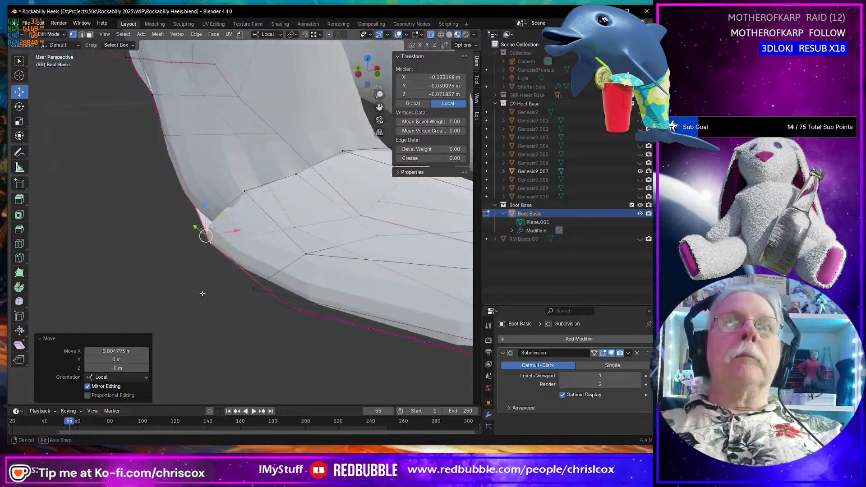
{"action": "middle_click_drag", "start_coordinate": [233, 220], "coordinate": [216, 231]}
{"action": "left_click", "coordinate": [209, 228]}
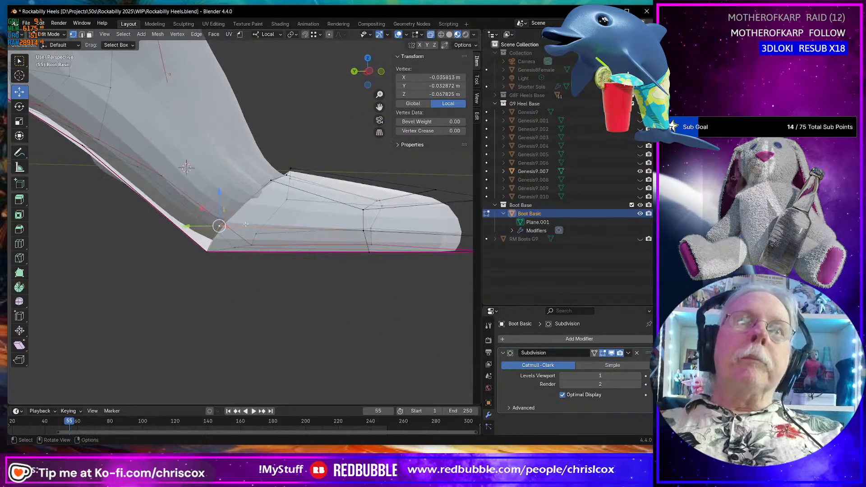
{"action": "key", "text": "g"}
{"action": "key", "text": "g"}
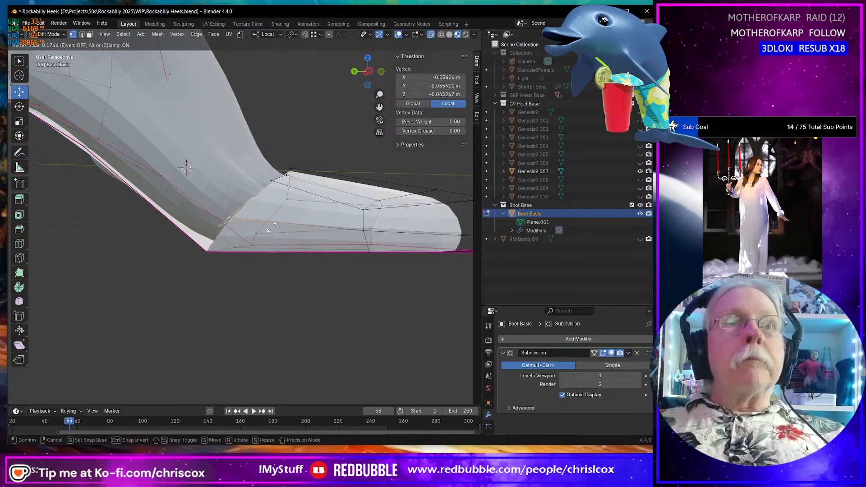
{"action": "left_click", "coordinate": [275, 224]}
{"action": "middle_click_drag", "start_coordinate": [275, 224], "coordinate": [219, 222]}
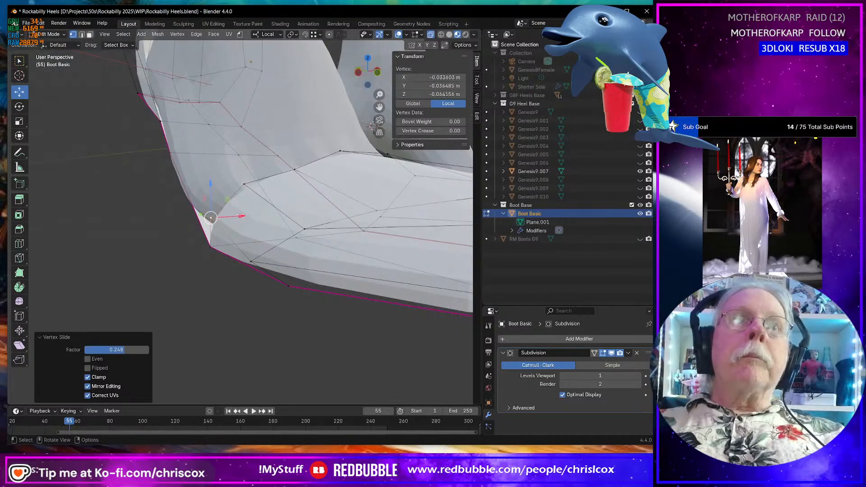
{"action": "left_click_drag", "start_coordinate": [240, 216], "coordinate": [235, 216]}
{"action": "middle_click_drag", "start_coordinate": [236, 215], "coordinate": [296, 212]}
Slide the rim vertex beside the top centre of the toe section rearward with clamping off, factor -0.053.
{"action": "left_click", "coordinate": [288, 170]}
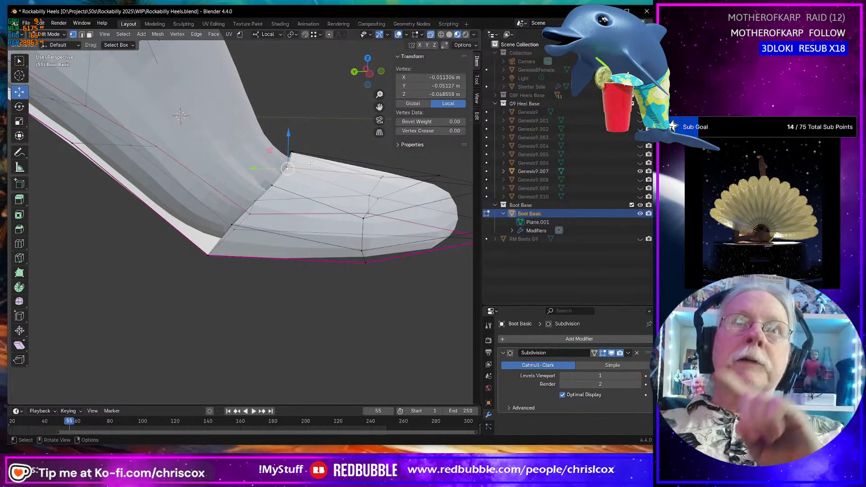
{"action": "key", "text": "g"}
{"action": "key", "text": "g"}
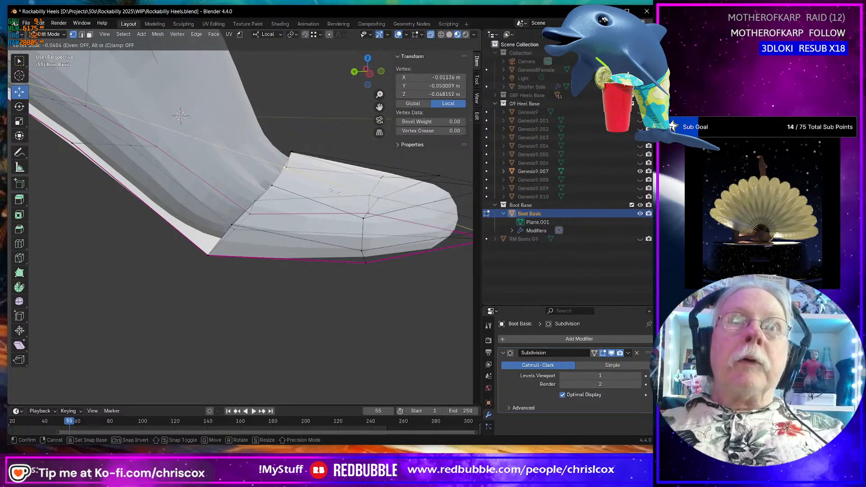
{"action": "left_click", "coordinate": [331, 190]}
{"action": "middle_click_drag", "start_coordinate": [298, 186], "coordinate": [274, 182]}
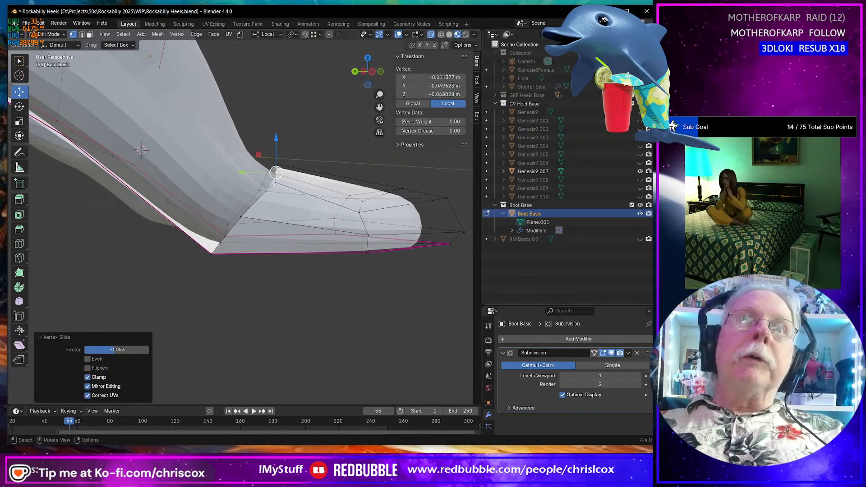
{"action": "left_click", "coordinate": [221, 243], "text": "alt"}
{"action": "left_click", "coordinate": [228, 236]}
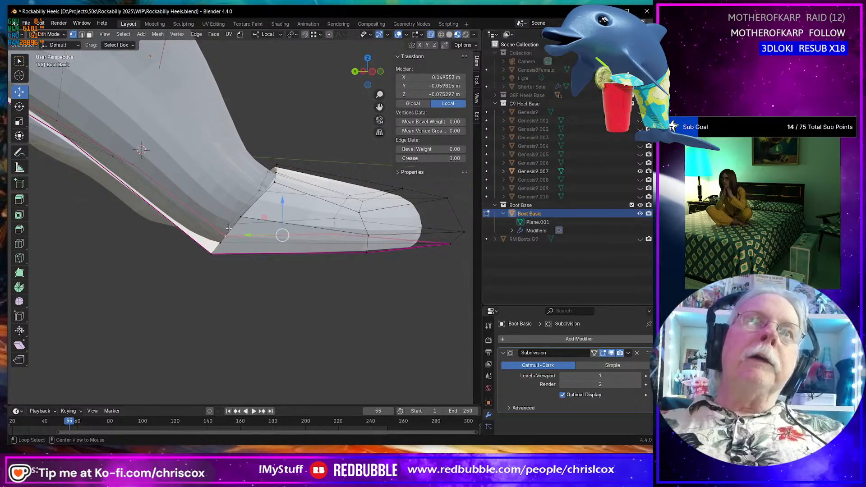
{"action": "left_click", "coordinate": [230, 229], "text": "alt"}
{"action": "right_click", "coordinate": [231, 229]}
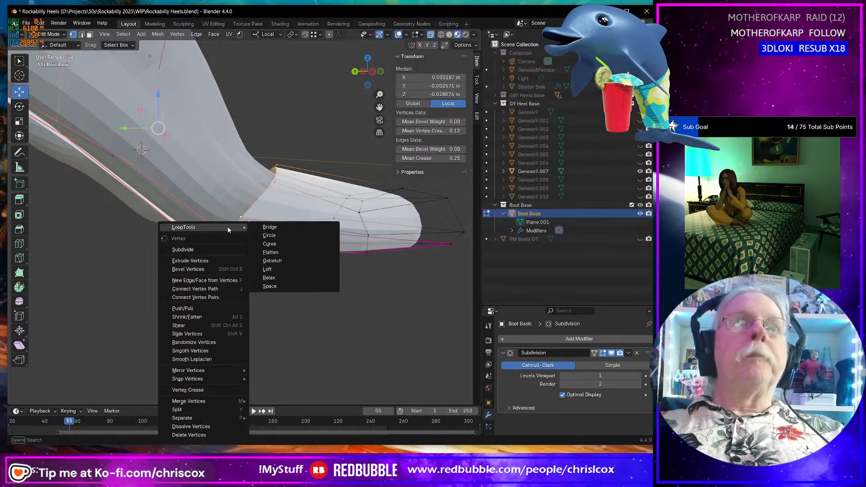
{"action": "left_click", "coordinate": [320, 137]}
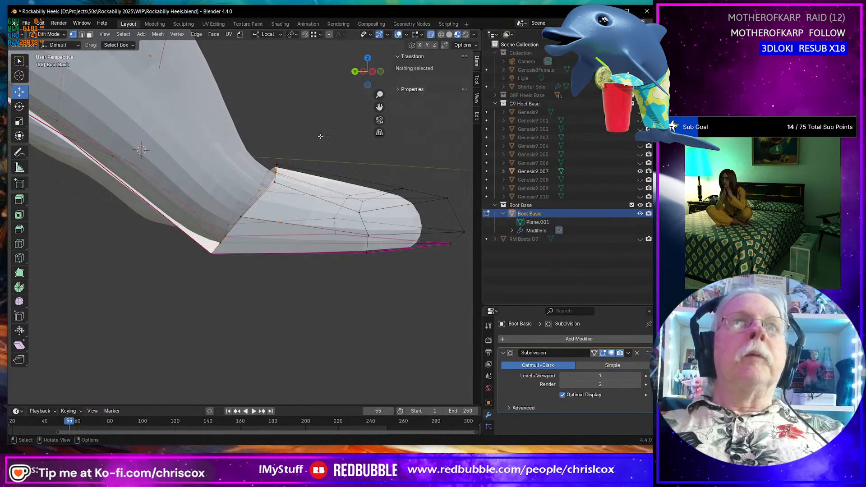
Select the open rear rim loop of the toe section and flatten it to a best-fit plane with LoopTools.
{"action": "left_click", "coordinate": [274, 180], "text": "alt"}
{"action": "middle_click_drag", "start_coordinate": [297, 135], "coordinate": [338, 171]}
{"action": "middle_click_drag", "start_coordinate": [366, 126], "coordinate": [242, 255]}
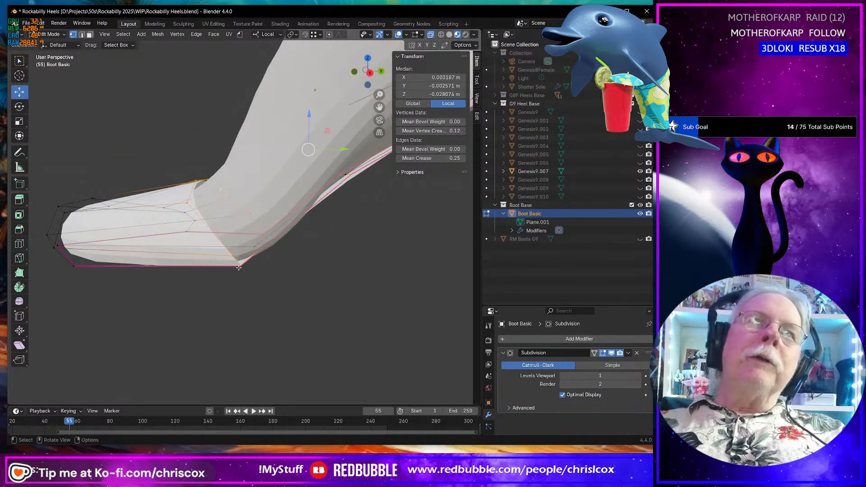
{"action": "left_click", "coordinate": [239, 266]}
{"action": "left_click", "coordinate": [195, 213], "text": "alt"}
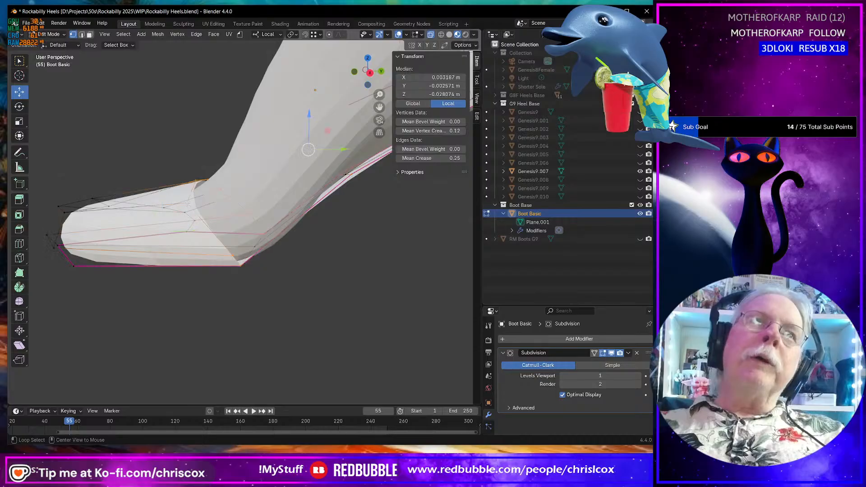
{"action": "left_click", "coordinate": [247, 282]}
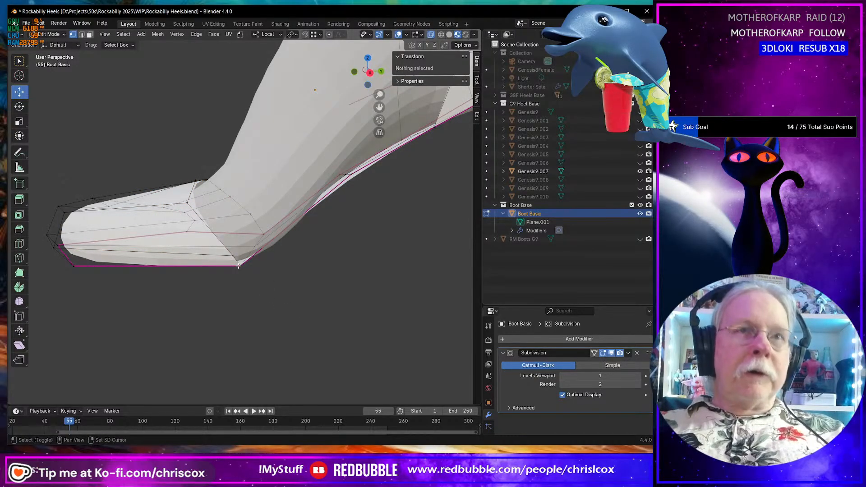
{"action": "left_click", "coordinate": [239, 267], "text": "alt"}
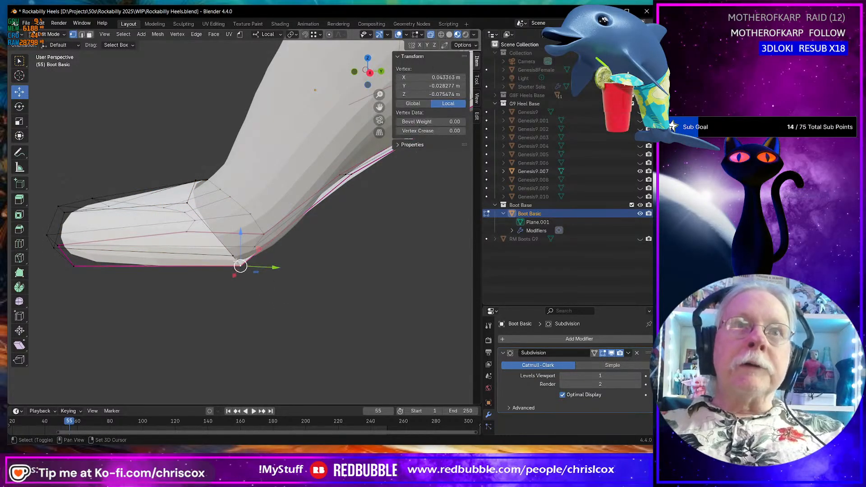
{"action": "left_click", "coordinate": [196, 183], "text": "alt+shift"}
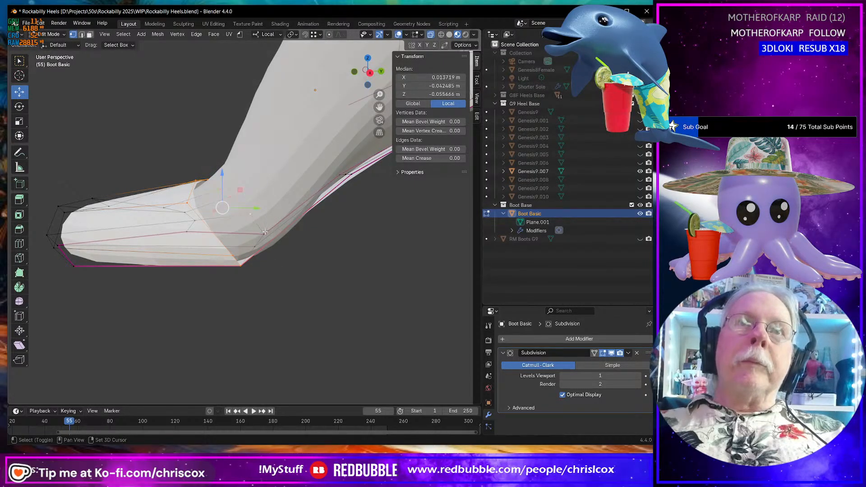
{"action": "right_click", "coordinate": [254, 248]}
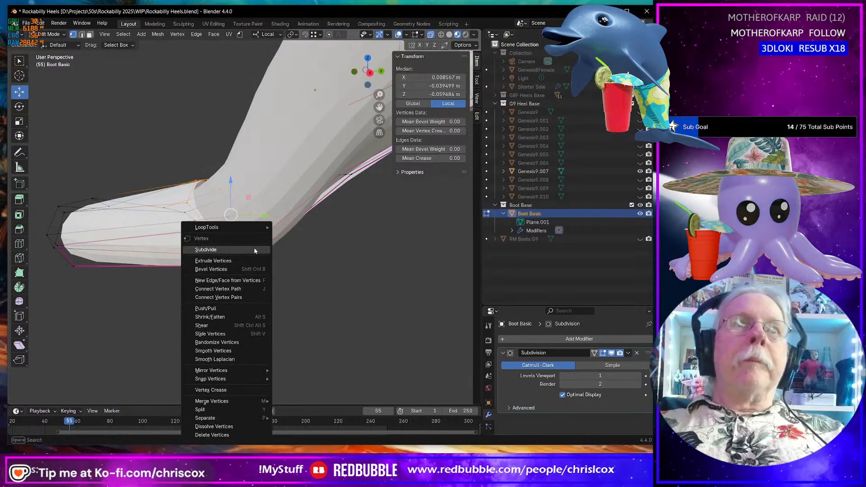
{"action": "mouse_move", "coordinate": [260, 229]}
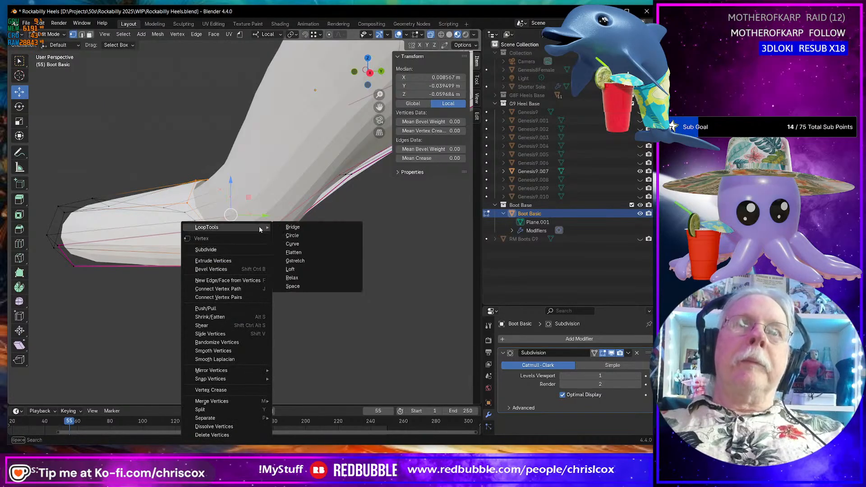
{"action": "left_click", "coordinate": [294, 253]}
Select the bottom edge vertices across the toe section's rear rim and straighten them with LoopTools Gstretch, spread evenly.
{"action": "middle_click_drag", "start_coordinate": [301, 238], "coordinate": [139, 168]}
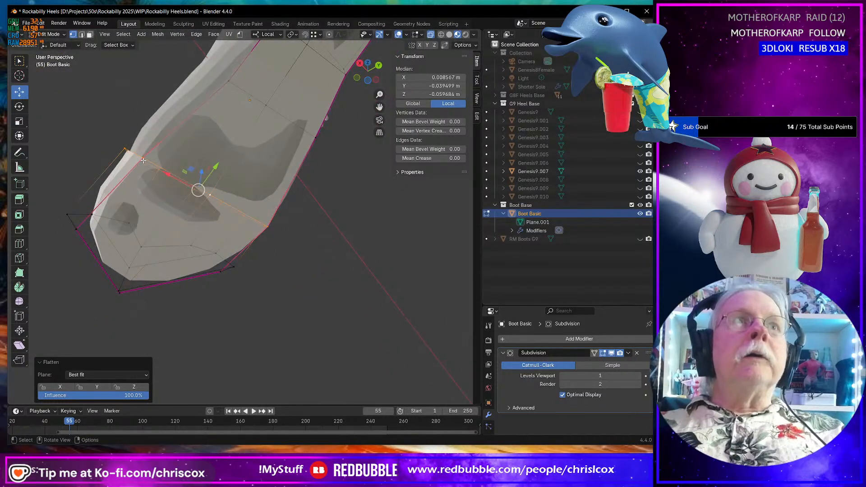
{"action": "left_click", "coordinate": [143, 158]}
{"action": "left_click", "coordinate": [270, 228], "text": "ctrl"}
{"action": "middle_click_drag", "start_coordinate": [270, 227], "coordinate": [280, 247]}
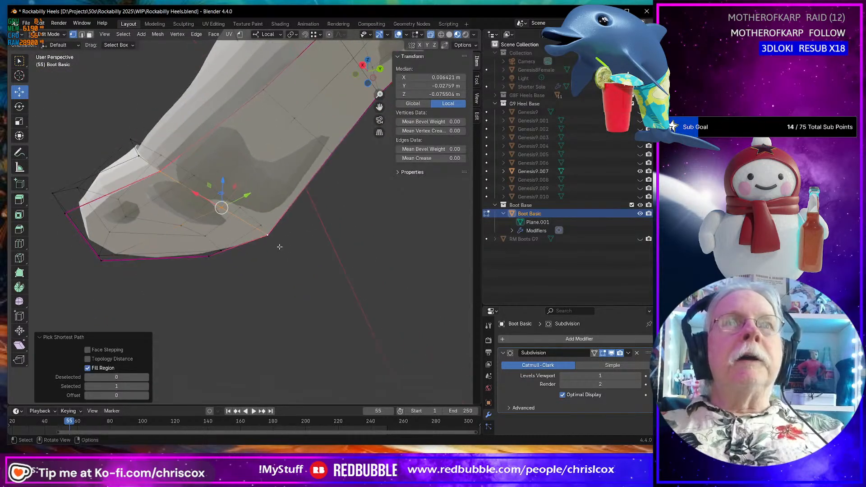
{"action": "right_click", "coordinate": [248, 222]}
{"action": "mouse_move", "coordinate": [248, 222]}
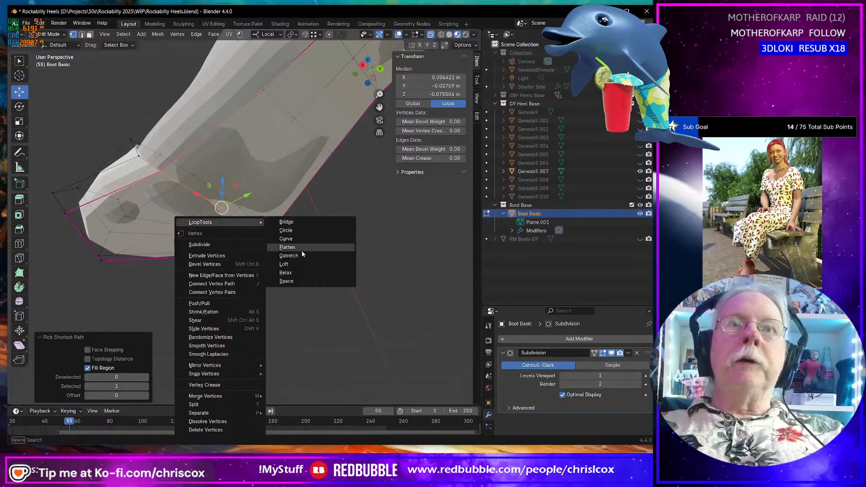
{"action": "left_click", "coordinate": [289, 255]}
{"action": "middle_click_drag", "start_coordinate": [302, 256], "coordinate": [244, 206]}
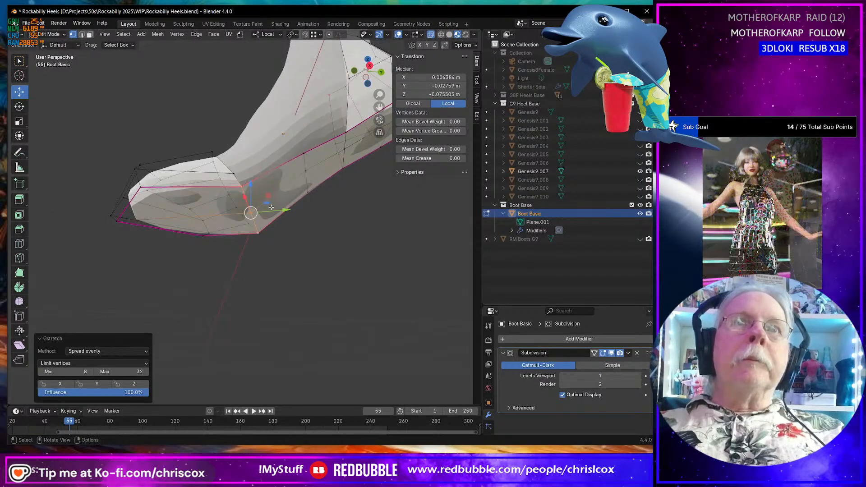
Box-select the whole toe section and nudge it rearward along Y, adjusting its position against the foot.
{"action": "middle_click_drag", "start_coordinate": [190, 188], "coordinate": [192, 260]}
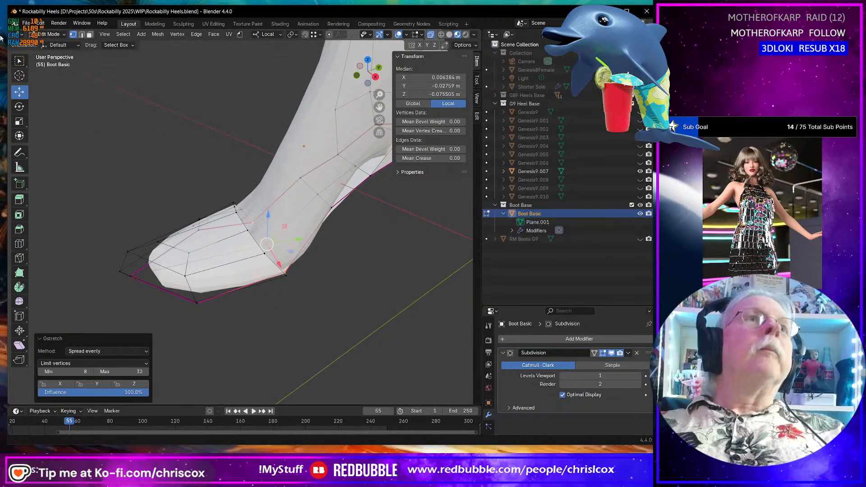
{"action": "left_click_drag", "start_coordinate": [19, 61], "coordinate": [63, 113]}
{"action": "mouse_move", "coordinate": [294, 266]}
{"action": "left_mouse_down"}
{"action": "mouse_move", "coordinate": [252, 325]}
{"action": "mouse_move", "coordinate": [59, 189]}
{"action": "mouse_move", "coordinate": [197, 258]}
{"action": "left_mouse_up"}
{"action": "middle_click_drag", "start_coordinate": [197, 258], "coordinate": [177, 149]}
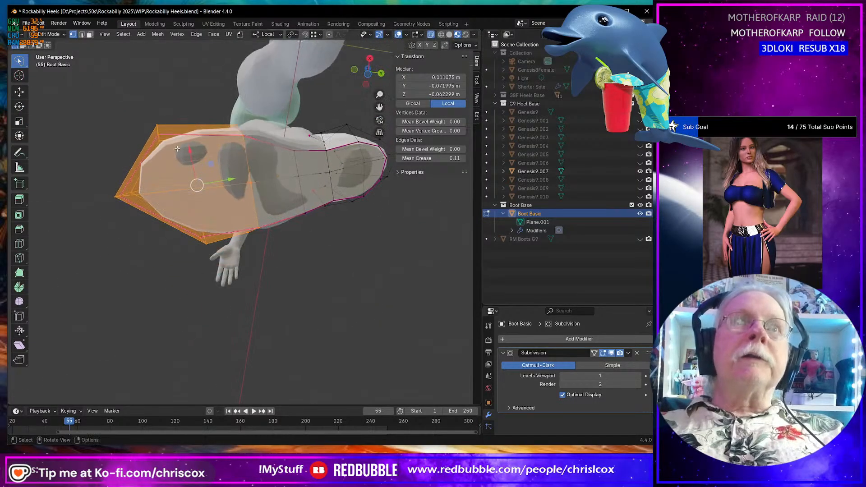
{"action": "left_click_drag", "start_coordinate": [231, 179], "coordinate": [236, 179]}
{"action": "left_click", "coordinate": [239, 180]}
{"action": "middle_click_drag", "start_coordinate": [239, 180], "coordinate": [215, 181]}
{"action": "left_click_drag", "start_coordinate": [210, 175], "coordinate": [211, 180]}
{"action": "middle_click_drag", "start_coordinate": [211, 180], "coordinate": [318, 266]}
Reposition a path of toe-section vertices, and raise two rim vertices on the positive-X side by 0.002967 m along Z.
{"action": "left_click", "coordinate": [281, 237]}
{"action": "middle_click_drag", "start_coordinate": [281, 236], "coordinate": [182, 172]}
{"action": "left_click", "coordinate": [235, 210], "text": "ctrl"}
{"action": "left_click_drag", "start_coordinate": [214, 183], "coordinate": [243, 181]}
{"action": "left_click", "coordinate": [251, 214]}
{"action": "left_click", "coordinate": [251, 229], "text": "shift"}
{"action": "middle_click_drag", "start_coordinate": [244, 182], "coordinate": [377, 180]}
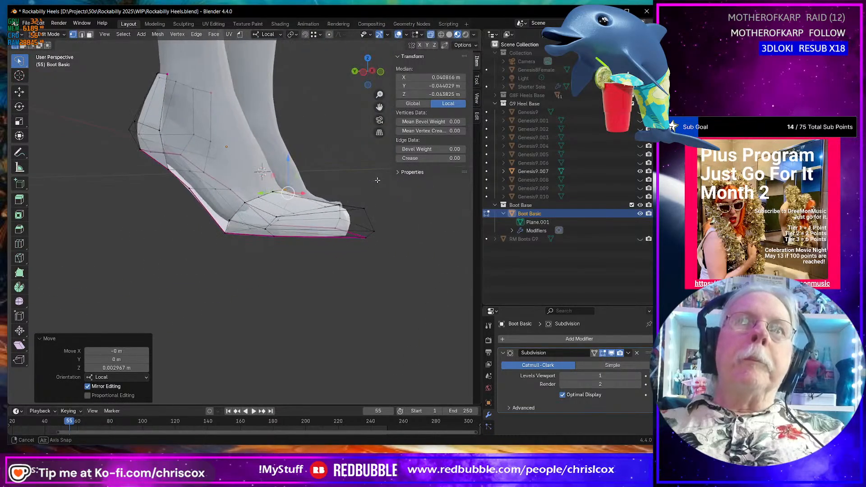
Move the two rear rim vertices on the toe section's negative-X side outward about 0.0043 m along X, and inspect the shoe in Object Mode.
{"action": "left_click", "coordinate": [245, 201]}
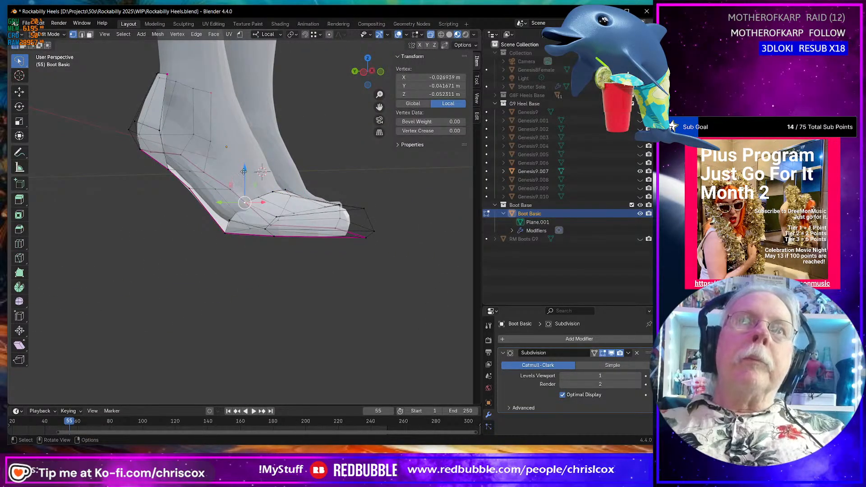
{"action": "left_click", "coordinate": [229, 219], "text": "shift"}
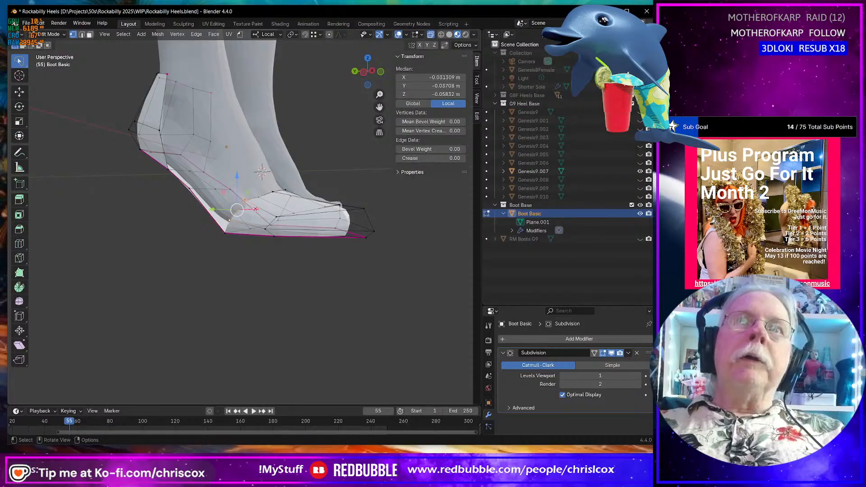
{"action": "middle_click_drag", "start_coordinate": [256, 209], "coordinate": [250, 211]}
{"action": "left_click_drag", "start_coordinate": [256, 203], "coordinate": [251, 206]}
{"action": "middle_click_drag", "start_coordinate": [251, 206], "coordinate": [200, 194]}
{"action": "key", "text": "Tab"}
{"action": "middle_click_drag", "start_coordinate": [231, 231], "coordinate": [93, 264]}
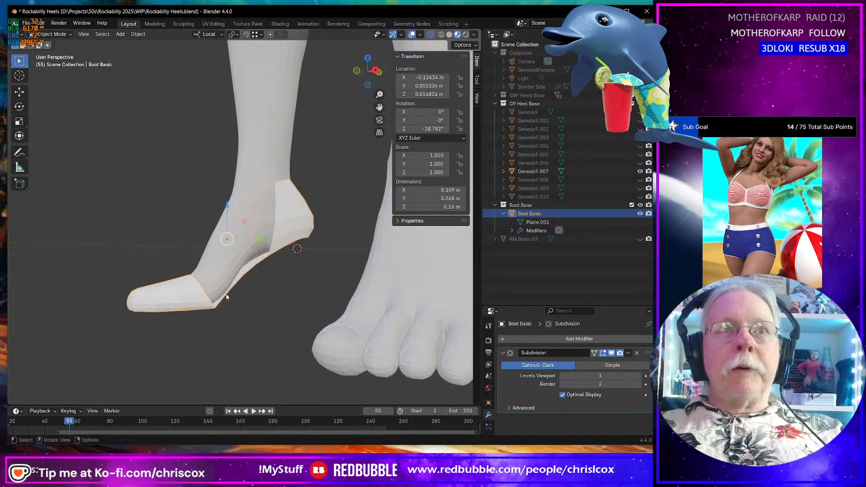
{"action": "middle_click_drag", "start_coordinate": [234, 296], "coordinate": [342, 291]}
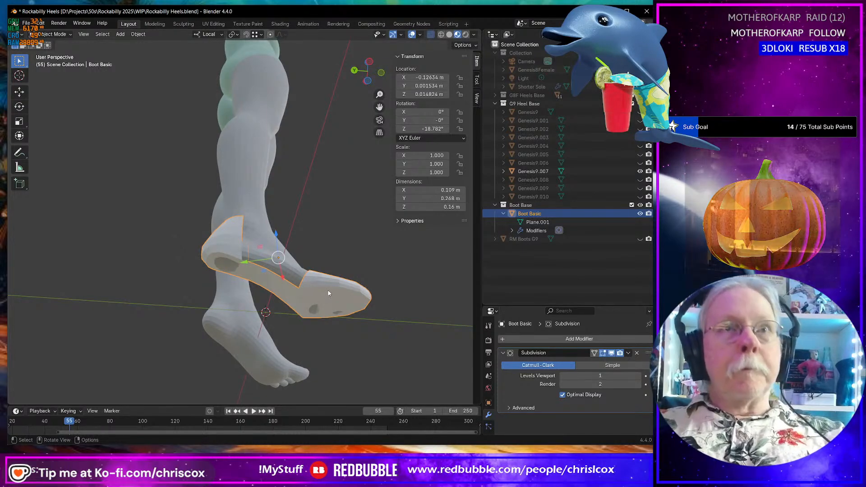
Return to Edit Mode with face selection and select the underside face on the toe section's negative-X side.
{"action": "key", "text": "Tab"}
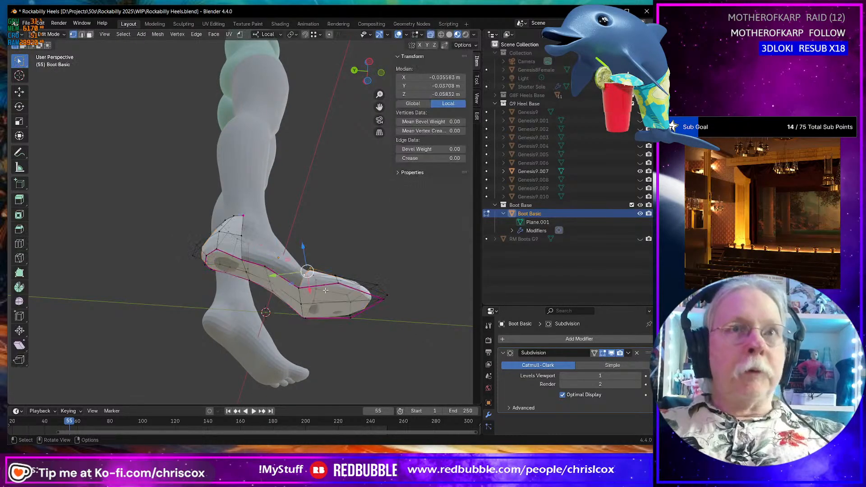
{"action": "left_click", "coordinate": [335, 292]}
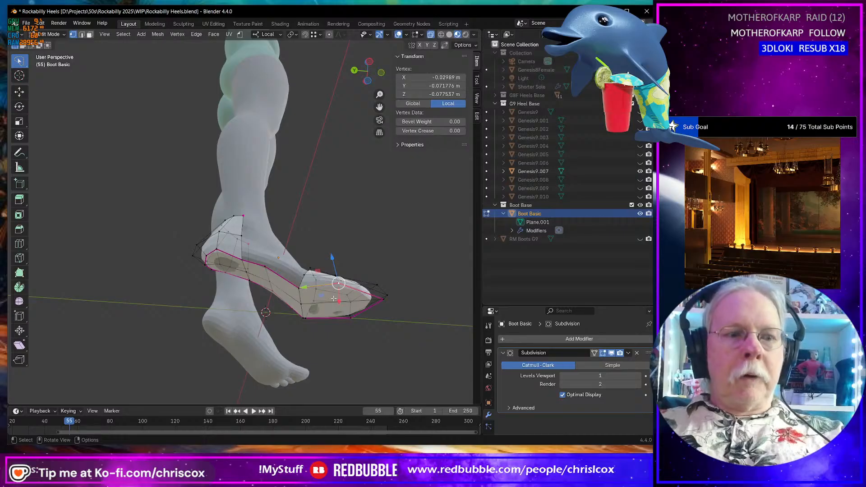
{"action": "key", "text": "3"}
{"action": "left_click", "coordinate": [329, 302]}
{"action": "left_click", "coordinate": [342, 297]}
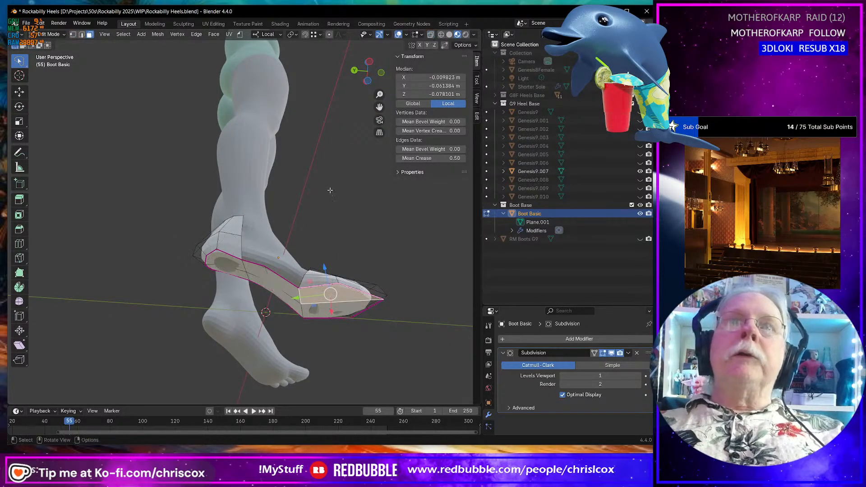
{"action": "middle_click_drag", "start_coordinate": [330, 191], "coordinate": [297, 354]}
Try extending the selection along the sole and extruding those faces downward along Z, and undo the extrusion.
{"action": "left_click", "coordinate": [233, 280], "text": "ctrl"}
{"action": "key", "text": "e"}
{"action": "right_click", "coordinate": [296, 354]}
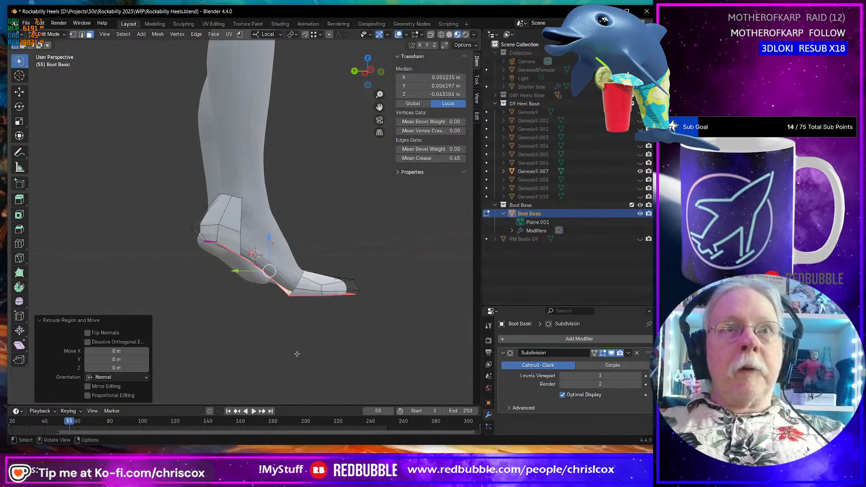
{"action": "left_click_drag", "start_coordinate": [268, 237], "coordinate": [268, 243]}
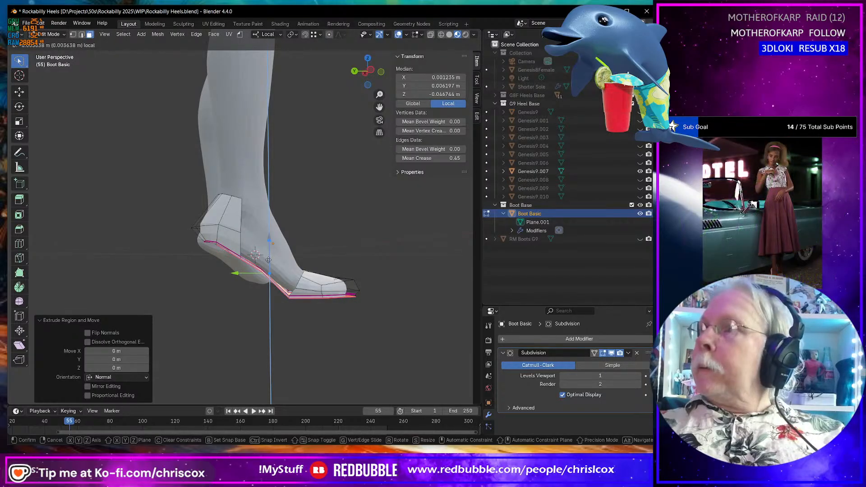
{"action": "left_click", "coordinate": [268, 269]}
{"action": "middle_click_drag", "start_coordinate": [268, 269], "coordinate": [329, 243]}
{"action": "key", "text": "ctrl+z"}
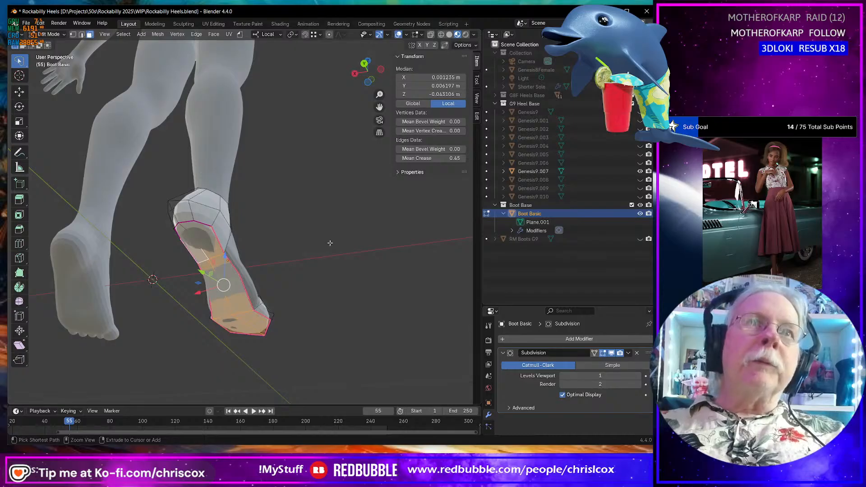
{"action": "key", "text": "ctrl+z"}
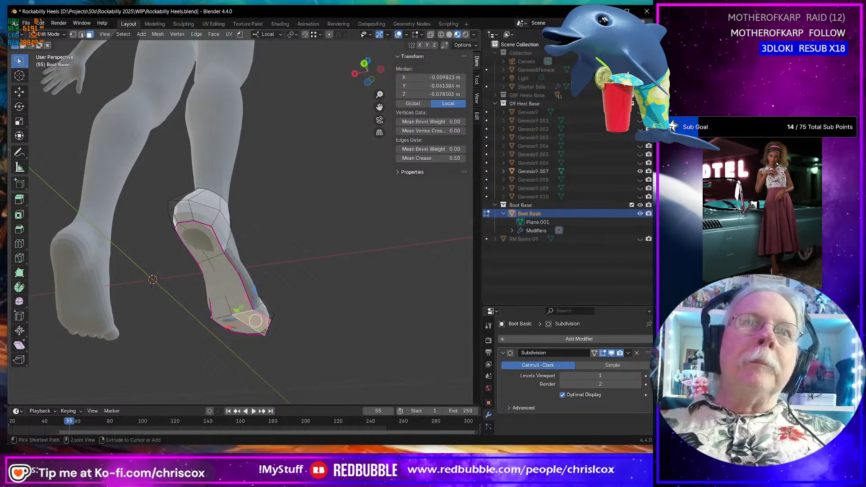
Fill-select the sole faces from toe to heel, extrude them, and lower the extruded faces 0.00753 m along Z.
{"action": "left_click", "coordinate": [216, 275], "text": "ctrl+shift"}
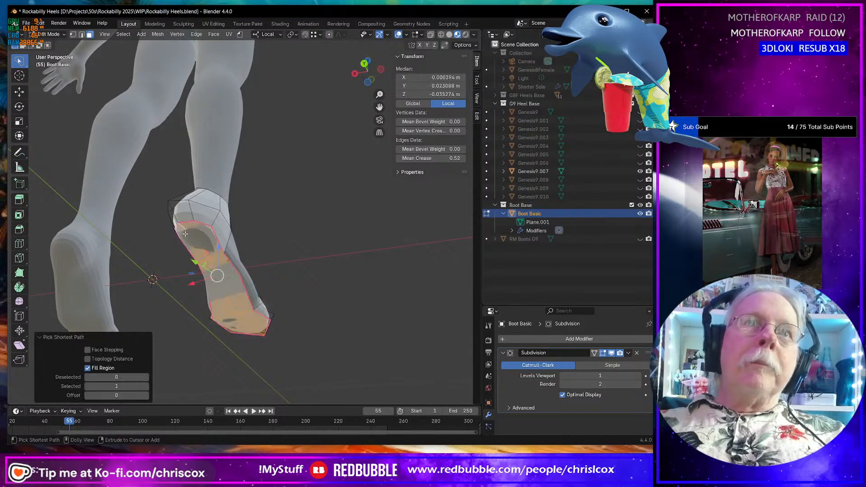
{"action": "middle_click_drag", "start_coordinate": [216, 275], "coordinate": [247, 294]}
{"action": "key", "text": "e"}
{"action": "key", "text": "Escape"}
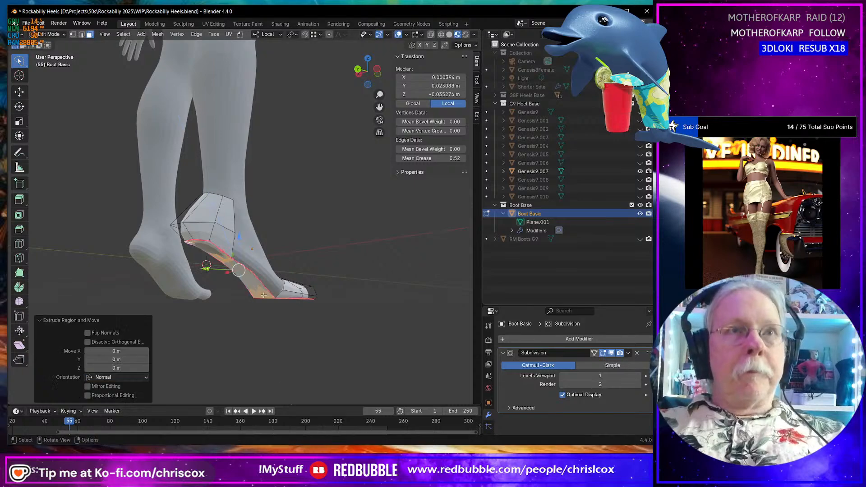
{"action": "key", "text": "g"}
{"action": "key", "text": "z"}
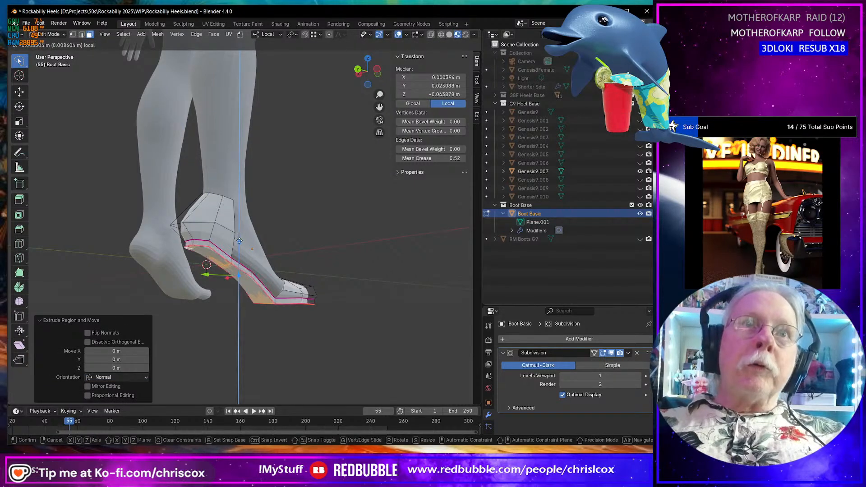
{"action": "left_click", "coordinate": [240, 240]}
{"action": "middle_click_drag", "start_coordinate": [239, 240], "coordinate": [270, 282]}
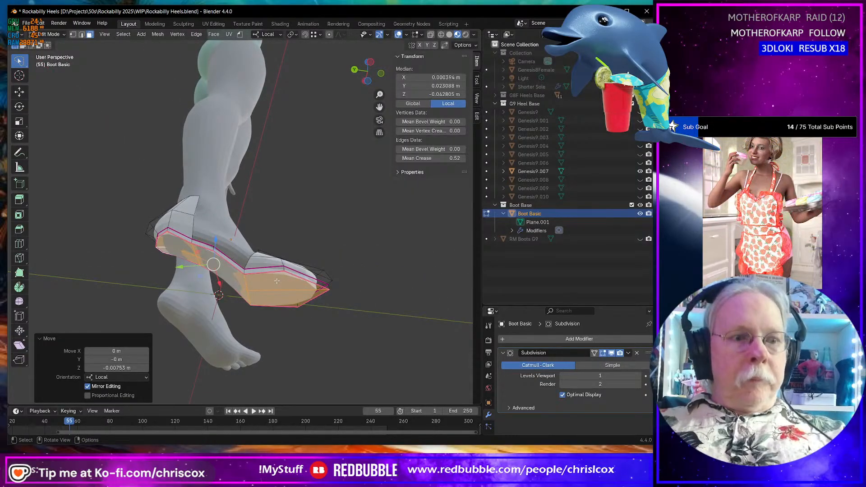
Select the underside of the toe platform and lower it 0.006415 m along Z to thicken the front of the sole.
{"action": "left_click", "coordinate": [277, 281]}
{"action": "key", "text": "g"}
{"action": "key", "text": "z"}
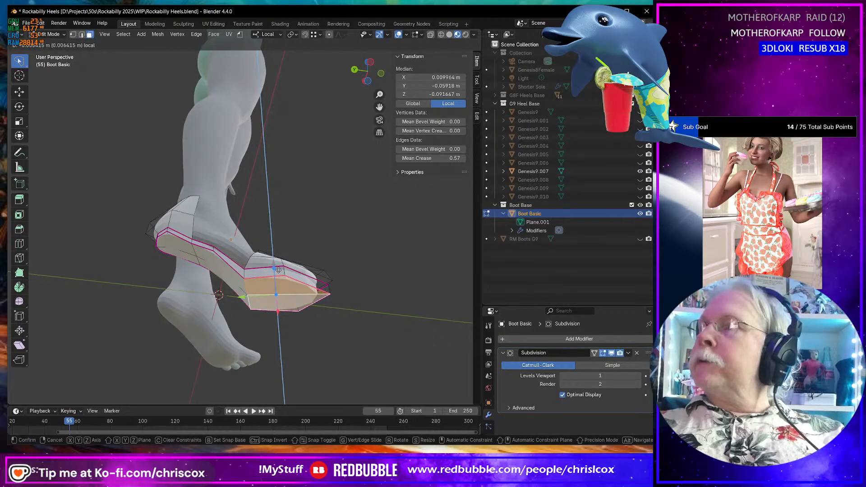
{"action": "left_click_drag", "start_coordinate": [278, 270], "coordinate": [278, 270]}
{"action": "scroll", "coordinate": [309, 318], "scroll_direction": "down", "scroll_amount": 4}
{"action": "scroll", "coordinate": [309, 318], "scroll_direction": "up", "scroll_amount": 6}
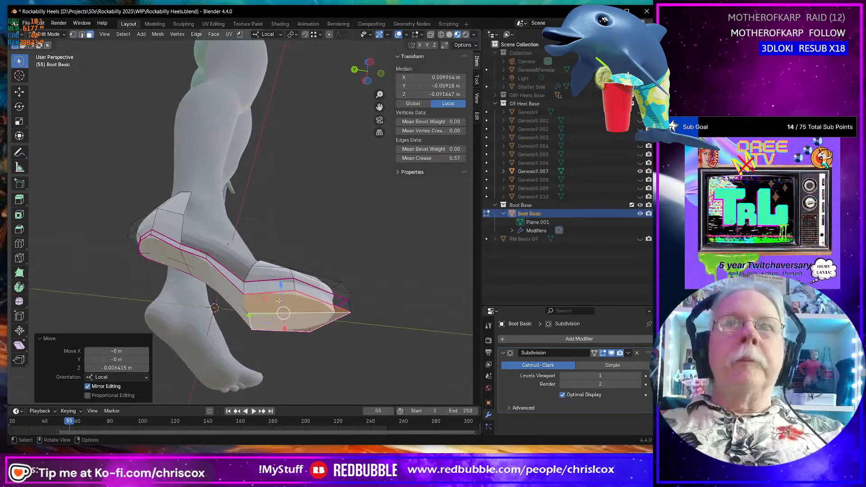
Knife-cut the underside of the toe platform crosswise, ending at the side vertex nearest the toe tip.
{"action": "middle_click_drag", "start_coordinate": [309, 318], "coordinate": [328, 244]}
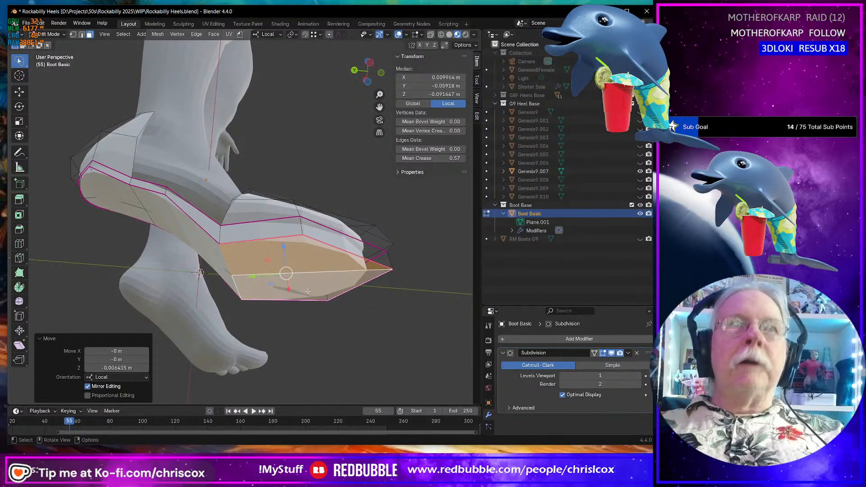
{"action": "left_click", "coordinate": [19, 243]}
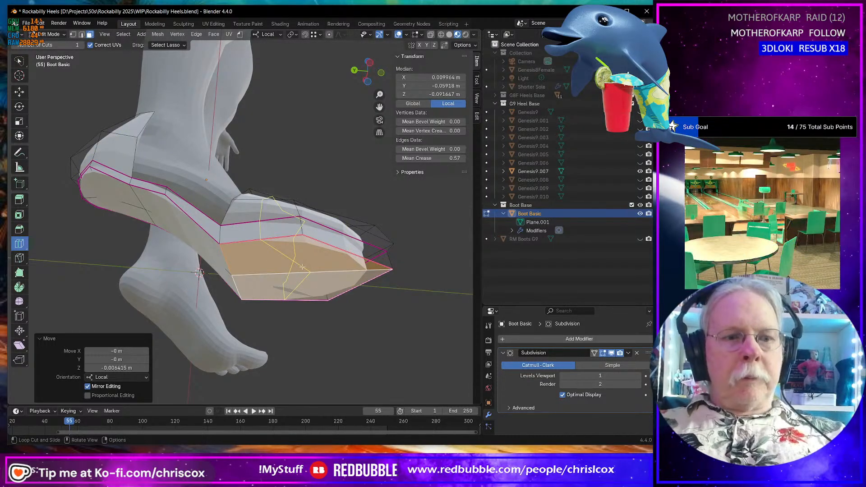
{"action": "key", "text": "k"}
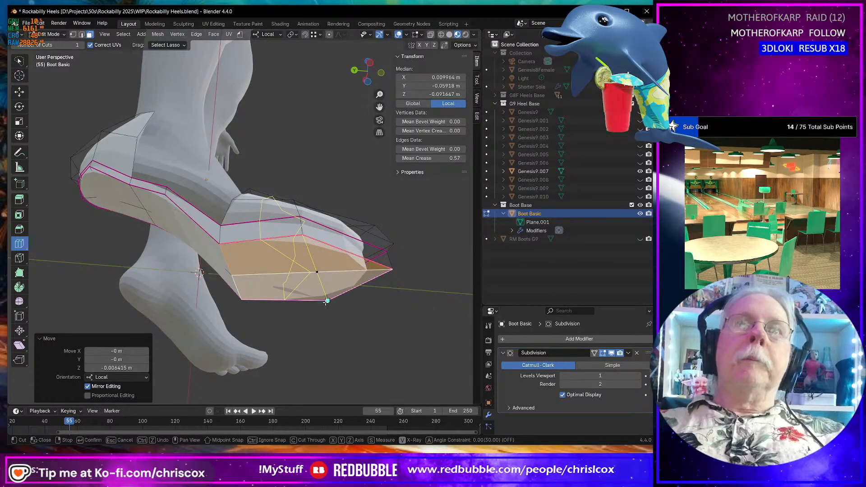
{"action": "key", "text": "Return"}
{"action": "middle_click_drag", "start_coordinate": [328, 301], "coordinate": [343, 323]}
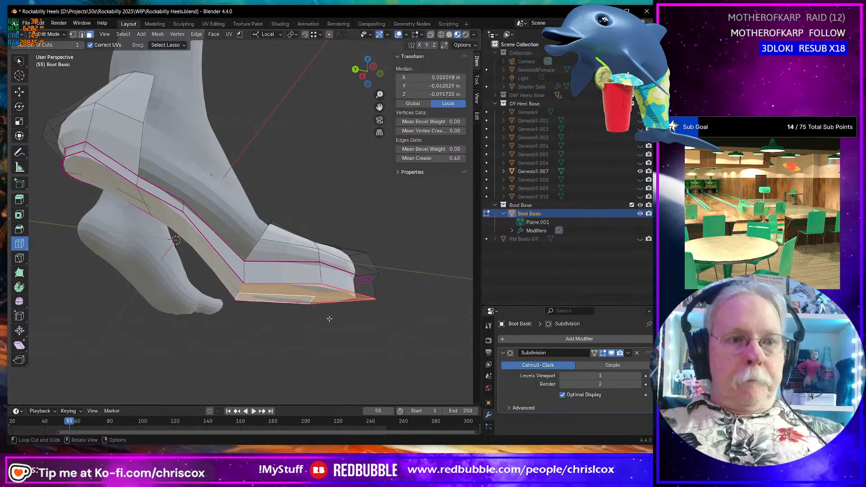
Select the edge running crosswise under the toe platform and lower it slightly along Z.
{"action": "key", "text": "2"}
{"action": "key", "text": "shift+space"}
{"action": "key", "text": "g"}
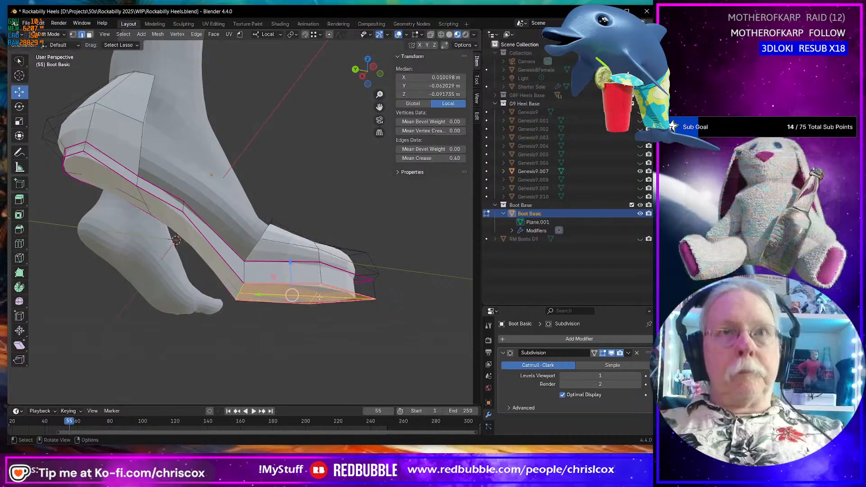
{"action": "left_click", "coordinate": [317, 293]}
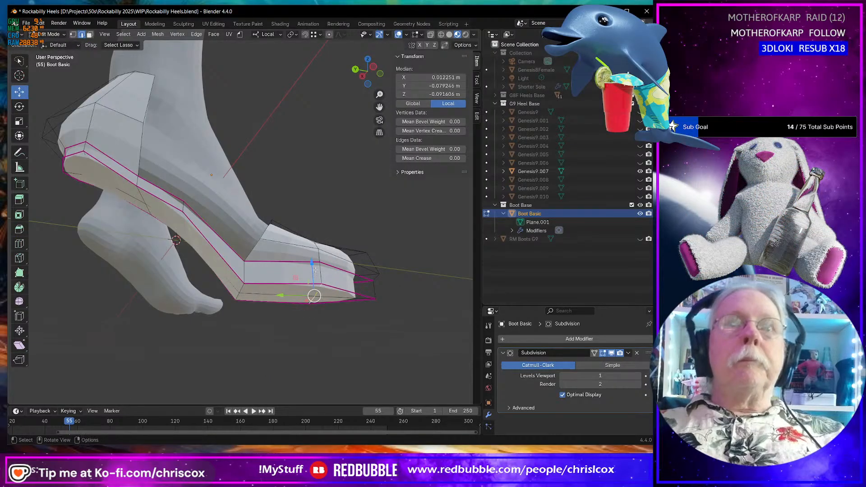
{"action": "left_click_drag", "start_coordinate": [313, 266], "coordinate": [313, 275]}
{"action": "middle_click_drag", "start_coordinate": [332, 291], "coordinate": [356, 262]}
Raise the toe-tip vertex on the underside of the sole along Z.
{"action": "key", "text": "1"}
{"action": "left_click", "coordinate": [355, 297]}
{"action": "left_click_drag", "start_coordinate": [355, 251], "coordinate": [356, 232]}
{"action": "middle_click_drag", "start_coordinate": [357, 239], "coordinate": [309, 274]}
Select the crosswise edge loop on the toe platform's underside and raise it about 0.001 m along Z.
{"action": "left_click", "coordinate": [283, 312]}
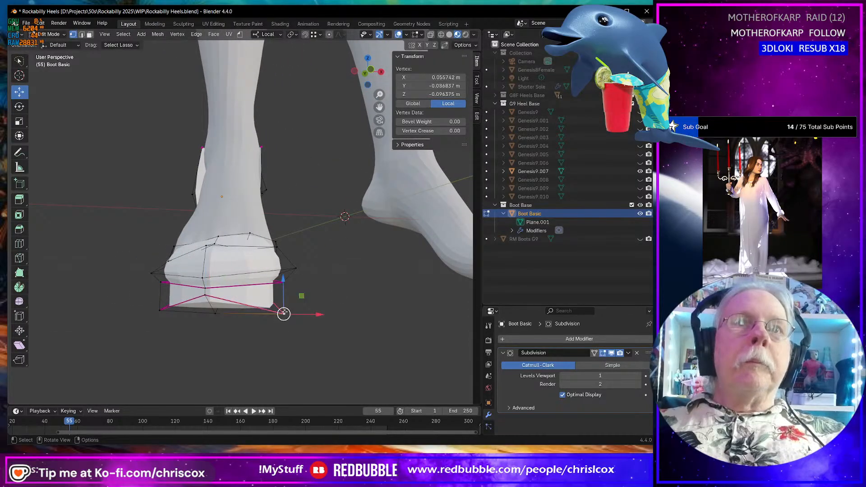
{"action": "left_click", "coordinate": [182, 309], "text": "alt"}
{"action": "middle_click_drag", "start_coordinate": [182, 309], "coordinate": [308, 259]}
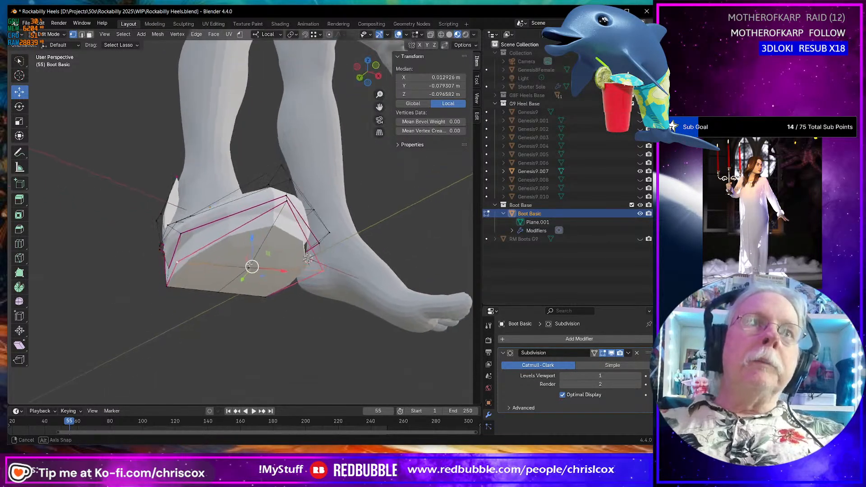
{"action": "middle_click_drag", "start_coordinate": [249, 265], "coordinate": [251, 262]}
{"action": "left_click_drag", "start_coordinate": [252, 237], "coordinate": [251, 234]}
{"action": "middle_click_drag", "start_coordinate": [250, 234], "coordinate": [333, 274]}
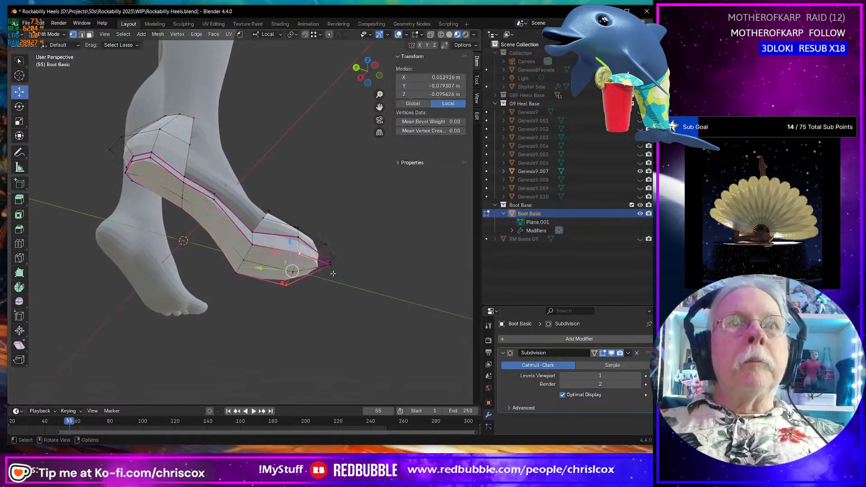
Examine the edge loops around the sole's bend at the ball of the foot from both sides.
{"action": "middle_click_drag", "start_coordinate": [250, 248], "coordinate": [271, 248]}
{"action": "left_click", "coordinate": [276, 245], "text": "alt"}
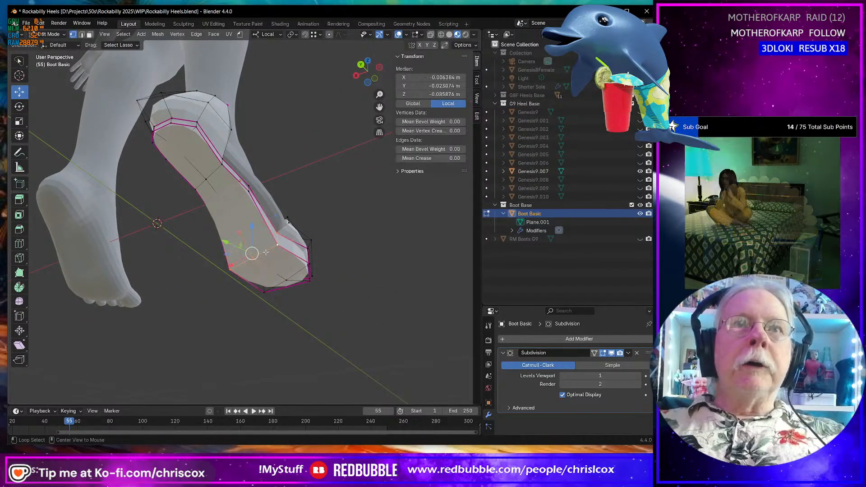
{"action": "middle_click_drag", "start_coordinate": [336, 253], "coordinate": [312, 182]}
{"action": "scroll", "coordinate": [287, 279], "scroll_direction": "up", "scroll_amount": 6}
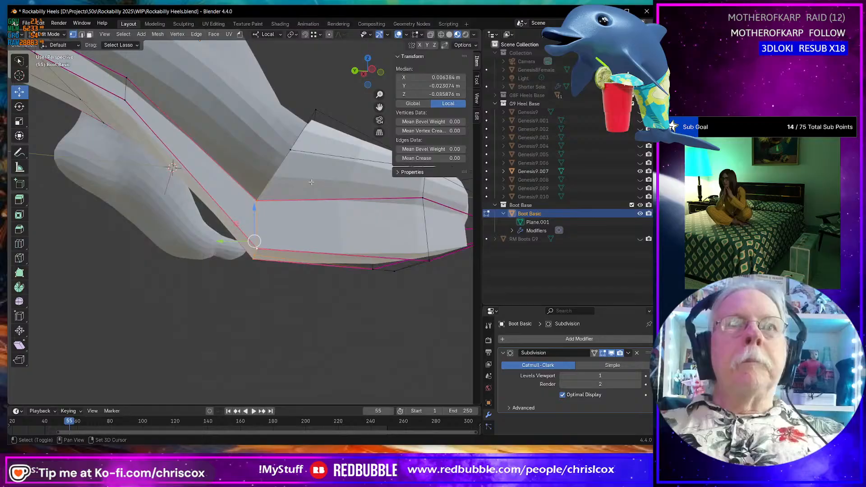
{"action": "left_click", "coordinate": [296, 250], "text": "alt"}
{"action": "middle_click_drag", "start_coordinate": [296, 249], "coordinate": [239, 256]}
{"action": "scroll", "coordinate": [319, 232], "scroll_direction": "down", "scroll_amount": 3}
{"action": "left_click", "coordinate": [272, 224]}
{"action": "scroll", "coordinate": [285, 280], "scroll_direction": "up", "scroll_amount": 6}
{"action": "left_click", "coordinate": [233, 251], "text": "alt"}
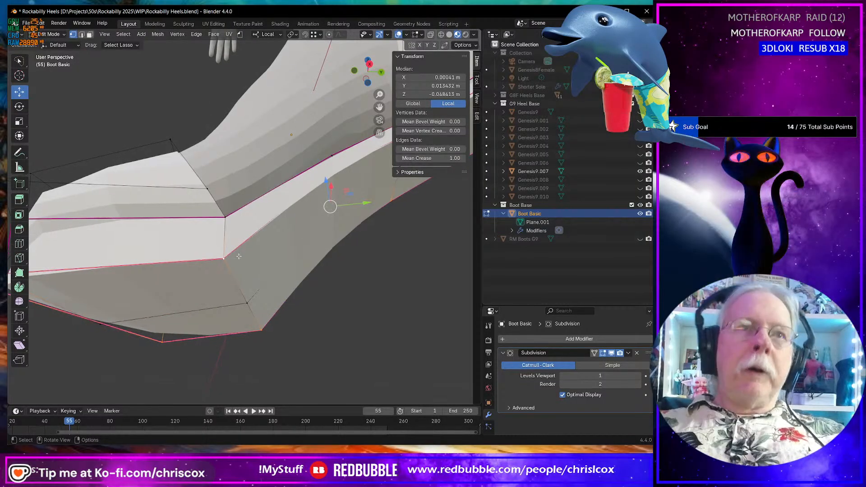
Merge all vertices of the shoe mesh by distance.
{"action": "key", "text": "a"}
{"action": "key", "text": "m"}
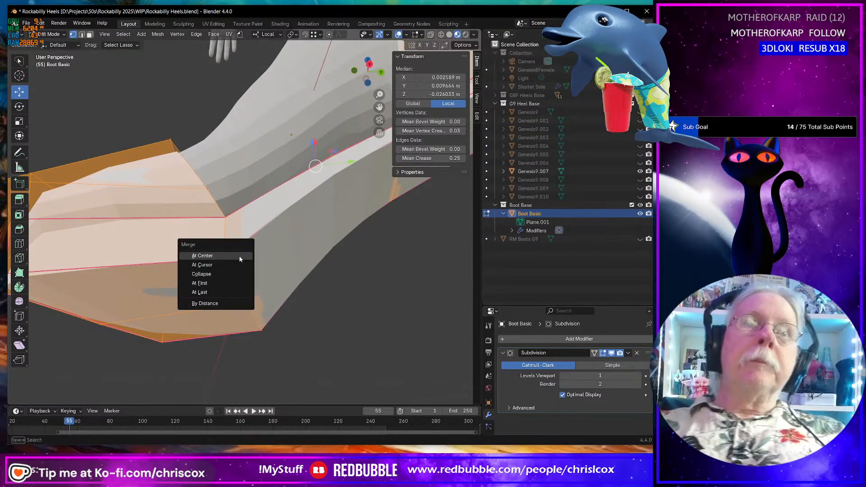
{"action": "left_click", "coordinate": [240, 303]}
{"action": "middle_click_drag", "start_coordinate": [240, 303], "coordinate": [273, 235]}
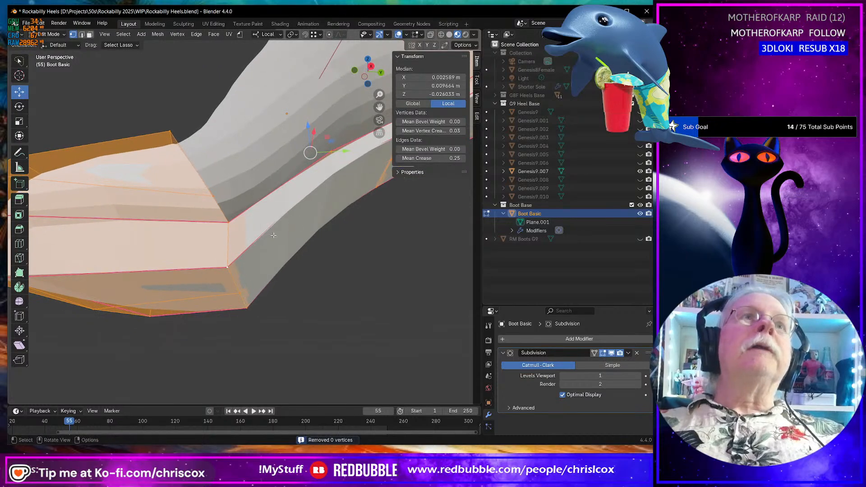
Show the mesh statistics in the viewport, merge all vertices by distance again at 0.0001 m, and clear the selection.
{"action": "left_click", "coordinate": [407, 35]}
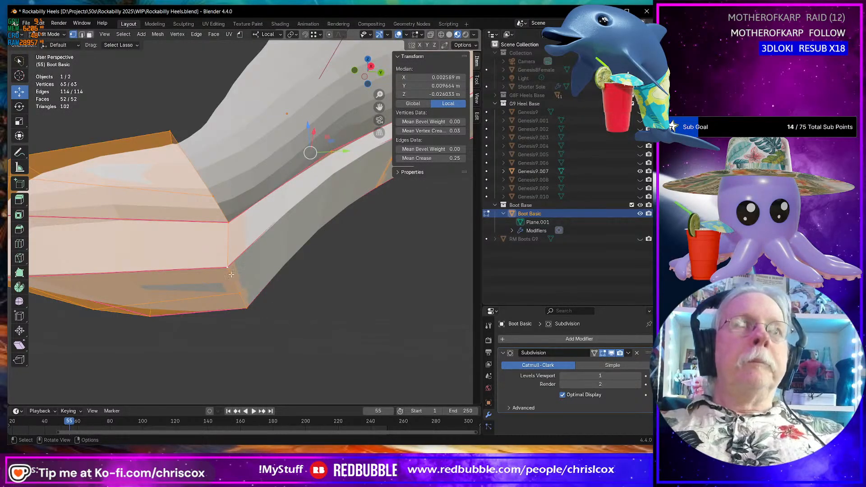
{"action": "left_click", "coordinate": [272, 304], "text": "alt"}
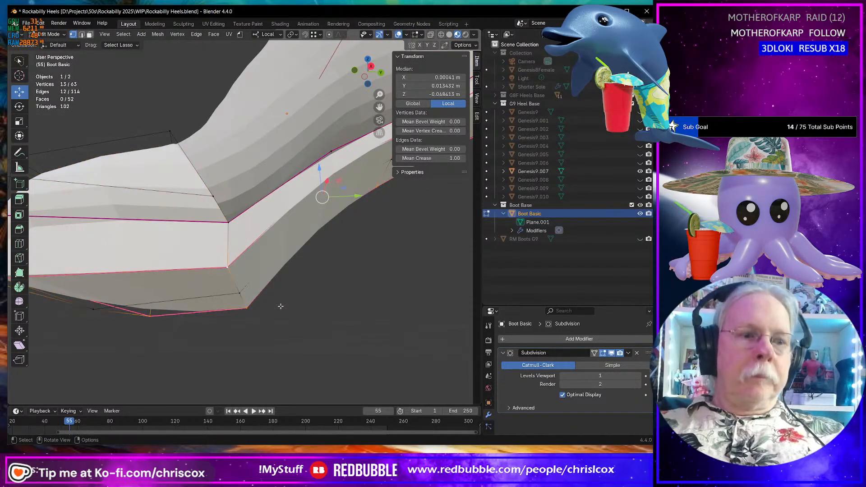
{"action": "key", "text": "a"}
{"action": "key", "text": "m"}
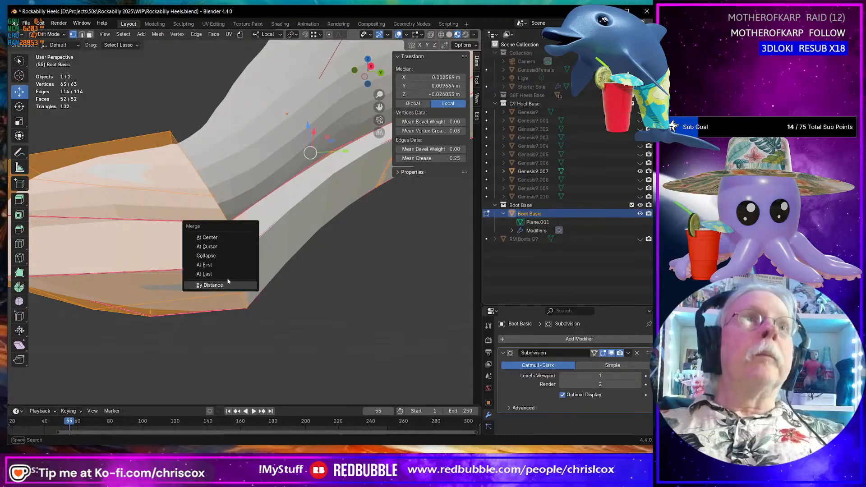
{"action": "left_click", "coordinate": [225, 286]}
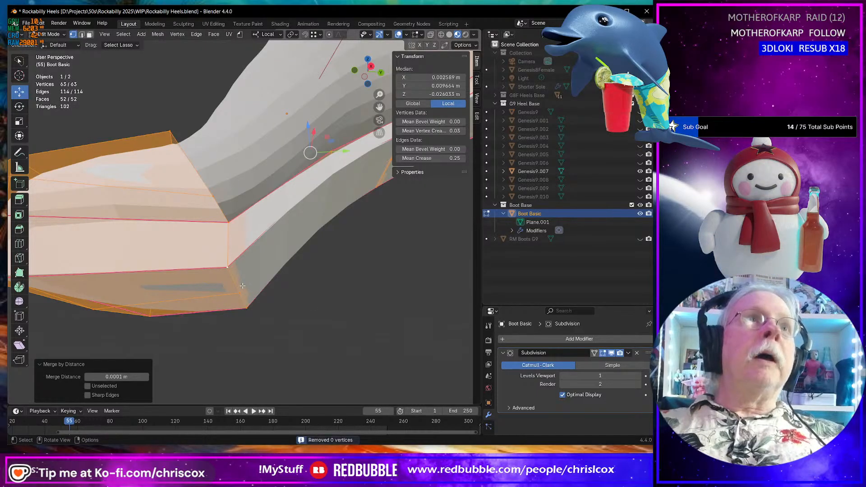
{"action": "middle_click_drag", "start_coordinate": [242, 285], "coordinate": [269, 271]}
{"action": "key", "text": "alt+a"}
{"action": "middle_click_drag", "start_coordinate": [354, 172], "coordinate": [279, 226]}
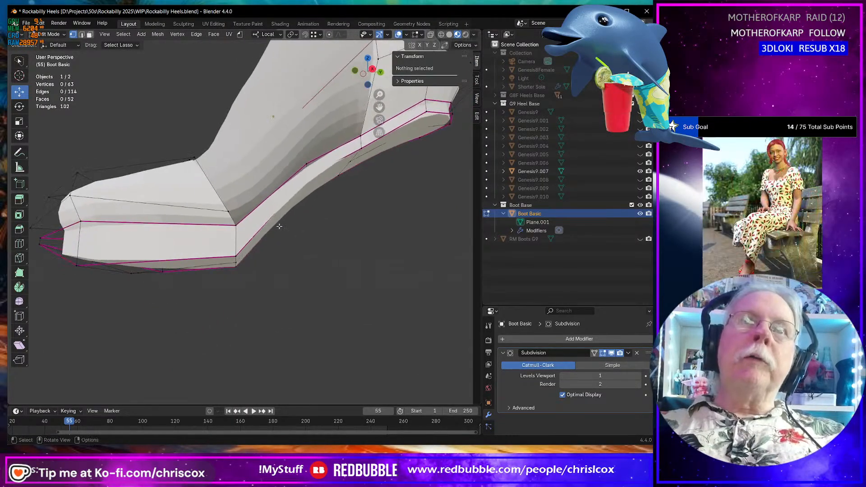
Select the side vertex at the sole's bend and try adjusting its vertex crease.
{"action": "middle_click_drag", "start_coordinate": [242, 253], "coordinate": [276, 278]}
{"action": "left_click", "coordinate": [224, 219]}
{"action": "left_click", "coordinate": [236, 253]}
{"action": "left_click", "coordinate": [222, 232]}
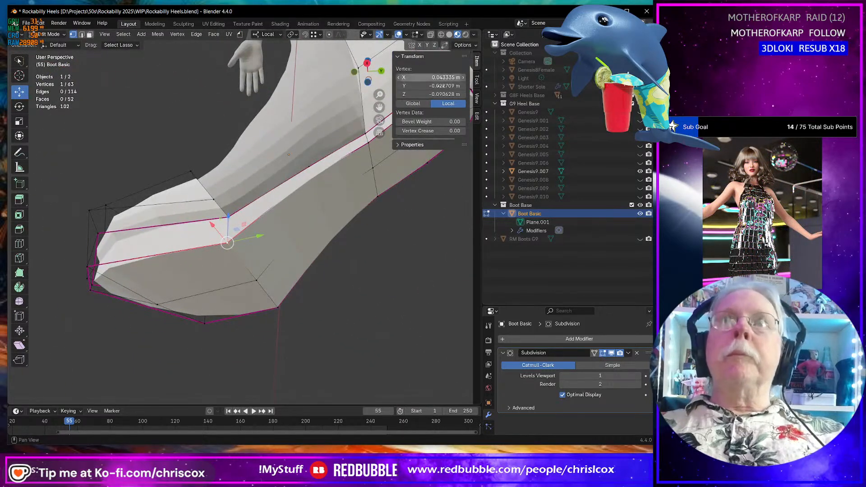
{"action": "left_click_drag", "start_coordinate": [441, 131], "coordinate": [469, 130]}
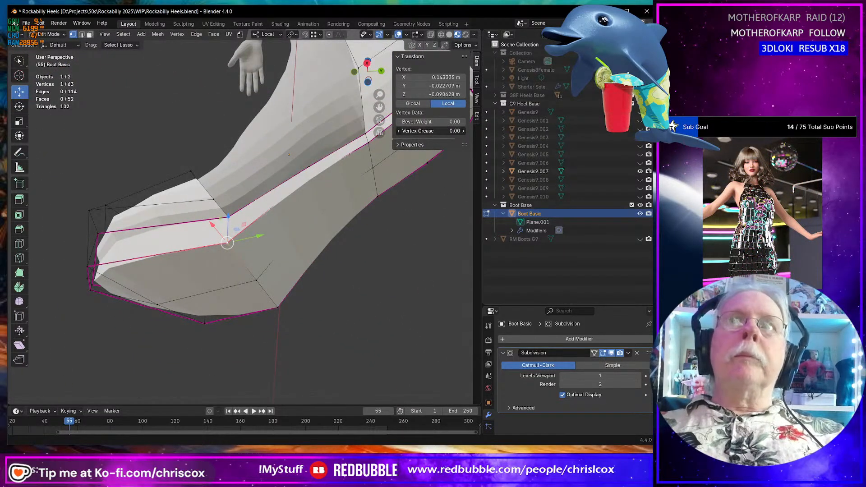
{"action": "middle_click_drag", "start_coordinate": [406, 190], "coordinate": [377, 292]}
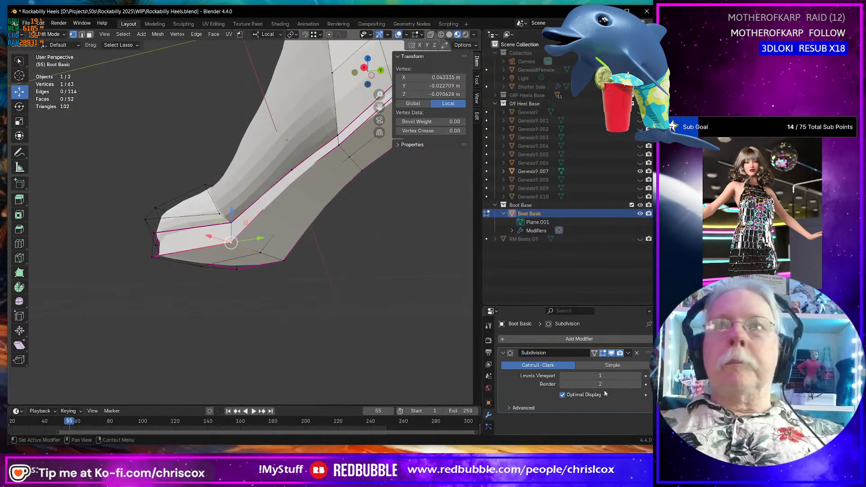
Set the Subdivision modifier's viewport level to 2 and inspect the smoothed sole in Object Mode.
{"action": "left_click", "coordinate": [639, 379]}
{"action": "middle_click_drag", "start_coordinate": [423, 343], "coordinate": [283, 269]}
{"action": "key", "text": "Tab"}
{"action": "scroll", "coordinate": [283, 269], "scroll_direction": "up", "scroll_amount": 3}
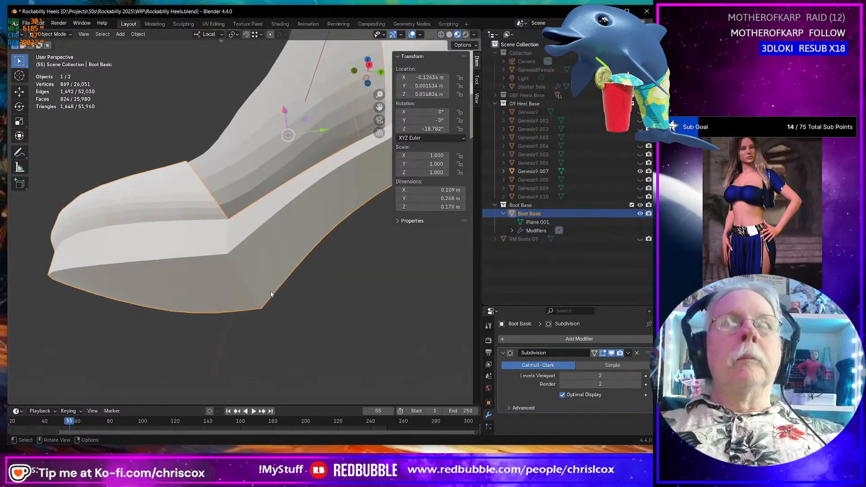
{"action": "scroll", "coordinate": [271, 293], "scroll_direction": "up", "scroll_amount": 1}
{"action": "scroll", "coordinate": [234, 266], "scroll_direction": "up", "scroll_amount": 1}
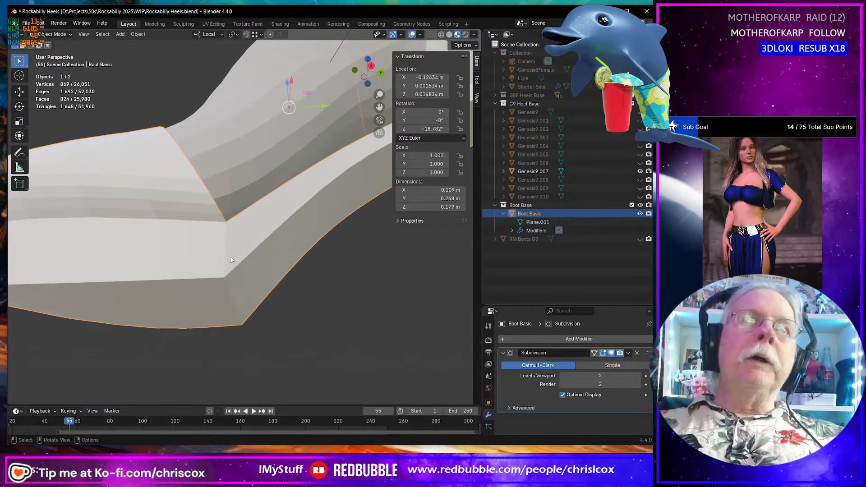
{"action": "key", "text": "Tab"}
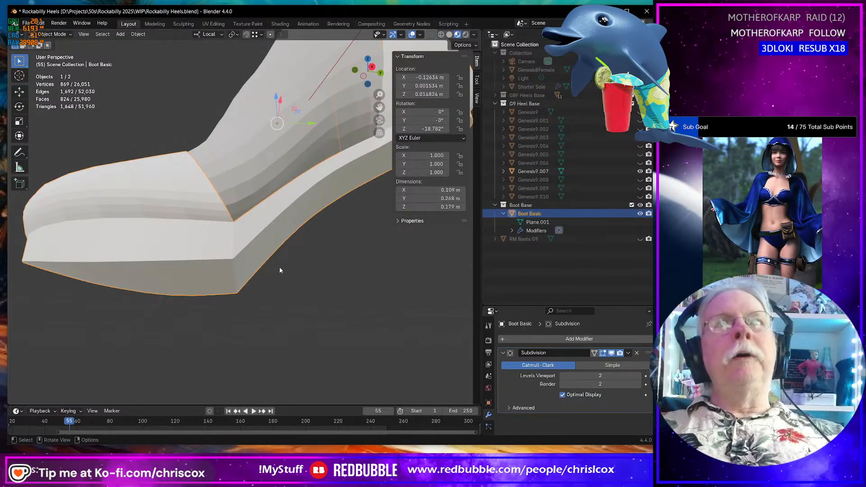
{"action": "key", "text": "Tab"}
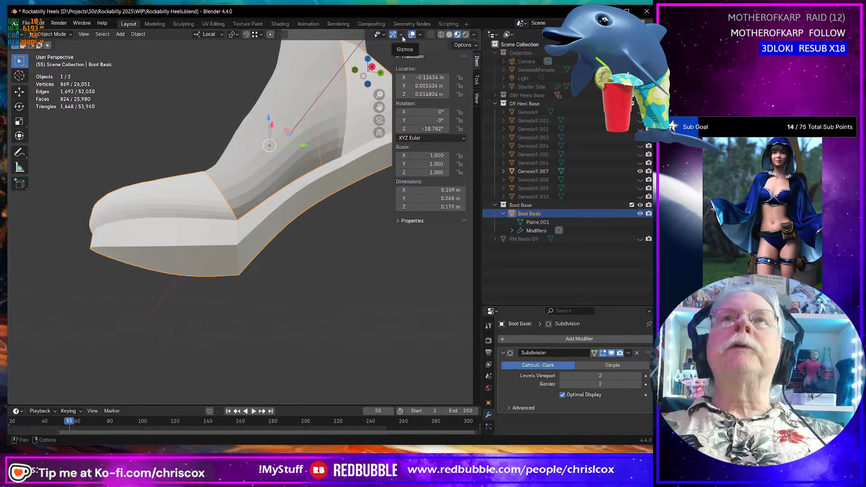
Turn on the Face Orientation overlay and return the shoe to Edit Mode.
{"action": "left_click", "coordinate": [421, 34]}
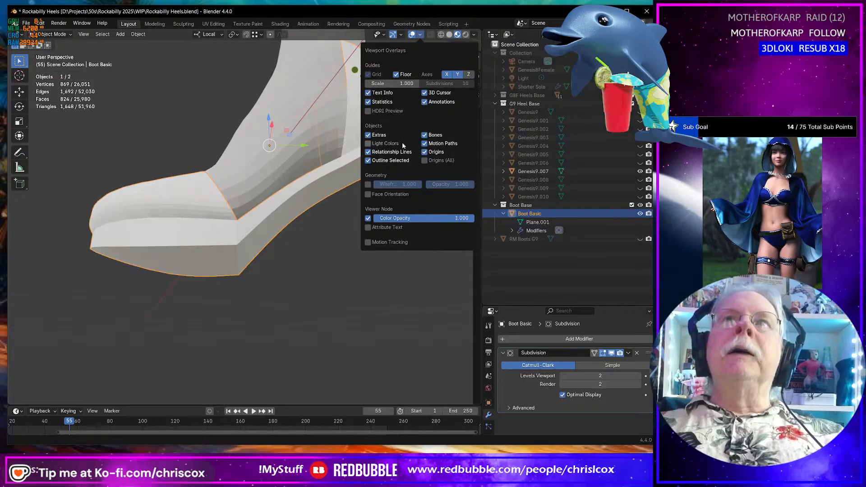
{"action": "left_click", "coordinate": [371, 195]}
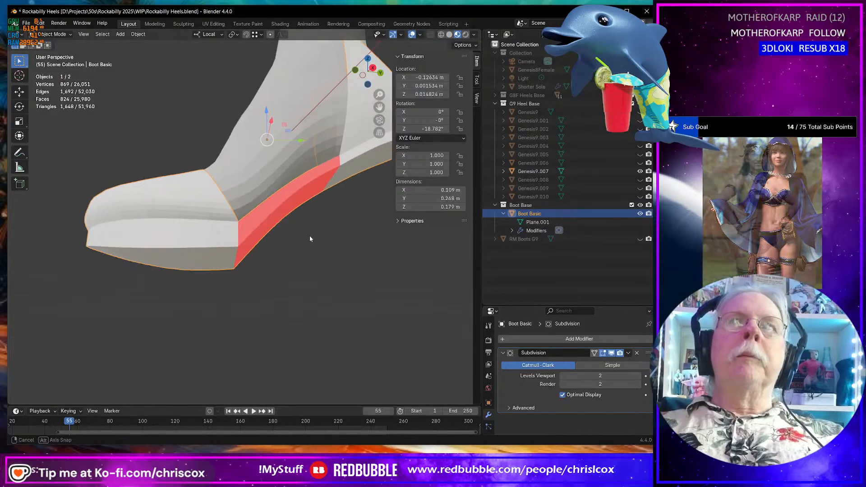
{"action": "middle_click_drag", "start_coordinate": [310, 235], "coordinate": [282, 220]}
{"action": "key", "text": "Tab"}
{"action": "scroll", "coordinate": [240, 186], "scroll_direction": "up", "scroll_amount": 3}
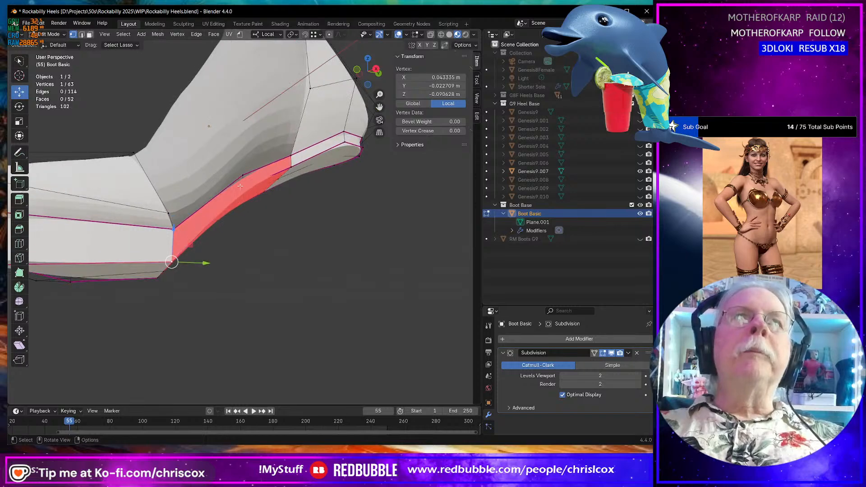
Select the whole shoe mesh and recalculate its normals to the outside.
{"action": "key", "text": "a"}
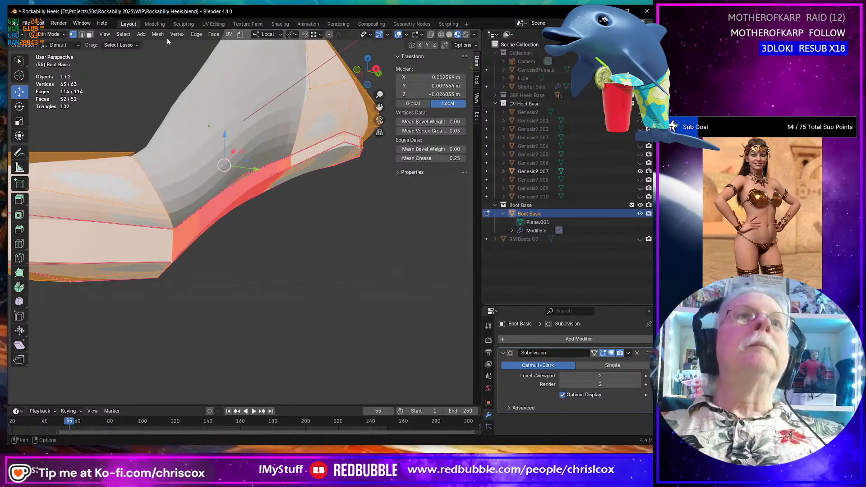
{"action": "left_click", "coordinate": [158, 35]}
{"action": "mouse_move", "coordinate": [194, 176]}
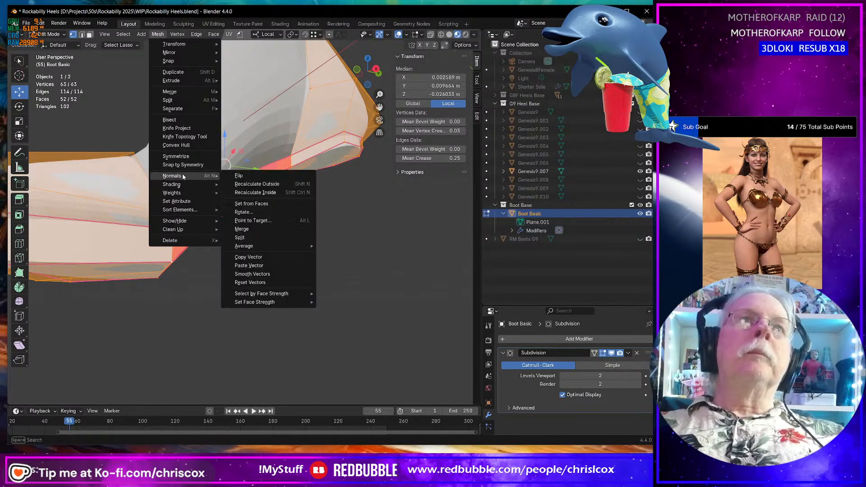
{"action": "left_click", "coordinate": [265, 187]}
{"action": "middle_click_drag", "start_coordinate": [265, 187], "coordinate": [216, 239]}
{"action": "left_click", "coordinate": [283, 265]}
{"action": "scroll", "coordinate": [283, 265], "scroll_direction": "down", "scroll_amount": 3}
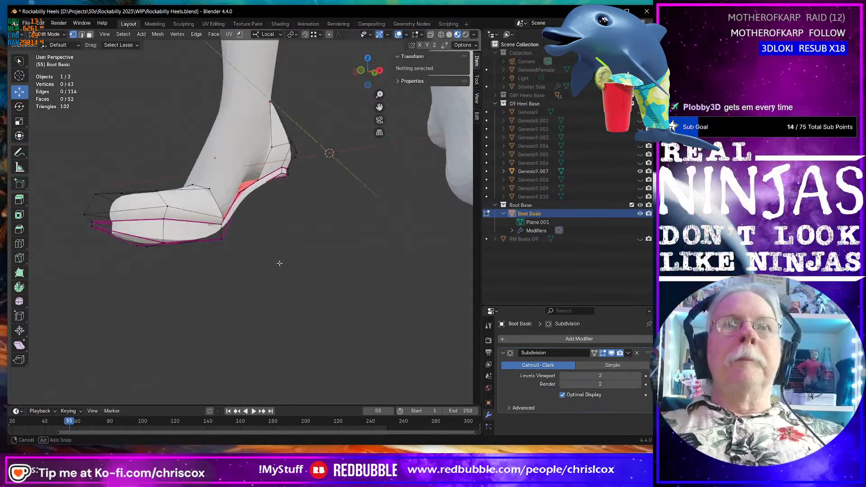
{"action": "middle_click_drag", "start_coordinate": [279, 263], "coordinate": [254, 260]}
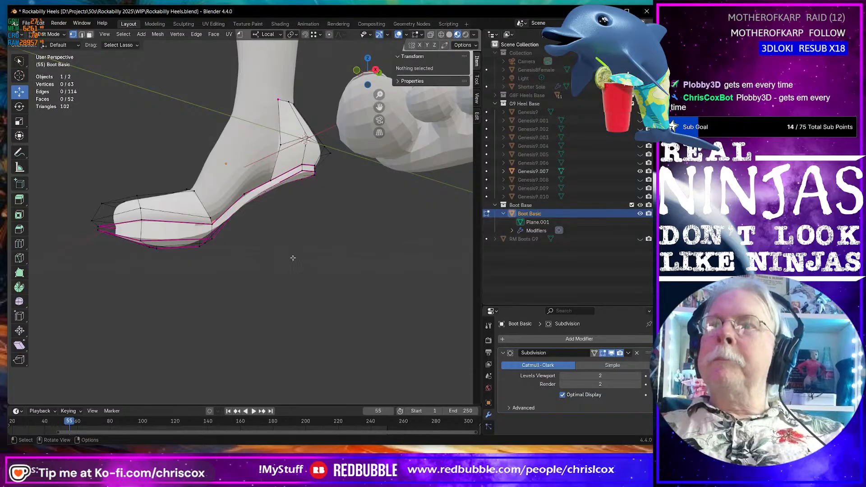
Select the upper sole edge beside the toe section and try lowering its crease.
{"action": "middle_click_drag", "start_coordinate": [232, 210], "coordinate": [314, 228]}
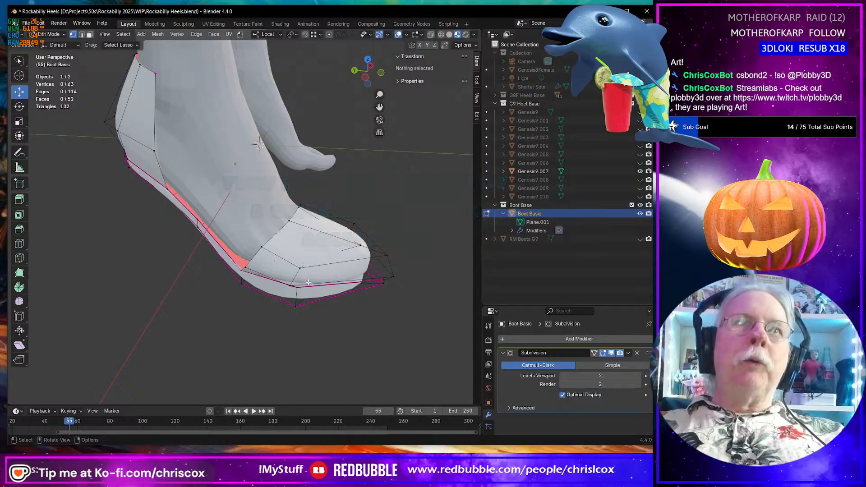
{"action": "middle_click_drag", "start_coordinate": [274, 258], "coordinate": [316, 244]}
{"action": "scroll", "coordinate": [322, 245], "scroll_direction": "up", "scroll_amount": 5}
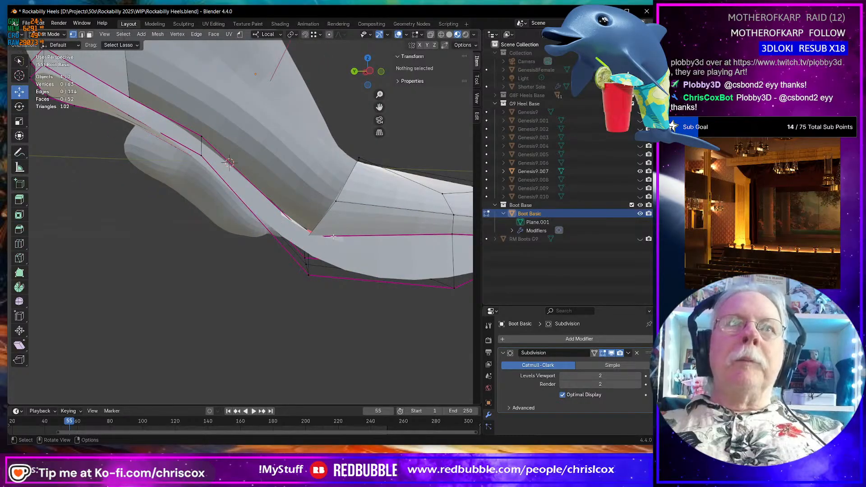
{"action": "left_click", "coordinate": [321, 237], "text": "alt"}
{"action": "middle_click_drag", "start_coordinate": [322, 237], "coordinate": [337, 249]}
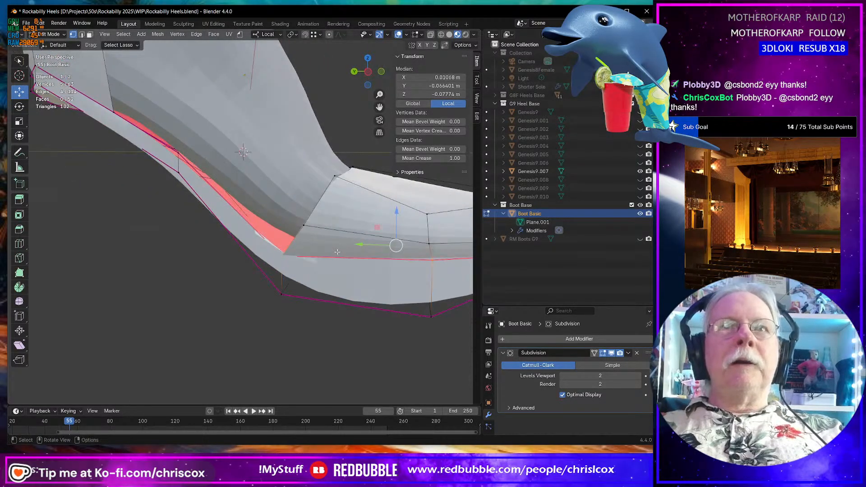
{"action": "key", "text": "alt+a"}
{"action": "key", "text": "2"}
{"action": "left_click", "coordinate": [337, 254]}
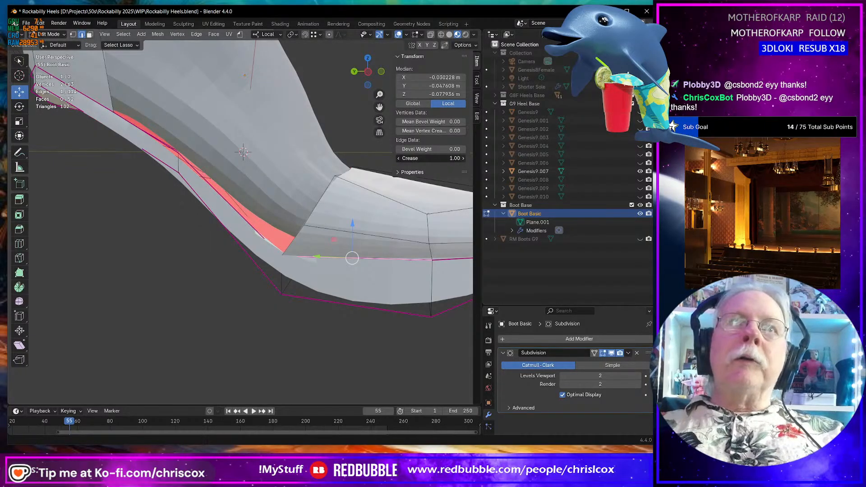
{"action": "left_click_drag", "start_coordinate": [435, 158], "coordinate": [400, 158]}
{"action": "middle_click_drag", "start_coordinate": [393, 222], "coordinate": [232, 283]}
{"action": "scroll", "coordinate": [379, 221], "scroll_direction": "down", "scroll_amount": 5}
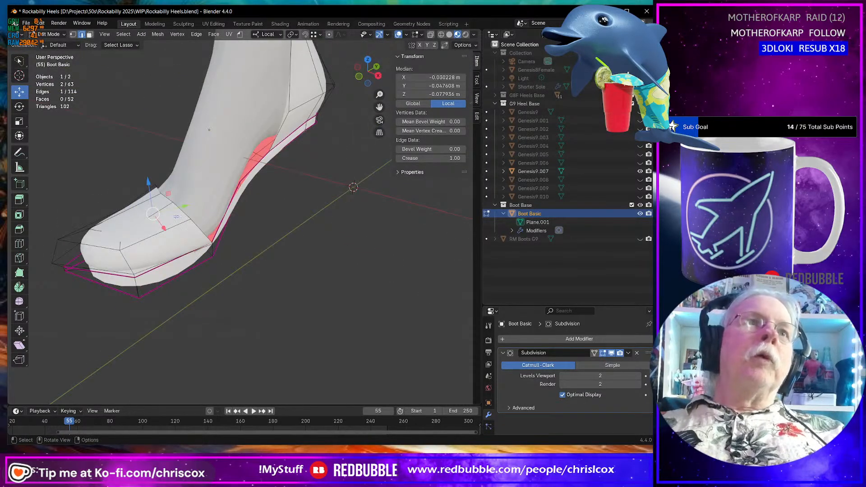
Add a loop cut around the toe section just ahead of the sole's bend and another just behind the bend, with factor -0.635.
{"action": "left_click", "coordinate": [24, 245]}
{"action": "left_click_drag", "start_coordinate": [181, 252], "coordinate": [202, 246]}
{"action": "middle_click_drag", "start_coordinate": [201, 245], "coordinate": [174, 136]}
{"action": "left_click_drag", "start_coordinate": [231, 228], "coordinate": [217, 237]}
{"action": "middle_click_drag", "start_coordinate": [218, 236], "coordinate": [186, 313]}
{"action": "scroll", "coordinate": [230, 250], "scroll_direction": "up", "scroll_amount": 4}
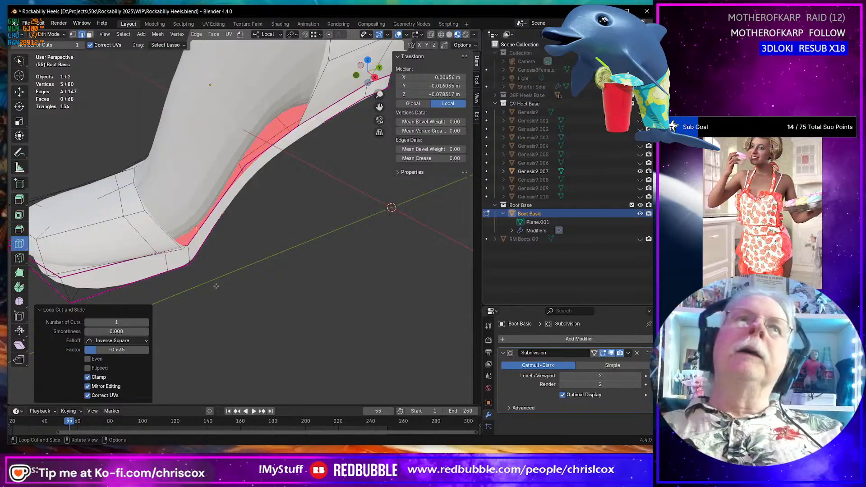
Undo the loop cuts added around the toe section.
{"action": "middle_click_drag", "start_coordinate": [216, 286], "coordinate": [371, 261]}
{"action": "scroll", "coordinate": [361, 238], "scroll_direction": "down", "scroll_amount": 2}
{"action": "scroll", "coordinate": [362, 239], "scroll_direction": "up", "scroll_amount": 6}
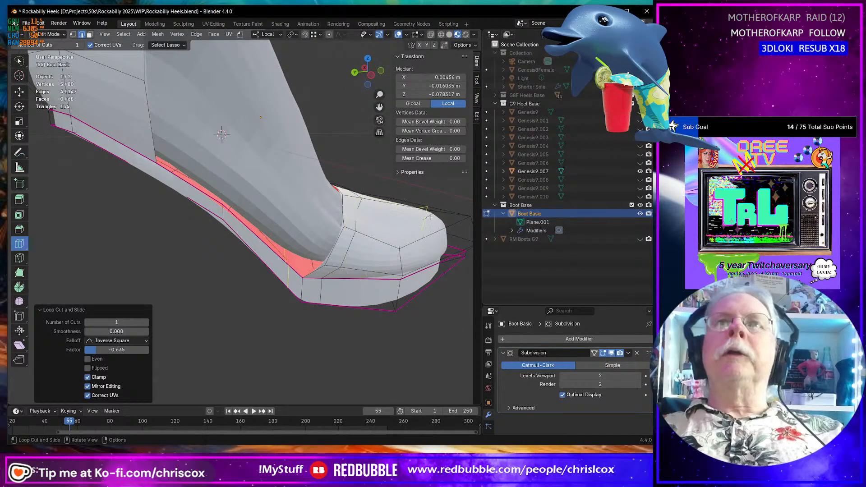
{"action": "middle_click_drag", "start_coordinate": [428, 217], "coordinate": [402, 232]}
{"action": "key", "text": "ctrl+z"}
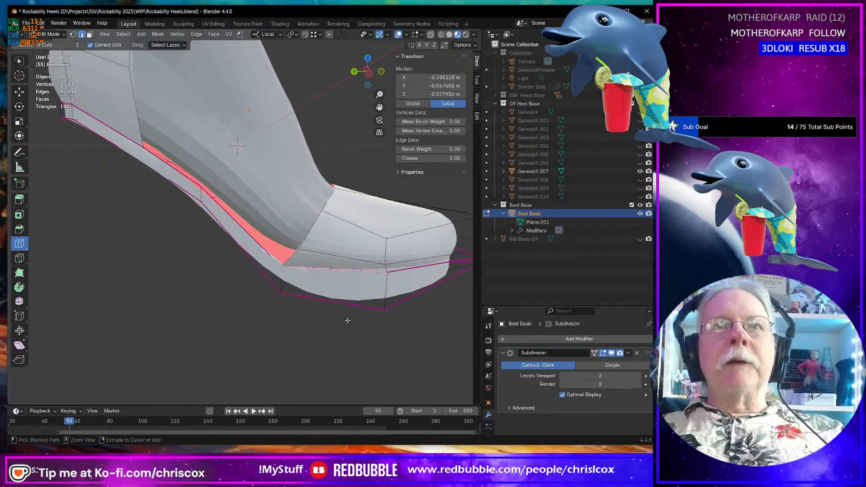
{"action": "middle_click_drag", "start_coordinate": [345, 320], "coordinate": [345, 328]}
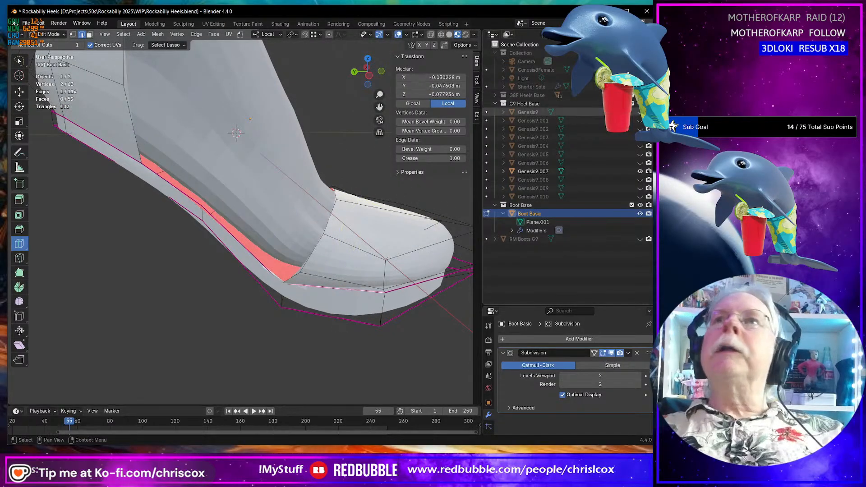
Hide the G9 Heel Base collection so only the shoe mesh is shown.
{"action": "left_click", "coordinate": [640, 104]}
{"action": "middle_click_drag", "start_coordinate": [368, 155], "coordinate": [317, 187]}
{"action": "middle_click_drag", "start_coordinate": [241, 184], "coordinate": [248, 237], "text": "shift"}
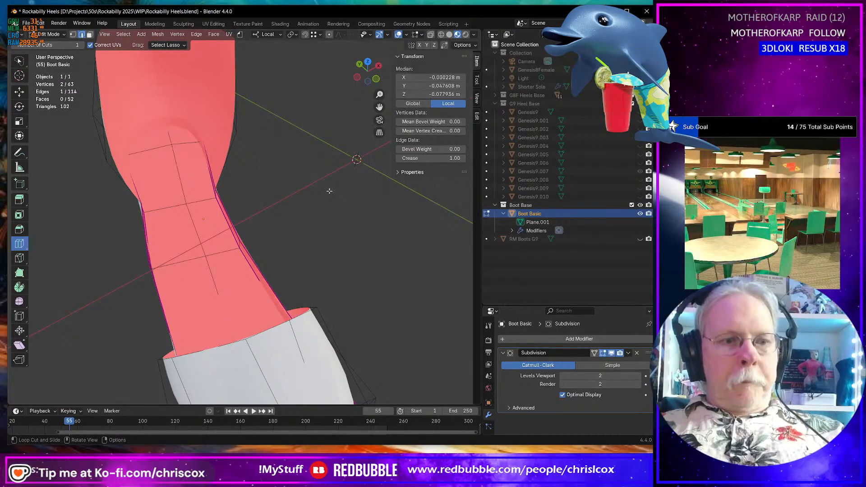
Try filling the open insole with faces between its opposite side edges, working from the heel section toward the toe.
{"action": "key", "text": "shift+space"}
{"action": "key", "text": "g"}
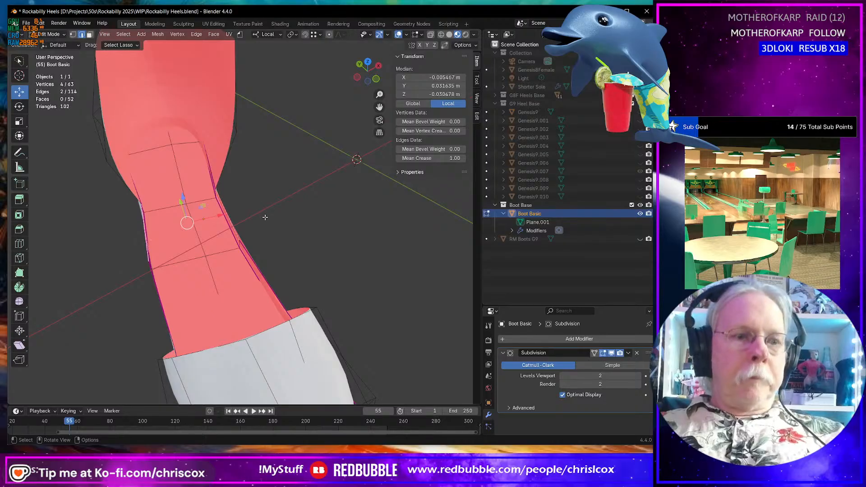
{"action": "key", "text": "f"}
{"action": "middle_click_drag", "start_coordinate": [265, 217], "coordinate": [277, 229]}
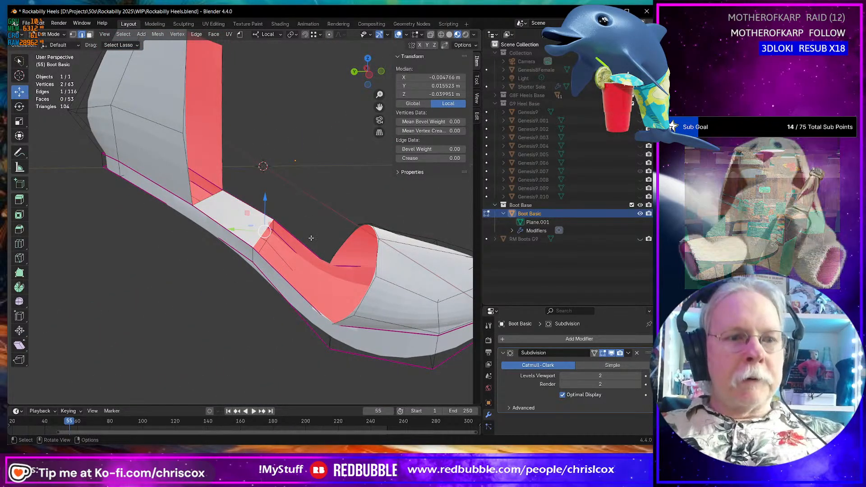
{"action": "key", "text": "f"}
{"action": "middle_click_drag", "start_coordinate": [311, 238], "coordinate": [307, 281]}
{"action": "key", "text": "f"}
{"action": "key", "text": "ctrl+z"}
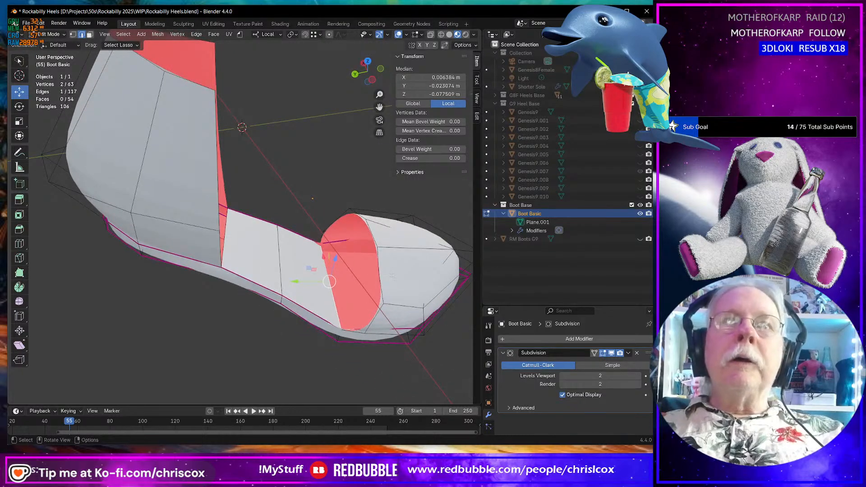
Set the Subdivision modifier's viewport level to 0 and extend the selection to the sole edges beside the toe section.
{"action": "left_click", "coordinate": [563, 377]}
{"action": "middle_click_drag", "start_coordinate": [405, 350], "coordinate": [354, 239]}
{"action": "middle_click_drag", "start_coordinate": [357, 270], "coordinate": [365, 332]}
{"action": "left_click", "coordinate": [341, 284], "text": "shift"}
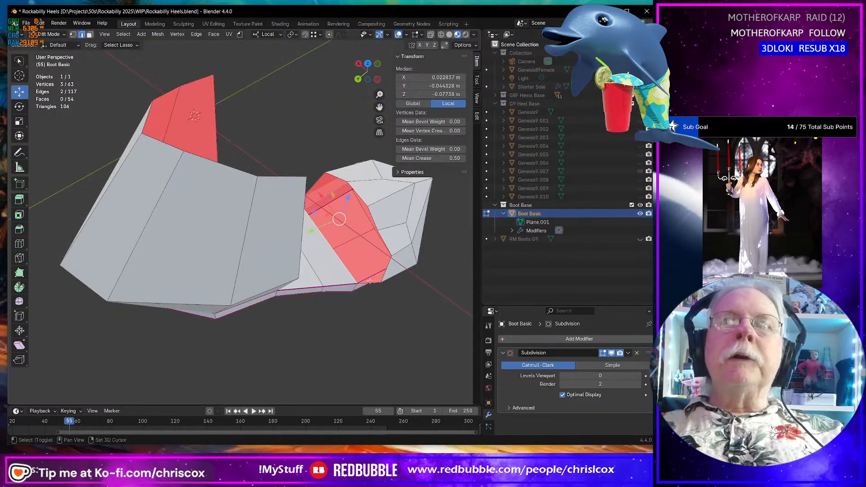
{"action": "middle_click_drag", "start_coordinate": [364, 276], "coordinate": [344, 258]}
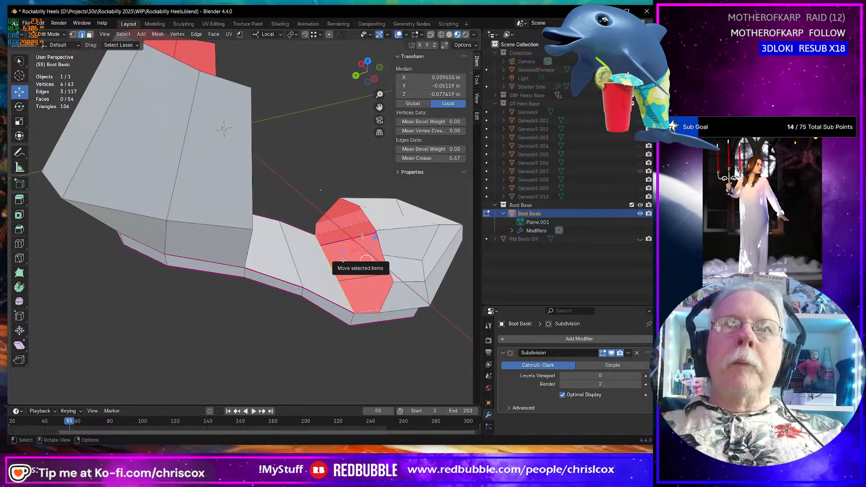
{"action": "middle_click_drag", "start_coordinate": [342, 260], "coordinate": [290, 273]}
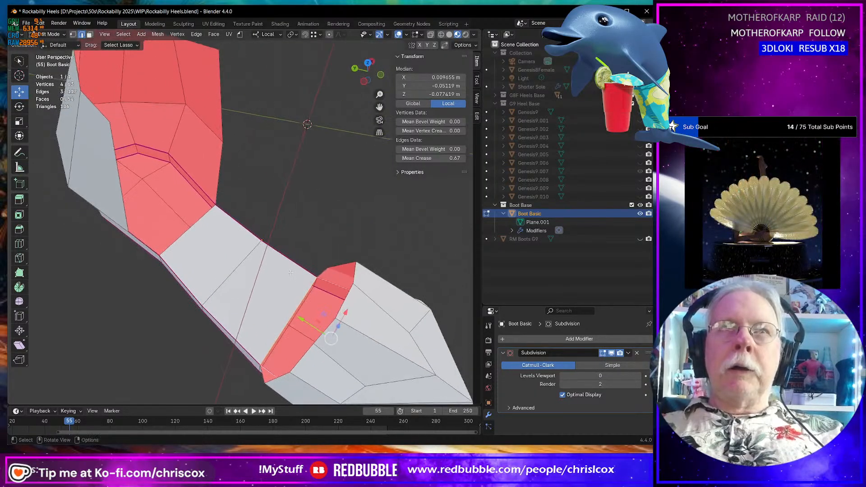
Undo the faces filled across the insole.
{"action": "key", "text": "ctrl+z"}
{"action": "key", "text": "ctrl+z"}
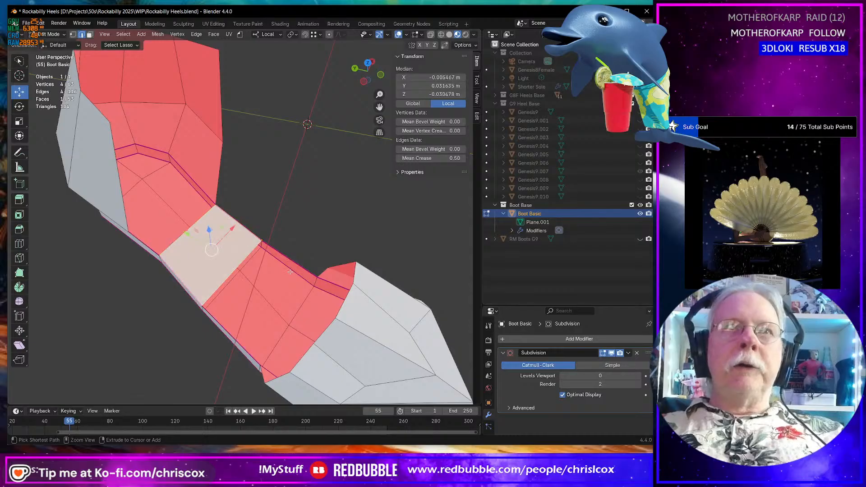
{"action": "key", "text": "ctrl+z"}
{"action": "middle_click_drag", "start_coordinate": [290, 272], "coordinate": [267, 248]}
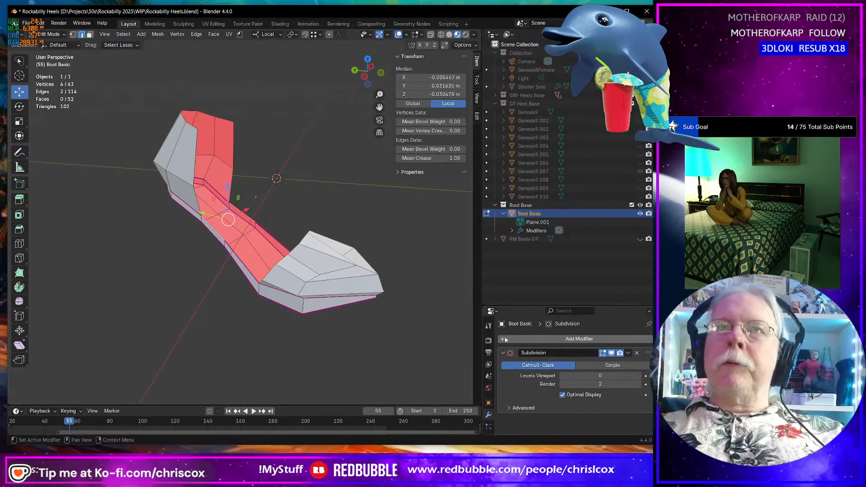
{"action": "middle_click_drag", "start_coordinate": [451, 337], "coordinate": [392, 316]}
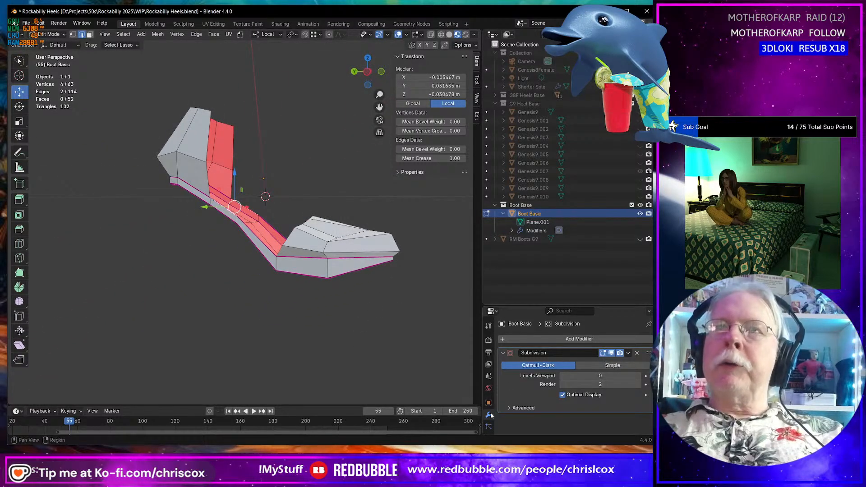
{"action": "key", "text": "shift+a"}
{"action": "mouse_move", "coordinate": [504, 339]}
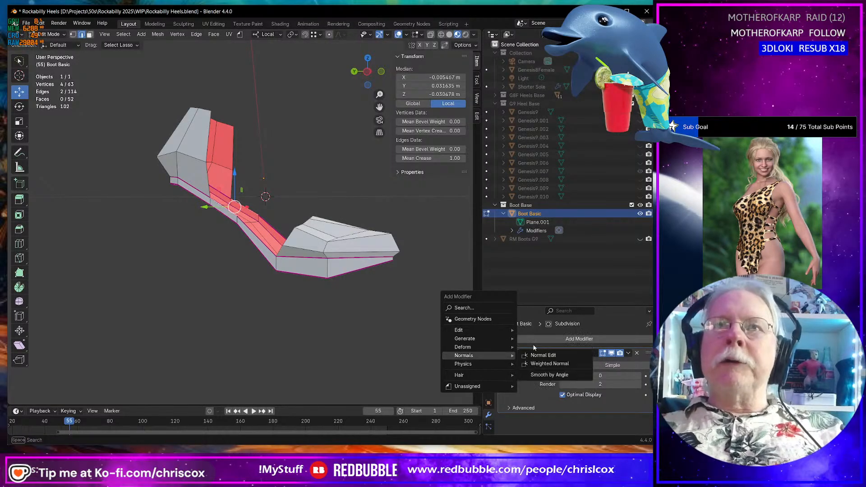
Raise the off-centre vertex midway along the top of the toe section about 0.0049 m along local Z.
{"action": "middle_click_drag", "start_coordinate": [288, 293], "coordinate": [353, 248]}
{"action": "scroll", "coordinate": [292, 293], "scroll_direction": "up", "scroll_amount": 3}
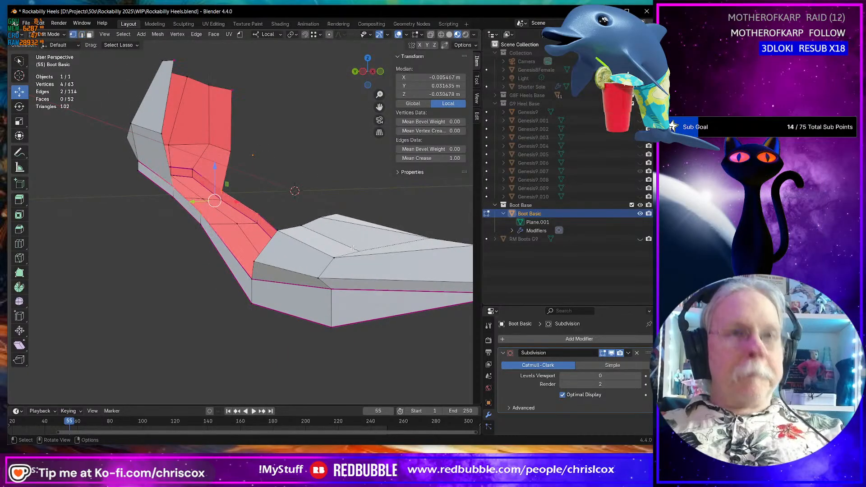
{"action": "left_click", "coordinate": [359, 251]}
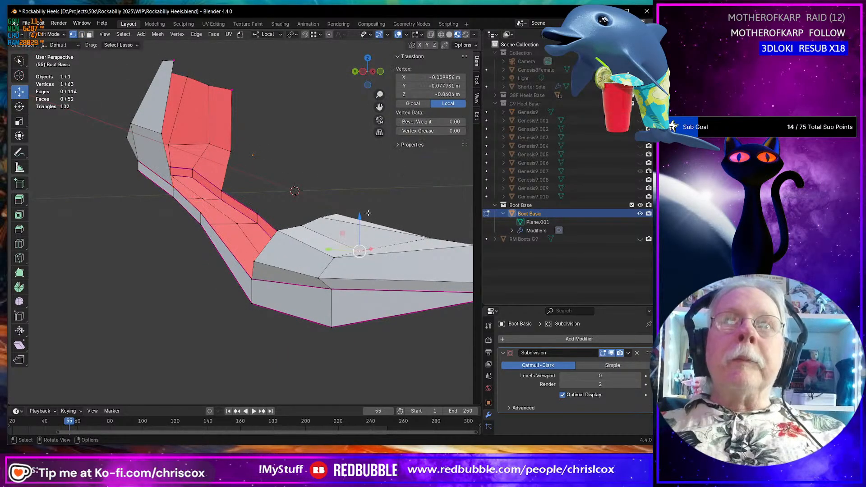
{"action": "key", "text": "g"}
{"action": "key", "text": "z"}
{"action": "left_click", "coordinate": [364, 209]}
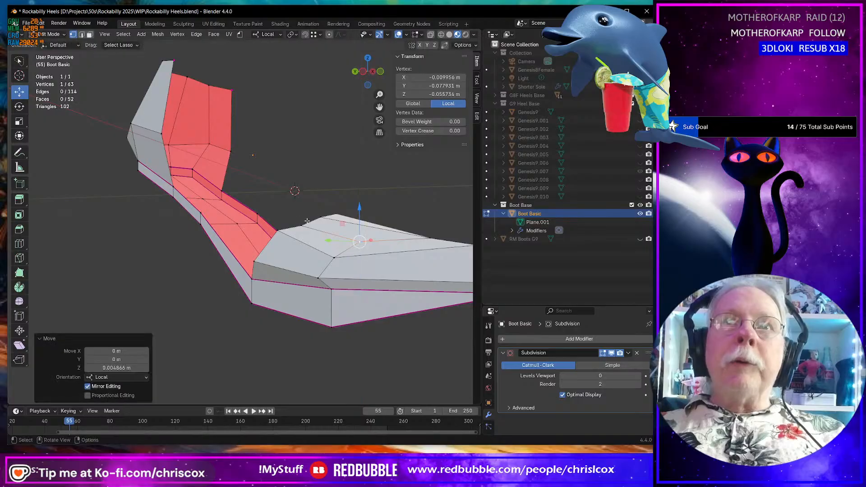
Raise the off-centre vertex on the toe section's rear opening edge about 0.0012 m along local Z.
{"action": "left_click", "coordinate": [301, 226]}
{"action": "key", "text": "g"}
{"action": "key", "text": "z"}
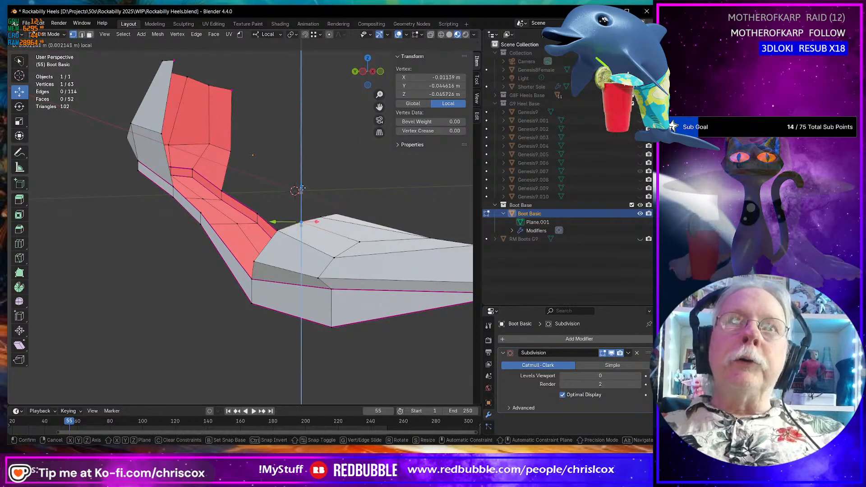
{"action": "left_click", "coordinate": [303, 189]}
{"action": "middle_click_drag", "start_coordinate": [303, 188], "coordinate": [308, 243]}
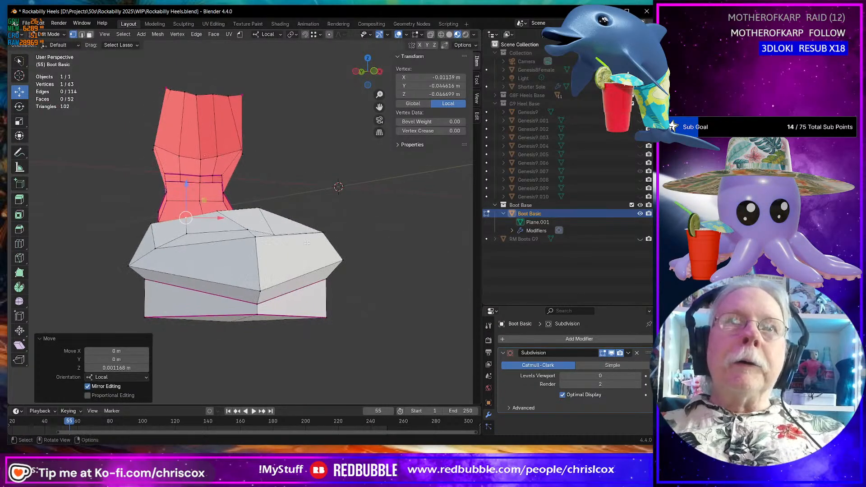
{"action": "middle_click_drag", "start_coordinate": [193, 278], "coordinate": [187, 217]}
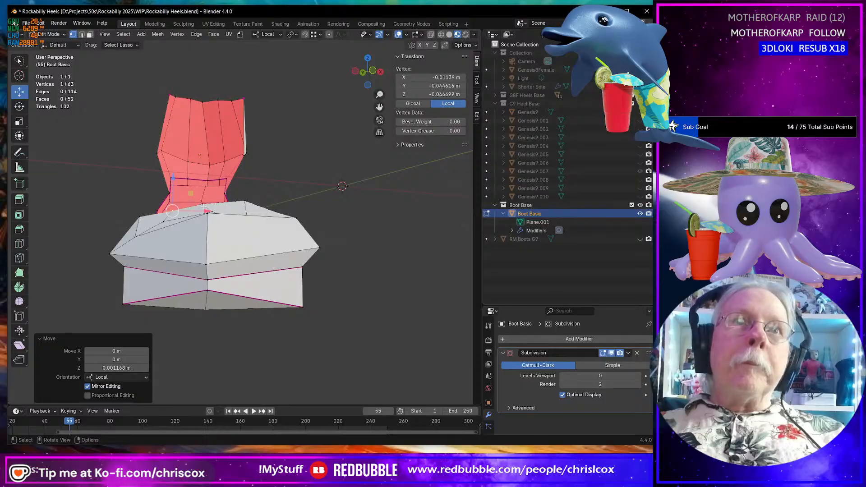
Lower the upper centre vertex at the front of the toe about 0.0026 m along local Z.
{"action": "left_click", "coordinate": [207, 212]}
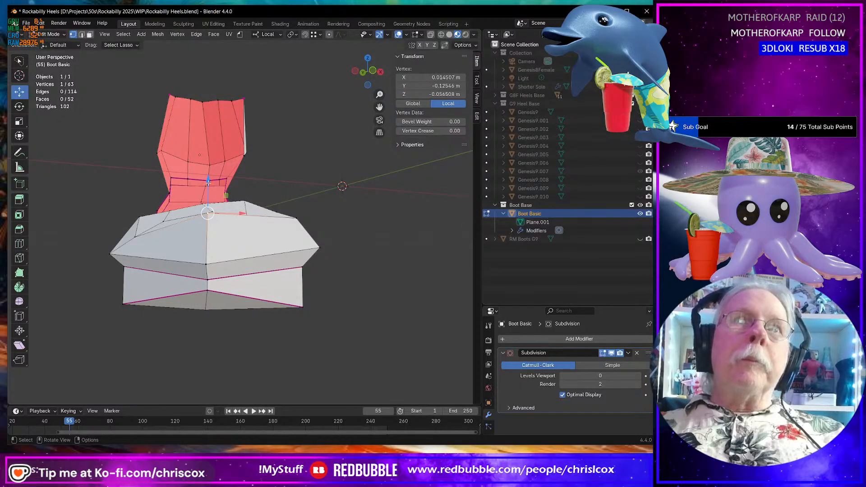
{"action": "key", "text": "g"}
{"action": "key", "text": "z"}
{"action": "left_click", "coordinate": [208, 187]}
{"action": "middle_click_drag", "start_coordinate": [208, 187], "coordinate": [227, 234]}
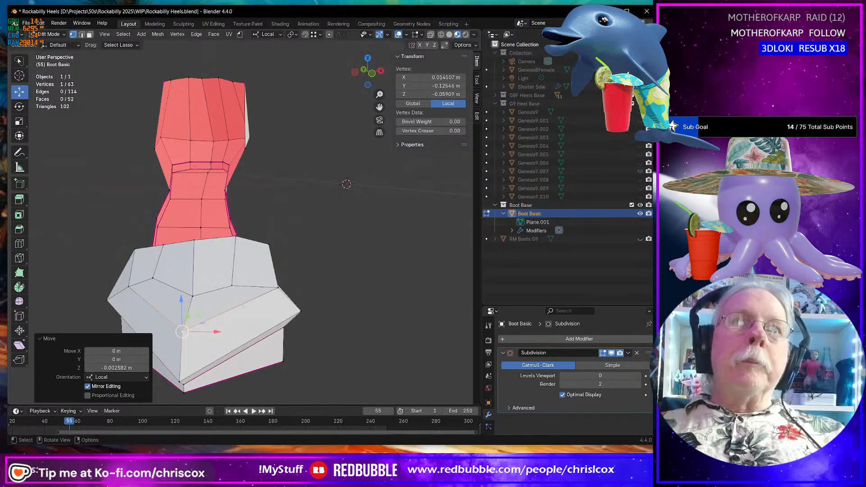
Raise the vertex on the opposite side of the toe's top surface about 0.0038 m along local Z.
{"action": "left_click", "coordinate": [193, 296]}
{"action": "middle_click_drag", "start_coordinate": [192, 296], "coordinate": [210, 204]}
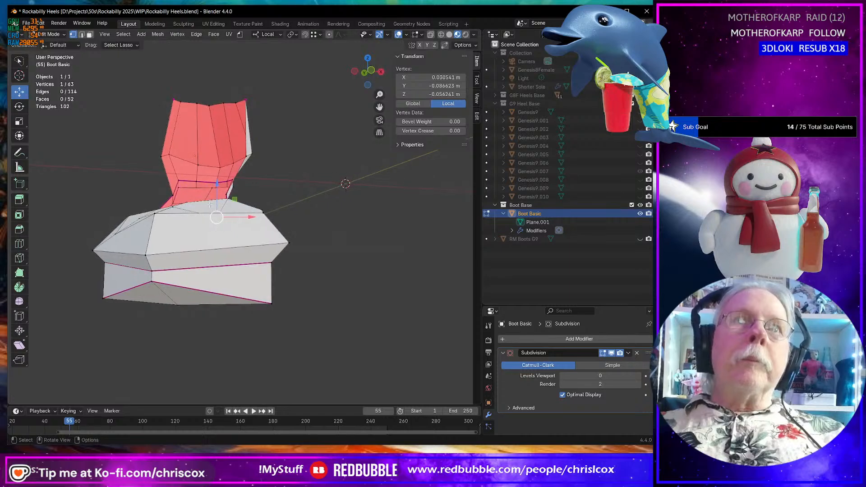
{"action": "key", "text": "g"}
{"action": "key", "text": "z"}
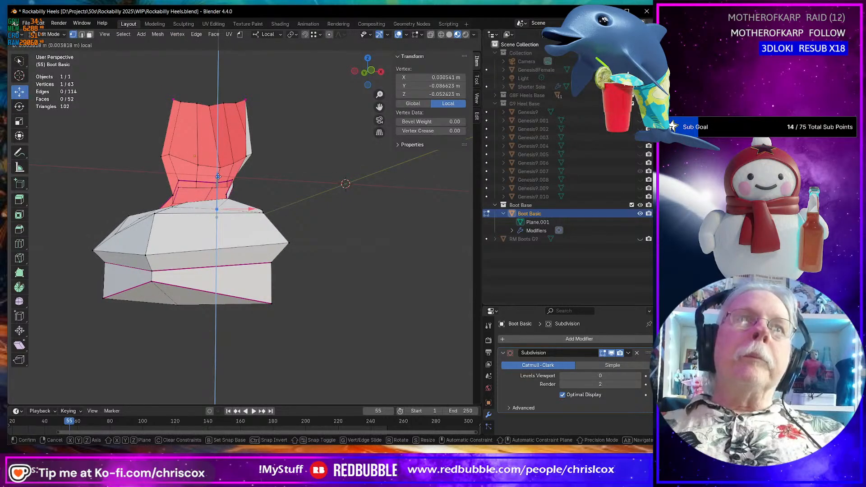
{"action": "left_click", "coordinate": [218, 176]}
{"action": "middle_click_drag", "start_coordinate": [217, 177], "coordinate": [216, 229]}
Slide the centre vertex on top of the toe section along its edge by a factor of 0.120.
{"action": "left_click", "coordinate": [217, 242]}
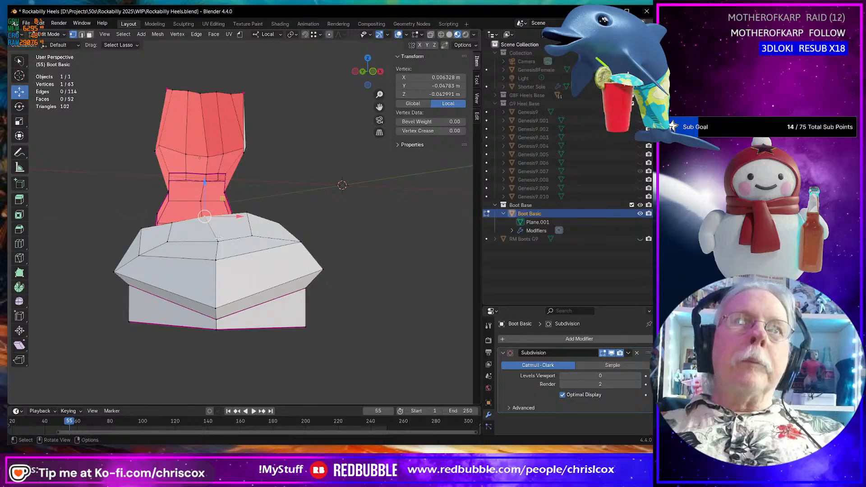
{"action": "key", "text": "g"}
{"action": "key", "text": "g"}
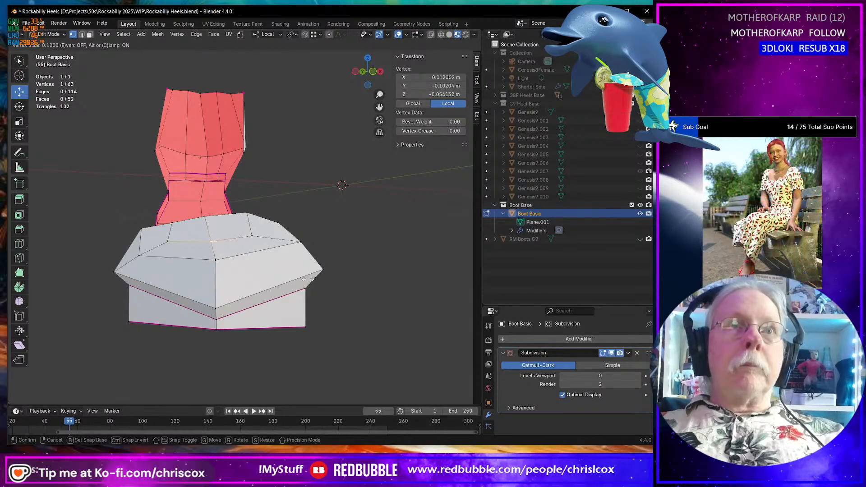
{"action": "left_click", "coordinate": [300, 281]}
{"action": "middle_click_drag", "start_coordinate": [300, 282], "coordinate": [299, 267]}
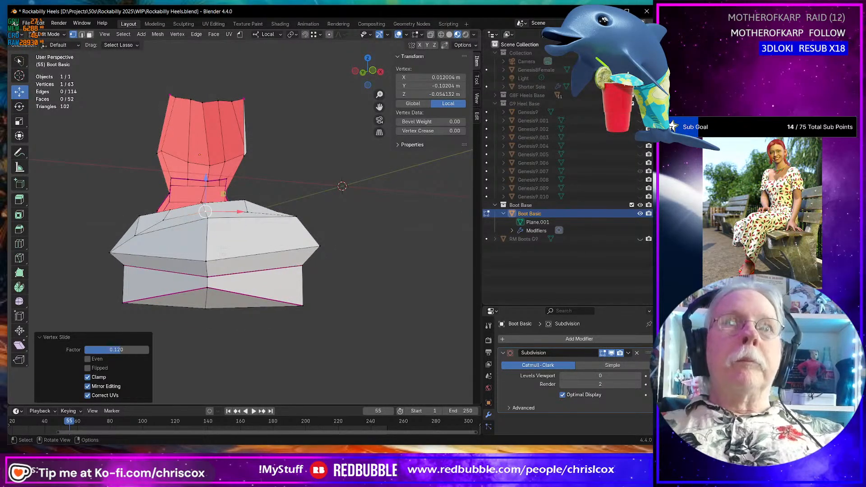
Slide the toe tip's lower upper-shell vertex and the upper sole edge's tip vertex sideways by factors of about 0.035 and 0.029.
{"action": "left_click", "coordinate": [209, 262]}
{"action": "key", "text": "g"}
{"action": "key", "text": "g"}
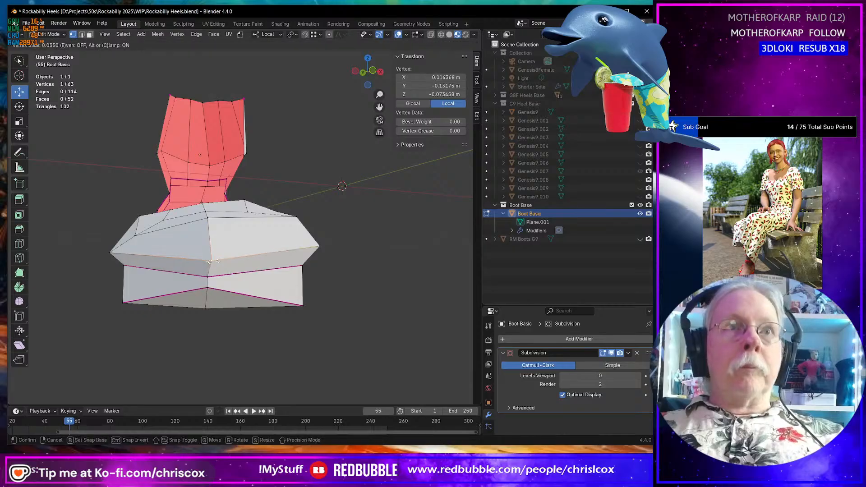
{"action": "left_click", "coordinate": [209, 276]}
{"action": "key", "text": "g"}
{"action": "key", "text": "g"}
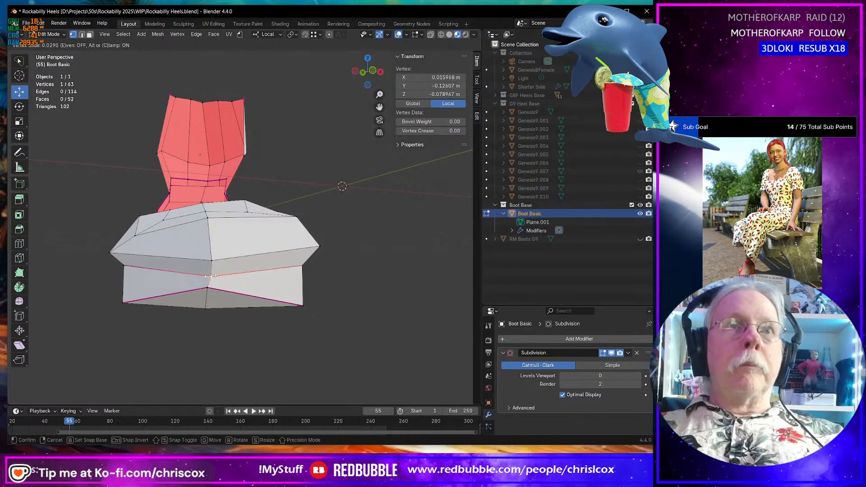
{"action": "left_click", "coordinate": [210, 276]}
Slide the bottom sole edge's tip vertex sideways by a factor of 0.042.
{"action": "left_click", "coordinate": [208, 287]}
{"action": "key", "text": "g"}
{"action": "key", "text": "g"}
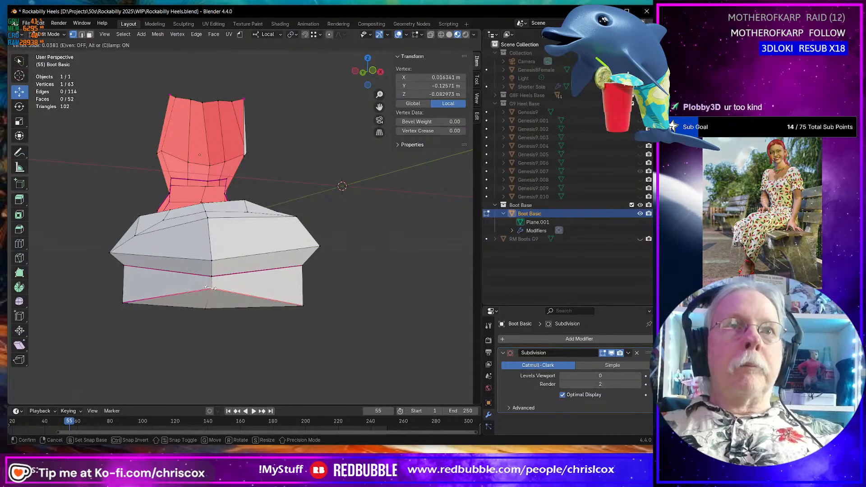
{"action": "left_click", "coordinate": [214, 280]}
{"action": "scroll", "coordinate": [214, 280], "scroll_direction": "down", "scroll_amount": 3}
{"action": "middle_click_drag", "start_coordinate": [215, 280], "coordinate": [344, 304]}
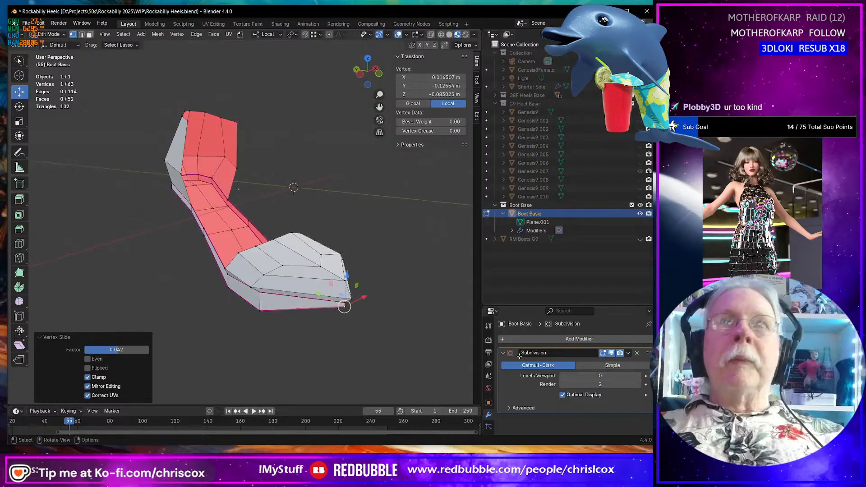
Return the shoe to Object Mode and add a Solidify modifier below its Subdivision modifier.
{"action": "key", "text": "Tab"}
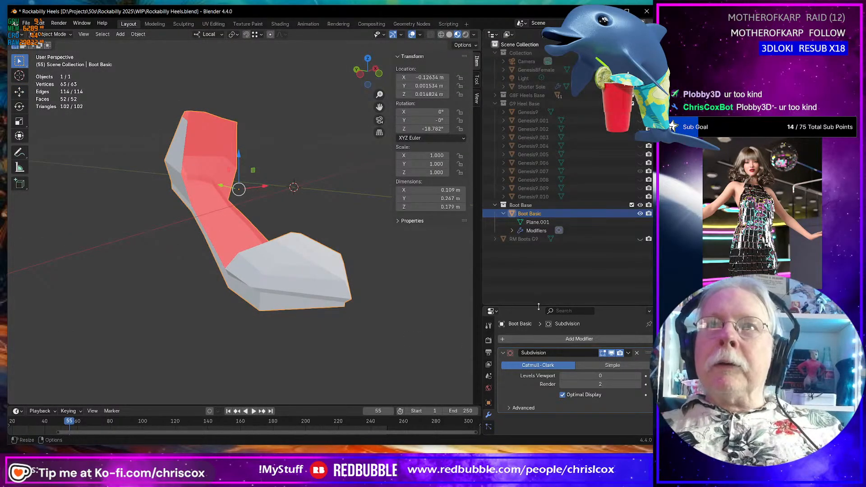
{"action": "left_click_drag", "start_coordinate": [537, 305], "coordinate": [519, 248]}
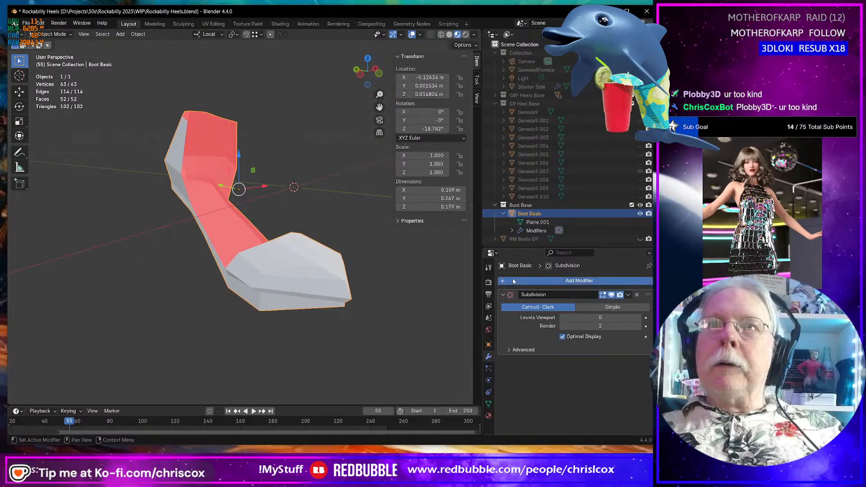
{"action": "left_click", "coordinate": [513, 280]}
{"action": "mouse_move", "coordinate": [513, 280]}
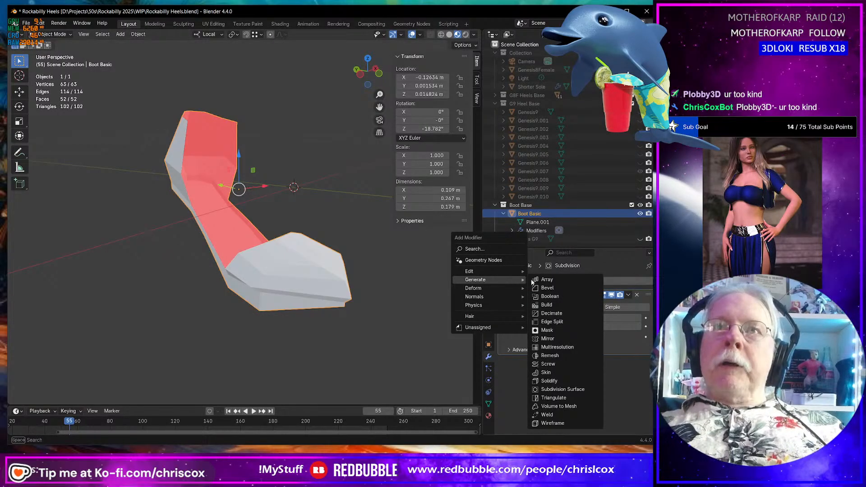
{"action": "left_click", "coordinate": [566, 381]}
{"action": "middle_click_drag", "start_coordinate": [345, 313], "coordinate": [360, 333]}
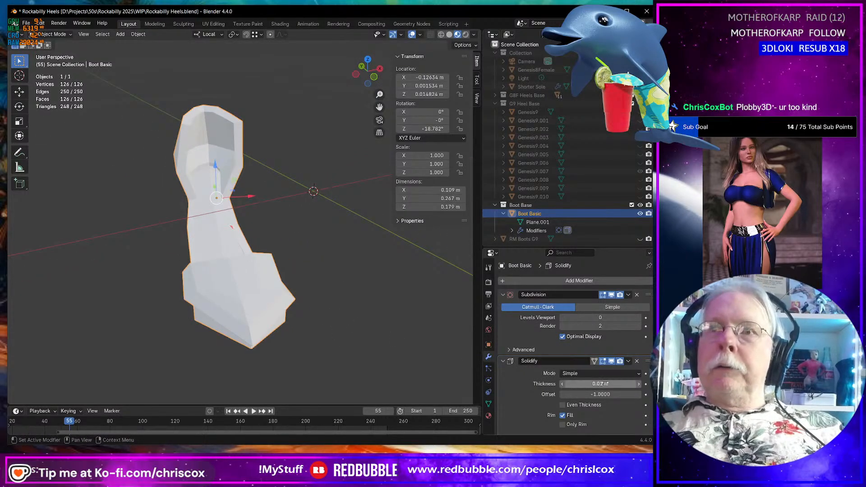
Set the shoe's Solidify thickness to 0.002 m.
{"action": "type", "text": ".00"}
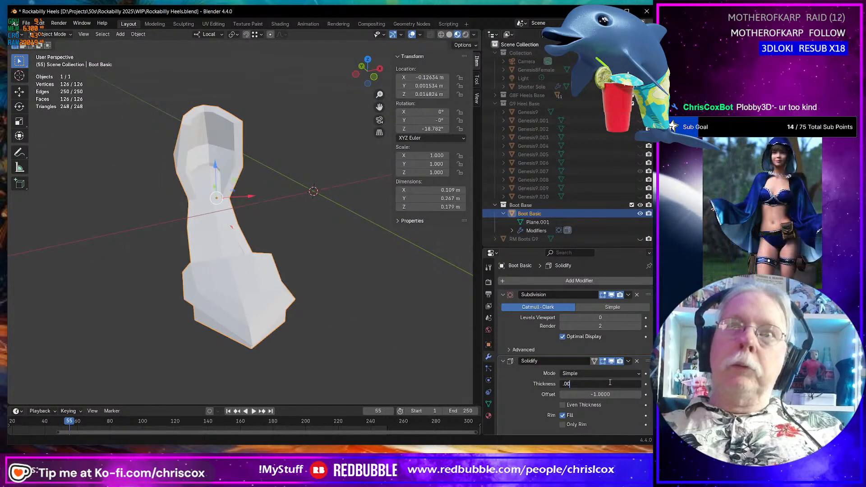
{"action": "type", "text": "2"}
{"action": "key", "text": "Return"}
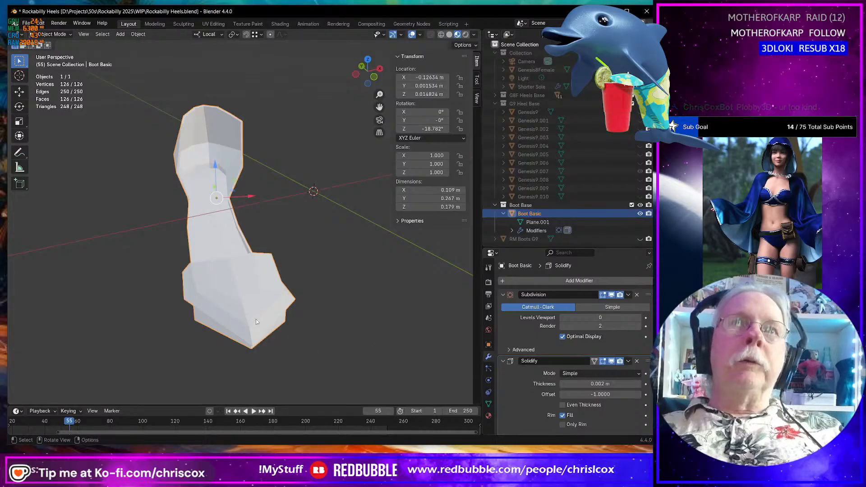
Preview the shoe at Subdivision viewport level 1 and examine its thickness and edit cage around the insole, waist and toe section.
{"action": "middle_click_drag", "start_coordinate": [256, 321], "coordinate": [332, 300]}
{"action": "scroll", "coordinate": [311, 305], "scroll_direction": "up", "scroll_amount": 3}
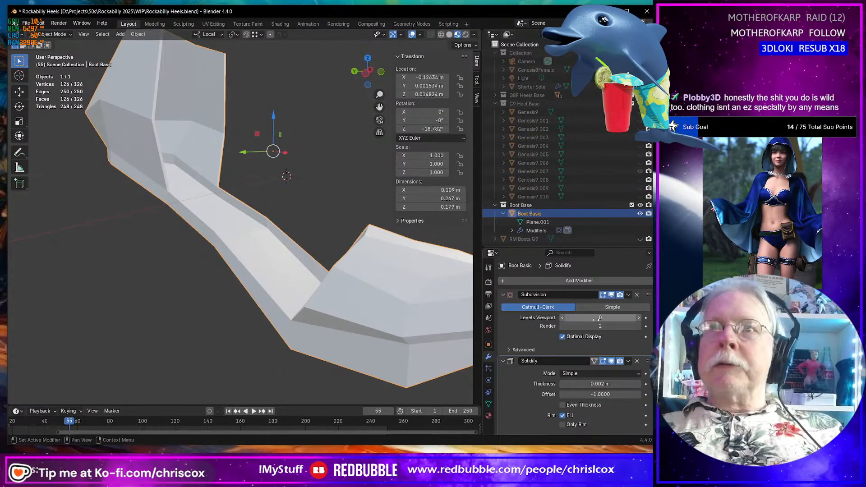
{"action": "left_click", "coordinate": [644, 320]}
{"action": "middle_click_drag", "start_coordinate": [352, 304], "coordinate": [316, 329]}
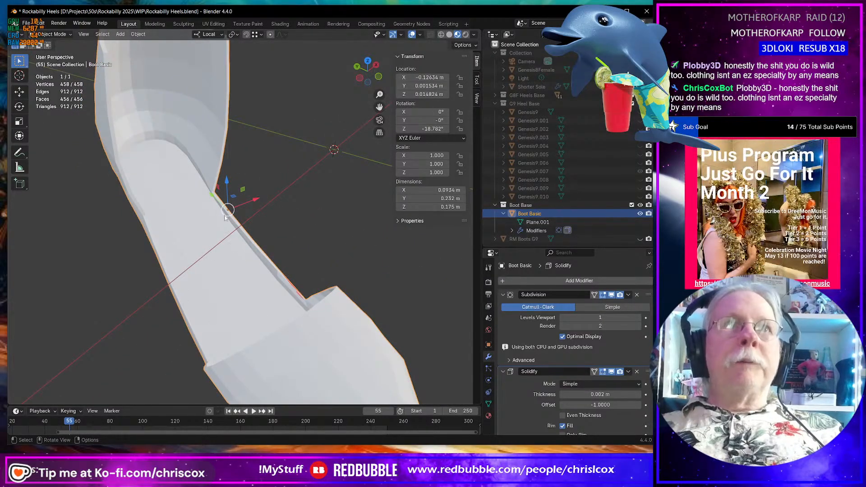
{"action": "middle_click_drag", "start_coordinate": [171, 89], "coordinate": [268, 200]}
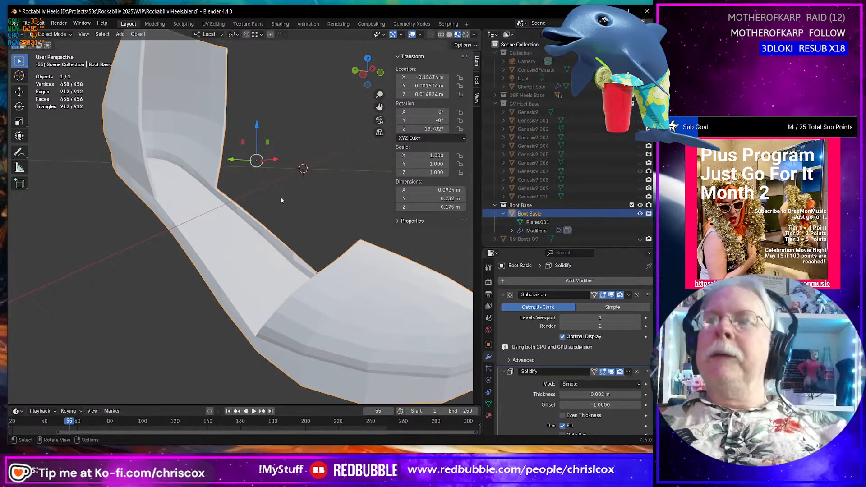
{"action": "middle_click_drag", "start_coordinate": [291, 199], "coordinate": [273, 207]}
{"action": "scroll", "coordinate": [248, 290], "scroll_direction": "down", "scroll_amount": 5}
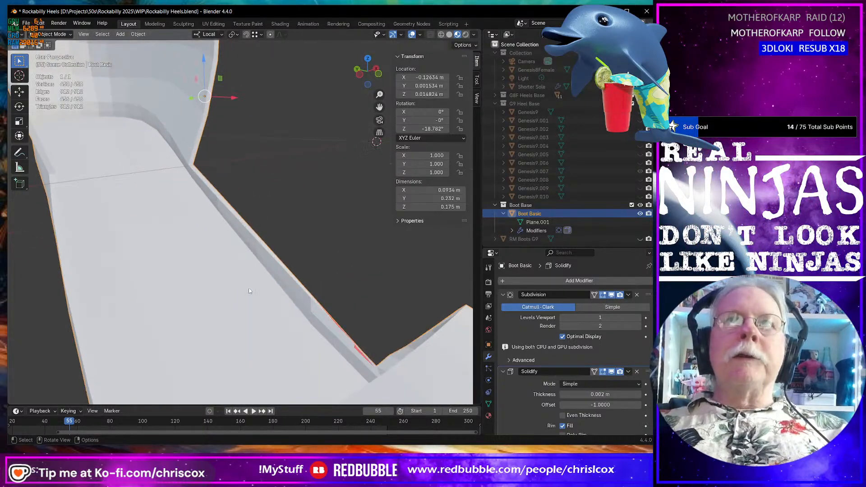
{"action": "middle_click_drag", "start_coordinate": [248, 278], "coordinate": [231, 326]}
{"action": "key", "text": "Tab"}
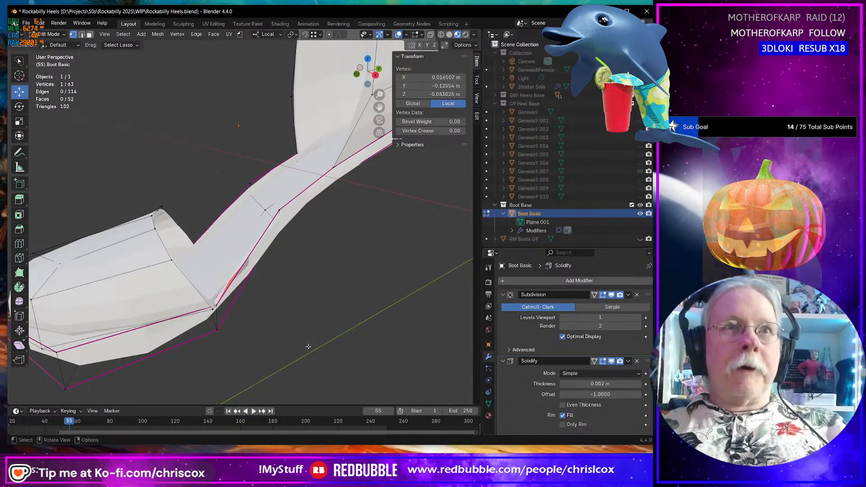
{"action": "mouse_move", "coordinate": [303, 330]}
{"action": "middle_mouse_down"}
{"action": "mouse_move", "coordinate": [329, 333]}
{"action": "mouse_move", "coordinate": [299, 336]}
{"action": "middle_mouse_up"}
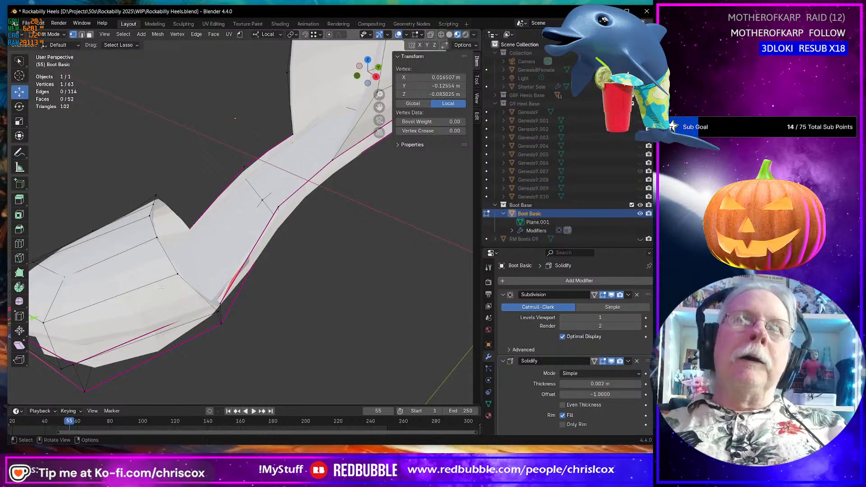
{"action": "middle_click_drag", "start_coordinate": [218, 280], "coordinate": [189, 282]}
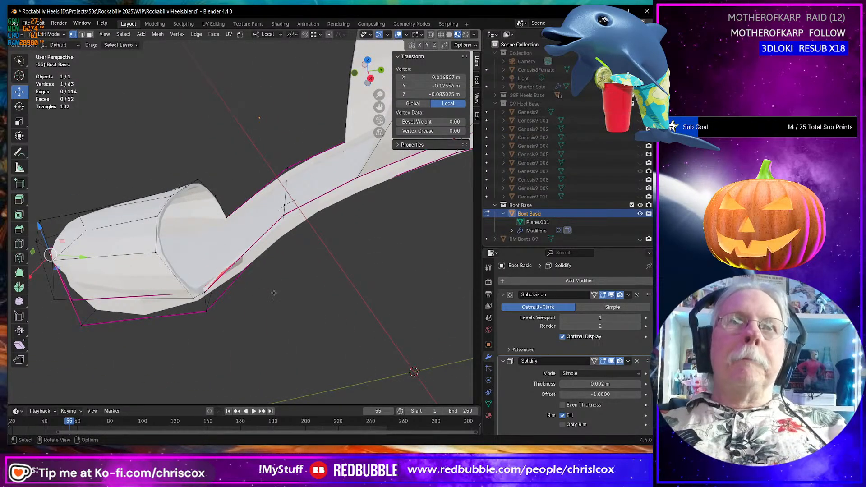
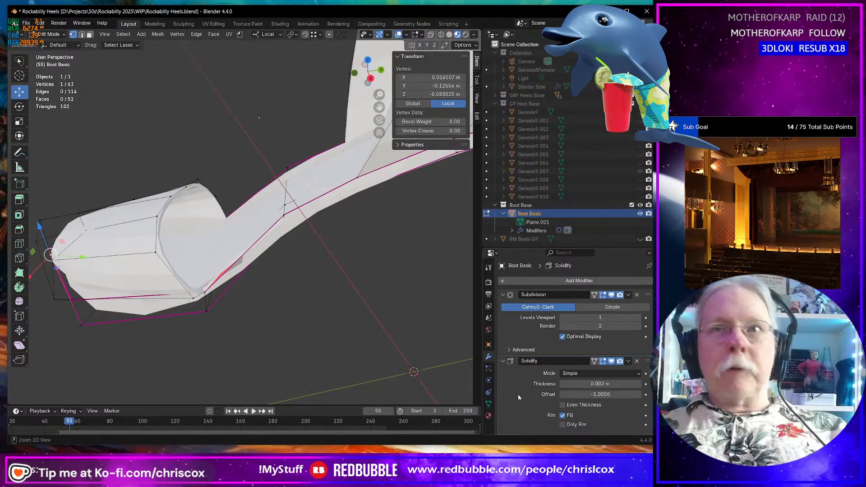
Apply the Solidify modifier to the shoe and, back in Edit Mode, set the Subdivision viewport level to 0.
{"action": "key", "text": "Tab"}
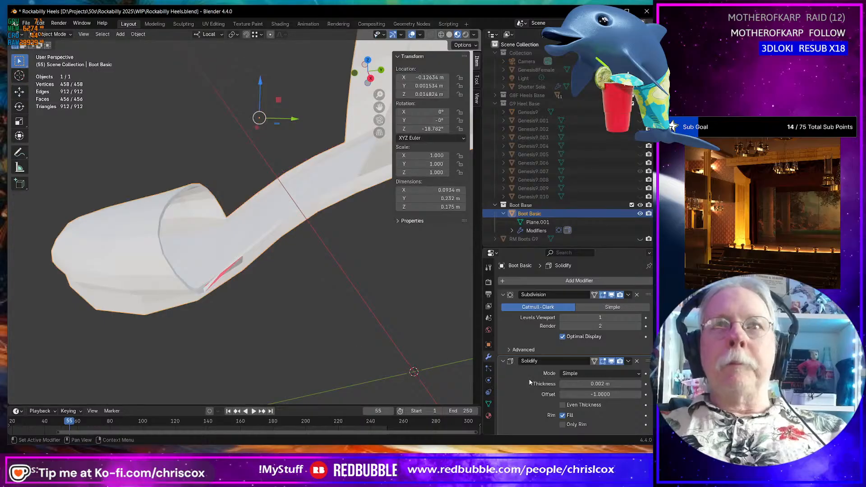
{"action": "key", "text": "ctrl+a"}
{"action": "key", "text": "Tab"}
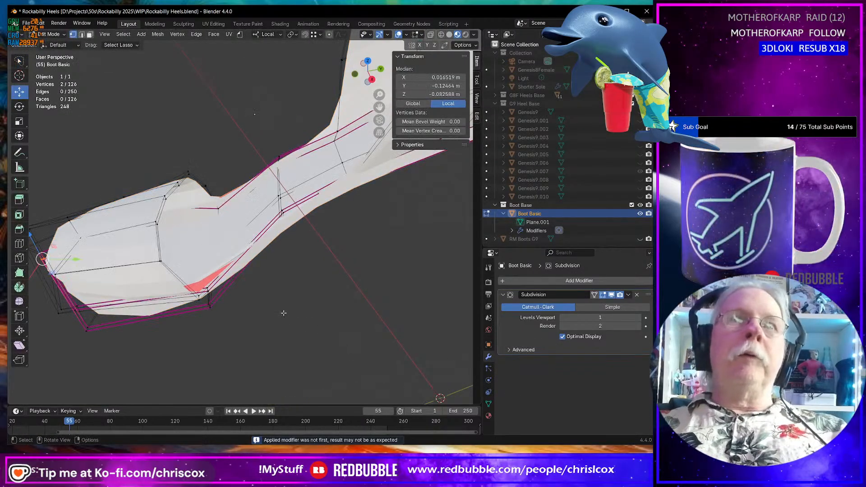
{"action": "middle_click_drag", "start_coordinate": [352, 345], "coordinate": [323, 298]}
{"action": "scroll", "coordinate": [269, 308], "scroll_direction": "down", "scroll_amount": 1}
{"action": "scroll", "coordinate": [266, 309], "scroll_direction": "up", "scroll_amount": 2}
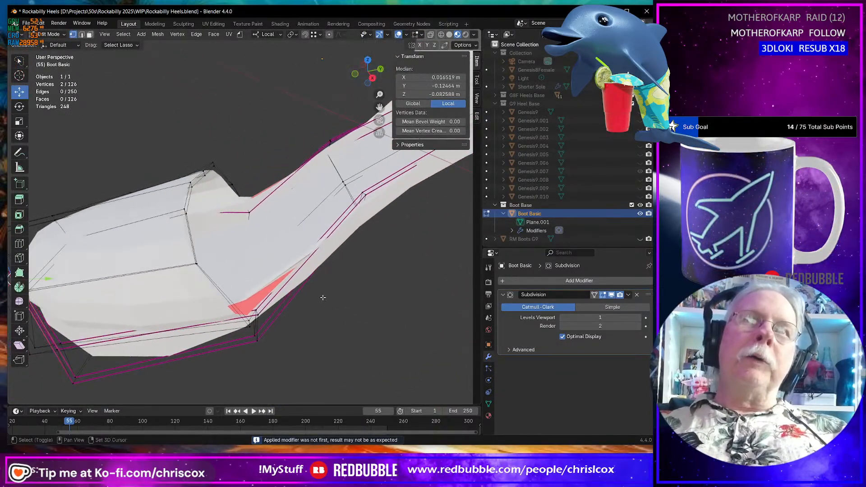
{"action": "middle_click_drag", "start_coordinate": [308, 264], "coordinate": [310, 229]}
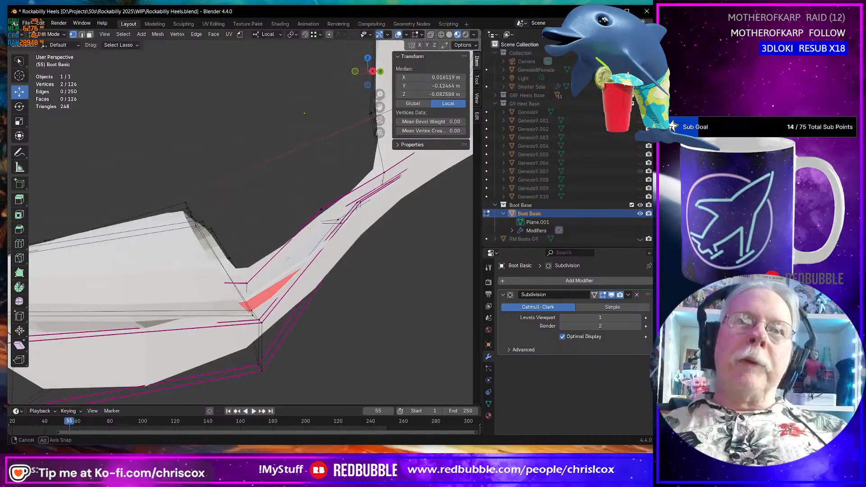
{"action": "middle_click_drag", "start_coordinate": [285, 267], "coordinate": [233, 357]}
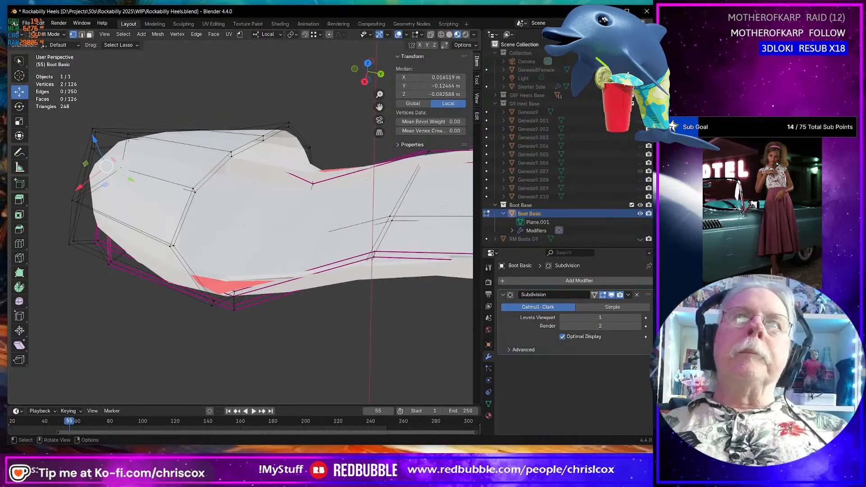
{"action": "left_click", "coordinate": [563, 318]}
Delete the loop of inner side-wall faces running around the edge of the insole.
{"action": "middle_click_drag", "start_coordinate": [271, 239], "coordinate": [254, 256]}
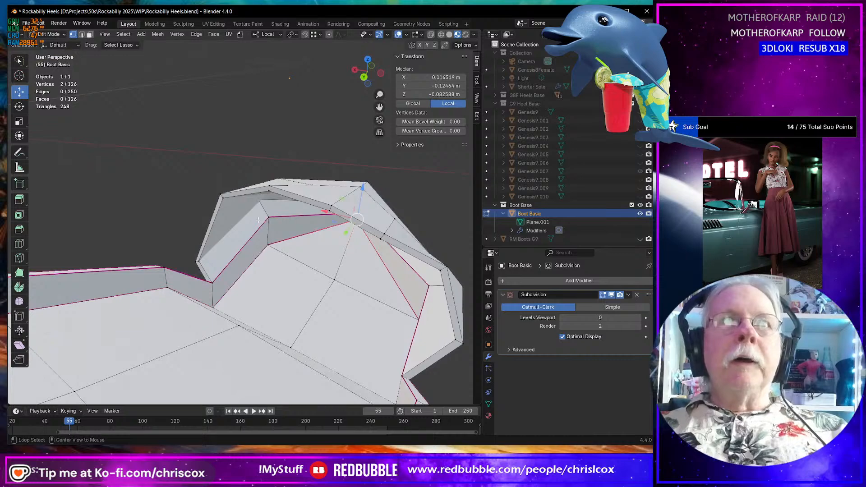
{"action": "key", "text": "3"}
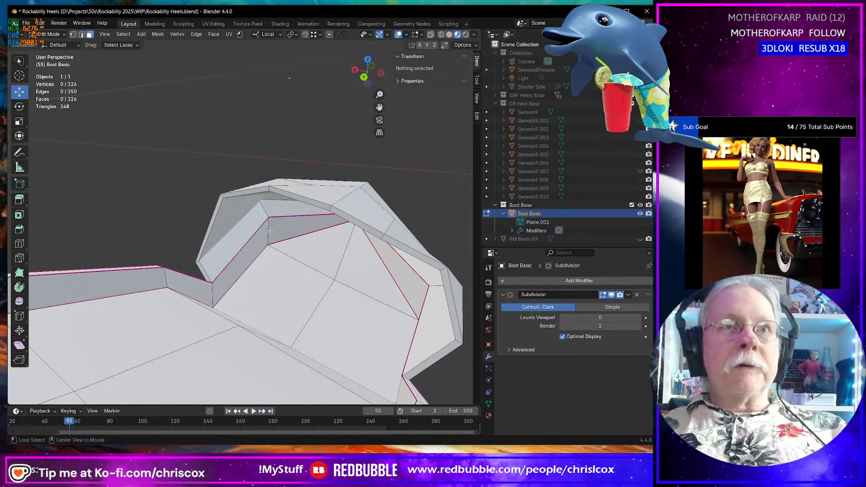
{"action": "left_click", "coordinate": [269, 232], "text": "alt"}
{"action": "key", "text": "x"}
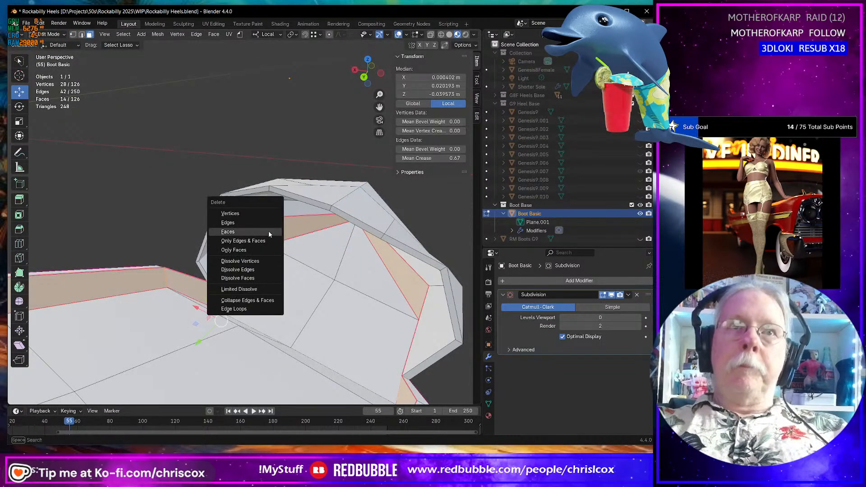
{"action": "left_click", "coordinate": [269, 231]}
Select all insole faces linked up to the seams and delete them.
{"action": "left_click", "coordinate": [314, 268]}
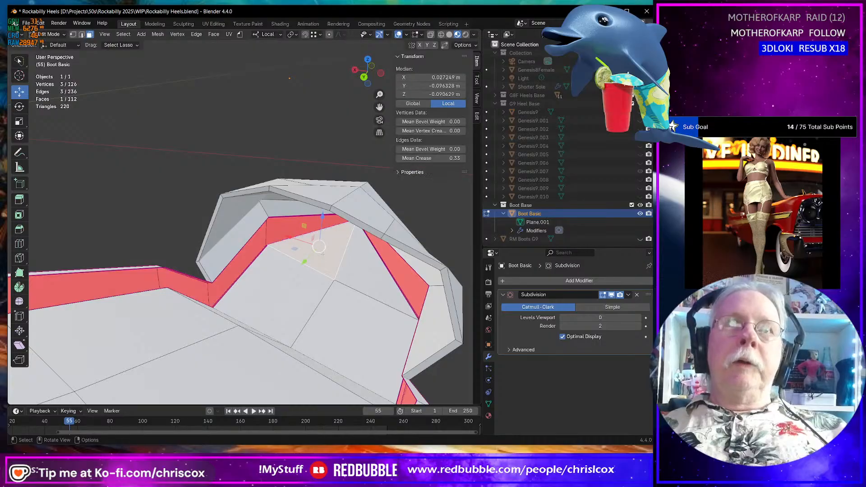
{"action": "key", "text": "ctrl+l"}
{"action": "mouse_move", "coordinate": [314, 268]}
{"action": "middle_mouse_down"}
{"action": "mouse_move", "coordinate": [326, 255]}
{"action": "mouse_move", "coordinate": [316, 261]}
{"action": "middle_mouse_up"}
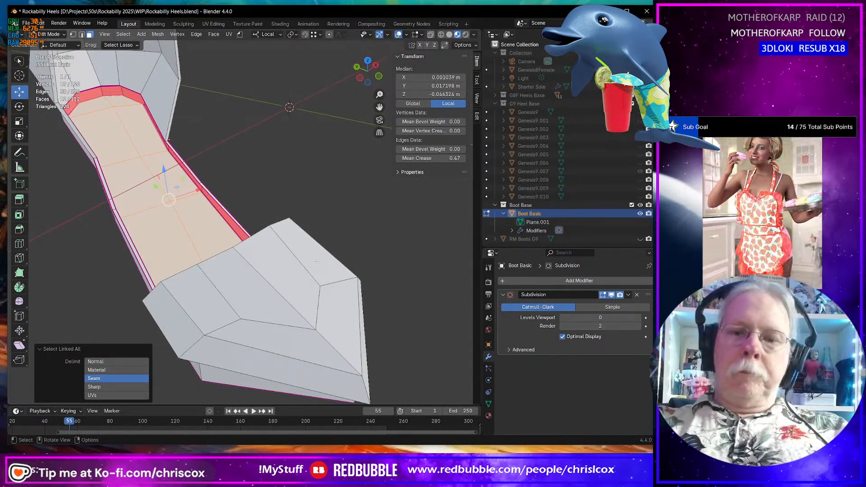
{"action": "key", "text": "x"}
{"action": "left_click", "coordinate": [318, 262]}
Fill a new insole face between the two opposite rim edges just behind the toe section.
{"action": "middle_click_drag", "start_coordinate": [317, 262], "coordinate": [179, 254]}
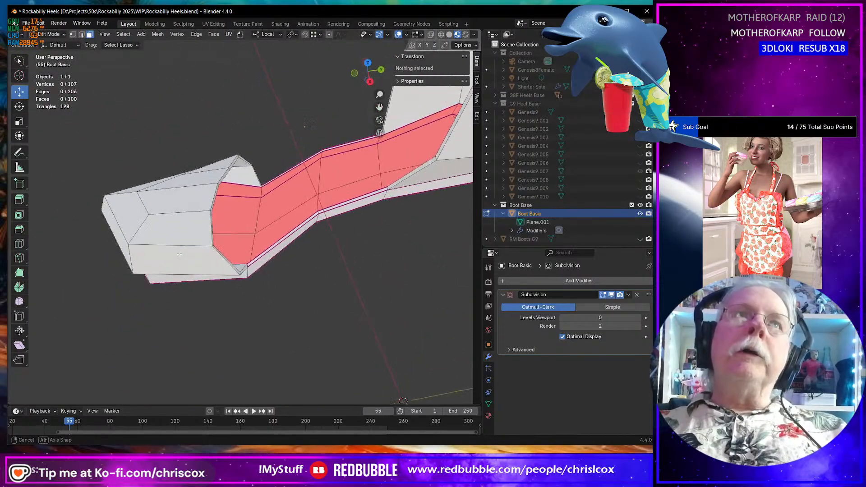
{"action": "left_click", "coordinate": [275, 206]}
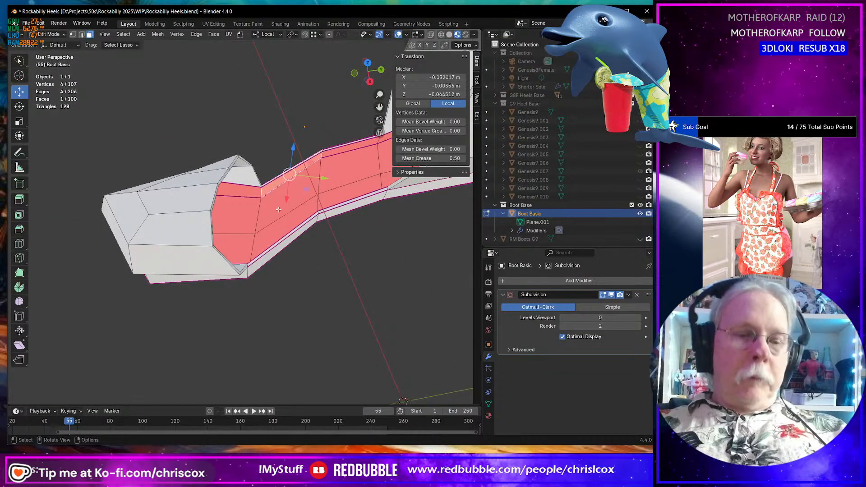
{"action": "left_click", "coordinate": [277, 242]}
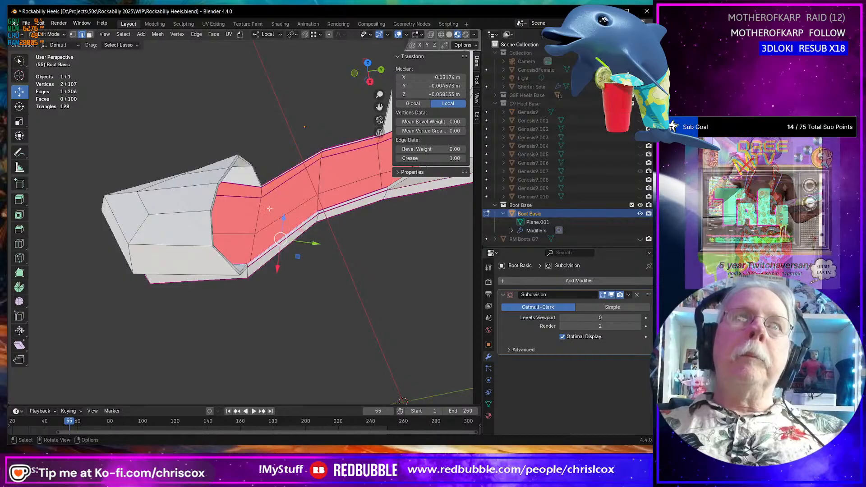
{"action": "left_click", "coordinate": [269, 183], "text": "shift"}
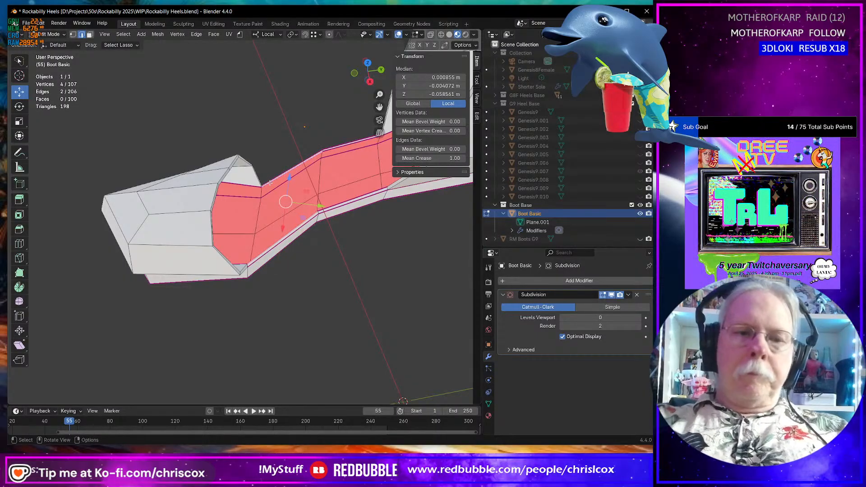
{"action": "key", "text": "f"}
Extend the new insole with two more faces spanning the rim edges from the waist into the heel cup.
{"action": "middle_click_drag", "start_coordinate": [269, 182], "coordinate": [315, 240]}
{"action": "left_click", "coordinate": [300, 173]}
{"action": "key", "text": "f"}
{"action": "scroll", "coordinate": [310, 231], "scroll_direction": "up", "scroll_amount": 2}
{"action": "scroll", "coordinate": [311, 231], "scroll_direction": "up", "scroll_amount": 1}
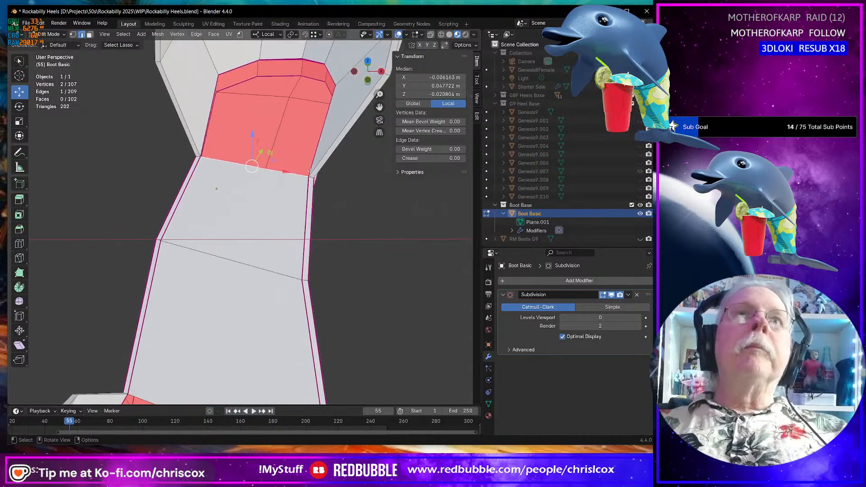
{"action": "left_click", "coordinate": [248, 163], "text": "shift"}
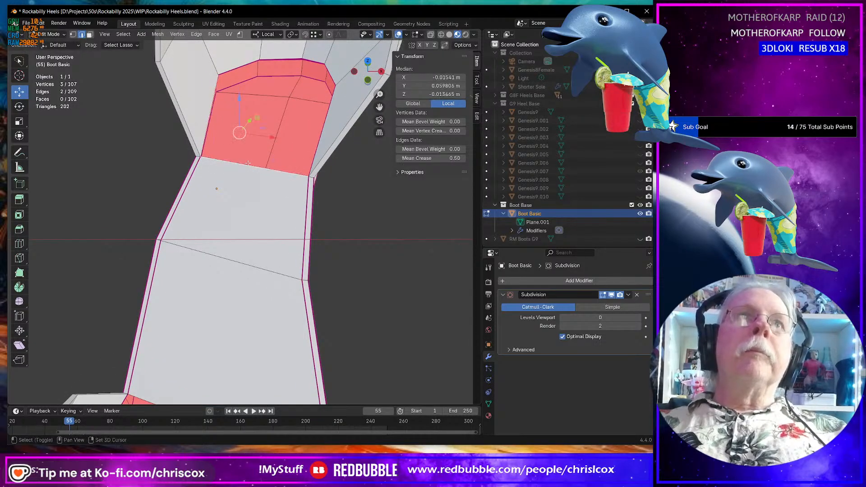
{"action": "left_click", "coordinate": [314, 131], "text": "shift"}
Add one centred lengthwise loop cut through the three new insole faces, with factor 0.
{"action": "middle_click_drag", "start_coordinate": [315, 131], "coordinate": [122, 237]}
{"action": "middle_click_drag", "start_coordinate": [151, 267], "coordinate": [303, 234]}
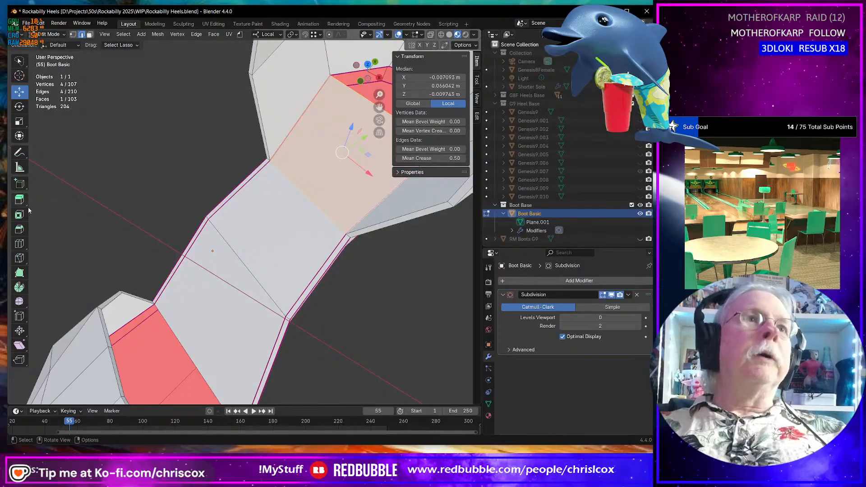
{"action": "left_click", "coordinate": [20, 245]}
{"action": "left_click", "coordinate": [258, 274]}
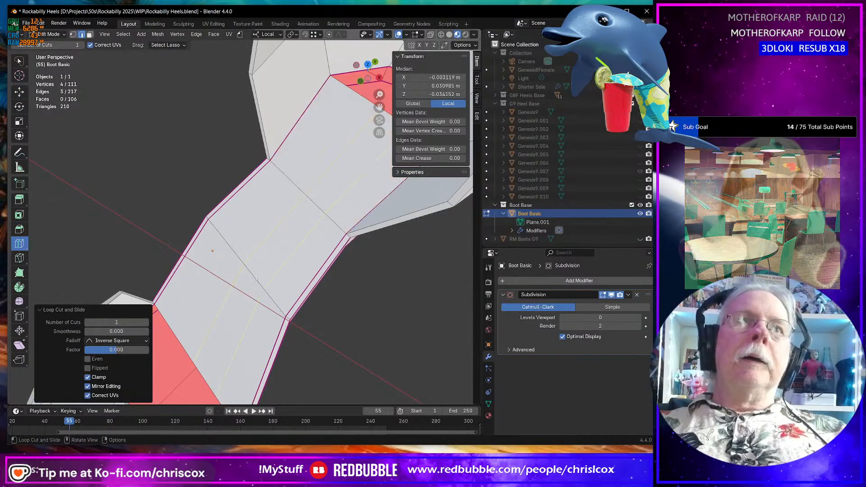
In a see-through bottom view, move the three vertices on the waist's side inward by about 0.0071 m along local X.
{"action": "middle_click_drag", "start_coordinate": [259, 274], "coordinate": [315, 273]}
{"action": "scroll", "coordinate": [307, 275], "scroll_direction": "down", "scroll_amount": 6}
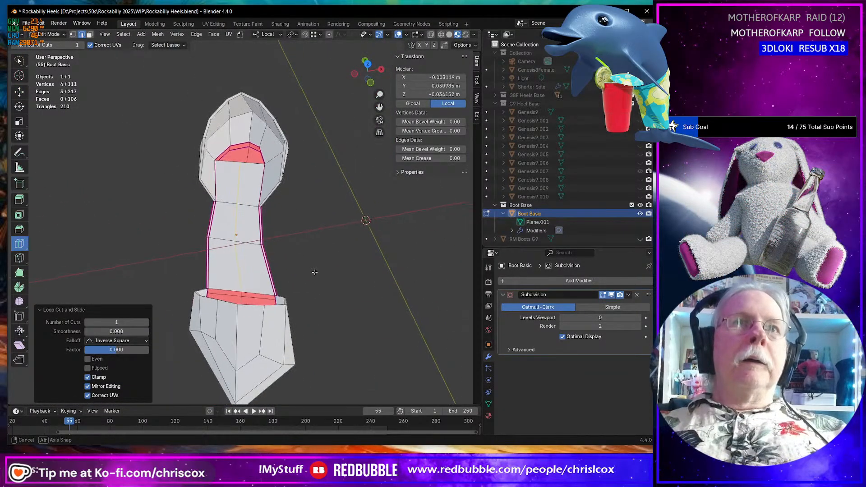
{"action": "key", "text": "ctrl+KP_7"}
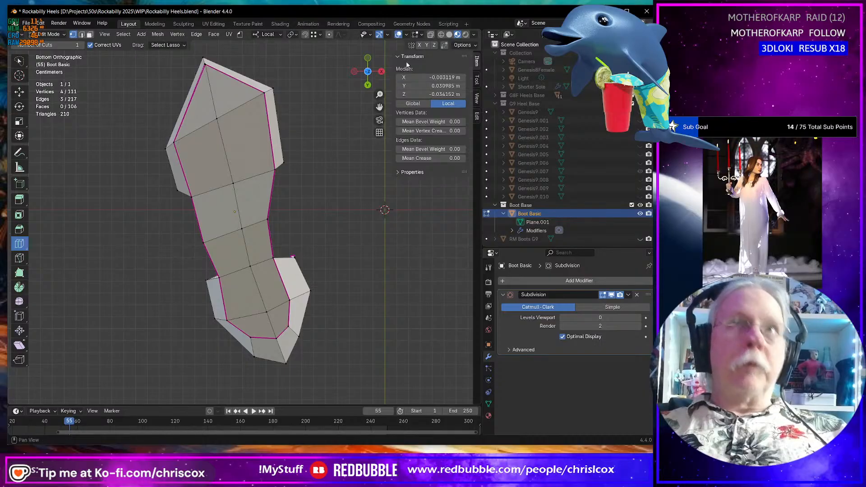
{"action": "left_click", "coordinate": [430, 35]}
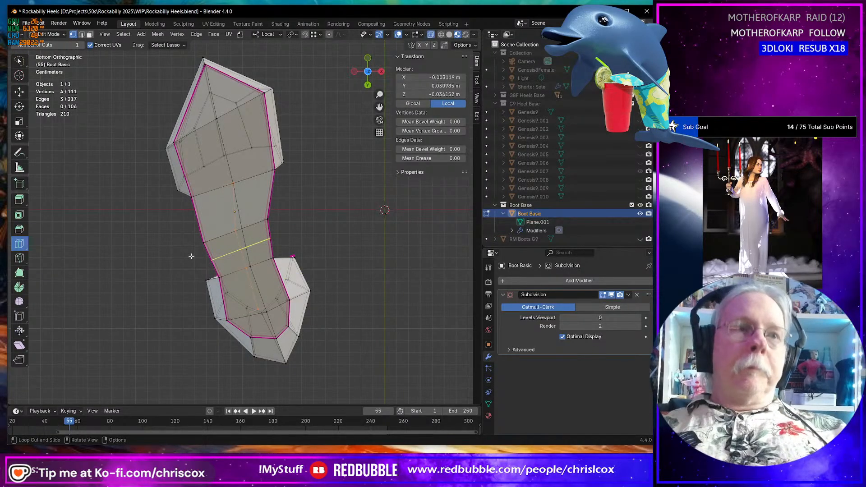
{"action": "key", "text": "shift+space"}
{"action": "key", "text": "g"}
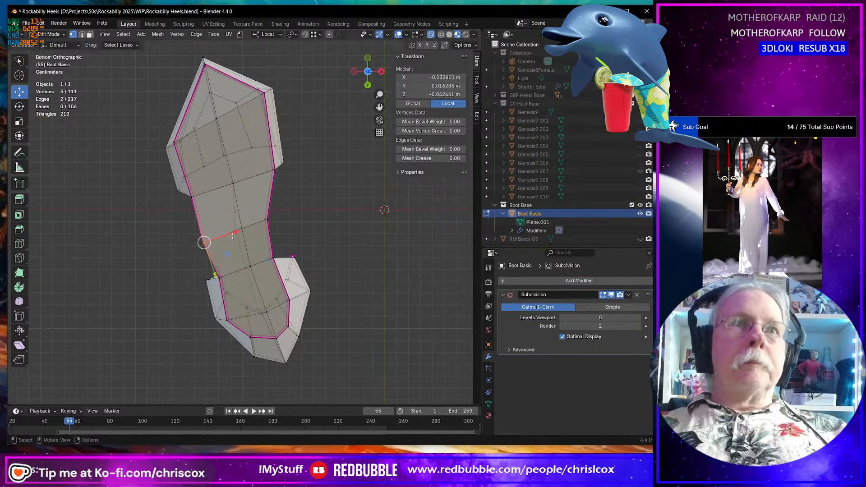
{"action": "left_click_drag", "start_coordinate": [237, 233], "coordinate": [246, 234]}
Close the insole's remaining gap at the back of the heel cup with two faces, one on each side of the centre edge.
{"action": "middle_click_drag", "start_coordinate": [246, 233], "coordinate": [282, 245]}
{"action": "scroll", "coordinate": [299, 359], "scroll_direction": "up", "scroll_amount": 4}
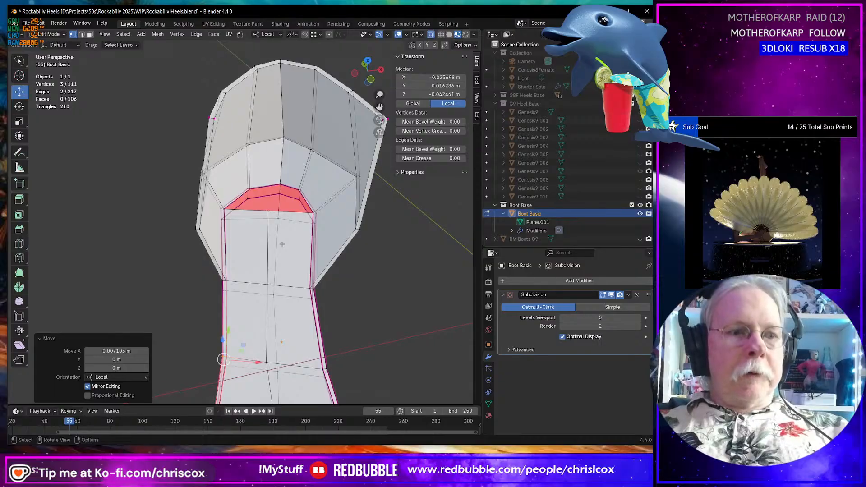
{"action": "key", "text": "2"}
{"action": "left_click", "coordinate": [257, 188], "text": "shift"}
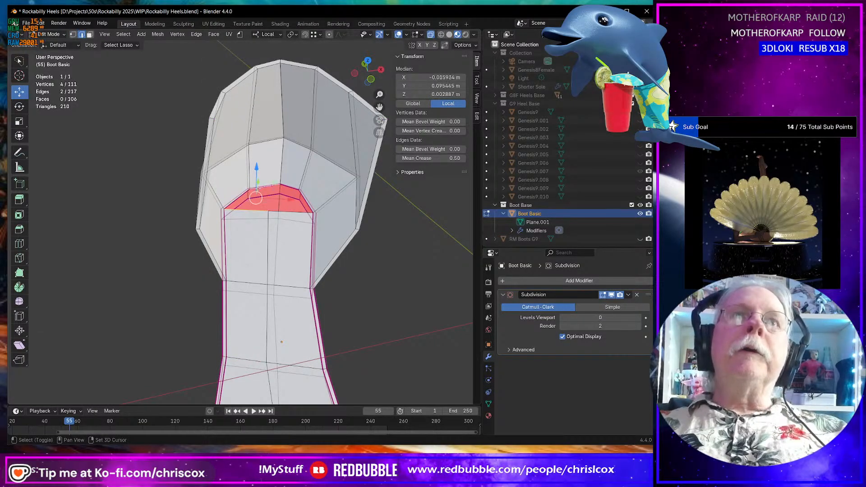
{"action": "key", "text": "KP_Decimal"}
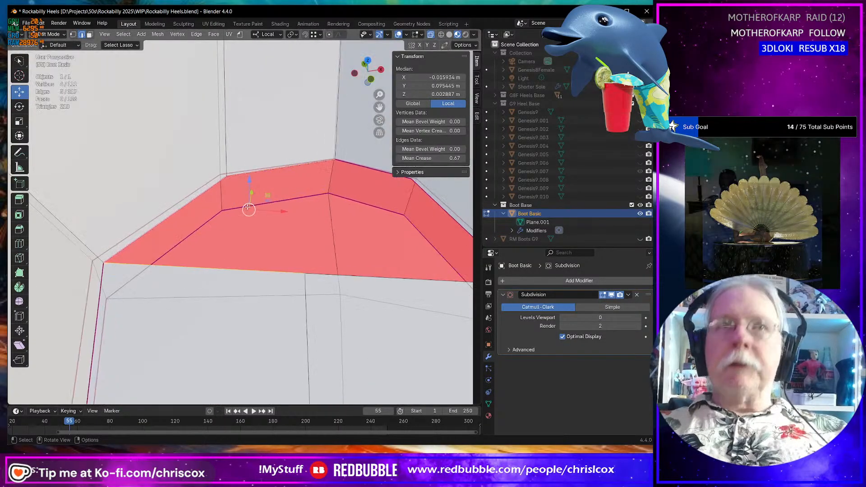
{"action": "key", "text": "f"}
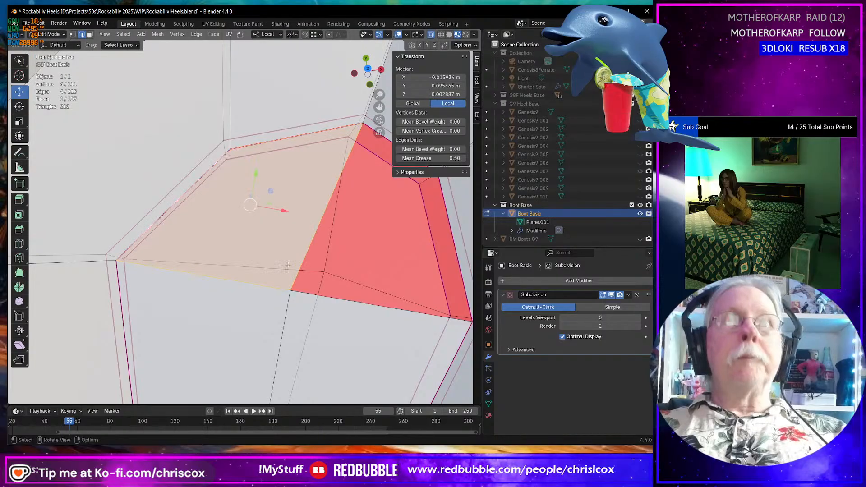
{"action": "left_click", "coordinate": [301, 262]}
Close the insole's remaining gap inside the toe section with two faces, one on each side of the centre edge.
{"action": "scroll", "coordinate": [300, 261], "scroll_direction": "down", "scroll_amount": 5}
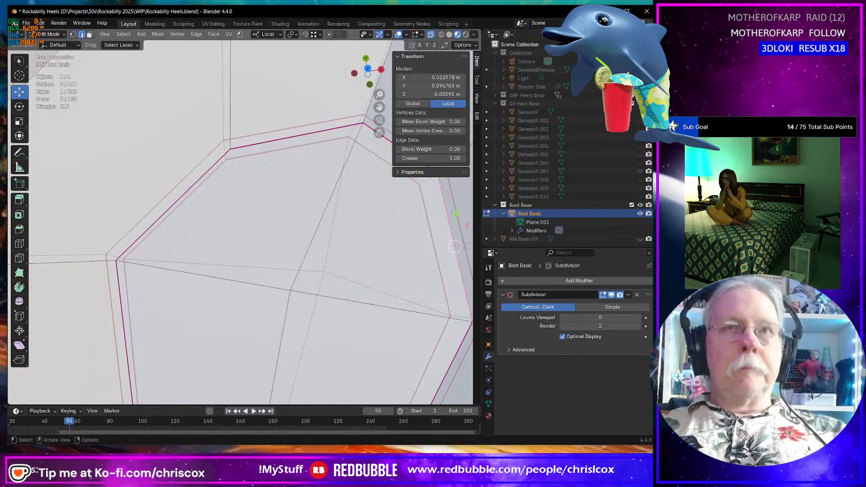
{"action": "middle_click_drag", "start_coordinate": [300, 261], "coordinate": [181, 235]}
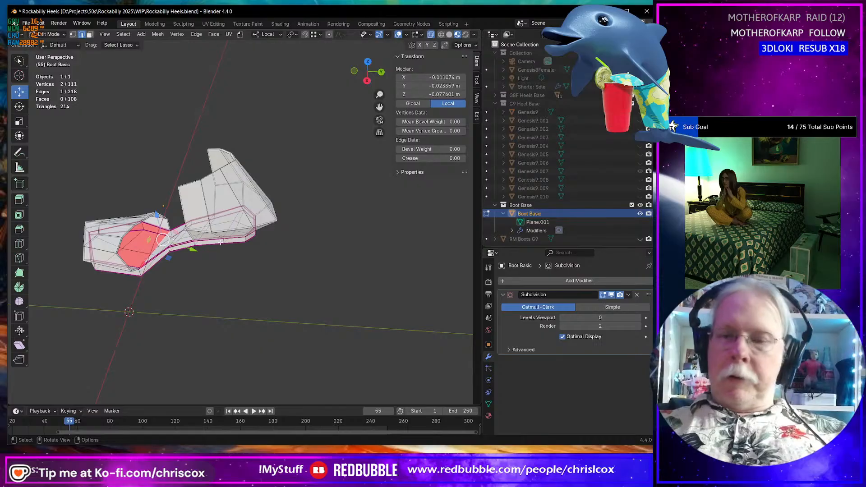
{"action": "scroll", "coordinate": [221, 243], "scroll_direction": "up", "scroll_amount": 10}
{"action": "mouse_move", "coordinate": [221, 242]}
{"action": "middle_mouse_down"}
{"action": "mouse_move", "coordinate": [194, 239]}
{"action": "mouse_move", "coordinate": [221, 243]}
{"action": "middle_mouse_up"}
{"action": "middle_click_drag", "start_coordinate": [163, 106], "coordinate": [173, 156]}
{"action": "left_click", "coordinate": [229, 67], "text": "shift"}
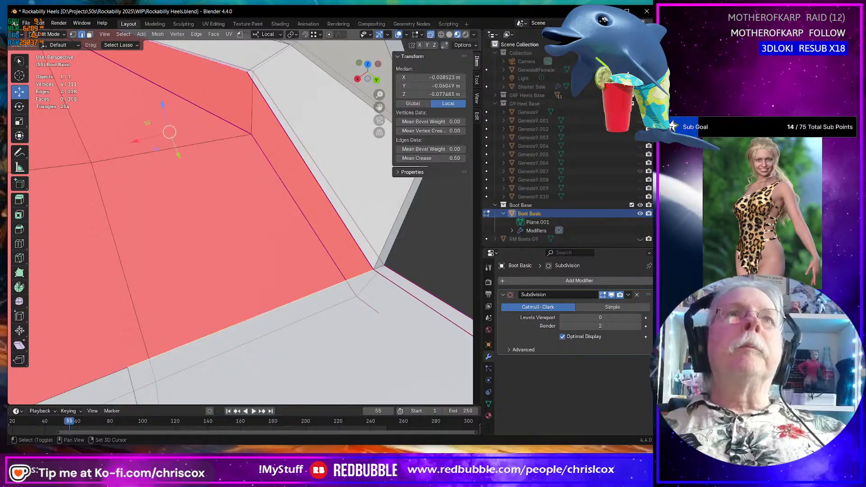
{"action": "key", "text": "f"}
{"action": "scroll", "coordinate": [281, 129], "scroll_direction": "down", "scroll_amount": 3}
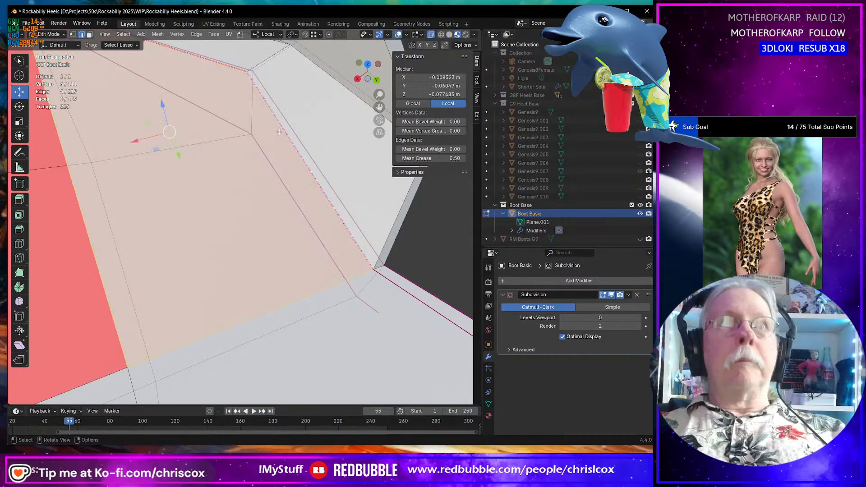
{"action": "middle_click_drag", "start_coordinate": [281, 130], "coordinate": [141, 211]}
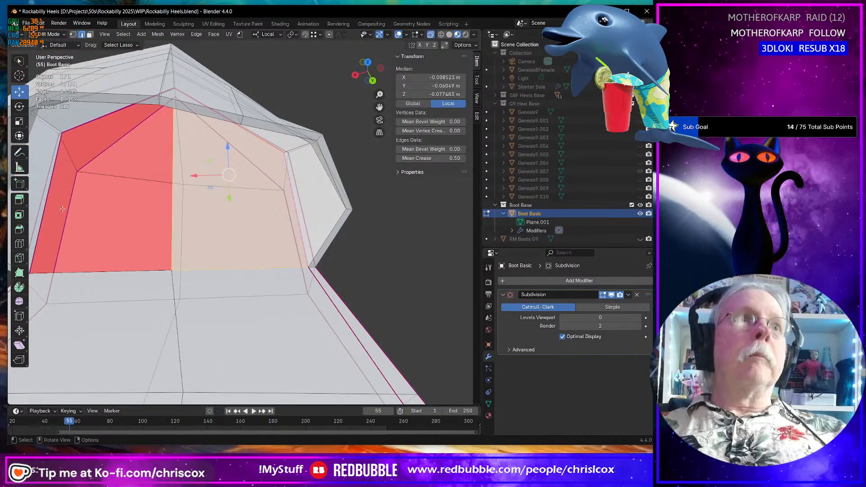
{"action": "left_click", "coordinate": [169, 242]}
Preview the filled insole in Object Mode at Subdivision viewport level 1, and return the level to 0.
{"action": "middle_click_drag", "start_coordinate": [170, 243], "coordinate": [271, 308]}
{"action": "key", "text": "Tab"}
{"action": "scroll", "coordinate": [323, 297], "scroll_direction": "down", "scroll_amount": 3}
{"action": "scroll", "coordinate": [226, 288], "scroll_direction": "up", "scroll_amount": 5}
{"action": "scroll", "coordinate": [226, 289], "scroll_direction": "up", "scroll_amount": 3}
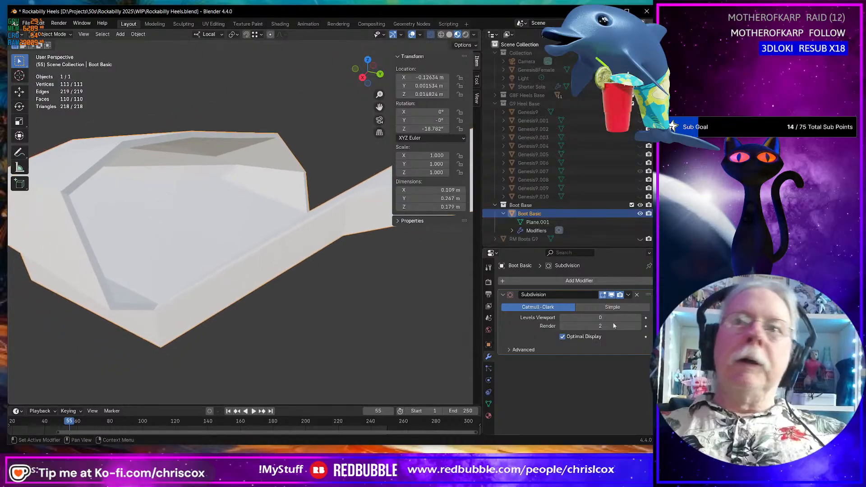
{"action": "left_click", "coordinate": [638, 318]}
{"action": "middle_click_drag", "start_coordinate": [426, 325], "coordinate": [379, 315]}
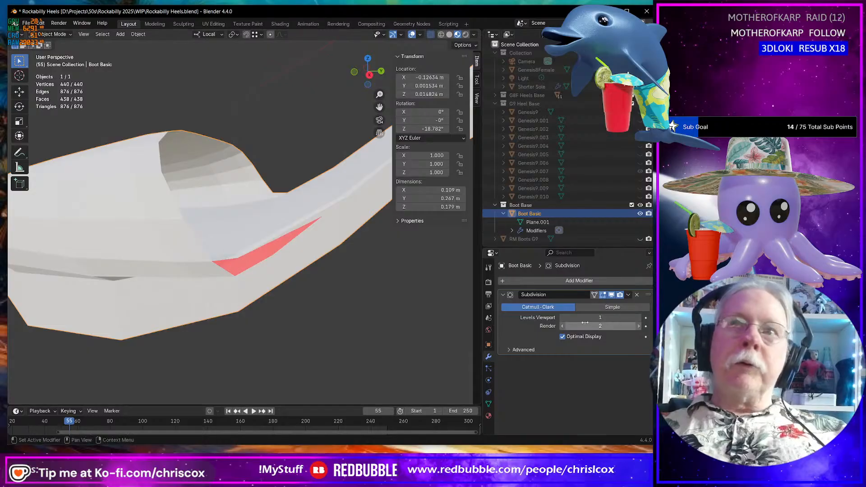
{"action": "left_click", "coordinate": [563, 318]}
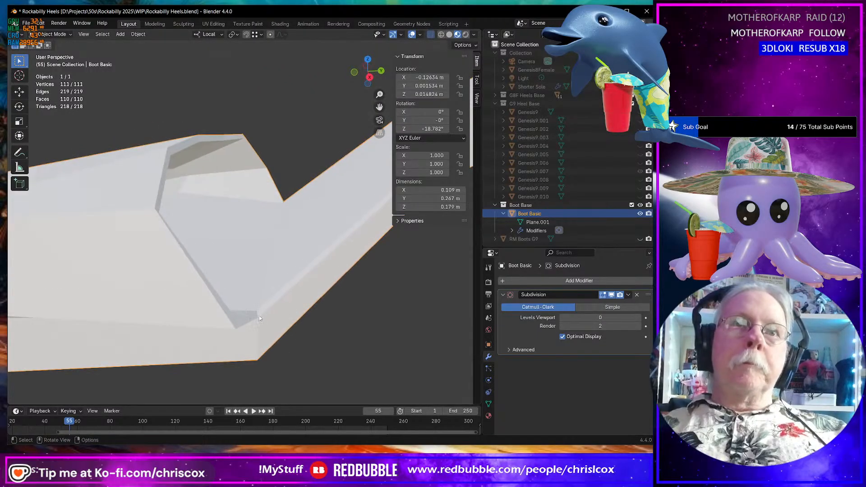
Crease the toe section's opening rim loops to 0.93 and the short edge at the rim's opposite sole corner to 0.89.
{"action": "key", "text": "Tab"}
{"action": "middle_click_drag", "start_coordinate": [260, 319], "coordinate": [243, 289]}
{"action": "left_click", "coordinate": [235, 312]}
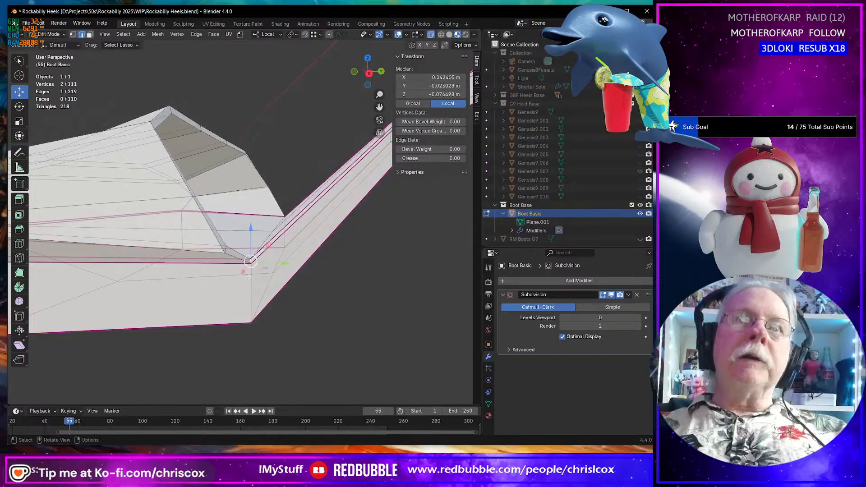
{"action": "left_click", "coordinate": [223, 251], "text": "alt"}
{"action": "left_click", "coordinate": [223, 241], "text": "alt"}
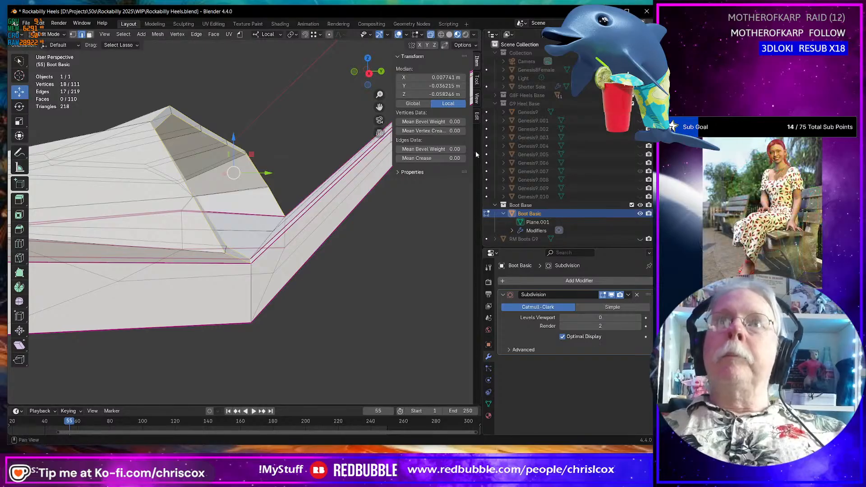
{"action": "left_click_drag", "start_coordinate": [432, 159], "coordinate": [429, 158]}
{"action": "middle_click_drag", "start_coordinate": [375, 258], "coordinate": [272, 289]}
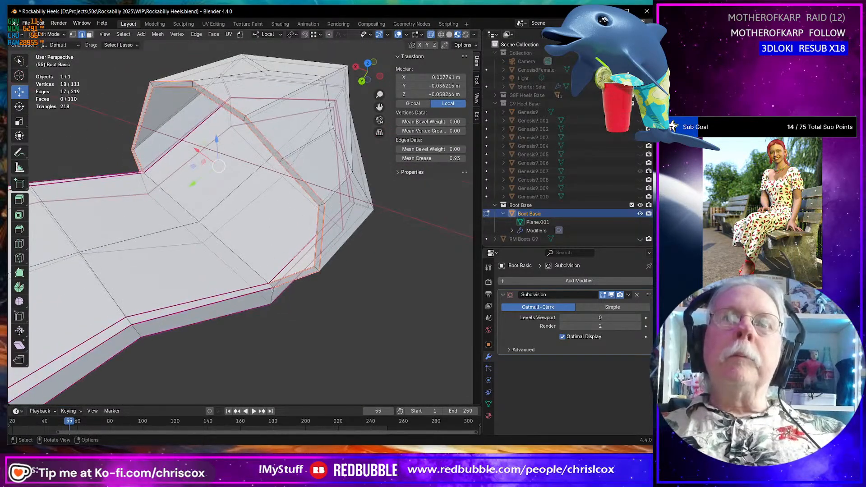
{"action": "left_click", "coordinate": [272, 286]}
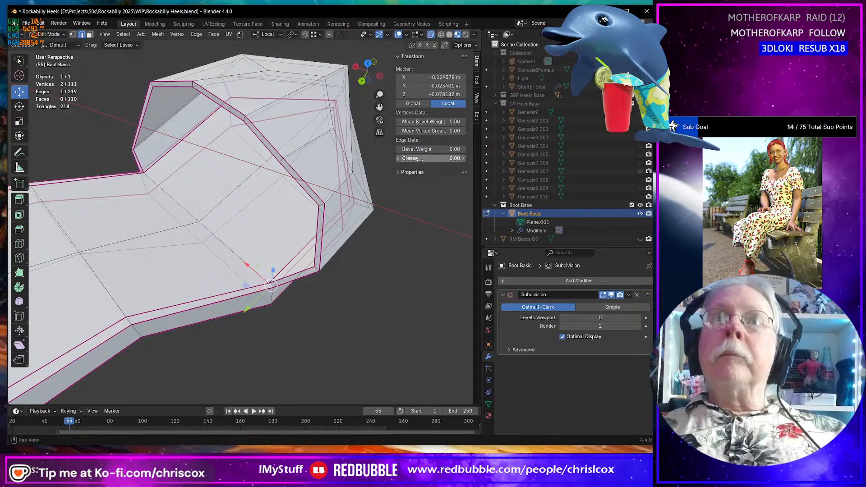
Select the inner and outer rim edges around the heel section's front and top opening, and set their mean crease to 0.94.
{"action": "middle_click_drag", "start_coordinate": [162, 244], "coordinate": [291, 81], "text": "alt"}
{"action": "scroll", "coordinate": [291, 82], "scroll_direction": "up", "scroll_amount": 5}
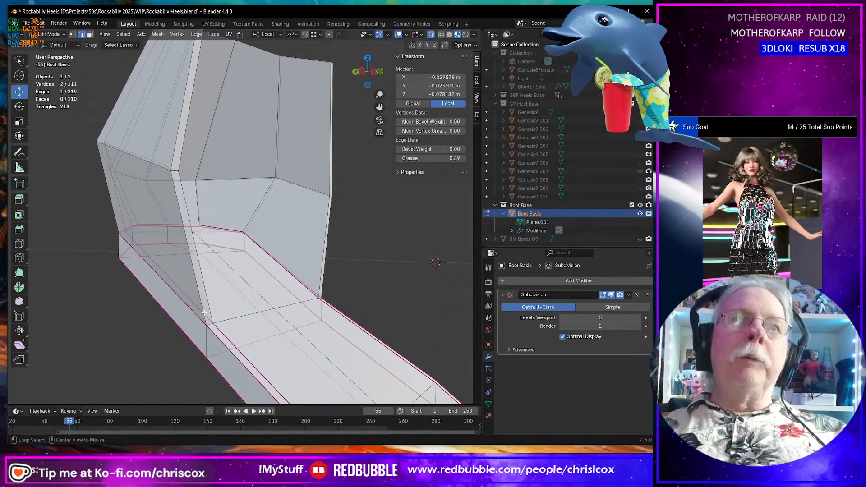
{"action": "left_click", "coordinate": [205, 313], "text": "alt"}
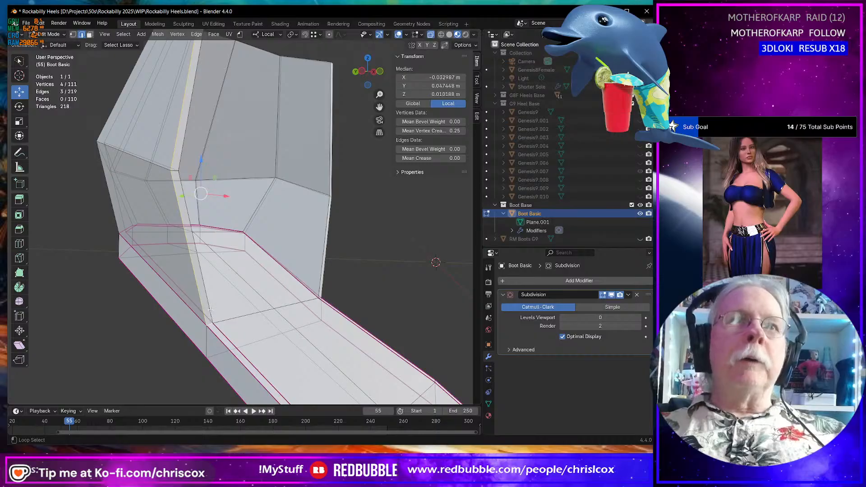
{"action": "left_click", "coordinate": [332, 258], "text": "alt+shift"}
{"action": "middle_click_drag", "start_coordinate": [346, 279], "coordinate": [283, 294]}
{"action": "middle_click_drag", "start_coordinate": [259, 323], "coordinate": [255, 301]}
{"action": "left_click", "coordinate": [355, 336], "text": "shift"}
{"action": "scroll", "coordinate": [355, 336], "scroll_direction": "down", "scroll_amount": 2}
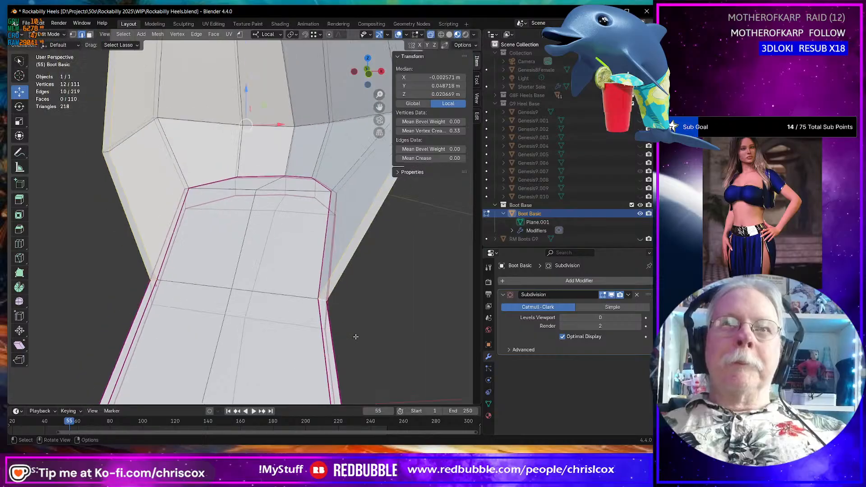
{"action": "middle_click_drag", "start_coordinate": [313, 255], "coordinate": [337, 254]}
{"action": "middle_click_drag", "start_coordinate": [215, 231], "coordinate": [258, 60]}
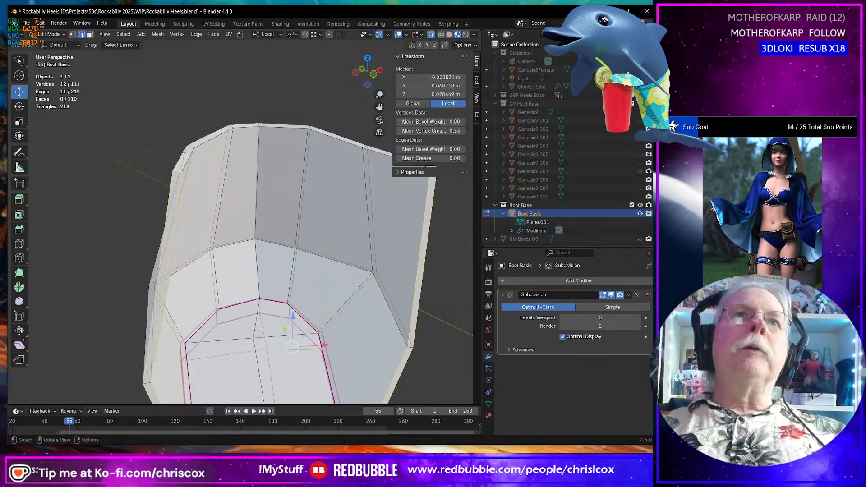
{"action": "middle_click_drag", "start_coordinate": [464, 189], "coordinate": [336, 194], "text": "shift"}
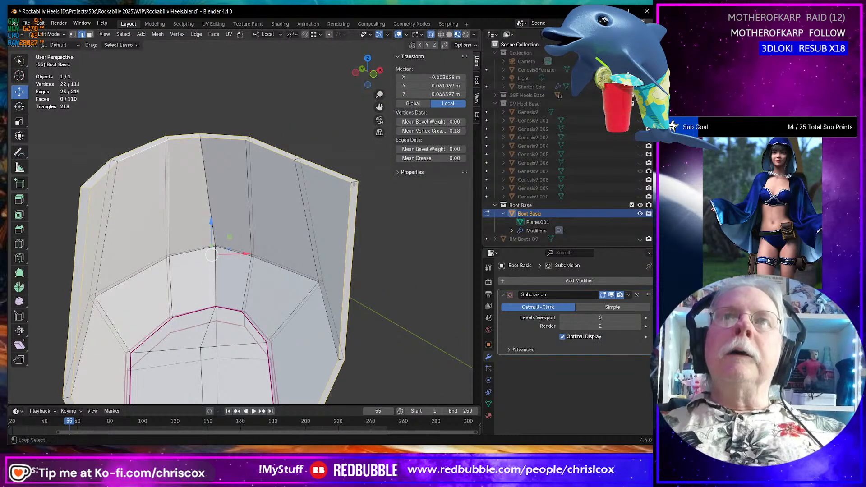
{"action": "left_click", "coordinate": [354, 183], "text": "shift"}
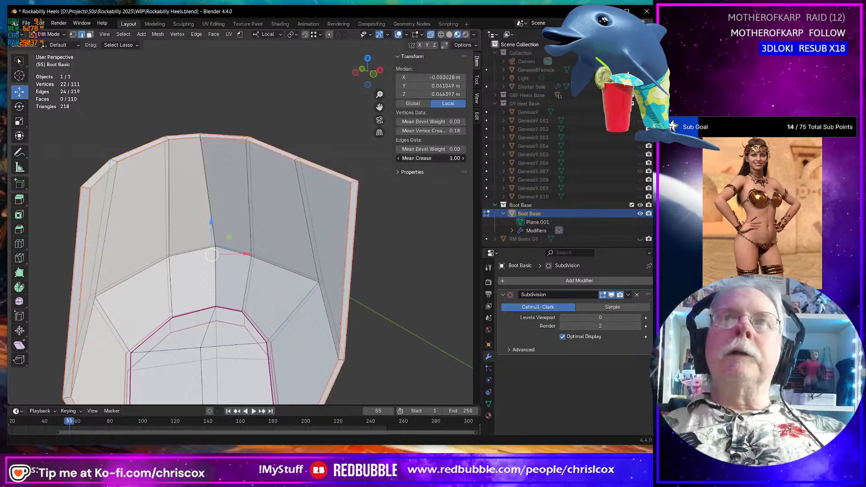
Set the Subdivision viewport level to 1, turn off see-through display and review the smoothed shoe in Object Mode.
{"action": "middle_click_drag", "start_coordinate": [262, 237], "coordinate": [520, 257]}
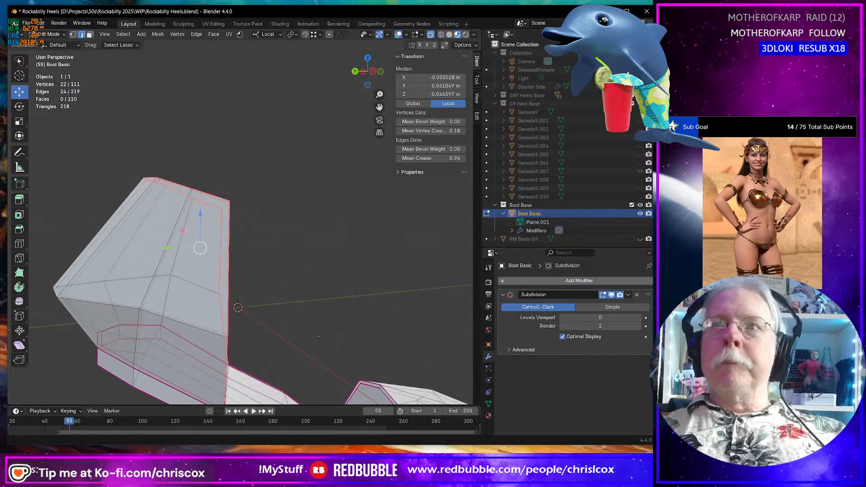
{"action": "left_click", "coordinate": [639, 317]}
{"action": "middle_click_drag", "start_coordinate": [386, 329], "coordinate": [340, 176], "text": "shift"}
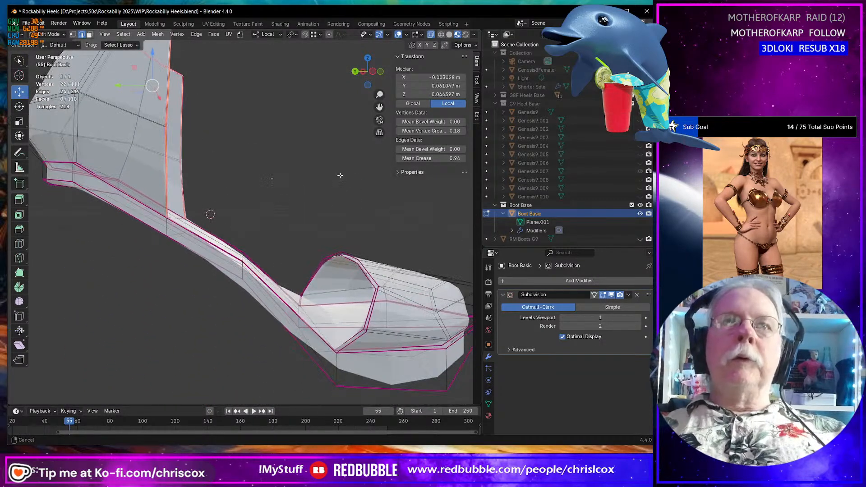
{"action": "middle_click_drag", "start_coordinate": [362, 248], "coordinate": [370, 309]}
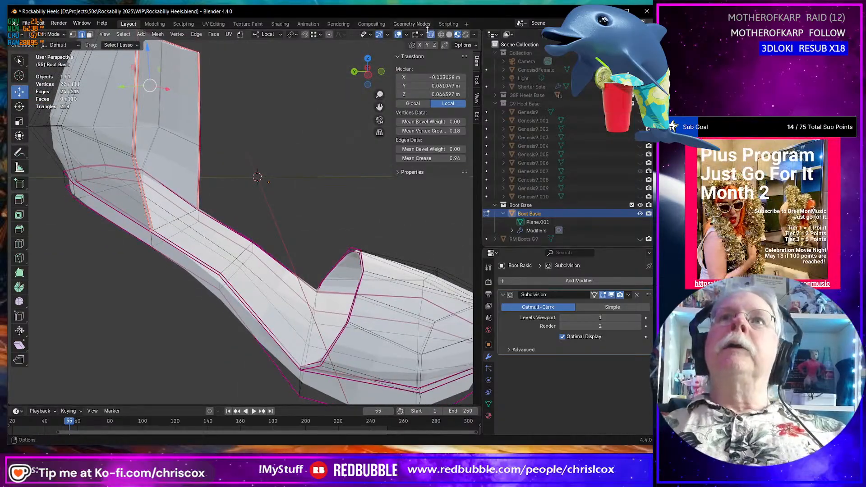
{"action": "middle_click_drag", "start_coordinate": [375, 235], "coordinate": [306, 298]}
{"action": "scroll", "coordinate": [378, 205], "scroll_direction": "down", "scroll_amount": 4}
{"action": "key", "text": "Tab"}
{"action": "scroll", "coordinate": [194, 251], "scroll_direction": "down", "scroll_amount": 3}
{"action": "scroll", "coordinate": [203, 256], "scroll_direction": "up", "scroll_amount": 8}
Examine the crease values of the rim and sole edges meeting at the toe opening's rear corner.
{"action": "key", "text": "Tab"}
{"action": "scroll", "coordinate": [227, 262], "scroll_direction": "down", "scroll_amount": 2}
{"action": "scroll", "coordinate": [227, 262], "scroll_direction": "up", "scroll_amount": 5}
{"action": "scroll", "coordinate": [235, 364], "scroll_direction": "up", "scroll_amount": 5}
{"action": "middle_click_drag", "start_coordinate": [329, 234], "coordinate": [293, 254]}
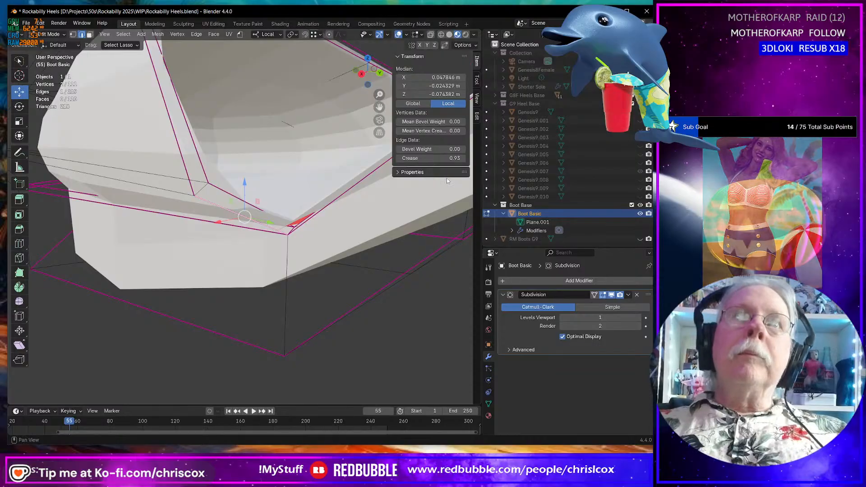
{"action": "middle_click_drag", "start_coordinate": [422, 199], "coordinate": [312, 239]}
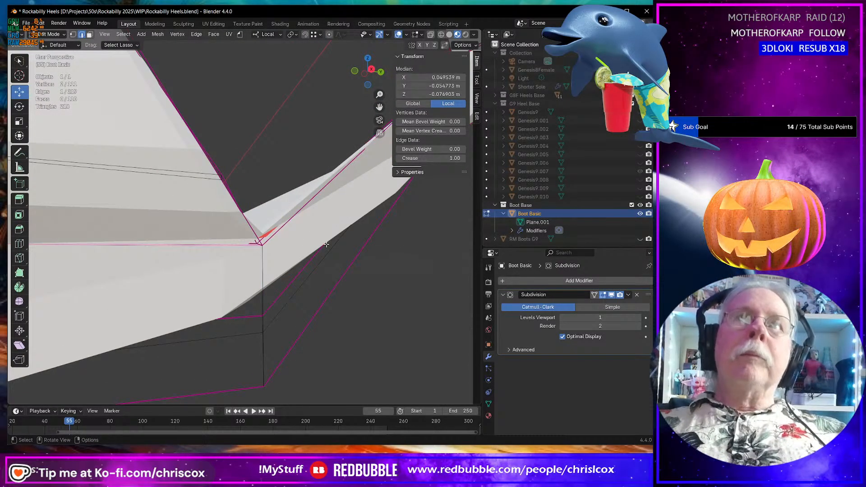
{"action": "middle_click_drag", "start_coordinate": [312, 251], "coordinate": [166, 248]}
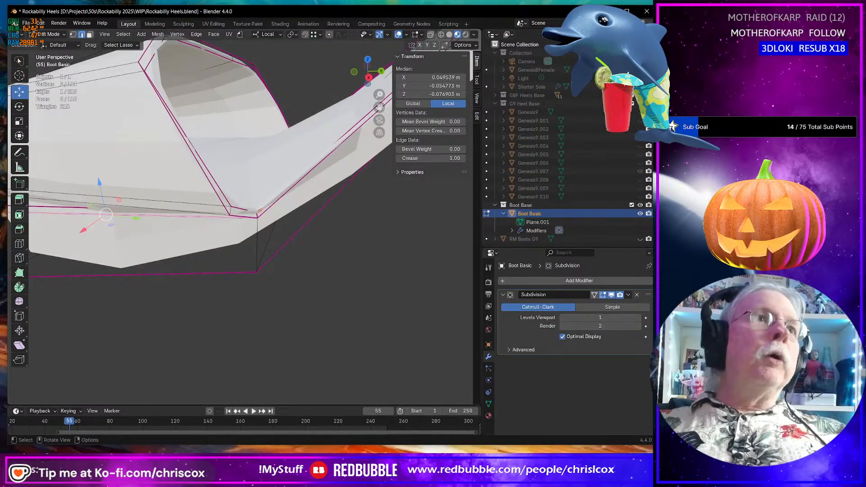
Try supporting loop cuts around the toe section's rear sole corner, including one with factor -0.940, and undo them.
{"action": "left_click", "coordinate": [19, 244]}
{"action": "left_click_drag", "start_coordinate": [259, 221], "coordinate": [254, 224]}
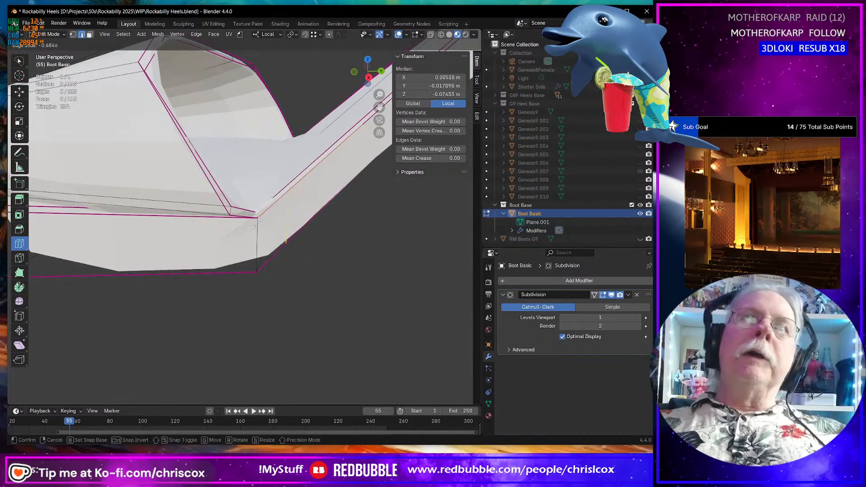
{"action": "left_click", "coordinate": [228, 247]}
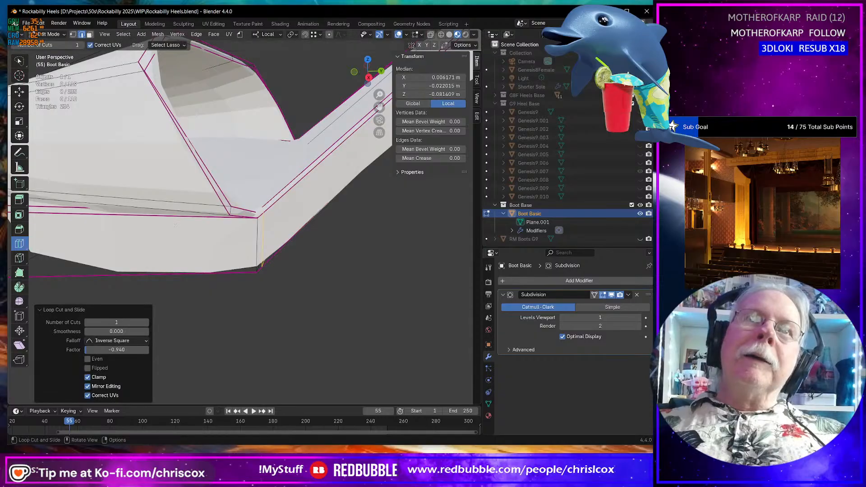
{"action": "left_click_drag", "start_coordinate": [162, 200], "coordinate": [189, 197]}
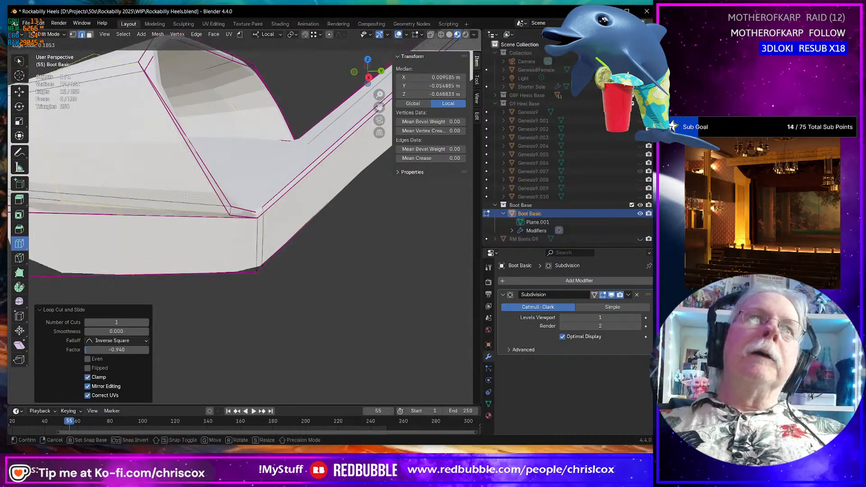
{"action": "left_click", "coordinate": [307, 193]}
{"action": "middle_click_drag", "start_coordinate": [307, 193], "coordinate": [266, 239]}
{"action": "scroll", "coordinate": [262, 237], "scroll_direction": "up", "scroll_amount": 4}
{"action": "key", "text": "ctrl+z"}
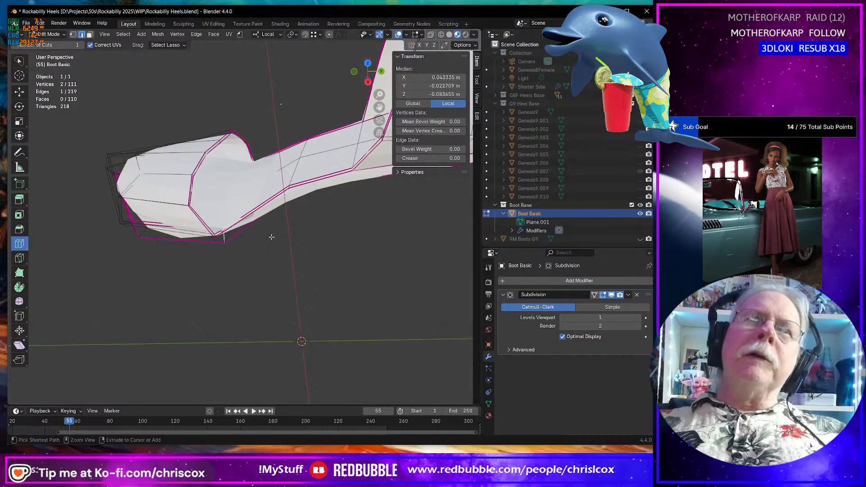
Raise the Subdivision viewport level to 2 and review the smoothed shoe from the side.
{"action": "middle_click_drag", "start_coordinate": [271, 237], "coordinate": [309, 284]}
{"action": "scroll", "coordinate": [310, 246], "scroll_direction": "up", "scroll_amount": 8}
{"action": "scroll", "coordinate": [315, 251], "scroll_direction": "down", "scroll_amount": 6}
{"action": "middle_click_drag", "start_coordinate": [315, 252], "coordinate": [287, 233]}
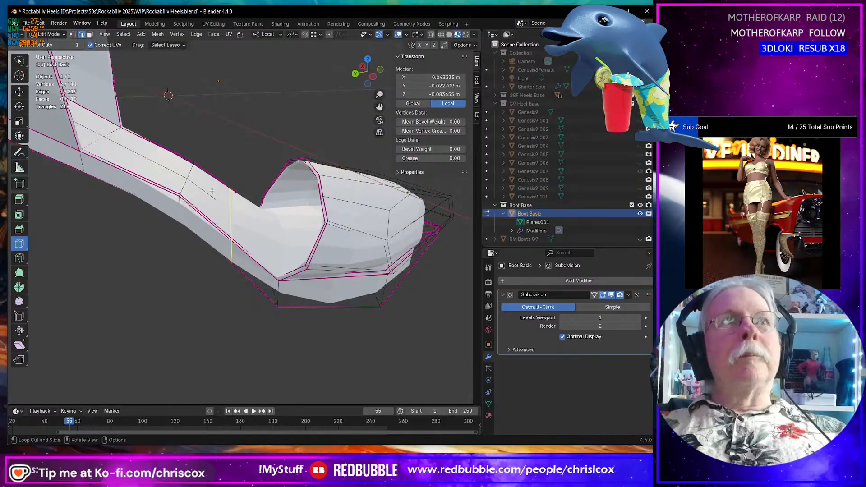
{"action": "scroll", "coordinate": [203, 193], "scroll_direction": "down", "scroll_amount": 4}
{"action": "middle_click_drag", "start_coordinate": [203, 193], "coordinate": [264, 158]}
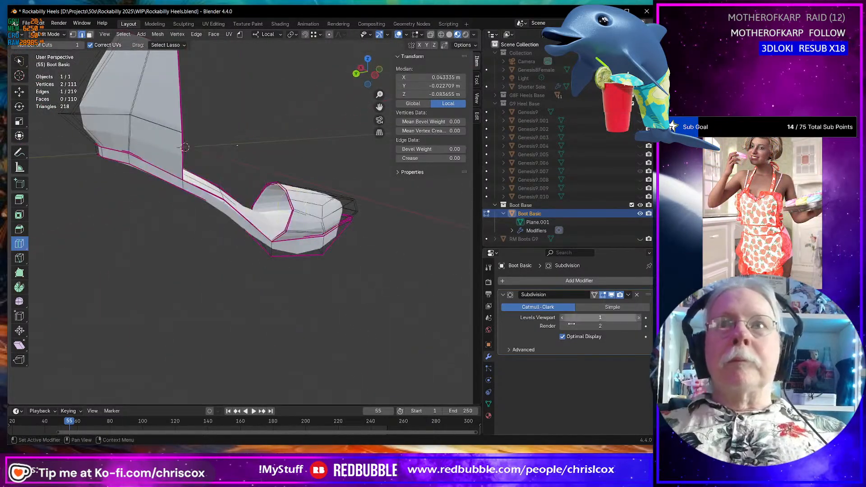
{"action": "mouse_move", "coordinate": [322, 296]}
{"action": "middle_mouse_down"}
{"action": "mouse_move", "coordinate": [317, 303]}
{"action": "mouse_move", "coordinate": [319, 285]}
{"action": "middle_mouse_up"}
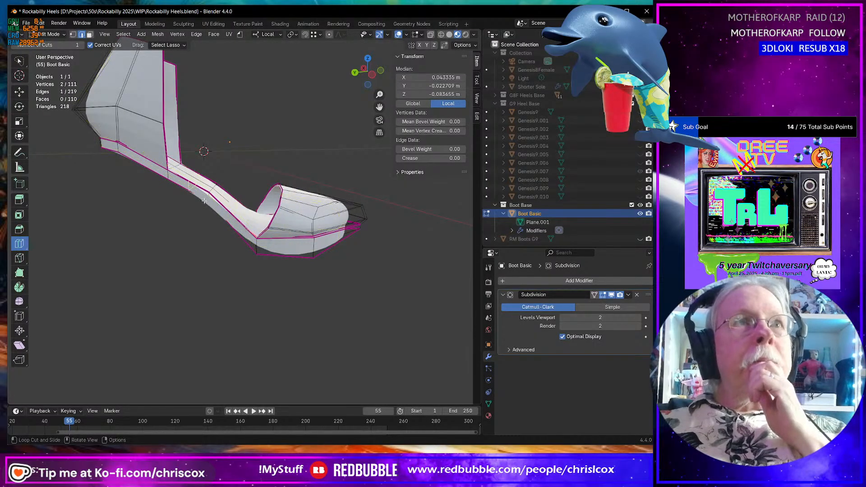
Examine the subdivided sole, heel and toe opening from several angles, both with the edit cage and in Object Mode.
{"action": "middle_click_drag", "start_coordinate": [282, 180], "coordinate": [240, 189]}
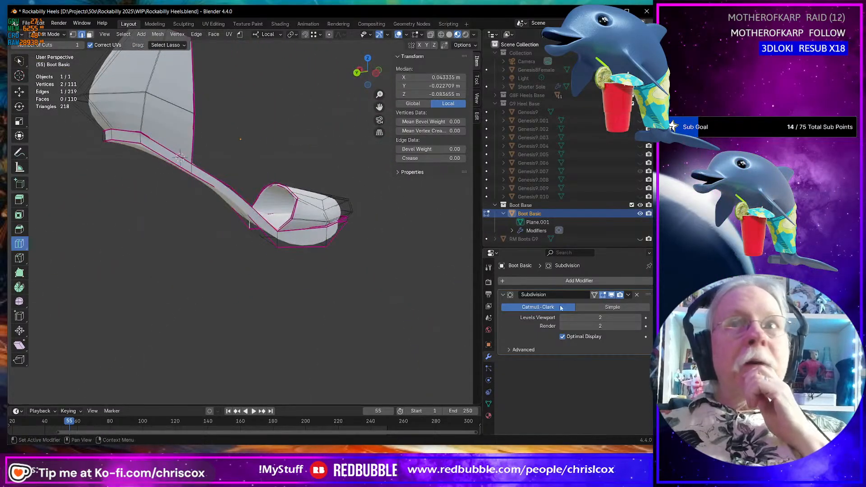
{"action": "middle_click_drag", "start_coordinate": [305, 282], "coordinate": [237, 234]}
{"action": "scroll", "coordinate": [275, 283], "scroll_direction": "up", "scroll_amount": 3}
{"action": "scroll", "coordinate": [237, 234], "scroll_direction": "up", "scroll_amount": 2}
{"action": "scroll", "coordinate": [237, 234], "scroll_direction": "up", "scroll_amount": 2}
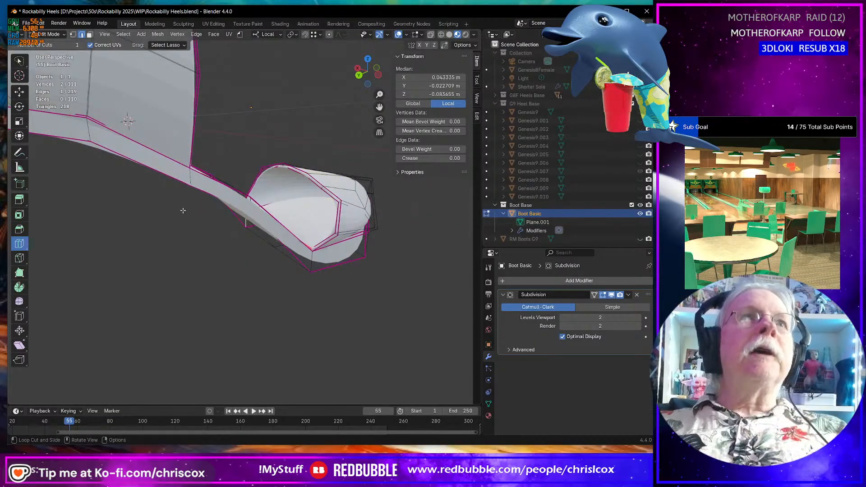
{"action": "middle_click_drag", "start_coordinate": [183, 210], "coordinate": [197, 277]}
{"action": "scroll", "coordinate": [101, 290], "scroll_direction": "down", "scroll_amount": 5}
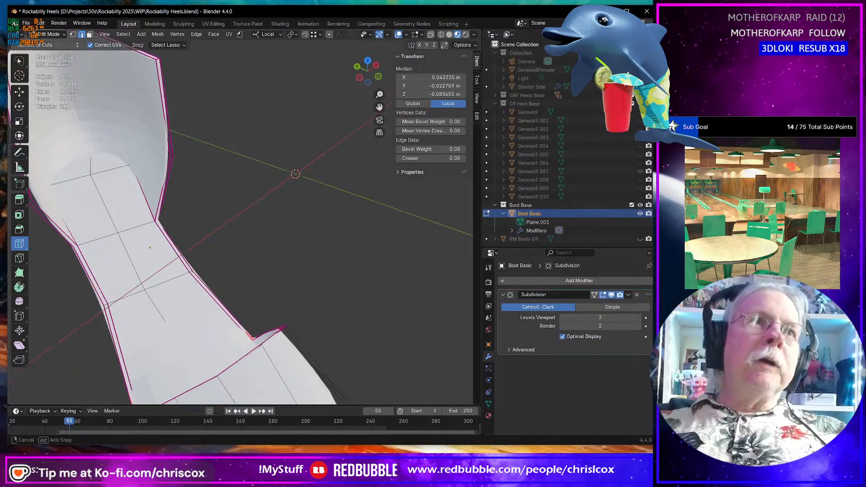
{"action": "key", "text": "ctrl+KP_1"}
{"action": "middle_click_drag", "start_coordinate": [188, 251], "coordinate": [343, 257]}
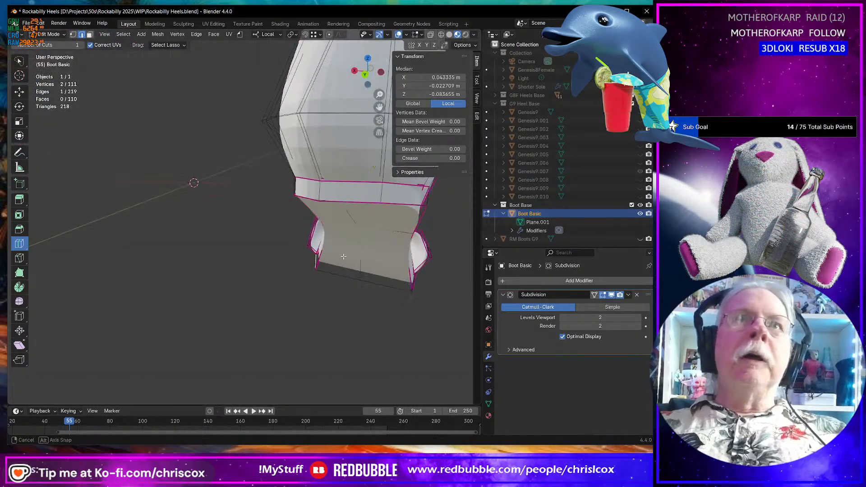
{"action": "scroll", "coordinate": [338, 177], "scroll_direction": "up", "scroll_amount": 5}
{"action": "middle_click_drag", "start_coordinate": [338, 177], "coordinate": [367, 265]}
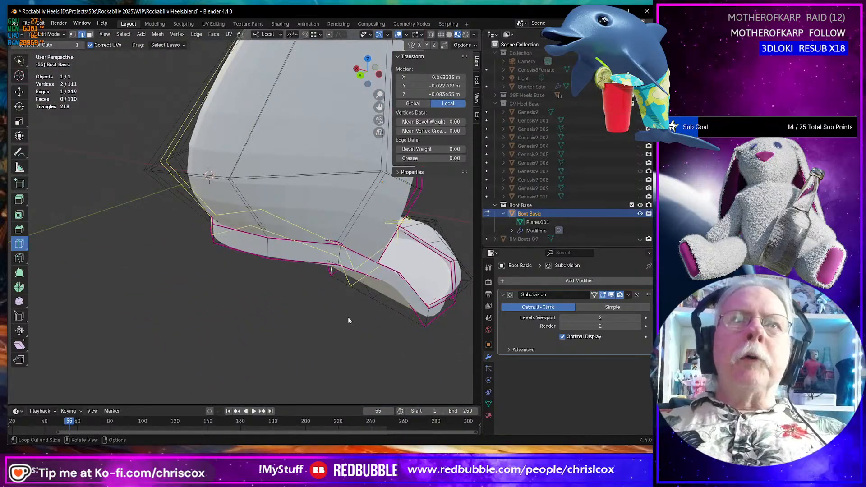
{"action": "key", "text": "Tab"}
{"action": "middle_click_drag", "start_coordinate": [349, 316], "coordinate": [302, 284]}
{"action": "scroll", "coordinate": [331, 300], "scroll_direction": "down", "scroll_amount": 4}
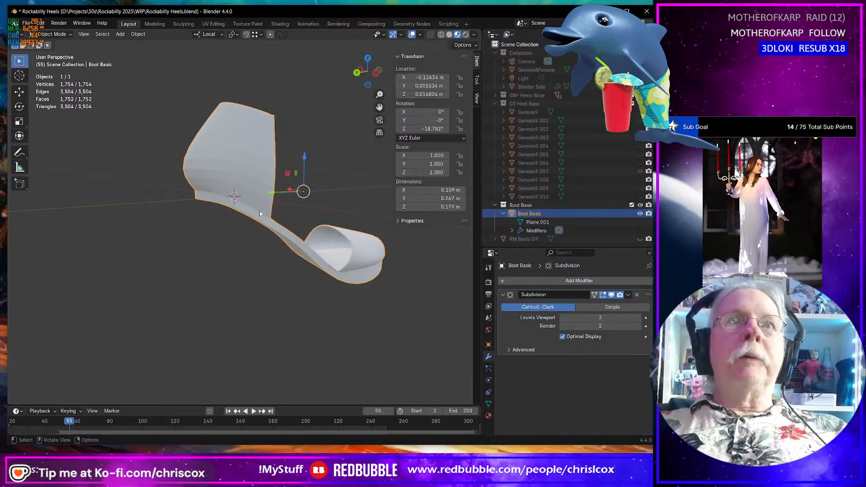
Return to Edit Mode, switch to the Move tool and select the creased edge loop where the heel section meets the sole.
{"action": "key", "text": "Tab"}
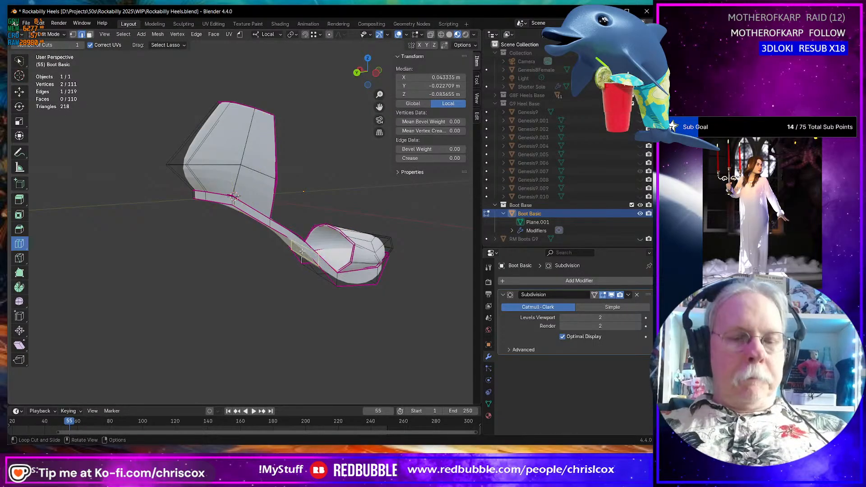
{"action": "key", "text": "shift+space"}
{"action": "key", "text": "g"}
{"action": "scroll", "coordinate": [282, 217], "scroll_direction": "down", "scroll_amount": 3}
{"action": "scroll", "coordinate": [280, 214], "scroll_direction": "up", "scroll_amount": 7}
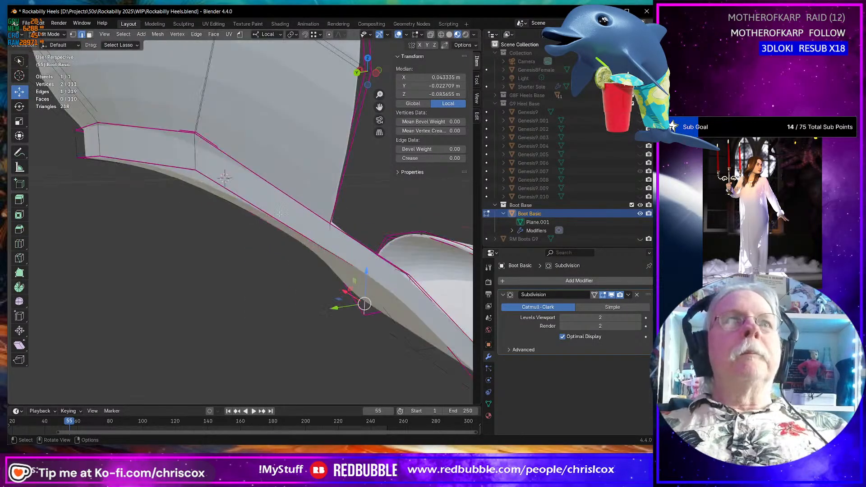
{"action": "middle_click_drag", "start_coordinate": [268, 183], "coordinate": [113, 259]}
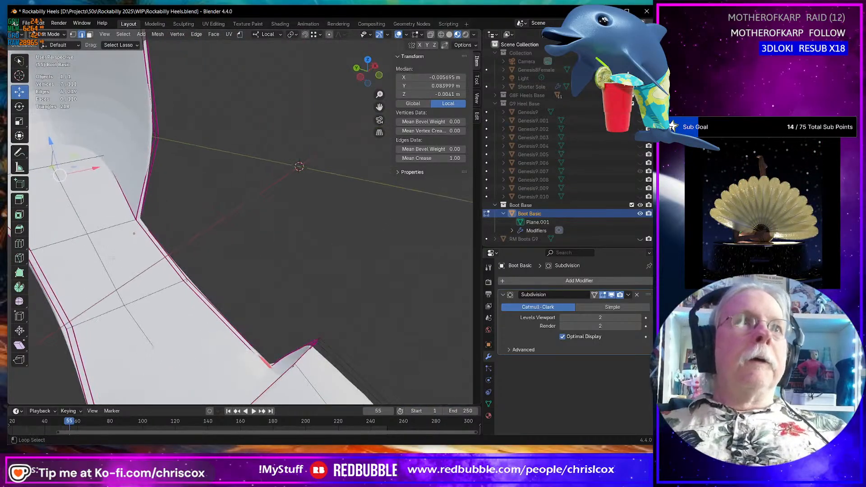
{"action": "middle_click_drag", "start_coordinate": [130, 211], "coordinate": [258, 201], "text": "shift"}
{"action": "scroll", "coordinate": [206, 248], "scroll_direction": "up", "scroll_amount": 2}
{"action": "middle_click_drag", "start_coordinate": [206, 249], "coordinate": [243, 227]}
{"action": "scroll", "coordinate": [225, 233], "scroll_direction": "down", "scroll_amount": 4}
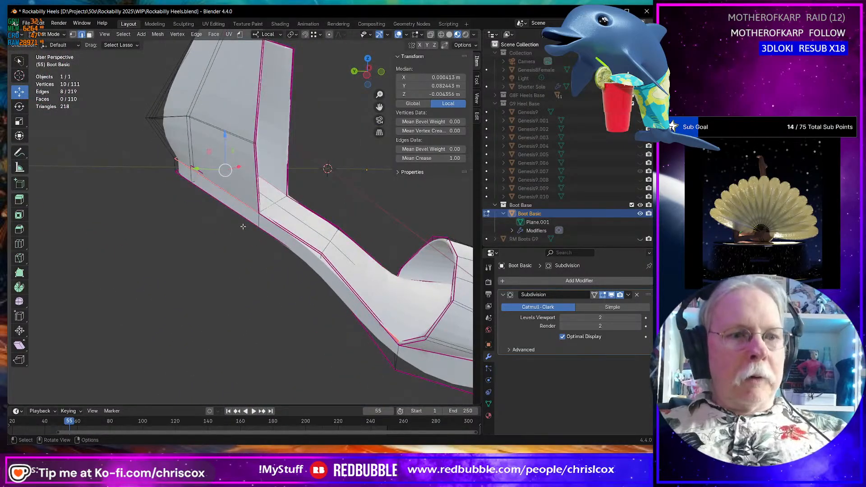
Select the heel section's upper and lower face loops together with the narrow rim faces along its edges.
{"action": "key", "text": "3"}
{"action": "left_click", "coordinate": [255, 104], "text": "alt"}
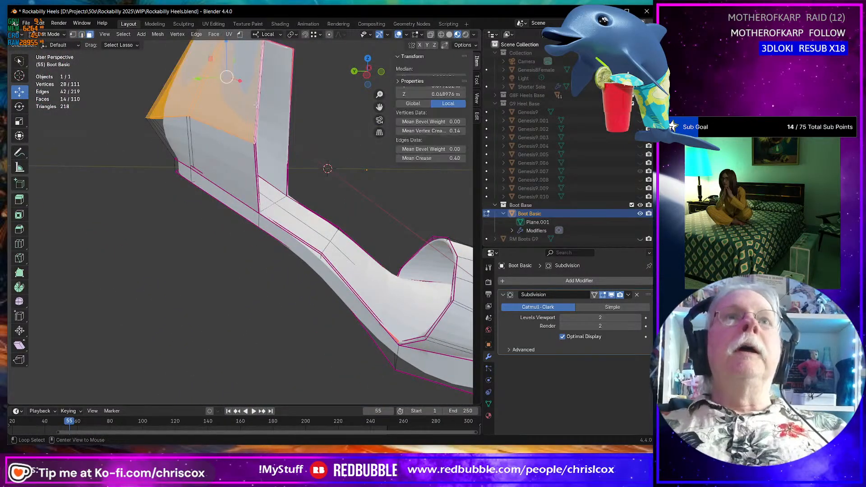
{"action": "left_click", "coordinate": [254, 169], "text": "alt+shift"}
{"action": "middle_click_drag", "start_coordinate": [254, 169], "coordinate": [235, 309]}
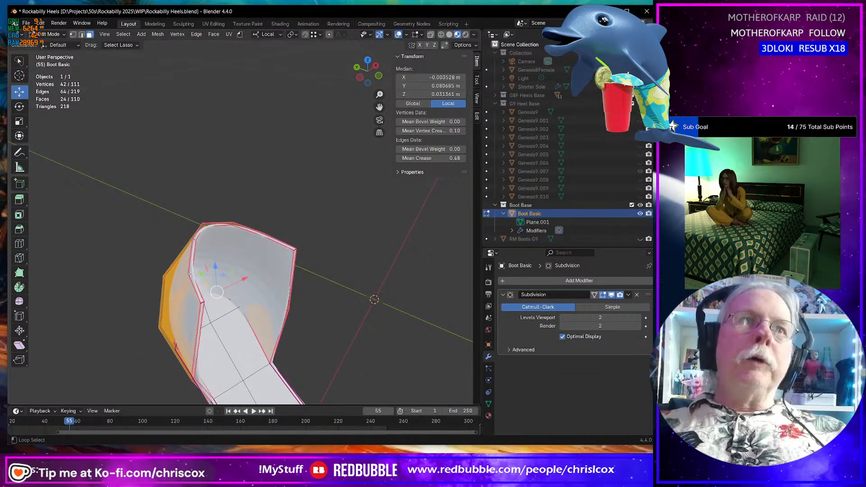
{"action": "middle_click_drag", "start_coordinate": [192, 273], "coordinate": [267, 240]}
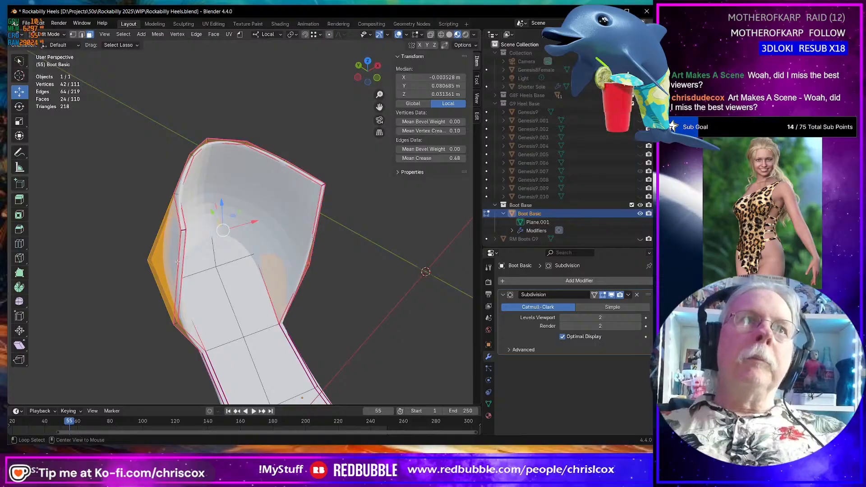
{"action": "left_click", "coordinate": [181, 210], "text": "shift"}
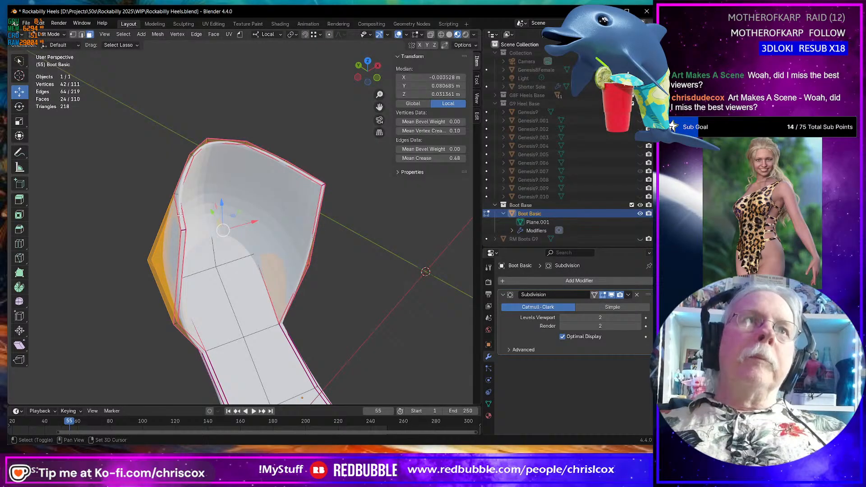
{"action": "left_click", "coordinate": [185, 173], "text": "shift"}
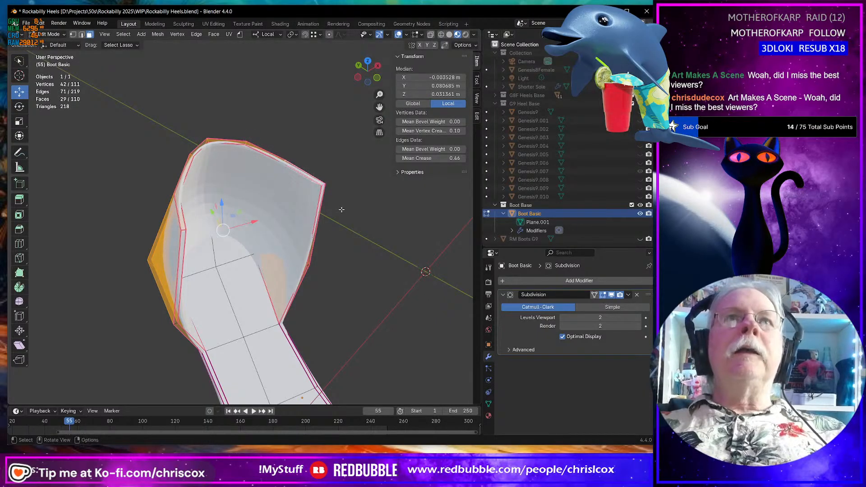
{"action": "middle_click_drag", "start_coordinate": [342, 209], "coordinate": [283, 166]}
{"action": "left_click", "coordinate": [283, 165], "text": "shift"}
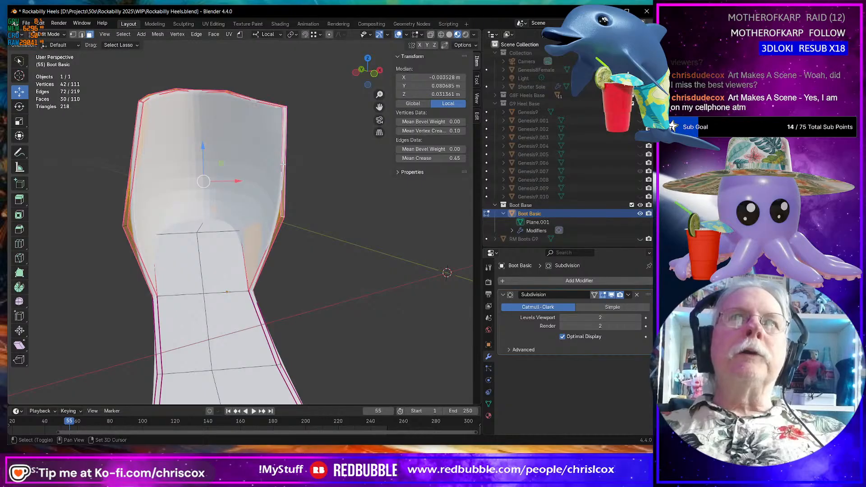
{"action": "middle_click_drag", "start_coordinate": [283, 165], "coordinate": [366, 174]}
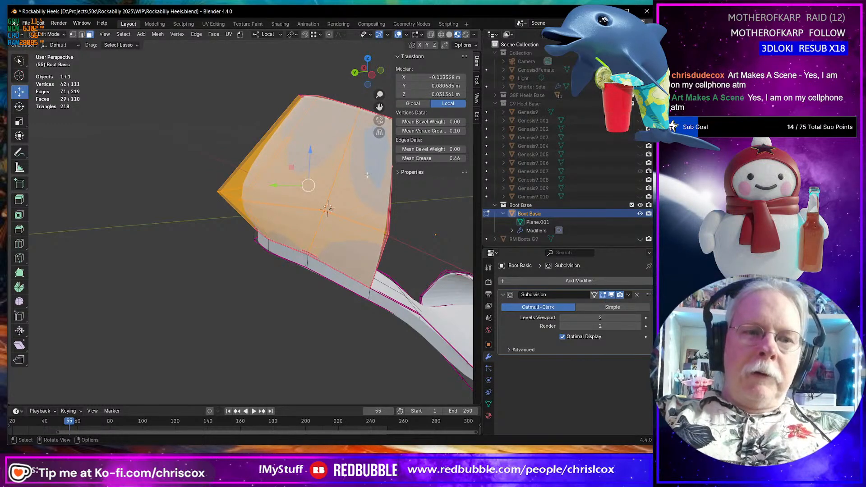
Try separating the selected heel faces into their own object, hide that object to check the remaining mesh, and undo the separation.
{"action": "key", "text": "p"}
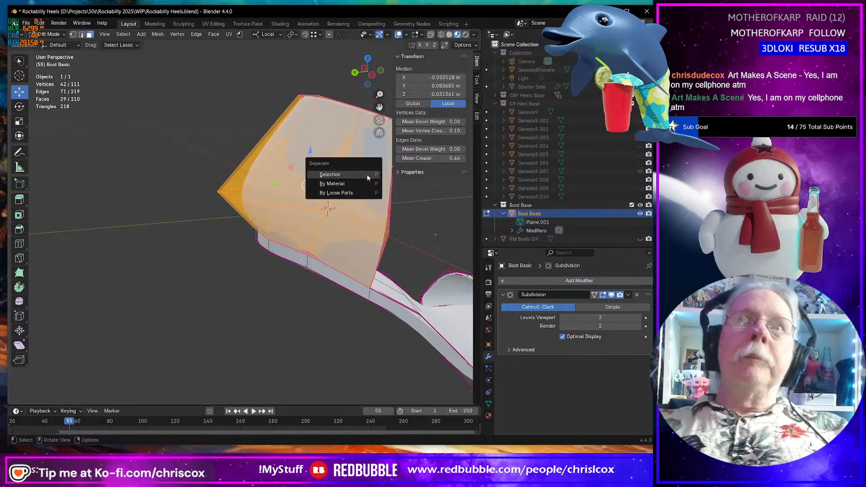
{"action": "left_click", "coordinate": [343, 175]}
{"action": "middle_click_drag", "start_coordinate": [376, 226], "coordinate": [288, 199]}
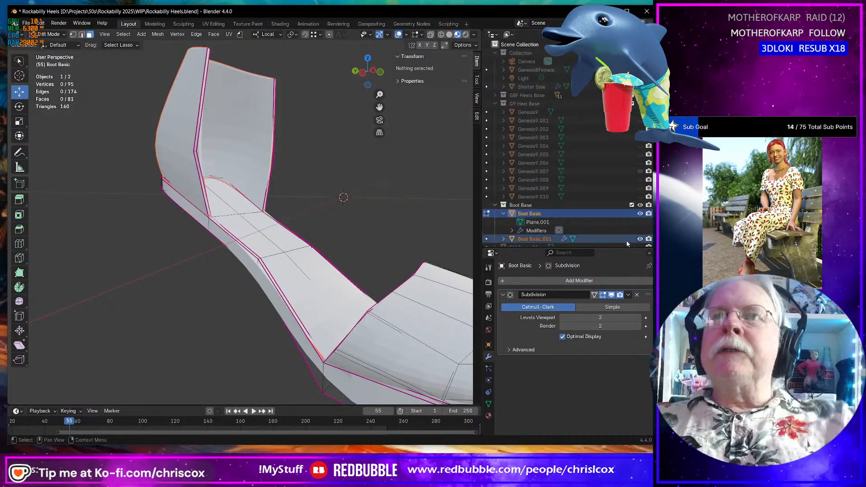
{"action": "scroll", "coordinate": [619, 212], "scroll_direction": "down", "scroll_amount": 1}
{"action": "left_click", "coordinate": [641, 230]}
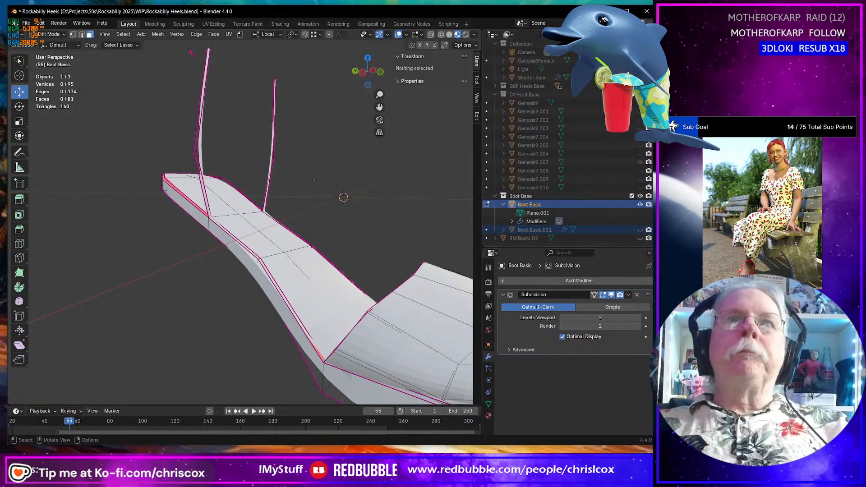
{"action": "middle_click_drag", "start_coordinate": [254, 254], "coordinate": [245, 256]}
{"action": "key", "text": "ctrl+z"}
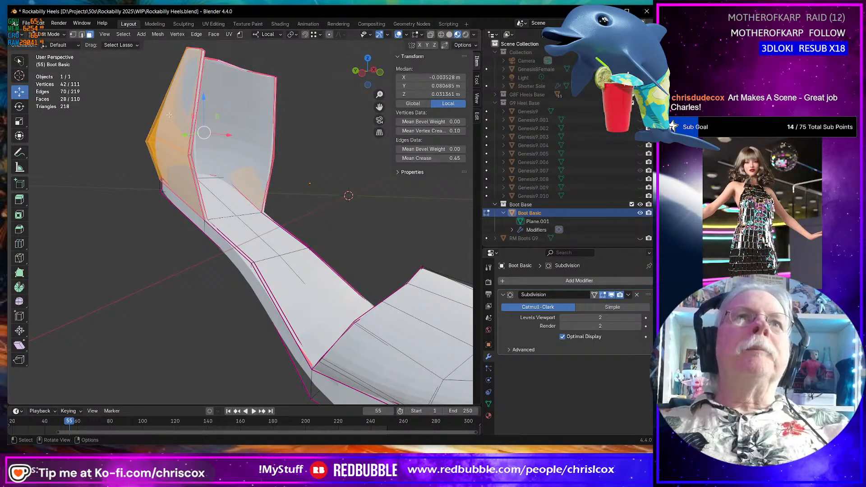
Add the missed front rim faces on both sides to the heel selection and separate it into its own object.
{"action": "left_click", "coordinate": [193, 112], "text": "shift"}
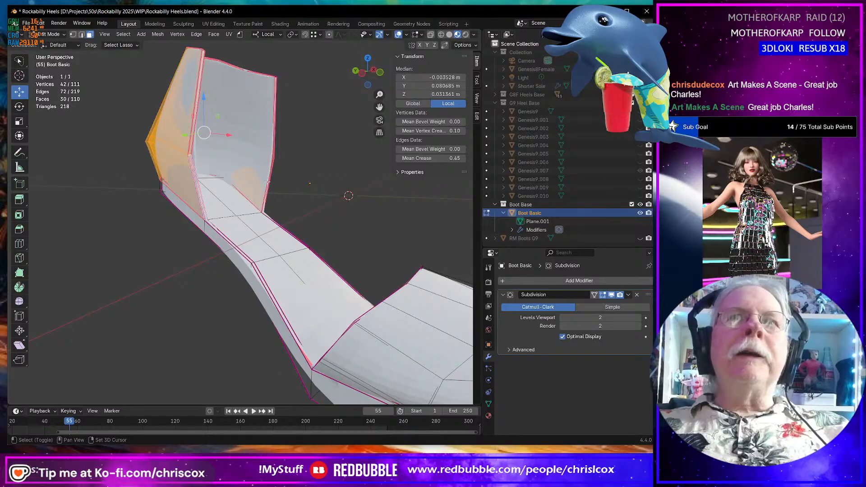
{"action": "middle_click_drag", "start_coordinate": [275, 156], "coordinate": [319, 158]}
{"action": "left_click", "coordinate": [272, 154], "text": "shift"}
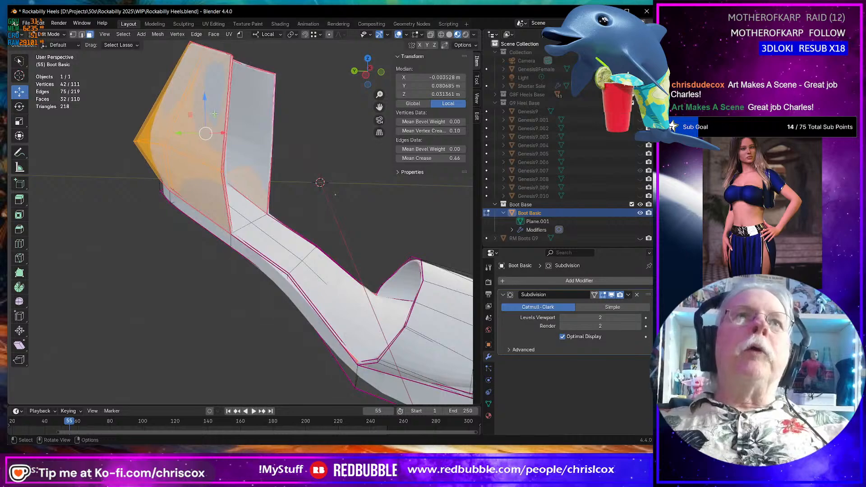
{"action": "left_click_drag", "start_coordinate": [190, 114], "coordinate": [148, 80]}
{"action": "key", "text": "ctrl+z"}
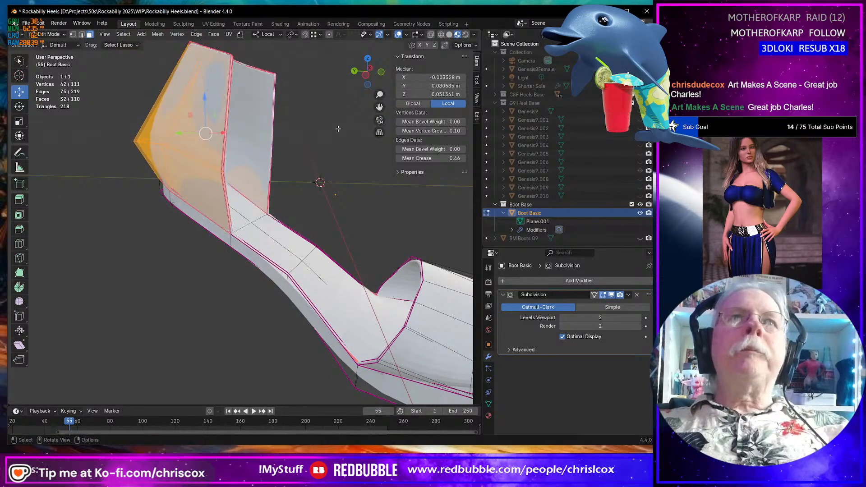
{"action": "key", "text": "p"}
{"action": "left_click", "coordinate": [343, 130]}
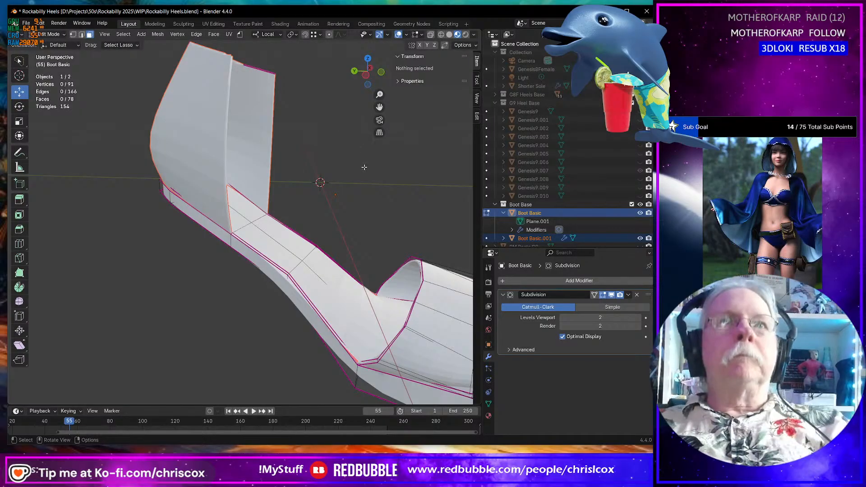
Check the separation in Object Mode by toggling Boot Basic's visibility, and reopen both shoe objects in Edit Mode.
{"action": "key", "text": "Tab"}
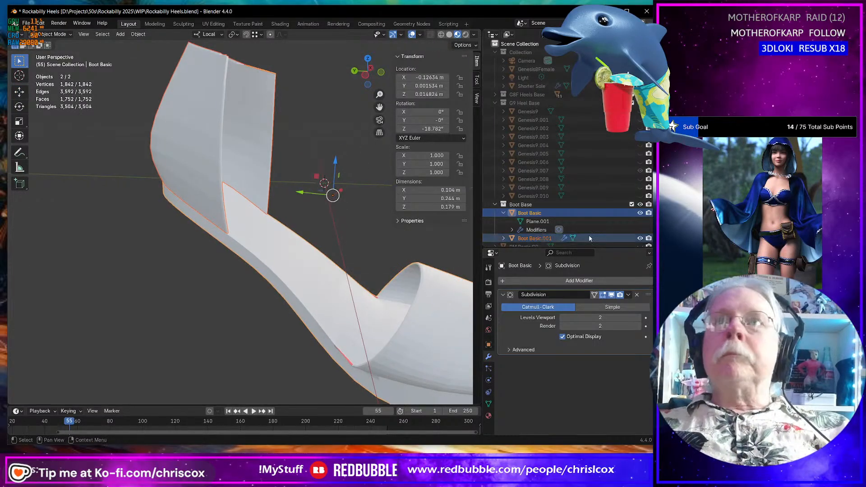
{"action": "left_click", "coordinate": [640, 213]}
{"action": "left_click", "coordinate": [640, 213]}
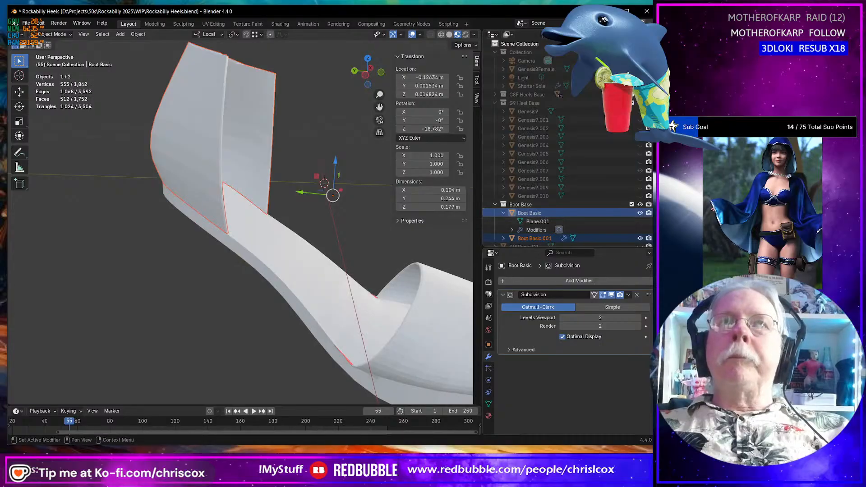
{"action": "middle_click_drag", "start_coordinate": [446, 300], "coordinate": [352, 266]}
{"action": "key", "text": "Tab"}
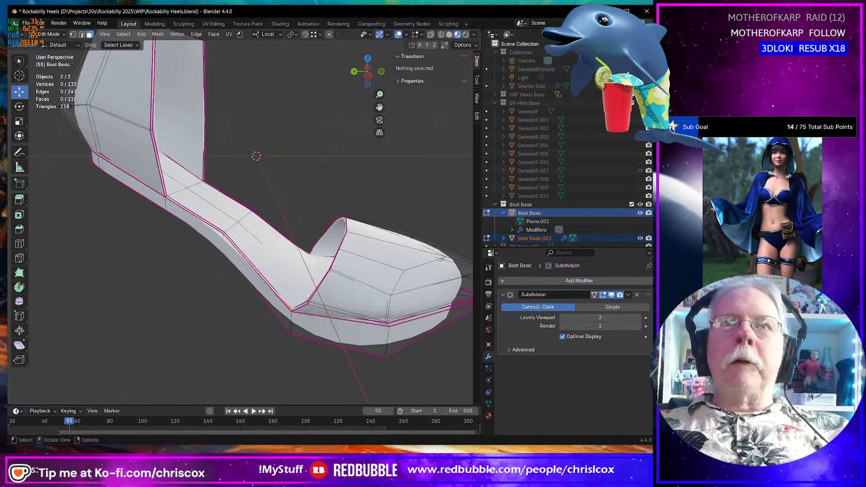
Select the creased edge loop where the toe upper meets the sole, extending it along the toe opening's rim.
{"action": "middle_click_drag", "start_coordinate": [319, 305], "coordinate": [318, 296]}
{"action": "left_click", "coordinate": [319, 304], "text": "alt"}
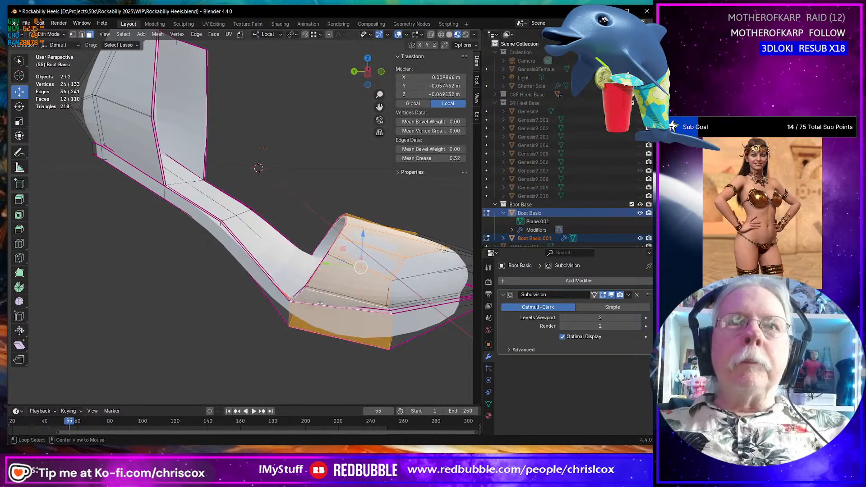
{"action": "middle_click_drag", "start_coordinate": [400, 305], "coordinate": [409, 305]}
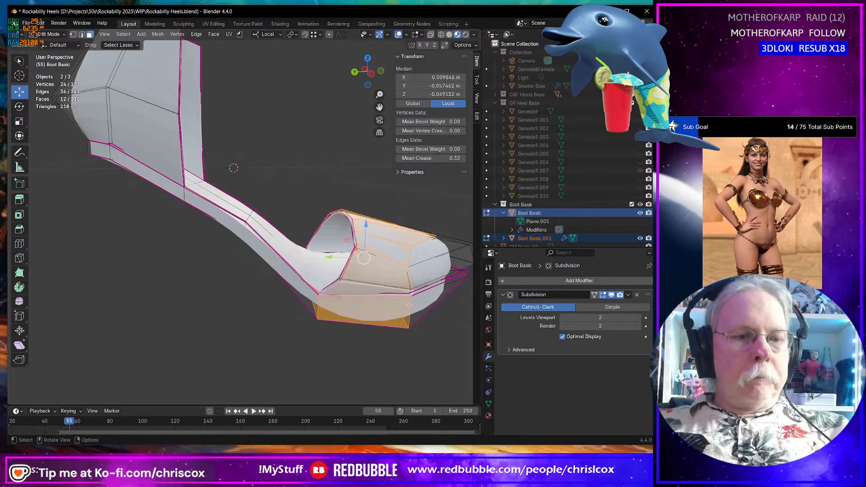
{"action": "key", "text": "2"}
{"action": "left_click", "coordinate": [386, 294], "text": "alt"}
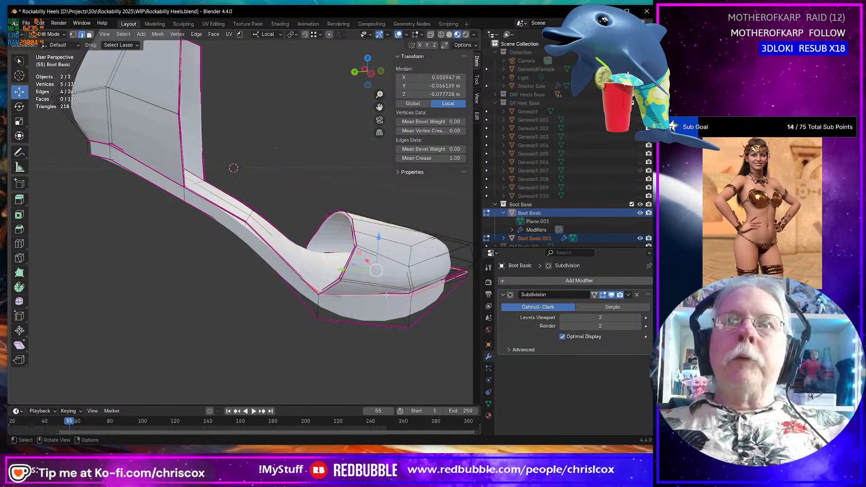
{"action": "scroll", "coordinate": [387, 294], "scroll_direction": "up", "scroll_amount": 3}
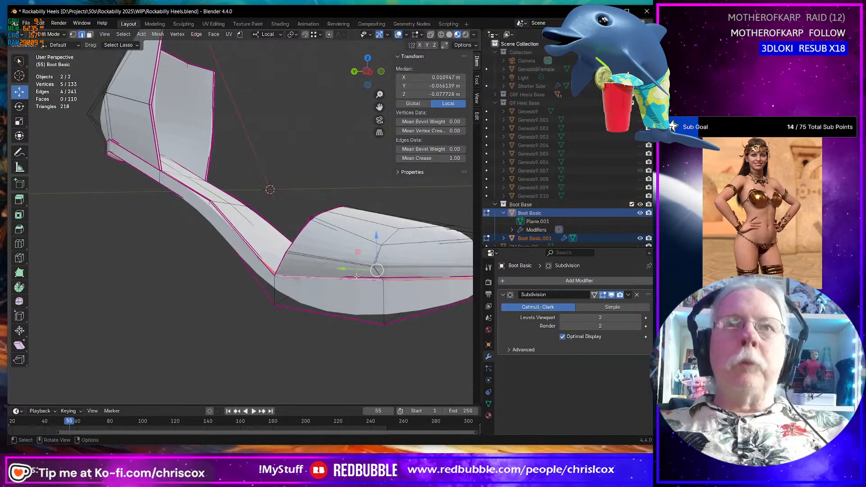
{"action": "left_click", "coordinate": [285, 261], "text": "alt+shift"}
{"action": "middle_click_drag", "start_coordinate": [285, 262], "coordinate": [373, 286]}
Select the toe upper's lowest face loop, directly above the sole, and hide it.
{"action": "key", "text": "3"}
{"action": "left_click", "coordinate": [335, 294], "text": "alt"}
{"action": "left_click", "coordinate": [356, 276], "text": "alt+shift"}
{"action": "middle_click_drag", "start_coordinate": [316, 283], "coordinate": [376, 285]}
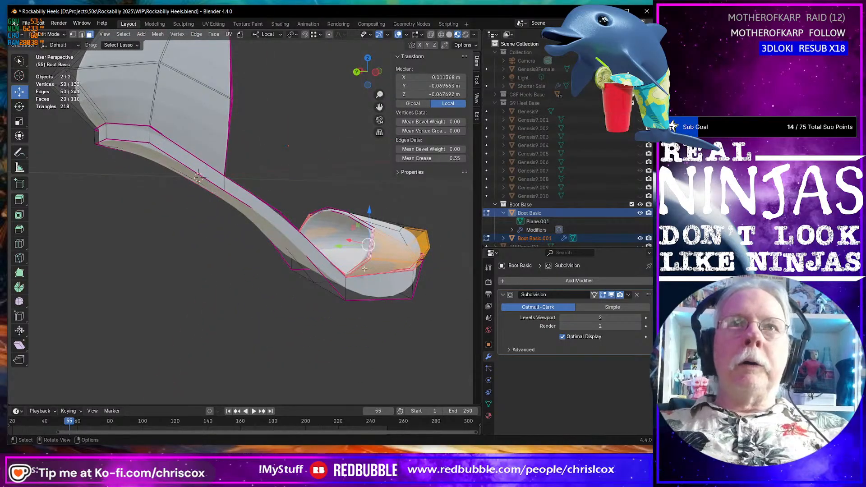
{"action": "left_click", "coordinate": [361, 267], "text": "alt"}
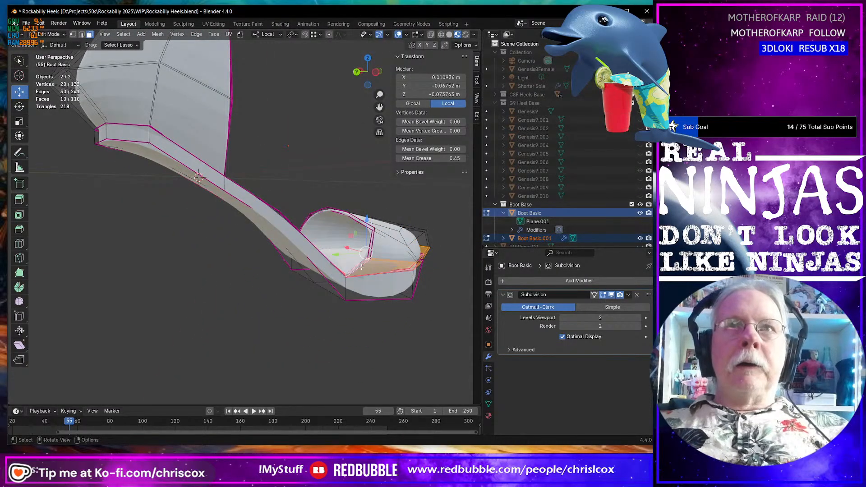
{"action": "key", "text": "h"}
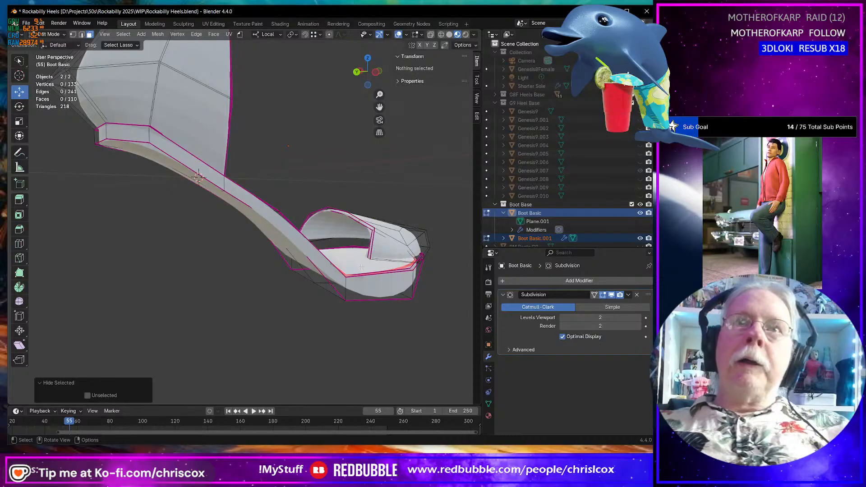
Select the linked toe upper, reveal its hidden lowest face loop, and separate both into their own object.
{"action": "left_click", "coordinate": [387, 249]}
{"action": "key", "text": "ctrl+l"}
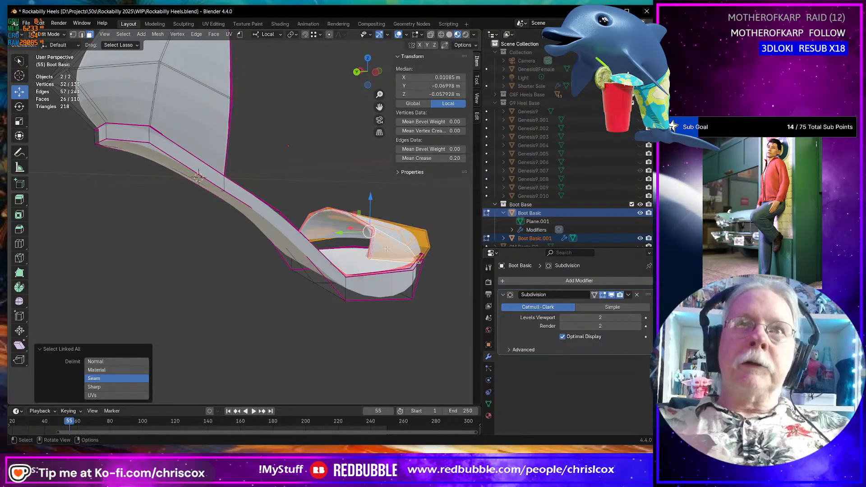
{"action": "key", "text": "alt+h"}
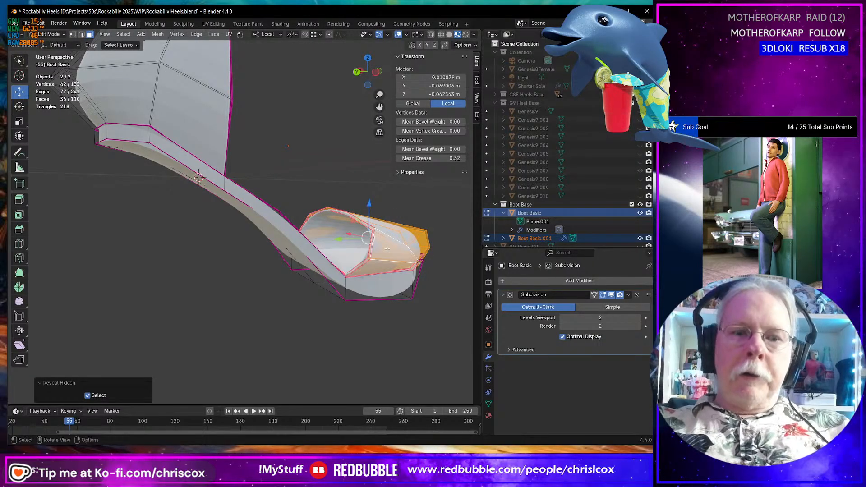
{"action": "key", "text": "p"}
{"action": "left_click", "coordinate": [387, 249]}
Select the sole object in Object Mode, hide the separated toe upper Boot Basic.002, and reopen the sole in Edit Mode.
{"action": "middle_click_drag", "start_coordinate": [387, 250], "coordinate": [235, 263]}
{"action": "key", "text": "Tab"}
{"action": "middle_click_drag", "start_coordinate": [277, 288], "coordinate": [287, 243]}
{"action": "scroll", "coordinate": [236, 254], "scroll_direction": "up", "scroll_amount": 8}
{"action": "scroll", "coordinate": [287, 242], "scroll_direction": "down", "scroll_amount": 2}
{"action": "middle_click_drag", "start_coordinate": [286, 243], "coordinate": [171, 305]}
{"action": "left_click", "coordinate": [188, 286]}
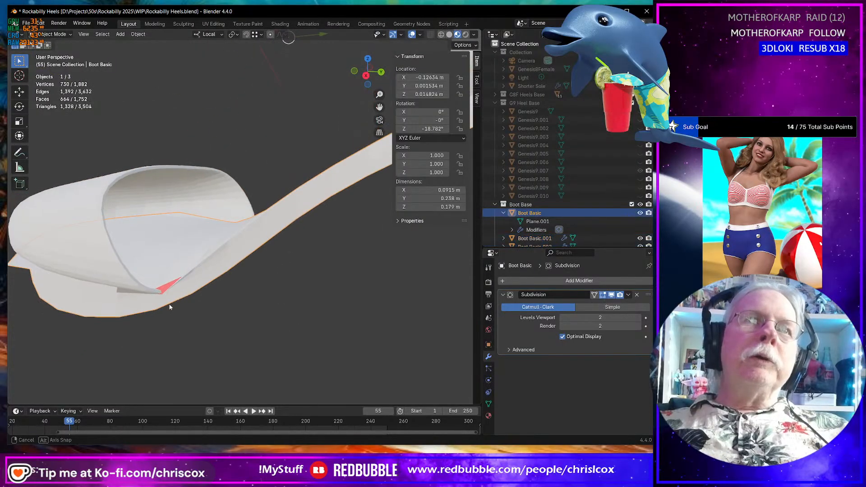
{"action": "scroll", "coordinate": [640, 230], "scroll_direction": "down", "scroll_amount": 2}
{"action": "left_click", "coordinate": [640, 230]}
{"action": "middle_click_drag", "start_coordinate": [243, 275], "coordinate": [266, 267]}
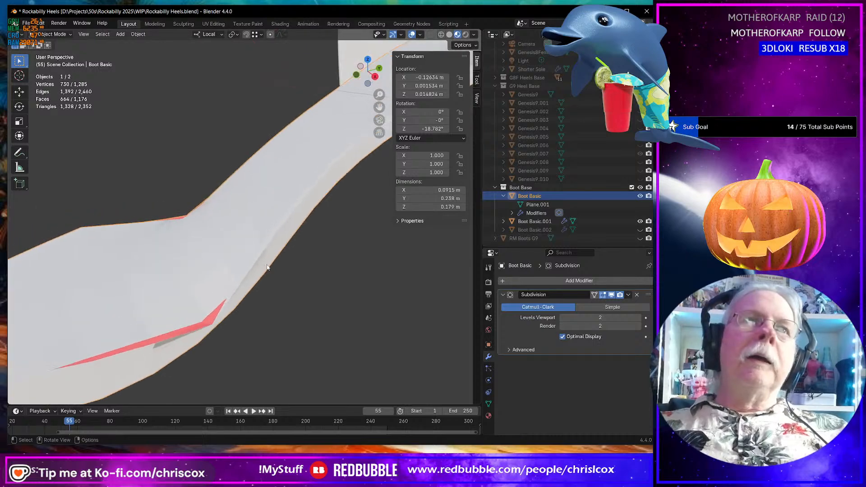
{"action": "key", "text": "Tab"}
{"action": "middle_click_drag", "start_coordinate": [235, 307], "coordinate": [231, 334]}
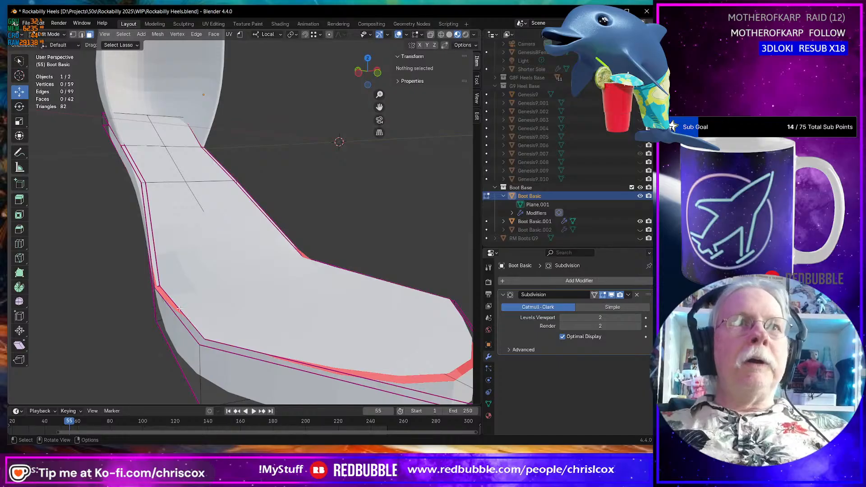
Select the upper rim edges around the toe section of the sole and set their mean crease to 0.
{"action": "key", "text": "2"}
{"action": "left_click", "coordinate": [216, 339], "text": "alt"}
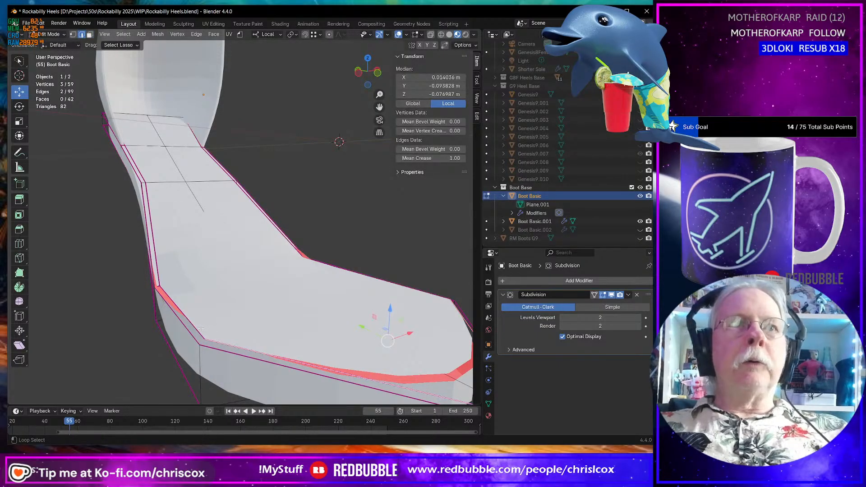
{"action": "left_click", "coordinate": [222, 315], "text": "alt"}
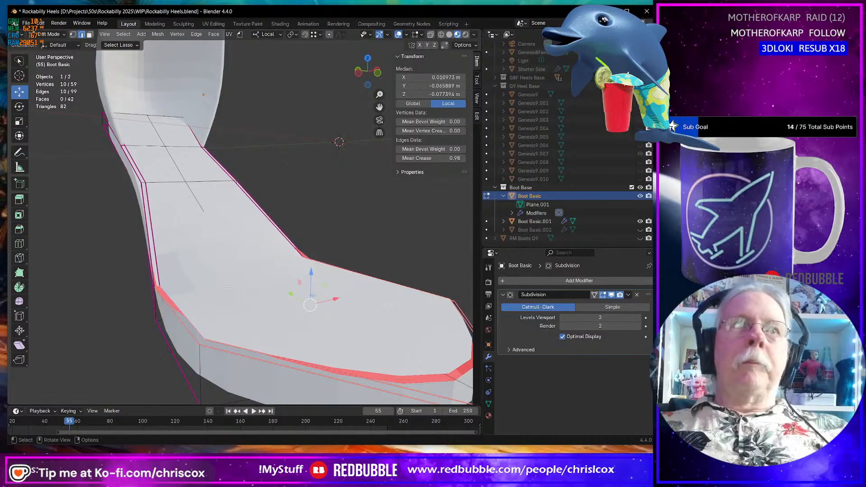
{"action": "left_click", "coordinate": [176, 305], "text": "alt"}
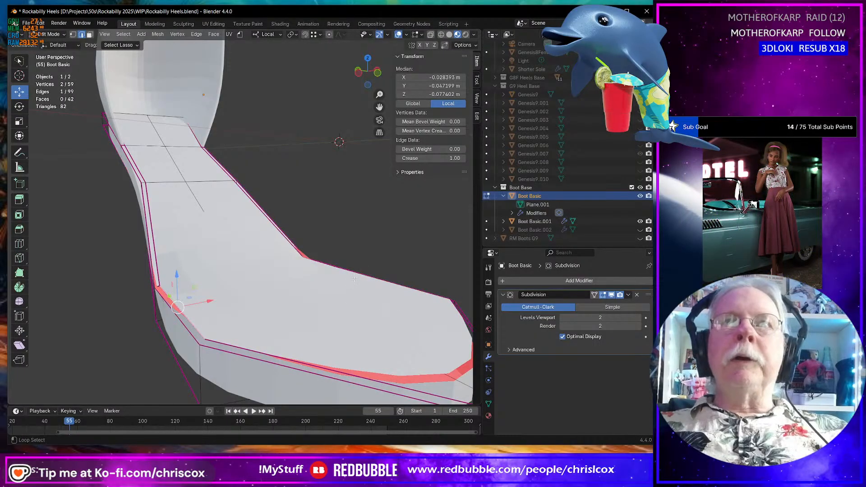
{"action": "left_click", "coordinate": [355, 278], "text": "alt+shift"}
{"action": "left_click_drag", "start_coordinate": [450, 159], "coordinate": [406, 159]}
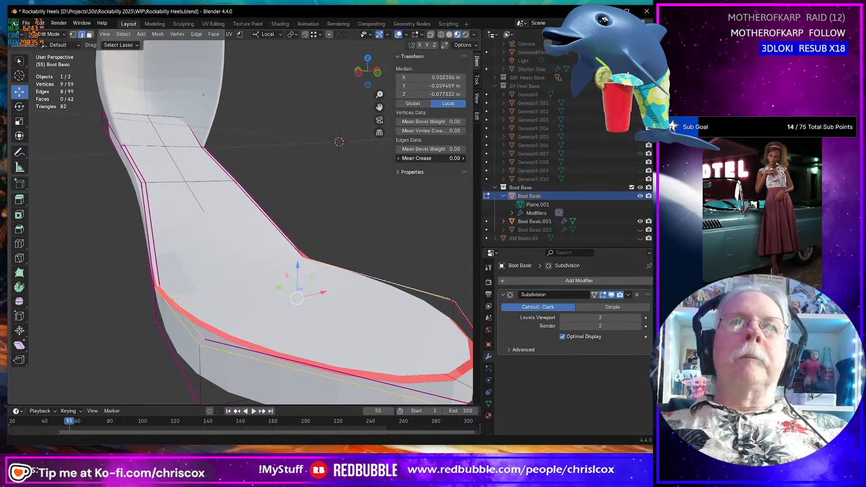
Select the upper rim edges along both sides of the sole's arch and set their mean crease to 0.
{"action": "middle_click_drag", "start_coordinate": [439, 246], "coordinate": [432, 285]}
{"action": "middle_click_drag", "start_coordinate": [330, 280], "coordinate": [257, 313], "text": "alt"}
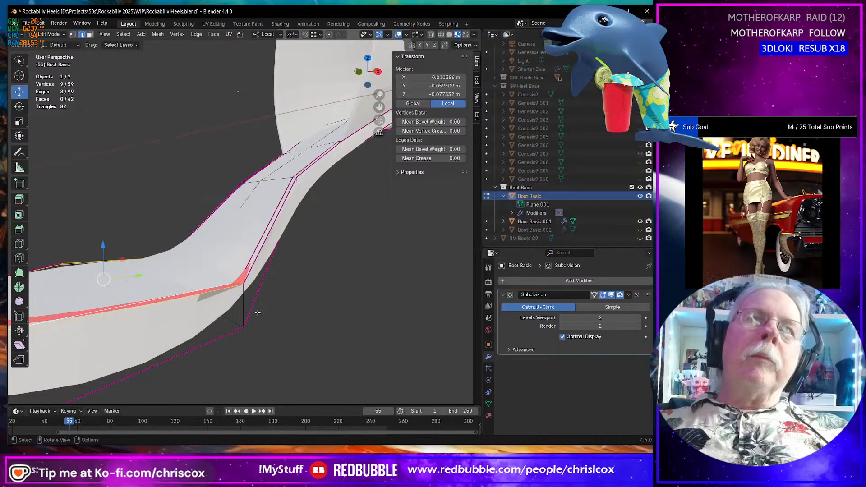
{"action": "left_click", "coordinate": [253, 250], "text": "alt"}
{"action": "middle_click_drag", "start_coordinate": [252, 250], "coordinate": [299, 263]}
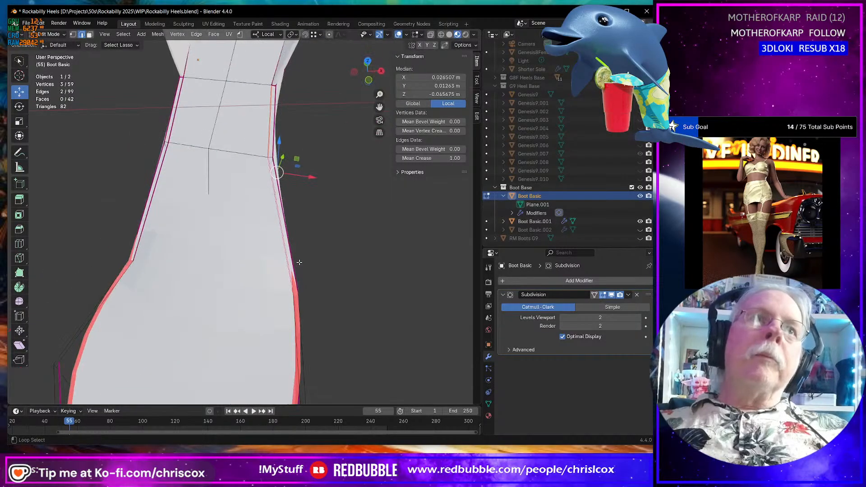
{"action": "left_click", "coordinate": [154, 209], "text": "alt+shift"}
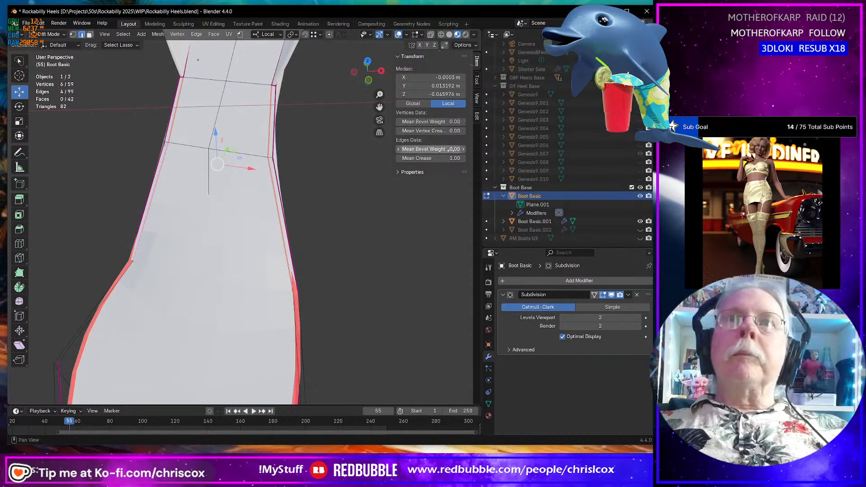
{"action": "left_click_drag", "start_coordinate": [453, 158], "coordinate": [401, 159]}
Try a crease of 1 on the vertical side edge where the arch meets the toe section, undoing it.
{"action": "middle_click_drag", "start_coordinate": [389, 211], "coordinate": [31, 169]}
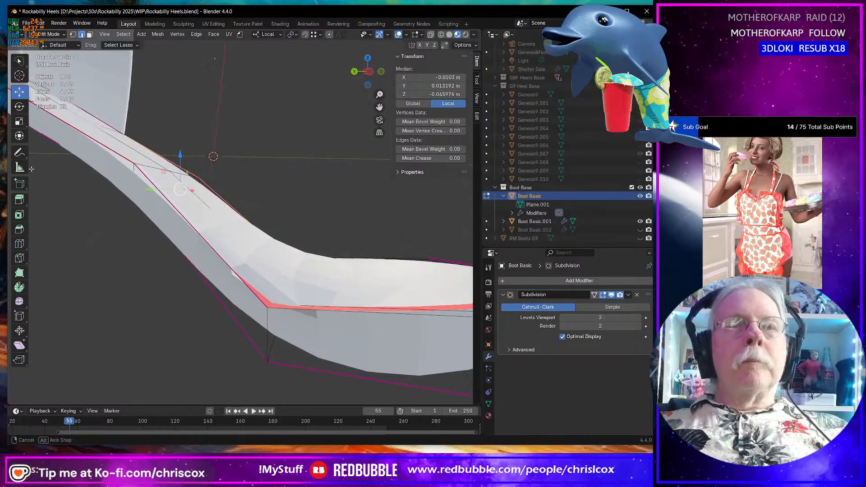
{"action": "left_click", "coordinate": [267, 334]}
{"action": "left_click", "coordinate": [430, 157]}
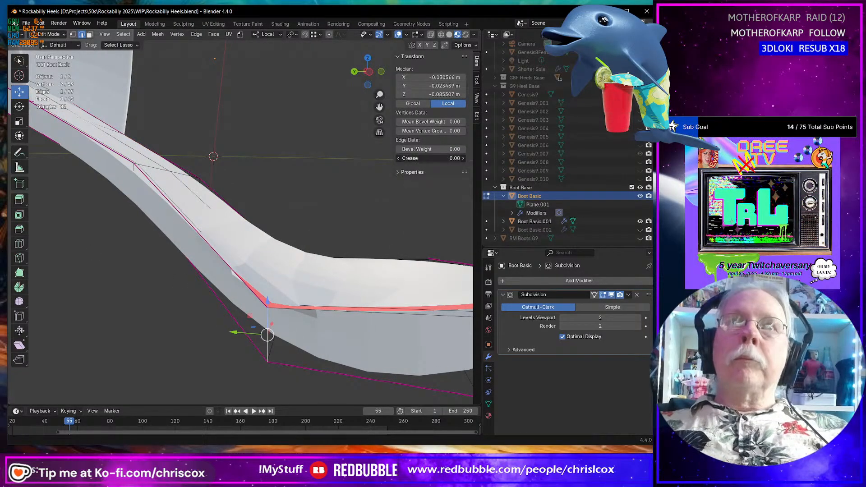
{"action": "type", "text": "1"}
{"action": "key", "text": "Return"}
{"action": "key", "text": "ctrl+z"}
Select the sole's upper edges from the side around the back of the heel and set their mean crease to 0.
{"action": "middle_click_drag", "start_coordinate": [343, 160], "coordinate": [105, 157]}
{"action": "left_click", "coordinate": [152, 68], "text": "alt"}
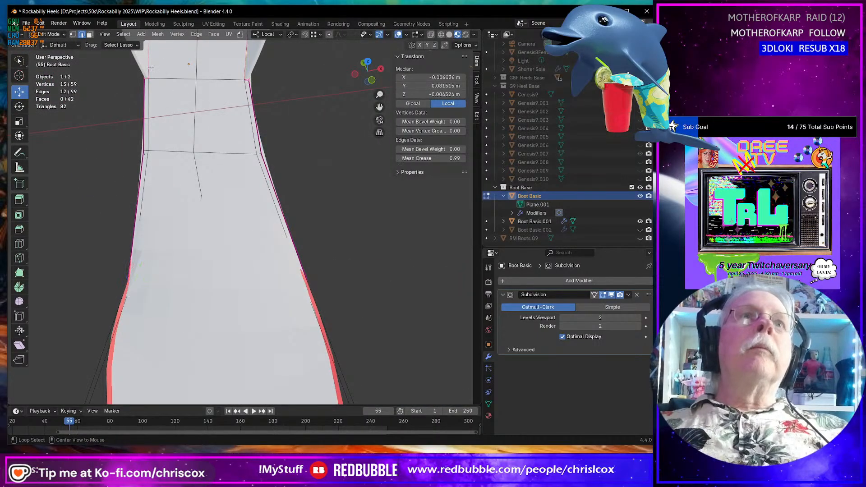
{"action": "middle_click_drag", "start_coordinate": [170, 63], "coordinate": [203, 163]}
{"action": "left_click", "coordinate": [155, 111]}
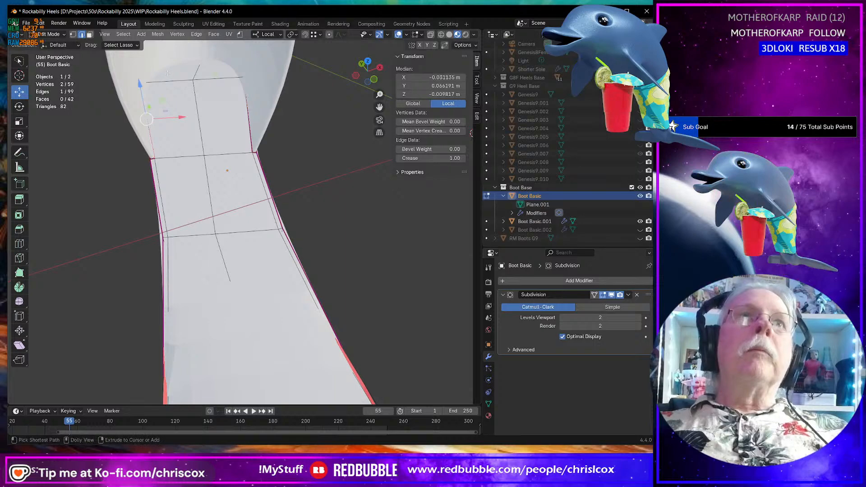
{"action": "left_click", "coordinate": [220, 65], "text": "ctrl"}
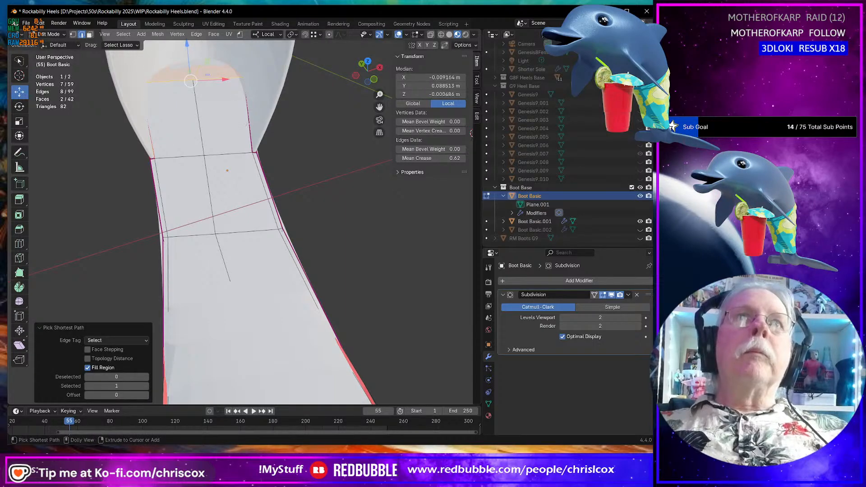
{"action": "left_click", "coordinate": [444, 159]}
{"action": "type", "text": "00"}
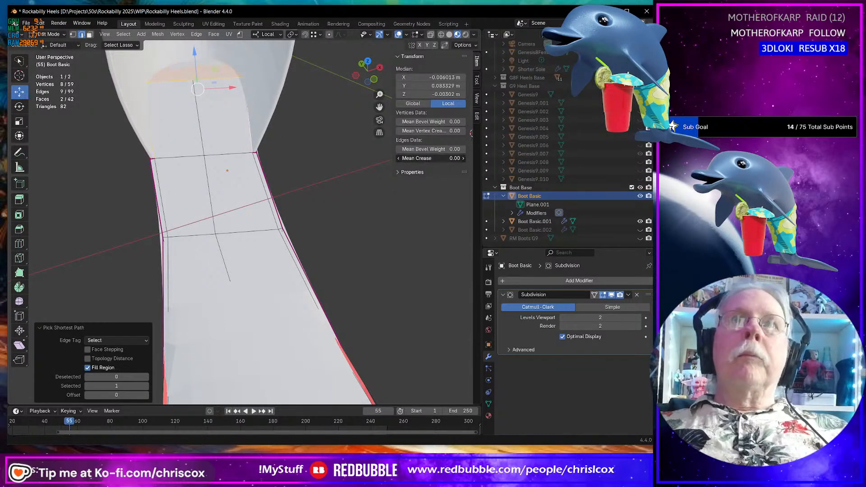
{"action": "key", "text": "Return"}
Set the mean crease of the two edges crossing the top of the sole at the ball to 0.27.
{"action": "middle_click_drag", "start_coordinate": [316, 203], "coordinate": [273, 299]}
{"action": "scroll", "coordinate": [352, 196], "scroll_direction": "down", "scroll_amount": 5}
{"action": "scroll", "coordinate": [267, 235], "scroll_direction": "up", "scroll_amount": 4}
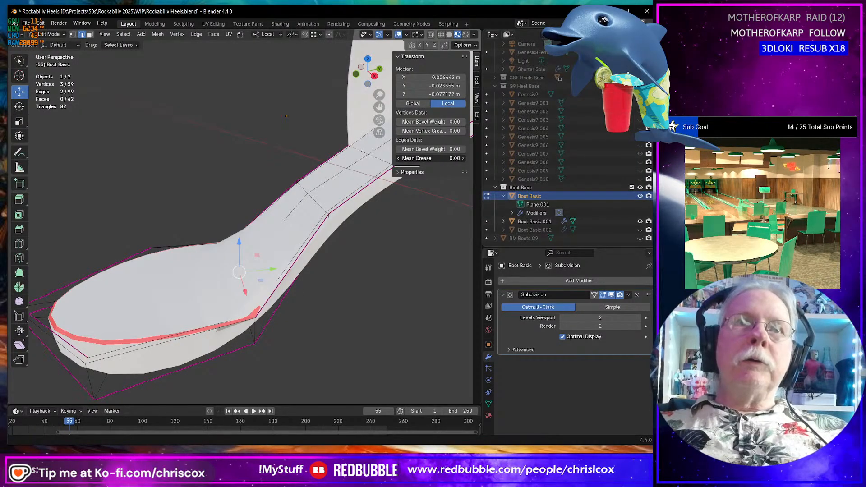
{"action": "mouse_move", "coordinate": [430, 159]}
{"action": "left_mouse_down"}
{"action": "mouse_move", "coordinate": [458, 159]}
{"action": "mouse_move", "coordinate": [433, 159]}
{"action": "left_mouse_up"}
{"action": "middle_click_drag", "start_coordinate": [299, 253], "coordinate": [435, 224]}
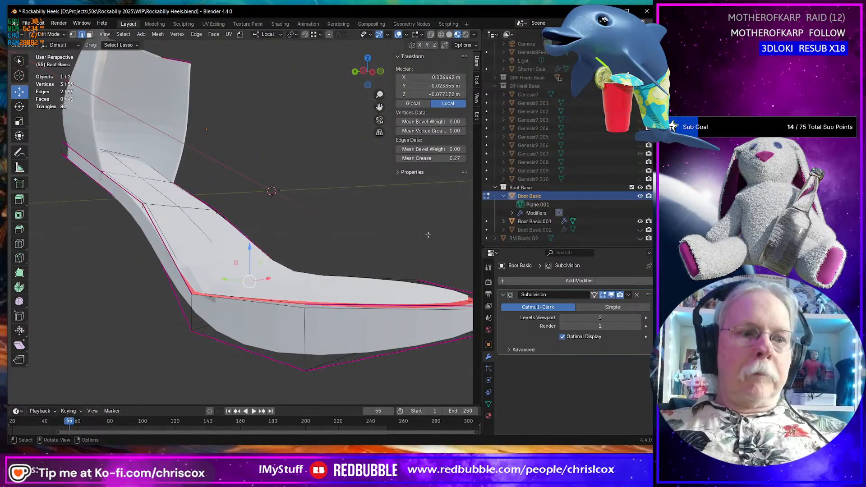
Select the whole sole mesh and inspect its subdivided shape in Object Mode before returning to Edit Mode.
{"action": "key", "text": "a"}
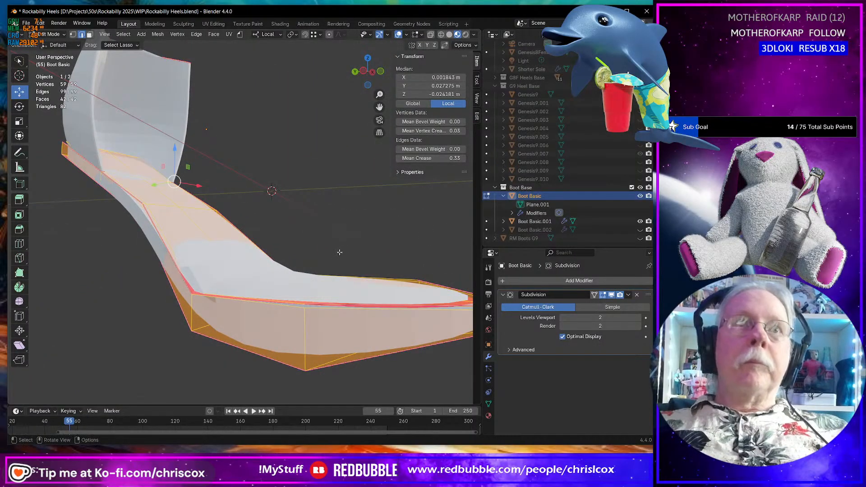
{"action": "middle_click_drag", "start_coordinate": [339, 252], "coordinate": [234, 266]}
{"action": "key", "text": "Tab"}
{"action": "scroll", "coordinate": [271, 267], "scroll_direction": "down", "scroll_amount": 3}
{"action": "scroll", "coordinate": [270, 271], "scroll_direction": "up", "scroll_amount": 5}
{"action": "scroll", "coordinate": [270, 272], "scroll_direction": "up", "scroll_amount": 2}
{"action": "key", "text": "Tab"}
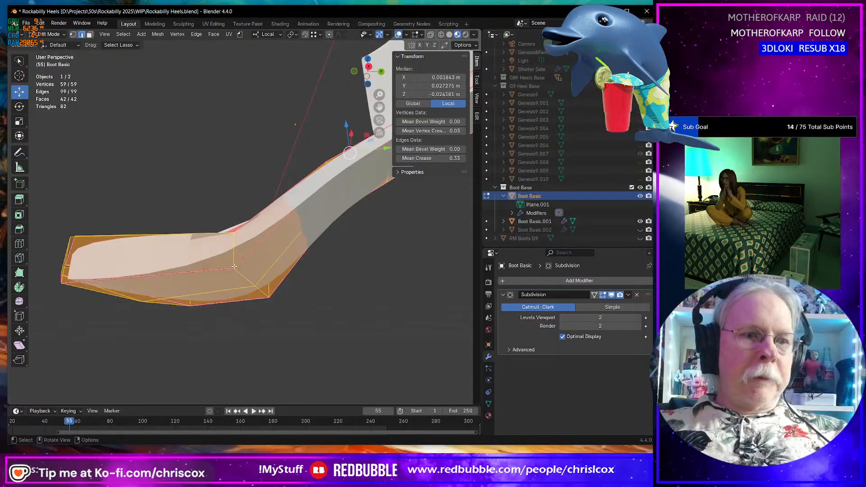
Try sliding the crosswise edges on the sole's underside toward the arch, and undo the slide.
{"action": "left_click", "coordinate": [234, 267]}
{"action": "left_click", "coordinate": [275, 294], "text": "shift"}
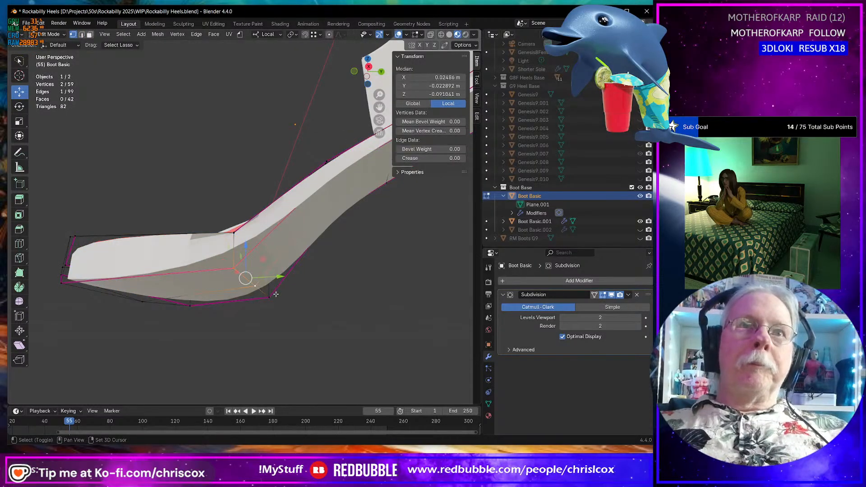
{"action": "left_click", "coordinate": [254, 286], "text": "shift"}
{"action": "key", "text": "g"}
{"action": "key", "text": "g"}
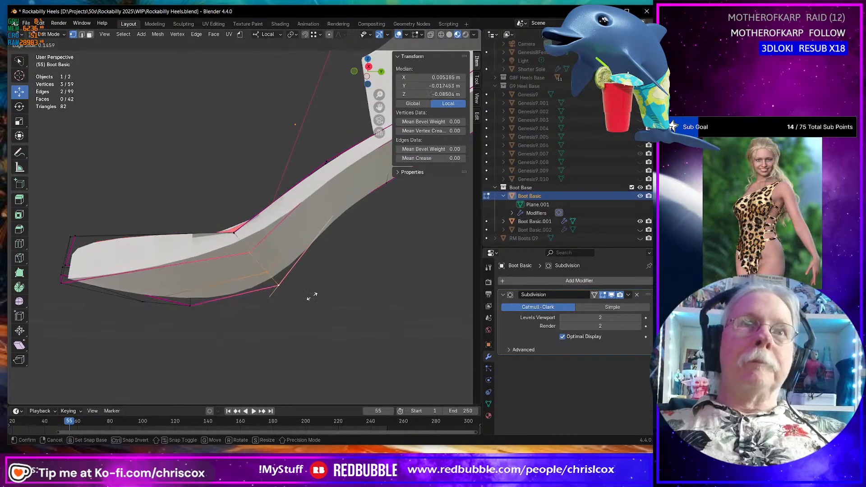
{"action": "left_click", "coordinate": [312, 296]}
{"action": "key", "text": "ctrl+z"}
Add a single loop cut across the top of the sole's toe section with a slide factor of about -0.015.
{"action": "middle_click_drag", "start_coordinate": [311, 296], "coordinate": [323, 309]}
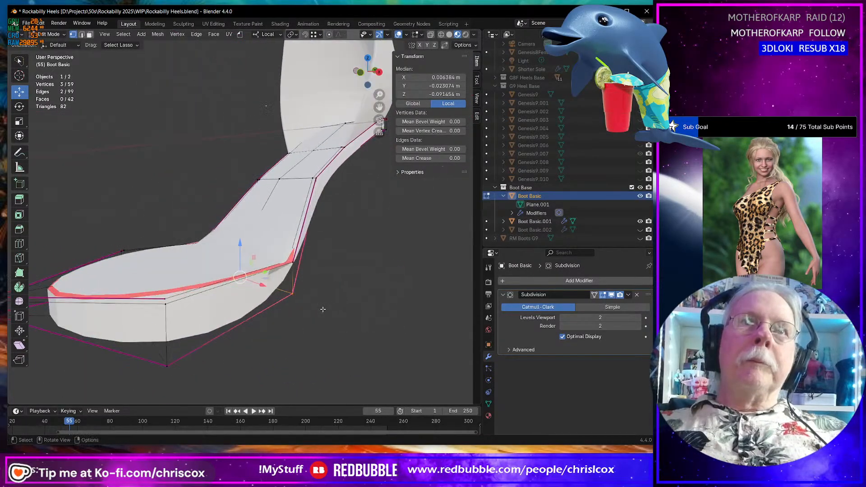
{"action": "middle_click_drag", "start_coordinate": [351, 283], "coordinate": [244, 261]}
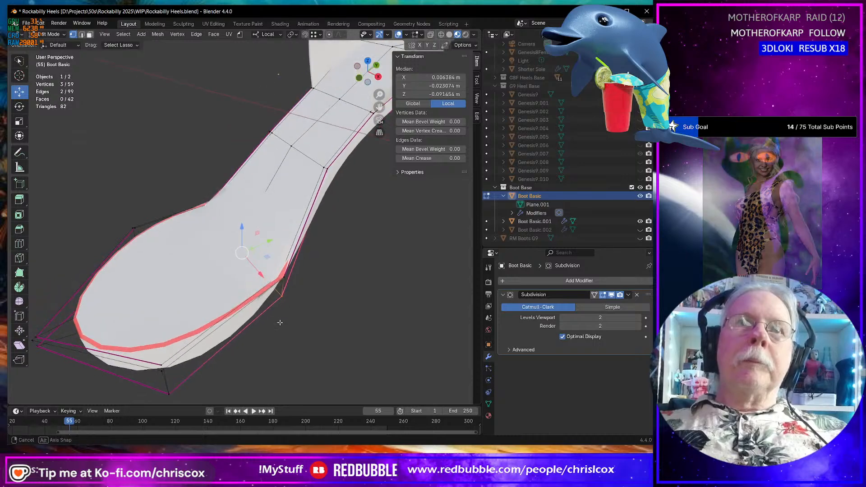
{"action": "middle_click_drag", "start_coordinate": [239, 260], "coordinate": [213, 292]}
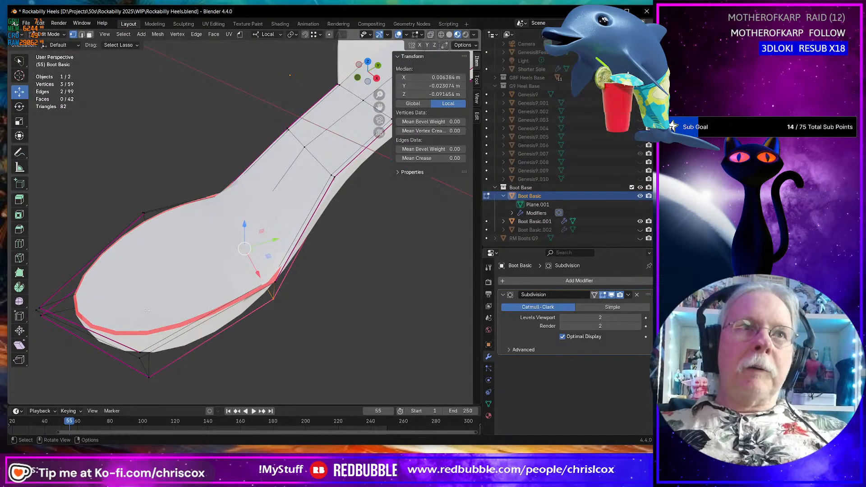
{"action": "middle_click_drag", "start_coordinate": [147, 310], "coordinate": [117, 251]}
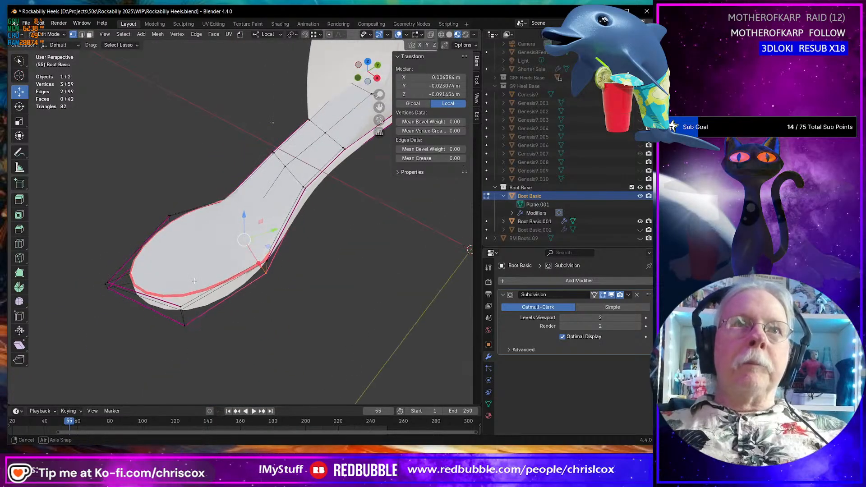
{"action": "left_click", "coordinate": [19, 243]}
{"action": "left_click_drag", "start_coordinate": [204, 218], "coordinate": [202, 217]}
{"action": "middle_click_drag", "start_coordinate": [202, 217], "coordinate": [359, 294]}
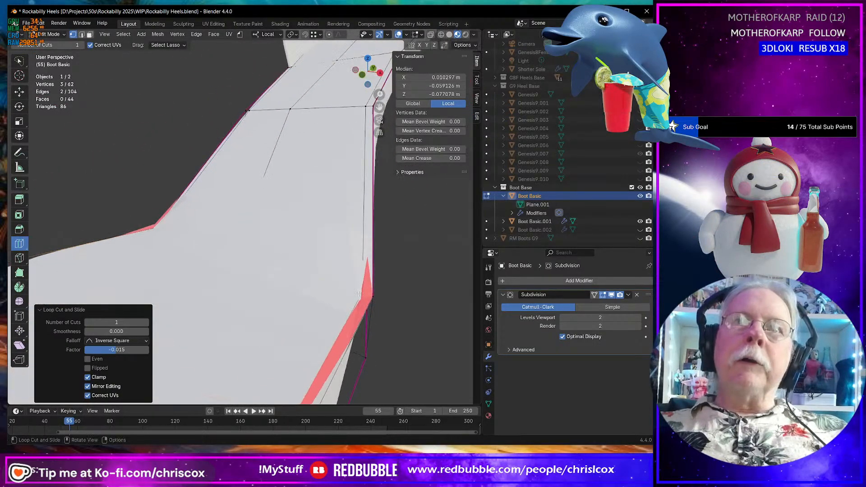
{"action": "scroll", "coordinate": [364, 246], "scroll_direction": "down", "scroll_amount": 3}
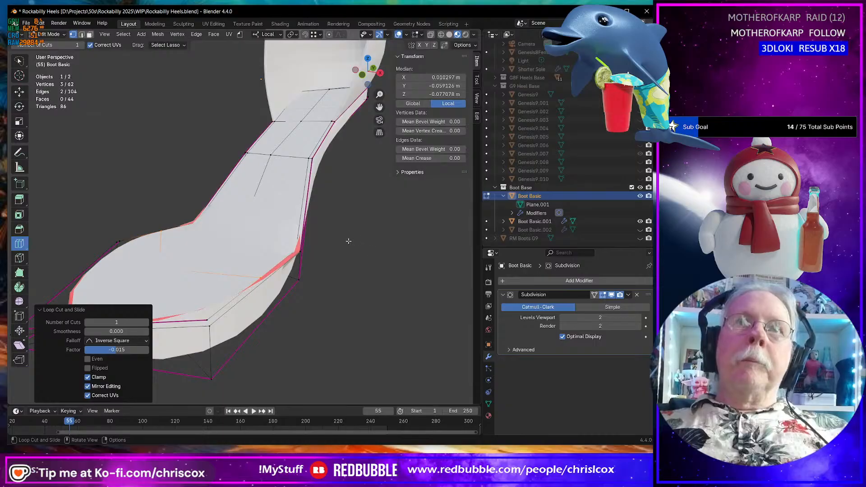
Hide the heel upper Boot Basic.001 and clear the selection on the isolated sole.
{"action": "mouse_move", "coordinate": [349, 242]}
{"action": "middle_mouse_down"}
{"action": "mouse_move", "coordinate": [357, 246]}
{"action": "mouse_move", "coordinate": [321, 232]}
{"action": "mouse_move", "coordinate": [369, 231]}
{"action": "mouse_move", "coordinate": [342, 227]}
{"action": "middle_mouse_up"}
{"action": "left_click", "coordinate": [640, 221]}
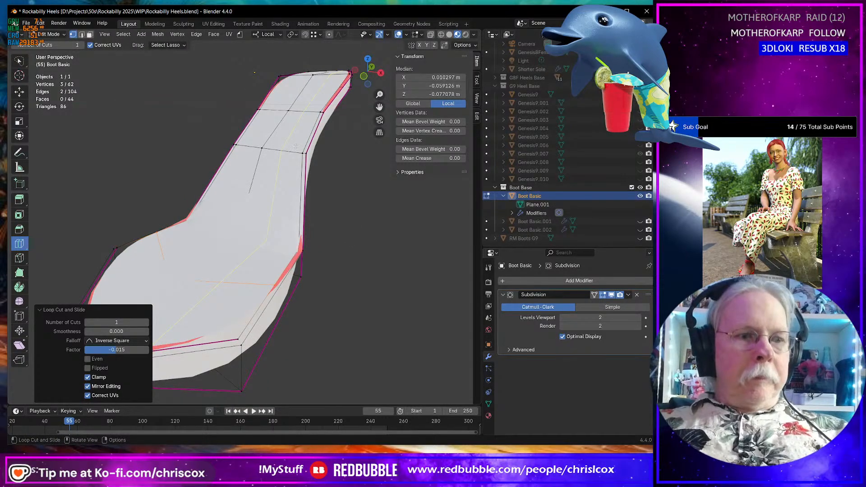
{"action": "key", "text": "2"}
{"action": "middle_click_drag", "start_coordinate": [300, 88], "coordinate": [336, 122]}
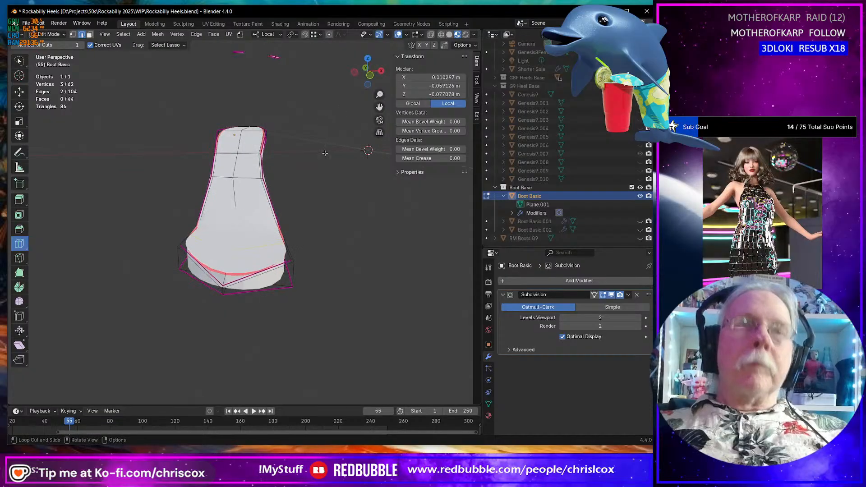
{"action": "key", "text": "alt+a"}
{"action": "middle_click_drag", "start_coordinate": [323, 187], "coordinate": [304, 201]}
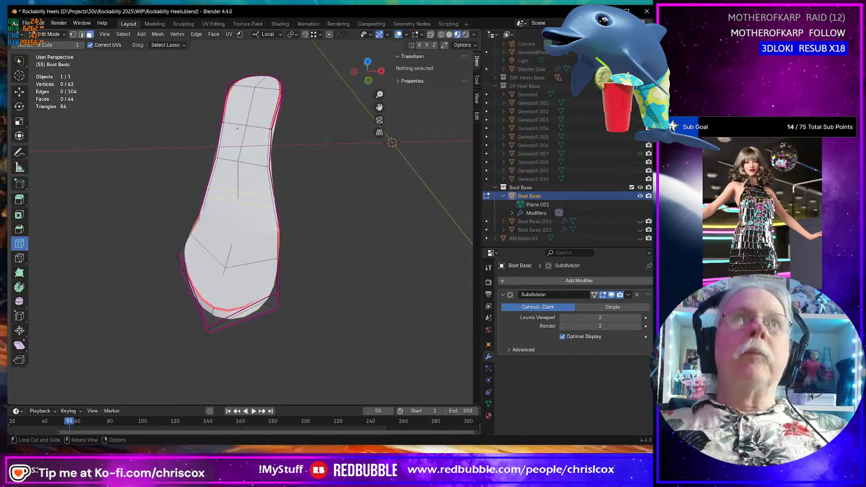
Select the sole's top faces from the heel end to the toe as a filled shortest-path region and delete them.
{"action": "key", "text": "shift+space"}
{"action": "key", "text": "g"}
{"action": "left_click", "coordinate": [251, 85]}
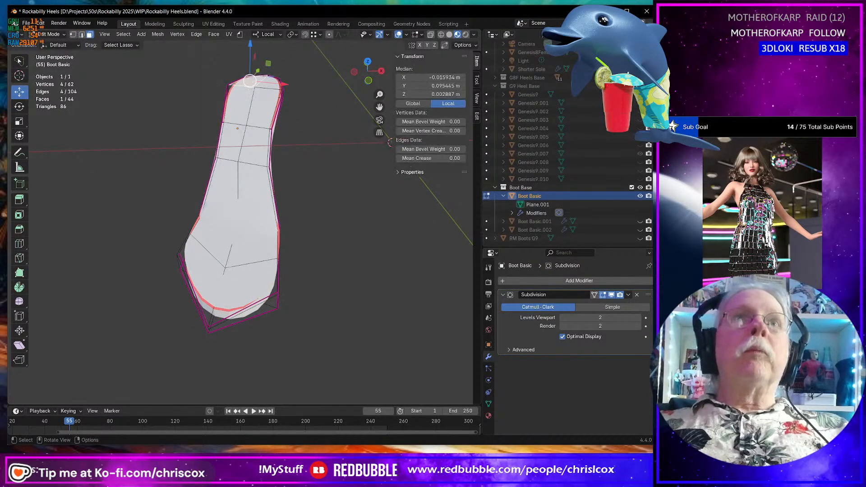
{"action": "left_click", "coordinate": [248, 273], "text": "ctrl+shift"}
{"action": "key", "text": "x"}
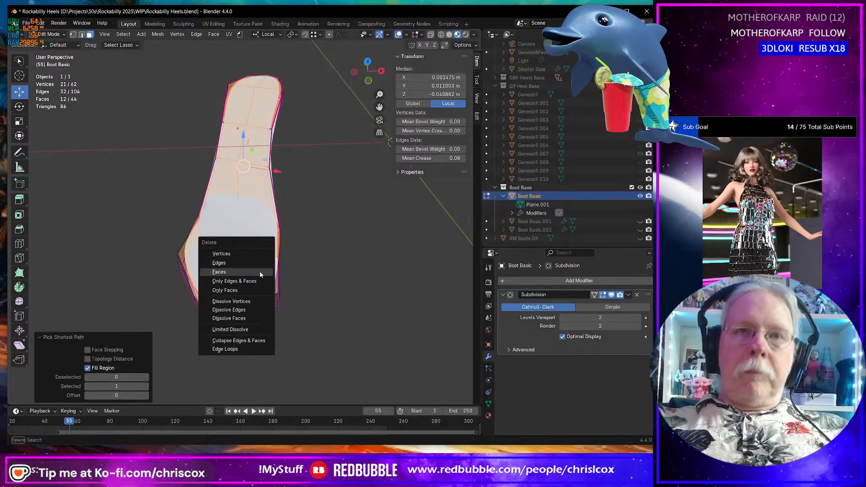
{"action": "left_click", "coordinate": [260, 272]}
{"action": "middle_click_drag", "start_coordinate": [260, 274], "coordinate": [286, 236]}
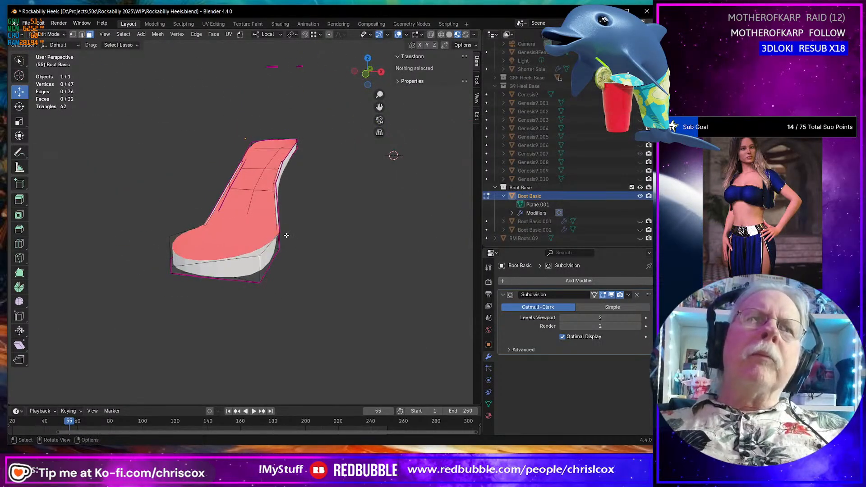
Delete the four narrow side faces along the sole's arch, two on each side.
{"action": "middle_click_drag", "start_coordinate": [354, 294], "coordinate": [350, 320]}
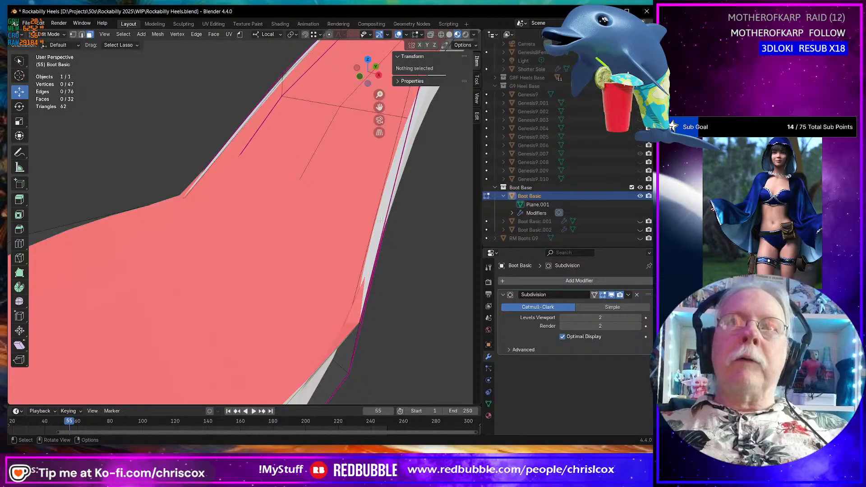
{"action": "left_click", "coordinate": [380, 220]}
{"action": "middle_click_drag", "start_coordinate": [381, 220], "coordinate": [346, 200]}
{"action": "left_click", "coordinate": [357, 185], "text": "shift"}
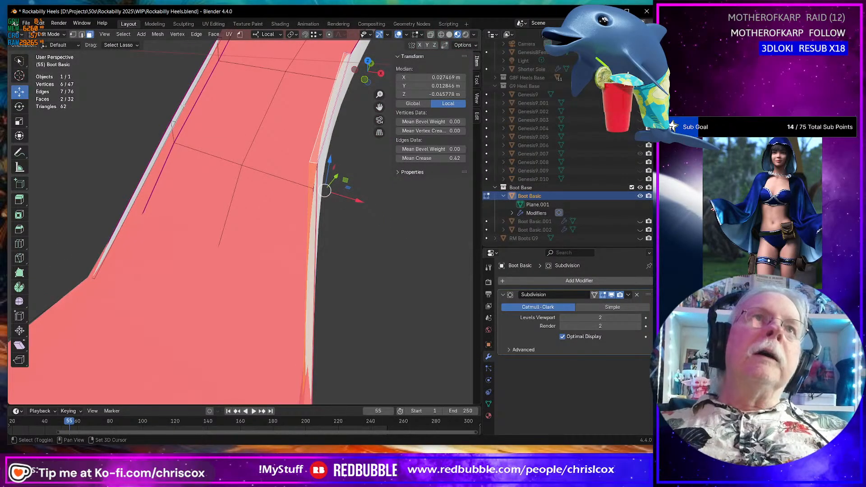
{"action": "left_click", "coordinate": [157, 144], "text": "shift"}
{"action": "left_click", "coordinate": [161, 148], "text": "shift"}
{"action": "key", "text": "x"}
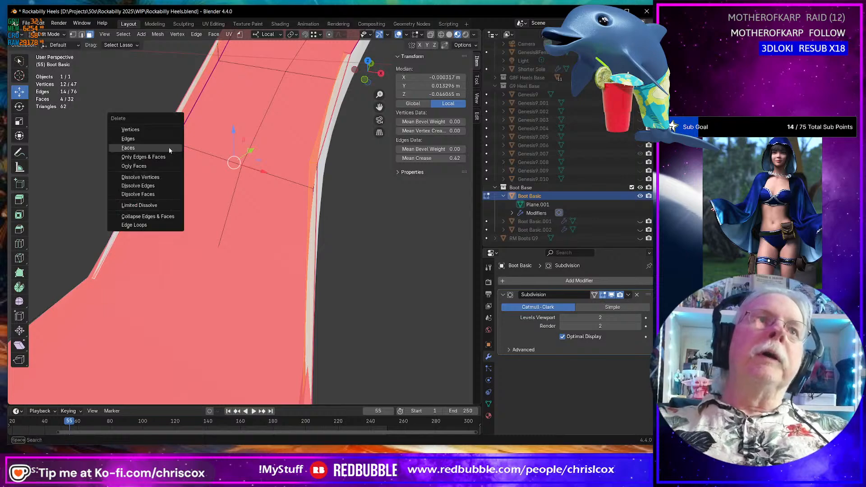
{"action": "left_click", "coordinate": [169, 147]}
{"action": "mouse_move", "coordinate": [169, 147]}
{"action": "middle_mouse_down"}
{"action": "mouse_move", "coordinate": [233, 163]}
{"action": "mouse_move", "coordinate": [180, 149]}
{"action": "middle_mouse_up"}
{"action": "middle_click_drag", "start_coordinate": [209, 192], "coordinate": [269, 250]}
{"action": "scroll", "coordinate": [216, 193], "scroll_direction": "down", "scroll_amount": 4}
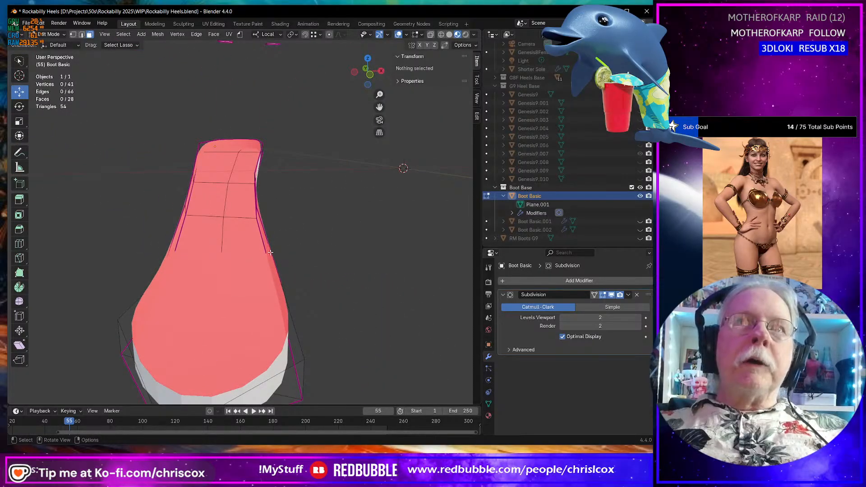
Try filling a face between the two opposite side edges across the sole's arch, and undo the fill.
{"action": "left_click", "coordinate": [272, 251]}
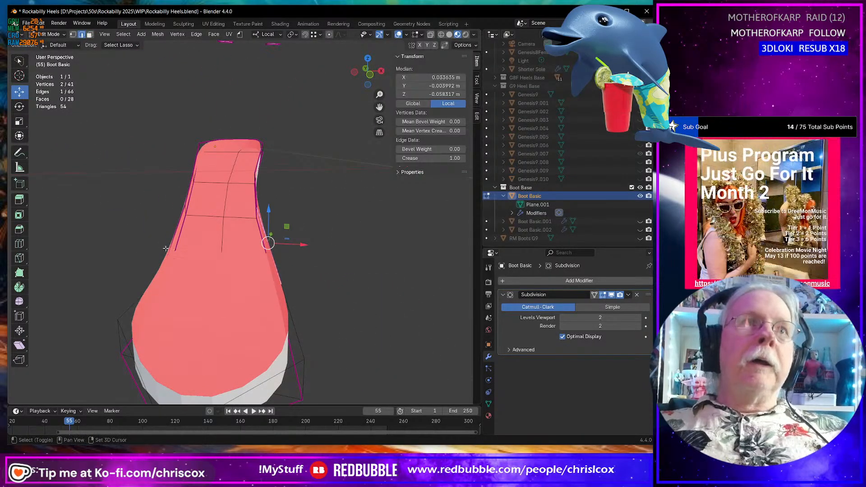
{"action": "middle_click_drag", "start_coordinate": [168, 252], "coordinate": [266, 233]}
{"action": "key", "text": "f"}
{"action": "left_click", "coordinate": [159, 230]}
{"action": "key", "text": "ctrl+z"}
{"action": "scroll", "coordinate": [232, 270], "scroll_direction": "down", "scroll_amount": 4}
{"action": "scroll", "coordinate": [231, 270], "scroll_direction": "up", "scroll_amount": 8}
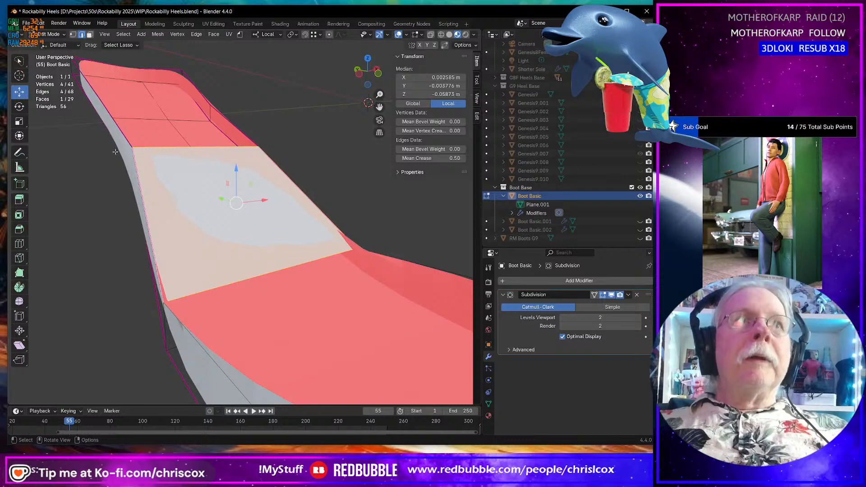
{"action": "left_click", "coordinate": [151, 146], "text": "alt"}
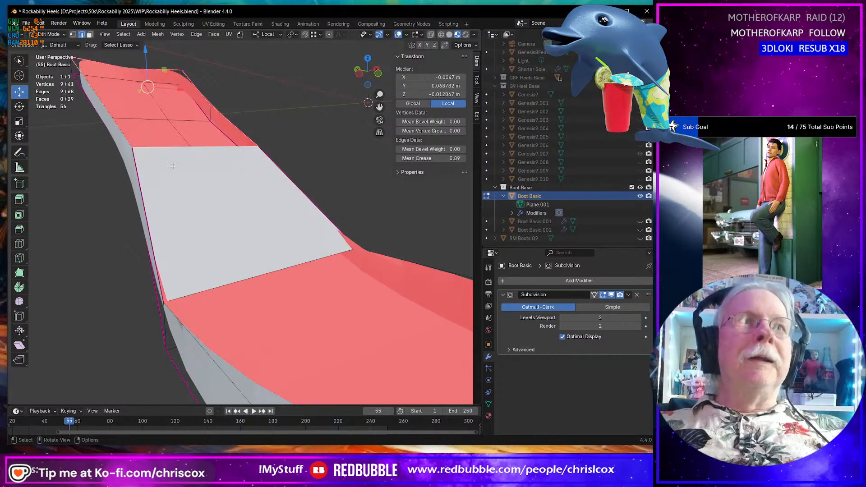
{"action": "middle_click_drag", "start_coordinate": [173, 166], "coordinate": [97, 165]}
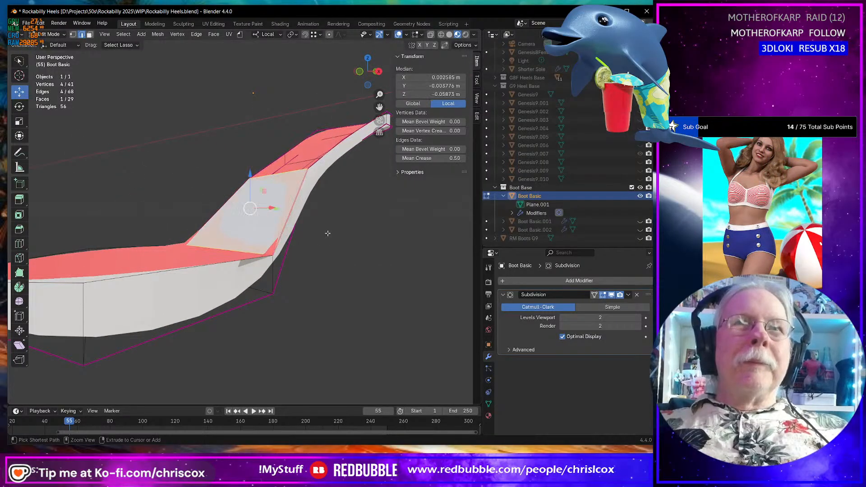
{"action": "middle_click_drag", "start_coordinate": [328, 233], "coordinate": [189, 270]}
{"action": "scroll", "coordinate": [310, 235], "scroll_direction": "down", "scroll_amount": 3}
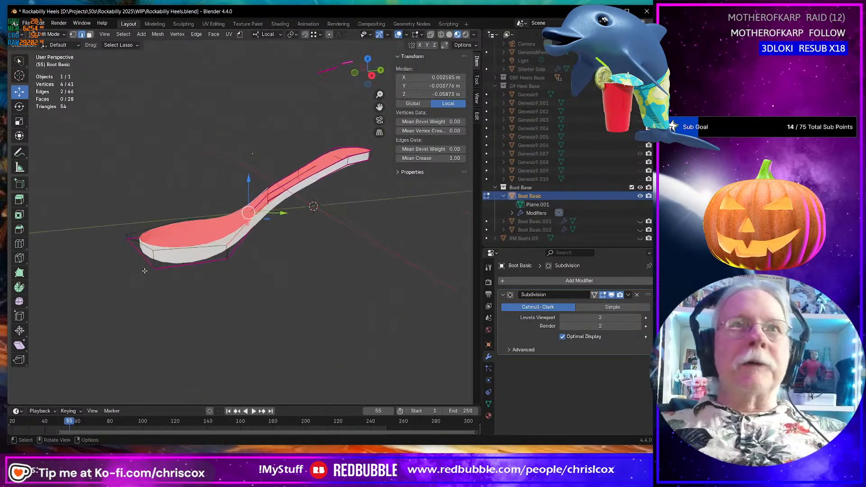
Inspect the shape of the sole's arch and side walls from several angles.
{"action": "scroll", "coordinate": [188, 271], "scroll_direction": "up", "scroll_amount": 5}
{"action": "scroll", "coordinate": [246, 276], "scroll_direction": "down", "scroll_amount": 4}
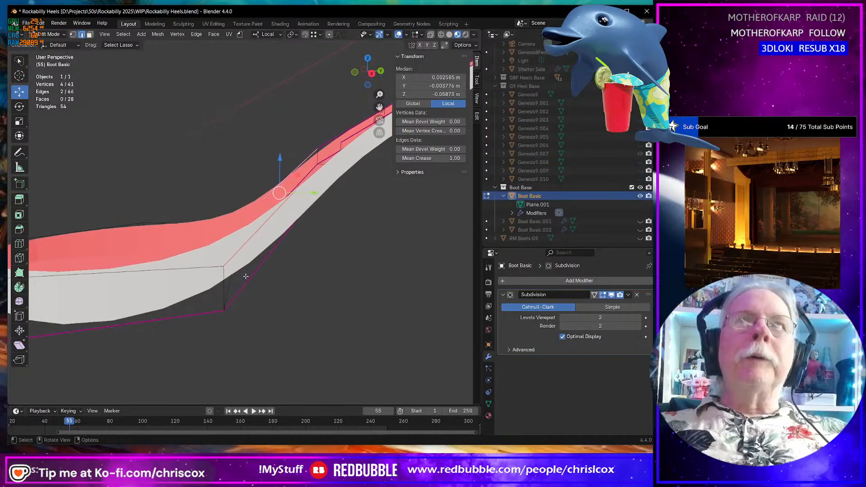
{"action": "middle_click_drag", "start_coordinate": [246, 276], "coordinate": [274, 249]}
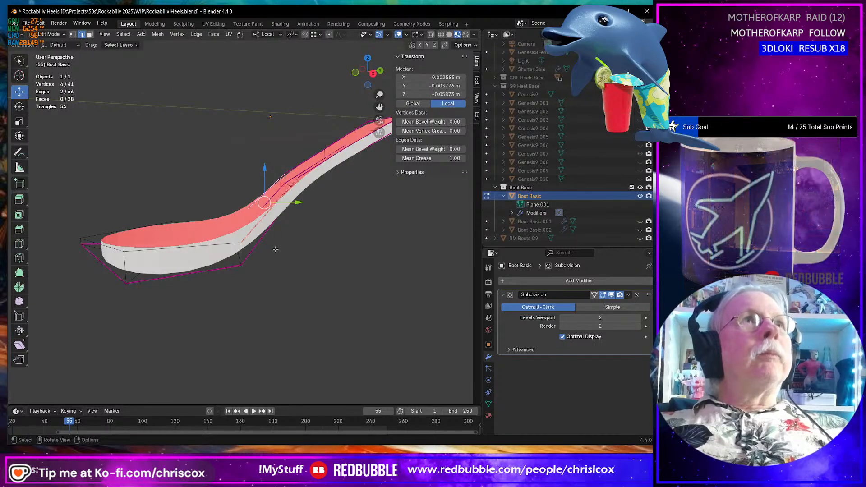
{"action": "scroll", "coordinate": [277, 249], "scroll_direction": "up", "scroll_amount": 3}
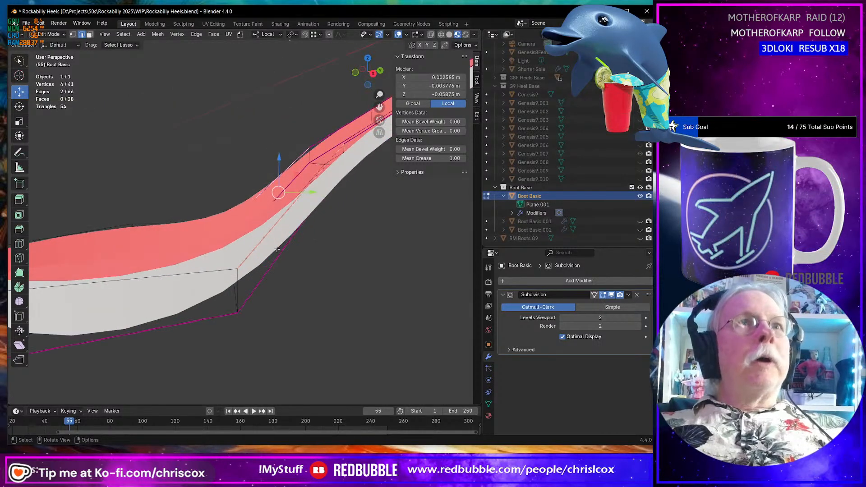
{"action": "scroll", "coordinate": [276, 249], "scroll_direction": "down", "scroll_amount": 5}
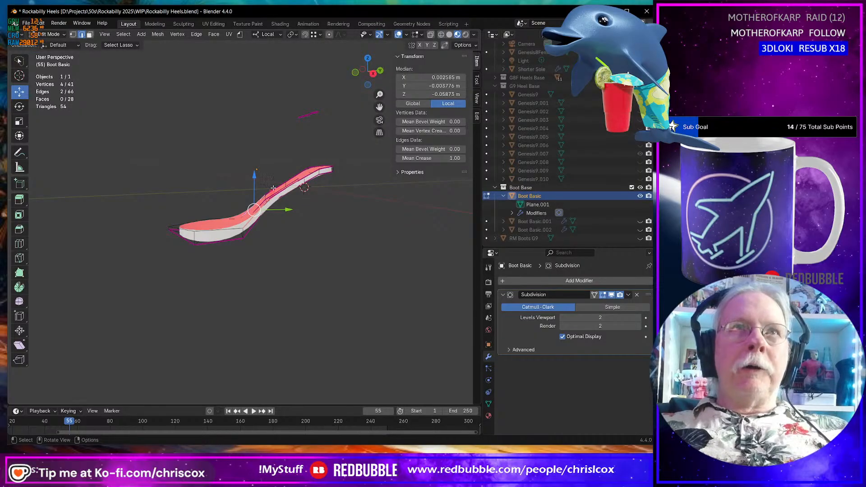
{"action": "middle_click_drag", "start_coordinate": [336, 224], "coordinate": [308, 225]}
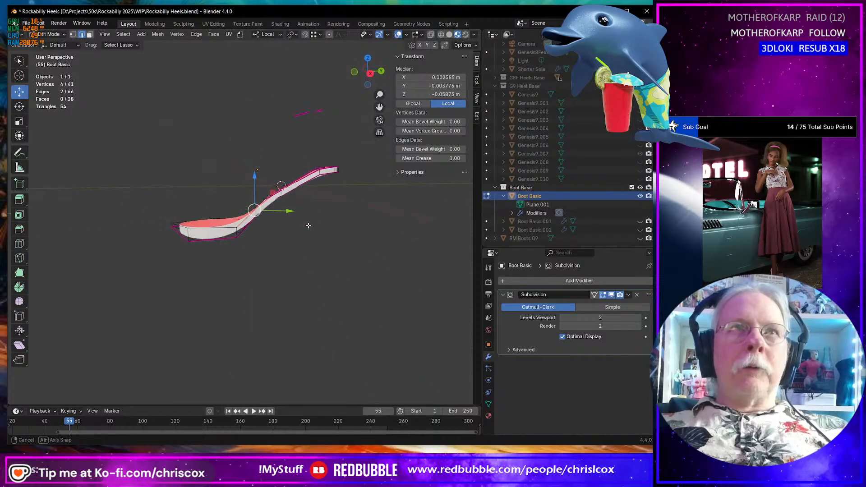
{"action": "middle_click_drag", "start_coordinate": [292, 271], "coordinate": [301, 277]}
Undo the recent mesh edits on the sole, back to Object Mode with the heel piece shown as a separate object.
{"action": "key", "text": "ctrl+z"}
{"action": "key", "text": "ctrl+z"}
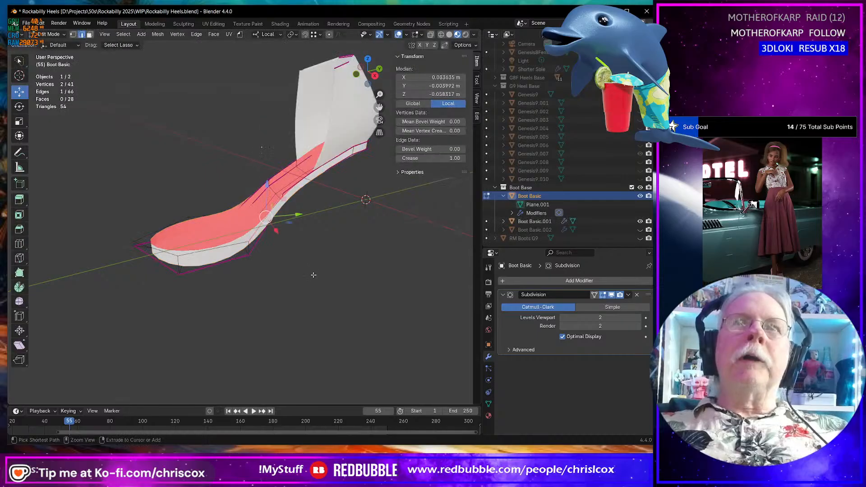
{"action": "key", "text": "ctrl+z"}
{"action": "key", "text": "ctrl+z"}
{"action": "key", "text": "ctrl+z"}
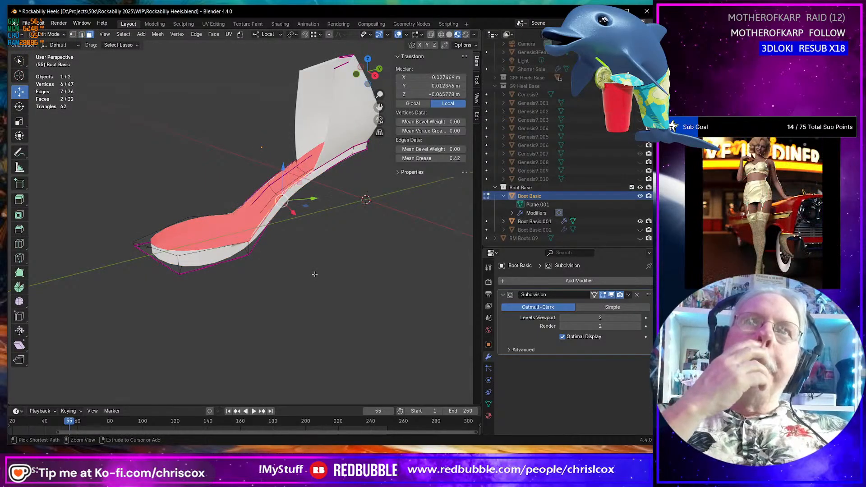
{"action": "key", "text": "ctrl+z"}
{"action": "key", "text": "ctrl+z"}
{"action": "key", "text": "ctrl+z"}
{"action": "key", "text": "ctrl+z"}
{"action": "key", "text": "ctrl+z"}
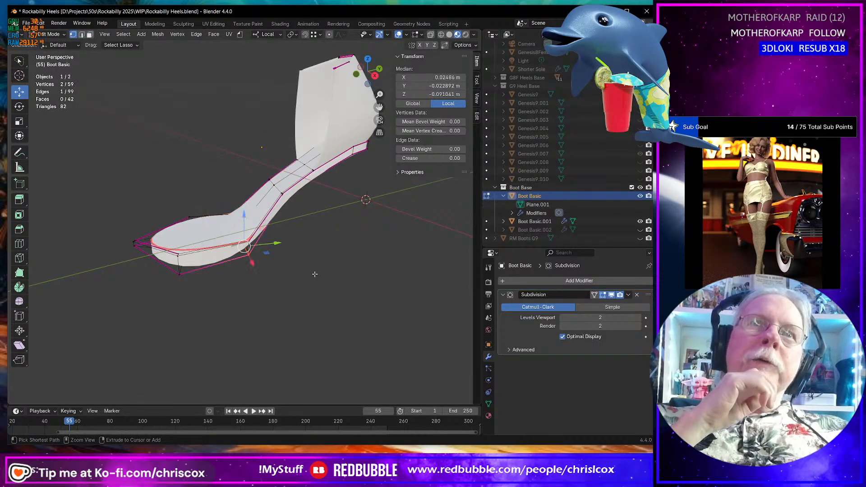
{"action": "key", "text": "ctrl+z"}
{"action": "key", "text": "ctrl+z"}
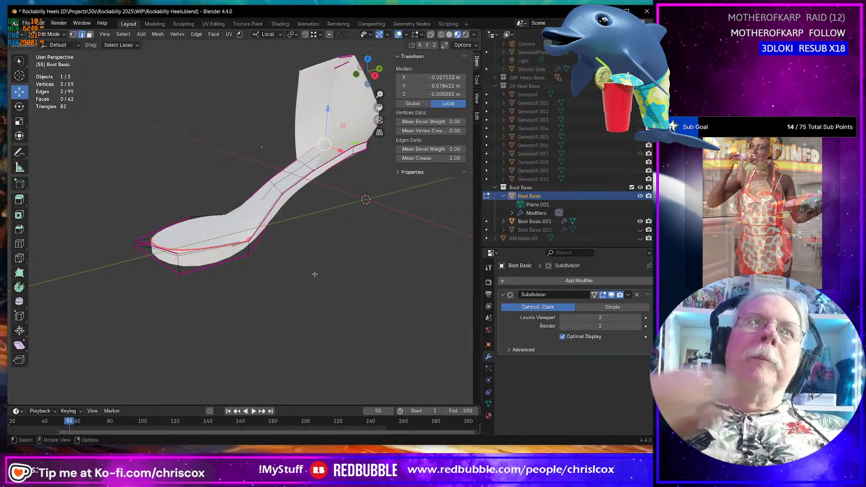
{"action": "key", "text": "ctrl+z"}
{"action": "key", "text": "ctrl+z"}
{"action": "key", "text": "ctrl+z"}
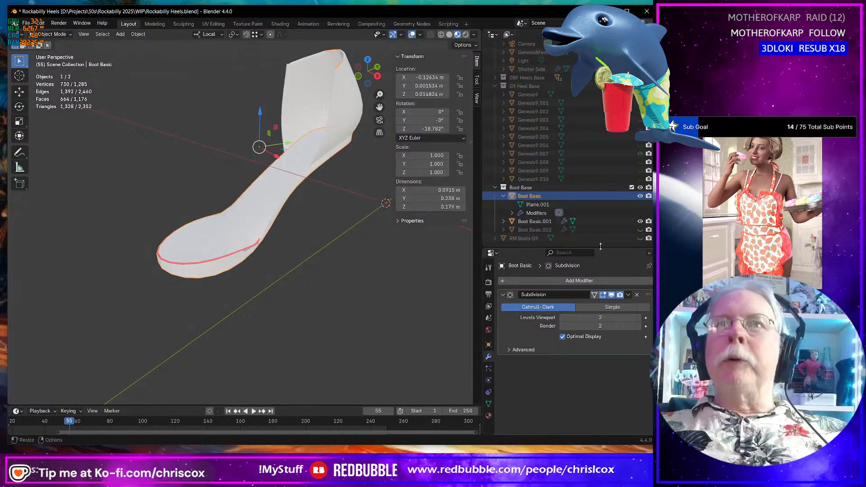
Join the heel piece Boot Basic.001 into the sole object Boot Basic and enter Edit Mode.
{"action": "left_click", "coordinate": [332, 123]}
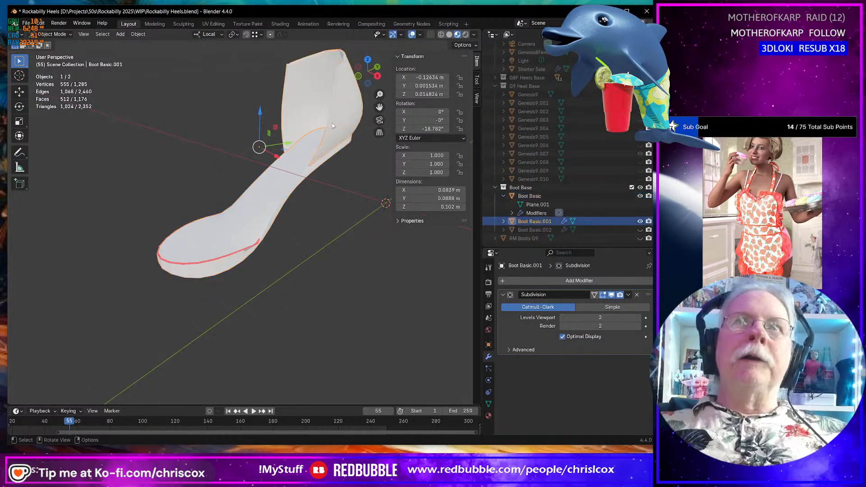
{"action": "key", "text": "Tab"}
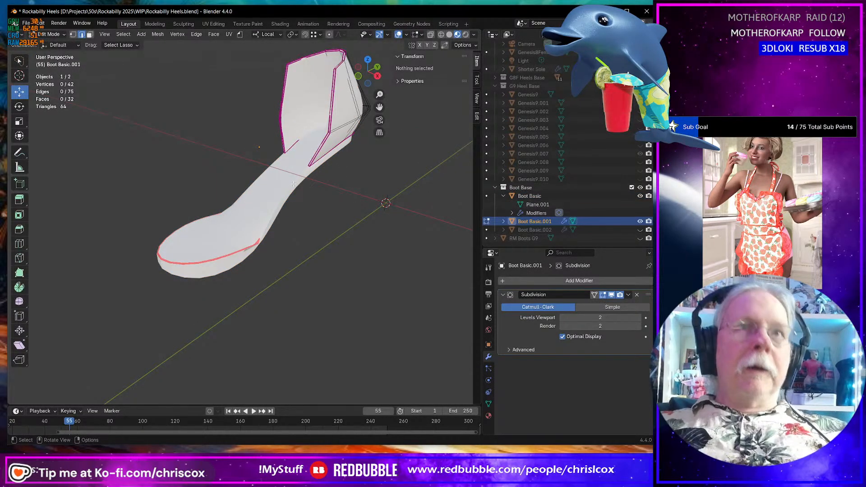
{"action": "key", "text": "Tab"}
{"action": "left_click", "coordinate": [296, 173], "text": "shift"}
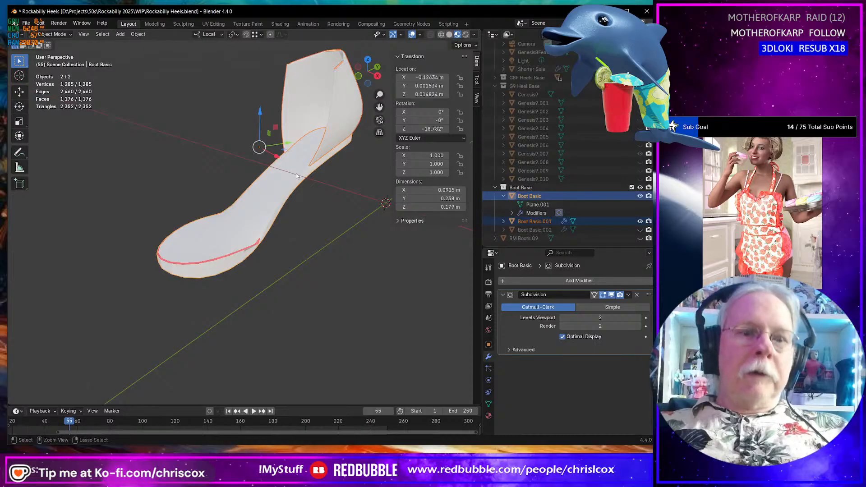
{"action": "key", "text": "Tab"}
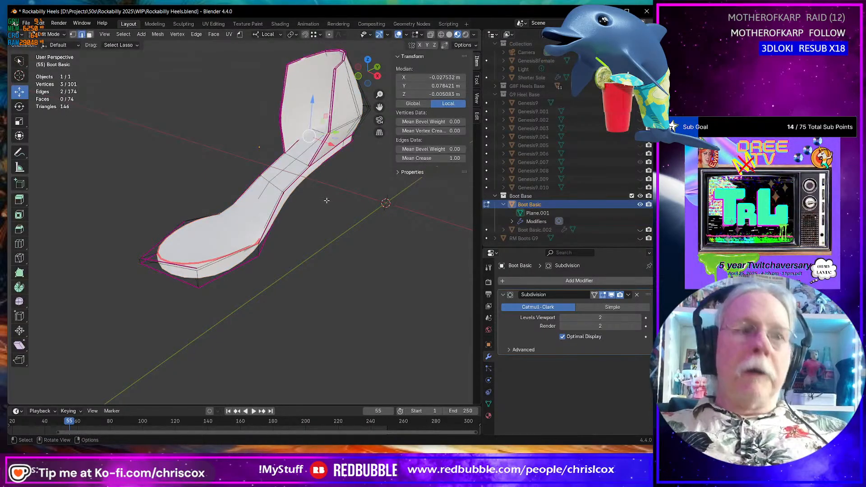
{"action": "key", "text": "m"}
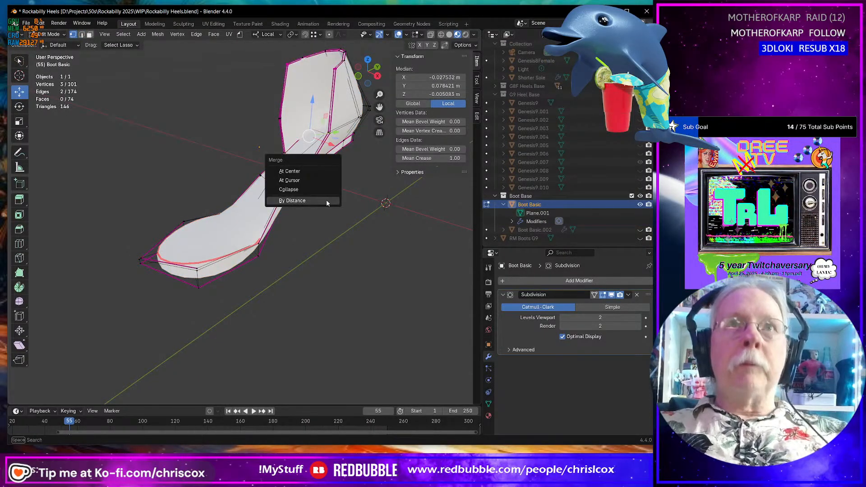
{"action": "left_click", "coordinate": [326, 200]}
{"action": "key", "text": "ctrl+z"}
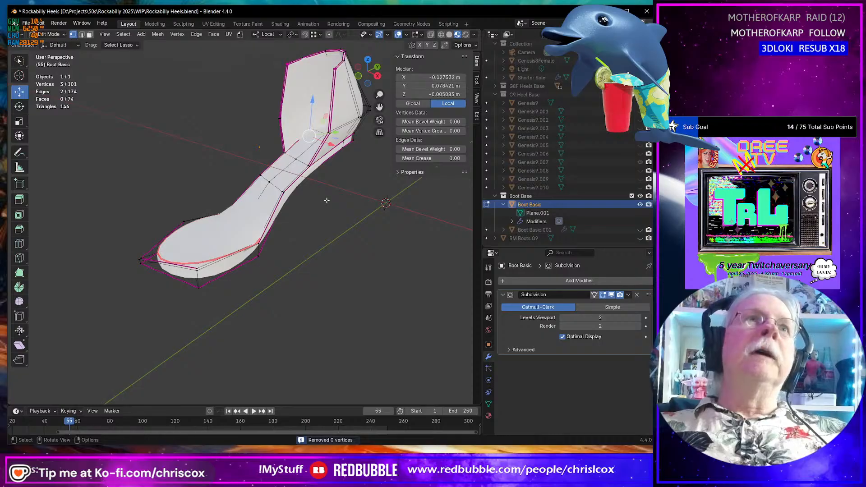
Merge all vertices of the joined sole and heel mesh by distance.
{"action": "key", "text": "a"}
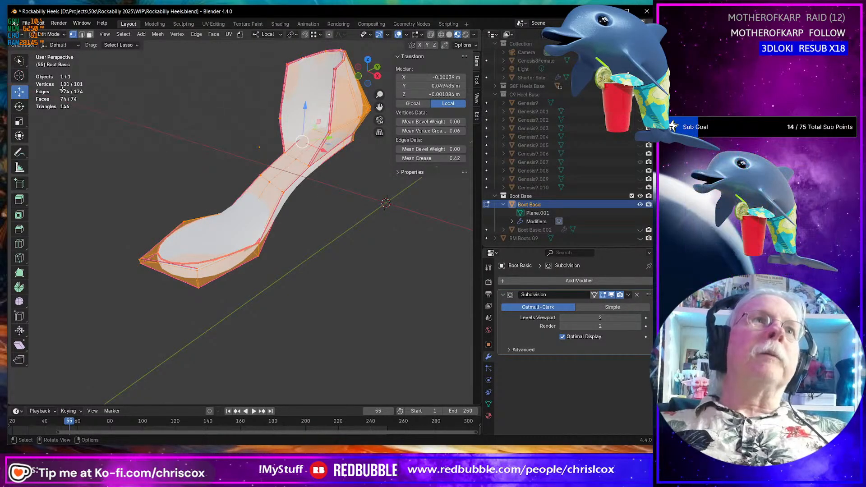
{"action": "key", "text": "m"}
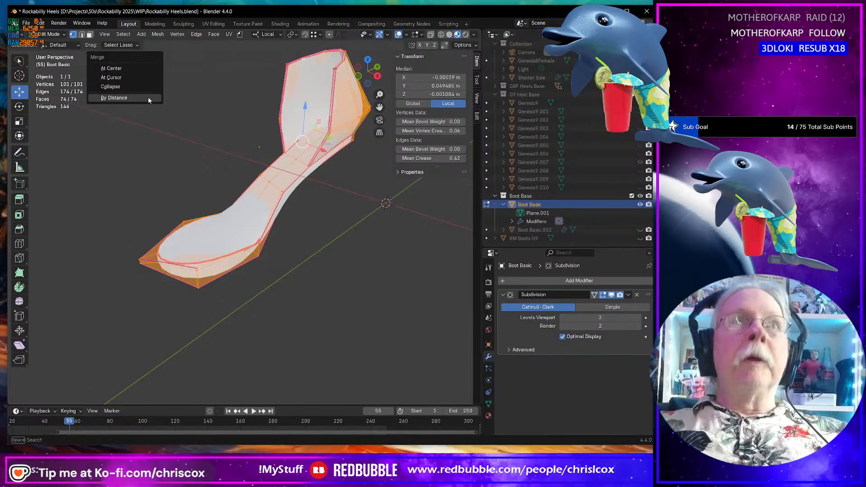
{"action": "left_click", "coordinate": [148, 97]}
{"action": "middle_click_drag", "start_coordinate": [228, 136], "coordinate": [201, 176]}
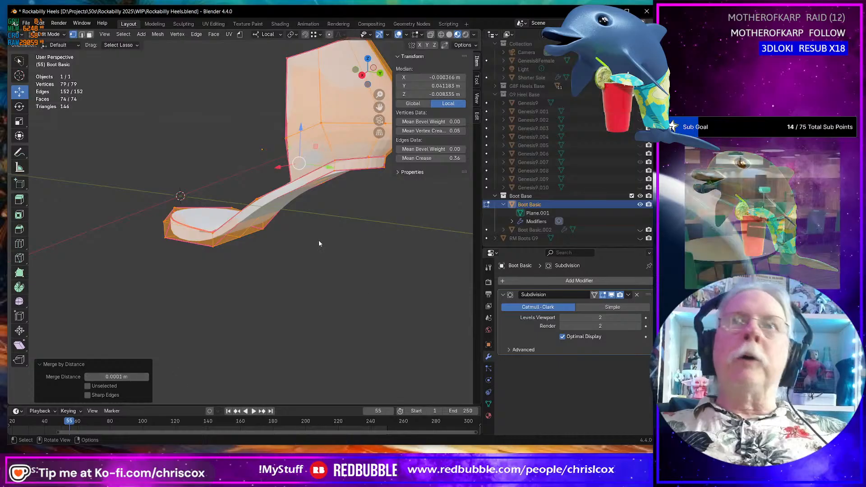
{"action": "middle_click_drag", "start_coordinate": [318, 240], "coordinate": [329, 259]}
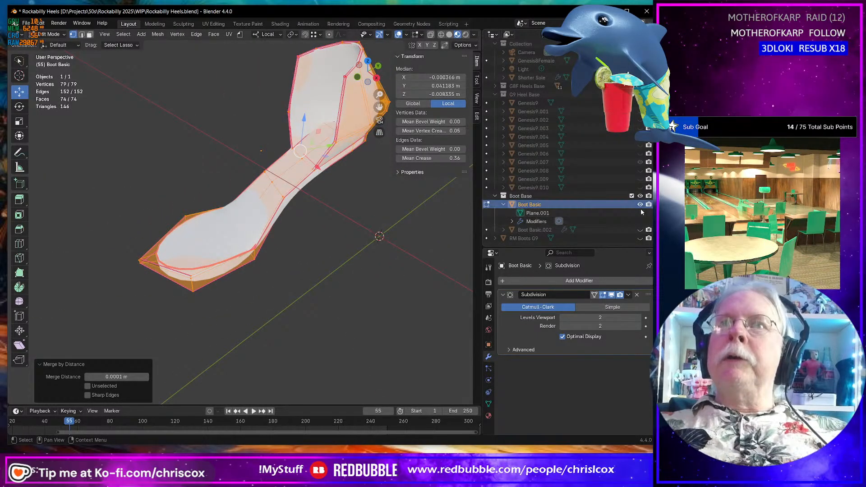
Unhide the toe piece Boot Basic.002 and examine its mesh in Edit Mode where it meets the sole.
{"action": "left_click", "coordinate": [640, 229]}
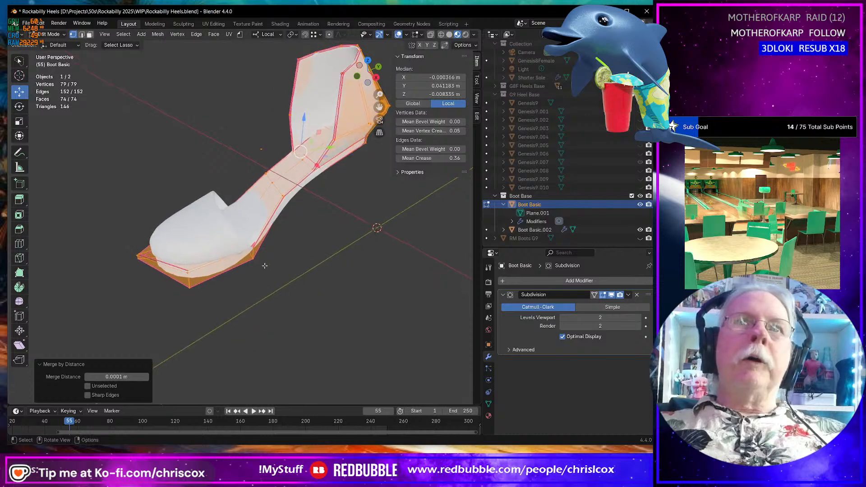
{"action": "key", "text": "Tab"}
{"action": "left_click", "coordinate": [209, 237]}
{"action": "key", "text": "Tab"}
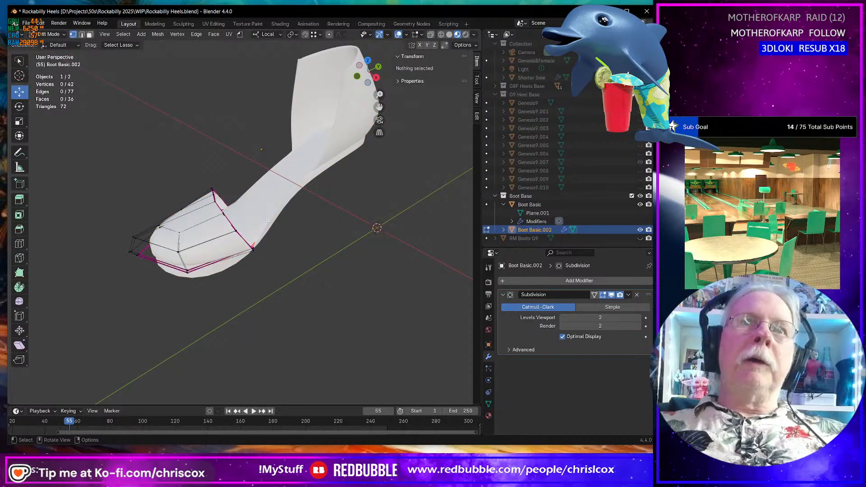
{"action": "middle_click_drag", "start_coordinate": [266, 222], "coordinate": [231, 243]}
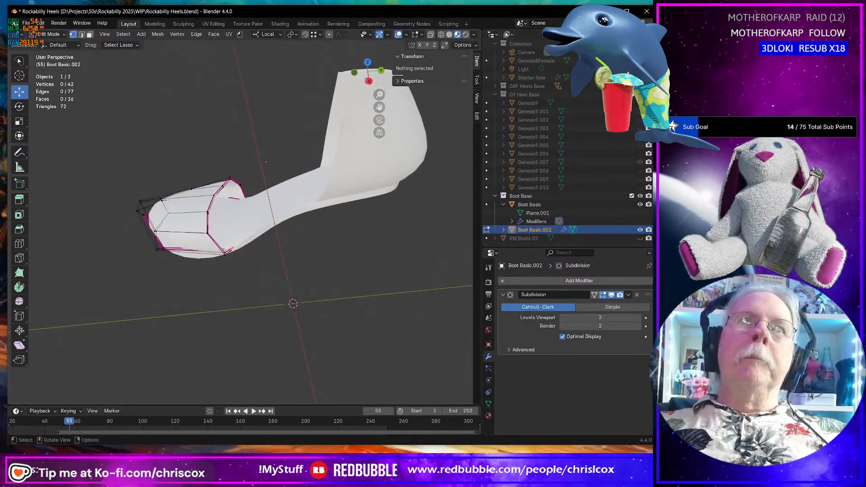
{"action": "middle_click_drag", "start_coordinate": [264, 217], "coordinate": [284, 210]}
{"action": "scroll", "coordinate": [257, 219], "scroll_direction": "up", "scroll_amount": 2}
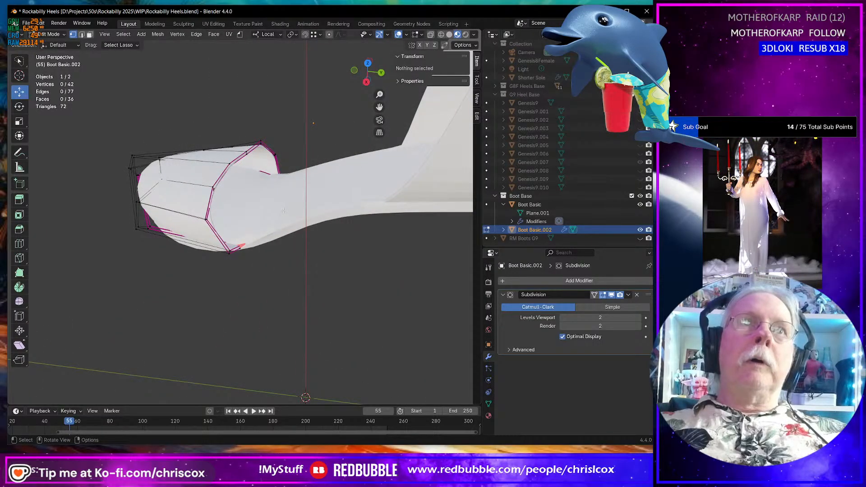
Join the toe piece Boot Basic.002 into the sole object Boot Basic and enter Edit Mode.
{"action": "key", "text": "Tab"}
{"action": "key", "text": "ctrl+grave"}
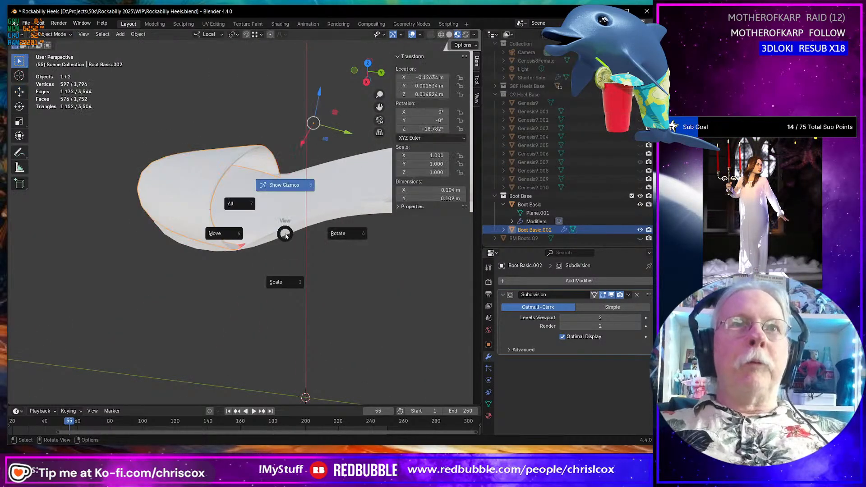
{"action": "left_click", "coordinate": [318, 207]}
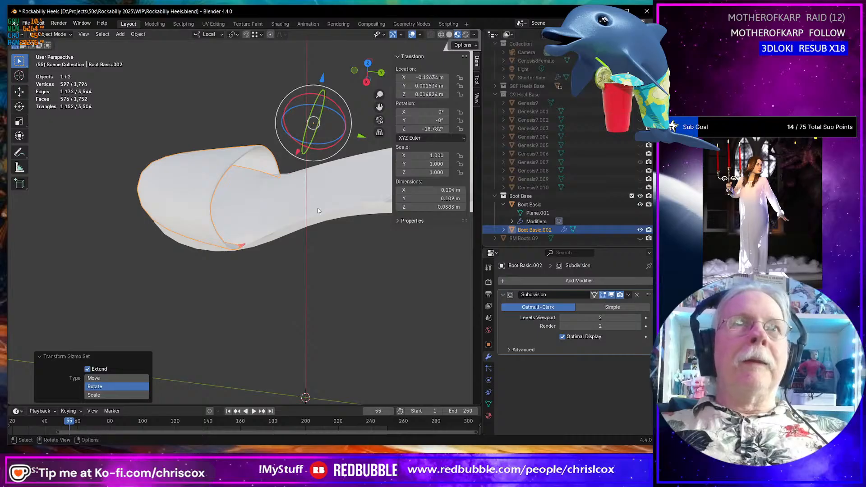
{"action": "left_click", "coordinate": [300, 220], "text": "shift"}
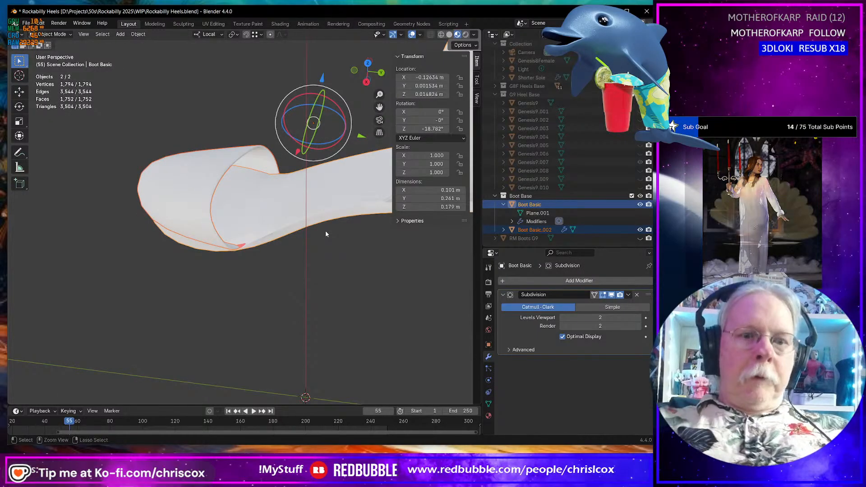
{"action": "key", "text": "Tab"}
Merge all vertices of the combined toe, sole and heel mesh by distance and return to Object Mode.
{"action": "mouse_move", "coordinate": [332, 218]}
{"action": "middle_mouse_down"}
{"action": "mouse_move", "coordinate": [331, 232]}
{"action": "mouse_move", "coordinate": [288, 238]}
{"action": "mouse_move", "coordinate": [269, 252]}
{"action": "mouse_move", "coordinate": [293, 223]}
{"action": "mouse_move", "coordinate": [267, 260]}
{"action": "mouse_move", "coordinate": [319, 207]}
{"action": "middle_mouse_up"}
{"action": "key", "text": "a"}
{"action": "key", "text": "m"}
{"action": "left_click", "coordinate": [337, 219]}
{"action": "key", "text": "ctrl+z"}
{"action": "key", "text": "m"}
{"action": "left_click", "coordinate": [269, 251]}
{"action": "key", "text": "Tab"}
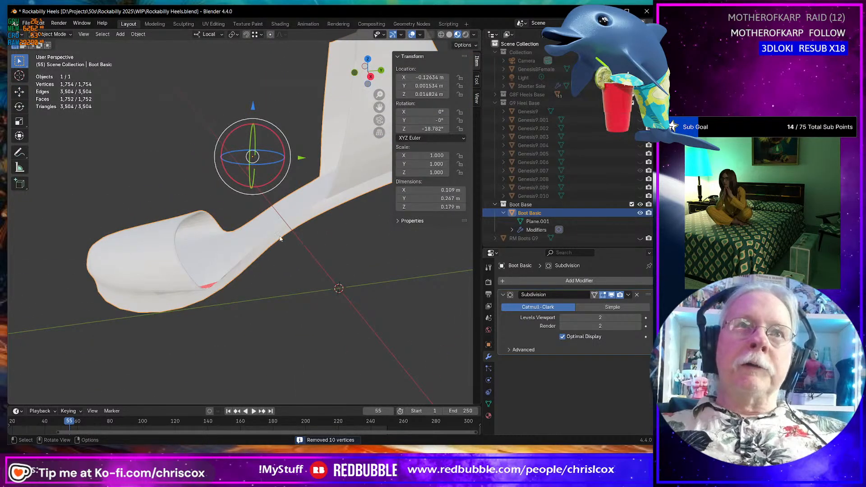
Delete the four narrow side faces along the arch of the sole, two on each side, between the toe and heel pieces.
{"action": "mouse_move", "coordinate": [338, 177]}
{"action": "middle_mouse_down"}
{"action": "mouse_move", "coordinate": [359, 145]}
{"action": "mouse_move", "coordinate": [329, 152]}
{"action": "mouse_move", "coordinate": [326, 164]}
{"action": "middle_mouse_up"}
{"action": "key", "text": "Tab"}
{"action": "middle_click_drag", "start_coordinate": [234, 246], "coordinate": [305, 218]}
{"action": "key", "text": "3"}
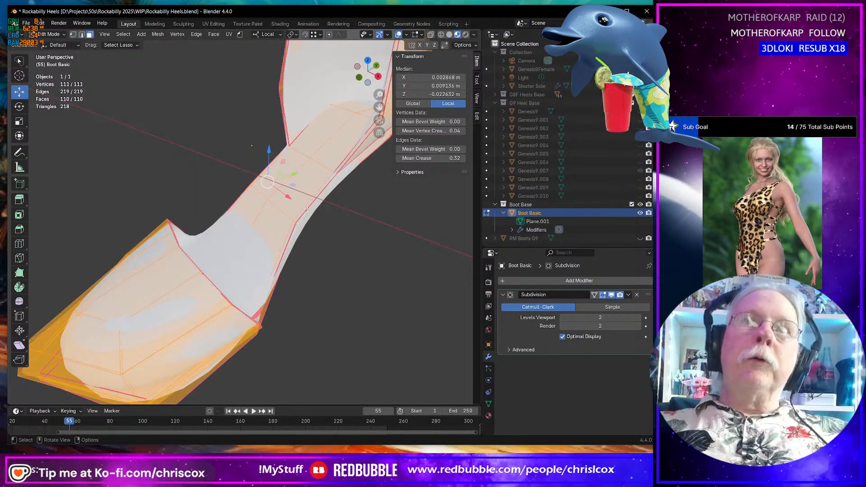
{"action": "left_click", "coordinate": [307, 209]}
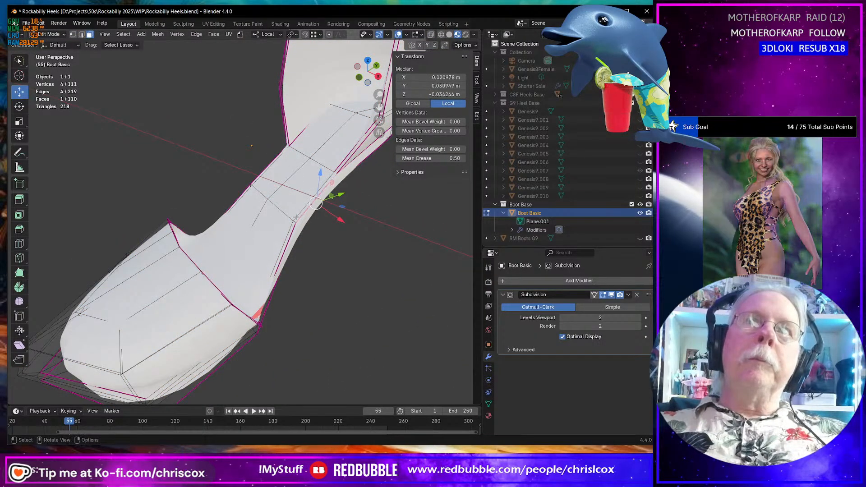
{"action": "left_click", "coordinate": [289, 237]}
{"action": "left_click", "coordinate": [291, 230]}
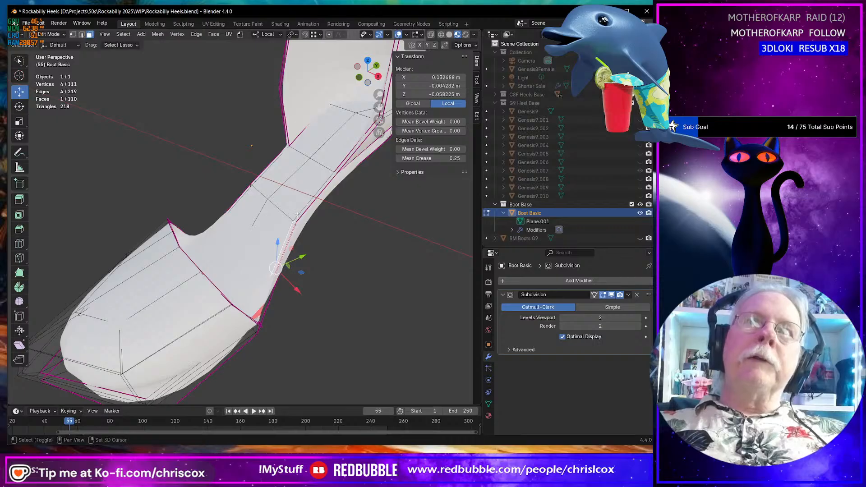
{"action": "left_click", "coordinate": [299, 216], "text": "shift"}
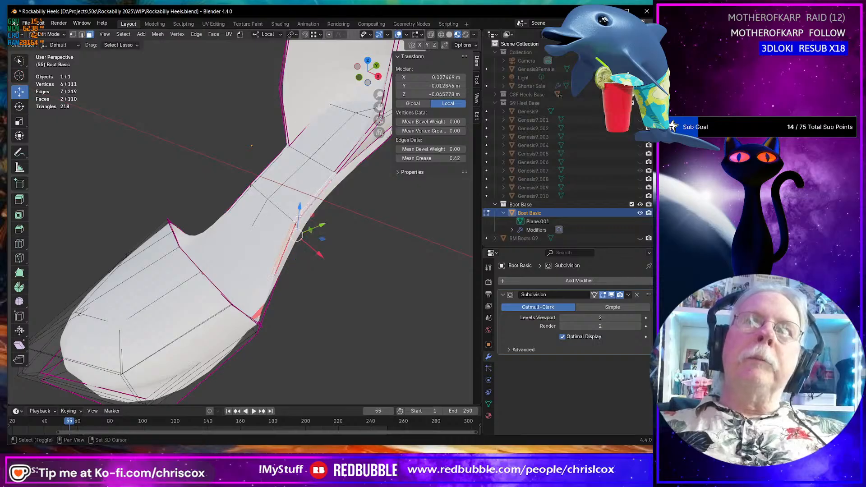
{"action": "left_click", "coordinate": [246, 190], "text": "shift"}
{"action": "left_click", "coordinate": [261, 190], "text": "shift"}
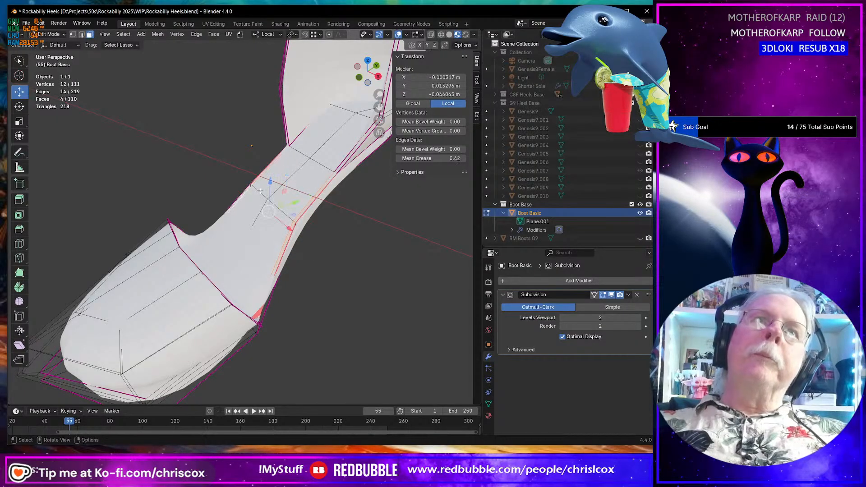
{"action": "key", "text": "x"}
{"action": "left_click", "coordinate": [260, 191]}
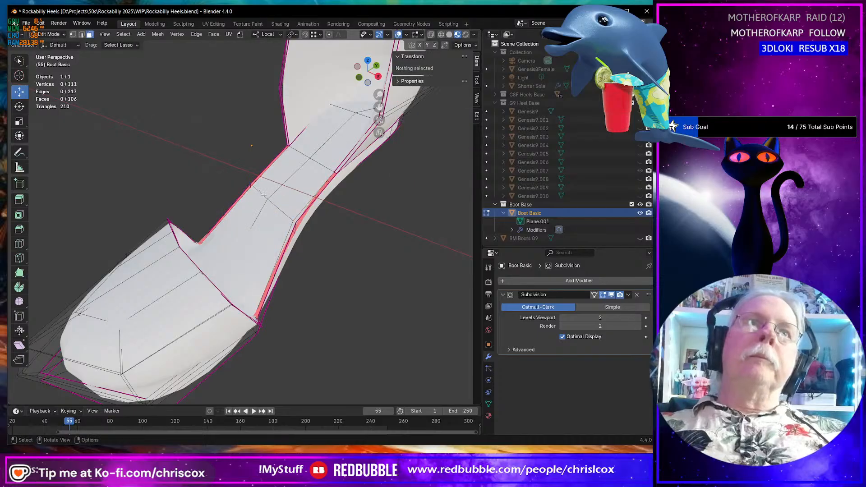
{"action": "middle_click_drag", "start_coordinate": [260, 190], "coordinate": [299, 220]}
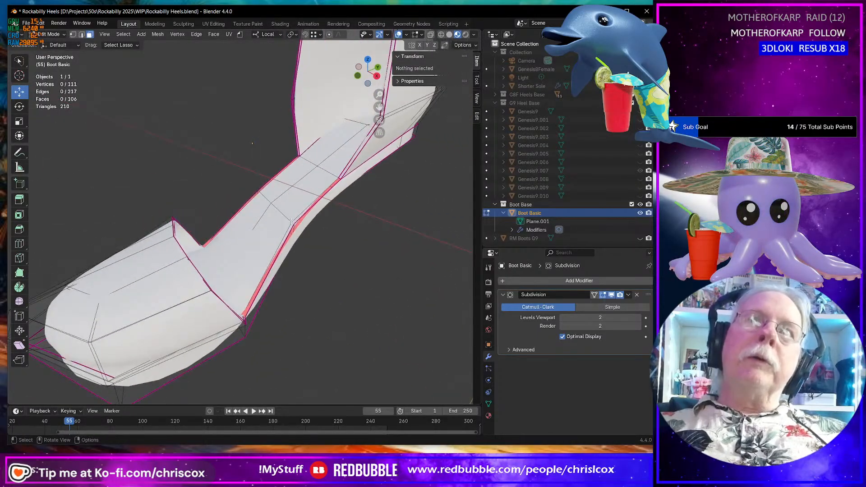
Extrude the four side vertices across the middle of the arch and raise them about 0.008 m along local Z.
{"action": "left_click", "coordinate": [291, 221]}
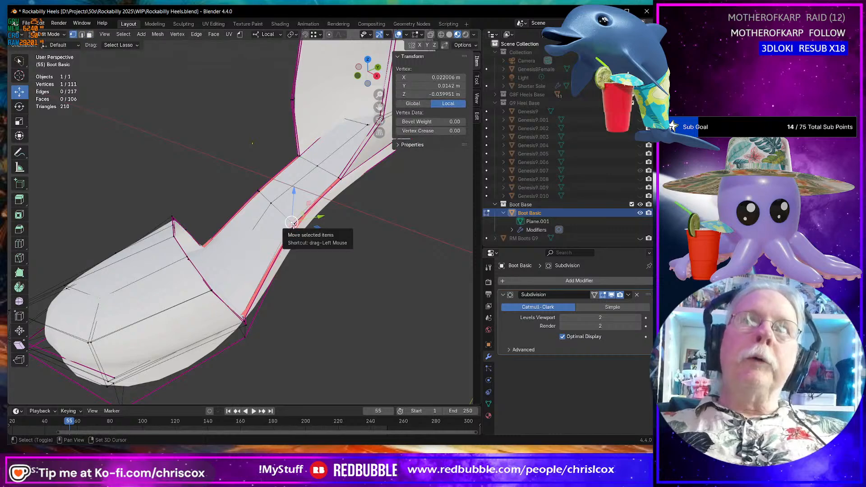
{"action": "left_click", "coordinate": [257, 189], "text": "shift"}
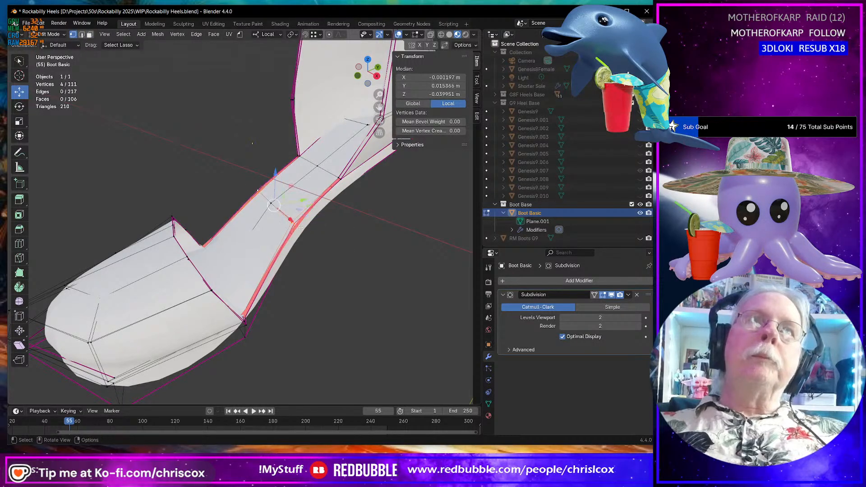
{"action": "key", "text": "e"}
{"action": "key", "text": "Escape"}
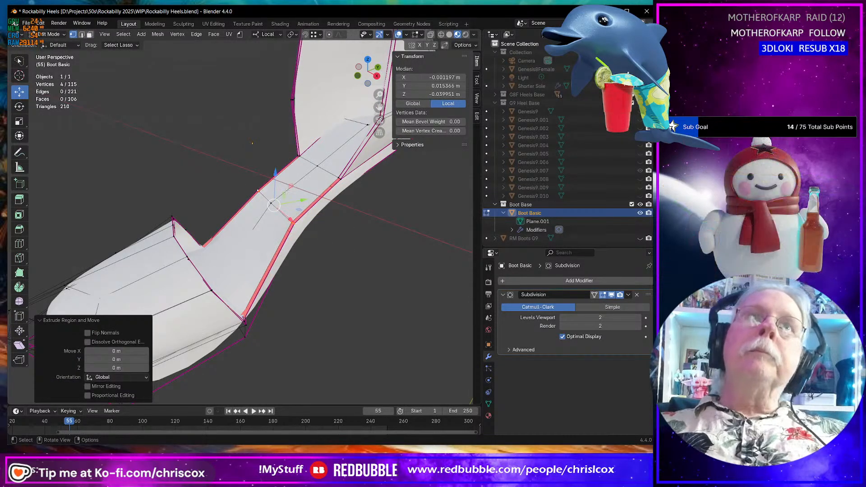
{"action": "left_click_drag", "start_coordinate": [276, 176], "coordinate": [276, 163]}
{"action": "middle_click_drag", "start_coordinate": [270, 177], "coordinate": [200, 217]}
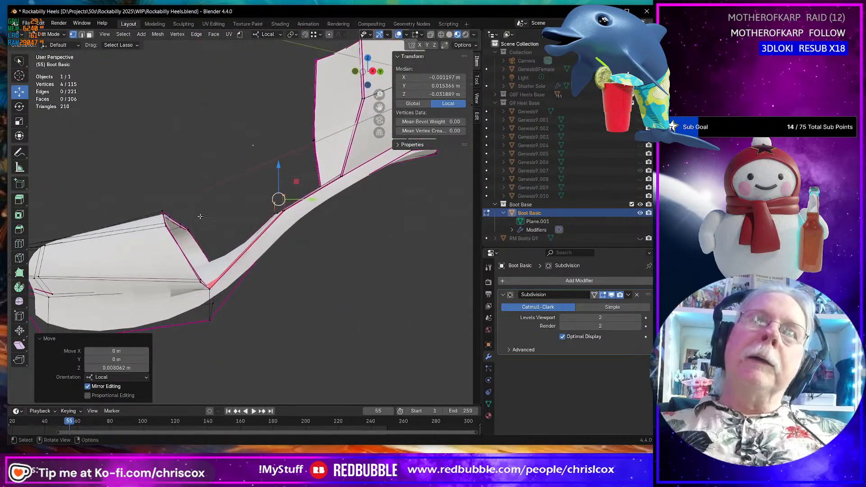
{"action": "left_click", "coordinate": [281, 198]}
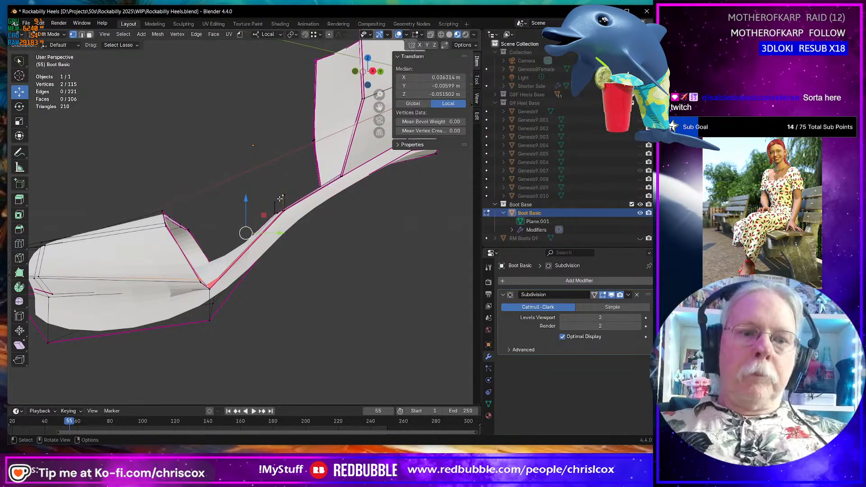
{"action": "middle_click_drag", "start_coordinate": [279, 204], "coordinate": [301, 224]}
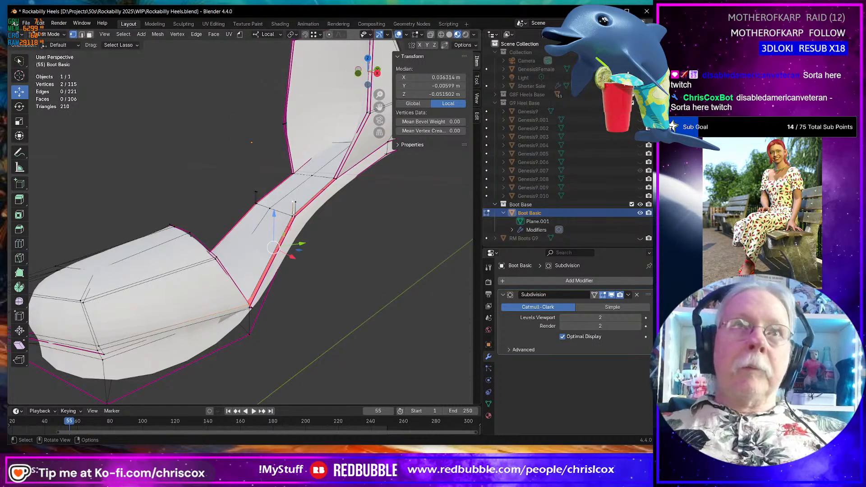
{"action": "key", "text": "2"}
{"action": "left_click", "coordinate": [293, 210]}
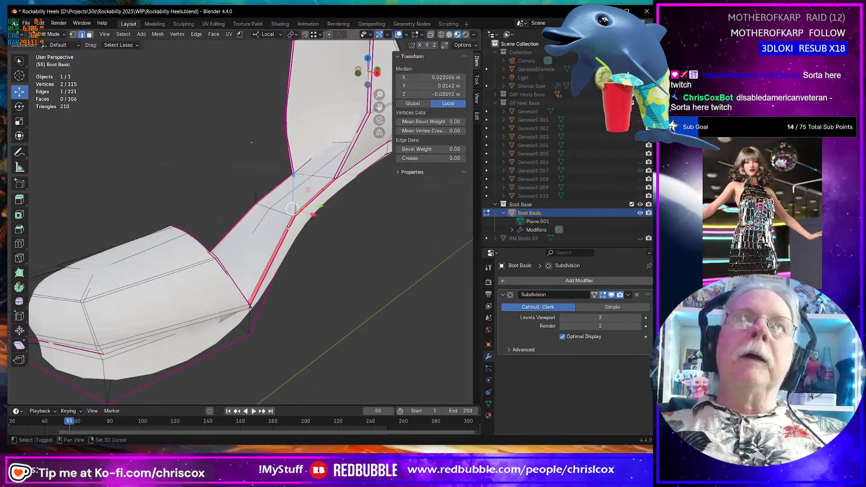
{"action": "left_click", "coordinate": [279, 244], "text": "shift"}
{"action": "middle_click_drag", "start_coordinate": [279, 244], "coordinate": [238, 260]}
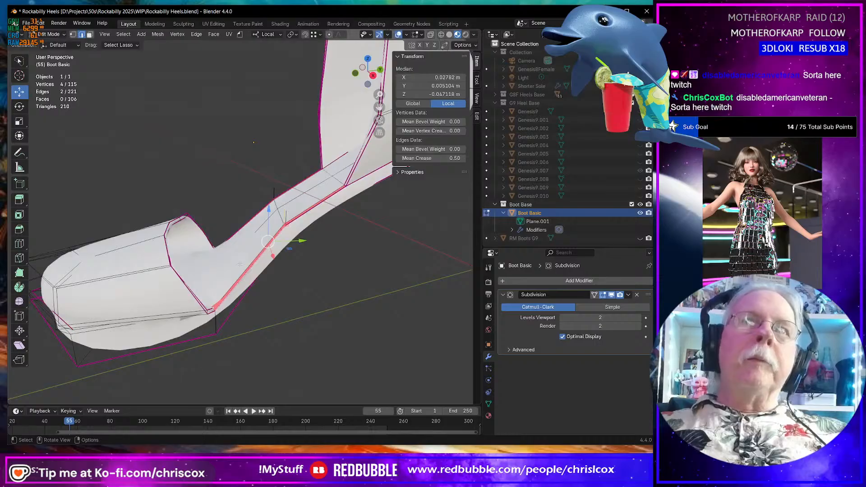
{"action": "left_click", "coordinate": [220, 303]}
{"action": "left_click", "coordinate": [212, 310], "text": "shift"}
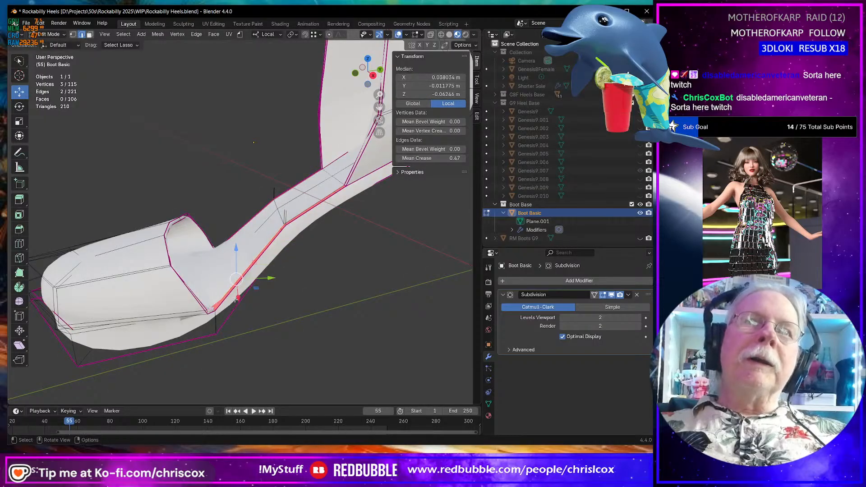
{"action": "middle_click_drag", "start_coordinate": [235, 299], "coordinate": [210, 294]}
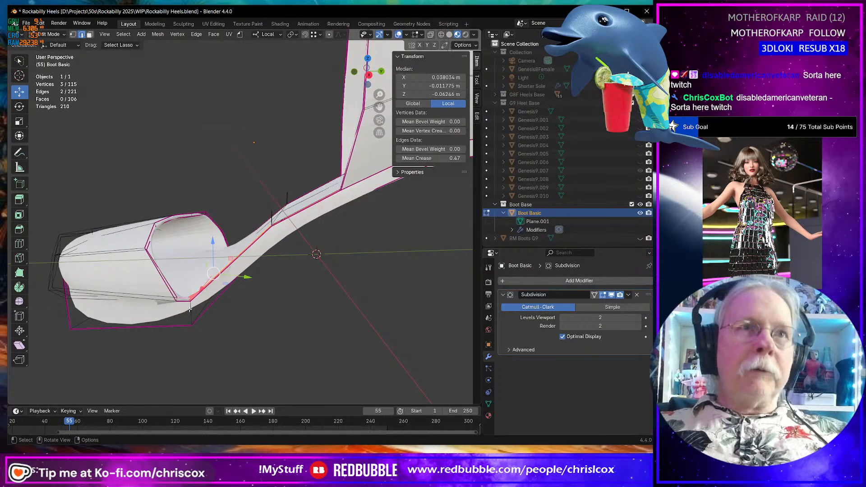
Delete the two narrow faces at the lower rear corners of the toe piece, one on each side of the boot.
{"action": "key", "text": "3"}
{"action": "left_click", "coordinate": [200, 292]}
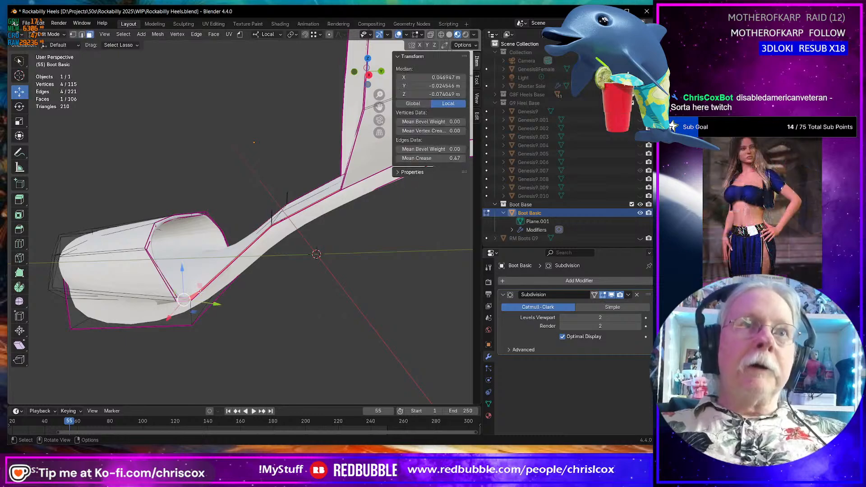
{"action": "scroll", "coordinate": [200, 293], "scroll_direction": "up", "scroll_amount": 3}
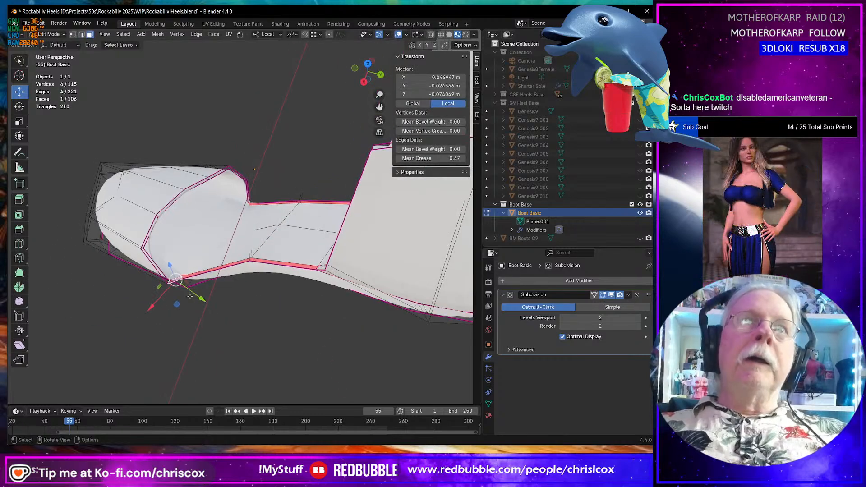
{"action": "left_click", "coordinate": [248, 199], "text": "shift"}
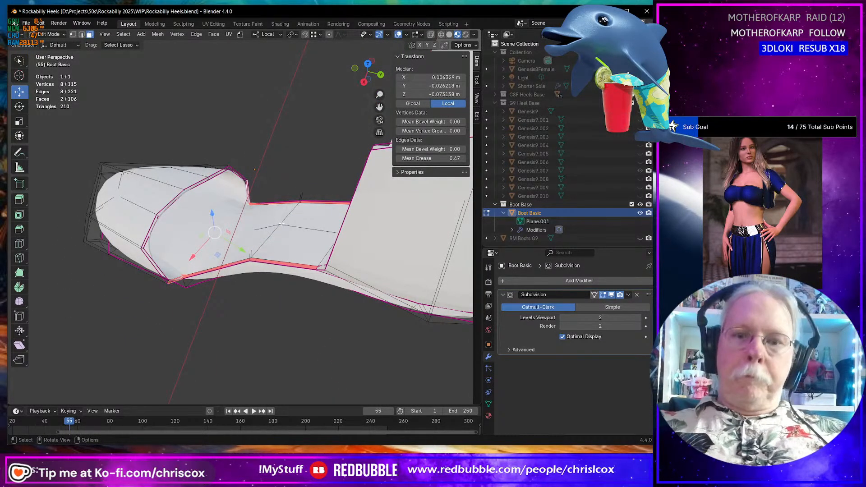
{"action": "key", "text": "x"}
{"action": "left_click", "coordinate": [282, 223]}
{"action": "middle_click_drag", "start_coordinate": [281, 223], "coordinate": [231, 290]}
{"action": "key", "text": "ctrl+z"}
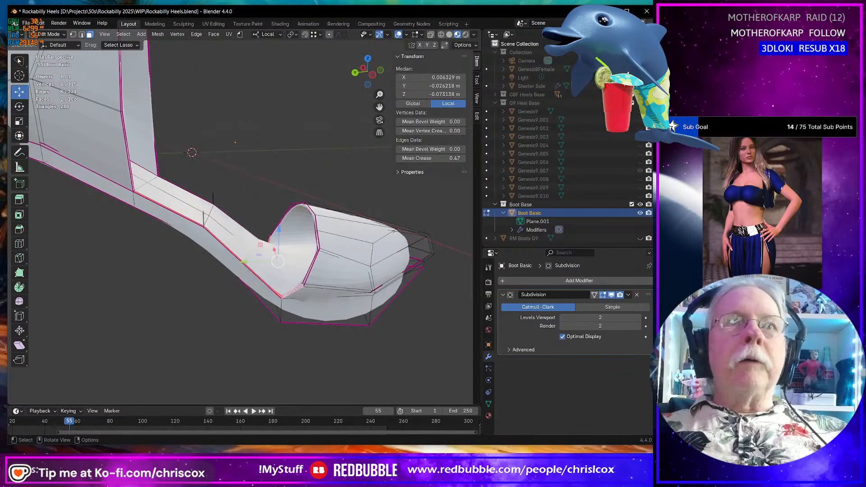
{"action": "key", "text": "x"}
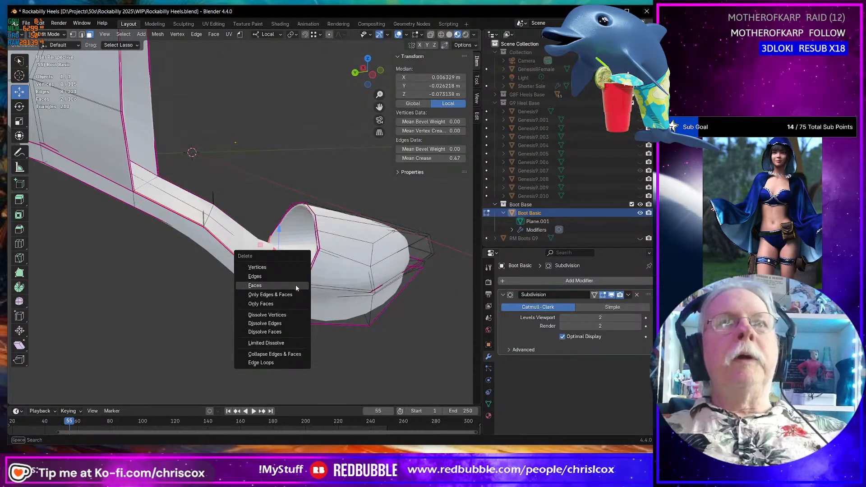
{"action": "left_click", "coordinate": [296, 285]}
{"action": "mouse_move", "coordinate": [296, 285]}
{"action": "middle_mouse_down"}
{"action": "mouse_move", "coordinate": [276, 299]}
{"action": "mouse_move", "coordinate": [292, 298]}
{"action": "middle_mouse_up"}
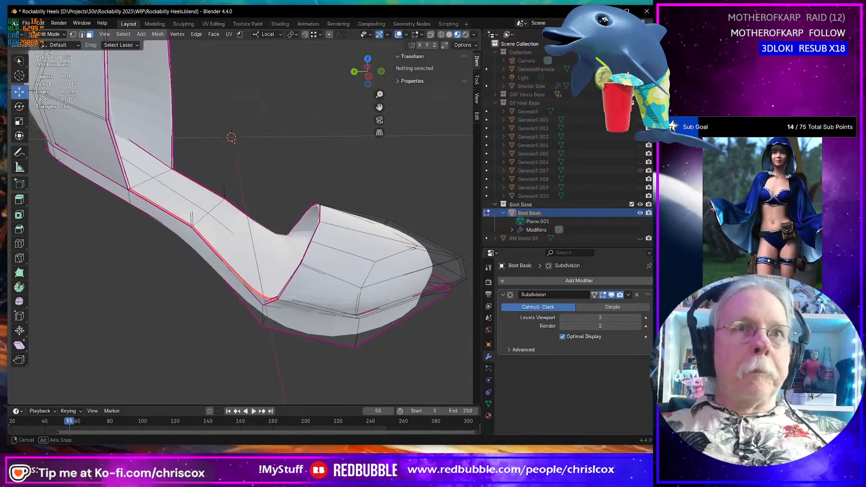
Fill the inner side-wall face between the toe piece and the raised arch edge on the boot's negative-X side.
{"action": "key", "text": "2"}
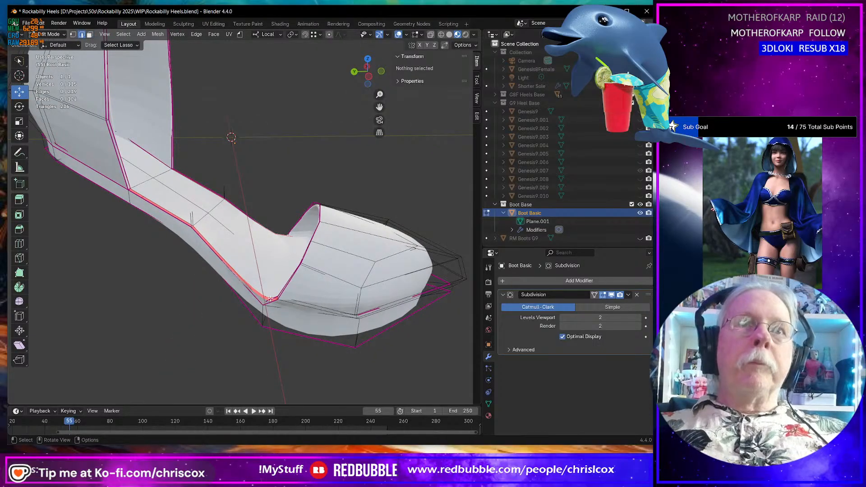
{"action": "left_click", "coordinate": [271, 299]}
{"action": "left_click", "coordinate": [209, 240], "text": "shift"}
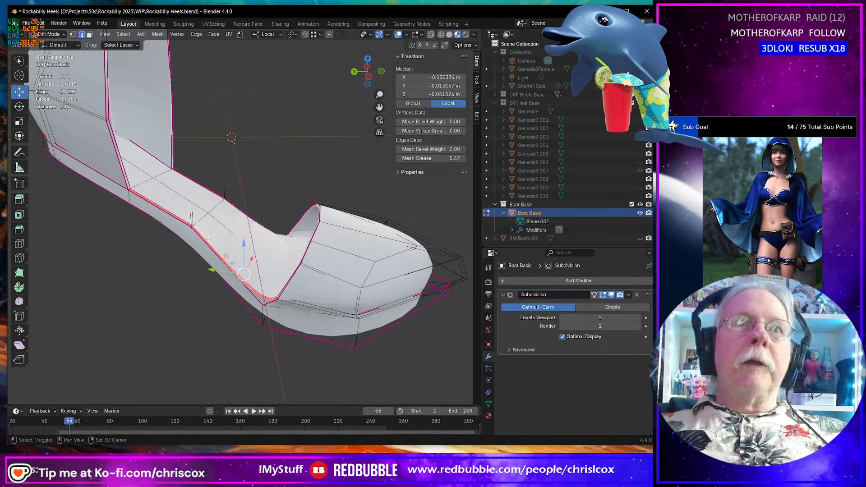
{"action": "left_click", "coordinate": [192, 221], "text": "shift"}
{"action": "key", "text": "f"}
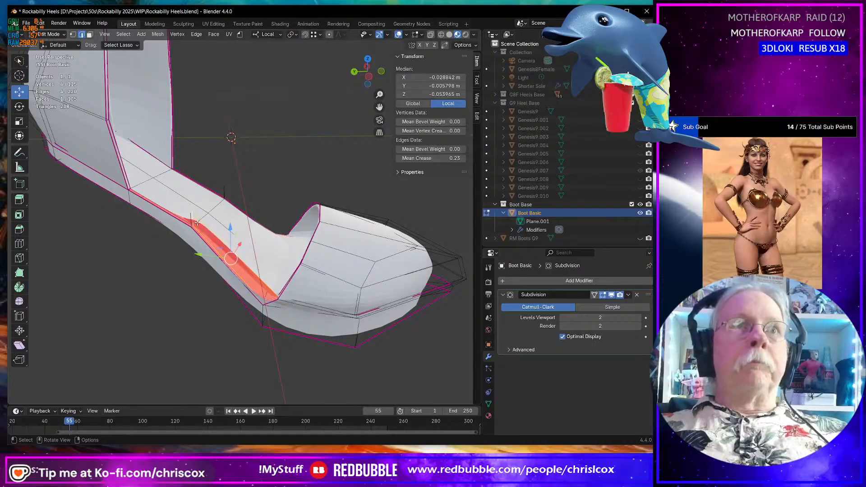
Delete the two narrow faces at the lower front corners of the heel piece, one on each side of the boot.
{"action": "middle_click_drag", "start_coordinate": [197, 223], "coordinate": [200, 225]}
{"action": "left_click", "coordinate": [197, 220], "text": "shift"}
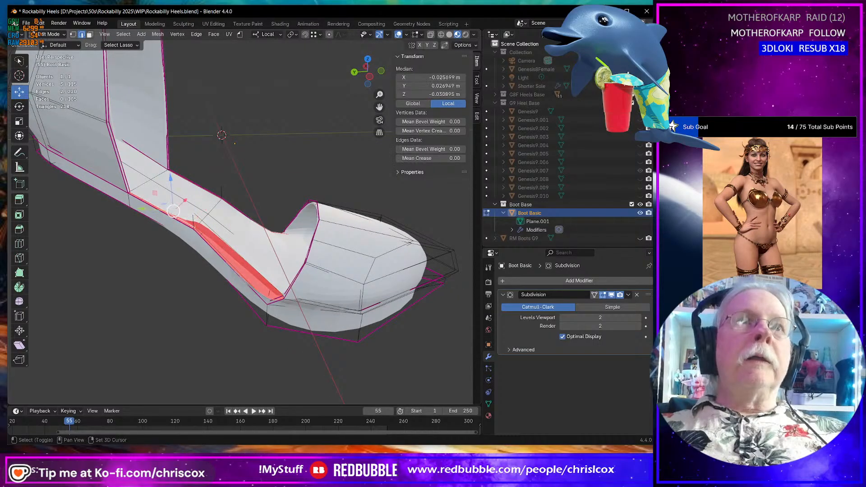
{"action": "key", "text": "3"}
{"action": "left_click", "coordinate": [132, 174]}
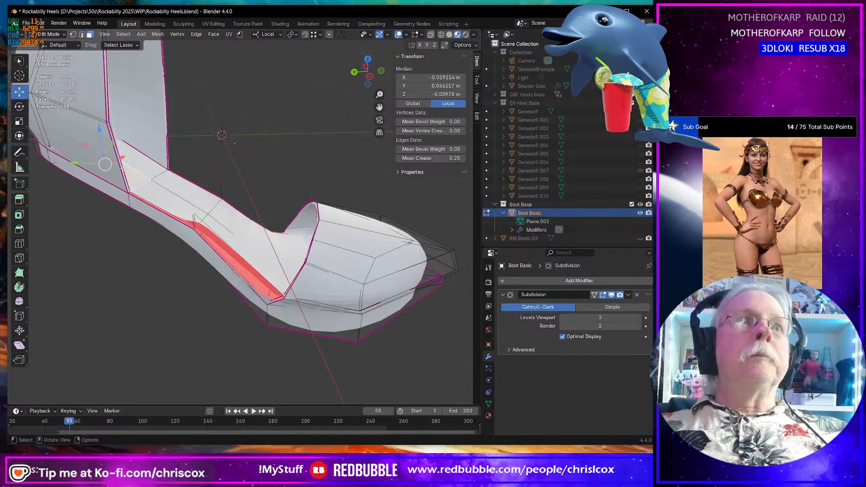
{"action": "left_click", "coordinate": [122, 168]}
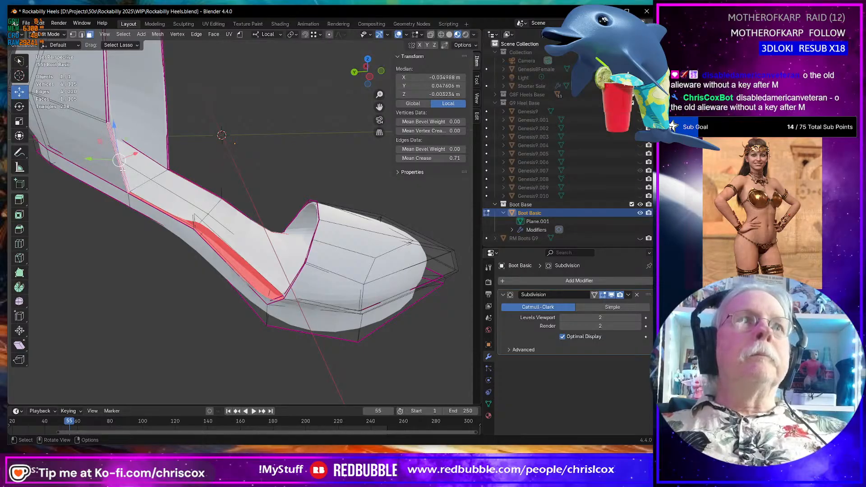
{"action": "left_click", "coordinate": [167, 152], "text": "shift"}
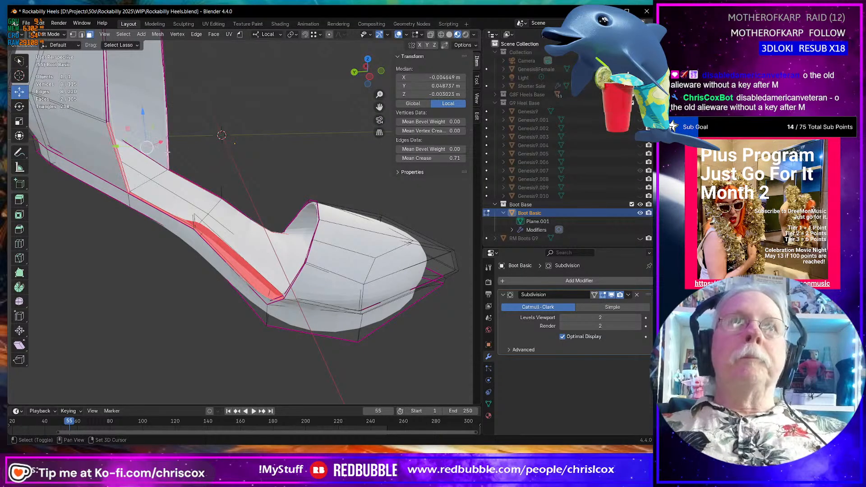
{"action": "key", "text": "x"}
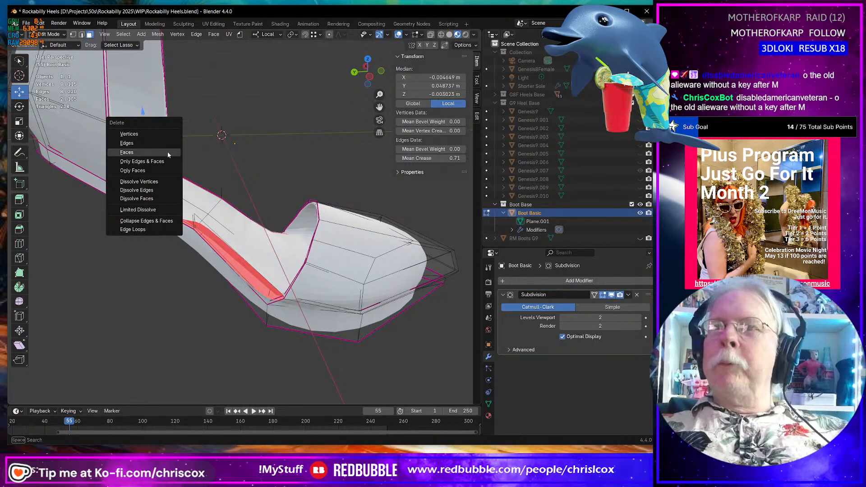
{"action": "left_click", "coordinate": [167, 151]}
{"action": "middle_click_drag", "start_coordinate": [167, 152], "coordinate": [191, 170]}
Fill the inner side-wall face between the raised arch edge and the heel piece on the negative-X side.
{"action": "left_click", "coordinate": [193, 216]}
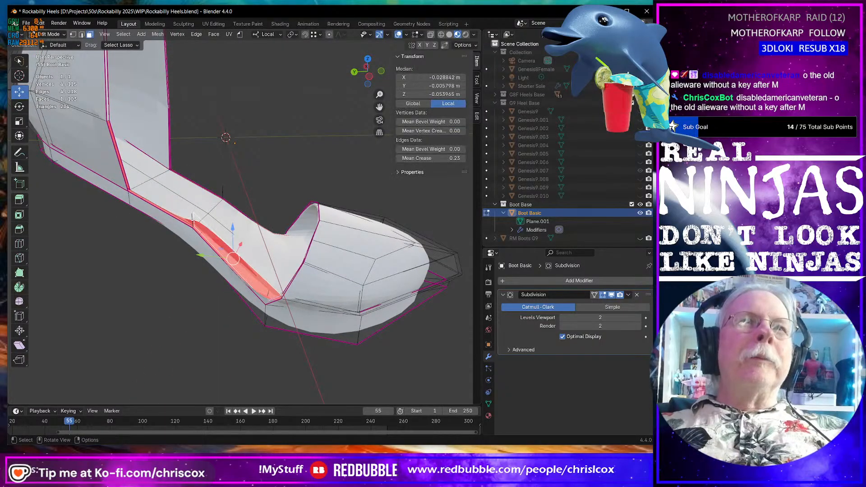
{"action": "key", "text": "2"}
{"action": "left_click", "coordinate": [194, 218]}
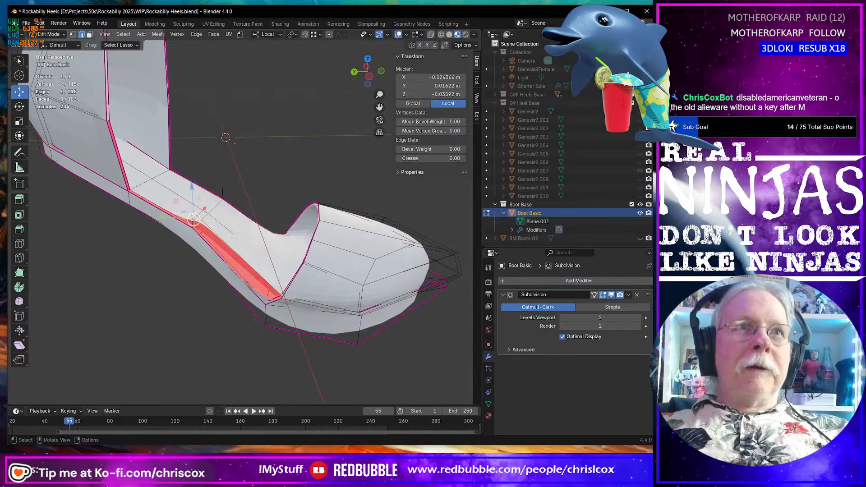
{"action": "left_click", "coordinate": [166, 210], "text": "shift"}
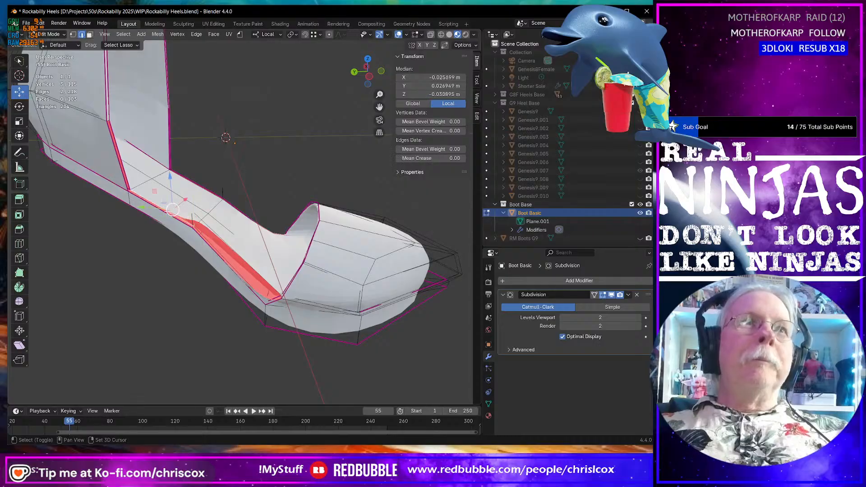
{"action": "left_click", "coordinate": [119, 154], "text": "shift"}
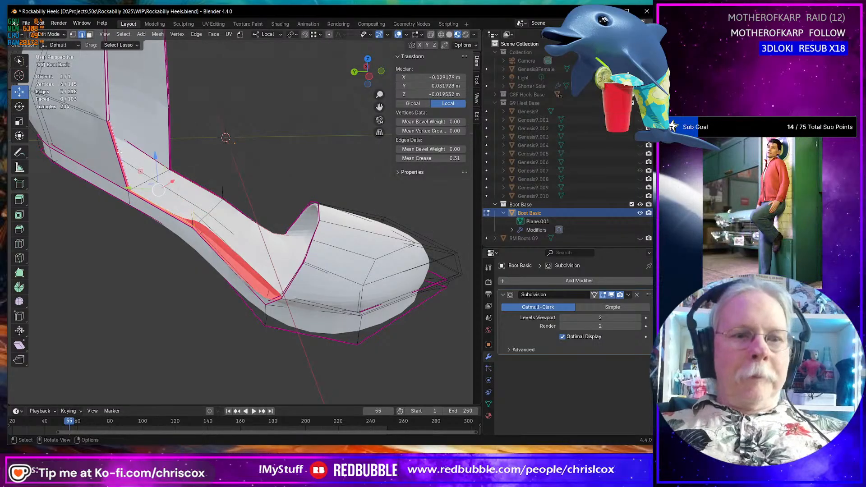
{"action": "key", "text": "f"}
{"action": "middle_click_drag", "start_coordinate": [120, 154], "coordinate": [166, 197]}
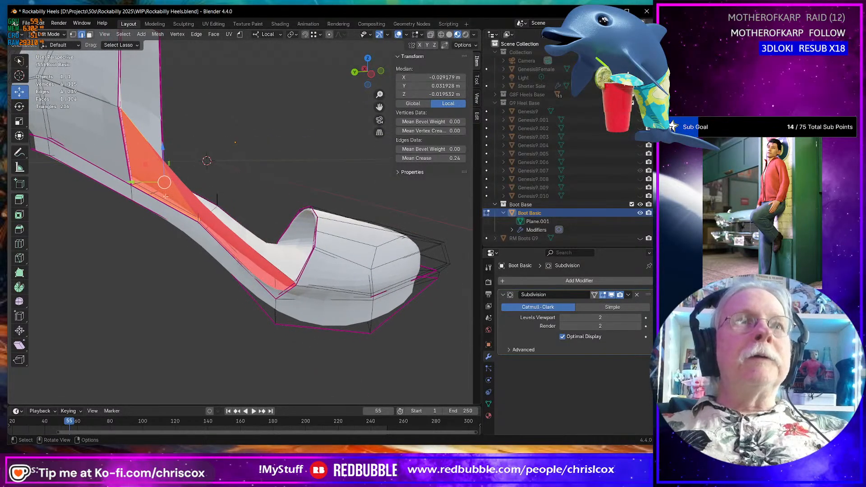
Fill the outer side-wall face between the raised arch edge and the heel piece on the negative-X side.
{"action": "left_click", "coordinate": [198, 217]}
{"action": "left_click", "coordinate": [161, 204], "text": "shift"}
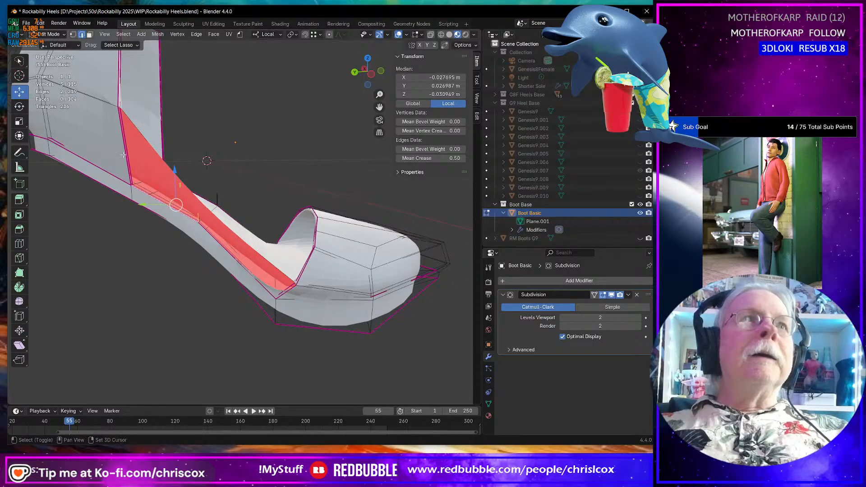
{"action": "left_click", "coordinate": [123, 154], "text": "shift"}
{"action": "key", "text": "f"}
{"action": "middle_click_drag", "start_coordinate": [124, 154], "coordinate": [193, 191]}
Fill the outer side-wall face between the toe piece and the raised arch edge on the negative-X side.
{"action": "left_click", "coordinate": [213, 206]}
{"action": "left_click", "coordinate": [262, 257], "text": "shift"}
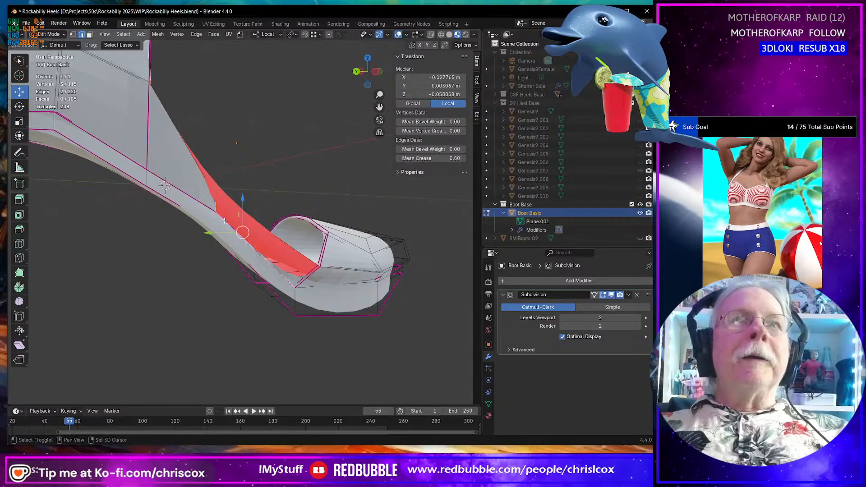
{"action": "middle_click_drag", "start_coordinate": [263, 259], "coordinate": [199, 288]}
{"action": "key", "text": "f"}
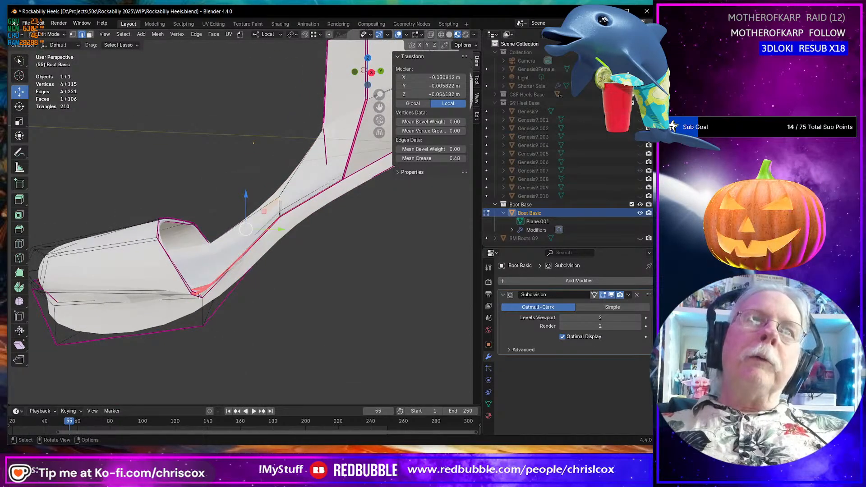
Fill the inner side-wall face between the toe piece and the raised arch edge on the boot's positive-X side.
{"action": "left_click", "coordinate": [202, 294]}
{"action": "left_click", "coordinate": [201, 294]}
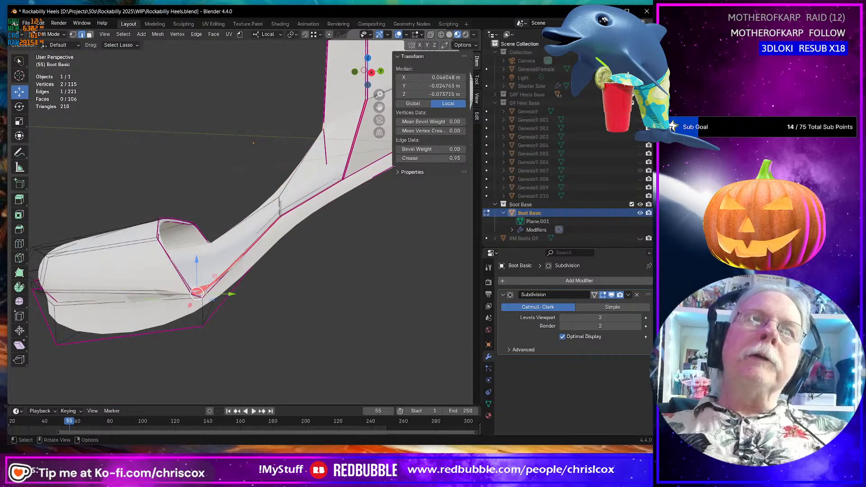
{"action": "middle_click_drag", "start_coordinate": [202, 294], "coordinate": [212, 299]}
{"action": "left_click", "coordinate": [221, 285], "text": "shift"}
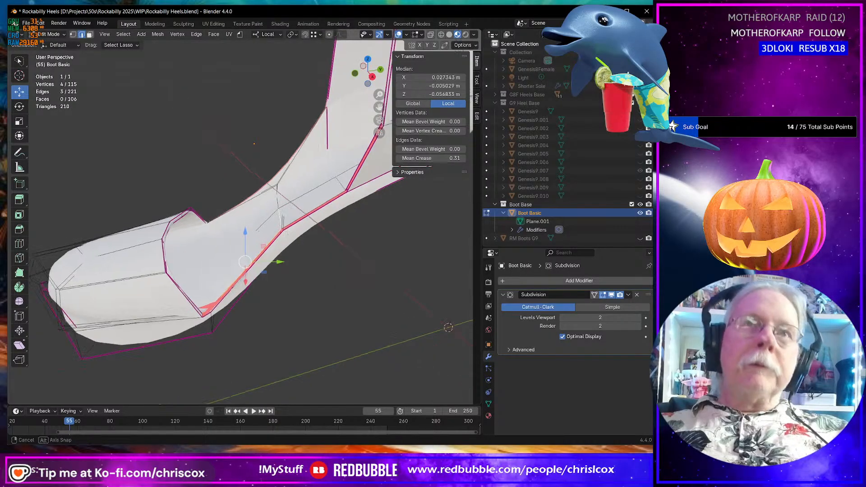
{"action": "middle_click_drag", "start_coordinate": [278, 221], "coordinate": [168, 283]}
{"action": "left_click", "coordinate": [289, 216], "text": "shift"}
{"action": "key", "text": "f"}
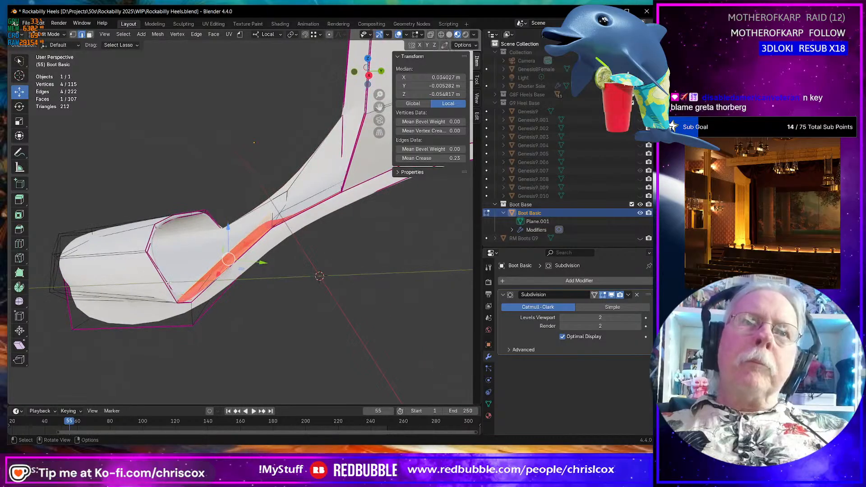
Try to fill the outer side-wall face between the toe piece and the raised arch edge on the positive-X side.
{"action": "left_click", "coordinate": [185, 306], "text": "shift"}
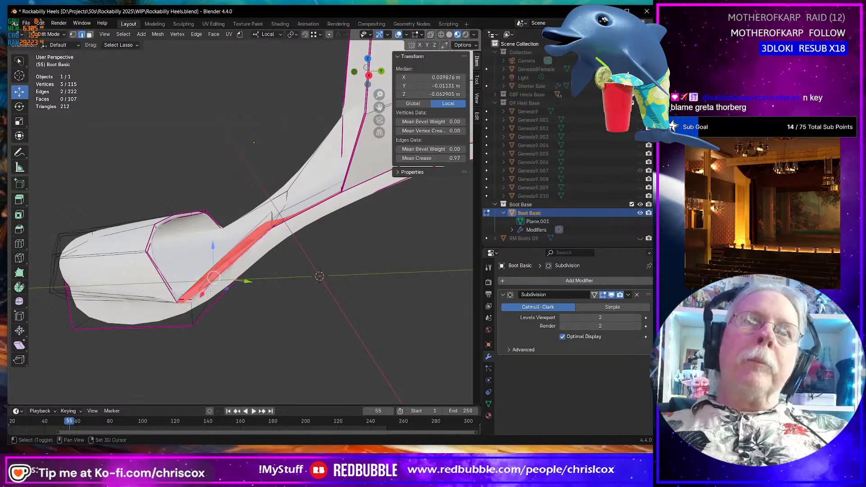
{"action": "left_click", "coordinate": [273, 221], "text": "shift"}
{"action": "middle_click_drag", "start_coordinate": [273, 221], "coordinate": [318, 288]}
{"action": "key", "text": "f"}
{"action": "scroll", "coordinate": [272, 231], "scroll_direction": "up", "scroll_amount": 5}
{"action": "key", "text": "ctrl+z"}
{"action": "key", "text": "ctrl+z"}
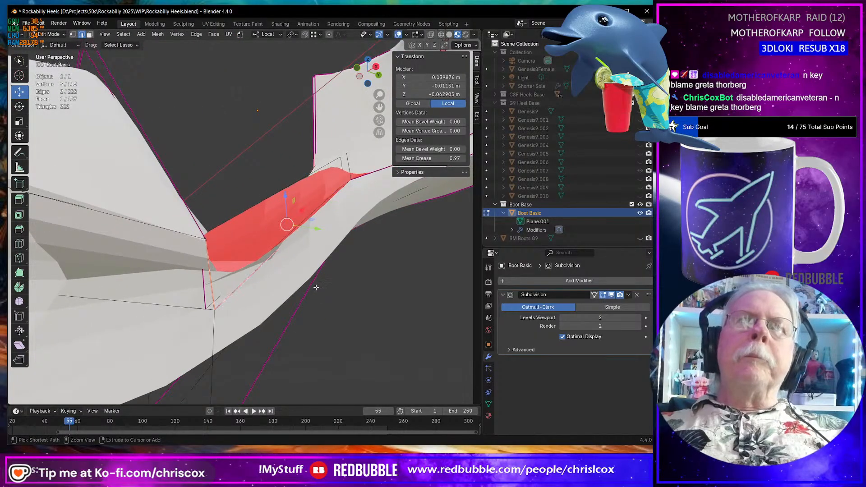
{"action": "key", "text": "ctrl+z"}
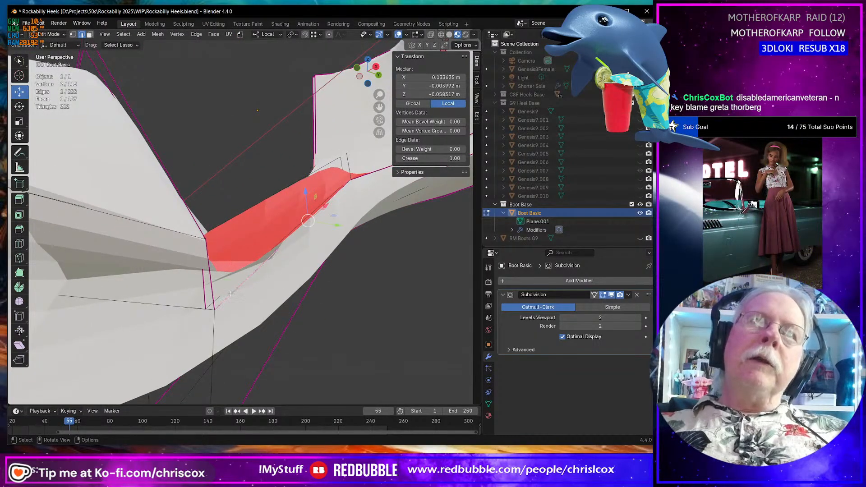
Fill the outer side-wall face between the toe piece and the raised arch edge on the positive-X side.
{"action": "left_click", "coordinate": [215, 296], "text": "shift"}
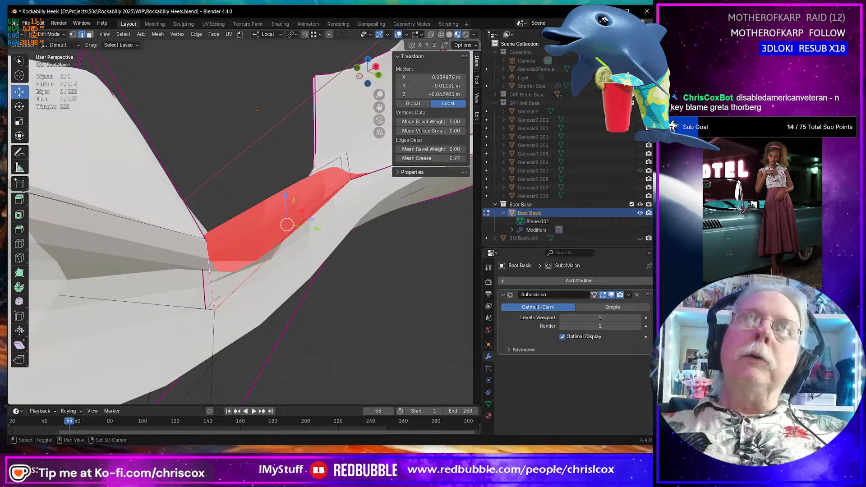
{"action": "key", "text": "f"}
{"action": "middle_click_drag", "start_coordinate": [315, 212], "coordinate": [208, 145]}
Fill the inner side-wall face between the raised arch edge and the heel piece on the positive-X side.
{"action": "left_click", "coordinate": [235, 188]}
{"action": "left_click", "coordinate": [313, 195], "text": "shift"}
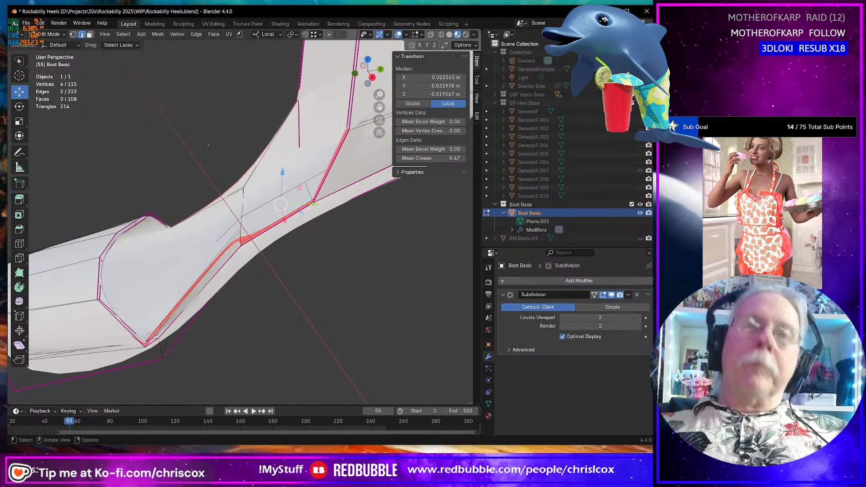
{"action": "left_click", "coordinate": [269, 225], "text": "shift"}
{"action": "middle_click_drag", "start_coordinate": [269, 224], "coordinate": [205, 229]}
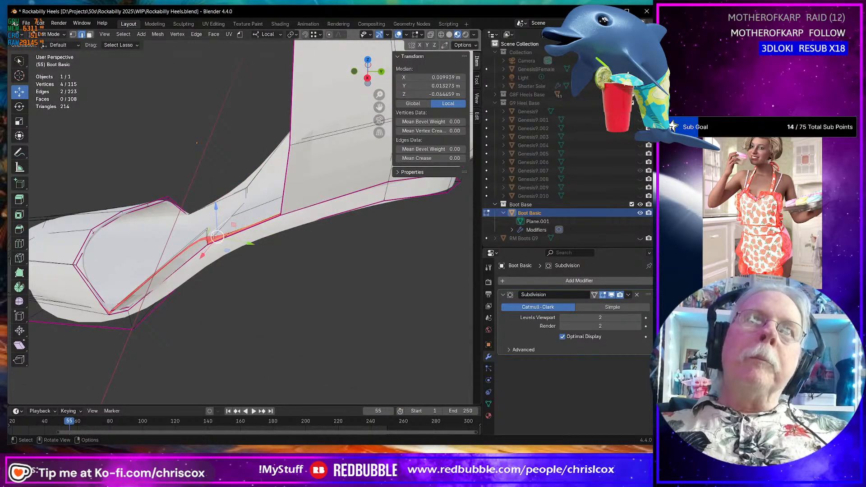
{"action": "scroll", "coordinate": [160, 246], "scroll_direction": "up", "scroll_amount": 3}
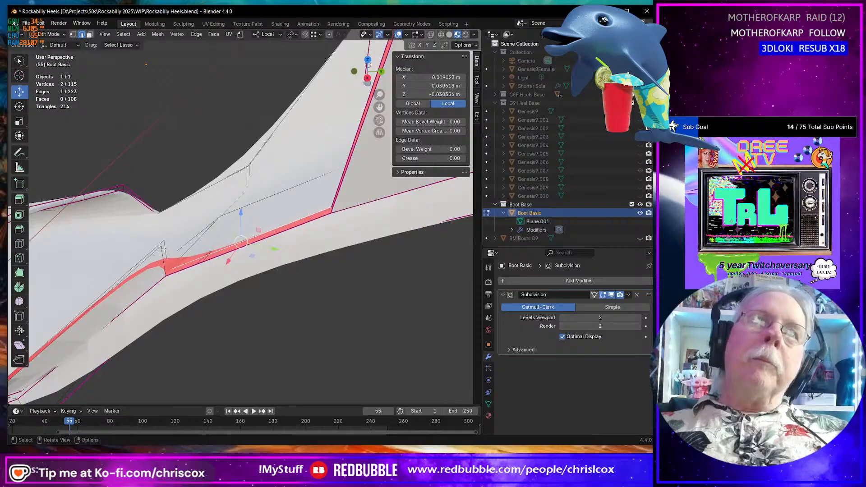
{"action": "left_click", "coordinate": [166, 254]}
{"action": "left_click", "coordinate": [198, 261], "text": "shift"}
{"action": "middle_click_drag", "start_coordinate": [199, 262], "coordinate": [336, 176]}
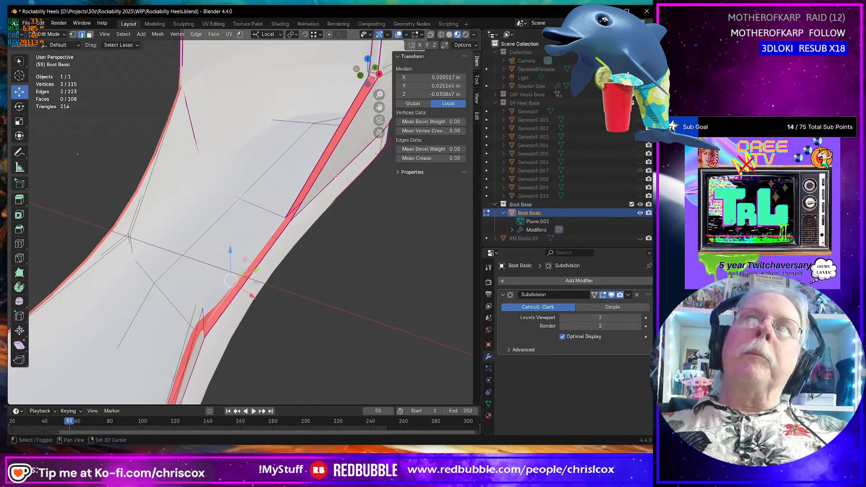
{"action": "left_click", "coordinate": [330, 142], "text": "shift"}
{"action": "key", "text": "f"}
Fill the outer side-wall face between the raised arch edge and the heel piece on the positive-X side.
{"action": "left_click", "coordinate": [324, 164]}
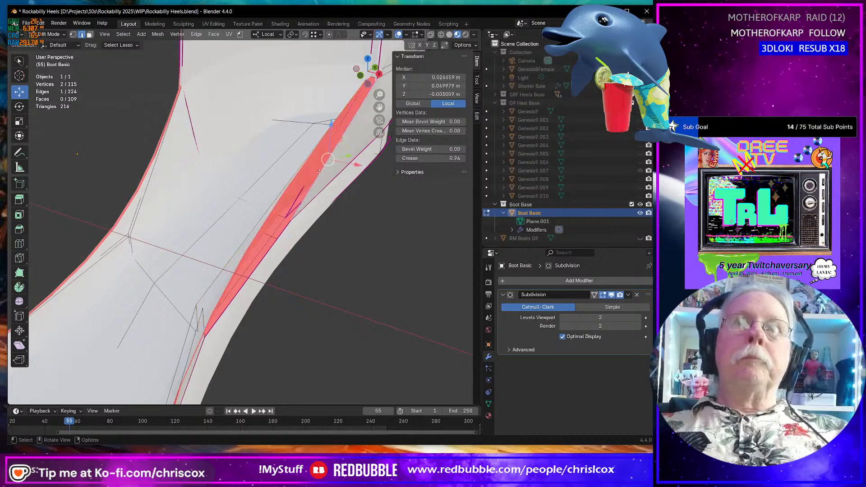
{"action": "middle_click_drag", "start_coordinate": [324, 164], "coordinate": [292, 160]}
{"action": "left_click", "coordinate": [162, 278], "text": "shift"}
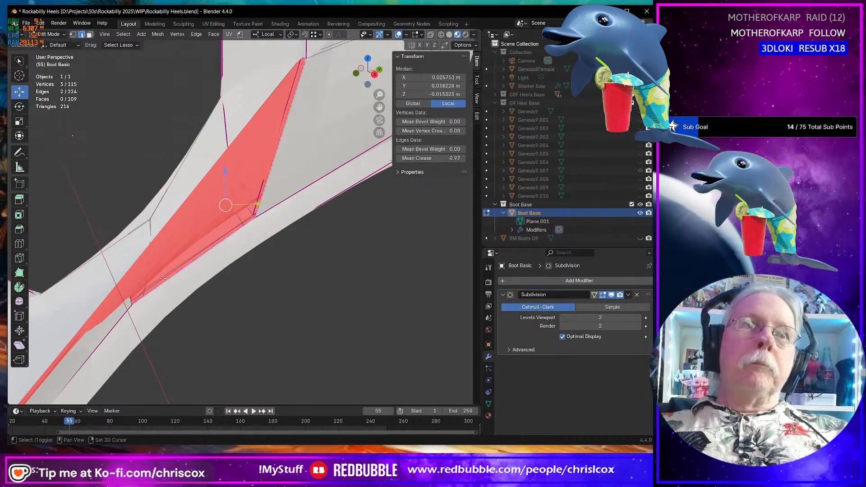
{"action": "left_click", "coordinate": [131, 301], "text": "shift"}
{"action": "key", "text": "f"}
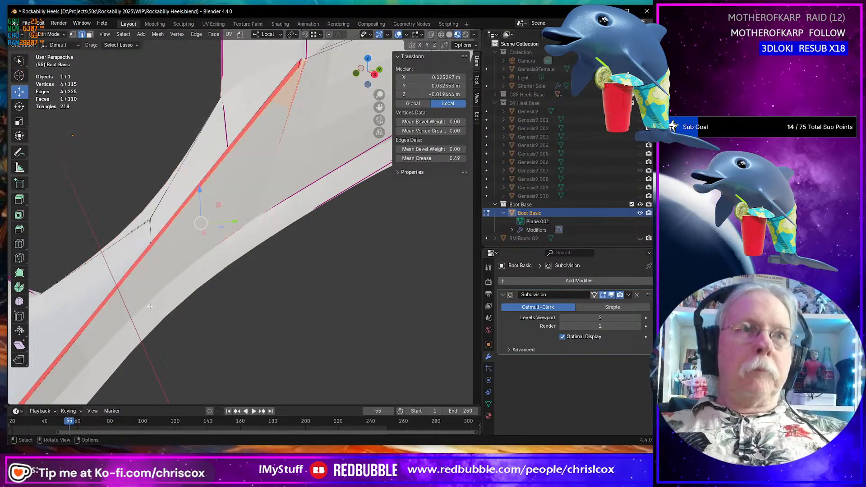
{"action": "scroll", "coordinate": [252, 204], "scroll_direction": "down", "scroll_amount": 5}
Close the narrow gaps between the inner and outer walls along the top of both arch side walls with faces.
{"action": "middle_click_drag", "start_coordinate": [267, 199], "coordinate": [338, 129]}
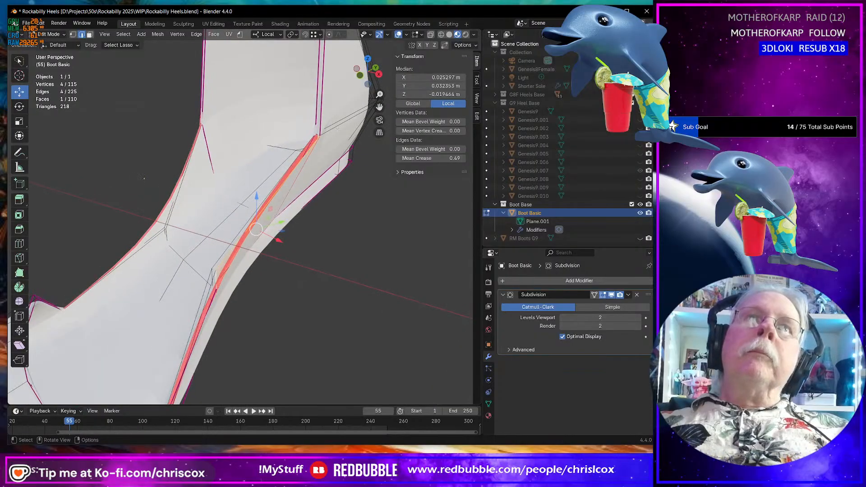
{"action": "left_click", "coordinate": [316, 136]}
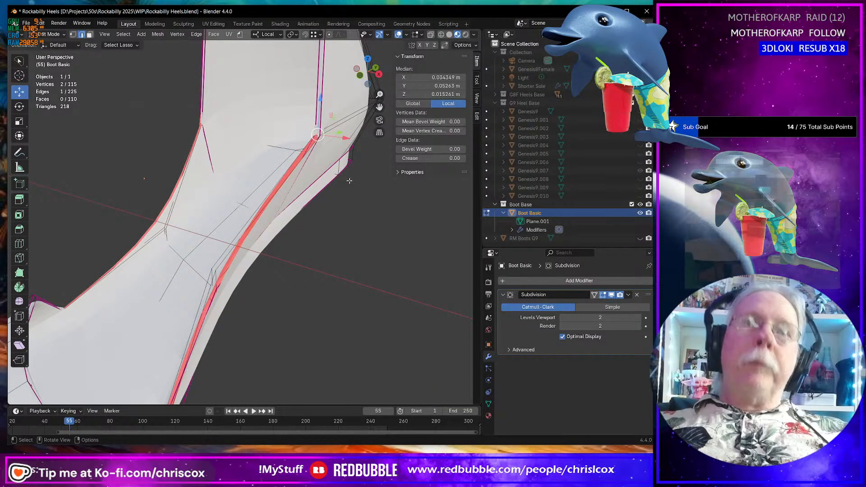
{"action": "key", "text": "f"}
{"action": "key", "text": "f"}
{"action": "middle_click_drag", "start_coordinate": [237, 160], "coordinate": [249, 129]}
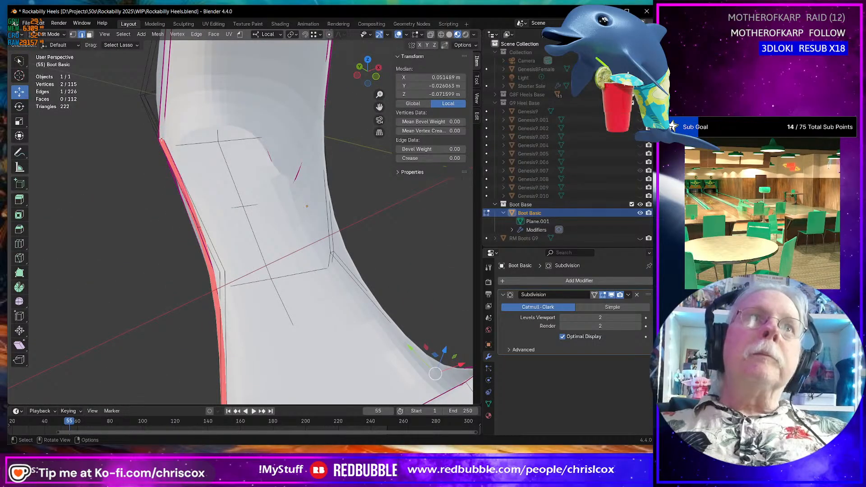
{"action": "key", "text": "f"}
{"action": "key", "text": "f"}
{"action": "middle_click_drag", "start_coordinate": [257, 208], "coordinate": [186, 197]}
Increase the mean crease of the long edges along the tops of both arch side walls and check the smoothed boot in Object Mode.
{"action": "middle_click_drag", "start_coordinate": [229, 275], "coordinate": [250, 236], "text": "shift"}
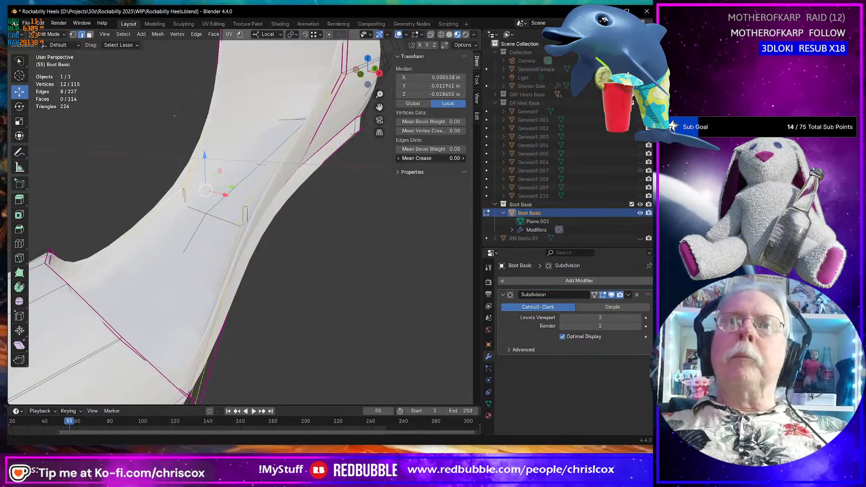
{"action": "left_click_drag", "start_coordinate": [430, 158], "coordinate": [510, 159]}
{"action": "middle_click_drag", "start_coordinate": [253, 271], "coordinate": [212, 274]}
{"action": "scroll", "coordinate": [174, 287], "scroll_direction": "down", "scroll_amount": 2}
{"action": "key", "text": "Tab"}
{"action": "scroll", "coordinate": [154, 278], "scroll_direction": "up", "scroll_amount": 5}
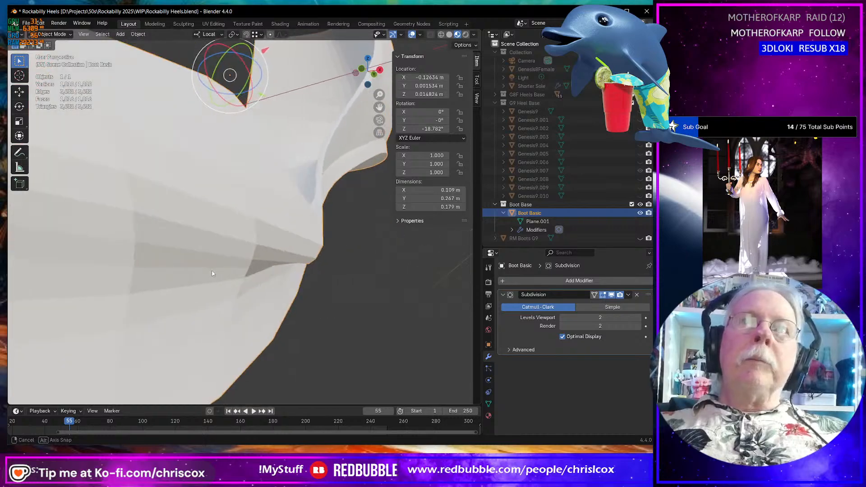
{"action": "scroll", "coordinate": [294, 241], "scroll_direction": "down", "scroll_amount": 4}
{"action": "middle_click_drag", "start_coordinate": [283, 226], "coordinate": [237, 266]}
Select the short edge where the positive-X side wall meets the toe piece in Edit Mode and turn on X-ray.
{"action": "key", "text": "Tab"}
{"action": "scroll", "coordinate": [144, 266], "scroll_direction": "up", "scroll_amount": 4}
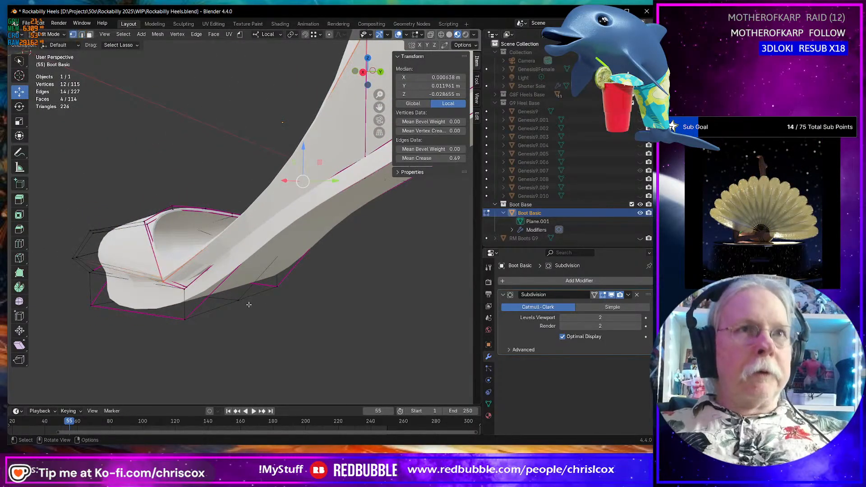
{"action": "middle_click_drag", "start_coordinate": [248, 305], "coordinate": [170, 258]}
{"action": "left_click", "coordinate": [165, 267]}
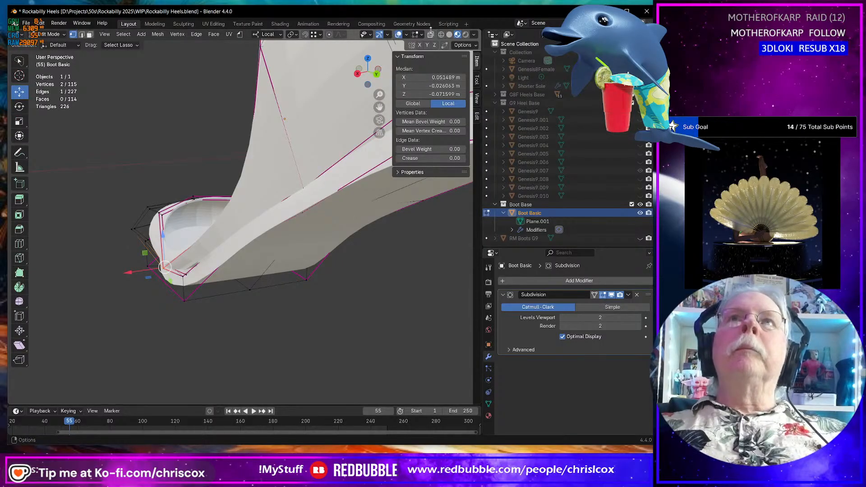
{"action": "left_click", "coordinate": [431, 34]}
Try to move the positive-X side wall's short toe-end edge freely.
{"action": "middle_click_drag", "start_coordinate": [192, 203], "coordinate": [250, 145]}
{"action": "key", "text": "g"}
{"action": "left_click", "coordinate": [246, 148]}
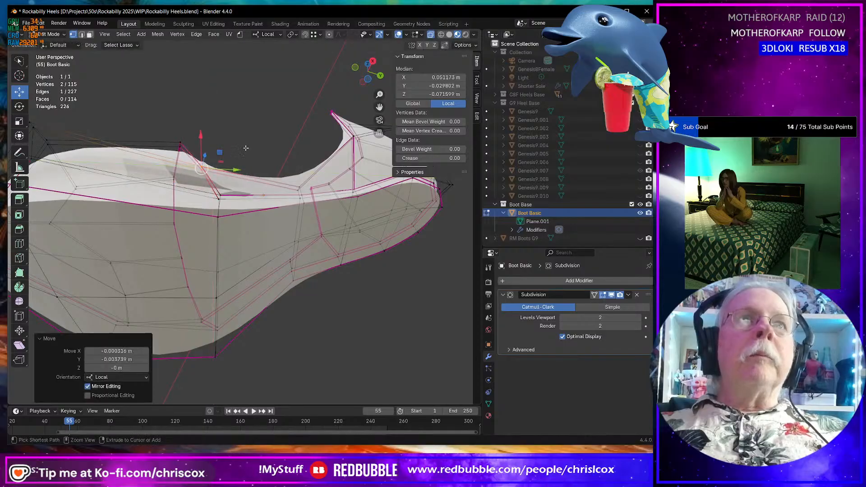
{"action": "key", "text": "ctrl+z"}
Move the positive-X side wall's short toe-end edge 0.005462 m along local Z and -0.004052 m along local X.
{"action": "middle_click_drag", "start_coordinate": [203, 184], "coordinate": [192, 231]}
{"action": "key", "text": "g"}
{"action": "key", "text": "z"}
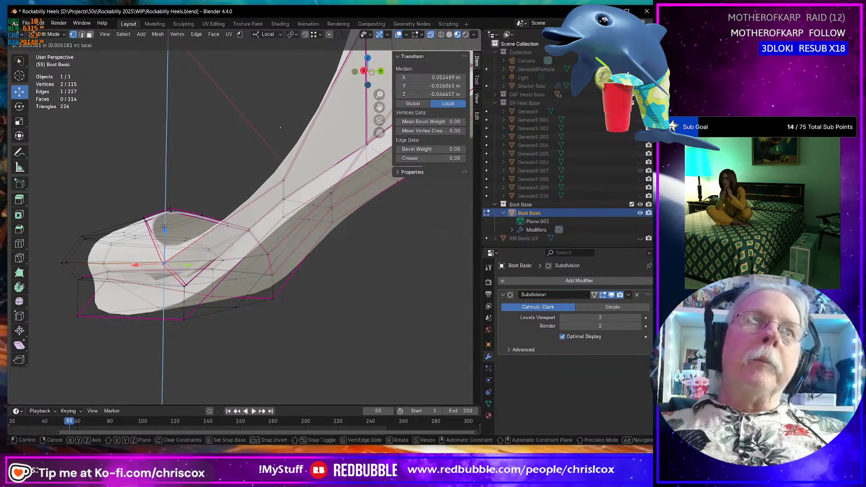
{"action": "left_click", "coordinate": [165, 226]}
{"action": "middle_click_drag", "start_coordinate": [165, 227], "coordinate": [135, 261]}
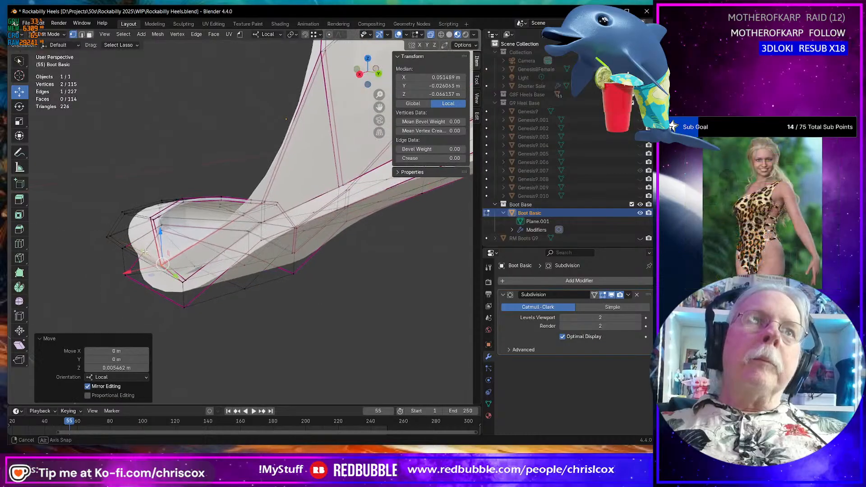
{"action": "key", "text": "g"}
{"action": "key", "text": "x"}
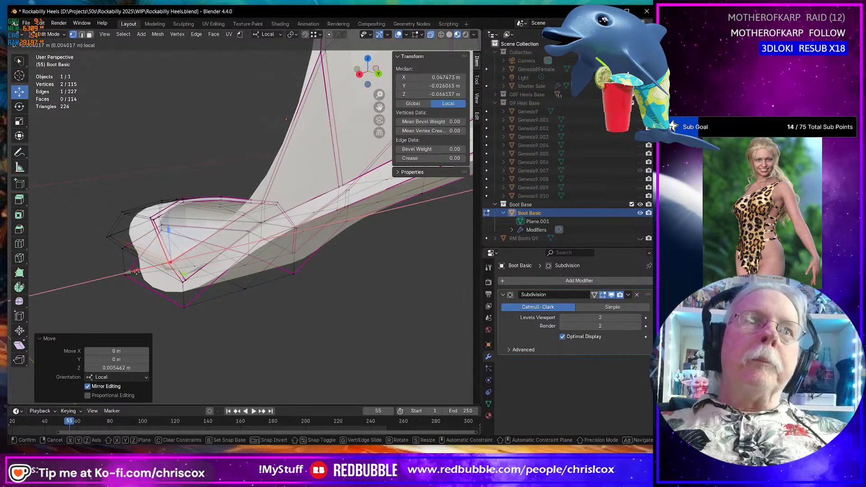
{"action": "left_click_drag", "start_coordinate": [136, 272], "coordinate": [136, 272]}
{"action": "middle_click_drag", "start_coordinate": [137, 272], "coordinate": [241, 238]}
Set the mean crease of all the boot's edges to 0 and check the smoothed shape in Object Mode.
{"action": "scroll", "coordinate": [234, 267], "scroll_direction": "up", "scroll_amount": 3}
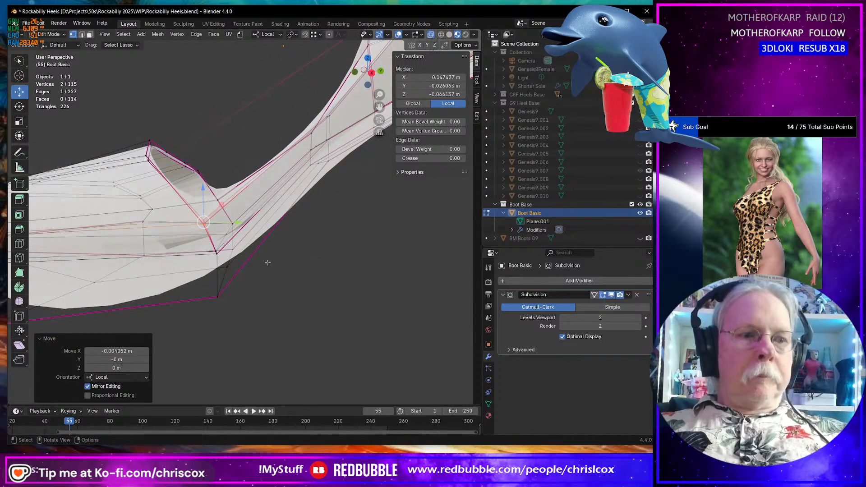
{"action": "key", "text": "2"}
{"action": "key", "text": "a"}
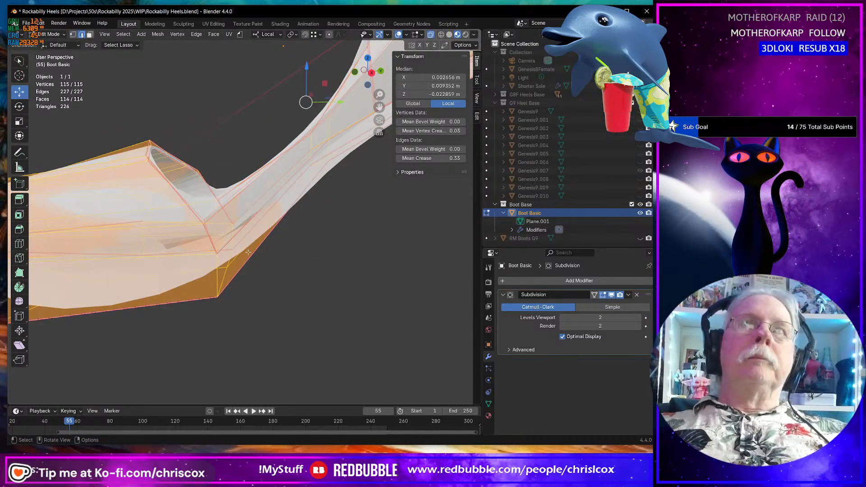
{"action": "mouse_move", "coordinate": [240, 252]}
{"action": "middle_mouse_down"}
{"action": "mouse_move", "coordinate": [419, 248]}
{"action": "mouse_move", "coordinate": [242, 246]}
{"action": "middle_mouse_up"}
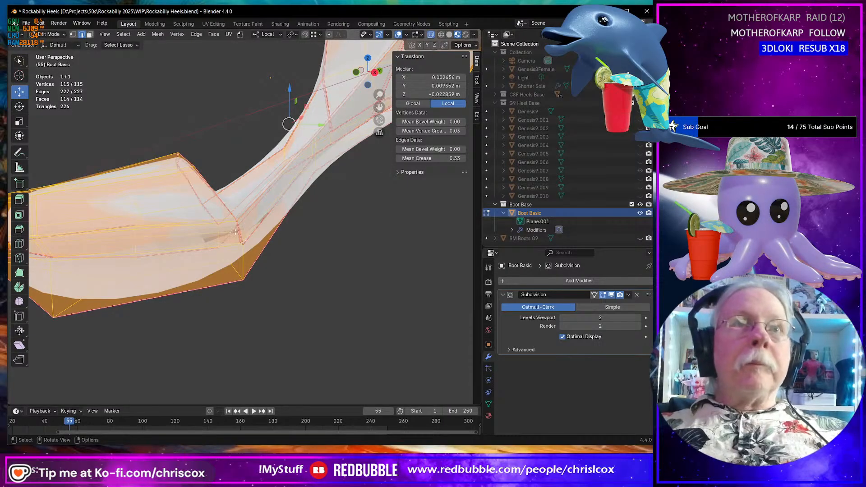
{"action": "right_click", "coordinate": [235, 232]}
{"action": "left_click_drag", "start_coordinate": [441, 158], "coordinate": [419, 159]}
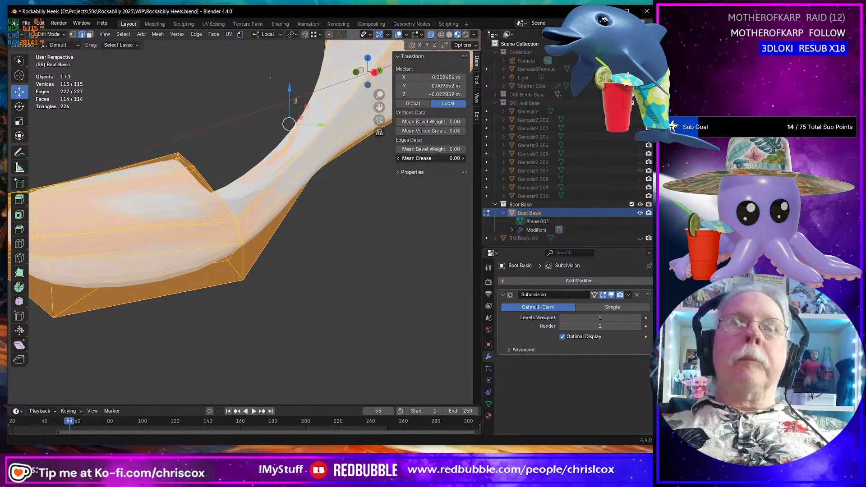
{"action": "scroll", "coordinate": [373, 242], "scroll_direction": "down", "scroll_amount": 3}
{"action": "key", "text": "Tab"}
{"action": "middle_click_drag", "start_coordinate": [305, 253], "coordinate": [212, 263]}
{"action": "scroll", "coordinate": [226, 277], "scroll_direction": "up", "scroll_amount": 2}
{"action": "key", "text": "Tab"}
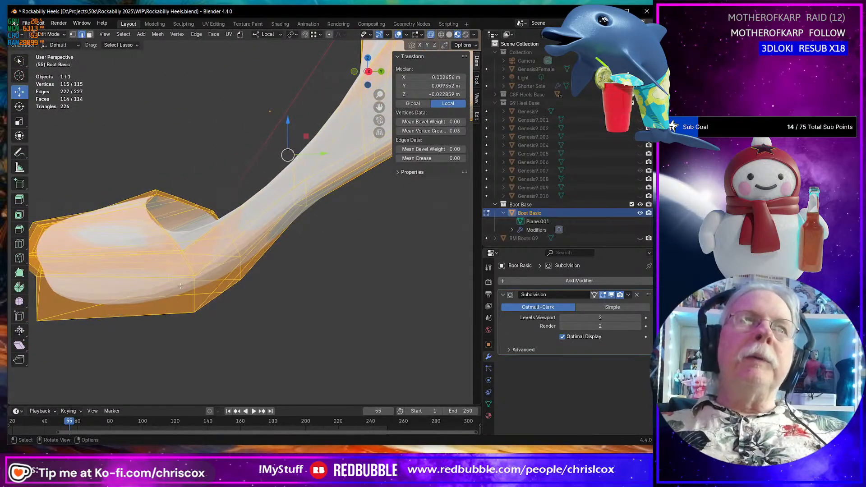
Turn off X-ray and set the mean crease of the edge loop along the sole's upper border to 1.00.
{"action": "middle_click_drag", "start_coordinate": [181, 286], "coordinate": [189, 310]}
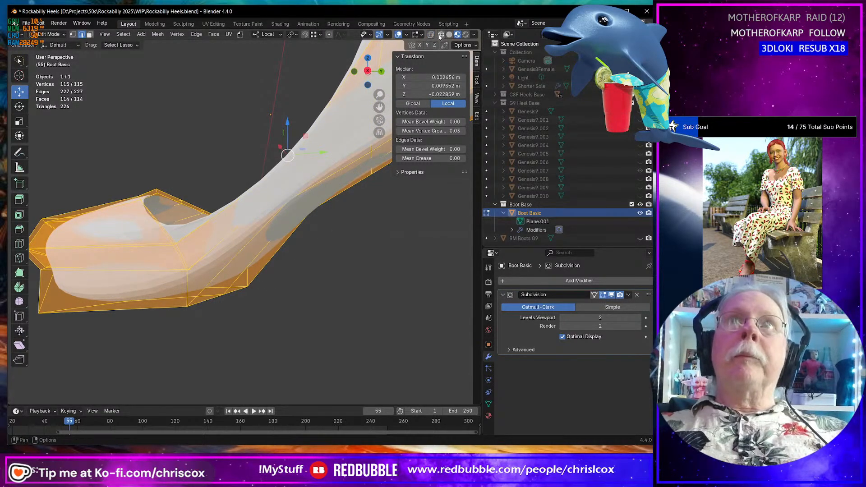
{"action": "middle_click_drag", "start_coordinate": [169, 279], "coordinate": [167, 282]}
{"action": "left_click", "coordinate": [170, 273], "text": "alt"}
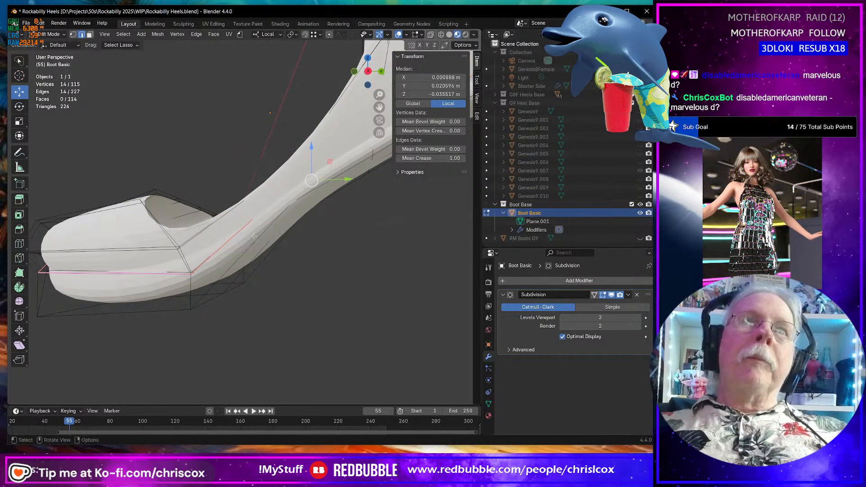
{"action": "middle_click_drag", "start_coordinate": [254, 235], "coordinate": [217, 294]}
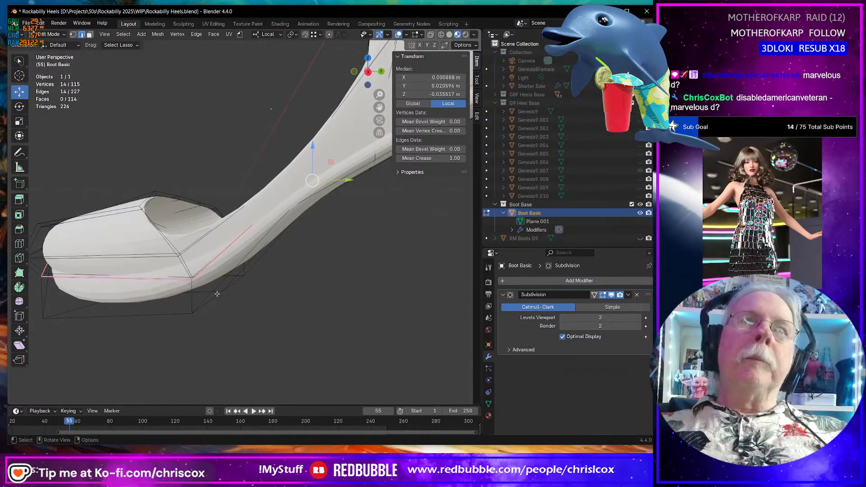
Increase the mean crease of the edge loop around the sole's bottom.
{"action": "left_click", "coordinate": [179, 313], "text": "alt+shift"}
{"action": "middle_click_drag", "start_coordinate": [187, 311], "coordinate": [204, 292]}
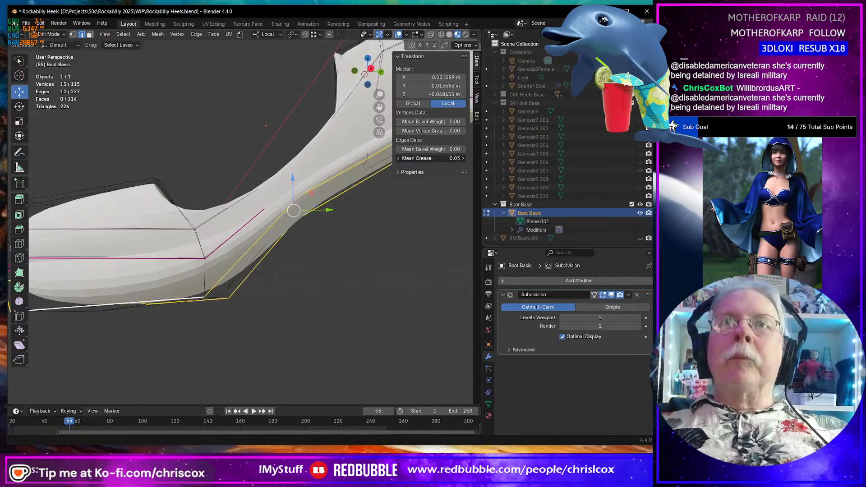
{"action": "left_click_drag", "start_coordinate": [439, 159], "coordinate": [458, 159]}
Set the mean vertex crease of the four front corner vertices at the heel piece's top rim to 0.
{"action": "middle_click_drag", "start_coordinate": [257, 259], "coordinate": [432, 288]}
{"action": "middle_click_drag", "start_coordinate": [395, 267], "coordinate": [271, 218], "text": "shift"}
{"action": "scroll", "coordinate": [300, 354], "scroll_direction": "up", "scroll_amount": 2}
{"action": "scroll", "coordinate": [299, 354], "scroll_direction": "down", "scroll_amount": 4}
{"action": "middle_click_drag", "start_coordinate": [283, 180], "coordinate": [329, 217], "text": "ctrl"}
{"action": "mouse_move", "coordinate": [120, 119]}
{"action": "left_mouse_down"}
{"action": "mouse_move", "coordinate": [334, 156]}
{"action": "mouse_move", "coordinate": [393, 135]}
{"action": "mouse_move", "coordinate": [377, 169]}
{"action": "left_mouse_up"}
{"action": "mouse_move", "coordinate": [78, 154]}
{"action": "left_mouse_down", "text": "shift"}
{"action": "mouse_move", "coordinate": [388, 189]}
{"action": "mouse_move", "coordinate": [393, 97]}
{"action": "mouse_move", "coordinate": [343, 90]}
{"action": "left_mouse_up", "text": "shift"}
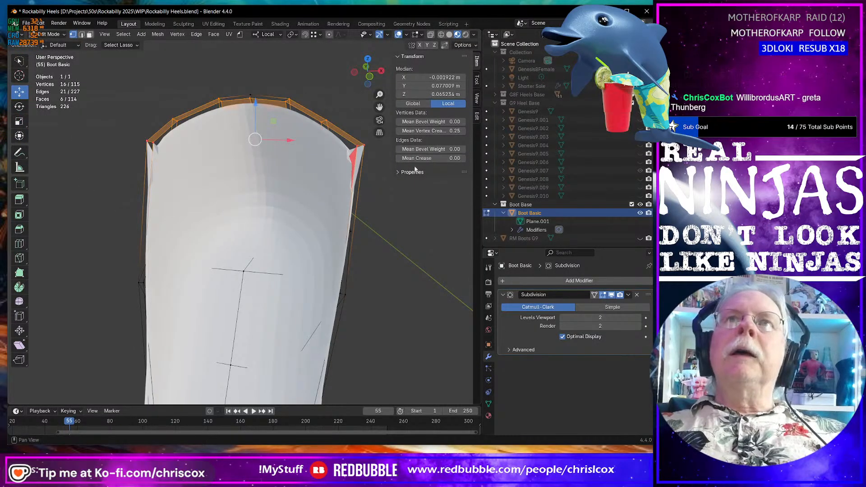
{"action": "middle_click_drag", "start_coordinate": [370, 179], "coordinate": [349, 180]}
{"action": "left_click", "coordinate": [421, 249]}
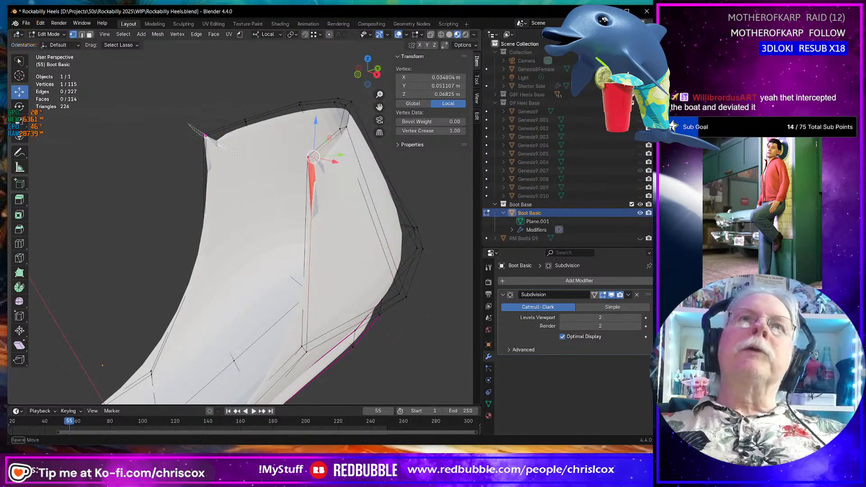
{"action": "left_click_drag", "start_coordinate": [345, 162], "coordinate": [343, 161]}
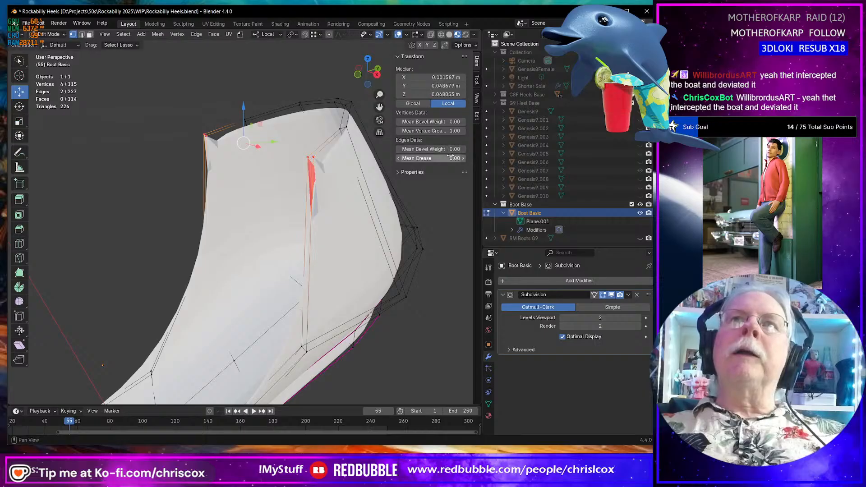
{"action": "scroll", "coordinate": [410, 199], "scroll_direction": "down", "scroll_amount": 4}
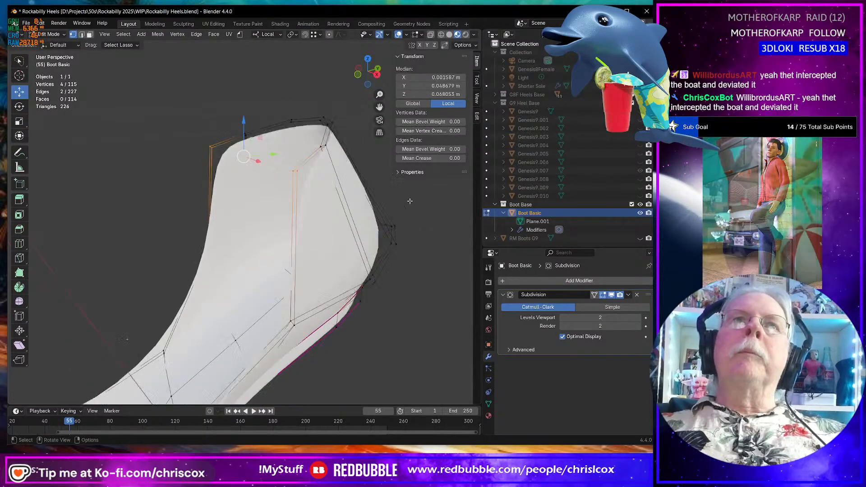
Examine the smoothed boot in Object Mode from both sides, checking the heel piece, the sole and the toe opening.
{"action": "middle_click_drag", "start_coordinate": [308, 348], "coordinate": [342, 268]}
{"action": "key", "text": "Tab"}
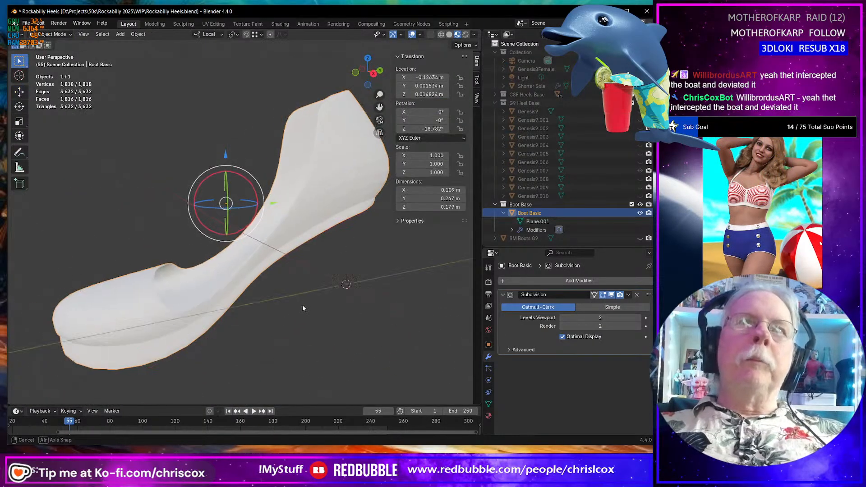
{"action": "middle_click_drag", "start_coordinate": [302, 304], "coordinate": [404, 298]}
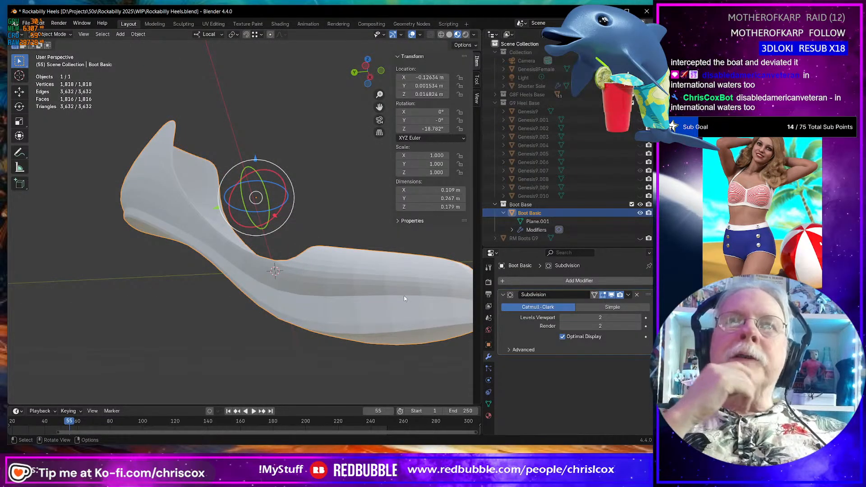
{"action": "middle_click_drag", "start_coordinate": [405, 299], "coordinate": [153, 331]}
{"action": "scroll", "coordinate": [344, 326], "scroll_direction": "up", "scroll_amount": 2}
{"action": "scroll", "coordinate": [325, 322], "scroll_direction": "up", "scroll_amount": 4}
{"action": "scroll", "coordinate": [225, 329], "scroll_direction": "down", "scroll_amount": 5}
{"action": "middle_click_drag", "start_coordinate": [195, 300], "coordinate": [169, 312]}
{"action": "scroll", "coordinate": [144, 327], "scroll_direction": "up", "scroll_amount": 2}
{"action": "scroll", "coordinate": [143, 326], "scroll_direction": "up", "scroll_amount": 1}
{"action": "scroll", "coordinate": [108, 351], "scroll_direction": "up", "scroll_amount": 1}
{"action": "scroll", "coordinate": [129, 347], "scroll_direction": "down", "scroll_amount": 1}
{"action": "scroll", "coordinate": [129, 348], "scroll_direction": "down", "scroll_amount": 2}
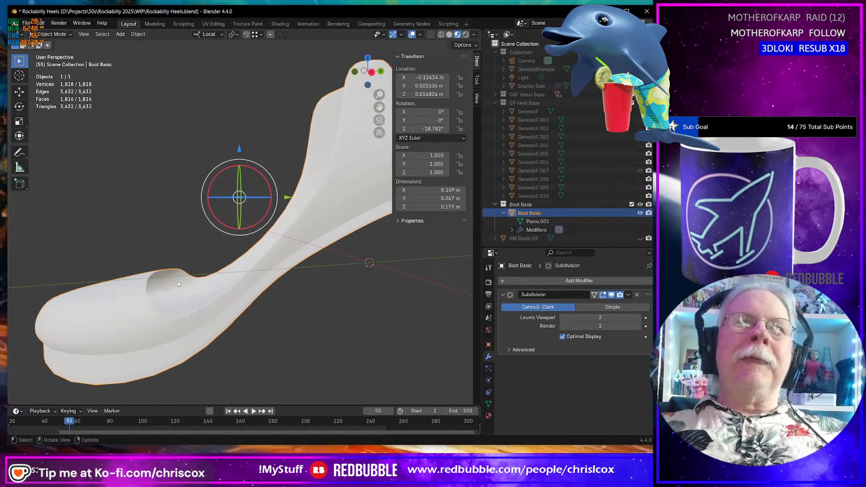
{"action": "middle_click_drag", "start_coordinate": [203, 273], "coordinate": [217, 262]}
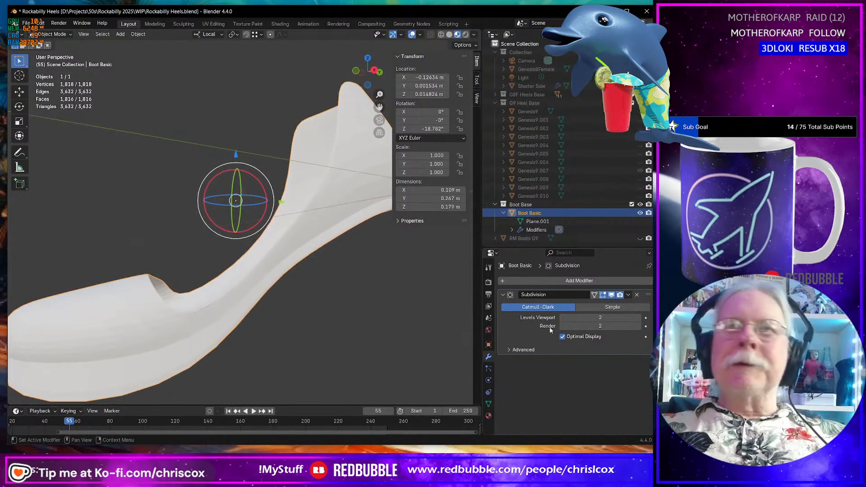
Compare the boot's smoothed shape at Subdivision viewport levels 1 and 2.
{"action": "left_click", "coordinate": [562, 317]}
{"action": "middle_click_drag", "start_coordinate": [326, 344], "coordinate": [234, 302]}
{"action": "scroll", "coordinate": [234, 302], "scroll_direction": "up", "scroll_amount": 3}
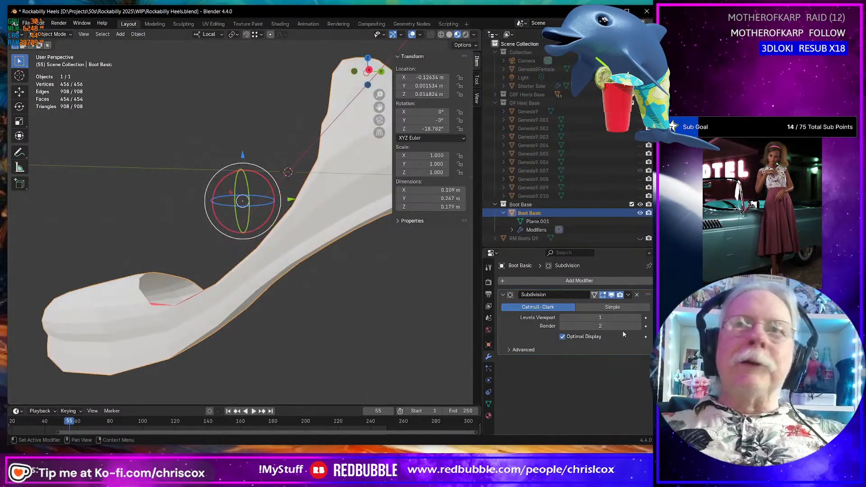
{"action": "left_click", "coordinate": [640, 318]}
{"action": "middle_click_drag", "start_coordinate": [343, 337], "coordinate": [315, 311]}
{"action": "scroll", "coordinate": [217, 323], "scroll_direction": "up", "scroll_amount": 3}
{"action": "key", "text": "Tab"}
{"action": "key", "text": "Tab"}
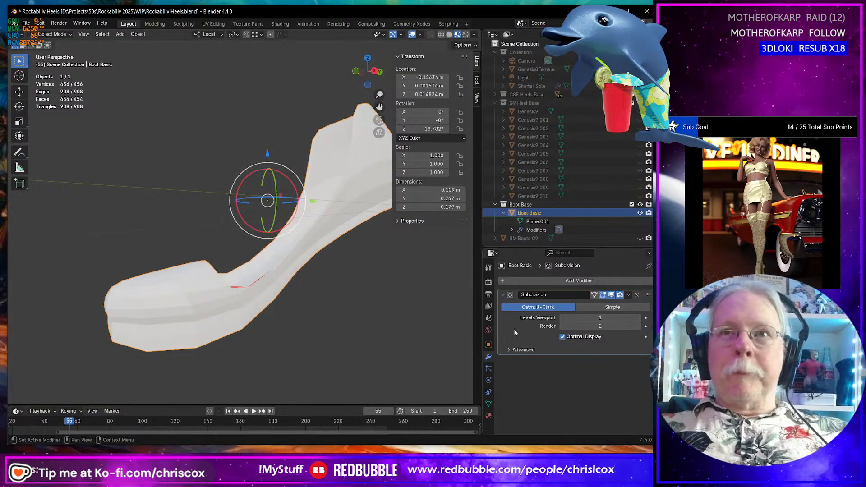
Try applying the Subdivision modifier at viewport level 1 and inspect the resulting mesh around the toe opening in Edit Mode.
{"action": "key", "text": "ctrl+a"}
{"action": "key", "text": "Tab"}
{"action": "key", "text": "Tab"}
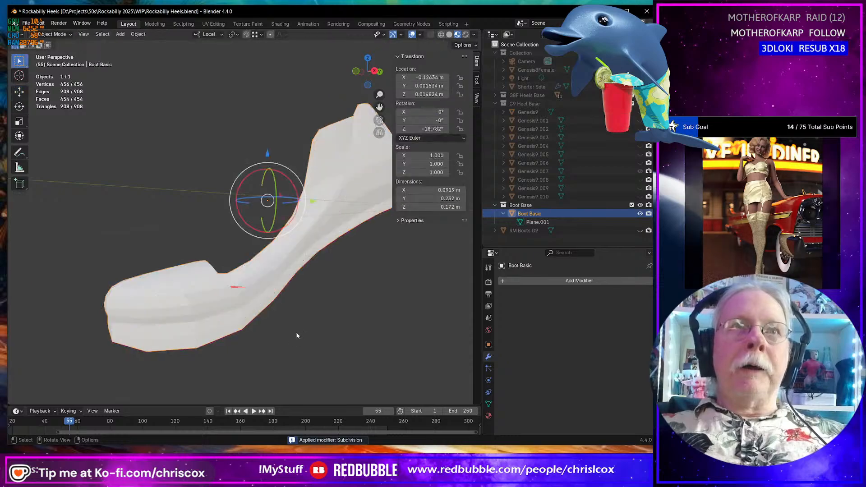
{"action": "key", "text": "Tab"}
{"action": "middle_click_drag", "start_coordinate": [297, 314], "coordinate": [276, 332]}
{"action": "middle_click_drag", "start_coordinate": [257, 335], "coordinate": [337, 278]}
{"action": "left_click", "coordinate": [178, 264]}
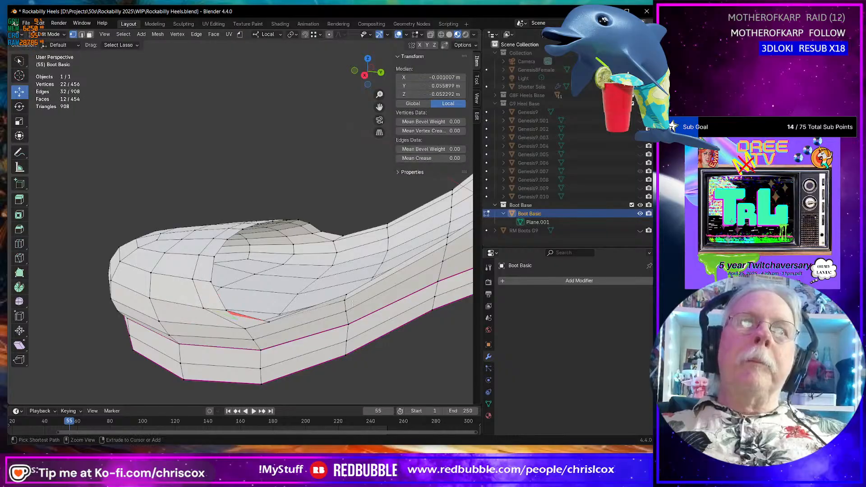
{"action": "key", "text": "Tab"}
{"action": "key", "text": "Tab"}
{"action": "key", "text": "Tab"}
{"action": "key", "text": "ctrl+2"}
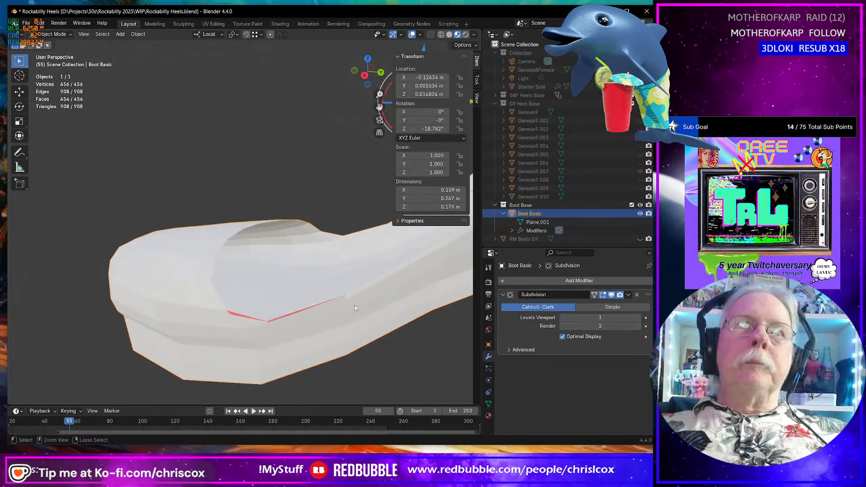
Set the Subdivision viewport level to 1 and the mean crease of the rim edges around the toe opening and lower side walls to 1.00.
{"action": "key", "text": "Tab"}
{"action": "middle_click_drag", "start_coordinate": [333, 309], "coordinate": [299, 298]}
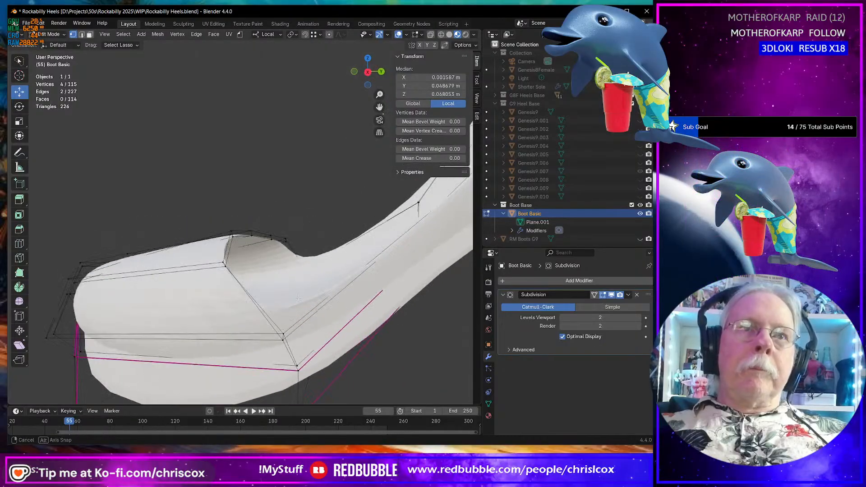
{"action": "left_click", "coordinate": [564, 317]}
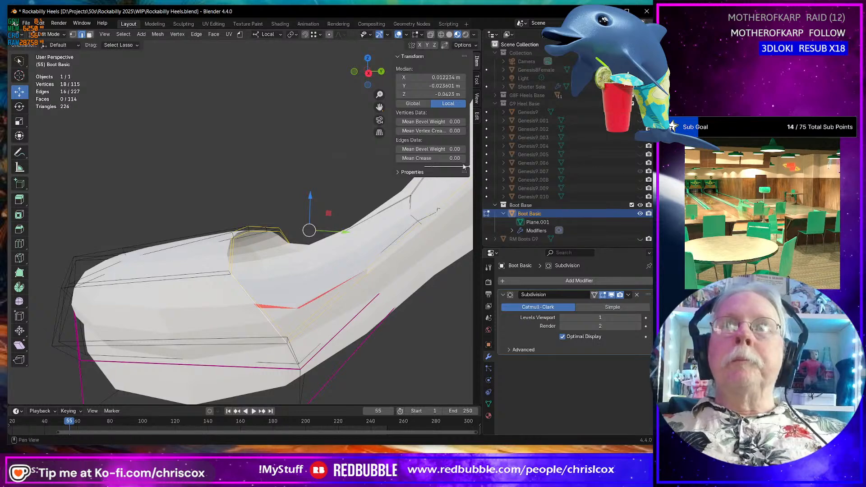
{"action": "left_click_drag", "start_coordinate": [431, 158], "coordinate": [455, 158]}
Set the mean crease of the heel piece's front corner and top rim edges to 0.99 and return to Object Mode.
{"action": "middle_click_drag", "start_coordinate": [189, 311], "coordinate": [133, 2]}
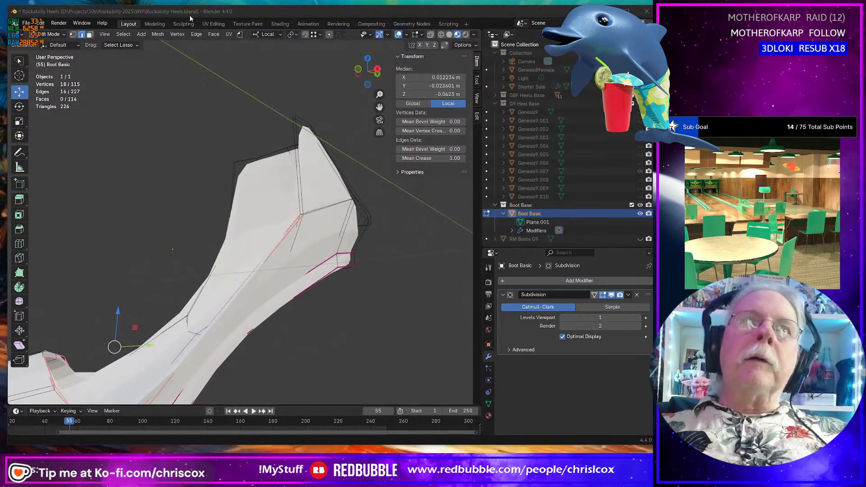
{"action": "middle_click_drag", "start_coordinate": [262, 161], "coordinate": [308, 176]}
{"action": "left_click", "coordinate": [228, 153]}
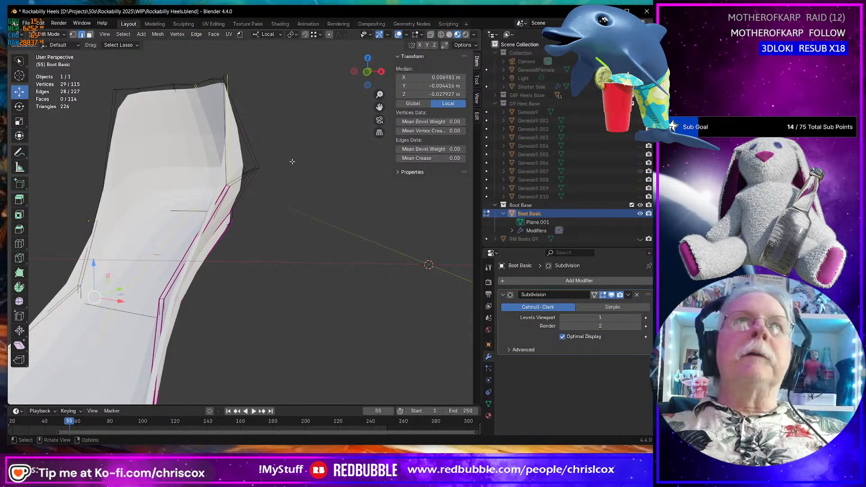
{"action": "left_click", "coordinate": [244, 142]}
{"action": "left_click", "coordinate": [224, 160], "text": "alt+shift"}
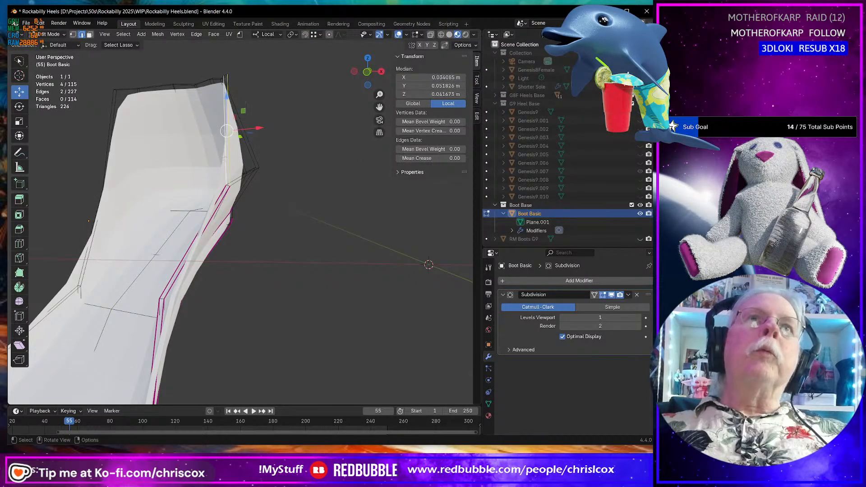
{"action": "middle_click_drag", "start_coordinate": [239, 152], "coordinate": [277, 383]}
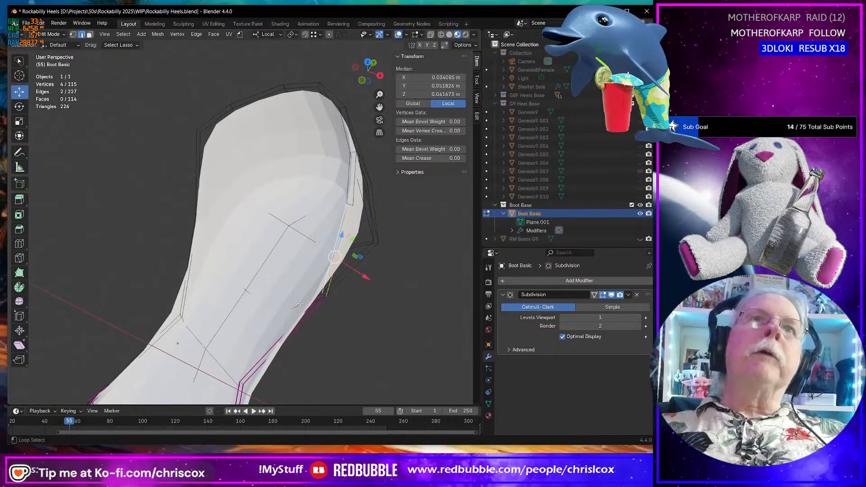
{"action": "left_click", "coordinate": [200, 148], "text": "alt+shift"}
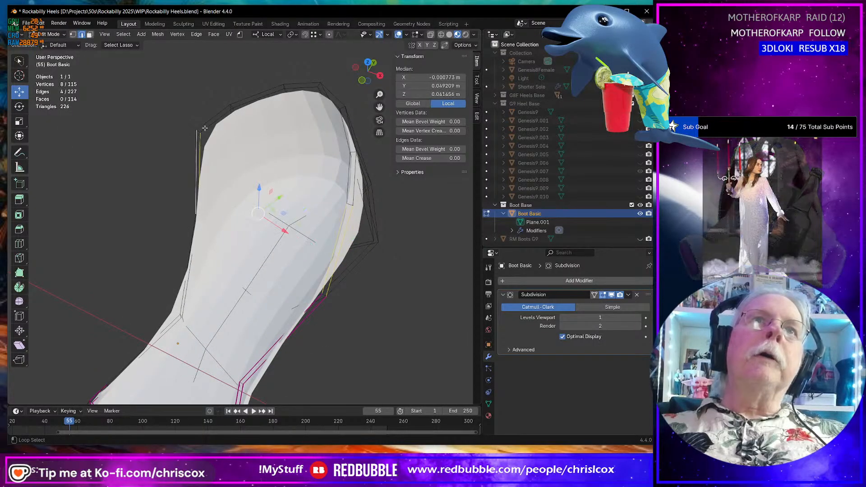
{"action": "left_click_drag", "start_coordinate": [441, 158], "coordinate": [487, 158]}
{"action": "scroll", "coordinate": [266, 283], "scroll_direction": "down", "scroll_amount": 2}
{"action": "key", "text": "Tab"}
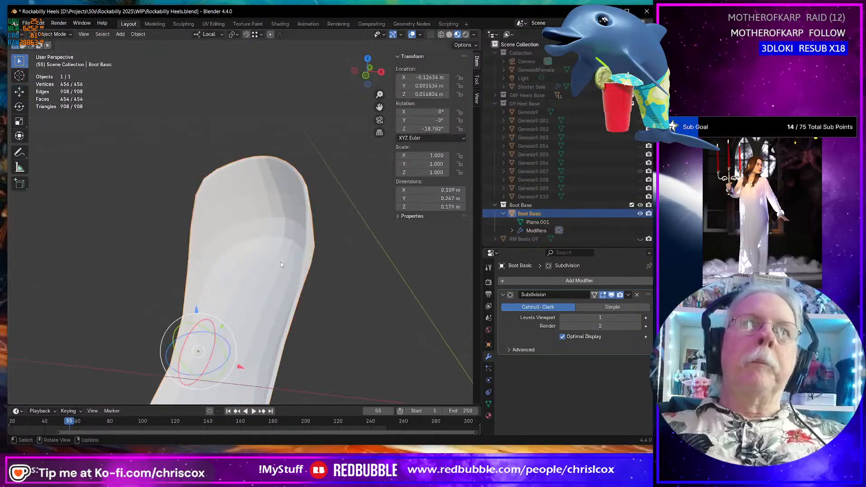
Examine the creased heel rim and toe opening from both sides at Subdivision viewport levels 1 and 2.
{"action": "middle_click_drag", "start_coordinate": [281, 262], "coordinate": [220, 235]}
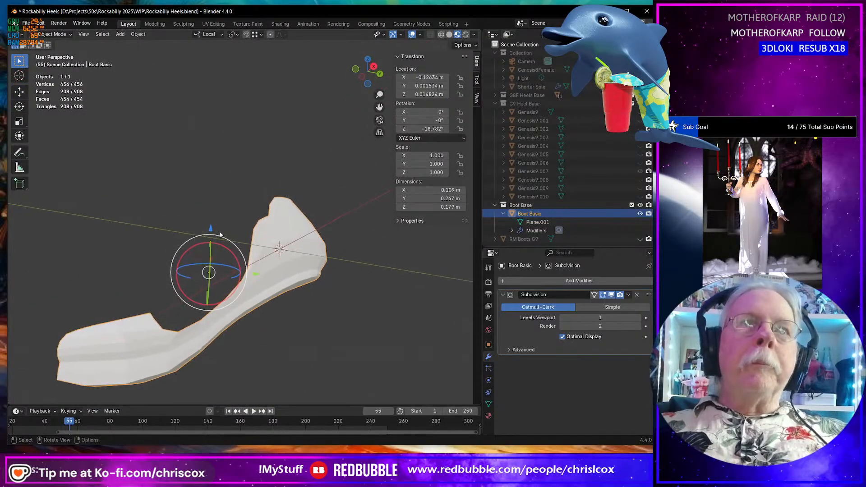
{"action": "scroll", "coordinate": [221, 237], "scroll_direction": "up", "scroll_amount": 1}
{"action": "middle_click_drag", "start_coordinate": [210, 295], "coordinate": [203, 275]}
{"action": "middle_click_drag", "start_coordinate": [203, 275], "coordinate": [259, 231], "text": "shift"}
{"action": "scroll", "coordinate": [222, 277], "scroll_direction": "up", "scroll_amount": 4}
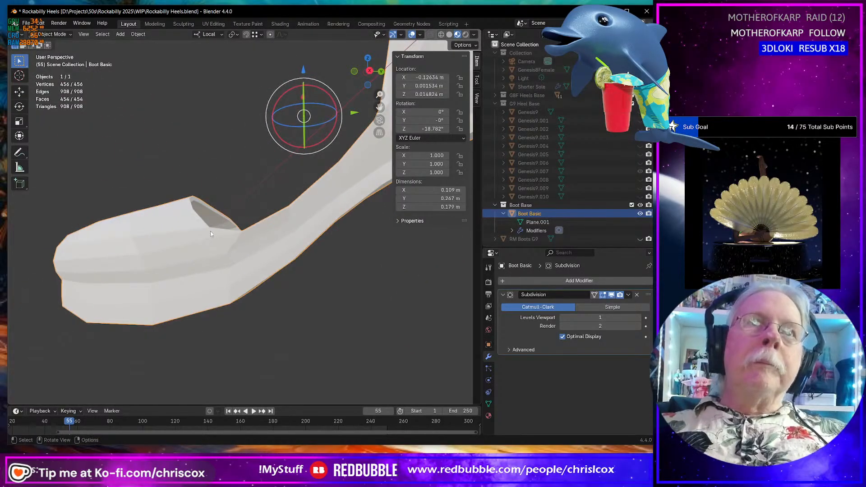
{"action": "key", "text": "Tab"}
{"action": "key", "text": "Tab"}
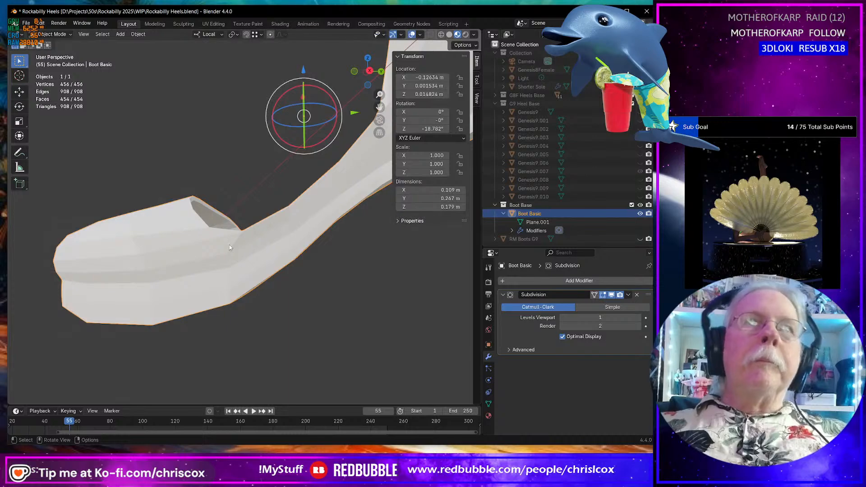
{"action": "middle_click_drag", "start_coordinate": [229, 245], "coordinate": [329, 262]}
{"action": "scroll", "coordinate": [329, 262], "scroll_direction": "up", "scroll_amount": 5}
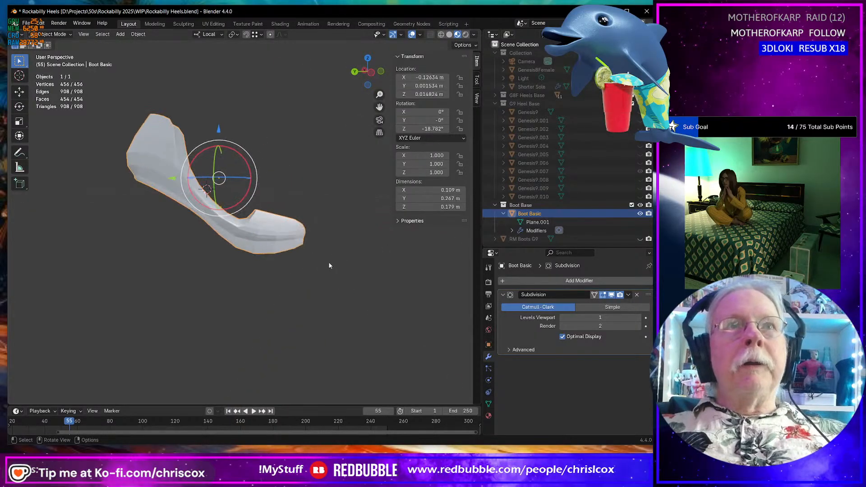
{"action": "scroll", "coordinate": [328, 267], "scroll_direction": "up", "scroll_amount": 2}
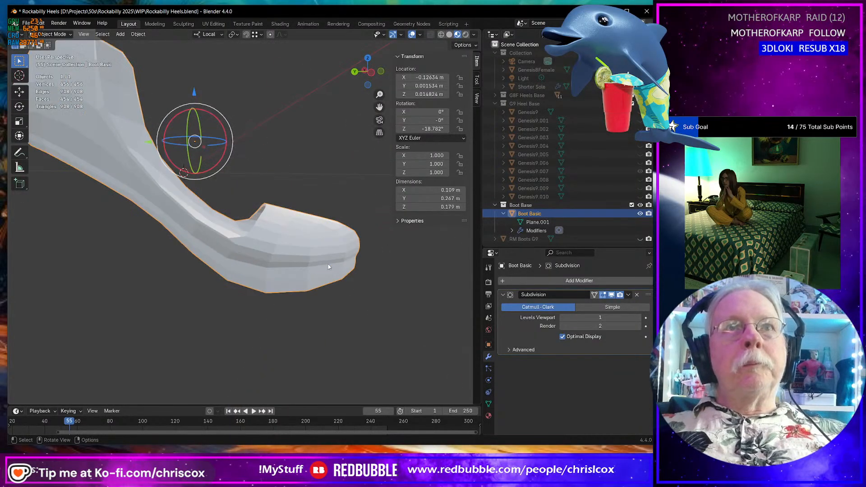
{"action": "left_click", "coordinate": [638, 318]}
{"action": "middle_click_drag", "start_coordinate": [335, 310], "coordinate": [275, 321]}
Set the Subdivision viewport level to 0 and select the inner edge loop where the side walls meet the boot's floor.
{"action": "key", "text": "Tab"}
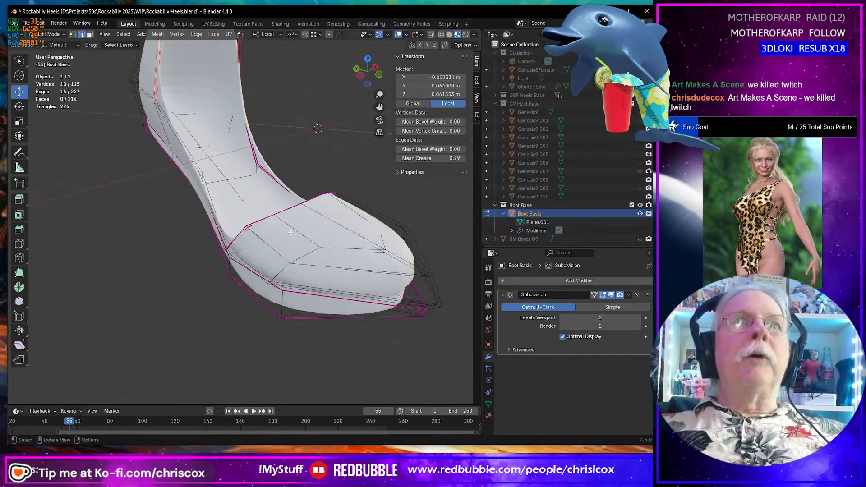
{"action": "middle_click_drag", "start_coordinate": [268, 233], "coordinate": [240, 232]}
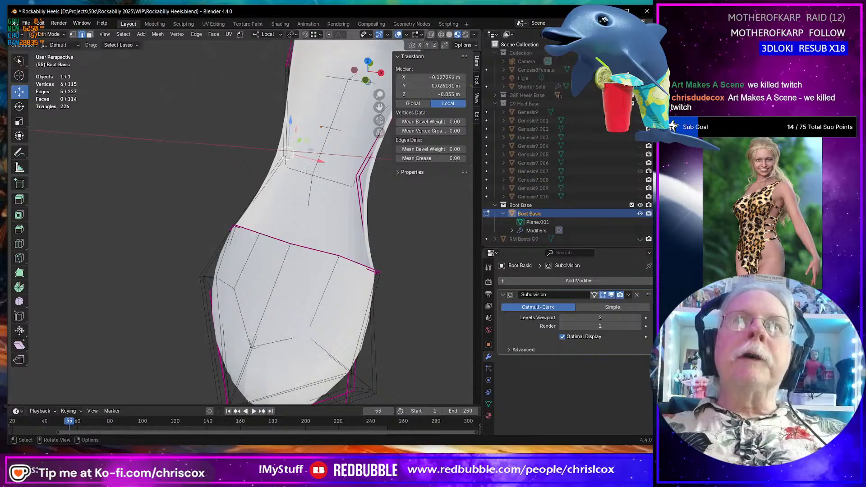
{"action": "left_click", "coordinate": [562, 318]}
{"action": "left_click", "coordinate": [562, 317]}
{"action": "middle_click_drag", "start_coordinate": [289, 253], "coordinate": [287, 203]}
{"action": "left_click", "coordinate": [140, 271], "text": "alt+shift"}
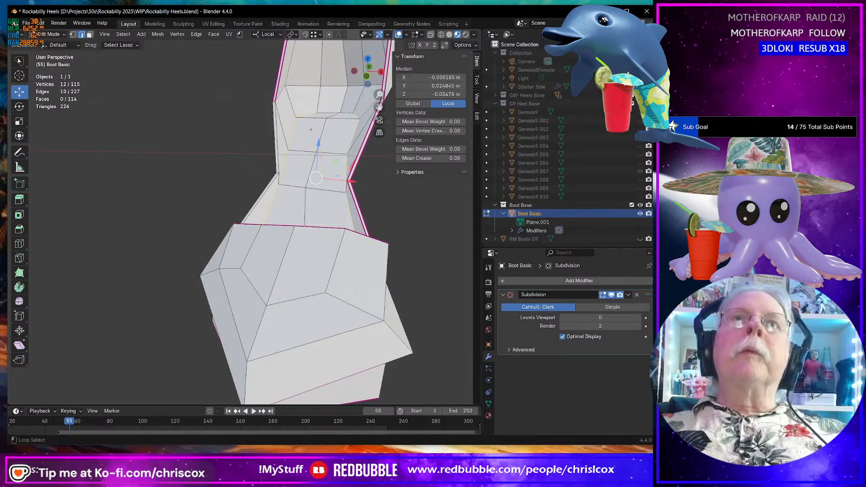
{"action": "middle_click_drag", "start_coordinate": [343, 118], "coordinate": [148, 262]}
{"action": "scroll", "coordinate": [225, 230], "scroll_direction": "up", "scroll_amount": 4}
{"action": "left_click", "coordinate": [142, 253], "text": "alt+shift"}
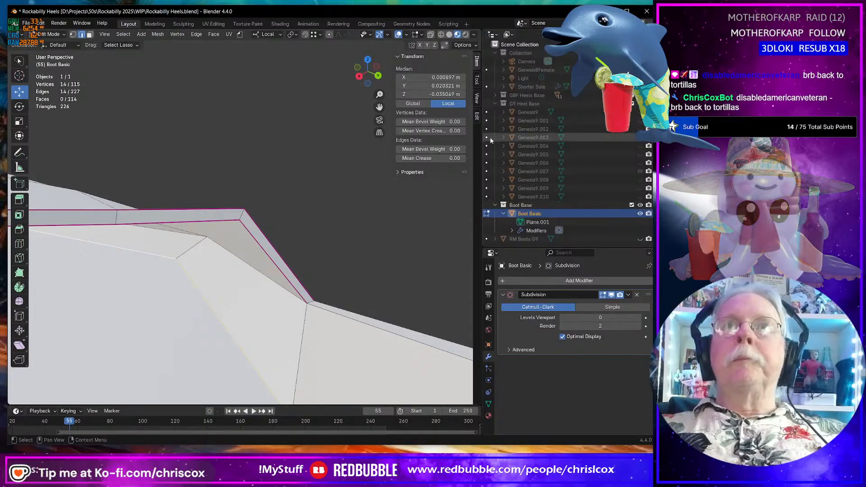
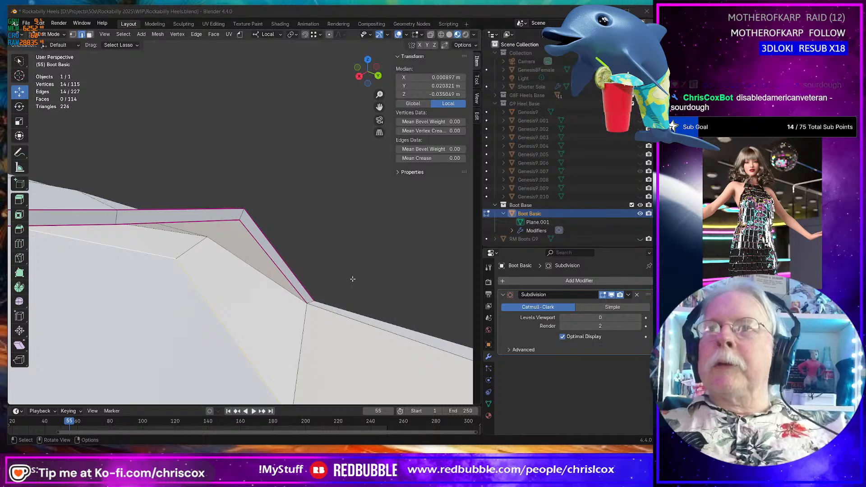
Set the mean crease of the four uncreased rim edges along the side wall behind the toe opening to 1.00.
{"action": "scroll", "coordinate": [341, 304], "scroll_direction": "down", "scroll_amount": 3}
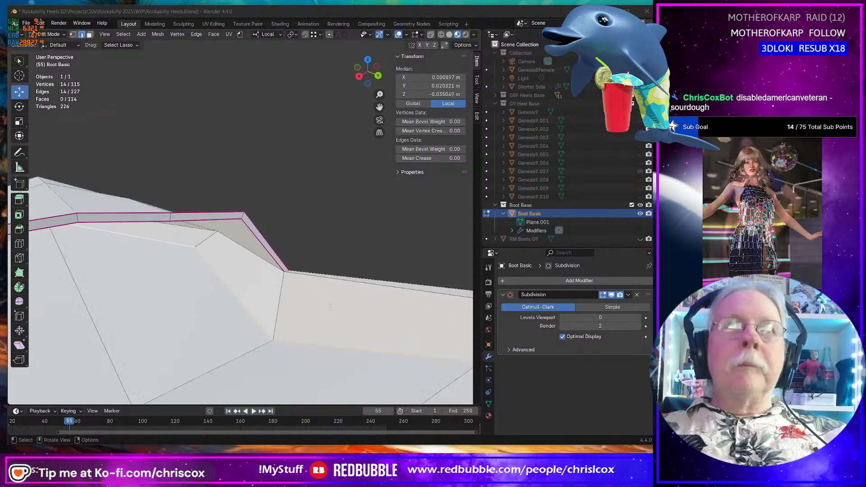
{"action": "middle_click_drag", "start_coordinate": [341, 303], "coordinate": [401, 347]}
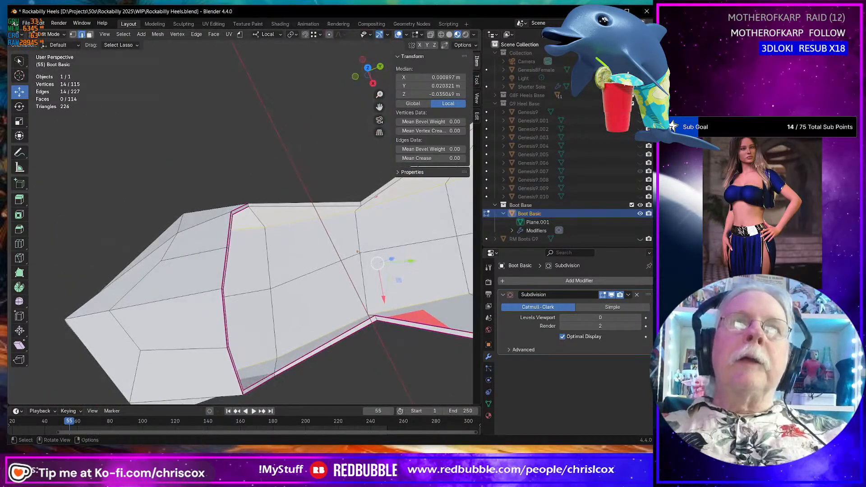
{"action": "left_click", "coordinate": [347, 202]}
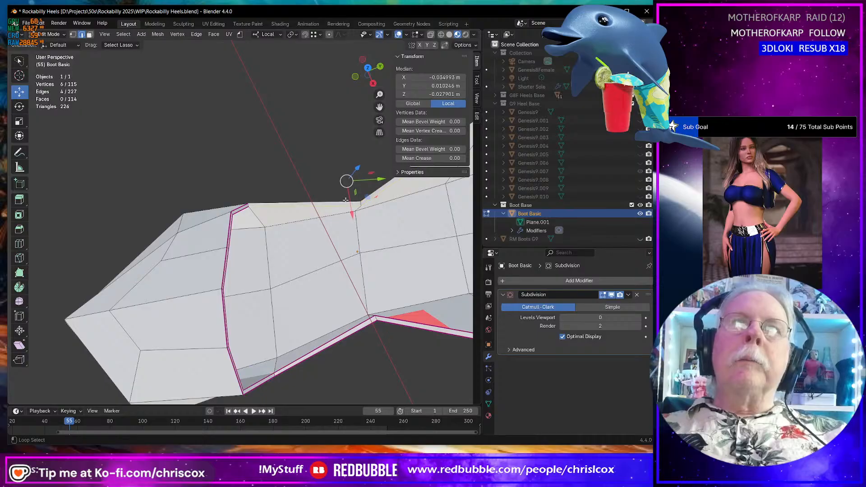
{"action": "left_click_drag", "start_coordinate": [421, 159], "coordinate": [469, 158]}
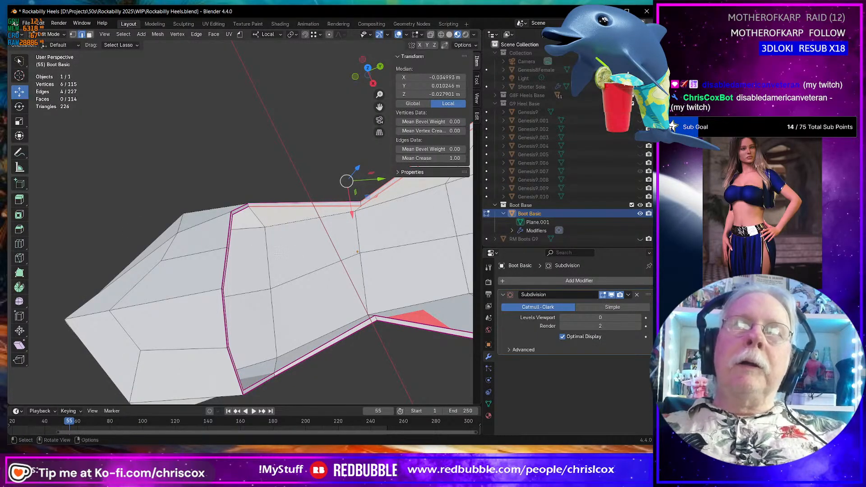
Set the mean crease of the 14-edge inner loop around the boot's floor to 0.98 and view the boot in Object Mode.
{"action": "left_click", "coordinate": [310, 219], "text": "alt"}
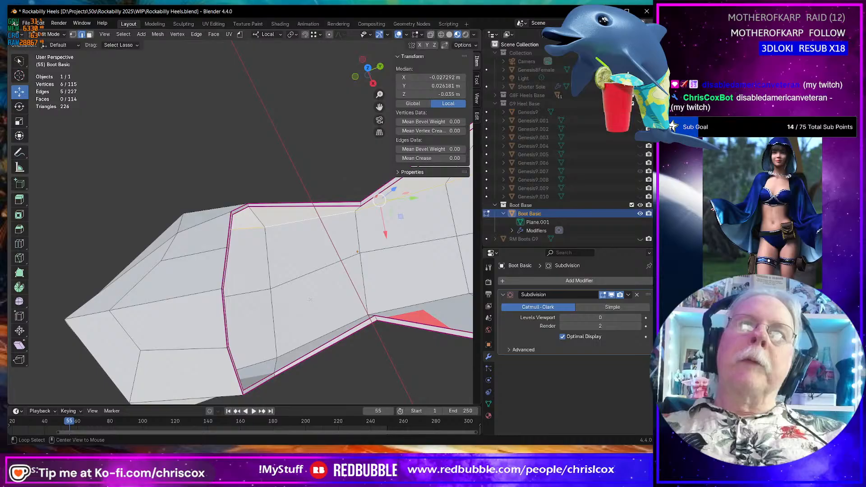
{"action": "left_click", "coordinate": [315, 339], "text": "alt+shift"}
{"action": "middle_click_drag", "start_coordinate": [315, 339], "coordinate": [340, 167]}
{"action": "left_click", "coordinate": [189, 238], "text": "shift"}
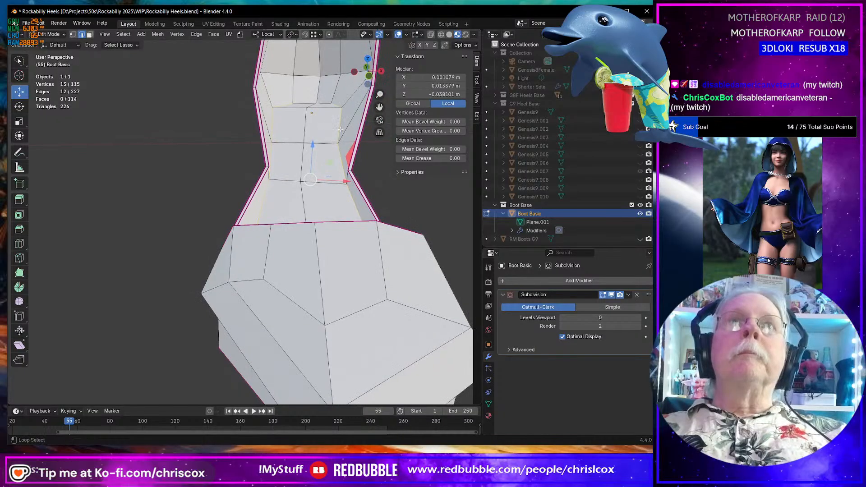
{"action": "left_click", "coordinate": [303, 104], "text": "shift"}
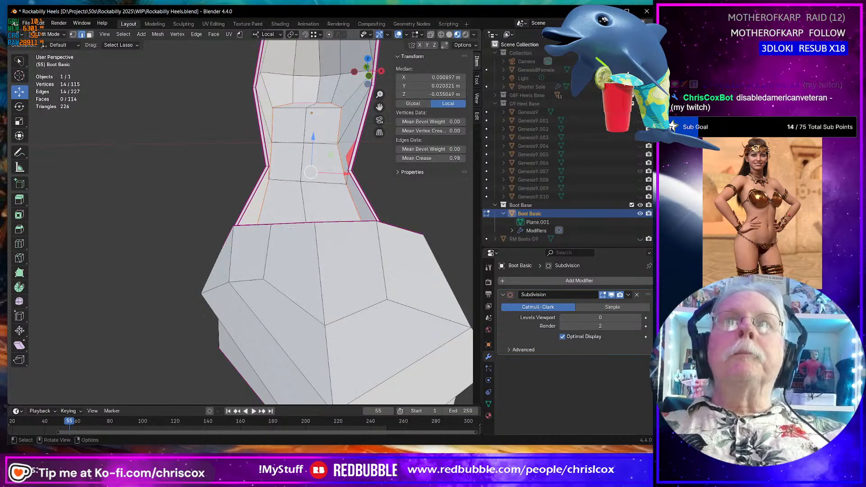
{"action": "key", "text": "Tab"}
{"action": "middle_click_drag", "start_coordinate": [291, 228], "coordinate": [244, 239]}
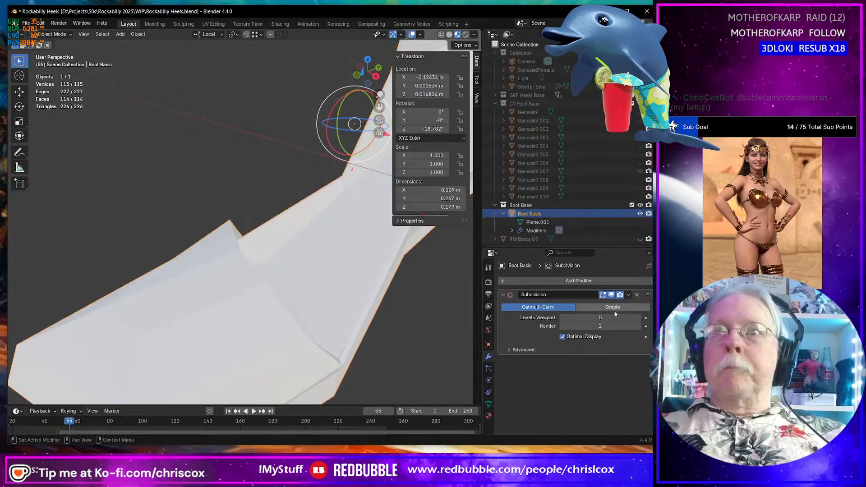
Set the Subdivision modifier's viewport level to 1 and view the boot's side wall and toe opening.
{"action": "left_click_drag", "start_coordinate": [614, 322], "coordinate": [627, 321]}
{"action": "scroll", "coordinate": [410, 322], "scroll_direction": "down", "scroll_amount": 5}
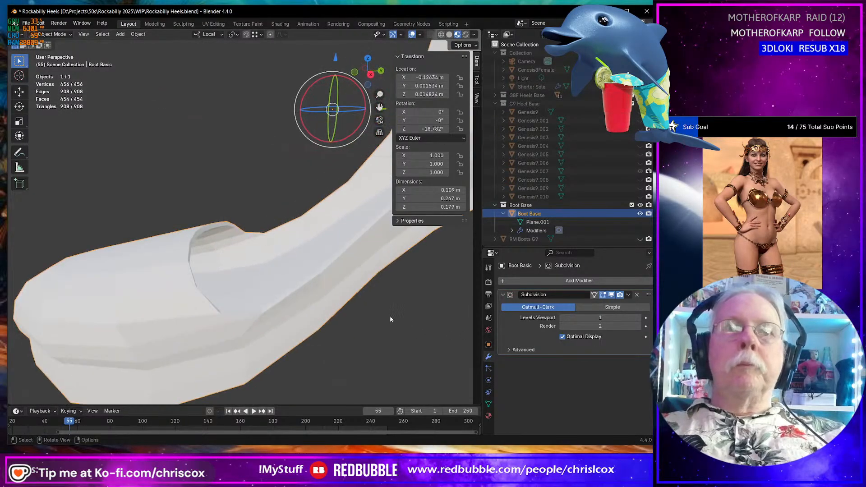
{"action": "middle_click_drag", "start_coordinate": [389, 316], "coordinate": [354, 242]}
Show the G9 Heel Base collection and compare the boot's side walls and underside with the foot in Object Mode.
{"action": "left_click", "coordinate": [641, 95]}
{"action": "key", "text": "Tab"}
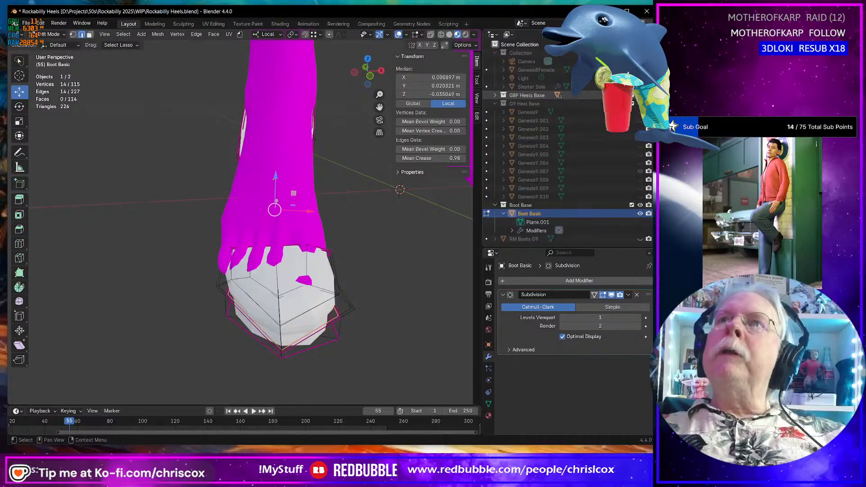
{"action": "left_click", "coordinate": [640, 95]}
{"action": "left_click", "coordinate": [640, 104]}
{"action": "middle_click_drag", "start_coordinate": [352, 228], "coordinate": [424, 212]}
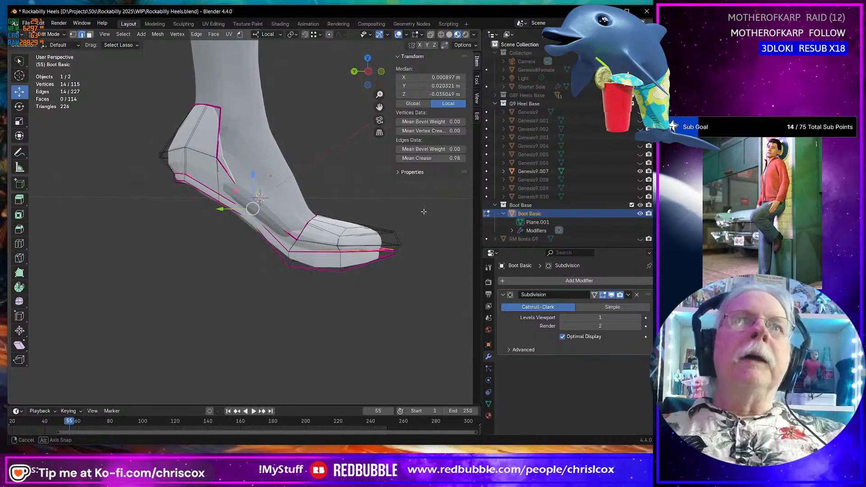
{"action": "scroll", "coordinate": [424, 212], "scroll_direction": "up", "scroll_amount": 6}
{"action": "key", "text": "Tab"}
{"action": "middle_click_drag", "start_coordinate": [366, 240], "coordinate": [384, 203]}
{"action": "middle_click_drag", "start_coordinate": [383, 203], "coordinate": [390, 203], "text": "shift"}
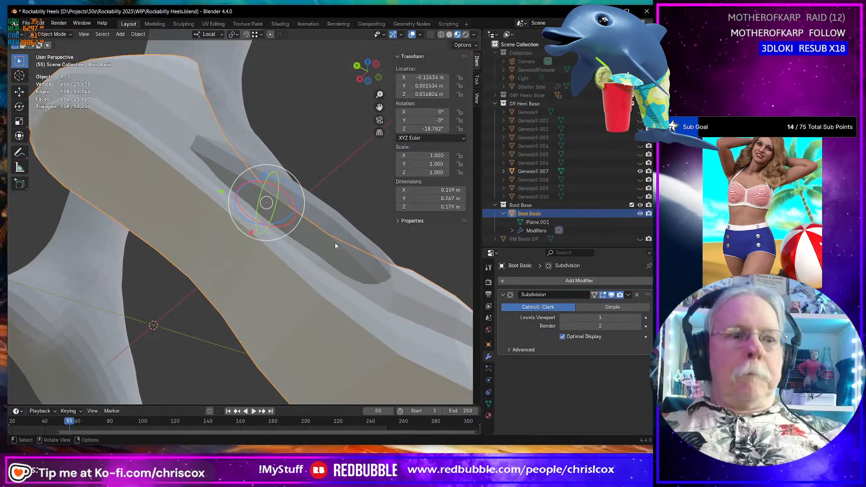
Set the Subdivision viewport level to 0 and turn on X-ray for editing the mesh around the boot's arch.
{"action": "key", "text": "Tab"}
{"action": "scroll", "coordinate": [307, 242], "scroll_direction": "down", "scroll_amount": 2}
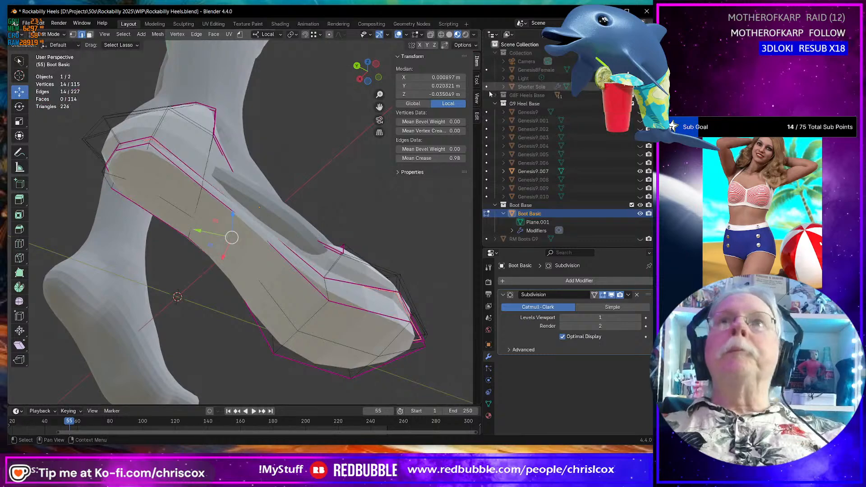
{"action": "left_click", "coordinate": [564, 318]}
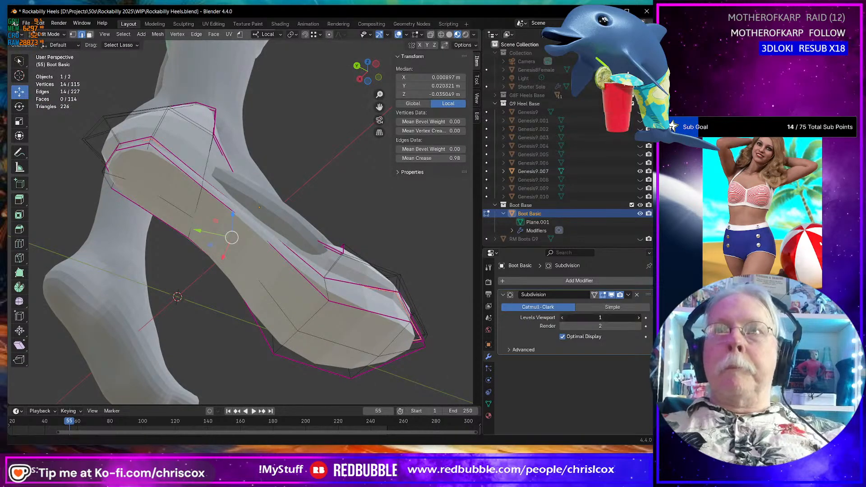
{"action": "mouse_move", "coordinate": [356, 298]}
{"action": "middle_mouse_down"}
{"action": "mouse_move", "coordinate": [382, 308]}
{"action": "mouse_move", "coordinate": [368, 291]}
{"action": "middle_mouse_up"}
{"action": "middle_click_drag", "start_coordinate": [246, 203], "coordinate": [306, 183]}
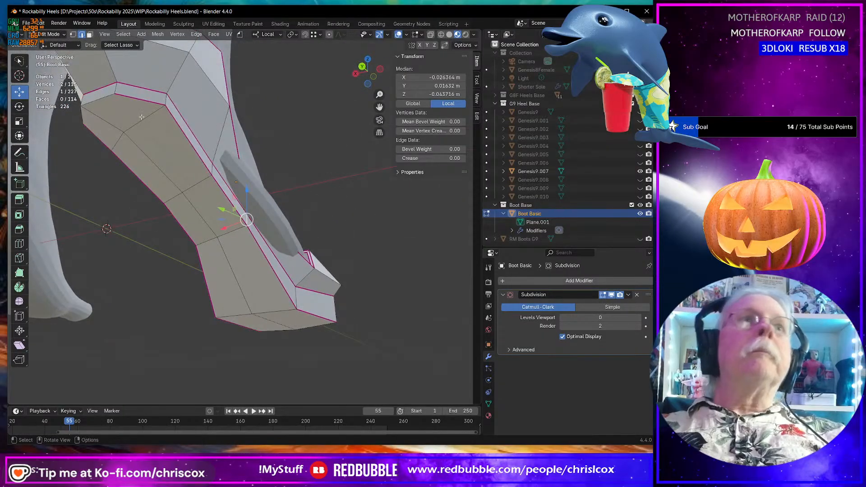
{"action": "left_click", "coordinate": [430, 35]}
{"action": "middle_click_drag", "start_coordinate": [289, 212], "coordinate": [310, 200]}
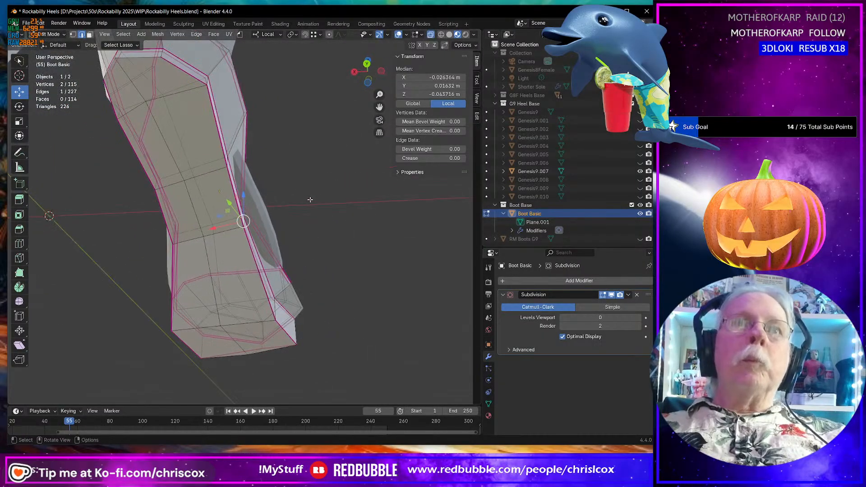
Select the five side-wall vertices at the arch and move them about -0.008 m along local X at Subdivision viewport level 1.
{"action": "mouse_move", "coordinate": [290, 183]}
{"action": "left_mouse_down"}
{"action": "mouse_move", "coordinate": [238, 228]}
{"action": "mouse_move", "coordinate": [278, 223]}
{"action": "left_mouse_up"}
{"action": "mouse_move", "coordinate": [282, 222]}
{"action": "middle_mouse_down"}
{"action": "mouse_move", "coordinate": [257, 238]}
{"action": "mouse_move", "coordinate": [296, 202]}
{"action": "middle_mouse_up"}
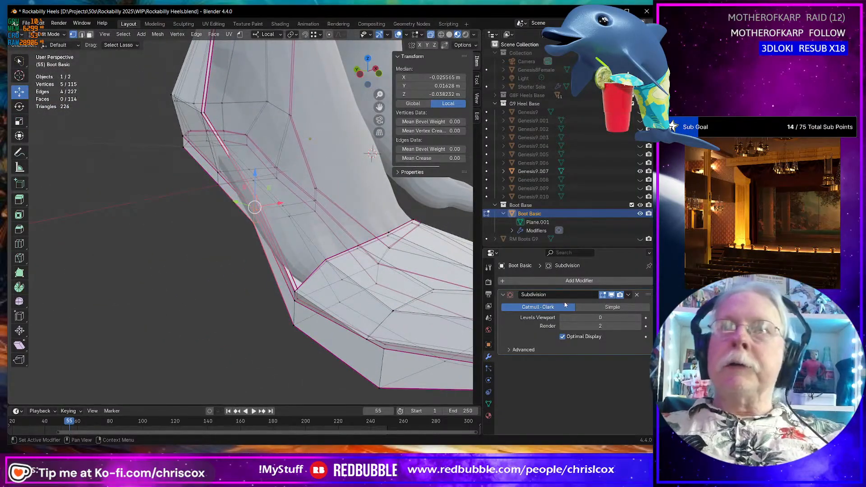
{"action": "left_click", "coordinate": [639, 318]}
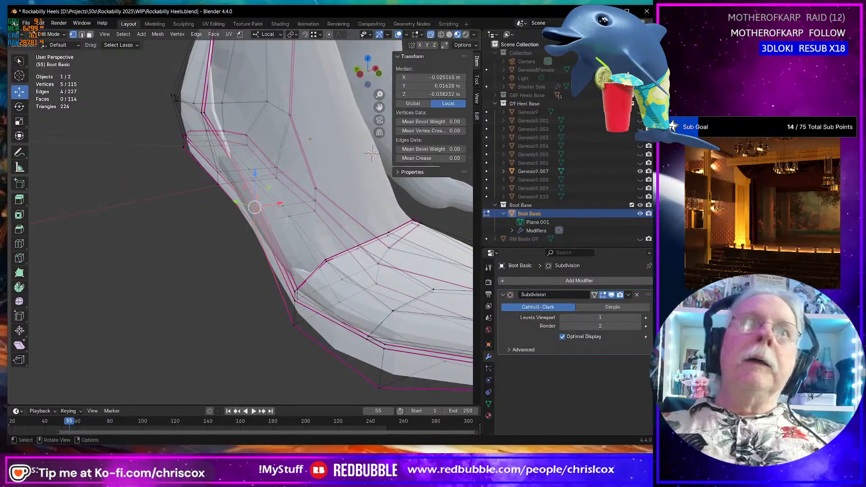
{"action": "left_click_drag", "start_coordinate": [278, 201], "coordinate": [266, 203]}
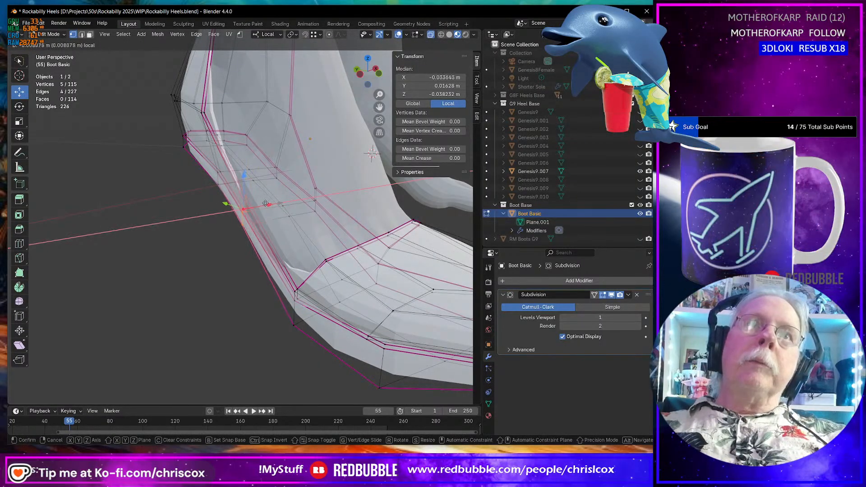
{"action": "left_click", "coordinate": [266, 204]}
Select the five vertices where that same side wall meets the toe and move them slightly along local X.
{"action": "middle_click_drag", "start_coordinate": [266, 204], "coordinate": [310, 222]}
{"action": "left_click_drag", "start_coordinate": [308, 319], "coordinate": [347, 258]}
{"action": "mouse_move", "coordinate": [346, 270]}
{"action": "middle_mouse_down"}
{"action": "mouse_move", "coordinate": [387, 274]}
{"action": "mouse_move", "coordinate": [385, 292]}
{"action": "middle_mouse_up"}
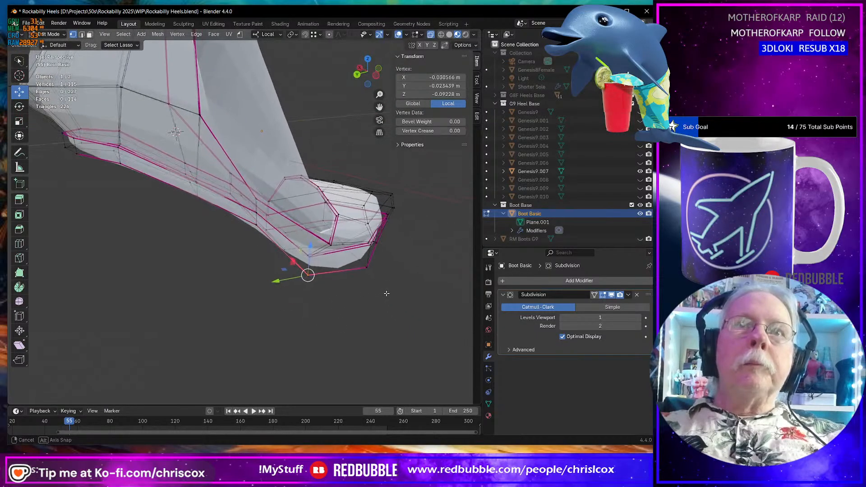
{"action": "left_click_drag", "start_coordinate": [314, 294], "coordinate": [345, 264]}
{"action": "left_click_drag", "start_coordinate": [327, 235], "coordinate": [303, 278]}
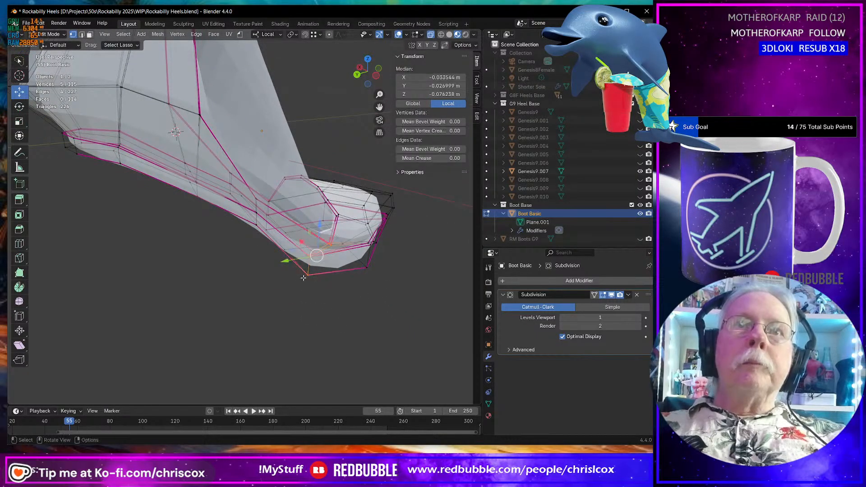
{"action": "left_click_drag", "start_coordinate": [302, 243], "coordinate": [304, 248]}
Select the five vertices behind the toe on the opposite side and move them about 0.0098 m along local X.
{"action": "middle_click_drag", "start_coordinate": [303, 248], "coordinate": [235, 232]}
{"action": "left_click", "coordinate": [265, 276]}
{"action": "middle_click_drag", "start_coordinate": [272, 278], "coordinate": [283, 296]}
{"action": "mouse_move", "coordinate": [285, 294]}
{"action": "left_mouse_down"}
{"action": "mouse_move", "coordinate": [264, 293]}
{"action": "mouse_move", "coordinate": [284, 296]}
{"action": "left_mouse_up"}
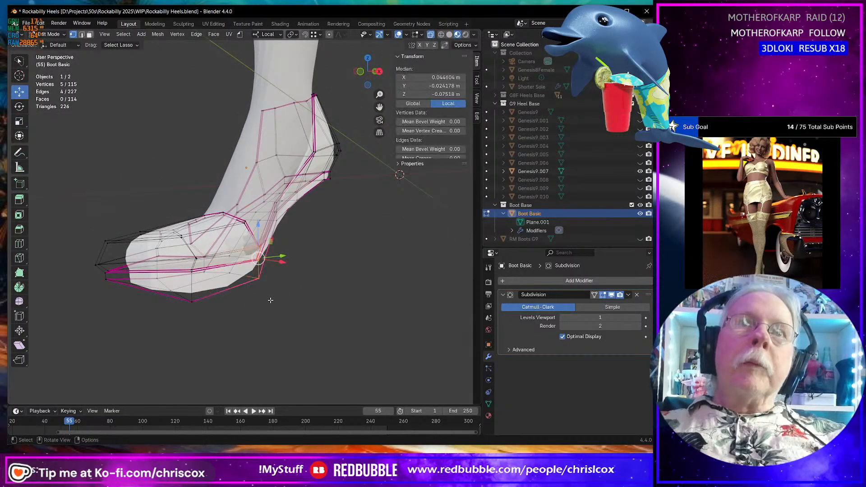
{"action": "middle_click_drag", "start_coordinate": [284, 296], "coordinate": [286, 297]}
{"action": "left_click_drag", "start_coordinate": [308, 280], "coordinate": [318, 286]}
{"action": "scroll", "coordinate": [319, 285], "scroll_direction": "down", "scroll_amount": 4}
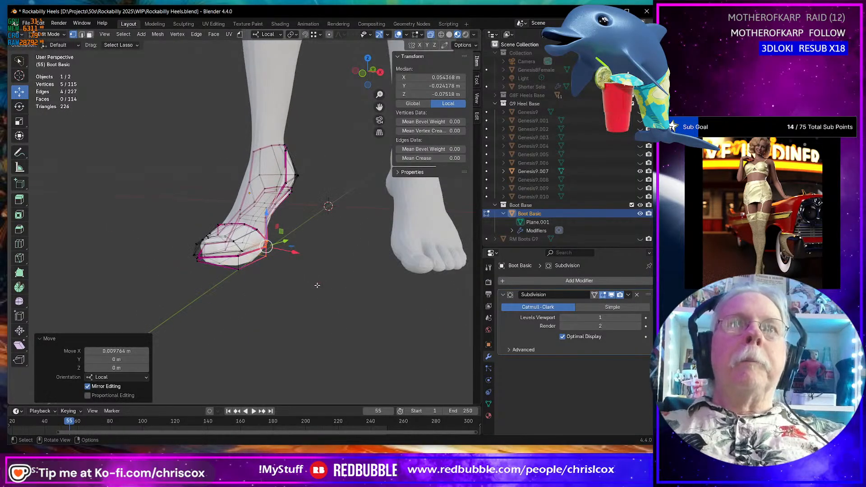
Check the fit in Object Mode and move the same five vertices another 0.00127 m along local X.
{"action": "key", "text": "Tab"}
{"action": "middle_click_drag", "start_coordinate": [319, 286], "coordinate": [288, 259]}
{"action": "scroll", "coordinate": [288, 258], "scroll_direction": "down", "scroll_amount": 3}
{"action": "scroll", "coordinate": [288, 260], "scroll_direction": "up", "scroll_amount": 6}
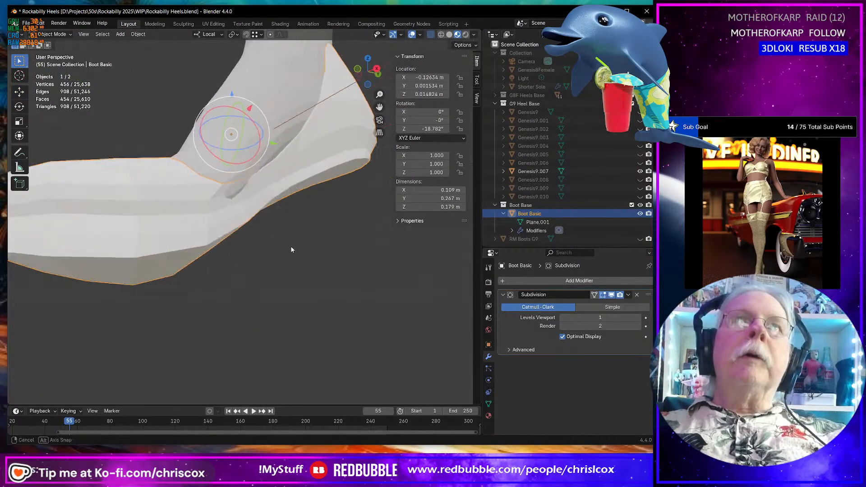
{"action": "key", "text": "Tab"}
{"action": "middle_click_drag", "start_coordinate": [261, 220], "coordinate": [247, 202]}
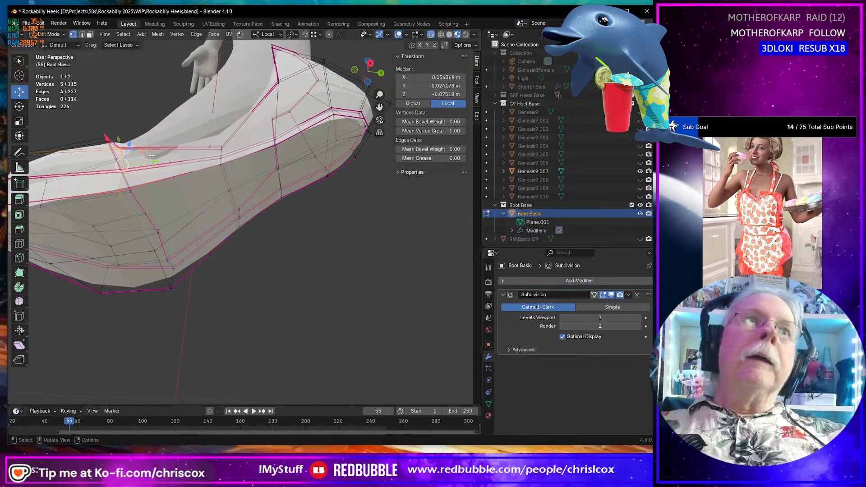
{"action": "middle_click_drag", "start_coordinate": [152, 156], "coordinate": [154, 133]}
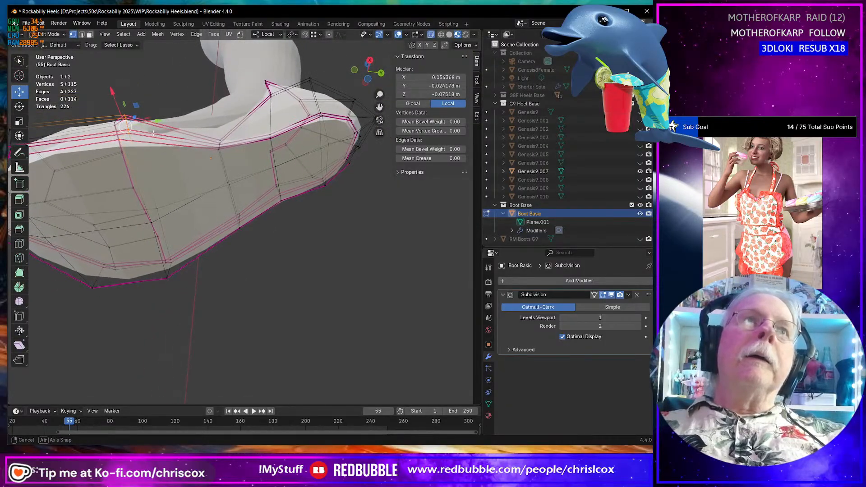
{"action": "key", "text": "g"}
{"action": "key", "text": "x"}
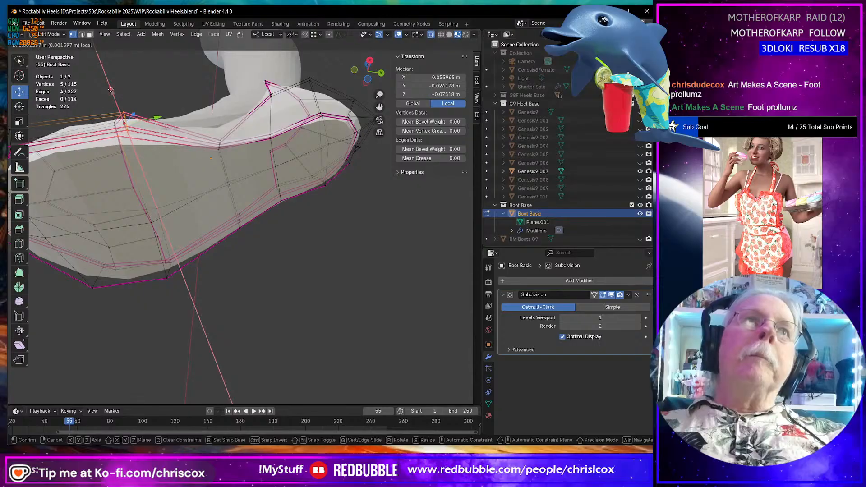
{"action": "left_click", "coordinate": [110, 90]}
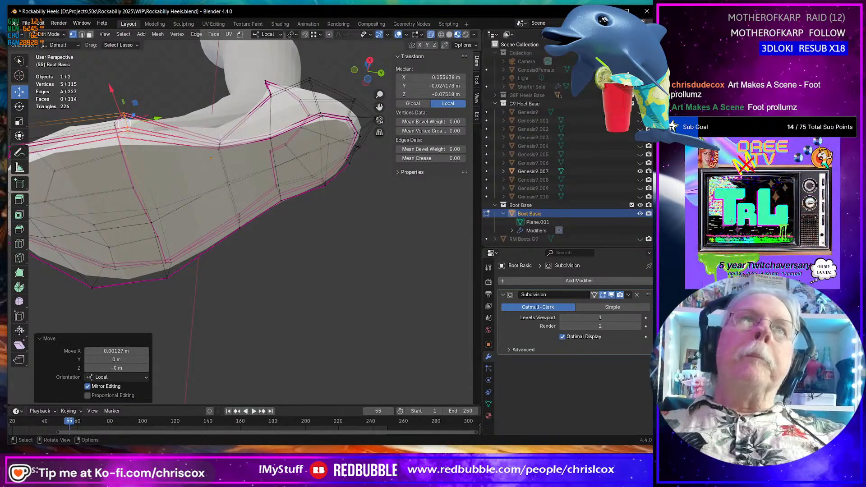
Select the two side-wall vertices at the arch on this side and move them about 0.006 m along local X.
{"action": "middle_click_drag", "start_coordinate": [220, 137], "coordinate": [312, 191]}
{"action": "left_click", "coordinate": [235, 157]}
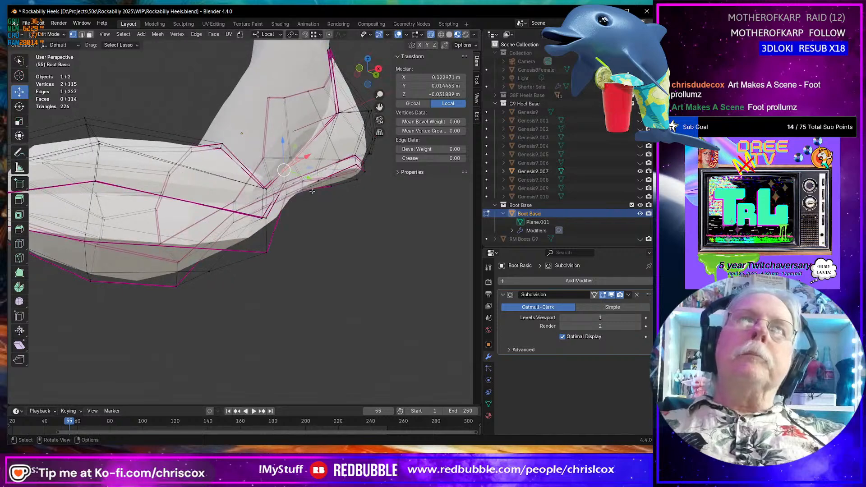
{"action": "key", "text": "g"}
{"action": "key", "text": "x"}
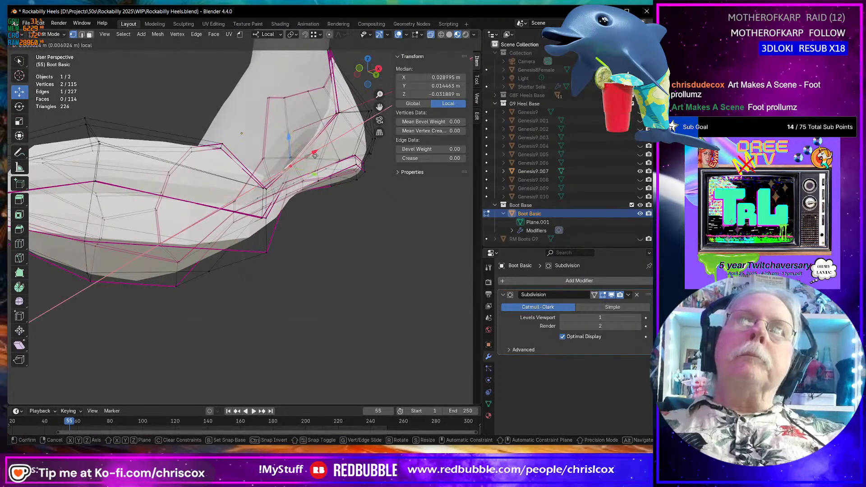
{"action": "left_click_drag", "start_coordinate": [315, 156], "coordinate": [316, 155]}
{"action": "middle_click_drag", "start_coordinate": [316, 155], "coordinate": [250, 130]}
Examine in Object Mode how the boot's side walls and the corner of the toe opening fit the foot.
{"action": "key", "text": "Tab"}
{"action": "scroll", "coordinate": [312, 213], "scroll_direction": "down", "scroll_amount": 5}
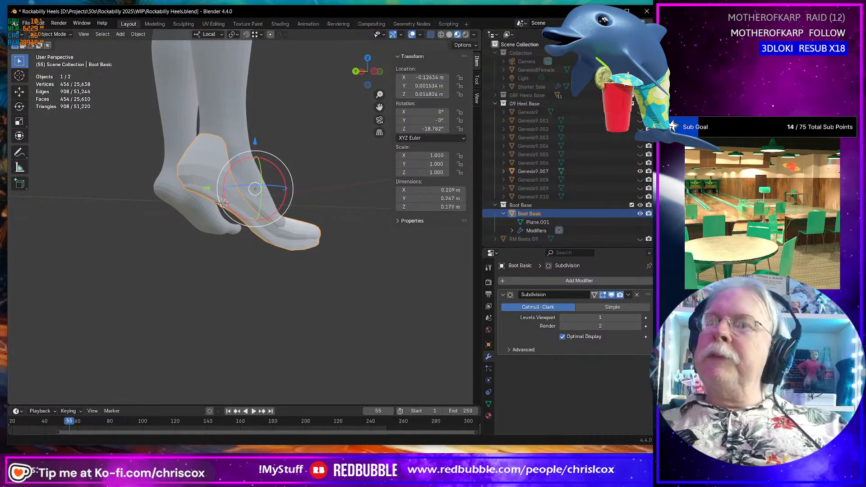
{"action": "mouse_move", "coordinate": [284, 276]}
{"action": "middle_mouse_down"}
{"action": "mouse_move", "coordinate": [235, 278]}
{"action": "mouse_move", "coordinate": [293, 248]}
{"action": "mouse_move", "coordinate": [236, 267]}
{"action": "mouse_move", "coordinate": [120, 275]}
{"action": "mouse_move", "coordinate": [217, 273]}
{"action": "mouse_move", "coordinate": [229, 270]}
{"action": "mouse_move", "coordinate": [208, 259]}
{"action": "mouse_move", "coordinate": [373, 243]}
{"action": "mouse_move", "coordinate": [255, 236]}
{"action": "mouse_move", "coordinate": [351, 240]}
{"action": "mouse_move", "coordinate": [343, 218]}
{"action": "mouse_move", "coordinate": [350, 179]}
{"action": "mouse_move", "coordinate": [277, 223]}
{"action": "mouse_move", "coordinate": [354, 259]}
{"action": "mouse_move", "coordinate": [310, 289]}
{"action": "mouse_move", "coordinate": [295, 273]}
{"action": "middle_mouse_up"}
{"action": "scroll", "coordinate": [225, 272], "scroll_direction": "up", "scroll_amount": 7}
{"action": "scroll", "coordinate": [241, 260], "scroll_direction": "down", "scroll_amount": 5}
{"action": "scroll", "coordinate": [354, 259], "scroll_direction": "up", "scroll_amount": 4}
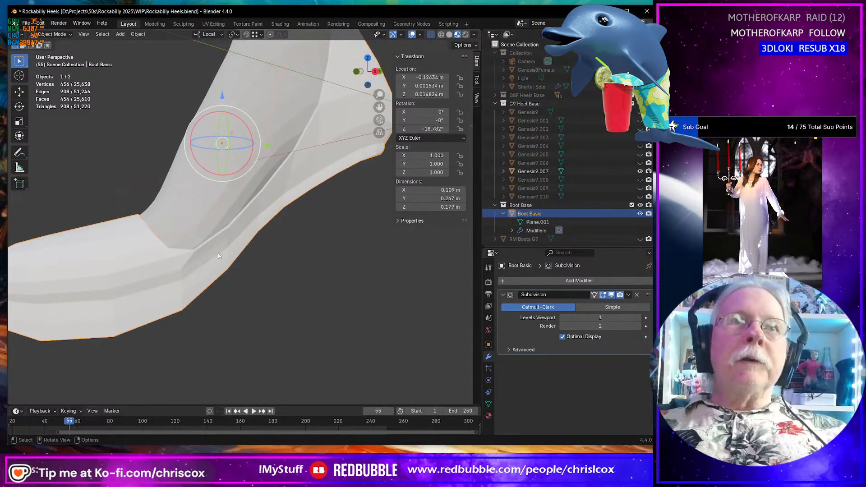
{"action": "middle_click_drag", "start_coordinate": [198, 250], "coordinate": [139, 221]}
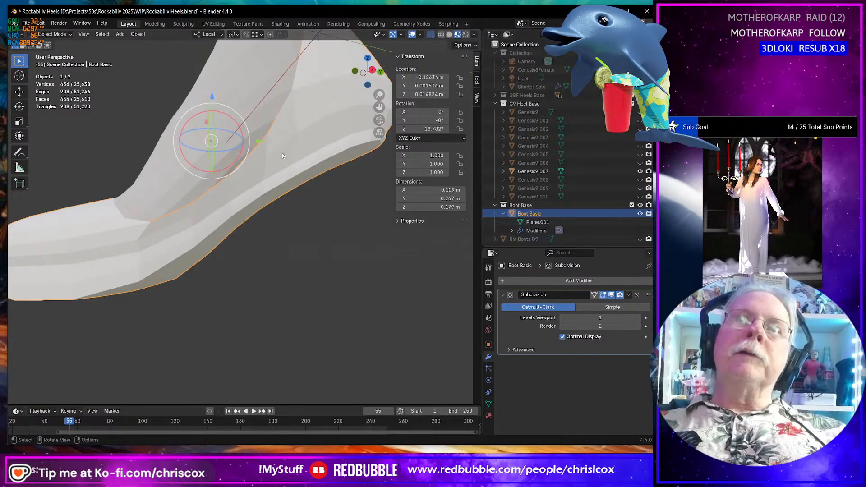
{"action": "middle_click_drag", "start_coordinate": [292, 156], "coordinate": [307, 173]}
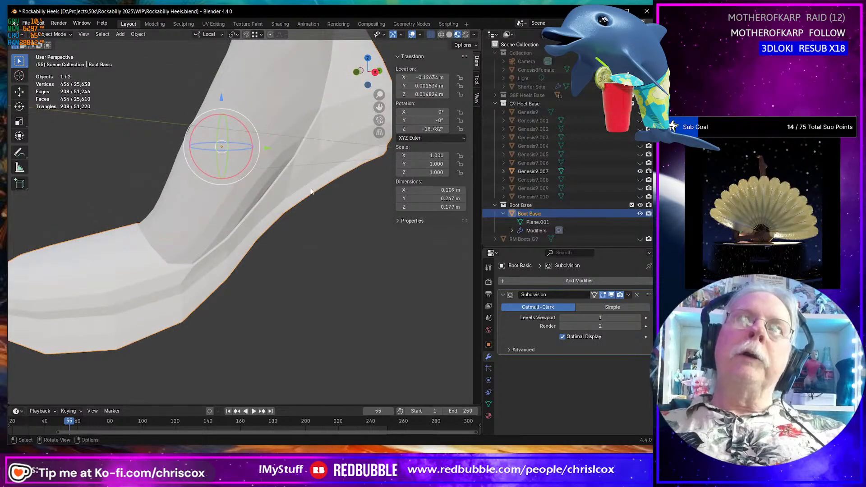
{"action": "scroll", "coordinate": [312, 191], "scroll_direction": "up", "scroll_amount": 4}
{"action": "scroll", "coordinate": [312, 191], "scroll_direction": "down", "scroll_amount": 3}
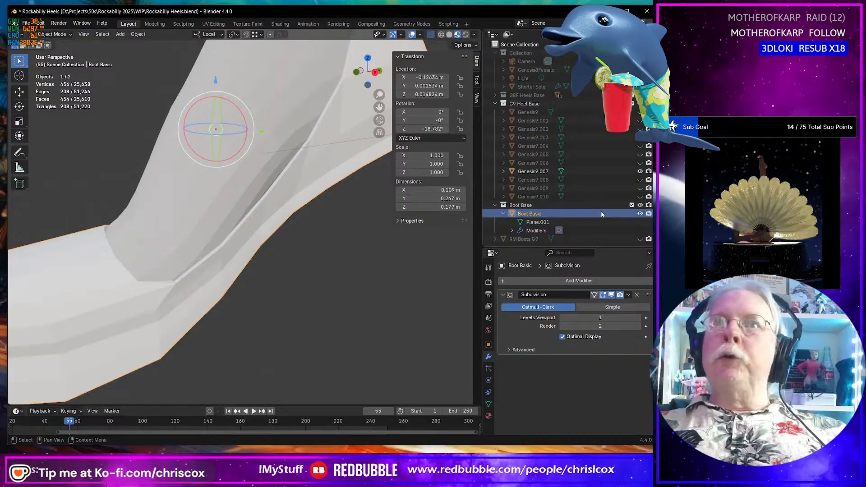
Duplicate Boot Basic in place with the original hidden, and apply the Subdivision modifier to the copy.
{"action": "key", "text": "shift+d"}
{"action": "right_click", "coordinate": [212, 295]}
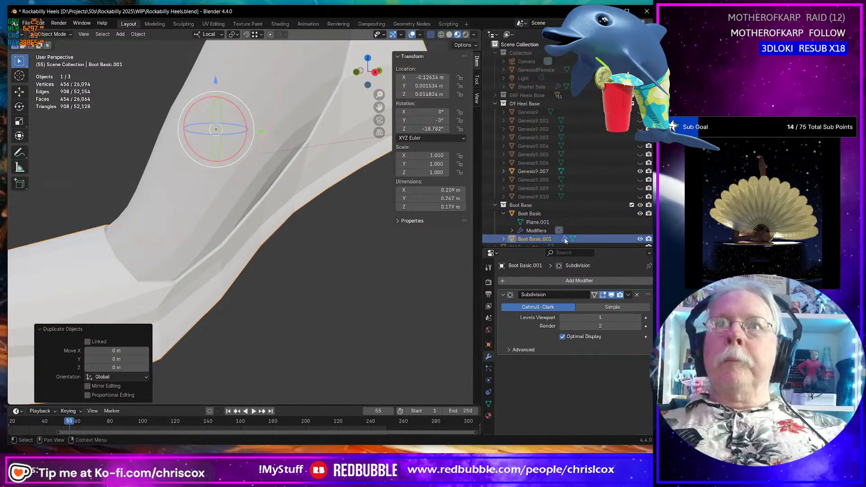
{"action": "left_click", "coordinate": [641, 213]}
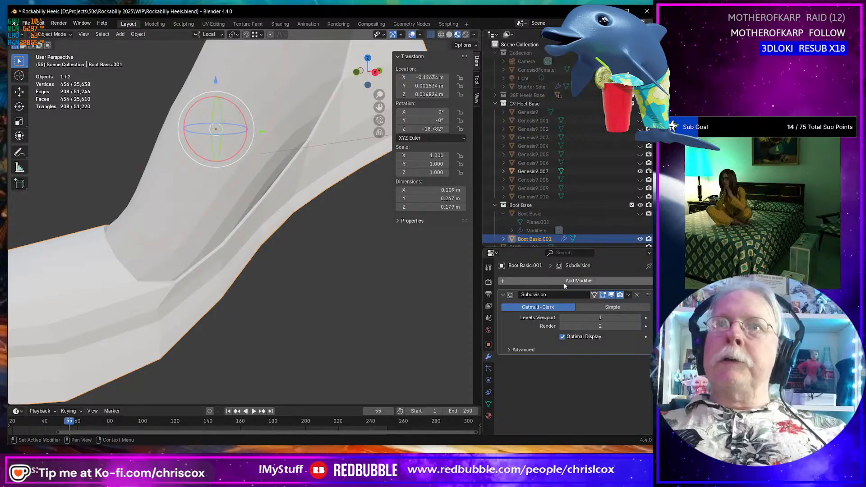
{"action": "key", "text": "ctrl+a"}
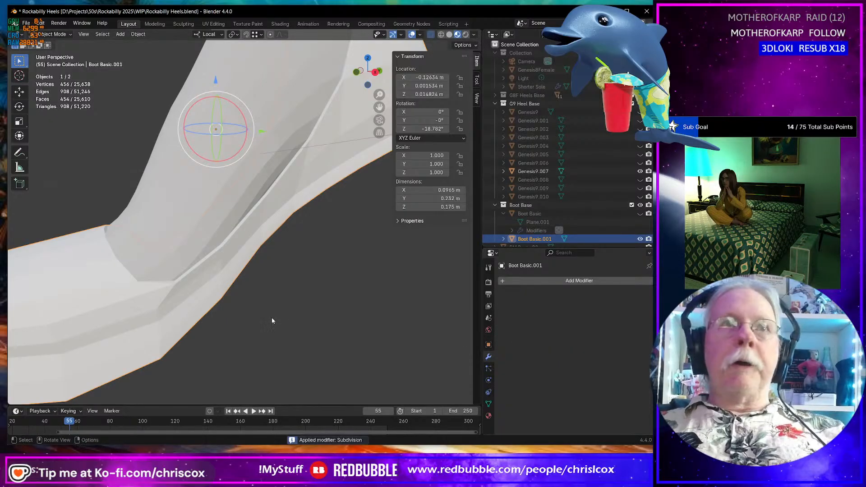
With X-ray off, knife a cut across the copy's side wall from the toe opening's rear corner to the next vertex toward the heel.
{"action": "key", "text": "Tab"}
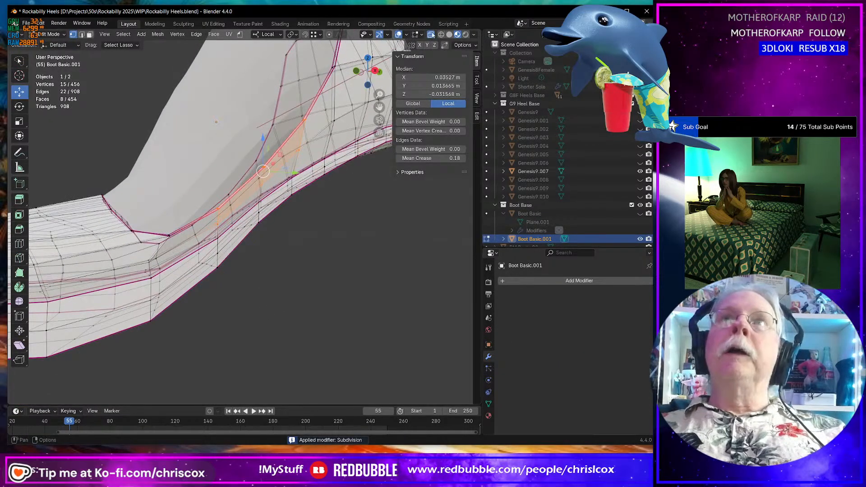
{"action": "left_click", "coordinate": [432, 34]}
{"action": "mouse_move", "coordinate": [234, 265]}
{"action": "middle_mouse_down"}
{"action": "mouse_move", "coordinate": [226, 257]}
{"action": "mouse_move", "coordinate": [244, 274]}
{"action": "middle_mouse_up"}
{"action": "scroll", "coordinate": [229, 261], "scroll_direction": "down", "scroll_amount": 1}
{"action": "left_click", "coordinate": [182, 249]}
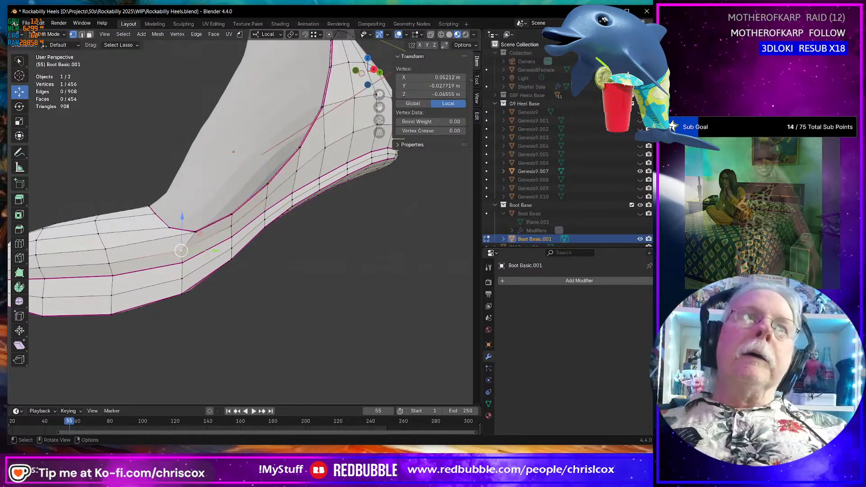
{"action": "middle_click_drag", "start_coordinate": [182, 249], "coordinate": [218, 292]}
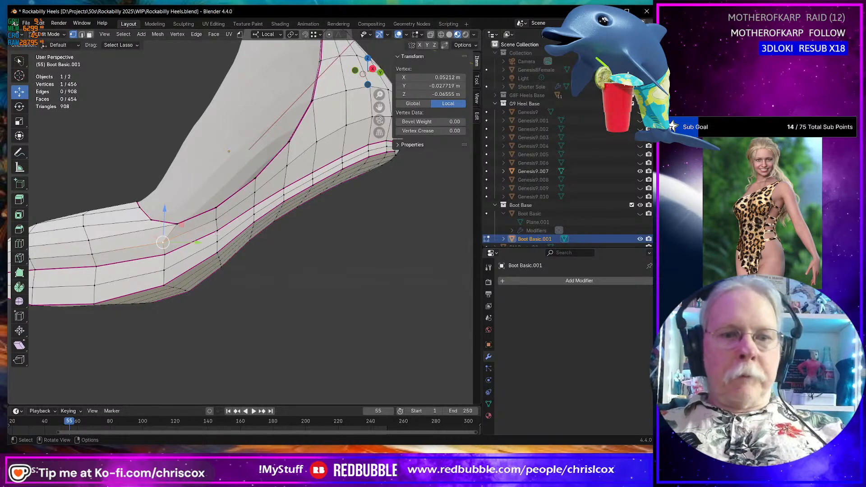
{"action": "key", "text": "k"}
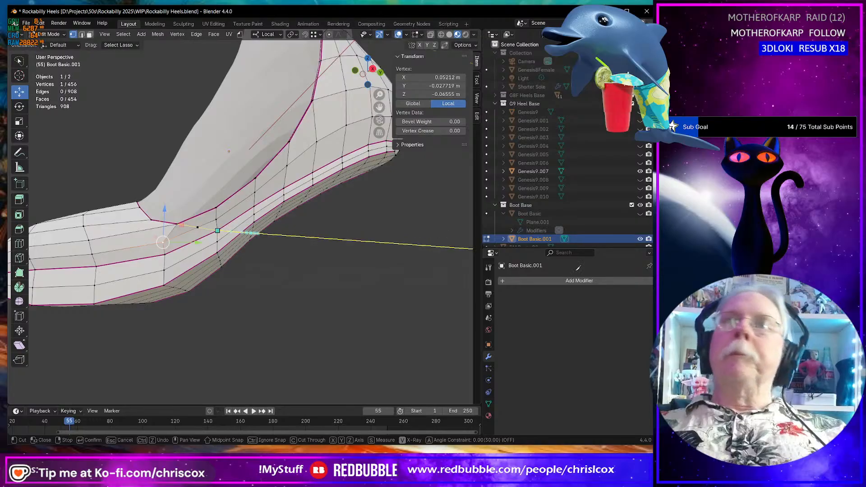
{"action": "key", "text": "Return"}
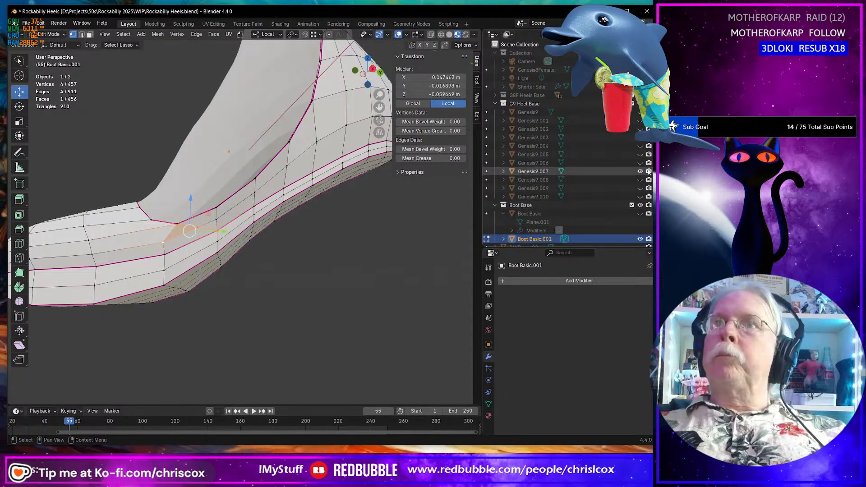
Knife a matching cut across the side wall's inner face from the next vertex to the toe opening's rear corner.
{"action": "middle_click_drag", "start_coordinate": [315, 225], "coordinate": [388, 302]}
{"action": "key", "text": "k"}
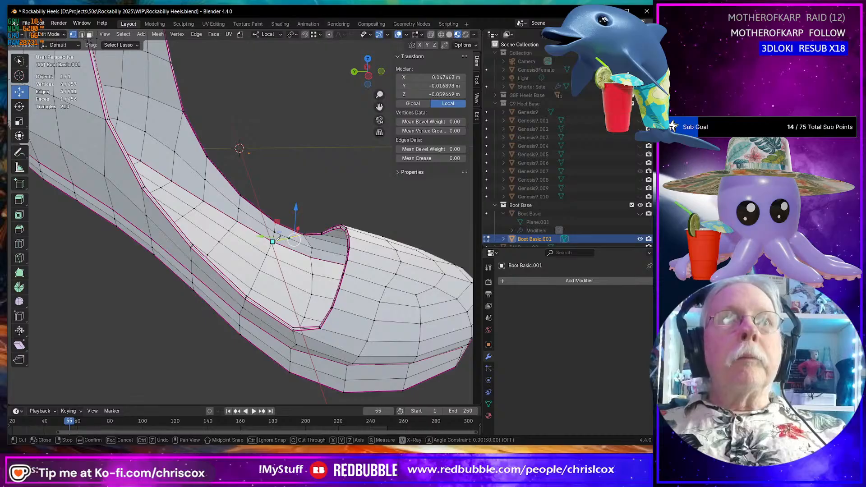
{"action": "left_click", "coordinate": [294, 239]}
{"action": "key", "text": "Return"}
{"action": "middle_click_drag", "start_coordinate": [294, 239], "coordinate": [314, 325]}
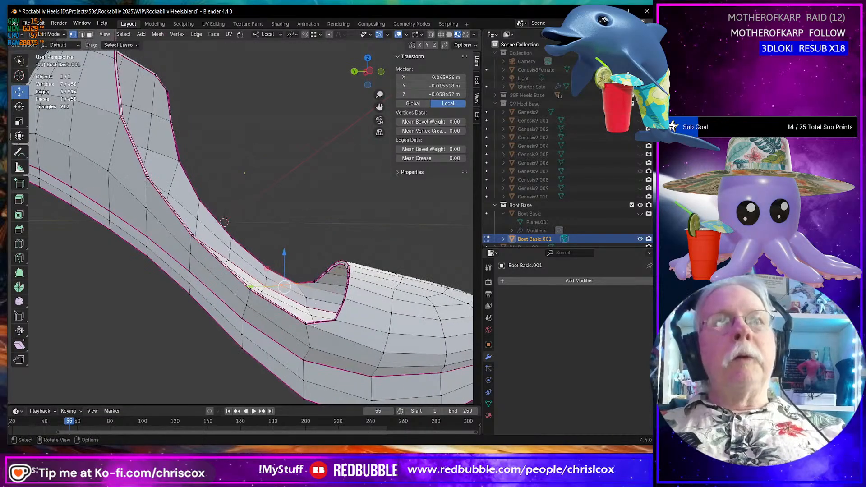
Knife matching cuts at the toe opening's rear corner on the outer and inner faces of the opposite side wall.
{"action": "key", "text": "k"}
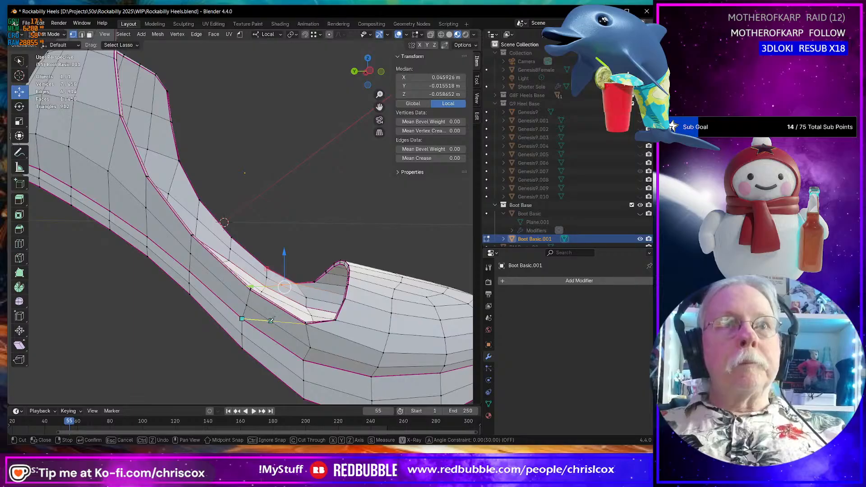
{"action": "middle_click_drag", "start_coordinate": [271, 321], "coordinate": [91, 357]}
{"action": "left_click", "coordinate": [194, 350]}
{"action": "key", "text": "Return"}
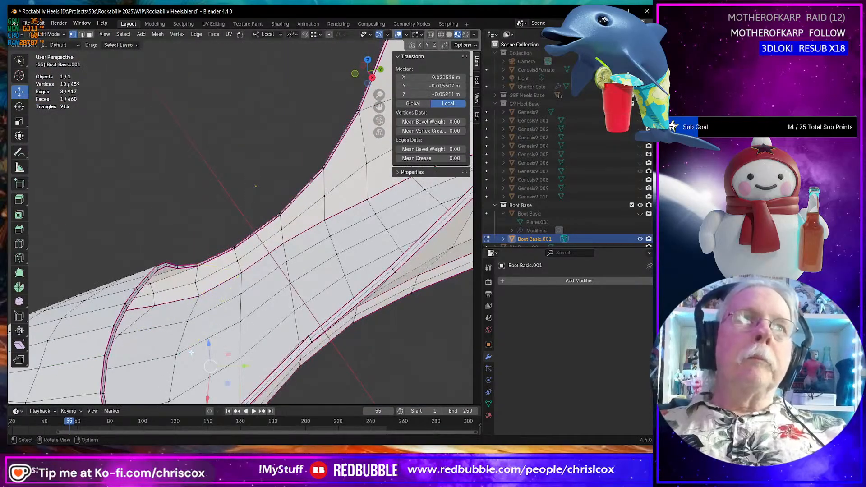
{"action": "key", "text": "k"}
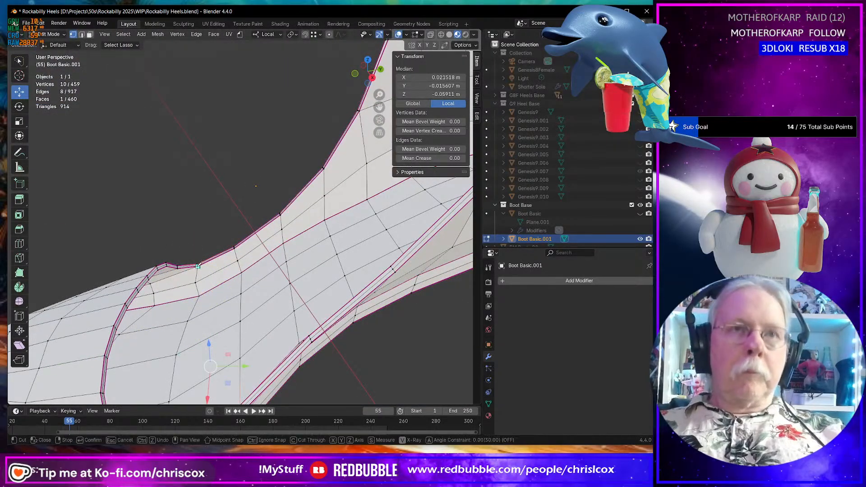
{"action": "left_click", "coordinate": [247, 271]}
{"action": "key", "text": "Return"}
Delete the outer side-wall faces along the arch from the toe opening's rear corner toward the heel, with the adjoining rim faces.
{"action": "scroll", "coordinate": [265, 271], "scroll_direction": "down", "scroll_amount": 4}
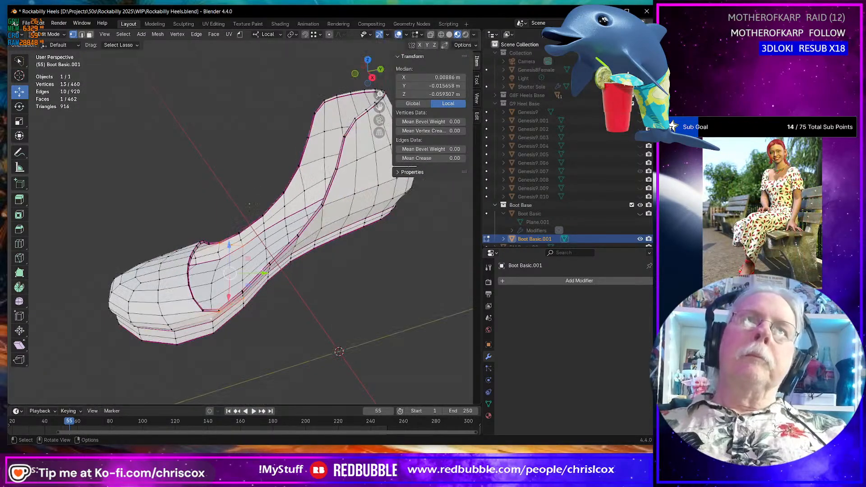
{"action": "middle_click_drag", "start_coordinate": [265, 272], "coordinate": [206, 379]}
{"action": "scroll", "coordinate": [264, 271], "scroll_direction": "down", "scroll_amount": 3}
{"action": "scroll", "coordinate": [264, 270], "scroll_direction": "up", "scroll_amount": 6}
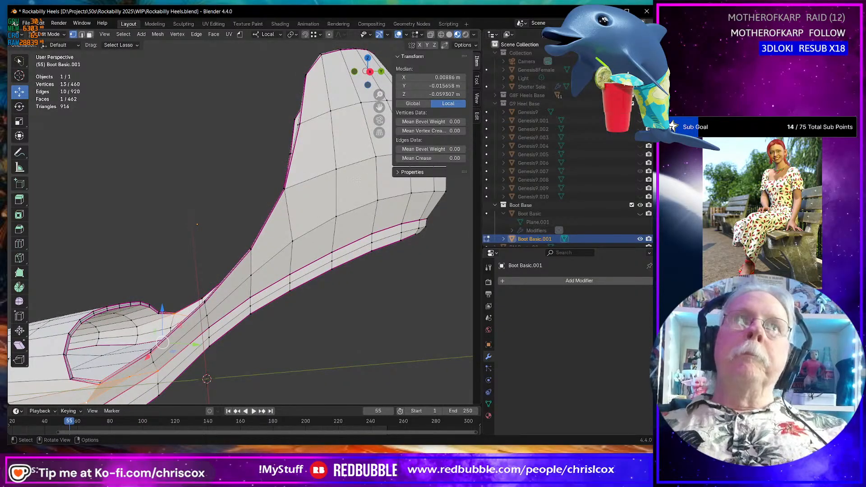
{"action": "middle_click_drag", "start_coordinate": [358, 180], "coordinate": [303, 247]}
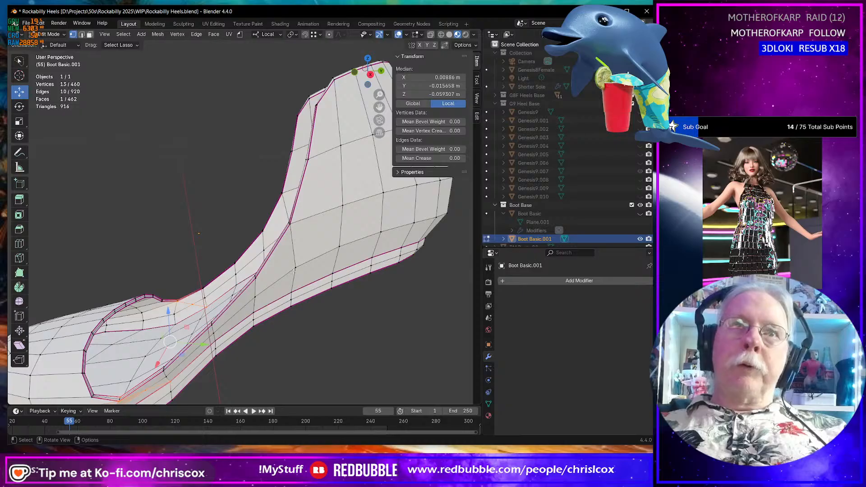
{"action": "middle_click_drag", "start_coordinate": [295, 255], "coordinate": [312, 249]}
{"action": "key", "text": "3"}
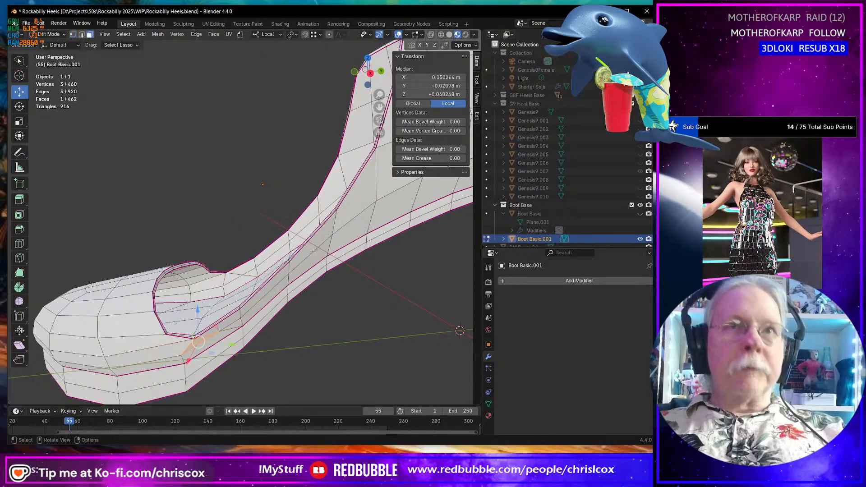
{"action": "left_click", "coordinate": [313, 252]}
{"action": "left_click", "coordinate": [348, 212], "text": "shift"}
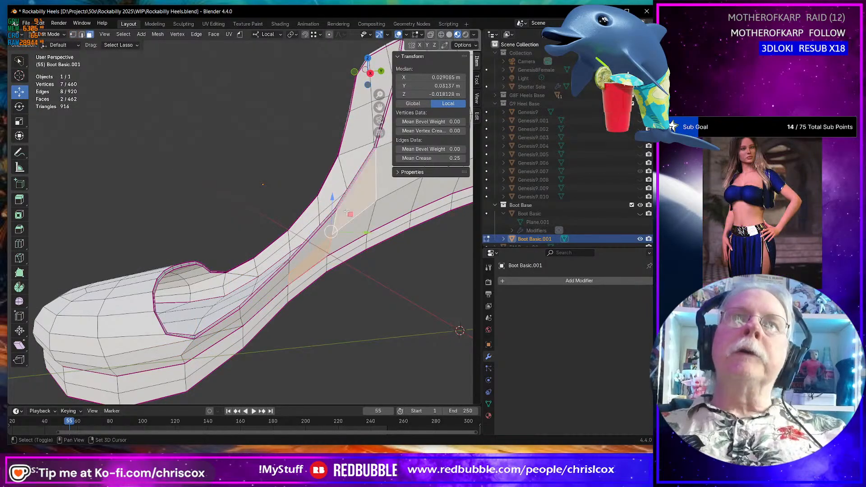
{"action": "left_click", "coordinate": [351, 235]}
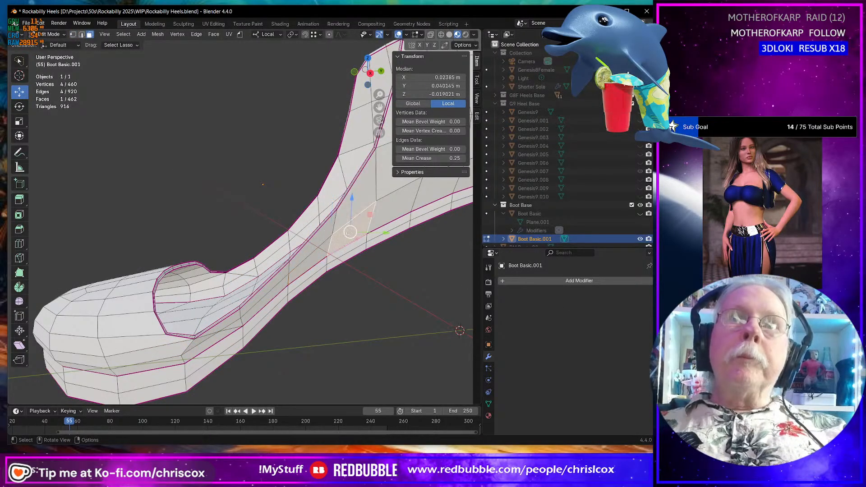
{"action": "left_click", "coordinate": [337, 215], "text": "shift"}
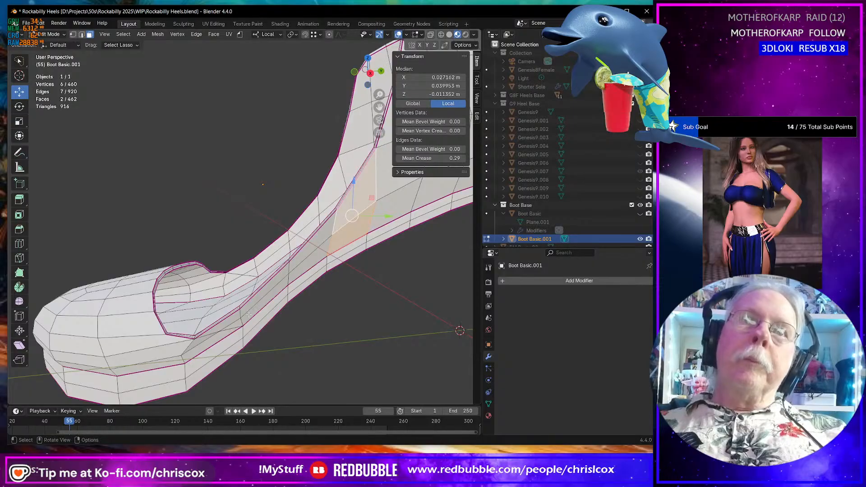
{"action": "left_click", "coordinate": [312, 262], "text": "shift"}
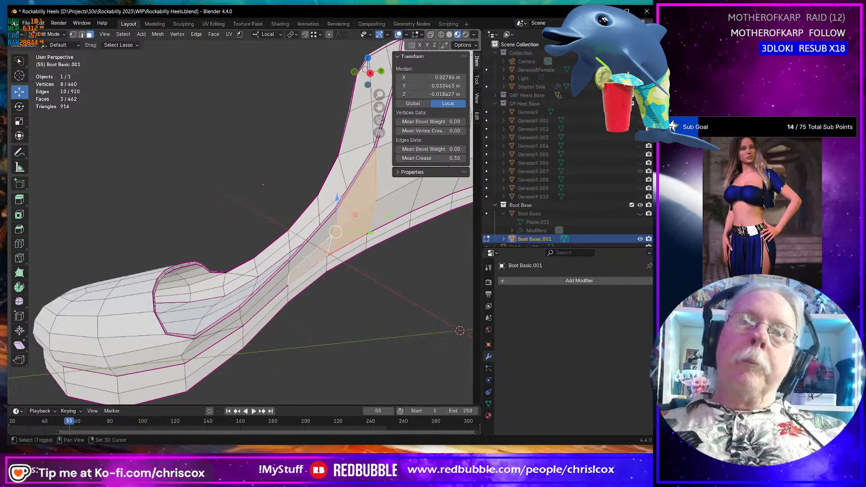
{"action": "left_click", "coordinate": [259, 310], "text": "shift"}
{"action": "left_click", "coordinate": [236, 319], "text": "shift"}
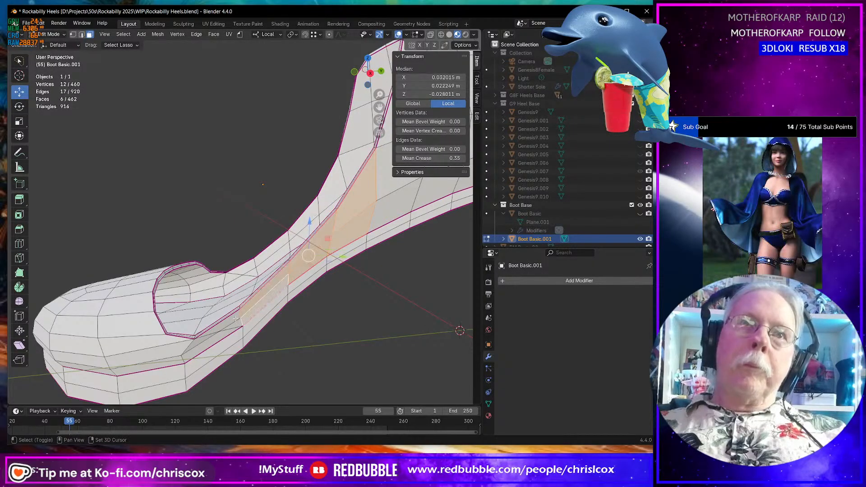
{"action": "left_click", "coordinate": [227, 319], "text": "shift"}
{"action": "left_click", "coordinate": [229, 311], "text": "shift"}
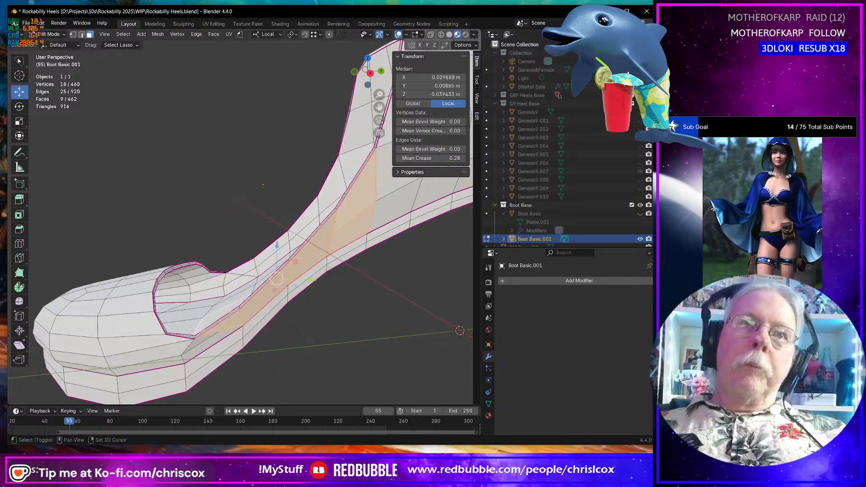
{"action": "left_click", "coordinate": [245, 302], "text": "shift"}
{"action": "middle_click_drag", "start_coordinate": [245, 301], "coordinate": [276, 319]}
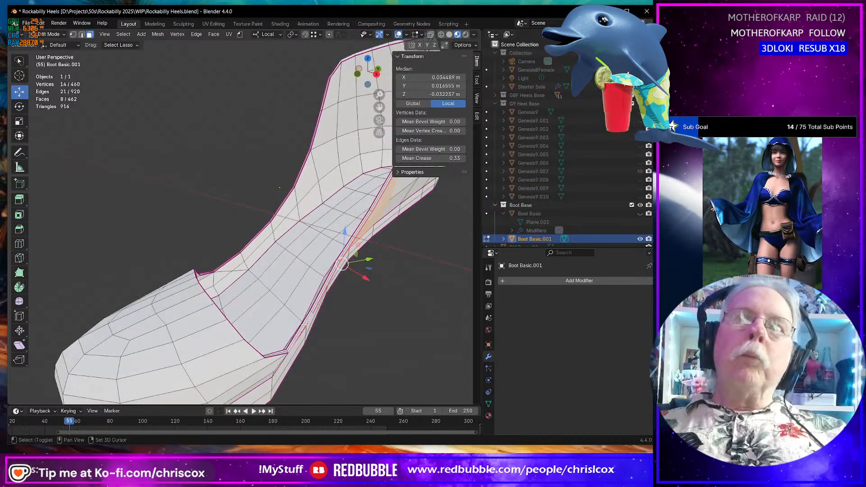
{"action": "left_click", "coordinate": [306, 324], "text": "shift"}
{"action": "key", "text": "KP_Decimal"}
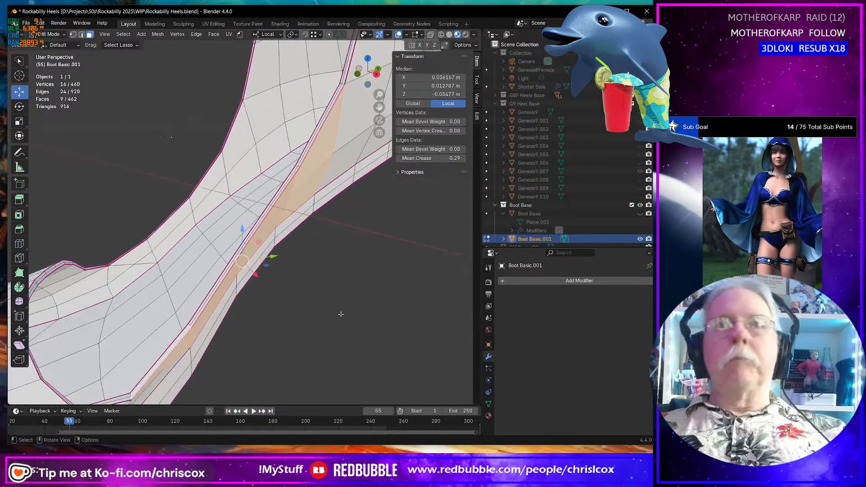
{"action": "left_click", "coordinate": [260, 225], "text": "shift"}
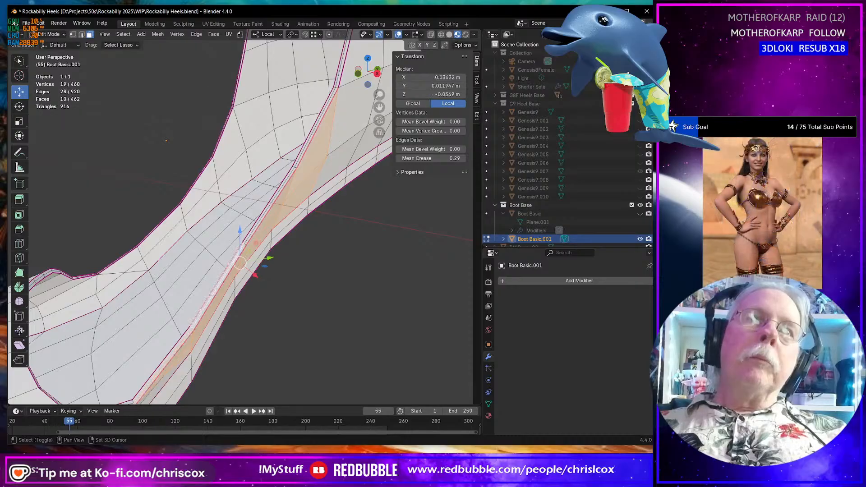
{"action": "left_click", "coordinate": [295, 165], "text": "shift"}
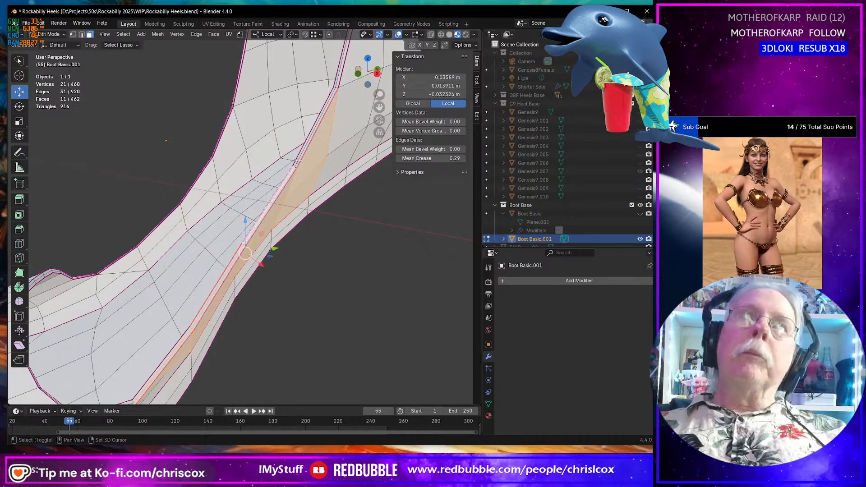
{"action": "left_click", "coordinate": [302, 159], "text": "shift"}
{"action": "key", "text": "x"}
{"action": "left_click", "coordinate": [304, 158]}
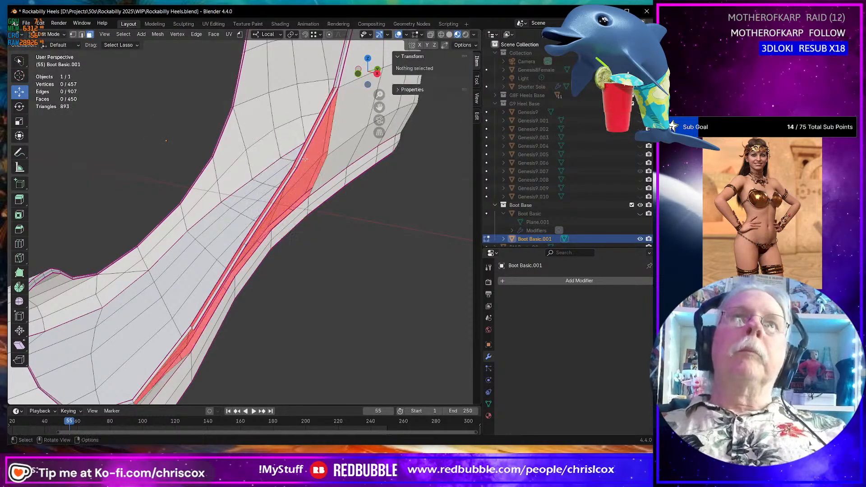
Delete the remaining rim faces and the matching inner side-wall faces along the arch on the same side.
{"action": "middle_click_drag", "start_coordinate": [304, 159], "coordinate": [250, 109]}
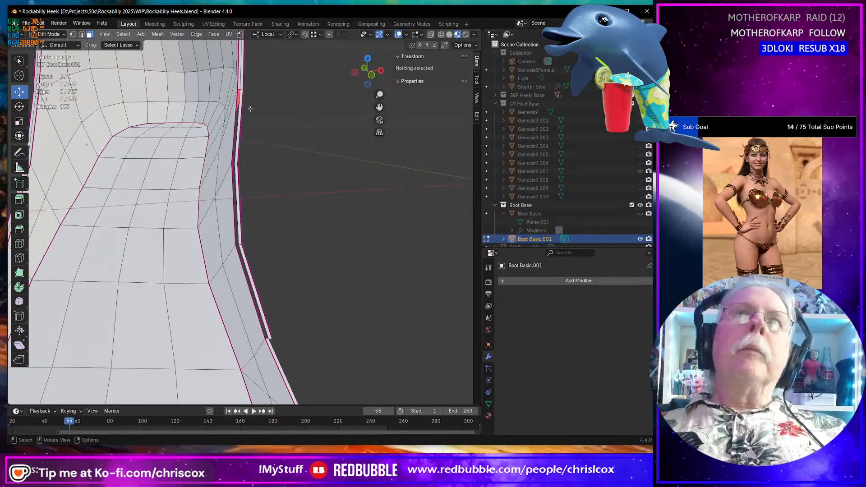
{"action": "left_click", "coordinate": [239, 151]}
{"action": "left_click", "coordinate": [239, 193], "text": "shift"}
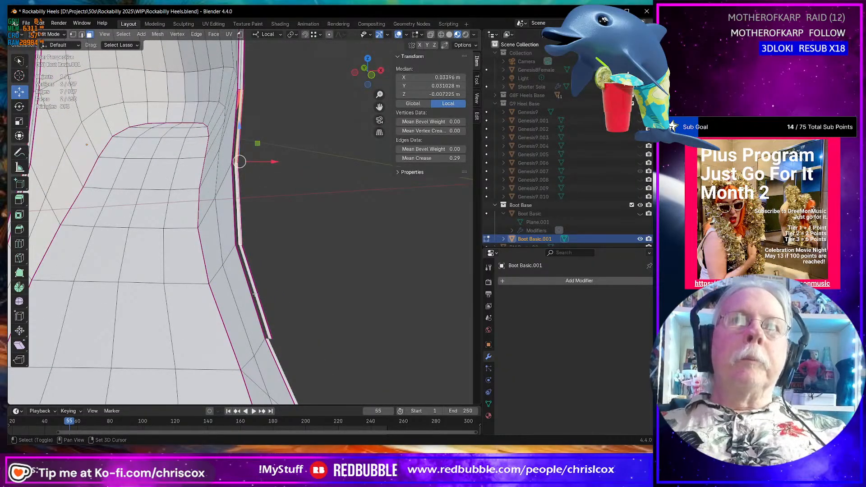
{"action": "left_click", "coordinate": [279, 347], "text": "shift"}
{"action": "left_click", "coordinate": [278, 360], "text": "shift"}
{"action": "left_click", "coordinate": [270, 371], "text": "shift"}
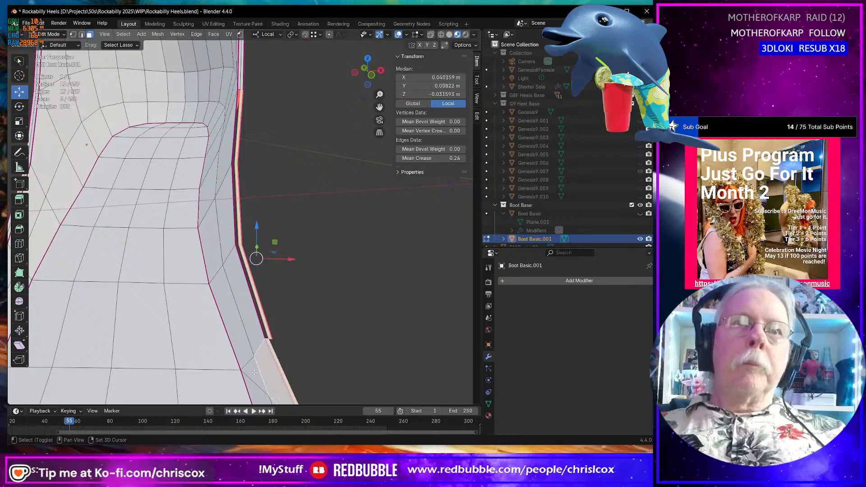
{"action": "left_click", "coordinate": [254, 373], "text": "shift"}
{"action": "left_click", "coordinate": [207, 198], "text": "shift"}
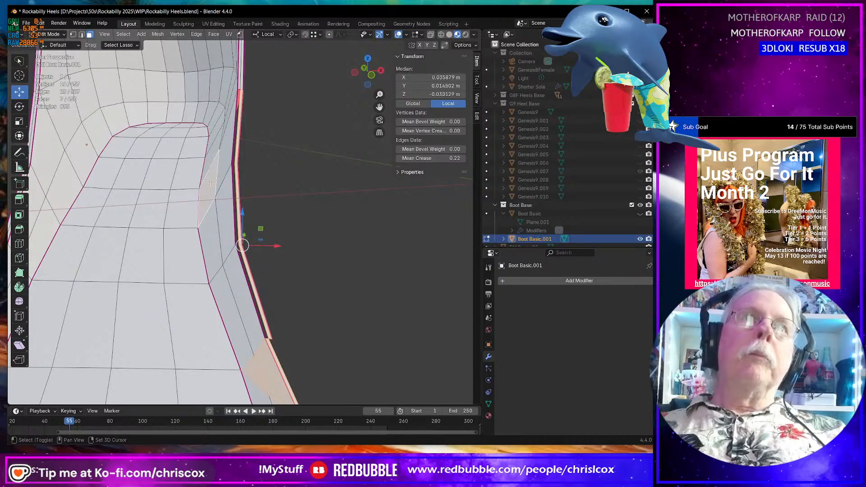
{"action": "left_click", "coordinate": [219, 145], "text": "shift"}
{"action": "left_click", "coordinate": [232, 209], "text": "shift"}
{"action": "left_click", "coordinate": [221, 264], "text": "shift"}
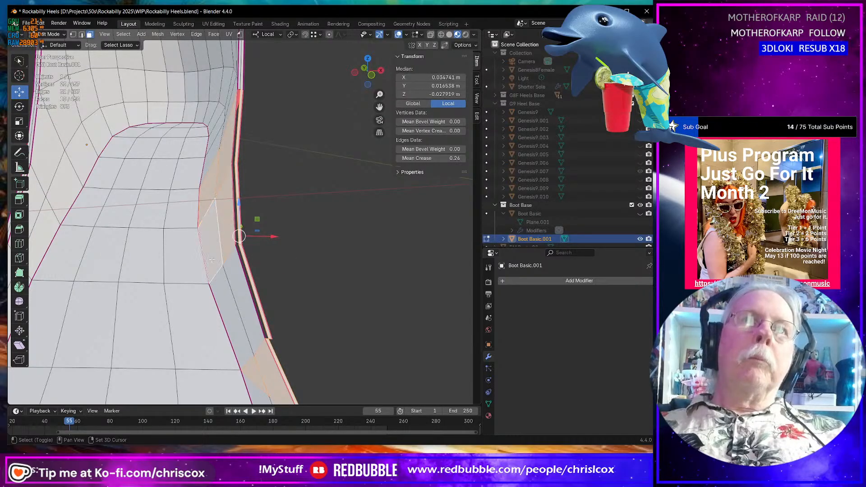
{"action": "left_click", "coordinate": [232, 289], "text": "shift"}
{"action": "left_click", "coordinate": [255, 318], "text": "shift"}
{"action": "key", "text": "x"}
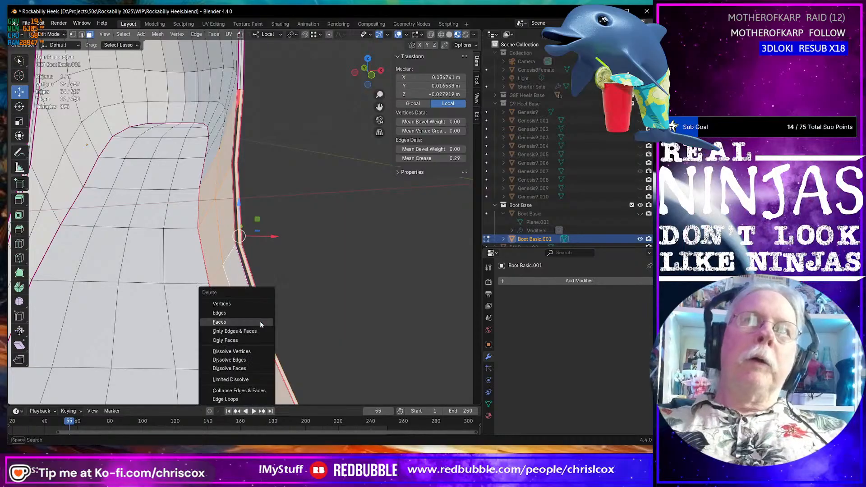
{"action": "left_click", "coordinate": [260, 324]}
Fill one face across the open gap between two opposing inner and outer sole edges near the arch.
{"action": "middle_click_drag", "start_coordinate": [261, 319], "coordinate": [195, 327]}
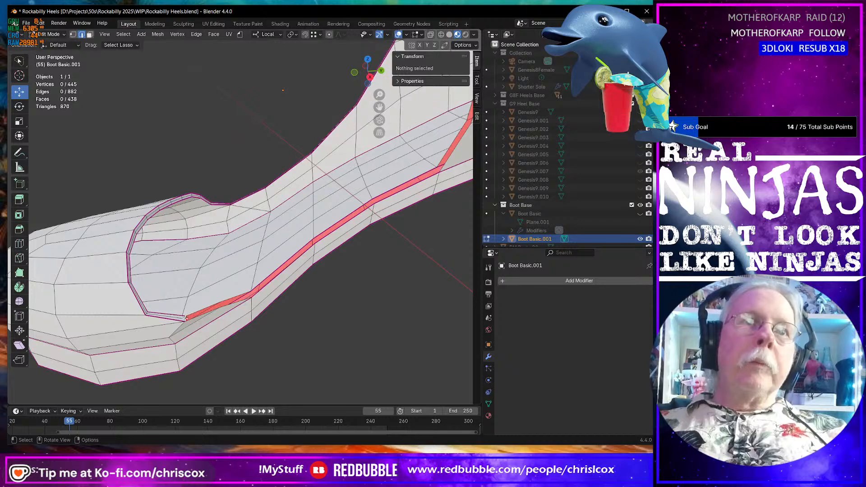
{"action": "left_click", "coordinate": [187, 318]}
{"action": "middle_click_drag", "start_coordinate": [204, 323], "coordinate": [230, 330]}
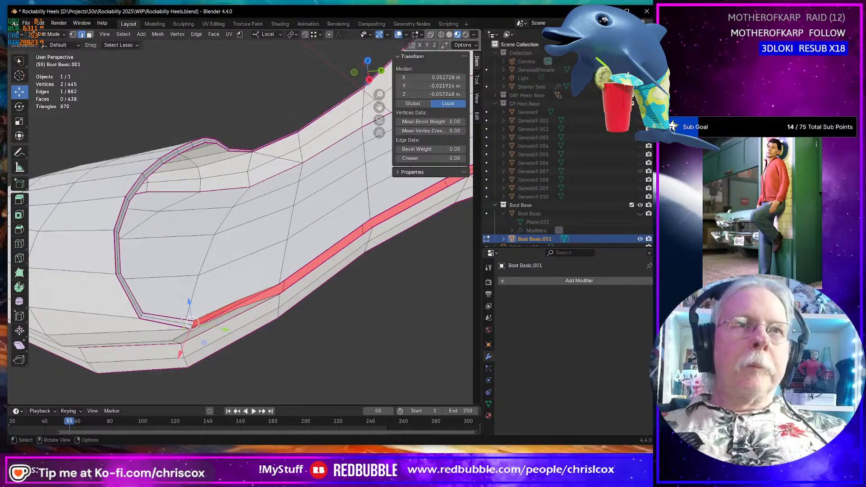
{"action": "middle_click_drag", "start_coordinate": [192, 324], "coordinate": [196, 237]}
{"action": "left_click", "coordinate": [214, 258]}
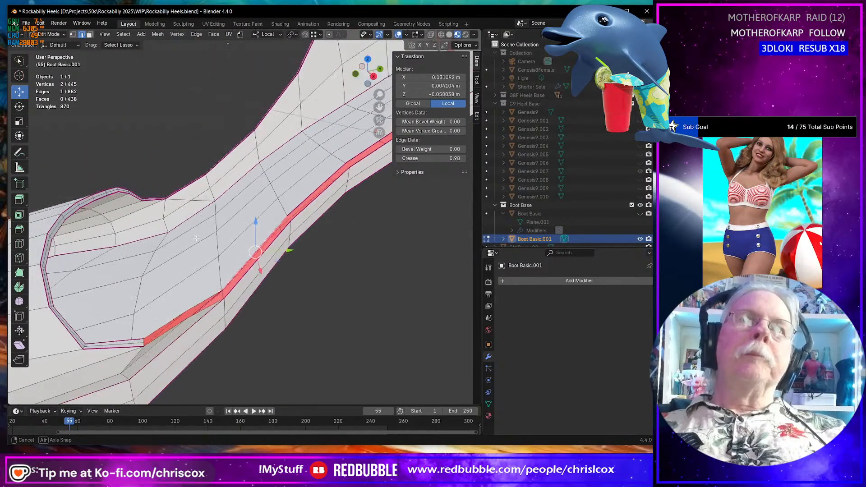
{"action": "left_click", "coordinate": [235, 283], "text": "shift"}
{"action": "key", "text": "f"}
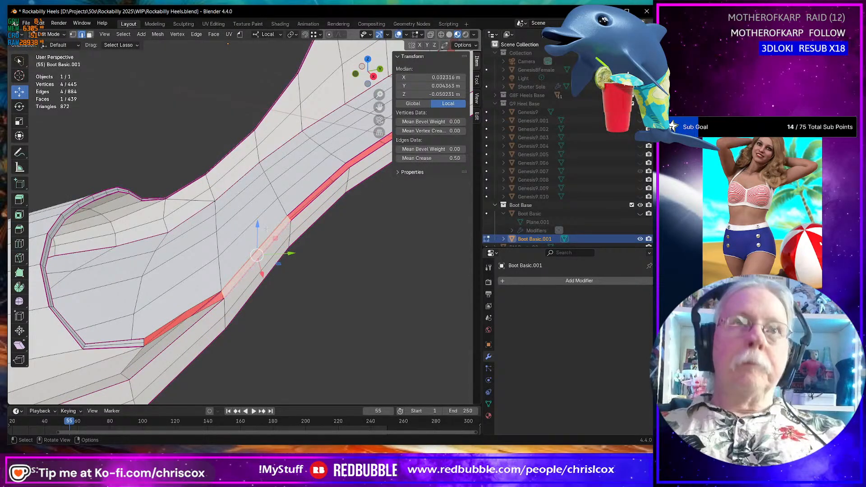
Fill three more faces along the gap toward the heel, starting from the new face's end edge.
{"action": "left_click", "coordinate": [290, 220]}
{"action": "middle_click_drag", "start_coordinate": [290, 220], "coordinate": [187, 299], "text": "shift"}
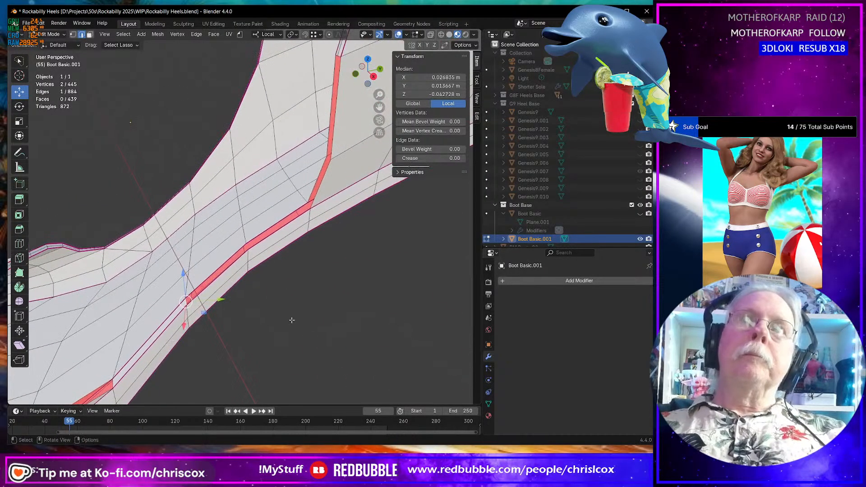
{"action": "middle_click_drag", "start_coordinate": [331, 312], "coordinate": [362, 288]}
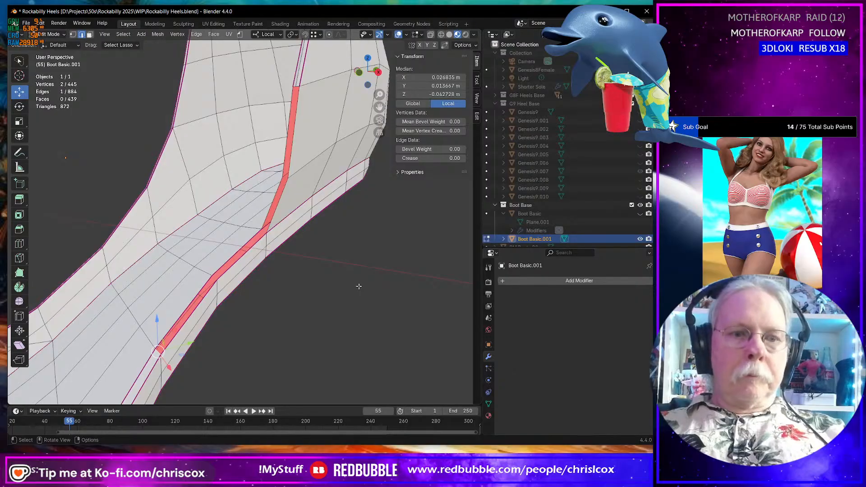
{"action": "key", "text": "f"}
{"action": "key", "text": "f"}
{"action": "key", "text": "f"}
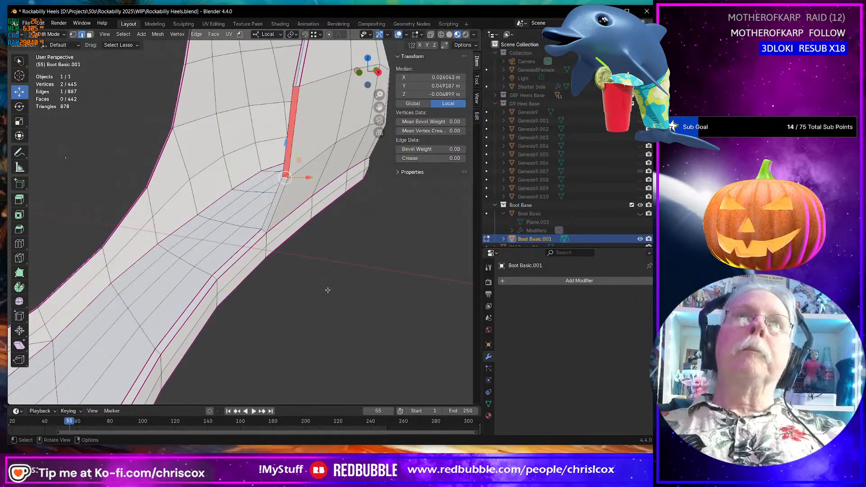
Add one centred loop cut lengthwise through the refilled strip along the sole edge, with a slide factor of 0.
{"action": "middle_click_drag", "start_coordinate": [290, 282], "coordinate": [271, 285]}
{"action": "left_click", "coordinate": [19, 244]}
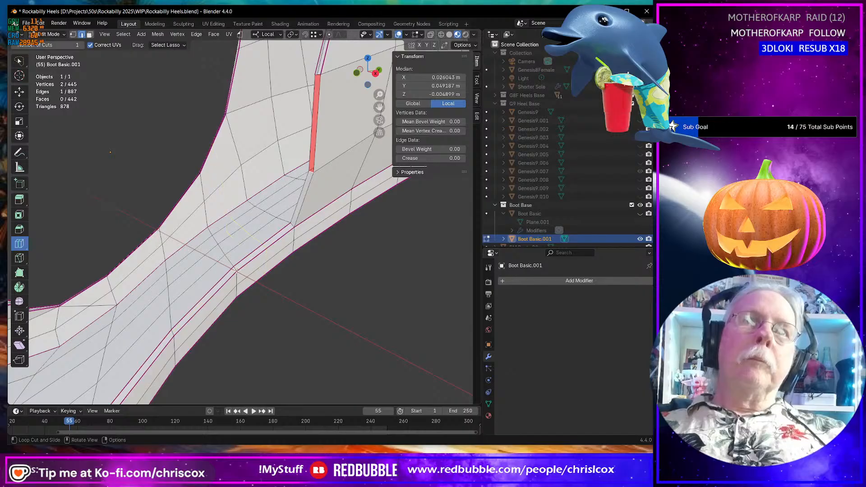
{"action": "left_click", "coordinate": [235, 270]}
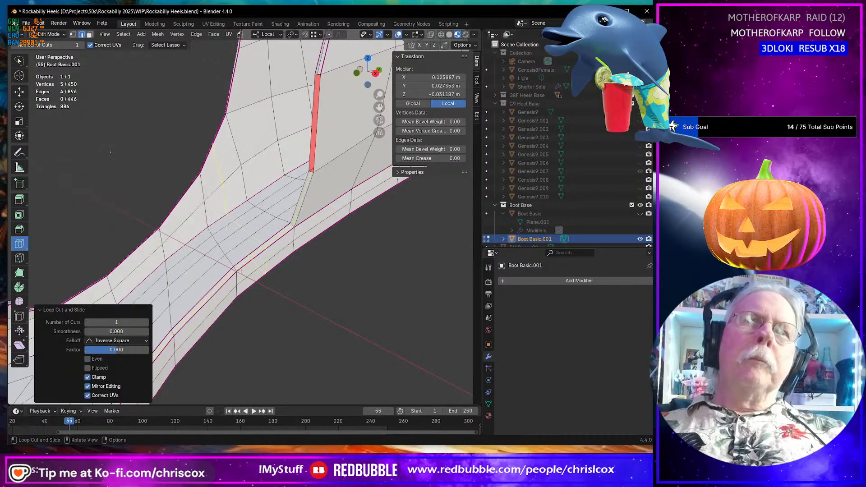
Switch from the Loop Cut tool to the Move tool and bring the opening at the arch's heel end into view.
{"action": "middle_click_drag", "start_coordinate": [235, 270], "coordinate": [350, 299]}
{"action": "key", "text": "shift+space"}
{"action": "key", "text": "g"}
{"action": "middle_click_drag", "start_coordinate": [365, 198], "coordinate": [300, 301]}
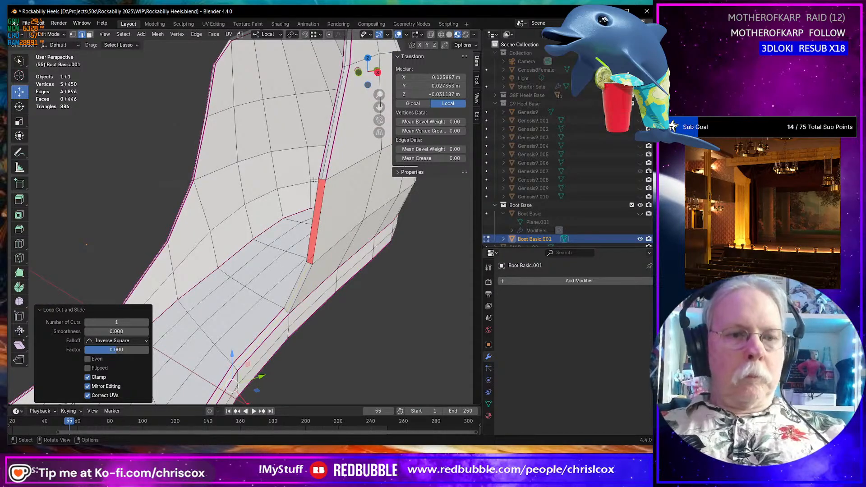
Try to fill the heel-end opening of the arch cut with a face from three of its border edges.
{"action": "key", "text": "f"}
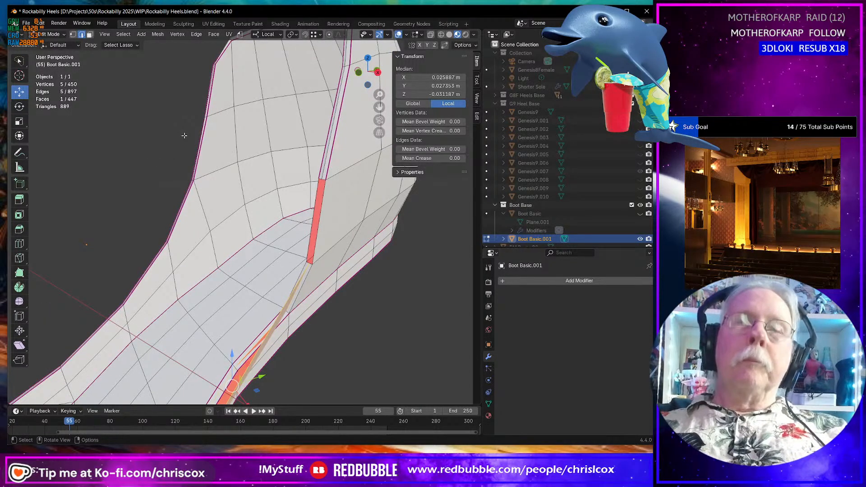
{"action": "left_click", "coordinate": [319, 213]}
{"action": "left_click", "coordinate": [314, 250], "text": "shift"}
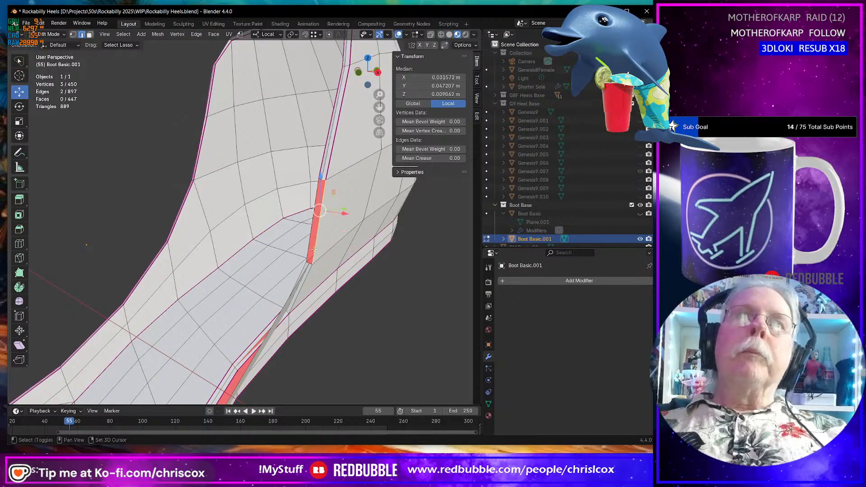
{"action": "left_click", "coordinate": [310, 265], "text": "shift"}
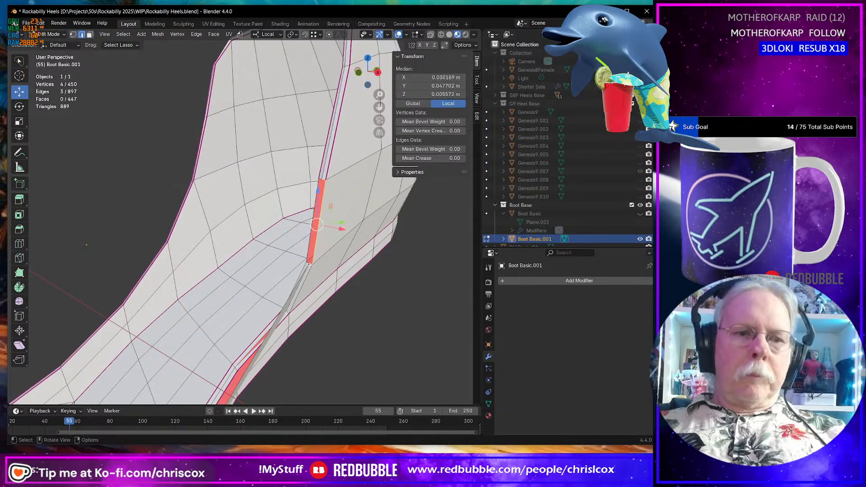
{"action": "key", "text": "f"}
{"action": "middle_click_drag", "start_coordinate": [309, 265], "coordinate": [274, 260]}
Undo the face fills made since the loop cut along the sole edge.
{"action": "key", "text": "ctrl+z"}
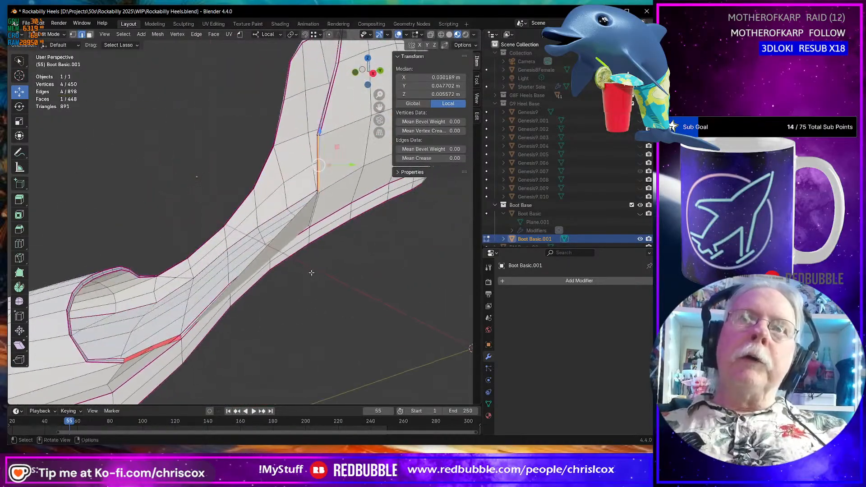
{"action": "key", "text": "ctrl+z"}
{"action": "key", "text": "ctrl+z"}
{"action": "key", "text": "ctrl+z"}
{"action": "key", "text": "ctrl+z"}
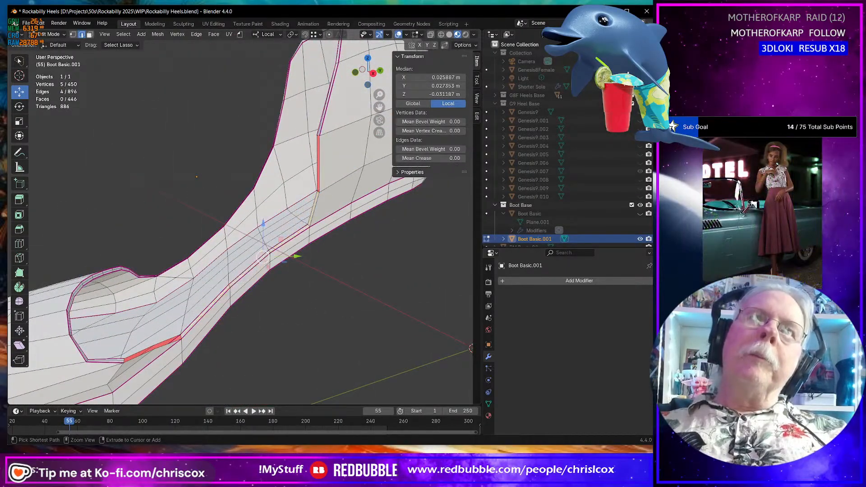
Fill the opening at the heel end of the arch cut with two faces built from its border edges.
{"action": "middle_click_drag", "start_coordinate": [225, 236], "coordinate": [273, 184]}
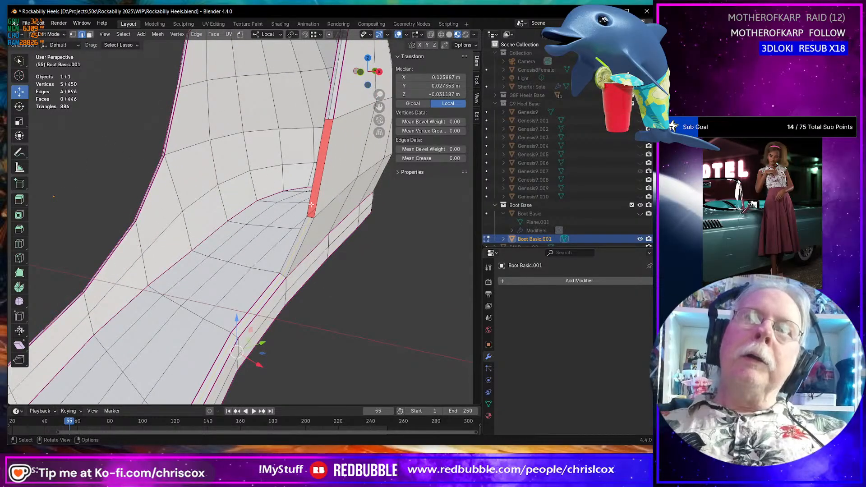
{"action": "left_click", "coordinate": [312, 219]}
{"action": "left_click", "coordinate": [315, 208], "text": "shift"}
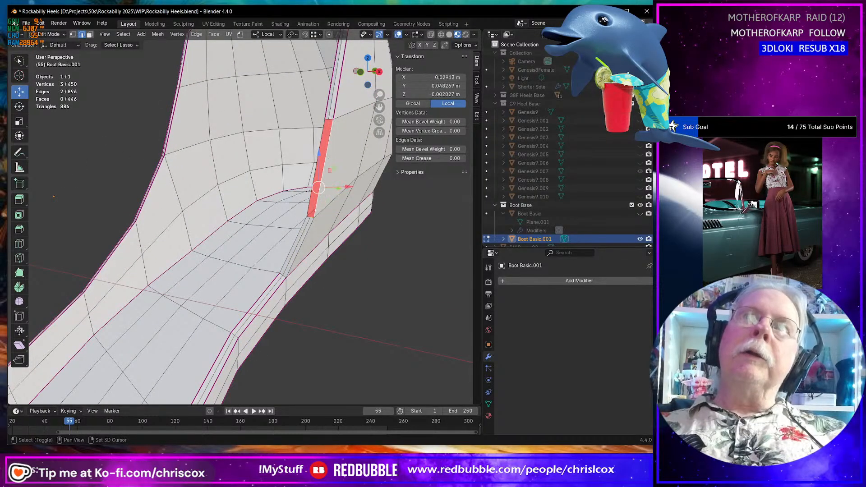
{"action": "left_click", "coordinate": [331, 163], "text": "shift"}
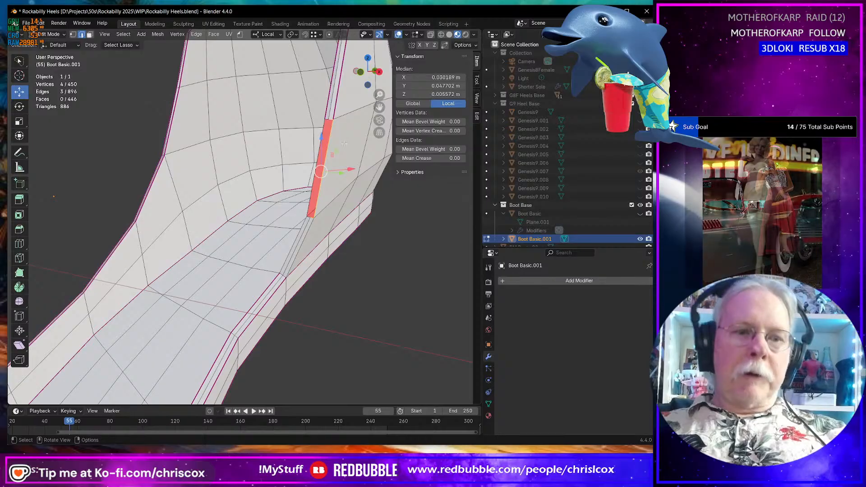
{"action": "key", "text": "f"}
{"action": "left_click", "coordinate": [323, 148]}
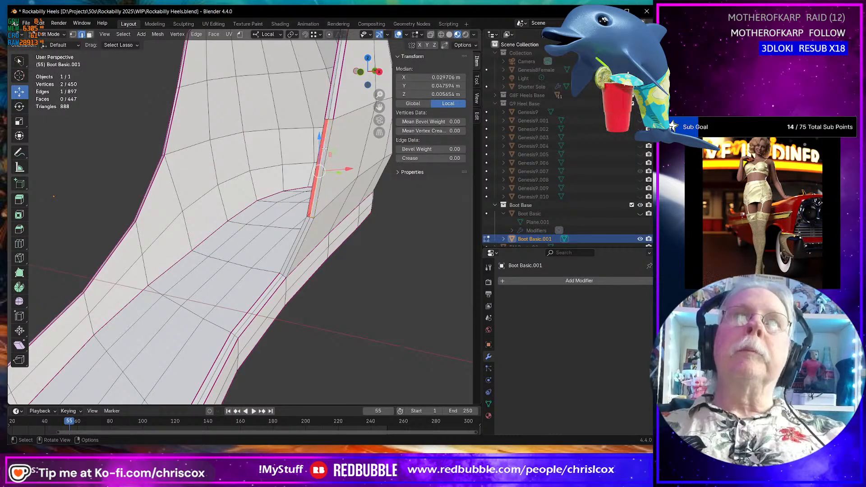
{"action": "key", "text": "f"}
Try to fill the opening at the toe end of the arch cut with two faces built from its border edges.
{"action": "middle_click_drag", "start_coordinate": [323, 149], "coordinate": [245, 305]}
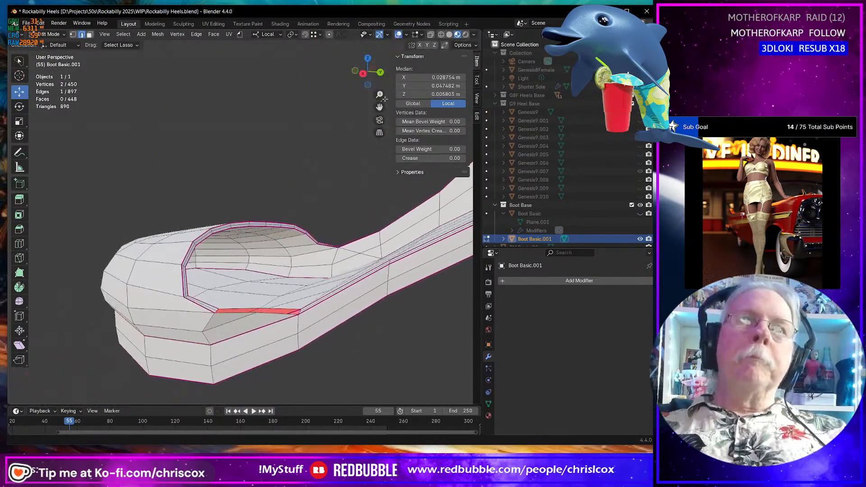
{"action": "left_click", "coordinate": [238, 308]}
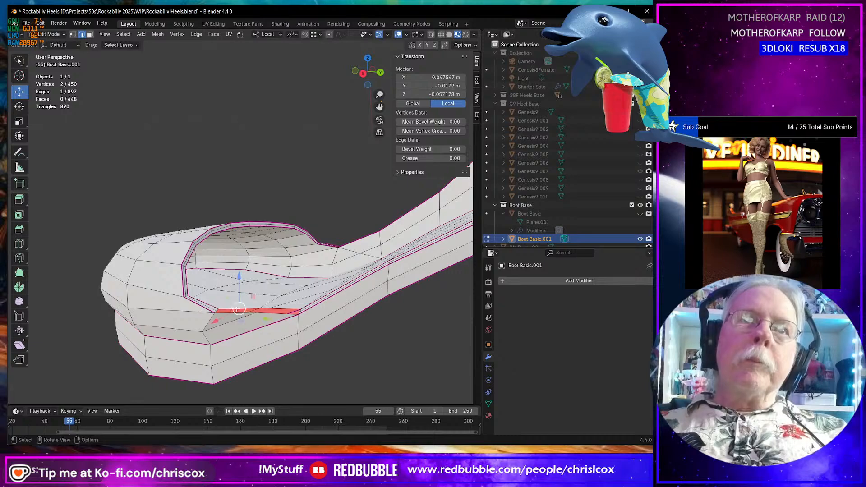
{"action": "left_click", "coordinate": [218, 311], "text": "shift"}
{"action": "middle_click_drag", "start_coordinate": [218, 310], "coordinate": [223, 335]}
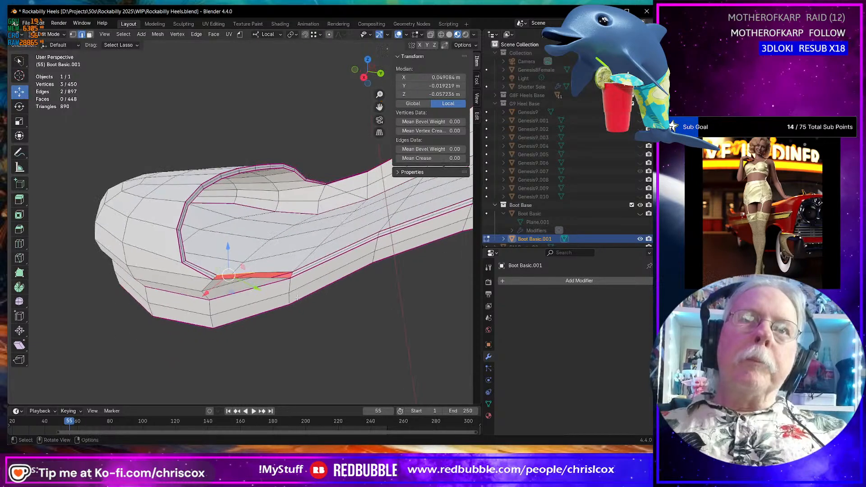
{"action": "left_click", "coordinate": [299, 284], "text": "shift"}
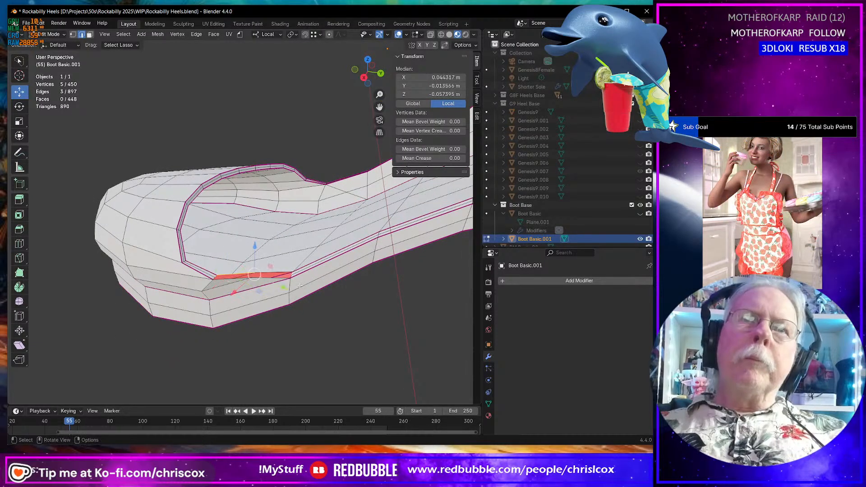
{"action": "left_click", "coordinate": [279, 276]}
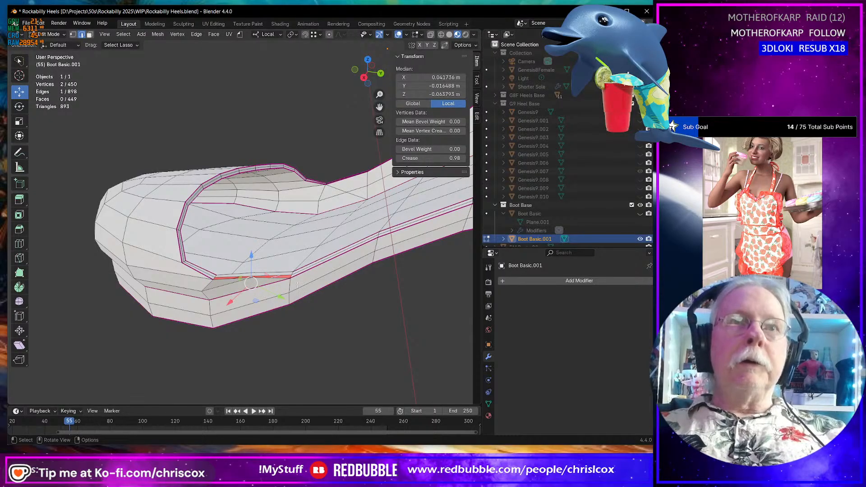
{"action": "key", "text": "ctrl+z"}
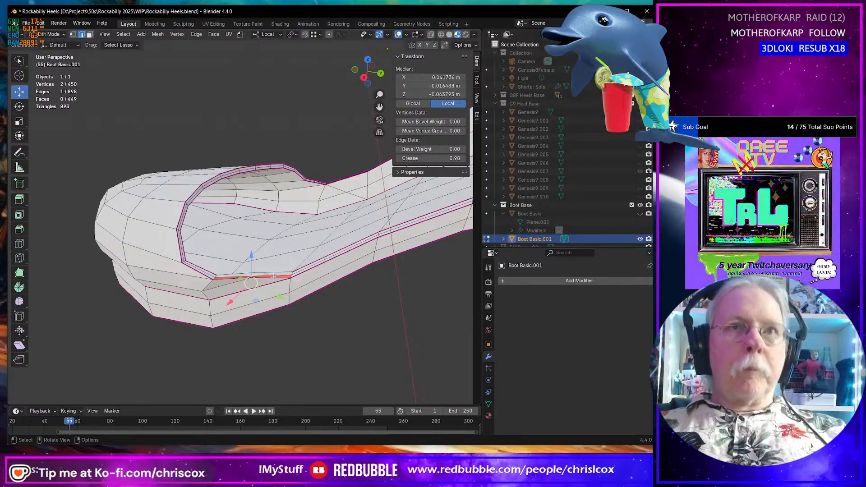
{"action": "left_click", "coordinate": [274, 276]}
{"action": "key", "text": "f"}
{"action": "middle_click_drag", "start_coordinate": [273, 276], "coordinate": [325, 283]}
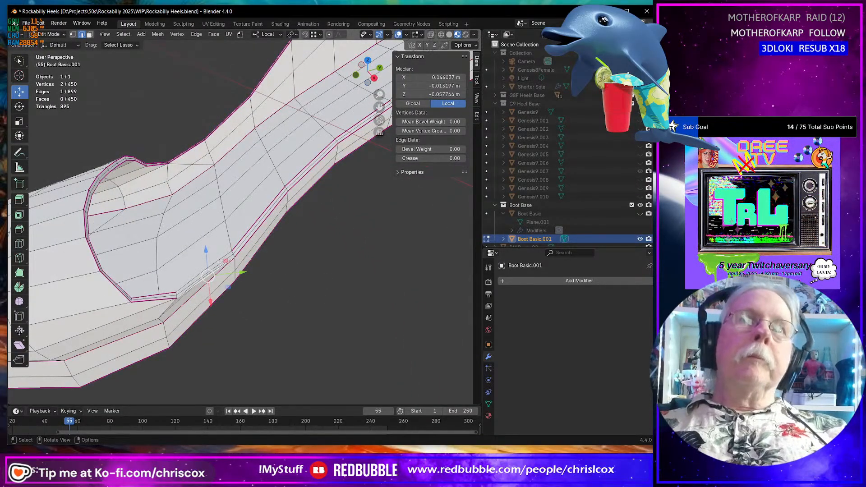
{"action": "left_click", "coordinate": [216, 262], "text": "shift"}
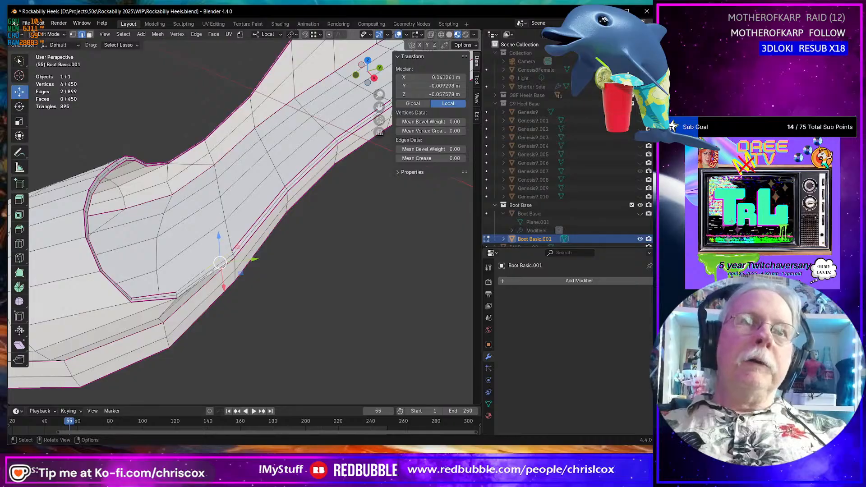
Undo the face fills at the toe-end opening while keeping the heel-end faces.
{"action": "mouse_move", "coordinate": [219, 262]}
{"action": "middle_mouse_down"}
{"action": "mouse_move", "coordinate": [302, 214]}
{"action": "mouse_move", "coordinate": [231, 271]}
{"action": "middle_mouse_up"}
{"action": "key", "text": "KP_Decimal"}
{"action": "scroll", "coordinate": [232, 271], "scroll_direction": "down", "scroll_amount": 3}
{"action": "key", "text": "ctrl+z"}
{"action": "key", "text": "ctrl+z"}
{"action": "key", "text": "ctrl+z"}
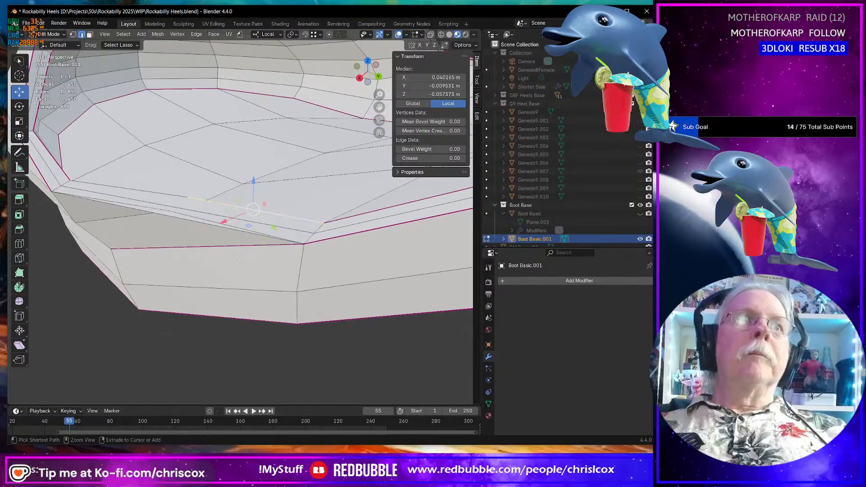
{"action": "key", "text": "ctrl+z"}
{"action": "key", "text": "ctrl+z"}
{"action": "key", "text": "ctrl+z"}
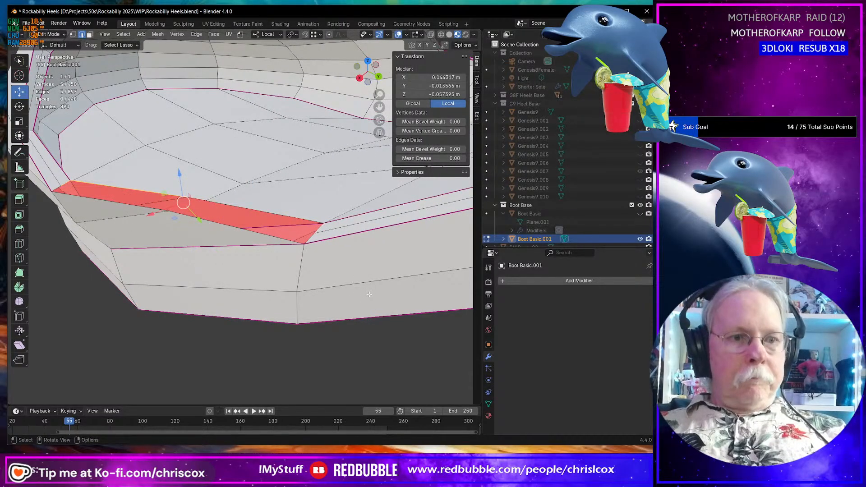
Join the middle vertices of the inner and outer borders across the toe-end opening with an edge and subdivide it.
{"action": "middle_click_drag", "start_coordinate": [368, 293], "coordinate": [314, 243]}
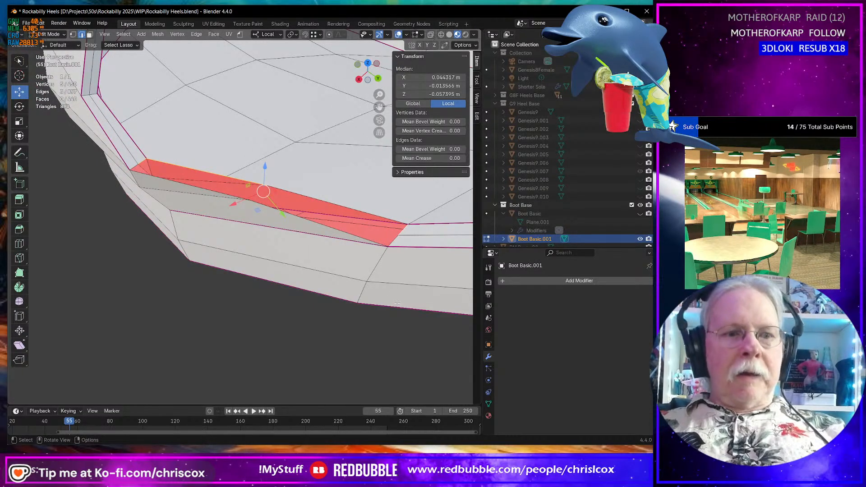
{"action": "key", "text": "1"}
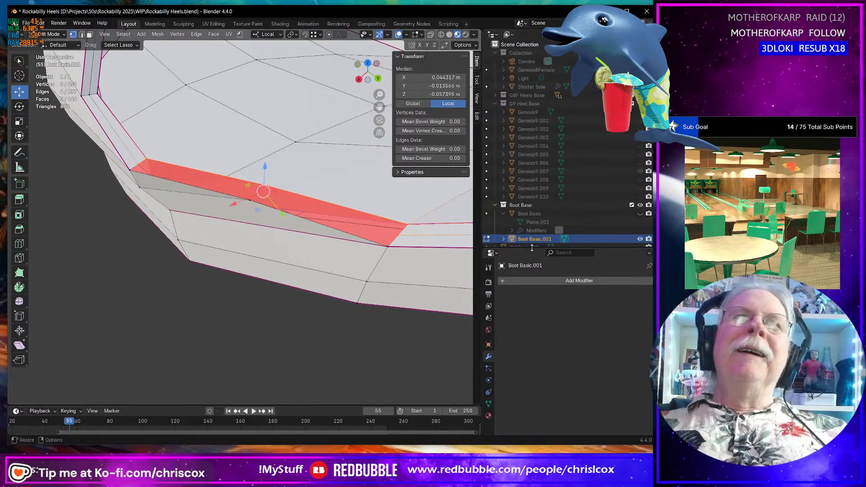
{"action": "left_click", "coordinate": [265, 186]}
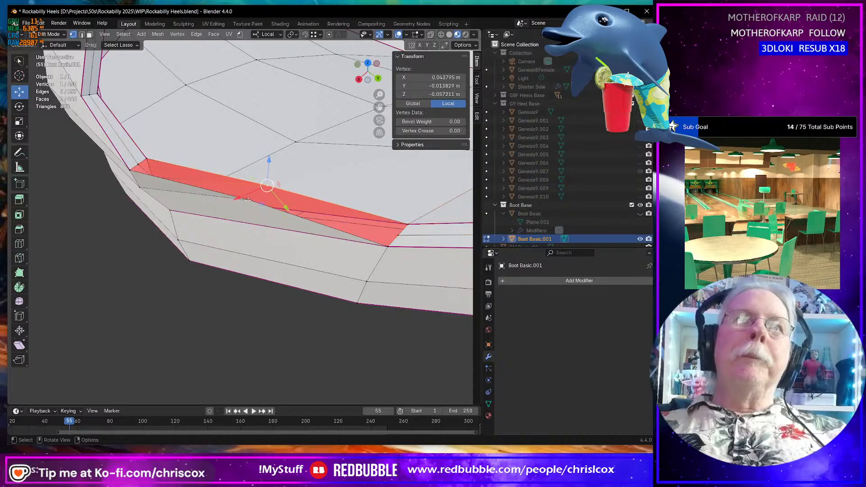
{"action": "key", "text": "f"}
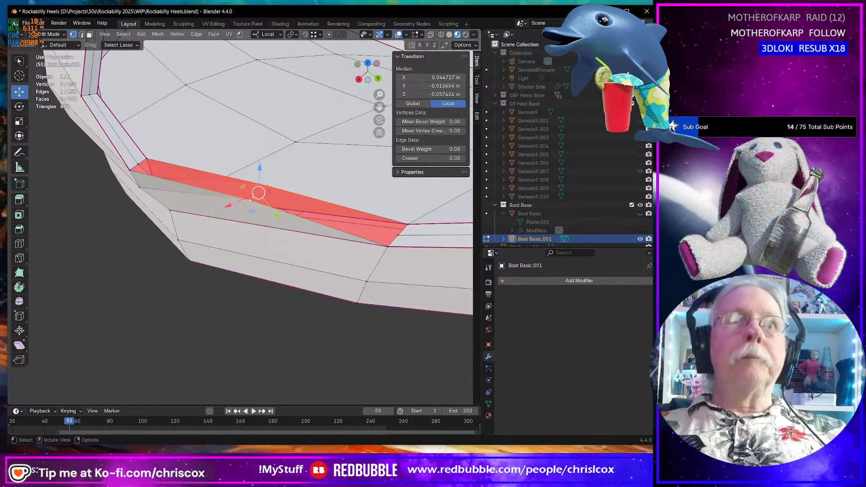
{"action": "right_click", "coordinate": [251, 199]}
{"action": "mouse_move", "coordinate": [253, 183]}
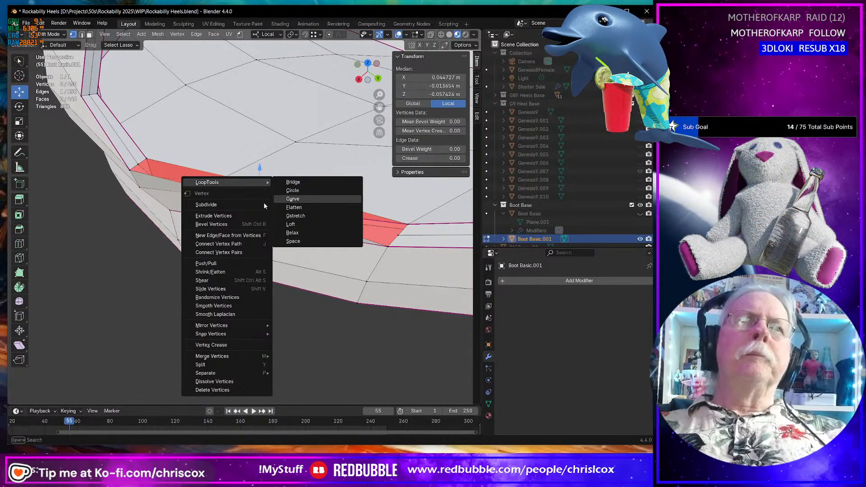
{"action": "left_click", "coordinate": [263, 204]}
Fill the inner half of the opening's toe-side section with one face from its four corner vertices.
{"action": "left_click", "coordinate": [266, 186]}
{"action": "left_click", "coordinate": [266, 186], "text": "shift"}
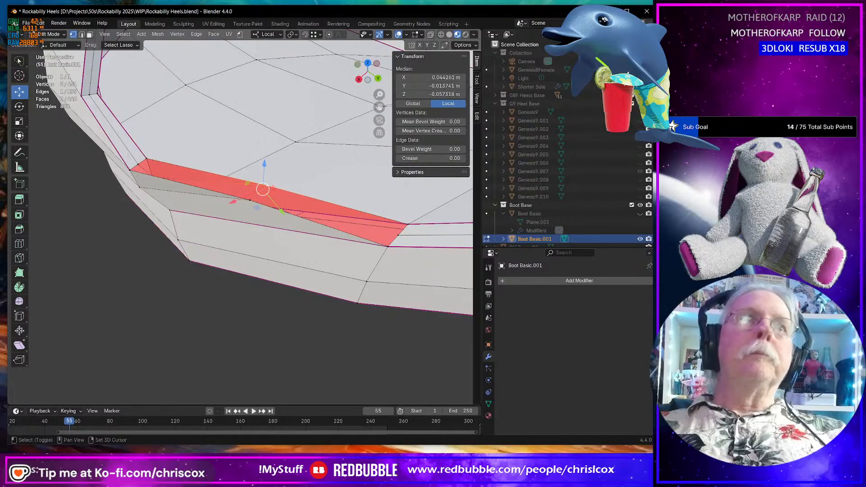
{"action": "left_click", "coordinate": [143, 157], "text": "shift"}
{"action": "left_click", "coordinate": [138, 165], "text": "shift"}
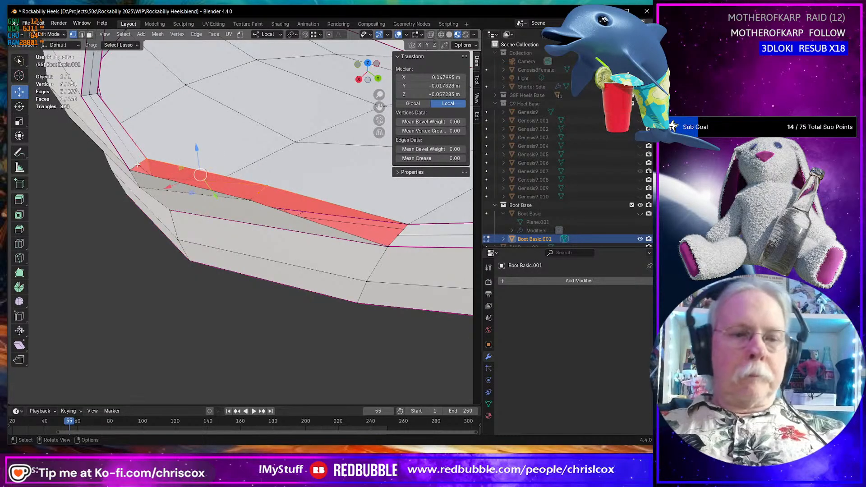
{"action": "key", "text": "f"}
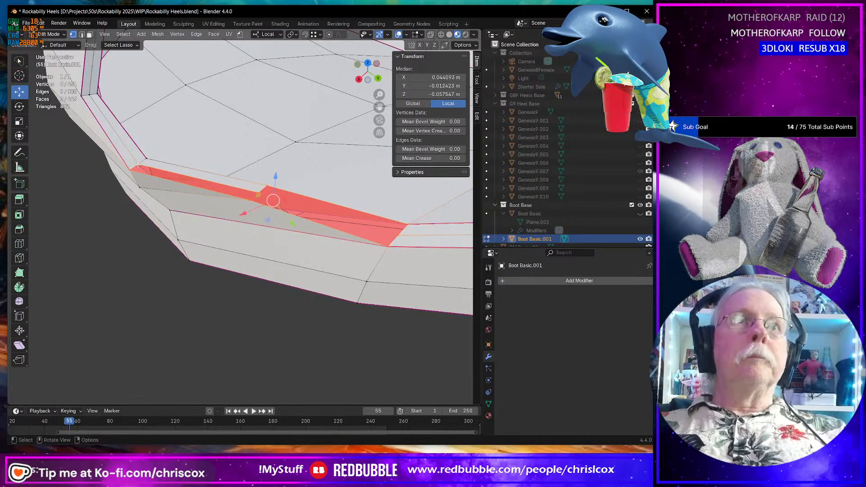
{"action": "key", "text": "f"}
{"action": "key", "text": "x"}
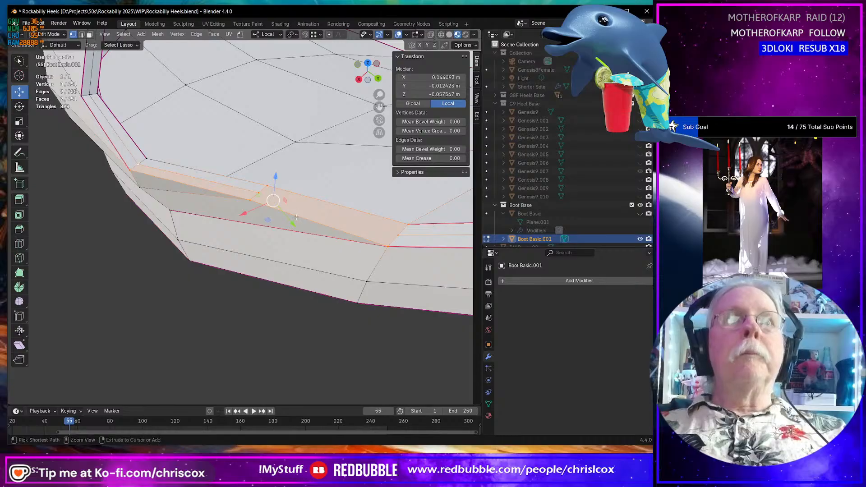
Fill the outer half of the opening's toe-side section with one face from its four corner vertices.
{"action": "left_click", "coordinate": [262, 202]}
{"action": "left_click", "coordinate": [251, 202]}
{"action": "left_click", "coordinate": [257, 195], "text": "shift"}
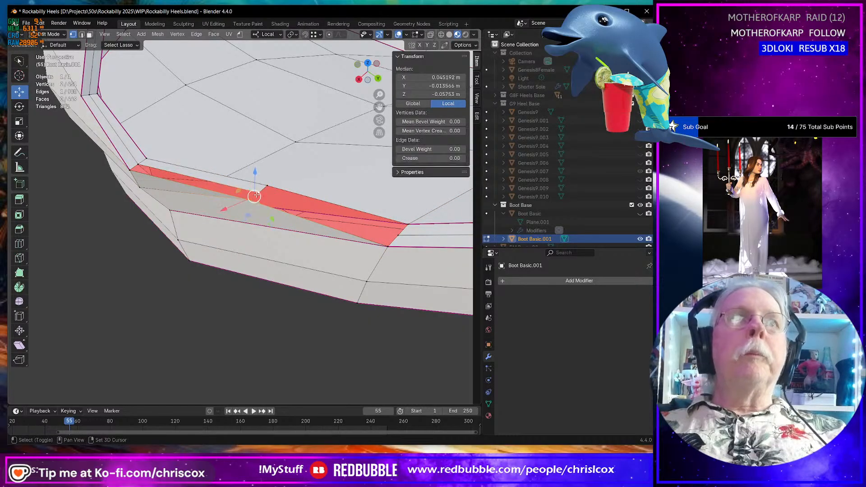
{"action": "left_click", "coordinate": [139, 165], "text": "shift"}
{"action": "left_click", "coordinate": [129, 170], "text": "shift"}
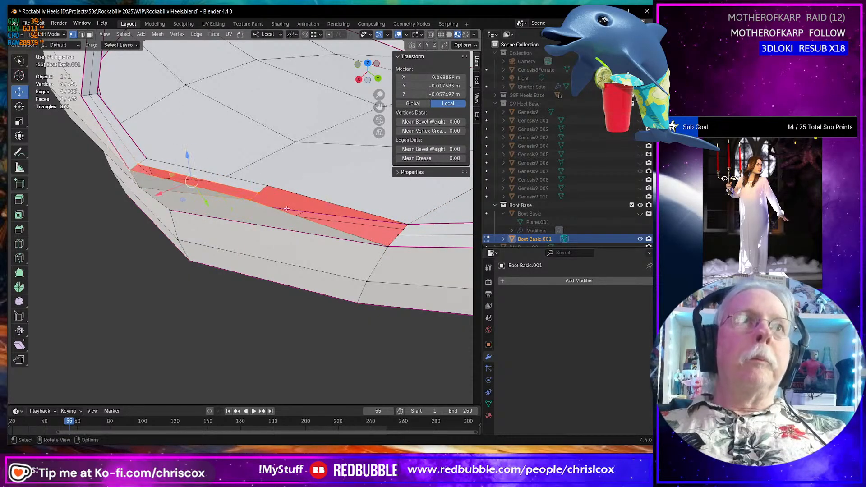
{"action": "key", "text": "f"}
Fill the outer half of the toe-end opening's heel-side section with one face from its four corner vertices.
{"action": "left_click", "coordinate": [258, 194]}
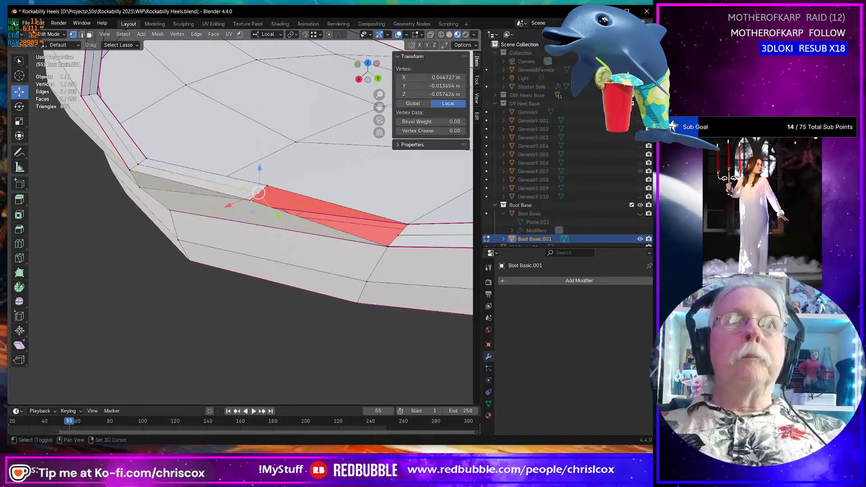
{"action": "left_click", "coordinate": [251, 201], "text": "shift"}
{"action": "left_click", "coordinate": [396, 239], "text": "shift"}
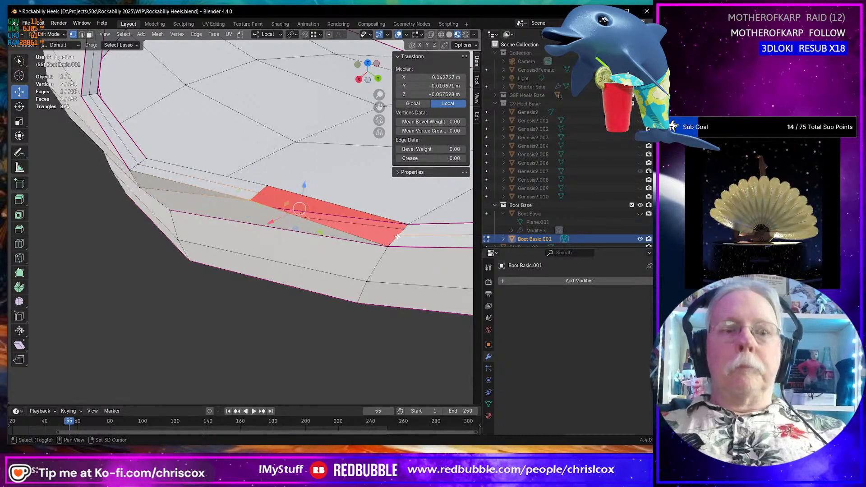
{"action": "left_click", "coordinate": [389, 247], "text": "shift"}
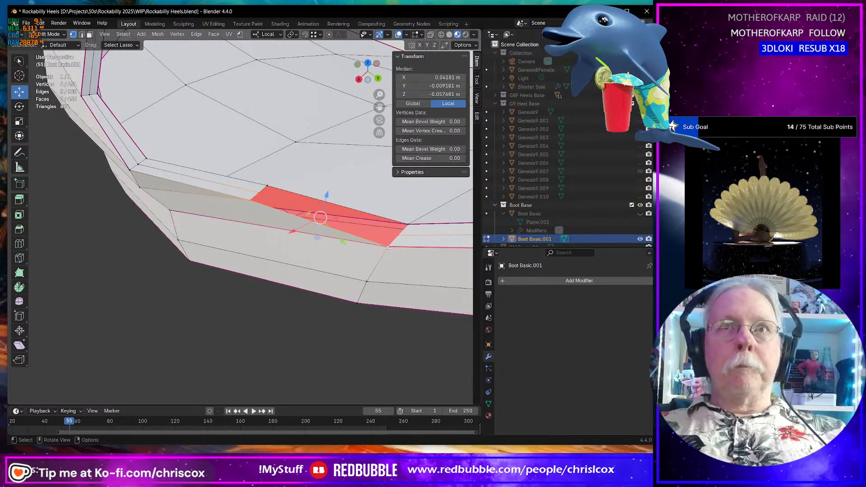
{"action": "left_click", "coordinate": [388, 248]}
{"action": "left_click", "coordinate": [398, 235], "text": "shift"}
{"action": "left_click", "coordinate": [260, 193], "text": "shift"}
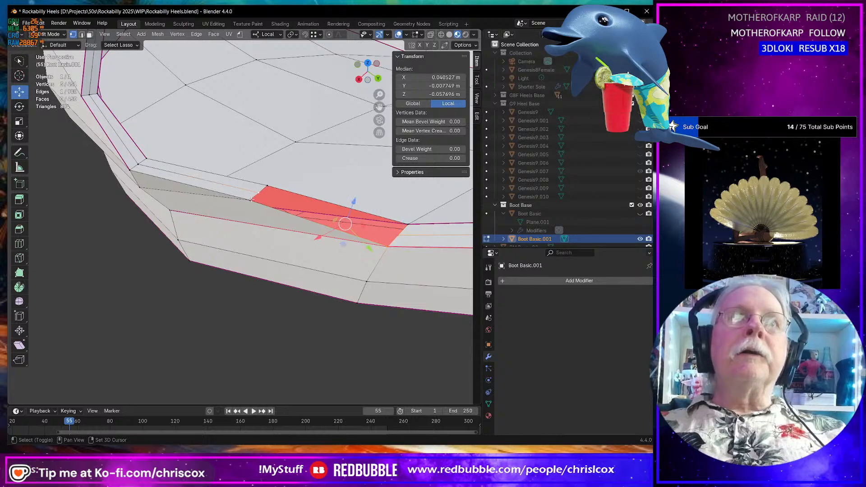
{"action": "left_click", "coordinate": [249, 200], "text": "shift"}
{"action": "key", "text": "f"}
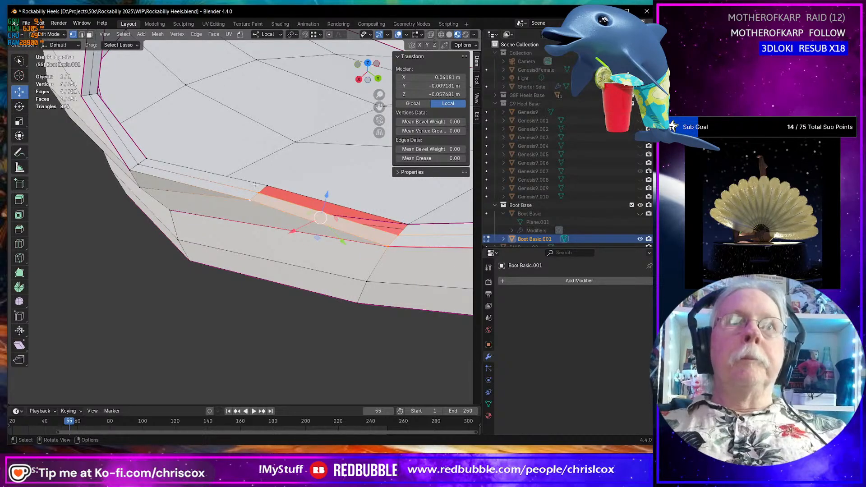
Fill the inner half of the toe-end opening's heel-side section with one face from its four corner vertices.
{"action": "left_click", "coordinate": [267, 186]}
{"action": "left_click", "coordinate": [259, 193], "text": "shift"}
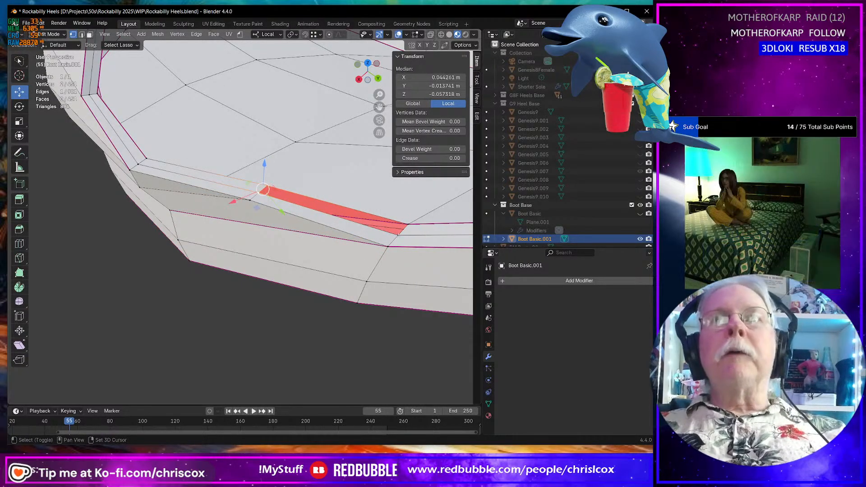
{"action": "left_click", "coordinate": [398, 235], "text": "shift"}
{"action": "left_click", "coordinate": [406, 224], "text": "shift"}
{"action": "key", "text": "f"}
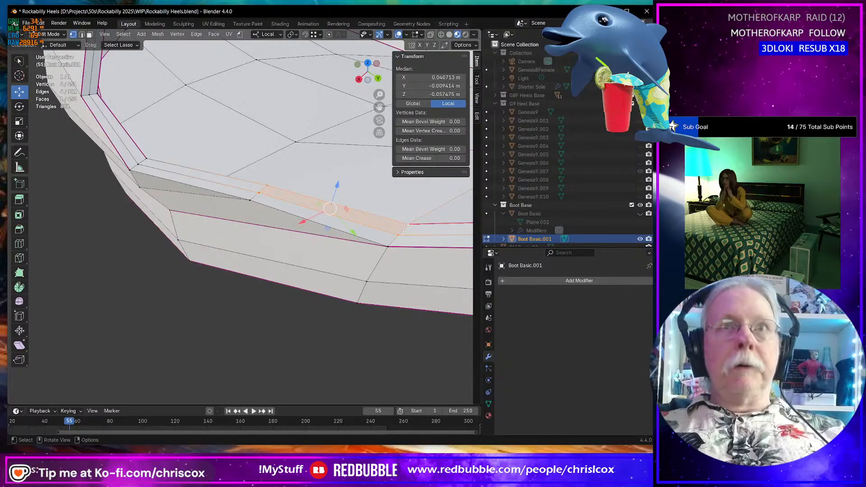
Select the inner and outer long edges of the newly filled toe-end strip and set their mean crease to 1.
{"action": "middle_click_drag", "start_coordinate": [408, 224], "coordinate": [405, 199]}
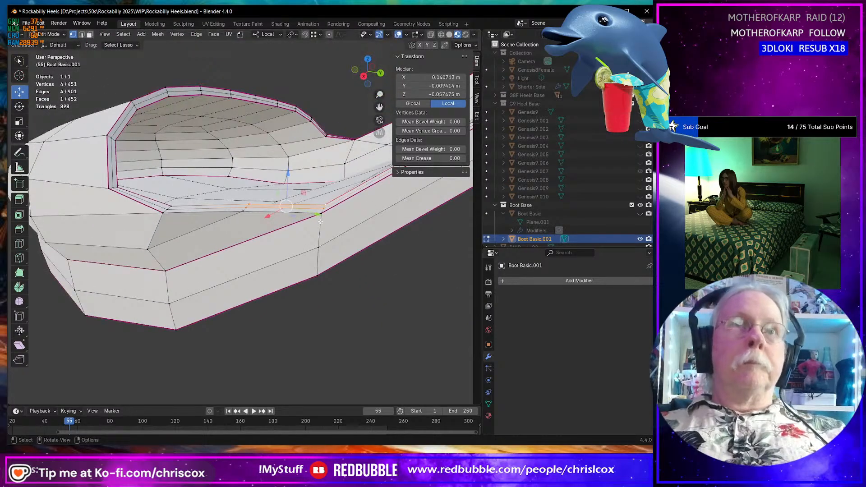
{"action": "middle_click_drag", "start_coordinate": [320, 221], "coordinate": [172, 204]}
{"action": "key", "text": "2"}
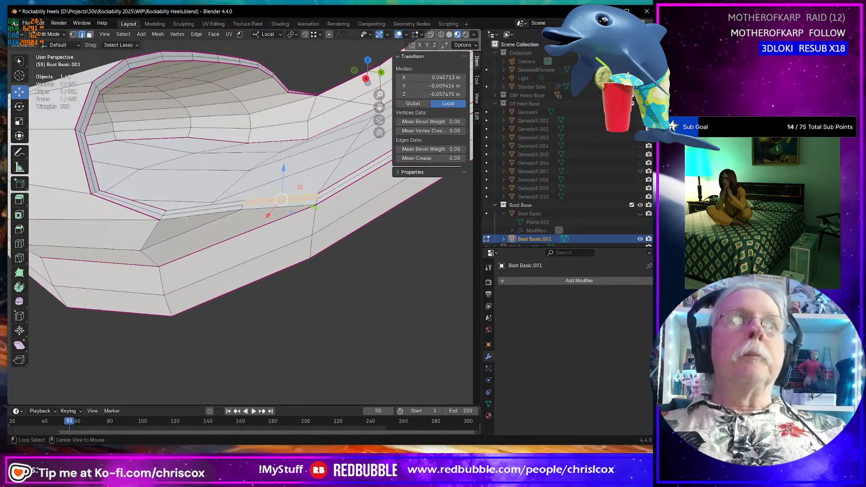
{"action": "left_click", "coordinate": [186, 218], "text": "alt"}
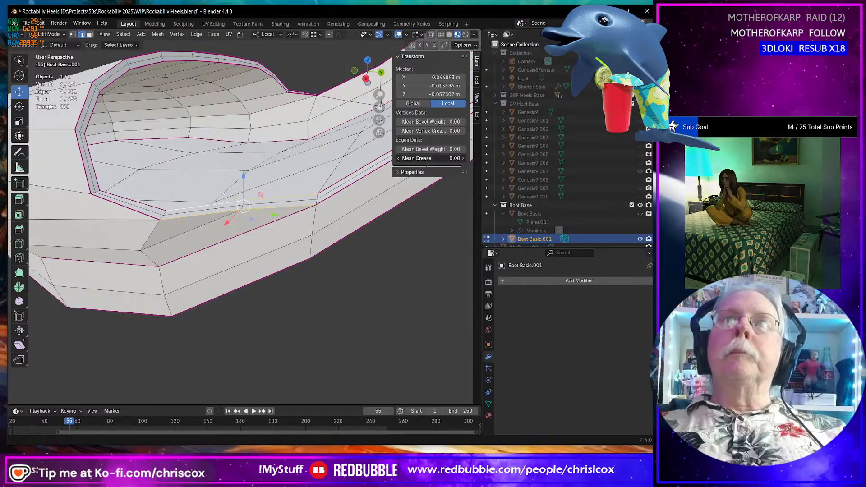
{"action": "left_click_drag", "start_coordinate": [429, 157], "coordinate": [458, 158]}
Select the inner and outer edge loops up the cut heel wall's front rim and set their mean crease to 1.
{"action": "middle_click_drag", "start_coordinate": [343, 212], "coordinate": [476, 294]}
{"action": "scroll", "coordinate": [343, 177], "scroll_direction": "up", "scroll_amount": 5}
{"action": "middle_click_drag", "start_coordinate": [239, 273], "coordinate": [311, 273]}
{"action": "scroll", "coordinate": [312, 229], "scroll_direction": "up", "scroll_amount": 3}
{"action": "middle_click_drag", "start_coordinate": [311, 229], "coordinate": [291, 270]}
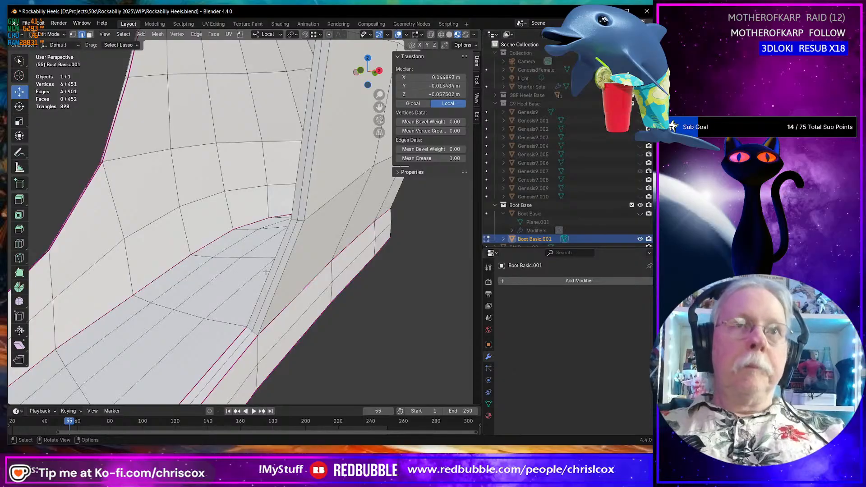
{"action": "left_click", "coordinate": [277, 284], "text": "alt+shift"}
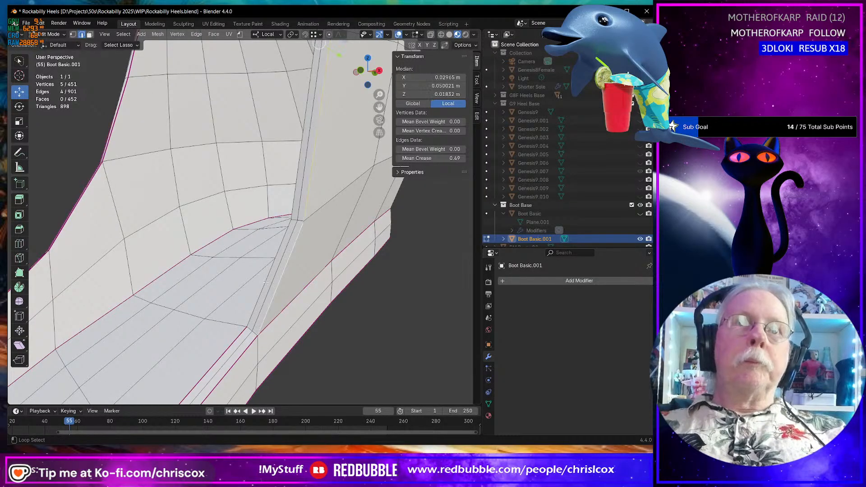
{"action": "scroll", "coordinate": [275, 277], "scroll_direction": "down", "scroll_amount": 5}
{"action": "middle_click_drag", "start_coordinate": [271, 266], "coordinate": [289, 266]}
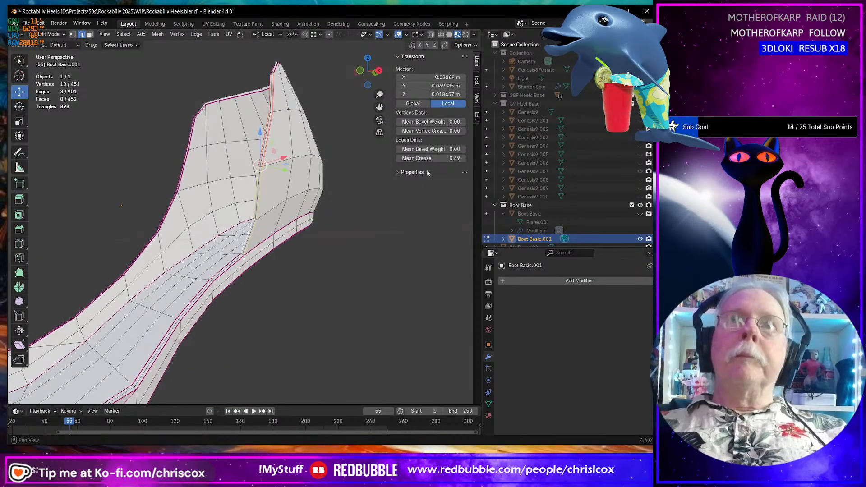
{"action": "left_click_drag", "start_coordinate": [429, 158], "coordinate": [465, 158]}
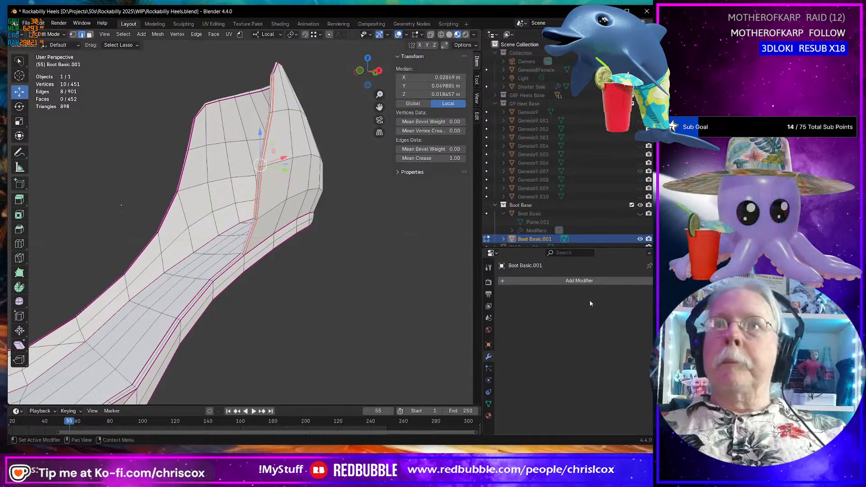
Add a Subdivision Surface modifier to the boot copy.
{"action": "left_click", "coordinate": [515, 281]}
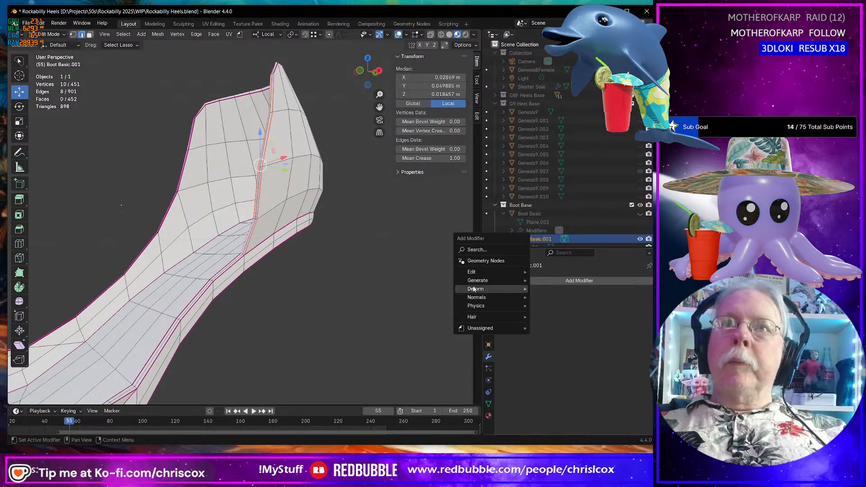
{"action": "mouse_move", "coordinate": [474, 284]}
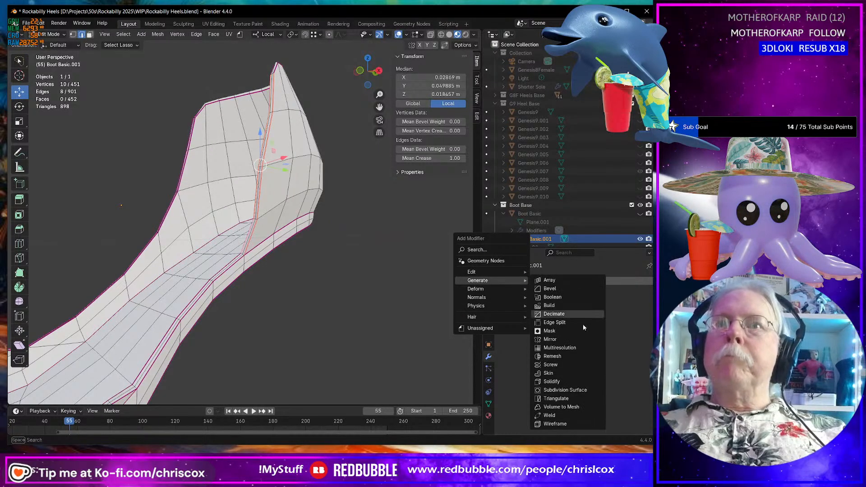
{"action": "left_click", "coordinate": [558, 391]}
Set the mean crease to 1 on the two short edges across the rim at the heel wall's lower corner.
{"action": "middle_click_drag", "start_coordinate": [334, 357], "coordinate": [294, 317]}
{"action": "scroll", "coordinate": [288, 316], "scroll_direction": "up", "scroll_amount": 4}
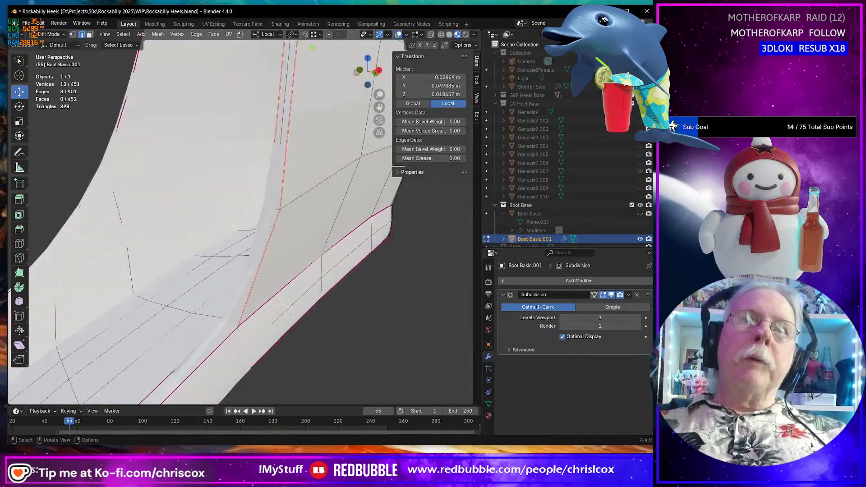
{"action": "left_click", "coordinate": [235, 323], "text": "alt"}
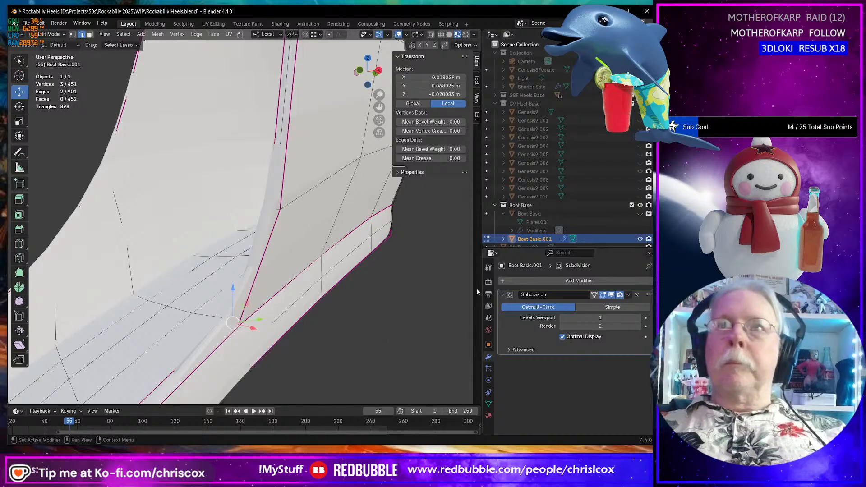
{"action": "left_click", "coordinate": [431, 158]}
{"action": "type", "text": "1"}
{"action": "key", "text": "Return"}
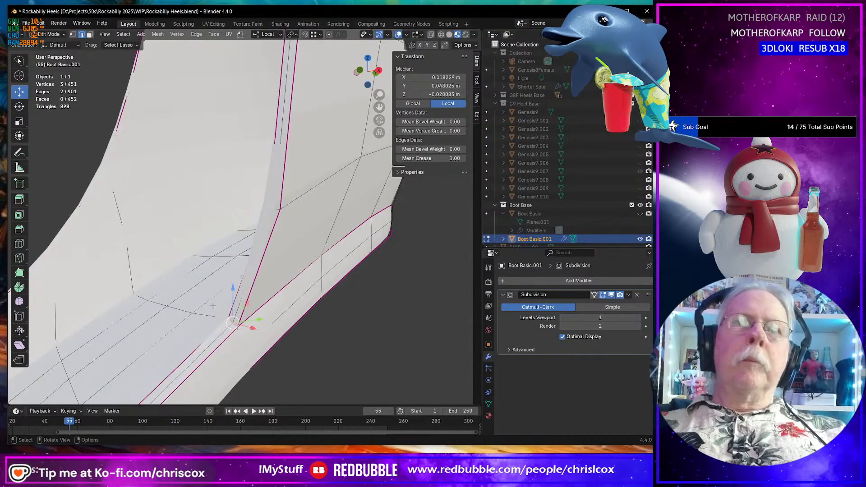
Select the two short edges across the rim at the toe strip's heel-side corner and set their mean crease to 1.
{"action": "middle_click_drag", "start_coordinate": [234, 300], "coordinate": [211, 315]}
{"action": "middle_click_drag", "start_coordinate": [108, 359], "coordinate": [190, 343], "text": "shift"}
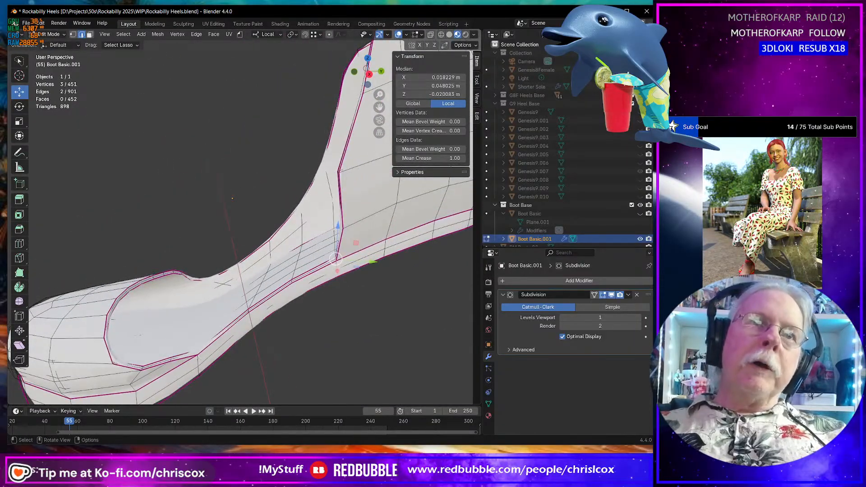
{"action": "left_click", "coordinate": [197, 356]}
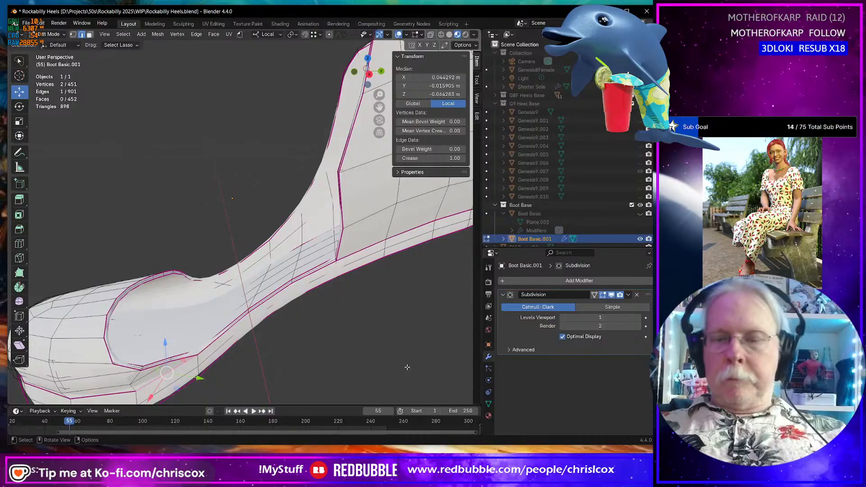
{"action": "key", "text": "KP_Decimal"}
{"action": "middle_click_drag", "start_coordinate": [400, 263], "coordinate": [356, 243]}
{"action": "left_click", "coordinate": [418, 195]}
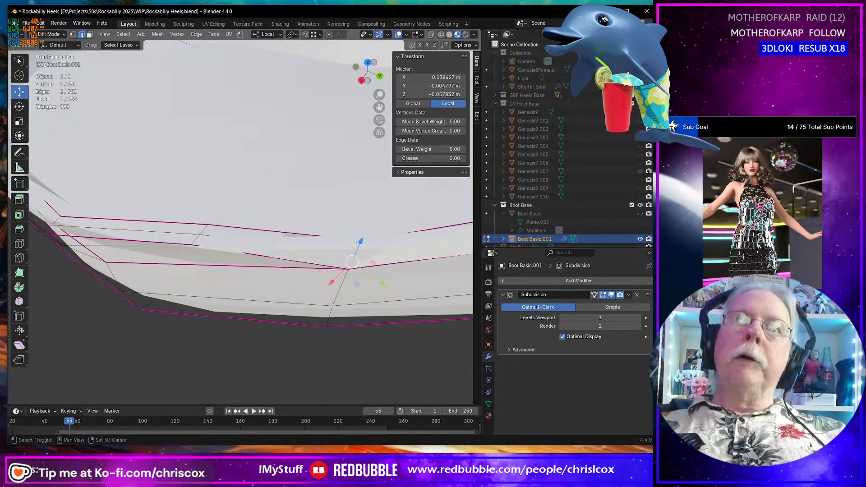
{"action": "left_click", "coordinate": [357, 244], "text": "shift"}
{"action": "left_click_drag", "start_coordinate": [431, 158], "coordinate": [497, 159]}
Hide the face loop that runs around the boot's lower side wall just above the sole.
{"action": "scroll", "coordinate": [296, 259], "scroll_direction": "down", "scroll_amount": 4}
{"action": "middle_click_drag", "start_coordinate": [296, 259], "coordinate": [263, 233]}
{"action": "scroll", "coordinate": [284, 210], "scroll_direction": "down", "scroll_amount": 4}
{"action": "scroll", "coordinate": [198, 273], "scroll_direction": "up", "scroll_amount": 5}
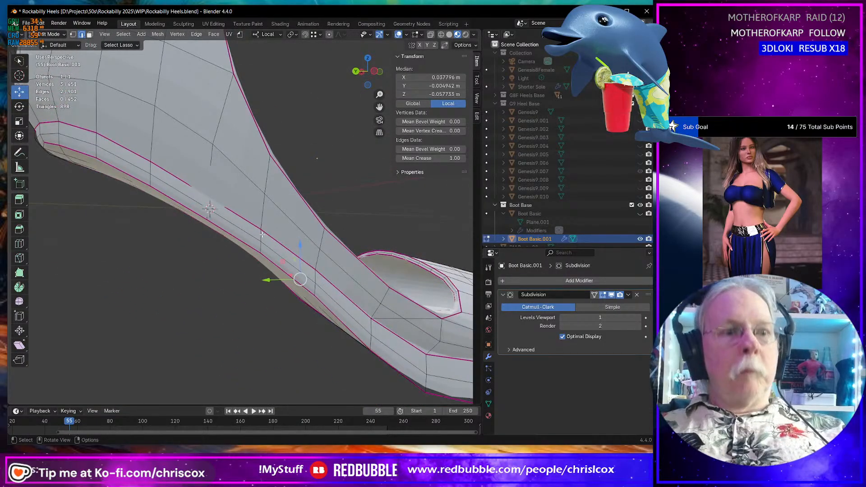
{"action": "key", "text": "3"}
{"action": "left_click", "coordinate": [263, 235], "text": "alt"}
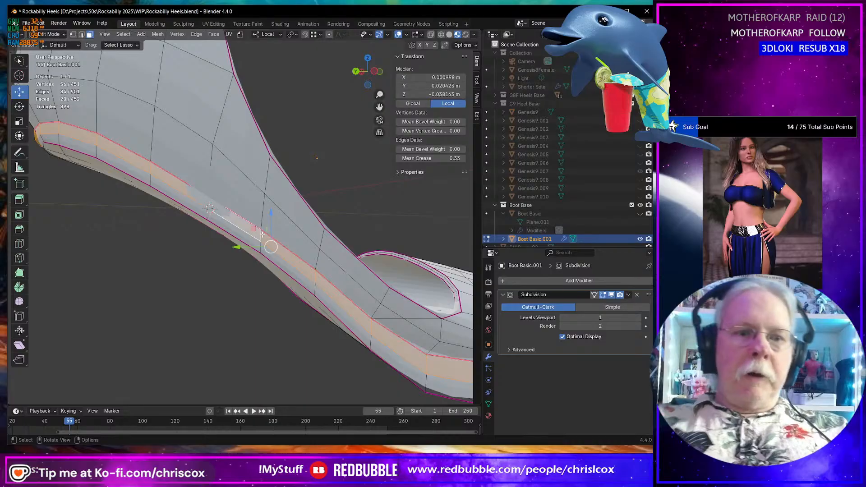
{"action": "key", "text": "h"}
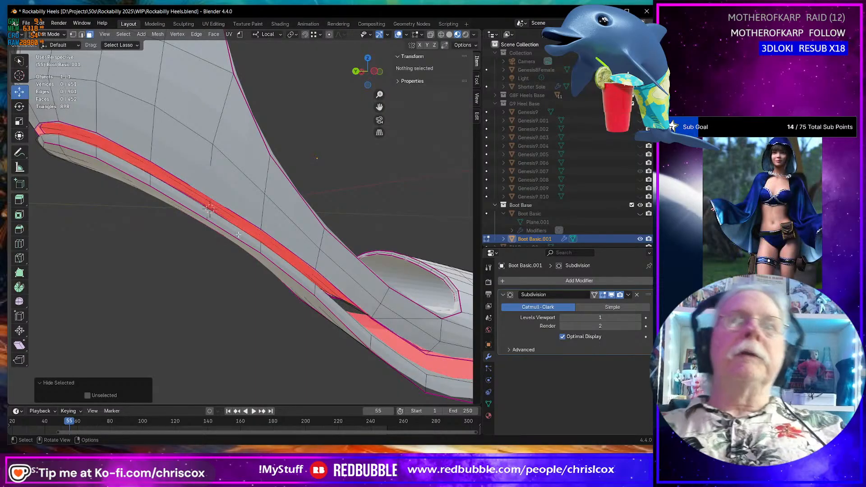
Select the two lengthwise face loops along both sides of the insole and hide them.
{"action": "middle_click_drag", "start_coordinate": [262, 235], "coordinate": [238, 178]}
{"action": "middle_click_drag", "start_coordinate": [217, 256], "coordinate": [98, 267]}
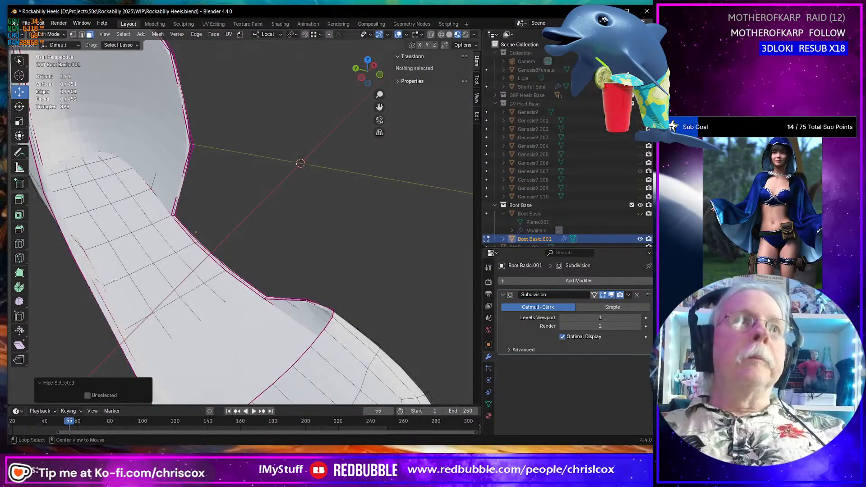
{"action": "left_click", "coordinate": [116, 279], "text": "alt"}
{"action": "left_click", "coordinate": [182, 247], "text": "alt+shift"}
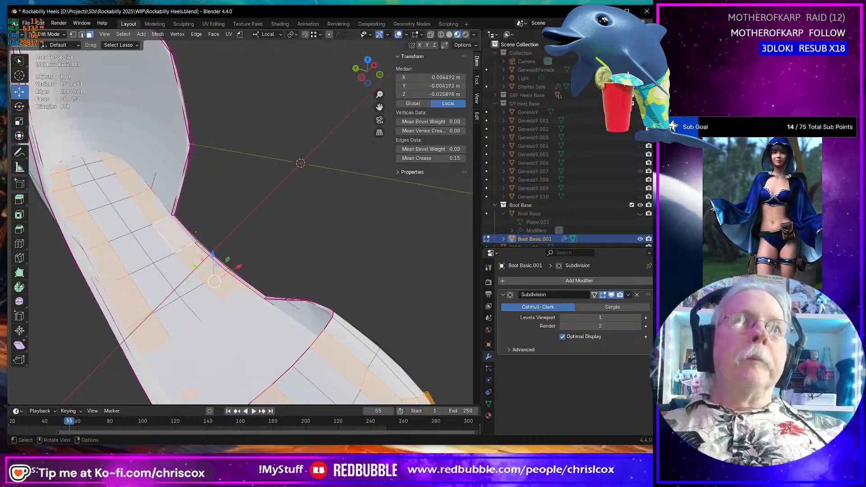
{"action": "middle_click_drag", "start_coordinate": [182, 247], "coordinate": [227, 225]}
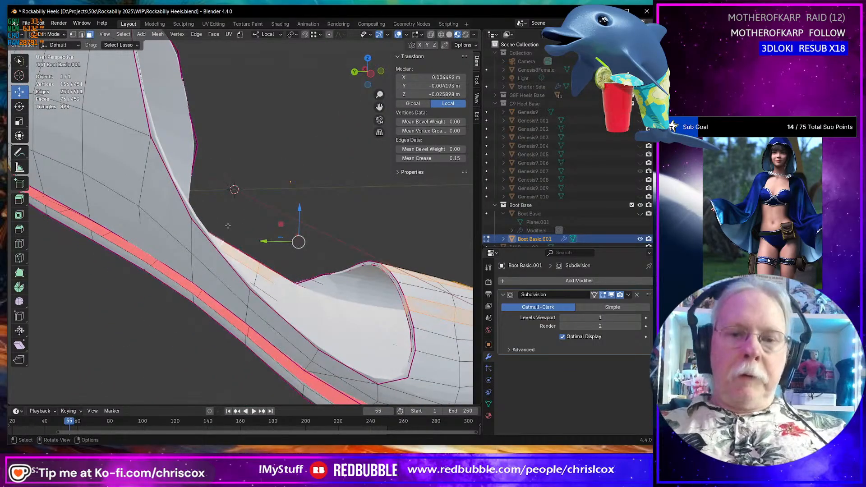
{"action": "key", "text": "h"}
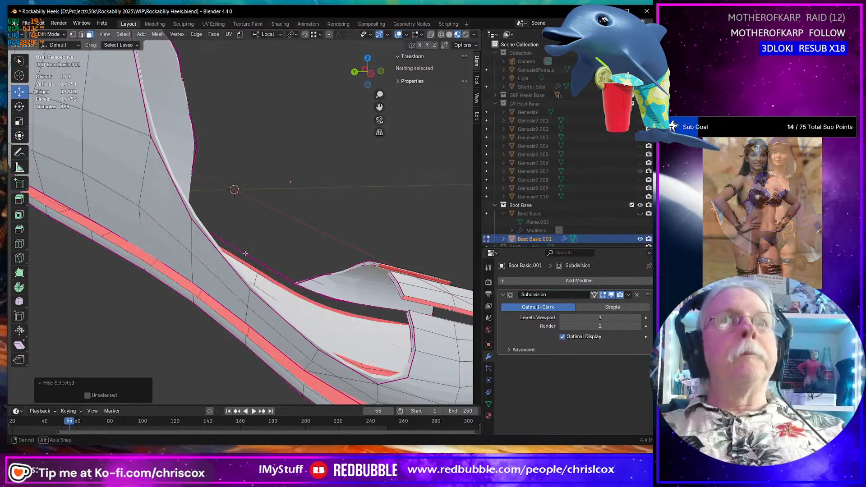
Select the two neighbouring sections of the remaining arch side wall, inside and outside, and delete their faces.
{"action": "scroll", "coordinate": [256, 194], "scroll_direction": "down", "scroll_amount": 4}
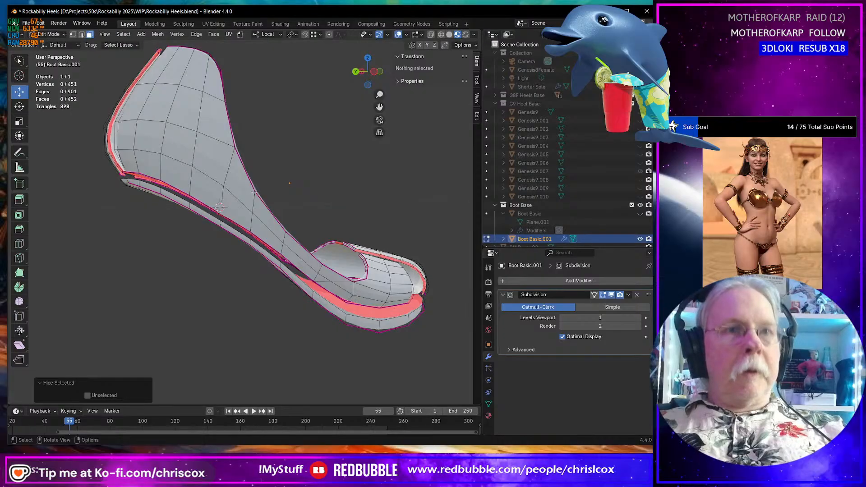
{"action": "left_click", "coordinate": [242, 199], "text": "alt"}
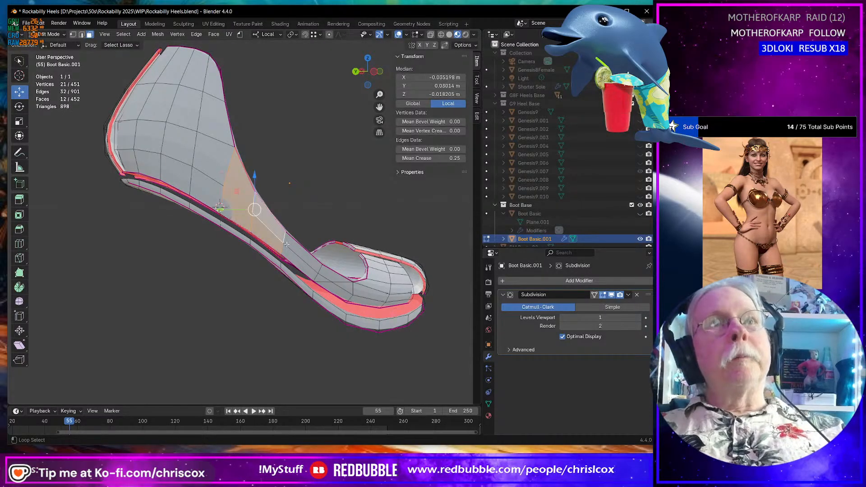
{"action": "left_click", "coordinate": [310, 263], "text": "alt+shift"}
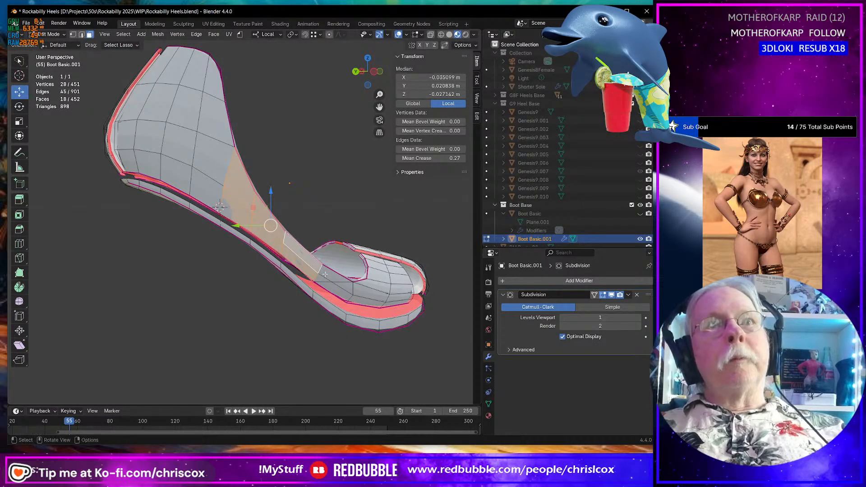
{"action": "middle_click_drag", "start_coordinate": [325, 274], "coordinate": [262, 251]}
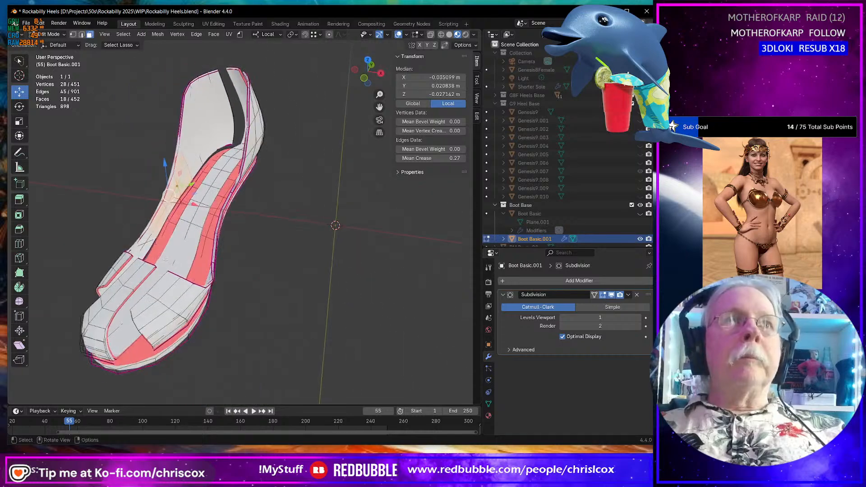
{"action": "key", "text": "x"}
{"action": "left_click", "coordinate": [263, 251]}
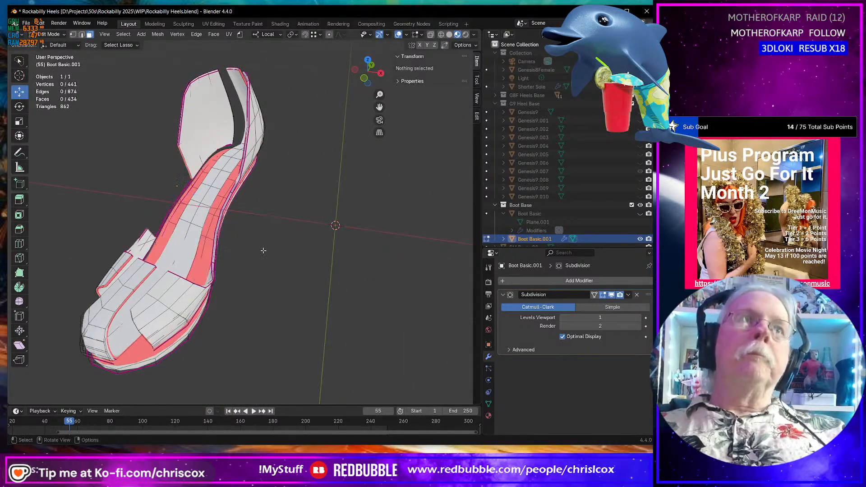
{"action": "middle_click_drag", "start_coordinate": [262, 251], "coordinate": [217, 234]}
{"action": "scroll", "coordinate": [176, 220], "scroll_direction": "up", "scroll_amount": 5}
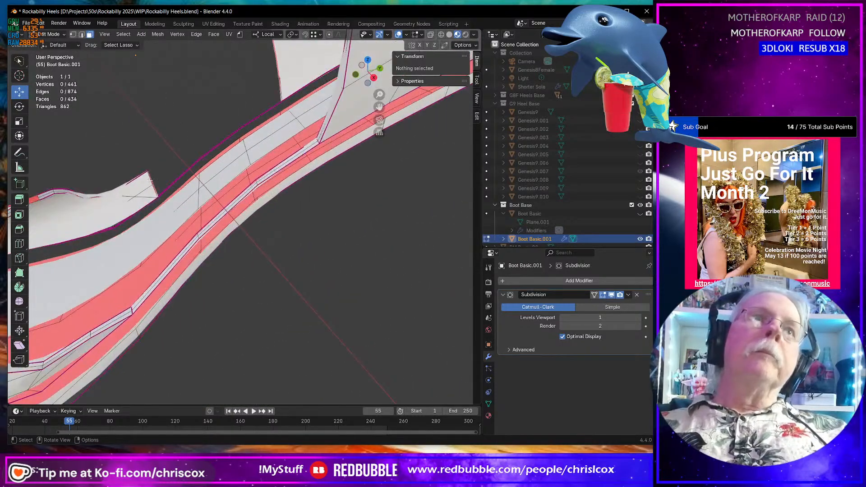
Select the loop of four faces at the remaining arch wall's end near the toe strip and delete those faces.
{"action": "left_click", "coordinate": [144, 189], "text": "alt"}
{"action": "middle_click_drag", "start_coordinate": [144, 189], "coordinate": [155, 192]}
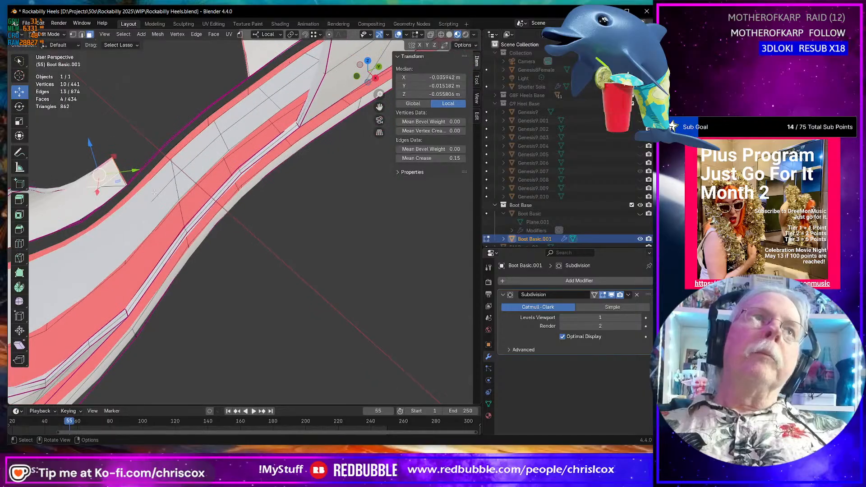
{"action": "key", "text": "x"}
{"action": "left_click", "coordinate": [171, 174]}
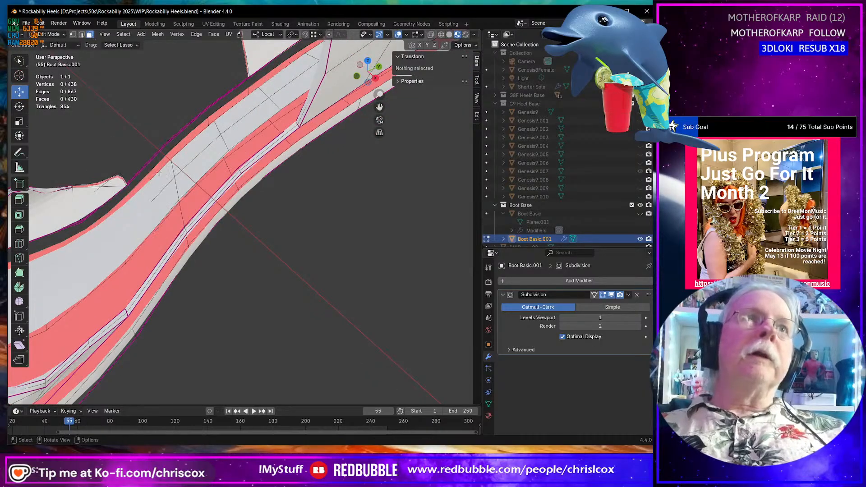
Select the two leftover triangular faces, inside and outside, at the arch wall's toe end and delete them.
{"action": "left_click", "coordinate": [120, 181]}
{"action": "middle_click_drag", "start_coordinate": [122, 181], "coordinate": [153, 187]}
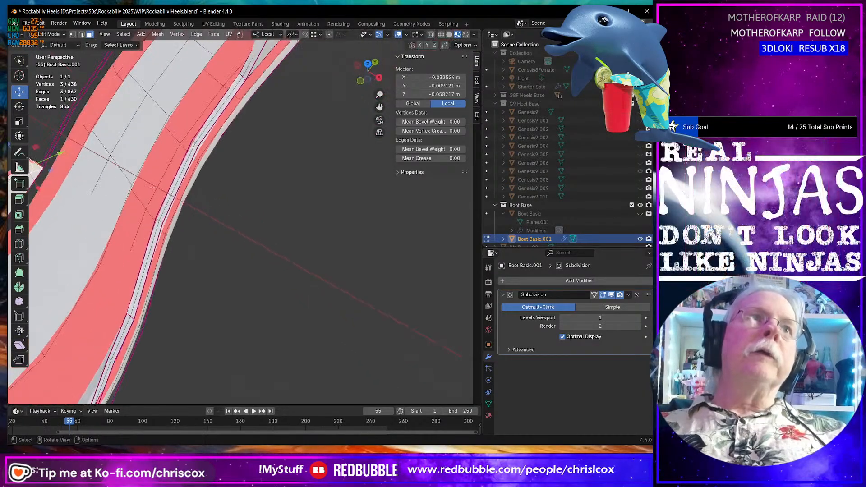
{"action": "middle_click_drag", "start_coordinate": [56, 160], "coordinate": [244, 306], "text": "shift"}
{"action": "scroll", "coordinate": [229, 276], "scroll_direction": "down", "scroll_amount": 5}
{"action": "scroll", "coordinate": [246, 307], "scroll_direction": "down", "scroll_amount": 3}
{"action": "scroll", "coordinate": [240, 310], "scroll_direction": "up", "scroll_amount": 8}
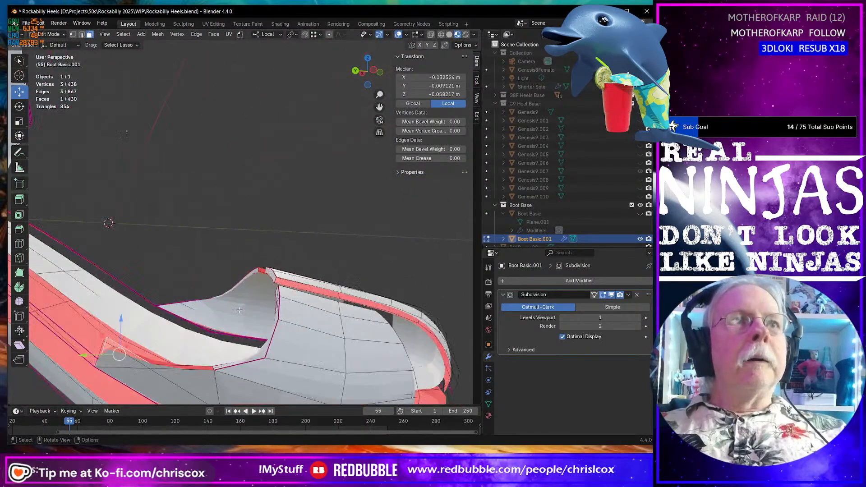
{"action": "left_click", "coordinate": [104, 360], "text": "shift"}
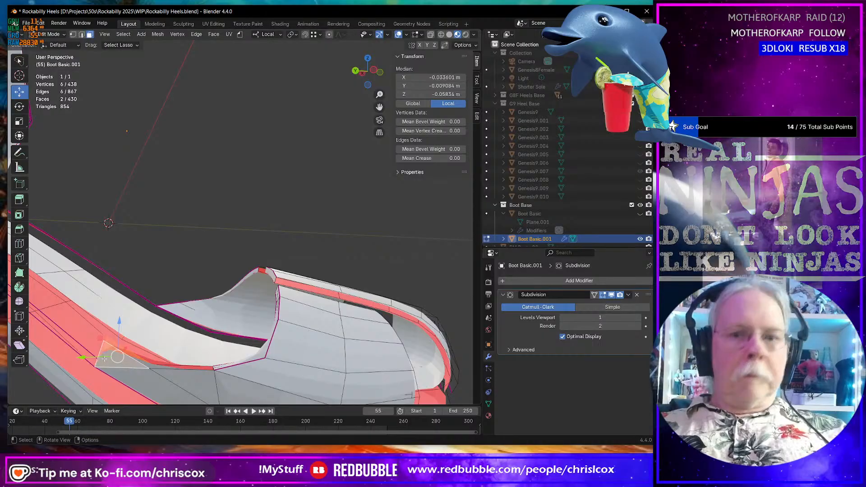
{"action": "key", "text": "x"}
{"action": "left_click", "coordinate": [104, 358]}
Reveal all hidden geometry of the boot and clear the selection.
{"action": "middle_click_drag", "start_coordinate": [104, 359], "coordinate": [135, 328]}
{"action": "key", "text": "alt+h"}
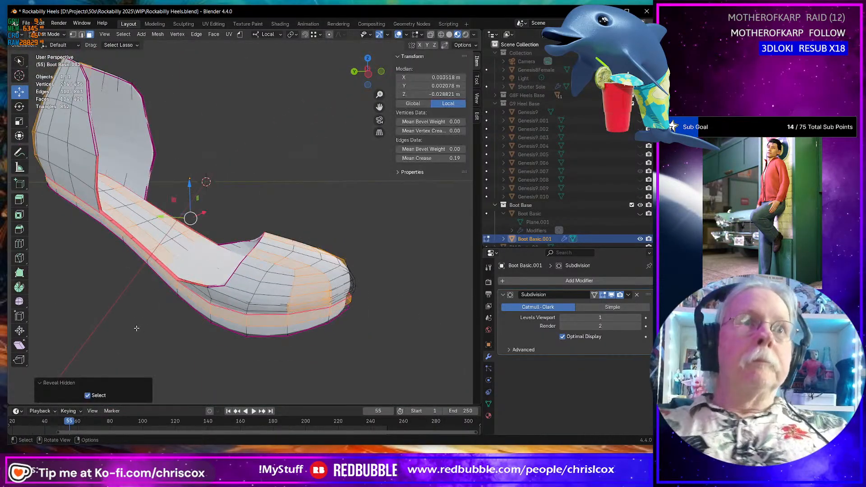
{"action": "left_click", "coordinate": [245, 169]}
In edge select mode, fill the open rim gap with faces from the toe strip's corner along the arch to the heel cup.
{"action": "middle_click_drag", "start_coordinate": [245, 172], "coordinate": [304, 205]}
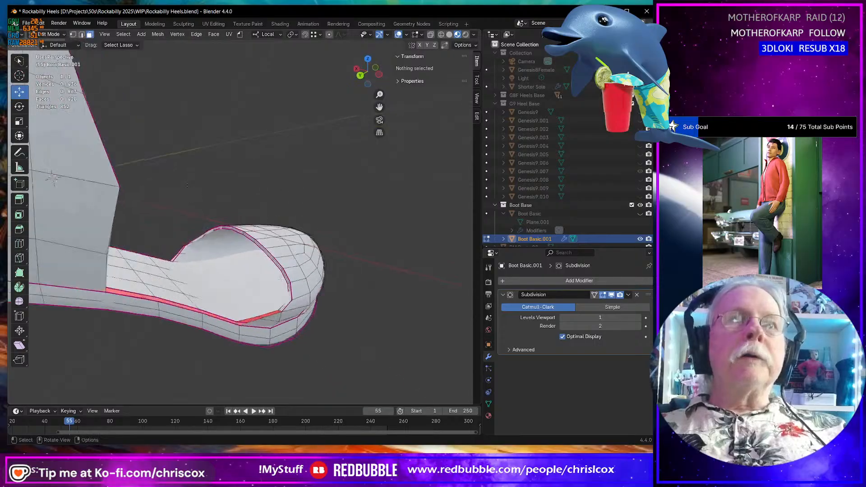
{"action": "scroll", "coordinate": [286, 294], "scroll_direction": "up", "scroll_amount": 3}
{"action": "middle_click_drag", "start_coordinate": [286, 294], "coordinate": [257, 324]}
{"action": "key", "text": "2"}
{"action": "left_click", "coordinate": [259, 321]}
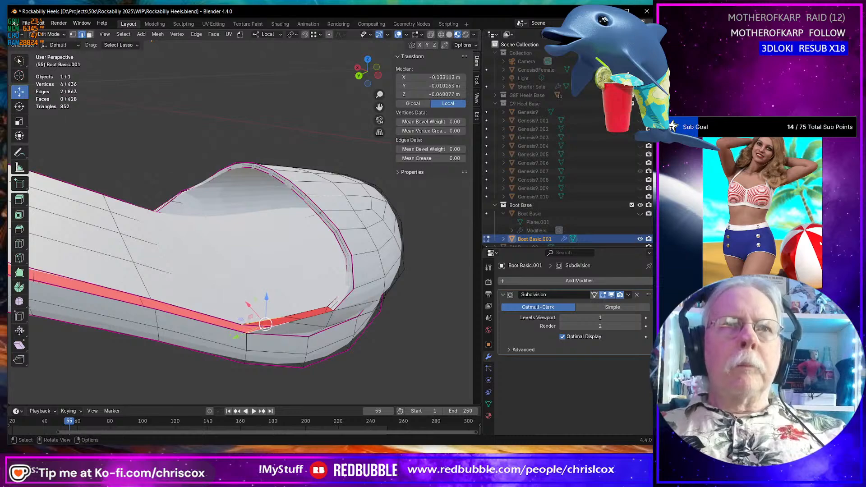
{"action": "left_click", "coordinate": [248, 326]}
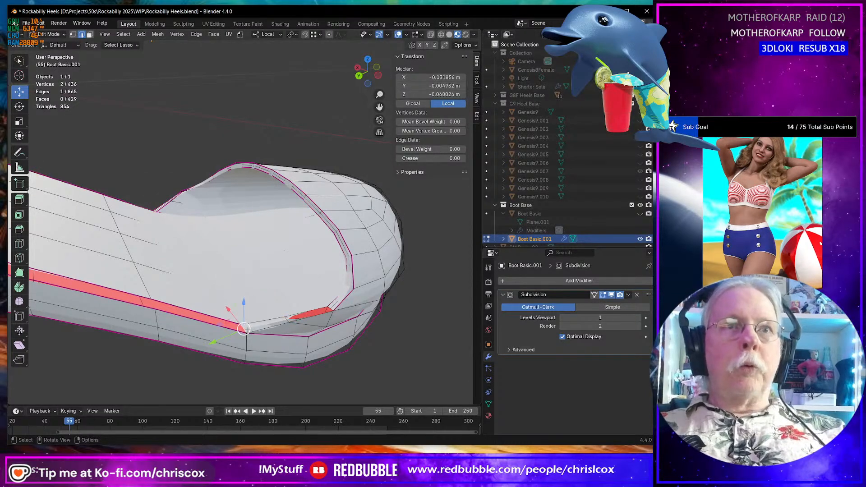
{"action": "middle_click_drag", "start_coordinate": [248, 327], "coordinate": [339, 376]}
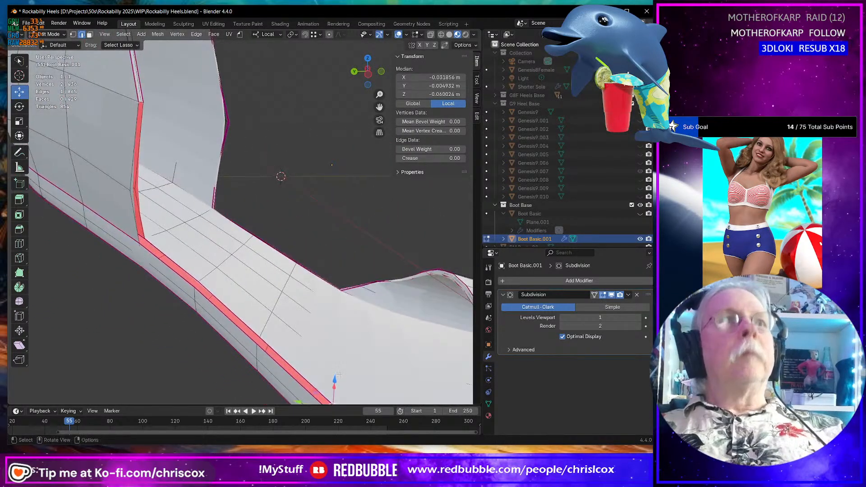
{"action": "key", "text": "ctrl+z"}
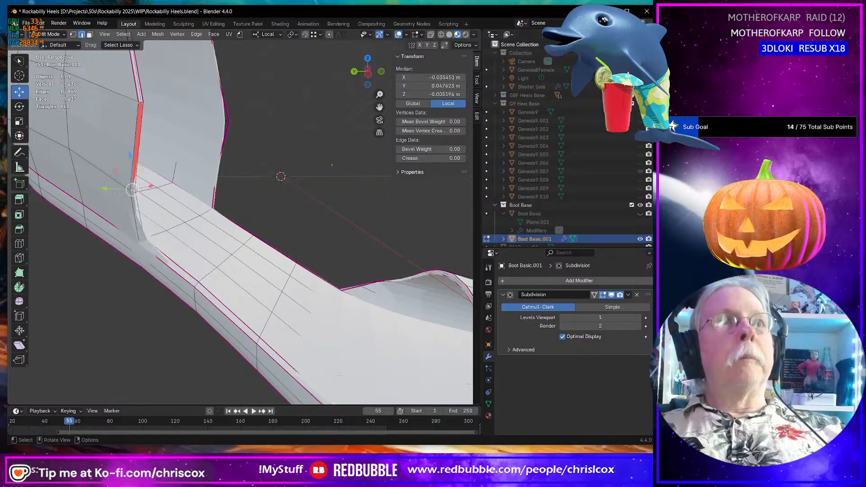
{"action": "key", "text": "ctrl+x"}
Add one centred loop cut lengthwise along the newly filled rim strip of the arch.
{"action": "middle_click_drag", "start_coordinate": [340, 375], "coordinate": [255, 364]}
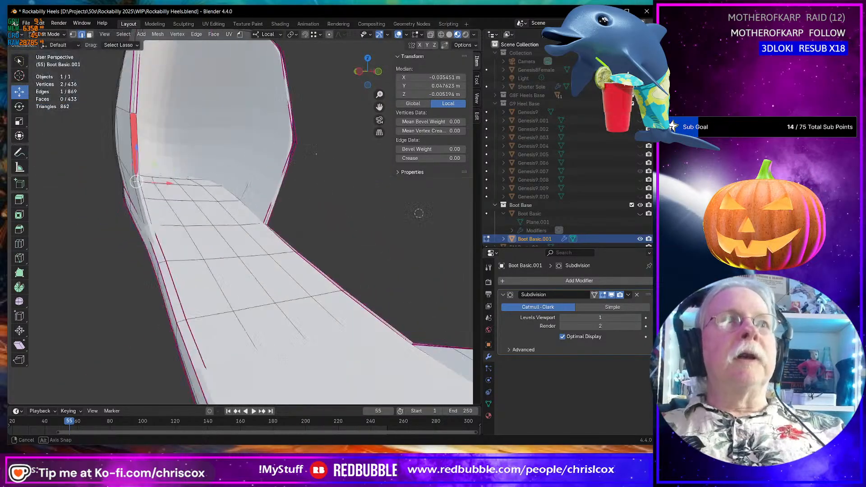
{"action": "left_click", "coordinate": [23, 243]}
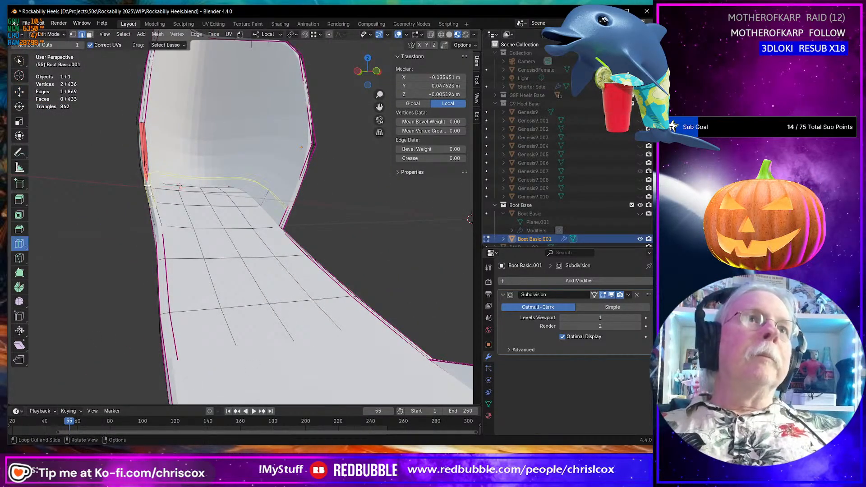
{"action": "left_click", "coordinate": [161, 258]}
{"action": "middle_click_drag", "start_coordinate": [163, 258], "coordinate": [342, 383]}
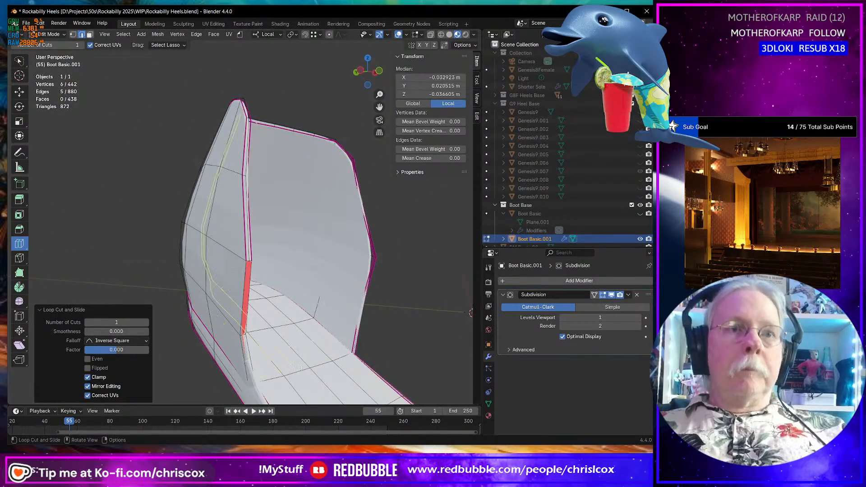
In vertex select mode, pick four corner vertices of one half of the heel cup's open front edge and fill them with a face.
{"action": "key", "text": "space"}
{"action": "key", "text": "g"}
{"action": "key", "text": "1"}
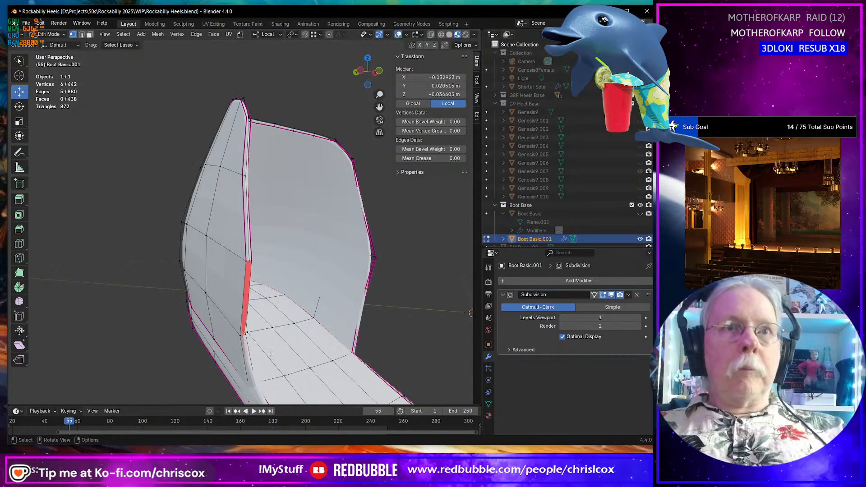
{"action": "left_click", "coordinate": [242, 335]}
{"action": "left_click", "coordinate": [247, 333], "text": "shift"}
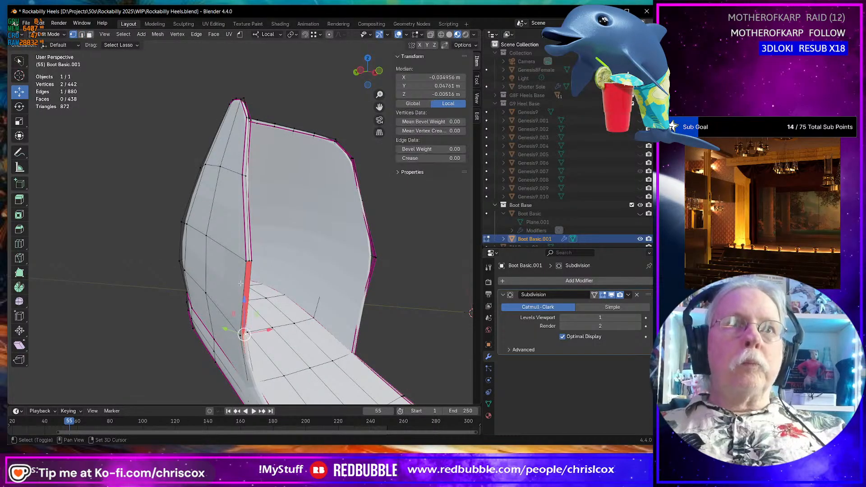
{"action": "left_click", "coordinate": [248, 261], "text": "shift"}
{"action": "left_click", "coordinate": [248, 264], "text": "shift"}
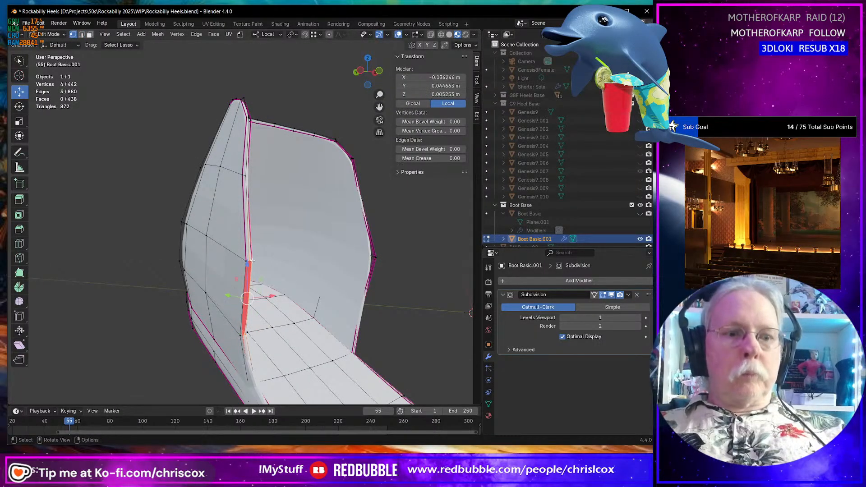
{"action": "key", "text": "f"}
Select the four vertices around the other half of the heel cup's open front edge and fill them with a face.
{"action": "left_click", "coordinate": [247, 261]}
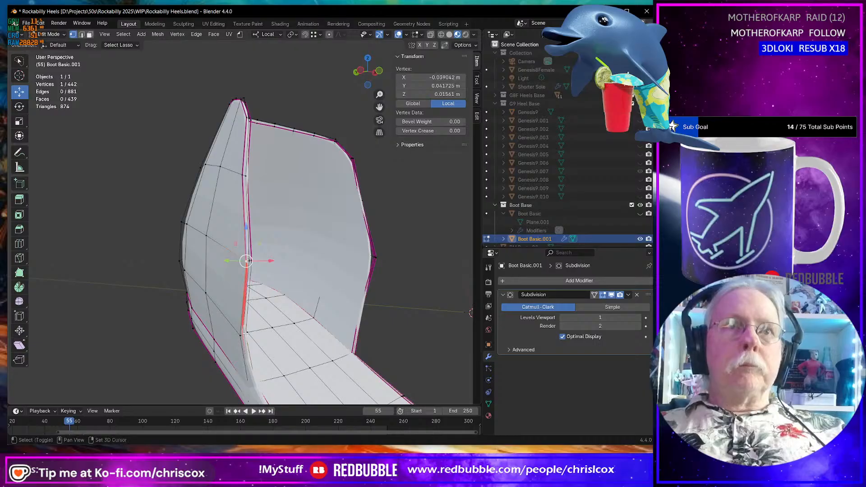
{"action": "left_click", "coordinate": [242, 335], "text": "shift"}
{"action": "left_click", "coordinate": [247, 333], "text": "shift"}
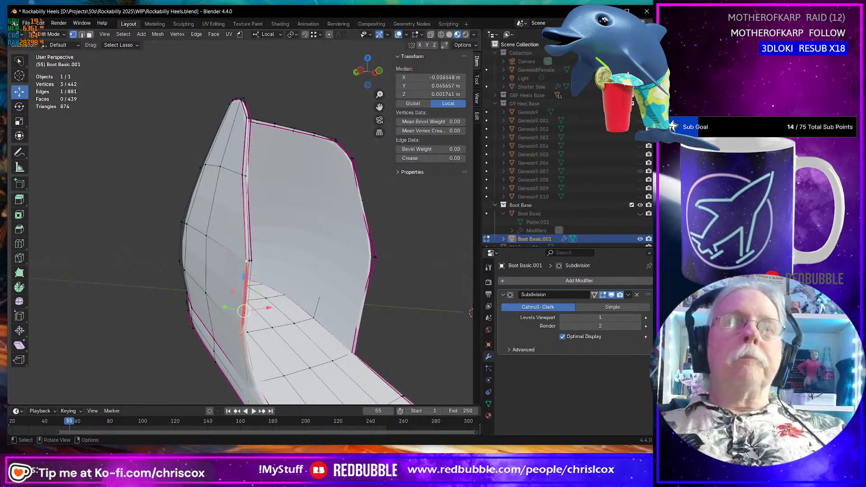
{"action": "key", "text": "KP_Decimal"}
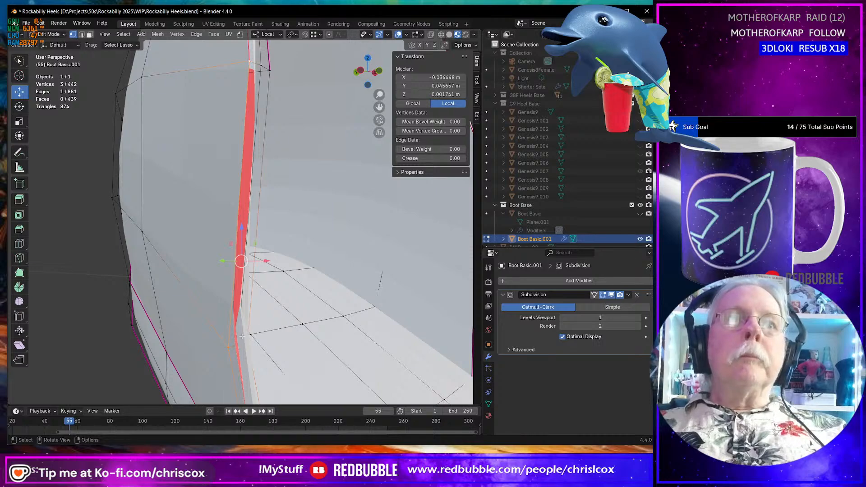
{"action": "left_click", "coordinate": [241, 346]}
{"action": "left_click", "coordinate": [229, 348], "text": "shift"}
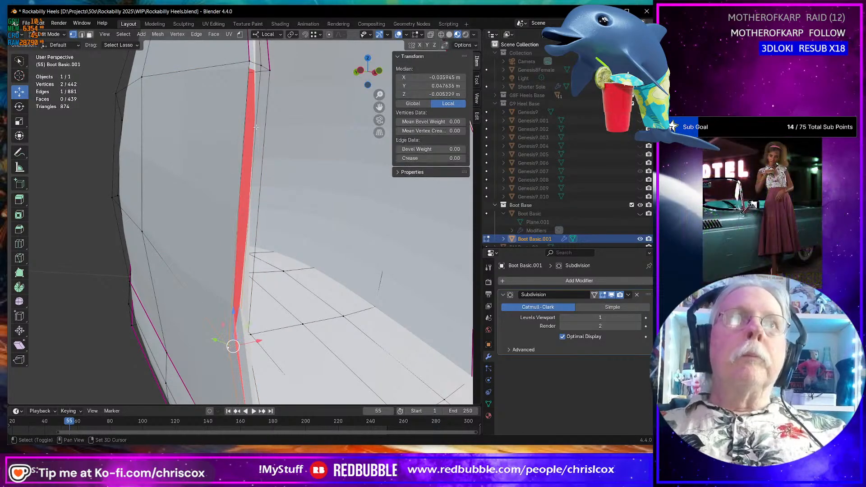
{"action": "left_click", "coordinate": [260, 66], "text": "shift"}
{"action": "left_click", "coordinate": [246, 62], "text": "shift"}
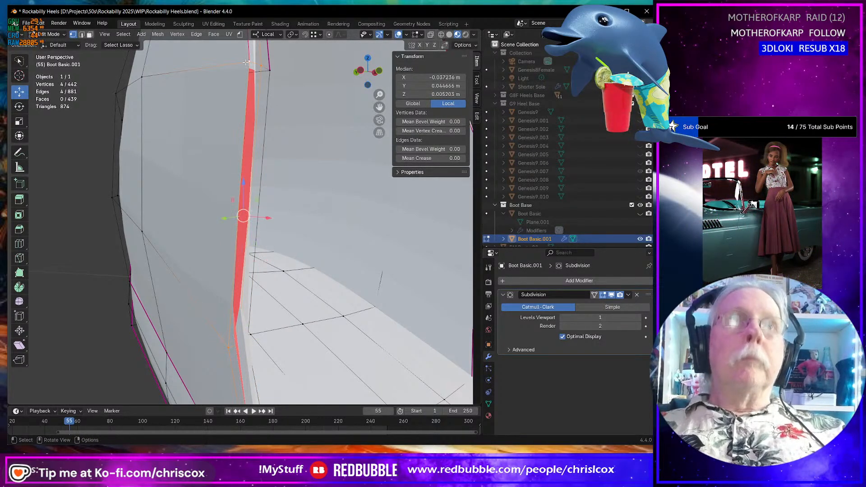
{"action": "key", "text": "f"}
Select the four vertices around the outer half of the remaining gap beside the toe strip and fill them with a face.
{"action": "middle_click_drag", "start_coordinate": [246, 62], "coordinate": [343, 219]}
{"action": "middle_click_drag", "start_coordinate": [350, 290], "coordinate": [261, 245], "text": "shift"}
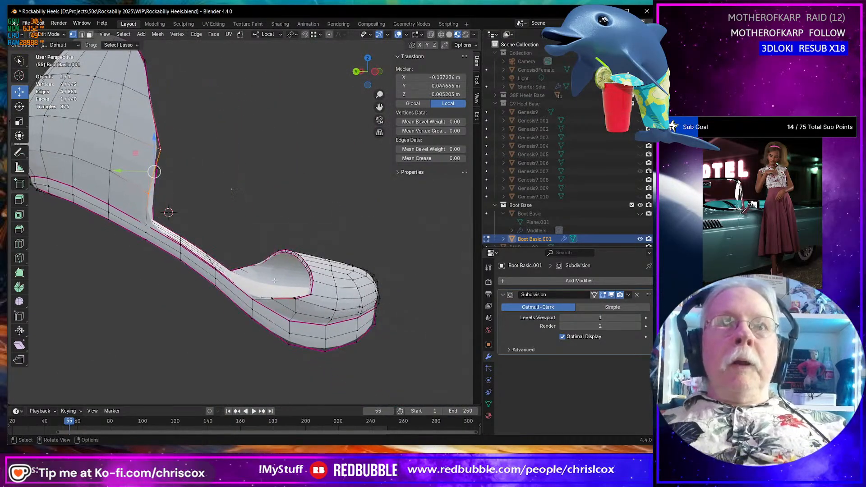
{"action": "left_click", "coordinate": [276, 297]}
{"action": "key", "text": "KP_Decimal"}
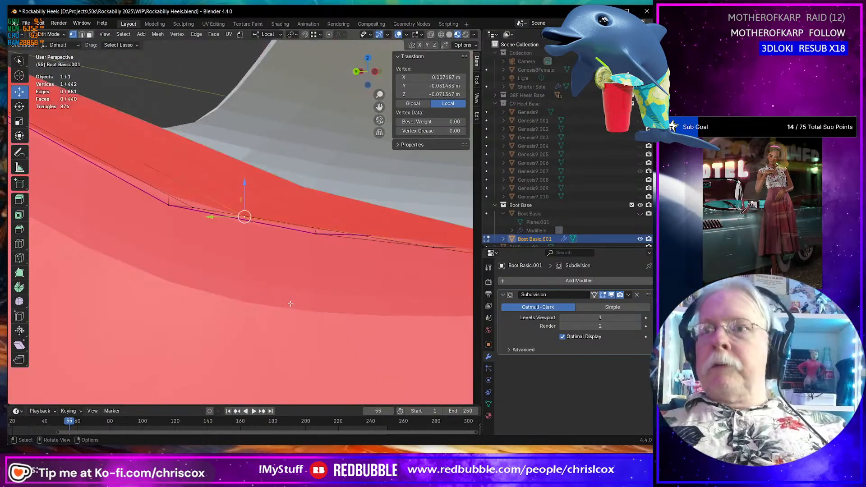
{"action": "scroll", "coordinate": [292, 280], "scroll_direction": "down", "scroll_amount": 10}
{"action": "scroll", "coordinate": [292, 281], "scroll_direction": "up", "scroll_amount": 8}
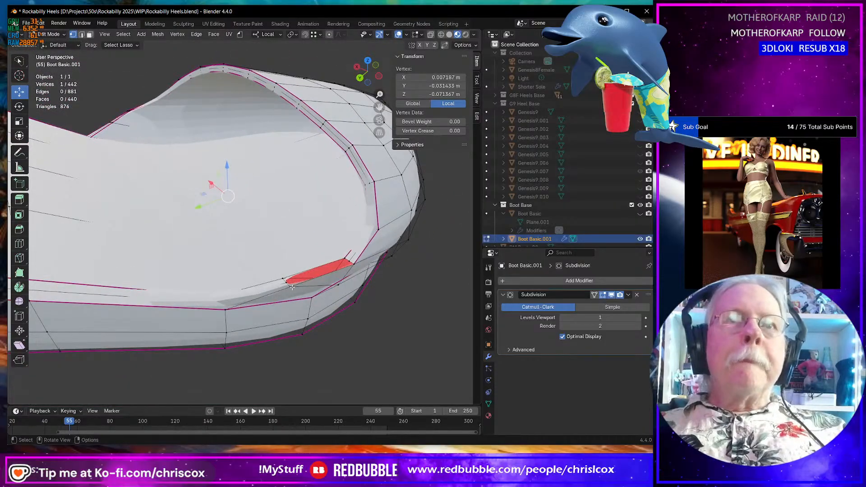
{"action": "left_click", "coordinate": [290, 283], "text": "shift"}
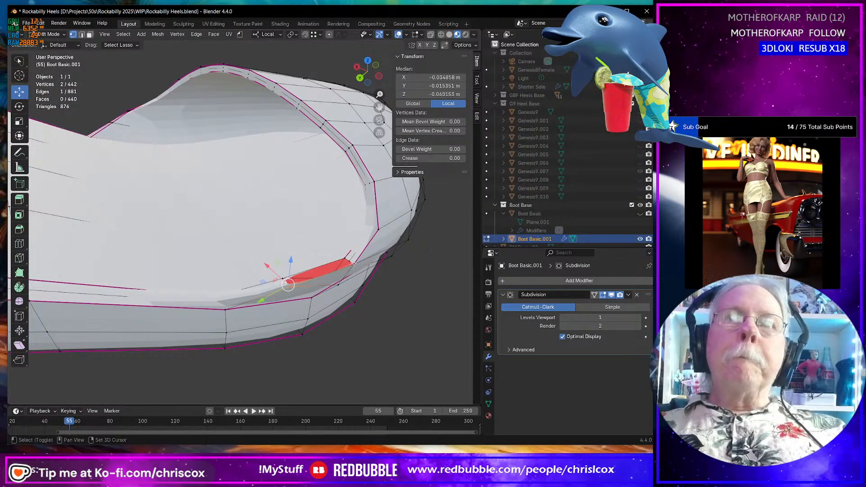
{"action": "left_click", "coordinate": [311, 278], "text": "shift"}
{"action": "left_click", "coordinate": [349, 262], "text": "shift"}
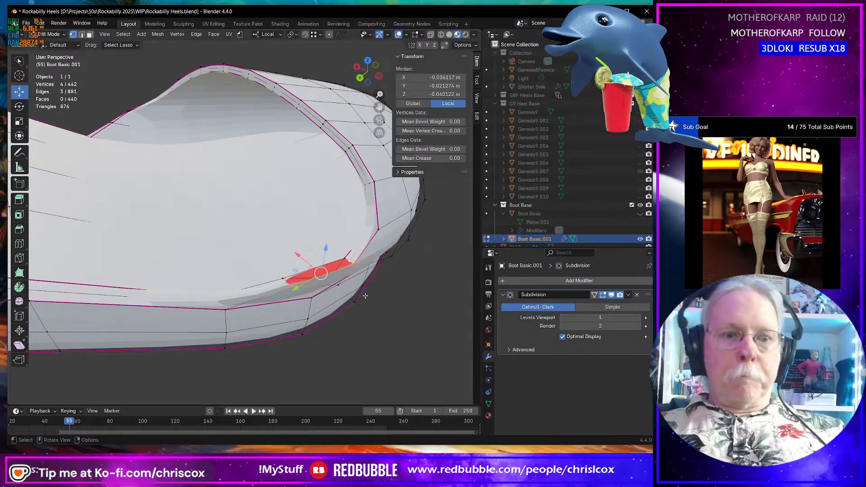
{"action": "key", "text": "g"}
{"action": "left_click", "coordinate": [353, 286]}
{"action": "key", "text": "ctrl+z"}
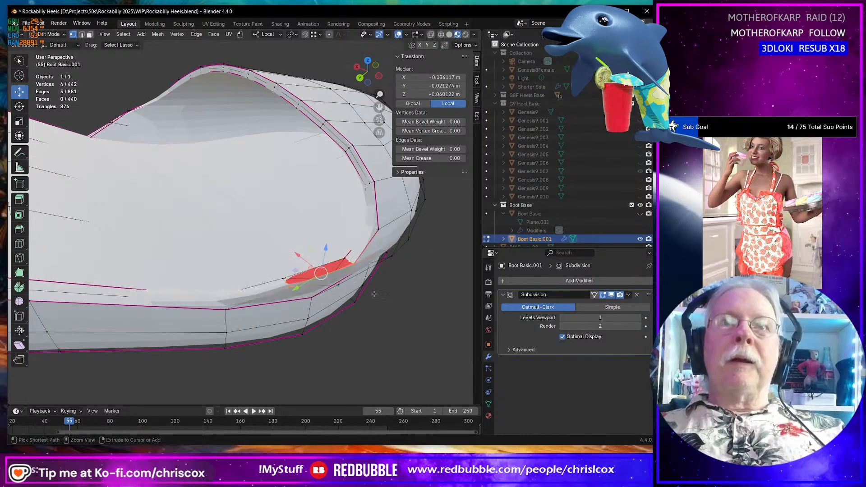
{"action": "key", "text": "f"}
Select the four vertices around the inner half of the toe strip gap and close it with a face.
{"action": "left_click", "coordinate": [351, 263]}
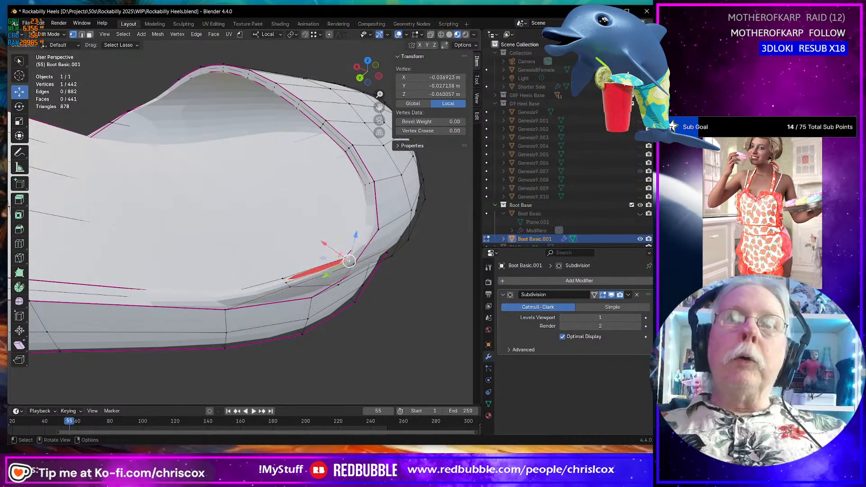
{"action": "left_click", "coordinate": [344, 259], "text": "shift"}
{"action": "left_click", "coordinate": [284, 280], "text": "shift"}
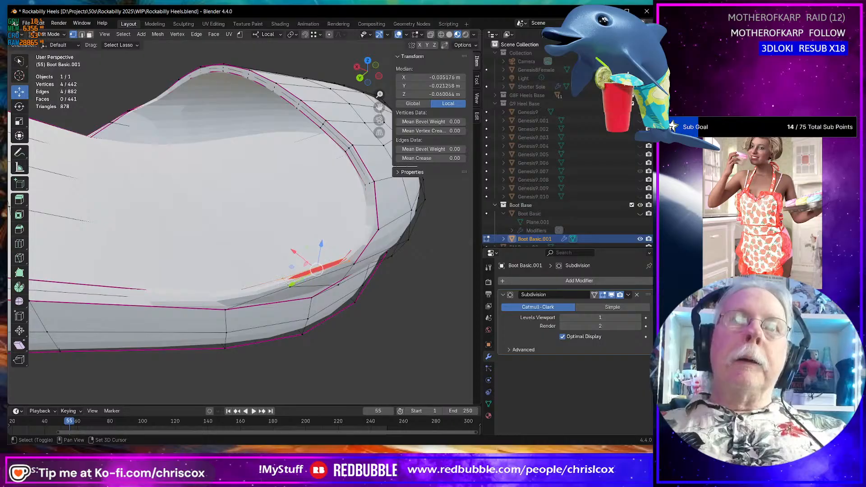
{"action": "key", "text": "f"}
{"action": "middle_click_drag", "start_coordinate": [298, 288], "coordinate": [309, 297]}
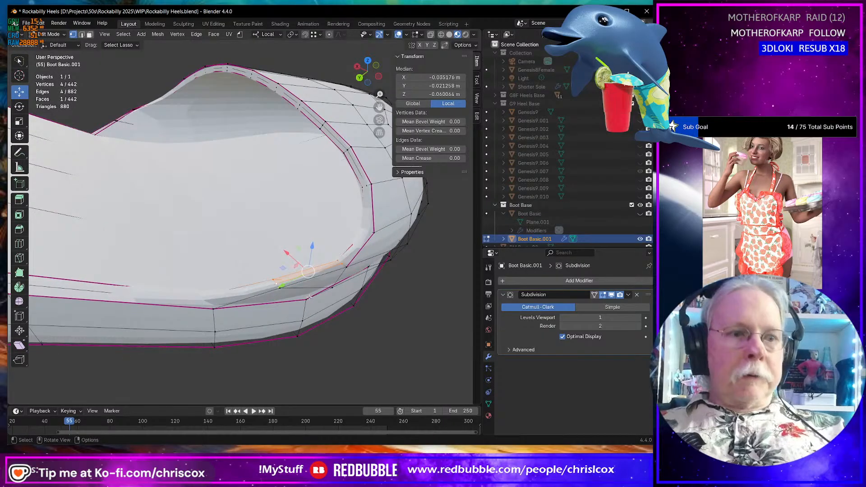
Select the inner and outer lengthwise rim edges beside the toe strip and set their mean crease to 1.
{"action": "left_click", "coordinate": [309, 281], "text": "alt"}
{"action": "left_click", "coordinate": [253, 285], "text": "alt+shift"}
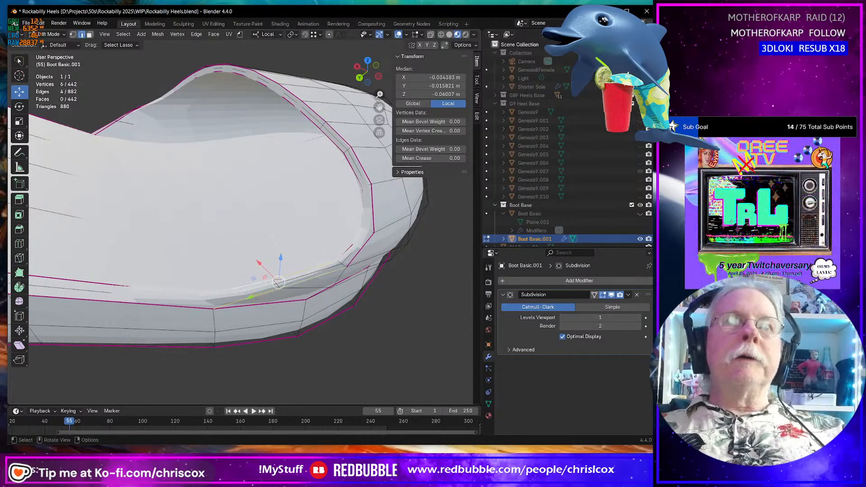
{"action": "middle_click_drag", "start_coordinate": [270, 289], "coordinate": [288, 283]}
{"action": "left_click_drag", "start_coordinate": [428, 158], "coordinate": [465, 158]}
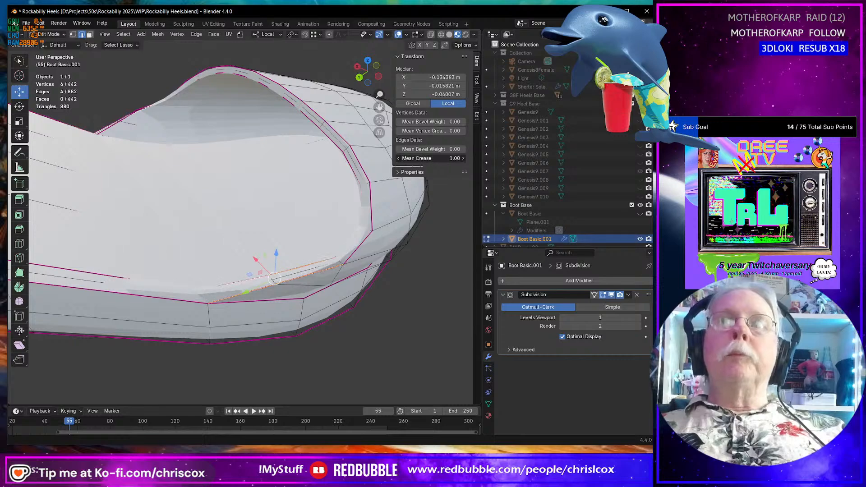
Select the two short edges across the rim where the toe strip meets the arch and set their mean crease to 1.
{"action": "left_click", "coordinate": [208, 300], "text": "alt"}
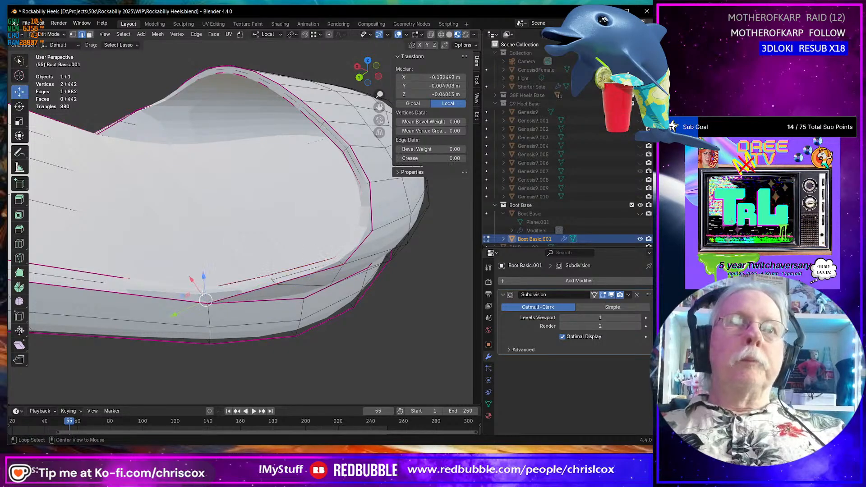
{"action": "left_click_drag", "start_coordinate": [431, 158], "coordinate": [466, 158]}
{"action": "scroll", "coordinate": [279, 261], "scroll_direction": "down", "scroll_amount": 4}
{"action": "middle_click_drag", "start_coordinate": [279, 271], "coordinate": [258, 270]}
{"action": "scroll", "coordinate": [265, 277], "scroll_direction": "up", "scroll_amount": 2}
{"action": "scroll", "coordinate": [314, 275], "scroll_direction": "down", "scroll_amount": 4}
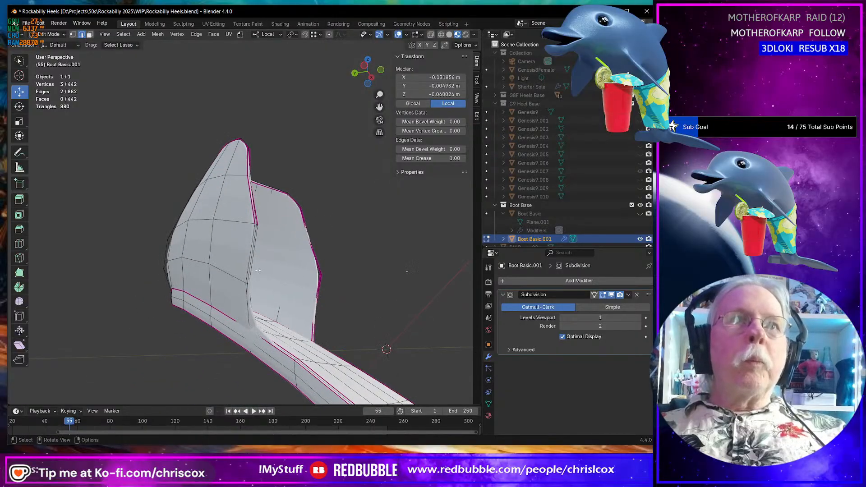
Select the edge loop running along the open rim of the heel cup and set its mean crease to 1.
{"action": "left_click", "coordinate": [249, 301], "text": "alt"}
{"action": "middle_click_drag", "start_coordinate": [249, 301], "coordinate": [227, 302]}
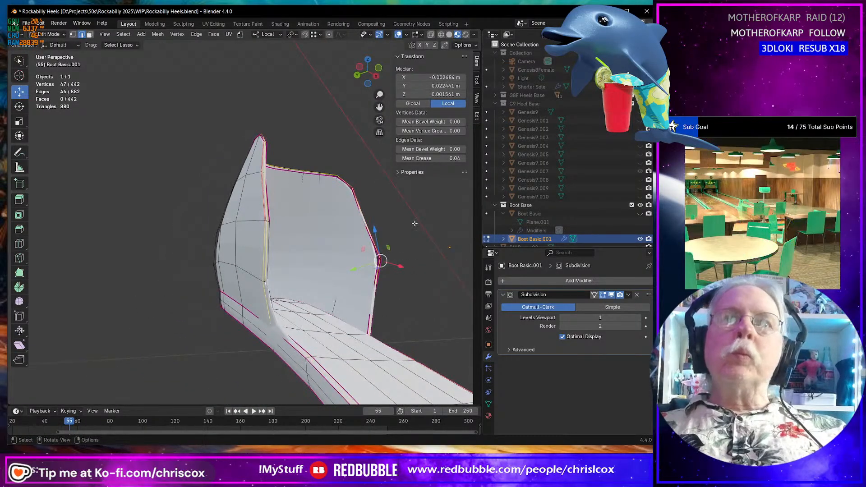
{"action": "left_click_drag", "start_coordinate": [444, 158], "coordinate": [464, 158]}
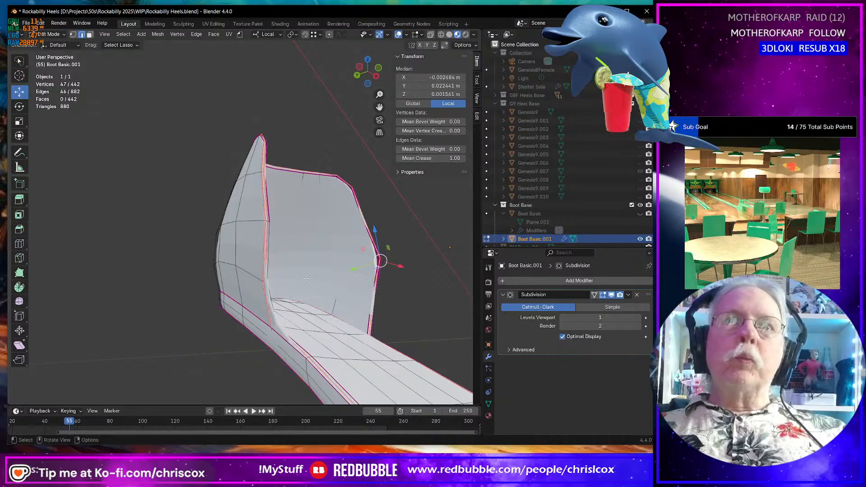
Select the two short edges across the rim where the heel cup wall meets the arch and set their mean crease to 1.
{"action": "left_click", "coordinate": [273, 328]}
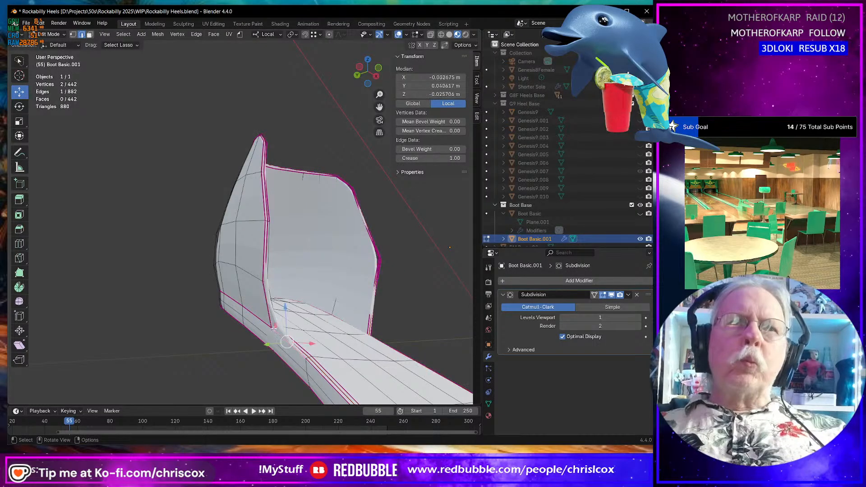
{"action": "key", "text": "KP_Decimal"}
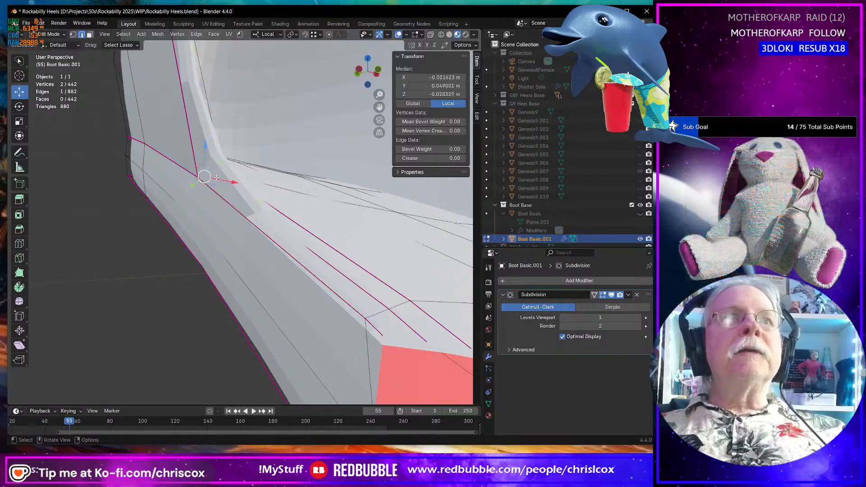
{"action": "left_click", "coordinate": [219, 177], "text": "ctrl"}
{"action": "middle_click_drag", "start_coordinate": [221, 176], "coordinate": [271, 156]}
{"action": "left_click", "coordinate": [271, 141]}
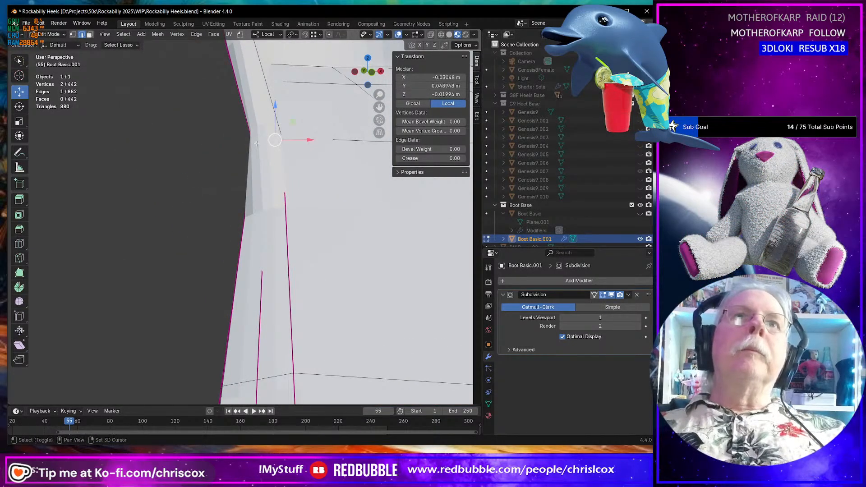
{"action": "left_click_drag", "start_coordinate": [421, 159], "coordinate": [466, 158]}
{"action": "scroll", "coordinate": [248, 220], "scroll_direction": "down", "scroll_amount": 5}
{"action": "scroll", "coordinate": [248, 220], "scroll_direction": "down", "scroll_amount": 8}
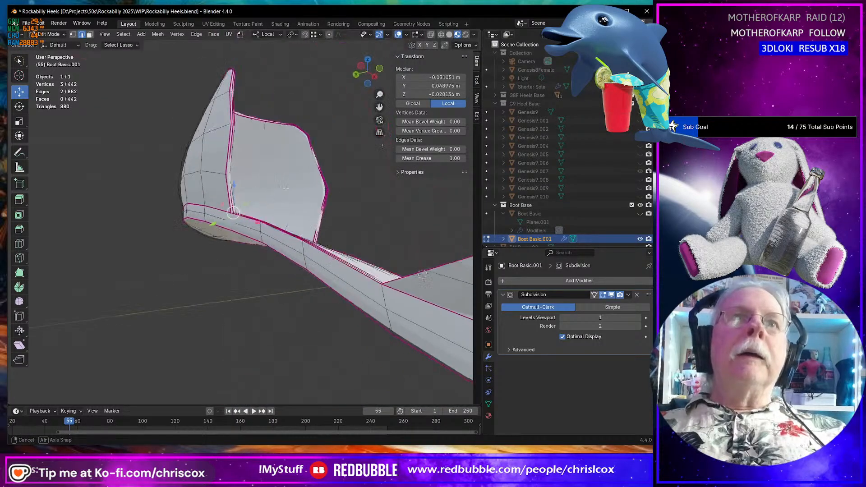
Leave Edit Mode, examine the smoothed shoe from the side, and compare it with the red T-strap heel reference photo in the browser.
{"action": "middle_click_drag", "start_coordinate": [323, 209], "coordinate": [105, 242]}
{"action": "key", "text": "Tab"}
{"action": "scroll", "coordinate": [296, 238], "scroll_direction": "up", "scroll_amount": 2}
{"action": "middle_click_drag", "start_coordinate": [209, 245], "coordinate": [277, 256]}
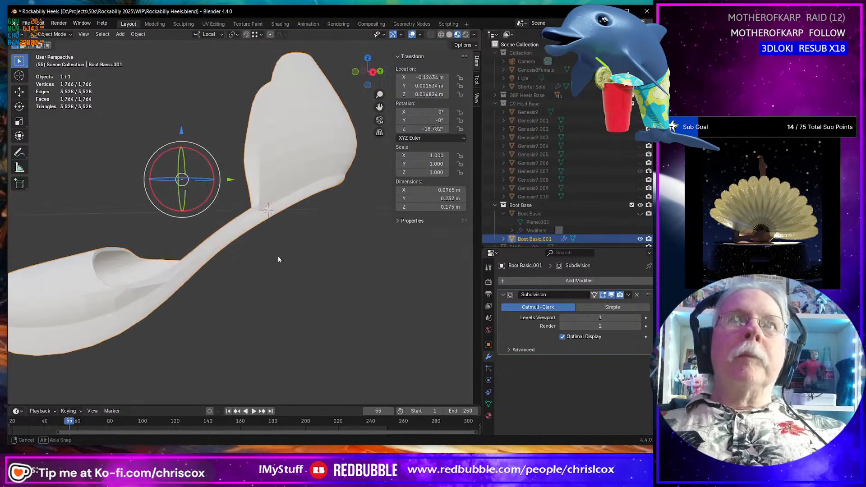
{"action": "scroll", "coordinate": [278, 256], "scroll_direction": "up", "scroll_amount": 3}
{"action": "scroll", "coordinate": [278, 256], "scroll_direction": "down", "scroll_amount": 3}
{"action": "scroll", "coordinate": [279, 258], "scroll_direction": "down", "scroll_amount": 1}
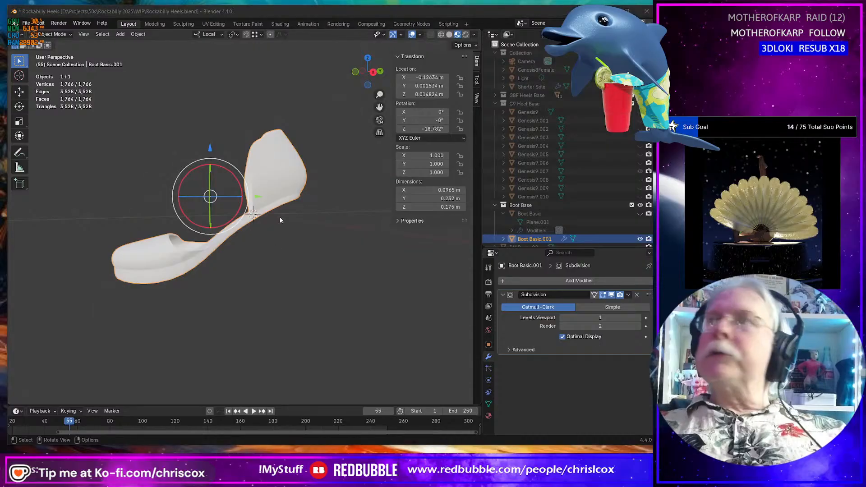
{"action": "key", "text": "alt+Tab"}
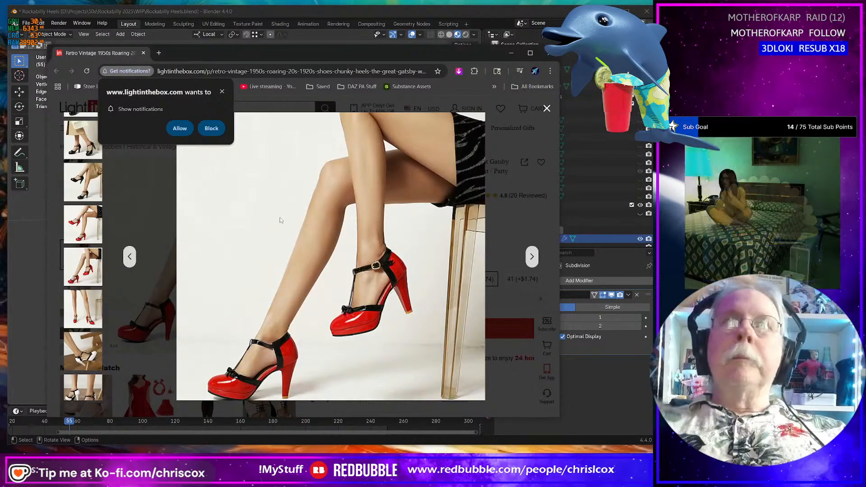
{"action": "key", "text": "alt+Tab"}
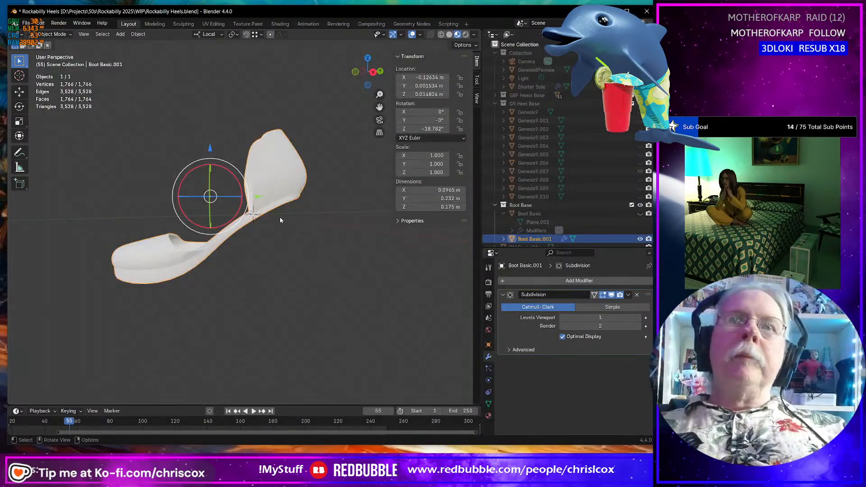
Put Boot Basic.001 in Edit Mode, select a rim edge of the toe opening and frame it for inspection.
{"action": "middle_click_drag", "start_coordinate": [123, 222], "coordinate": [165, 255]}
{"action": "key", "text": "Tab"}
{"action": "scroll", "coordinate": [194, 253], "scroll_direction": "up", "scroll_amount": 2}
{"action": "scroll", "coordinate": [194, 253], "scroll_direction": "up", "scroll_amount": 1}
{"action": "middle_click_drag", "start_coordinate": [165, 256], "coordinate": [189, 229], "text": "shift"}
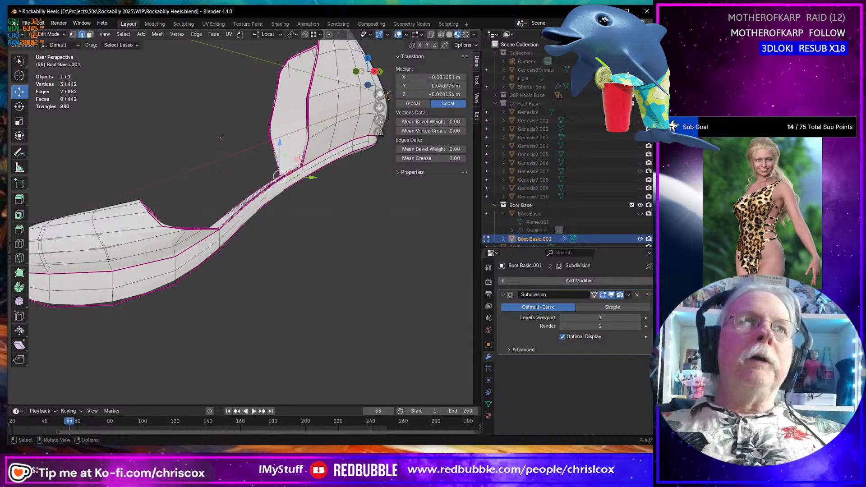
{"action": "middle_click_drag", "start_coordinate": [160, 208], "coordinate": [170, 220]}
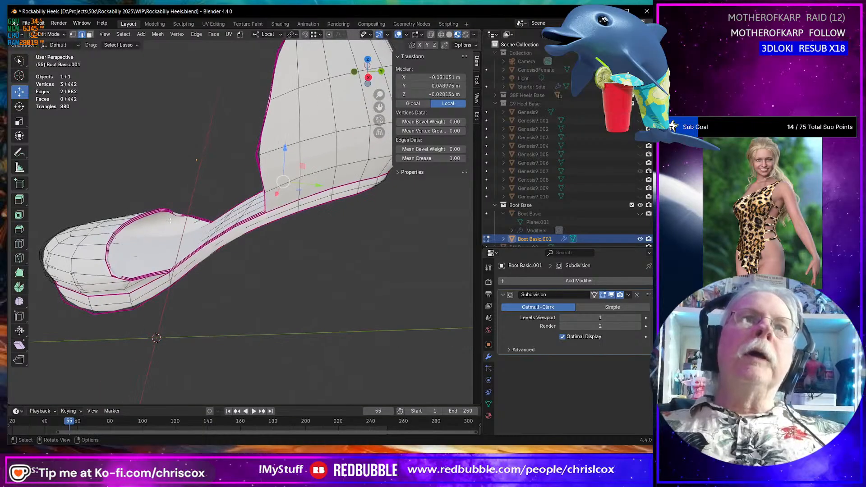
{"action": "left_click", "coordinate": [177, 215]}
{"action": "key", "text": "KP_Decimal"}
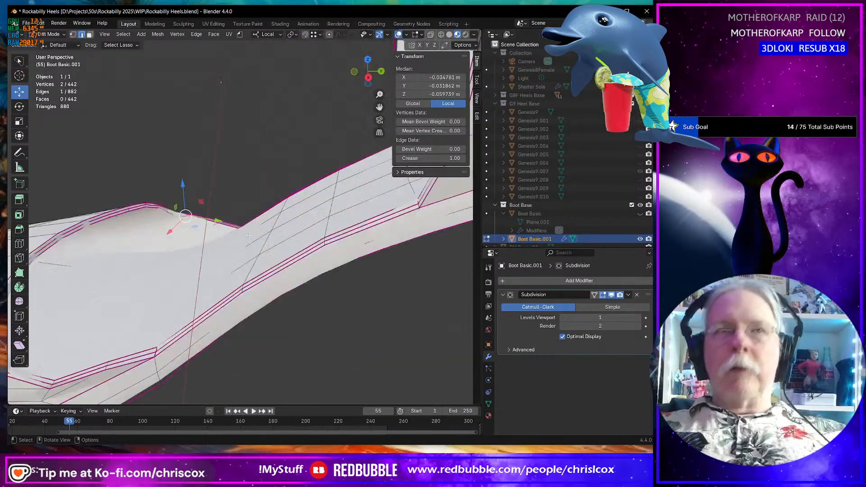
{"action": "middle_click_drag", "start_coordinate": [268, 237], "coordinate": [137, 218]}
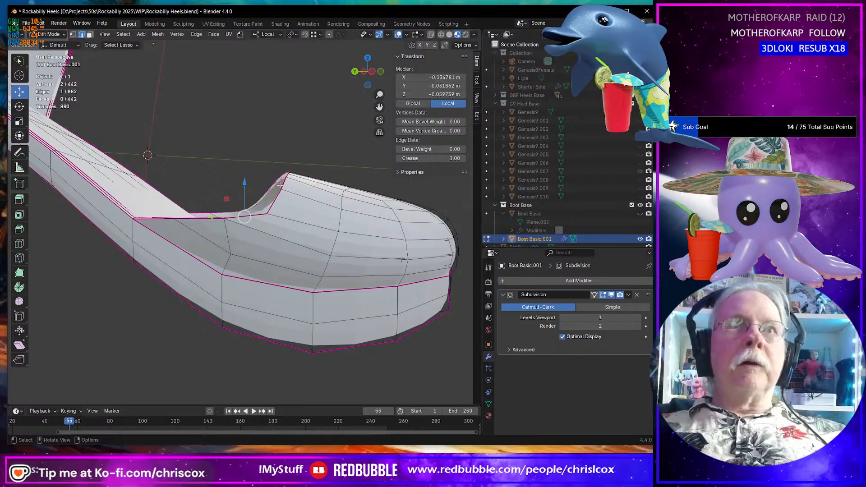
{"action": "middle_click_drag", "start_coordinate": [261, 208], "coordinate": [263, 202]}
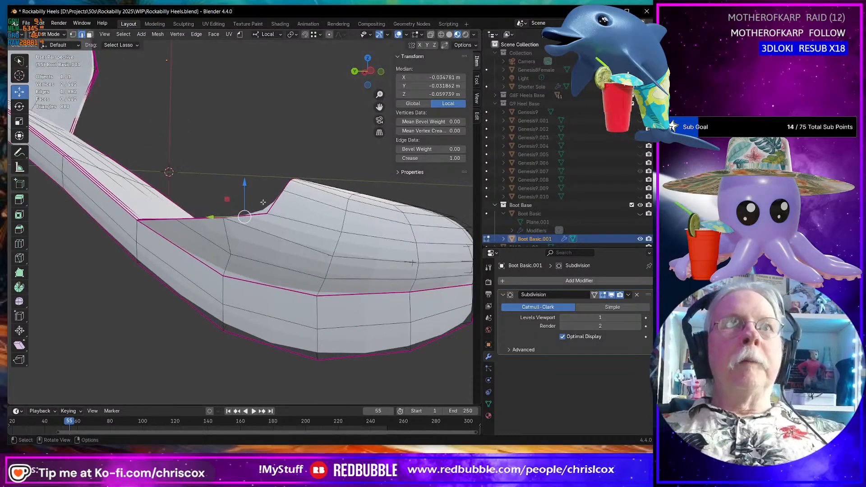
Check the shape of the toe opening in the browser's reference photo of the red T-strap heels.
{"action": "key", "text": "alt+Tab"}
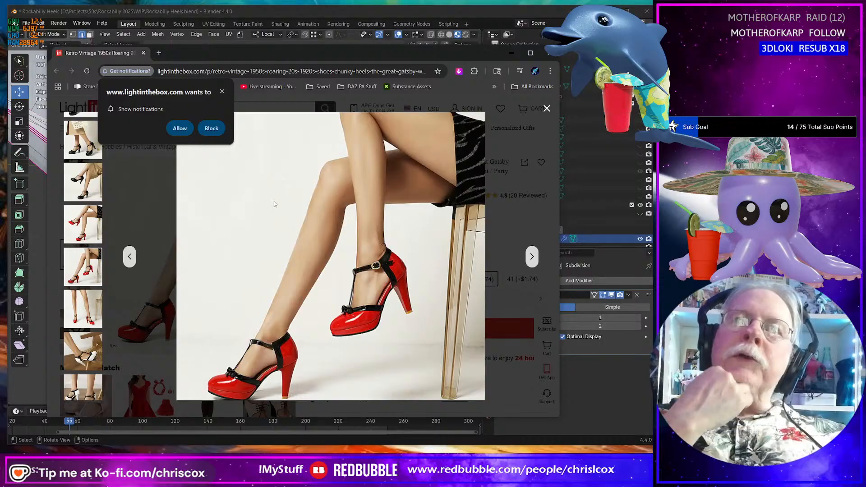
{"action": "key", "text": "alt+Tab"}
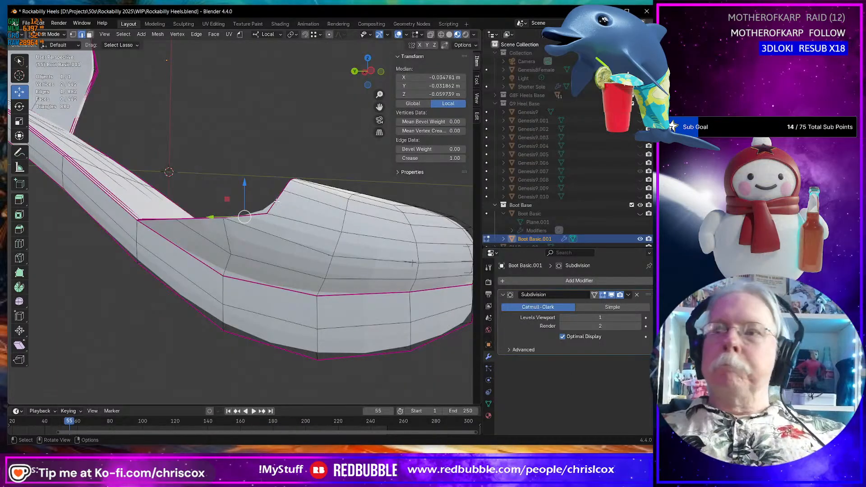
{"action": "middle_click_drag", "start_coordinate": [281, 201], "coordinate": [290, 203]}
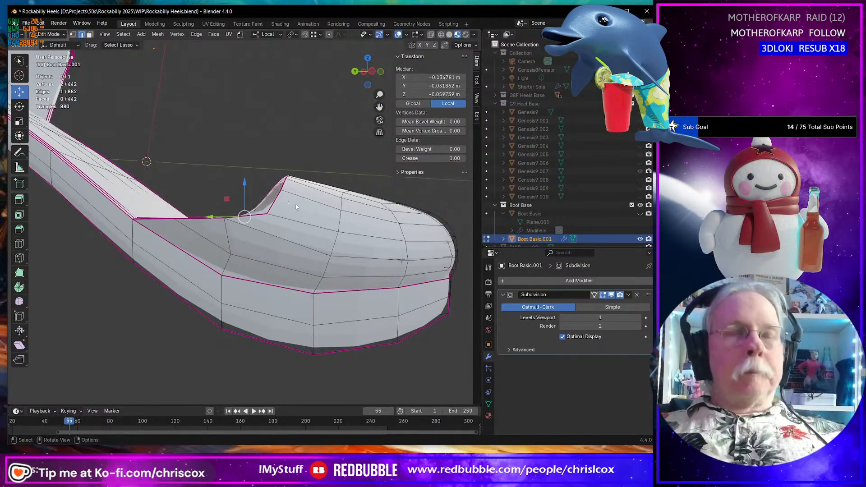
Switch to vertex selection with X-ray enabled and select the rim vertices at the toe opening's corner on the negative X side.
{"action": "key", "text": "Tab"}
{"action": "key", "text": "Tab"}
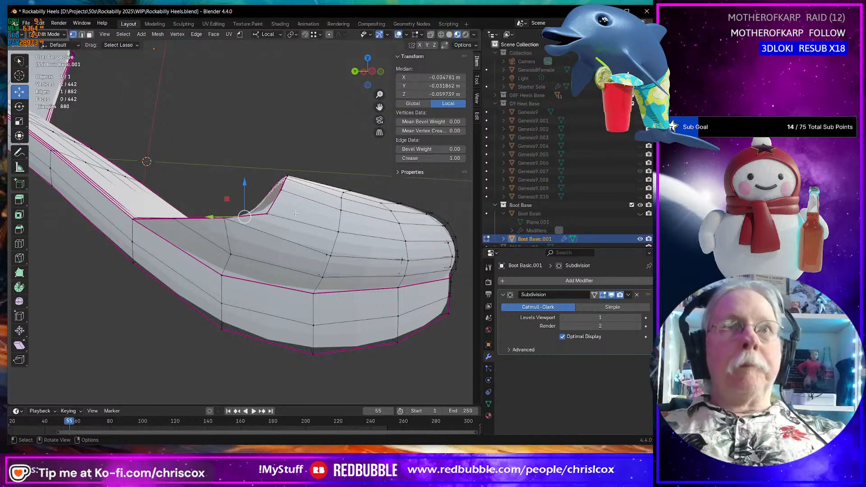
{"action": "left_click", "coordinate": [431, 36]}
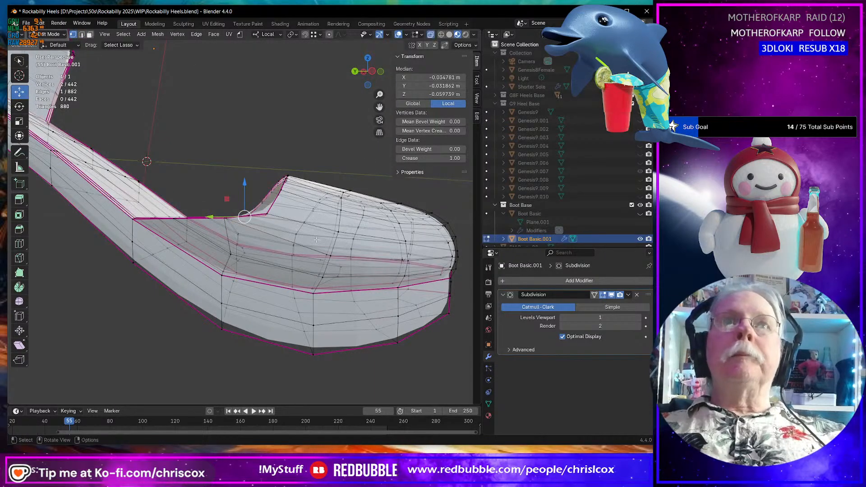
{"action": "middle_click_drag", "start_coordinate": [276, 211], "coordinate": [251, 191]}
{"action": "mouse_move", "coordinate": [251, 191]}
{"action": "left_mouse_down"}
{"action": "mouse_move", "coordinate": [281, 225]}
{"action": "mouse_move", "coordinate": [270, 199]}
{"action": "mouse_move", "coordinate": [267, 207]}
{"action": "left_mouse_up"}
{"action": "middle_click_drag", "start_coordinate": [267, 207], "coordinate": [266, 215]}
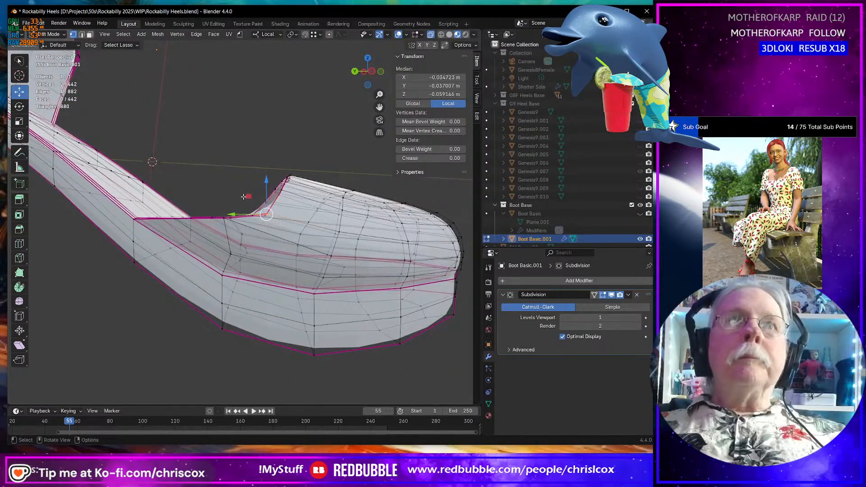
Try to move the selected corner vertices in the local YZ plane and select the rim vertices above them.
{"action": "left_click_drag", "start_coordinate": [245, 197], "coordinate": [238, 183]}
{"action": "middle_click_drag", "start_coordinate": [238, 183], "coordinate": [299, 197]}
{"action": "mouse_move", "coordinate": [301, 200]}
{"action": "left_mouse_down"}
{"action": "mouse_move", "coordinate": [288, 197]}
{"action": "mouse_move", "coordinate": [295, 183]}
{"action": "left_mouse_up"}
{"action": "middle_click_drag", "start_coordinate": [296, 182], "coordinate": [334, 187]}
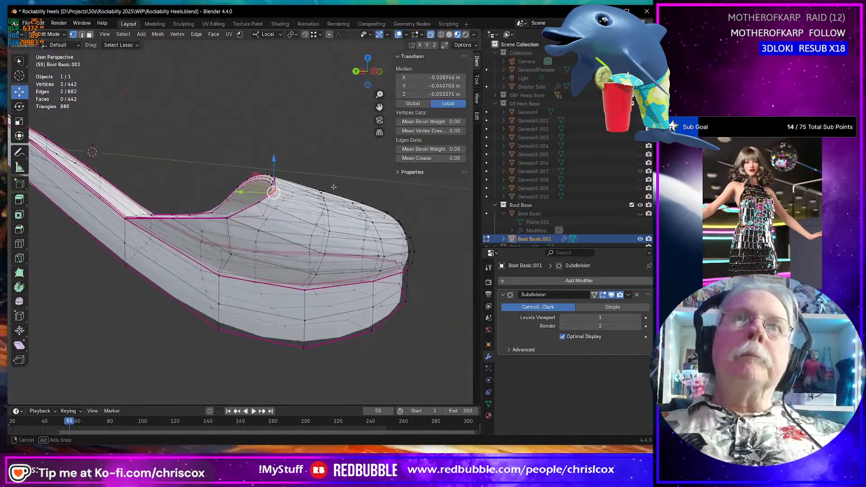
{"action": "middle_click_drag", "start_coordinate": [265, 191], "coordinate": [210, 250]}
{"action": "key", "text": "ctrl+z"}
{"action": "key", "text": "ctrl+z"}
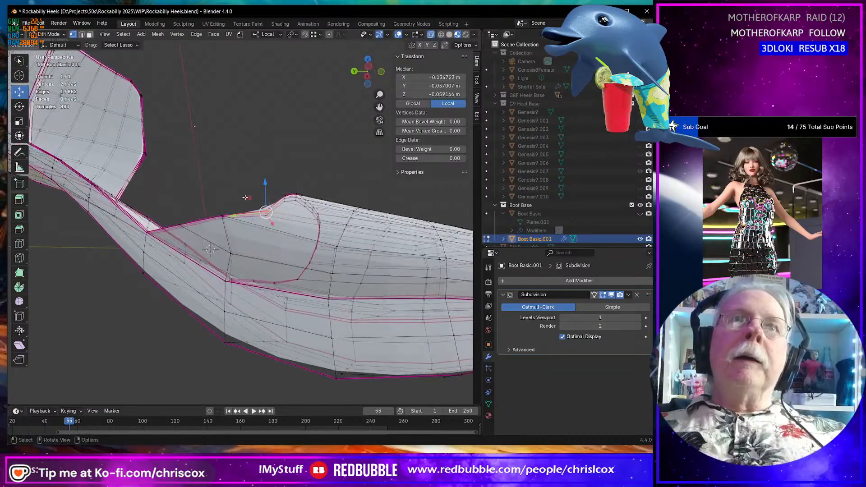
Select the three corner rim vertices and move them about 0.004 m along local Y and 0.003 m along local Z.
{"action": "left_click_drag", "start_coordinate": [267, 203], "coordinate": [266, 200]}
{"action": "middle_click_drag", "start_coordinate": [265, 200], "coordinate": [282, 238]}
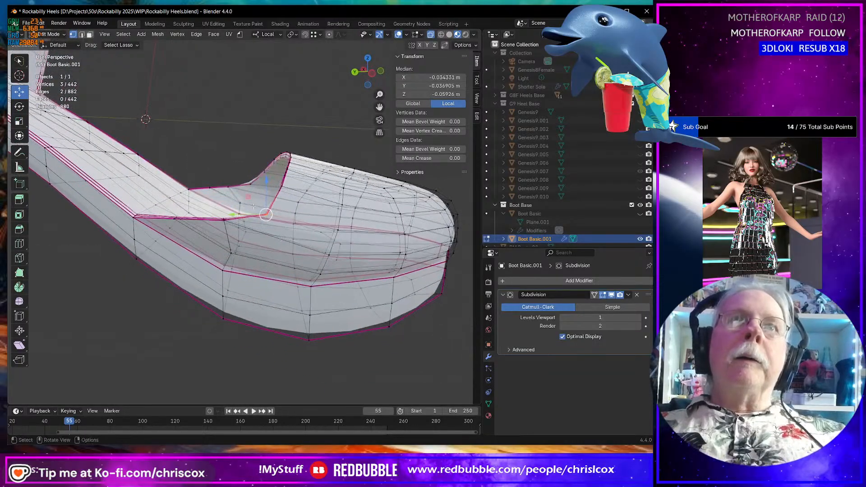
{"action": "left_click_drag", "start_coordinate": [247, 196], "coordinate": [246, 189]}
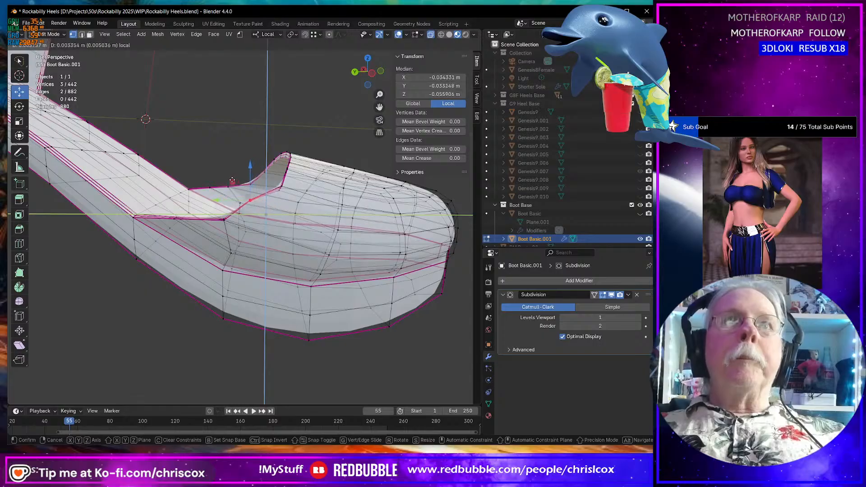
{"action": "left_click_drag", "start_coordinate": [232, 181], "coordinate": [231, 183]}
{"action": "middle_click_drag", "start_coordinate": [259, 205], "coordinate": [239, 195]}
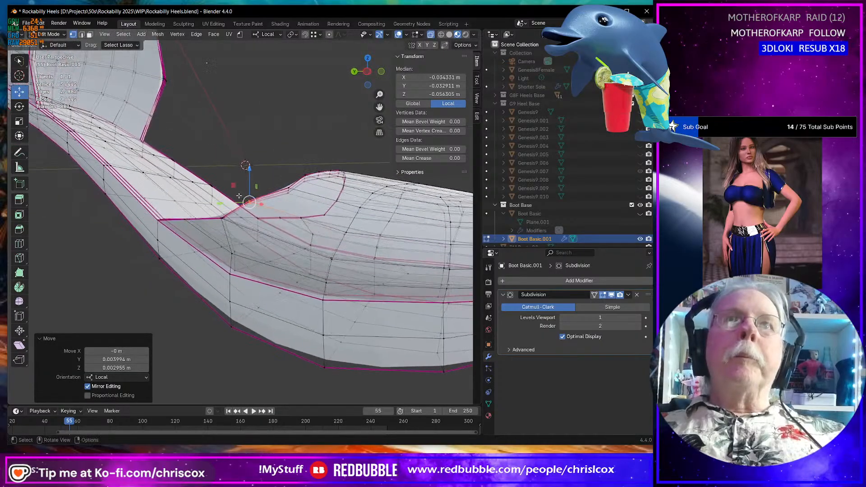
Select the three rim vertices further up the toe opening and move them in the local YZ plane to smooth its curve.
{"action": "left_click_drag", "start_coordinate": [280, 181], "coordinate": [288, 194]}
{"action": "middle_click_drag", "start_coordinate": [288, 195], "coordinate": [311, 219]}
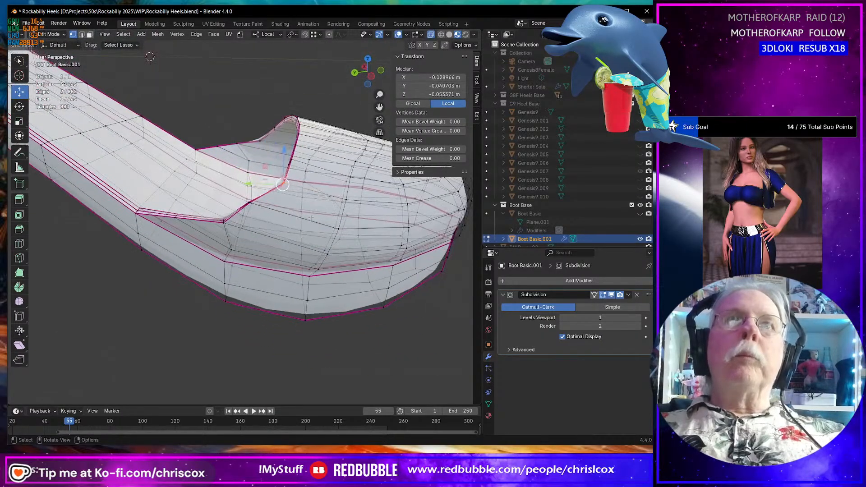
{"action": "left_click_drag", "start_coordinate": [250, 184], "coordinate": [235, 181]}
{"action": "left_click_drag", "start_coordinate": [274, 150], "coordinate": [272, 146]}
{"action": "middle_click_drag", "start_coordinate": [272, 145], "coordinate": [318, 138]}
Raise the three rim vertices behind the former corner of the toe opening about 0.002 m along local Z.
{"action": "scroll", "coordinate": [252, 171], "scroll_direction": "up", "scroll_amount": 3}
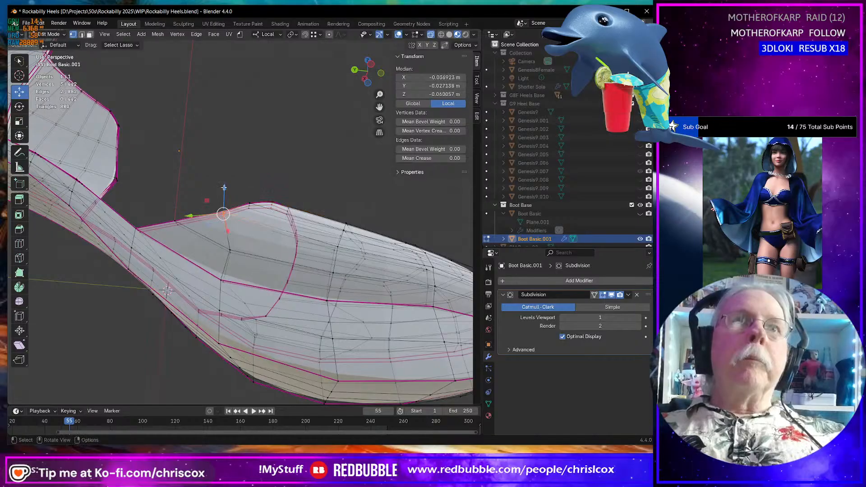
{"action": "middle_click_drag", "start_coordinate": [224, 188], "coordinate": [246, 224]}
{"action": "left_click_drag", "start_coordinate": [224, 185], "coordinate": [222, 174]}
{"action": "middle_click_drag", "start_coordinate": [262, 197], "coordinate": [183, 214]}
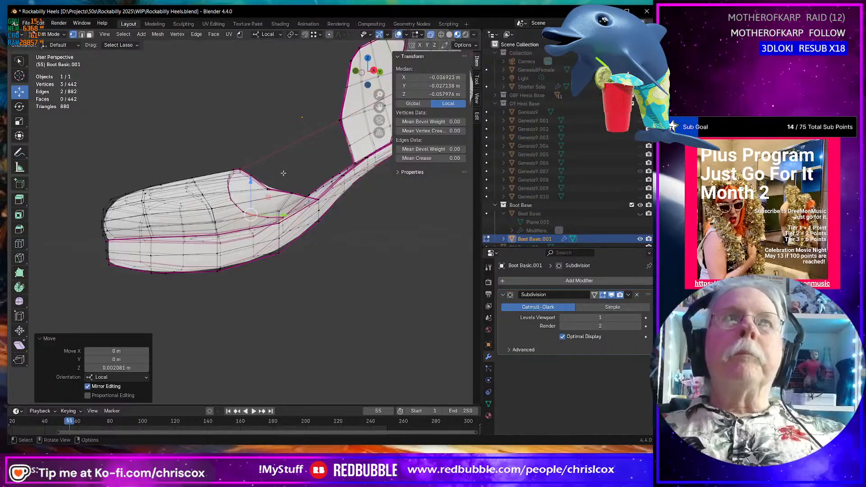
{"action": "middle_click_drag", "start_coordinate": [283, 173], "coordinate": [276, 173]}
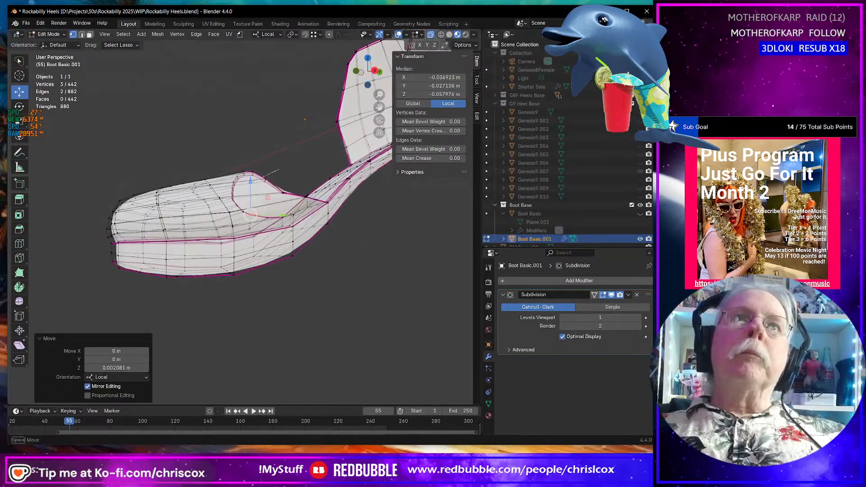
Select the three upper rim vertices on the toe opening's positive X side and move them in the local YZ plane.
{"action": "left_click_drag", "start_coordinate": [267, 184], "coordinate": [276, 179]}
{"action": "middle_click_drag", "start_coordinate": [277, 179], "coordinate": [267, 199]}
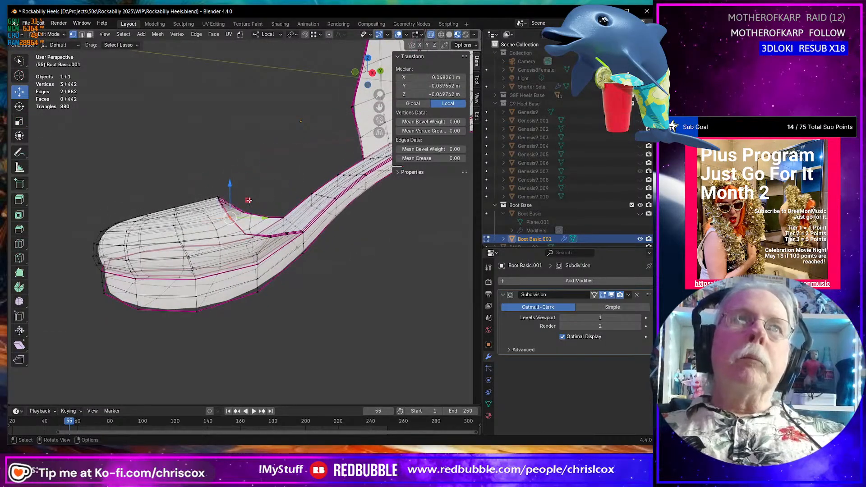
{"action": "left_click_drag", "start_coordinate": [249, 200], "coordinate": [253, 194]}
{"action": "middle_click_drag", "start_coordinate": [253, 194], "coordinate": [275, 182]}
Select the adjacent three rim vertices on the positive X side and reposition them in the local YZ plane.
{"action": "mouse_move", "coordinate": [263, 167]}
{"action": "left_mouse_down"}
{"action": "mouse_move", "coordinate": [246, 177]}
{"action": "mouse_move", "coordinate": [261, 169]}
{"action": "left_mouse_up"}
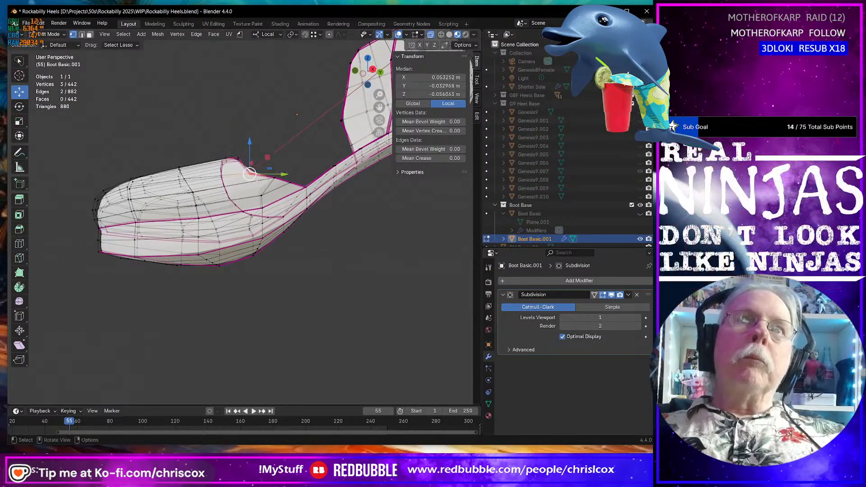
{"action": "middle_click_drag", "start_coordinate": [261, 169], "coordinate": [254, 206]}
{"action": "left_click_drag", "start_coordinate": [260, 228], "coordinate": [270, 216]}
{"action": "middle_click_drag", "start_coordinate": [270, 216], "coordinate": [273, 197]}
{"action": "left_click_drag", "start_coordinate": [294, 168], "coordinate": [284, 168]}
{"action": "key", "text": "ctrl+z"}
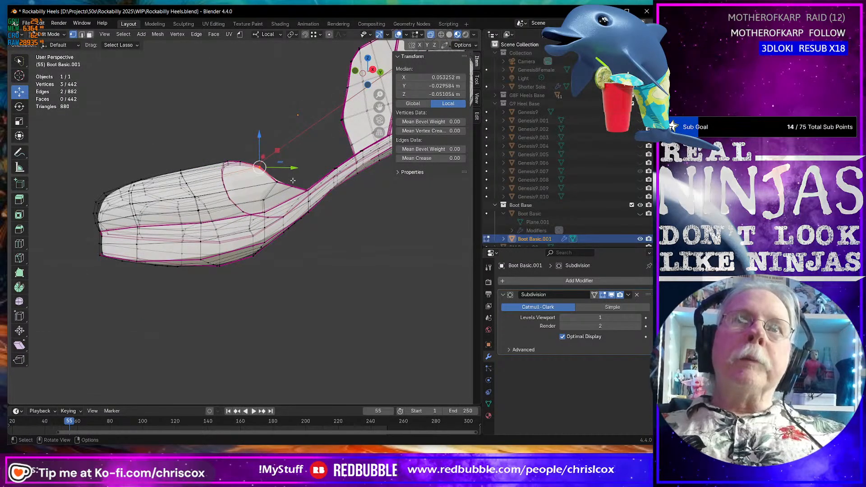
{"action": "left_click_drag", "start_coordinate": [275, 151], "coordinate": [295, 160]}
Adjust the next rim vertices of the toe opening with X movement locked and return to Object Mode to check the smoothed shape.
{"action": "middle_click_drag", "start_coordinate": [295, 161], "coordinate": [294, 189]}
{"action": "mouse_move", "coordinate": [255, 197]}
{"action": "left_mouse_down"}
{"action": "mouse_move", "coordinate": [243, 205]}
{"action": "mouse_move", "coordinate": [261, 192]}
{"action": "left_mouse_up"}
{"action": "key", "text": "g"}
{"action": "key", "text": "shift+x"}
{"action": "middle_click_drag", "start_coordinate": [262, 194], "coordinate": [310, 213]}
{"action": "key", "text": "Tab"}
{"action": "scroll", "coordinate": [267, 262], "scroll_direction": "down", "scroll_amount": 4}
{"action": "scroll", "coordinate": [303, 172], "scroll_direction": "up", "scroll_amount": 4}
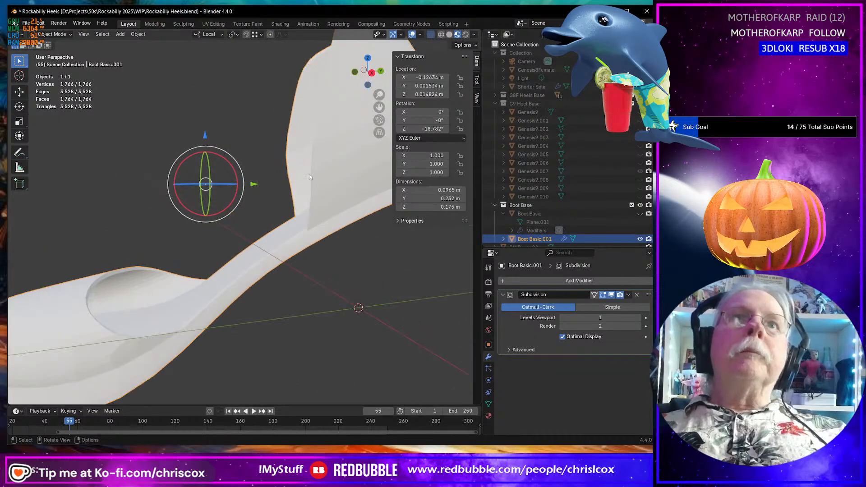
In Edit Mode, raise the six upper front vertices of the heel cup about 0.006 m and shift them forward along local Y.
{"action": "middle_click_drag", "start_coordinate": [321, 155], "coordinate": [238, 277], "text": "shift"}
{"action": "key", "text": "Tab"}
{"action": "middle_click_drag", "start_coordinate": [245, 181], "coordinate": [248, 192]}
{"action": "left_click_drag", "start_coordinate": [217, 188], "coordinate": [231, 210]}
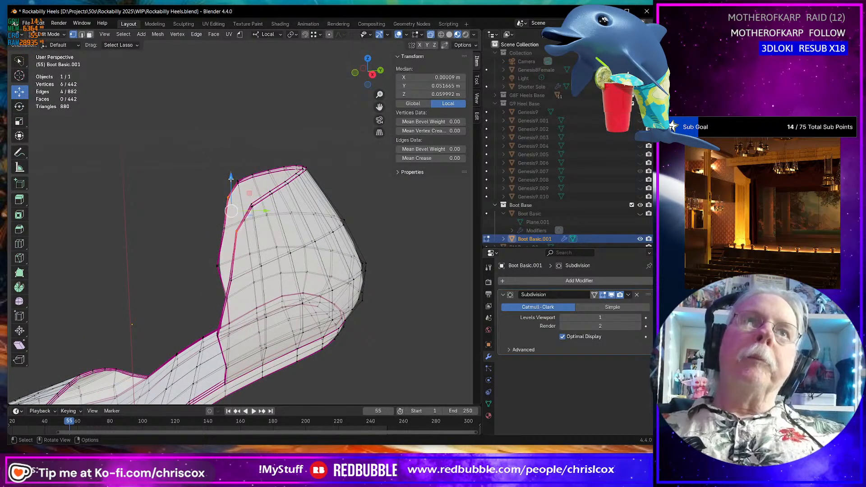
{"action": "left_click_drag", "start_coordinate": [230, 179], "coordinate": [229, 164]}
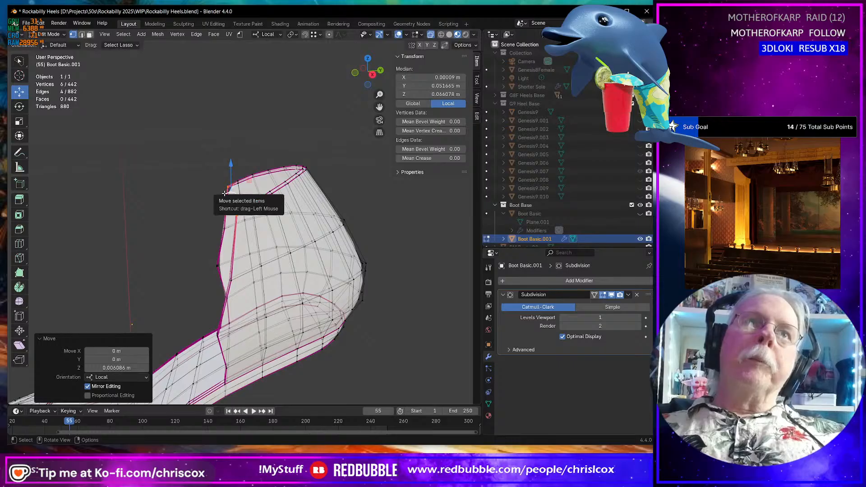
{"action": "middle_click_drag", "start_coordinate": [266, 202], "coordinate": [307, 261]}
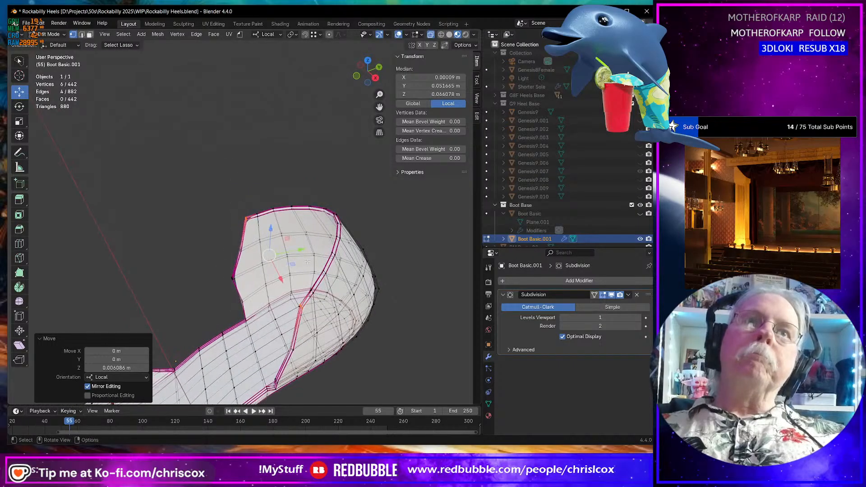
{"action": "left_click_drag", "start_coordinate": [300, 249], "coordinate": [290, 253]}
{"action": "middle_click_drag", "start_coordinate": [290, 253], "coordinate": [228, 201]}
Select the three mid-height front-edge vertices on the heel cup's positive X side and move them about 0.002 m forward along local Y.
{"action": "mouse_move", "coordinate": [229, 192]}
{"action": "left_mouse_down"}
{"action": "mouse_move", "coordinate": [245, 217]}
{"action": "mouse_move", "coordinate": [246, 208]}
{"action": "left_mouse_up"}
{"action": "middle_click_drag", "start_coordinate": [245, 207], "coordinate": [248, 217]}
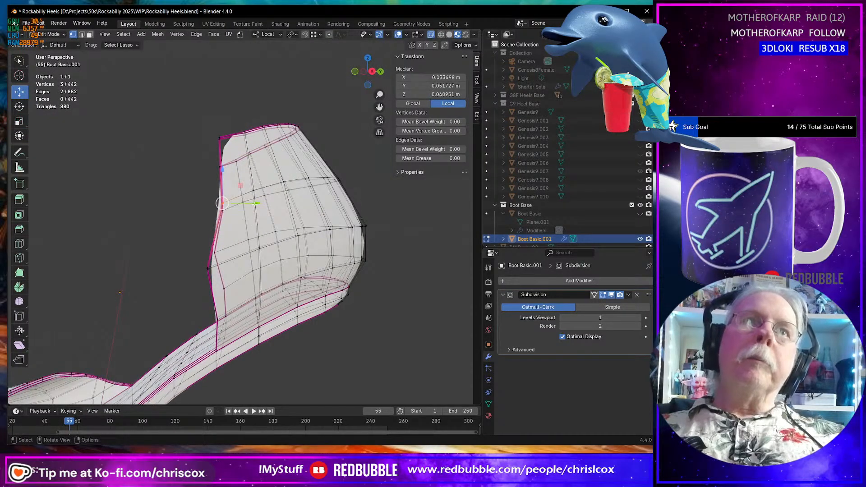
{"action": "left_click_drag", "start_coordinate": [255, 204], "coordinate": [248, 205]}
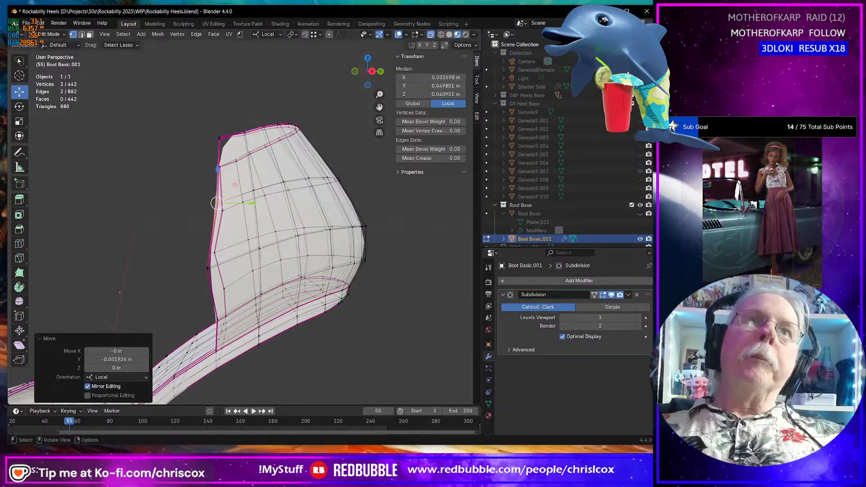
{"action": "middle_click_drag", "start_coordinate": [251, 205], "coordinate": [296, 202]}
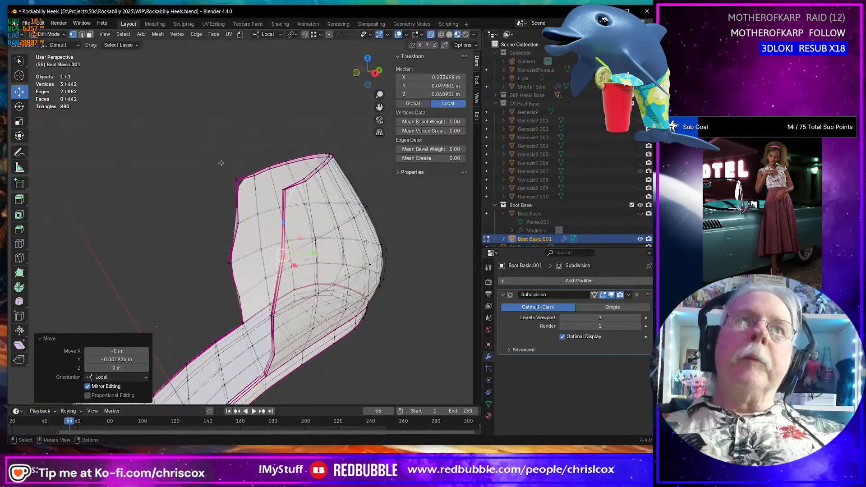
Lower the heel cup's three top front corner vertices on the negative X side about 0.0015 m and set their mean crease to 1.00.
{"action": "mouse_move", "coordinate": [221, 165]}
{"action": "left_mouse_down"}
{"action": "mouse_move", "coordinate": [240, 184]}
{"action": "mouse_move", "coordinate": [242, 166]}
{"action": "left_mouse_up"}
{"action": "middle_click_drag", "start_coordinate": [253, 174], "coordinate": [247, 172]}
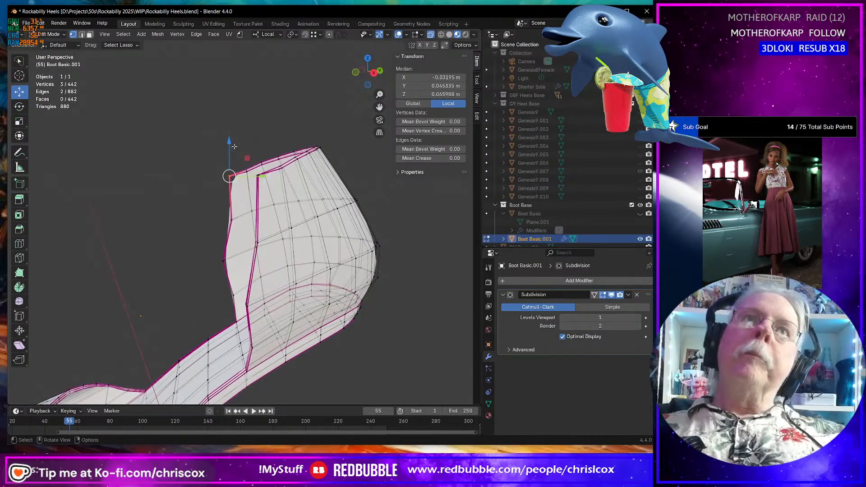
{"action": "left_click_drag", "start_coordinate": [228, 141], "coordinate": [229, 146]}
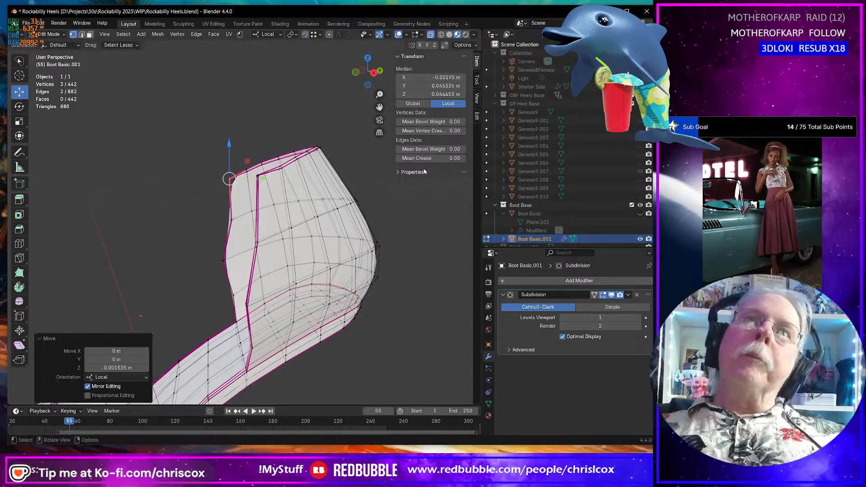
{"action": "left_click_drag", "start_coordinate": [431, 158], "coordinate": [447, 159]}
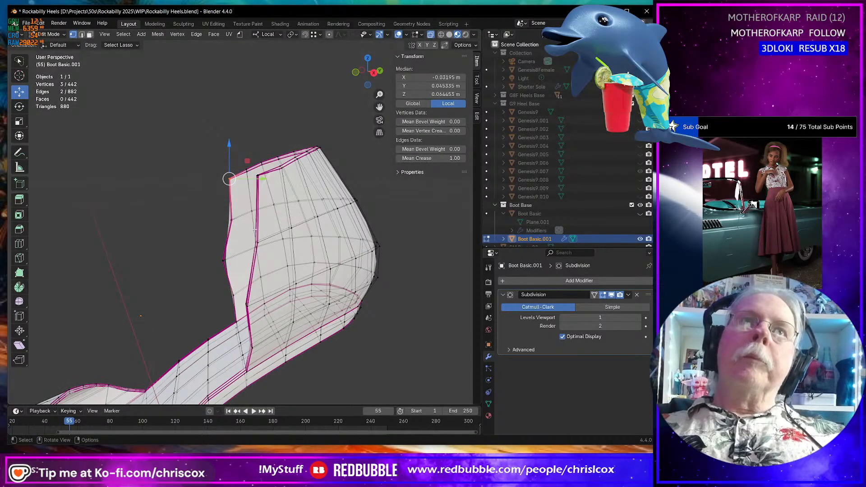
Select the heel cup's three top front corner vertices on the positive X side and lower them about 0.0017 m along local Z.
{"action": "middle_click_drag", "start_coordinate": [181, 194], "coordinate": [161, 193]}
{"action": "mouse_move", "coordinate": [172, 150]}
{"action": "left_mouse_down"}
{"action": "mouse_move", "coordinate": [179, 162]}
{"action": "mouse_move", "coordinate": [208, 152]}
{"action": "left_mouse_up"}
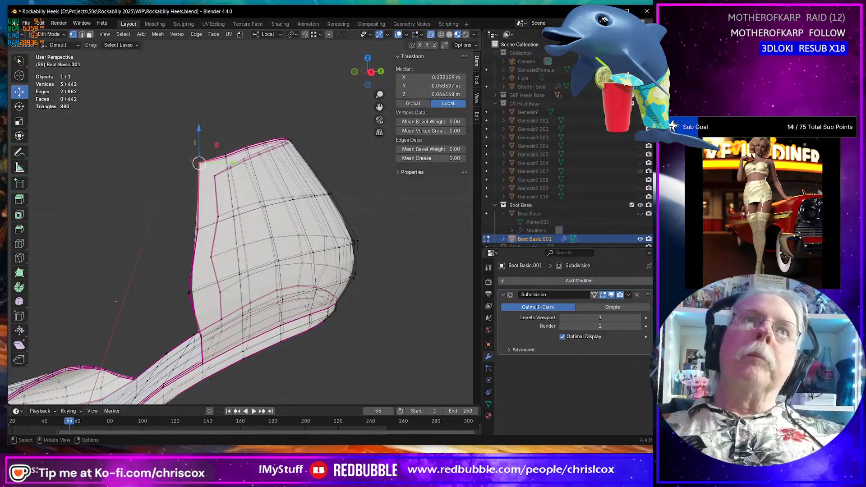
{"action": "left_click_drag", "start_coordinate": [197, 131], "coordinate": [198, 135]}
{"action": "middle_click_drag", "start_coordinate": [199, 137], "coordinate": [239, 171]}
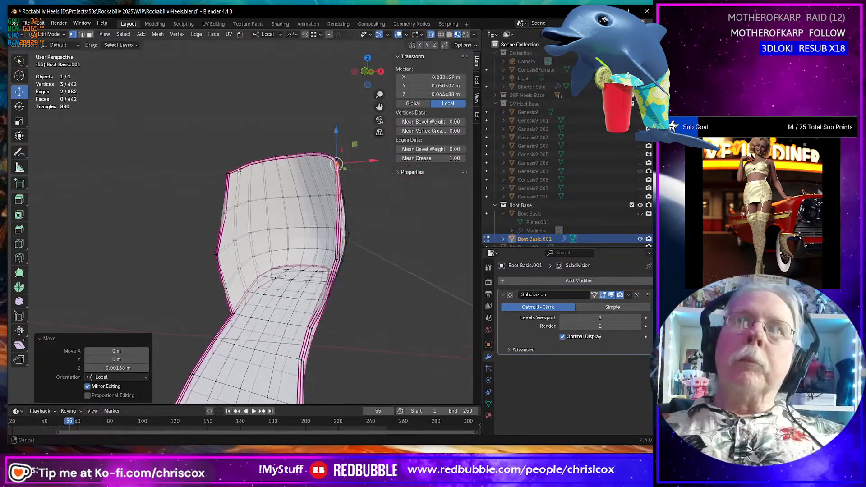
Shift the positive X top front corner vertices about 0.0014 m inward, and move that side's mid-height front-edge vertices about 0.0029 m along positive local Y.
{"action": "left_click_drag", "start_coordinate": [371, 160], "coordinate": [371, 161]}
{"action": "middle_click_drag", "start_coordinate": [369, 162], "coordinate": [296, 174]}
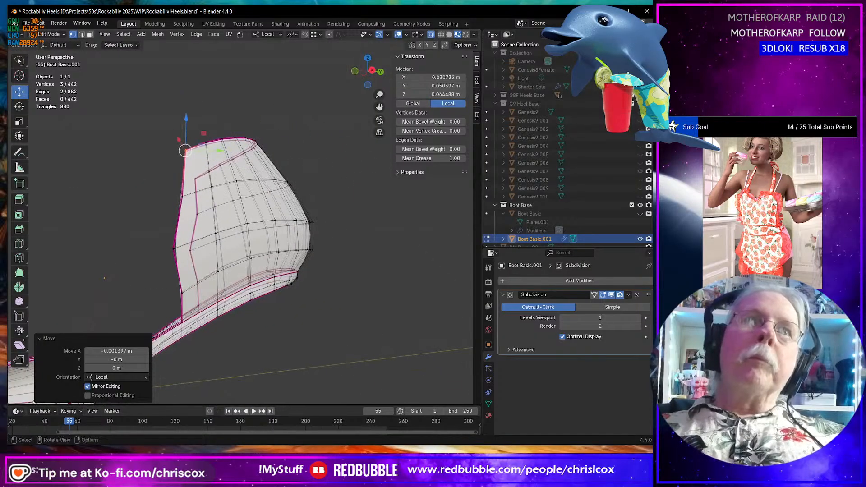
{"action": "left_click_drag", "start_coordinate": [163, 186], "coordinate": [172, 242]}
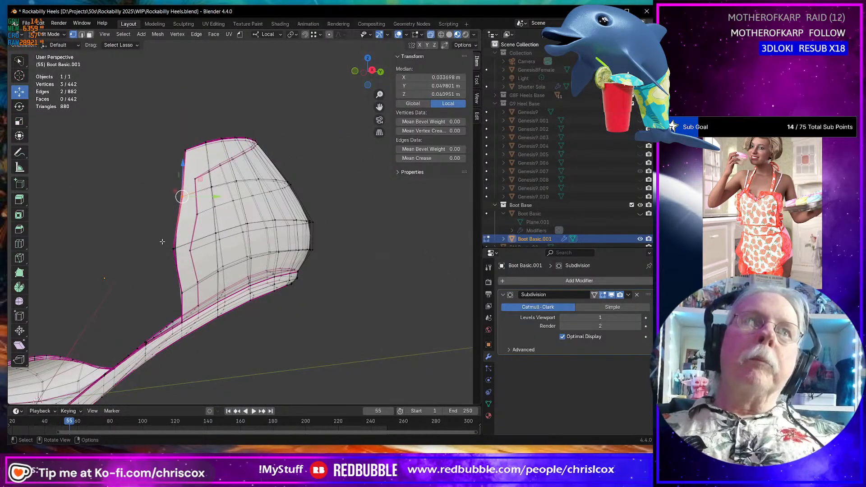
{"action": "middle_click_drag", "start_coordinate": [163, 241], "coordinate": [157, 243]}
{"action": "left_click_drag", "start_coordinate": [158, 243], "coordinate": [201, 256]}
{"action": "middle_click_drag", "start_coordinate": [202, 257], "coordinate": [180, 250]}
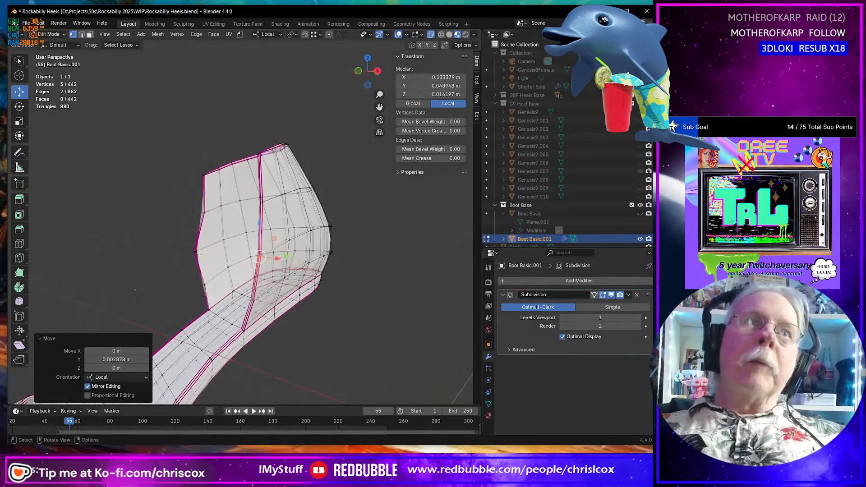
Move the three mid-height front-edge vertices on the heel cup's negative X side about 0.0057 m along positive local Y and inspect the smoothed shape.
{"action": "left_click_drag", "start_coordinate": [205, 232], "coordinate": [202, 236]}
{"action": "mouse_move", "coordinate": [202, 235]}
{"action": "middle_mouse_down"}
{"action": "mouse_move", "coordinate": [199, 251]}
{"action": "mouse_move", "coordinate": [206, 251]}
{"action": "middle_mouse_up"}
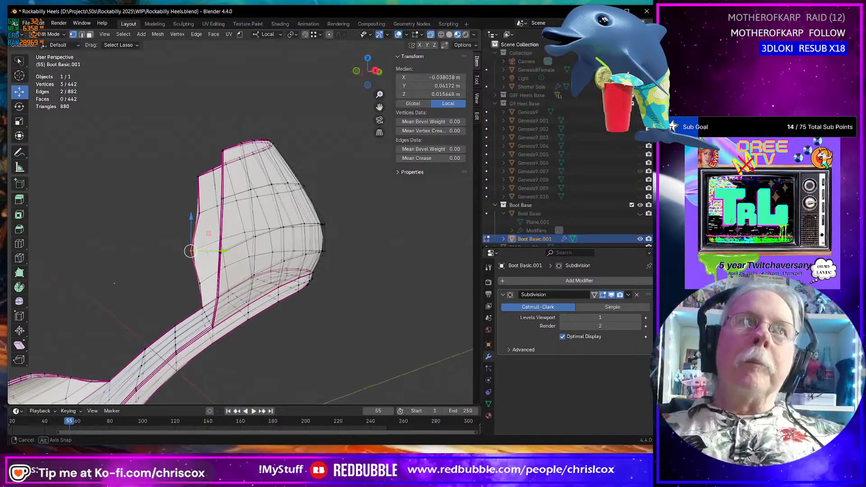
{"action": "left_click_drag", "start_coordinate": [224, 251], "coordinate": [231, 252]}
{"action": "middle_click_drag", "start_coordinate": [231, 252], "coordinate": [264, 289]}
{"action": "key", "text": "Tab"}
{"action": "scroll", "coordinate": [298, 256], "scroll_direction": "down", "scroll_amount": 5}
{"action": "scroll", "coordinate": [264, 280], "scroll_direction": "up", "scroll_amount": 5}
{"action": "middle_click_drag", "start_coordinate": [283, 258], "coordinate": [277, 328], "text": "shift"}
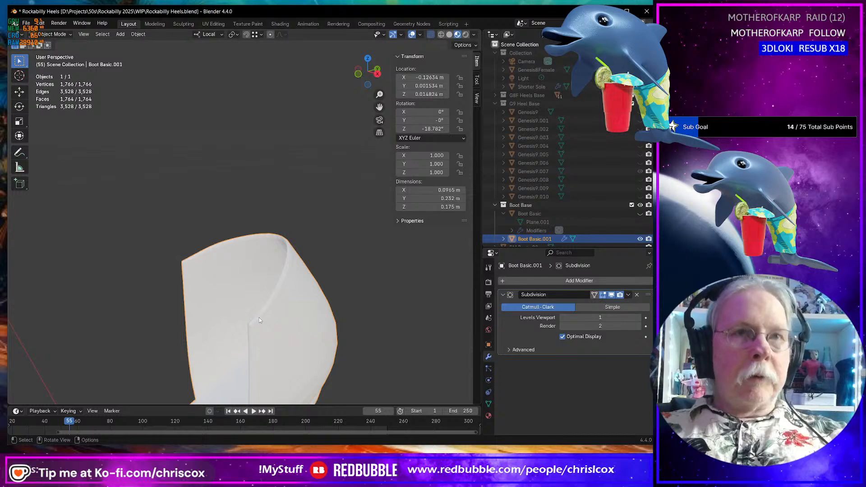
In Edit Mode, turn off X-ray, switch to face selection and select the top rim face nearest the positive X front corner.
{"action": "key", "text": "Tab"}
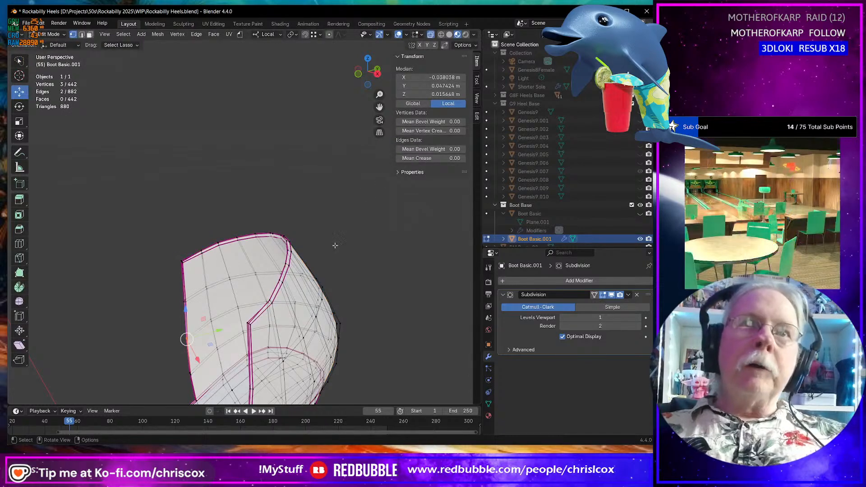
{"action": "left_click", "coordinate": [430, 35]}
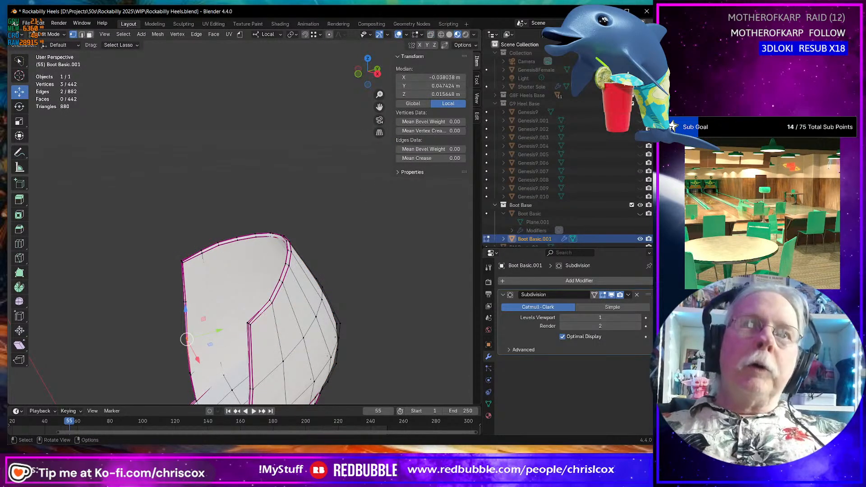
{"action": "key", "text": "3"}
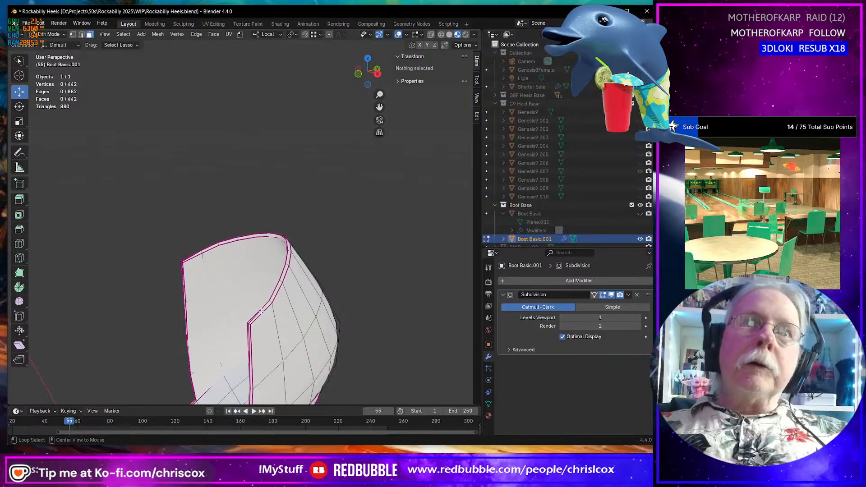
{"action": "left_click", "coordinate": [262, 311], "text": "alt"}
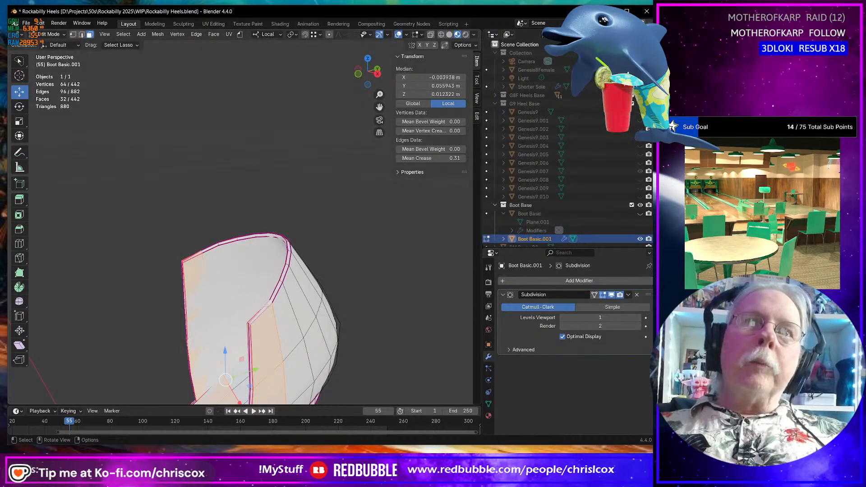
{"action": "left_click", "coordinate": [268, 301]}
Try to extend the selection along the heel cup's top rim with loop and linked selection, and undo it.
{"action": "scroll", "coordinate": [275, 293], "scroll_direction": "up", "scroll_amount": 4}
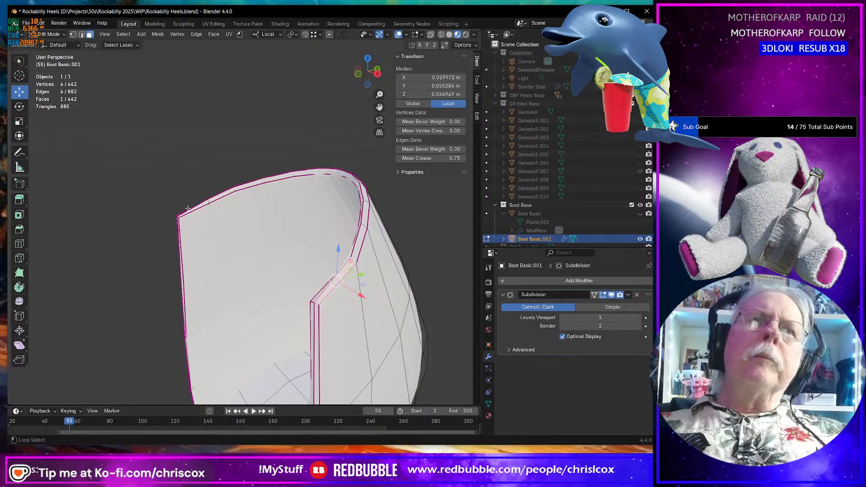
{"action": "left_click", "coordinate": [194, 208], "text": "alt"}
{"action": "left_click", "coordinate": [337, 280]}
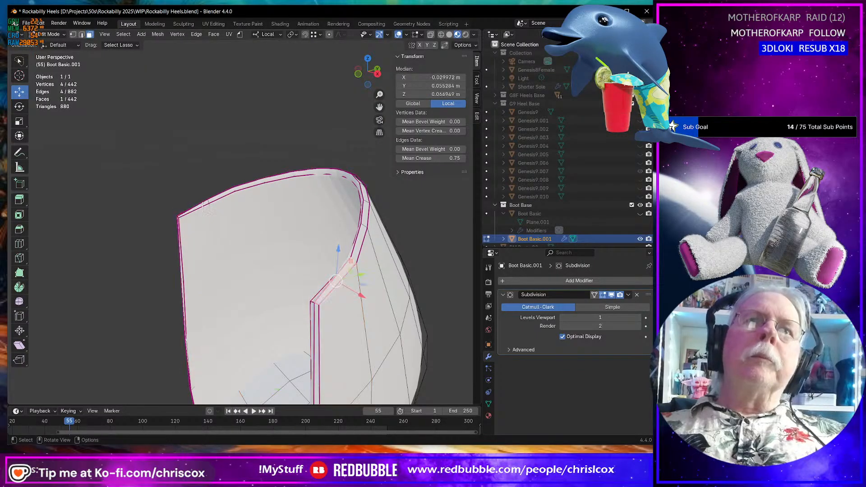
{"action": "key", "text": "ctrl+l"}
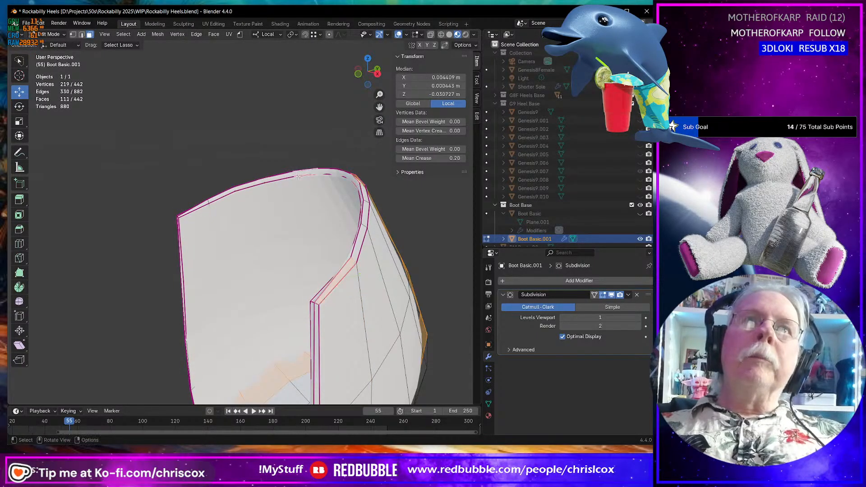
{"action": "middle_click_drag", "start_coordinate": [298, 176], "coordinate": [280, 181]}
{"action": "key", "text": "ctrl+z"}
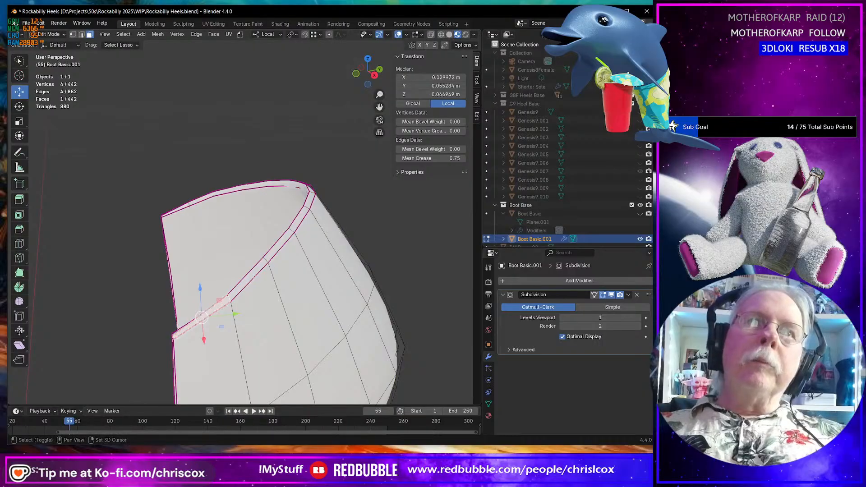
Extend the selection to all of the heel cup's top rim faces with X-ray on and flatten them with LoopTools.
{"action": "left_click", "coordinate": [273, 249], "text": "shift"}
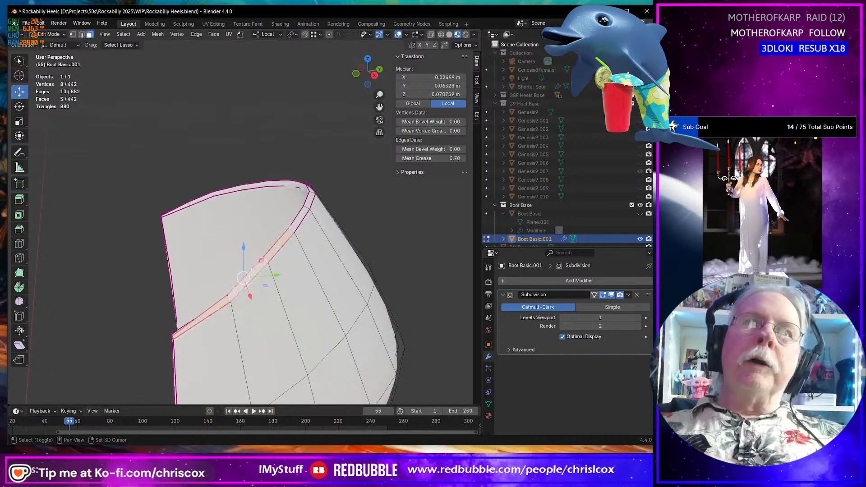
{"action": "left_click", "coordinate": [311, 199], "text": "shift"}
{"action": "middle_click_drag", "start_coordinate": [311, 198], "coordinate": [295, 192]}
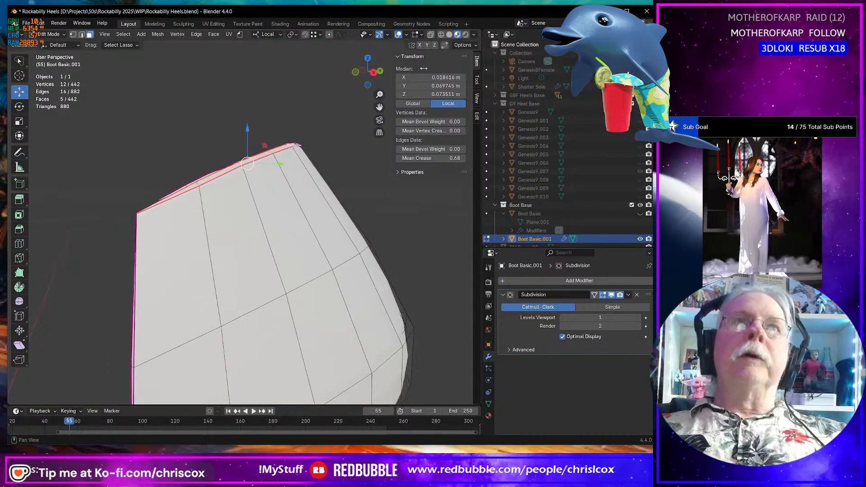
{"action": "left_click", "coordinate": [430, 34]}
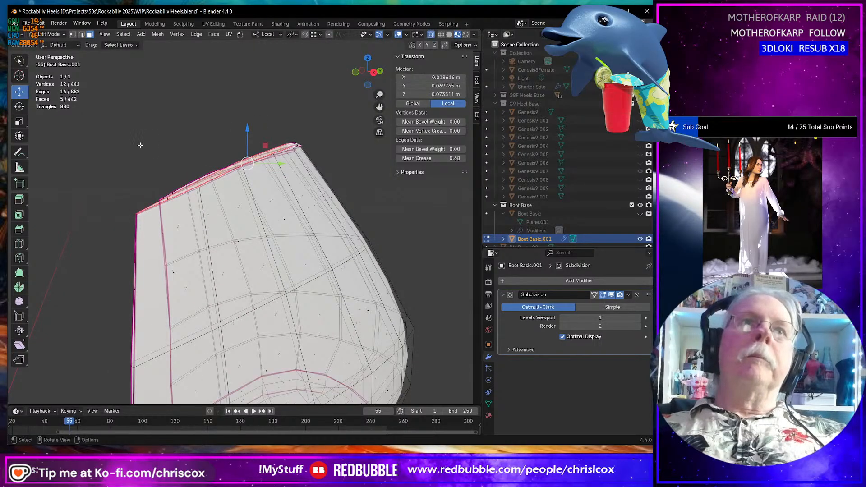
{"action": "mouse_move", "coordinate": [140, 146]}
{"action": "left_mouse_down", "text": "shift"}
{"action": "mouse_move", "coordinate": [90, 208]}
{"action": "mouse_move", "coordinate": [199, 146]}
{"action": "mouse_move", "coordinate": [307, 140]}
{"action": "left_mouse_up", "text": "shift"}
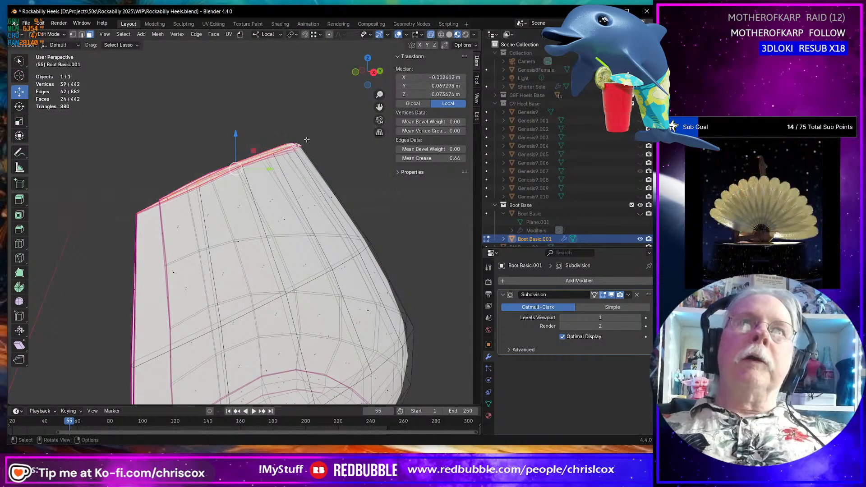
{"action": "middle_click_drag", "start_coordinate": [307, 140], "coordinate": [267, 162]}
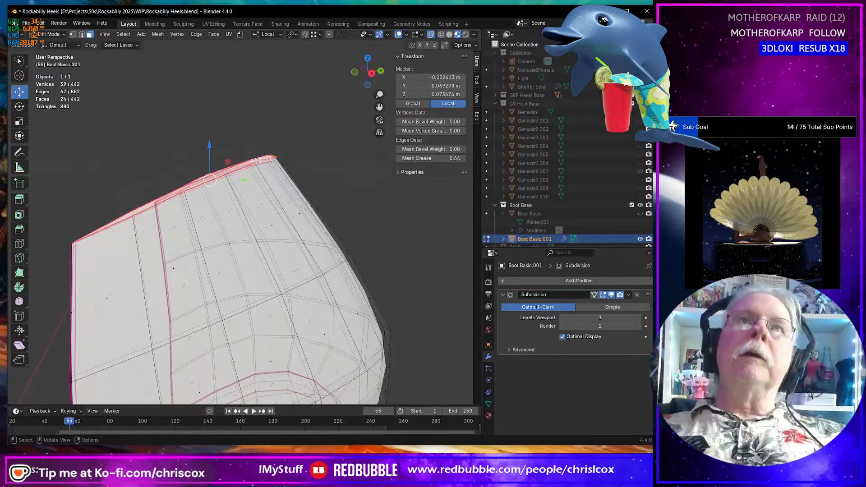
{"action": "right_click", "coordinate": [251, 149]}
{"action": "mouse_move", "coordinate": [250, 147]}
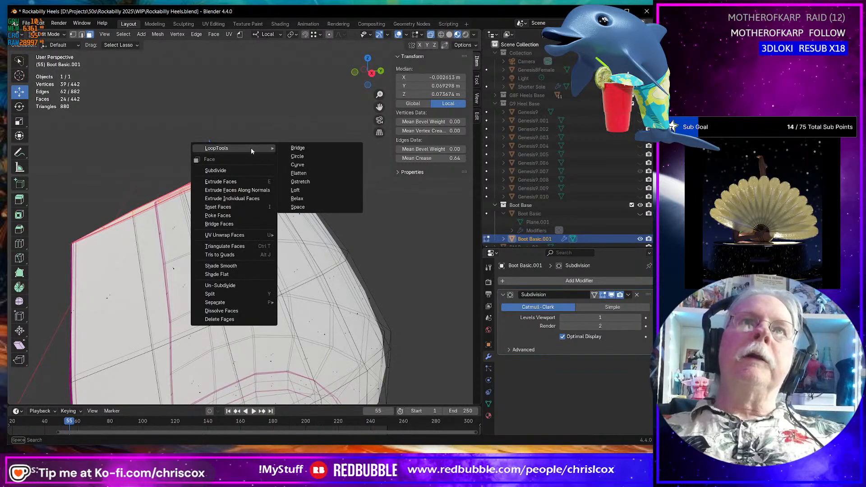
{"action": "left_click", "coordinate": [306, 174]}
{"action": "middle_click_drag", "start_coordinate": [306, 174], "coordinate": [295, 189]}
{"action": "scroll", "coordinate": [289, 207], "scroll_direction": "down", "scroll_amount": 5}
{"action": "key", "text": "Tab"}
{"action": "middle_click_drag", "start_coordinate": [311, 233], "coordinate": [201, 256]}
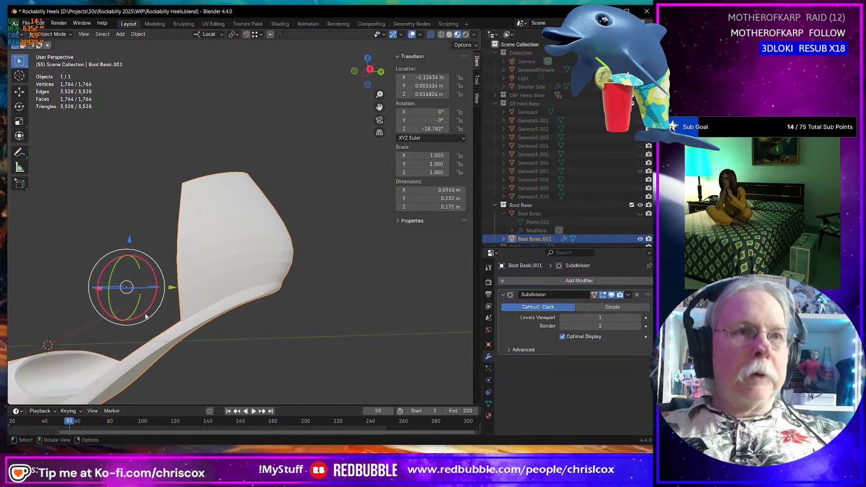
Select the front-edge faces on the heel cup's positive X side and flatten them with LoopTools using the best-fit plane.
{"action": "key", "text": "Tab"}
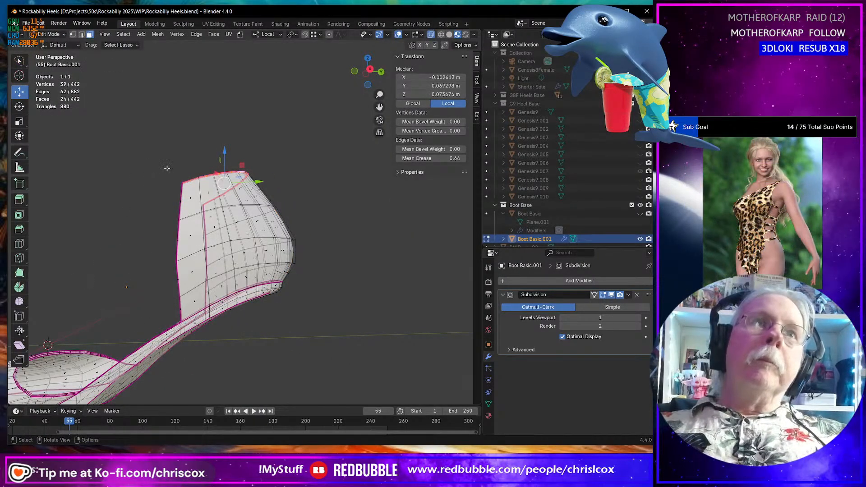
{"action": "mouse_move", "coordinate": [186, 206]}
{"action": "left_mouse_down"}
{"action": "mouse_move", "coordinate": [166, 176]}
{"action": "mouse_move", "coordinate": [141, 284]}
{"action": "mouse_move", "coordinate": [171, 324]}
{"action": "mouse_move", "coordinate": [191, 312]}
{"action": "left_mouse_up"}
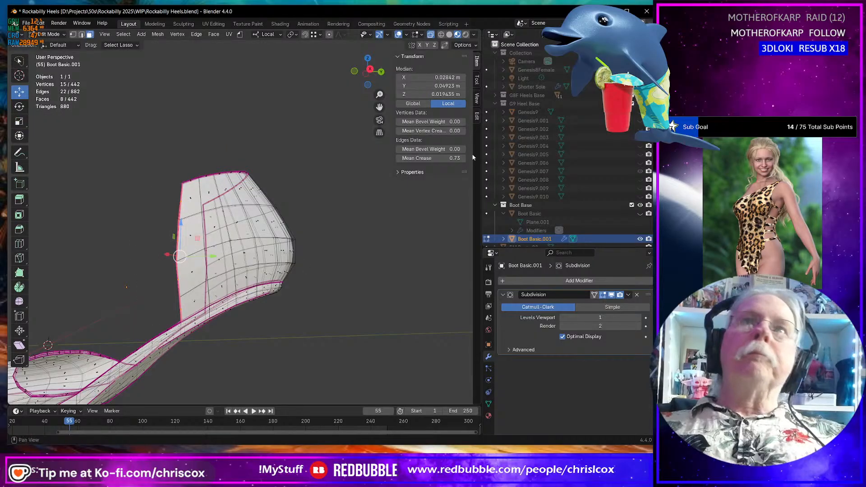
{"action": "right_click", "coordinate": [190, 221]}
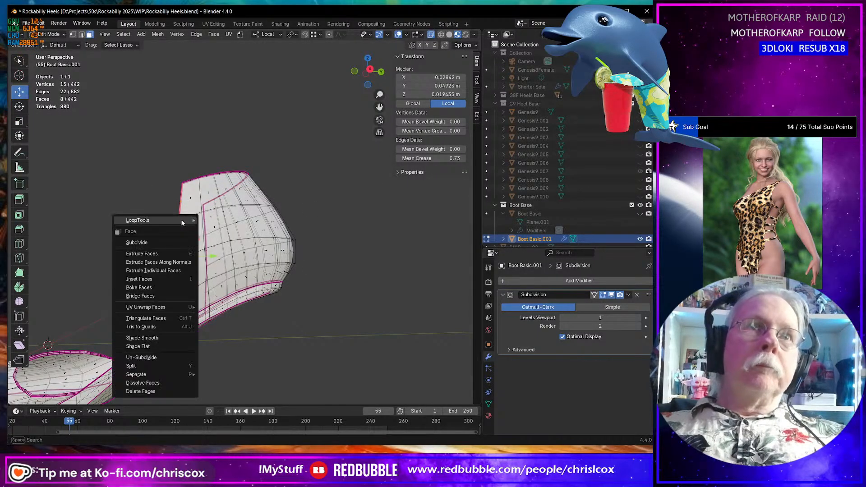
{"action": "mouse_move", "coordinate": [198, 222]}
{"action": "left_click", "coordinate": [229, 244]}
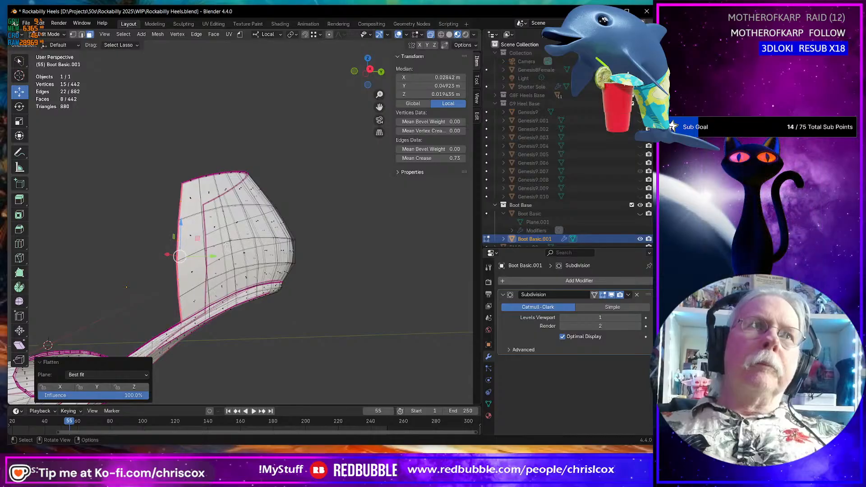
{"action": "middle_click_drag", "start_coordinate": [229, 244], "coordinate": [182, 197]}
Flatten the front-edge faces on the heel cup's negative X side with LoopTools and inspect the whole shoe in Object Mode.
{"action": "left_click_drag", "start_coordinate": [213, 195], "coordinate": [212, 210]}
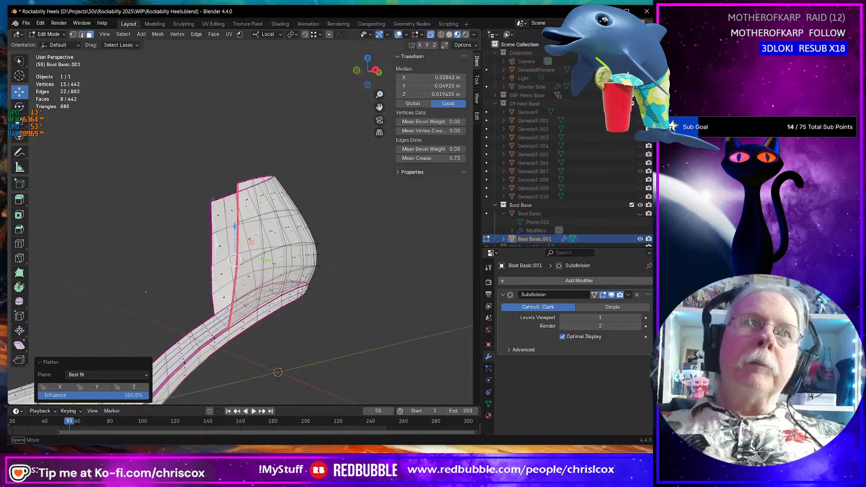
{"action": "mouse_move", "coordinate": [217, 309]}
{"action": "left_mouse_down"}
{"action": "mouse_move", "coordinate": [190, 271]}
{"action": "mouse_move", "coordinate": [191, 167]}
{"action": "left_mouse_up"}
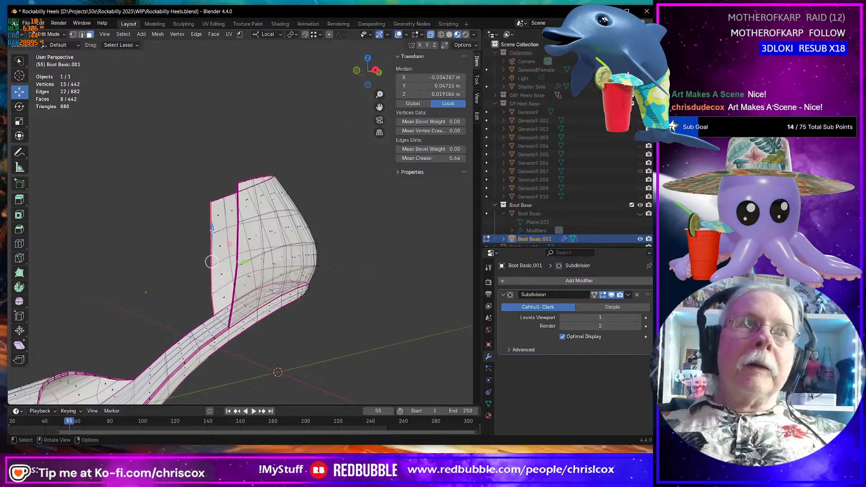
{"action": "right_click", "coordinate": [212, 230]}
{"action": "mouse_move", "coordinate": [212, 231]}
{"action": "left_click", "coordinate": [259, 251]}
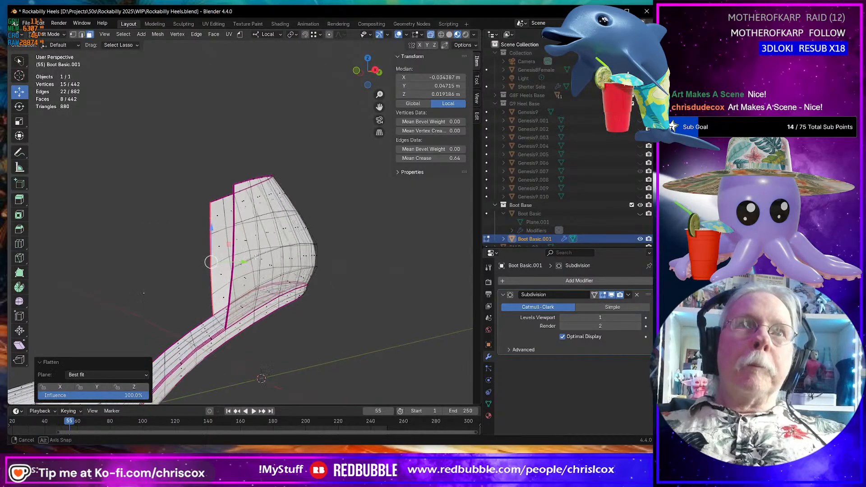
{"action": "scroll", "coordinate": [248, 258], "scroll_direction": "down", "scroll_amount": 5}
{"action": "middle_click_drag", "start_coordinate": [256, 257], "coordinate": [262, 275]}
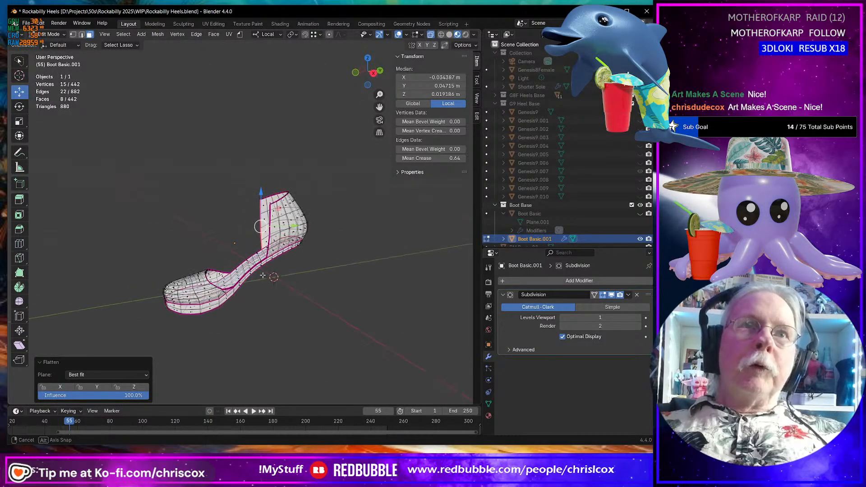
{"action": "scroll", "coordinate": [262, 276], "scroll_direction": "up", "scroll_amount": 5}
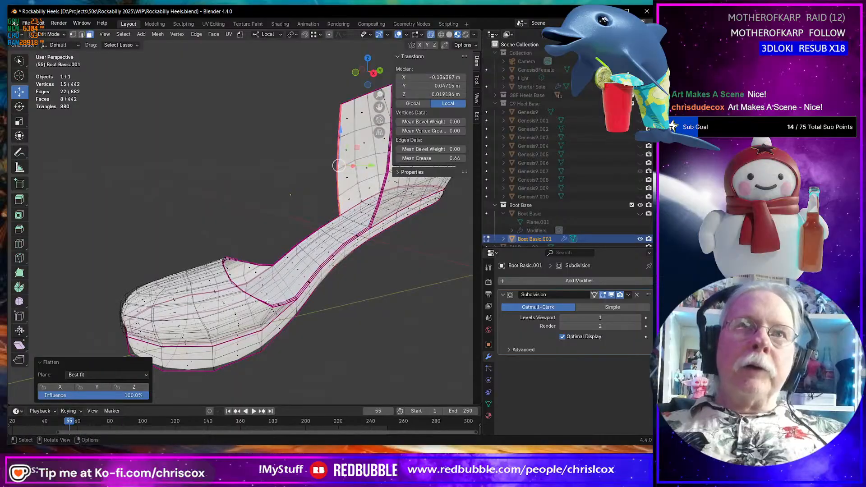
{"action": "middle_click_drag", "start_coordinate": [268, 301], "coordinate": [293, 302]}
{"action": "key", "text": "Tab"}
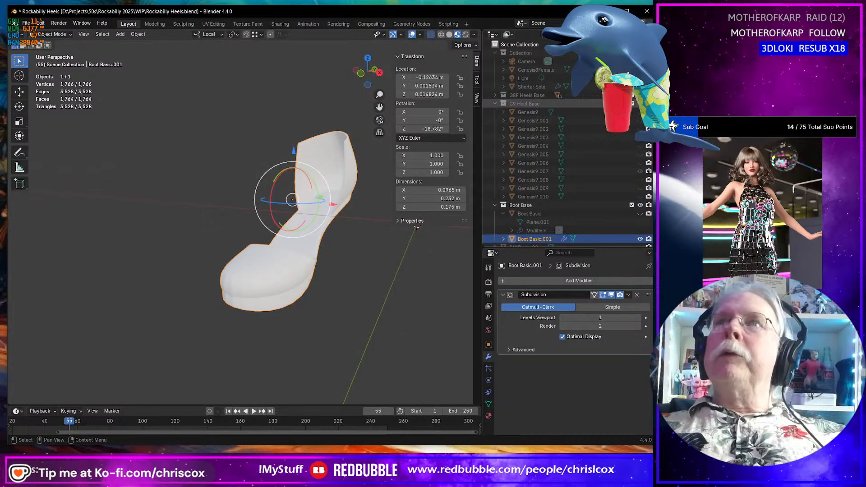
Show the G9 Heel Base collection to check the fit around the foot, and enable proportional editing in Edit Mode.
{"action": "left_click", "coordinate": [632, 104]}
{"action": "middle_click_drag", "start_coordinate": [325, 215], "coordinate": [268, 73]}
{"action": "key", "text": "Tab"}
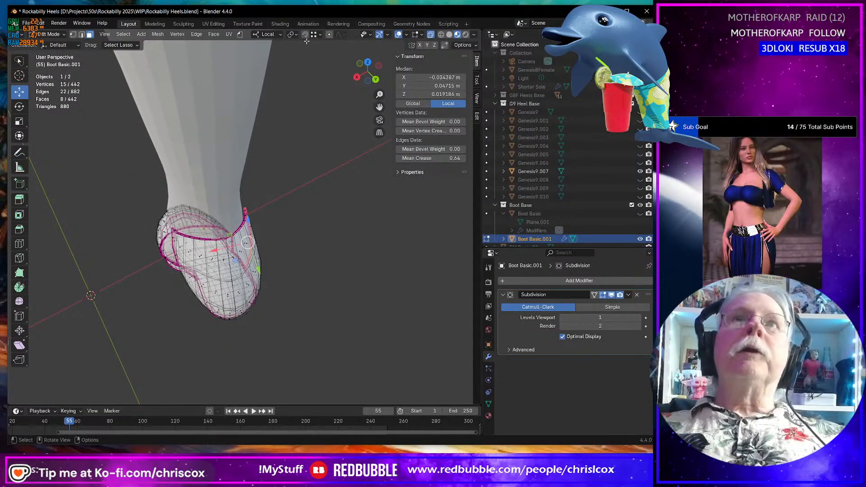
{"action": "left_click", "coordinate": [329, 35]}
{"action": "middle_click_drag", "start_coordinate": [298, 155], "coordinate": [312, 137]}
{"action": "scroll", "coordinate": [279, 215], "scroll_direction": "up", "scroll_amount": 3}
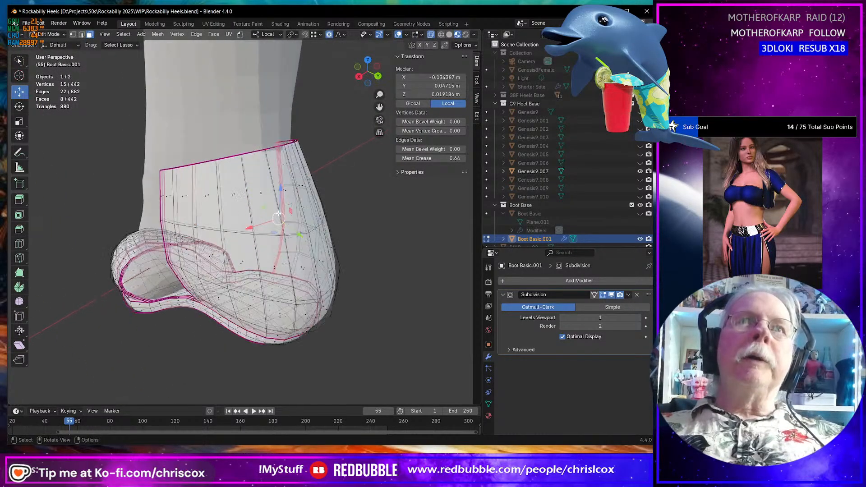
Move the two top rim faces at the back of the heel about 0.0028 m backward and 0.0008 m up with proportional size 0.047.
{"action": "middle_click_drag", "start_coordinate": [282, 206], "coordinate": [241, 216]}
{"action": "left_click", "coordinate": [290, 230]}
{"action": "left_click", "coordinate": [298, 226], "text": "shift"}
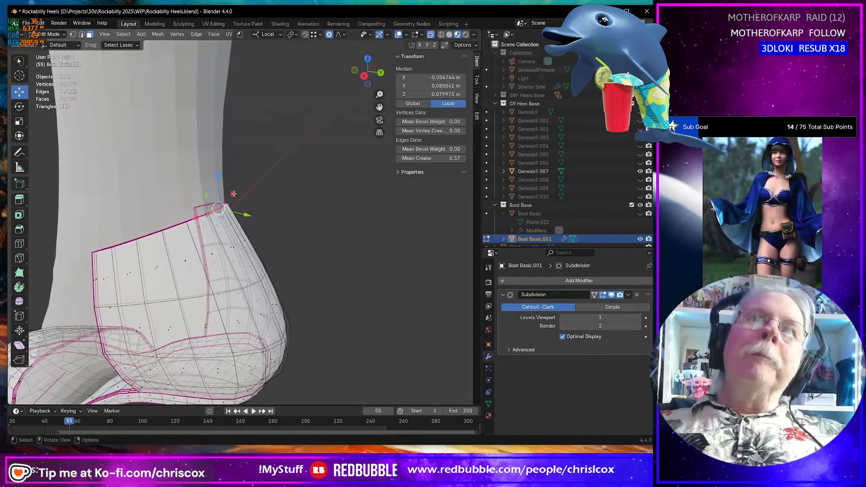
{"action": "left_click_drag", "start_coordinate": [234, 195], "coordinate": [241, 193]}
{"action": "scroll", "coordinate": [238, 194], "scroll_direction": "down", "scroll_amount": 4}
{"action": "scroll", "coordinate": [239, 194], "scroll_direction": "down", "scroll_amount": 1}
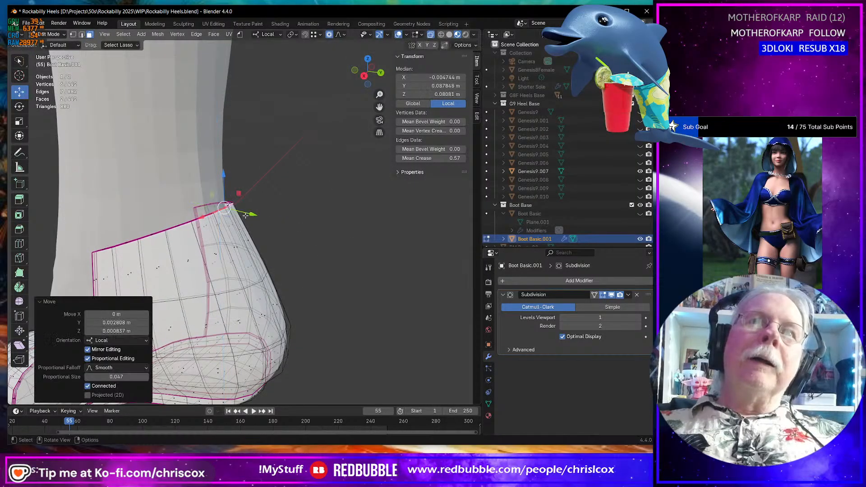
Inspect the shoe on the foot in Object Mode and switch to the browser to view the red T-strap heel reference photo.
{"action": "middle_click_drag", "start_coordinate": [244, 204], "coordinate": [281, 194]}
{"action": "scroll", "coordinate": [280, 205], "scroll_direction": "down", "scroll_amount": 5}
{"action": "middle_click_drag", "start_coordinate": [275, 224], "coordinate": [319, 262]}
{"action": "key", "text": "Tab"}
{"action": "key", "text": "alt+Tab"}
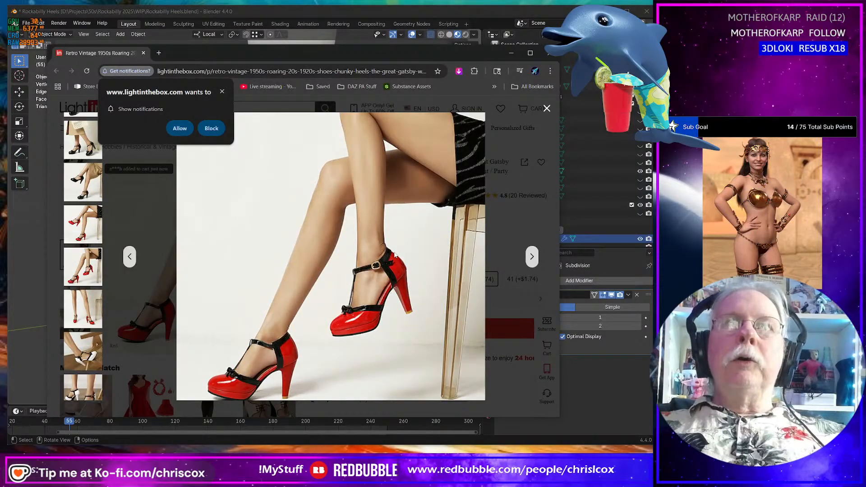
Compare the shoe mesh's heel cup and toe opening with the red T-strap heel reference photo in the browser from matching angles.
{"action": "key", "text": "alt+Tab"}
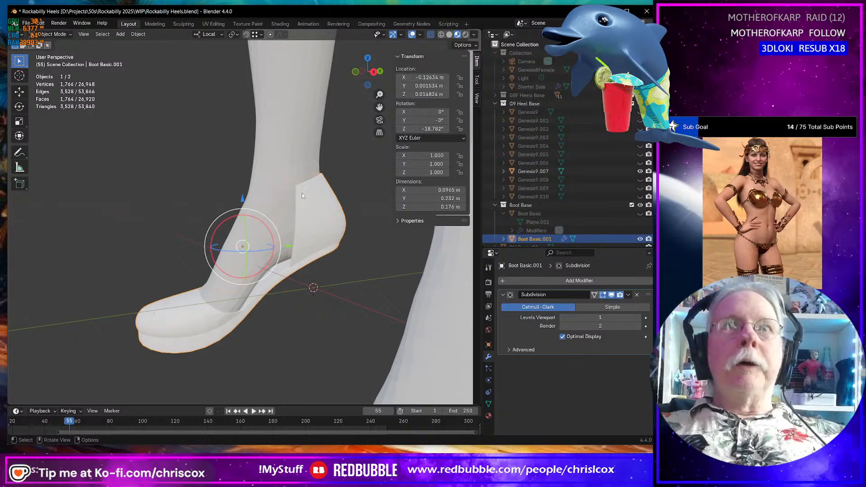
{"action": "mouse_move", "coordinate": [296, 271]}
{"action": "middle_mouse_down"}
{"action": "mouse_move", "coordinate": [296, 262]}
{"action": "mouse_move", "coordinate": [294, 270]}
{"action": "middle_mouse_up"}
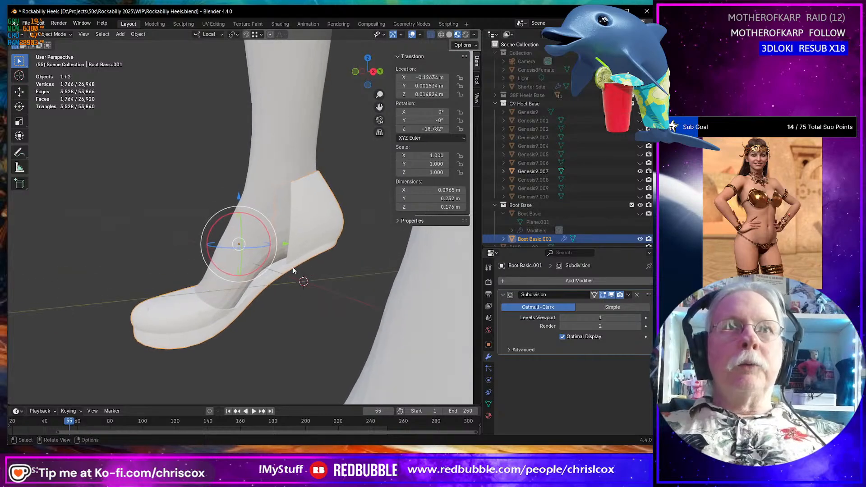
{"action": "key", "text": "Tab"}
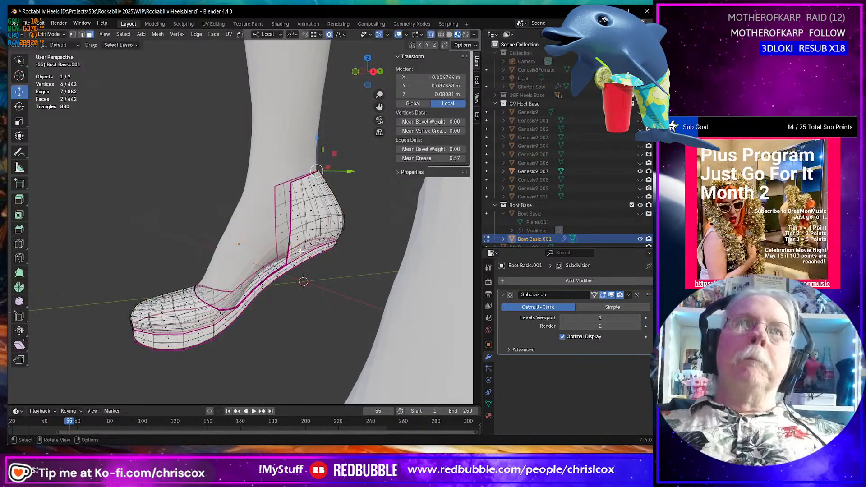
{"action": "key", "text": "alt+Tab"}
{"action": "key", "text": "alt+Tab"}
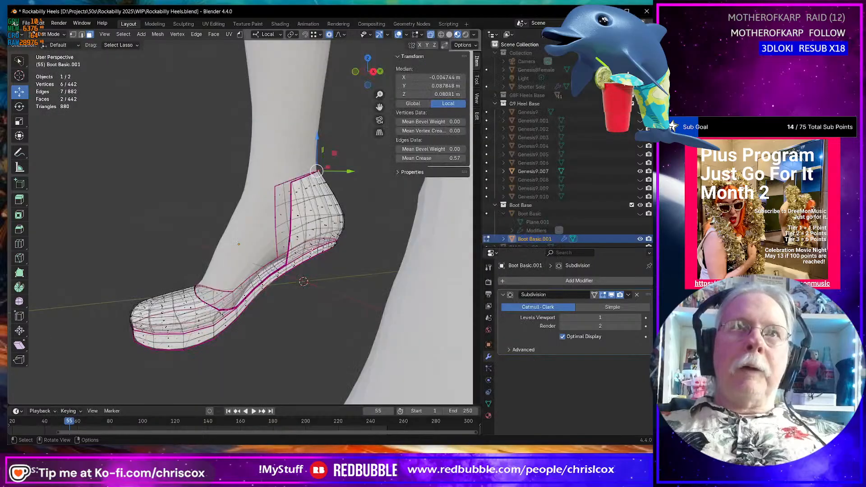
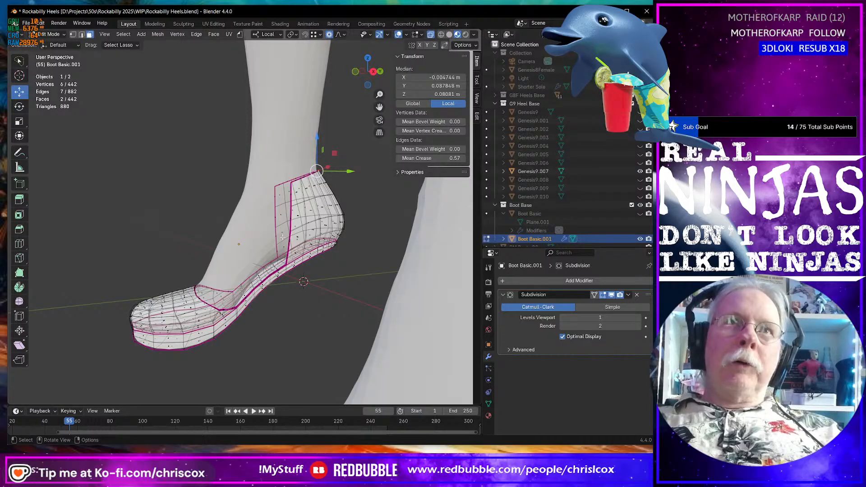
{"action": "key", "text": "alt+Tab"}
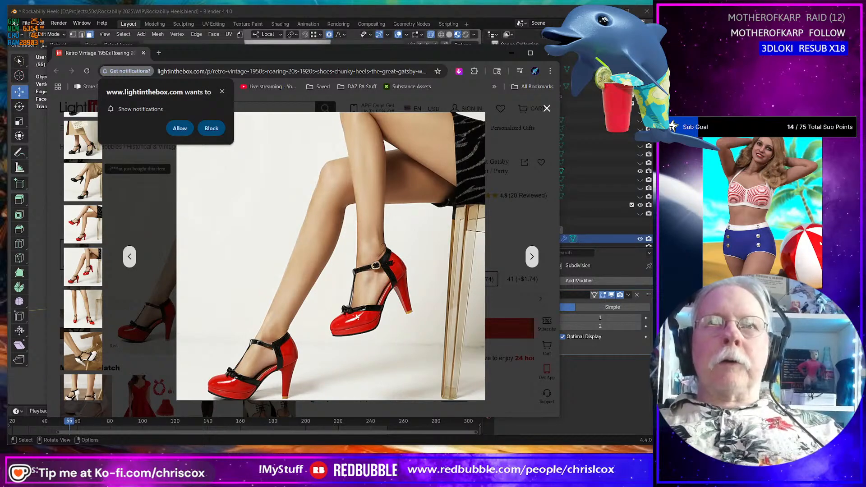
{"action": "key", "text": "alt+Tab"}
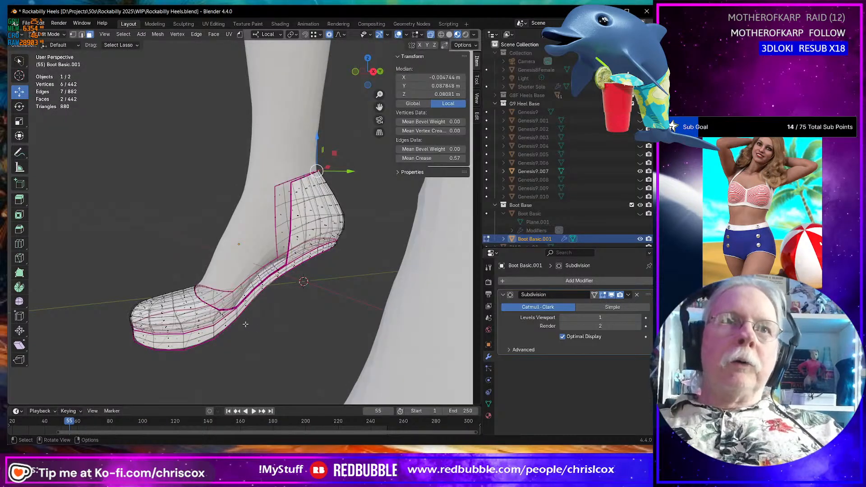
{"action": "middle_click_drag", "start_coordinate": [245, 324], "coordinate": [298, 313]}
{"action": "key", "text": "alt+Tab"}
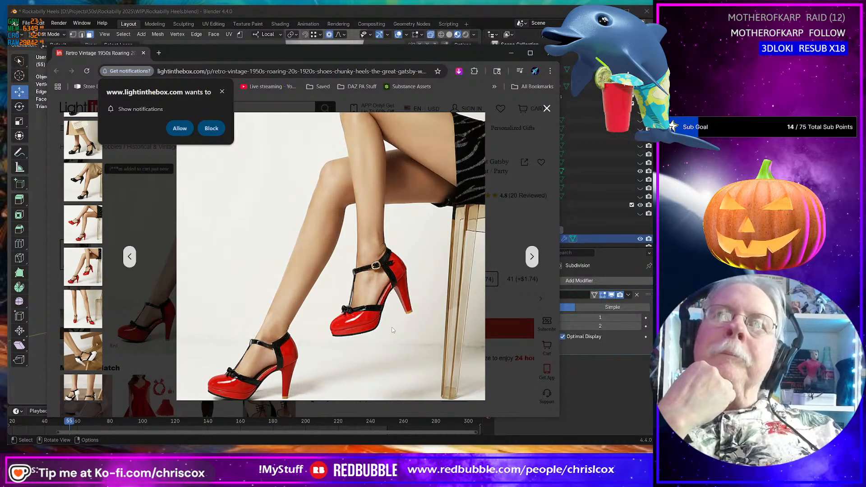
{"action": "key", "text": "alt+Tab"}
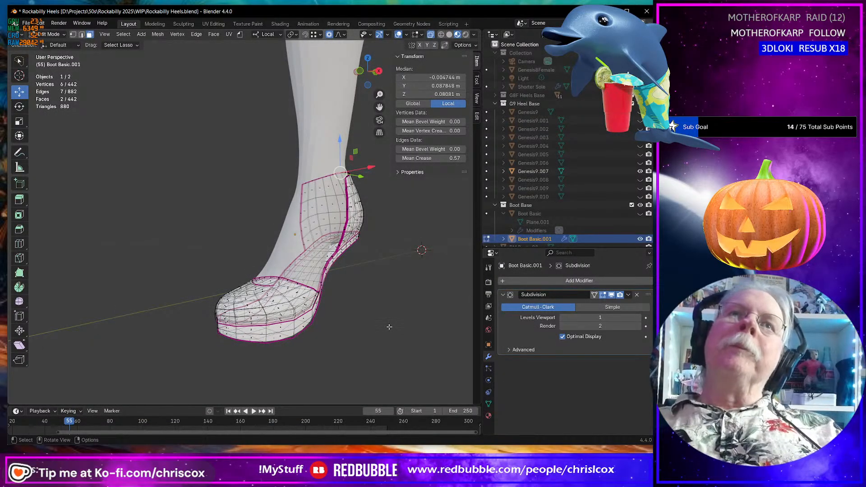
{"action": "middle_click_drag", "start_coordinate": [389, 327], "coordinate": [351, 333]}
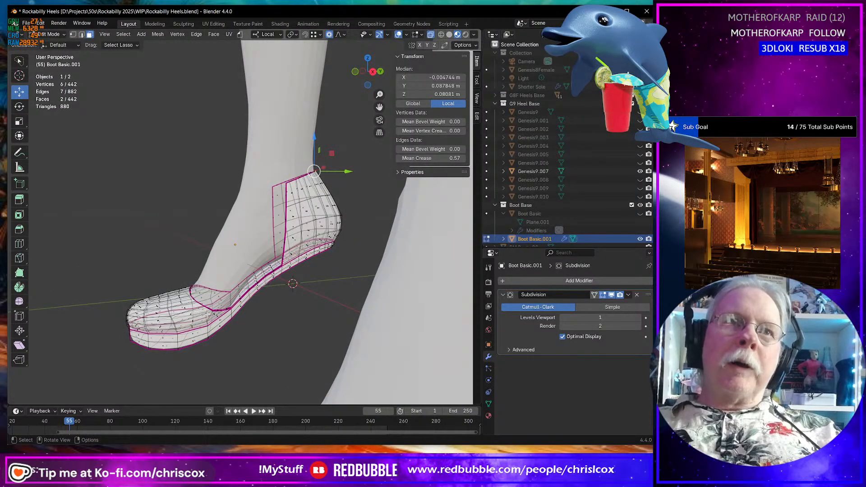
Examine the toe opening's edge against the foot up close in both Object Mode and Edit Mode.
{"action": "mouse_move", "coordinate": [208, 315]}
{"action": "middle_mouse_down"}
{"action": "mouse_move", "coordinate": [213, 289]}
{"action": "mouse_move", "coordinate": [212, 299]}
{"action": "middle_mouse_up"}
{"action": "scroll", "coordinate": [212, 299], "scroll_direction": "up", "scroll_amount": 4}
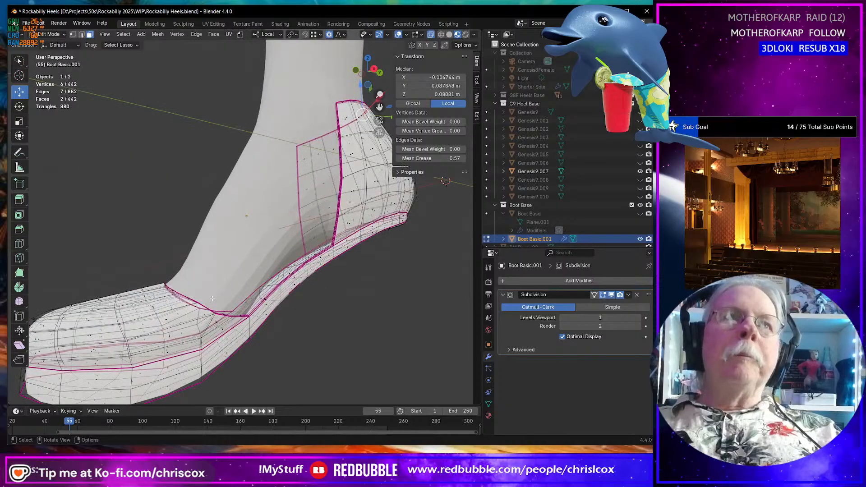
{"action": "key", "text": "Tab"}
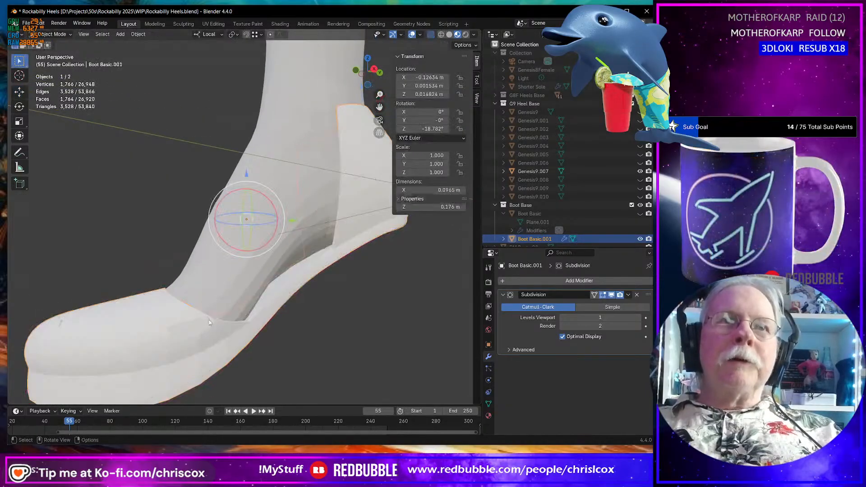
{"action": "middle_click_drag", "start_coordinate": [209, 320], "coordinate": [188, 299]}
{"action": "key", "text": "Tab"}
{"action": "key", "text": "Tab"}
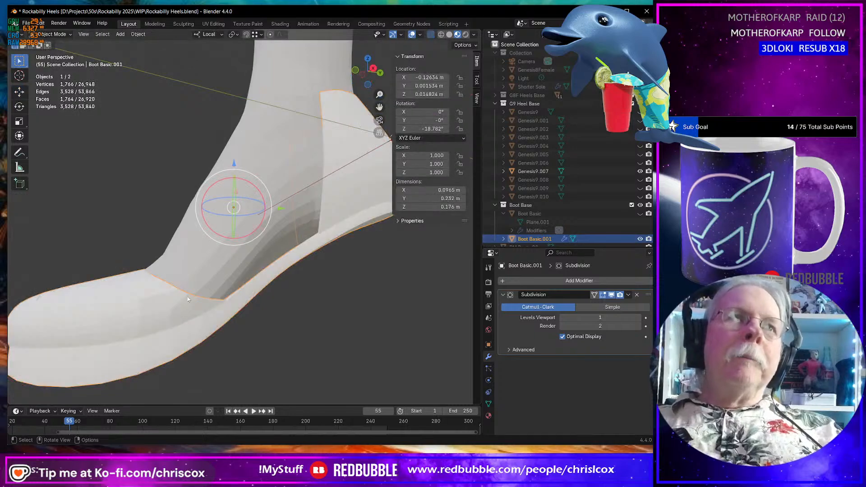
{"action": "key", "text": "Tab"}
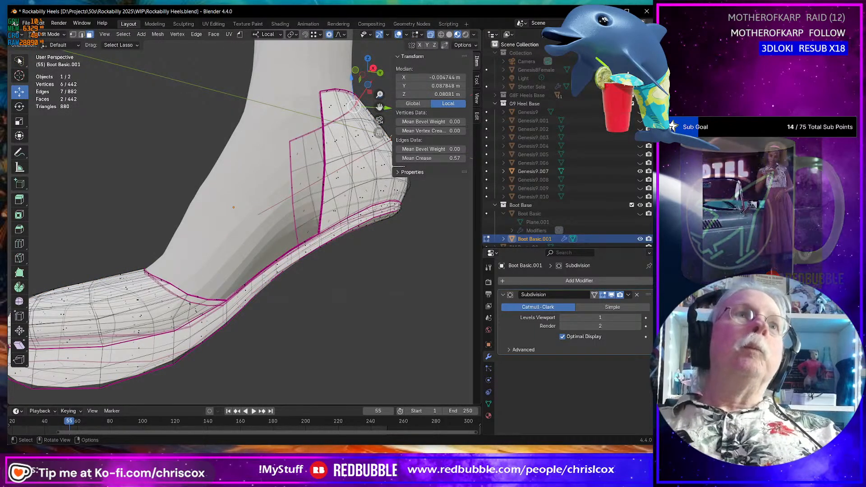
With X-ray off, nudge the three vertices at the positive X end of the toe opening's edge using proportional editing.
{"action": "key", "text": "w"}
{"action": "middle_click_drag", "start_coordinate": [168, 210], "coordinate": [190, 215]}
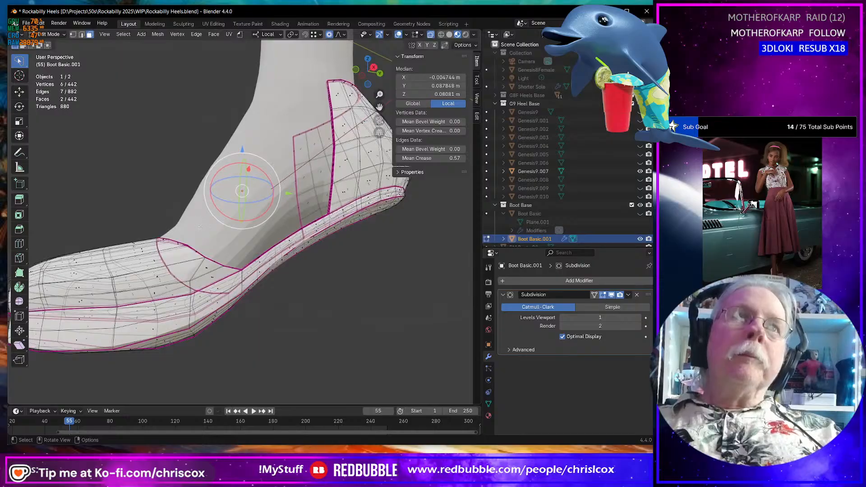
{"action": "left_click_drag", "start_coordinate": [197, 235], "coordinate": [174, 249]}
{"action": "middle_click_drag", "start_coordinate": [175, 249], "coordinate": [212, 256]}
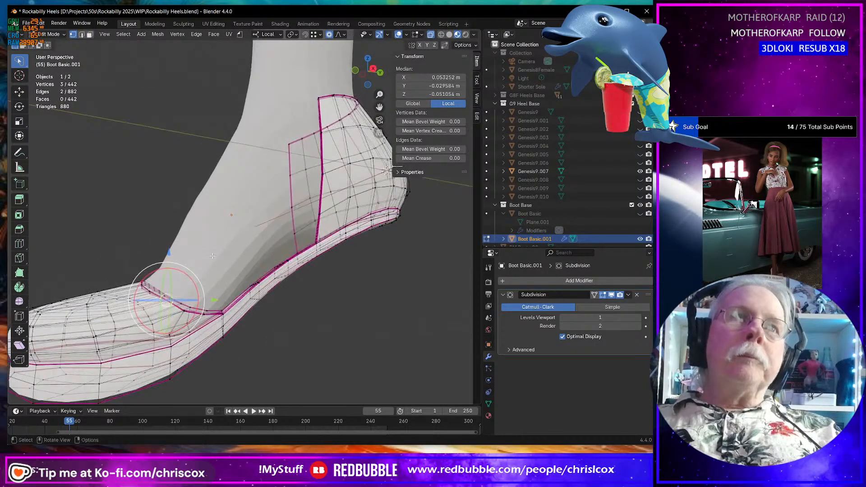
{"action": "left_click", "coordinate": [431, 34]}
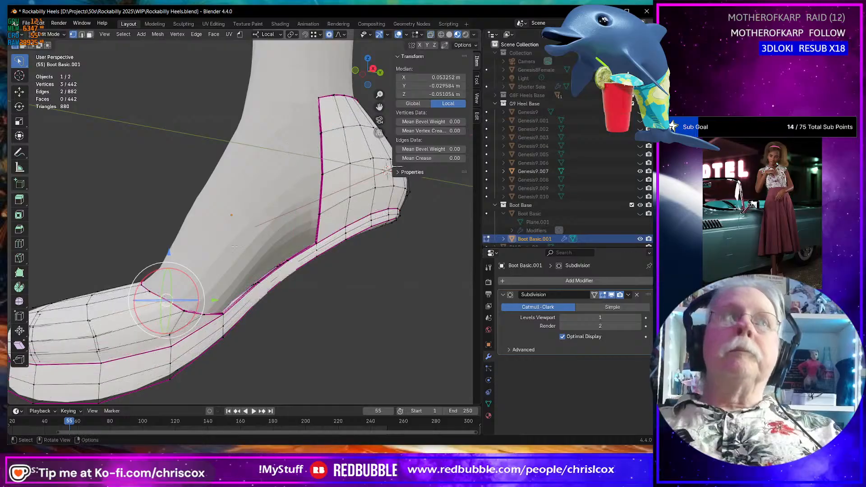
{"action": "middle_click_drag", "start_coordinate": [409, 168], "coordinate": [422, 178]}
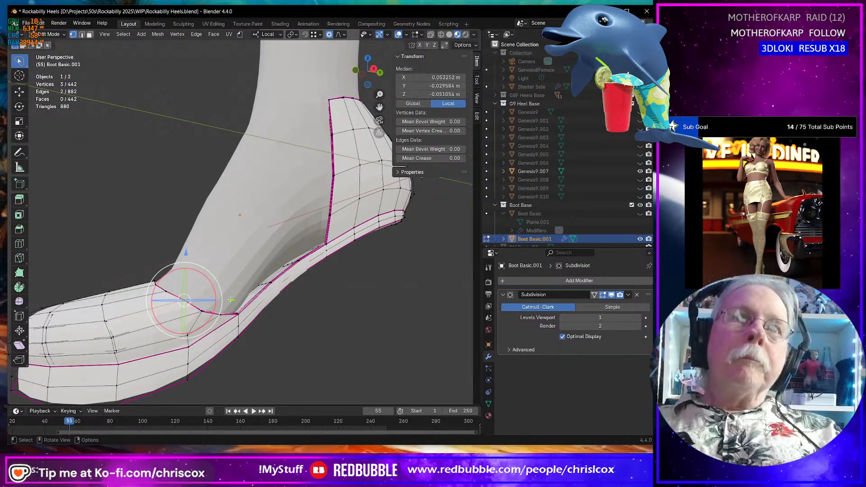
{"action": "middle_click_drag", "start_coordinate": [231, 300], "coordinate": [297, 324]}
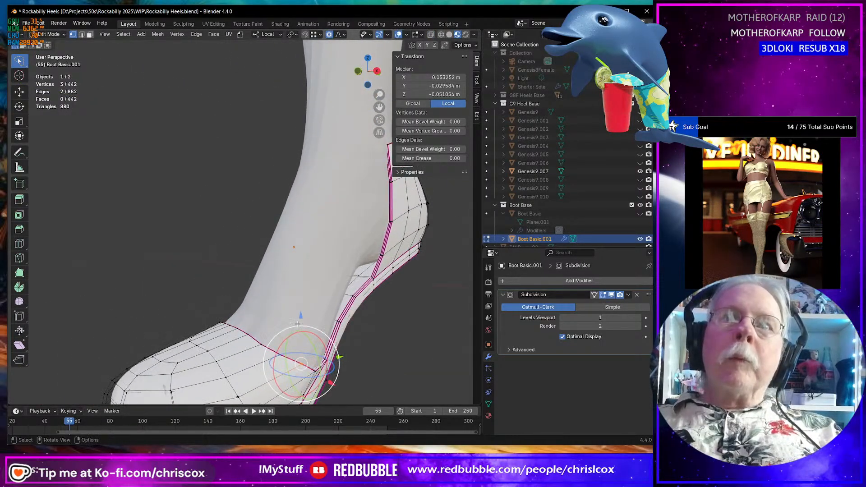
{"action": "mouse_move", "coordinate": [333, 371]}
{"action": "middle_mouse_down"}
{"action": "mouse_move", "coordinate": [326, 356]}
{"action": "mouse_move", "coordinate": [341, 345]}
{"action": "mouse_move", "coordinate": [321, 338]}
{"action": "middle_mouse_up"}
{"action": "key", "text": "shift+space"}
{"action": "key", "text": "g"}
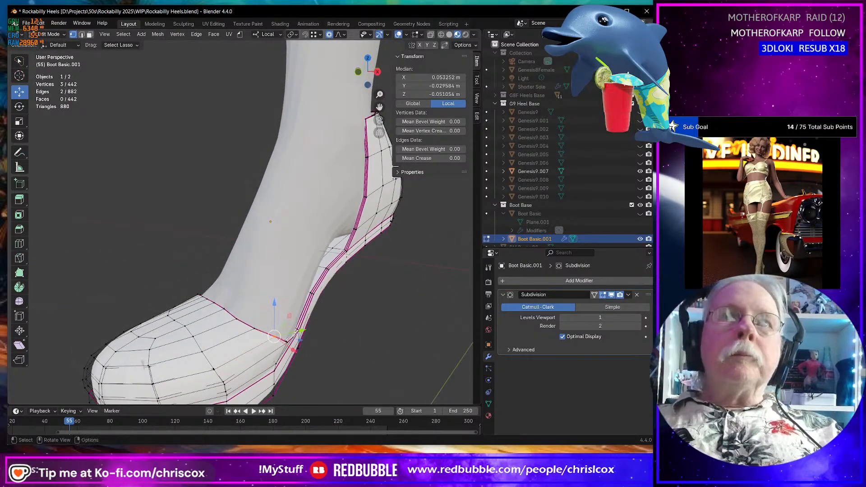
{"action": "left_click_drag", "start_coordinate": [299, 341], "coordinate": [292, 342]}
{"action": "scroll", "coordinate": [293, 342], "scroll_direction": "up", "scroll_amount": 11}
{"action": "middle_click_drag", "start_coordinate": [293, 342], "coordinate": [290, 319]}
Relax the toe opening's 13-vertex edge loop with LoopTools, using cubic interpolation and one iteration.
{"action": "left_click", "coordinate": [290, 320], "text": "alt"}
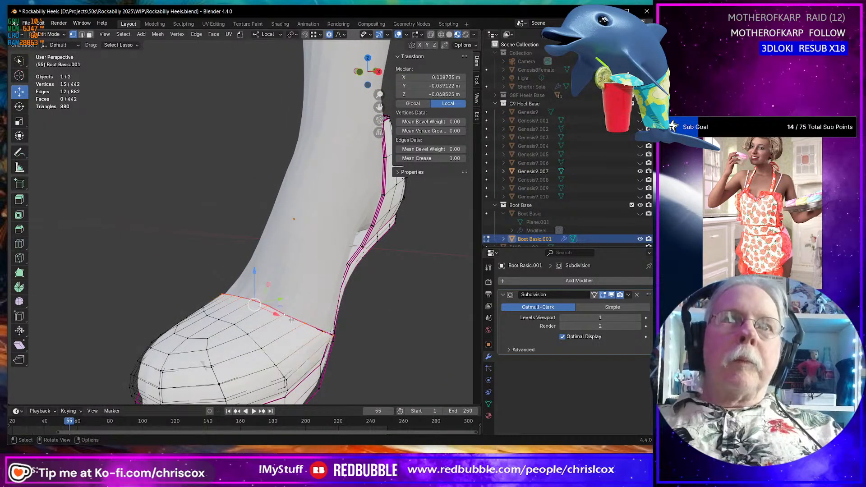
{"action": "right_click", "coordinate": [290, 319]}
{"action": "mouse_move", "coordinate": [271, 227]}
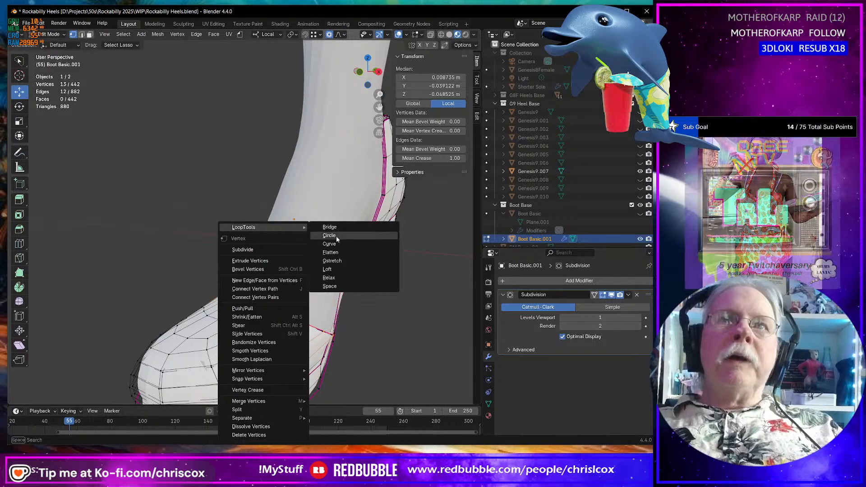
{"action": "left_click", "coordinate": [340, 280]}
{"action": "middle_click_drag", "start_coordinate": [330, 285], "coordinate": [316, 291]}
{"action": "middle_click_drag", "start_coordinate": [283, 339], "coordinate": [269, 330]}
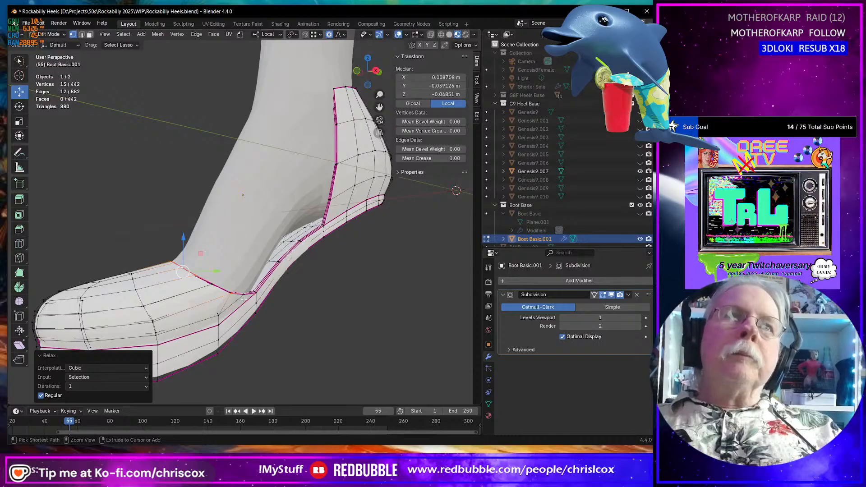
{"action": "middle_click_drag", "start_coordinate": [244, 299], "coordinate": [202, 337]}
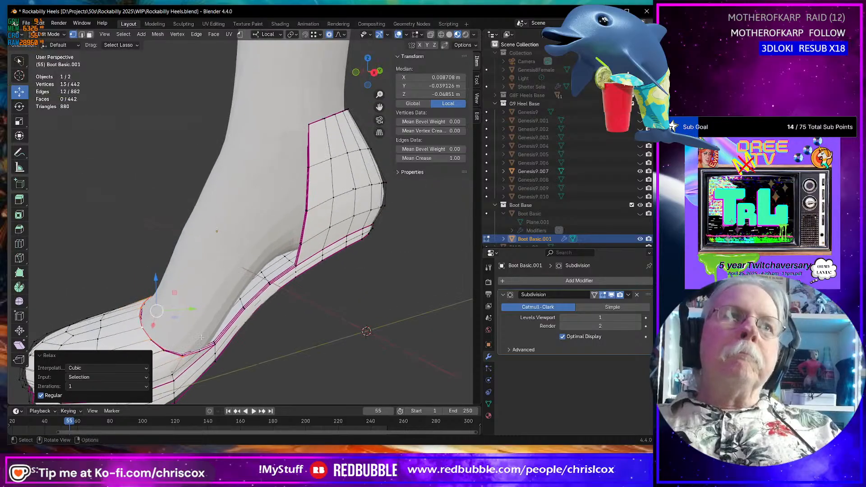
Try LoopTools Relax on the 42-vertex loop around the shoe's whole opening, and undo it.
{"action": "left_click", "coordinate": [143, 305], "text": "alt+shift"}
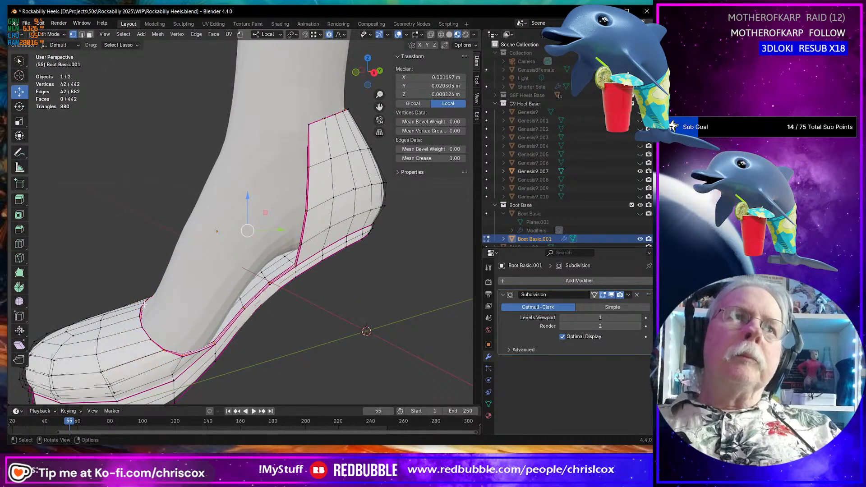
{"action": "right_click", "coordinate": [144, 305]}
{"action": "mouse_move", "coordinate": [158, 228]}
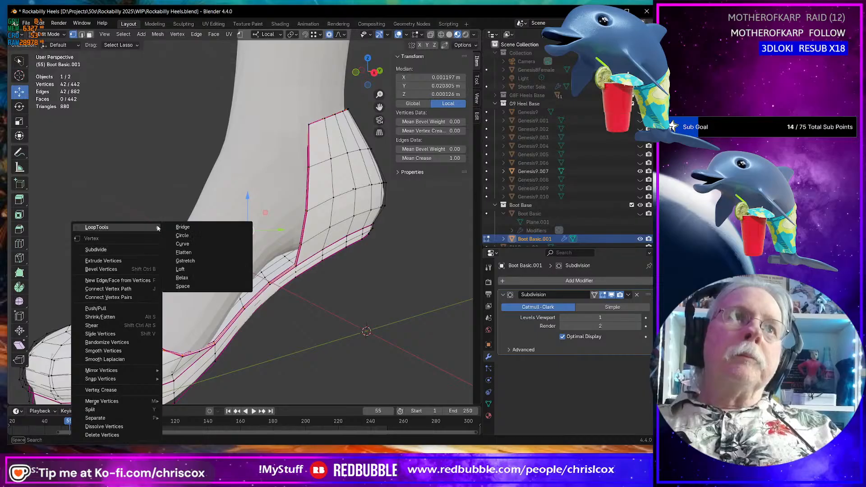
{"action": "left_click", "coordinate": [193, 277]}
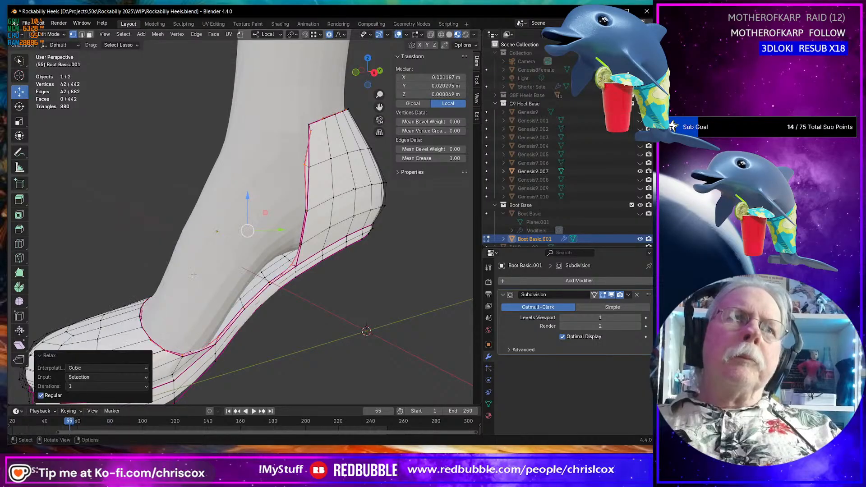
{"action": "key", "text": "ctrl+z"}
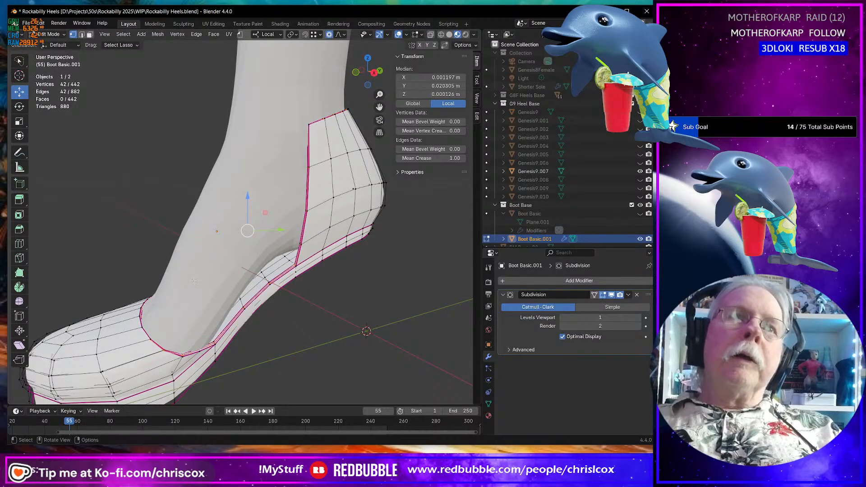
Relax the short edge run at the toe opening's negative X corner with LoopTools and check the shoe in Object Mode.
{"action": "middle_click_drag", "start_coordinate": [212, 312], "coordinate": [223, 310]}
{"action": "left_click", "coordinate": [229, 348]}
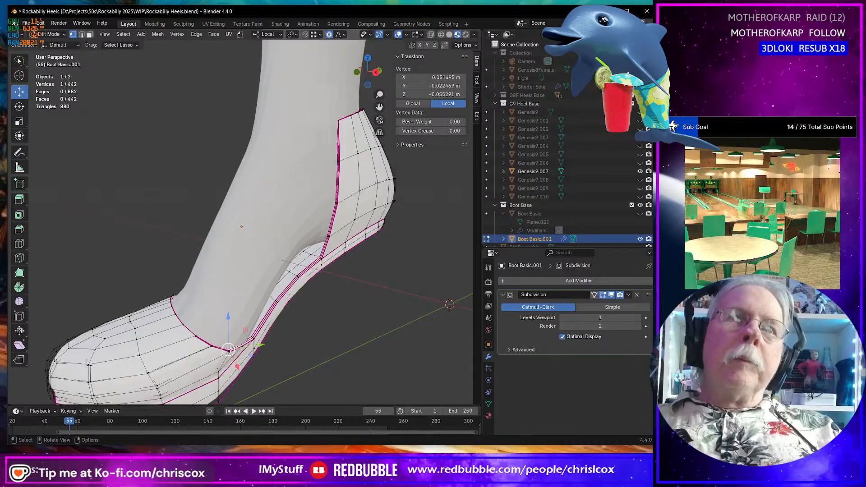
{"action": "middle_click_drag", "start_coordinate": [229, 347], "coordinate": [392, 344]}
{"action": "scroll", "coordinate": [391, 343], "scroll_direction": "up", "scroll_amount": 6}
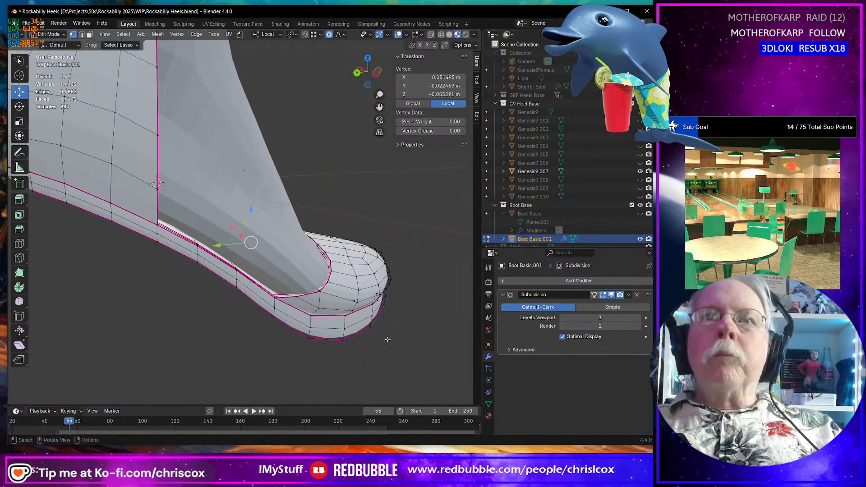
{"action": "left_click", "coordinate": [318, 289], "text": "alt+shift"}
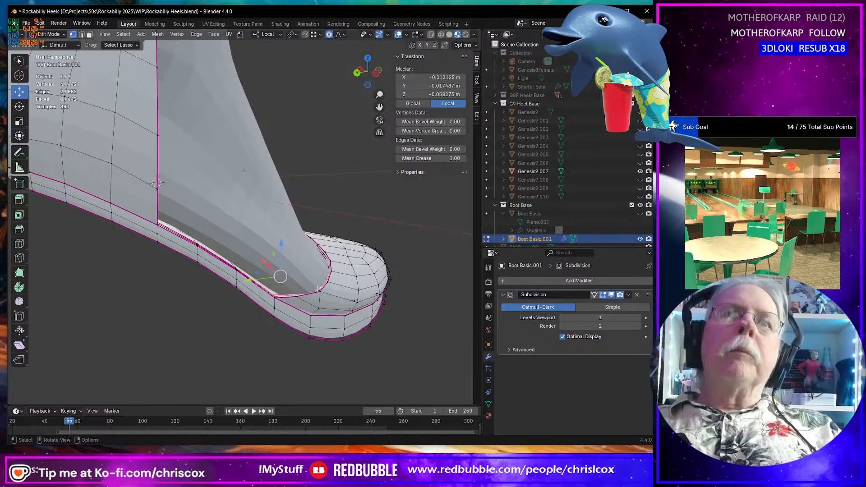
{"action": "right_click", "coordinate": [317, 289]}
{"action": "mouse_move", "coordinate": [312, 227]}
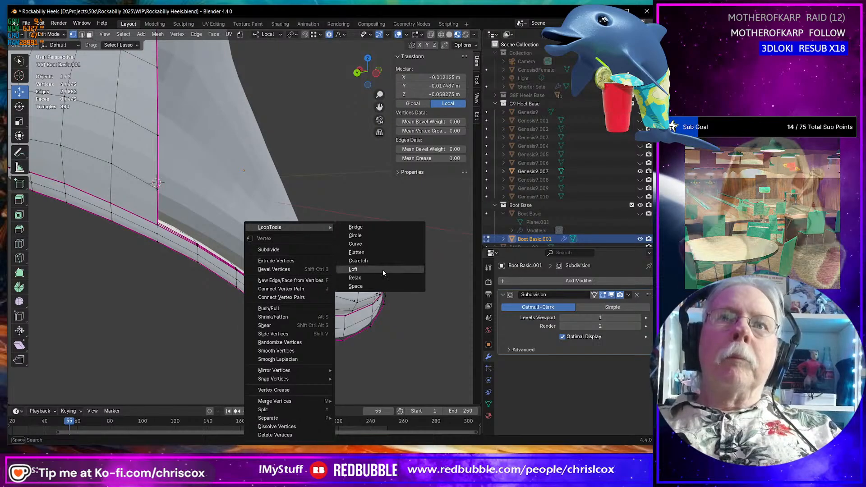
{"action": "left_click", "coordinate": [369, 278]}
{"action": "mouse_move", "coordinate": [369, 281]}
{"action": "middle_mouse_down"}
{"action": "mouse_move", "coordinate": [359, 291]}
{"action": "mouse_move", "coordinate": [369, 294]}
{"action": "mouse_move", "coordinate": [353, 288]}
{"action": "mouse_move", "coordinate": [365, 284]}
{"action": "mouse_move", "coordinate": [318, 288]}
{"action": "mouse_move", "coordinate": [219, 264]}
{"action": "mouse_move", "coordinate": [254, 274]}
{"action": "mouse_move", "coordinate": [262, 264]}
{"action": "mouse_move", "coordinate": [257, 302]}
{"action": "mouse_move", "coordinate": [356, 296]}
{"action": "mouse_move", "coordinate": [352, 282]}
{"action": "middle_mouse_up"}
{"action": "key", "text": "Tab"}
{"action": "key", "text": "Tab"}
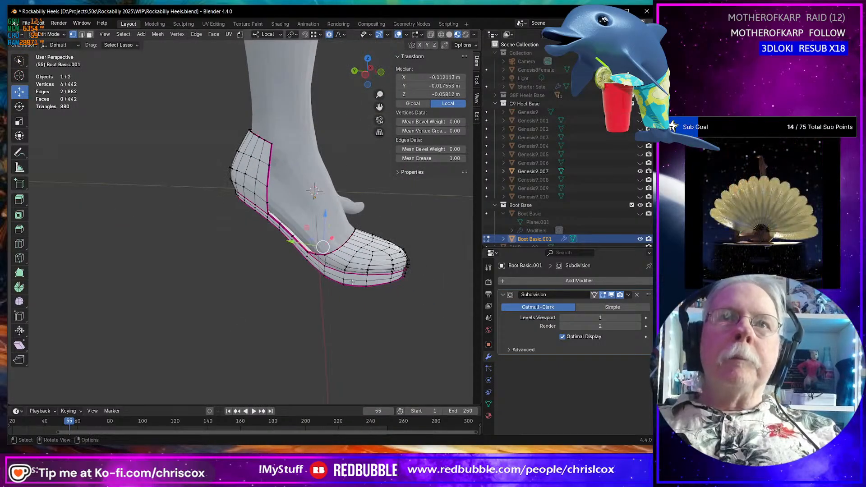
Move the five vertices at the toe opening's negative X corner about -0.0034 m along local X using proportional editing.
{"action": "left_click", "coordinate": [325, 254]}
{"action": "key", "text": "KP_Decimal"}
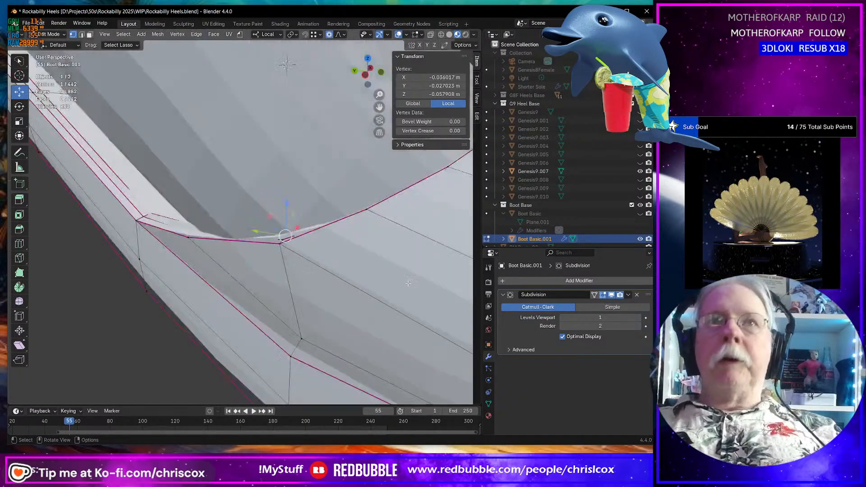
{"action": "middle_click_drag", "start_coordinate": [175, 230], "coordinate": [259, 238]}
{"action": "left_click", "coordinate": [260, 238], "text": "shift"}
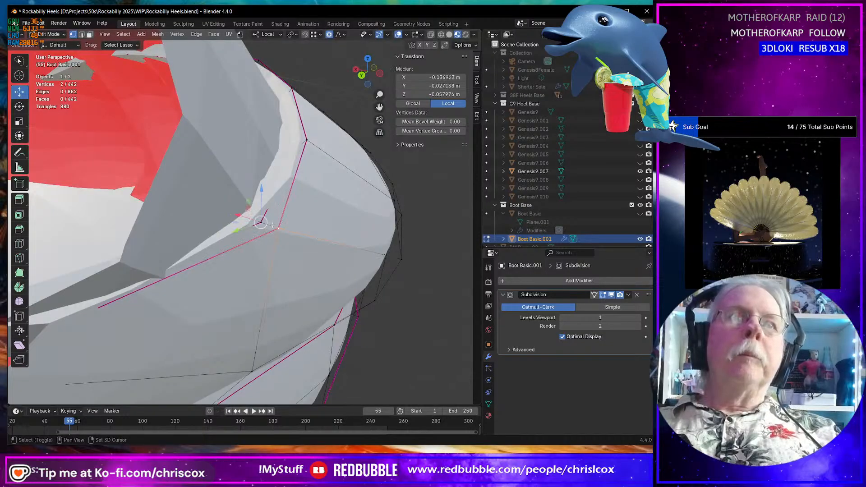
{"action": "scroll", "coordinate": [260, 243], "scroll_direction": "down", "scroll_amount": 4}
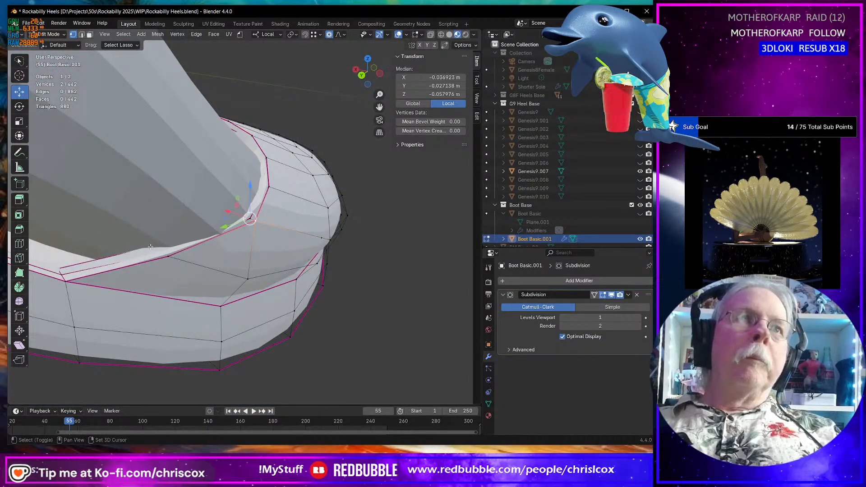
{"action": "left_click", "coordinate": [161, 254], "text": "alt"}
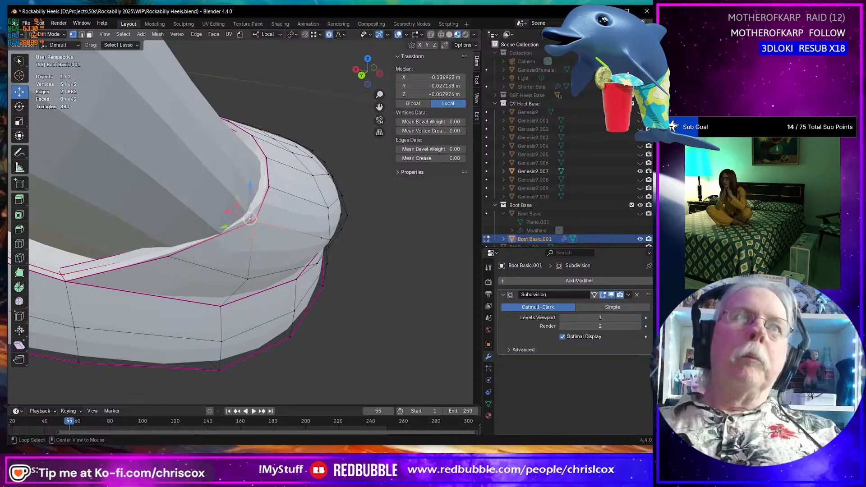
{"action": "left_click", "coordinate": [166, 256], "text": "alt+shift"}
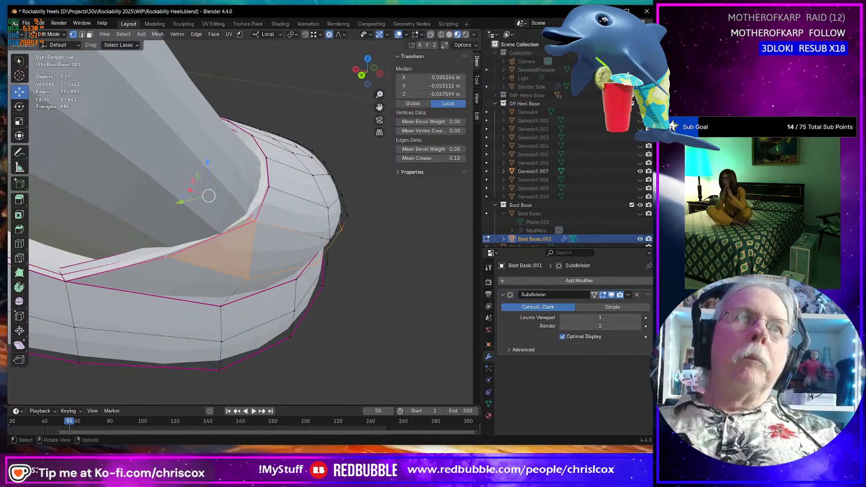
{"action": "key", "text": "ctrl+z"}
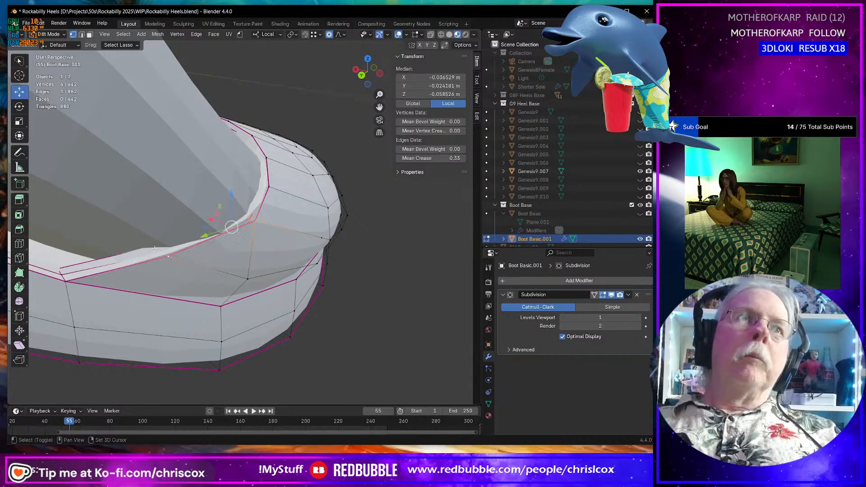
{"action": "left_click", "coordinate": [185, 249], "text": "shift"}
{"action": "left_click_drag", "start_coordinate": [198, 223], "coordinate": [206, 228]}
{"action": "scroll", "coordinate": [207, 229], "scroll_direction": "down", "scroll_amount": 1}
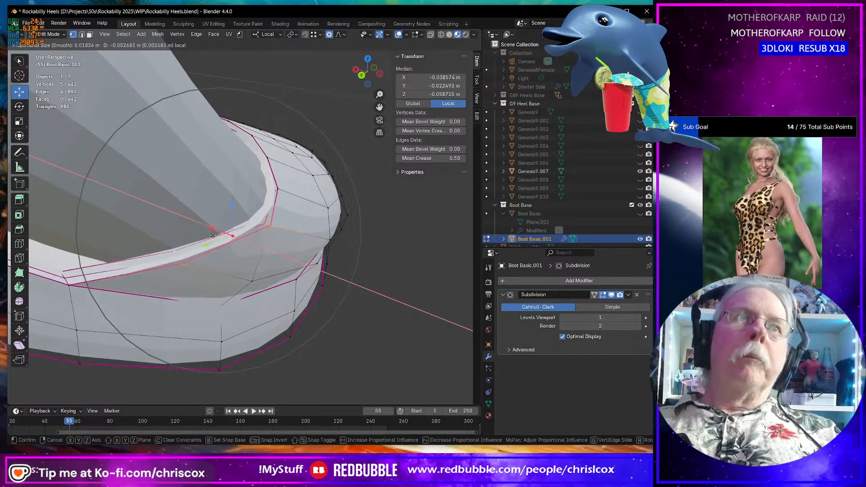
{"action": "left_click", "coordinate": [219, 238]}
{"action": "middle_click_drag", "start_coordinate": [219, 238], "coordinate": [287, 149]}
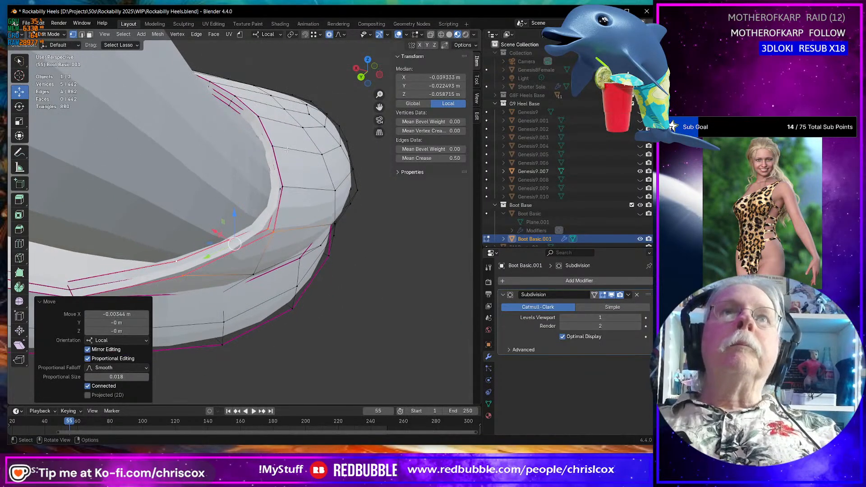
Adjust the vertex pairs along the toe opening's negative X side in height and along local X with proportional editing to even the curve.
{"action": "left_click", "coordinate": [251, 126]}
{"action": "left_click", "coordinate": [259, 117], "text": "shift"}
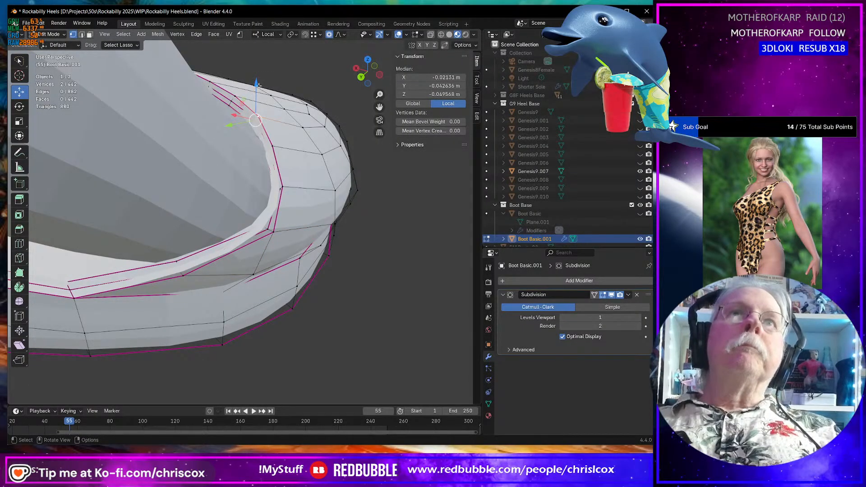
{"action": "left_click_drag", "start_coordinate": [258, 86], "coordinate": [277, 175]}
{"action": "left_click", "coordinate": [272, 144]}
{"action": "left_click", "coordinate": [262, 152], "text": "shift"}
{"action": "left_click", "coordinate": [285, 186]}
{"action": "left_click", "coordinate": [268, 193], "text": "shift"}
{"action": "middle_click_drag", "start_coordinate": [277, 175], "coordinate": [298, 165]}
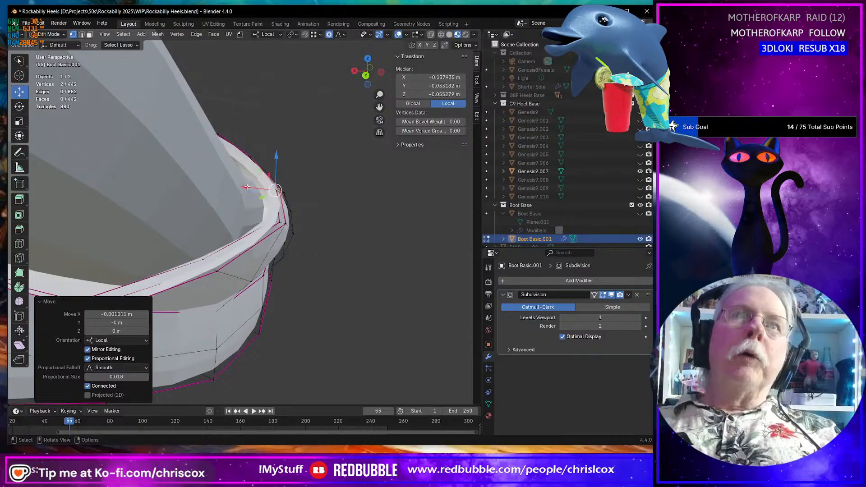
{"action": "left_click_drag", "start_coordinate": [247, 185], "coordinate": [234, 182]}
{"action": "middle_click_drag", "start_coordinate": [265, 153], "coordinate": [254, 157]}
Raise the single edge vertex on the toe opening's negative X side about 0.0013 m along Z.
{"action": "left_click", "coordinate": [259, 152]}
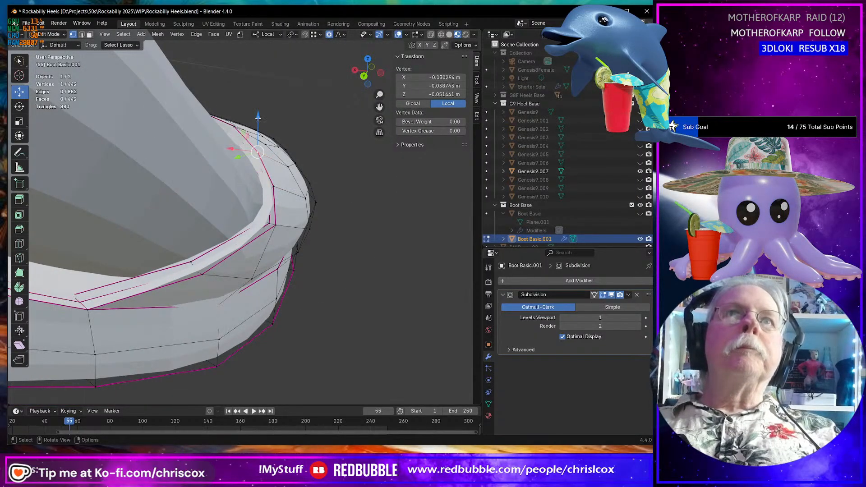
{"action": "left_click_drag", "start_coordinate": [259, 118], "coordinate": [263, 110]}
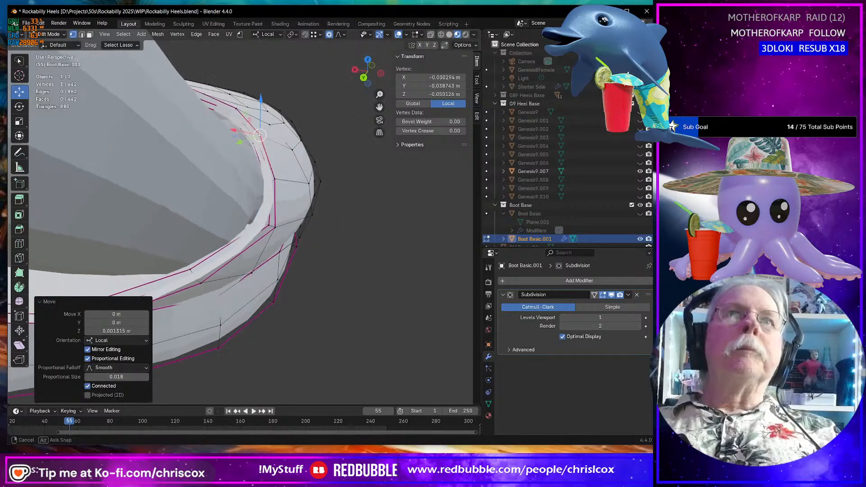
{"action": "middle_click_drag", "start_coordinate": [263, 110], "coordinate": [222, 139]}
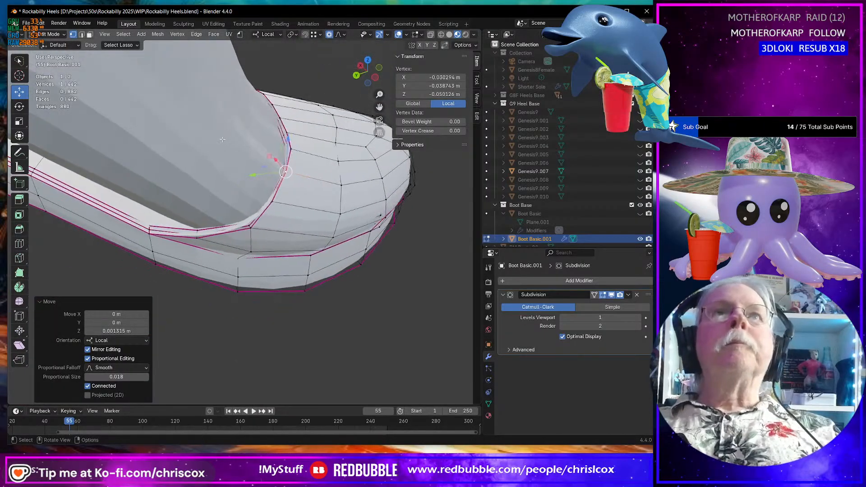
Raise the toe opening's front centre vertex about 0.0031 m along Z, and raise it with its neighbour another 0.002 m.
{"action": "left_click", "coordinate": [273, 103]}
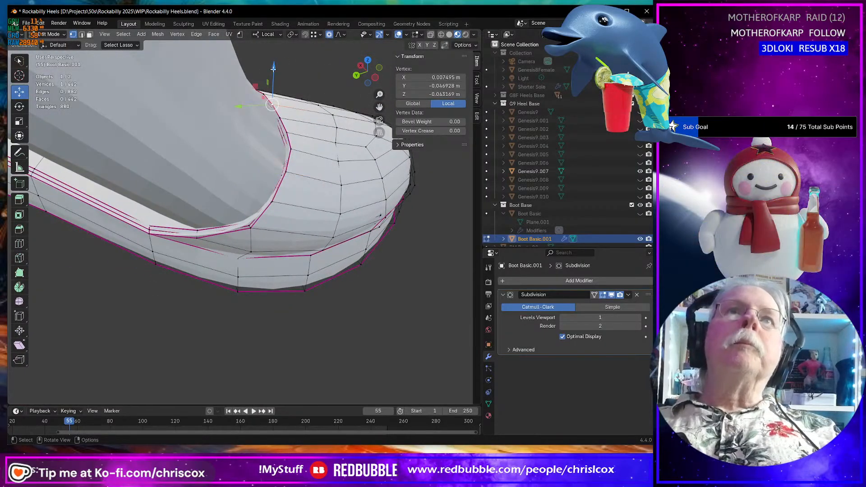
{"action": "left_click_drag", "start_coordinate": [273, 68], "coordinate": [275, 65]}
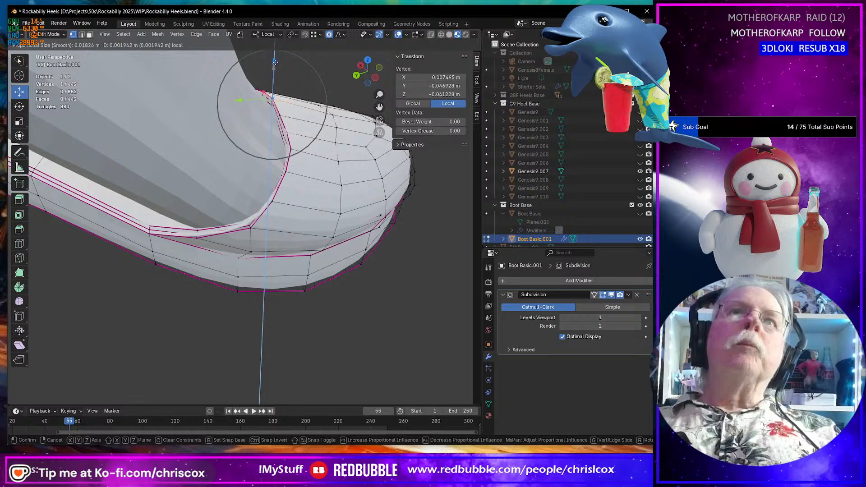
{"action": "left_click_drag", "start_coordinate": [276, 57], "coordinate": [276, 59]}
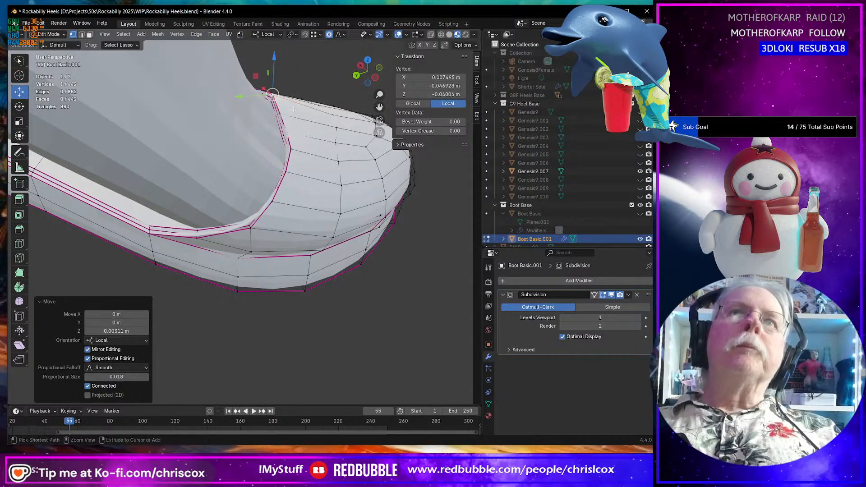
{"action": "left_click", "coordinate": [276, 111], "text": "shift"}
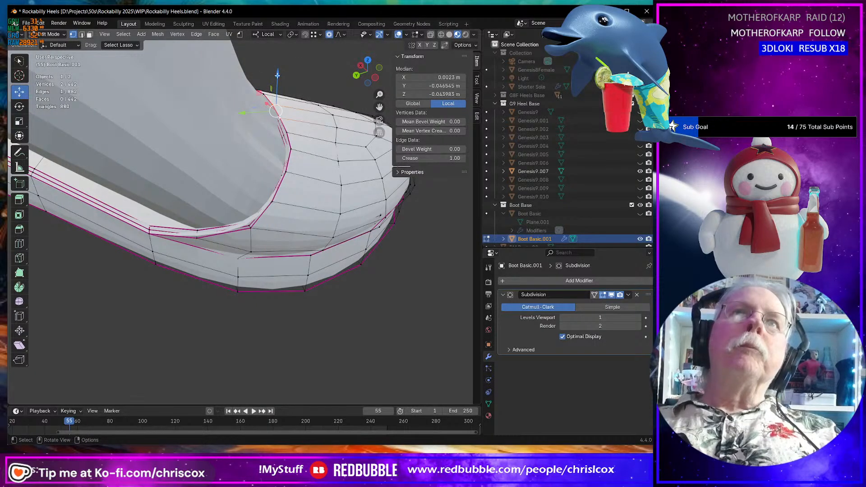
{"action": "left_click_drag", "start_coordinate": [278, 76], "coordinate": [277, 68]}
{"action": "middle_click_drag", "start_coordinate": [276, 69], "coordinate": [180, 71]}
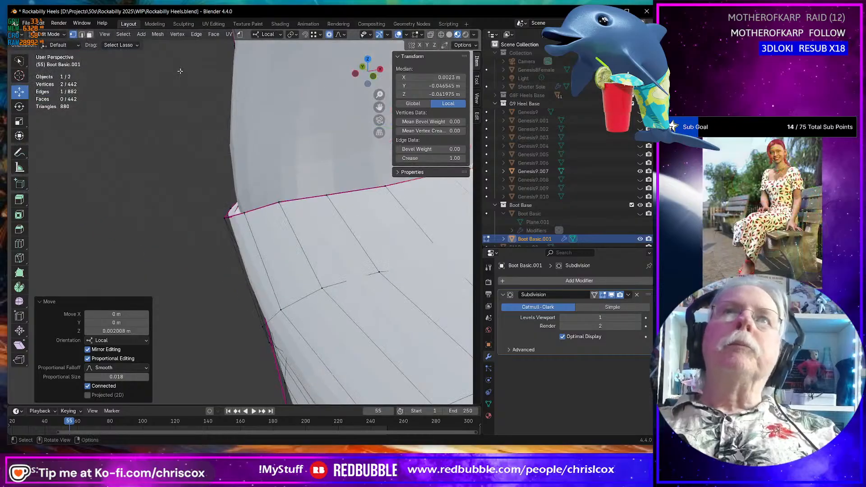
{"action": "scroll", "coordinate": [180, 72], "scroll_direction": "down", "scroll_amount": 4}
Move the four front edge vertices of the toe opening about -0.0014 m in Y and 0.0008 m in Z, excluding X.
{"action": "middle_click_drag", "start_coordinate": [352, 214], "coordinate": [201, 206]}
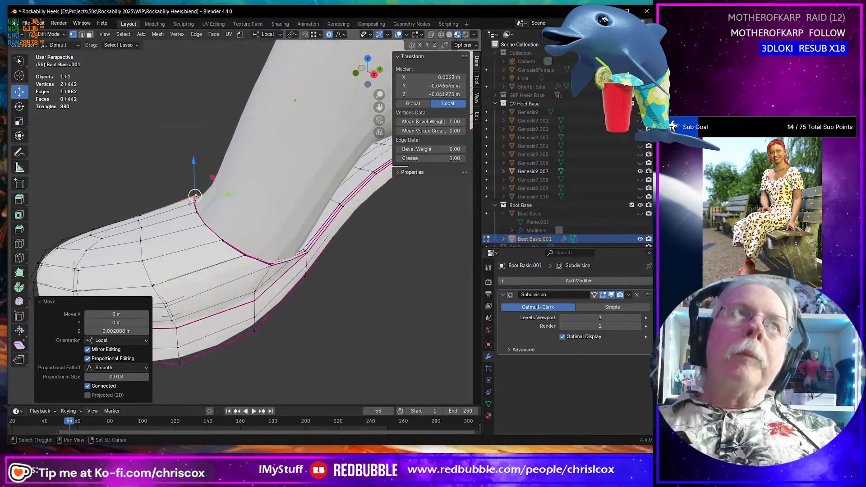
{"action": "left_click", "coordinate": [195, 198], "text": "shift"}
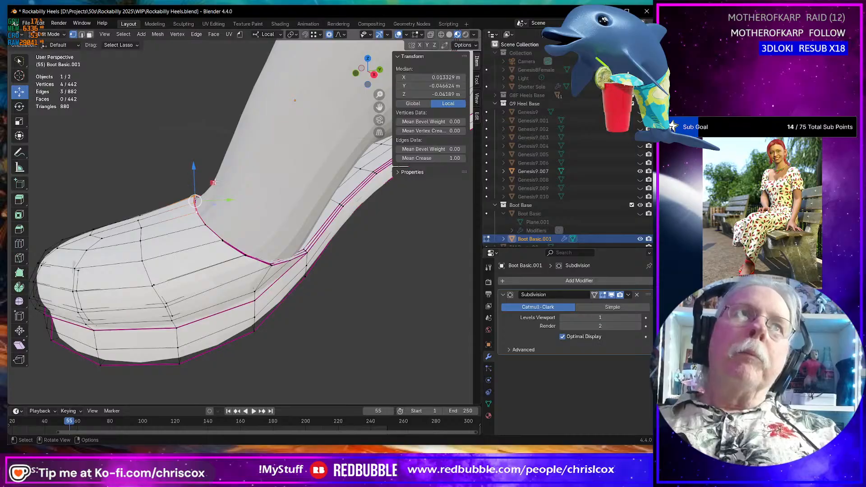
{"action": "key", "text": "g"}
{"action": "key", "text": "shift+x"}
{"action": "left_click_drag", "start_coordinate": [209, 180], "coordinate": [209, 180]}
{"action": "middle_click_drag", "start_coordinate": [208, 179], "coordinate": [126, 204]}
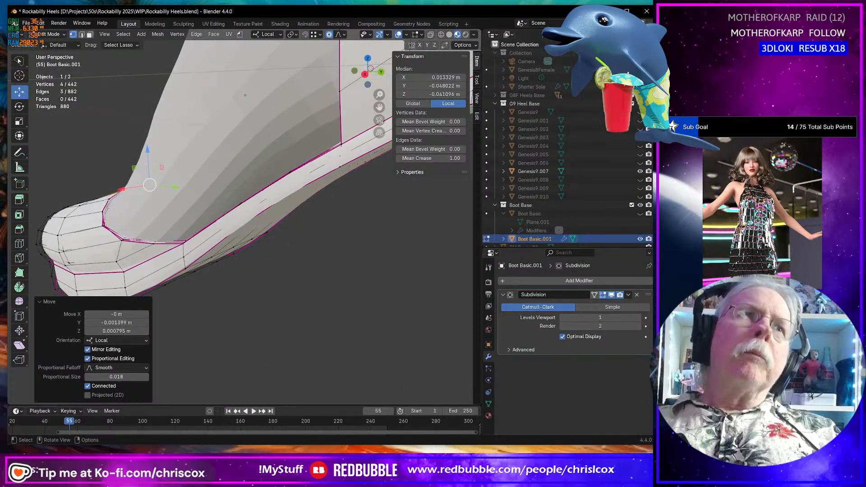
Raise the vertex pair on the toe opening's positive X side, shift it 0.0008 m in X and -0.0008 m in Y, and check in Object Mode.
{"action": "left_click", "coordinate": [107, 200]}
{"action": "left_click", "coordinate": [103, 212], "text": "shift"}
{"action": "left_click_drag", "start_coordinate": [103, 170], "coordinate": [100, 164]}
{"action": "middle_click_drag", "start_coordinate": [100, 165], "coordinate": [68, 204]}
{"action": "left_click_drag", "start_coordinate": [64, 205], "coordinate": [61, 207]}
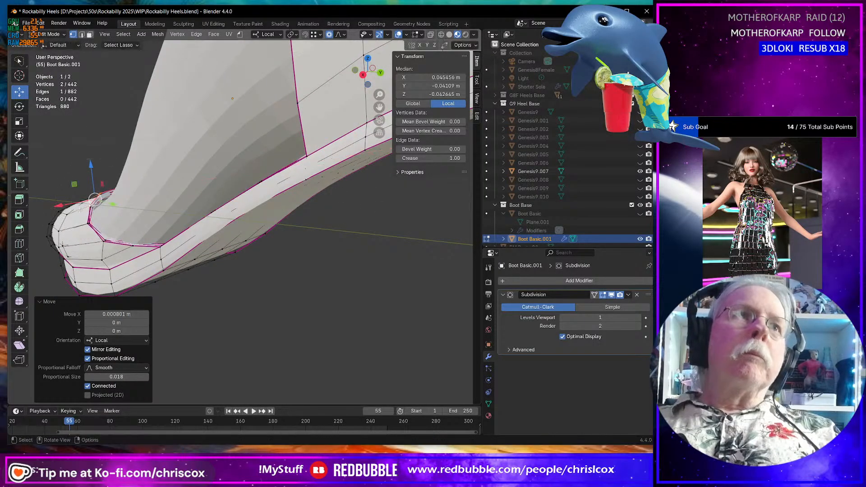
{"action": "middle_click_drag", "start_coordinate": [63, 206], "coordinate": [121, 193]}
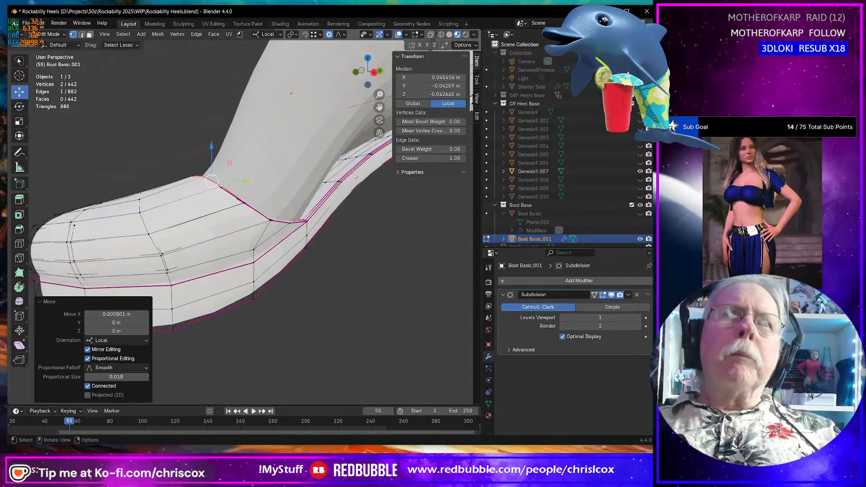
{"action": "left_click_drag", "start_coordinate": [252, 180], "coordinate": [243, 181]}
{"action": "scroll", "coordinate": [243, 182], "scroll_direction": "down", "scroll_amount": 5}
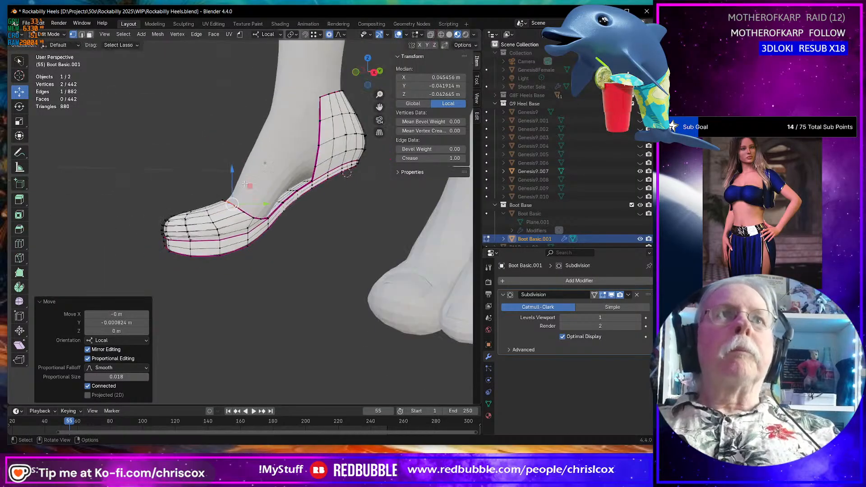
{"action": "key", "text": "Tab"}
{"action": "mouse_move", "coordinate": [244, 183]}
{"action": "middle_mouse_down"}
{"action": "mouse_move", "coordinate": [250, 196]}
{"action": "mouse_move", "coordinate": [340, 223]}
{"action": "mouse_move", "coordinate": [334, 247]}
{"action": "mouse_move", "coordinate": [283, 255]}
{"action": "mouse_move", "coordinate": [245, 188]}
{"action": "mouse_move", "coordinate": [206, 183]}
{"action": "mouse_move", "coordinate": [189, 165]}
{"action": "mouse_move", "coordinate": [243, 213]}
{"action": "mouse_move", "coordinate": [227, 186]}
{"action": "middle_mouse_up"}
Select the 16-vertex loop around the sole's arch and adjust its height along Z with a larger proportional editing size.
{"action": "key", "text": "Tab"}
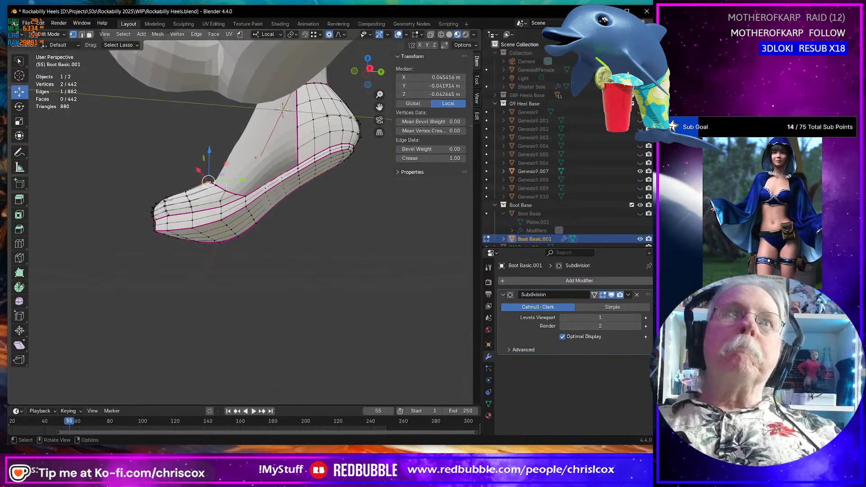
{"action": "left_click", "coordinate": [282, 179], "text": "alt"}
{"action": "middle_click_drag", "start_coordinate": [282, 179], "coordinate": [284, 167]}
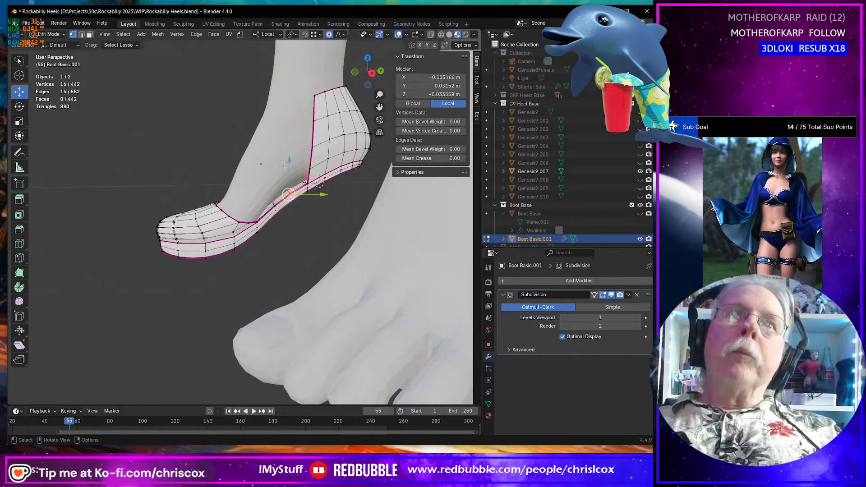
{"action": "left_click_drag", "start_coordinate": [289, 160], "coordinate": [288, 158]}
{"action": "scroll", "coordinate": [289, 157], "scroll_direction": "down", "scroll_amount": 10}
{"action": "middle_click_drag", "start_coordinate": [288, 159], "coordinate": [433, 160]}
Raise the 9-vertex edge run across the sole behind the toe opening about 0.0032 m along Z, and view the shoe in Object Mode.
{"action": "middle_click_drag", "start_coordinate": [267, 218], "coordinate": [237, 218]}
{"action": "left_click", "coordinate": [234, 218], "text": "alt"}
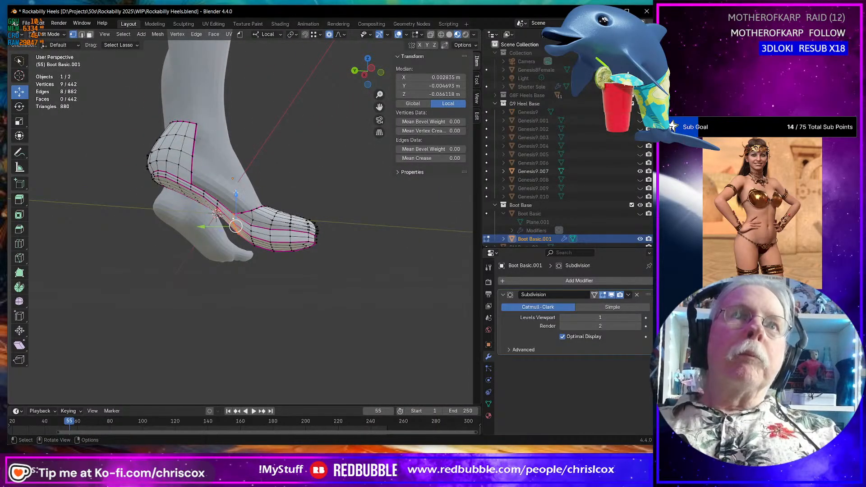
{"action": "left_click_drag", "start_coordinate": [237, 194], "coordinate": [236, 188]}
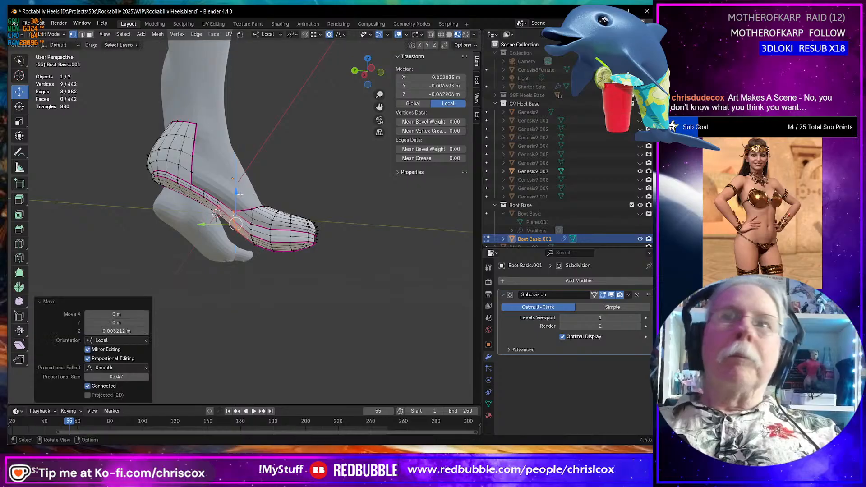
{"action": "middle_click_drag", "start_coordinate": [262, 228], "coordinate": [262, 215]}
{"action": "key", "text": "Tab"}
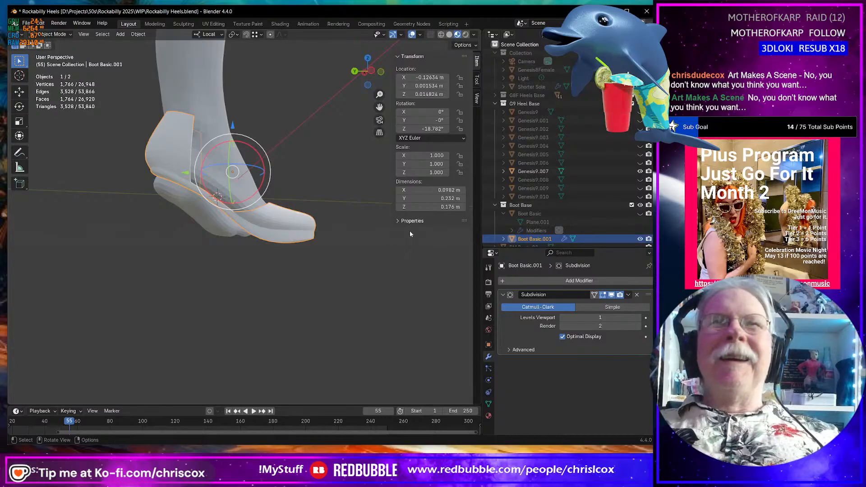
Switch to the browser to check the red heels reference photo, and return to Blender to compare the shoe.
{"action": "key", "text": "alt+Tab"}
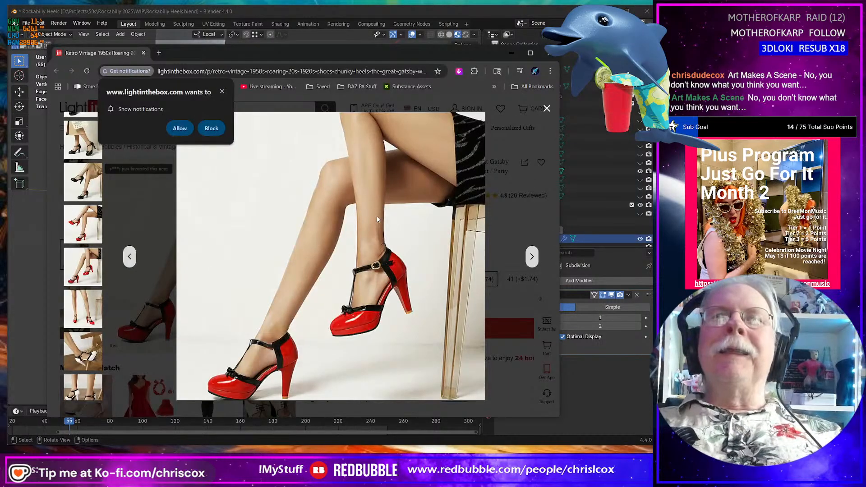
{"action": "key", "text": "alt+Tab"}
{"action": "middle_click_drag", "start_coordinate": [364, 217], "coordinate": [298, 144]}
In Edit Mode, examine the toe opening and sole from both sides, selecting the vertex just below the edge on the positive X side.
{"action": "key", "text": "Tab"}
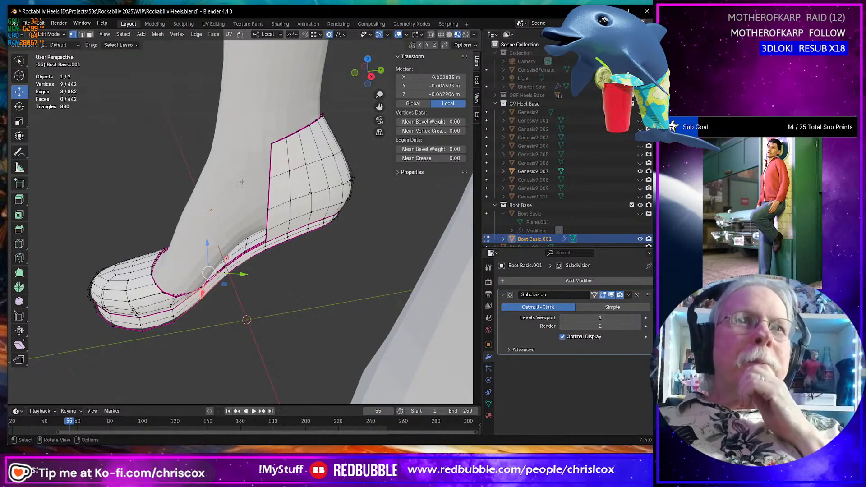
{"action": "middle_click_drag", "start_coordinate": [241, 181], "coordinate": [262, 161]}
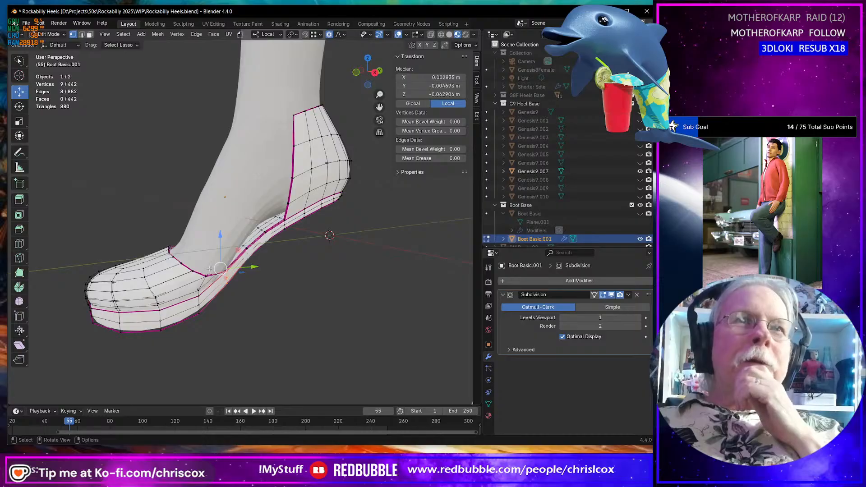
{"action": "middle_click_drag", "start_coordinate": [210, 269], "coordinate": [180, 256]}
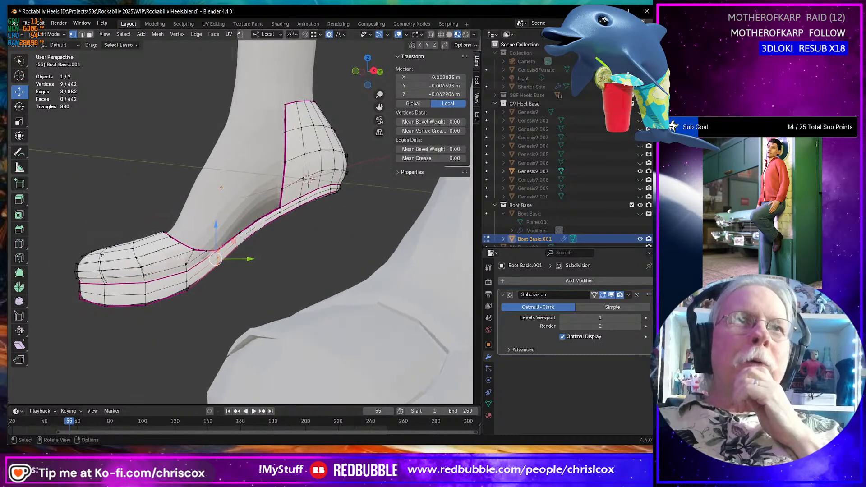
{"action": "scroll", "coordinate": [195, 255], "scroll_direction": "down", "scroll_amount": 4}
{"action": "scroll", "coordinate": [250, 211], "scroll_direction": "up", "scroll_amount": 8}
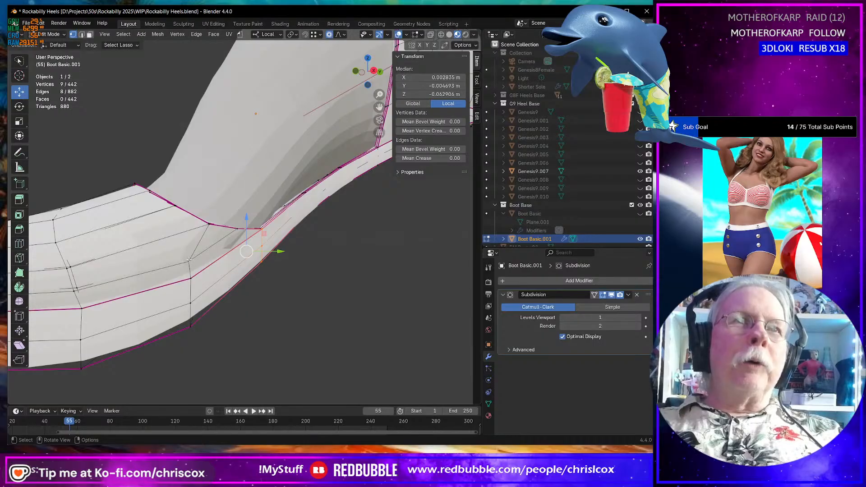
{"action": "left_click", "coordinate": [189, 260]}
{"action": "middle_click_drag", "start_coordinate": [189, 261], "coordinate": [314, 270]}
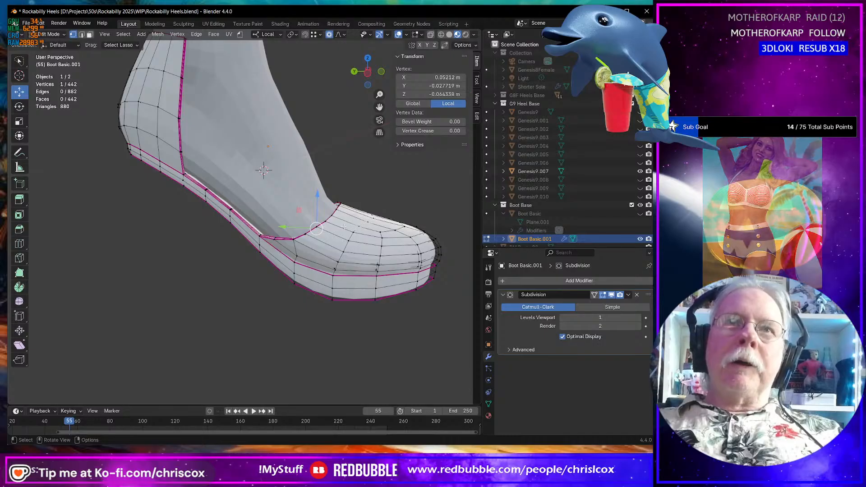
Add a single-cut edge loop around the toe section, just ahead of the toe opening.
{"action": "middle_click_drag", "start_coordinate": [354, 212], "coordinate": [349, 220]}
{"action": "scroll", "coordinate": [357, 233], "scroll_direction": "up", "scroll_amount": 2}
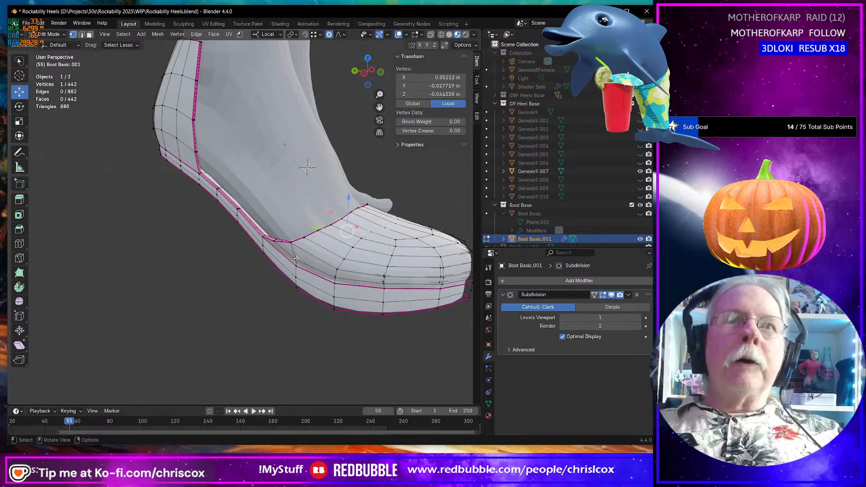
{"action": "left_click", "coordinate": [19, 244]}
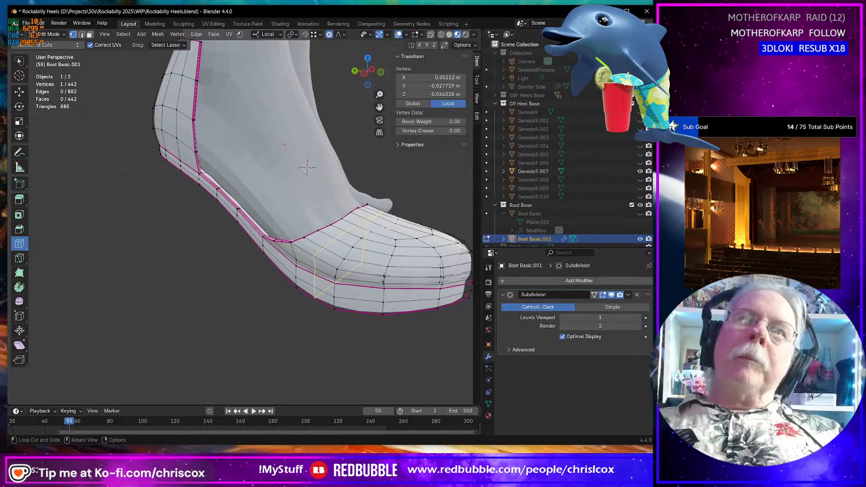
{"action": "left_click", "coordinate": [343, 253]}
{"action": "middle_click_drag", "start_coordinate": [343, 253], "coordinate": [219, 148]}
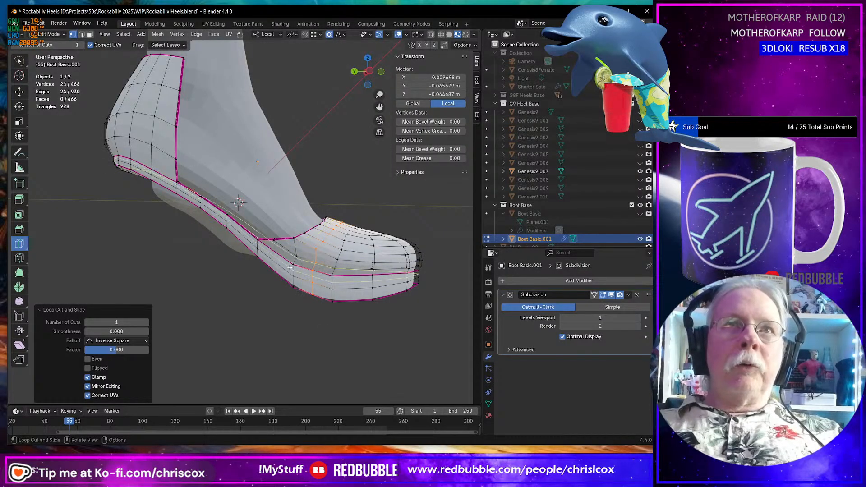
{"action": "middle_click_drag", "start_coordinate": [314, 250], "coordinate": [302, 270]}
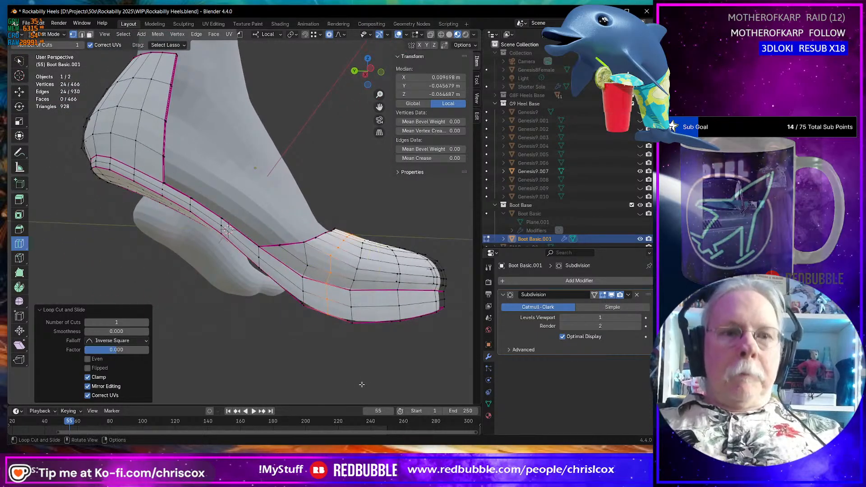
Examine the new edge loop and the side of the toe opening against the foot, up close and with both legs in view.
{"action": "key", "text": "shift+space"}
{"action": "left_click", "coordinate": [349, 386]}
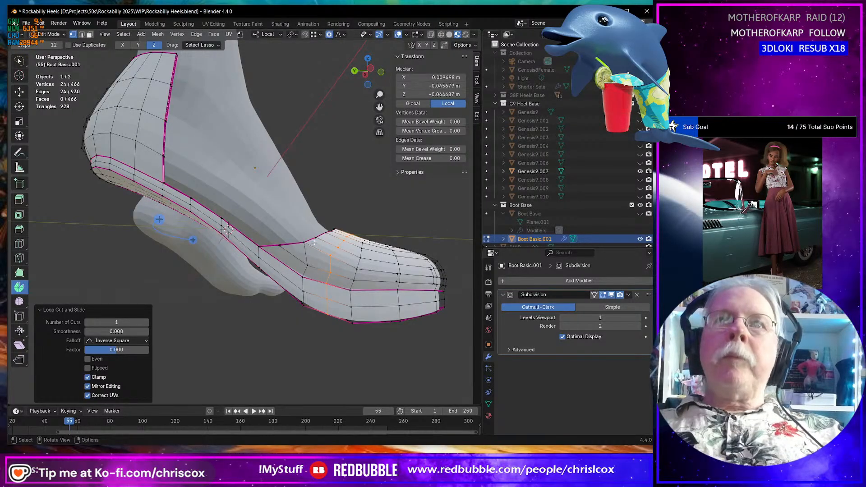
{"action": "middle_click_drag", "start_coordinate": [328, 242], "coordinate": [352, 238]}
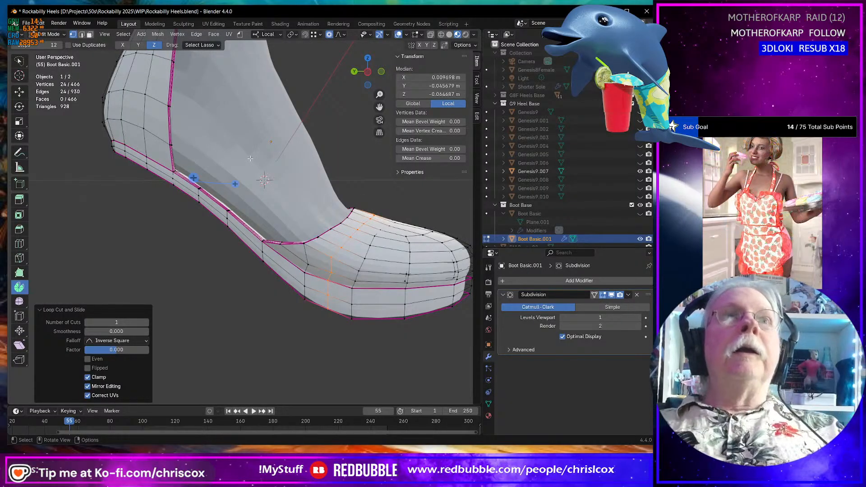
{"action": "middle_click_drag", "start_coordinate": [212, 253], "coordinate": [224, 274]}
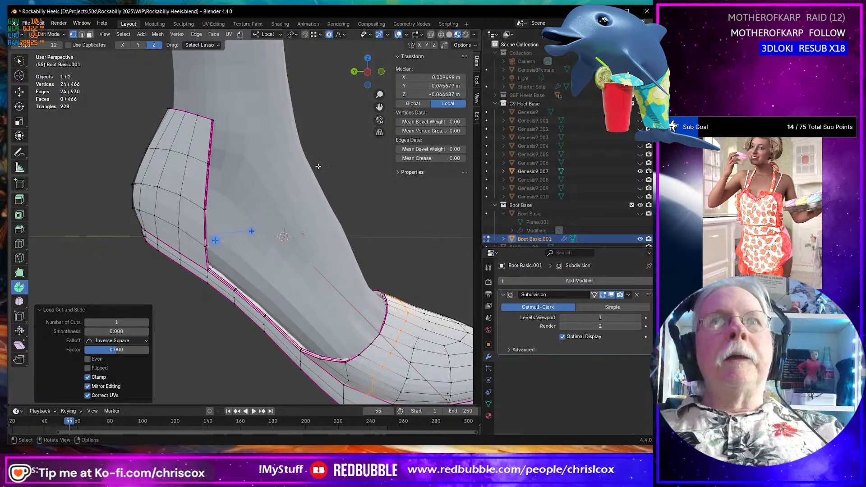
{"action": "middle_click_drag", "start_coordinate": [347, 199], "coordinate": [310, 208]}
{"action": "scroll", "coordinate": [383, 214], "scroll_direction": "down", "scroll_amount": 7}
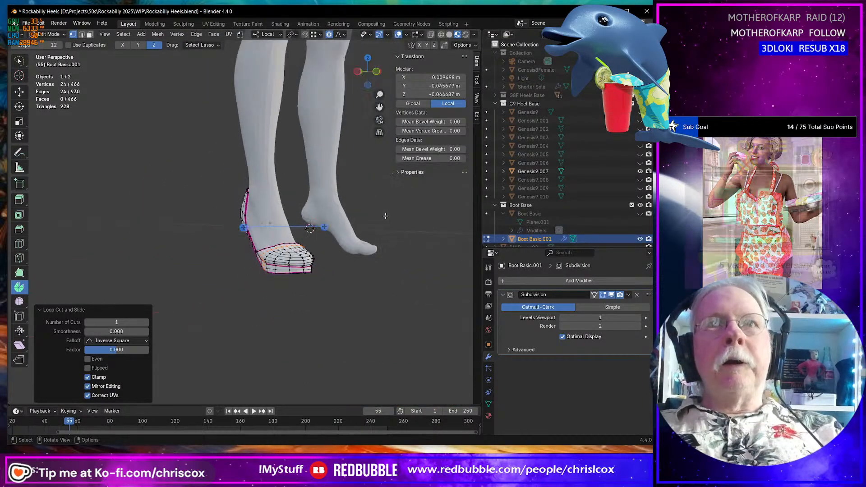
{"action": "middle_click_drag", "start_coordinate": [385, 215], "coordinate": [318, 199]}
{"action": "scroll", "coordinate": [309, 219], "scroll_direction": "down", "scroll_amount": 3}
{"action": "scroll", "coordinate": [306, 225], "scroll_direction": "up", "scroll_amount": 8}
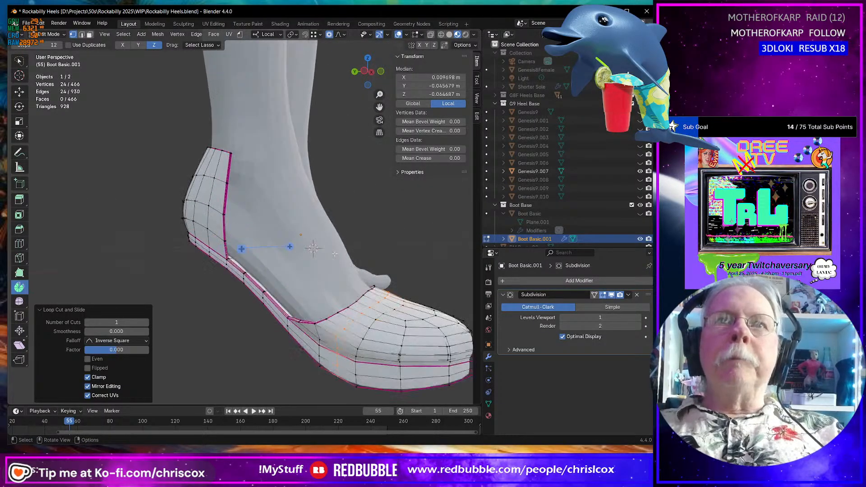
{"action": "scroll", "coordinate": [336, 254], "scroll_direction": "up", "scroll_amount": 1}
{"action": "middle_click_drag", "start_coordinate": [380, 252], "coordinate": [382, 167], "text": "shift"}
{"action": "middle_click_drag", "start_coordinate": [379, 232], "coordinate": [365, 236]}
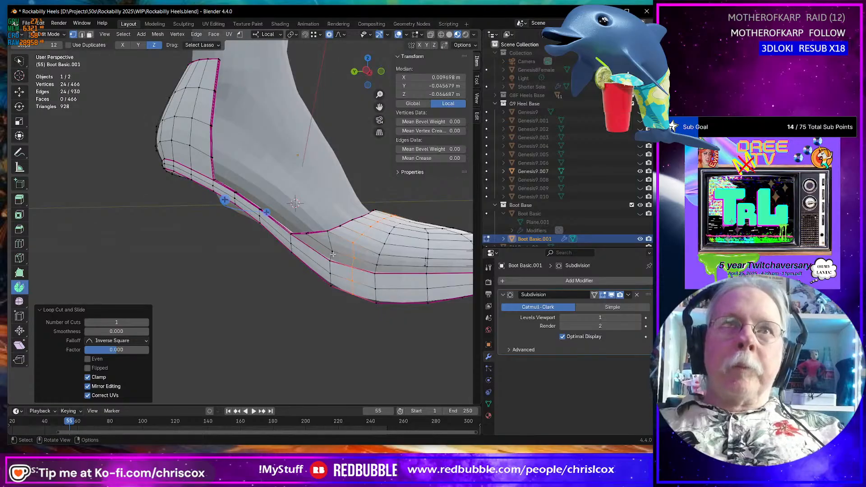
Knife a short connecting edge from the new loop to the neighbouring vertex behind it on each outer side of the toe.
{"action": "key", "text": "k"}
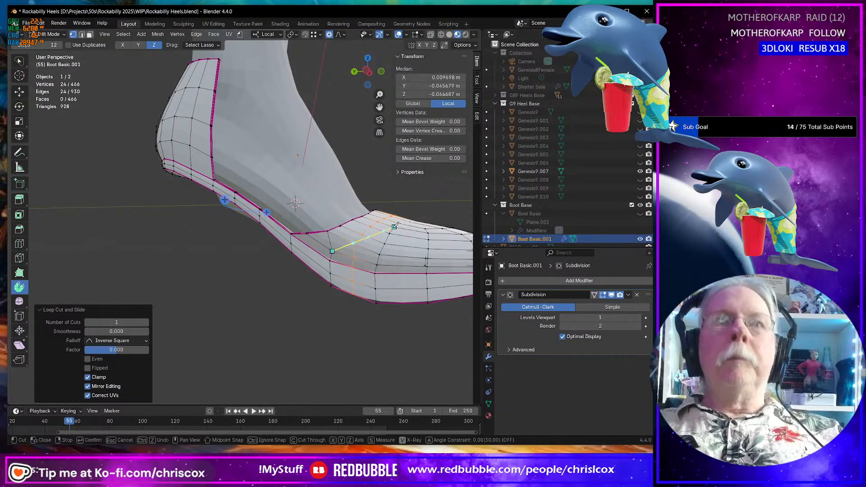
{"action": "key", "text": "Return"}
{"action": "middle_click_drag", "start_coordinate": [394, 227], "coordinate": [229, 248]}
{"action": "scroll", "coordinate": [261, 240], "scroll_direction": "down", "scroll_amount": 4}
{"action": "scroll", "coordinate": [229, 248], "scroll_direction": "up", "scroll_amount": 1}
{"action": "scroll", "coordinate": [180, 280], "scroll_direction": "up", "scroll_amount": 2}
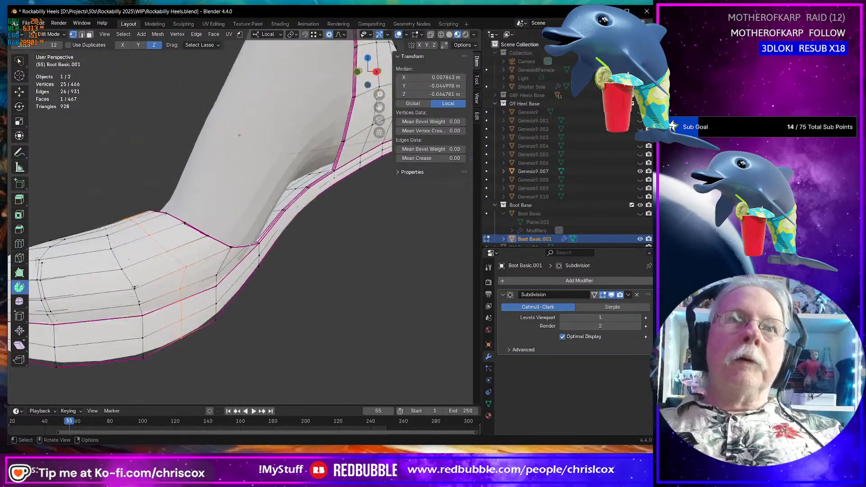
{"action": "middle_click_drag", "start_coordinate": [137, 320], "coordinate": [162, 276]}
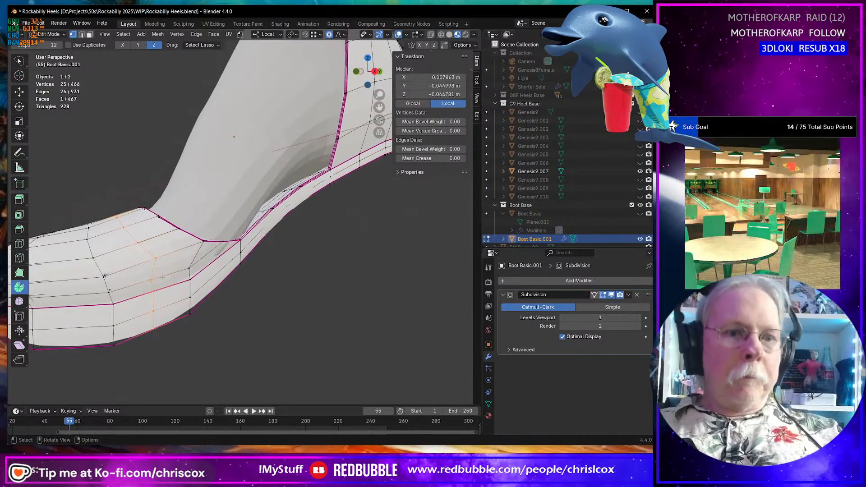
{"action": "key", "text": "k"}
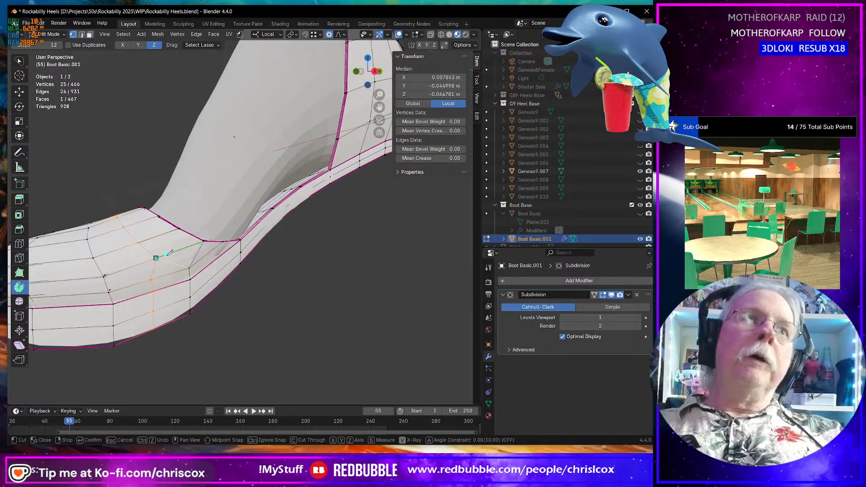
{"action": "key", "text": "Return"}
{"action": "middle_click_drag", "start_coordinate": [190, 265], "coordinate": [164, 272]}
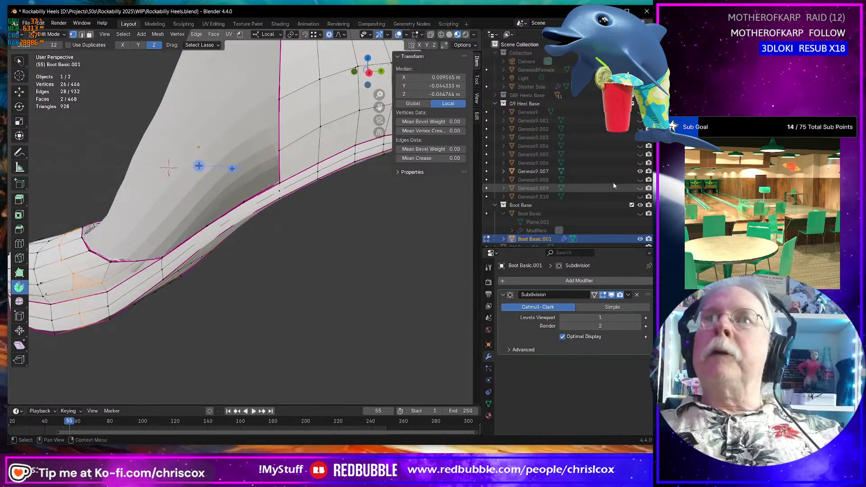
Hide the G9 Heel Base collection and set the Subdivision modifier's viewport level to 0.
{"action": "left_click", "coordinate": [641, 103]}
{"action": "middle_click_drag", "start_coordinate": [233, 230], "coordinate": [244, 231]}
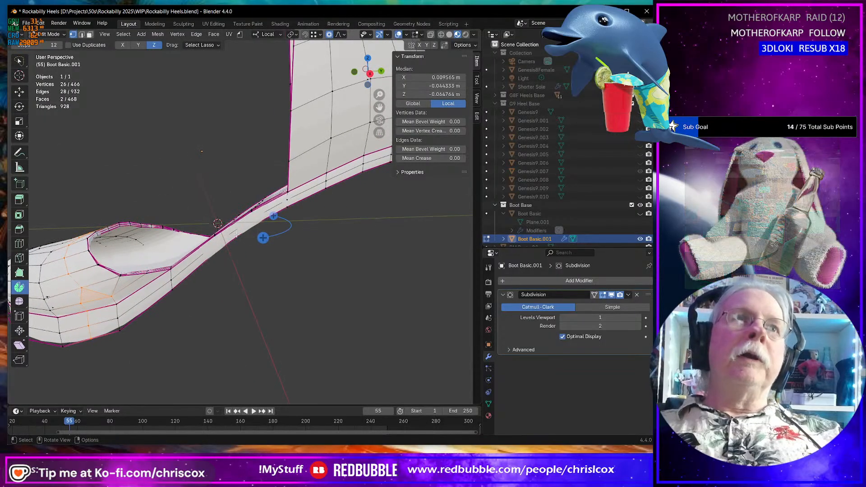
{"action": "left_click", "coordinate": [560, 319]}
{"action": "middle_click_drag", "start_coordinate": [348, 285], "coordinate": [316, 267]}
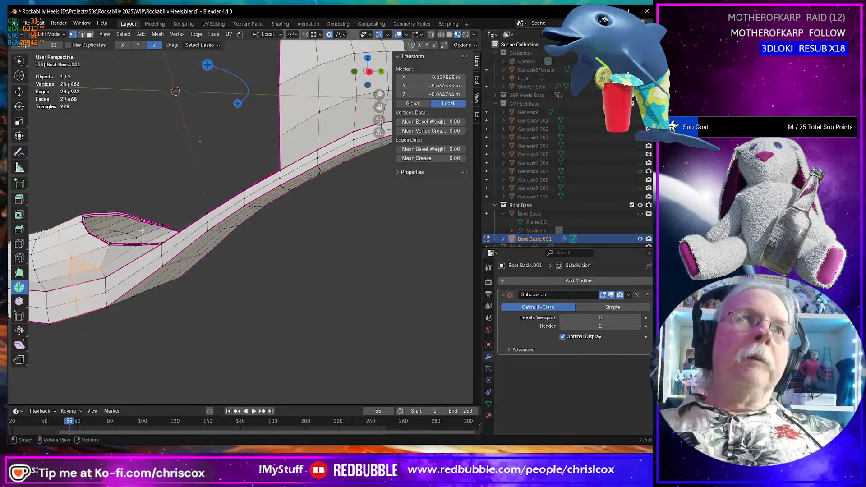
Add a single-cut edge loop through the inner toe surface and knife a connecting edge beside it on the far inner wall.
{"action": "left_click", "coordinate": [18, 243]}
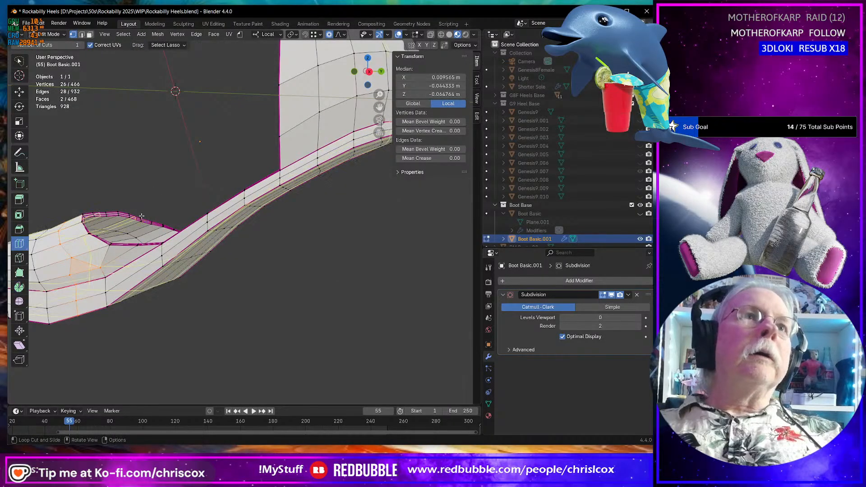
{"action": "left_click", "coordinate": [131, 224]}
{"action": "middle_click_drag", "start_coordinate": [134, 239], "coordinate": [219, 242]}
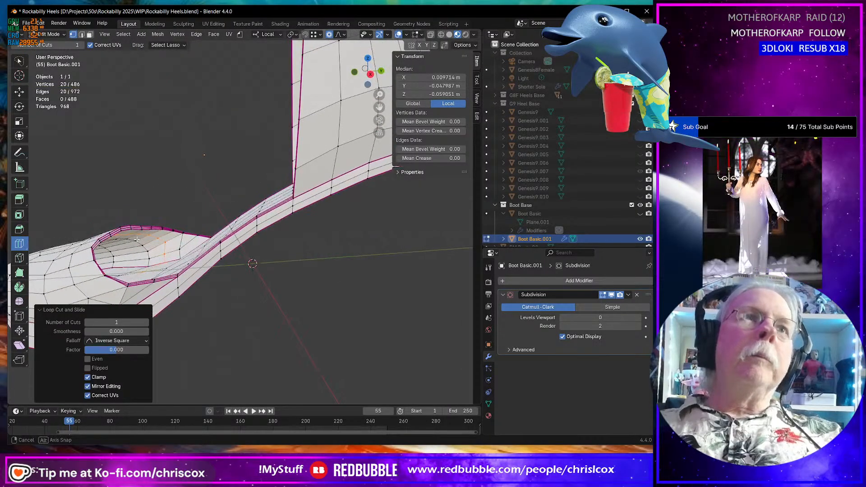
{"action": "key", "text": "k"}
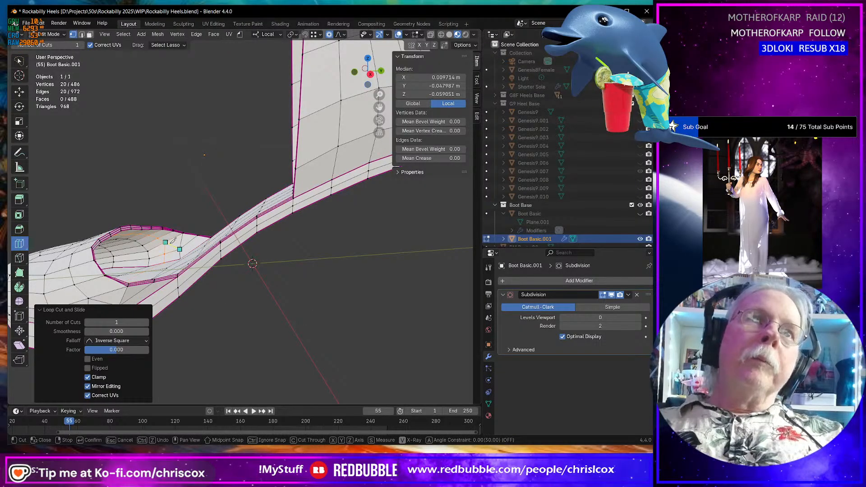
{"action": "key", "text": "Return"}
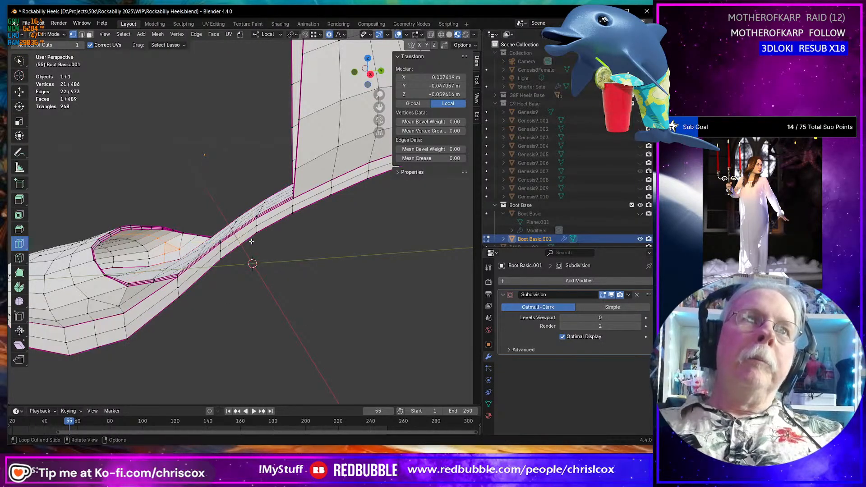
{"action": "middle_click_drag", "start_coordinate": [252, 241], "coordinate": [234, 247]}
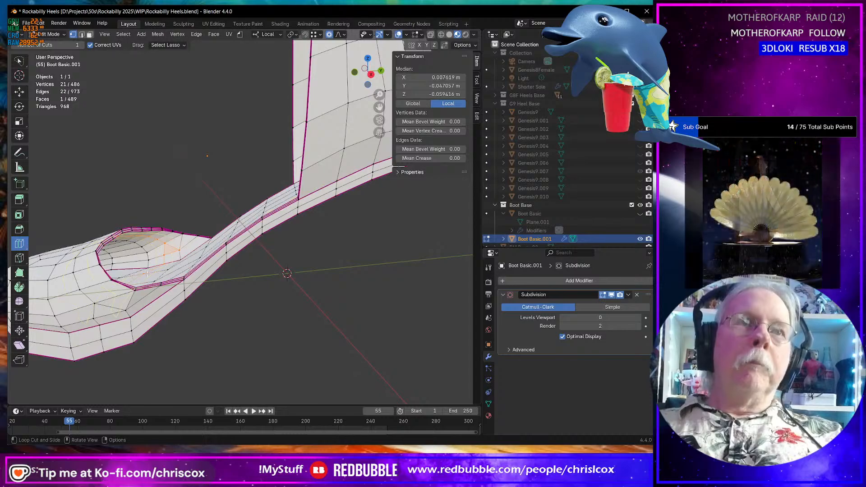
With the Move tool active, frame the near-side rim vertex of the toe opening and knife the matching connecting edge on that inner wall.
{"action": "key", "text": "shift+space"}
{"action": "key", "text": "g"}
{"action": "left_click", "coordinate": [136, 287]}
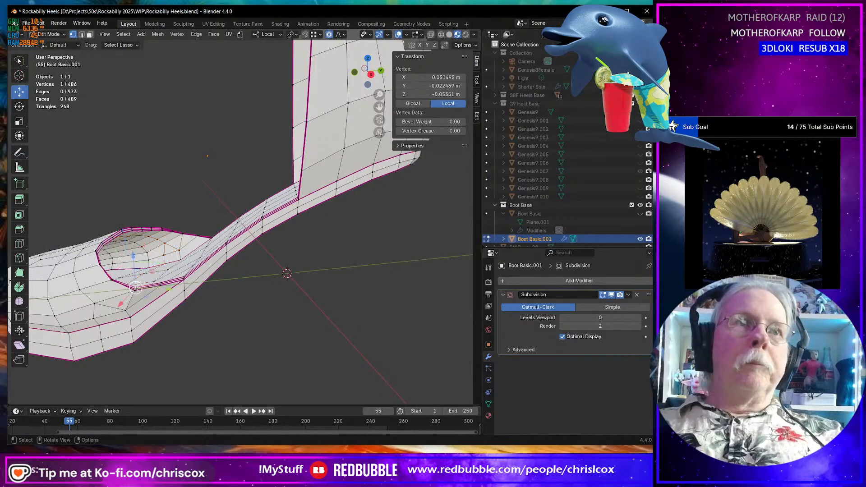
{"action": "key", "text": "KP_Decimal"}
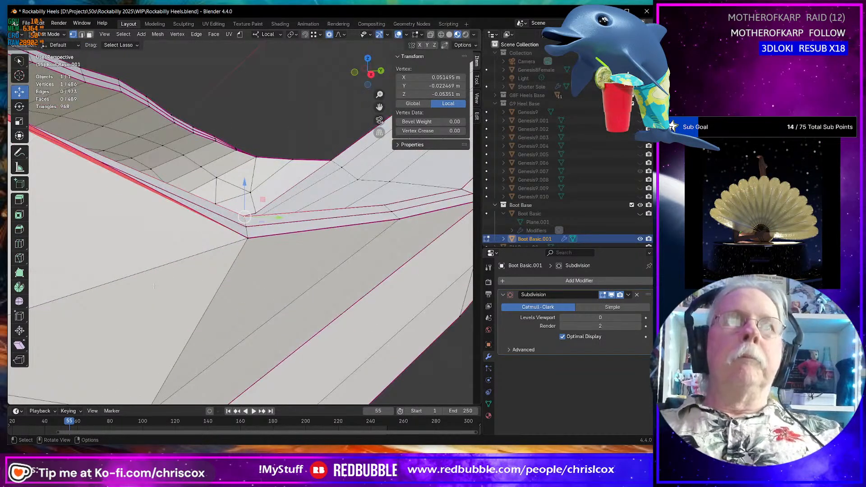
{"action": "middle_click_drag", "start_coordinate": [136, 288], "coordinate": [361, 304]}
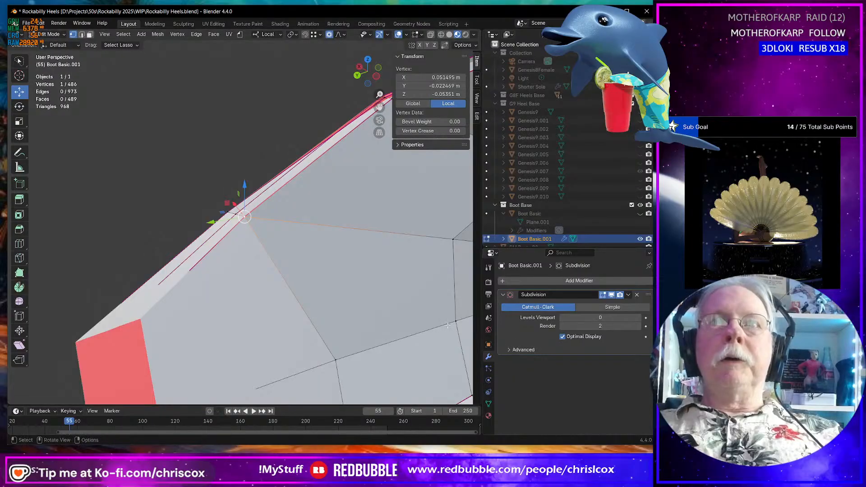
{"action": "scroll", "coordinate": [448, 325], "scroll_direction": "down", "scroll_amount": 6}
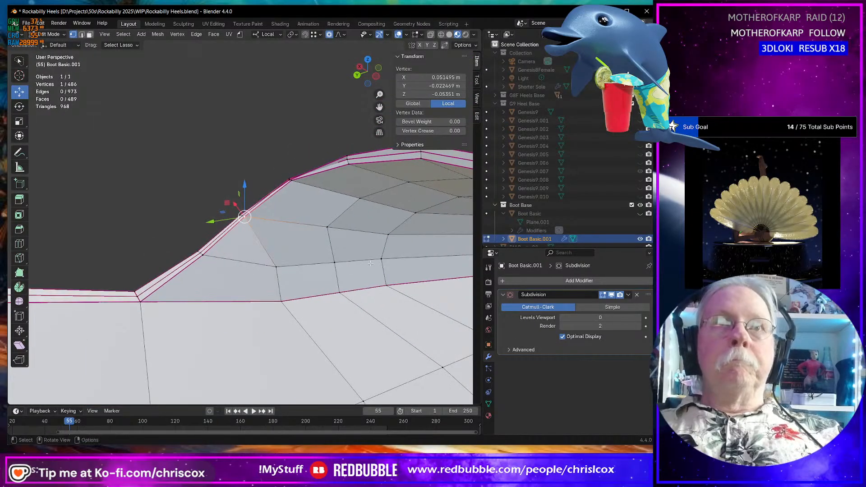
{"action": "key", "text": "k"}
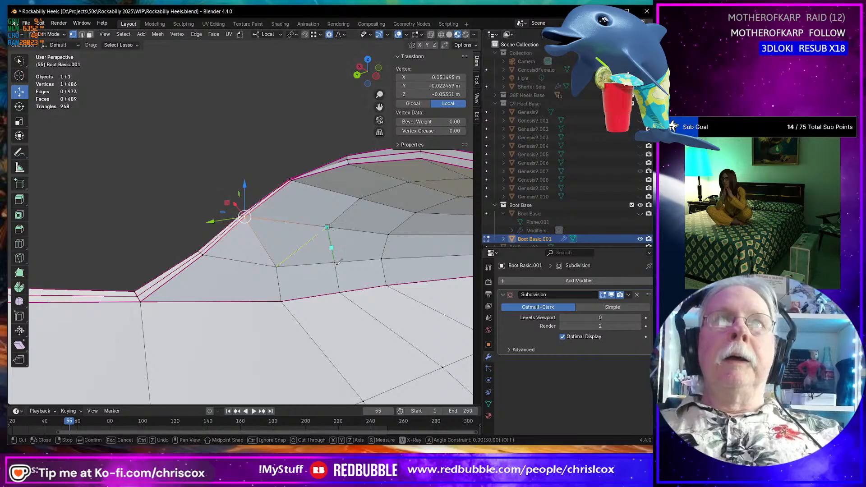
{"action": "middle_click_drag", "start_coordinate": [357, 262], "coordinate": [329, 257], "text": "shift"}
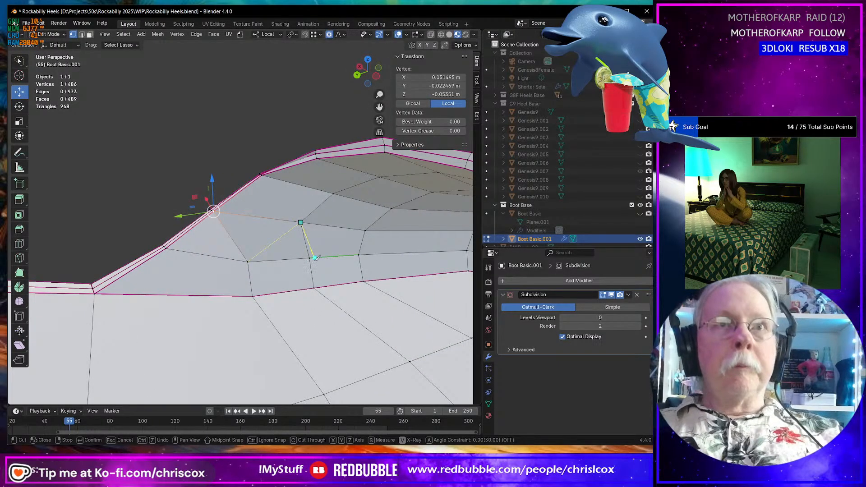
{"action": "left_click", "coordinate": [315, 258]}
{"action": "key", "text": "Return"}
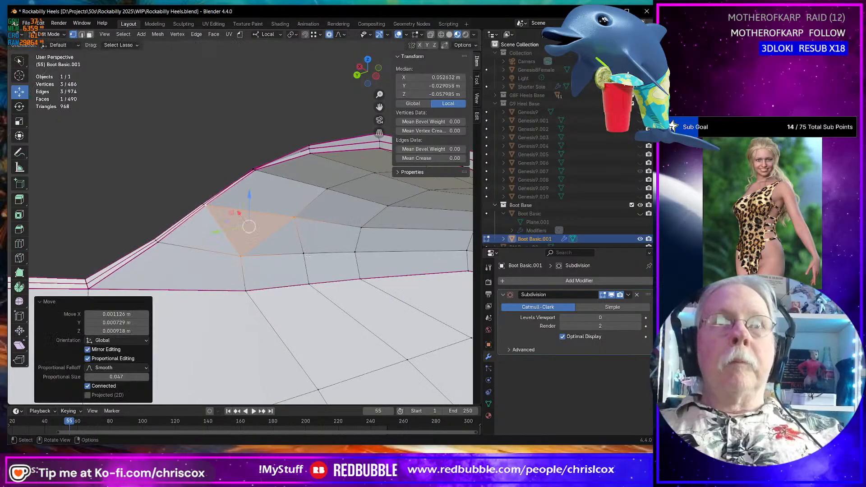
Select the shortest path of seven vertices across the insole, from one inner side of the toe to the other.
{"action": "left_click", "coordinate": [310, 258]}
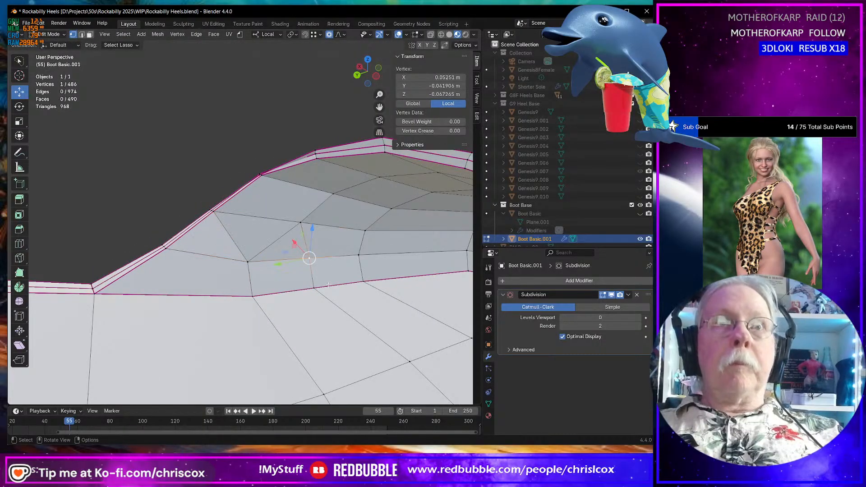
{"action": "middle_click_drag", "start_coordinate": [310, 258], "coordinate": [401, 199]}
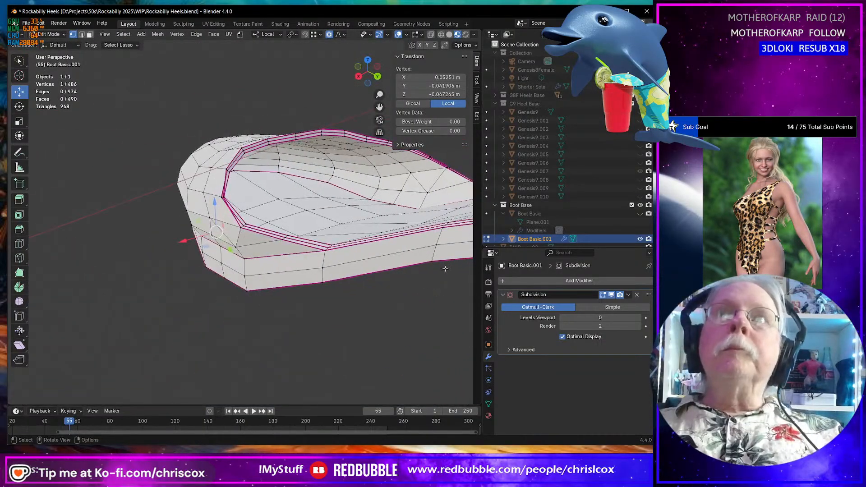
{"action": "left_click", "coordinate": [400, 193], "text": "ctrl"}
Try to dissolve the seven selected vertices across the insole.
{"action": "key", "text": "x"}
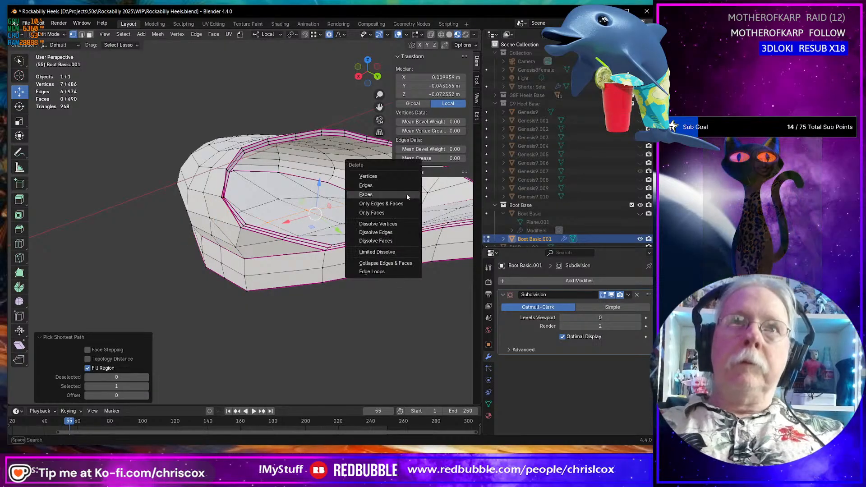
{"action": "left_click", "coordinate": [394, 223]}
{"action": "middle_click_drag", "start_coordinate": [396, 223], "coordinate": [303, 230]}
{"action": "key", "text": "ctrl+z"}
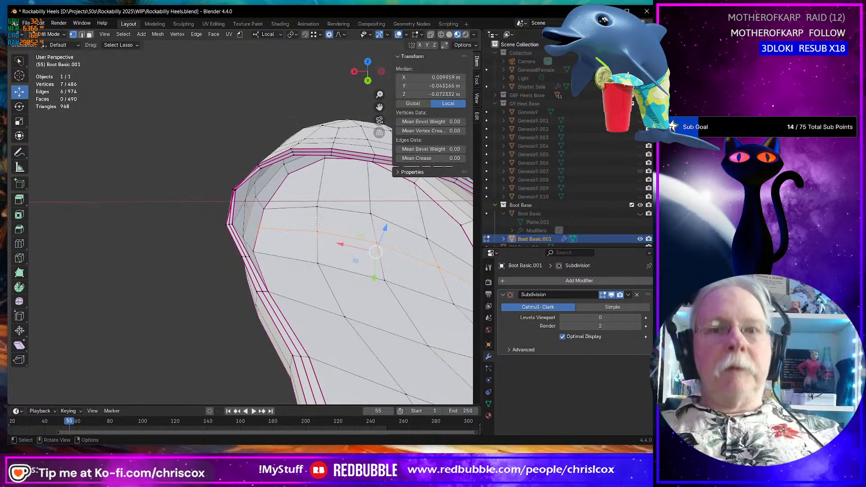
Dissolve the selected edges across the insole, and select the vertex on the inner wall just below the toe opening's rim.
{"action": "key", "text": "x"}
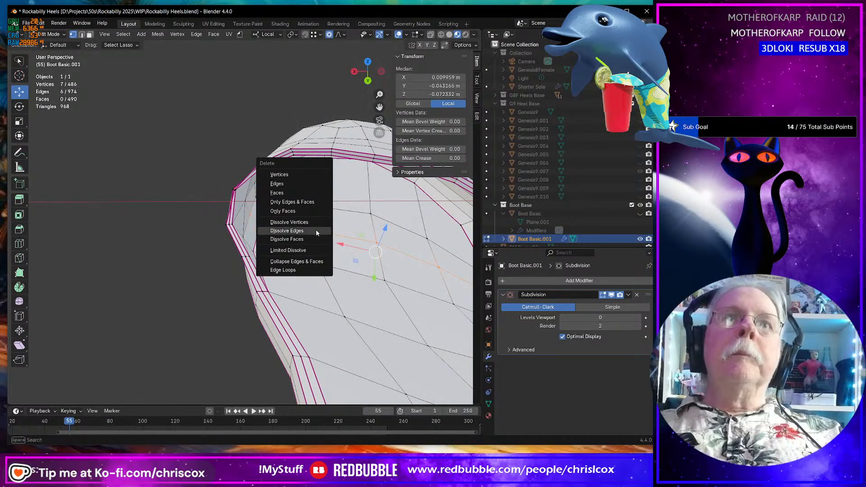
{"action": "left_click", "coordinate": [317, 230]}
{"action": "middle_click_drag", "start_coordinate": [318, 231], "coordinate": [277, 225]}
{"action": "left_click", "coordinate": [278, 228]}
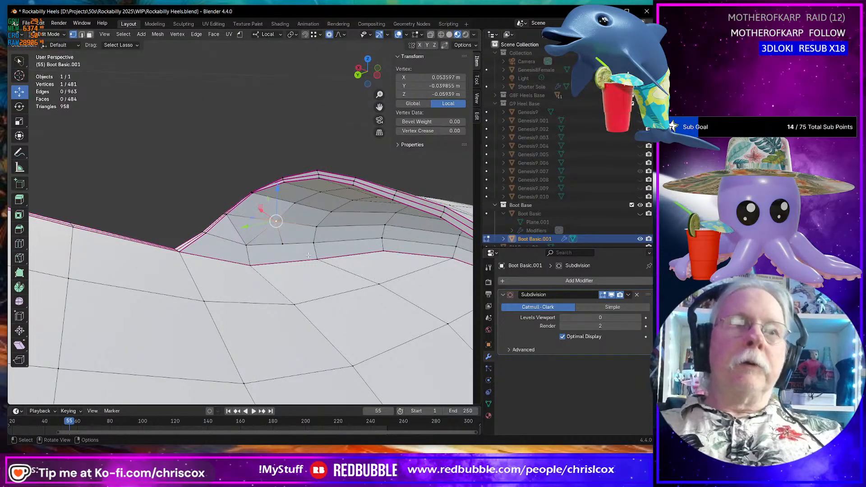
Dissolve the two edges meeting on the toe's inner wall, just below the opening's rim.
{"action": "key", "text": "2"}
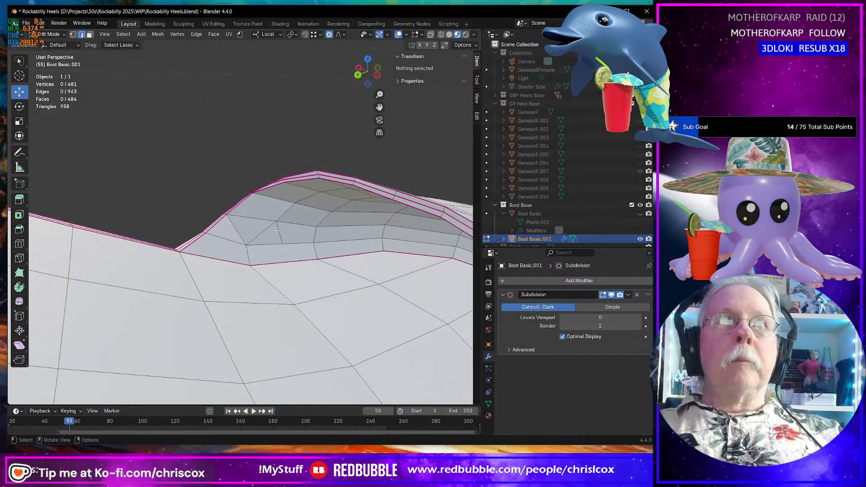
{"action": "left_click", "coordinate": [276, 230]}
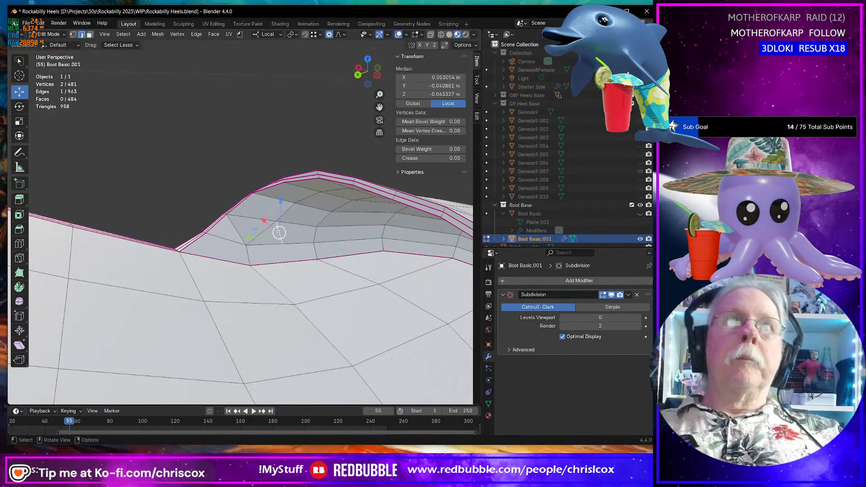
{"action": "left_click", "coordinate": [238, 235], "text": "shift"}
{"action": "key", "text": "x"}
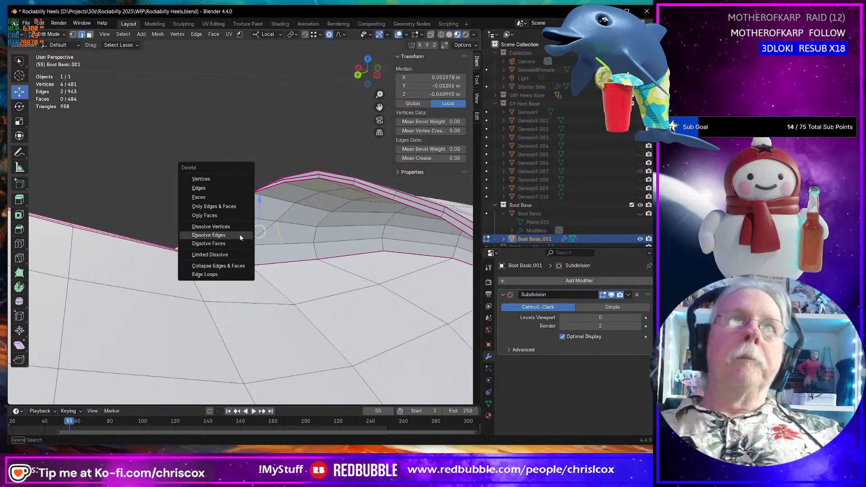
{"action": "left_click", "coordinate": [240, 235]}
{"action": "middle_click_drag", "start_coordinate": [240, 236], "coordinate": [238, 256]}
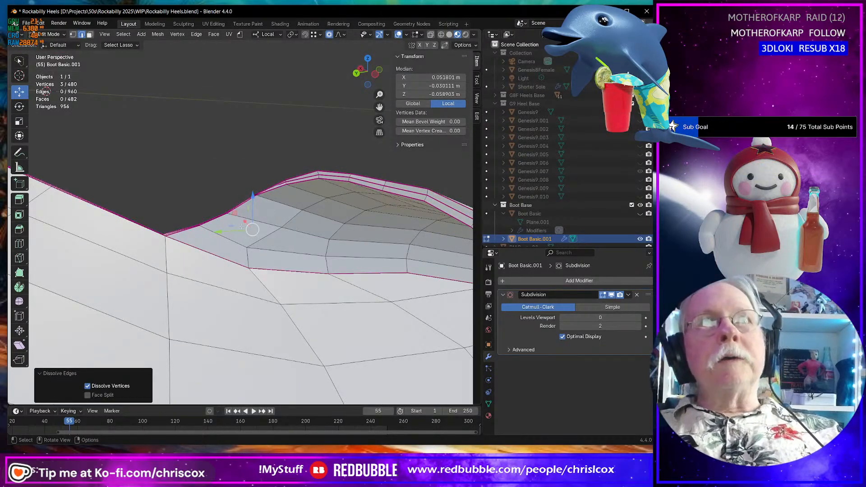
Dissolve the edge loop that runs down the outer side of the toe and across the underside of the sole.
{"action": "scroll", "coordinate": [241, 227], "scroll_direction": "down", "scroll_amount": 5}
{"action": "middle_click_drag", "start_coordinate": [242, 227], "coordinate": [346, 237]}
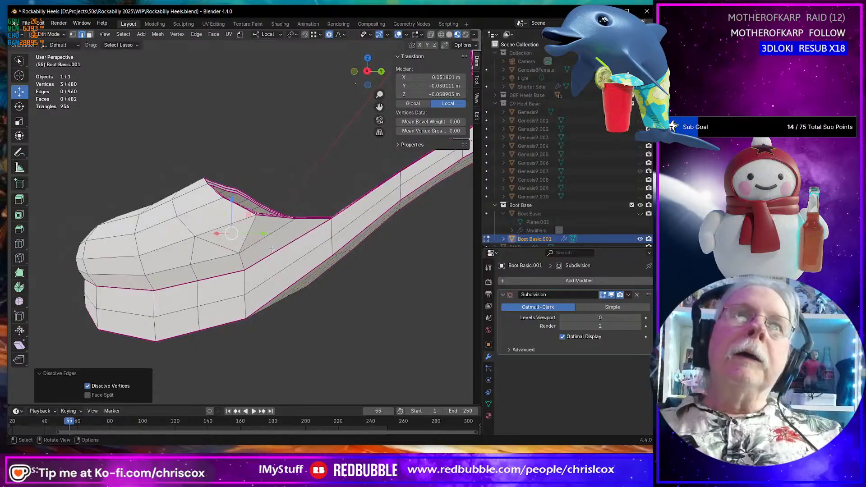
{"action": "middle_click_drag", "start_coordinate": [249, 238], "coordinate": [250, 243]}
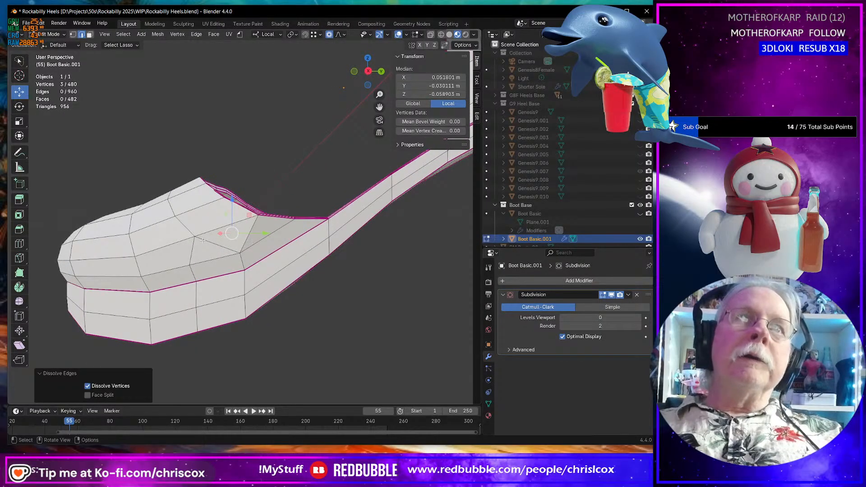
{"action": "left_click", "coordinate": [193, 270]}
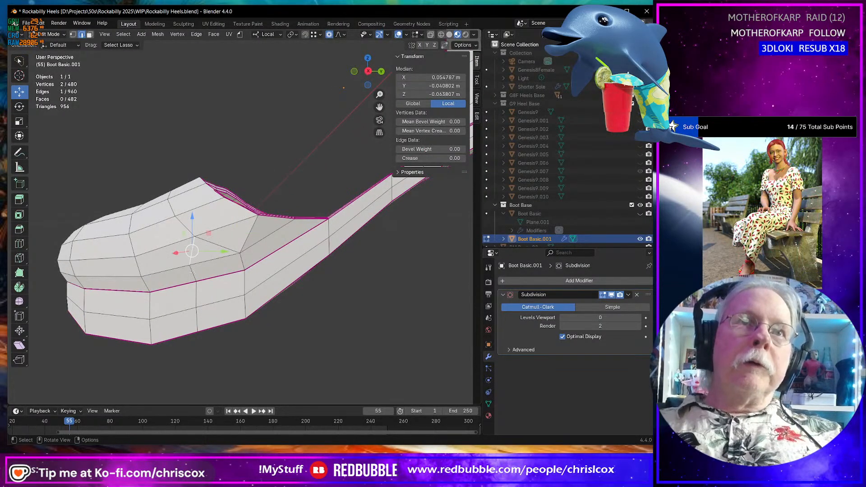
{"action": "left_click", "coordinate": [192, 273], "text": "alt"}
{"action": "scroll", "coordinate": [192, 272], "scroll_direction": "up", "scroll_amount": 4}
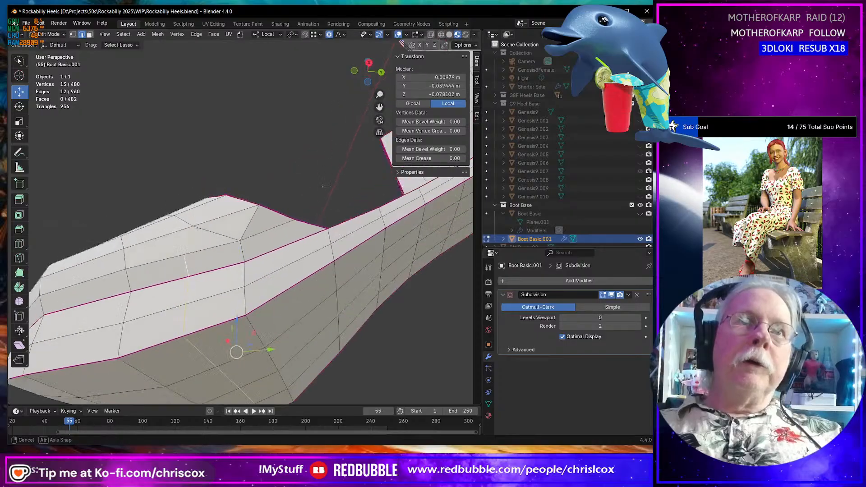
{"action": "middle_click_drag", "start_coordinate": [193, 272], "coordinate": [286, 224]}
{"action": "scroll", "coordinate": [200, 265], "scroll_direction": "down", "scroll_amount": 7}
{"action": "key", "text": "x"}
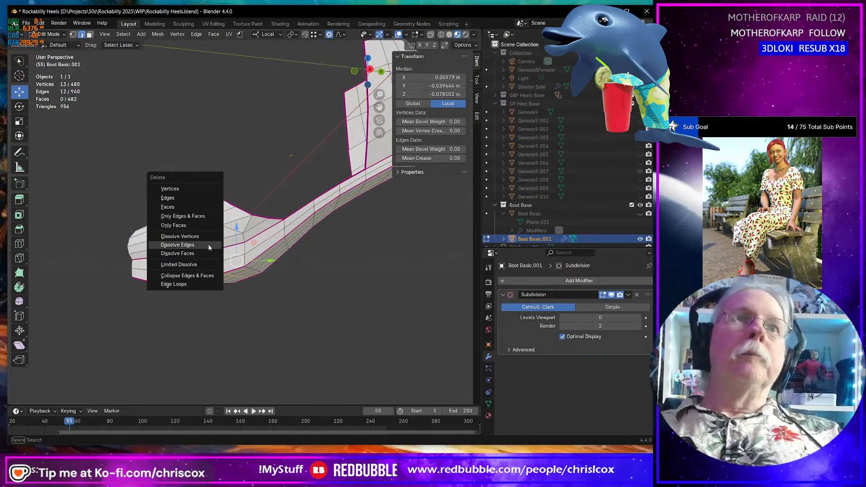
{"action": "left_click", "coordinate": [209, 247]}
Dissolve the leftover edge on the outer side of the upper together with its counterpart on the opposite side.
{"action": "left_click", "coordinate": [244, 224]}
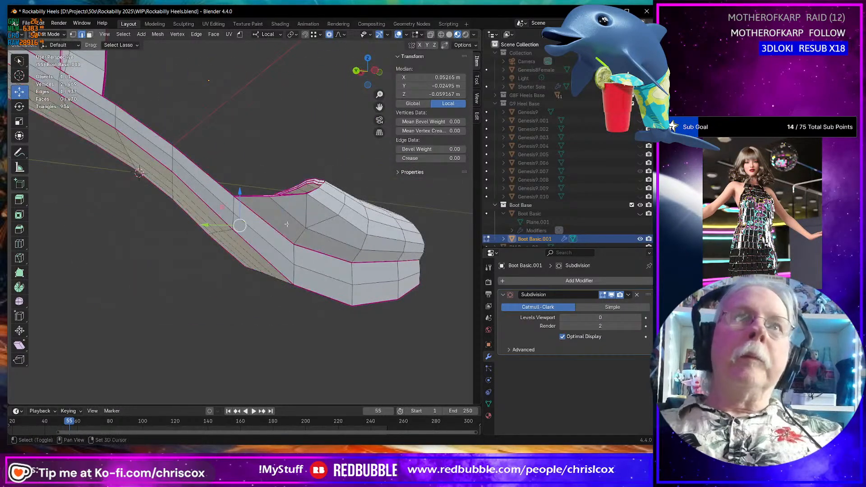
{"action": "left_click", "coordinate": [300, 210], "text": "shift"}
{"action": "right_click", "coordinate": [297, 213]}
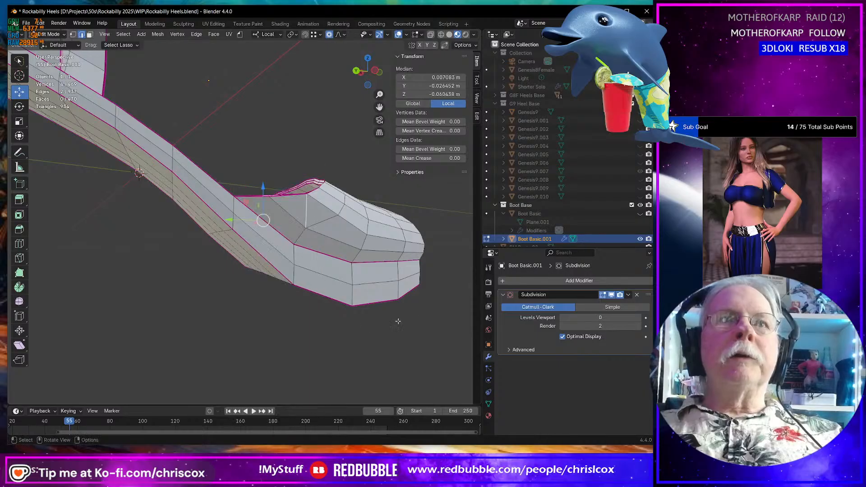
{"action": "key", "text": "x"}
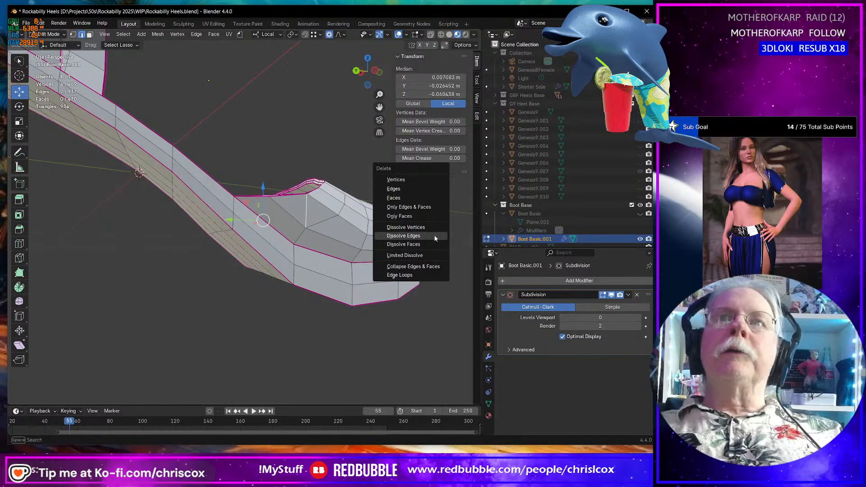
{"action": "left_click", "coordinate": [436, 238]}
{"action": "middle_click_drag", "start_coordinate": [436, 239], "coordinate": [277, 260]}
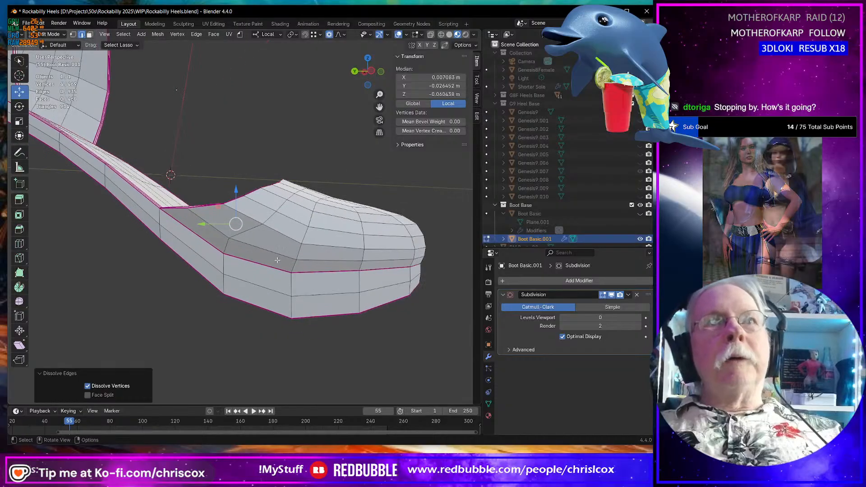
{"action": "middle_click_drag", "start_coordinate": [226, 234], "coordinate": [231, 233]}
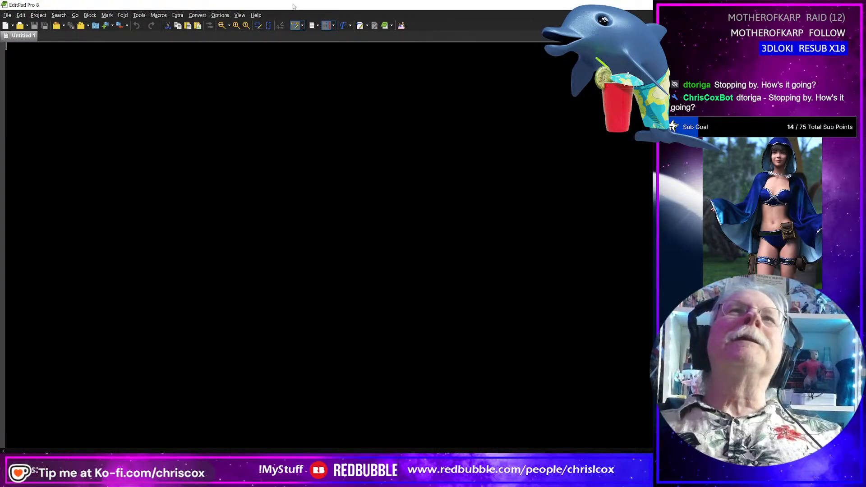
{"action": "left_click_drag", "start_coordinate": [294, 6], "coordinate": [295, 0]}
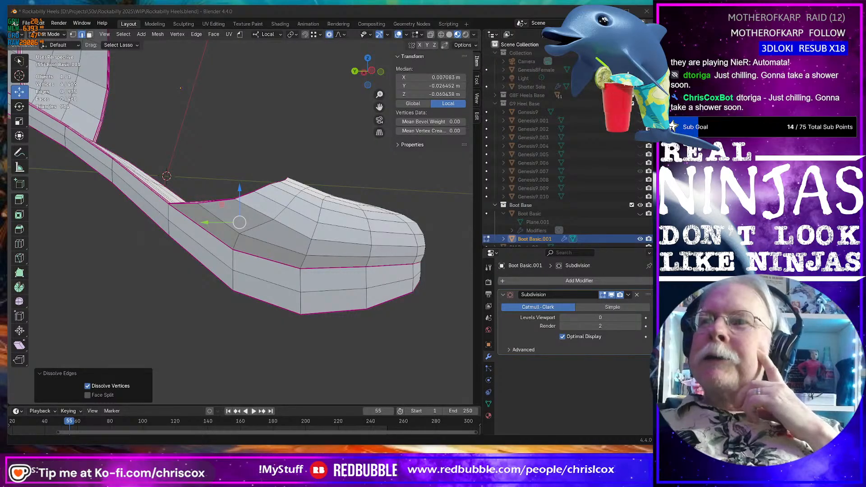
{"action": "middle_click_drag", "start_coordinate": [260, 253], "coordinate": [251, 235]}
{"action": "scroll", "coordinate": [244, 244], "scroll_direction": "down", "scroll_amount": 4}
{"action": "scroll", "coordinate": [267, 251], "scroll_direction": "up", "scroll_amount": 5}
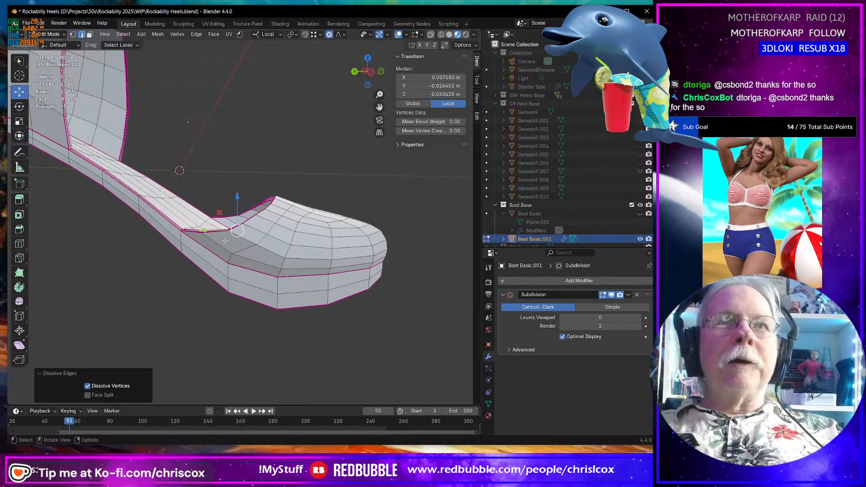
{"action": "mouse_move", "coordinate": [285, 200]}
{"action": "middle_mouse_down"}
{"action": "mouse_move", "coordinate": [275, 198]}
{"action": "mouse_move", "coordinate": [293, 190]}
{"action": "mouse_move", "coordinate": [292, 210]}
{"action": "mouse_move", "coordinate": [286, 199]}
{"action": "middle_mouse_up"}
{"action": "scroll", "coordinate": [291, 198], "scroll_direction": "up", "scroll_amount": 3}
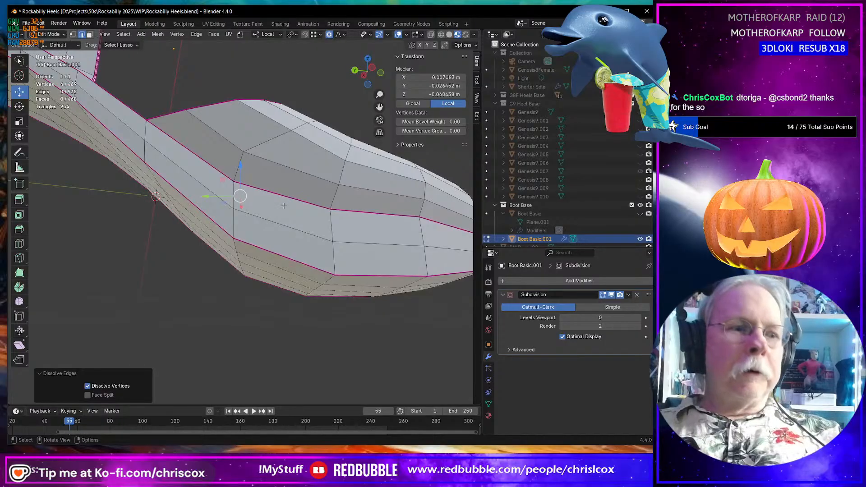
{"action": "key", "text": "Tab"}
{"action": "key", "text": "Tab"}
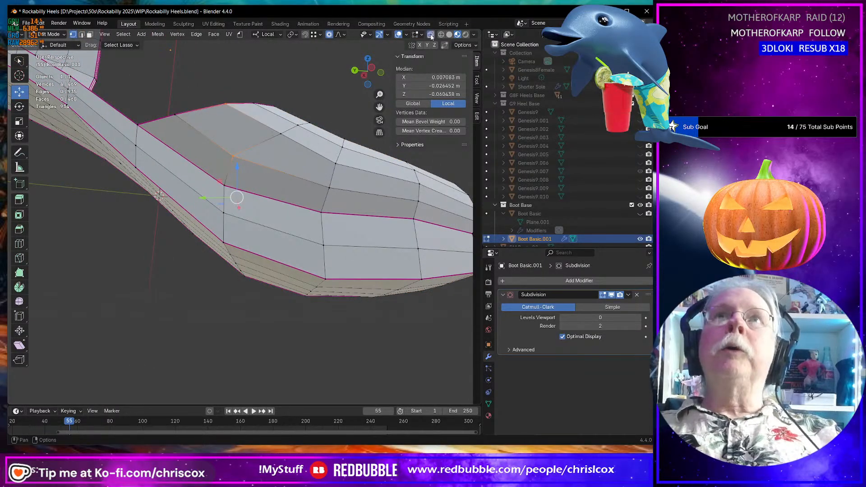
Turn on X-ray and dissolve the two matching edges on the opposite inner wall, below the toe opening's rim.
{"action": "left_click", "coordinate": [431, 35]}
{"action": "middle_click_drag", "start_coordinate": [254, 161], "coordinate": [284, 202]}
{"action": "left_click", "coordinate": [197, 155]}
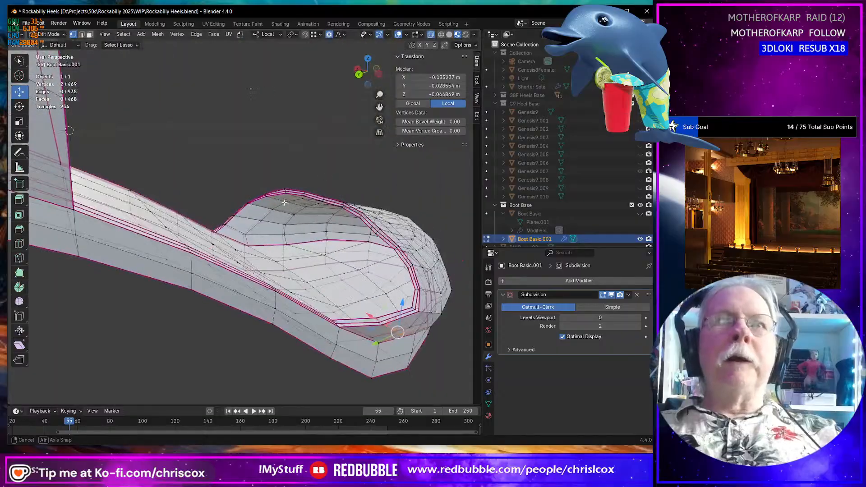
{"action": "middle_click_drag", "start_coordinate": [394, 95], "coordinate": [401, 166]}
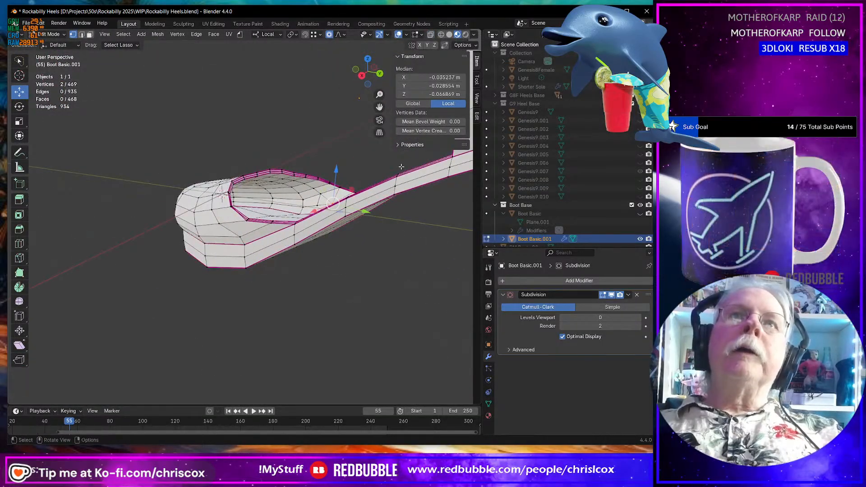
{"action": "key", "text": "2"}
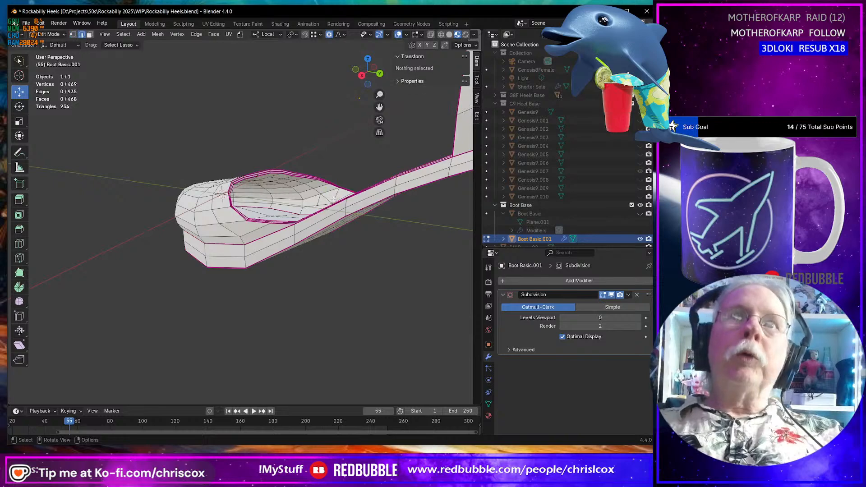
{"action": "left_click", "coordinate": [333, 199]}
{"action": "left_click", "coordinate": [317, 199], "text": "shift"}
{"action": "middle_click_drag", "start_coordinate": [317, 199], "coordinate": [336, 209]}
{"action": "key", "text": "x"}
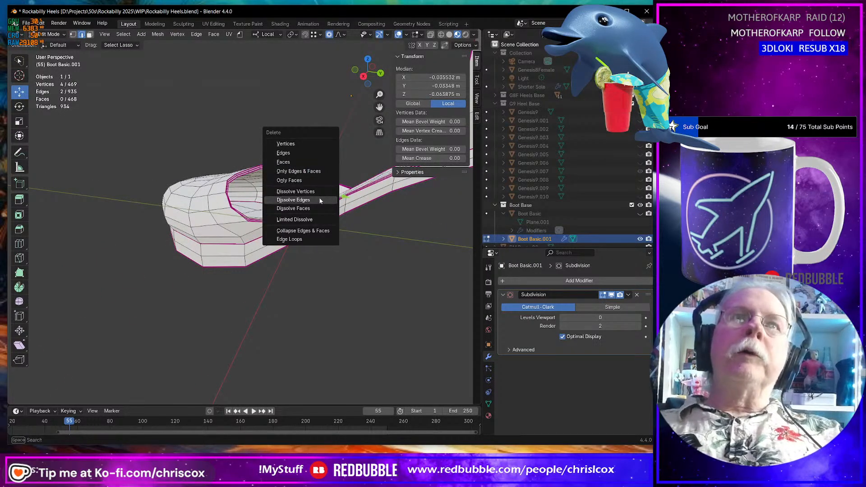
{"action": "left_click", "coordinate": [319, 200]}
Select the vertex pair on that inner side wall and slide it along its edge by a factor of about 0.175.
{"action": "scroll", "coordinate": [320, 206], "scroll_direction": "up", "scroll_amount": 4}
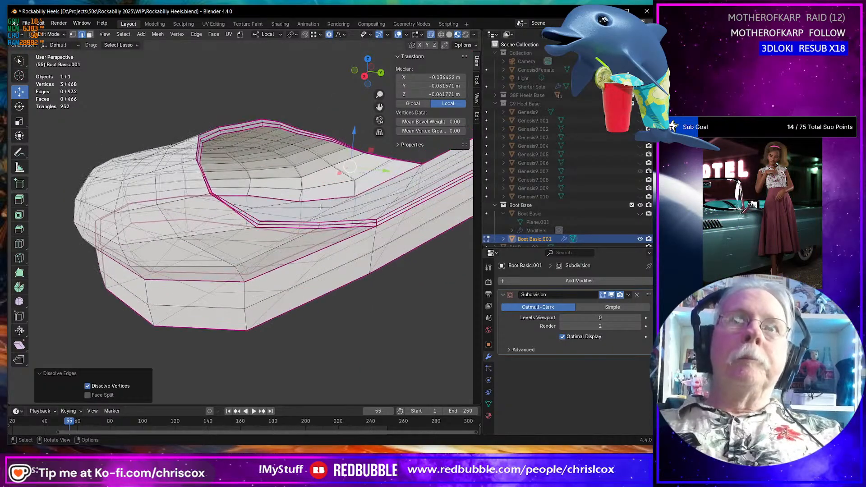
{"action": "key", "text": "1"}
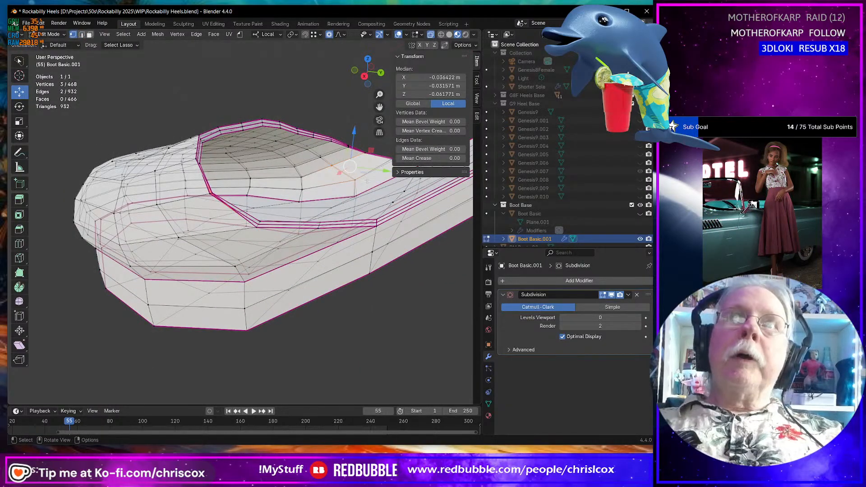
{"action": "mouse_move", "coordinate": [364, 175]}
{"action": "left_mouse_down"}
{"action": "mouse_move", "coordinate": [355, 170]}
{"action": "mouse_move", "coordinate": [364, 184]}
{"action": "left_mouse_up"}
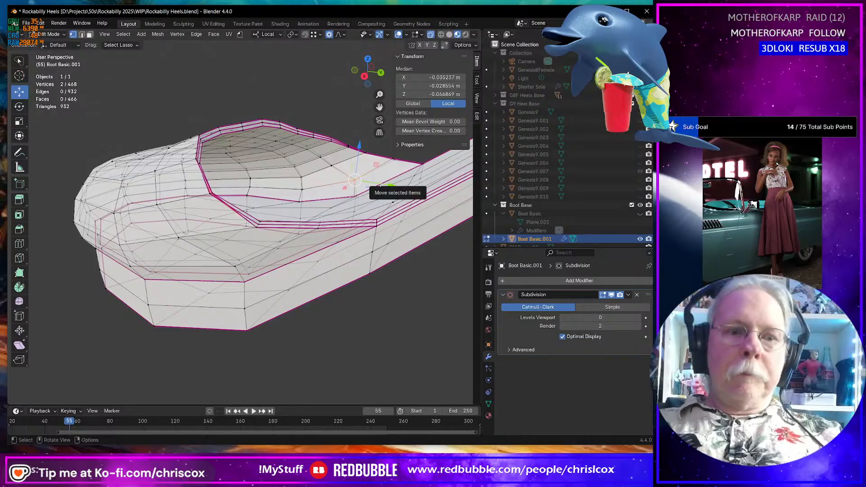
{"action": "key", "text": "shift+v"}
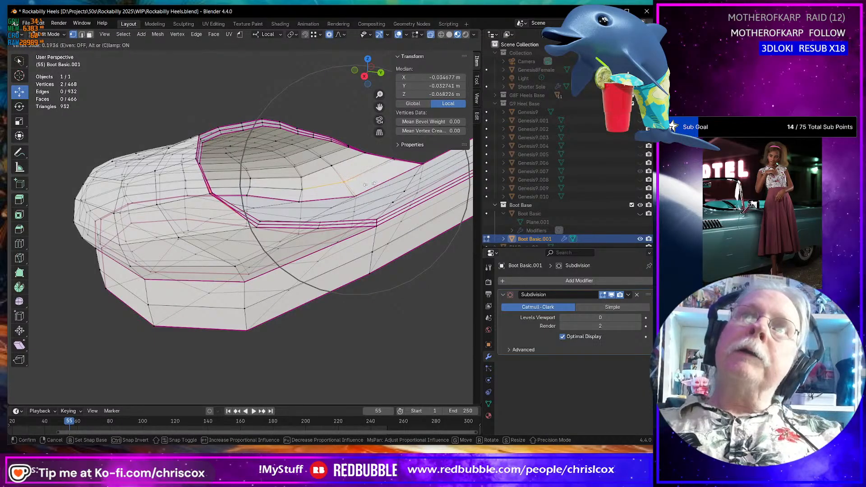
{"action": "left_click", "coordinate": [367, 184]}
Slide the corresponding vertex pair on the other side of the toe toward the toe tip by a factor of about 0.190.
{"action": "middle_click_drag", "start_coordinate": [366, 184], "coordinate": [263, 252]}
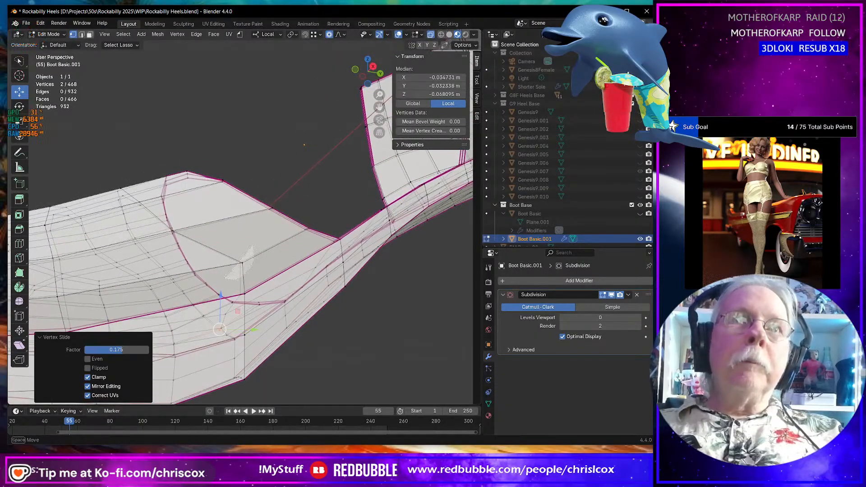
{"action": "left_click", "coordinate": [242, 262]}
{"action": "key", "text": "g"}
{"action": "key", "text": "g"}
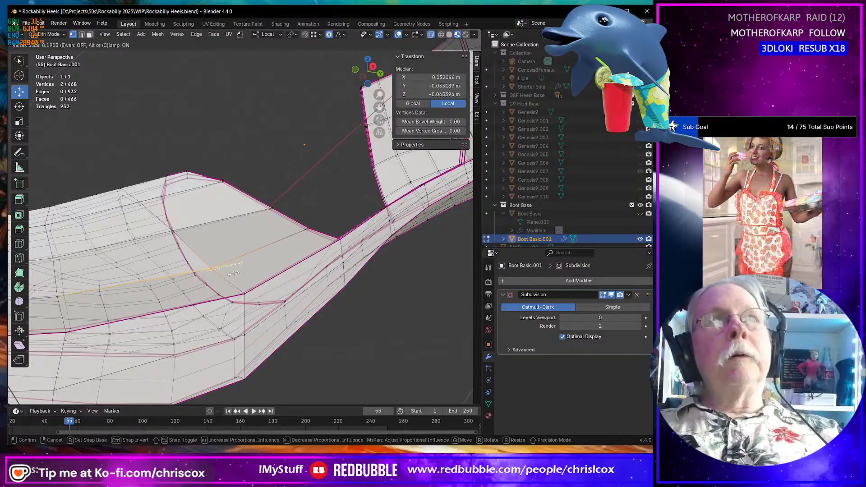
{"action": "left_click", "coordinate": [236, 273]}
{"action": "scroll", "coordinate": [235, 275], "scroll_direction": "down", "scroll_amount": 3}
{"action": "mouse_move", "coordinate": [235, 300]}
{"action": "middle_mouse_down"}
{"action": "mouse_move", "coordinate": [234, 286]}
{"action": "mouse_move", "coordinate": [172, 302]}
{"action": "mouse_move", "coordinate": [253, 304]}
{"action": "mouse_move", "coordinate": [239, 306]}
{"action": "middle_mouse_up"}
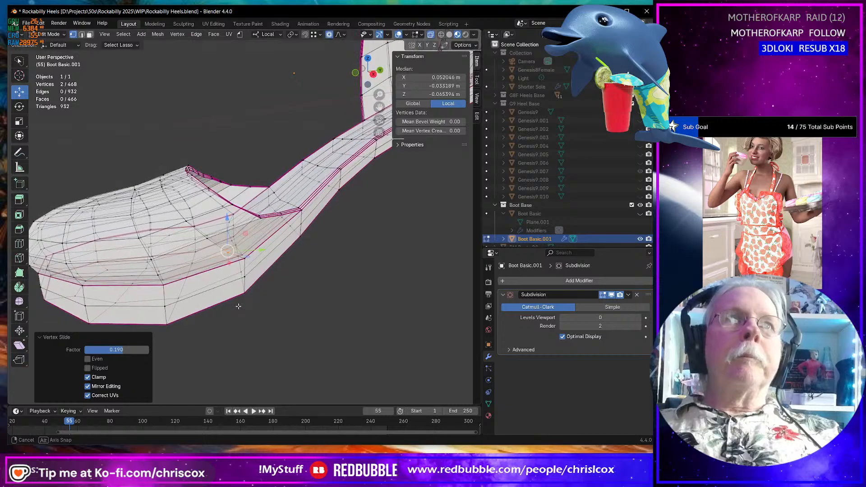
Turn off X-ray and select the rim faces all the way around the toe opening using shortest paths.
{"action": "middle_click_drag", "start_coordinate": [260, 270], "coordinate": [369, 266], "text": "shift"}
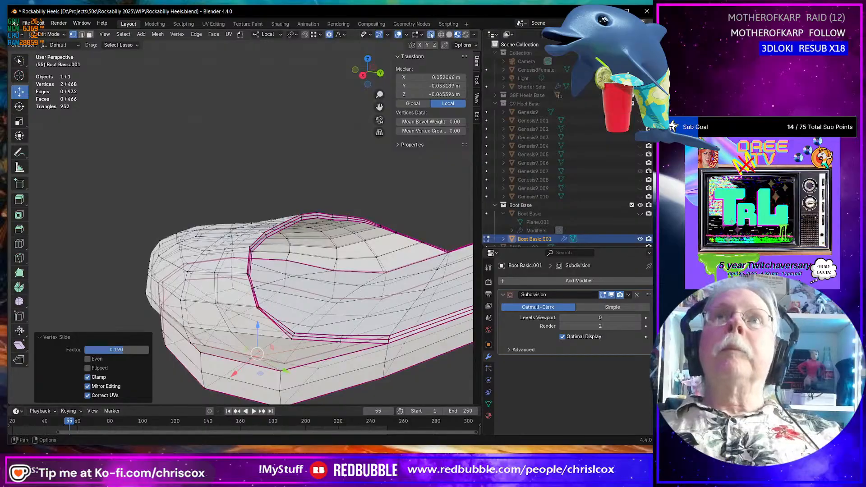
{"action": "middle_click_drag", "start_coordinate": [379, 121], "coordinate": [365, 324]}
{"action": "key", "text": "3"}
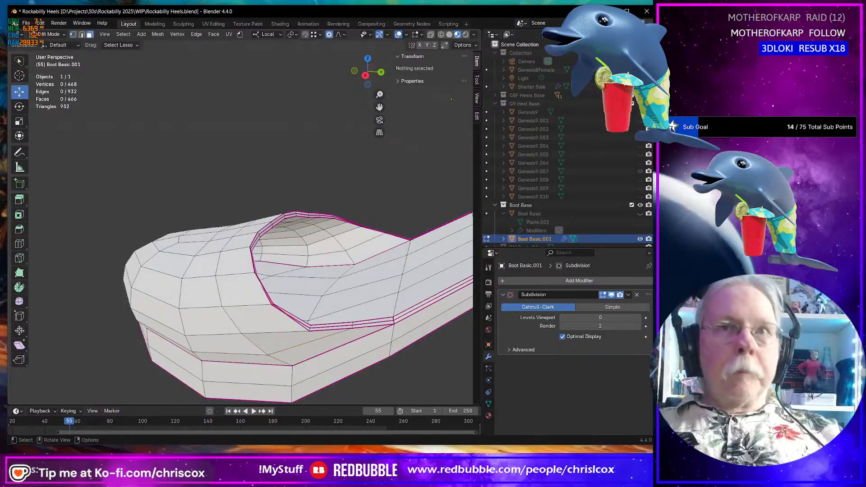
{"action": "left_click", "coordinate": [365, 325]}
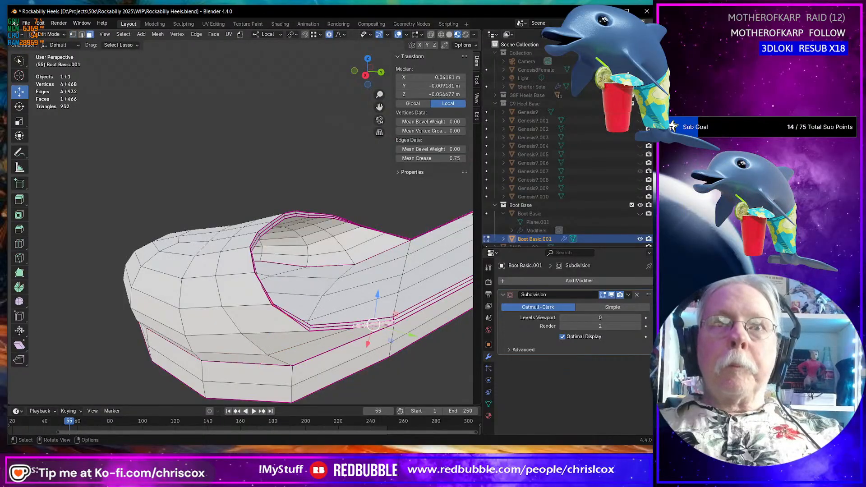
{"action": "left_click", "coordinate": [277, 223], "text": "ctrl"}
{"action": "middle_click_drag", "start_coordinate": [276, 222], "coordinate": [217, 277]}
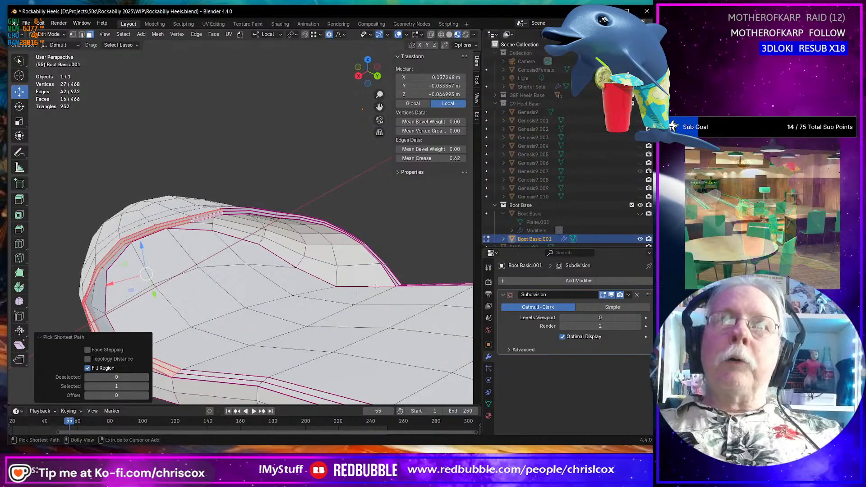
{"action": "left_click", "coordinate": [394, 281], "text": "ctrl"}
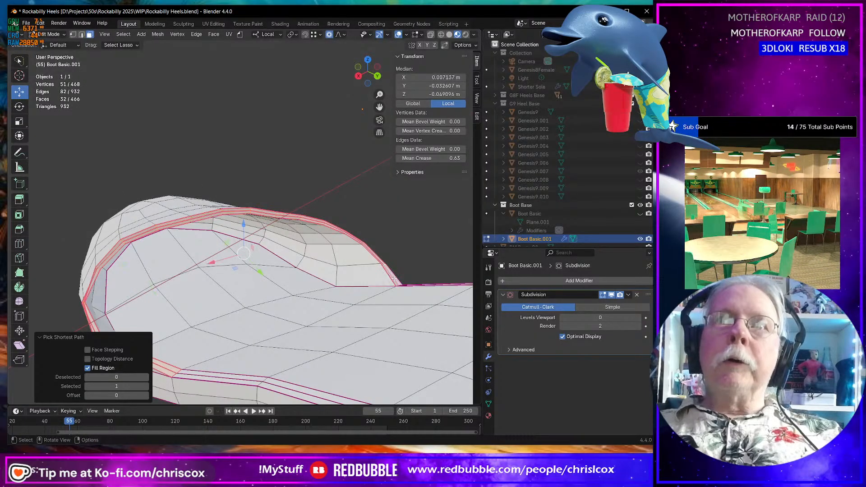
Try to relax the selected rim faces with LoopTools, and inspect the toe opening from several angles in vertex mode.
{"action": "right_click", "coordinate": [393, 267]}
{"action": "mouse_move", "coordinate": [393, 264]}
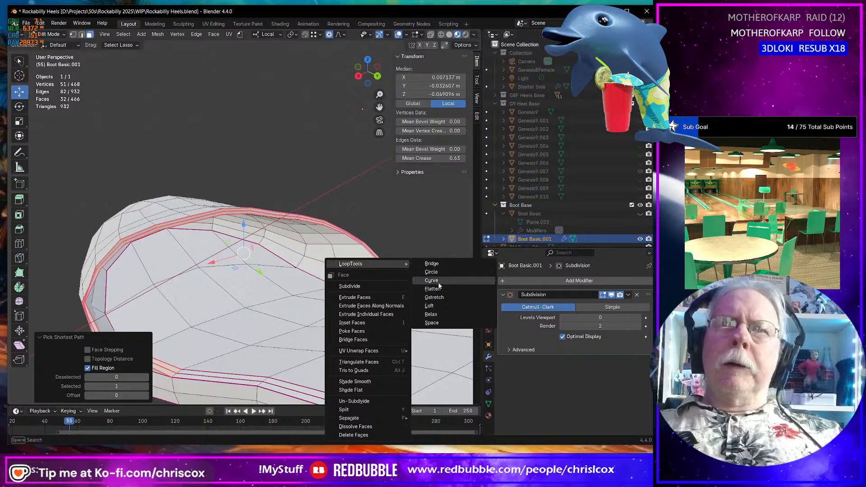
{"action": "left_click", "coordinate": [435, 315]}
{"action": "middle_click_drag", "start_coordinate": [386, 301], "coordinate": [348, 303]}
{"action": "middle_click_drag", "start_coordinate": [231, 256], "coordinate": [340, 277]}
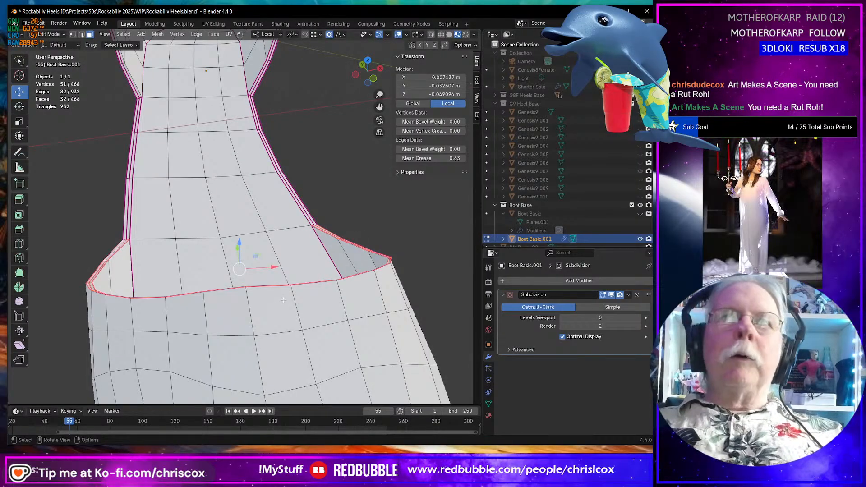
{"action": "middle_click_drag", "start_coordinate": [277, 247], "coordinate": [254, 308]}
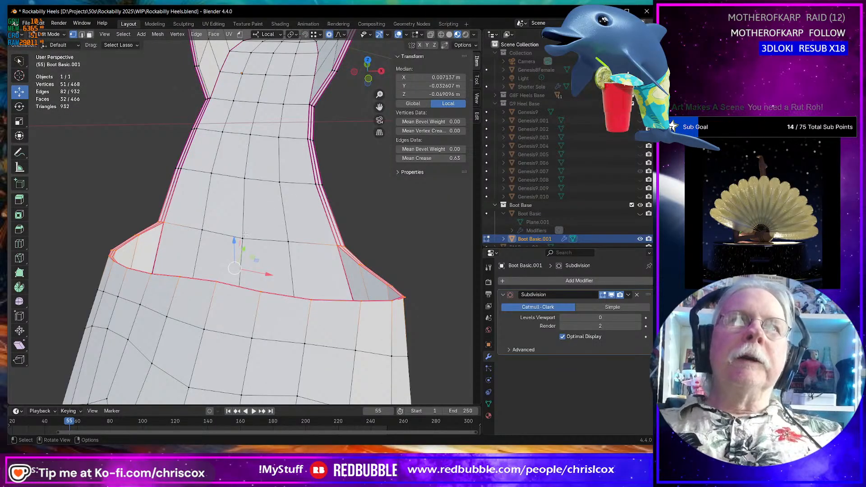
{"action": "middle_click_drag", "start_coordinate": [229, 292], "coordinate": [129, 242]}
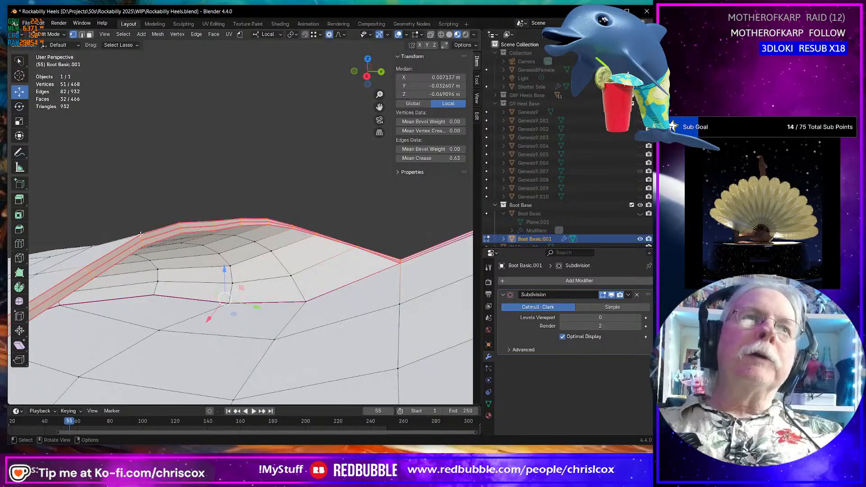
Move the three vertices across the rim near the toe opening's centre about -0.0013 m along local Y with proportional editing.
{"action": "left_click", "coordinate": [141, 234]}
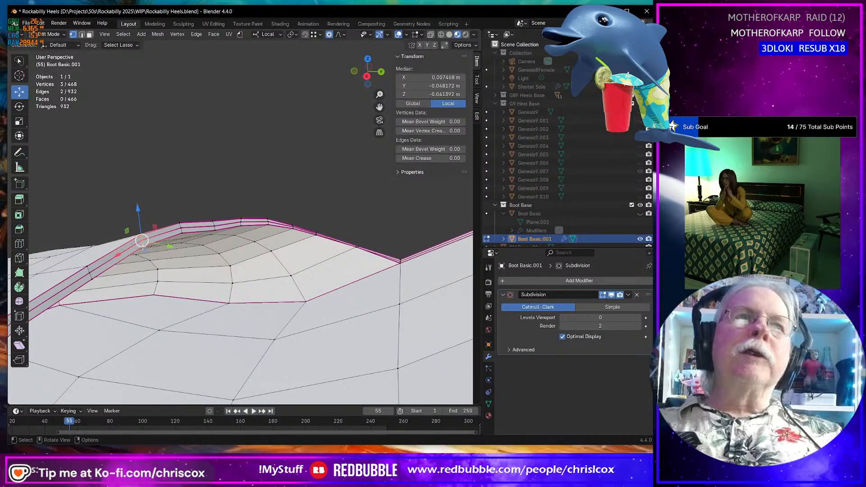
{"action": "middle_click_drag", "start_coordinate": [143, 243], "coordinate": [315, 284]}
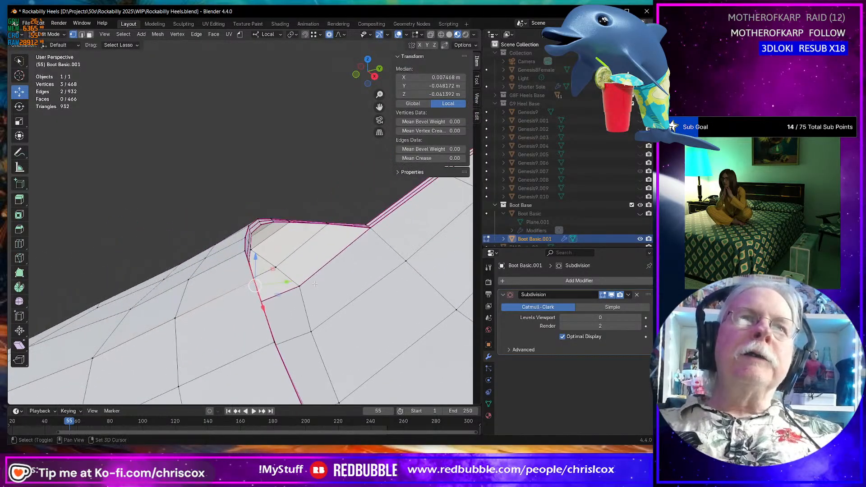
{"action": "left_click_drag", "start_coordinate": [287, 282], "coordinate": [283, 281]}
{"action": "scroll", "coordinate": [284, 282], "scroll_direction": "up", "scroll_amount": 2}
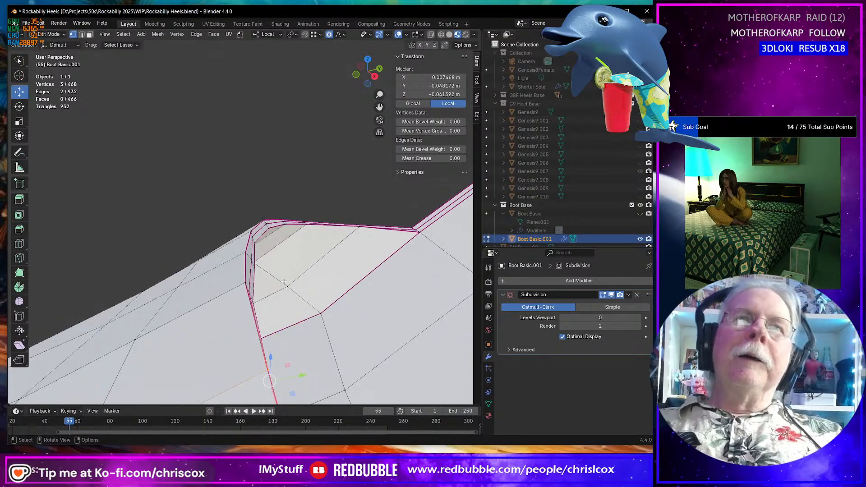
{"action": "scroll", "coordinate": [284, 281], "scroll_direction": "down", "scroll_amount": 4}
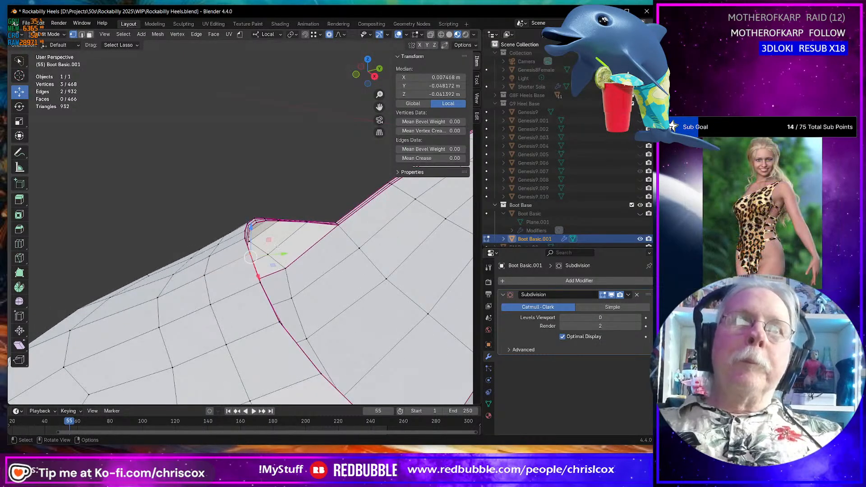
{"action": "left_click_drag", "start_coordinate": [280, 253], "coordinate": [276, 255]}
{"action": "scroll", "coordinate": [277, 253], "scroll_direction": "up", "scroll_amount": 3}
{"action": "scroll", "coordinate": [276, 254], "scroll_direction": "up", "scroll_amount": 4}
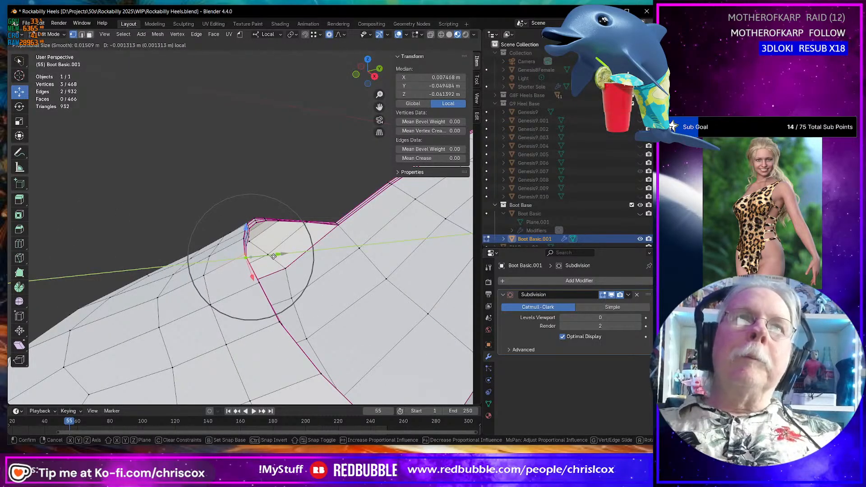
{"action": "left_click_drag", "start_coordinate": [273, 257], "coordinate": [273, 256]}
Select the three vertices across the rim just beyond the centre and flatten them with LoopTools.
{"action": "middle_click_drag", "start_coordinate": [273, 256], "coordinate": [254, 240]}
{"action": "left_click", "coordinate": [254, 240], "text": "shift"}
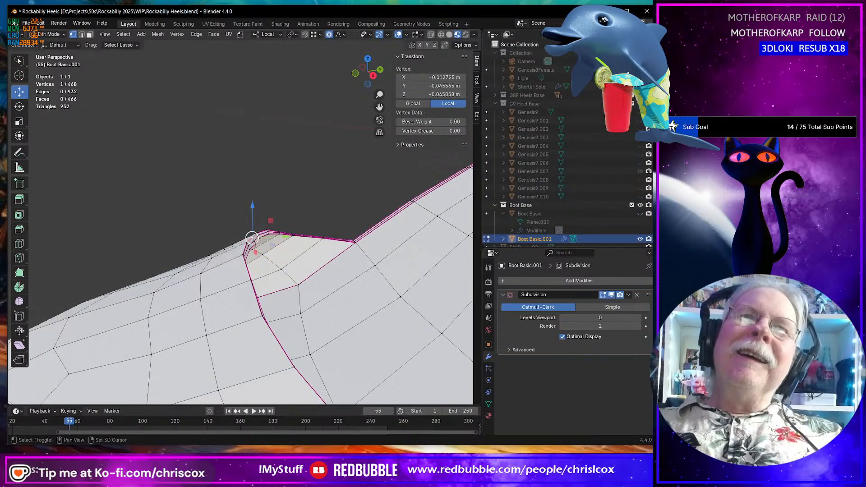
{"action": "left_click", "coordinate": [254, 240], "text": "shift"}
{"action": "right_click", "coordinate": [253, 239]}
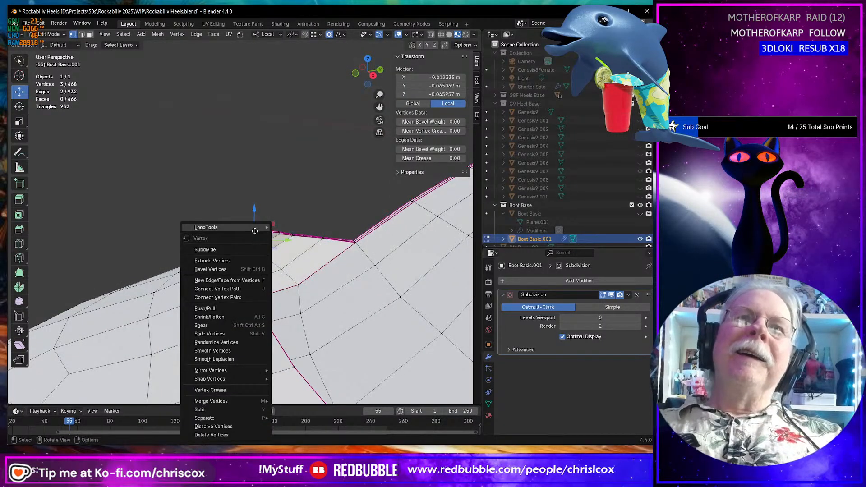
{"action": "mouse_move", "coordinate": [254, 227]}
{"action": "left_click", "coordinate": [299, 257]}
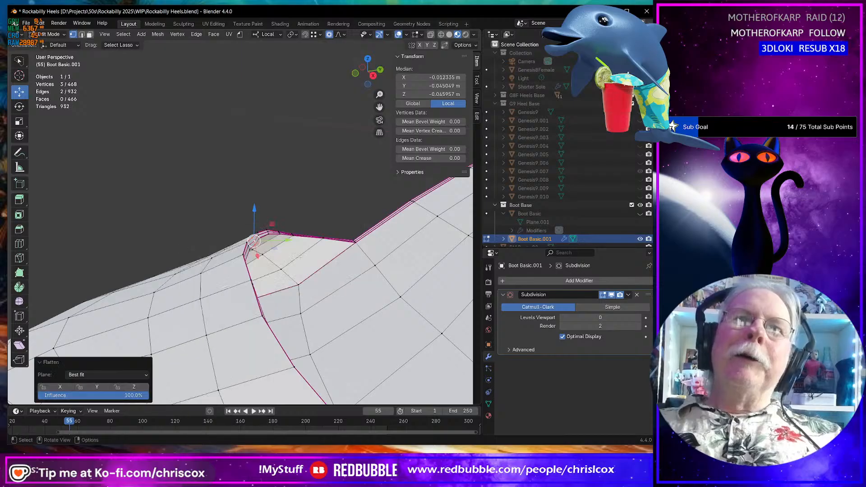
Move the flattened rim vertices about -0.0007 m along local Y and raise them 0.001025 m with proportional editing.
{"action": "key", "text": "g"}
{"action": "key", "text": "y"}
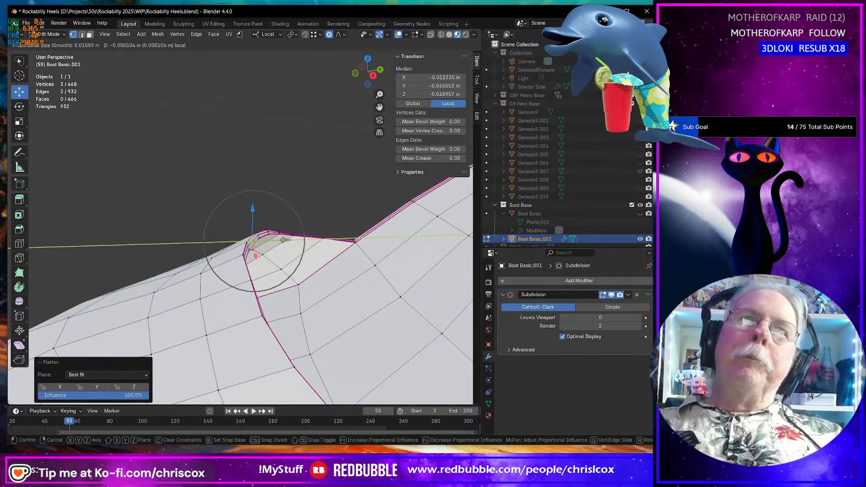
{"action": "left_click", "coordinate": [272, 248]}
{"action": "middle_click_drag", "start_coordinate": [272, 248], "coordinate": [217, 255]}
{"action": "key", "text": "g"}
{"action": "key", "text": "z"}
{"action": "left_click", "coordinate": [280, 212]}
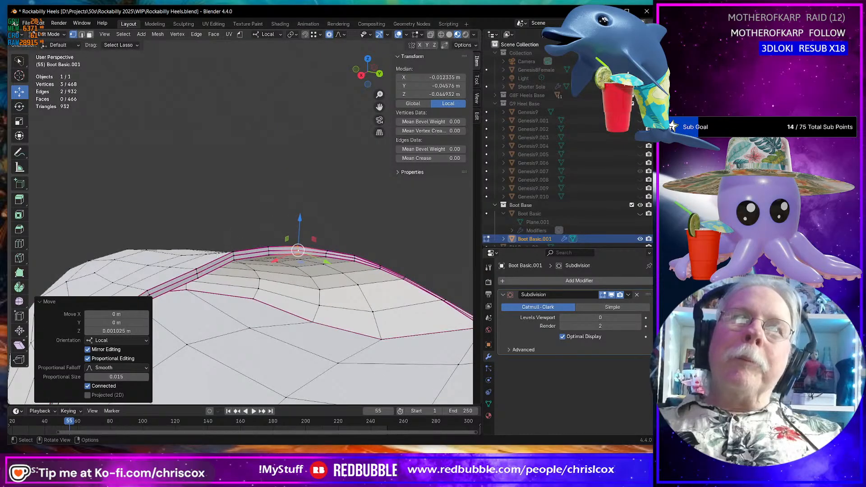
Select the three rim vertices on the other side of the centre, raise them 0.001404 m and move them -0.000728 m along local Y.
{"action": "left_click", "coordinate": [196, 270]}
{"action": "left_click", "coordinate": [197, 273], "text": "shift"}
{"action": "left_click", "coordinate": [198, 277], "text": "shift"}
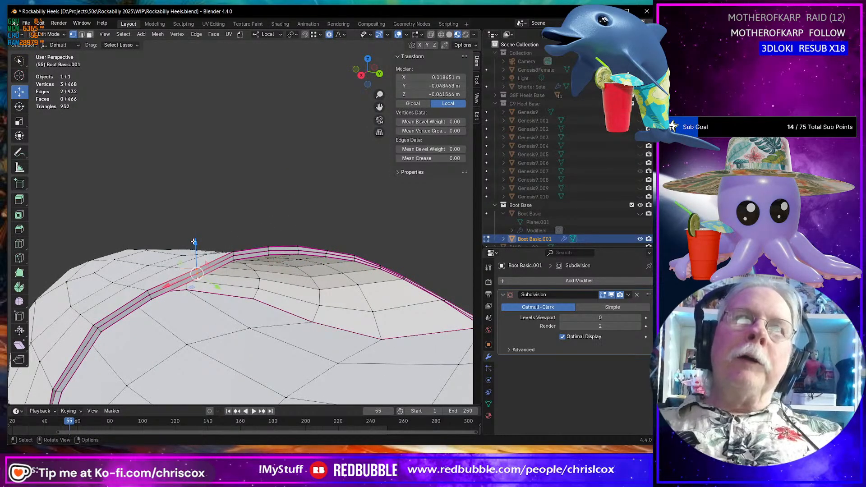
{"action": "key", "text": "g"}
{"action": "key", "text": "z"}
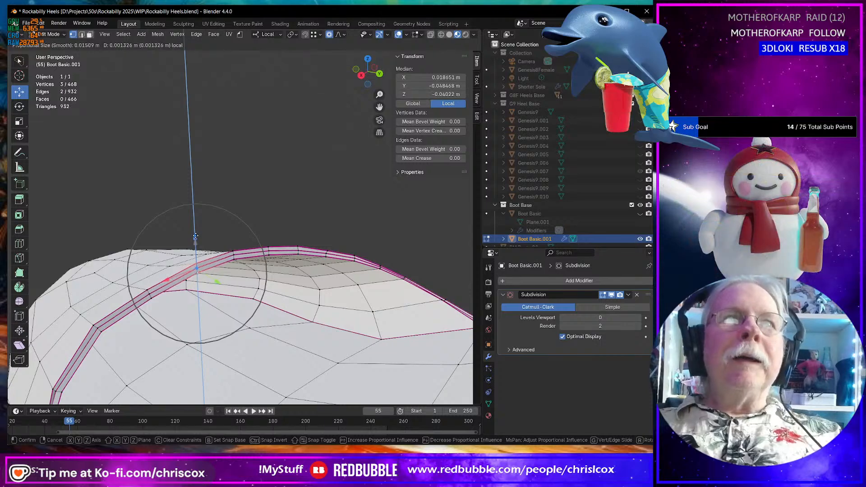
{"action": "left_click", "coordinate": [195, 236]}
{"action": "middle_click_drag", "start_coordinate": [195, 236], "coordinate": [254, 226]}
{"action": "key", "text": "g"}
{"action": "key", "text": "y"}
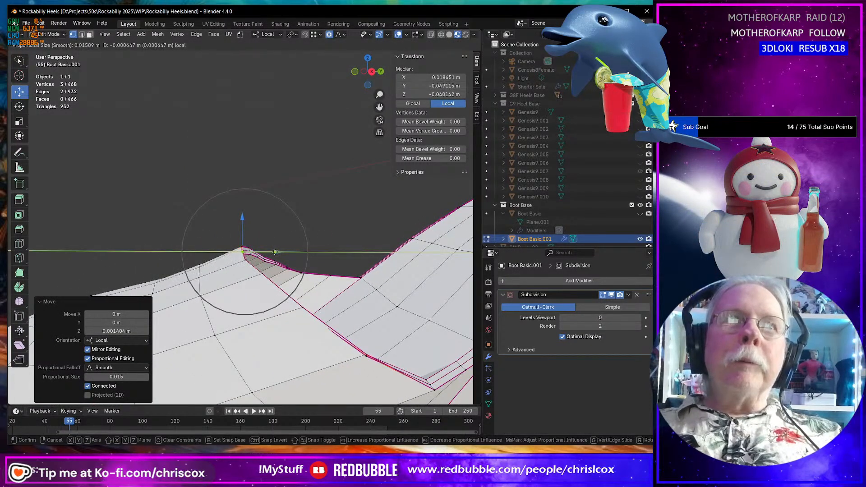
{"action": "left_click", "coordinate": [276, 252]}
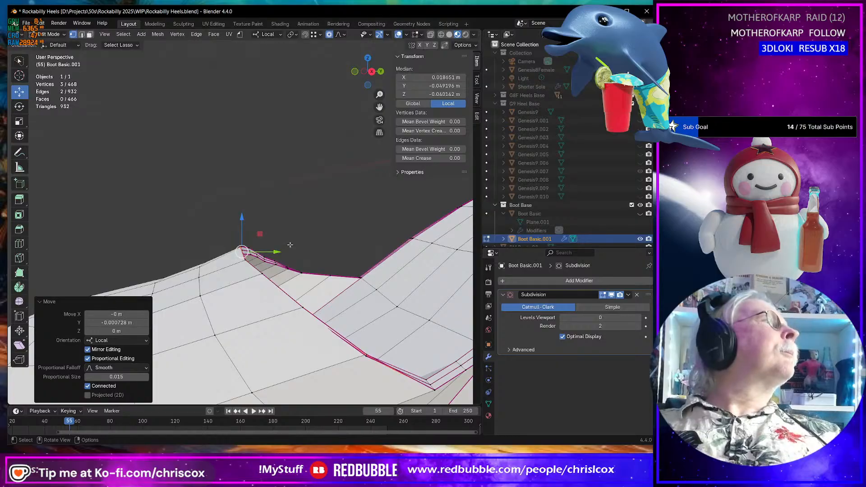
Without proportional editing, move the outer rim vertex at the opening's side corner outward 0.001082 m along local X.
{"action": "middle_click_drag", "start_coordinate": [241, 266], "coordinate": [223, 291]}
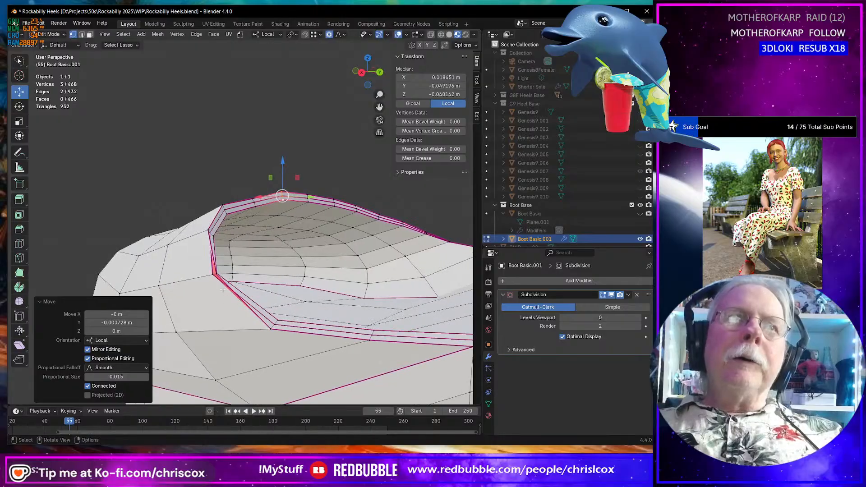
{"action": "left_click", "coordinate": [216, 273]}
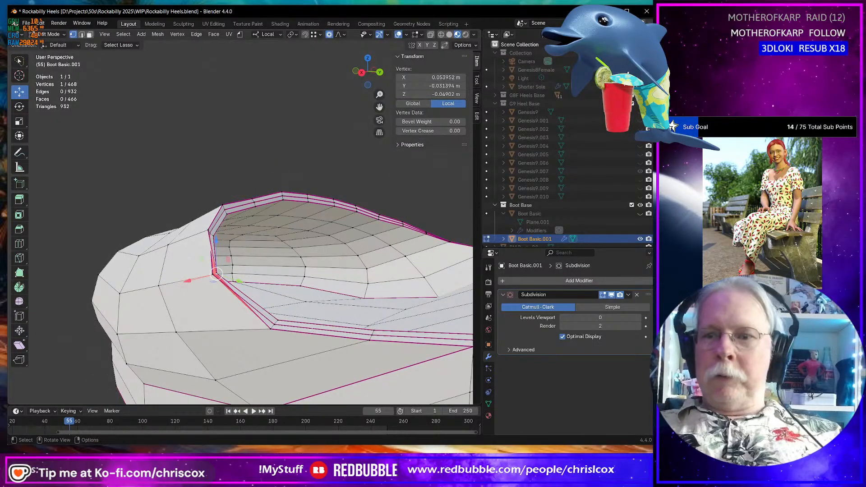
{"action": "key", "text": "KP_Decimal"}
{"action": "middle_click_drag", "start_coordinate": [310, 335], "coordinate": [271, 341]}
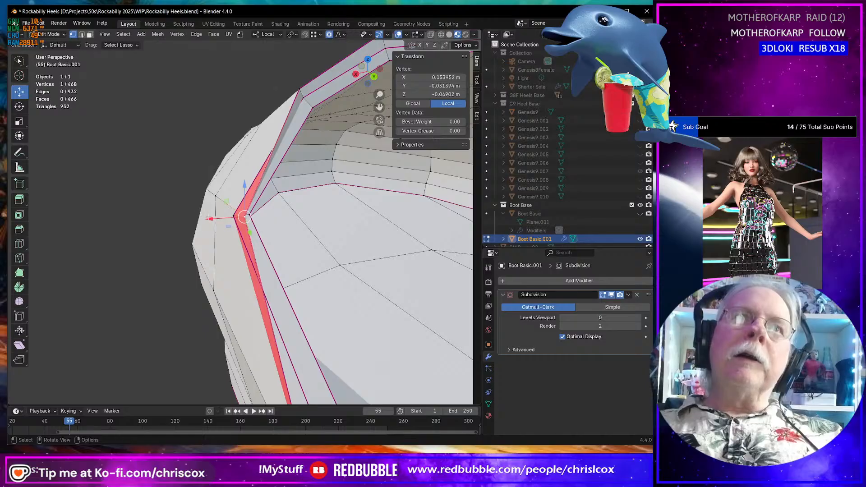
{"action": "left_click_drag", "start_coordinate": [209, 218], "coordinate": [204, 219]}
{"action": "key", "text": "ctrl+z"}
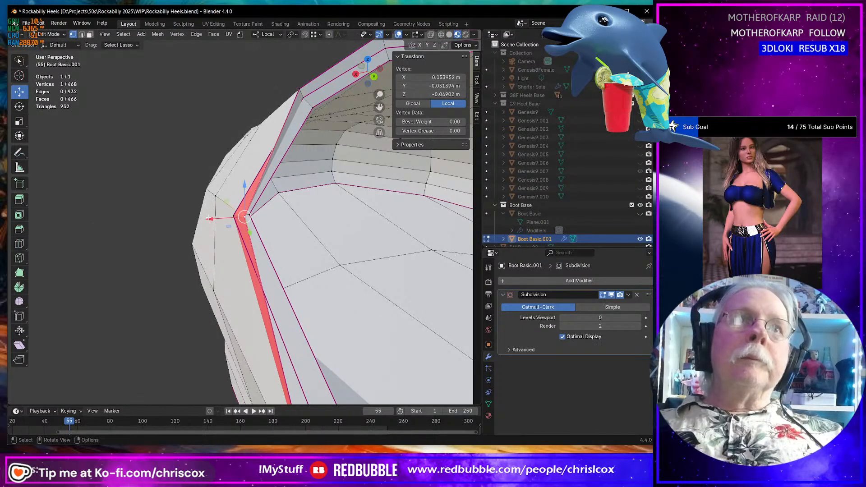
{"action": "left_click_drag", "start_coordinate": [209, 219], "coordinate": [184, 220]}
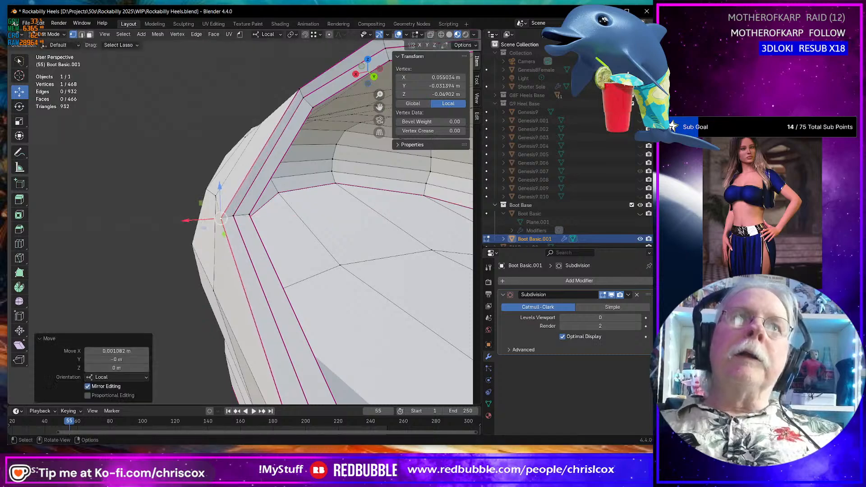
Select all three vertices across the rim at that side corner and straighten them with LoopTools Gstretch.
{"action": "left_click", "coordinate": [251, 216], "text": "shift"}
{"action": "right_click", "coordinate": [249, 215]}
{"action": "key", "text": "Escape"}
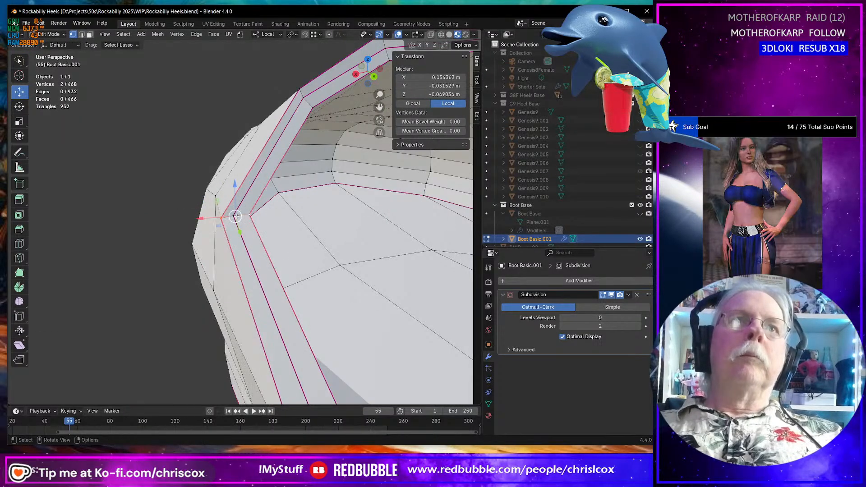
{"action": "left_click", "coordinate": [235, 215], "text": "shift"}
{"action": "right_click", "coordinate": [234, 216]}
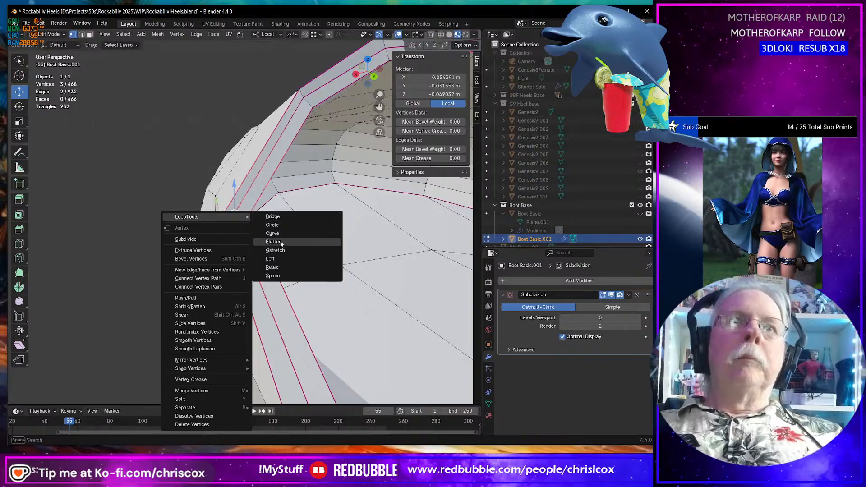
{"action": "left_click", "coordinate": [274, 250]}
{"action": "mouse_move", "coordinate": [280, 247]}
{"action": "middle_mouse_down"}
{"action": "mouse_move", "coordinate": [339, 233]}
{"action": "mouse_move", "coordinate": [334, 259]}
{"action": "mouse_move", "coordinate": [281, 258]}
{"action": "middle_mouse_up"}
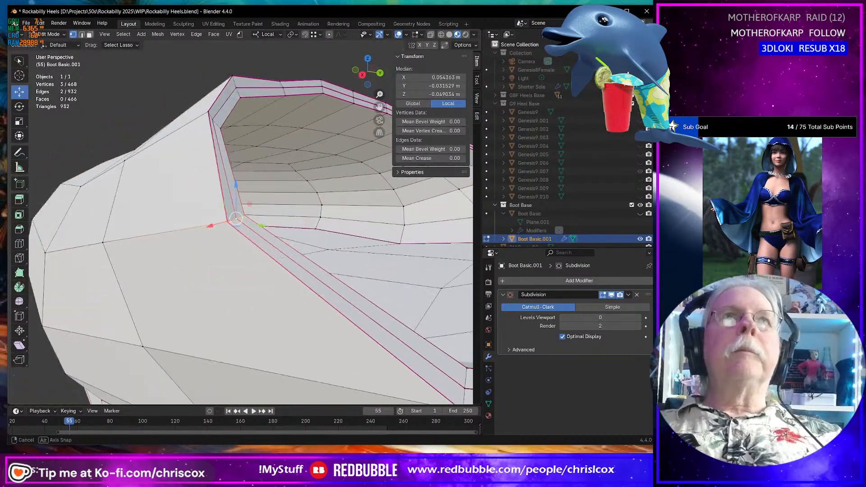
Select the three vertices across the upper rim between that corner and the centre, apply Gstretch, and raise them 0.000895 m.
{"action": "left_click", "coordinate": [283, 85], "text": "ctrl"}
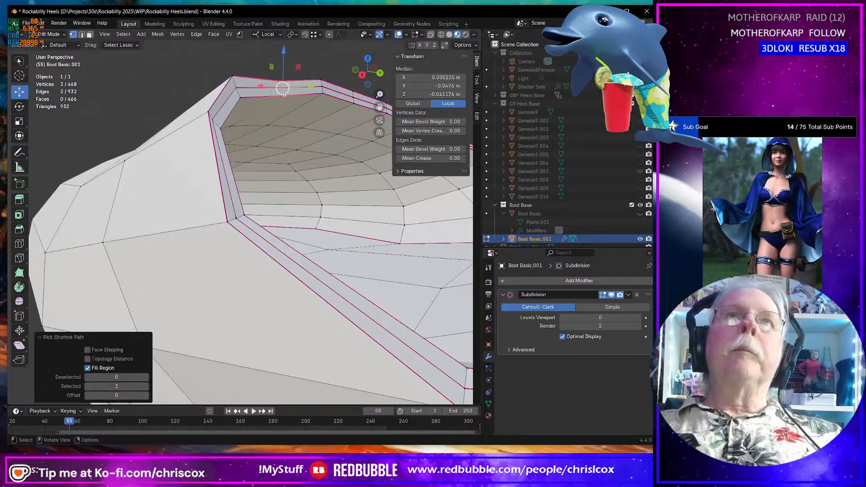
{"action": "right_click", "coordinate": [283, 86]}
{"action": "mouse_move", "coordinate": [283, 86]}
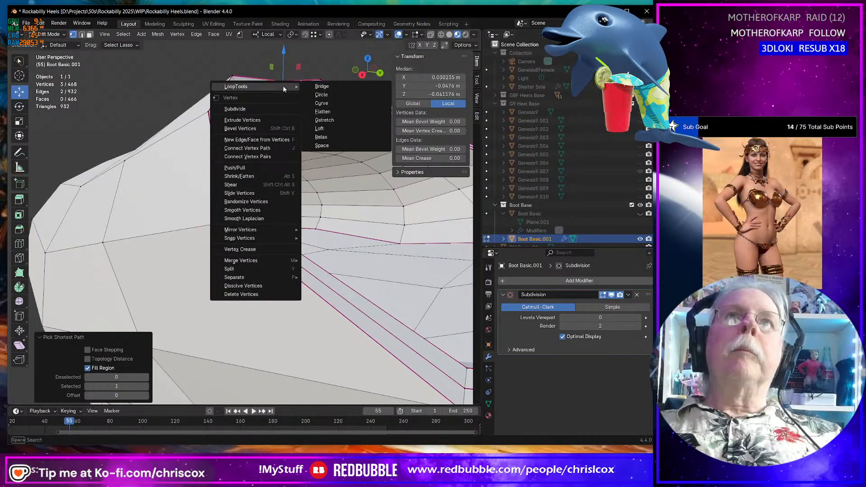
{"action": "left_click", "coordinate": [332, 116]}
{"action": "left_click_drag", "start_coordinate": [283, 53], "coordinate": [284, 52]}
{"action": "middle_click_drag", "start_coordinate": [284, 52], "coordinate": [342, 139]}
{"action": "scroll", "coordinate": [337, 140], "scroll_direction": "down", "scroll_amount": 1}
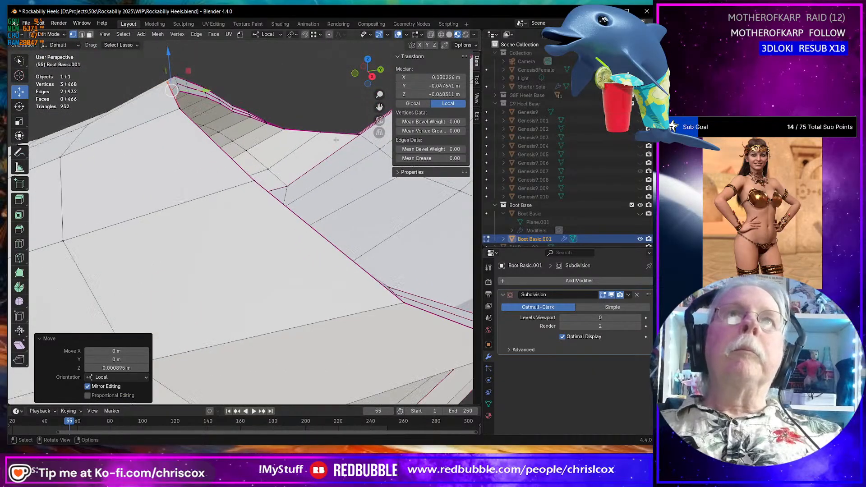
Apply Gstretch to the three vertices across the rim's far side, then shift them about 0.0004 m along local Y and raise them 0.000386 m.
{"action": "left_click", "coordinate": [234, 102], "text": "ctrl+shift"}
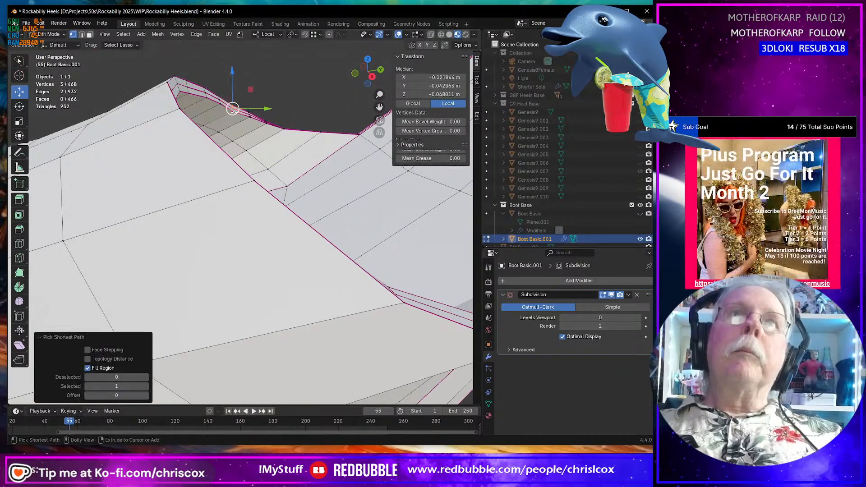
{"action": "right_click", "coordinate": [235, 112]}
{"action": "mouse_move", "coordinate": [236, 114]}
{"action": "left_click", "coordinate": [274, 145]}
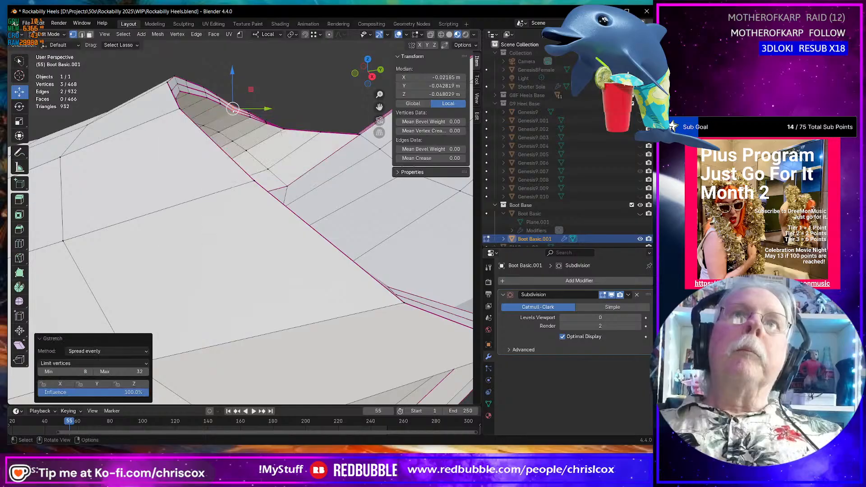
{"action": "left_click_drag", "start_coordinate": [268, 108], "coordinate": [271, 106]}
{"action": "left_click_drag", "start_coordinate": [233, 70], "coordinate": [234, 69]}
{"action": "middle_click_drag", "start_coordinate": [234, 70], "coordinate": [165, 251]}
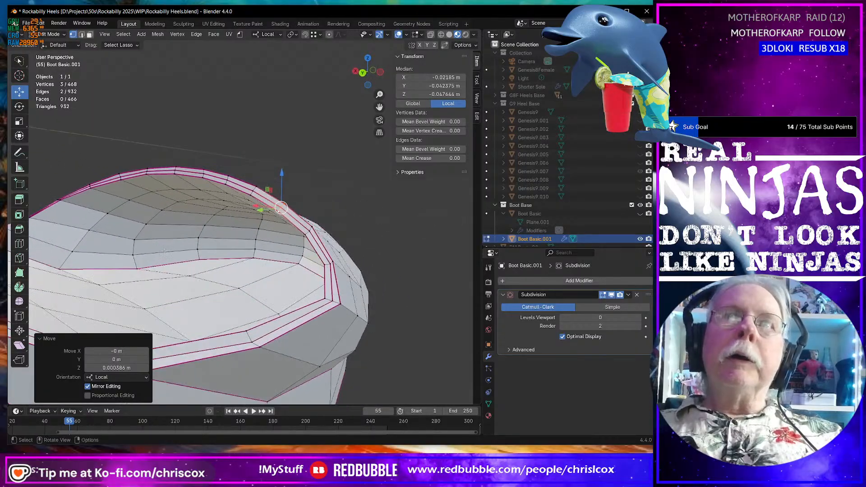
Select the three vertices across the rim further down that far side and straighten them with LoopTools Gstretch.
{"action": "left_click", "coordinate": [333, 262]}
{"action": "left_click", "coordinate": [323, 251], "text": "ctrl"}
{"action": "right_click", "coordinate": [307, 230]}
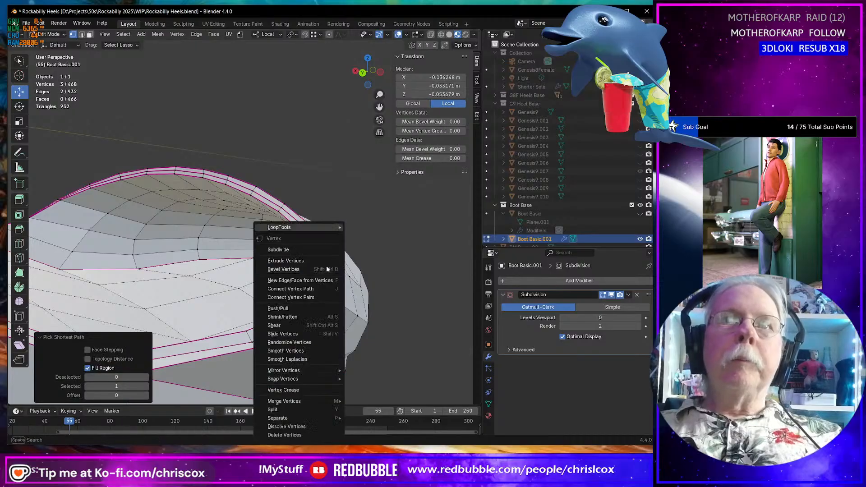
{"action": "mouse_move", "coordinate": [335, 227]}
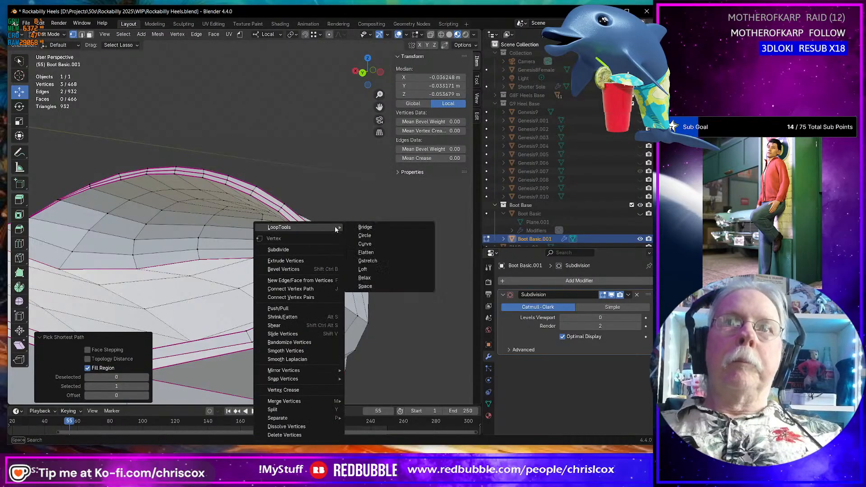
{"action": "left_click", "coordinate": [368, 261]}
{"action": "middle_click_drag", "start_coordinate": [368, 260], "coordinate": [344, 255]}
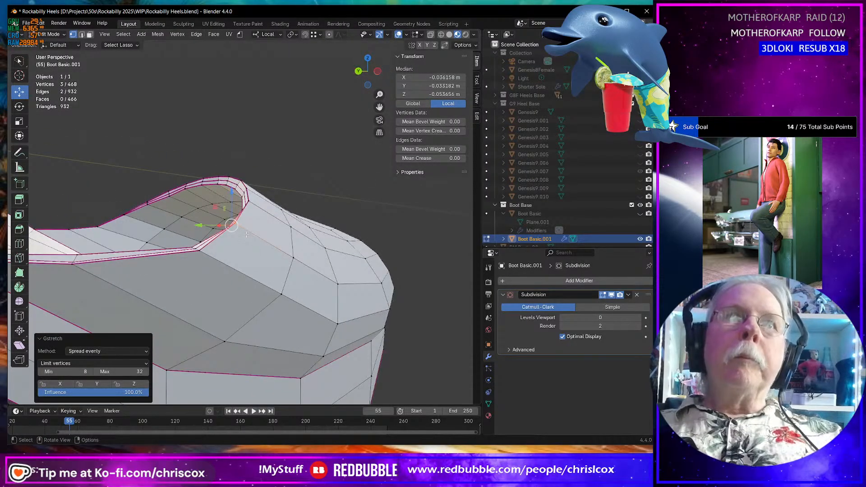
Add a single loop cut around the toe section, between the opening's rim and the sole edge.
{"action": "middle_click_drag", "start_coordinate": [246, 234], "coordinate": [391, 261]}
{"action": "scroll", "coordinate": [430, 258], "scroll_direction": "down", "scroll_amount": 4}
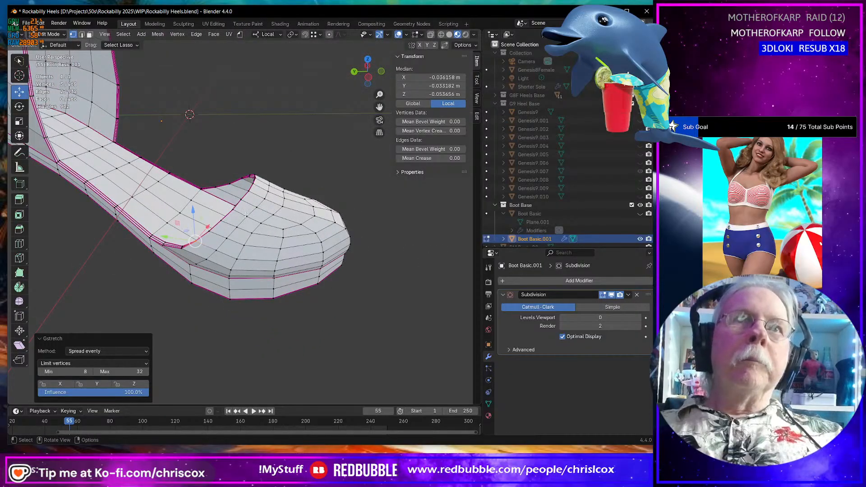
{"action": "middle_click_drag", "start_coordinate": [246, 215], "coordinate": [256, 207]}
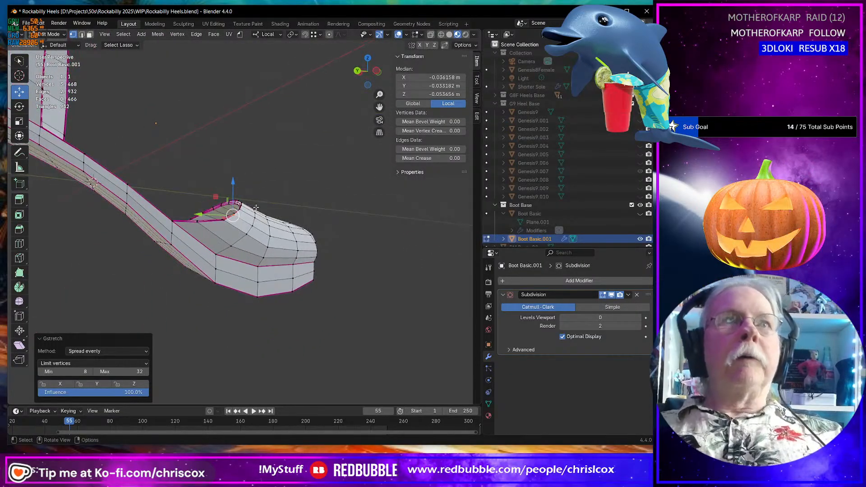
{"action": "scroll", "coordinate": [241, 205], "scroll_direction": "down", "scroll_amount": 2}
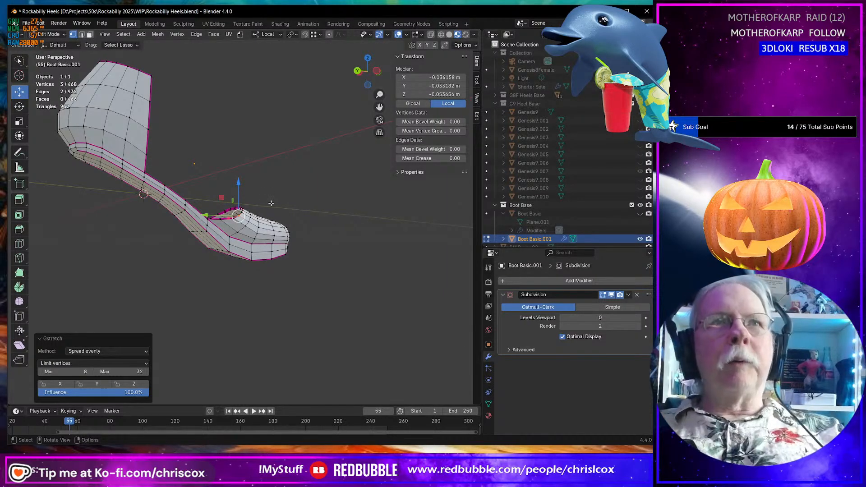
{"action": "scroll", "coordinate": [266, 206], "scroll_direction": "up", "scroll_amount": 1}
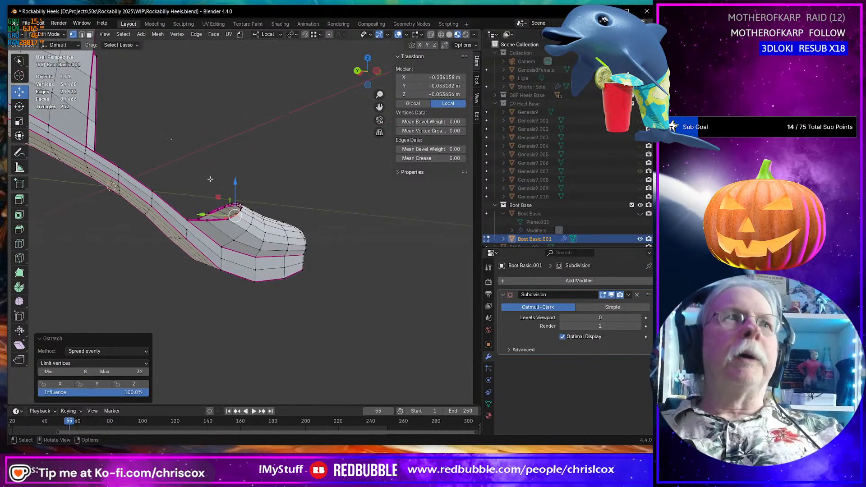
{"action": "left_click", "coordinate": [22, 244]}
{"action": "left_click", "coordinate": [204, 243]}
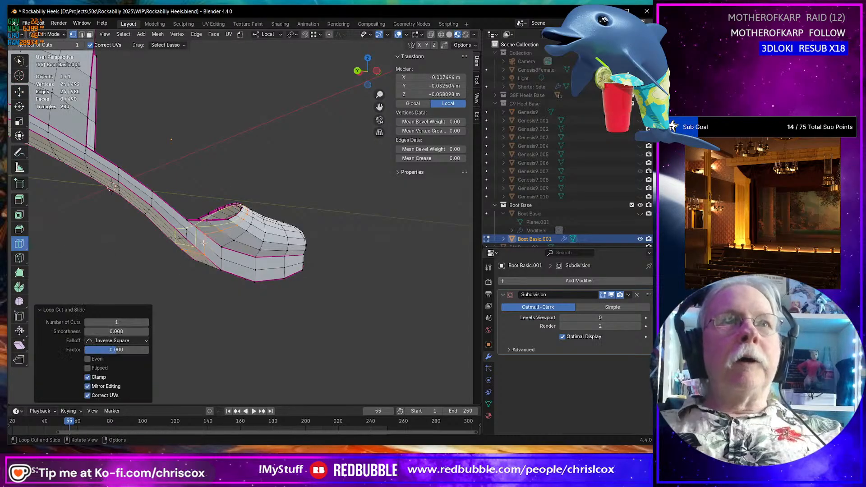
Select the new loop's vertices as a shortest path from one side edge over the toe to the opposite side edge.
{"action": "scroll", "coordinate": [347, 293], "scroll_direction": "up", "scroll_amount": 5}
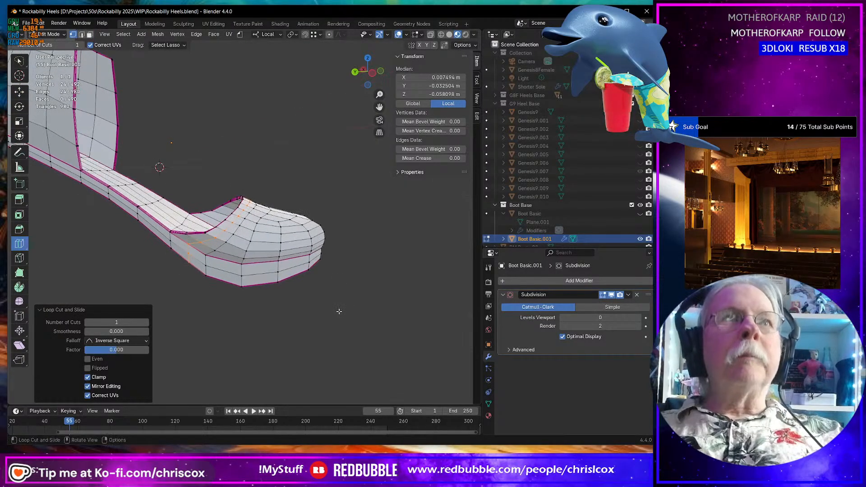
{"action": "middle_click_drag", "start_coordinate": [338, 314], "coordinate": [448, 313], "text": "shift"}
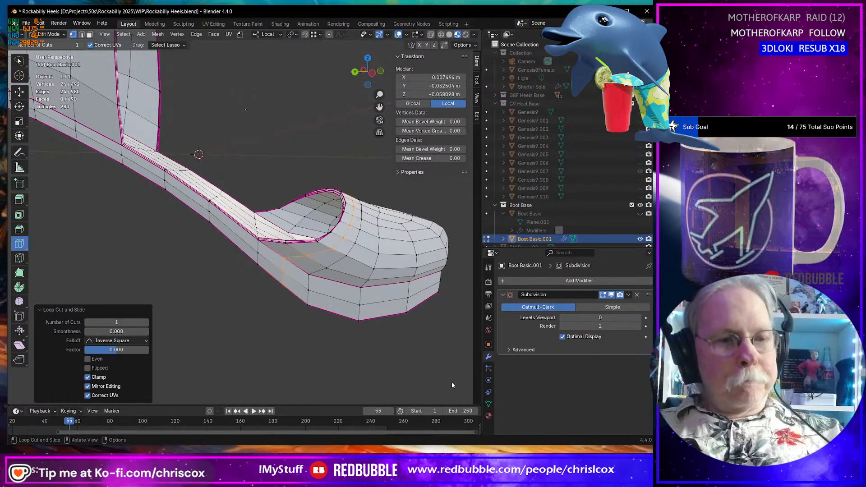
{"action": "key", "text": "shift+space"}
{"action": "key", "text": "g"}
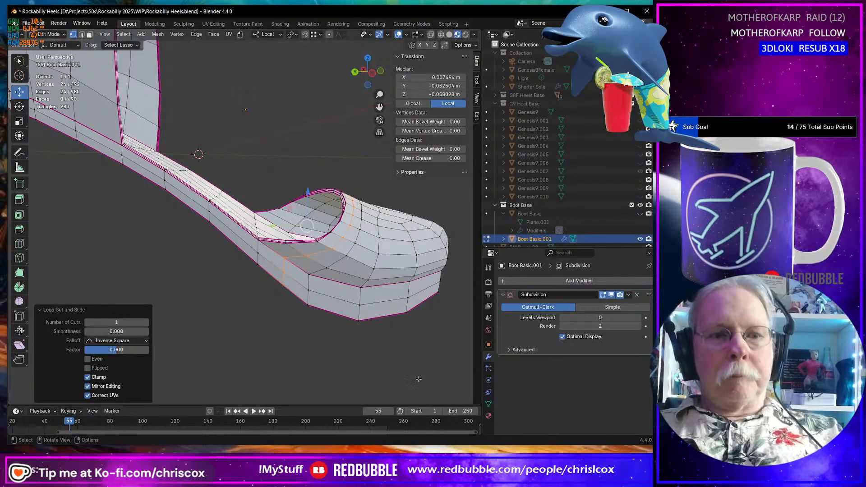
{"action": "left_click", "coordinate": [286, 259]}
{"action": "middle_click_drag", "start_coordinate": [380, 258], "coordinate": [353, 253]}
{"action": "left_click", "coordinate": [360, 200], "text": "ctrl+shift"}
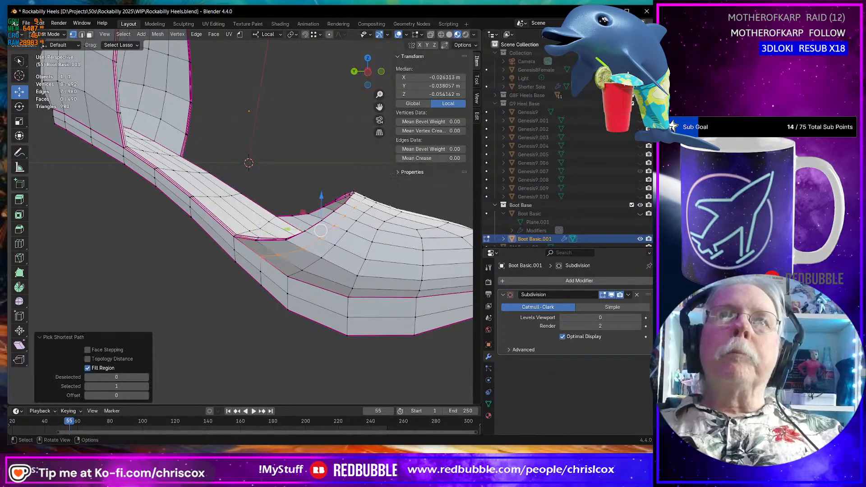
{"action": "middle_click_drag", "start_coordinate": [360, 199], "coordinate": [207, 230]}
{"action": "left_click", "coordinate": [222, 252], "text": "ctrl"}
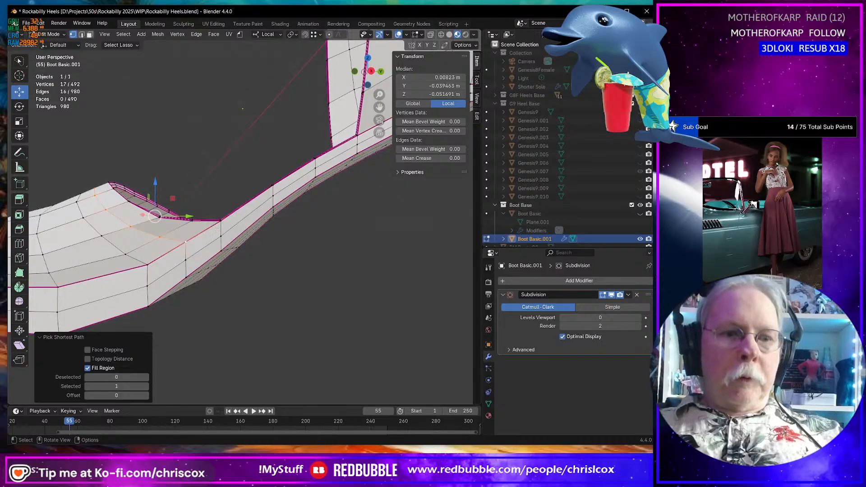
Edge-slide the selected loop by a factor of -1.000, slide it back by 0.398, and enable Even for that slide.
{"action": "key", "text": "g"}
{"action": "key", "text": "g"}
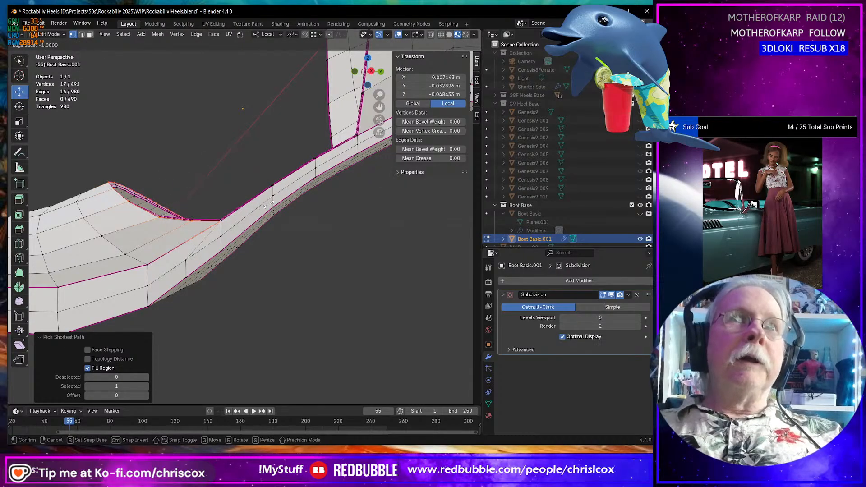
{"action": "left_click", "coordinate": [225, 223]}
{"action": "key", "text": "g"}
{"action": "key", "text": "g"}
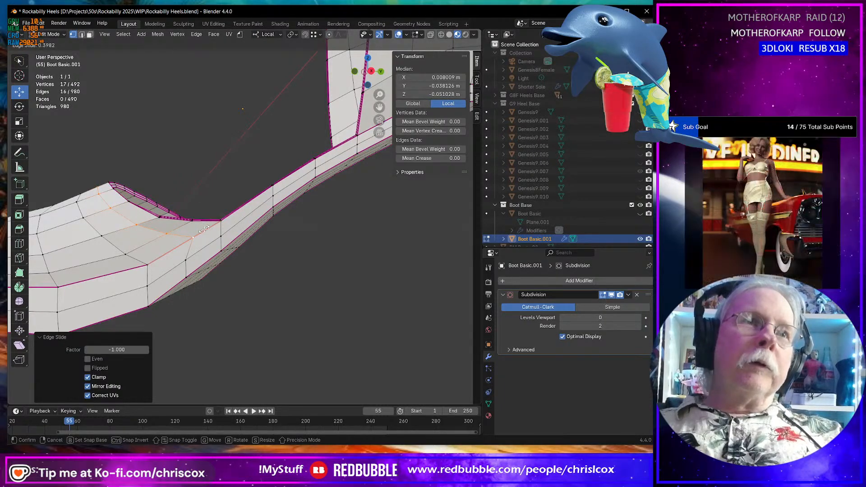
{"action": "left_click", "coordinate": [204, 230]}
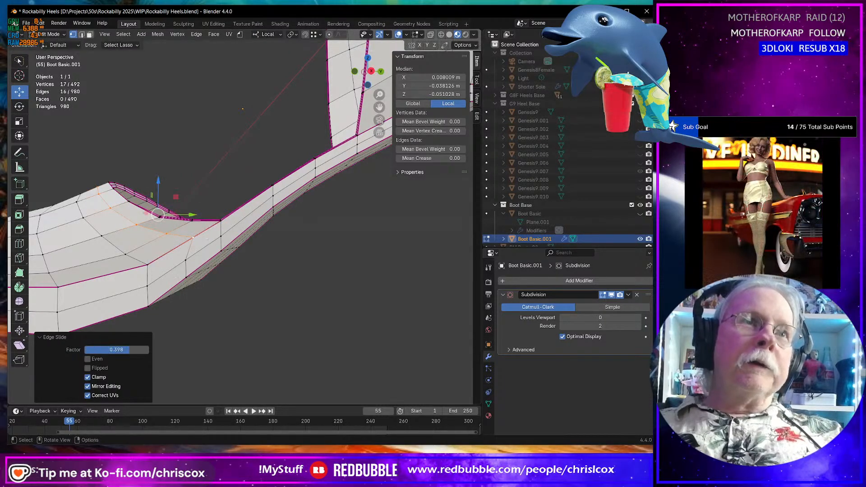
{"action": "left_click", "coordinate": [87, 360]}
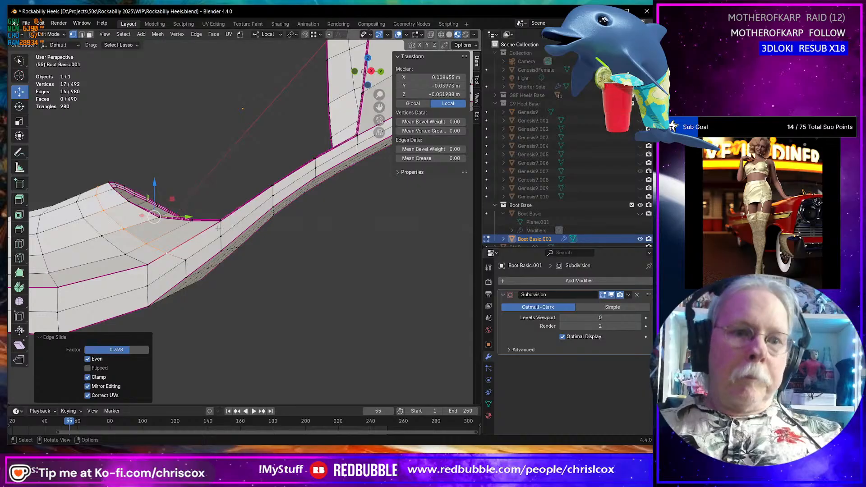
Try re-sliding the selected loop by factors of -1.000 and 0.466, and undo the repeated slides.
{"action": "key", "text": "g"}
{"action": "key", "text": "g"}
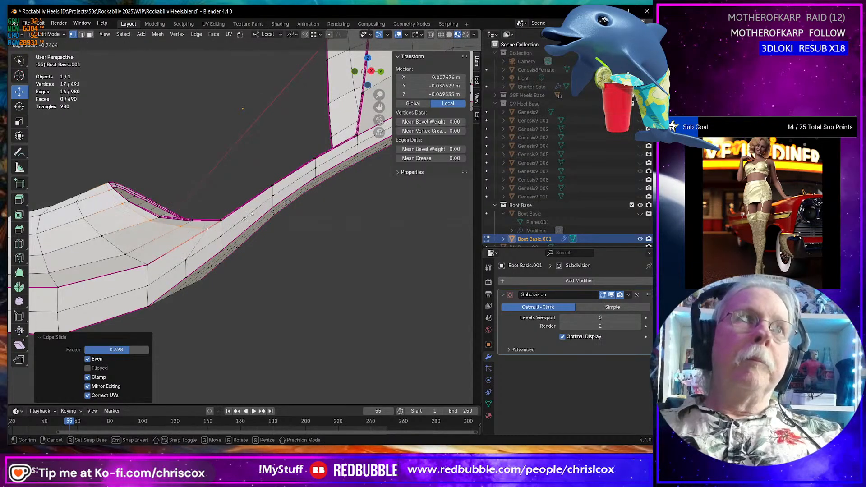
{"action": "left_click", "coordinate": [261, 212]}
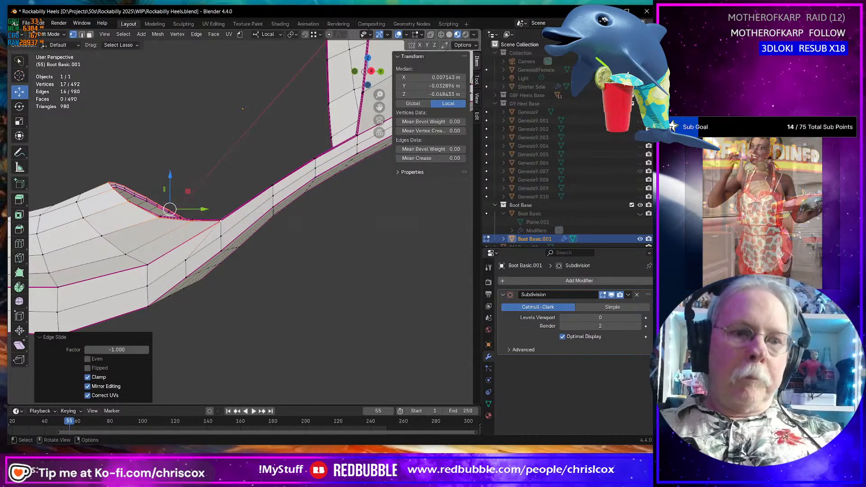
{"action": "key", "text": "g"}
{"action": "key", "text": "g"}
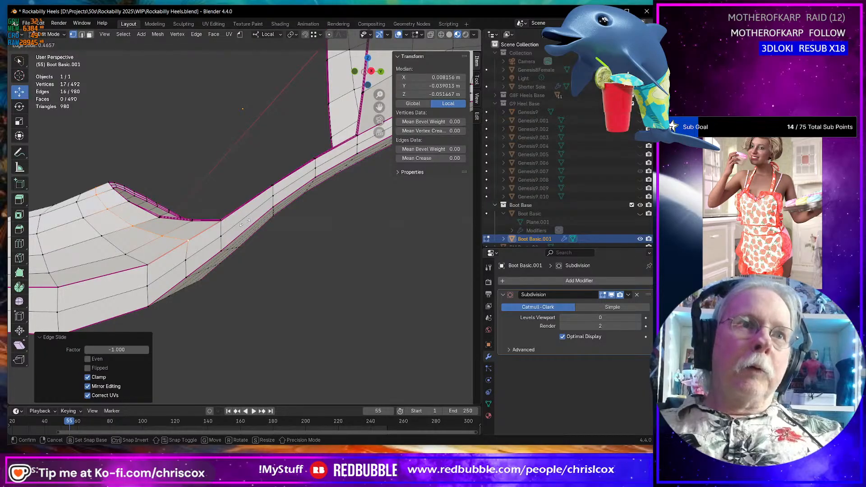
{"action": "left_click", "coordinate": [245, 222]}
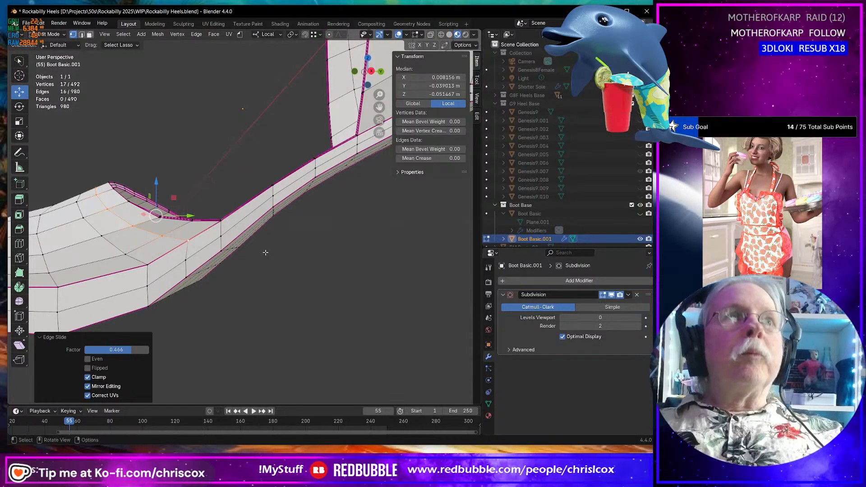
{"action": "middle_click_drag", "start_coordinate": [262, 244], "coordinate": [437, 260]}
{"action": "key", "text": "ctrl+z"}
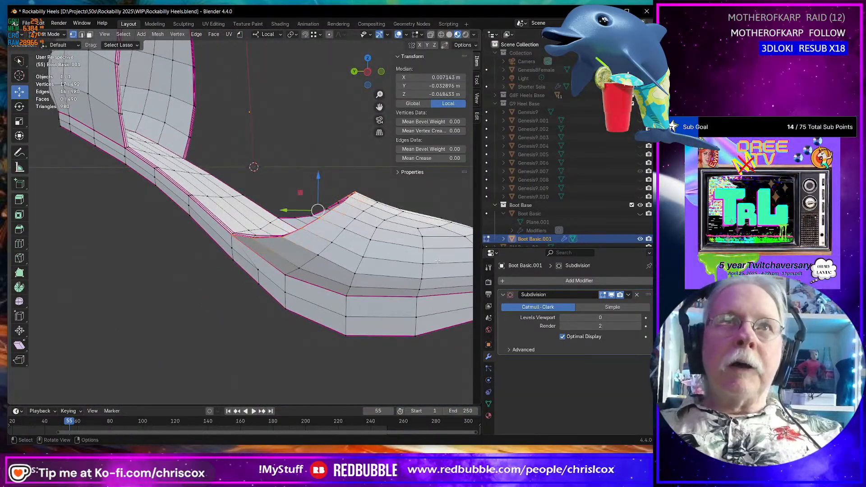
{"action": "left_click", "coordinate": [266, 290], "text": "alt"}
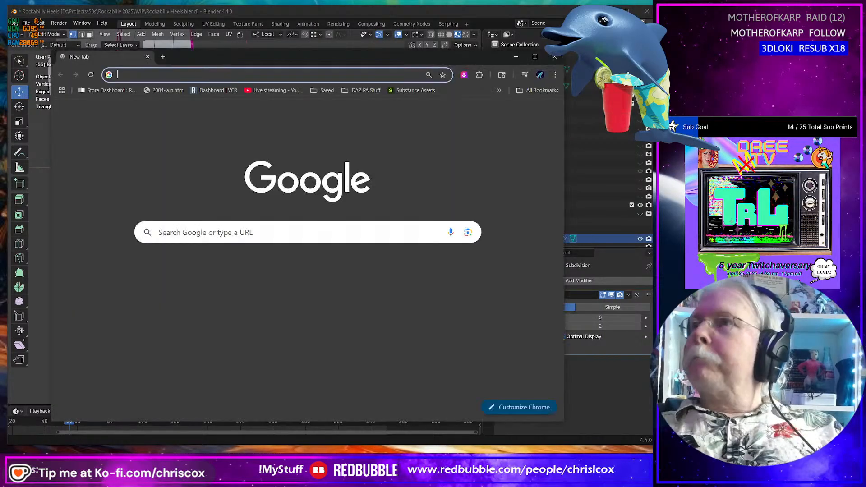
Switch to Chrome, search for "blender edge slide even", and open the video "Edge Slide - Even & Flipped in Blender".
{"action": "left_click_drag", "start_coordinate": [251, 58], "coordinate": [306, 64]}
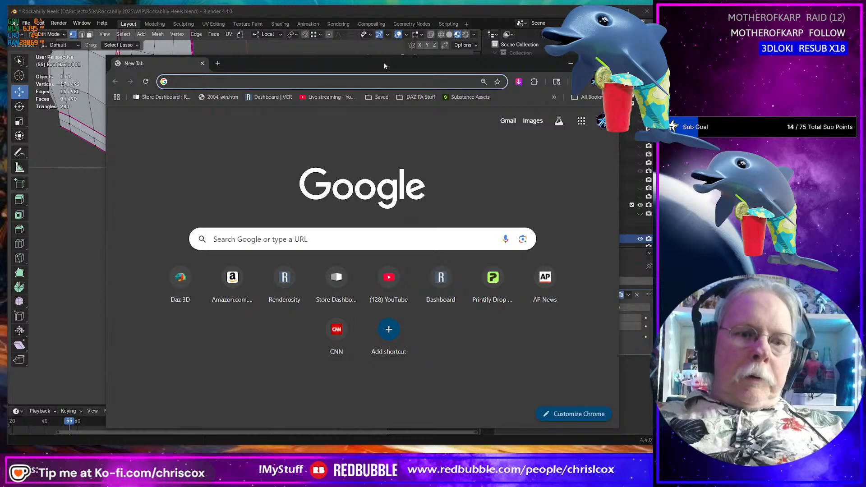
{"action": "type", "text": "BLENDER "}
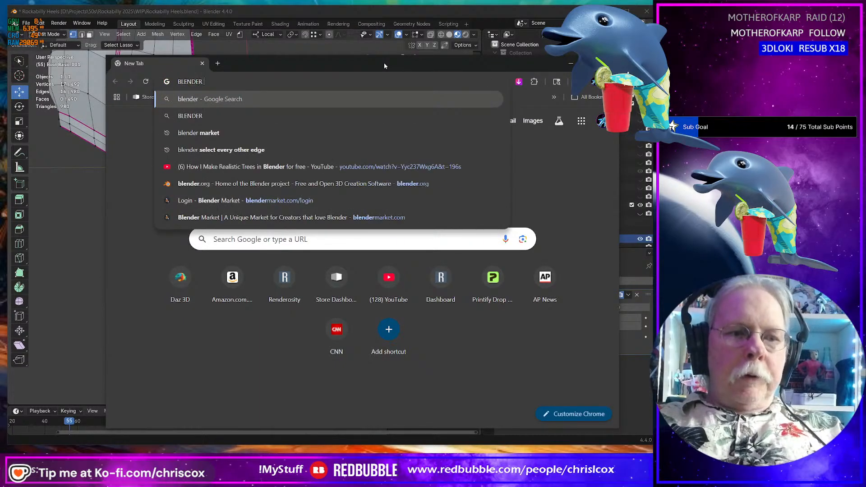
{"action": "type", "text": "SLIDE EVEN"}
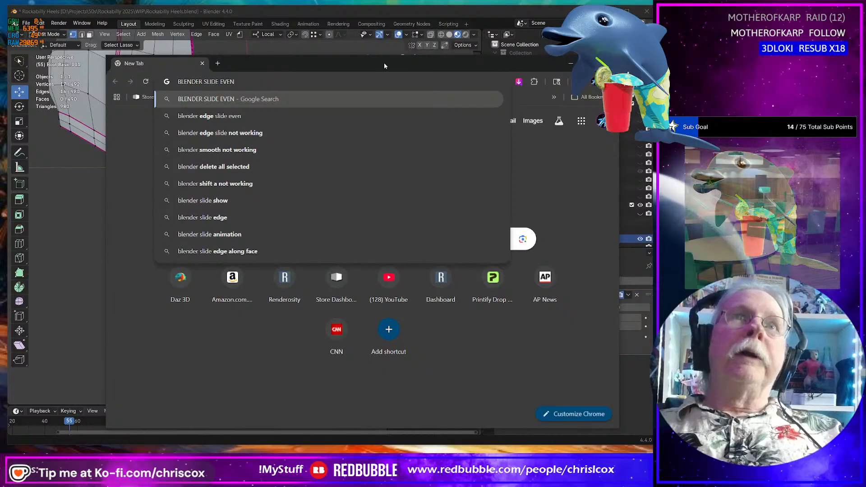
{"action": "left_click", "coordinate": [231, 116]}
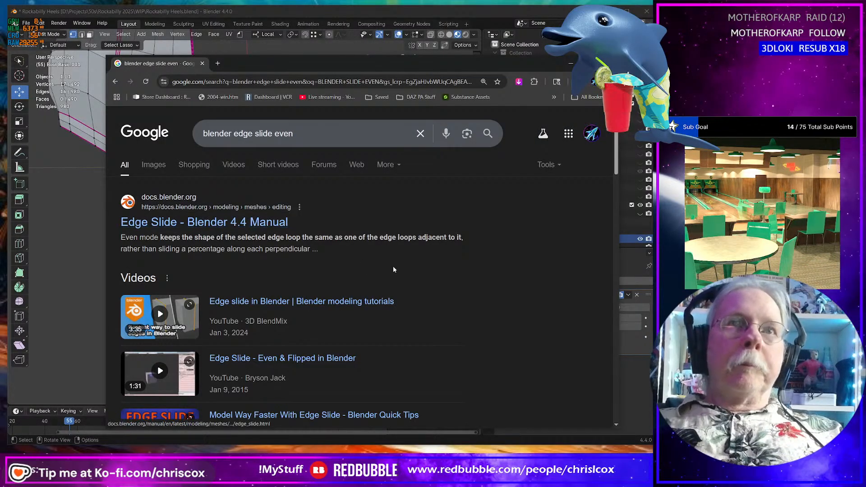
{"action": "scroll", "coordinate": [374, 299], "scroll_direction": "down", "scroll_amount": 2}
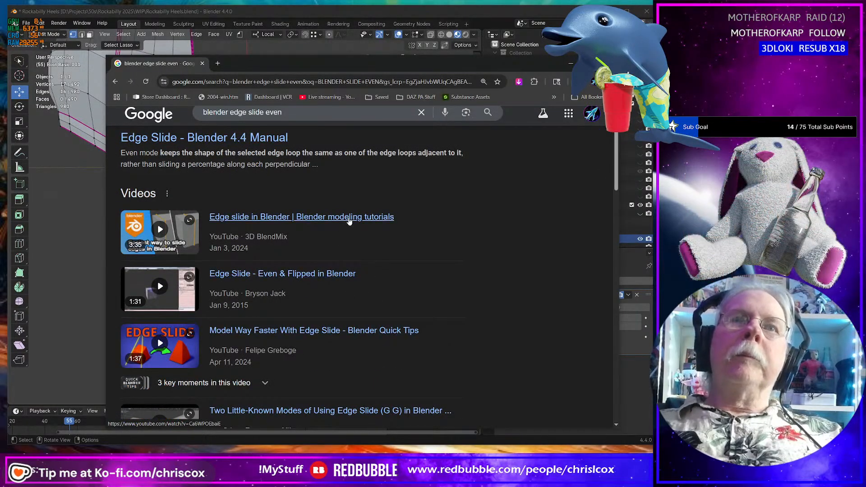
{"action": "left_click", "coordinate": [326, 274]}
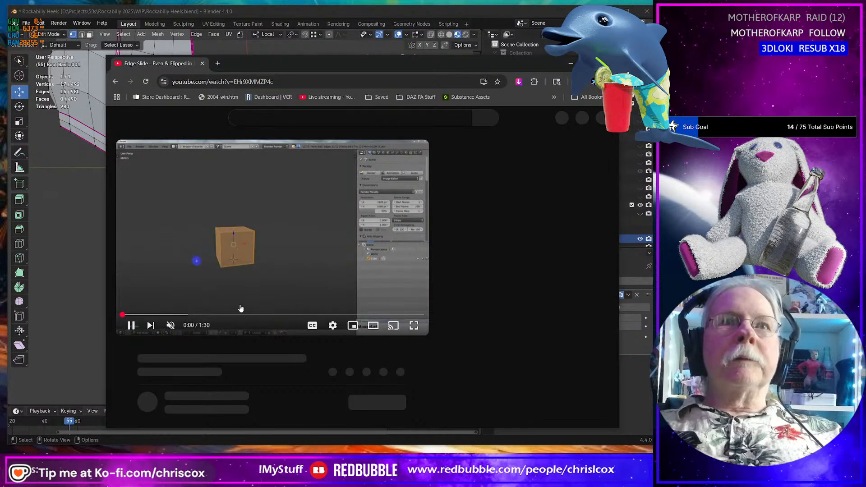
Unmute the YouTube video and copy its web address.
{"action": "left_click", "coordinate": [171, 322]}
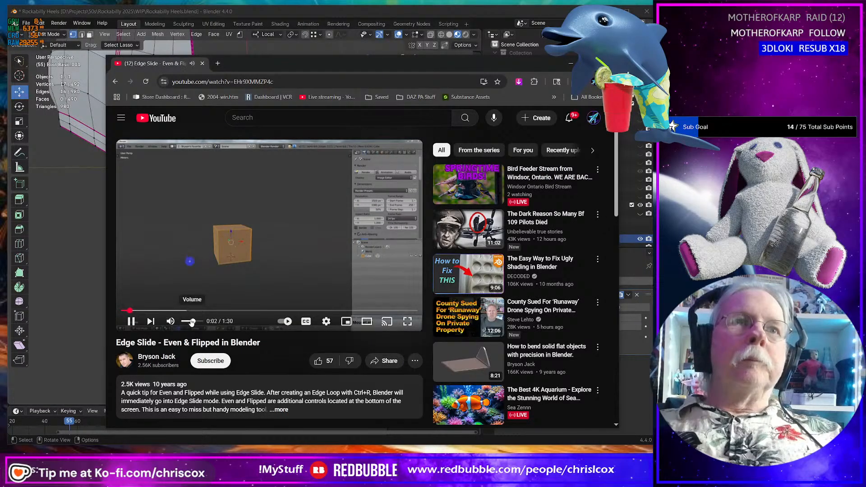
{"action": "left_click", "coordinate": [253, 82]}
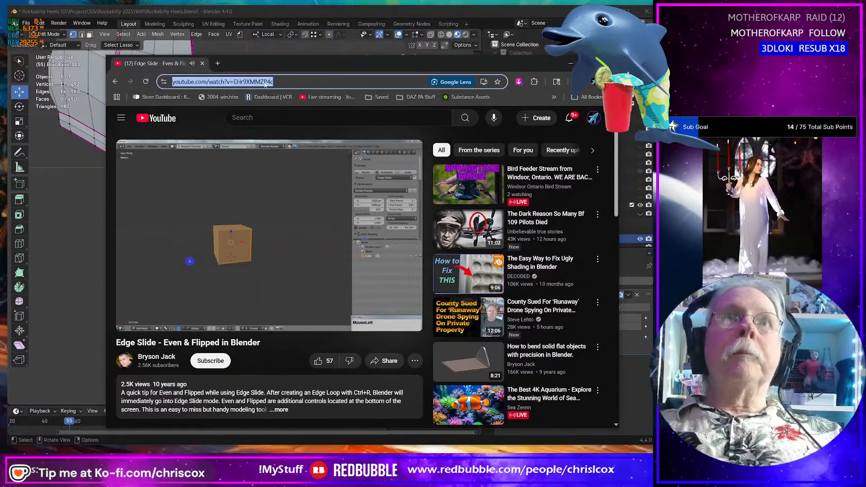
{"action": "right_click", "coordinate": [252, 83]}
{"action": "left_click", "coordinate": [282, 162]}
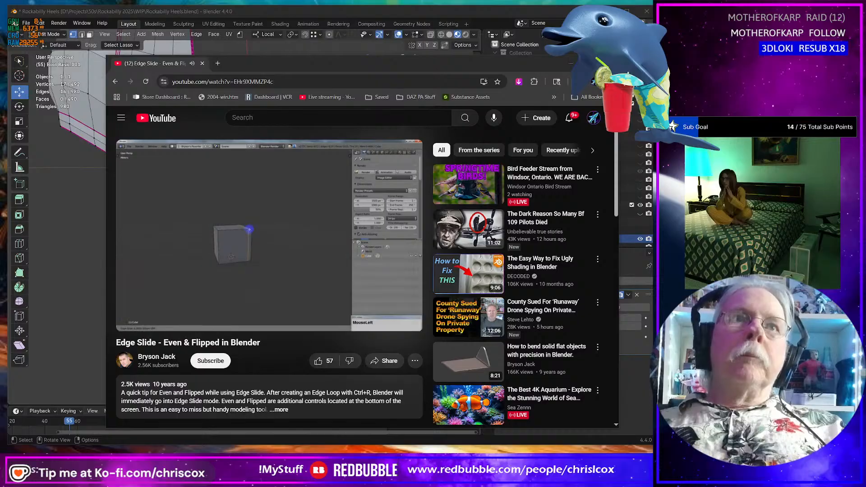
Watch the edge slide demonstration up to 1:01, check the toe loop in Blender, and resume the video until 1:15.
{"action": "mouse_move", "coordinate": [275, 220]}
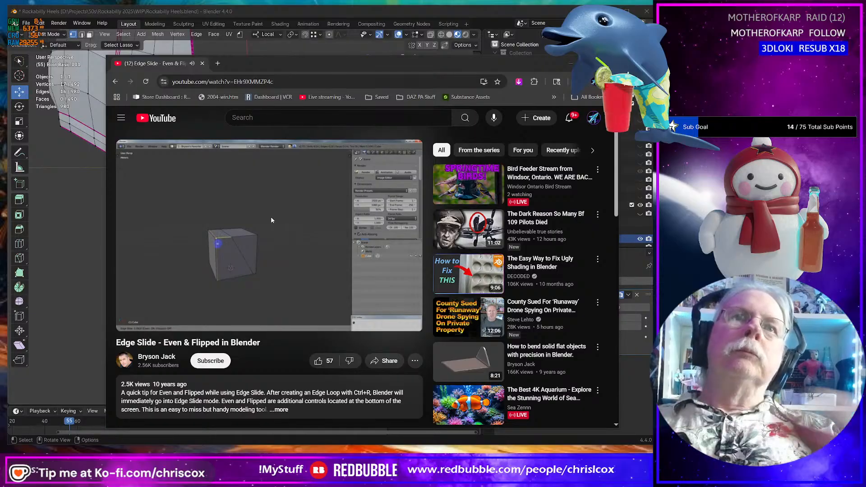
{"action": "left_click", "coordinate": [302, 226]}
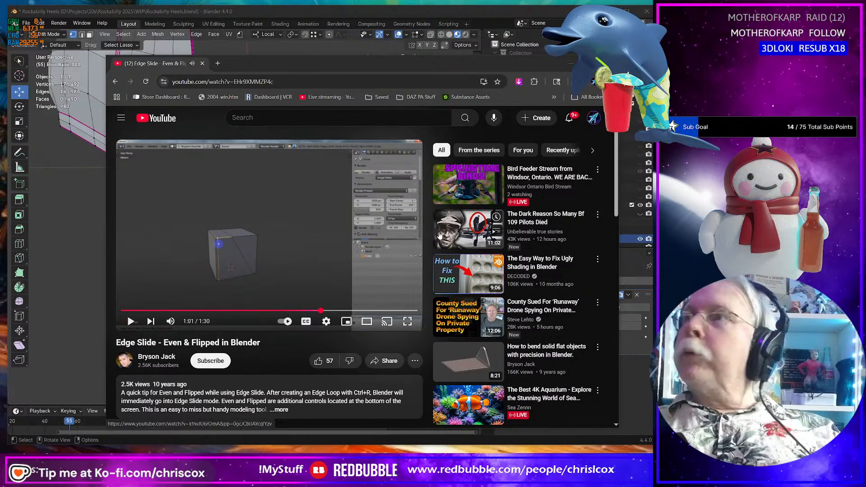
{"action": "mouse_move", "coordinate": [440, 235]}
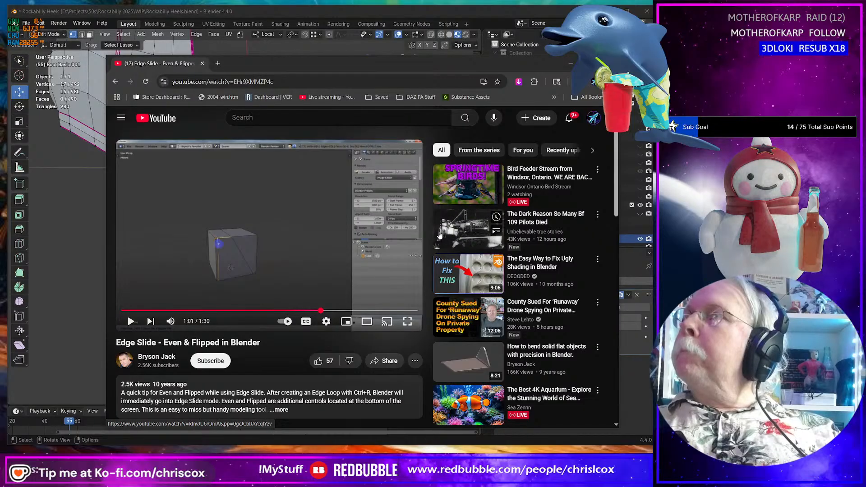
{"action": "key", "text": "alt+Tab"}
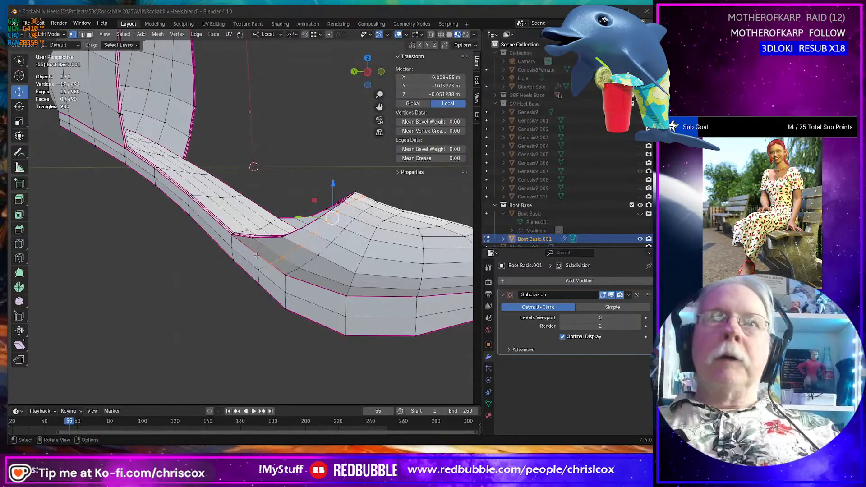
{"action": "key", "text": "alt+Tab"}
{"action": "left_click", "coordinate": [301, 246]}
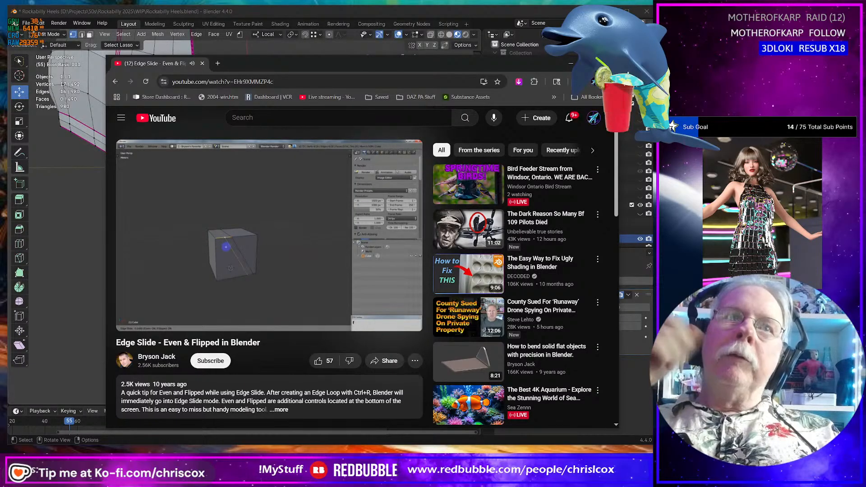
{"action": "left_click", "coordinate": [326, 288]}
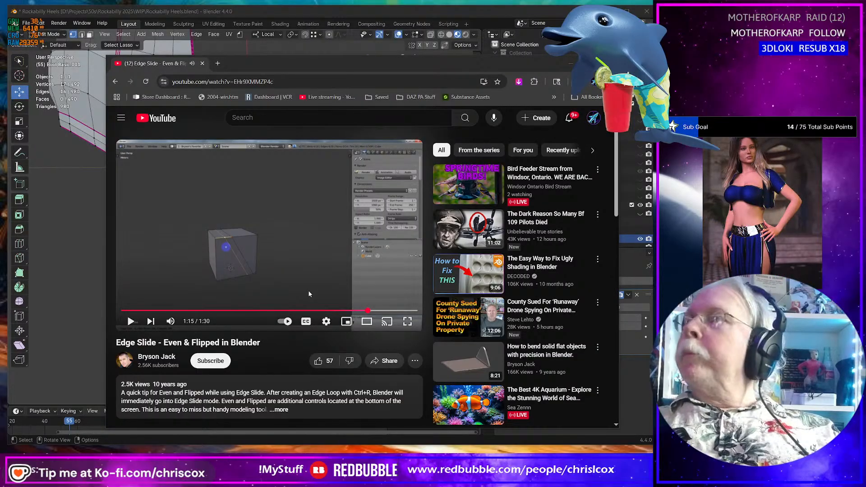
Switch back to Blender and try edge-sliding the selected loop around the toe opening by a factor of -0.098.
{"action": "key", "text": "alt+Tab"}
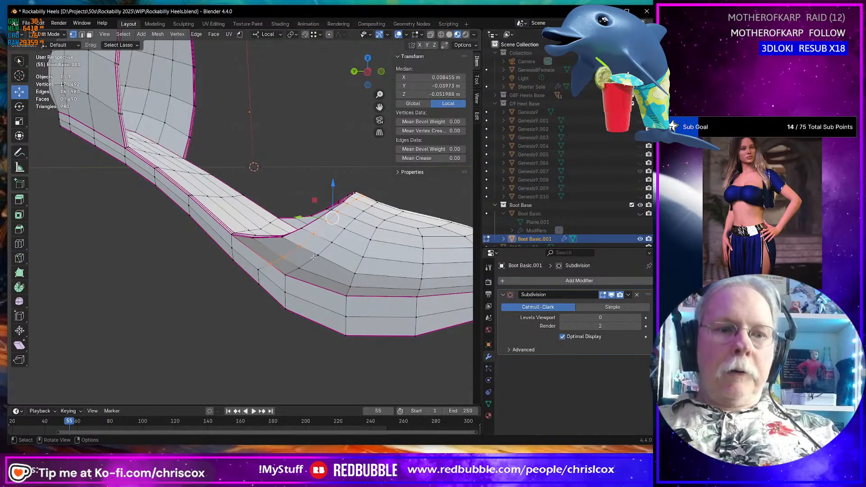
{"action": "key", "text": "g"}
{"action": "key", "text": "g"}
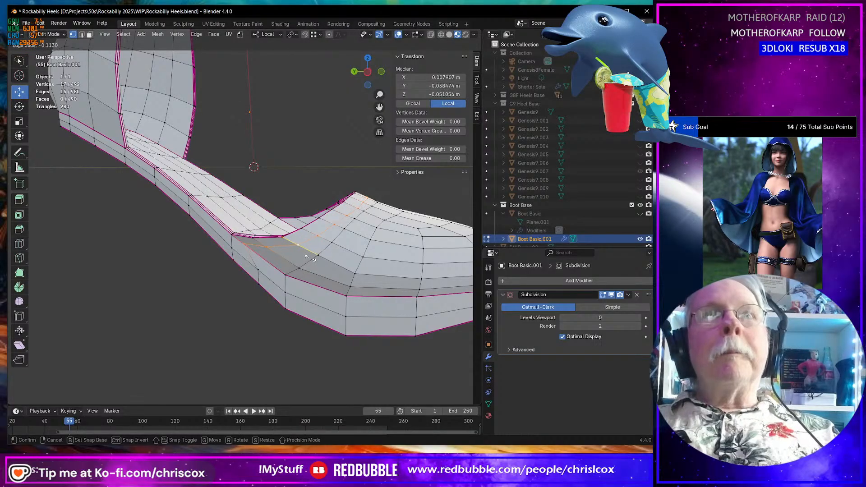
{"action": "left_click", "coordinate": [308, 256]}
{"action": "middle_click_drag", "start_coordinate": [308, 256], "coordinate": [193, 272]}
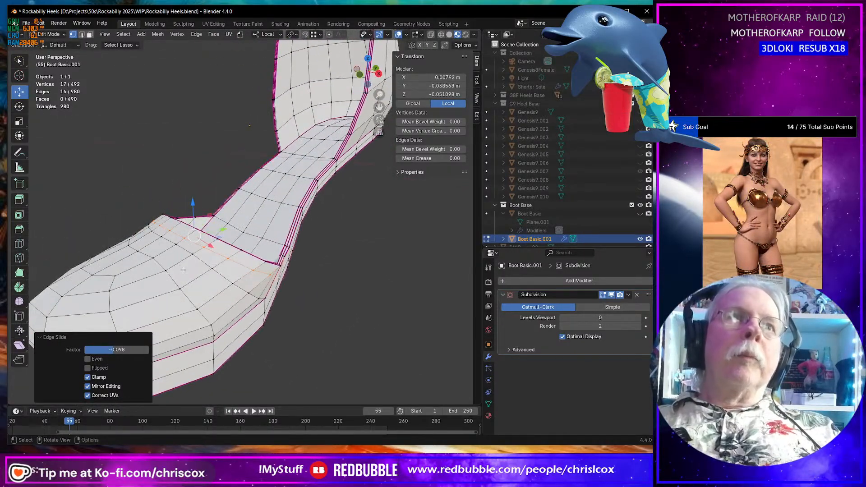
Undo the latest edge slides of the loop around the toe opening.
{"action": "key", "text": "ctrl+z"}
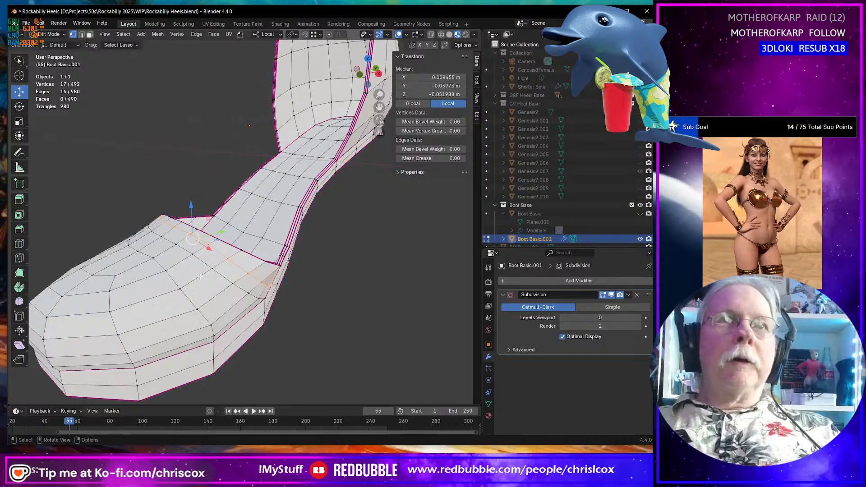
{"action": "key", "text": "ctrl+z"}
{"action": "middle_click_drag", "start_coordinate": [219, 277], "coordinate": [194, 253]}
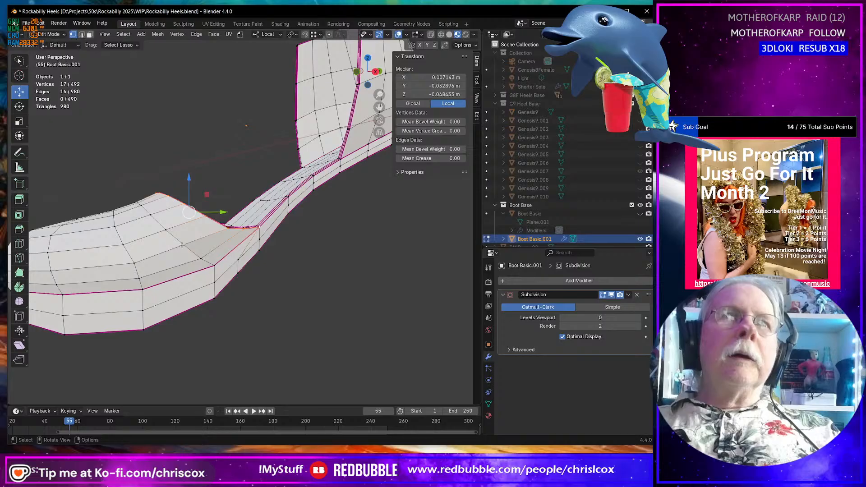
{"action": "middle_click_drag", "start_coordinate": [182, 244], "coordinate": [264, 227]}
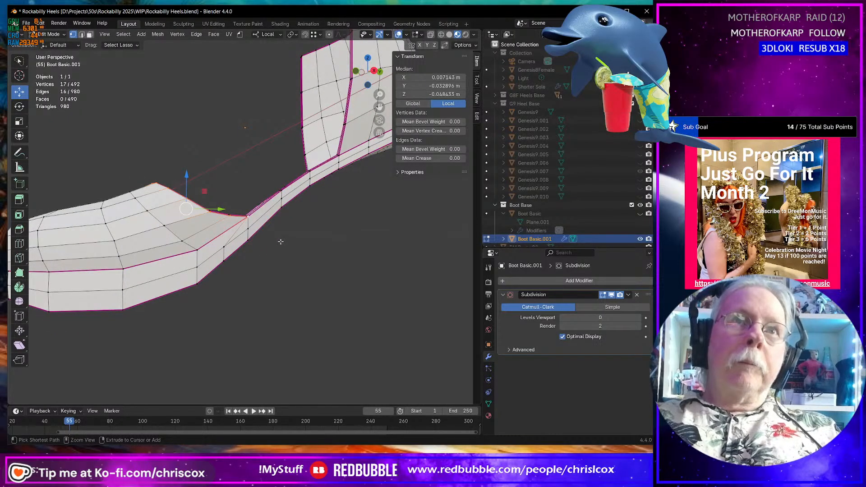
{"action": "key", "text": "ctrl+z"}
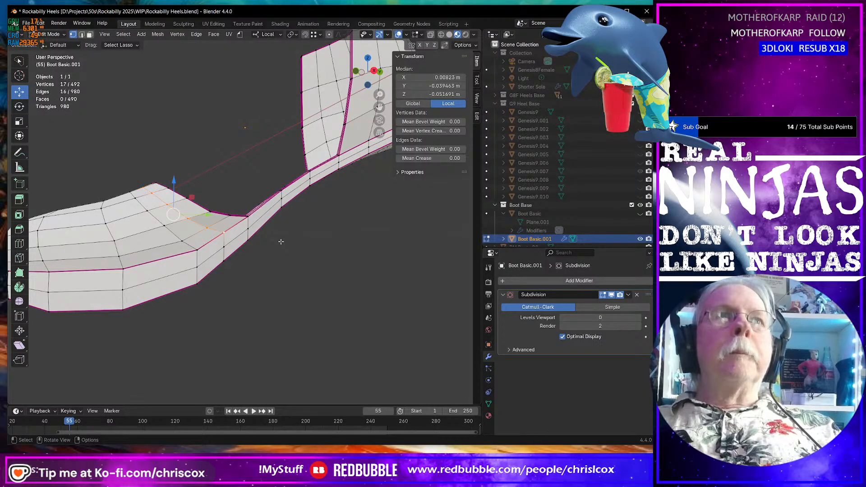
{"action": "middle_click_drag", "start_coordinate": [295, 241], "coordinate": [284, 273]}
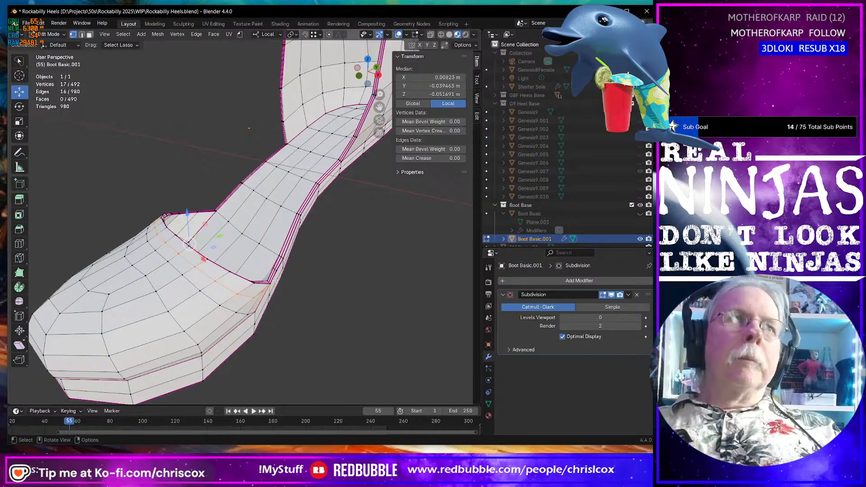
Try rotating the toe-opening loop out of an edge slide, and try sliding it by a factor of about 0.504.
{"action": "key", "text": "g"}
{"action": "key", "text": "g"}
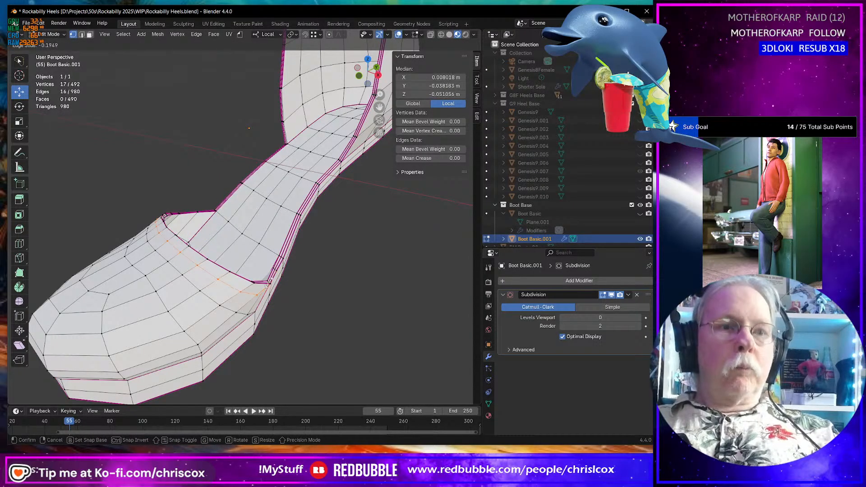
{"action": "key", "text": "r"}
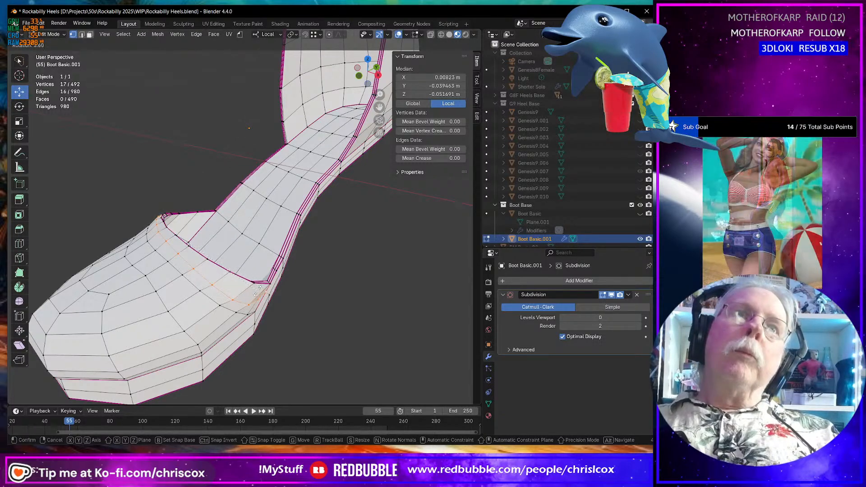
{"action": "left_click", "coordinate": [259, 284]}
{"action": "middle_click_drag", "start_coordinate": [258, 283], "coordinate": [319, 242]}
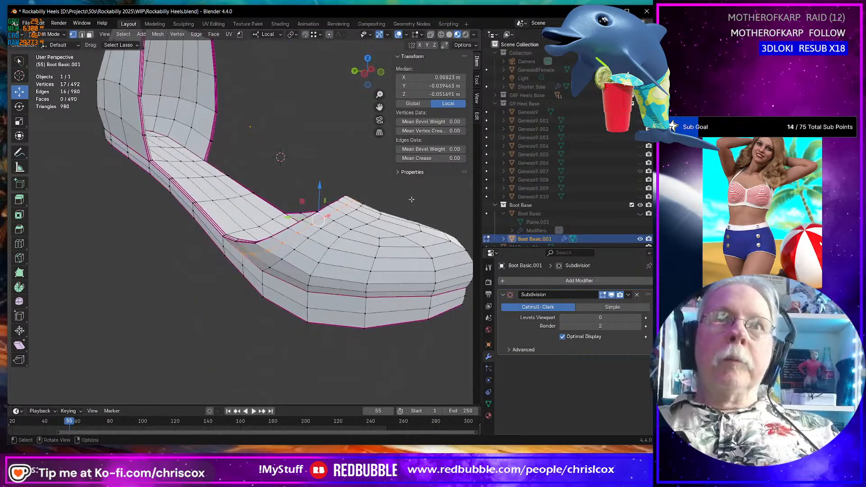
{"action": "middle_click_drag", "start_coordinate": [370, 212], "coordinate": [365, 225]}
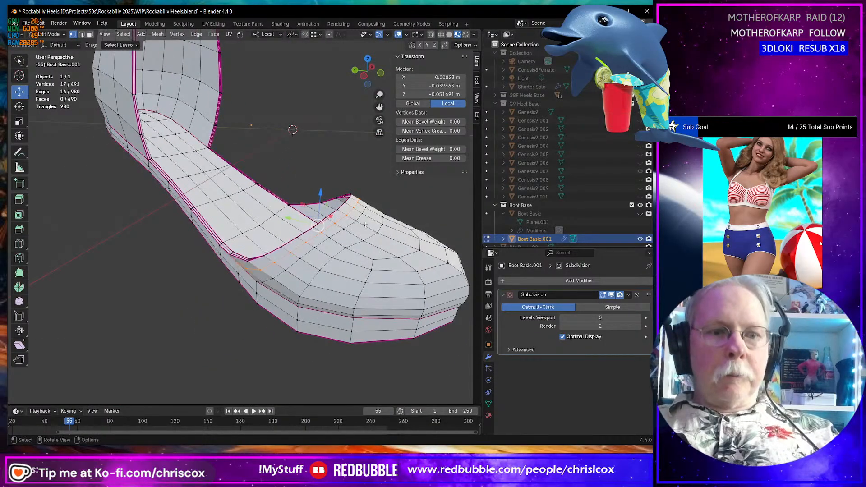
{"action": "key", "text": "g"}
{"action": "key", "text": "g"}
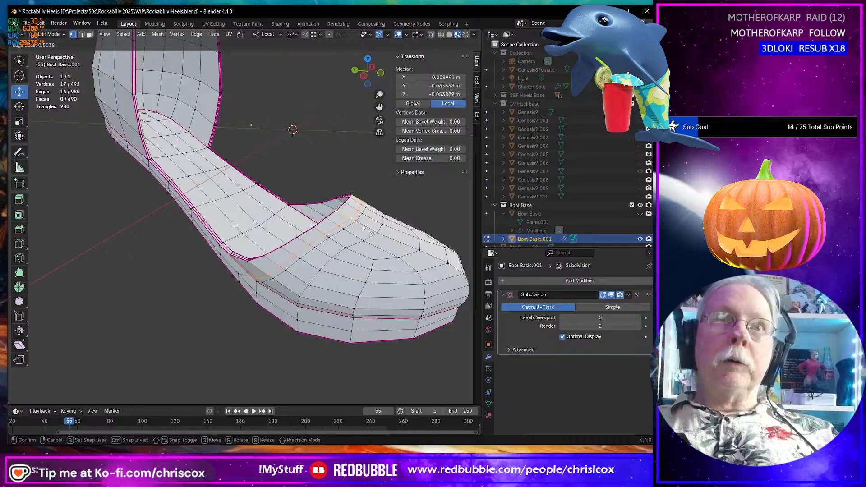
{"action": "left_click", "coordinate": [368, 230]}
{"action": "middle_click_drag", "start_coordinate": [368, 230], "coordinate": [396, 207]}
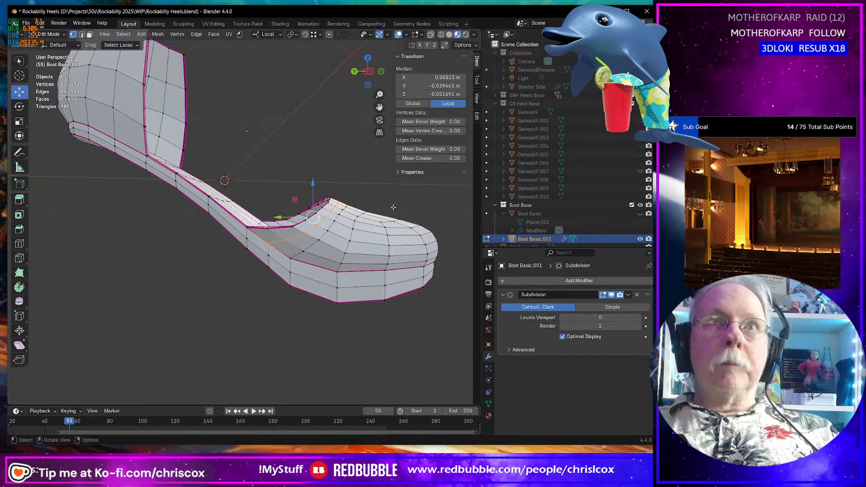
Edge-slide the loop around the toe opening by a factor of about 0.297.
{"action": "key", "text": "g"}
{"action": "key", "text": "g"}
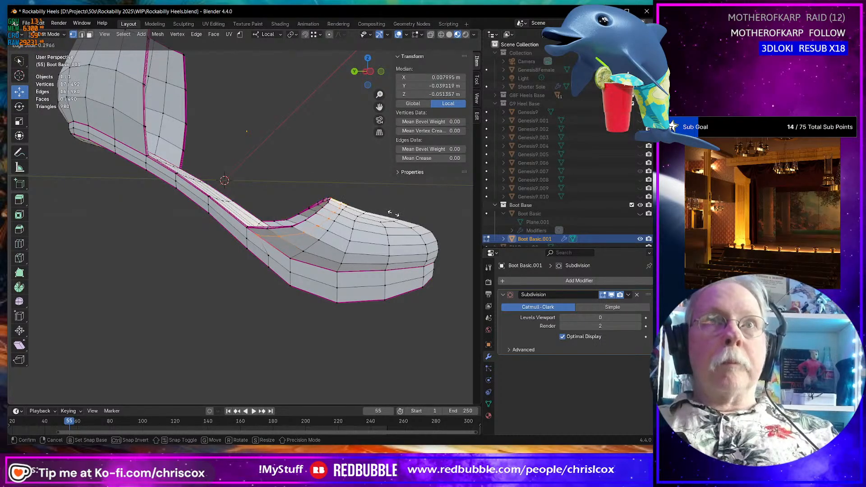
{"action": "left_click", "coordinate": [393, 216]}
{"action": "middle_click_drag", "start_coordinate": [393, 217], "coordinate": [312, 242]}
Select the second edge loop in front of the toe opening, from side to side, and edge-slide it by a factor of -0.251.
{"action": "left_click", "coordinate": [205, 278]}
{"action": "left_click", "coordinate": [279, 269], "text": "ctrl+shift"}
{"action": "left_click", "coordinate": [331, 226]}
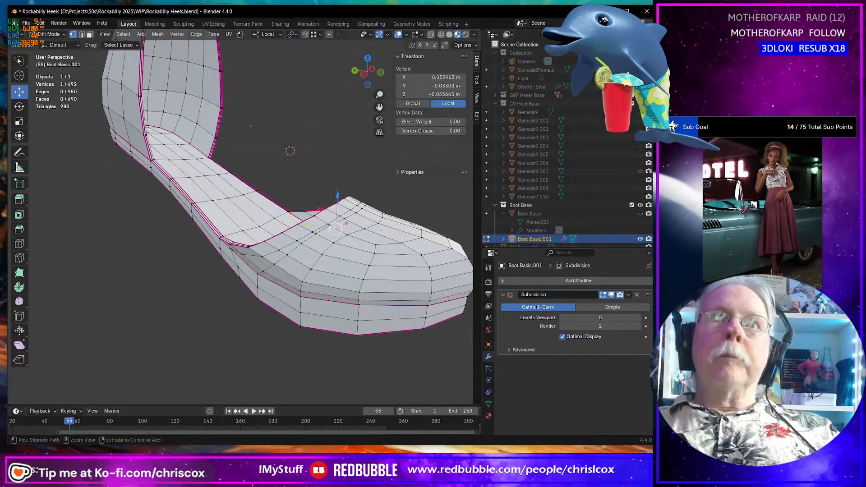
{"action": "left_click", "coordinate": [344, 221], "text": "ctrl+shift"}
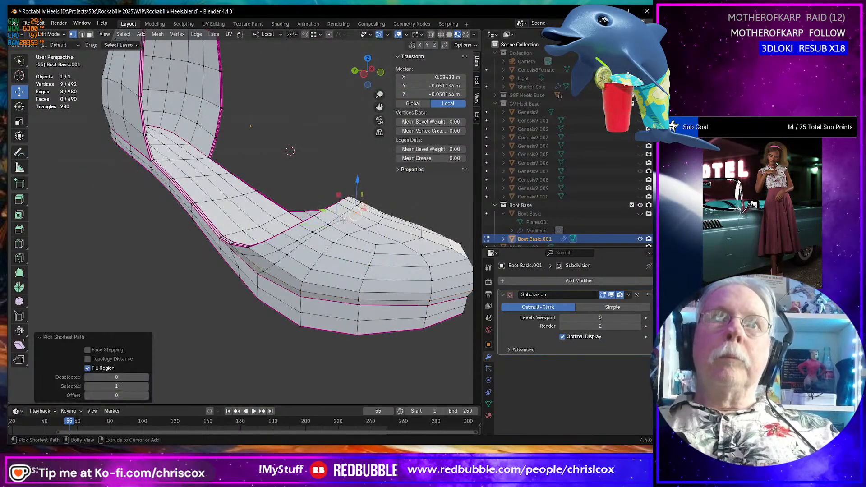
{"action": "left_click", "coordinate": [268, 266], "text": "ctrl"}
{"action": "middle_click_drag", "start_coordinate": [270, 265], "coordinate": [374, 245]}
{"action": "key", "text": "g"}
{"action": "key", "text": "g"}
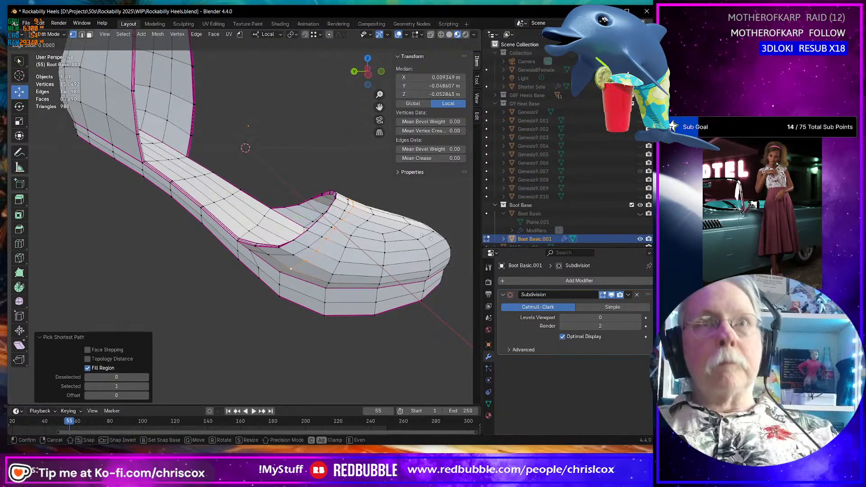
{"action": "left_click", "coordinate": [429, 240]}
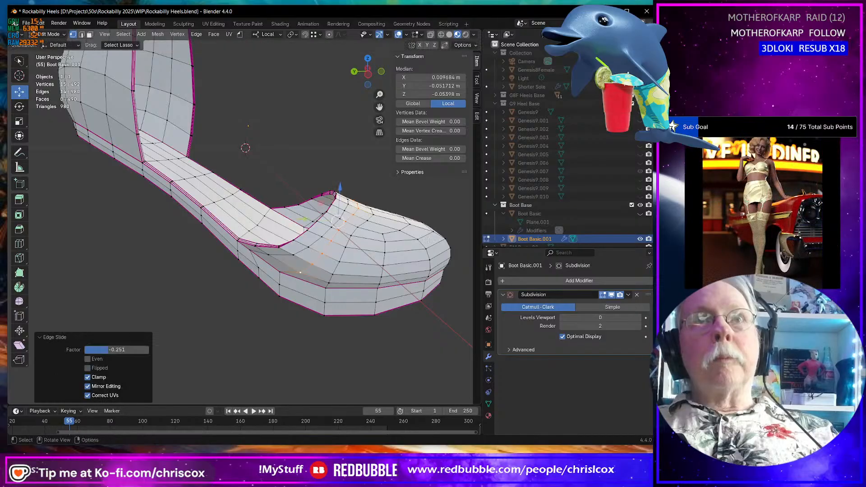
{"action": "left_click", "coordinate": [268, 253]}
{"action": "middle_click_drag", "start_coordinate": [268, 253], "coordinate": [215, 245]}
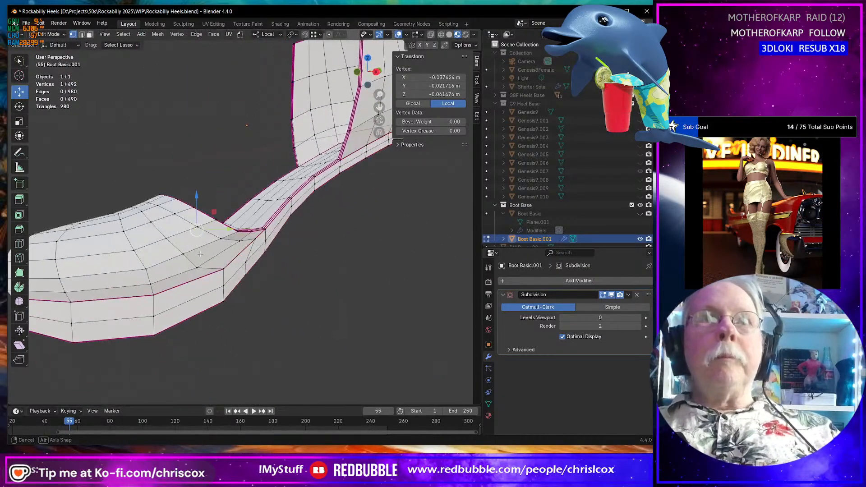
{"action": "left_click", "coordinate": [241, 242], "text": "ctrl"}
{"action": "key", "text": "g"}
{"action": "key", "text": "g"}
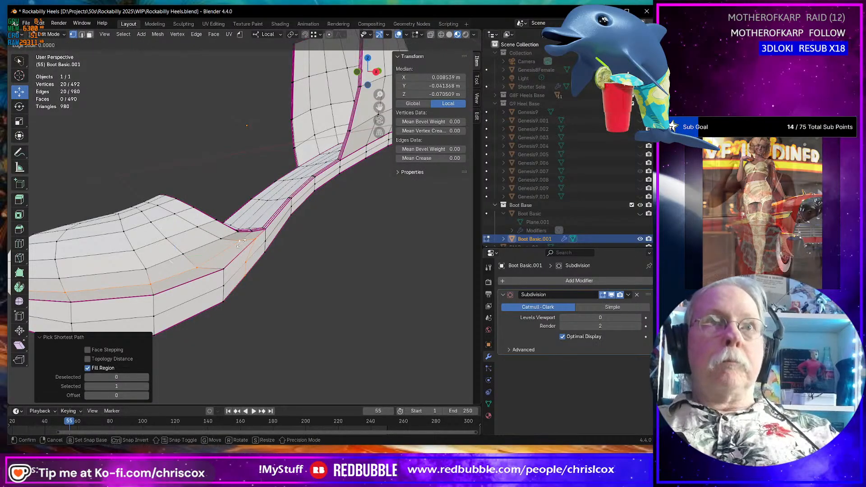
{"action": "left_click", "coordinate": [239, 242]}
{"action": "key", "text": "ctrl+z"}
Select the second loop in front of the toe opening across both sides of the toe and edge-slide it by a factor of 0.265.
{"action": "left_click", "coordinate": [239, 242]}
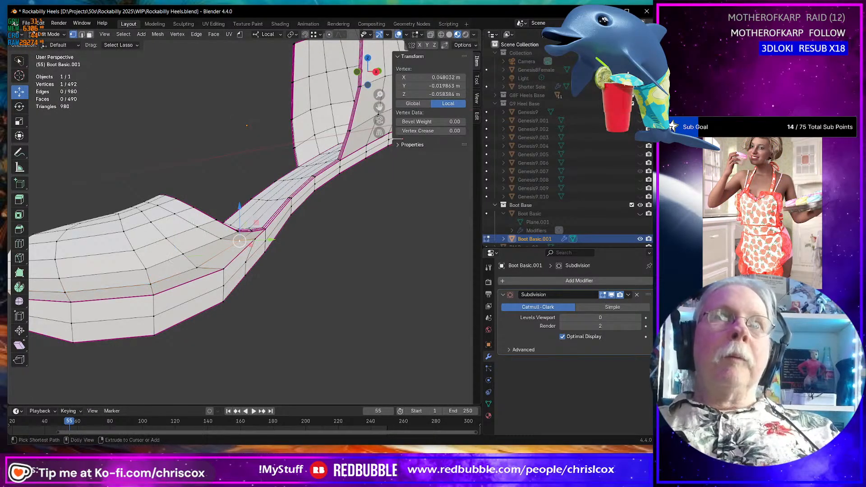
{"action": "left_click", "coordinate": [176, 213], "text": "ctrl"}
{"action": "middle_click_drag", "start_coordinate": [177, 213], "coordinate": [281, 241]}
{"action": "left_click", "coordinate": [245, 250], "text": "ctrl"}
{"action": "key", "text": "g"}
{"action": "key", "text": "g"}
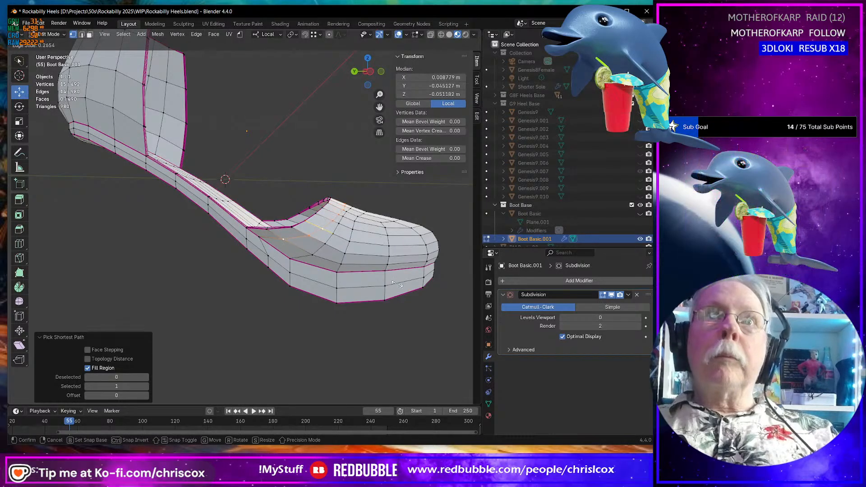
{"action": "left_click", "coordinate": [396, 283]}
{"action": "middle_click_drag", "start_coordinate": [396, 283], "coordinate": [209, 286]}
{"action": "scroll", "coordinate": [214, 284], "scroll_direction": "up", "scroll_amount": 4}
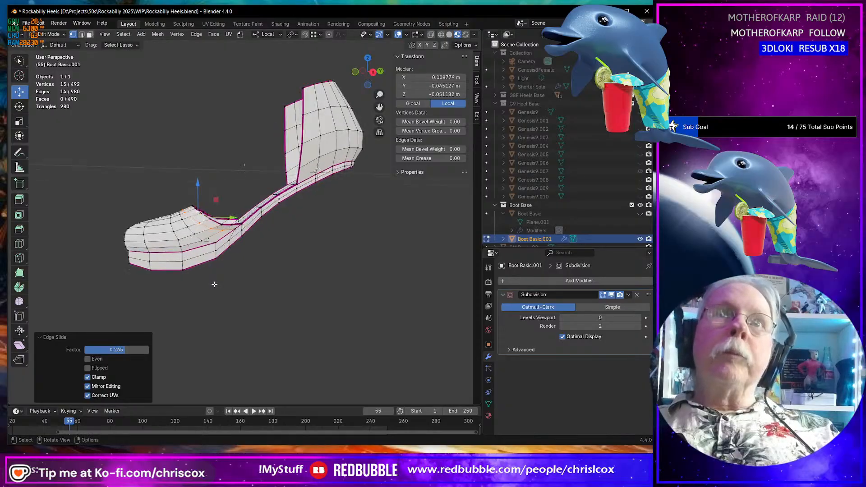
Add a single vertical loop cut through the heel cup, just behind its front edge, with a slide factor of 0.
{"action": "middle_click_drag", "start_coordinate": [264, 242], "coordinate": [260, 275], "text": "shift"}
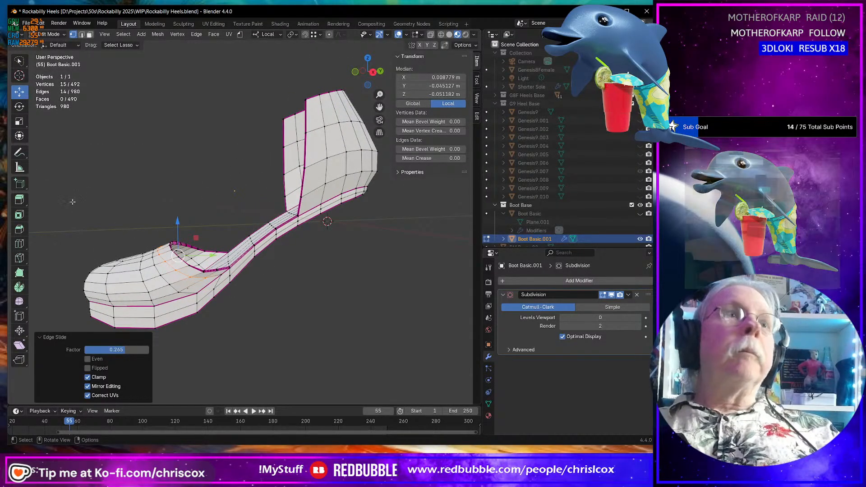
{"action": "left_click", "coordinate": [18, 243]}
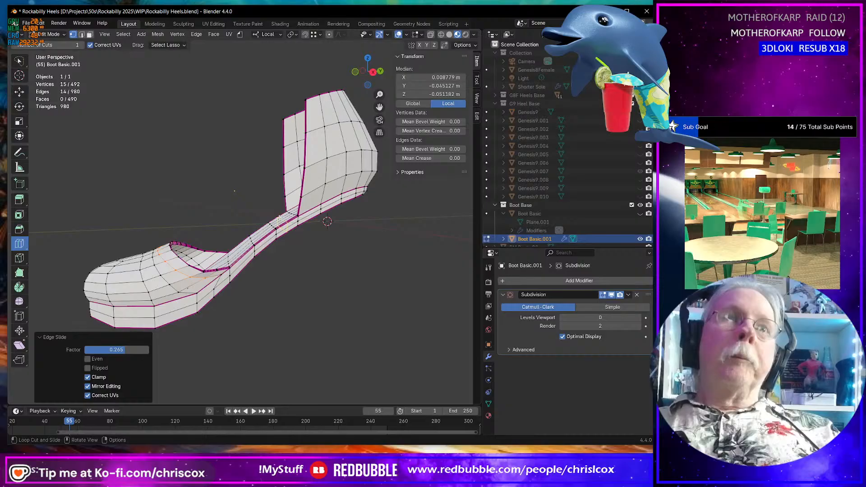
{"action": "left_click", "coordinate": [313, 195]}
{"action": "middle_click_drag", "start_coordinate": [313, 195], "coordinate": [345, 133]}
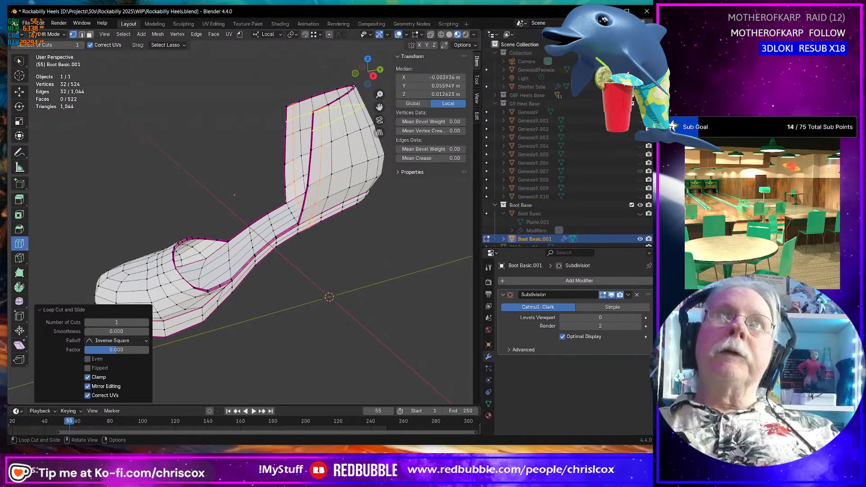
{"action": "middle_click_drag", "start_coordinate": [349, 208], "coordinate": [446, 191]}
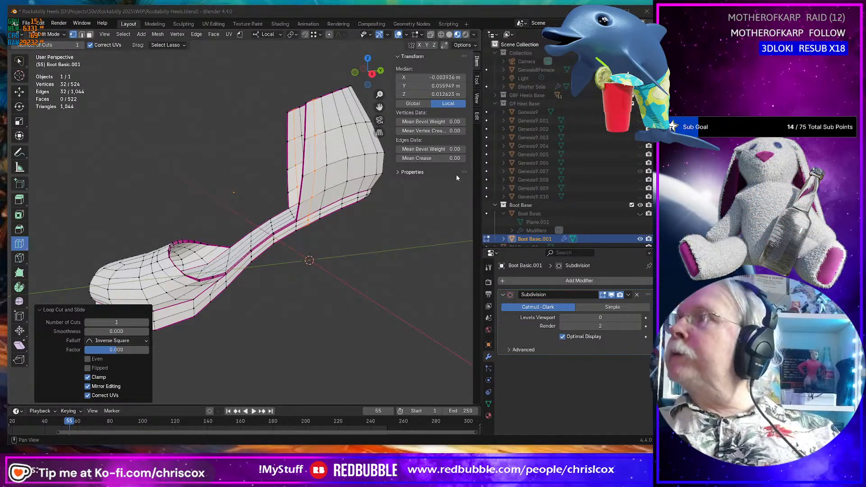
Check the red T-strap heel reference photo in the browser and compare it with the heel cup in Blender.
{"action": "key", "text": "alt+Tab"}
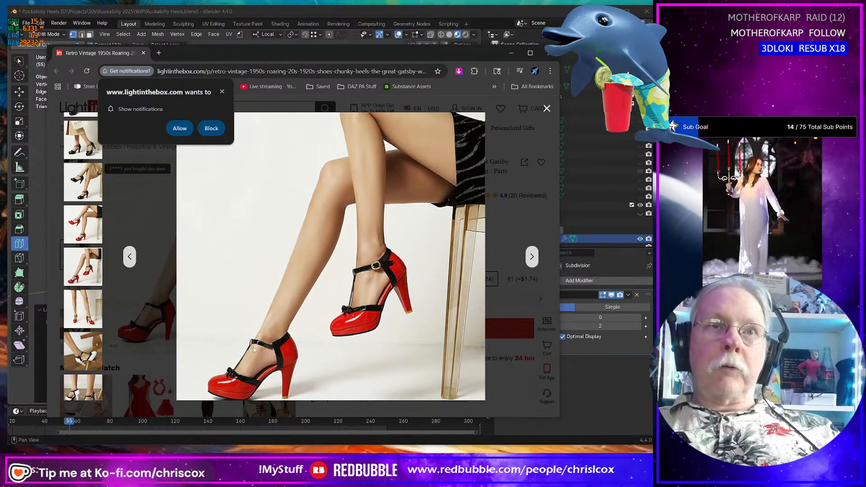
{"action": "key", "text": "alt+Tab"}
{"action": "middle_click_drag", "start_coordinate": [375, 284], "coordinate": [365, 270]}
{"action": "middle_click_drag", "start_coordinate": [338, 228], "coordinate": [324, 243]}
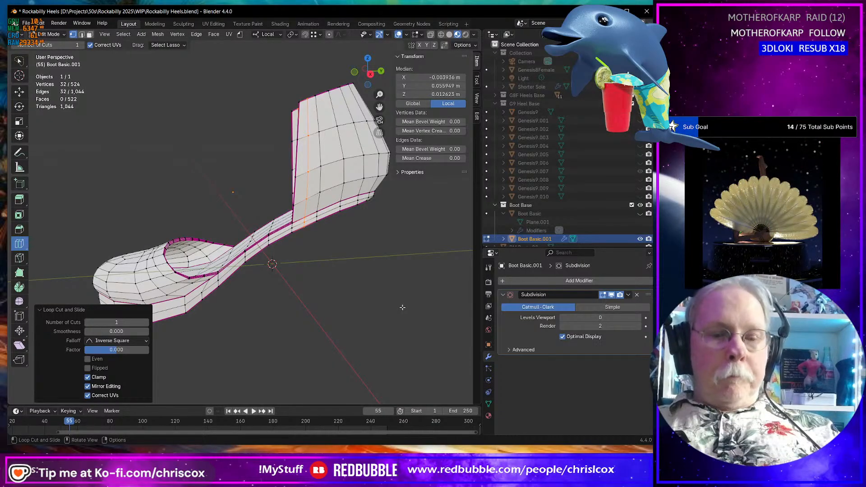
Select the new edge path up the outer side of the heel cup with the Move tool active and edge-slide it by a factor of 0.009.
{"action": "key", "text": "shift+space"}
{"action": "key", "text": "g"}
{"action": "left_click", "coordinate": [305, 216]}
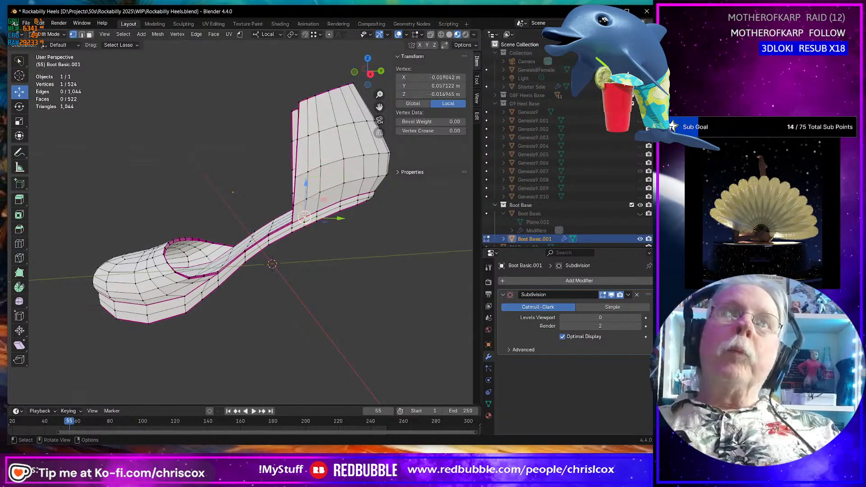
{"action": "left_click", "coordinate": [307, 101], "text": "ctrl"}
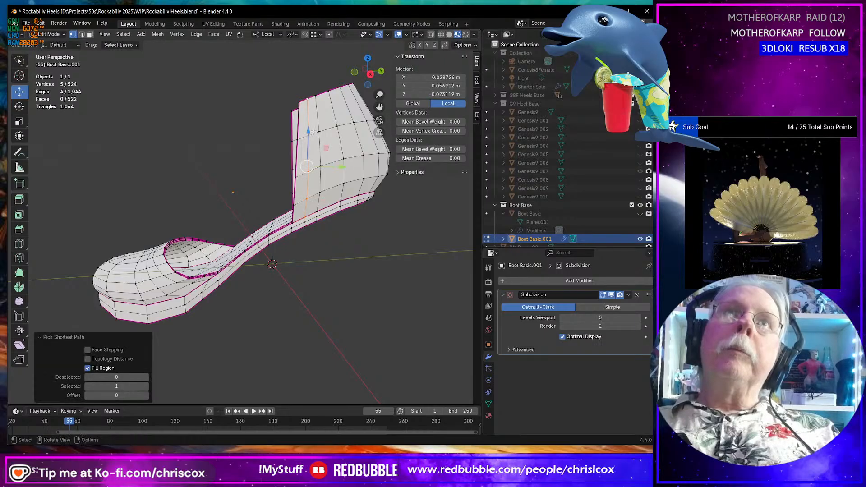
{"action": "key", "text": "g"}
{"action": "key", "text": "g"}
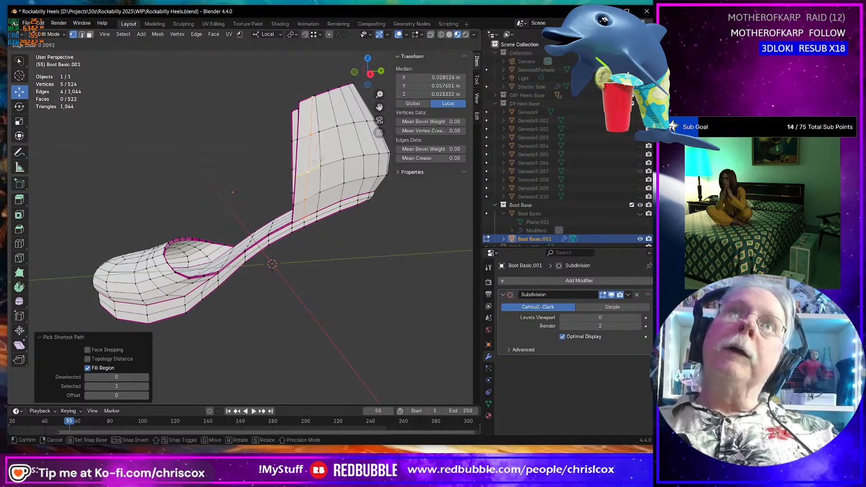
{"action": "left_click", "coordinate": [317, 160]}
{"action": "scroll", "coordinate": [323, 162], "scroll_direction": "down", "scroll_amount": 3}
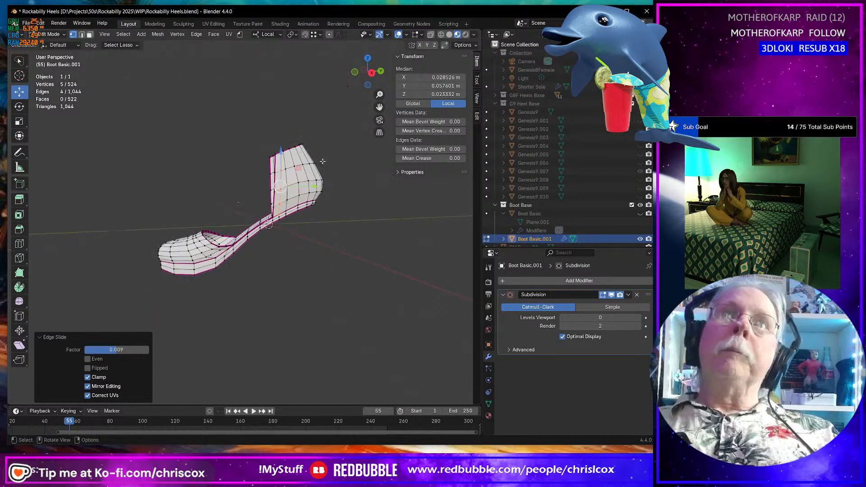
{"action": "middle_click_drag", "start_coordinate": [323, 161], "coordinate": [308, 208]}
{"action": "scroll", "coordinate": [272, 205], "scroll_direction": "up", "scroll_amount": 2}
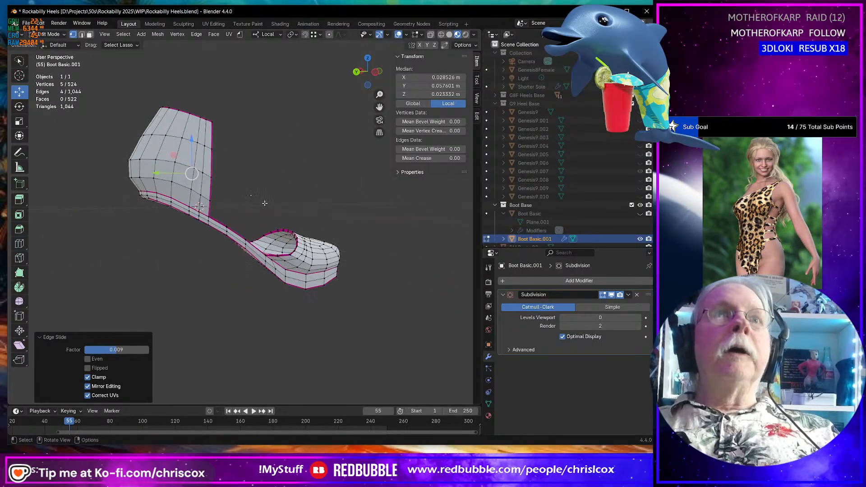
{"action": "left_click", "coordinate": [206, 120]}
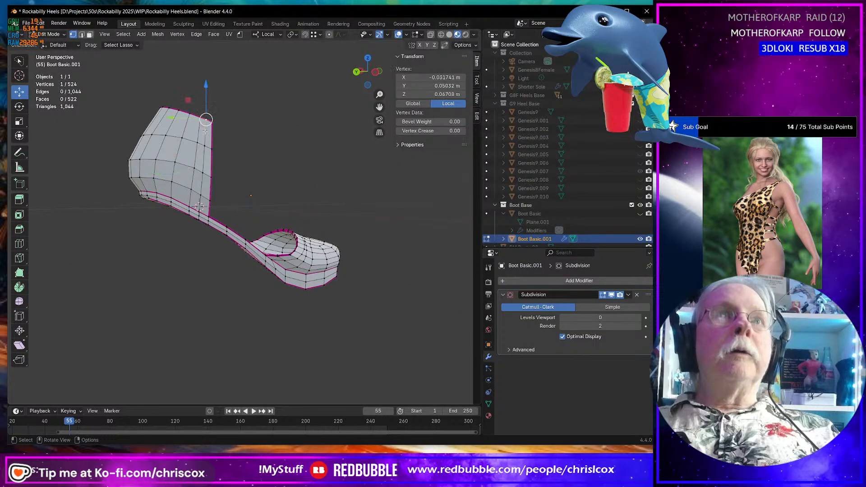
{"action": "left_click", "coordinate": [199, 211], "text": "shift"}
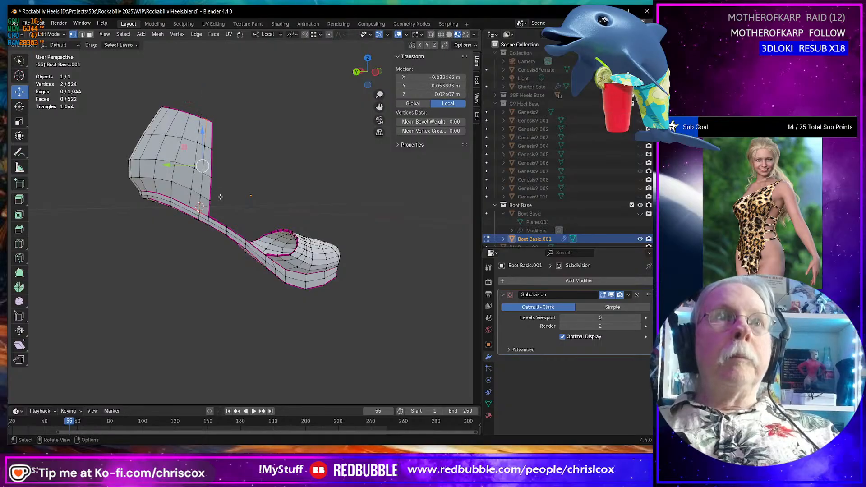
{"action": "right_click", "coordinate": [210, 167]}
{"action": "left_click", "coordinate": [235, 141]}
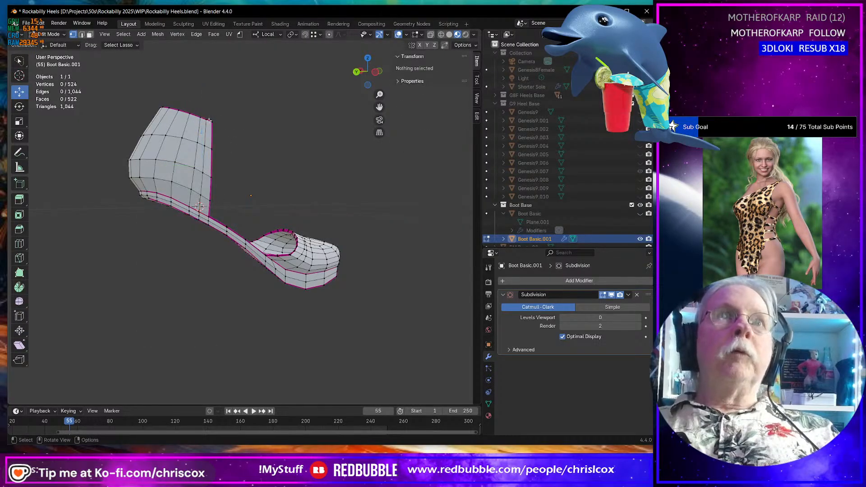
Select the upper and lower end vertices of the heel cup's new edge path and snap them to the 3D cursor with the offset kept.
{"action": "left_click", "coordinate": [206, 119]}
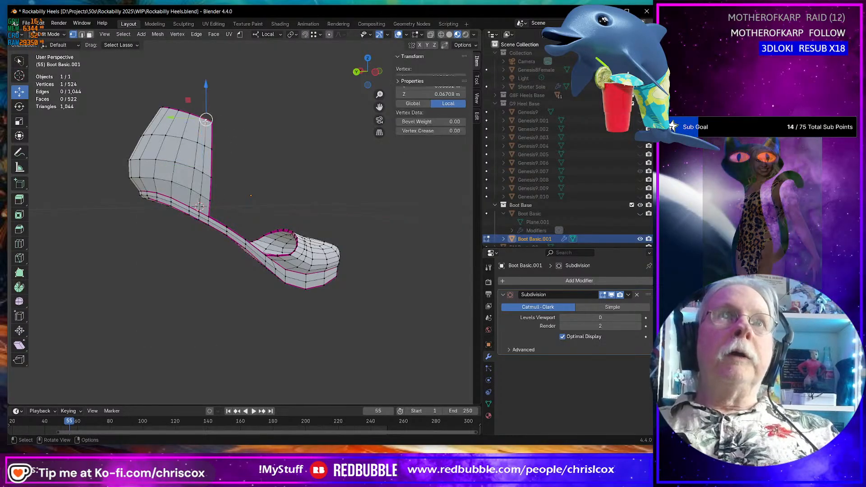
{"action": "left_click", "coordinate": [199, 204], "text": "shift"}
{"action": "key", "text": "shift+s"}
{"action": "left_click", "coordinate": [178, 112]}
{"action": "key", "text": "shift+s"}
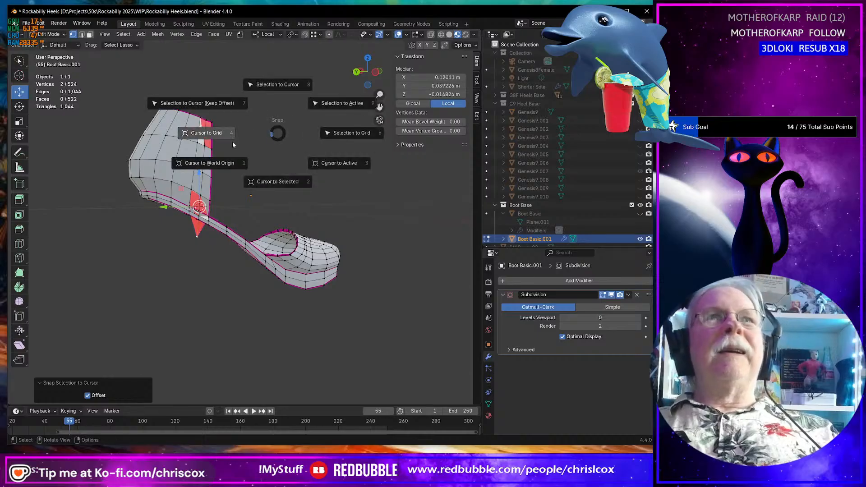
{"action": "key", "text": "Escape"}
{"action": "key", "text": "shift+s"}
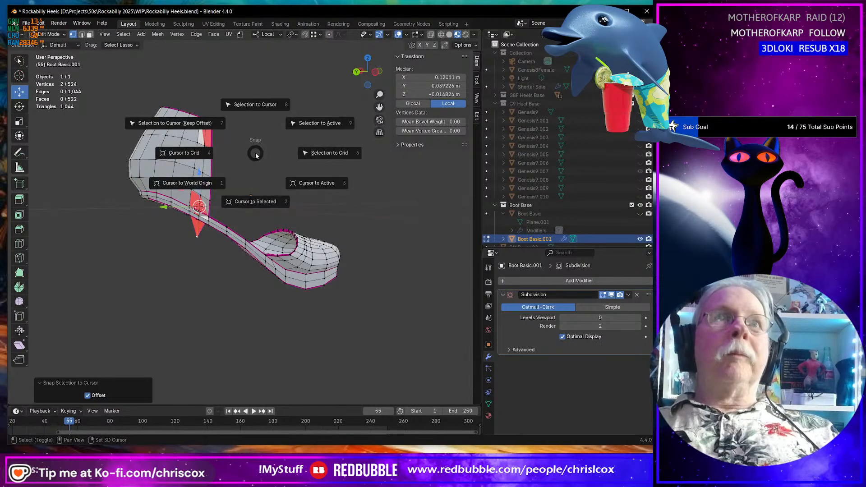
{"action": "key", "text": "Escape"}
Add a 2 m world-aligned plane at location 0, 0, 0 within the heel mesh and return the viewport to solid shading.
{"action": "key", "text": "shift+z"}
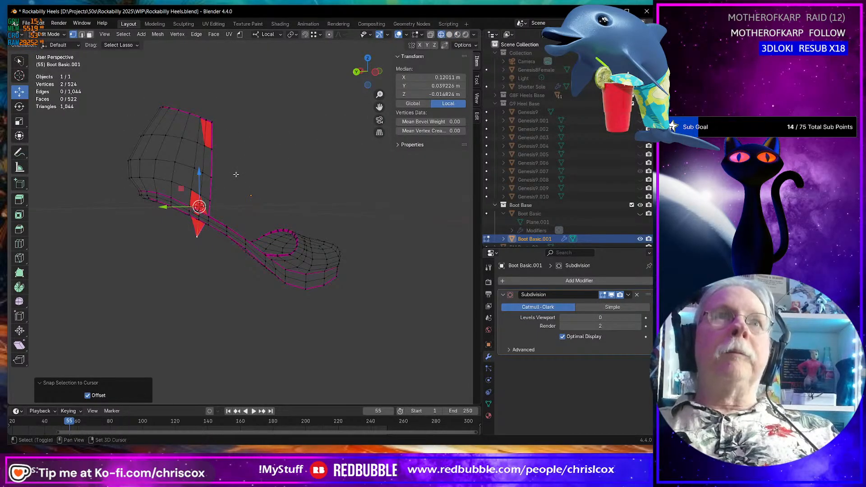
{"action": "key", "text": "shift+a"}
{"action": "left_click", "coordinate": [235, 174]}
{"action": "key", "text": "shift+z"}
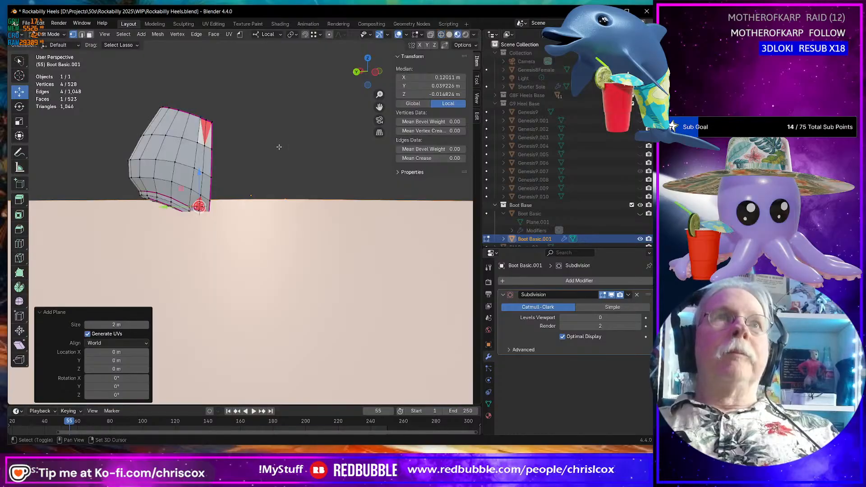
Undo adding the large plane to the boot mesh, along with the preceding selection change.
{"action": "key", "text": "shift+z"}
{"action": "key", "text": "shift+z"}
{"action": "key", "text": "shift+z"}
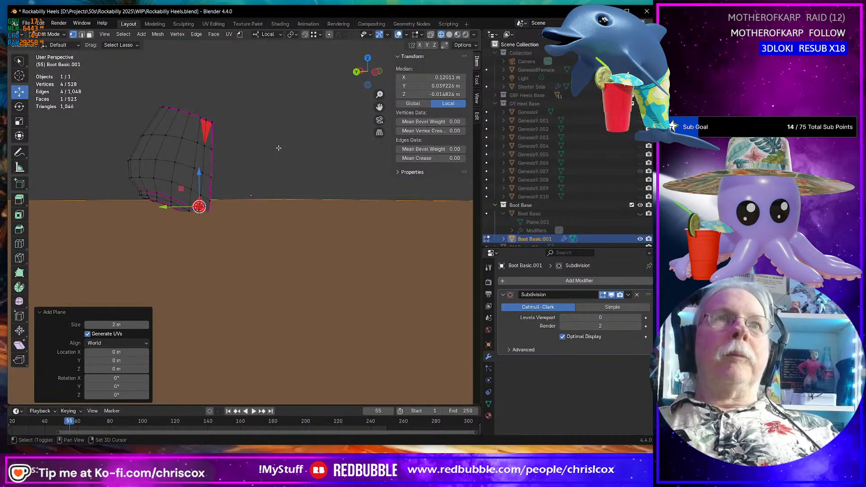
{"action": "key", "text": "shift+z"}
{"action": "key", "text": "shift+z"}
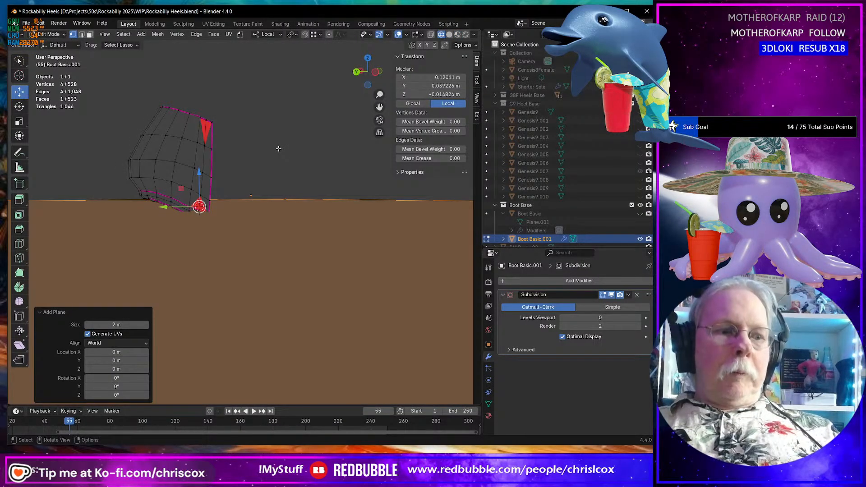
{"action": "key", "text": "ctrl+z"}
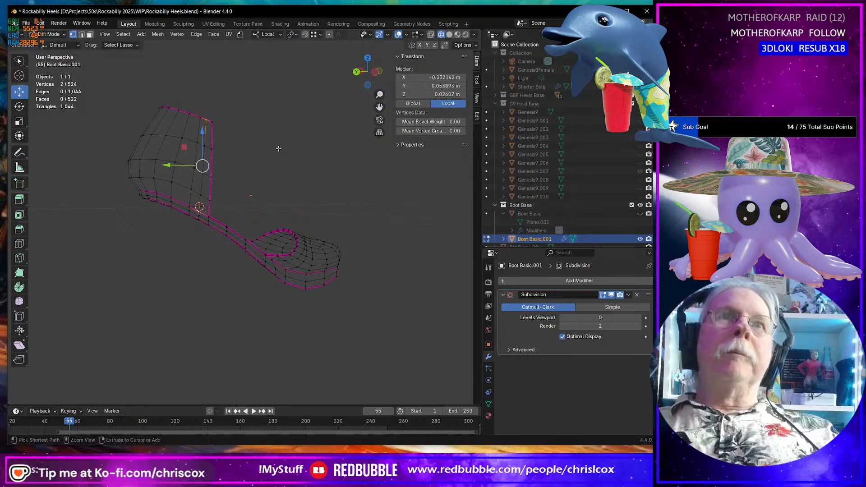
{"action": "key", "text": "ctrl+z"}
Switch the viewport from wireframe to solid shading with X-ray turned off.
{"action": "middle_click_drag", "start_coordinate": [277, 151], "coordinate": [266, 169]}
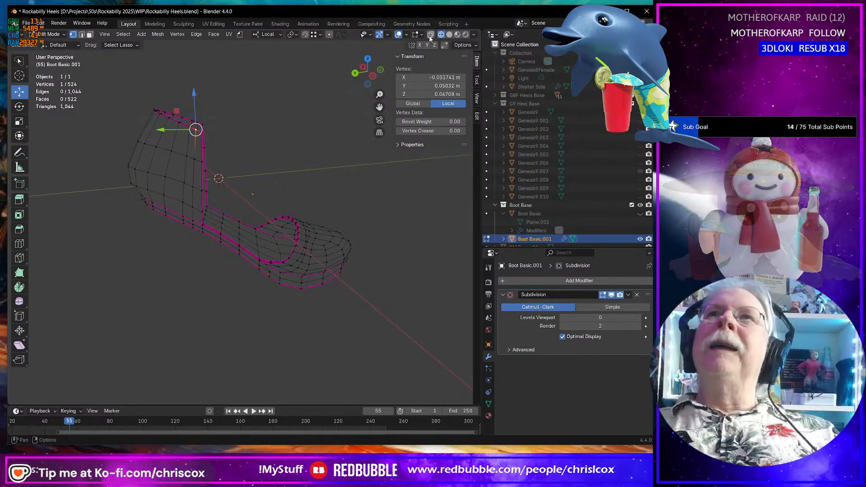
{"action": "left_click", "coordinate": [449, 35]}
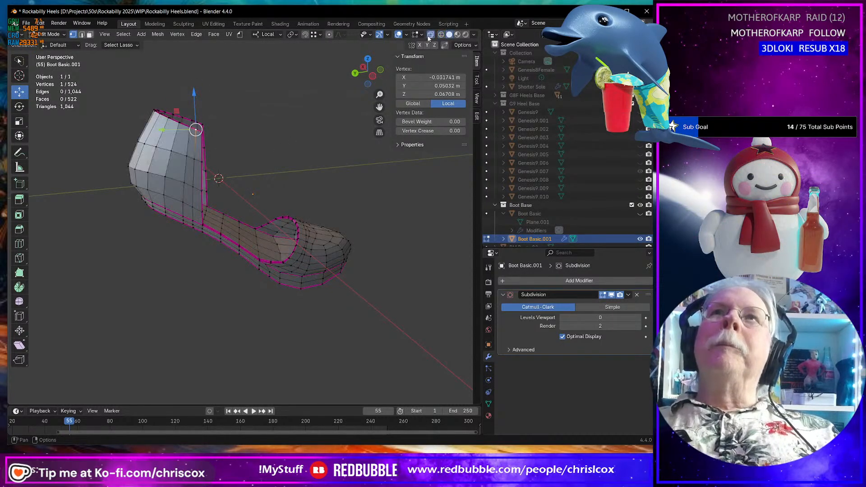
{"action": "left_click", "coordinate": [431, 34]}
{"action": "left_click", "coordinate": [431, 35]}
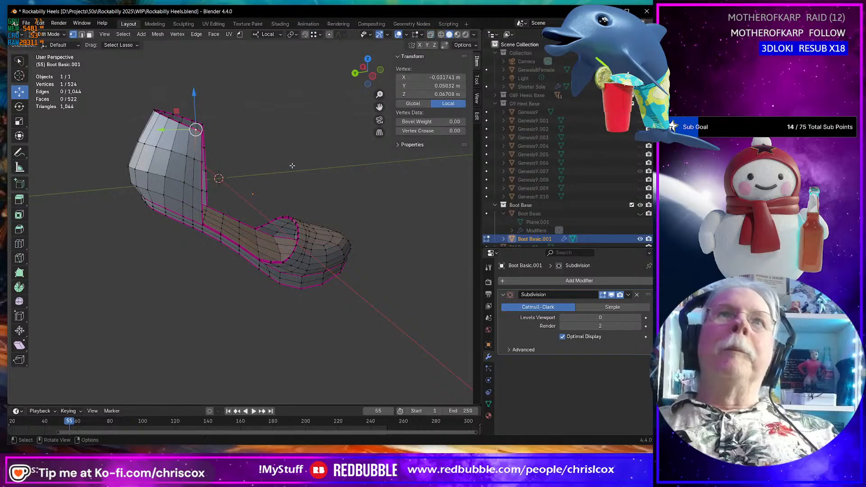
Extend the selection down the vertical edge path nearest the ankle opening and edge-slide it toward the back by a factor of about -0.204.
{"action": "scroll", "coordinate": [281, 166], "scroll_direction": "up", "scroll_amount": 5}
{"action": "middle_click_drag", "start_coordinate": [282, 166], "coordinate": [317, 179], "text": "shift"}
{"action": "scroll", "coordinate": [317, 179], "scroll_direction": "down", "scroll_amount": 3}
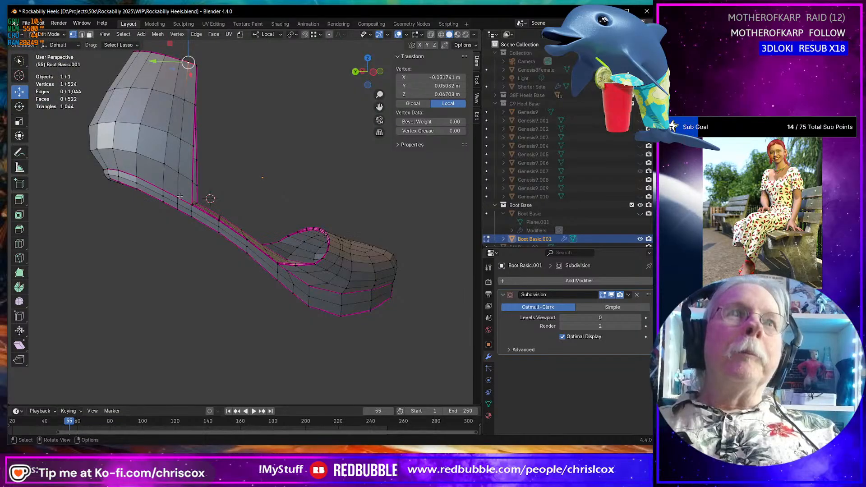
{"action": "left_click", "coordinate": [179, 195], "text": "ctrl+shift"}
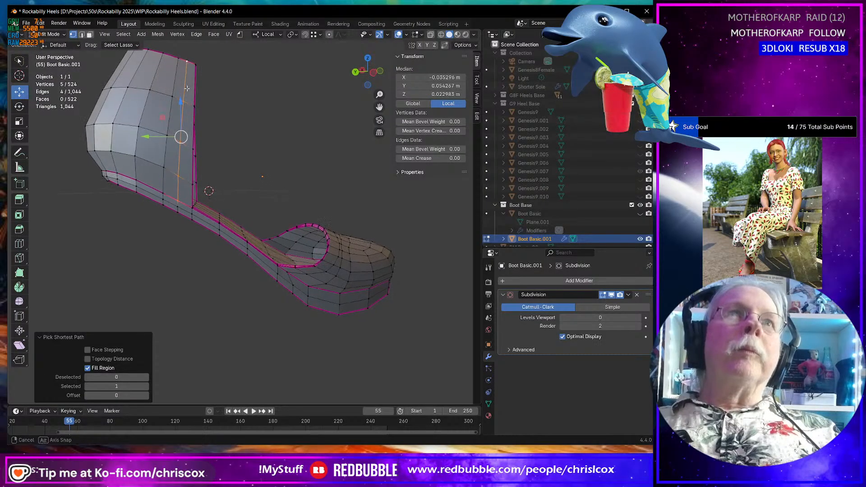
{"action": "key", "text": "g"}
{"action": "key", "text": "g"}
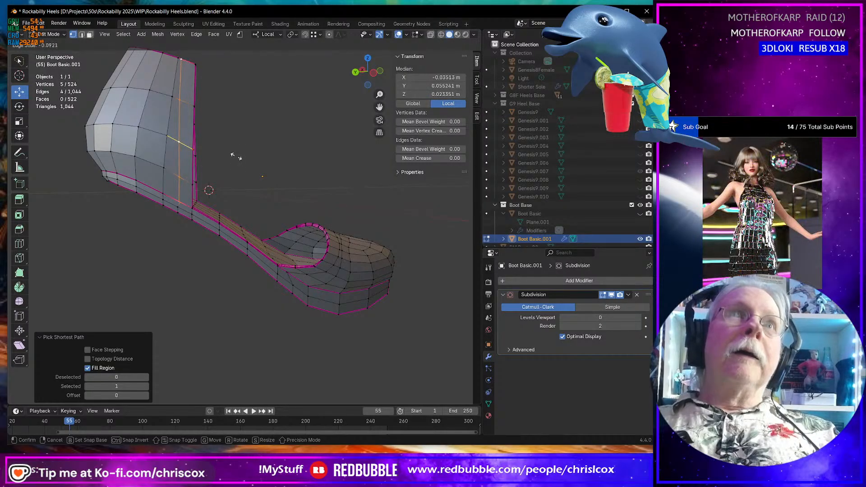
{"action": "left_click", "coordinate": [234, 156]}
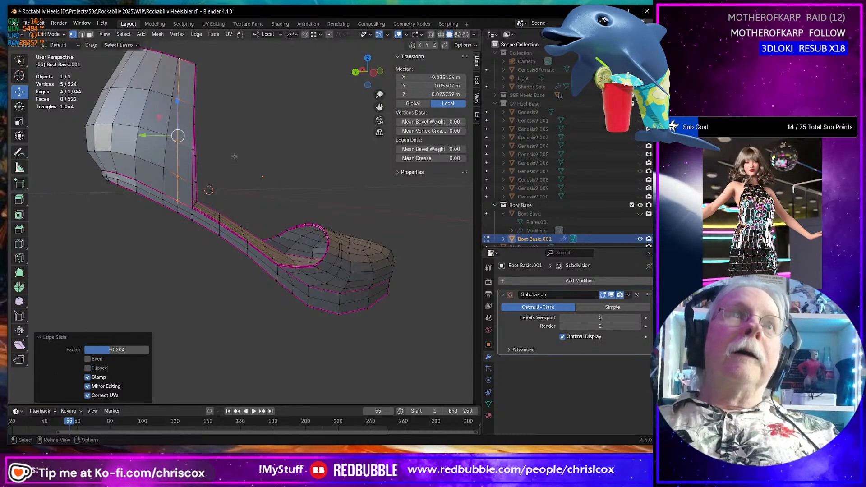
{"action": "middle_click_drag", "start_coordinate": [234, 155], "coordinate": [236, 166]}
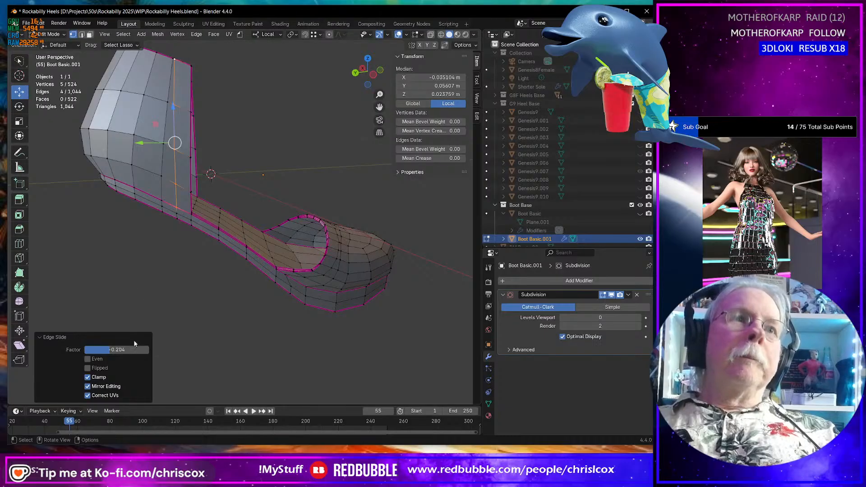
Select the next vertical edge path behind it, from sole seam to top rim, and edge-slide it toward the back by about 0.288.
{"action": "middle_click_drag", "start_coordinate": [231, 248], "coordinate": [218, 151]}
{"action": "scroll", "coordinate": [246, 207], "scroll_direction": "up", "scroll_amount": 4}
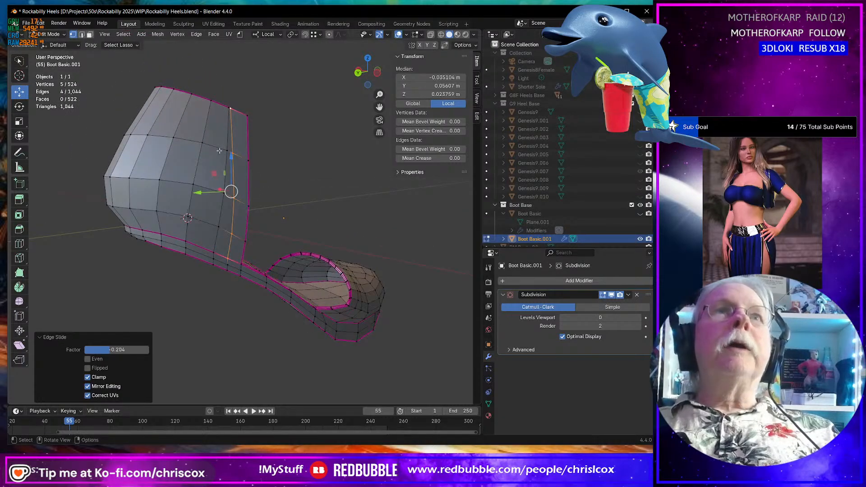
{"action": "left_click", "coordinate": [227, 110], "text": "alt"}
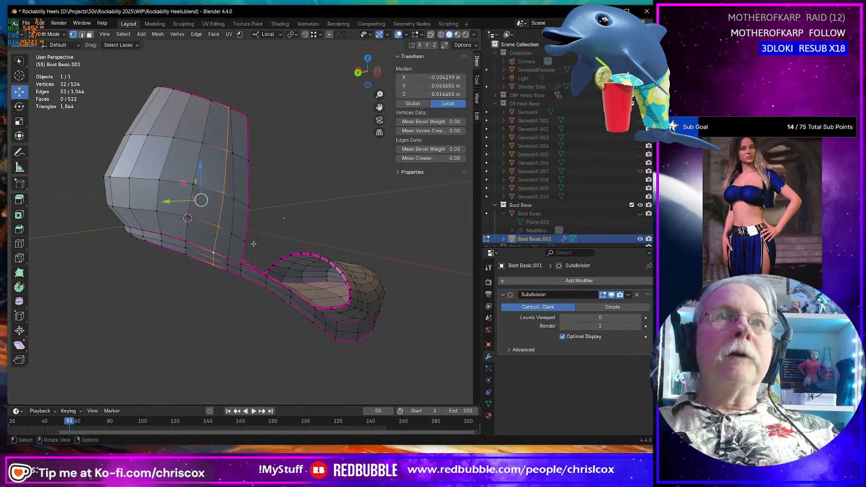
{"action": "left_click", "coordinate": [216, 253]}
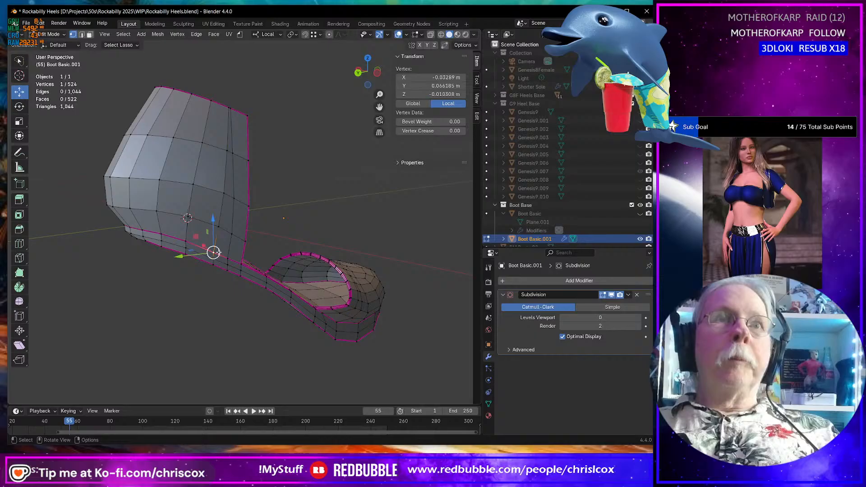
{"action": "left_click", "coordinate": [228, 109], "text": "ctrl+shift"}
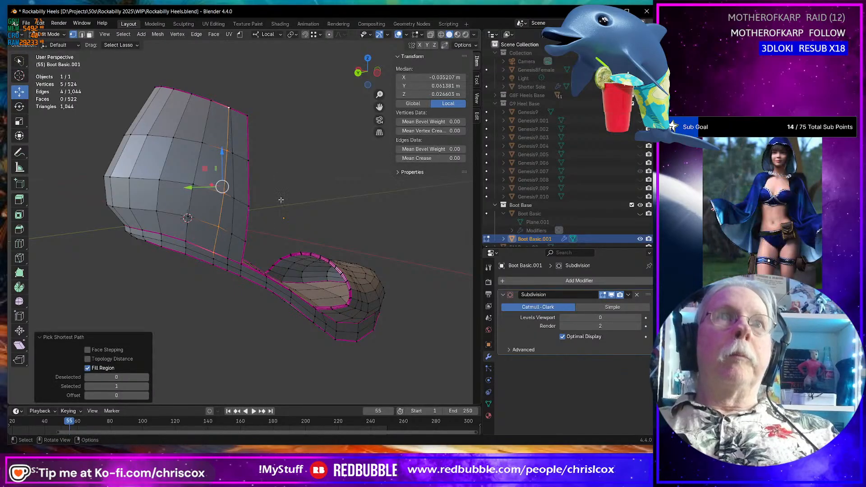
{"action": "key", "text": "g"}
{"action": "key", "text": "g"}
{"action": "left_click", "coordinate": [281, 223]}
On the opposite side of the boot, select the matching vertical edge path and edge-slide it toward the back by about -0.236.
{"action": "middle_click_drag", "start_coordinate": [285, 213], "coordinate": [55, 206]}
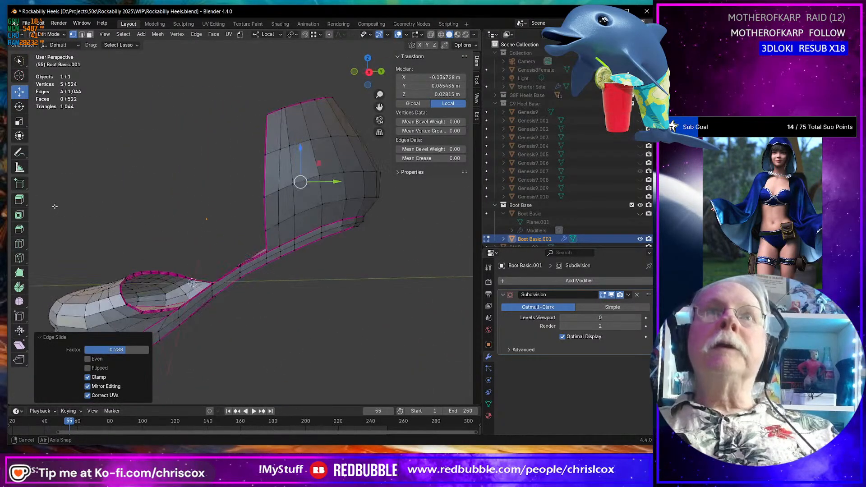
{"action": "left_click", "coordinate": [287, 109]}
{"action": "left_click", "coordinate": [295, 233], "text": "ctrl"}
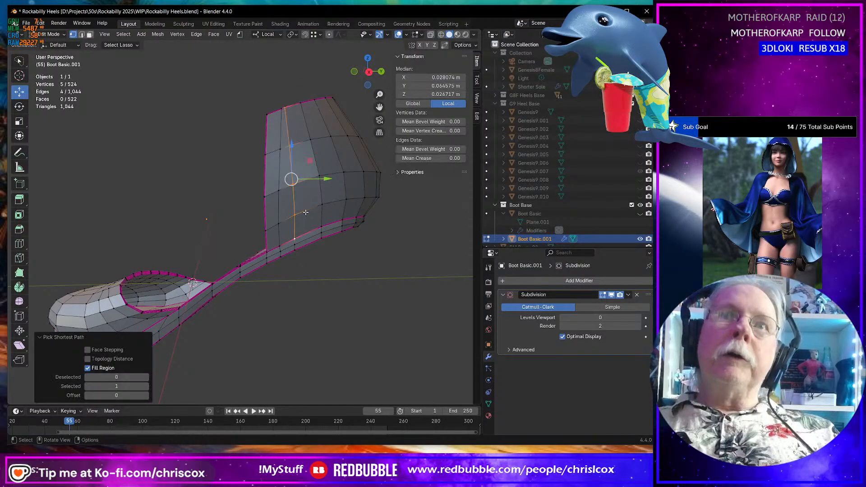
{"action": "key", "text": "g"}
{"action": "key", "text": "g"}
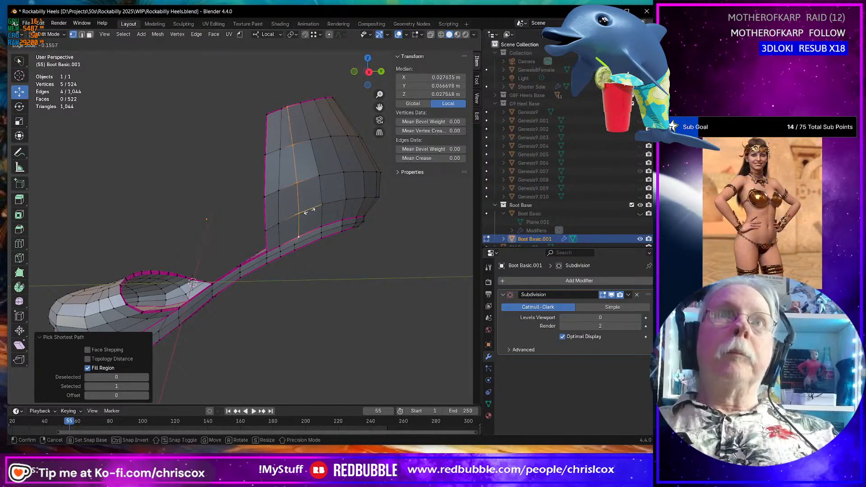
{"action": "left_click", "coordinate": [311, 211]}
Edge-slide the short top-rim edge above that path toward the back by a factor of about -0.202.
{"action": "middle_click_drag", "start_coordinate": [310, 211], "coordinate": [323, 225]}
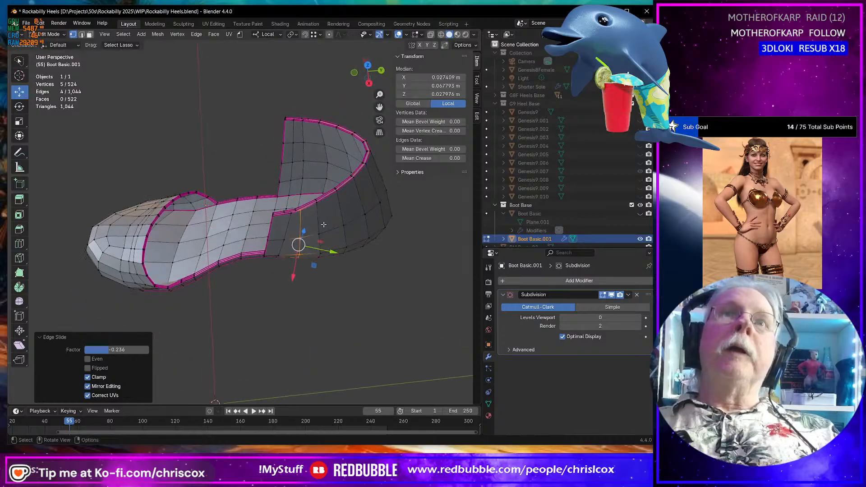
{"action": "left_click", "coordinate": [295, 210]}
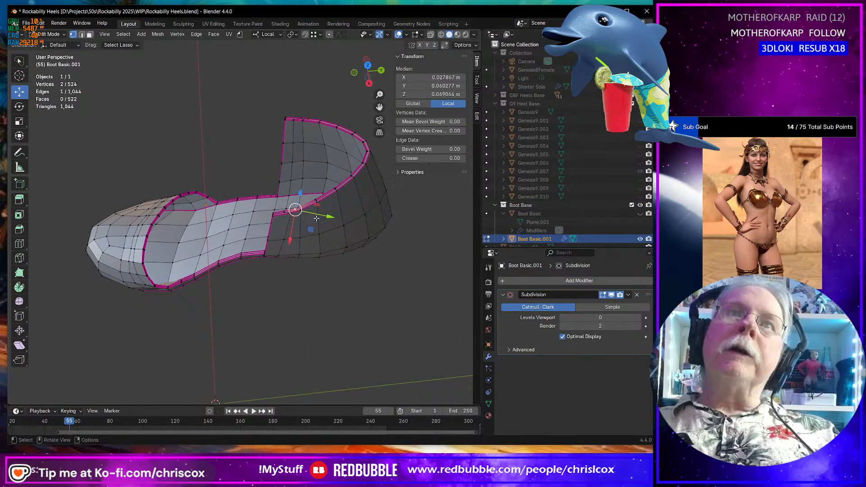
{"action": "key", "text": "g"}
{"action": "key", "text": "g"}
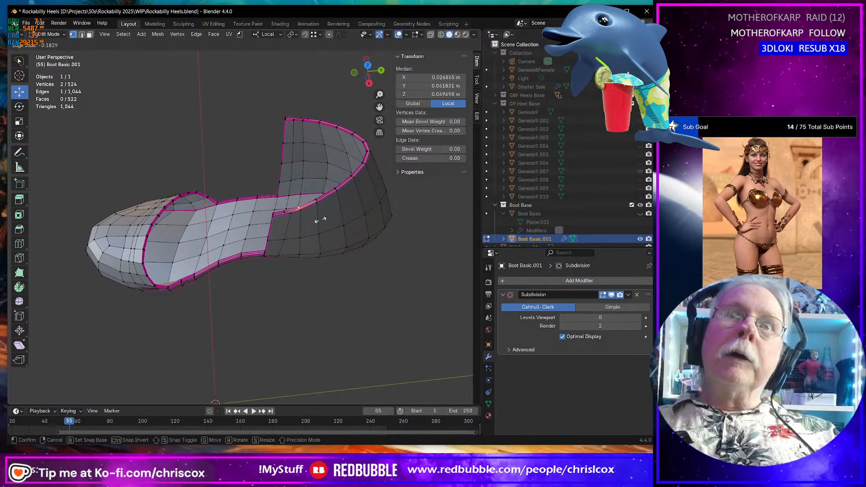
{"action": "left_click", "coordinate": [320, 220]}
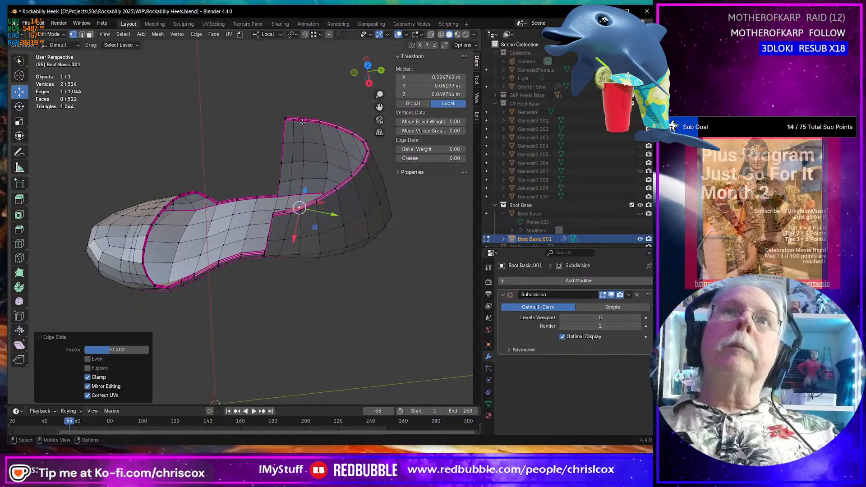
Select the second short rim edge from the opening on the far side and edge-slide it toward the back of the boot.
{"action": "left_click", "coordinate": [303, 120]}
{"action": "key", "text": "KP_Decimal"}
{"action": "scroll", "coordinate": [366, 160], "scroll_direction": "down", "scroll_amount": 6}
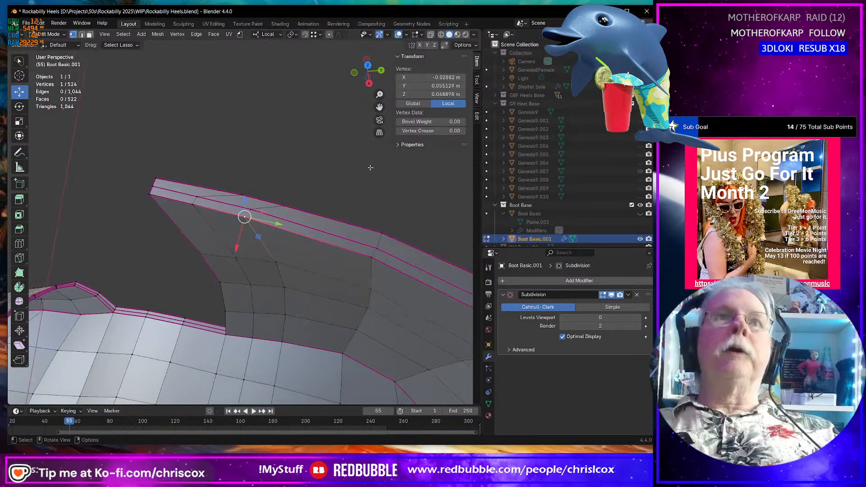
{"action": "left_click", "coordinate": [251, 214], "text": "shift"}
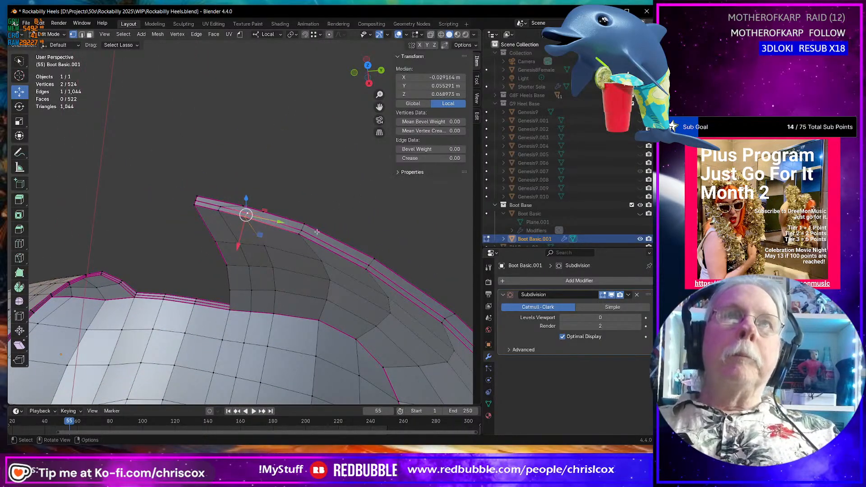
{"action": "key", "text": "g"}
{"action": "key", "text": "g"}
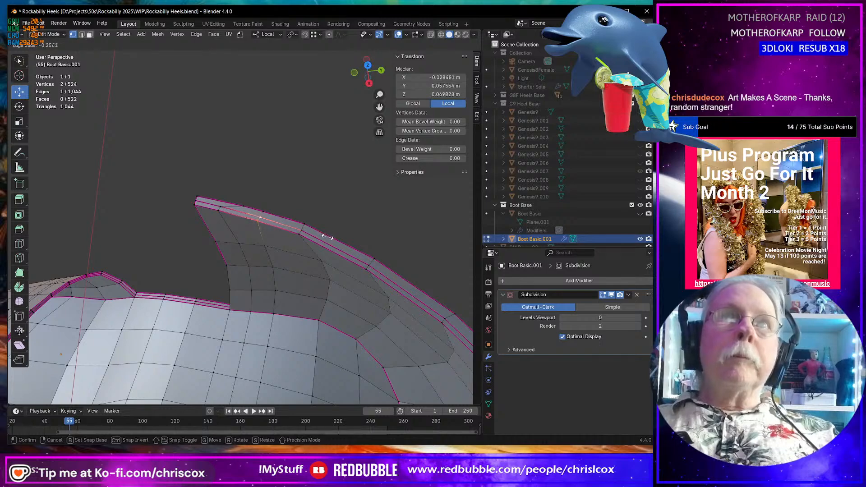
{"action": "left_click", "coordinate": [273, 227]}
Edge-slide the short rim edge closest to the opening on the far side toward the back by about 0.498.
{"action": "key", "text": "g"}
{"action": "key", "text": "g"}
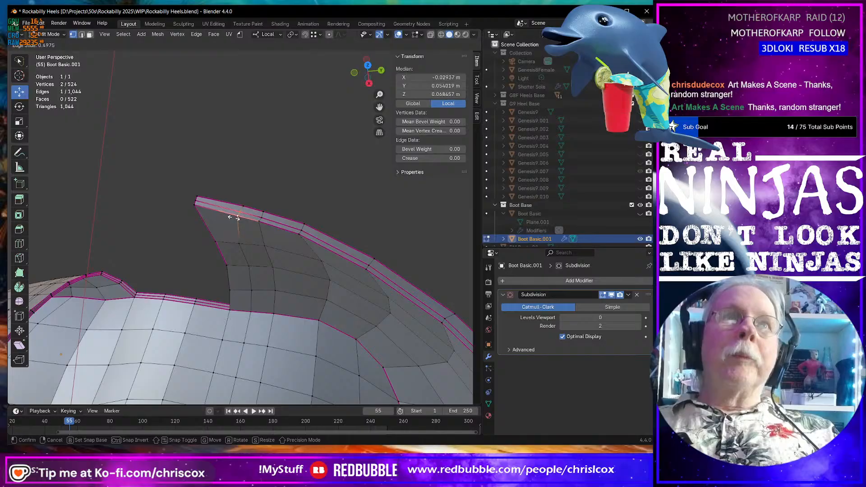
{"action": "left_click", "coordinate": [234, 217]}
Select the short rim edge closest to the opening on the near side and edge-slide it toward the back by about -0.425.
{"action": "scroll", "coordinate": [242, 216], "scroll_direction": "down", "scroll_amount": 3}
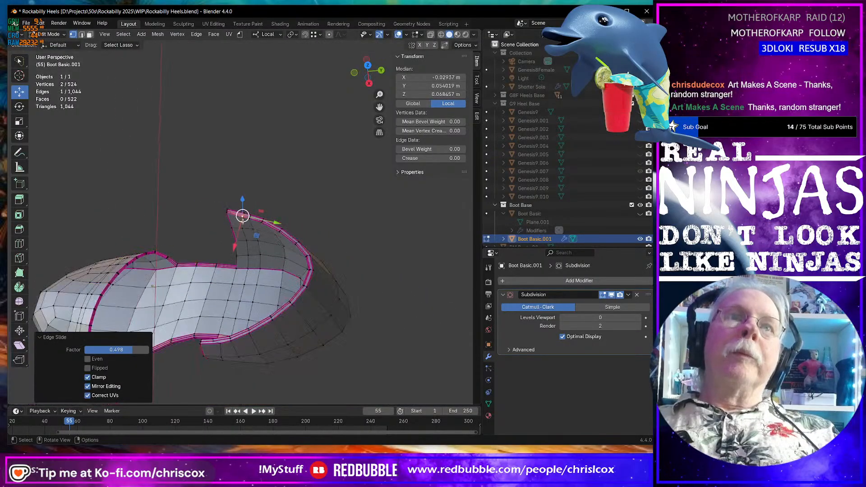
{"action": "left_click", "coordinate": [212, 339]}
{"action": "key", "text": "KP_Decimal"}
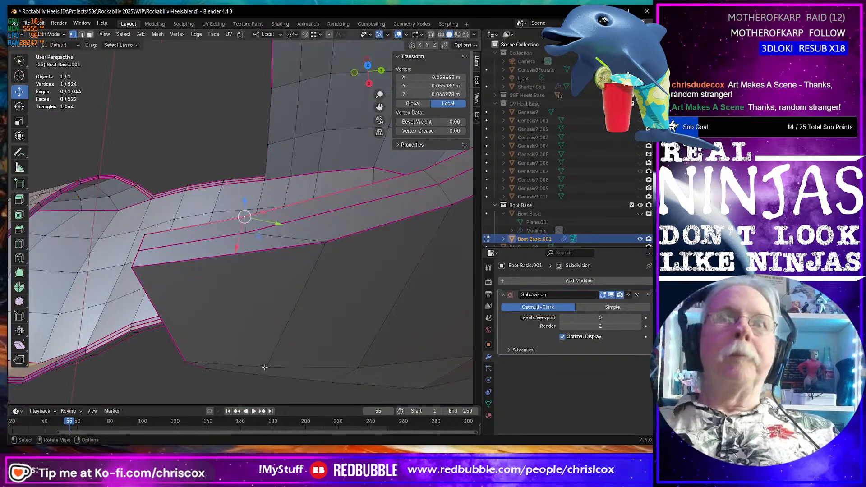
{"action": "key", "text": "g"}
{"action": "key", "text": "g"}
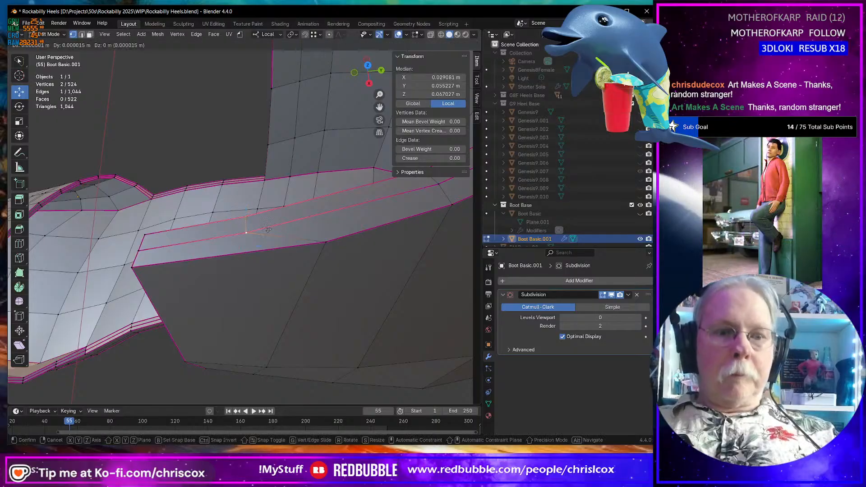
{"action": "left_click", "coordinate": [330, 224]}
Try a single centred loop cut around the upper ankle section just below the top rim.
{"action": "middle_click_drag", "start_coordinate": [329, 224], "coordinate": [323, 180]}
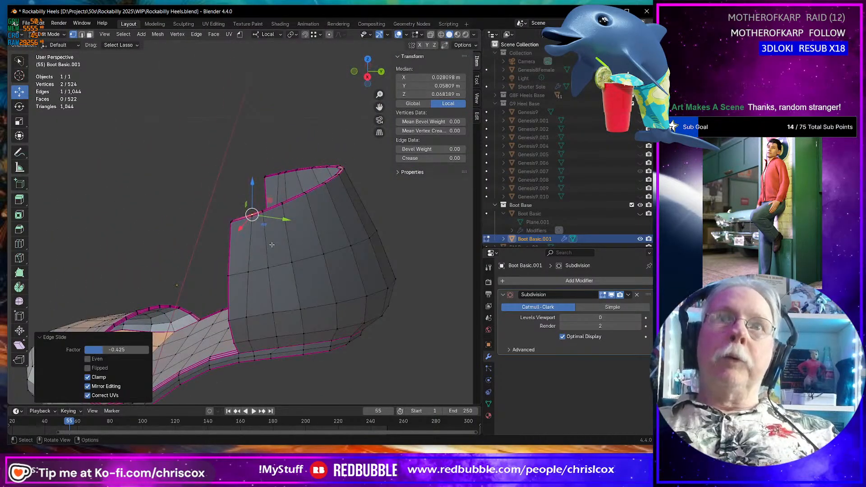
{"action": "middle_click_drag", "start_coordinate": [271, 245], "coordinate": [323, 200]}
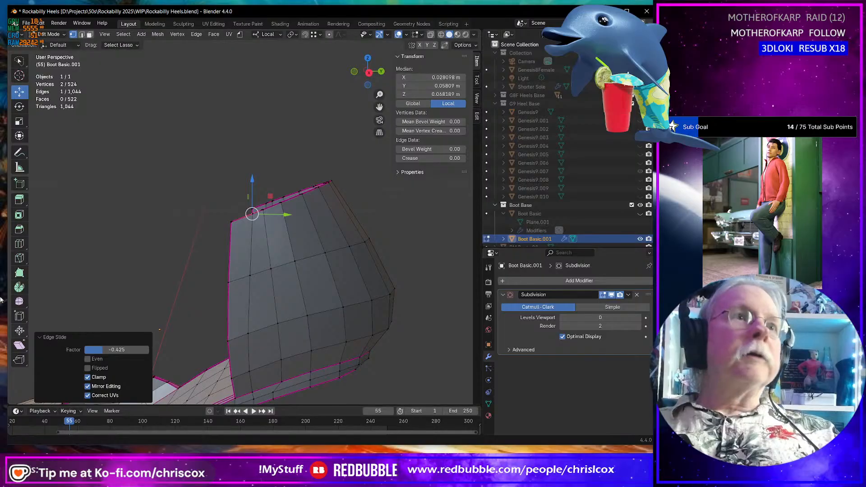
{"action": "left_click", "coordinate": [22, 244]}
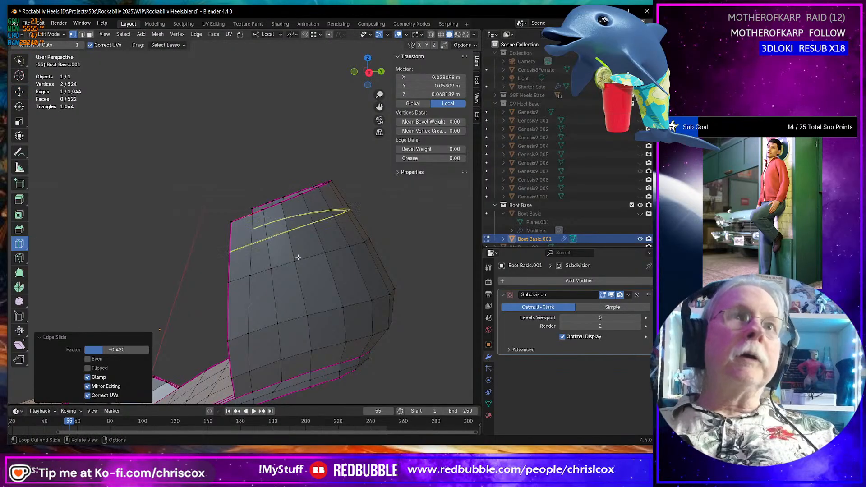
{"action": "left_click", "coordinate": [274, 248]}
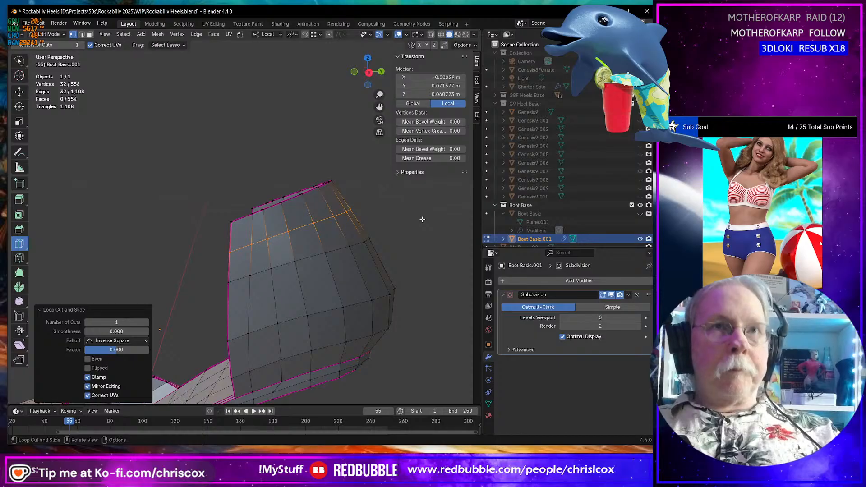
{"action": "key", "text": "shift+space"}
{"action": "key", "text": "g"}
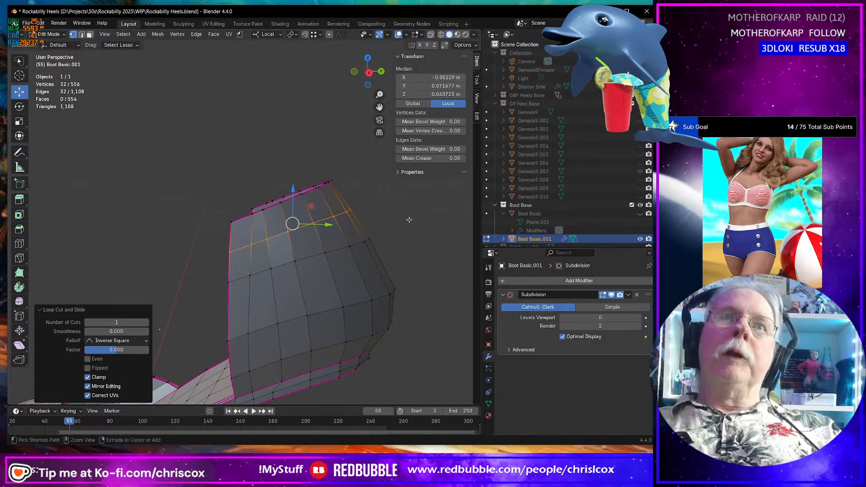
{"action": "key", "text": "ctrl+z"}
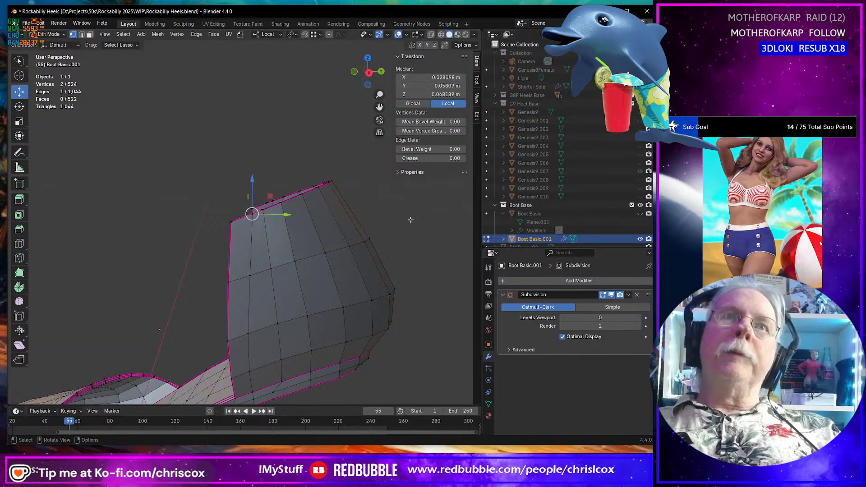
Add one centred loop cut around the upper ankle section below the top rim, and switch back to the Move tool.
{"action": "left_click", "coordinate": [19, 245]}
{"action": "left_click", "coordinate": [316, 224]}
{"action": "key", "text": "shift+space"}
{"action": "key", "text": "g"}
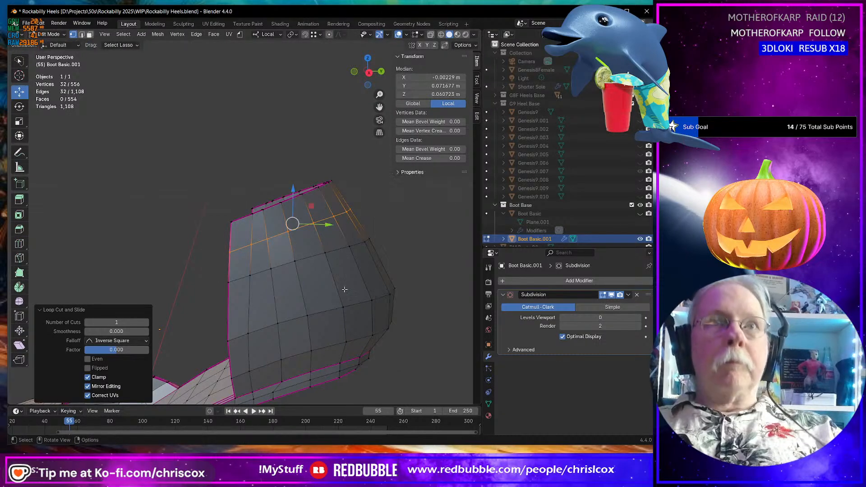
Select the new edge row around the ankle from one front edge to the other and edge-slide it toward the rim by about -0.254.
{"action": "left_click", "coordinate": [230, 254]}
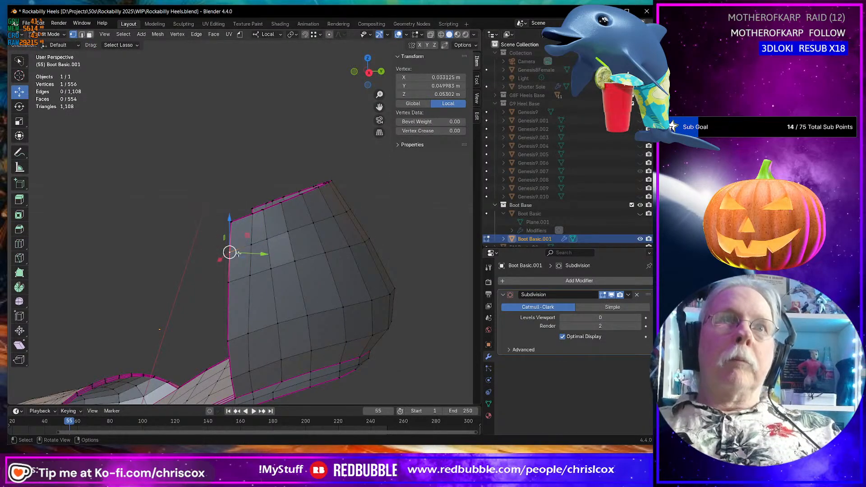
{"action": "left_click", "coordinate": [346, 212], "text": "ctrl"}
{"action": "middle_click_drag", "start_coordinate": [392, 228], "coordinate": [227, 222]}
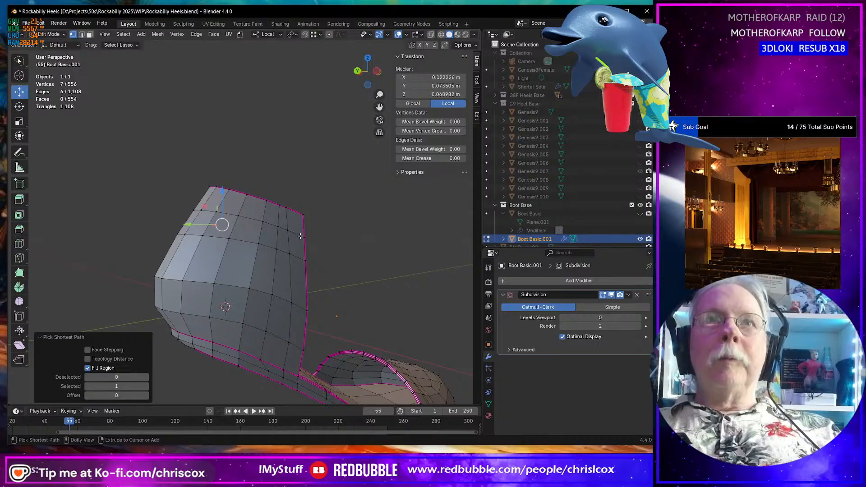
{"action": "middle_click_drag", "start_coordinate": [300, 240], "coordinate": [283, 244]}
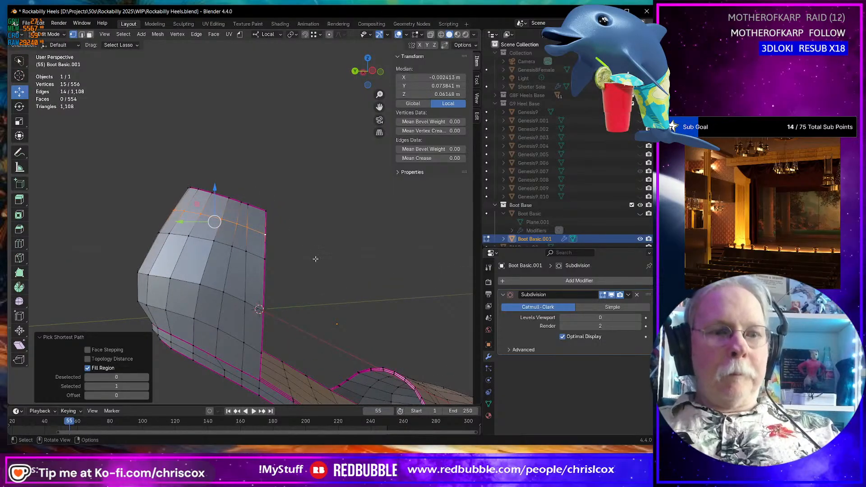
{"action": "key", "text": "g"}
{"action": "key", "text": "g"}
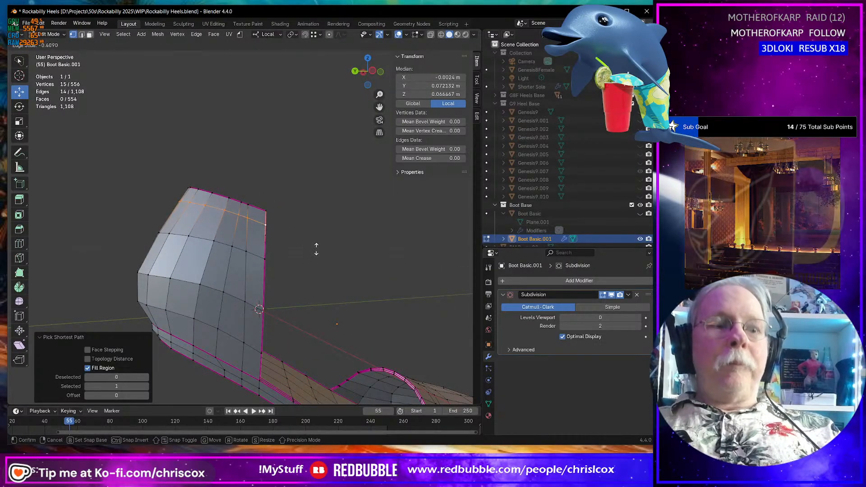
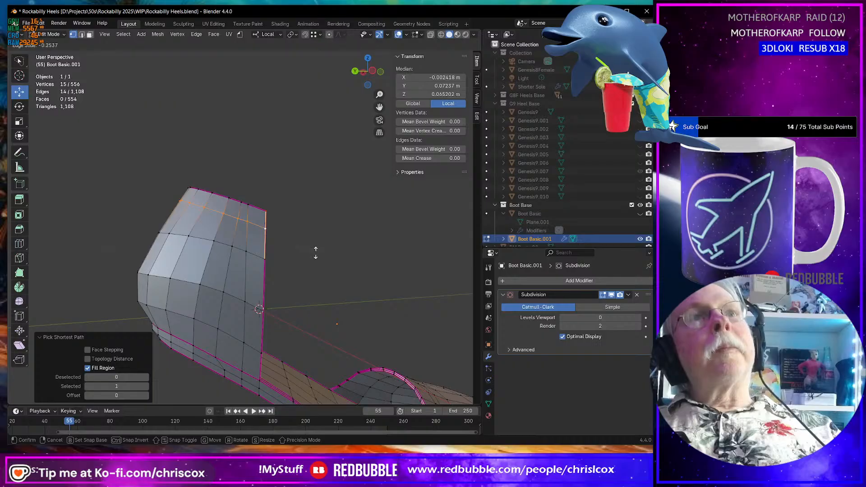
{"action": "left_click", "coordinate": [316, 253]}
Select the vertex behind the toe opening's corner on one side and vertex-slide it forward along the seam by about 0.088.
{"action": "mouse_move", "coordinate": [316, 252]}
{"action": "middle_mouse_down"}
{"action": "mouse_move", "coordinate": [113, 240]}
{"action": "mouse_move", "coordinate": [135, 189]}
{"action": "mouse_move", "coordinate": [203, 217]}
{"action": "mouse_move", "coordinate": [316, 237]}
{"action": "middle_mouse_up"}
{"action": "scroll", "coordinate": [317, 237], "scroll_direction": "down", "scroll_amount": 2}
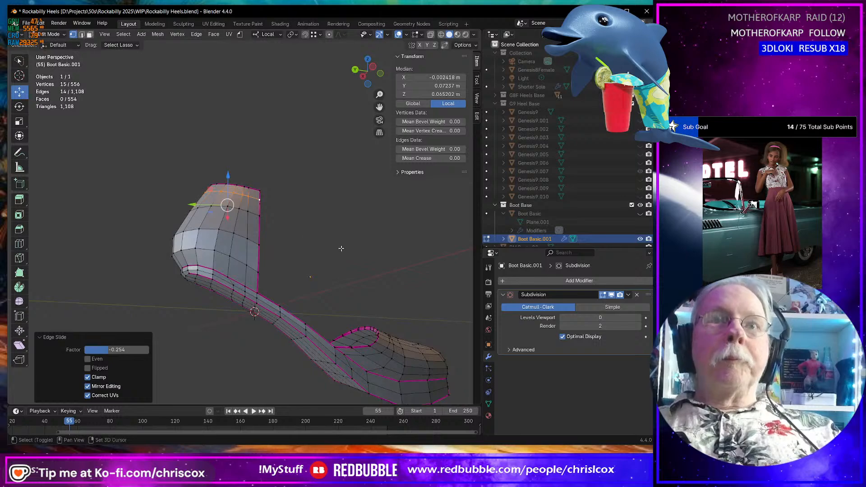
{"action": "middle_click_drag", "start_coordinate": [358, 291], "coordinate": [332, 249], "text": "shift"}
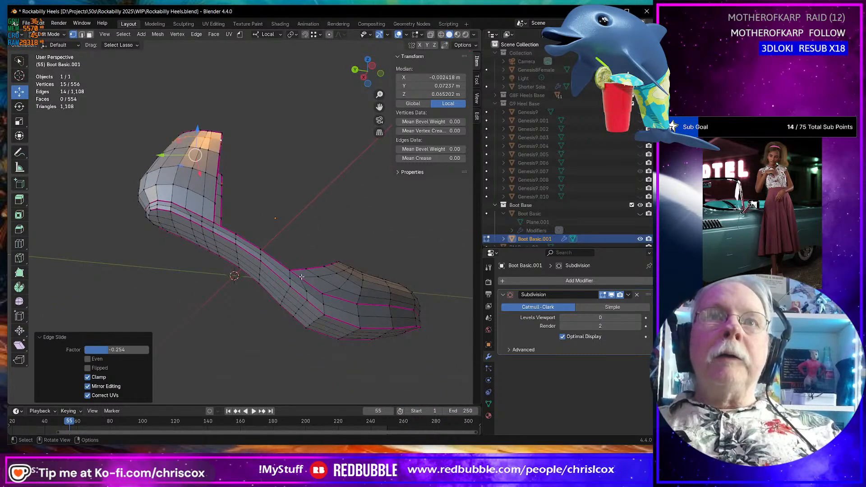
{"action": "left_click", "coordinate": [301, 277]}
{"action": "scroll", "coordinate": [301, 277], "scroll_direction": "down", "scroll_amount": 4}
{"action": "scroll", "coordinate": [316, 278], "scroll_direction": "up", "scroll_amount": 8}
{"action": "middle_click_drag", "start_coordinate": [326, 278], "coordinate": [292, 232], "text": "shift"}
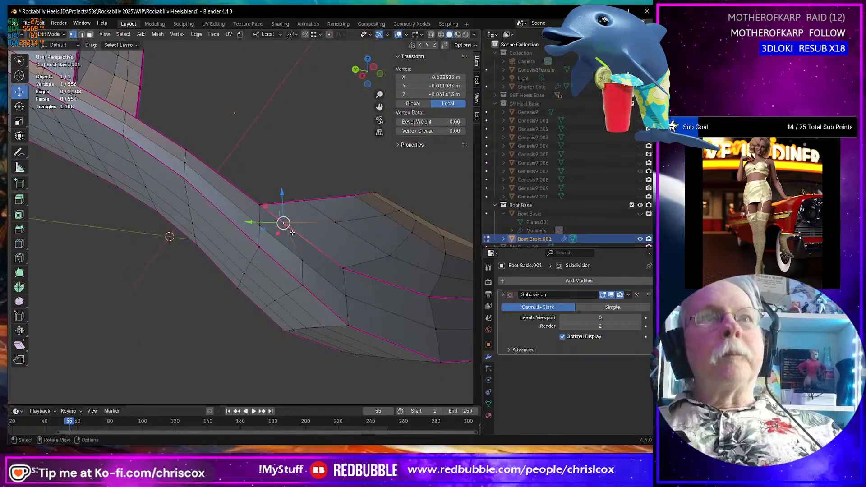
{"action": "key", "text": "g"}
{"action": "key", "text": "g"}
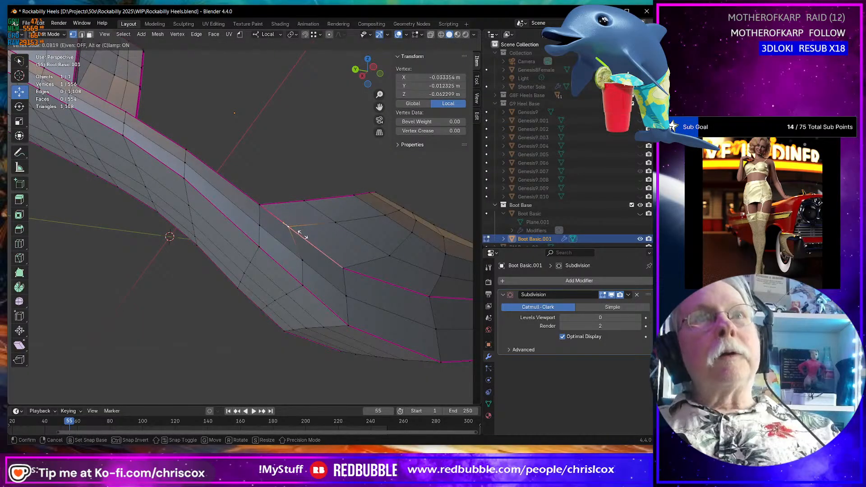
{"action": "left_click", "coordinate": [304, 236]}
Select the matching seam vertex on the opposite side of the toe opening and vertex-slide it toward the toe by about 0.111.
{"action": "middle_click_drag", "start_coordinate": [304, 236], "coordinate": [150, 258]}
{"action": "scroll", "coordinate": [292, 241], "scroll_direction": "down", "scroll_amount": 6}
{"action": "scroll", "coordinate": [123, 265], "scroll_direction": "up", "scroll_amount": 7}
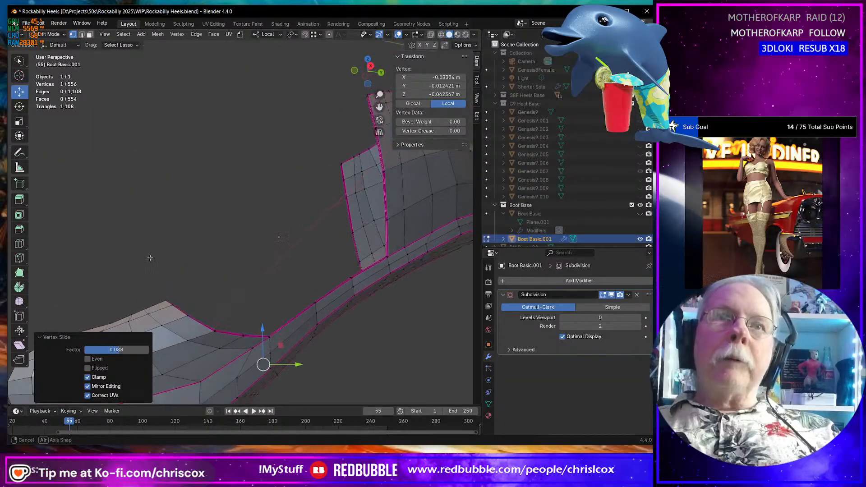
{"action": "left_click", "coordinate": [253, 350]}
{"action": "middle_click_drag", "start_coordinate": [253, 350], "coordinate": [270, 370]}
{"action": "key", "text": "shift+v"}
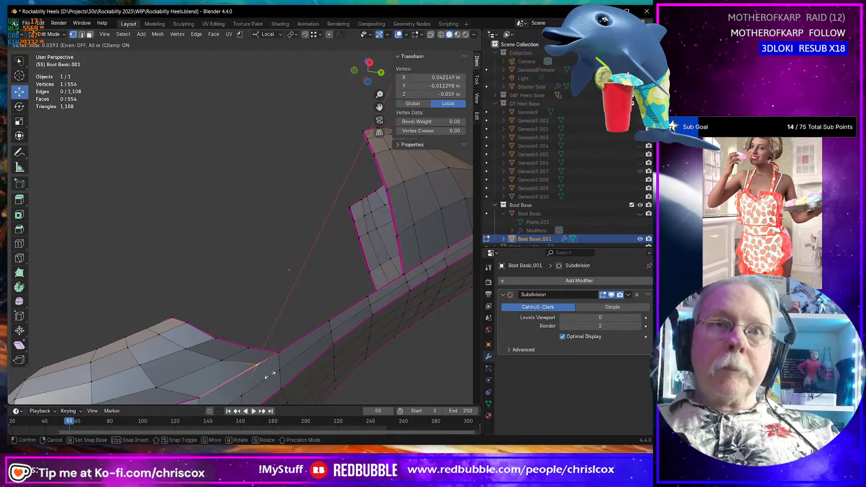
{"action": "left_click", "coordinate": [265, 377]}
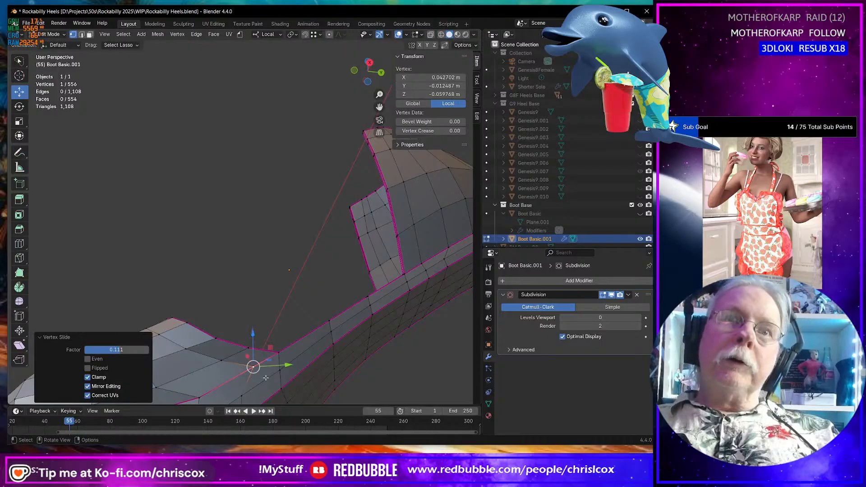
Set the Subdivision modifier's viewport level to 1 in Object Mode, inspect the smoothed boot, and return to mesh editing.
{"action": "scroll", "coordinate": [257, 363], "scroll_direction": "down", "scroll_amount": 5}
{"action": "middle_click_drag", "start_coordinate": [254, 358], "coordinate": [264, 370]}
{"action": "key", "text": "Tab"}
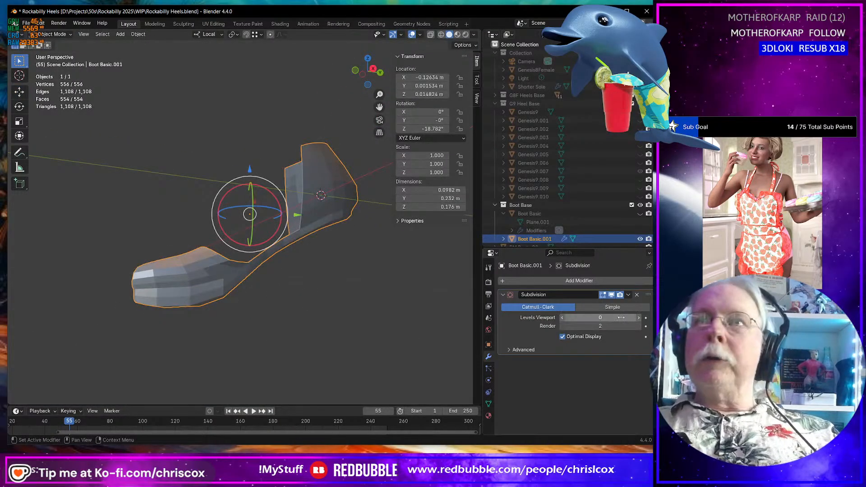
{"action": "left_click", "coordinate": [641, 318]}
{"action": "middle_click_drag", "start_coordinate": [316, 356], "coordinate": [284, 246]}
{"action": "scroll", "coordinate": [324, 274], "scroll_direction": "up", "scroll_amount": 5}
{"action": "scroll", "coordinate": [215, 279], "scroll_direction": "down", "scroll_amount": 3}
{"action": "right_click", "coordinate": [199, 257]}
{"action": "left_click", "coordinate": [199, 257]}
{"action": "key", "text": "Tab"}
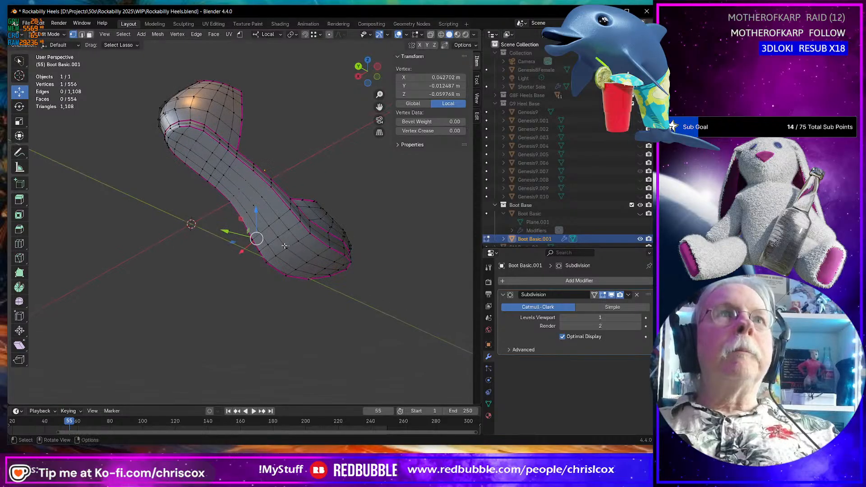
Select the row of four edges across the sole near the heel and edge-slide it toward the heel by about 0.402.
{"action": "left_click", "coordinate": [221, 144]}
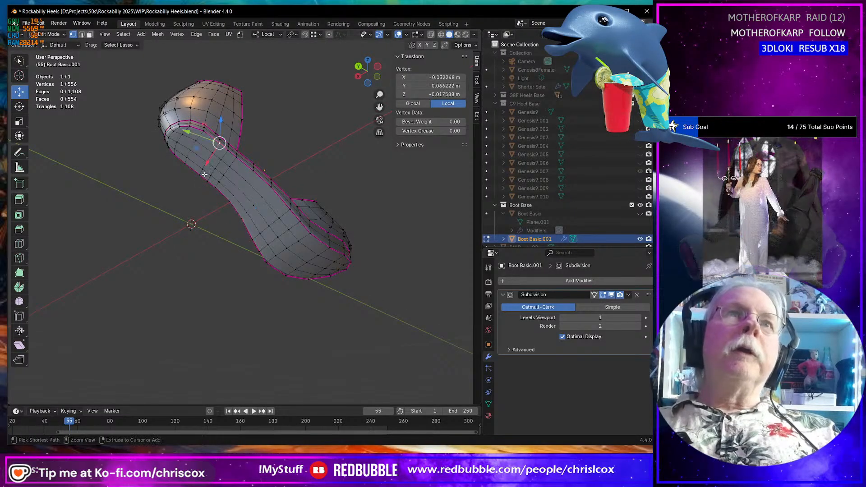
{"action": "left_click", "coordinate": [197, 176], "text": "ctrl+shift"}
{"action": "middle_click_drag", "start_coordinate": [232, 183], "coordinate": [207, 243]}
{"action": "key", "text": "g"}
{"action": "key", "text": "g"}
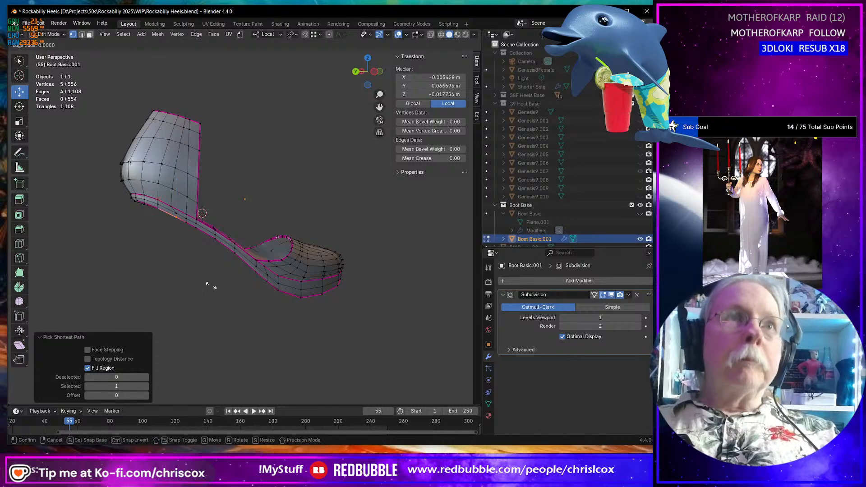
{"action": "left_click", "coordinate": [206, 284]}
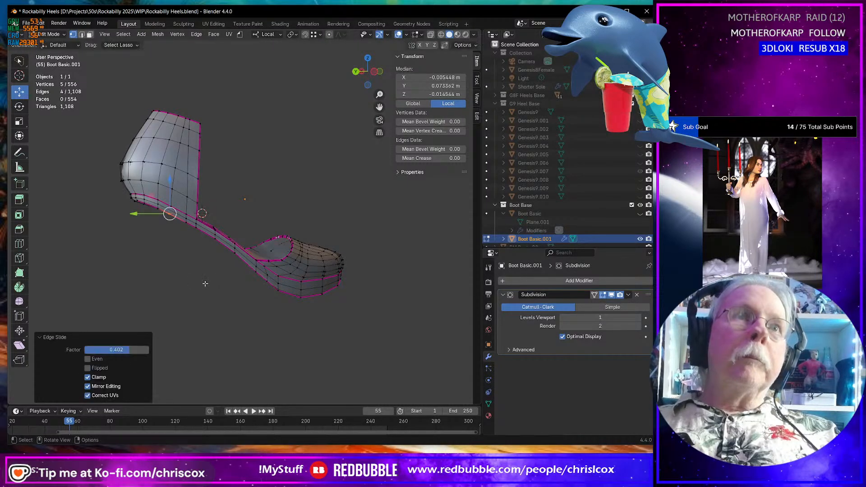
Select the side vertex beside the moved sole row and vertex-slide it toward the heel by about 0.348.
{"action": "left_click", "coordinate": [176, 212]}
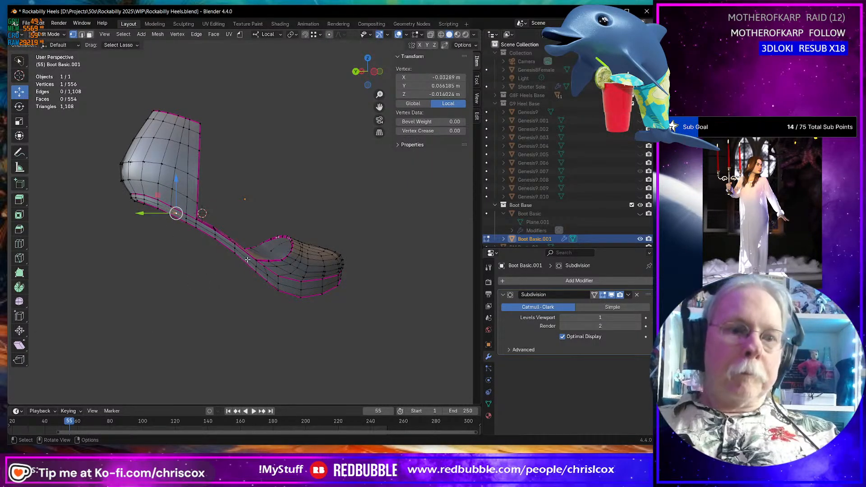
{"action": "key", "text": "g"}
{"action": "key", "text": "g"}
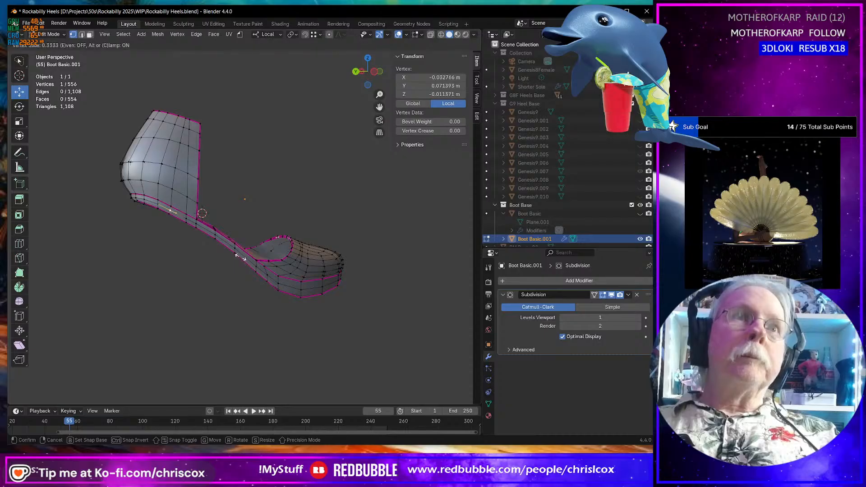
{"action": "left_click", "coordinate": [240, 257]}
Select the corresponding vertex on the other side of the sole and vertex-slide it toward the heel by about 0.331.
{"action": "middle_click_drag", "start_coordinate": [240, 256], "coordinate": [368, 263]}
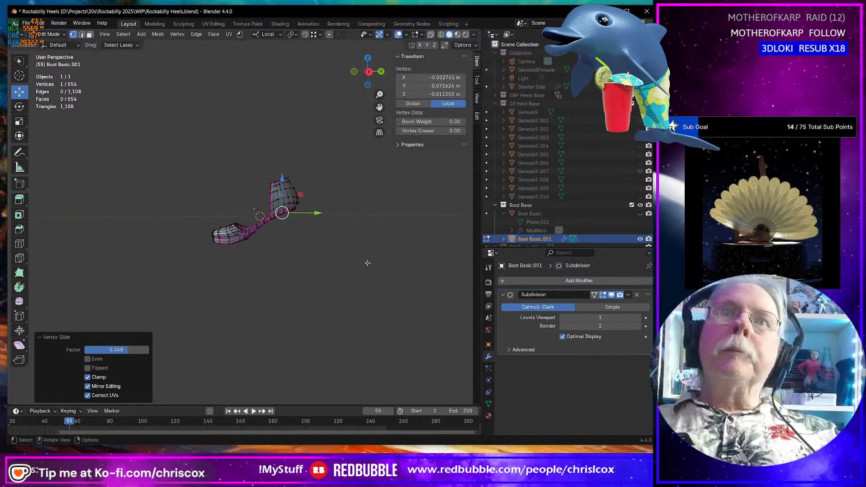
{"action": "scroll", "coordinate": [368, 263], "scroll_direction": "up", "scroll_amount": 8}
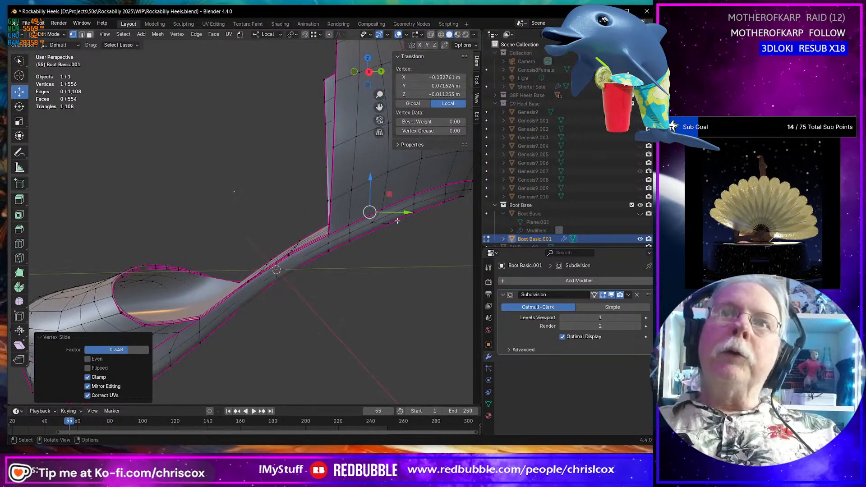
{"action": "left_click", "coordinate": [373, 223]}
{"action": "key", "text": "g"}
{"action": "key", "text": "g"}
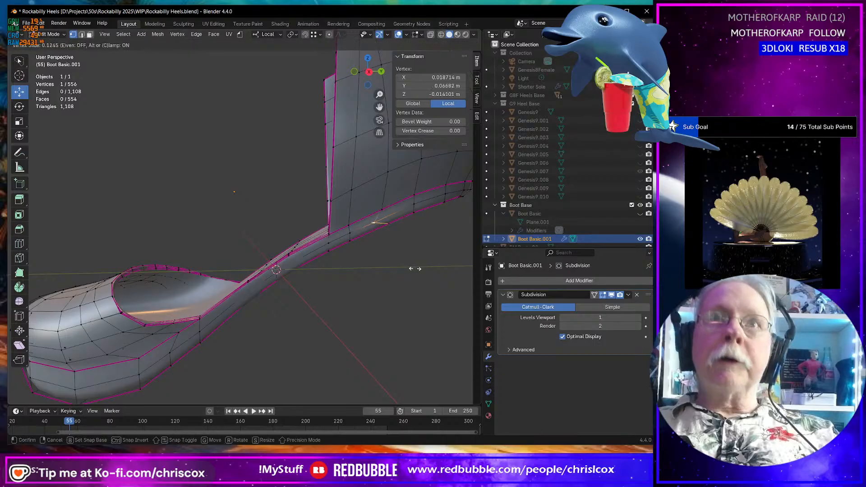
{"action": "left_click", "coordinate": [422, 260]}
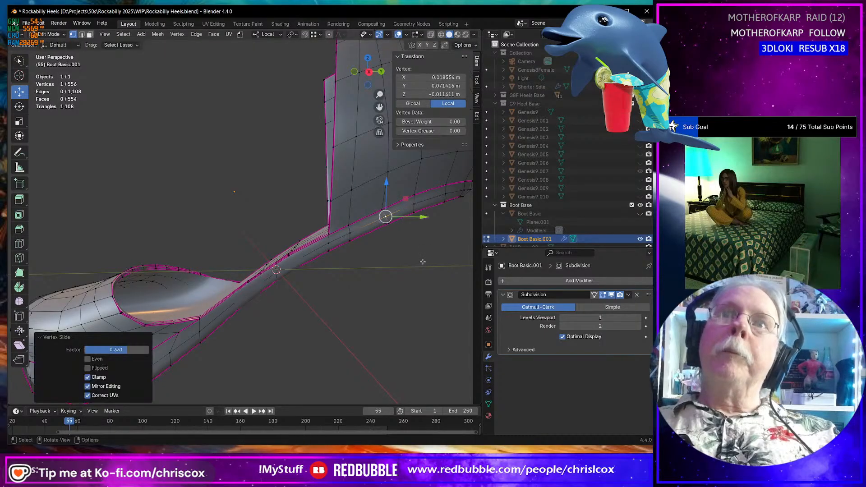
Set the Subdivision viewport level to 0 and examine the edge rows around the heel end of the sole.
{"action": "middle_click_drag", "start_coordinate": [422, 260], "coordinate": [297, 256]}
{"action": "scroll", "coordinate": [298, 256], "scroll_direction": "up", "scroll_amount": 2}
{"action": "scroll", "coordinate": [374, 175], "scroll_direction": "up", "scroll_amount": 2}
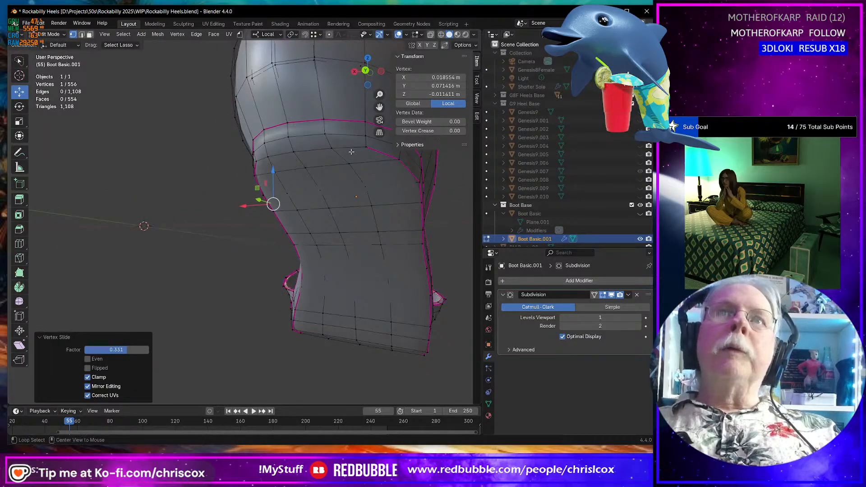
{"action": "middle_click_drag", "start_coordinate": [356, 143], "coordinate": [265, 110]}
{"action": "left_click", "coordinate": [291, 96], "text": "alt"}
{"action": "scroll", "coordinate": [229, 176], "scroll_direction": "down", "scroll_amount": 3}
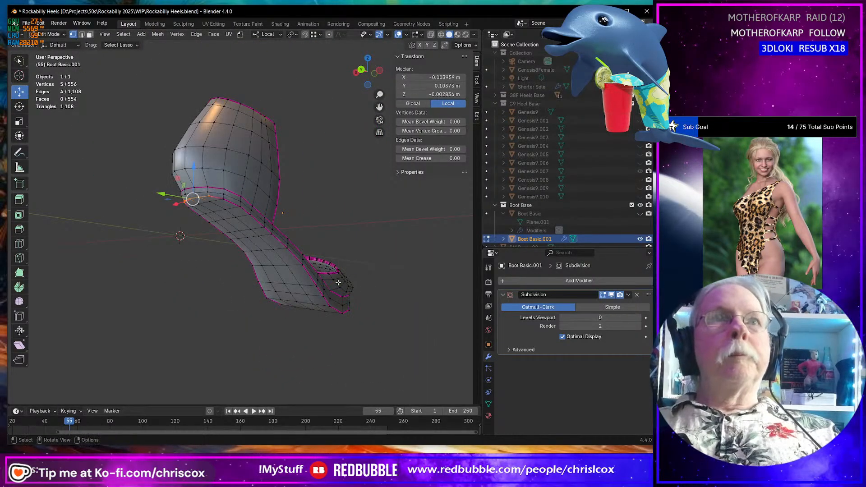
{"action": "middle_click_drag", "start_coordinate": [338, 283], "coordinate": [335, 242]}
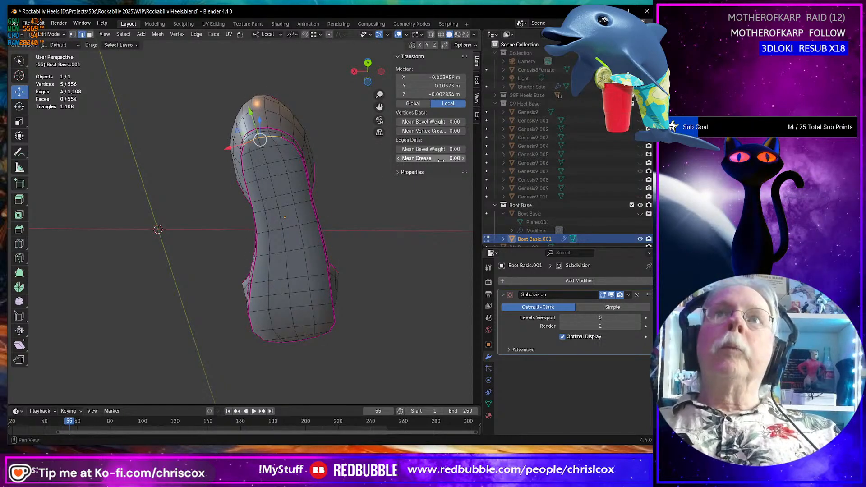
{"action": "middle_click_drag", "start_coordinate": [213, 212], "coordinate": [261, 215]}
{"action": "scroll", "coordinate": [259, 177], "scroll_direction": "up", "scroll_amount": 2}
{"action": "scroll", "coordinate": [320, 188], "scroll_direction": "down", "scroll_amount": 3}
{"action": "scroll", "coordinate": [307, 235], "scroll_direction": "up", "scroll_amount": 4}
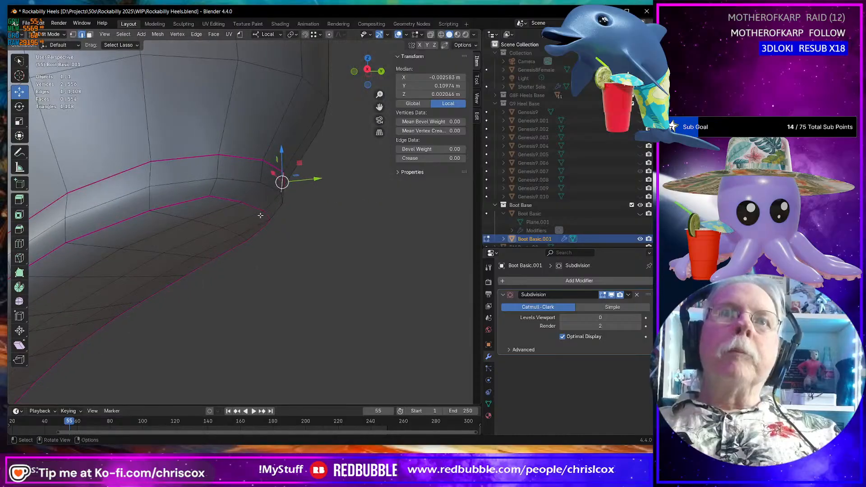
Select two edges at the rear of the sole's heel end and move them slightly along local Y and upward.
{"action": "middle_click_drag", "start_coordinate": [278, 250], "coordinate": [281, 205]}
{"action": "left_click", "coordinate": [207, 162], "text": "shift"}
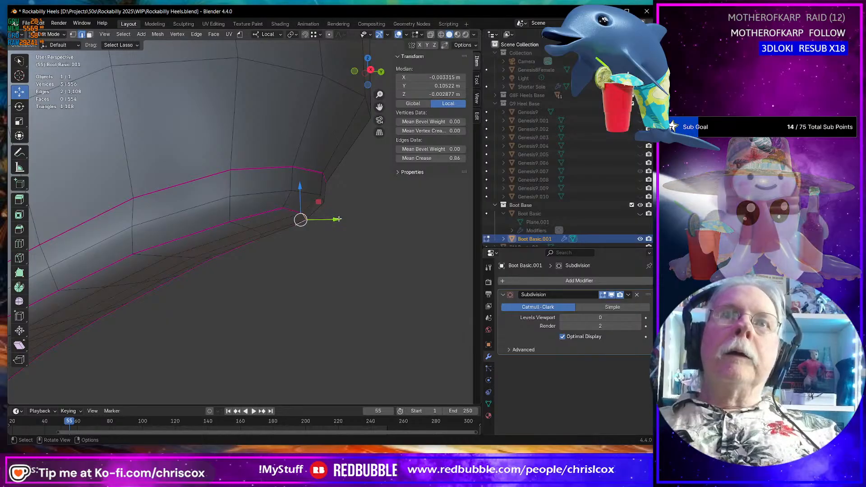
{"action": "left_click_drag", "start_coordinate": [336, 219], "coordinate": [336, 218]}
{"action": "middle_click_drag", "start_coordinate": [336, 218], "coordinate": [335, 249]}
{"action": "left_click_drag", "start_coordinate": [331, 248], "coordinate": [337, 244]}
{"action": "left_click_drag", "start_coordinate": [305, 215], "coordinate": [305, 207]}
Select two edges in the middle row of the heel's lower band and move them up about 0.000982 m along local Z.
{"action": "left_click", "coordinate": [307, 234]}
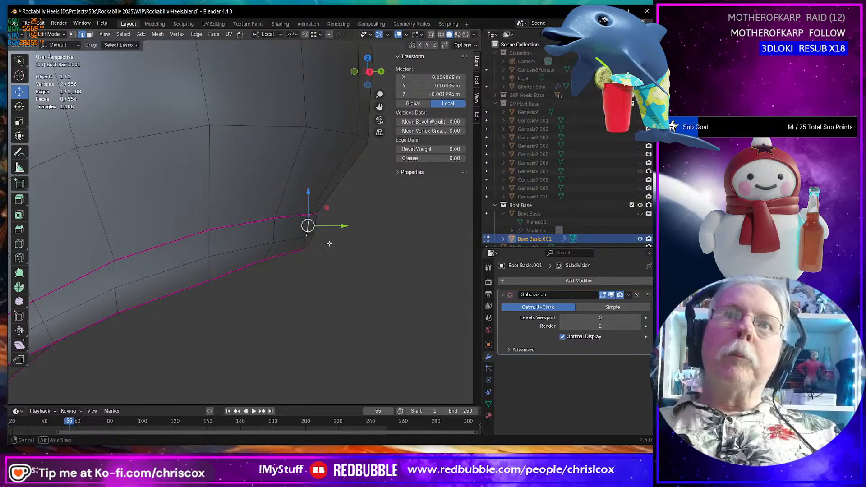
{"action": "middle_click_drag", "start_coordinate": [329, 244], "coordinate": [239, 237]}
{"action": "left_click", "coordinate": [137, 225]}
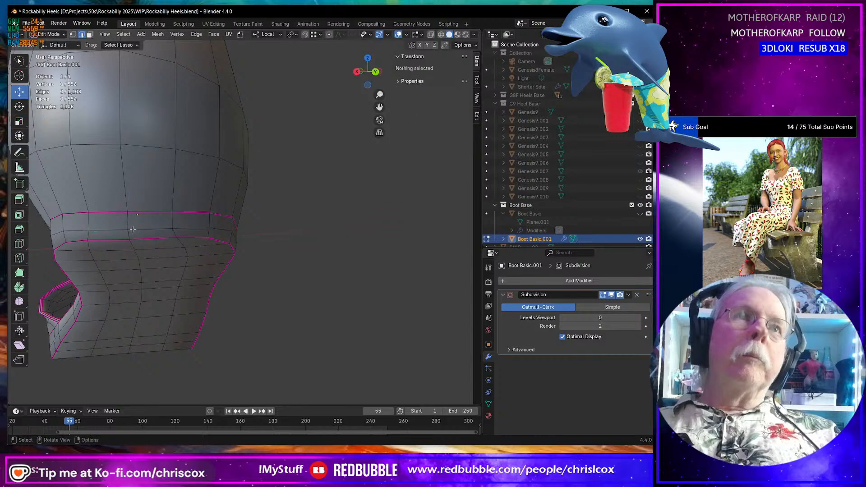
{"action": "left_click", "coordinate": [103, 231]}
{"action": "left_click_drag", "start_coordinate": [130, 196], "coordinate": [130, 190]}
Set the Subdivision viewport level to 1 and check the smoothed heel area and whole boot in Object Mode.
{"action": "scroll", "coordinate": [131, 192], "scroll_direction": "down", "scroll_amount": 3}
{"action": "middle_click_drag", "start_coordinate": [131, 197], "coordinate": [145, 128]}
{"action": "middle_click_drag", "start_coordinate": [229, 186], "coordinate": [183, 242]}
{"action": "left_click", "coordinate": [640, 318]}
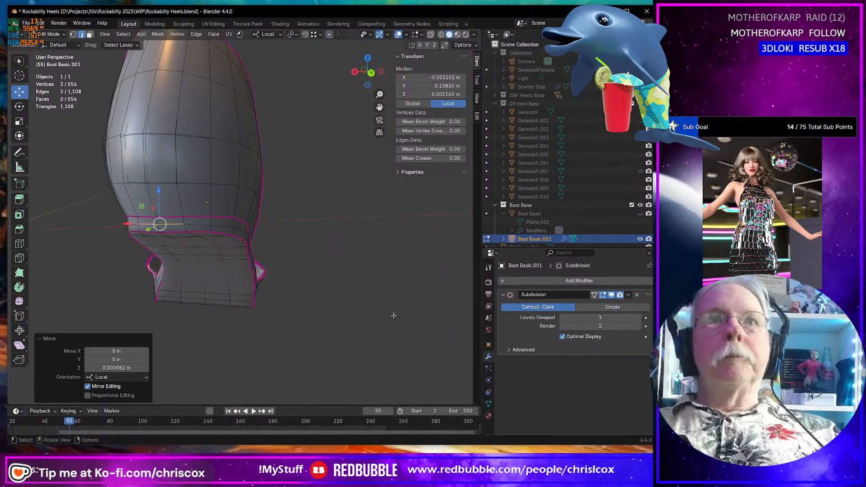
{"action": "scroll", "coordinate": [359, 303], "scroll_direction": "up", "scroll_amount": 8}
{"action": "key", "text": "Tab"}
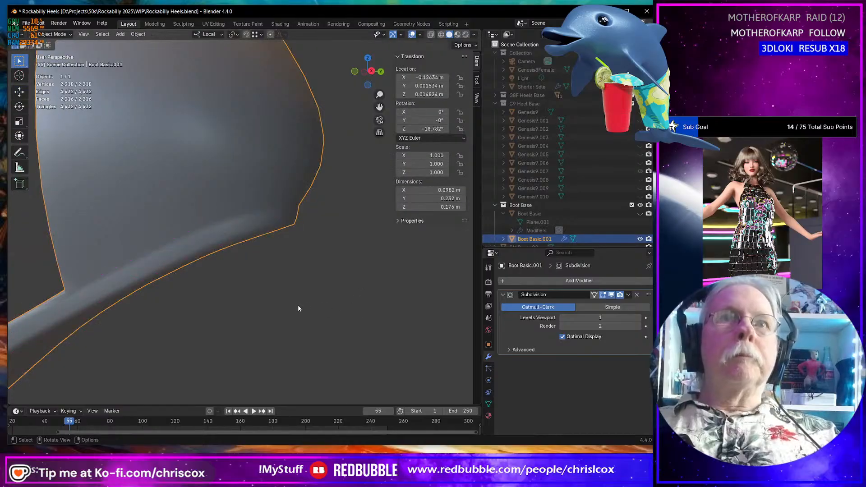
{"action": "scroll", "coordinate": [298, 305], "scroll_direction": "down", "scroll_amount": 8}
{"action": "middle_click_drag", "start_coordinate": [247, 291], "coordinate": [268, 310]}
{"action": "scroll", "coordinate": [314, 276], "scroll_direction": "down", "scroll_amount": 5}
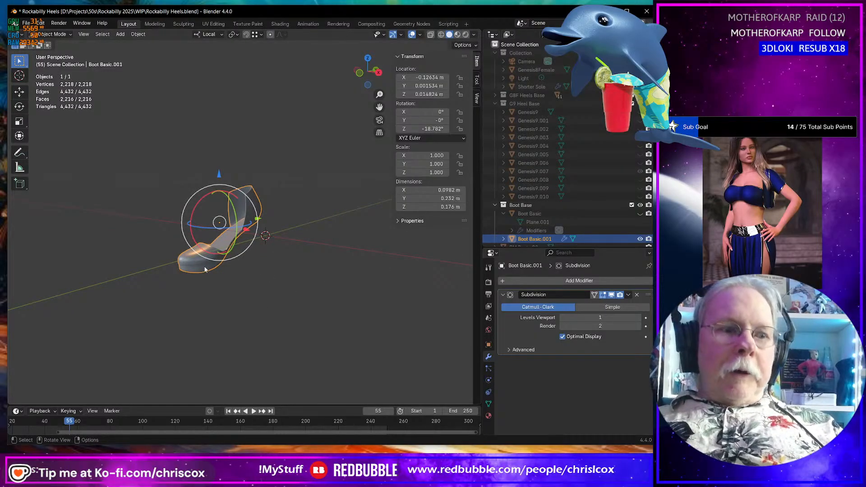
{"action": "left_click", "coordinate": [236, 286]}
{"action": "left_click", "coordinate": [203, 257]}
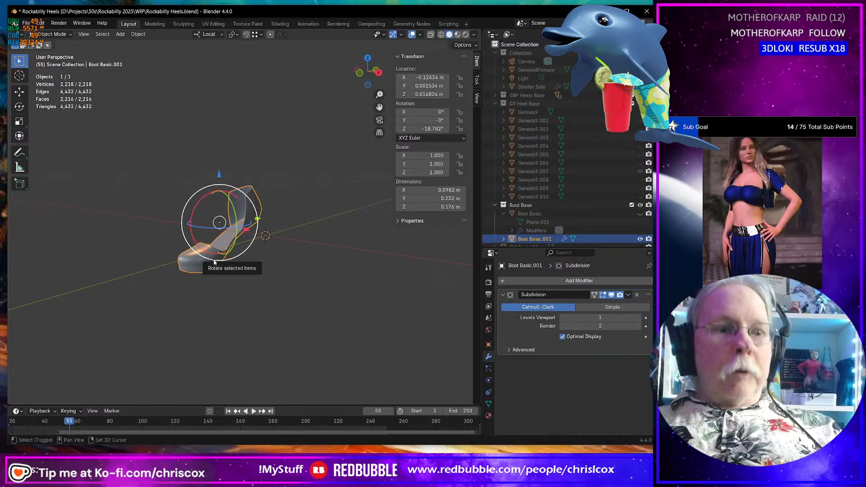
{"action": "key", "text": "shift+d"}
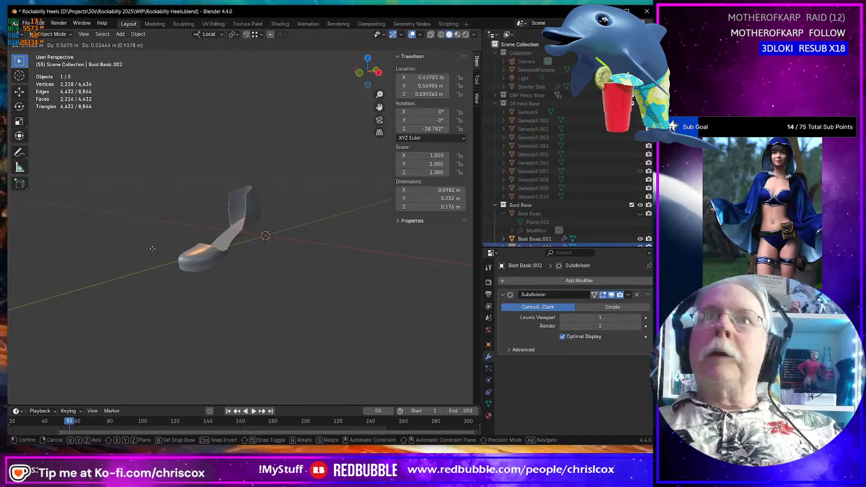
{"action": "left_click", "coordinate": [148, 255]}
{"action": "key", "text": "ctrl+z"}
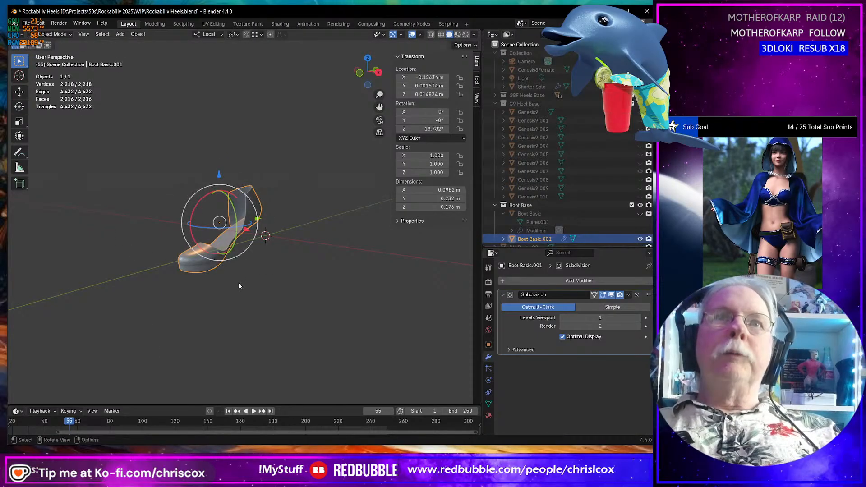
Duplicate the boot in place, hide the original, and make the duplicate the active object in the outliner.
{"action": "key", "text": "shift+d"}
{"action": "left_click", "coordinate": [294, 296]}
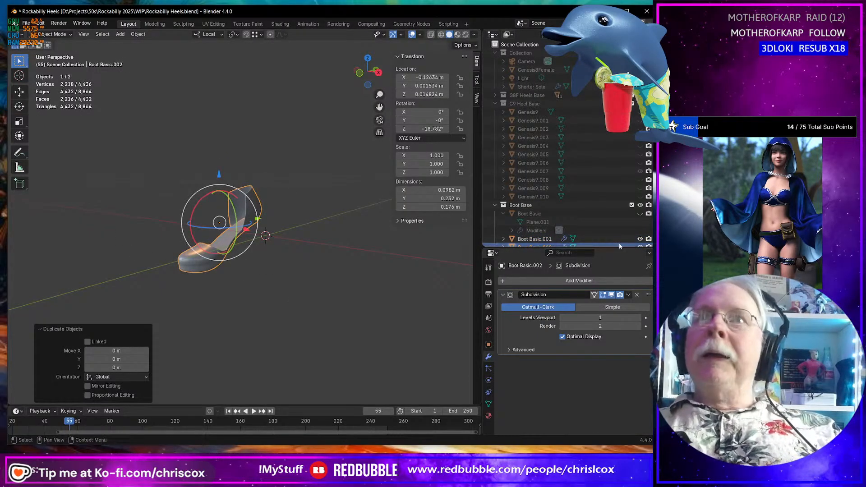
{"action": "left_click_drag", "start_coordinate": [616, 248], "coordinate": [617, 314]}
{"action": "left_click", "coordinate": [574, 248]}
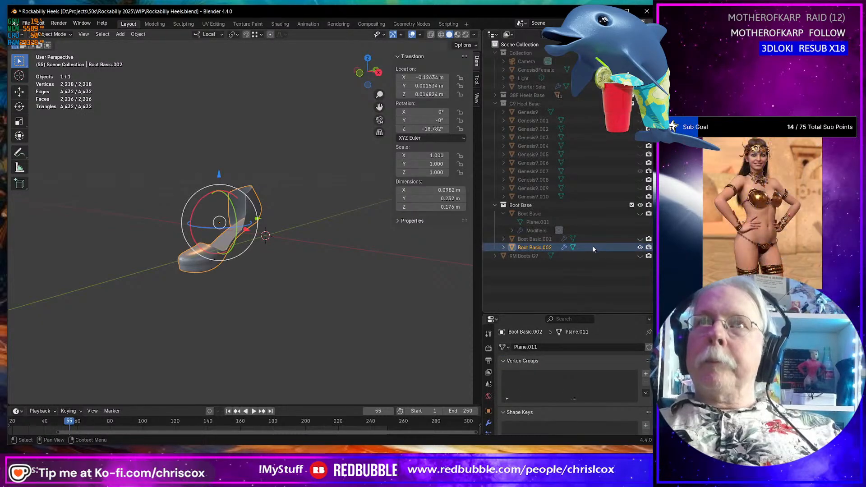
{"action": "left_click", "coordinate": [591, 247]}
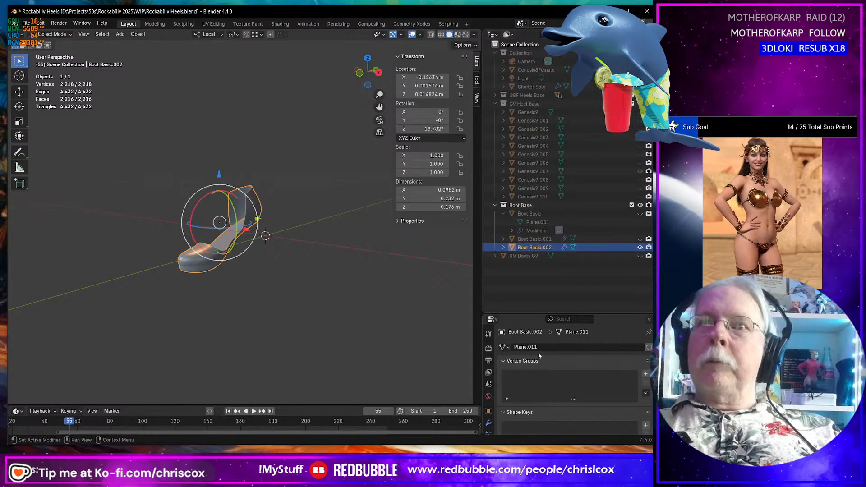
Apply the Subdivision modifier on the duplicated boot.
{"action": "left_click", "coordinate": [489, 424]}
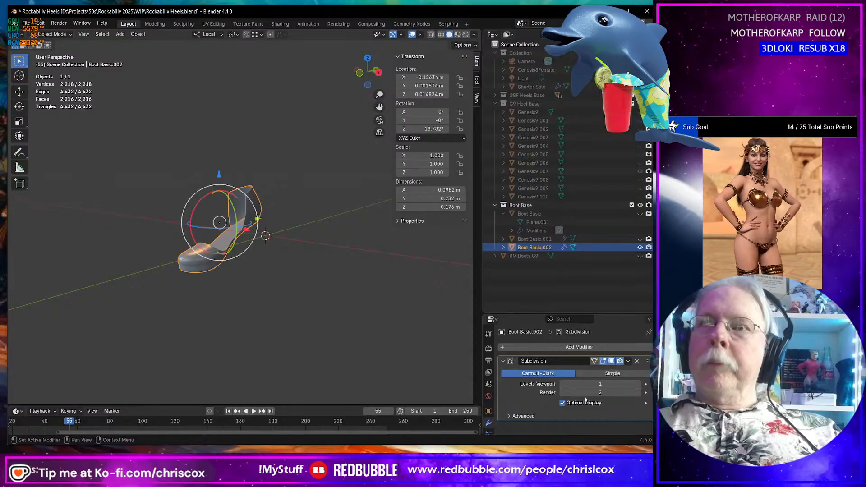
{"action": "key", "text": "ctrl+a"}
{"action": "scroll", "coordinate": [232, 334], "scroll_direction": "up", "scroll_amount": 8}
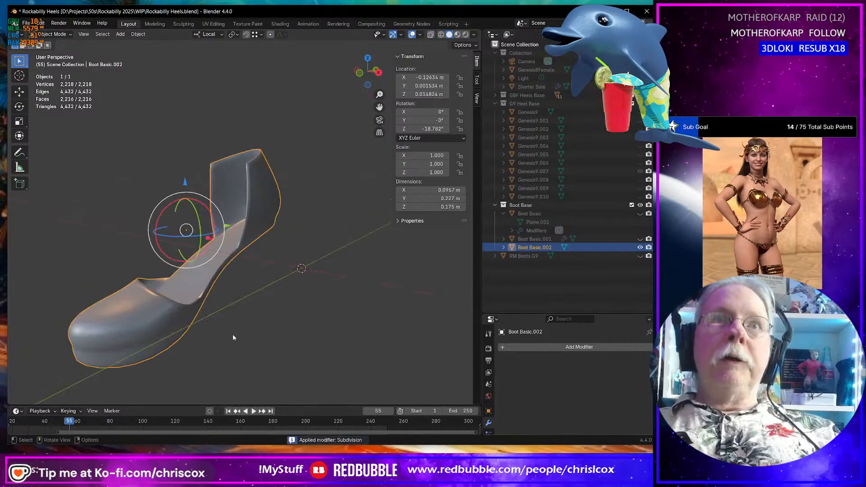
In Edit Mode with face selection, select the two-row band of faces running around the edge of the toe opening.
{"action": "key", "text": "Tab"}
{"action": "middle_click_drag", "start_coordinate": [232, 335], "coordinate": [224, 262]}
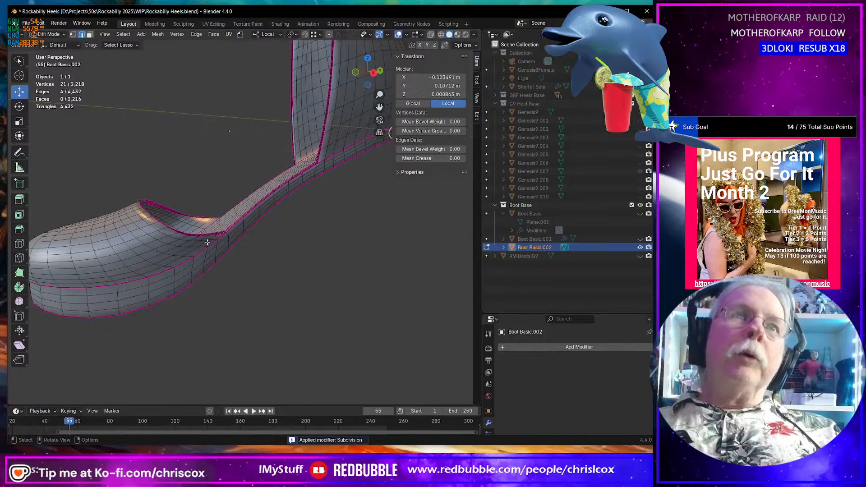
{"action": "key", "text": "3"}
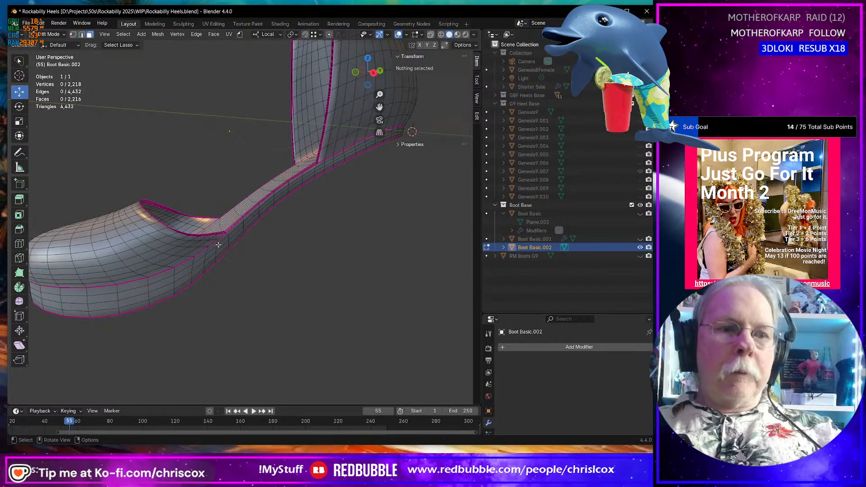
{"action": "left_click", "coordinate": [217, 237]}
{"action": "mouse_move", "coordinate": [208, 245]}
{"action": "middle_mouse_down"}
{"action": "mouse_move", "coordinate": [343, 246]}
{"action": "mouse_move", "coordinate": [369, 240]}
{"action": "mouse_move", "coordinate": [353, 219]}
{"action": "mouse_move", "coordinate": [370, 224]}
{"action": "mouse_move", "coordinate": [215, 247]}
{"action": "mouse_move", "coordinate": [318, 249]}
{"action": "mouse_move", "coordinate": [193, 239]}
{"action": "middle_mouse_up"}
{"action": "left_click", "coordinate": [338, 227], "text": "ctrl+shift"}
{"action": "key", "text": "ctrl+z"}
{"action": "left_click", "coordinate": [359, 224], "text": "ctrl+shift"}
{"action": "left_click", "coordinate": [227, 241], "text": "ctrl+shift"}
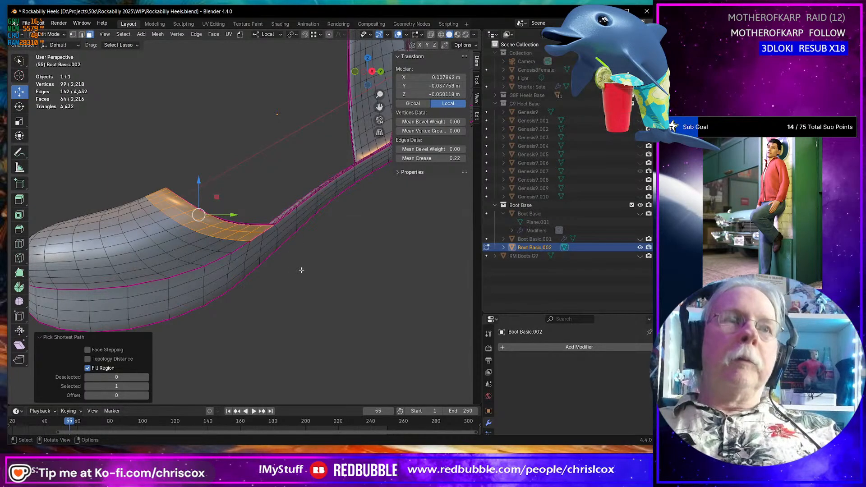
Extrude the selected toe-opening faces along their normals by about 0.00099 m.
{"action": "key", "text": "ctrl+f"}
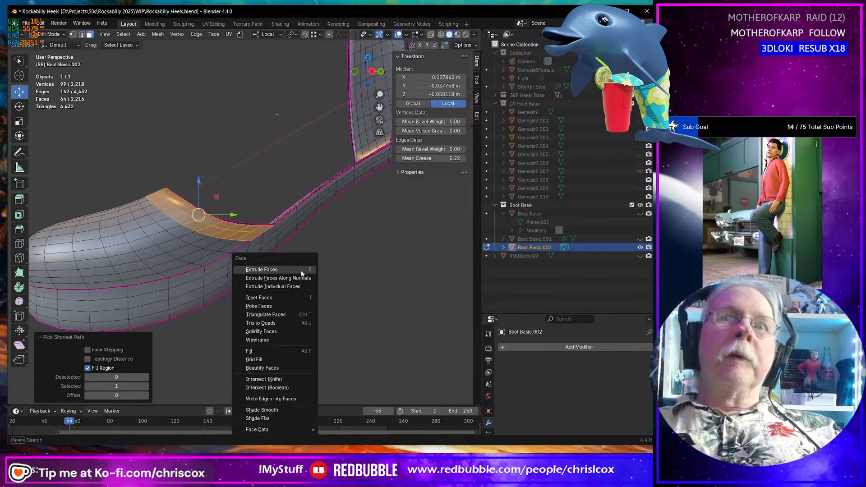
{"action": "left_click", "coordinate": [302, 278]}
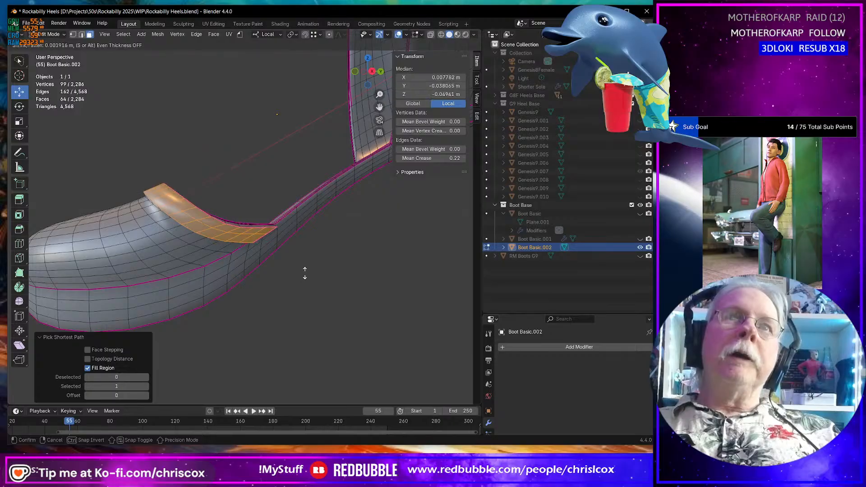
{"action": "left_click", "coordinate": [312, 283]}
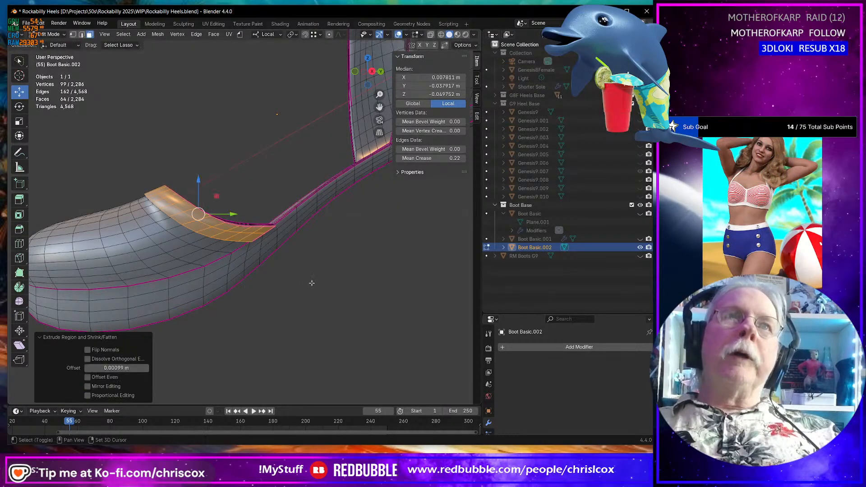
{"action": "middle_click_drag", "start_coordinate": [312, 283], "coordinate": [294, 271]}
{"action": "scroll", "coordinate": [354, 275], "scroll_direction": "down", "scroll_amount": 5}
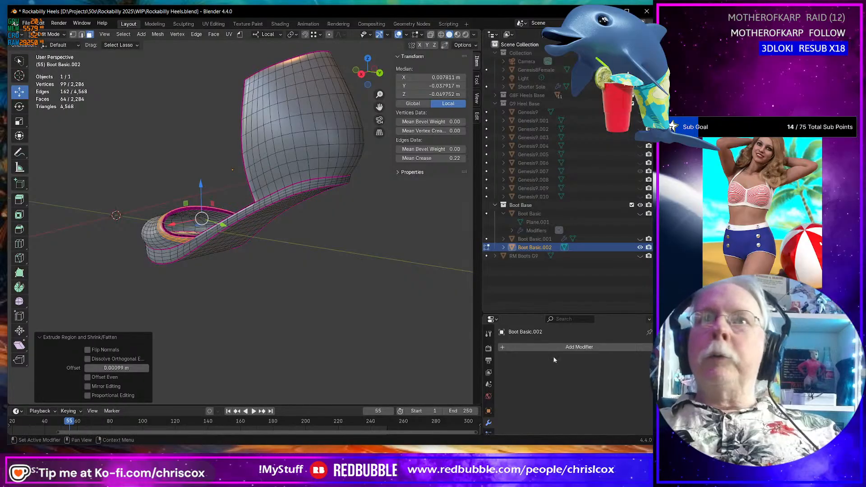
Show the duplicate boot's material properties, clear the name filter of the slot list, and add a material slot.
{"action": "left_click_drag", "start_coordinate": [516, 314], "coordinate": [517, 212]}
{"action": "left_click", "coordinate": [488, 381]}
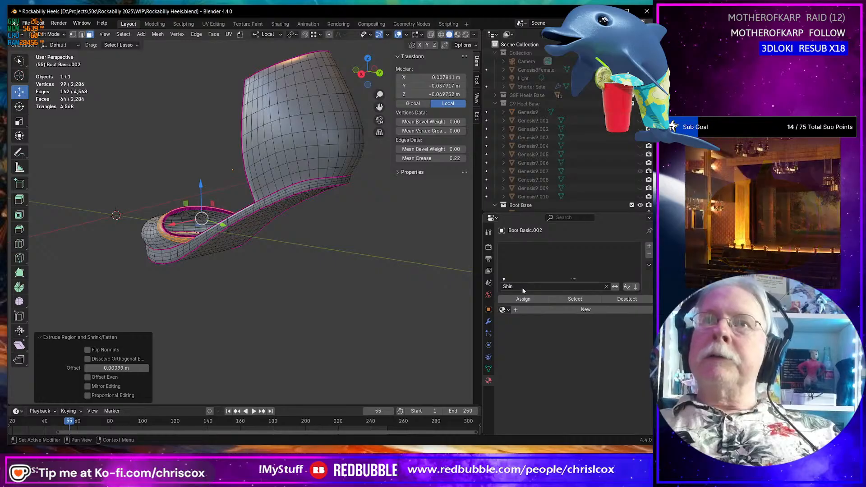
{"action": "left_click_drag", "start_coordinate": [522, 288], "coordinate": [493, 286]}
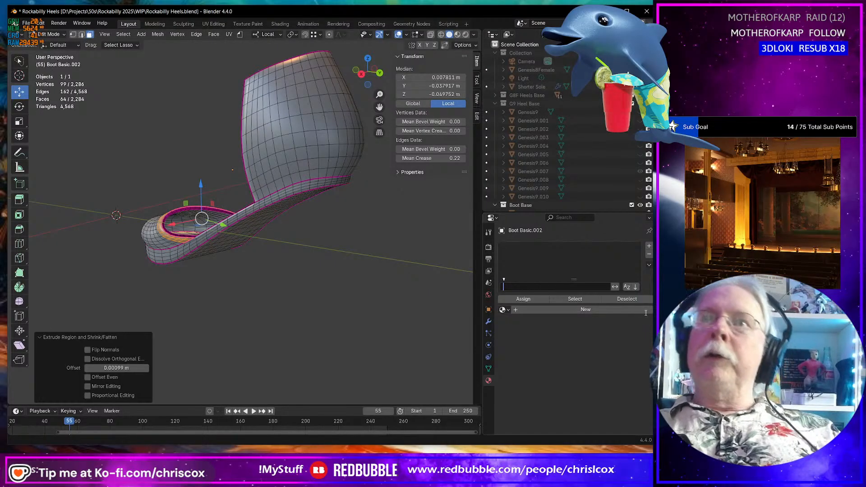
{"action": "left_click", "coordinate": [619, 356]}
{"action": "left_click", "coordinate": [650, 246]}
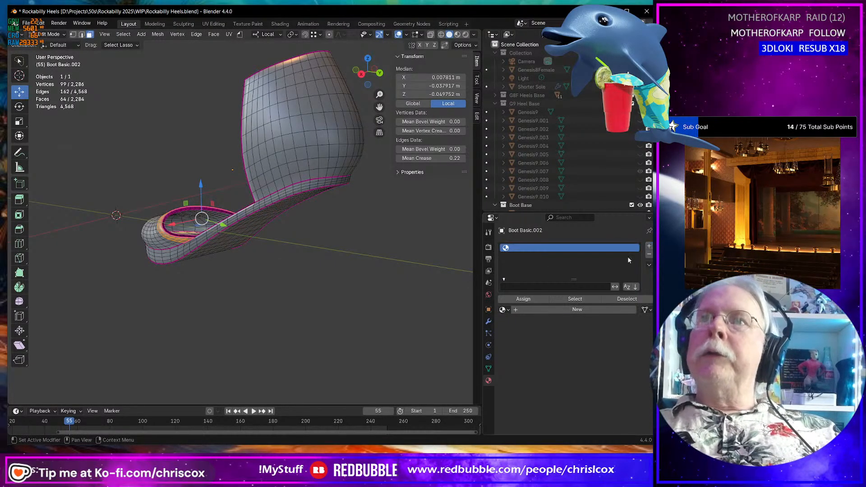
{"action": "left_click", "coordinate": [516, 287]}
{"action": "type", "text": "s"}
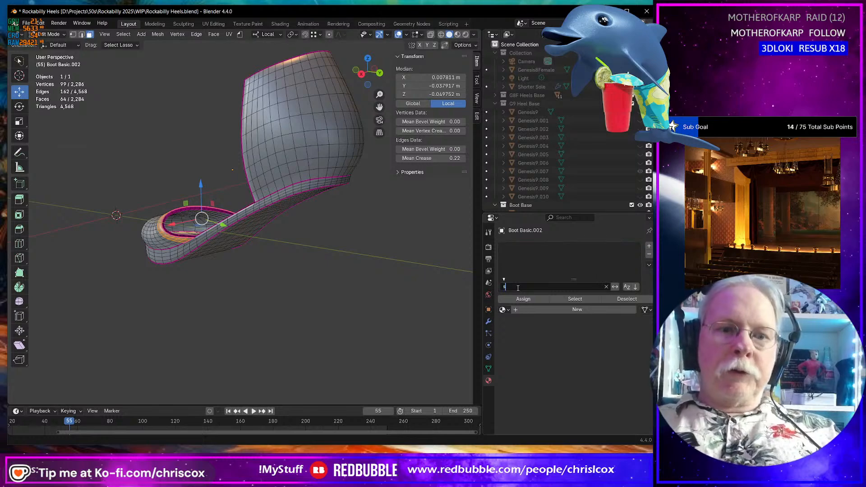
{"action": "type", "text": "H"}
{"action": "key", "text": "BackSpace"}
{"action": "key", "text": "BackSpace"}
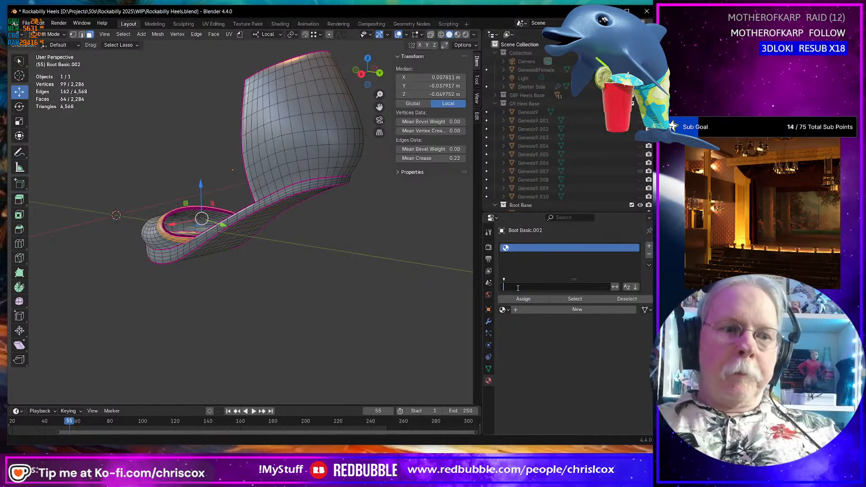
{"action": "type", "text": "Shoe"}
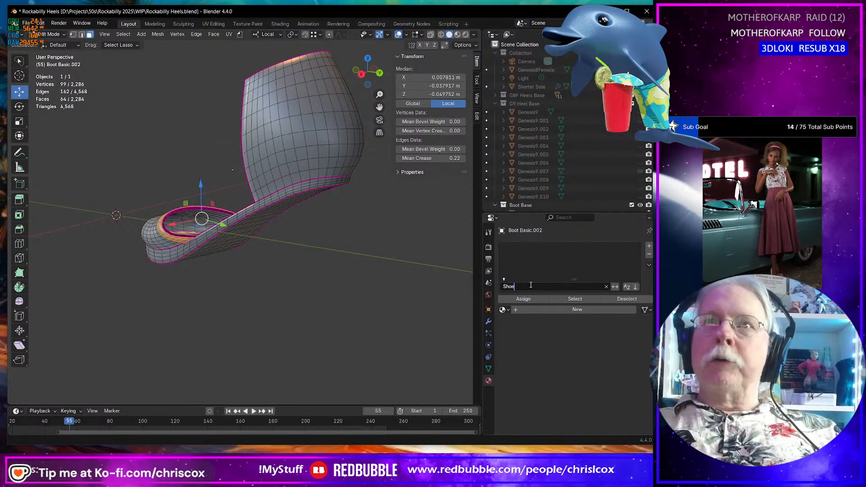
{"action": "type", "text": "So"}
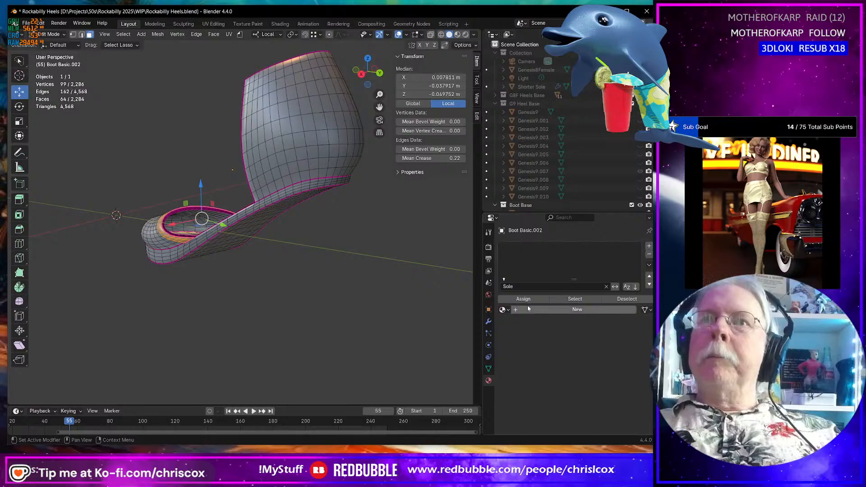
{"action": "left_click", "coordinate": [567, 286]}
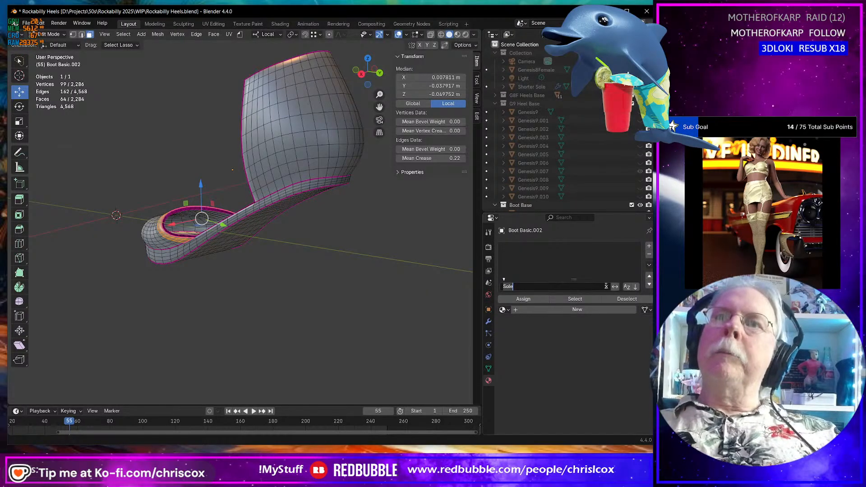
{"action": "key", "text": "BackSpace"}
{"action": "key", "text": "BackSpace"}
{"action": "key", "text": "BackSpace"}
{"action": "key", "text": "BackSpace"}
Create a material named Sole in the first material slot, and replace it with the existing Sole material.
{"action": "left_click", "coordinate": [517, 249]}
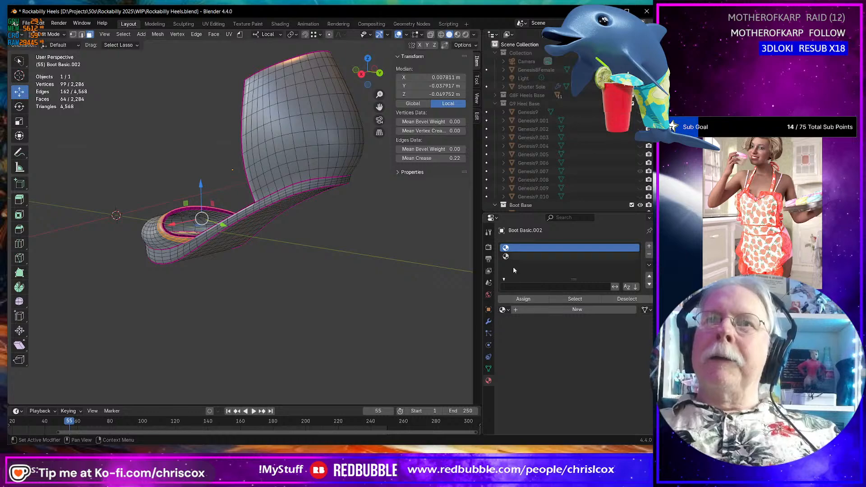
{"action": "left_click", "coordinate": [535, 309]}
{"action": "left_click", "coordinate": [546, 310]}
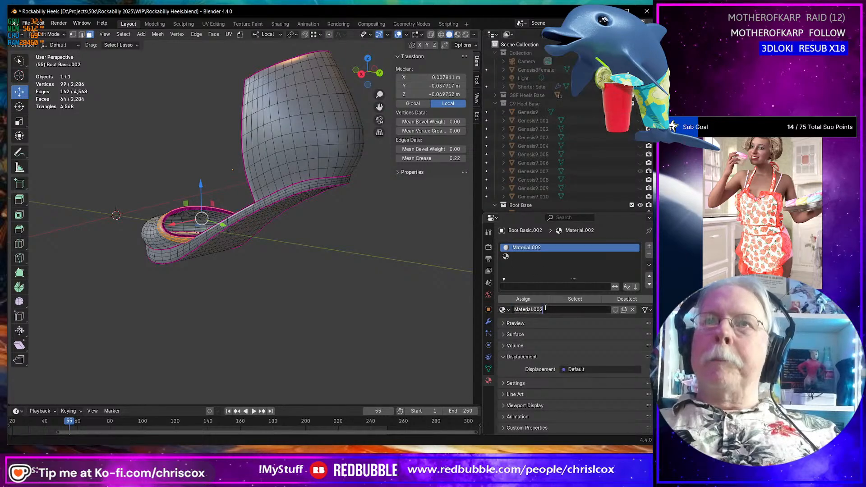
{"action": "type", "text": "Sole"}
{"action": "key", "text": "Return"}
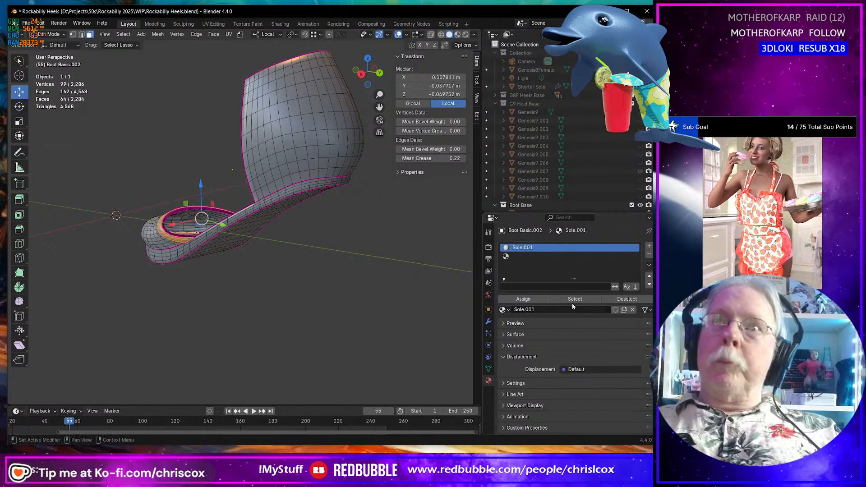
{"action": "left_click", "coordinate": [503, 310]}
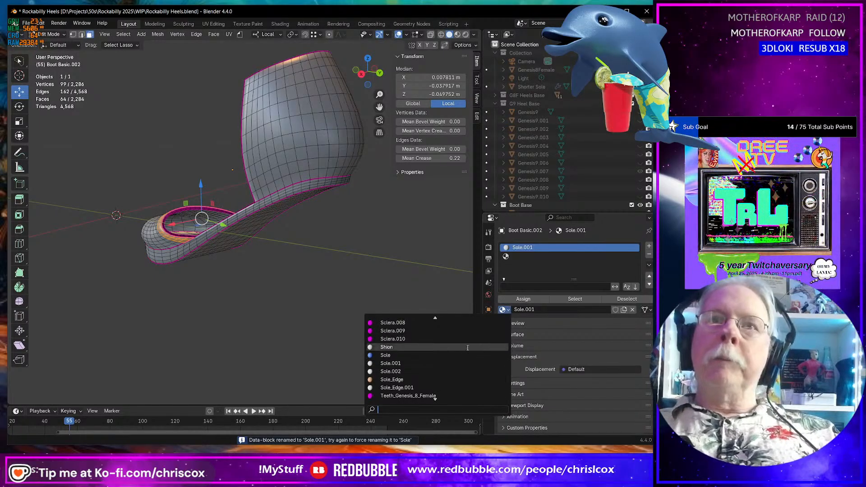
{"action": "left_click", "coordinate": [453, 356]}
Create a new material in the second slot and name it Straps.
{"action": "left_click", "coordinate": [518, 256]}
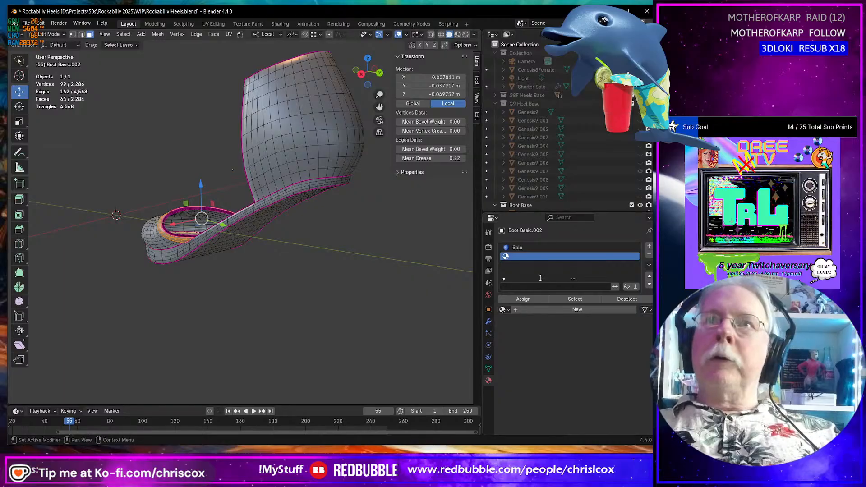
{"action": "left_click", "coordinate": [505, 310]}
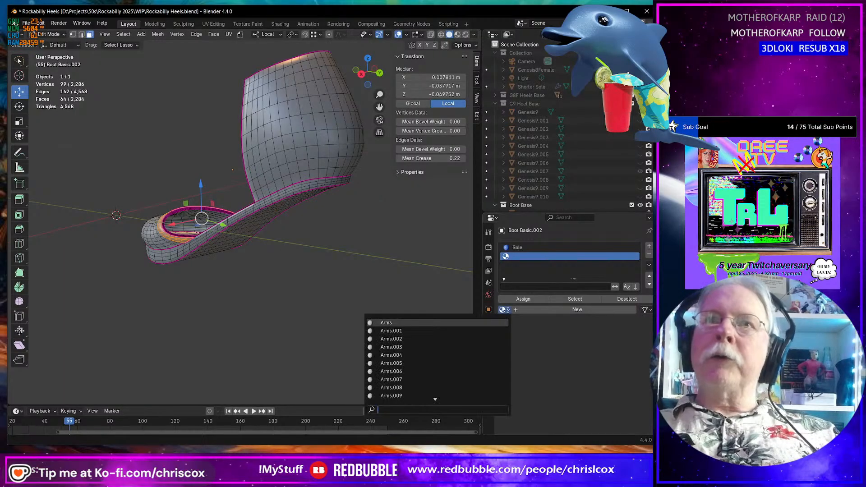
{"action": "type", "text": "sts"}
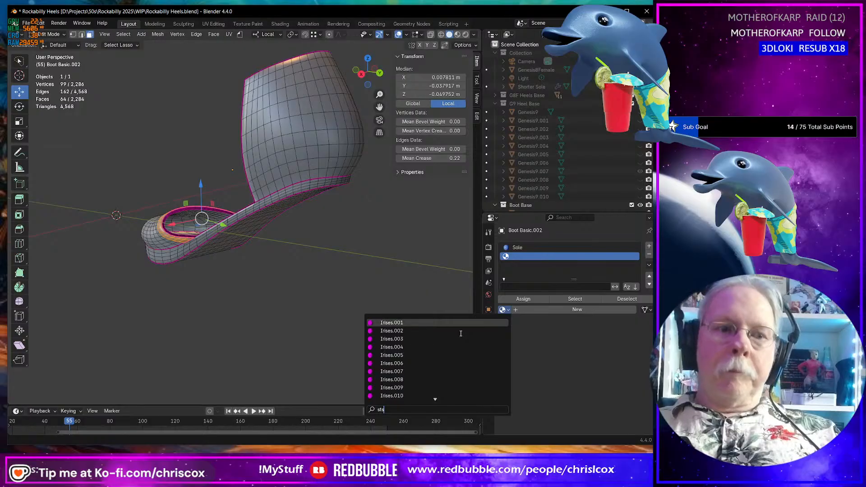
{"action": "left_click", "coordinate": [529, 311]}
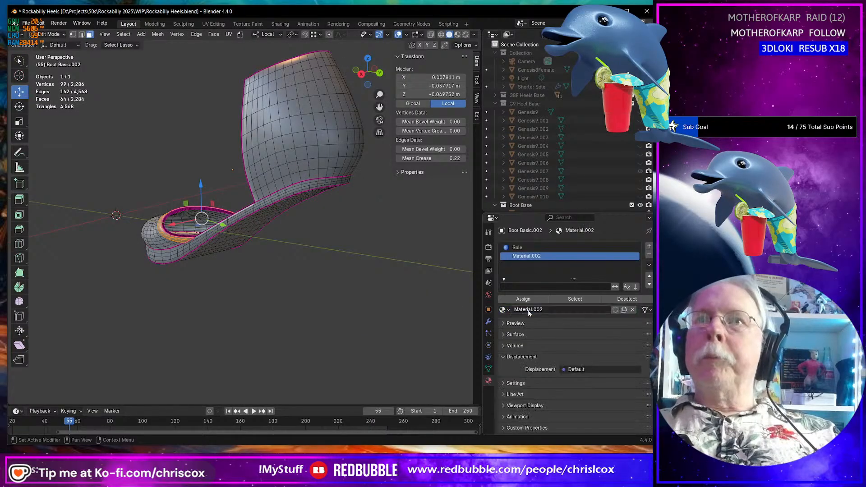
{"action": "double_click", "coordinate": [555, 310]}
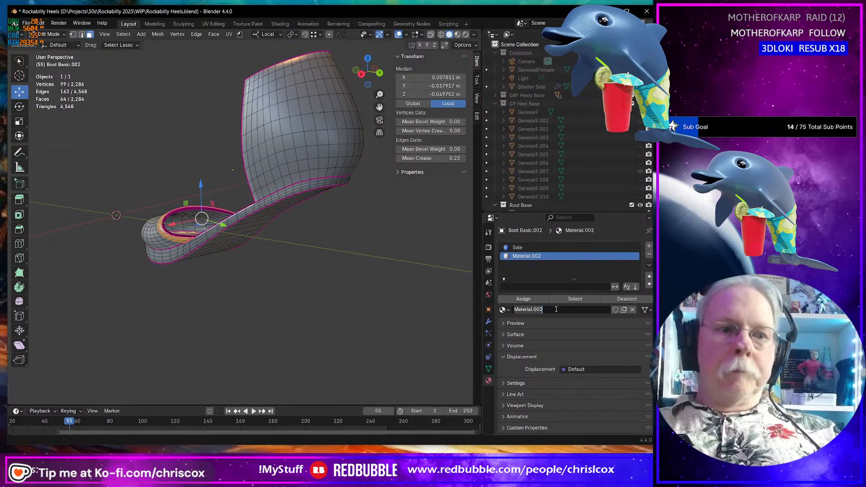
{"action": "type", "text": "St"}
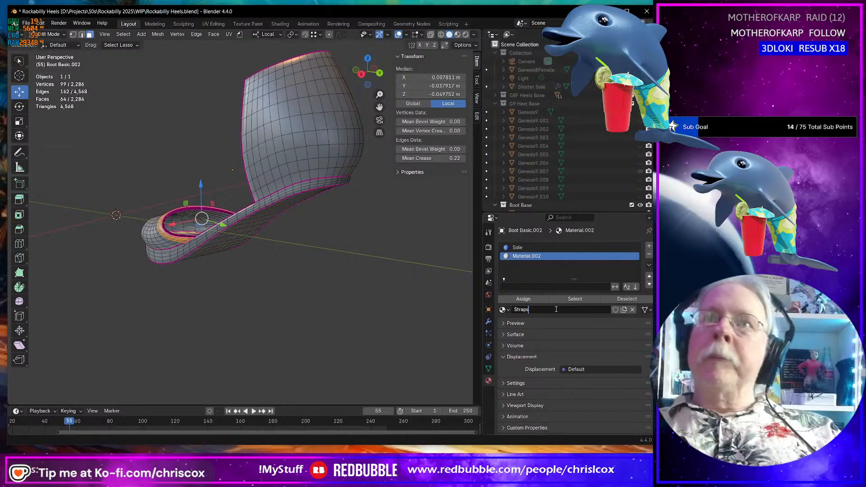
{"action": "type", "text": "raps"}
{"action": "key", "text": "Return"}
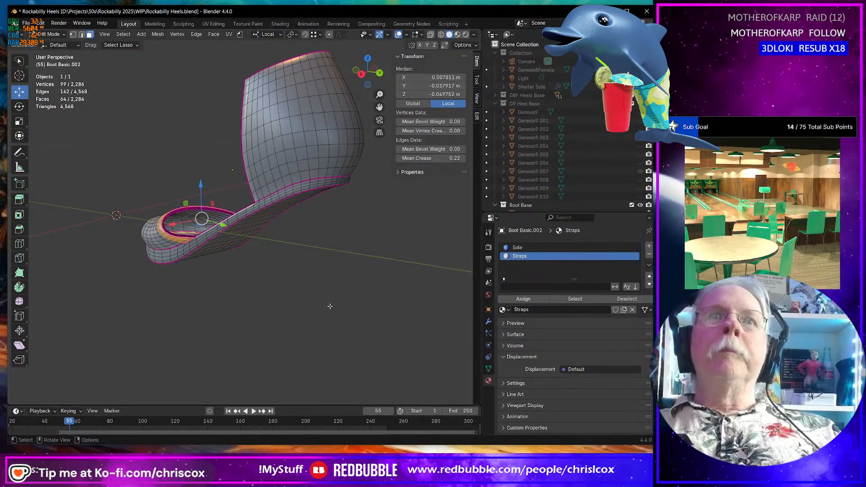
{"action": "scroll", "coordinate": [210, 299], "scroll_direction": "up", "scroll_amount": 5}
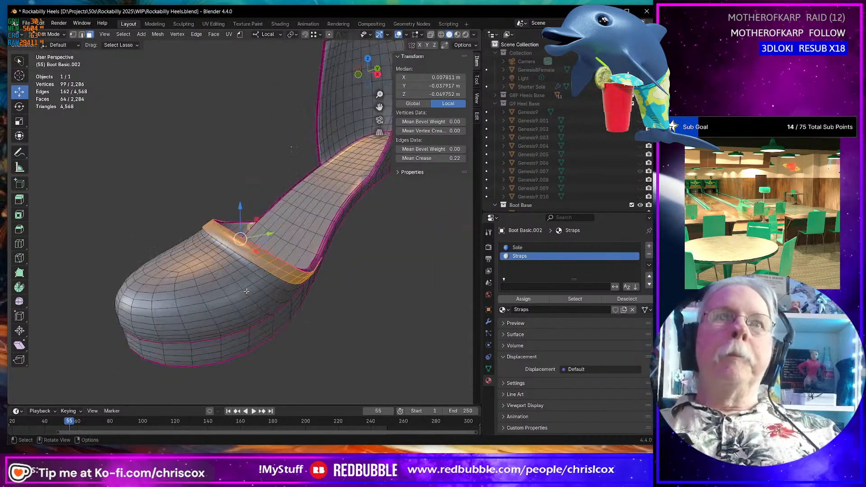
{"action": "middle_click_drag", "start_coordinate": [211, 300], "coordinate": [257, 264]}
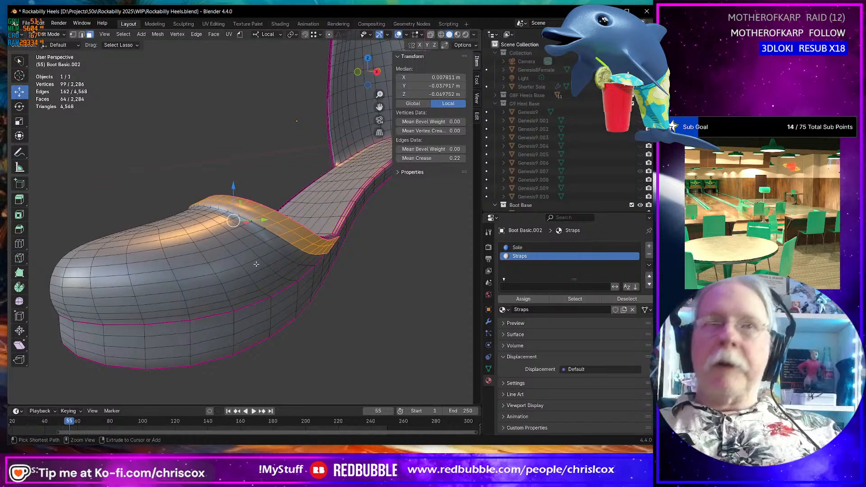
Grow the face selection around the toe-opening band and assign the Straps material to it.
{"action": "key", "text": "ctrl+KP_Add"}
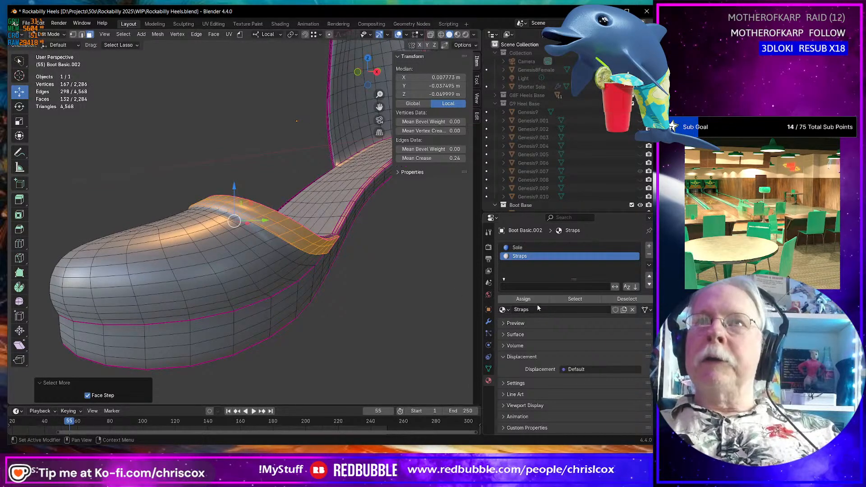
{"action": "left_click", "coordinate": [523, 300]}
{"action": "middle_click_drag", "start_coordinate": [397, 304], "coordinate": [400, 305]}
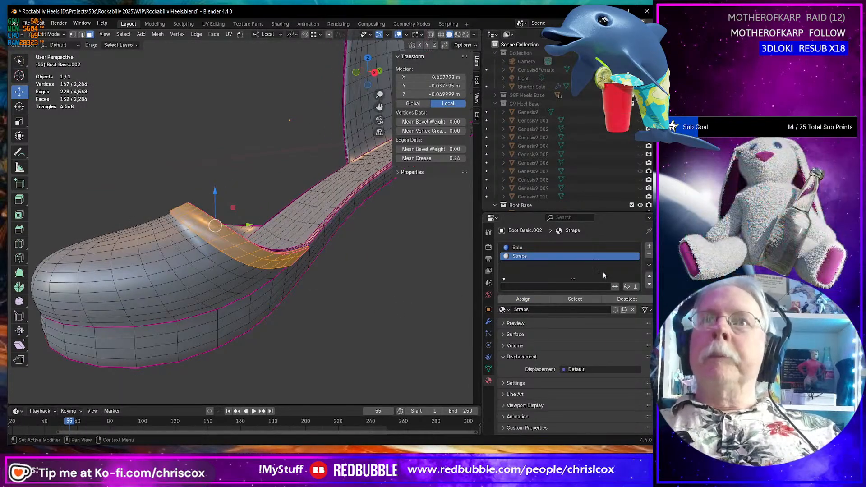
Slide the two end edges of the toe strap on one side of the shoe by a factor of about -0.257.
{"action": "middle_click_drag", "start_coordinate": [351, 258], "coordinate": [315, 232]}
{"action": "scroll", "coordinate": [205, 192], "scroll_direction": "up", "scroll_amount": 6}
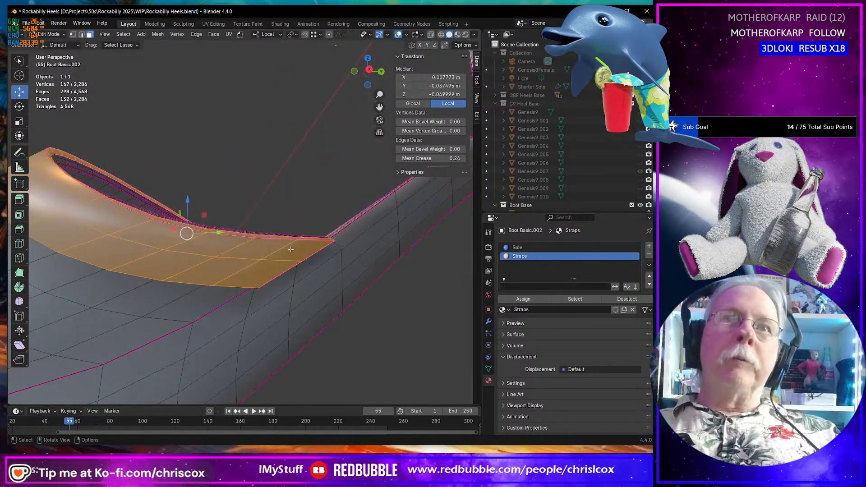
{"action": "left_click", "coordinate": [312, 250]}
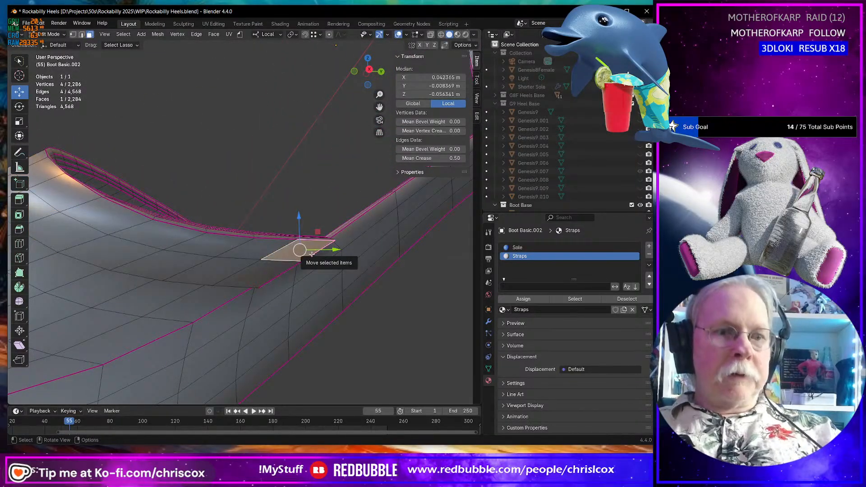
{"action": "key", "text": "2"}
{"action": "left_click", "coordinate": [312, 254]}
{"action": "left_click", "coordinate": [289, 269], "text": "shift"}
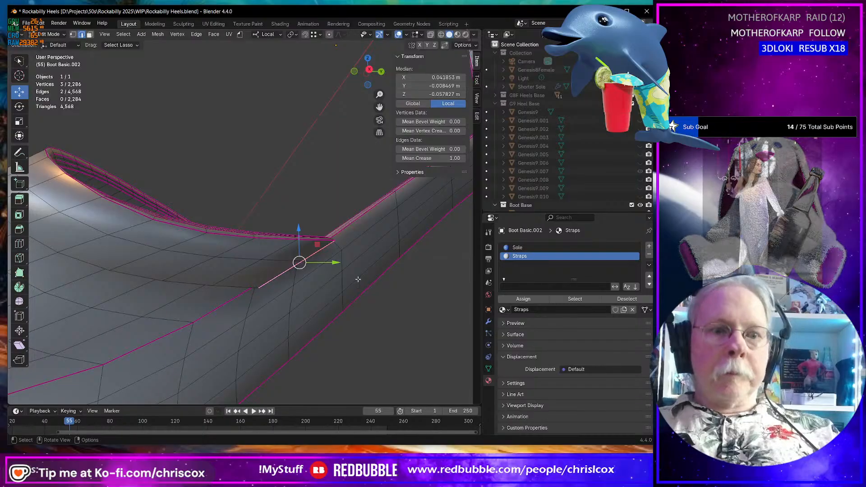
{"action": "key", "text": "g"}
{"action": "key", "text": "g"}
{"action": "left_click", "coordinate": [337, 270]}
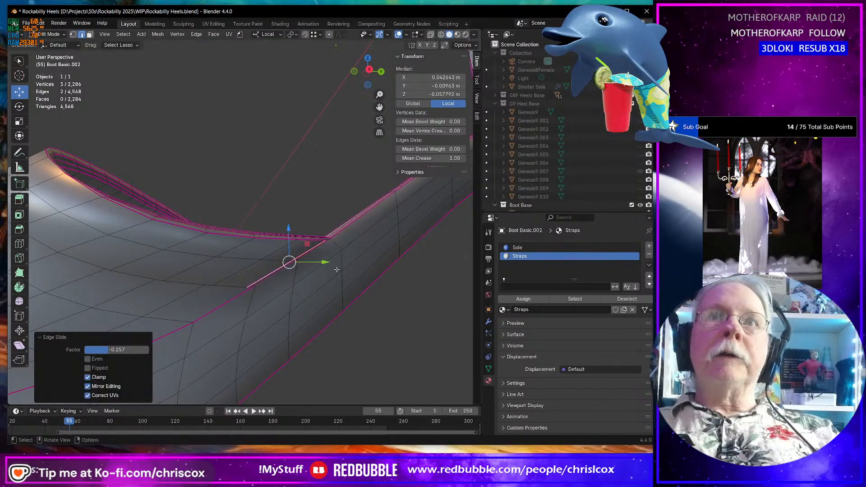
Slide the two matching strap end edges on the opposite side of the shoe by a factor of about -0.494.
{"action": "middle_click_drag", "start_coordinate": [337, 270], "coordinate": [85, 256]}
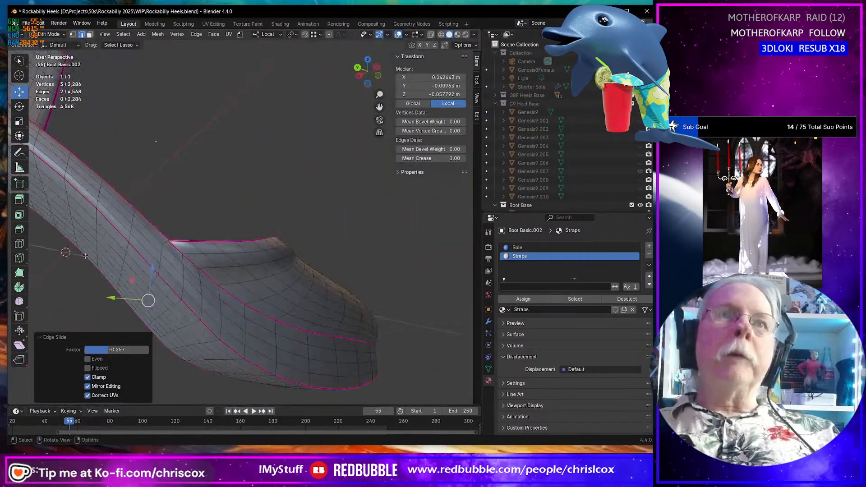
{"action": "scroll", "coordinate": [149, 254], "scroll_direction": "up", "scroll_amount": 2}
{"action": "left_click", "coordinate": [135, 271]}
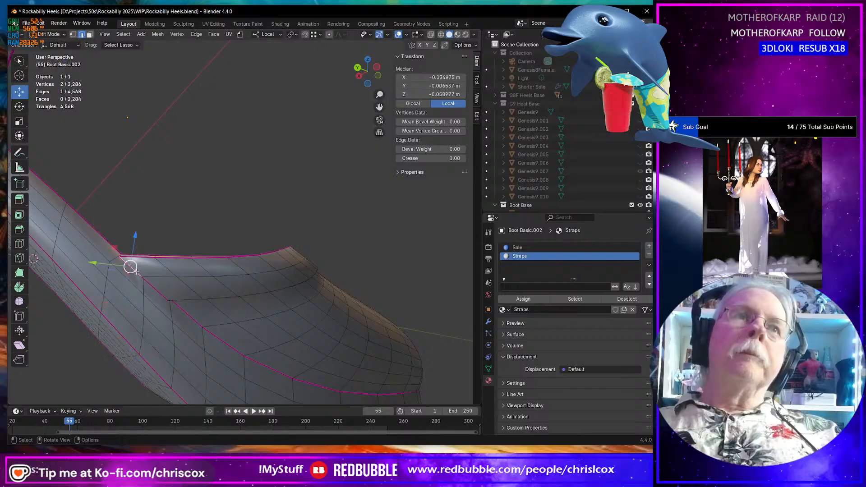
{"action": "left_click", "coordinate": [151, 286], "text": "shift"}
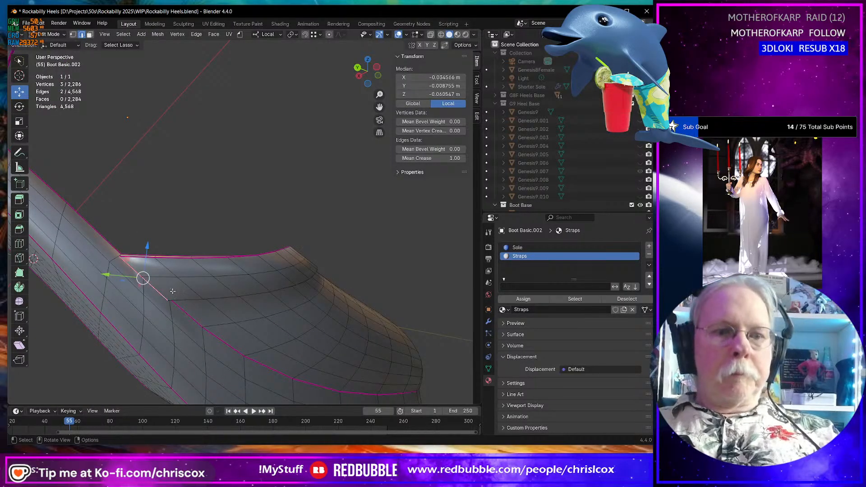
{"action": "key", "text": "g"}
{"action": "key", "text": "g"}
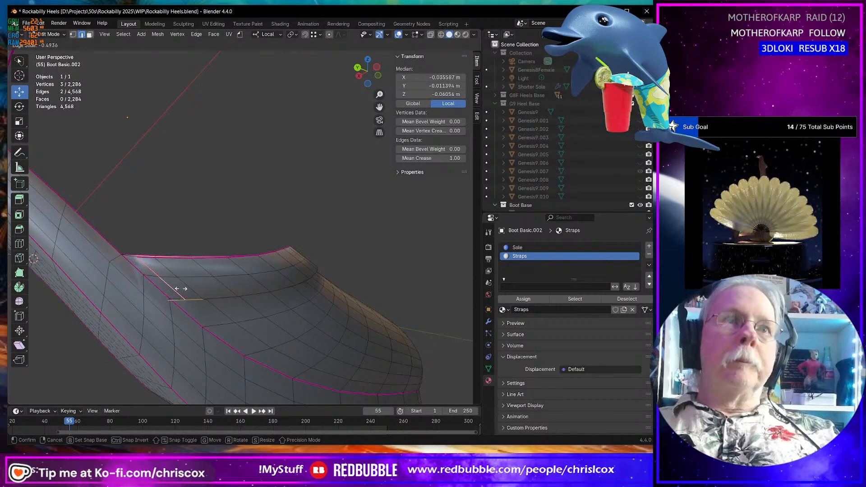
{"action": "left_click", "coordinate": [180, 289]}
Switch the viewport to material preview shading and select a two-face-wide band along the heel cup's top rim and both front edges.
{"action": "mouse_move", "coordinate": [313, 222]}
{"action": "middle_mouse_down"}
{"action": "mouse_move", "coordinate": [271, 260]}
{"action": "mouse_move", "coordinate": [296, 268]}
{"action": "mouse_move", "coordinate": [283, 256]}
{"action": "mouse_move", "coordinate": [293, 123]}
{"action": "middle_mouse_up"}
{"action": "left_click", "coordinate": [457, 35]}
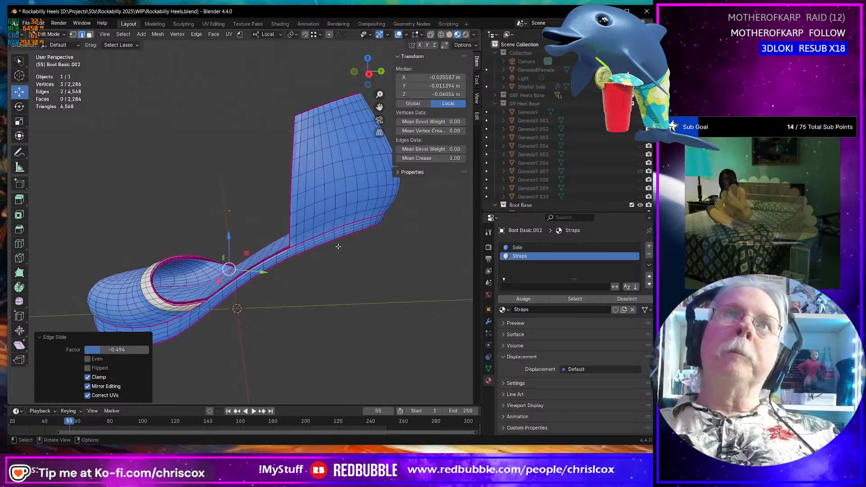
{"action": "left_click", "coordinate": [298, 119]}
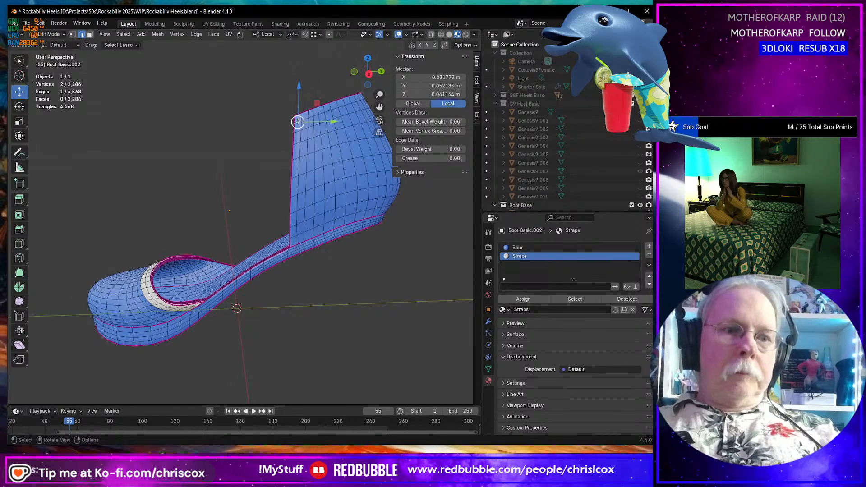
{"action": "key", "text": "3"}
{"action": "left_click", "coordinate": [301, 237]}
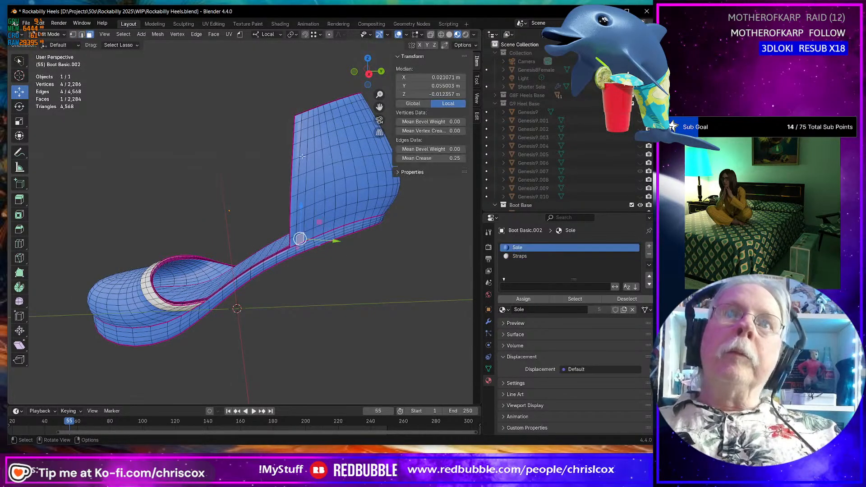
{"action": "left_click", "coordinate": [300, 120], "text": "ctrl"}
{"action": "middle_click_drag", "start_coordinate": [304, 121], "coordinate": [187, 130]}
{"action": "left_click", "coordinate": [269, 169], "text": "ctrl"}
{"action": "left_click", "coordinate": [192, 143], "text": "ctrl"}
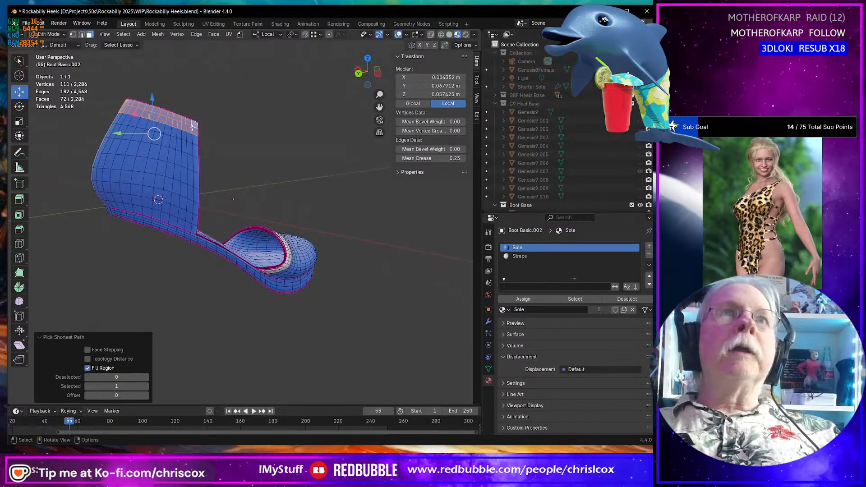
{"action": "left_click", "coordinate": [188, 227], "text": "ctrl"}
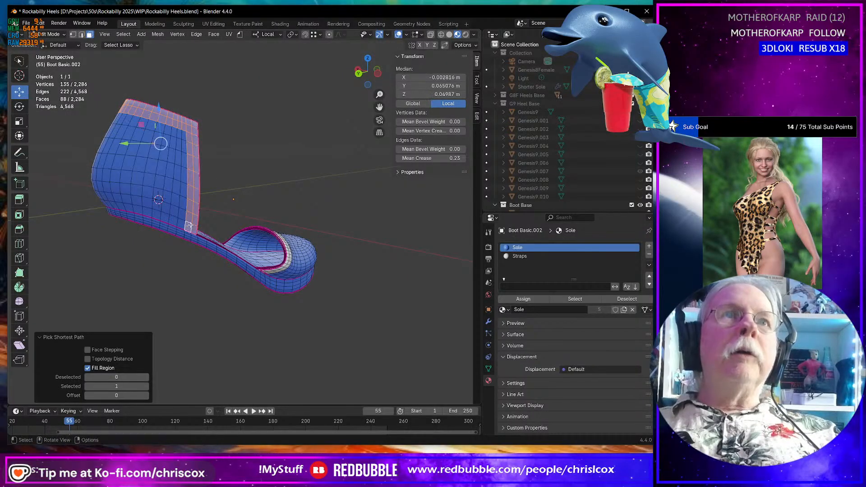
{"action": "mouse_move", "coordinate": [189, 227]}
{"action": "middle_mouse_down"}
{"action": "mouse_move", "coordinate": [328, 230]}
{"action": "mouse_move", "coordinate": [185, 215]}
{"action": "middle_mouse_up"}
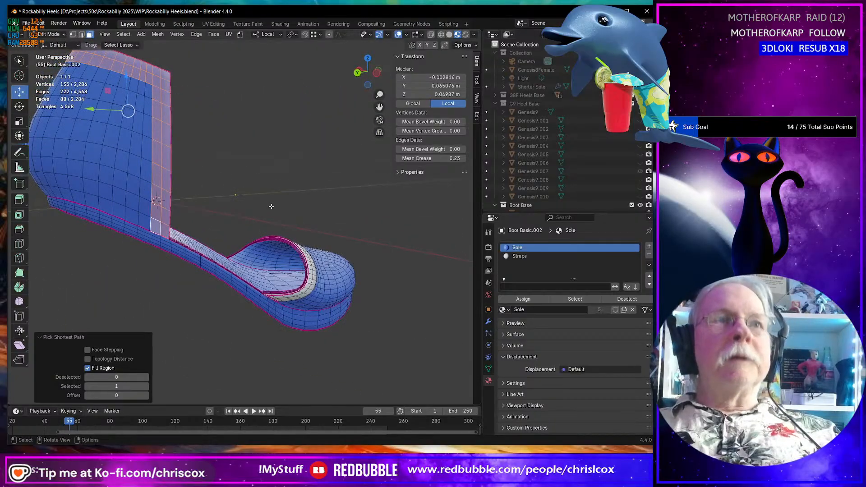
Extrude the selected heel cup band along its normals by about 0.000423 m.
{"action": "key", "text": "ctrl+f"}
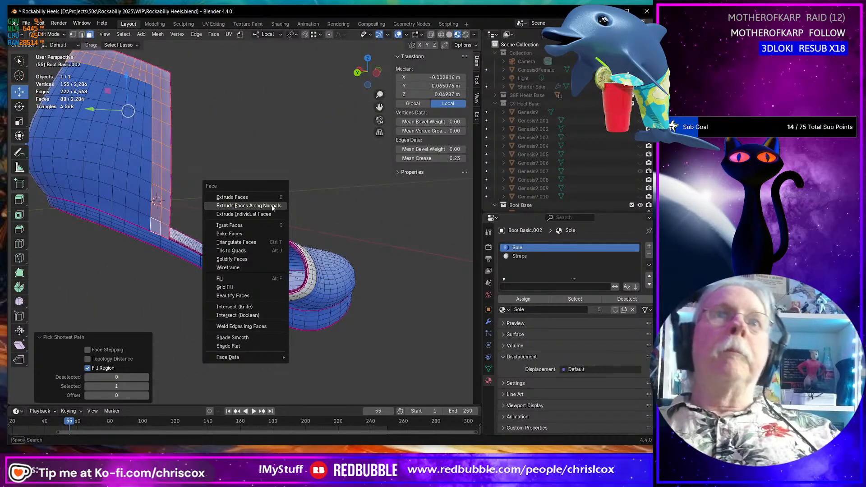
{"action": "left_click", "coordinate": [272, 206]}
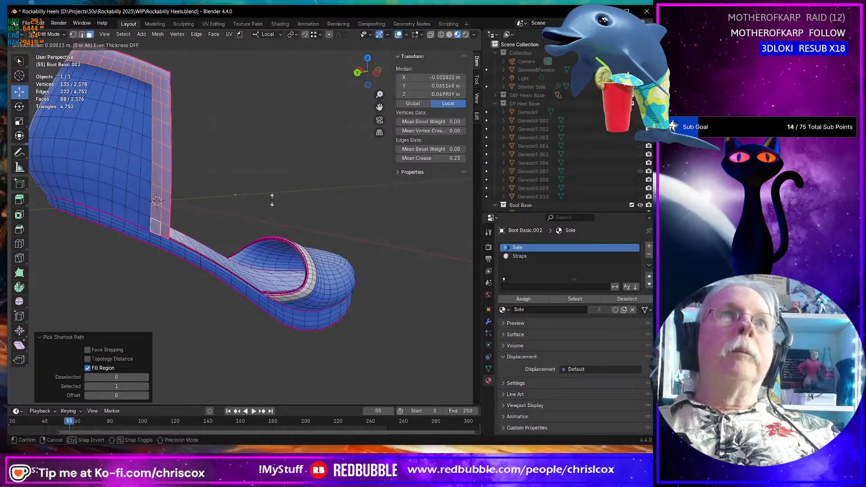
{"action": "left_click", "coordinate": [273, 200]}
{"action": "middle_click_drag", "start_coordinate": [272, 200], "coordinate": [267, 3]}
{"action": "middle_click_drag", "start_coordinate": [231, 84], "coordinate": [359, 40]}
{"action": "scroll", "coordinate": [268, 77], "scroll_direction": "up", "scroll_amount": 2}
{"action": "scroll", "coordinate": [257, 85], "scroll_direction": "down", "scroll_amount": 6}
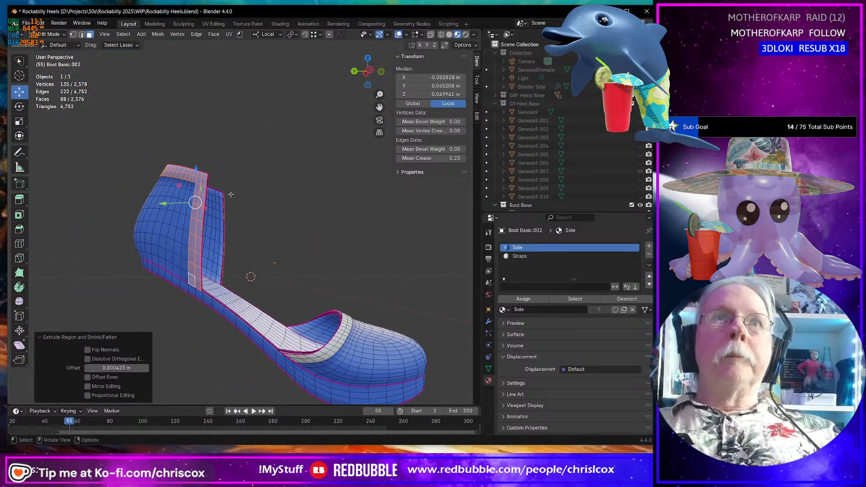
{"action": "middle_click_drag", "start_coordinate": [232, 193], "coordinate": [206, 195]}
{"action": "scroll", "coordinate": [210, 196], "scroll_direction": "up", "scroll_amount": 4}
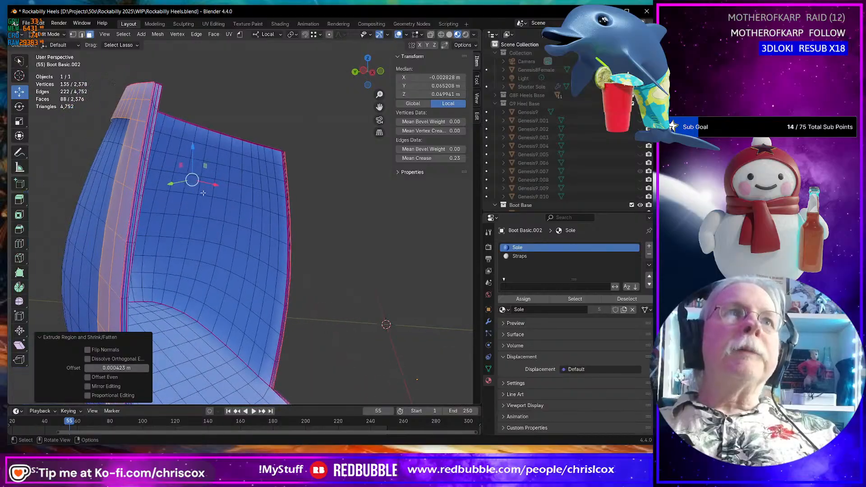
Grow the selection to include the heel band's side faces and assign the Straps material to it.
{"action": "key", "text": "ctrl+KP_Add"}
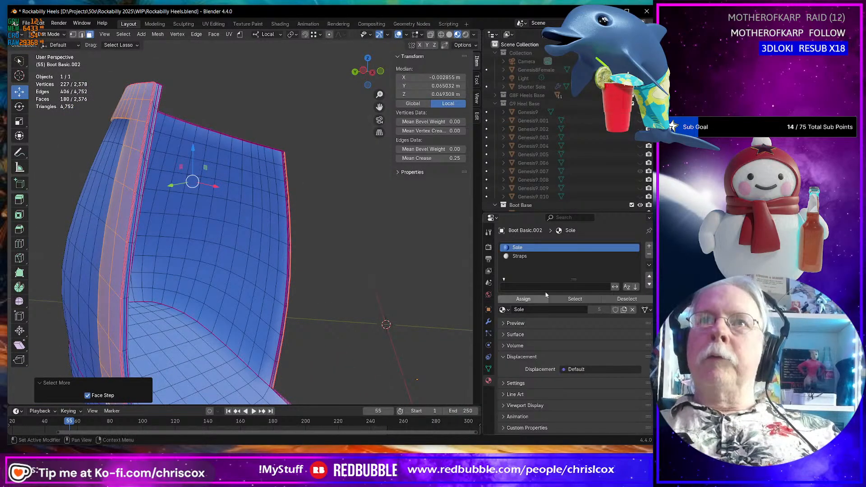
{"action": "left_click", "coordinate": [541, 256]}
{"action": "left_click", "coordinate": [539, 301]}
{"action": "scroll", "coordinate": [316, 312], "scroll_direction": "down", "scroll_amount": 1}
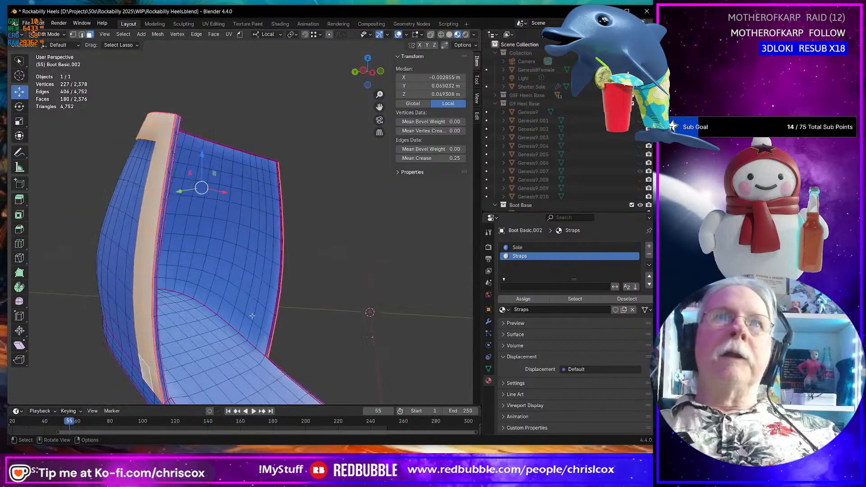
{"action": "middle_click_drag", "start_coordinate": [316, 309], "coordinate": [154, 308]}
{"action": "scroll", "coordinate": [244, 317], "scroll_direction": "down", "scroll_amount": 5}
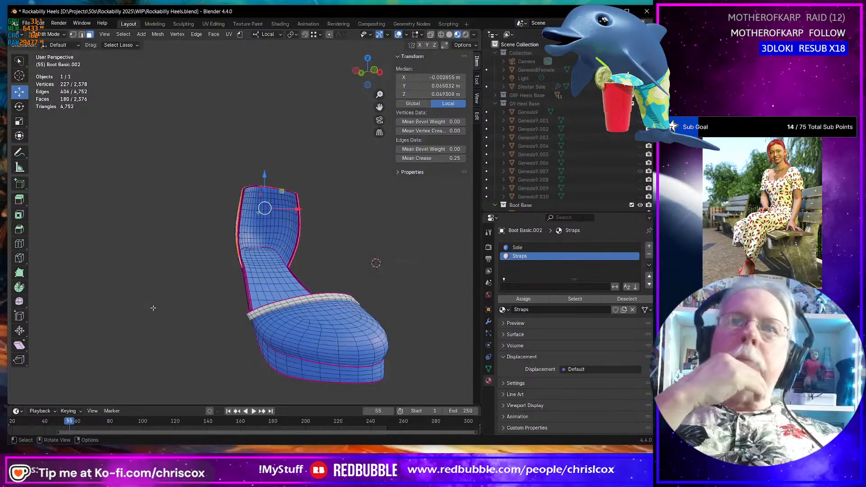
Select two narrow edge faces near the top of each front edge of the heel cup, four in all.
{"action": "middle_click_drag", "start_coordinate": [130, 303], "coordinate": [214, 317]}
{"action": "middle_click_drag", "start_coordinate": [273, 227], "coordinate": [227, 181]}
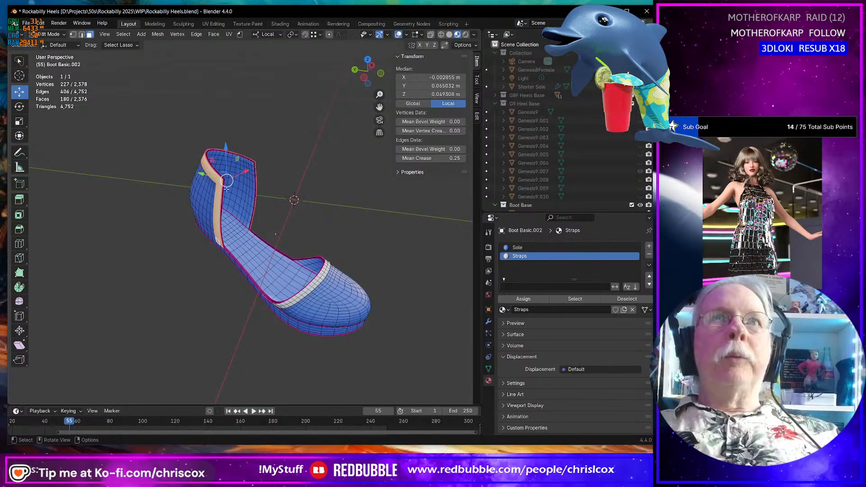
{"action": "middle_click_drag", "start_coordinate": [253, 196], "coordinate": [206, 198]}
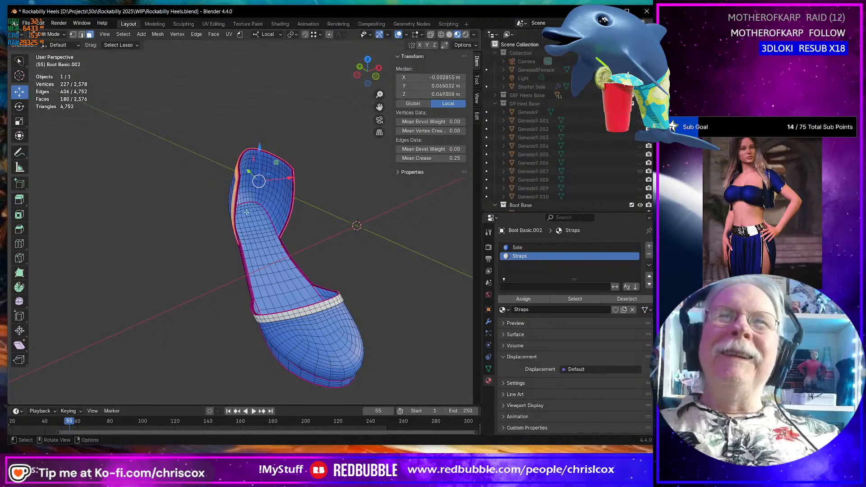
{"action": "middle_click_drag", "start_coordinate": [247, 212], "coordinate": [231, 222], "text": "ctrl"}
{"action": "left_click", "coordinate": [233, 197]}
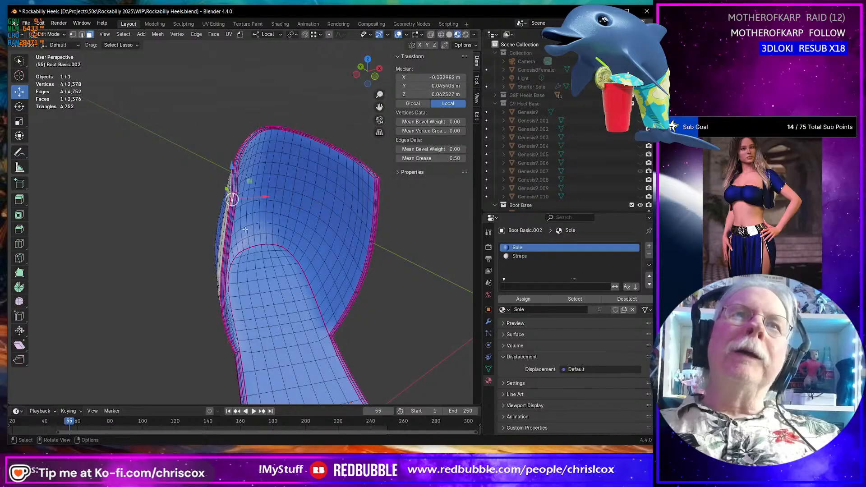
{"action": "middle_click_drag", "start_coordinate": [232, 191], "coordinate": [268, 210]}
{"action": "left_click", "coordinate": [217, 222], "text": "shift"}
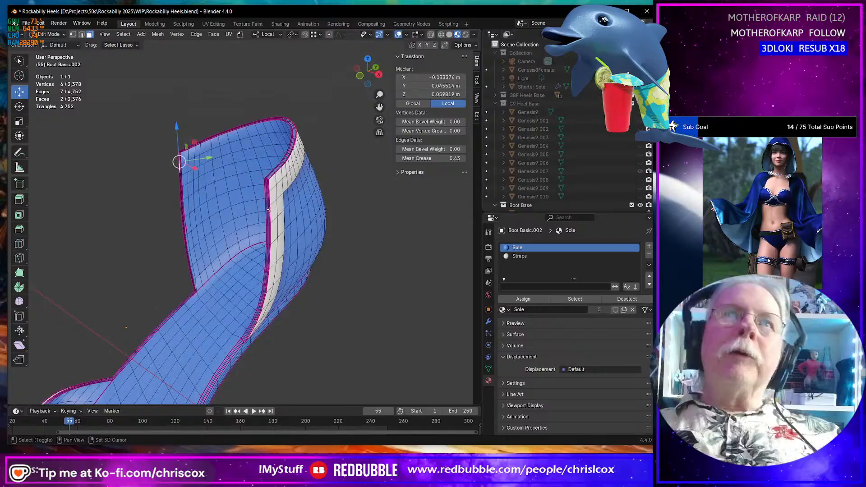
{"action": "left_click", "coordinate": [268, 186], "text": "shift"}
{"action": "left_click", "coordinate": [269, 200], "text": "shift"}
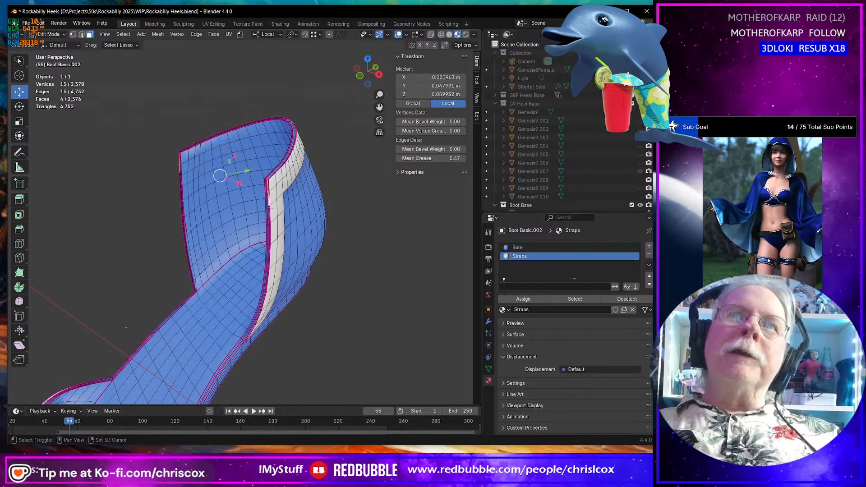
{"action": "middle_click_drag", "start_coordinate": [268, 201], "coordinate": [260, 202]}
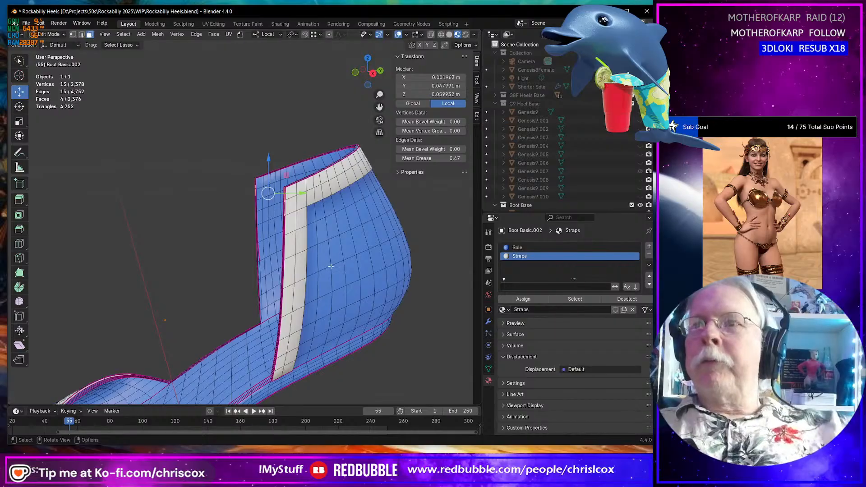
{"action": "middle_click_drag", "start_coordinate": [309, 284], "coordinate": [358, 255], "text": "shift"}
{"action": "scroll", "coordinate": [357, 265], "scroll_direction": "down", "scroll_amount": 2}
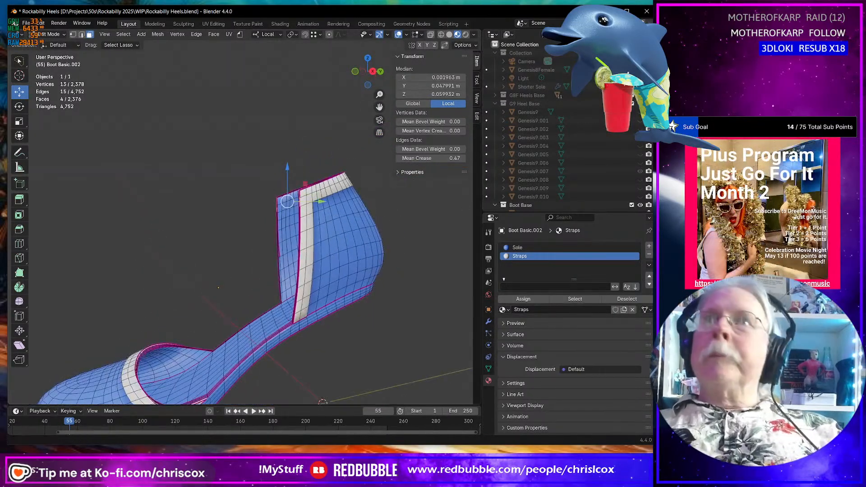
Show the Genesis9.007 figure, extrude the four selected faces, and move them about -0.052 m in local Y and -0.0147 m in local Z.
{"action": "left_click", "coordinate": [641, 103]}
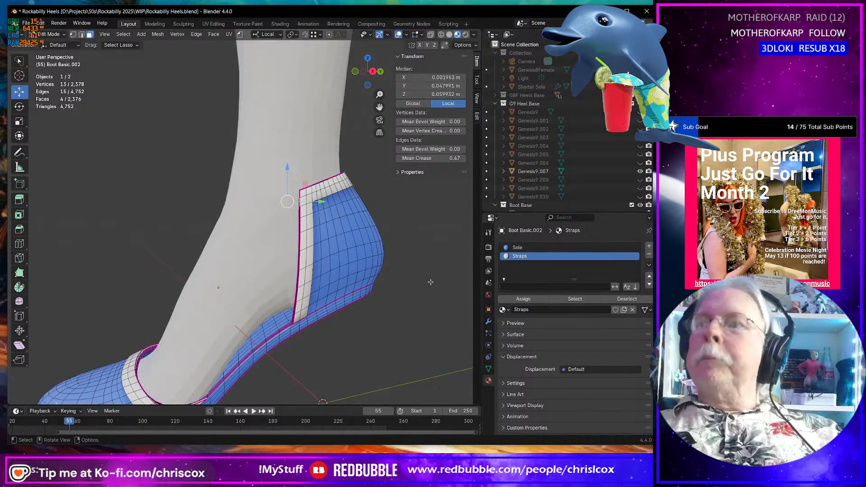
{"action": "middle_click_drag", "start_coordinate": [353, 255], "coordinate": [309, 246]}
{"action": "key", "text": "e"}
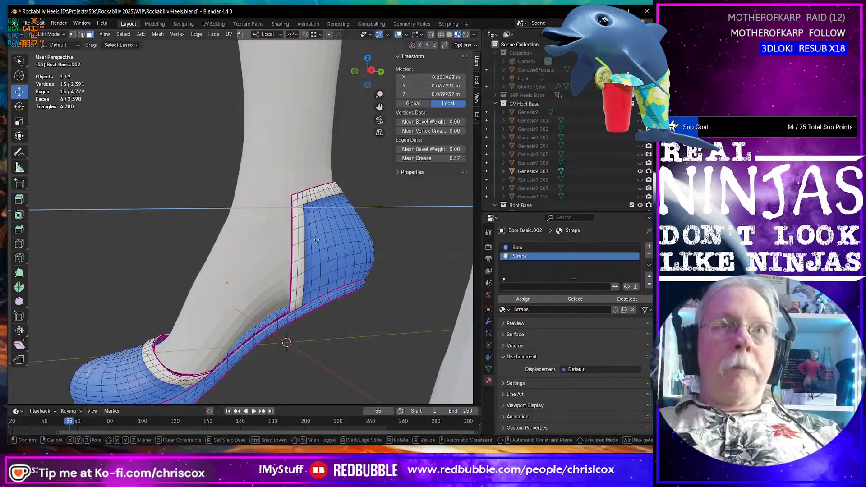
{"action": "right_click", "coordinate": [317, 240]}
{"action": "middle_click_drag", "start_coordinate": [329, 239], "coordinate": [338, 209]}
{"action": "left_click_drag", "start_coordinate": [304, 193], "coordinate": [240, 212]}
{"action": "middle_click_drag", "start_coordinate": [240, 213], "coordinate": [281, 199]}
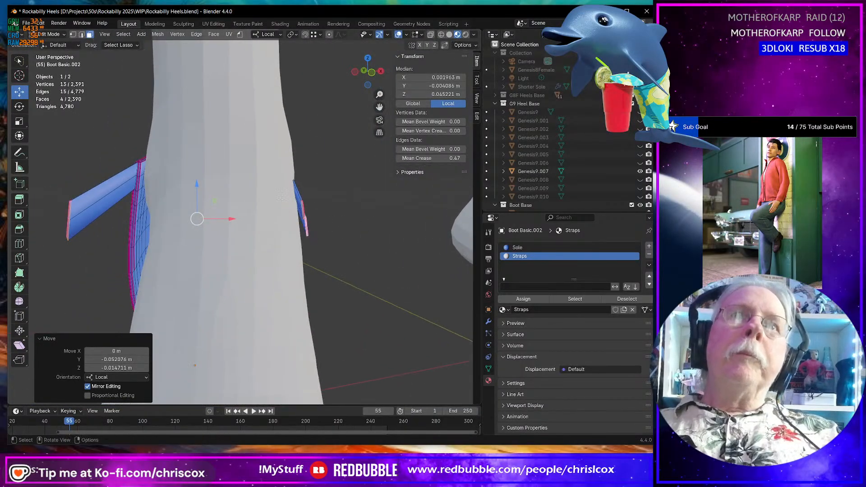
Move the two end faces of the ankle strap on one side about 0.005 m outward from the leg along local X.
{"action": "left_click", "coordinate": [304, 208]}
{"action": "left_click", "coordinate": [306, 227], "text": "shift"}
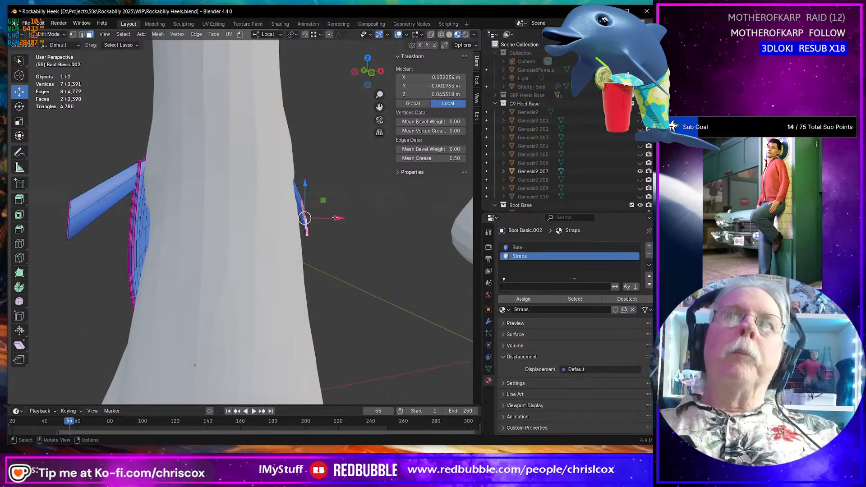
{"action": "left_click_drag", "start_coordinate": [334, 218], "coordinate": [346, 219]}
{"action": "middle_click_drag", "start_coordinate": [346, 218], "coordinate": [164, 212]}
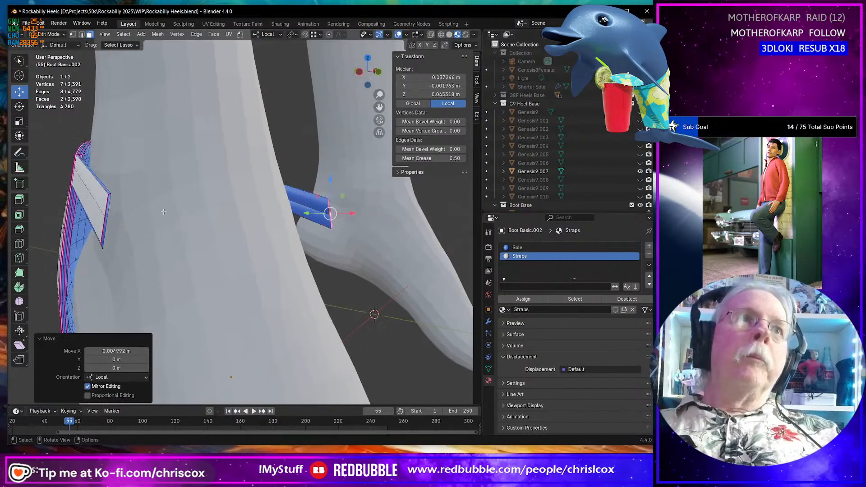
Move the two end faces of the other ankle strap about 0.0245 m inward across the leg along local X.
{"action": "left_click", "coordinate": [108, 208]}
{"action": "left_click", "coordinate": [105, 227], "text": "shift"}
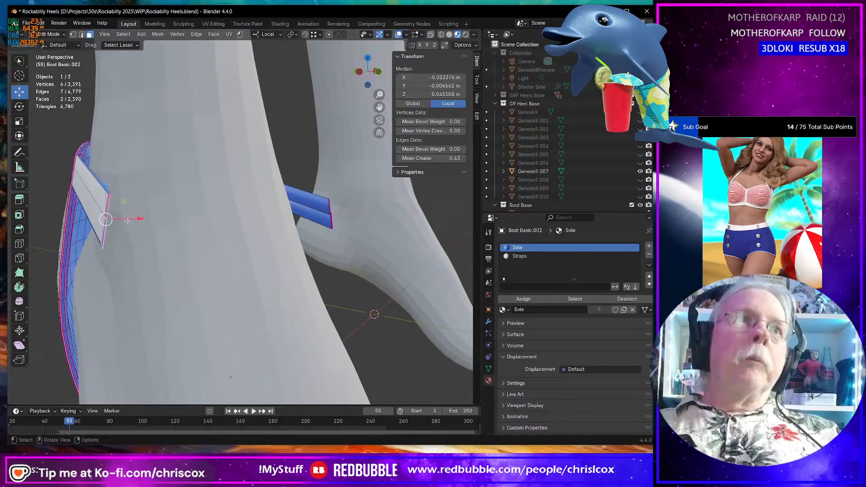
{"action": "left_click_drag", "start_coordinate": [143, 219], "coordinate": [237, 215]}
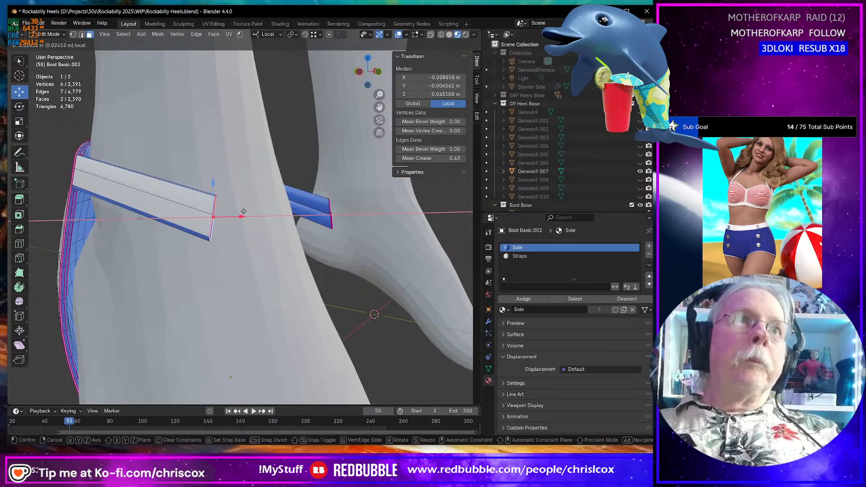
{"action": "middle_click_drag", "start_coordinate": [209, 232], "coordinate": [240, 232]}
{"action": "scroll", "coordinate": [241, 232], "scroll_direction": "up", "scroll_amount": 10}
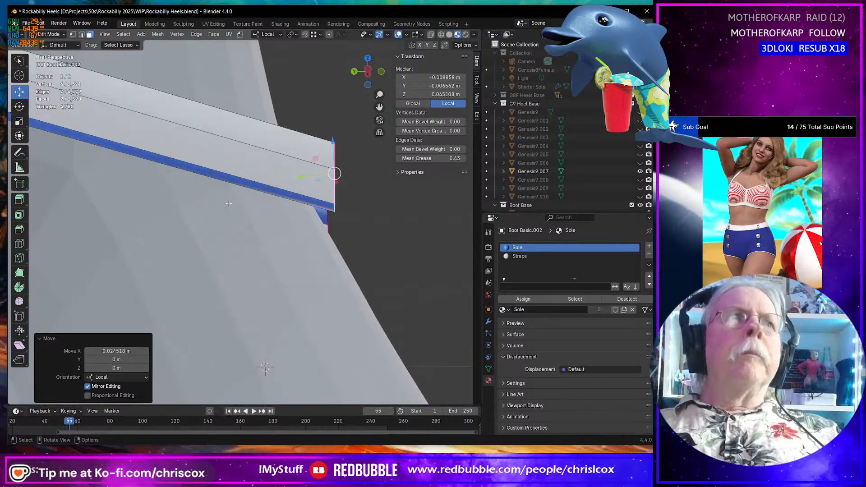
{"action": "scroll", "coordinate": [223, 184], "scroll_direction": "down", "scroll_amount": 5}
{"action": "middle_click_drag", "start_coordinate": [224, 184], "coordinate": [251, 219]}
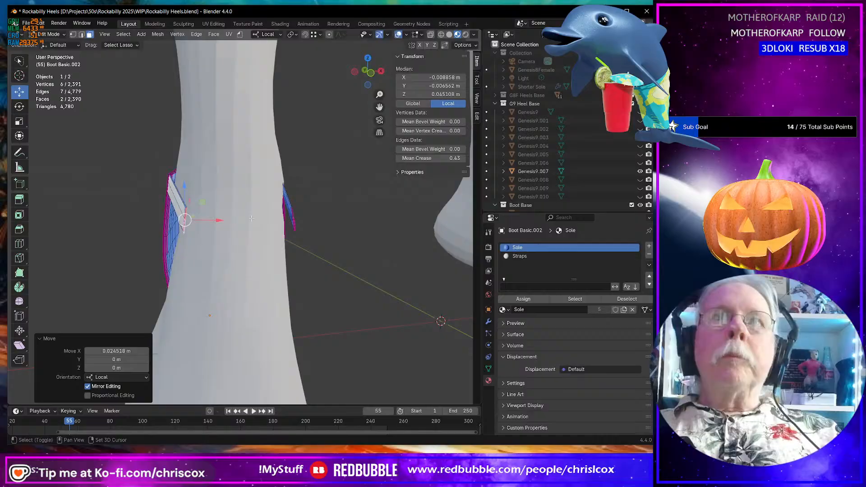
Undo the ankle strap moves and extrusion, back to the four selected edge faces on the heel cup.
{"action": "left_click", "coordinate": [294, 227]}
{"action": "middle_click_drag", "start_coordinate": [294, 227], "coordinate": [362, 234]}
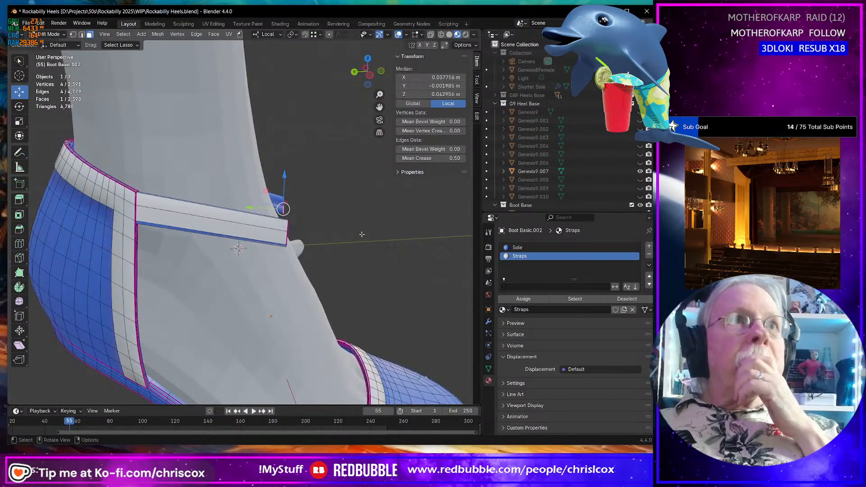
{"action": "scroll", "coordinate": [334, 241], "scroll_direction": "down", "scroll_amount": 2}
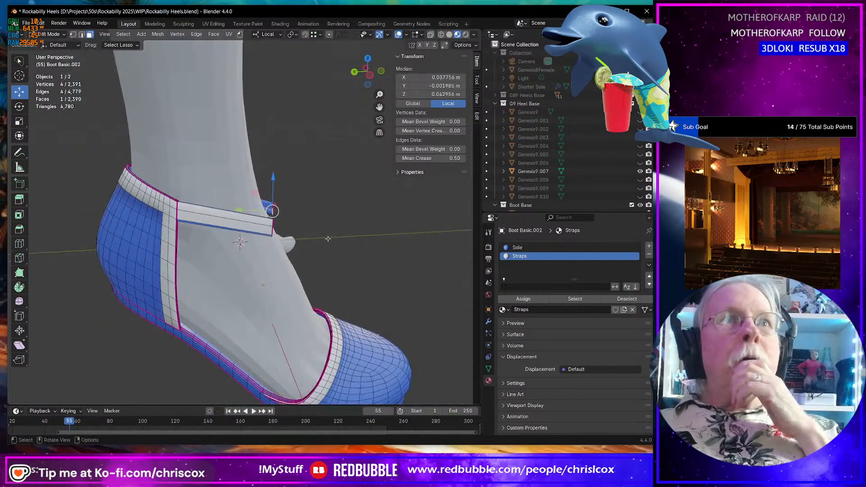
{"action": "middle_click_drag", "start_coordinate": [260, 227], "coordinate": [275, 216]}
{"action": "left_click", "coordinate": [276, 217], "text": "ctrl"}
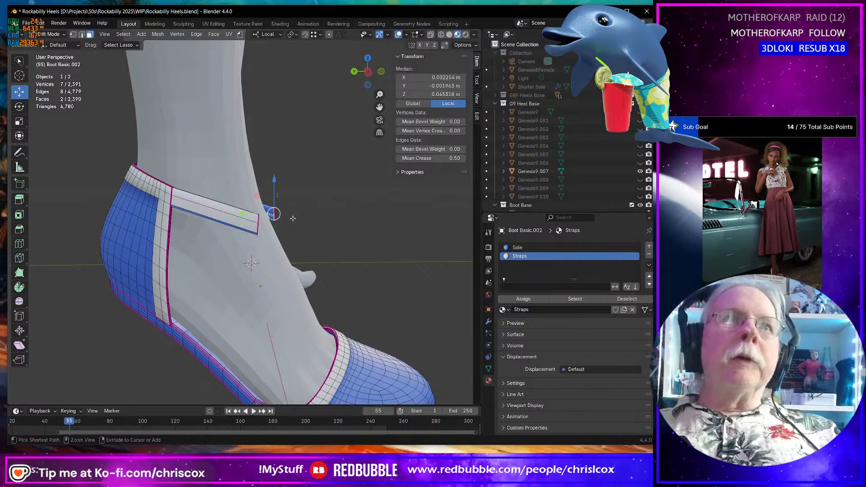
{"action": "key", "text": "ctrl+z"}
{"action": "key", "text": "ctrl+z"}
{"action": "key", "text": "ctrl+z"}
{"action": "key", "text": "ctrl+z"}
{"action": "middle_click_drag", "start_coordinate": [292, 219], "coordinate": [256, 222]}
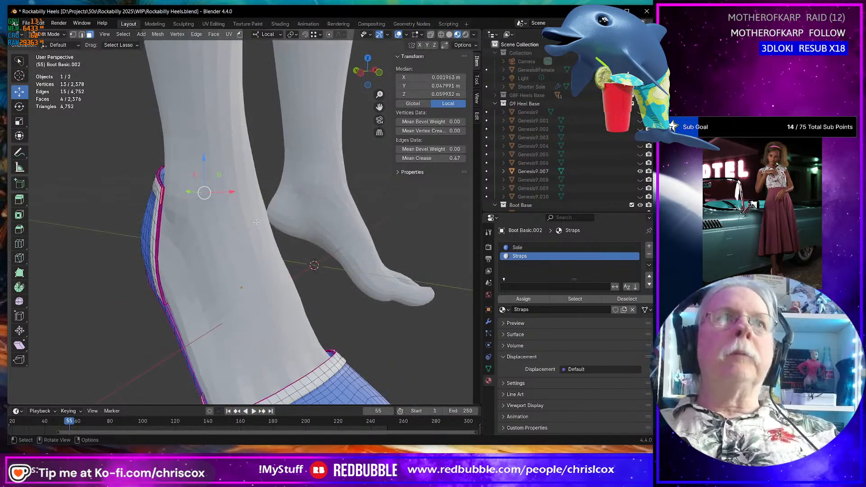
In vertex select mode, select the middle vertex on the rim thickness at one upper front corner of the heel cup.
{"action": "key", "text": "Tab"}
{"action": "middle_click_drag", "start_coordinate": [194, 239], "coordinate": [238, 247]}
{"action": "scroll", "coordinate": [226, 251], "scroll_direction": "up", "scroll_amount": 3}
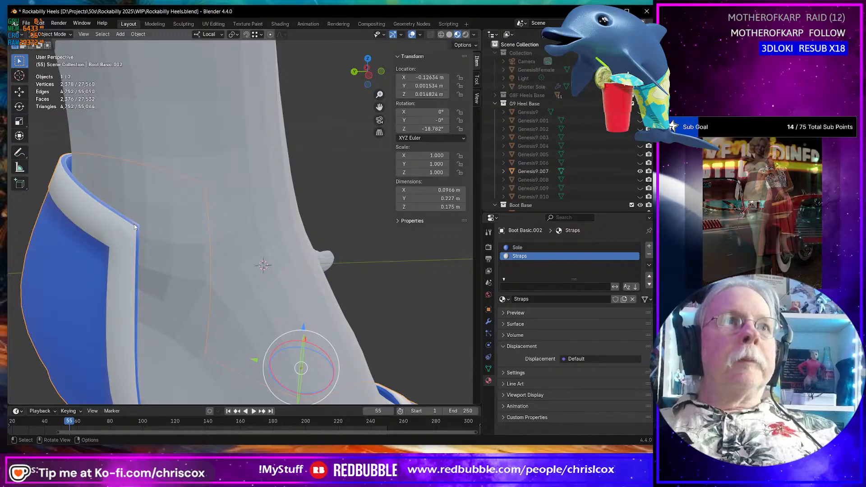
{"action": "middle_click_drag", "start_coordinate": [134, 224], "coordinate": [137, 233]}
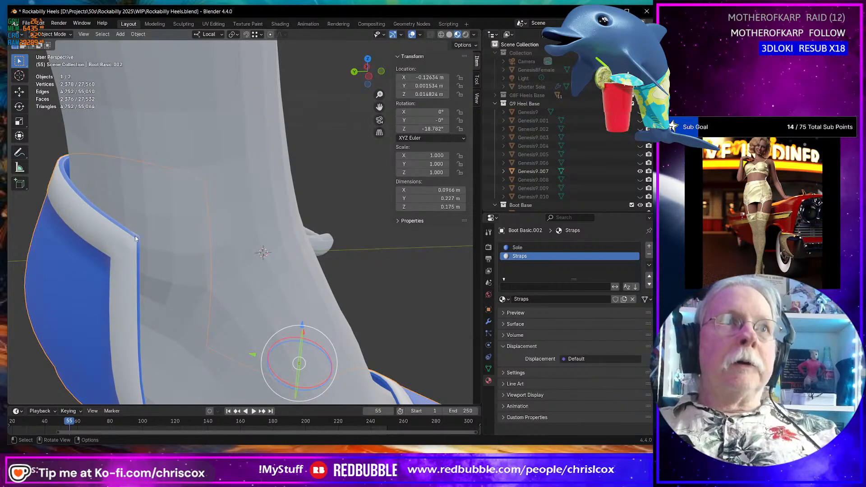
{"action": "key", "text": "Tab"}
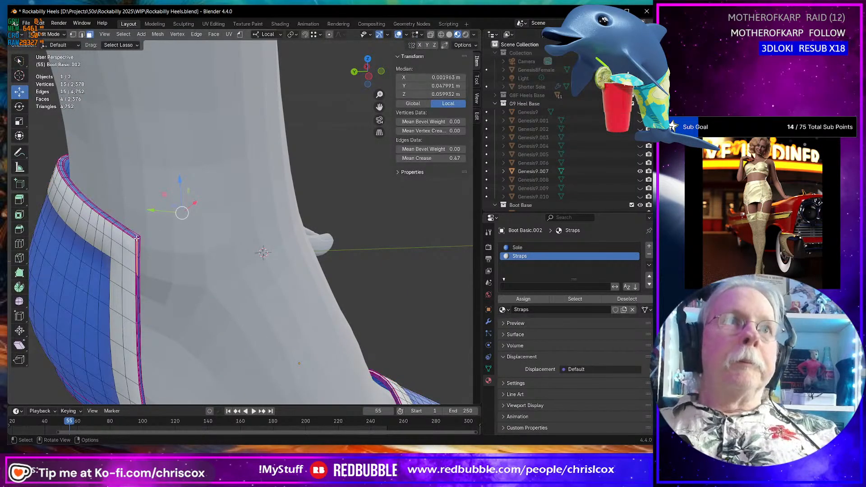
{"action": "left_click", "coordinate": [136, 238]}
{"action": "scroll", "coordinate": [137, 238], "scroll_direction": "up", "scroll_amount": 3}
{"action": "middle_click_drag", "start_coordinate": [136, 238], "coordinate": [276, 243], "text": "shift"}
{"action": "middle_click_drag", "start_coordinate": [375, 239], "coordinate": [343, 279]}
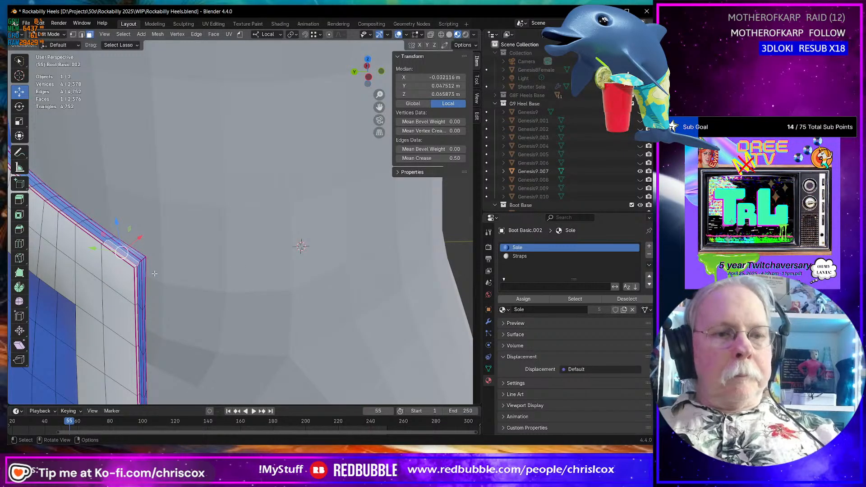
{"action": "key", "text": "1"}
{"action": "left_click", "coordinate": [141, 261]}
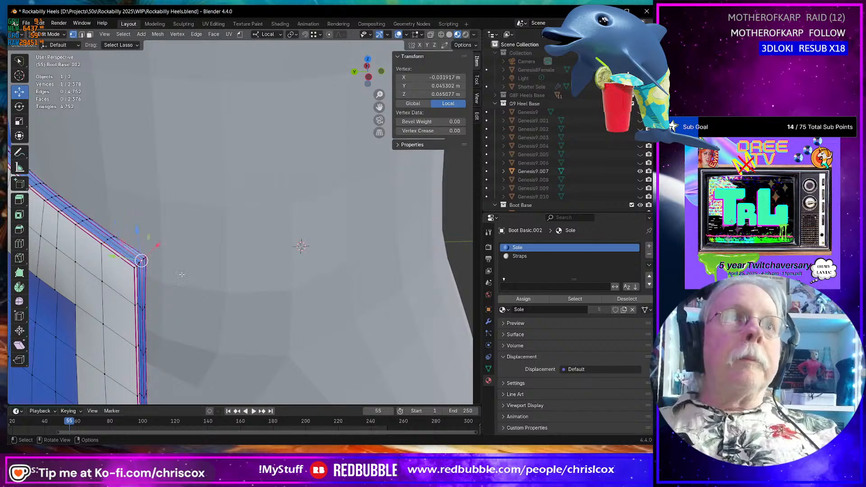
{"action": "scroll", "coordinate": [271, 258], "scroll_direction": "down", "scroll_amount": 5}
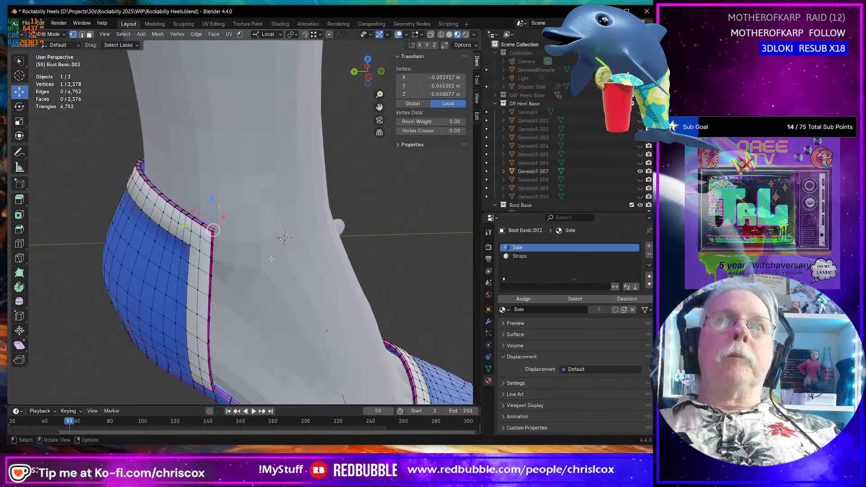
Hide the G9 Heel Base collection, extrude the selected corner vertex, and move it about -0.0099 m in local Y.
{"action": "key", "text": "KP_7"}
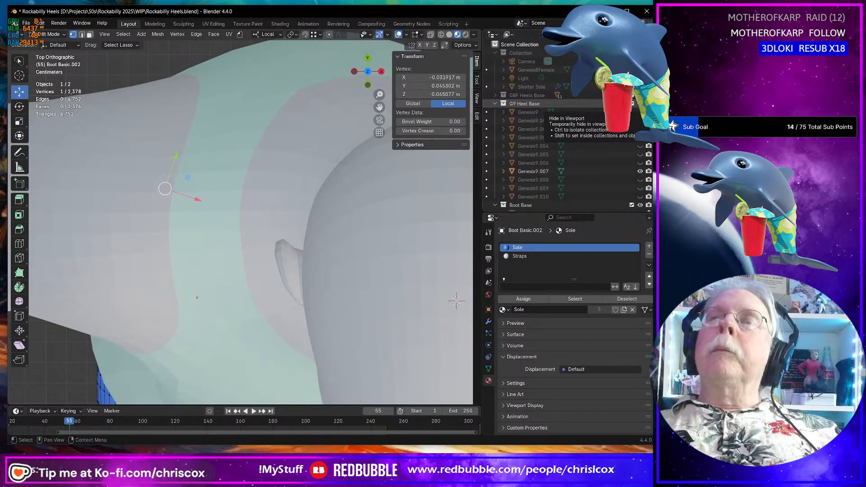
{"action": "left_click", "coordinate": [641, 103]}
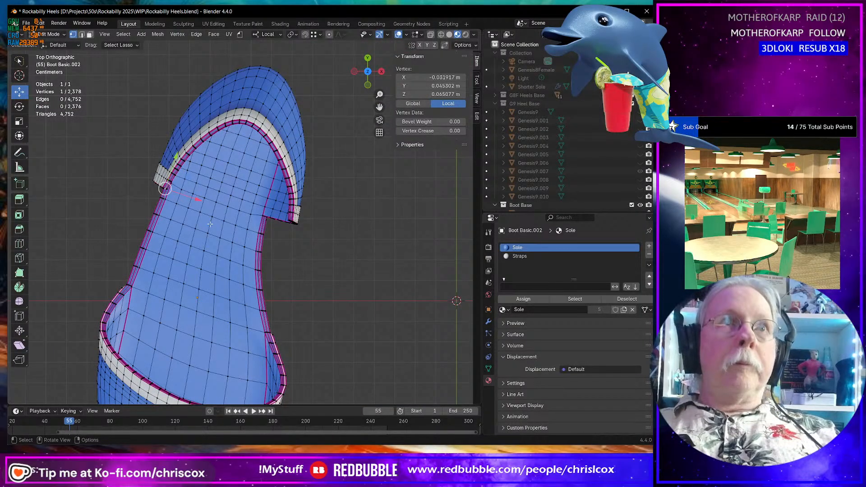
{"action": "key", "text": "e"}
{"action": "key", "text": "Escape"}
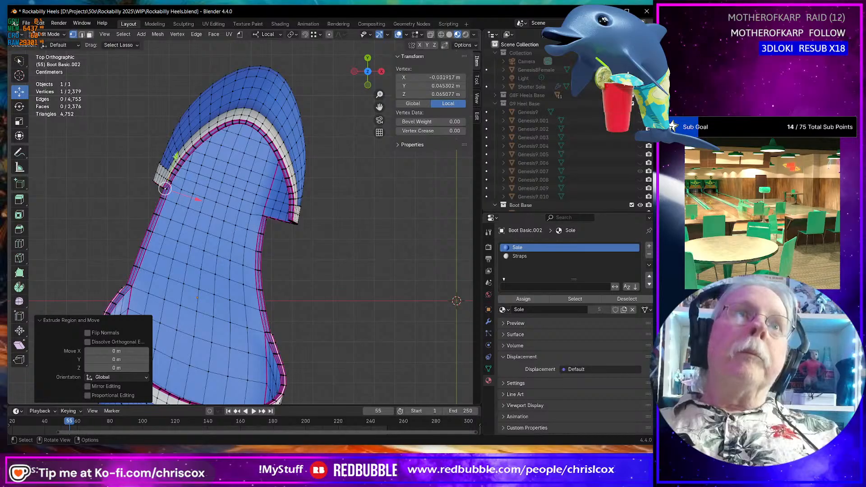
{"action": "left_click_drag", "start_coordinate": [175, 156], "coordinate": [173, 166]}
{"action": "middle_click_drag", "start_coordinate": [173, 166], "coordinate": [300, 181]}
{"action": "scroll", "coordinate": [284, 157], "scroll_direction": "up", "scroll_amount": 5}
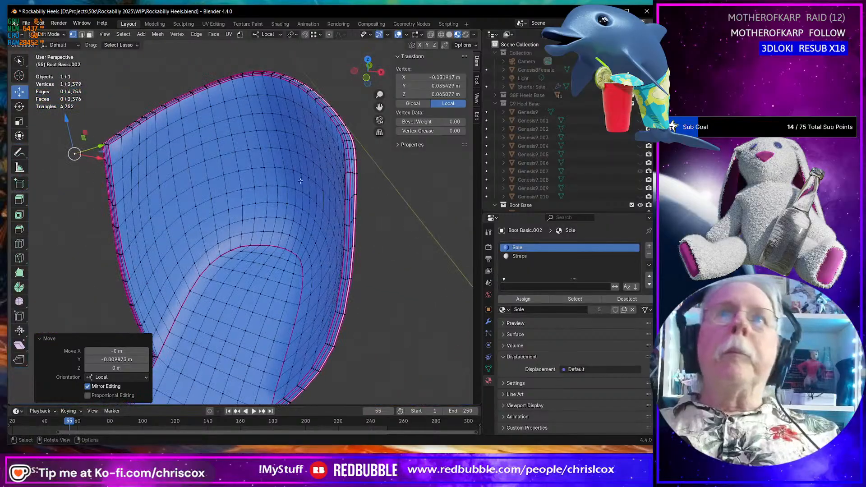
Extrude the matching vertex at the heel cup's opposite upper front corner and move it about -0.0104 m in local Y.
{"action": "left_click", "coordinate": [350, 172]}
{"action": "key", "text": "e"}
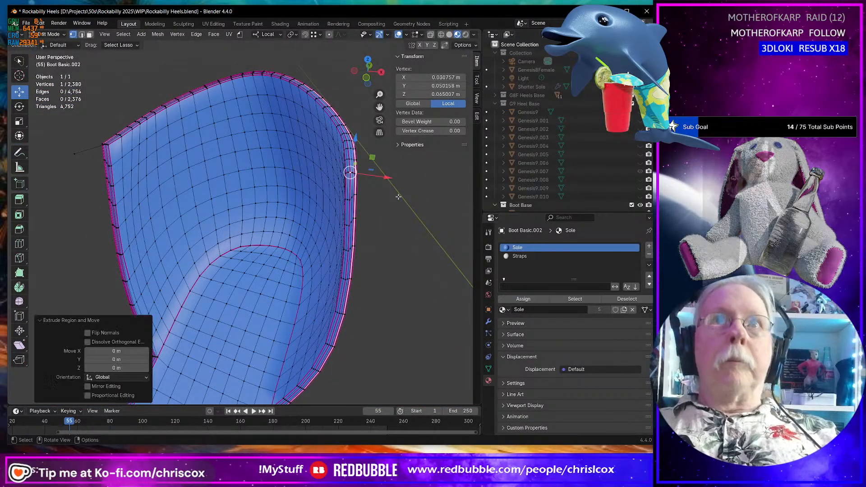
{"action": "middle_click_drag", "start_coordinate": [397, 197], "coordinate": [394, 139]}
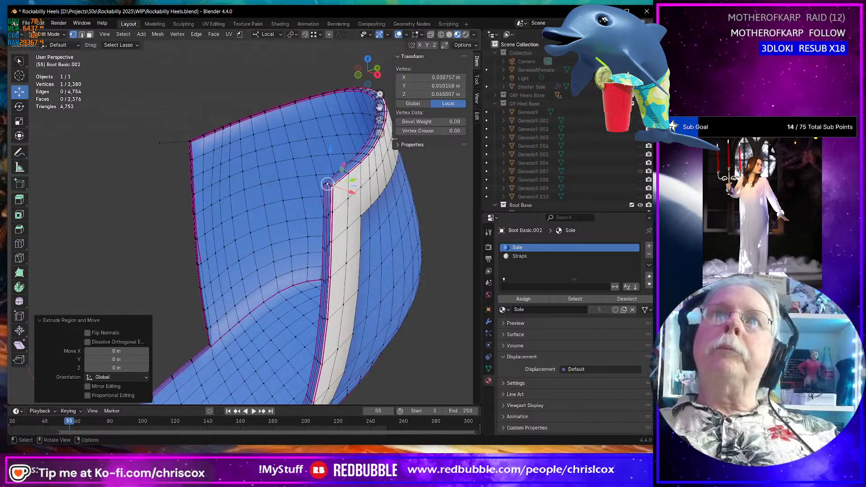
{"action": "key", "text": "g"}
{"action": "key", "text": "y"}
{"action": "left_click_drag", "start_coordinate": [298, 189], "coordinate": [297, 189]}
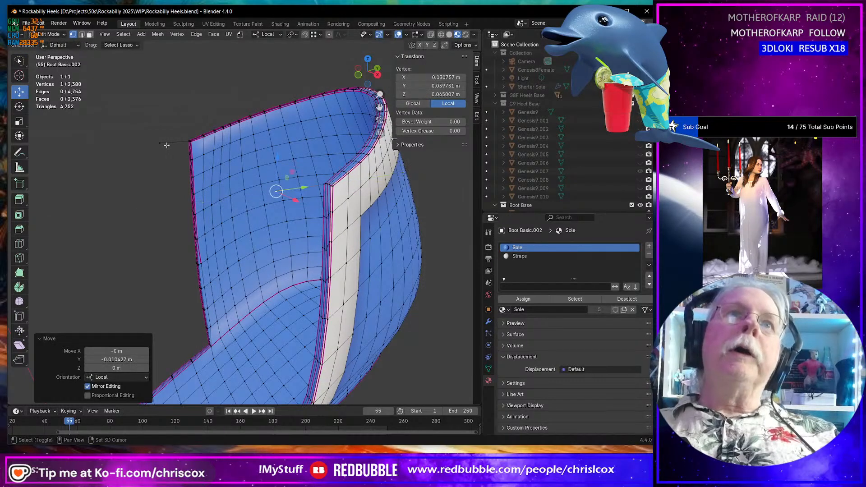
Connect the two extruded vertices with an edge and move it about -0.0027 m in local Z.
{"action": "left_click", "coordinate": [162, 144], "text": "shift"}
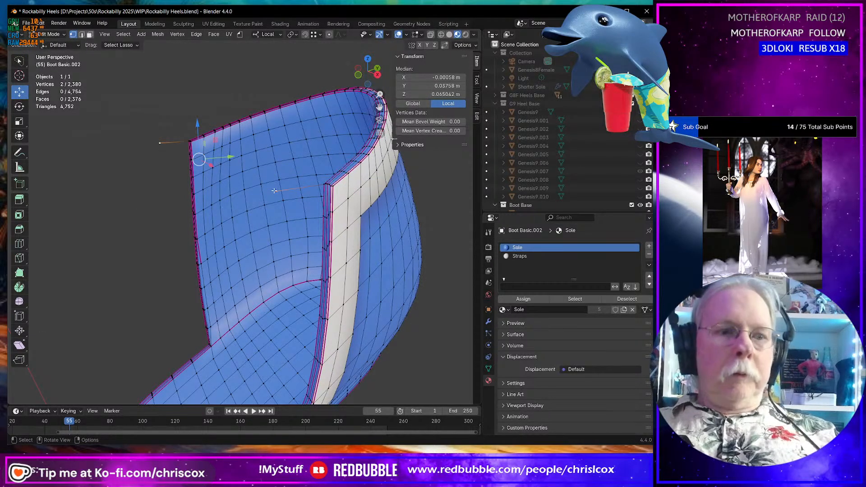
{"action": "key", "text": "f"}
{"action": "middle_click_drag", "start_coordinate": [274, 191], "coordinate": [338, 213]}
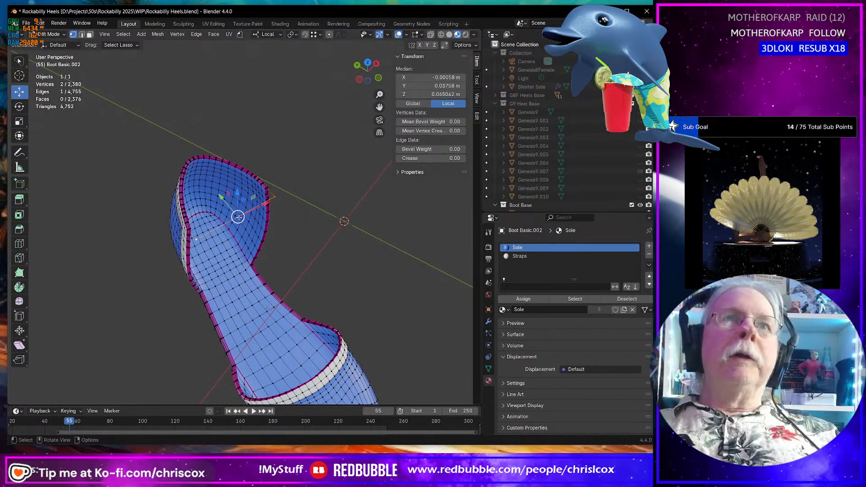
{"action": "middle_click_drag", "start_coordinate": [254, 227], "coordinate": [310, 296]}
{"action": "left_click_drag", "start_coordinate": [255, 164], "coordinate": [255, 169]}
{"action": "middle_click_drag", "start_coordinate": [255, 170], "coordinate": [302, 219]}
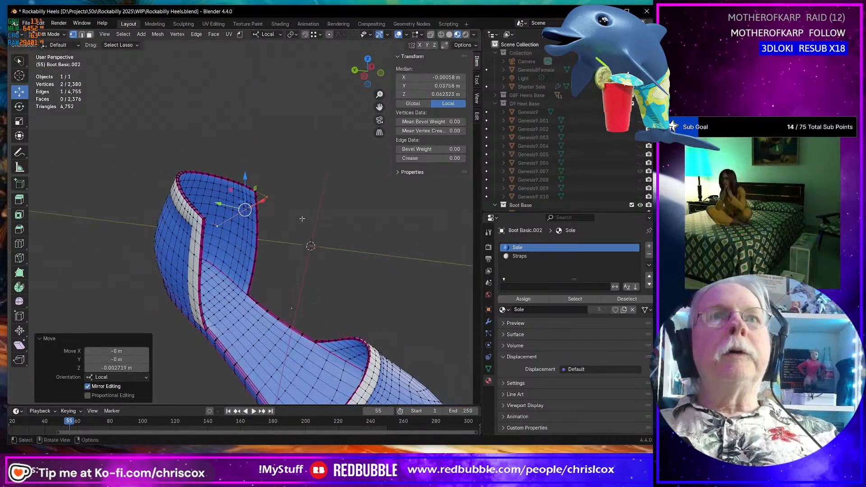
Subdivide the edge spanning the heel cup opening with 7 cuts.
{"action": "right_click", "coordinate": [218, 225]}
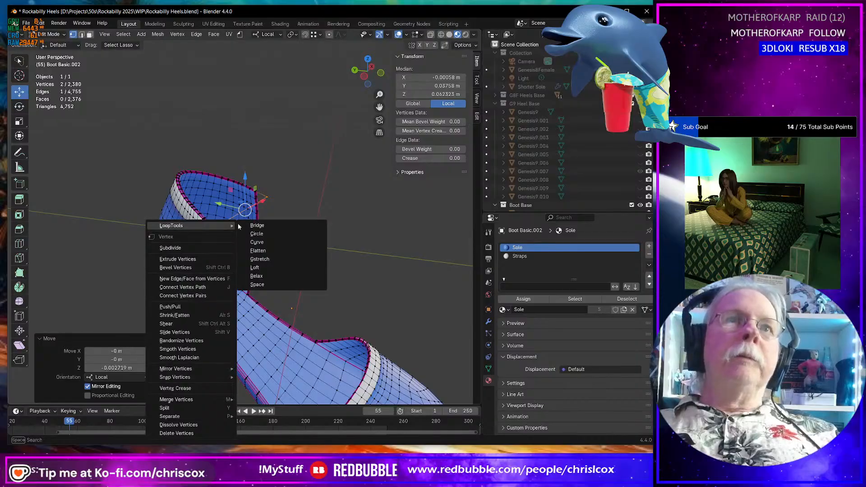
{"action": "left_click", "coordinate": [209, 248]}
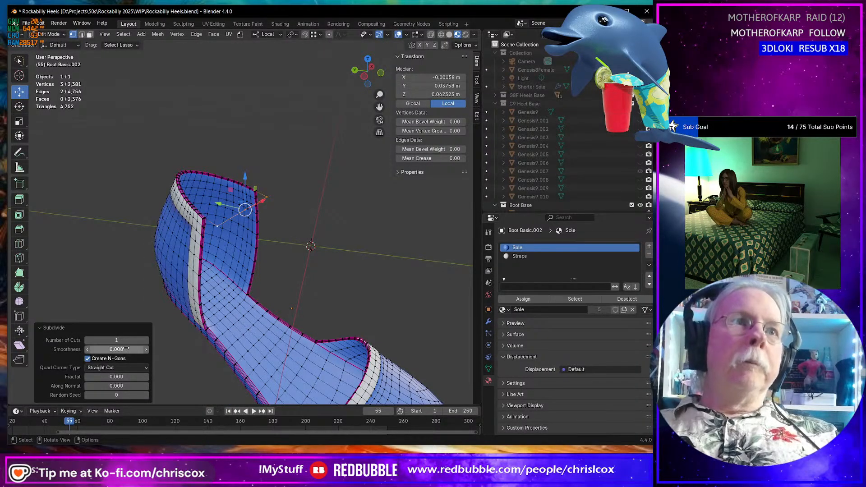
{"action": "left_click", "coordinate": [146, 341]}
{"action": "left_click", "coordinate": [146, 341]}
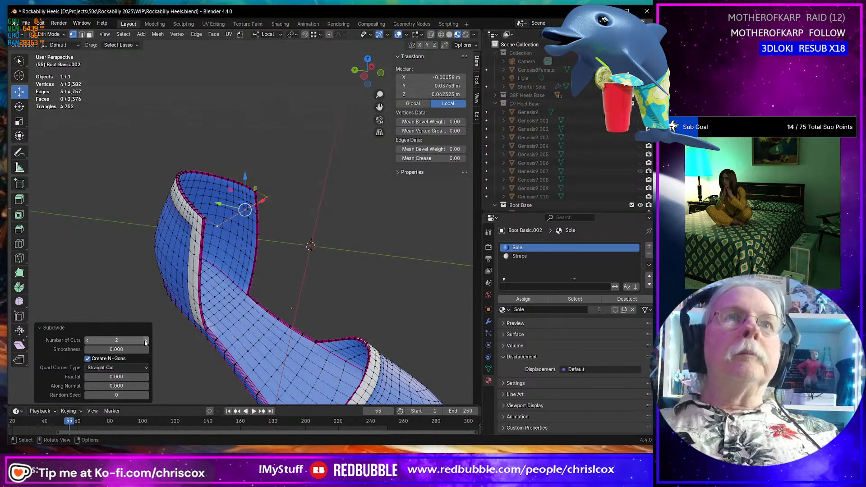
{"action": "left_click", "coordinate": [146, 341]}
{"action": "middle_click_drag", "start_coordinate": [216, 280], "coordinate": [295, 219]}
{"action": "scroll", "coordinate": [240, 248], "scroll_direction": "up", "scroll_amount": 6}
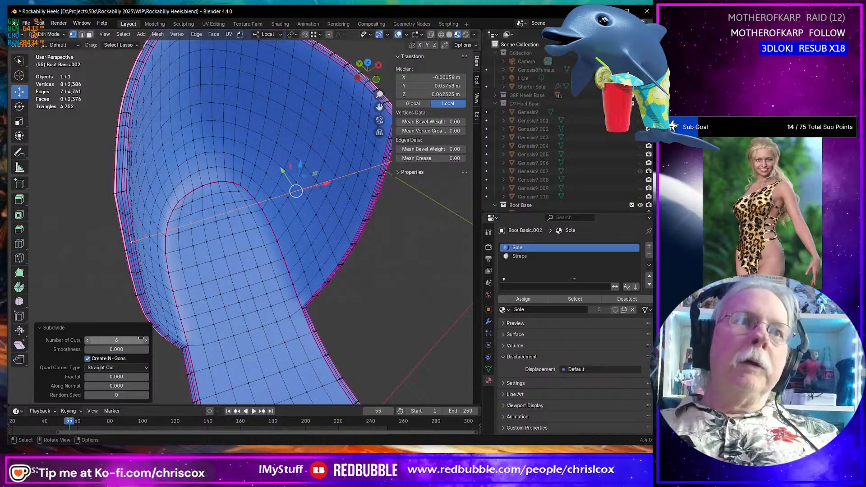
{"action": "middle_click_drag", "start_coordinate": [287, 210], "coordinate": [280, 216]}
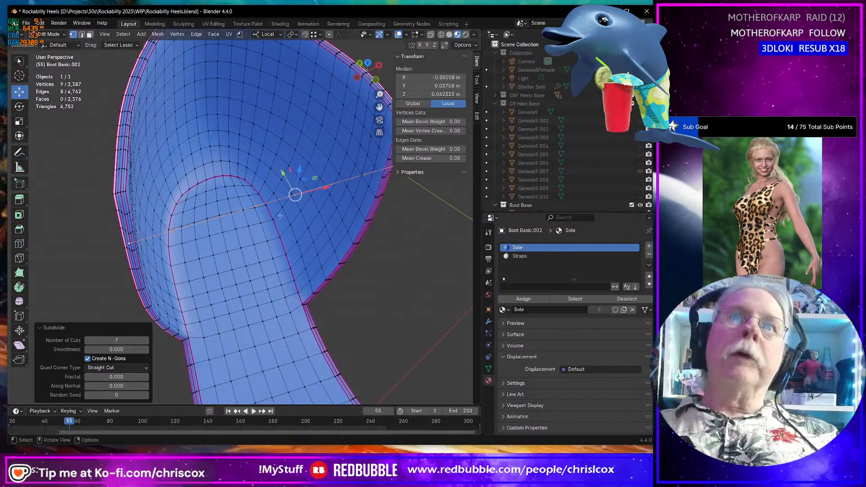
Move the subdivided edge's middle vertex about -0.0286 m in local Y using connected proportional editing with Sphere falloff and a size of about 0.027.
{"action": "left_click", "coordinate": [294, 194]}
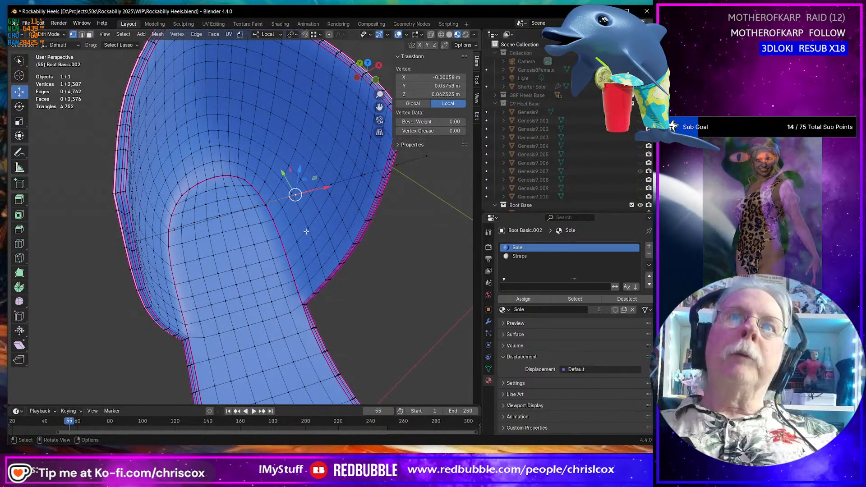
{"action": "left_click", "coordinate": [345, 34]}
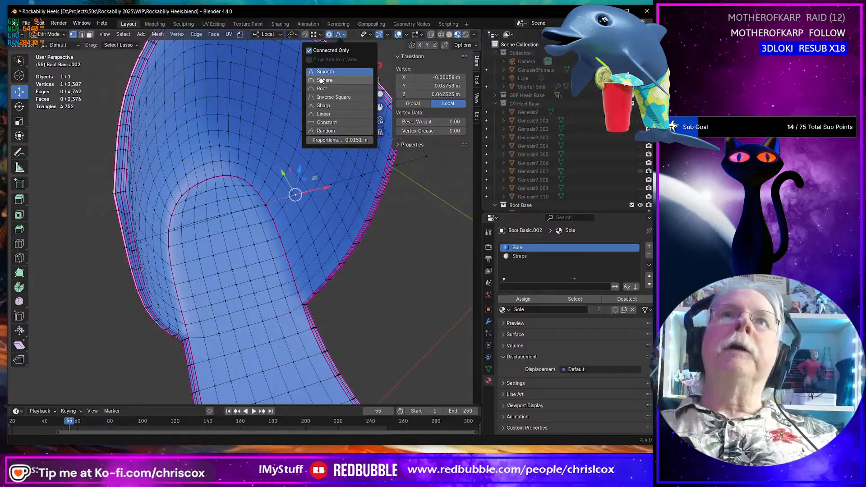
{"action": "left_click", "coordinate": [336, 79]}
{"action": "middle_click_drag", "start_coordinate": [307, 193], "coordinate": [374, 154]}
{"action": "left_click_drag", "start_coordinate": [247, 155], "coordinate": [288, 156]}
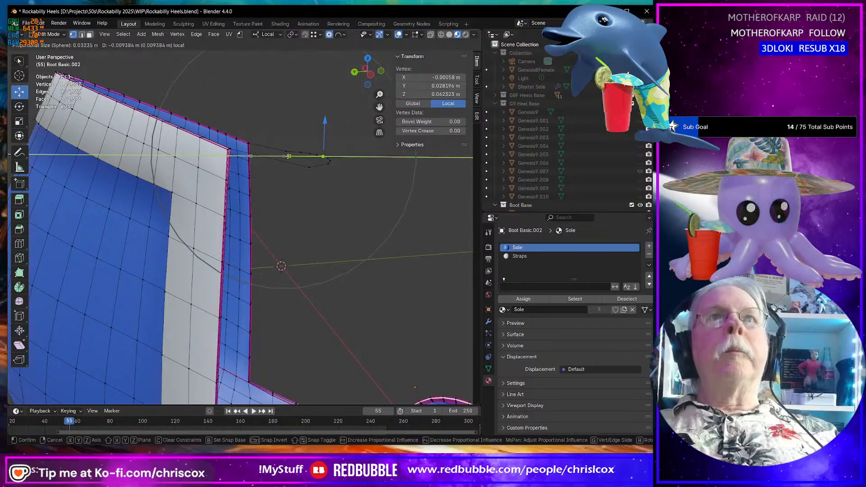
{"action": "scroll", "coordinate": [300, 160], "scroll_direction": "down", "scroll_amount": 2}
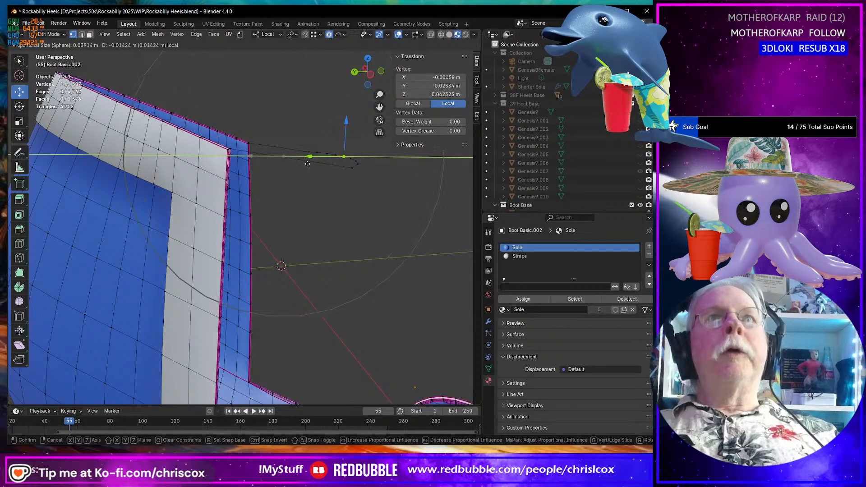
{"action": "scroll", "coordinate": [305, 165], "scroll_direction": "up", "scroll_amount": 2}
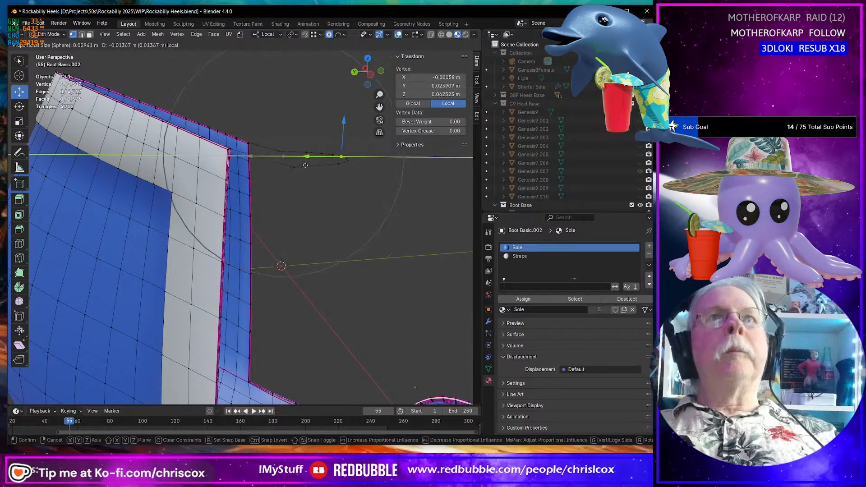
{"action": "scroll", "coordinate": [306, 165], "scroll_direction": "up", "scroll_amount": 1}
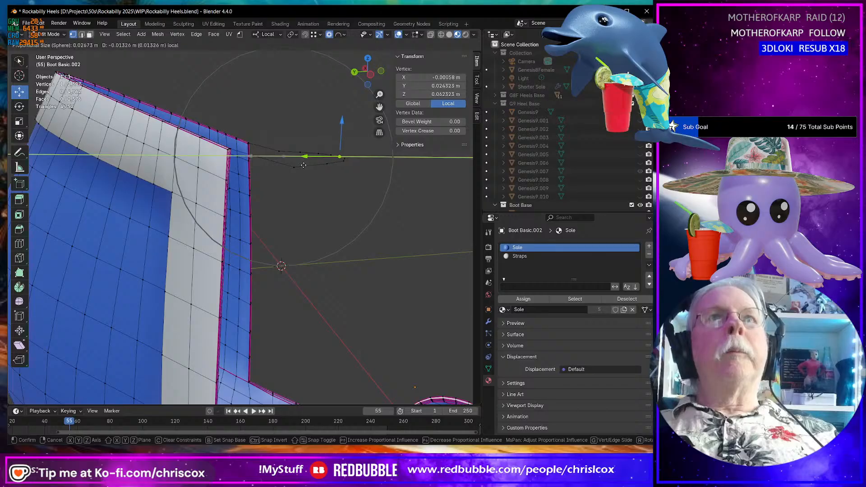
{"action": "left_click", "coordinate": [366, 180]}
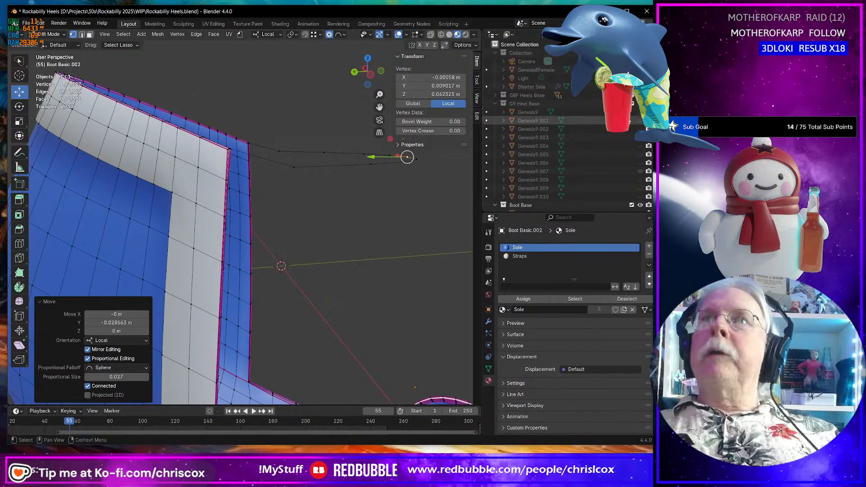
Show the Genesis9.007 figure and move the path's middle vertex about -0.0029 m in local Y and -0.0002 m in local Z.
{"action": "left_click", "coordinate": [640, 103]}
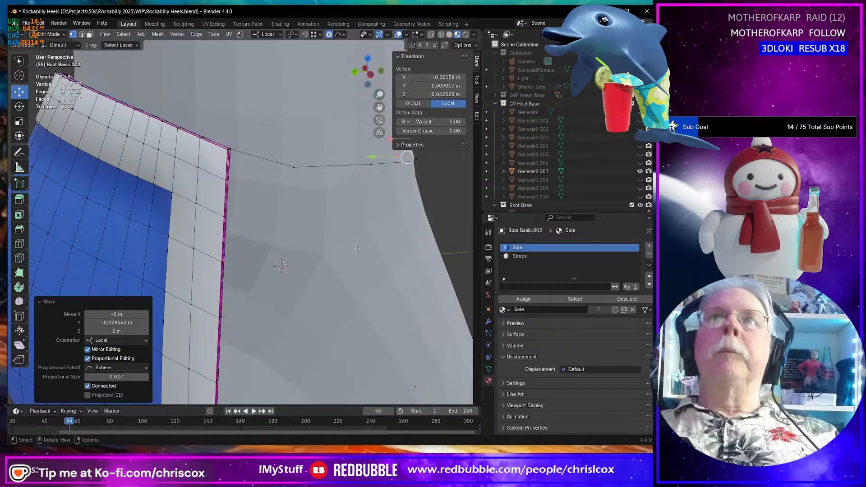
{"action": "middle_click_drag", "start_coordinate": [367, 239], "coordinate": [353, 206]}
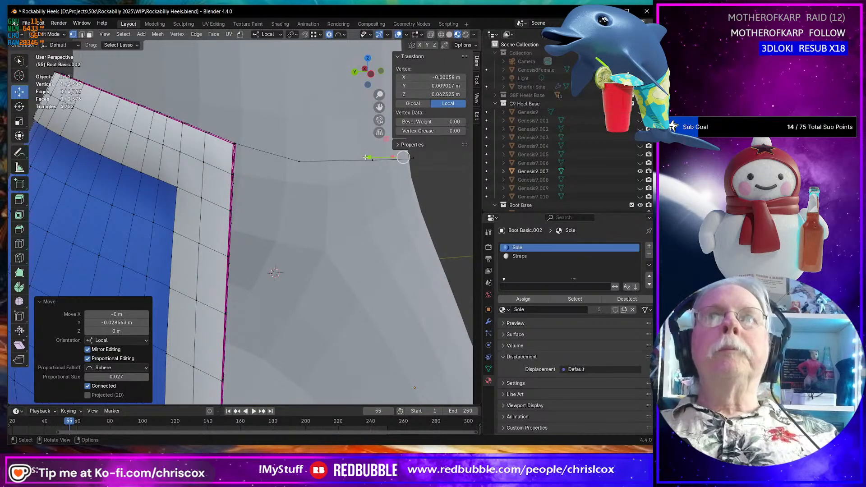
{"action": "left_click_drag", "start_coordinate": [365, 157], "coordinate": [378, 159]}
{"action": "middle_click_drag", "start_coordinate": [374, 184], "coordinate": [298, 190], "text": "shift"}
{"action": "mouse_move", "coordinate": [343, 127]}
{"action": "left_mouse_down"}
{"action": "mouse_move", "coordinate": [343, 135]}
{"action": "mouse_move", "coordinate": [344, 127]}
{"action": "left_mouse_up"}
{"action": "middle_click_drag", "start_coordinate": [344, 126], "coordinate": [333, 239]}
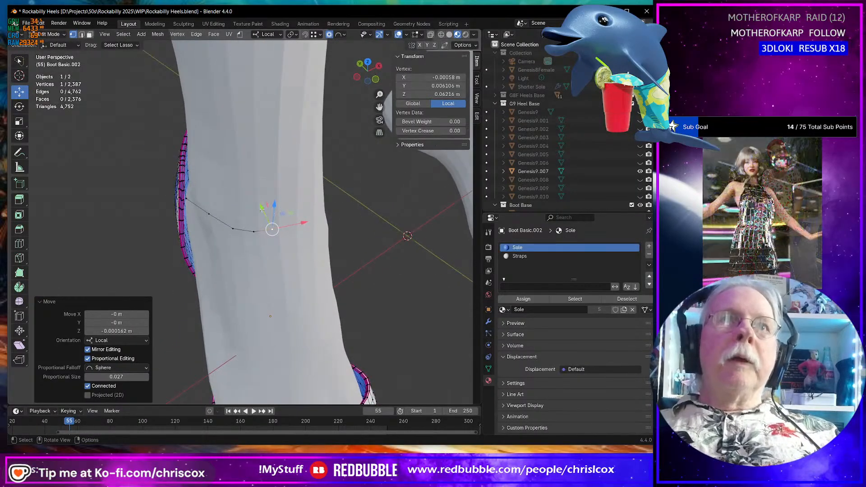
Move the path's middle vertex about -0.0042 m in local Y with a proportional size of about 0.039.
{"action": "left_click_drag", "start_coordinate": [259, 207], "coordinate": [265, 211]}
{"action": "scroll", "coordinate": [263, 213], "scroll_direction": "down", "scroll_amount": 1}
{"action": "scroll", "coordinate": [263, 213], "scroll_direction": "down", "scroll_amount": 3}
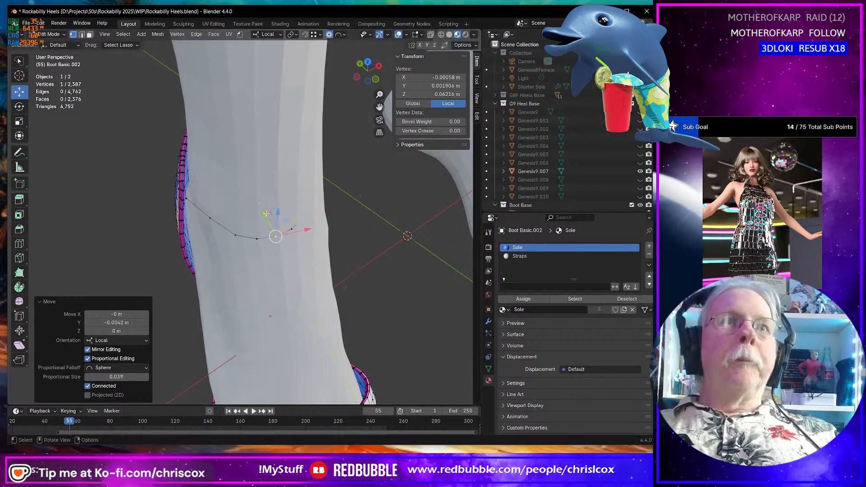
{"action": "middle_click_drag", "start_coordinate": [266, 212], "coordinate": [277, 233]}
{"action": "left_click", "coordinate": [217, 236]}
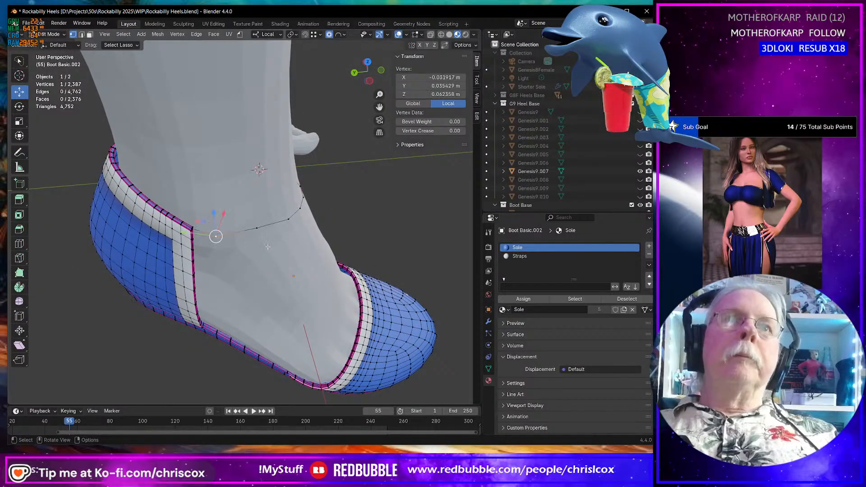
{"action": "middle_click_drag", "start_coordinate": [218, 236], "coordinate": [222, 263]}
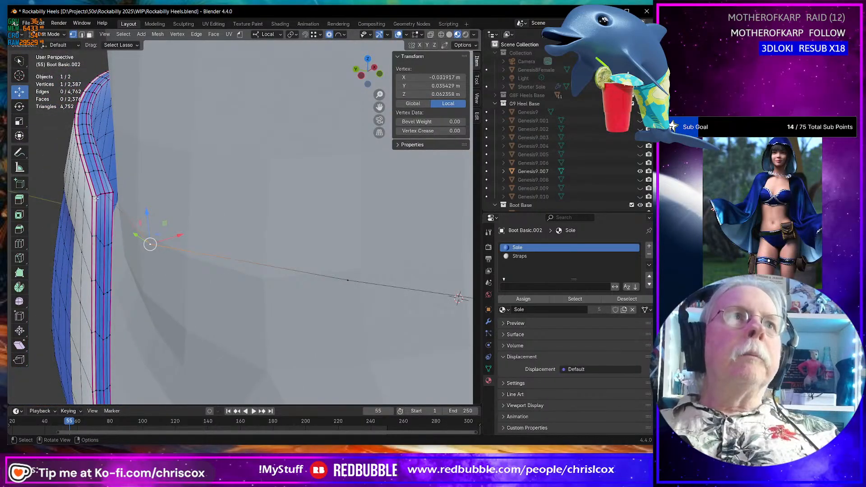
{"action": "middle_click_drag", "start_coordinate": [97, 198], "coordinate": [125, 197]}
{"action": "left_click", "coordinate": [92, 184]}
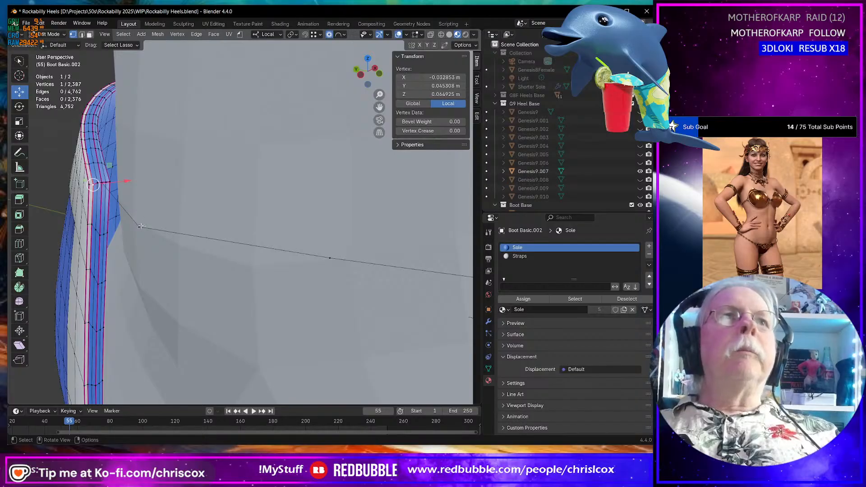
{"action": "scroll", "coordinate": [148, 229], "scroll_direction": "down", "scroll_amount": 6}
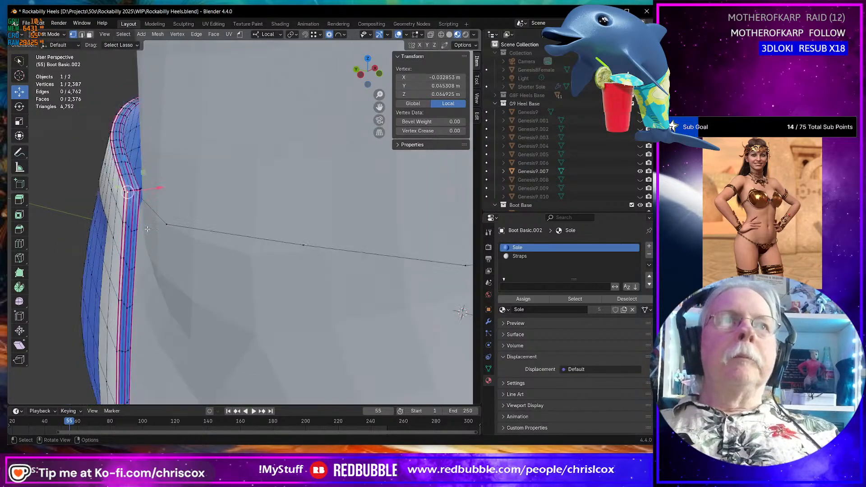
{"action": "left_click", "coordinate": [221, 220]}
{"action": "key", "text": "ctrl+z"}
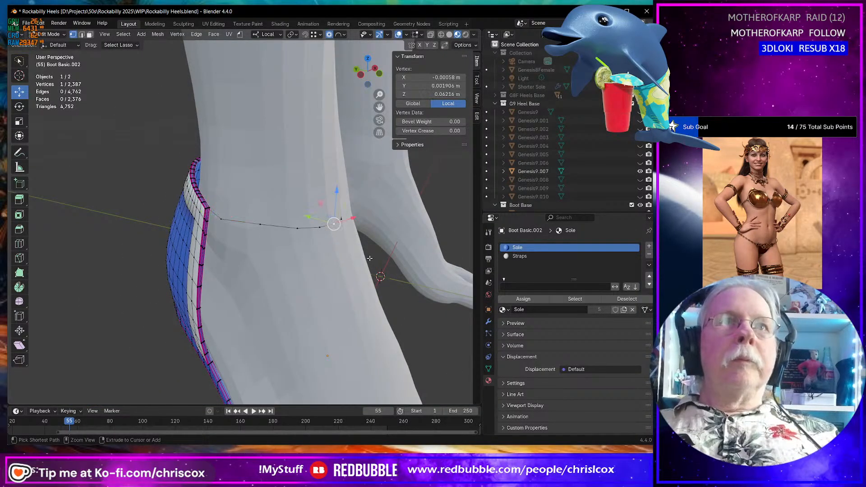
Extend the selection to the whole curved path around the ankle and delete its vertices.
{"action": "key", "text": "ctrl+KP_Add"}
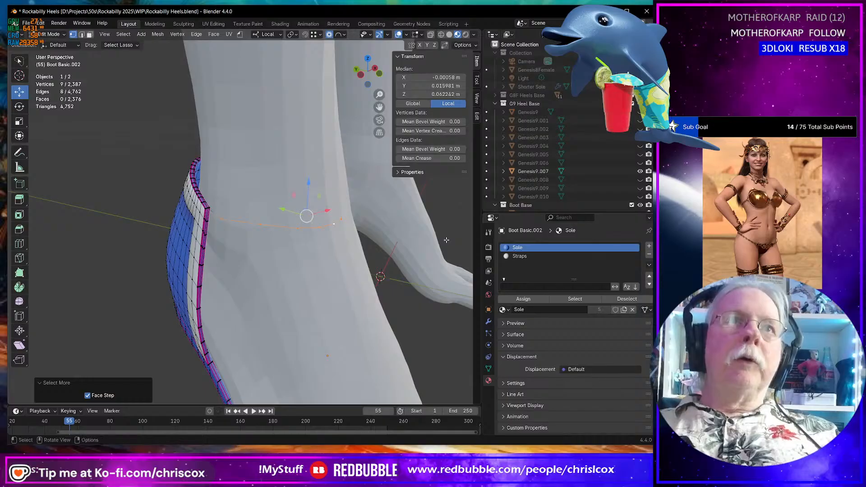
{"action": "key", "text": "x"}
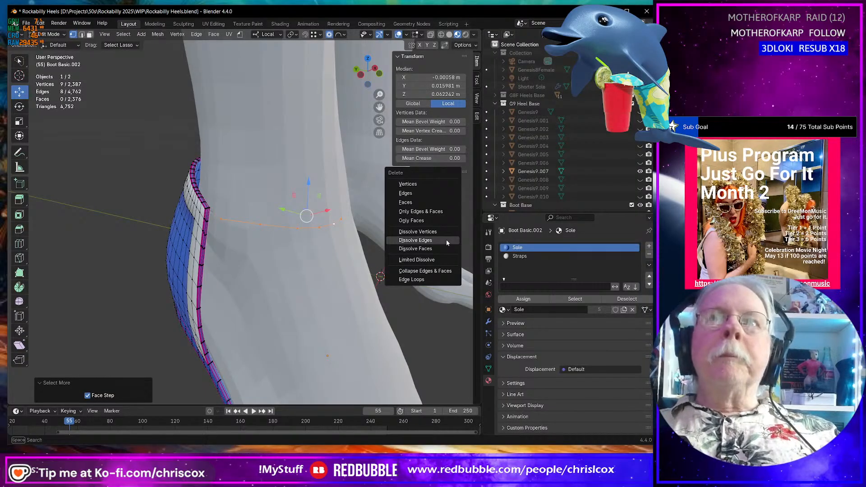
{"action": "left_click", "coordinate": [418, 184]}
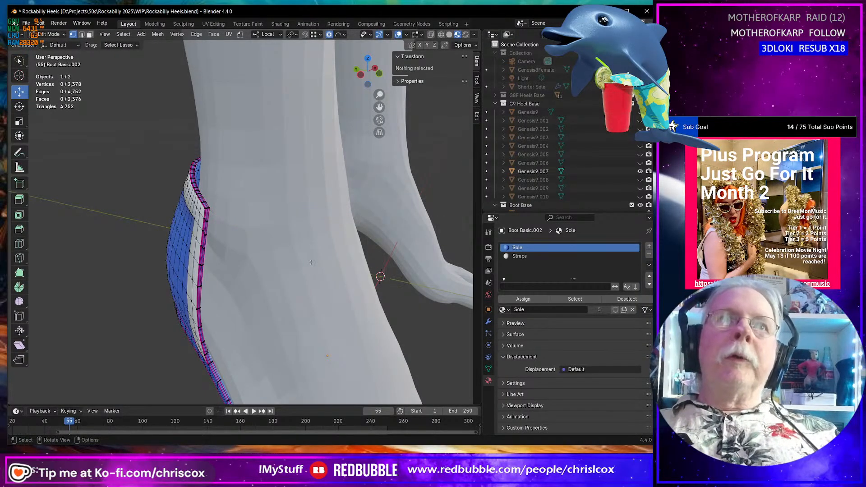
Select a trim vertex at each upper front corner of the heel cup and extrude both in place.
{"action": "middle_click_drag", "start_coordinate": [311, 262], "coordinate": [206, 247]}
{"action": "middle_click_drag", "start_coordinate": [289, 246], "coordinate": [308, 240]}
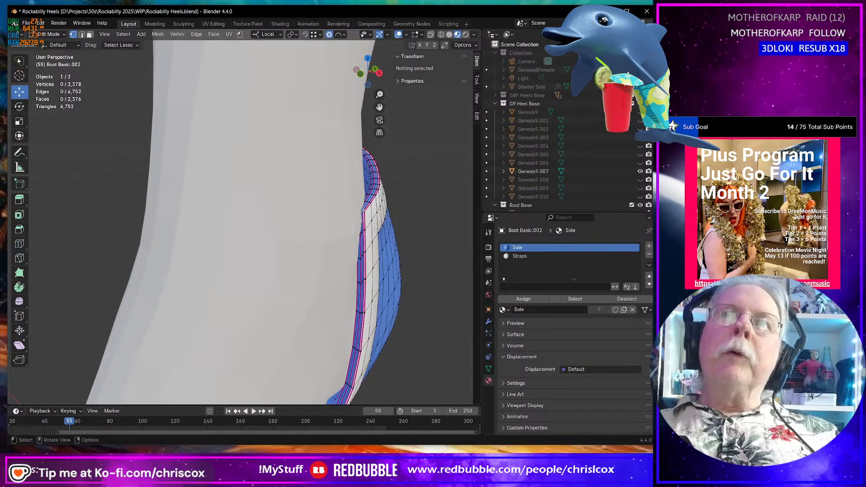
{"action": "left_click", "coordinate": [363, 211]}
{"action": "scroll", "coordinate": [295, 227], "scroll_direction": "up", "scroll_amount": 2}
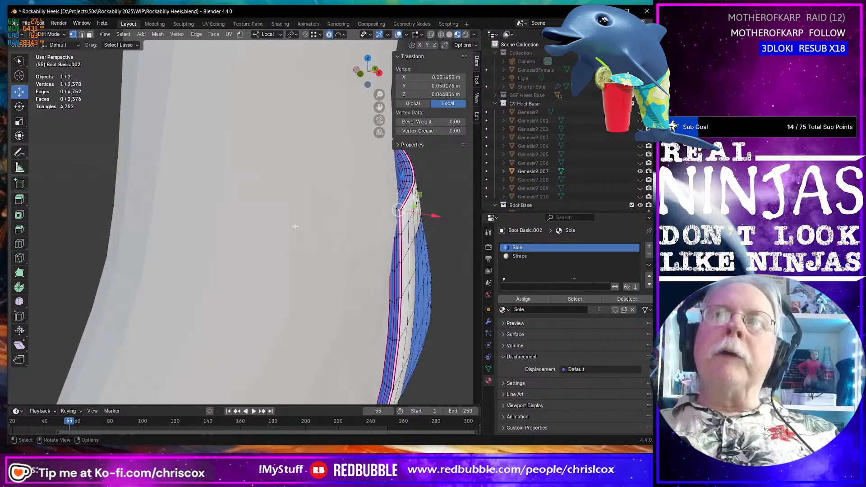
{"action": "middle_click_drag", "start_coordinate": [295, 227], "coordinate": [379, 203]}
{"action": "left_click", "coordinate": [166, 212], "text": "shift"}
{"action": "key", "text": "e"}
{"action": "key", "text": "Escape"}
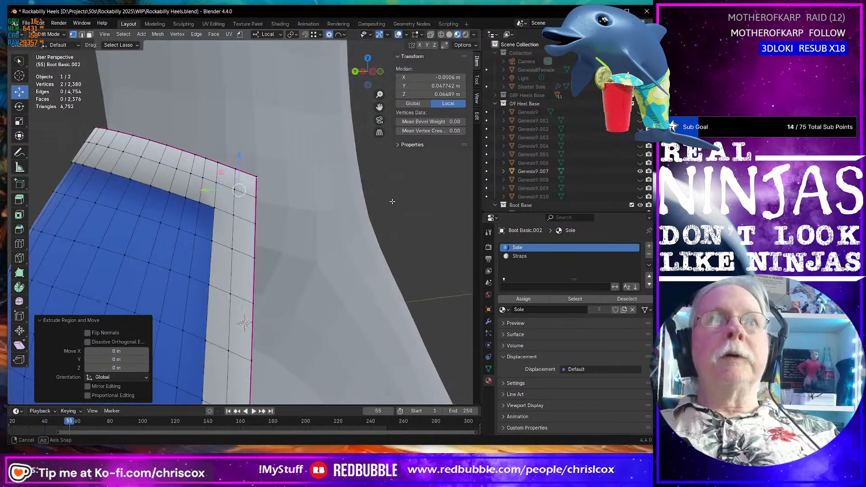
Turn off proportional editing and move the two extruded vertices about -0.0375 m in local Y.
{"action": "left_click_drag", "start_coordinate": [205, 189], "coordinate": [304, 191]}
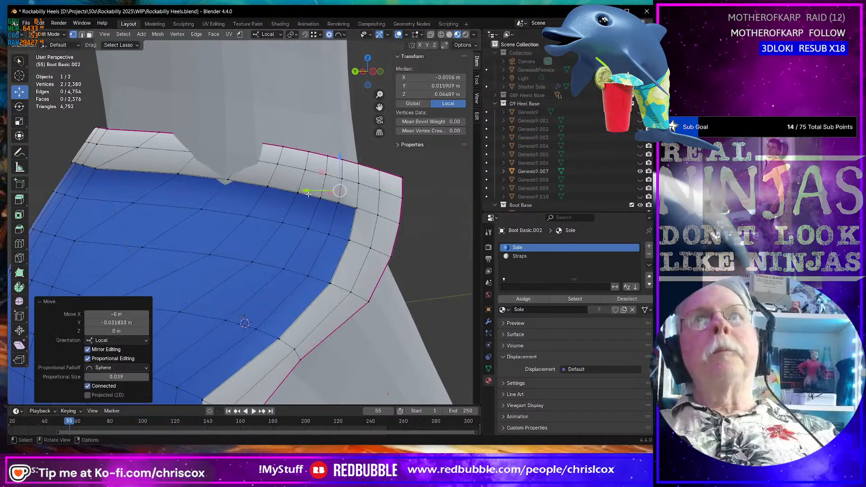
{"action": "key", "text": "ctrl+z"}
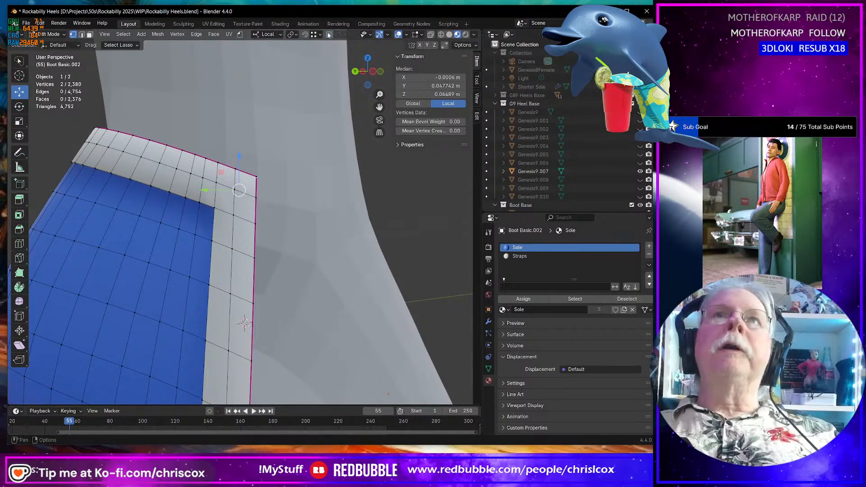
{"action": "left_click_drag", "start_coordinate": [202, 190], "coordinate": [322, 188]}
{"action": "middle_click_drag", "start_coordinate": [323, 189], "coordinate": [151, 195]}
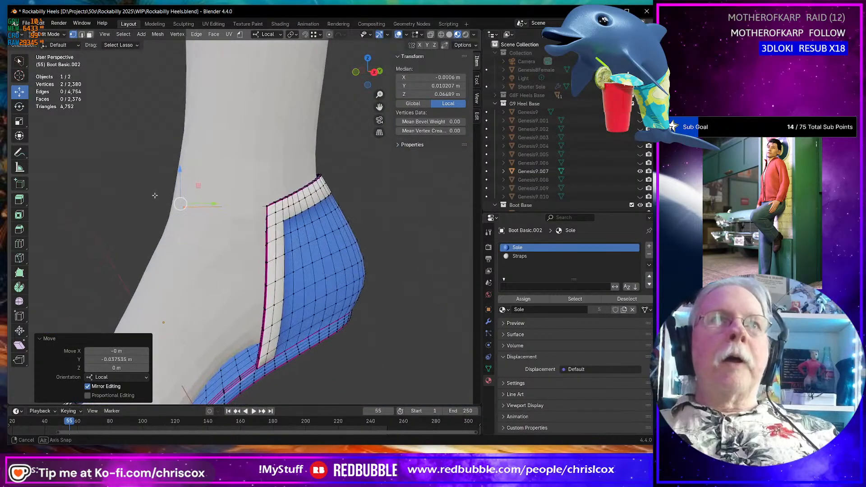
Move the two extruded vertices to a median of about X 0.0064, Y -0.0010, Z 0.0523 m and connect them with an edge.
{"action": "left_click_drag", "start_coordinate": [180, 176], "coordinate": [192, 231]}
{"action": "middle_click_drag", "start_coordinate": [192, 231], "coordinate": [285, 244]}
{"action": "left_click_drag", "start_coordinate": [296, 256], "coordinate": [316, 254]}
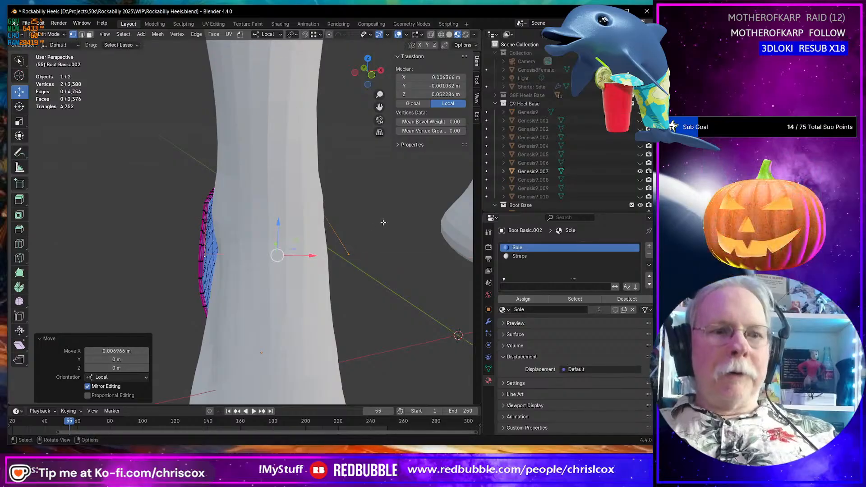
{"action": "key", "text": "f"}
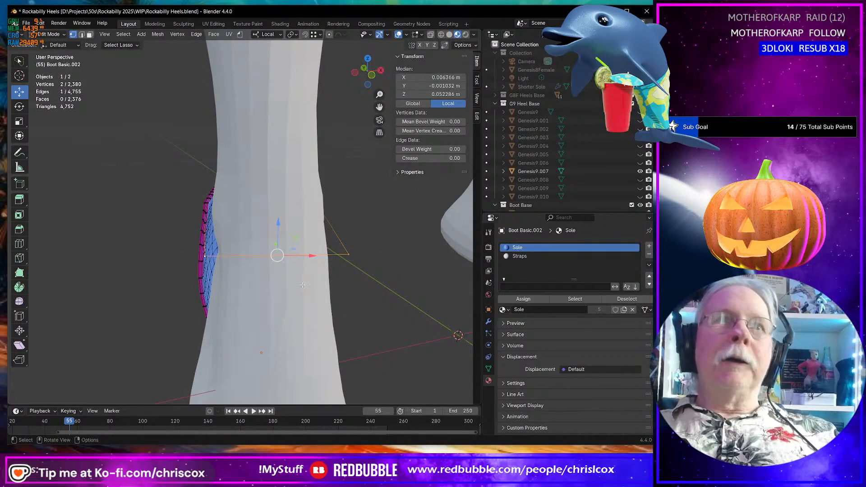
Try to bevel the two front vertices of the ankle path with a single segment.
{"action": "key", "text": "ctrl+b"}
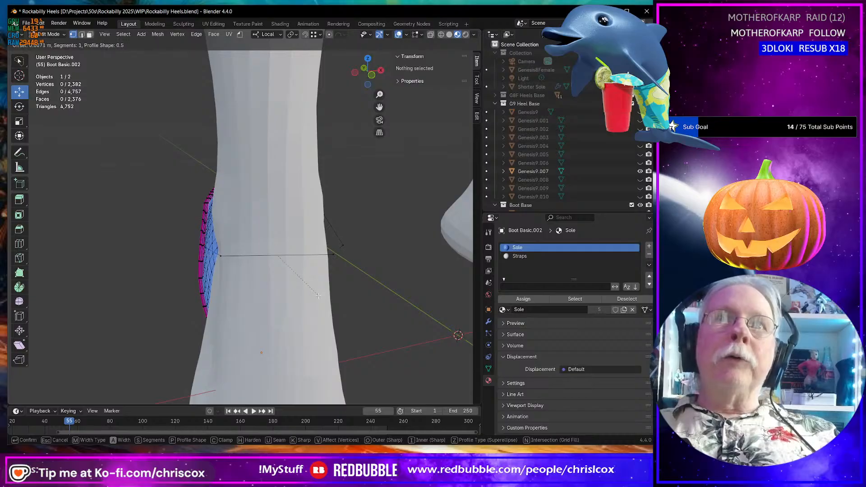
{"action": "scroll", "coordinate": [324, 308], "scroll_direction": "up", "scroll_amount": 1}
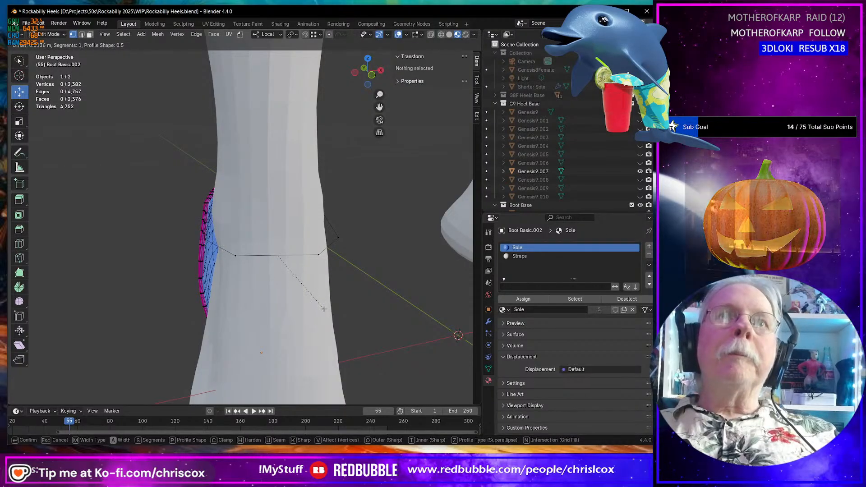
{"action": "left_click", "coordinate": [339, 332]}
{"action": "middle_click_drag", "start_coordinate": [340, 332], "coordinate": [234, 282]}
{"action": "key", "text": "ctrl+z"}
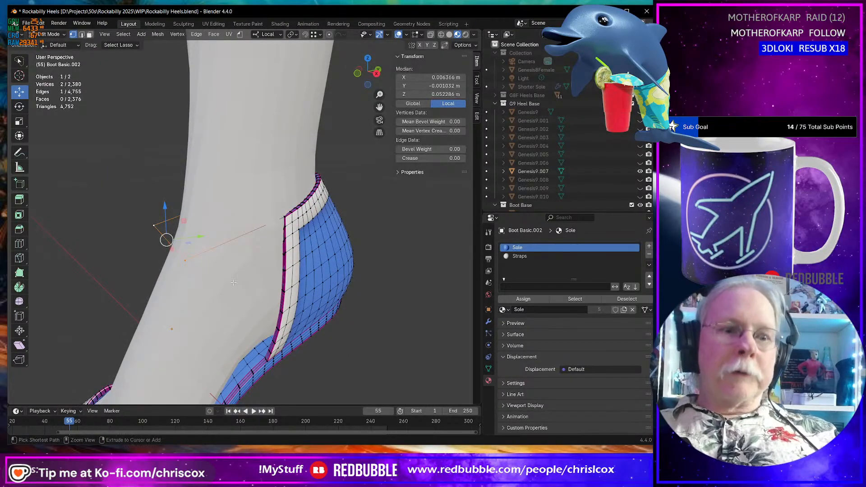
Bevel the two front vertices of the ankle path with a width of about 0.0263 m and 4 segments.
{"action": "key", "text": "ctrl+b"}
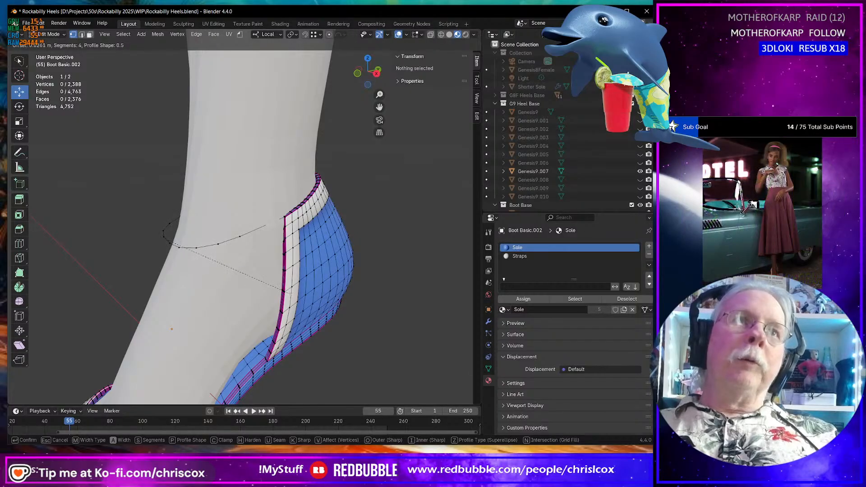
{"action": "left_click", "coordinate": [290, 294]}
{"action": "middle_click_drag", "start_coordinate": [290, 294], "coordinate": [358, 228]}
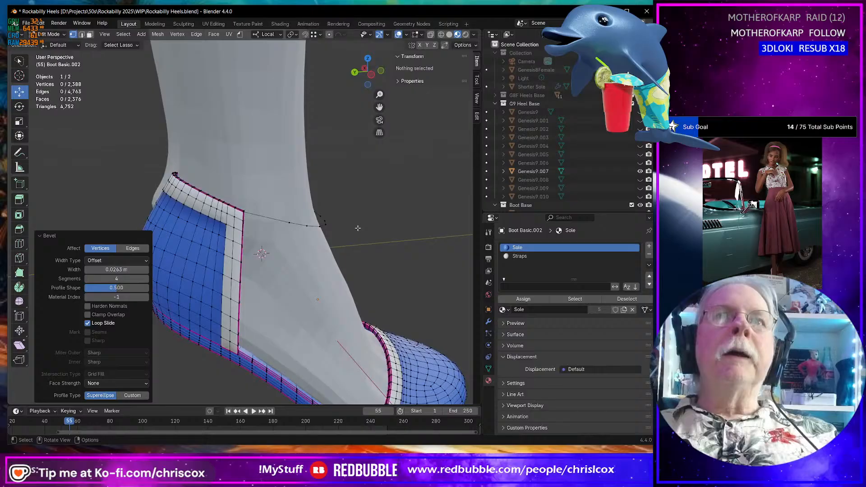
Subdivide the path edge between the heel cup corner and the rounded front with 1 cut.
{"action": "left_click", "coordinate": [289, 224]}
{"action": "key", "text": "2"}
{"action": "left_click", "coordinate": [255, 217]}
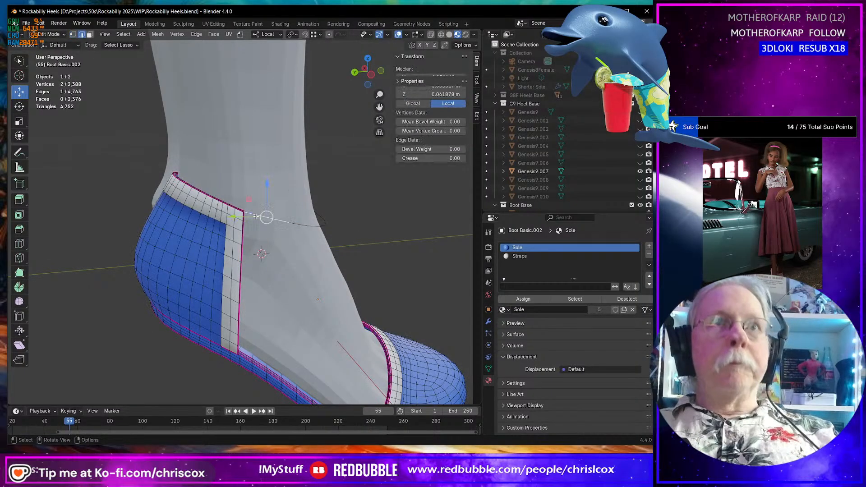
{"action": "right_click", "coordinate": [260, 220]}
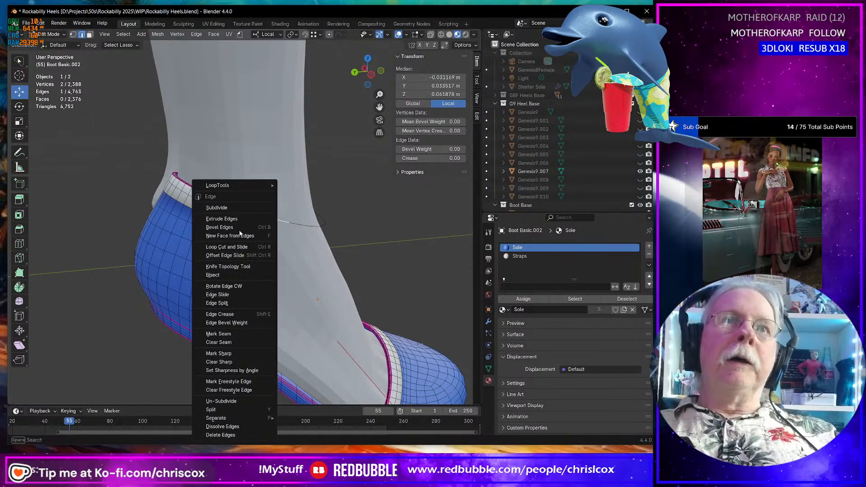
{"action": "left_click", "coordinate": [236, 208]}
{"action": "middle_click_drag", "start_coordinate": [318, 256], "coordinate": [174, 256]}
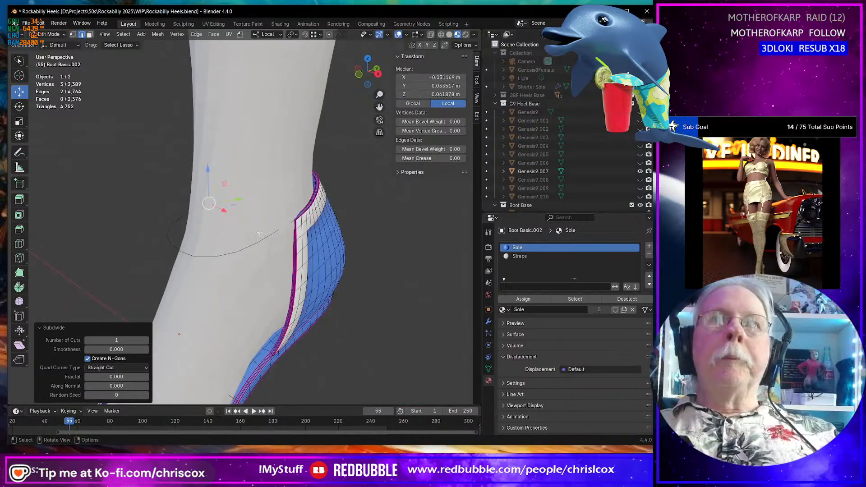
Subdivide the matching path edge on the other side of the ankle, next to the heel cup, with 1 cut.
{"action": "right_click", "coordinate": [274, 232]}
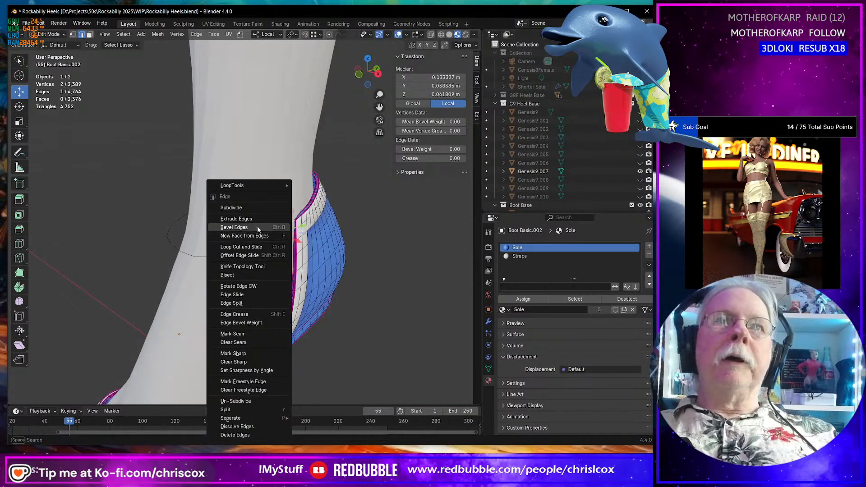
{"action": "left_click", "coordinate": [271, 208]}
{"action": "middle_click_drag", "start_coordinate": [264, 235], "coordinate": [268, 229]}
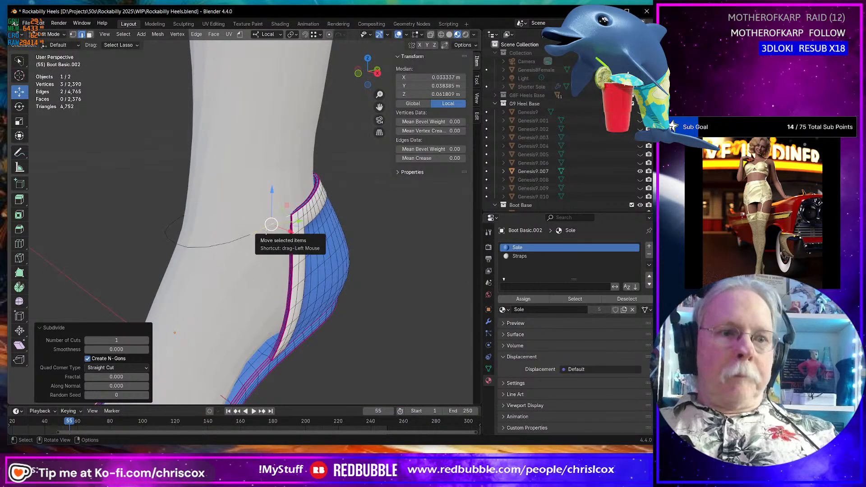
Select the 12-vertex ankle path between the two subdivision points and extrude it about 11 mm down in Z.
{"action": "left_click", "coordinate": [269, 224]}
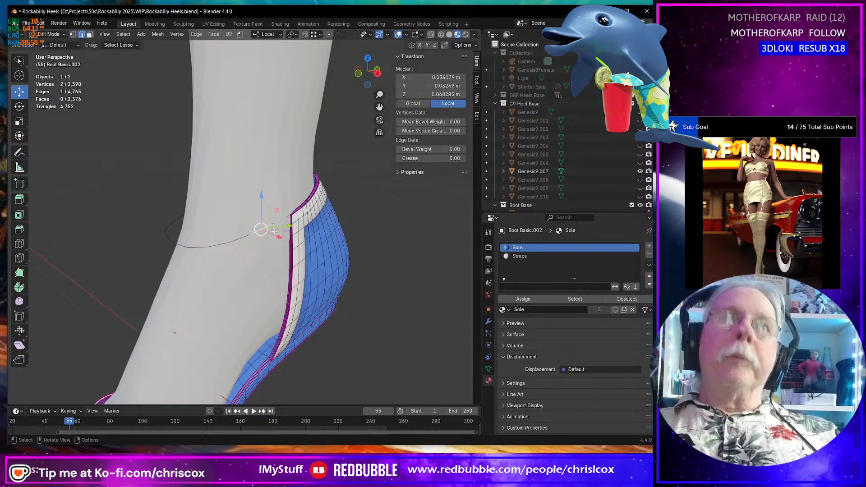
{"action": "left_click", "coordinate": [274, 230]}
{"action": "mouse_move", "coordinate": [273, 230]}
{"action": "middle_mouse_down"}
{"action": "mouse_move", "coordinate": [275, 249]}
{"action": "mouse_move", "coordinate": [264, 214]}
{"action": "mouse_move", "coordinate": [289, 225]}
{"action": "middle_mouse_up"}
{"action": "left_click", "coordinate": [251, 209], "text": "ctrl"}
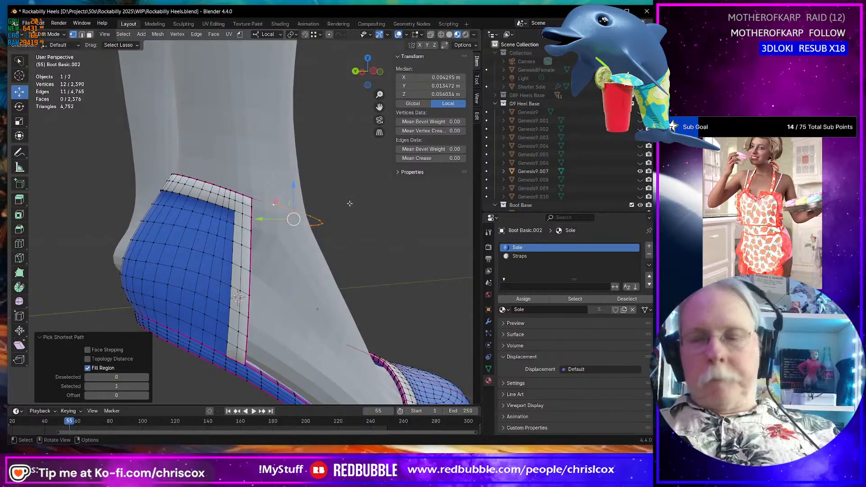
{"action": "key", "text": "KP_Decimal"}
{"action": "middle_click_drag", "start_coordinate": [234, 236], "coordinate": [292, 279]}
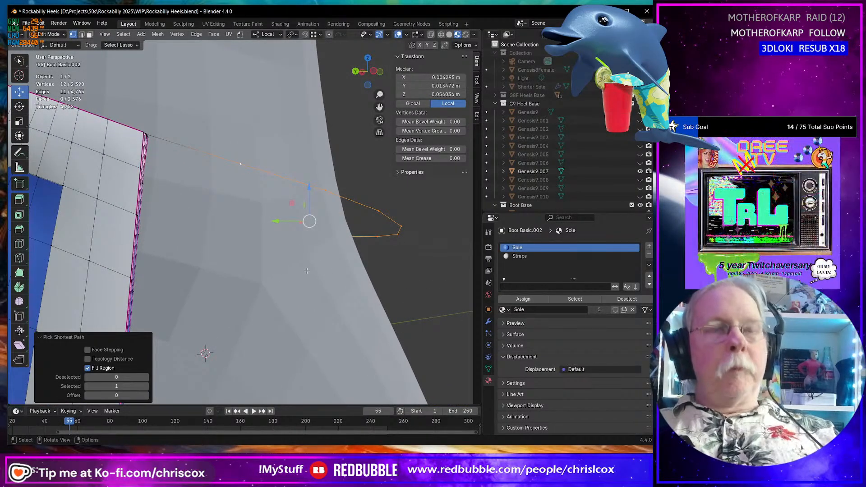
{"action": "key", "text": "e"}
{"action": "key", "text": "Escape"}
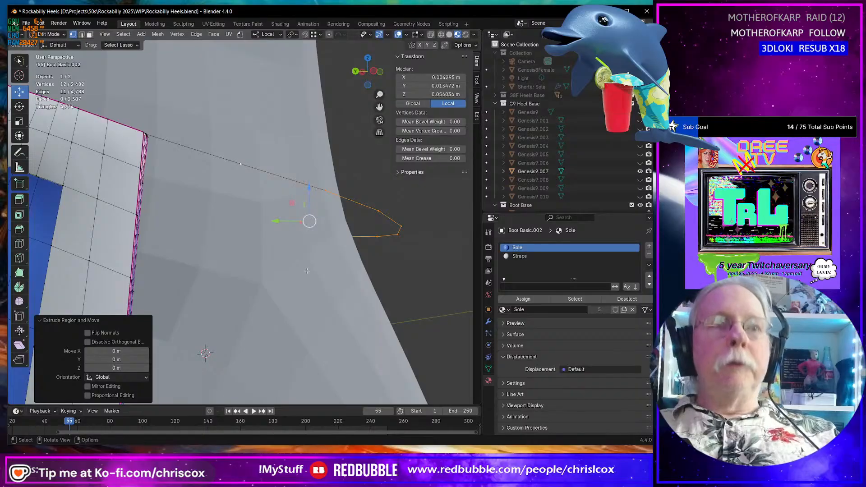
{"action": "key", "text": "ctrl+KP_3"}
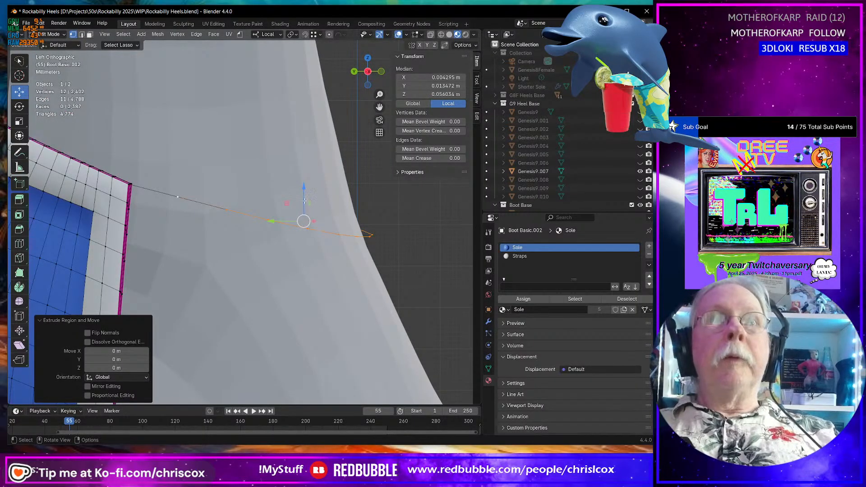
{"action": "left_click_drag", "start_coordinate": [301, 188], "coordinate": [288, 229]}
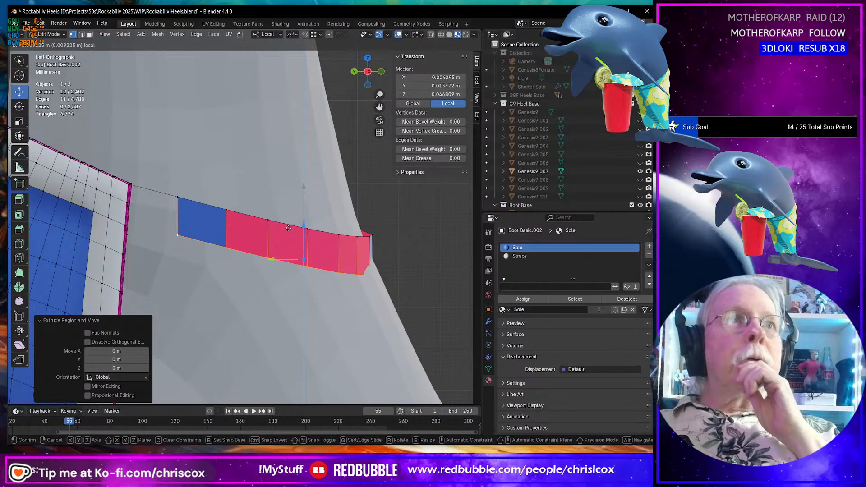
{"action": "left_click_drag", "start_coordinate": [288, 228], "coordinate": [304, 211]}
Select the five ankle strap faces that point inward and flip their normals.
{"action": "key", "text": "ctrl+KP_Add"}
{"action": "middle_click_drag", "start_coordinate": [304, 211], "coordinate": [258, 268]}
{"action": "scroll", "coordinate": [289, 271], "scroll_direction": "up", "scroll_amount": 3}
{"action": "scroll", "coordinate": [294, 269], "scroll_direction": "down", "scroll_amount": 5}
{"action": "scroll", "coordinate": [386, 281], "scroll_direction": "up", "scroll_amount": 4}
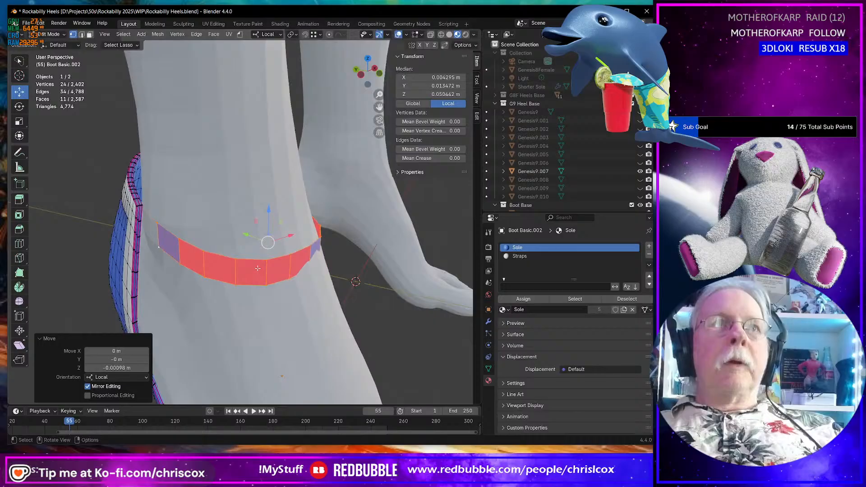
{"action": "key", "text": "3"}
{"action": "left_click", "coordinate": [169, 246]}
{"action": "middle_click_drag", "start_coordinate": [168, 246], "coordinate": [76, 246]}
{"action": "left_click", "coordinate": [289, 250], "text": "shift"}
{"action": "left_click", "coordinate": [272, 257], "text": "shift"}
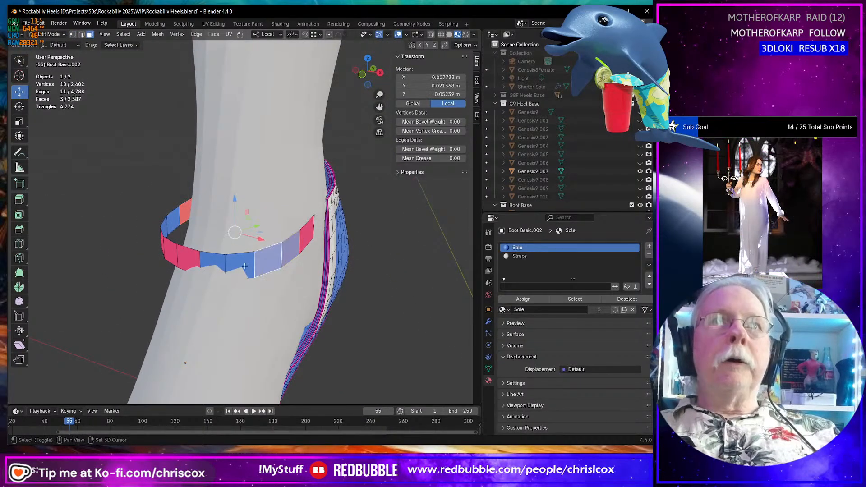
{"action": "left_click", "coordinate": [243, 264], "text": "shift"}
{"action": "left_click", "coordinate": [219, 265], "text": "shift"}
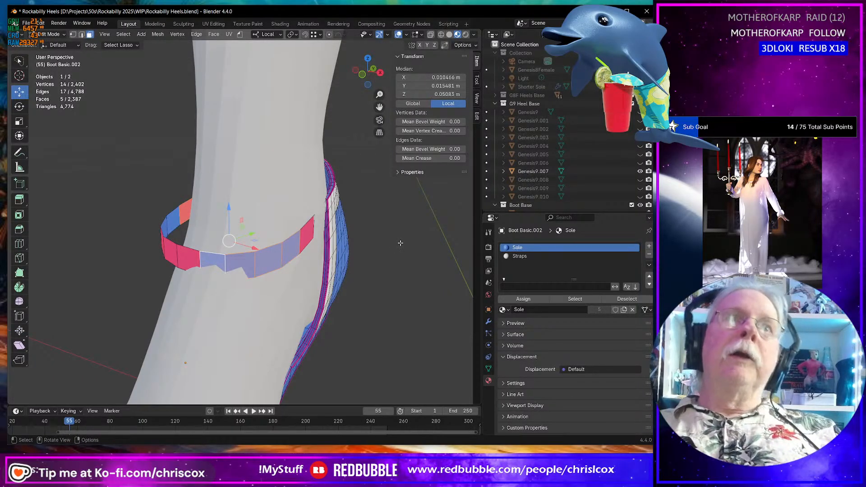
{"action": "left_click", "coordinate": [158, 35]}
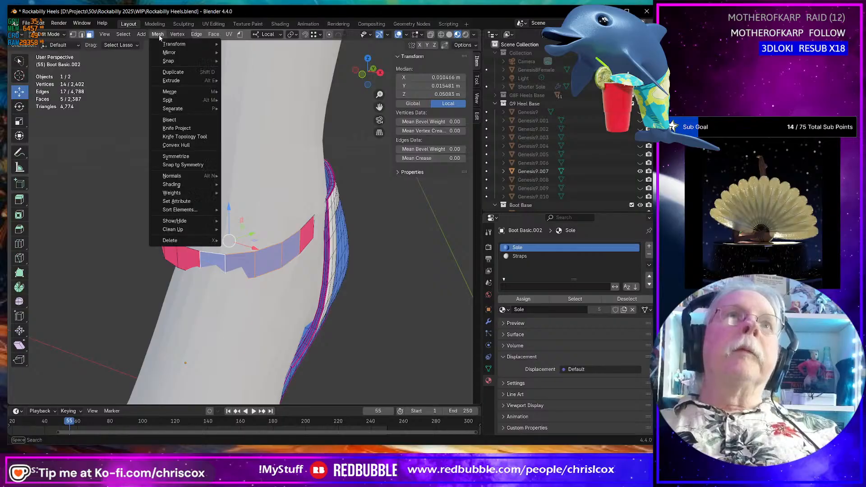
{"action": "mouse_move", "coordinate": [195, 176]}
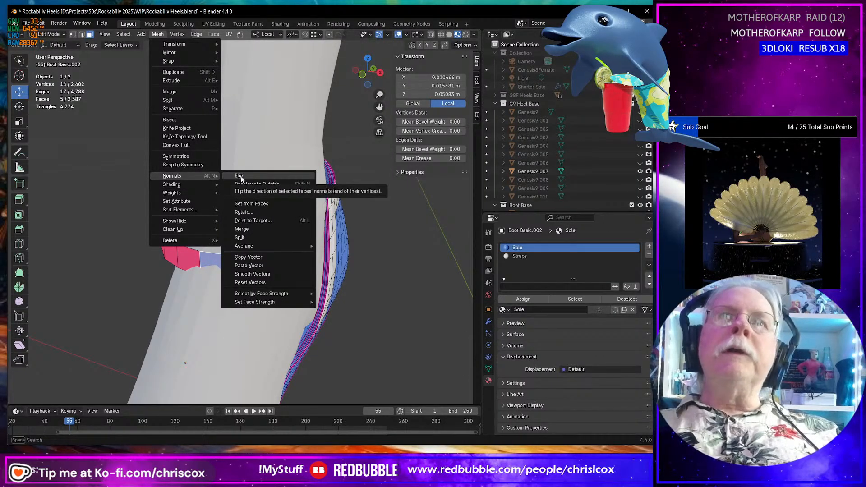
{"action": "left_click", "coordinate": [255, 175]}
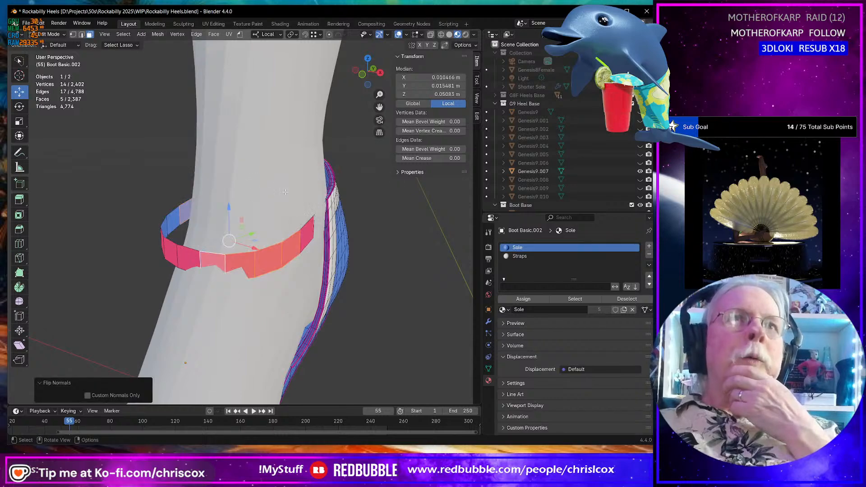
Select a lower front vertex of the ankle strap and enable proportional editing with Connected Only and Smooth falloff.
{"action": "middle_click_drag", "start_coordinate": [295, 297], "coordinate": [280, 291]}
{"action": "middle_click_drag", "start_coordinate": [344, 282], "coordinate": [389, 301]}
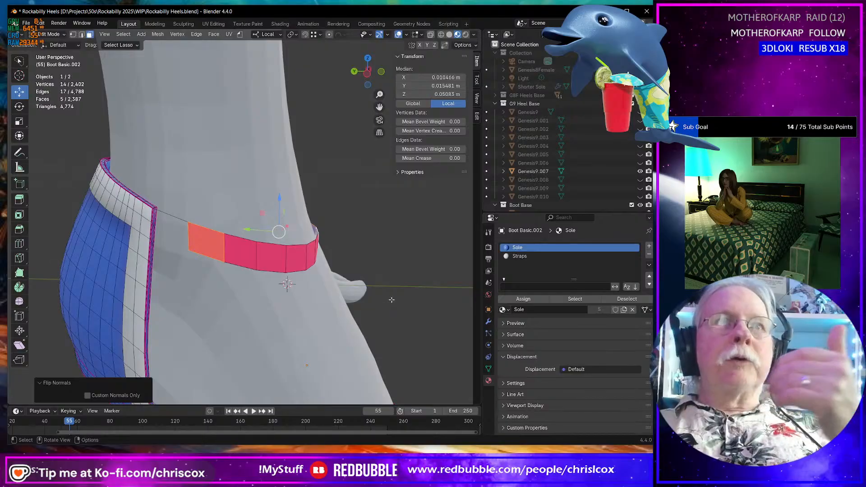
{"action": "middle_click_drag", "start_coordinate": [226, 260], "coordinate": [220, 250]}
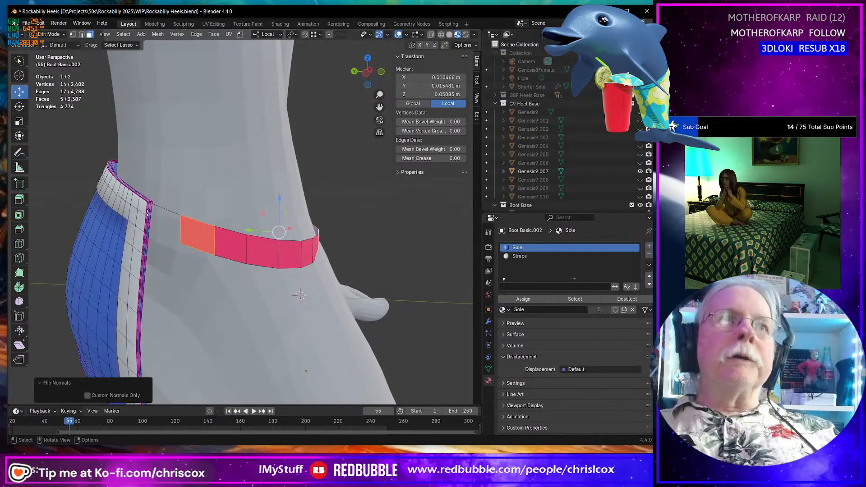
{"action": "mouse_move", "coordinate": [237, 251]}
{"action": "middle_mouse_down"}
{"action": "mouse_move", "coordinate": [229, 268]}
{"action": "mouse_move", "coordinate": [235, 261]}
{"action": "middle_mouse_up"}
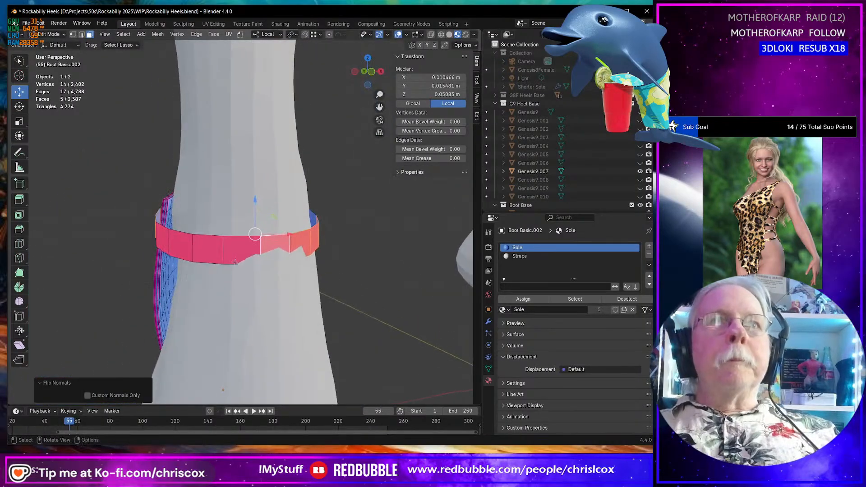
{"action": "key", "text": "1"}
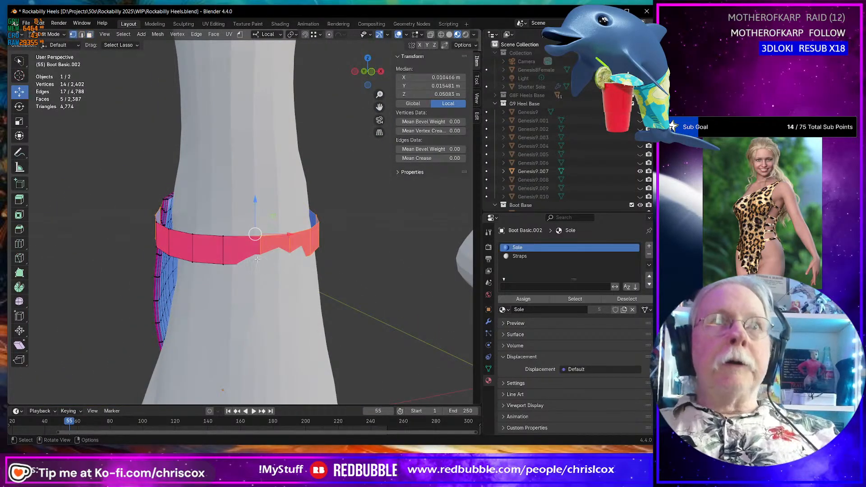
{"action": "left_click", "coordinate": [285, 257]}
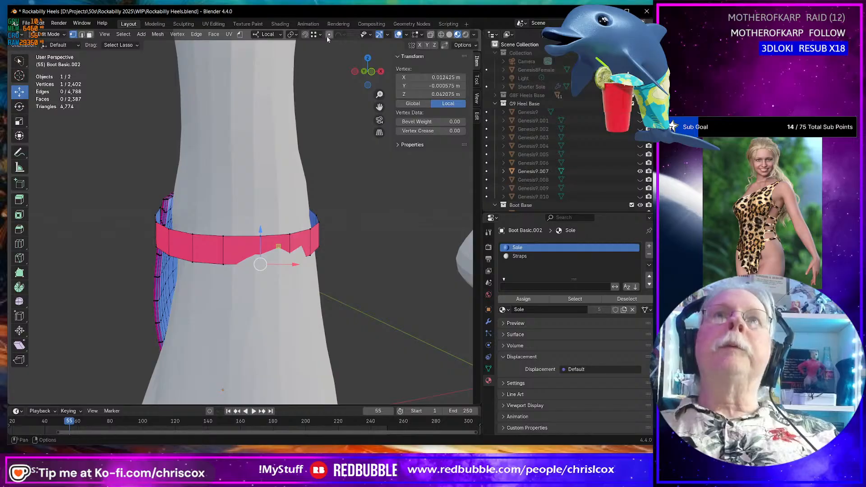
{"action": "left_click", "coordinate": [347, 35]}
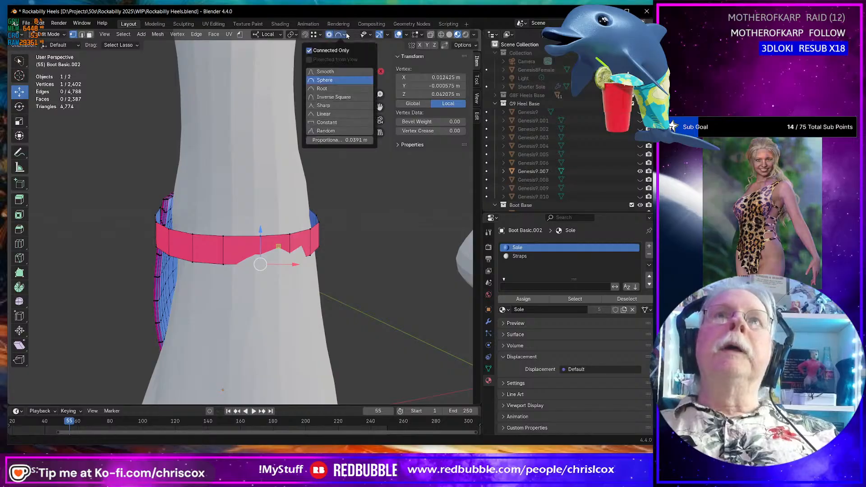
{"action": "left_click", "coordinate": [322, 72]}
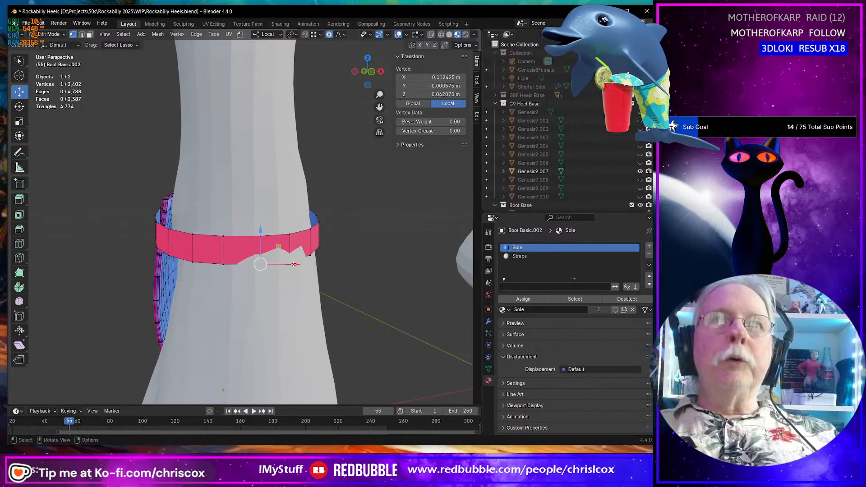
Move the lower front vertex outward to about X 0.0166, Y -0.0037 m so the strap clears the ankle.
{"action": "left_click_drag", "start_coordinate": [294, 265], "coordinate": [307, 266]}
{"action": "middle_click_drag", "start_coordinate": [307, 266], "coordinate": [198, 253]}
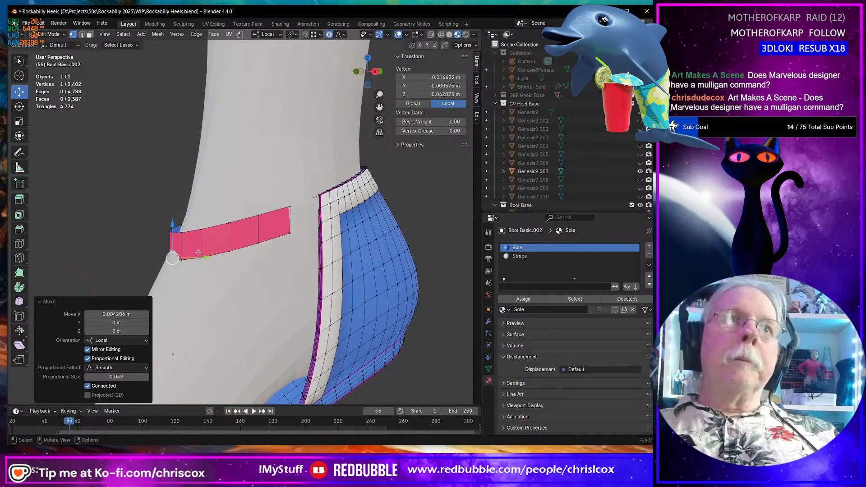
{"action": "mouse_move", "coordinate": [204, 257]}
{"action": "left_mouse_down"}
{"action": "mouse_move", "coordinate": [186, 247]}
{"action": "mouse_move", "coordinate": [169, 216]}
{"action": "mouse_move", "coordinate": [206, 231]}
{"action": "mouse_move", "coordinate": [193, 259]}
{"action": "left_mouse_up"}
{"action": "left_click", "coordinate": [168, 259]}
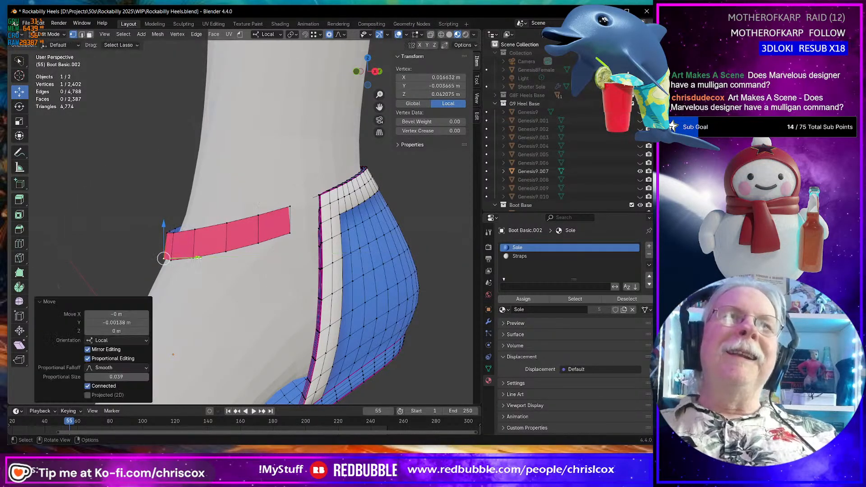
Select the strap's vertical edge on the -X side and move it along X to about -0.0222 m.
{"action": "middle_click_drag", "start_coordinate": [193, 259], "coordinate": [352, 256]}
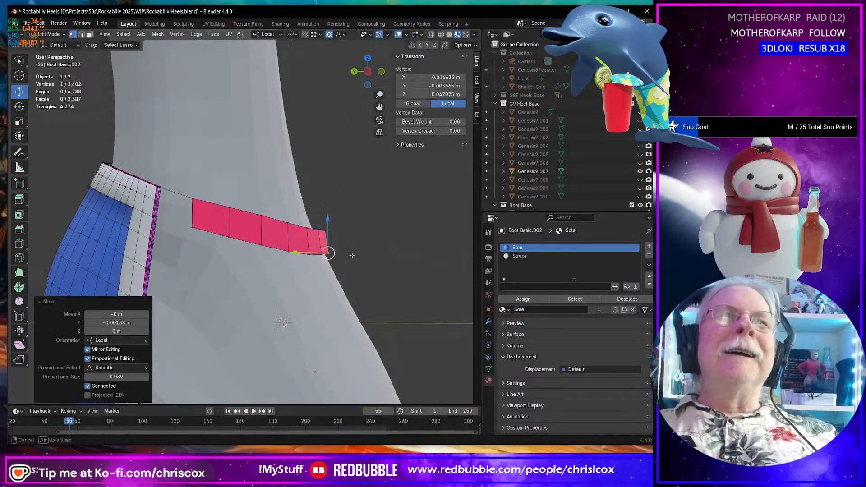
{"action": "left_click", "coordinate": [261, 215]}
{"action": "left_click", "coordinate": [262, 245], "text": "ctrl"}
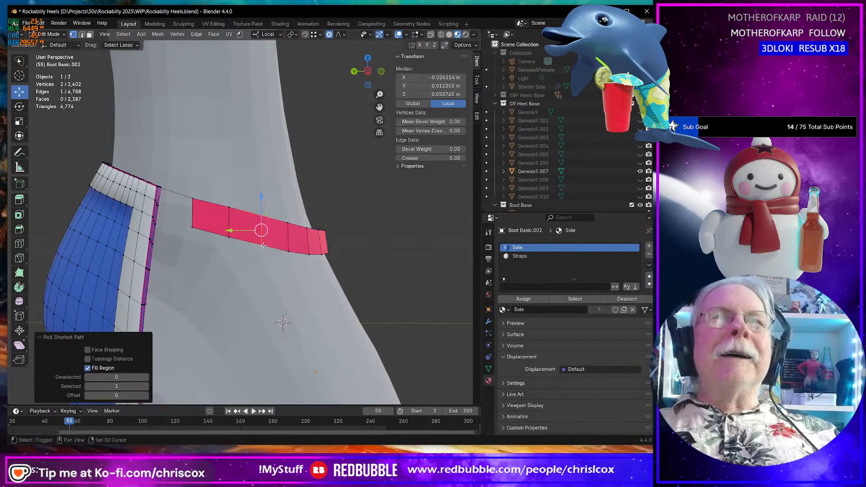
{"action": "middle_click_drag", "start_coordinate": [261, 245], "coordinate": [192, 254]}
{"action": "left_click_drag", "start_coordinate": [194, 248], "coordinate": [208, 245]}
{"action": "middle_click_drag", "start_coordinate": [208, 245], "coordinate": [134, 236]}
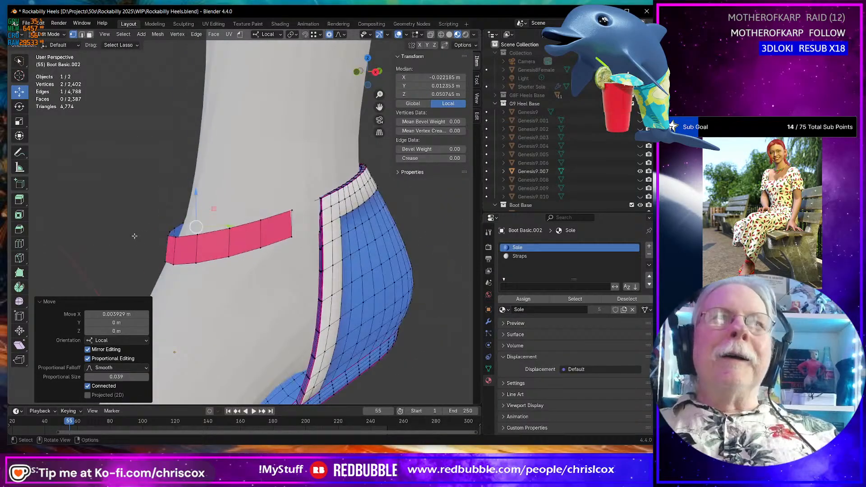
Move the strap's +X end edge outward along X to about 0.039 m with a proportional size of about 0.052 m.
{"action": "left_click", "coordinate": [292, 217], "text": "alt"}
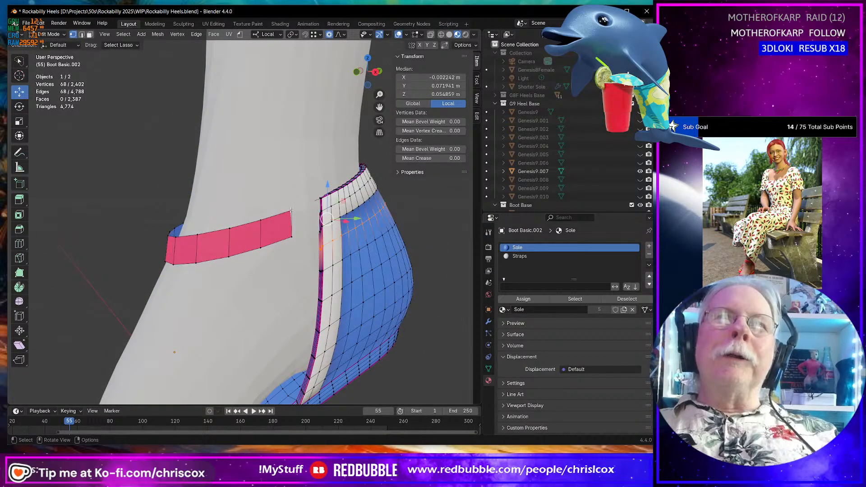
{"action": "left_click", "coordinate": [291, 210]}
{"action": "left_click", "coordinate": [292, 237], "text": "ctrl"}
{"action": "middle_click_drag", "start_coordinate": [293, 236], "coordinate": [334, 228]}
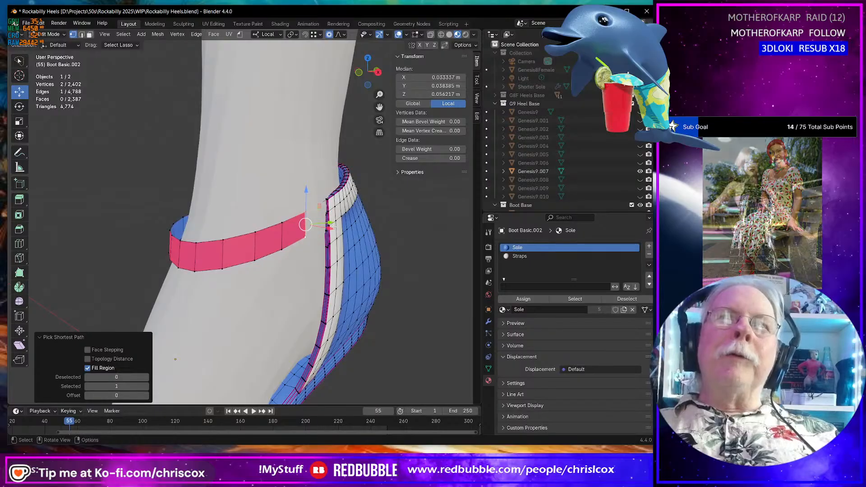
{"action": "key", "text": "g"}
{"action": "key", "text": "x"}
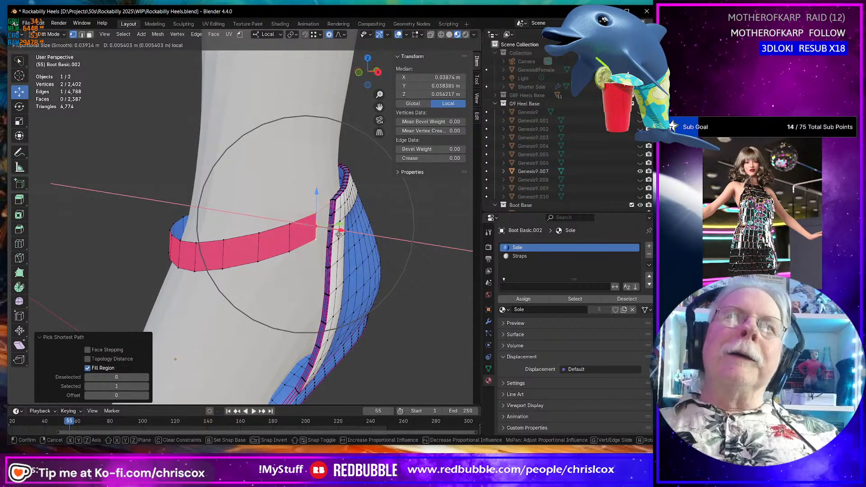
{"action": "scroll", "coordinate": [338, 234], "scroll_direction": "up", "scroll_amount": 2}
{"action": "scroll", "coordinate": [338, 234], "scroll_direction": "down", "scroll_amount": 1}
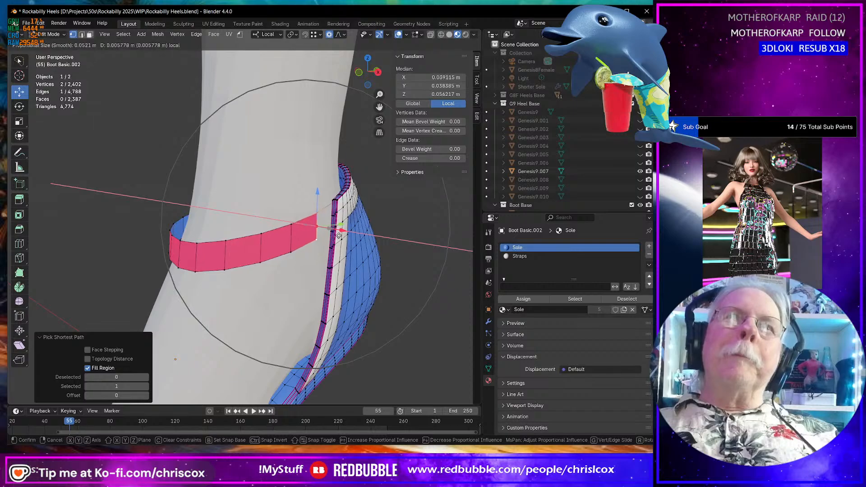
{"action": "left_click", "coordinate": [344, 234]}
Delete the two uppermost faces along the heel cup's front rim on the -X side.
{"action": "middle_click_drag", "start_coordinate": [344, 235], "coordinate": [258, 245]}
{"action": "scroll", "coordinate": [301, 269], "scroll_direction": "up", "scroll_amount": 3}
{"action": "left_click", "coordinate": [208, 248]}
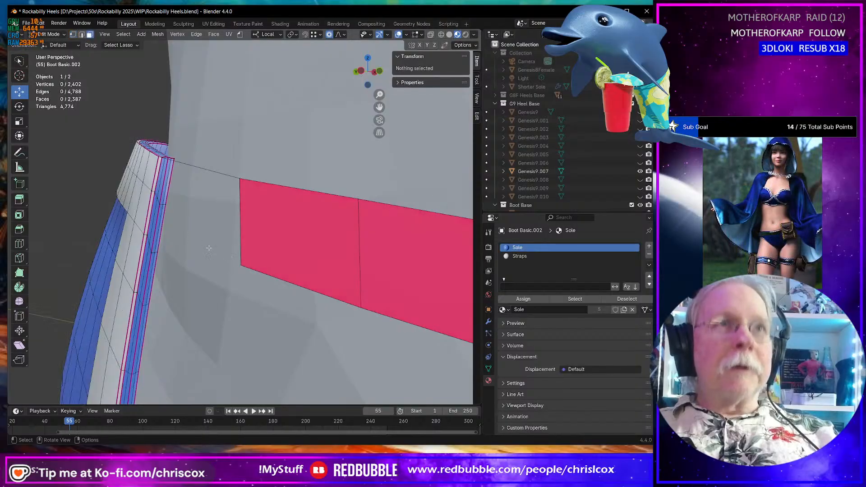
{"action": "left_click", "coordinate": [155, 183]}
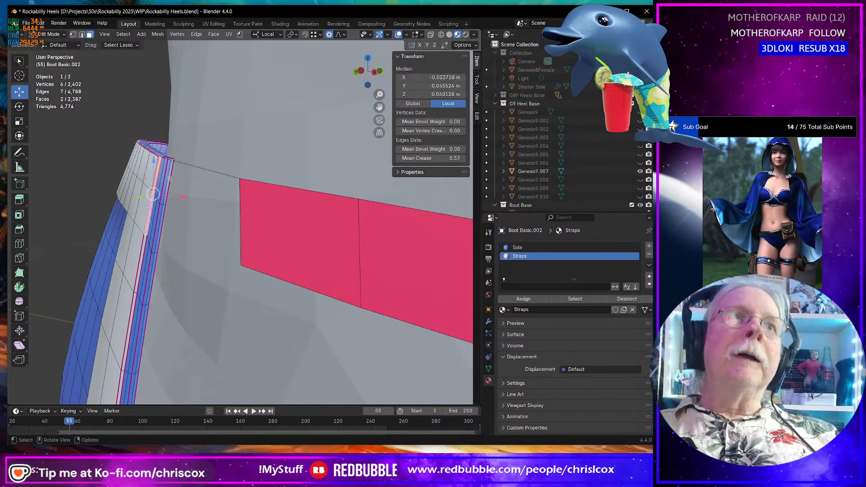
{"action": "key", "text": "x"}
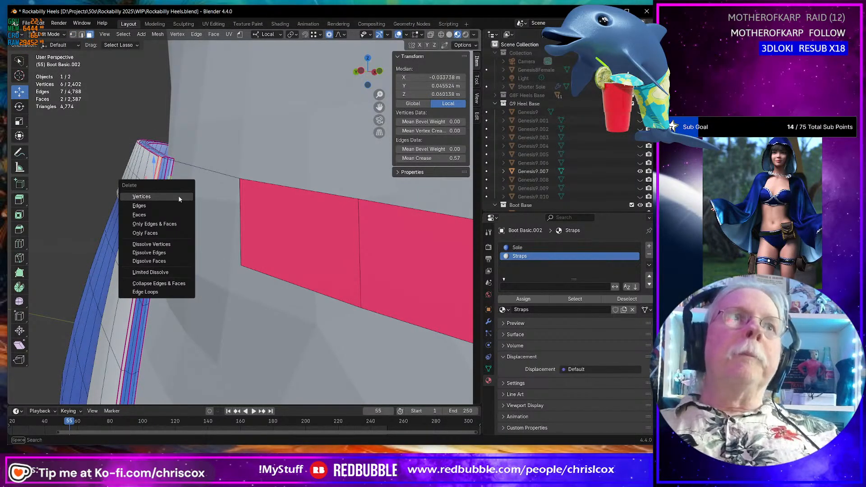
{"action": "left_click", "coordinate": [174, 215]}
Delete the two uppermost faces along the heel cup's front rim on the +X side.
{"action": "middle_click_drag", "start_coordinate": [174, 215], "coordinate": [277, 244]}
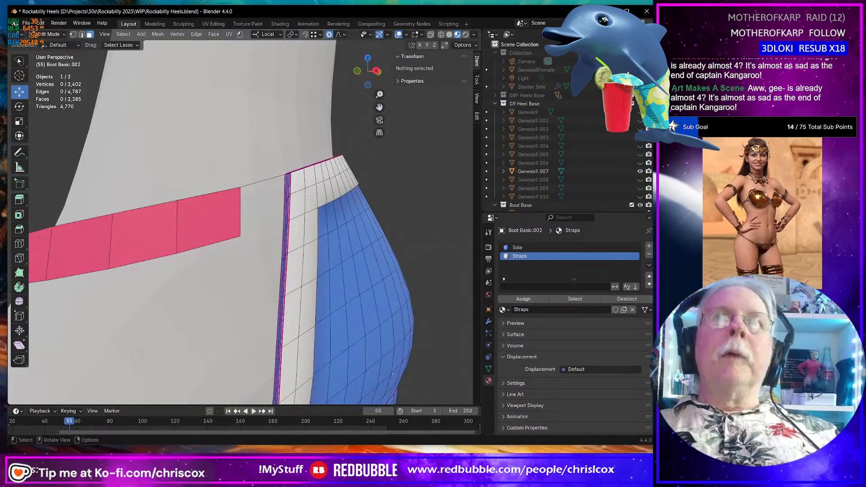
{"action": "left_click", "coordinate": [288, 181]}
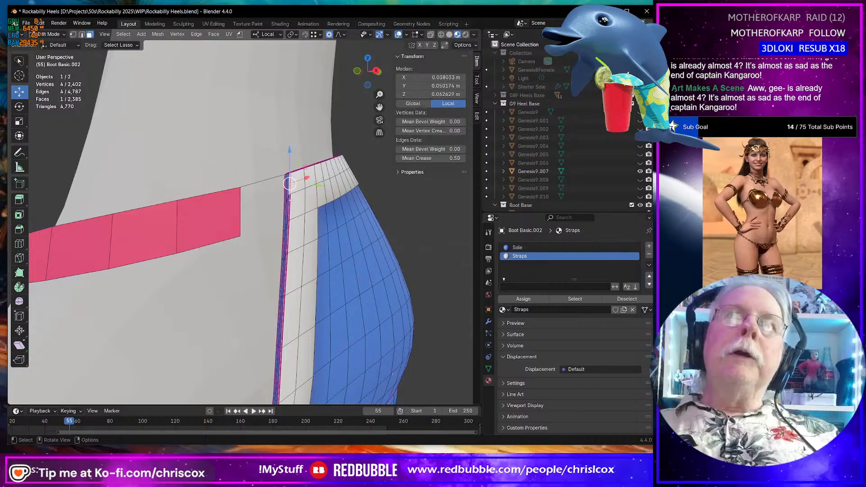
{"action": "middle_click_drag", "start_coordinate": [318, 199], "coordinate": [302, 259]}
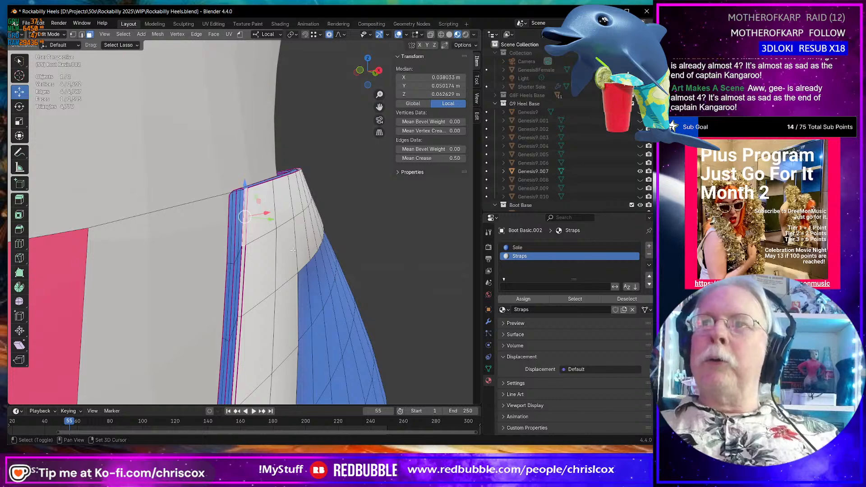
{"action": "left_click", "coordinate": [242, 266], "text": "shift"}
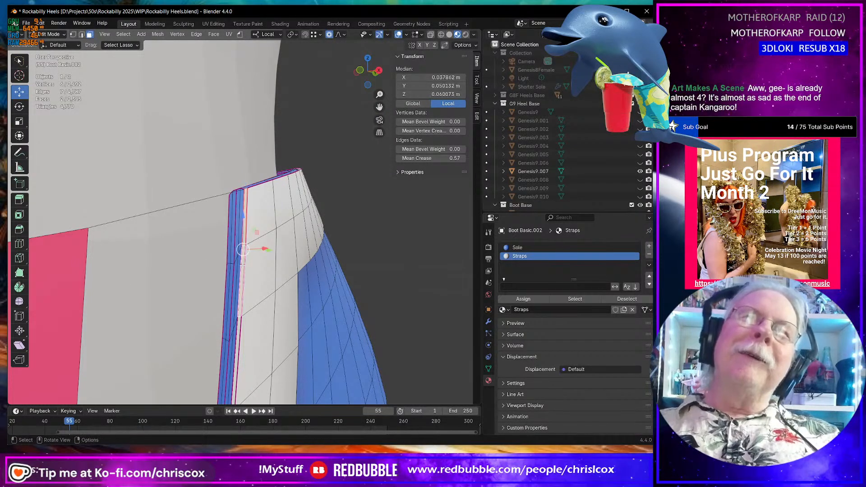
{"action": "key", "text": "x"}
{"action": "left_click", "coordinate": [243, 266]}
Add one centred loop cut lengthwise around the ankle strap and return to the Move tool.
{"action": "middle_click_drag", "start_coordinate": [243, 265], "coordinate": [183, 257]}
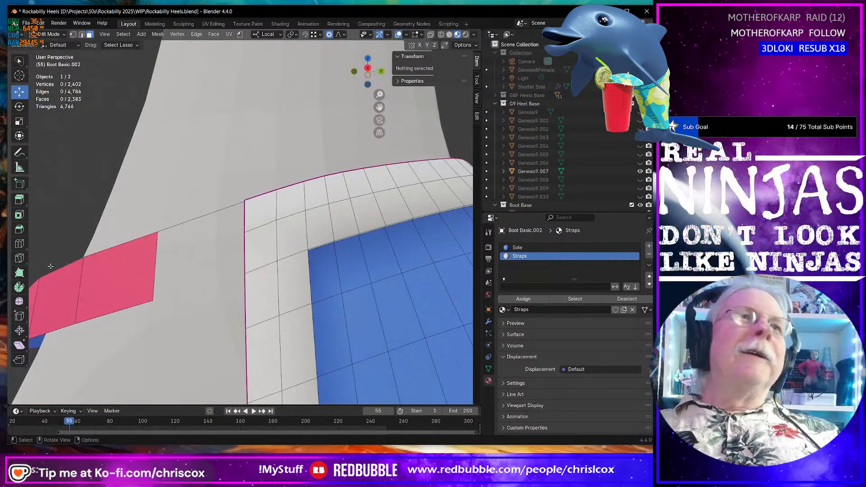
{"action": "left_click", "coordinate": [22, 245]}
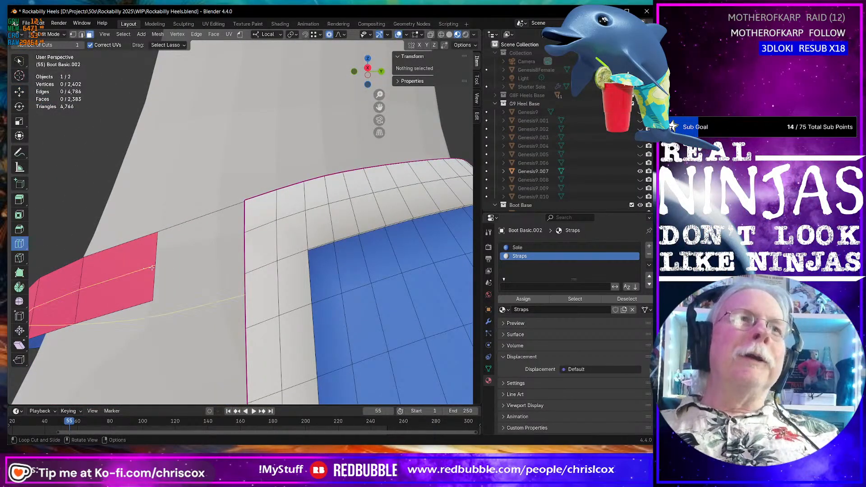
{"action": "left_click", "coordinate": [134, 267]}
{"action": "middle_click_drag", "start_coordinate": [134, 267], "coordinate": [211, 252]}
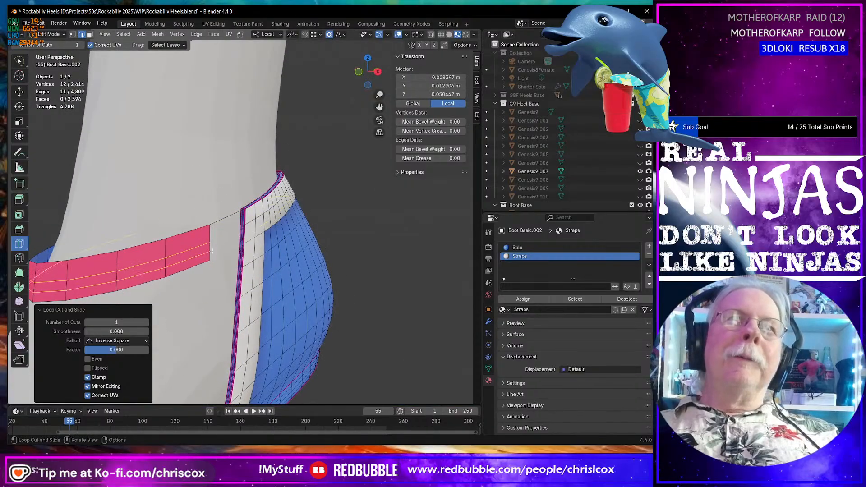
{"action": "key", "text": "shift+space"}
{"action": "left_click", "coordinate": [302, 304]}
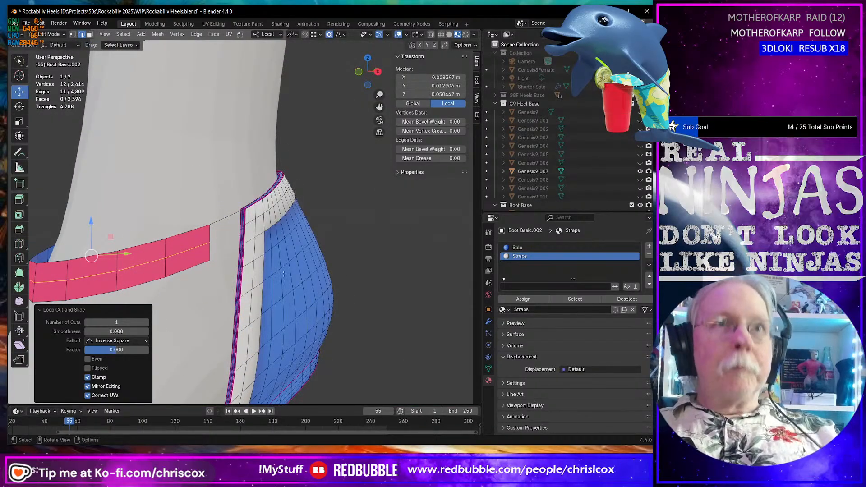
Fill the gap between the strap's +X end and the heel cup with two stacked faces.
{"action": "left_click", "coordinate": [244, 216]}
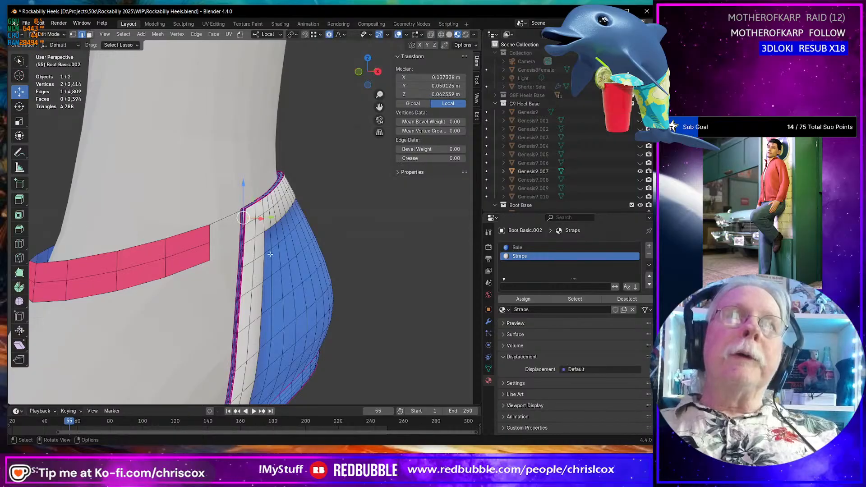
{"action": "scroll", "coordinate": [270, 254], "scroll_direction": "up", "scroll_amount": 9}
{"action": "middle_click_drag", "start_coordinate": [270, 255], "coordinate": [209, 288]}
{"action": "scroll", "coordinate": [279, 247], "scroll_direction": "down", "scroll_amount": 4}
{"action": "left_click", "coordinate": [249, 202]}
{"action": "left_click", "coordinate": [149, 256], "text": "shift"}
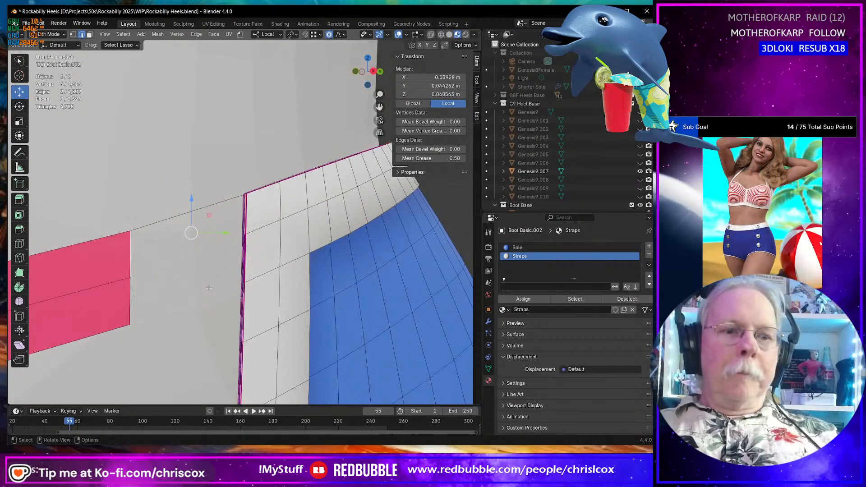
{"action": "key", "text": "f"}
{"action": "left_click", "coordinate": [167, 266]}
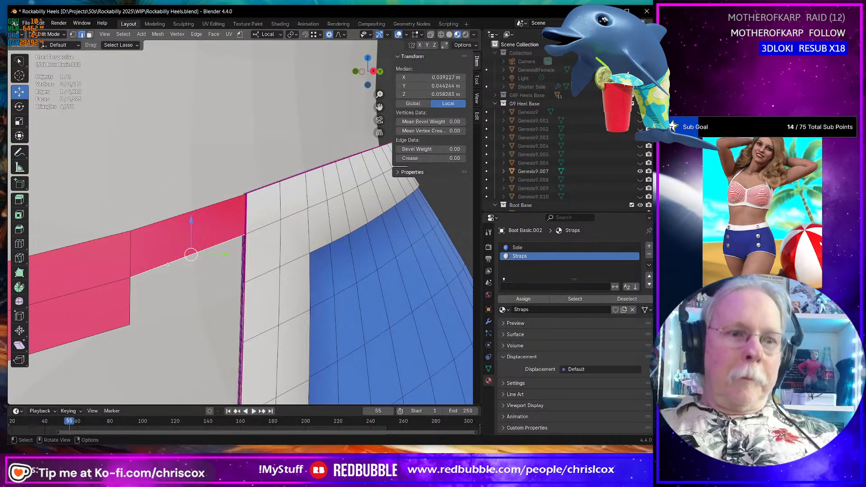
{"action": "key", "text": "f"}
Fill the gap between the strap's -X end and the heel cup with two stacked faces.
{"action": "middle_click_drag", "start_coordinate": [167, 266], "coordinate": [267, 259]}
{"action": "scroll", "coordinate": [222, 244], "scroll_direction": "up", "scroll_amount": 4}
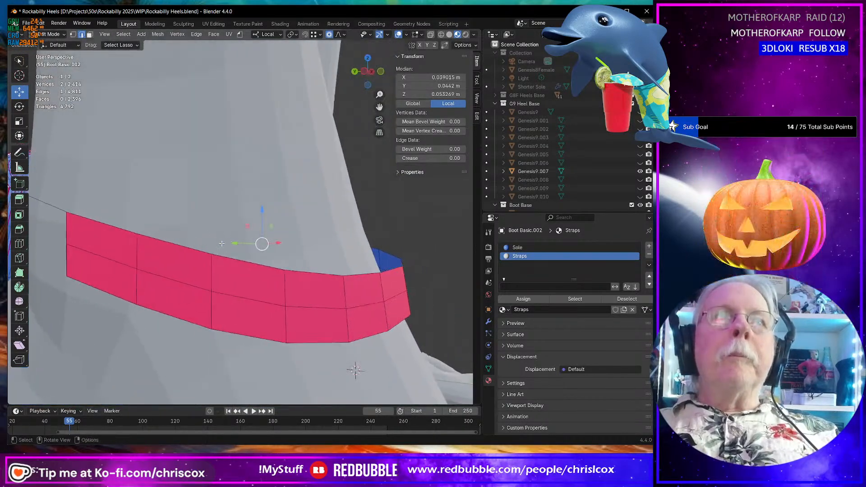
{"action": "middle_click_drag", "start_coordinate": [99, 221], "coordinate": [134, 230], "text": "shift"}
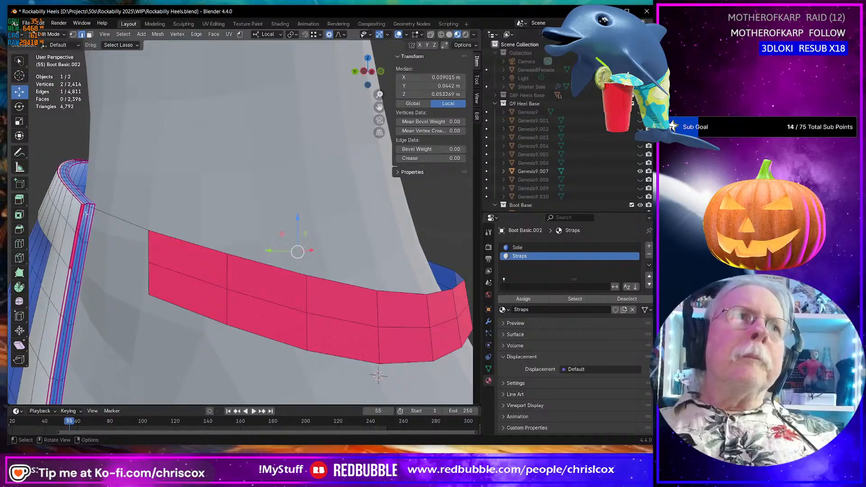
{"action": "left_click", "coordinate": [101, 211], "text": "shift"}
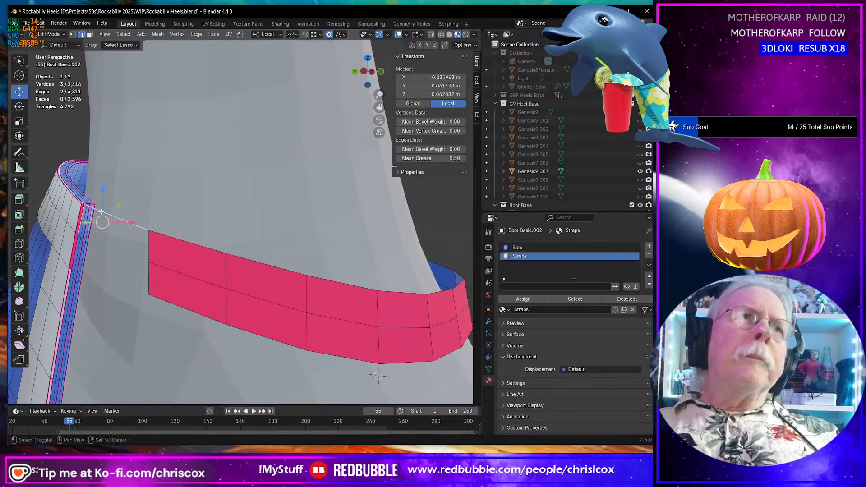
{"action": "key", "text": "f"}
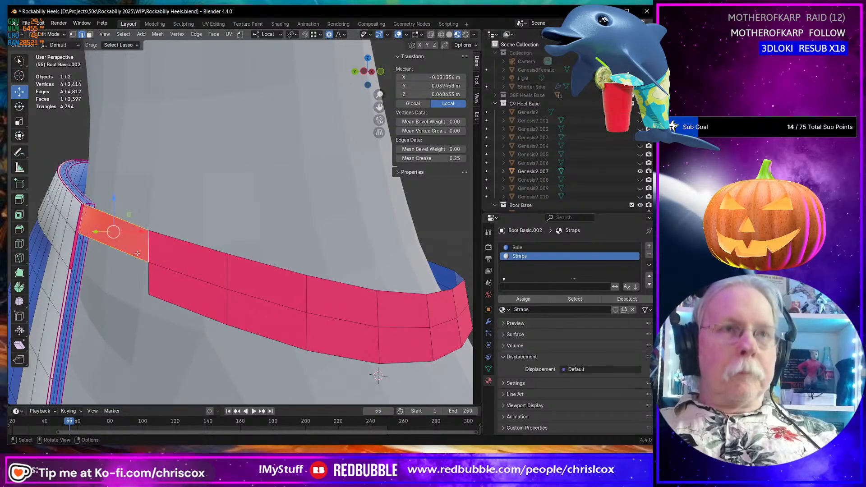
{"action": "key", "text": "f"}
Select both rows of ankle strap faces from end to end, excluding the joining faces next to the heel cup.
{"action": "middle_click_drag", "start_coordinate": [135, 255], "coordinate": [125, 197]}
{"action": "key", "text": "alt+a"}
{"action": "left_click", "coordinate": [181, 197]}
{"action": "scroll", "coordinate": [180, 197], "scroll_direction": "down", "scroll_amount": 5}
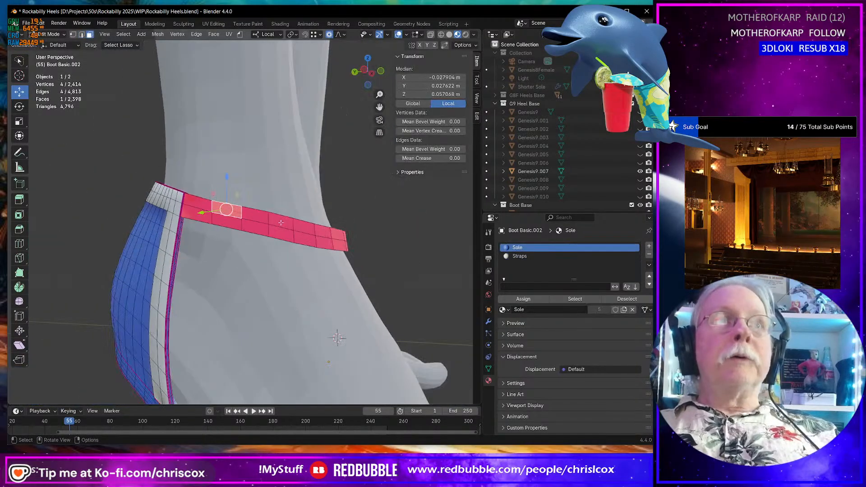
{"action": "middle_click_drag", "start_coordinate": [181, 196], "coordinate": [223, 236]}
{"action": "left_click", "coordinate": [223, 236], "text": "ctrl+shift"}
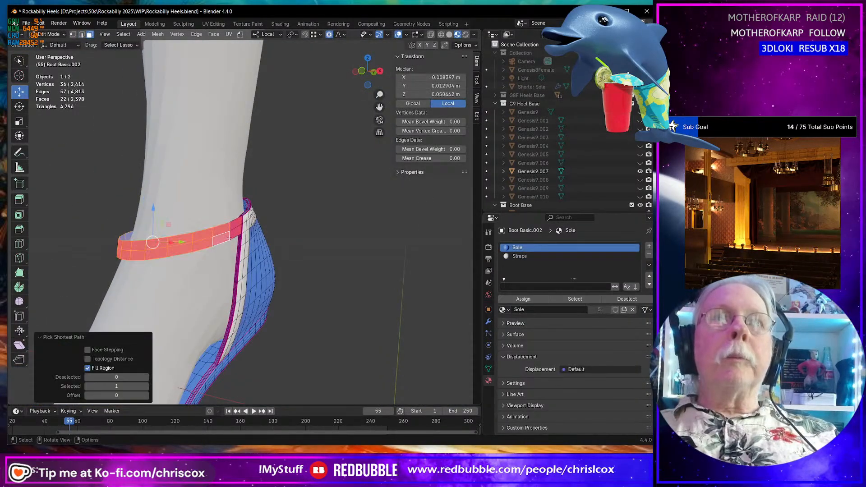
{"action": "scroll", "coordinate": [225, 243], "scroll_direction": "up", "scroll_amount": 4}
{"action": "mouse_move", "coordinate": [227, 249]}
{"action": "middle_mouse_down"}
{"action": "mouse_move", "coordinate": [206, 248]}
{"action": "mouse_move", "coordinate": [230, 244]}
{"action": "middle_mouse_up"}
{"action": "scroll", "coordinate": [235, 242], "scroll_direction": "up", "scroll_amount": 4}
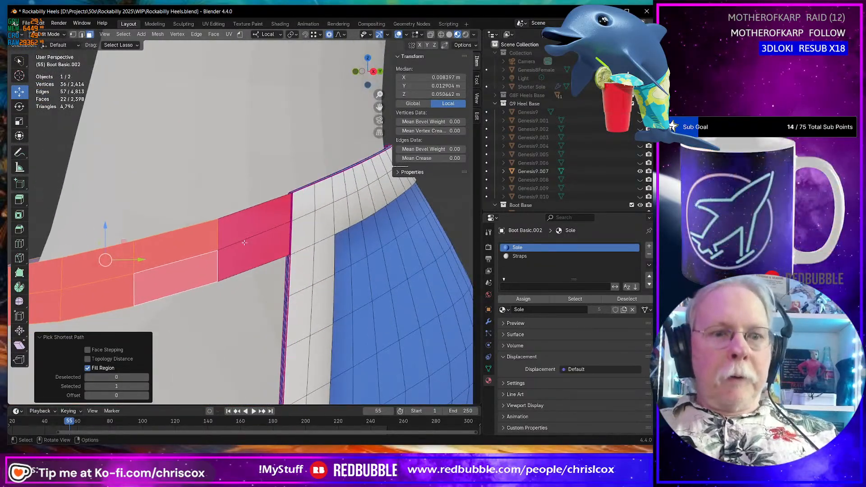
{"action": "key", "text": "ctrl+f"}
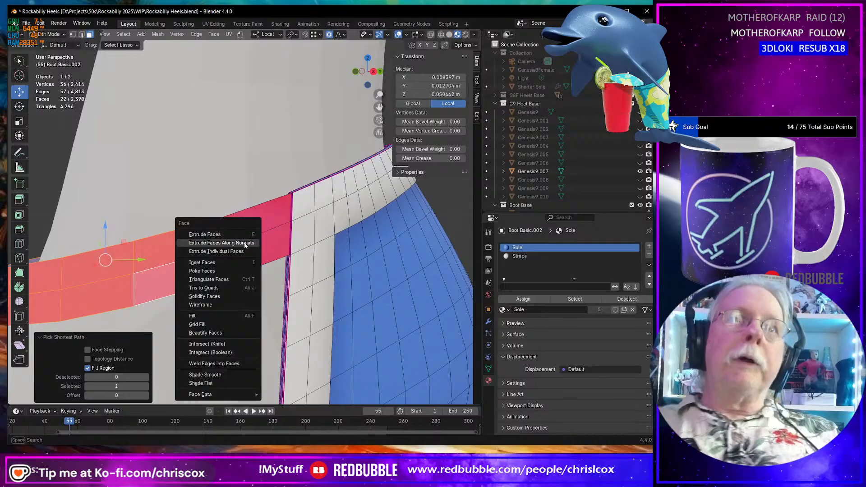
{"action": "left_click", "coordinate": [244, 243]}
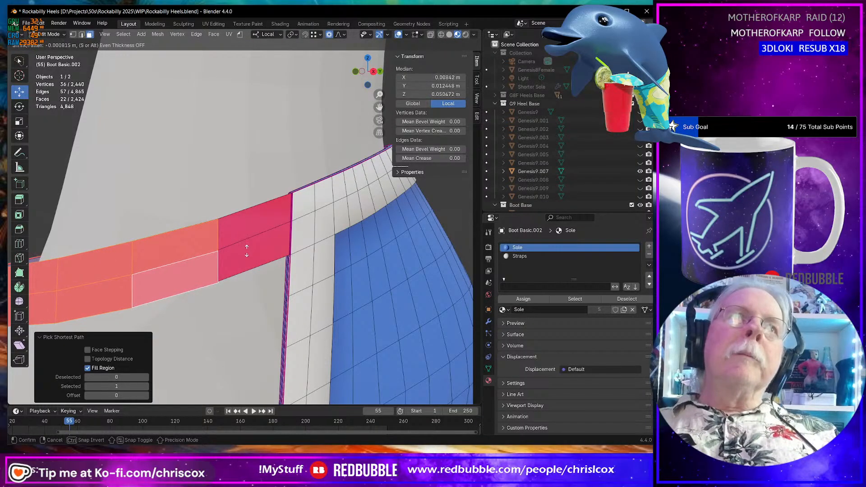
{"action": "right_click", "coordinate": [247, 251]}
{"action": "key", "text": "ctrl+z"}
Extrude the selected strap faces along their normals by about -0.000746 m with Flip Normals enabled.
{"action": "middle_click_drag", "start_coordinate": [246, 251], "coordinate": [273, 262]}
{"action": "scroll", "coordinate": [275, 262], "scroll_direction": "up", "scroll_amount": 2}
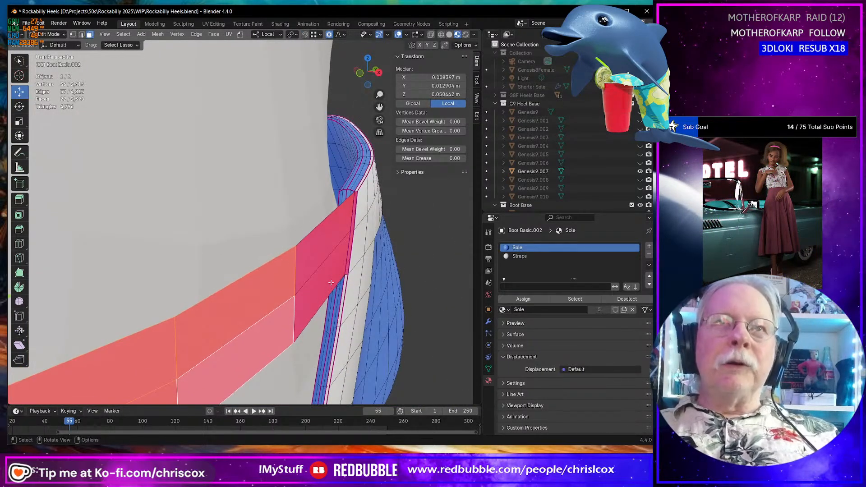
{"action": "key", "text": "ctrl+f"}
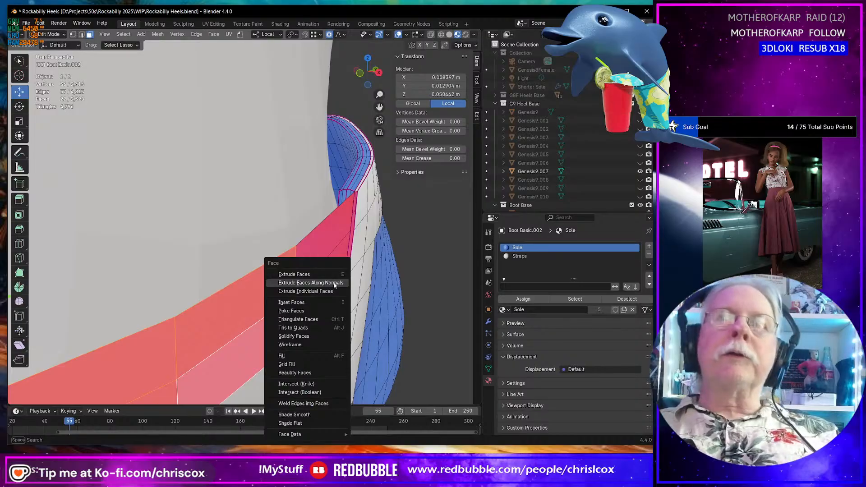
{"action": "left_click", "coordinate": [334, 283]}
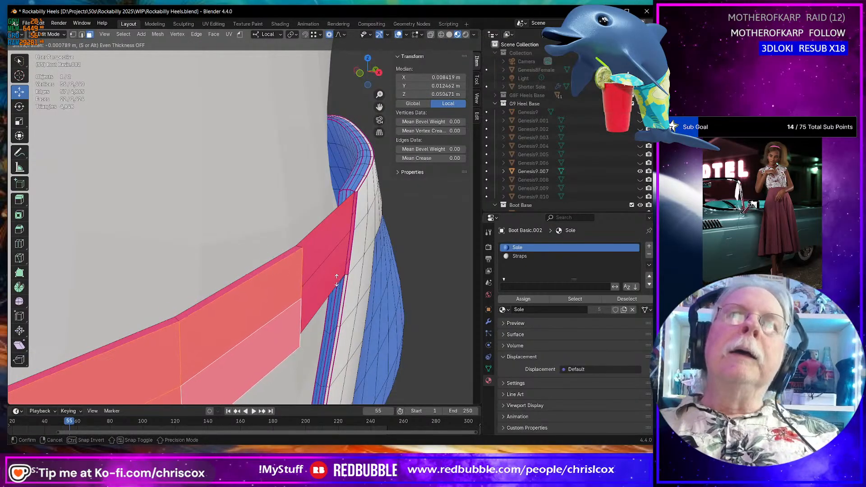
{"action": "left_click", "coordinate": [334, 279]}
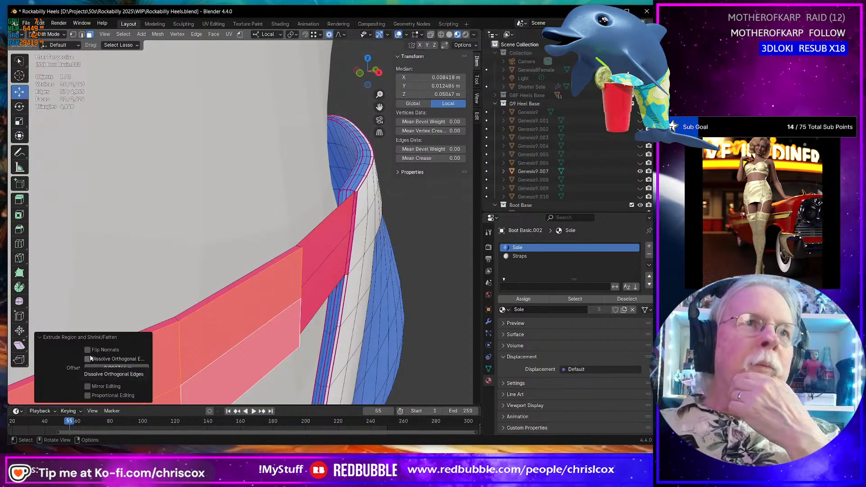
{"action": "left_click", "coordinate": [88, 349]}
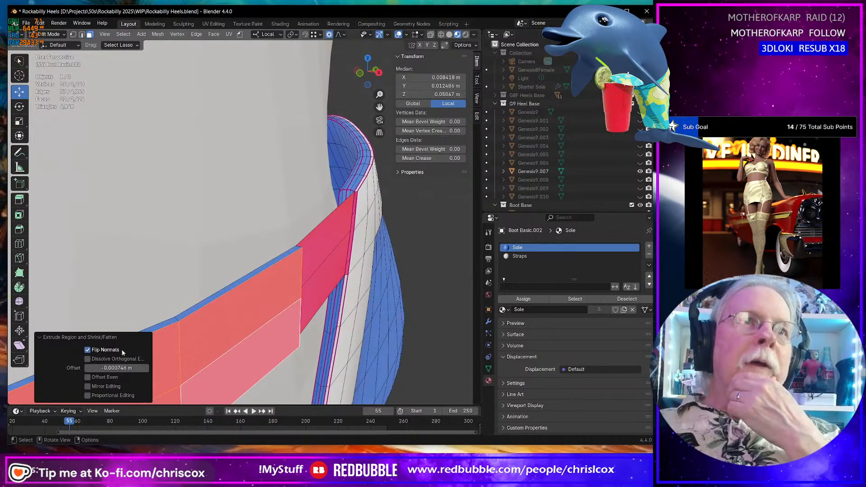
Flip the normals of the selected extruded strap faces.
{"action": "mouse_move", "coordinate": [262, 324]}
{"action": "middle_mouse_down"}
{"action": "mouse_move", "coordinate": [311, 320]}
{"action": "mouse_move", "coordinate": [257, 318]}
{"action": "middle_mouse_up"}
{"action": "scroll", "coordinate": [256, 316], "scroll_direction": "down", "scroll_amount": 3}
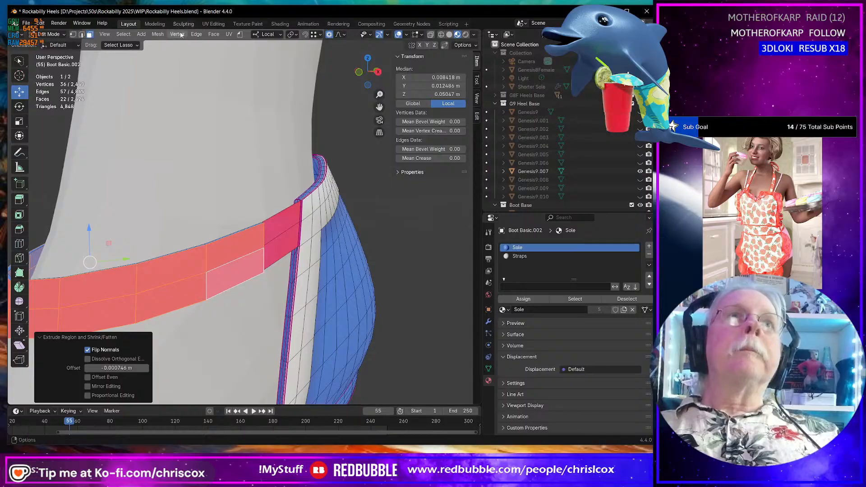
{"action": "left_click", "coordinate": [157, 34]}
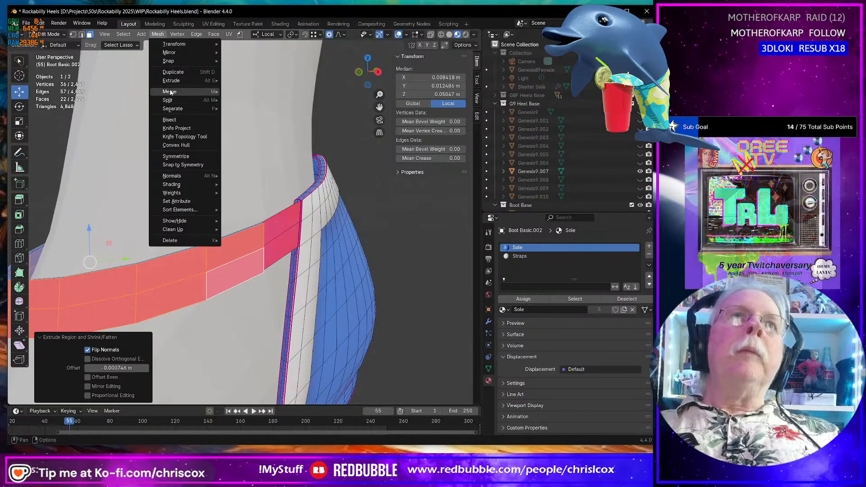
{"action": "mouse_move", "coordinate": [180, 176]}
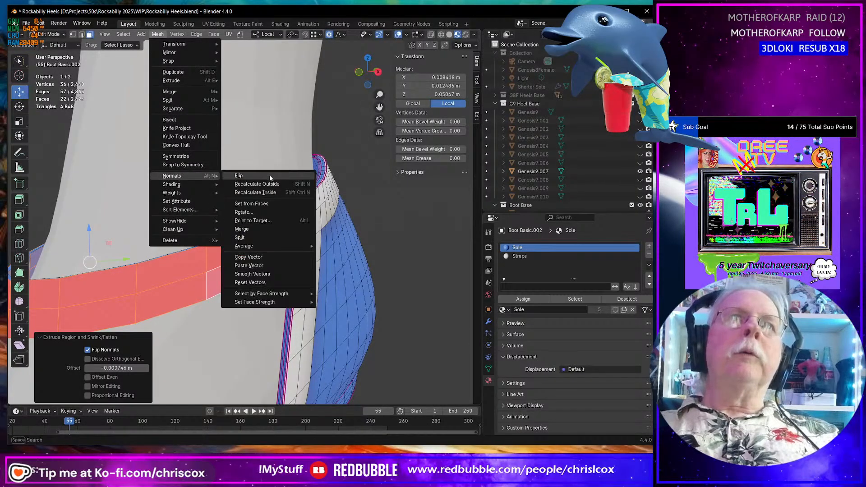
{"action": "left_click", "coordinate": [248, 175]}
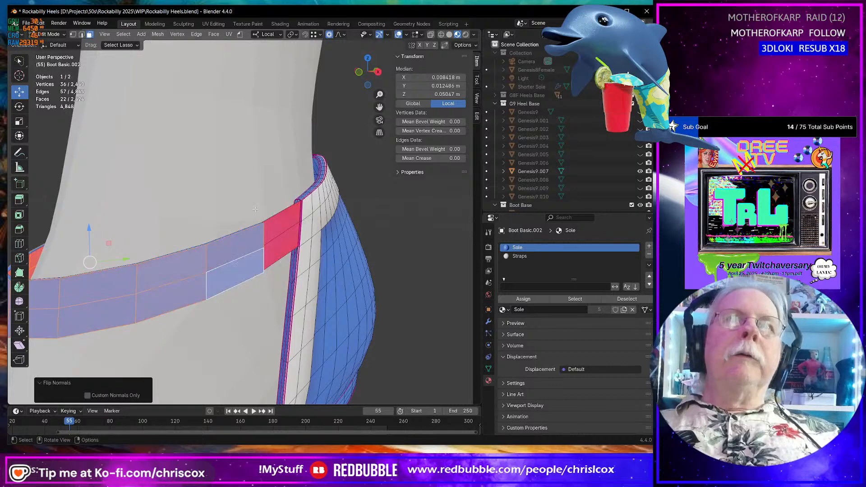
Delete the two narrow end faces of the extruded strap beside the joining faces on the +X side.
{"action": "middle_click_drag", "start_coordinate": [256, 210], "coordinate": [200, 239]}
{"action": "scroll", "coordinate": [199, 241], "scroll_direction": "up", "scroll_amount": 2}
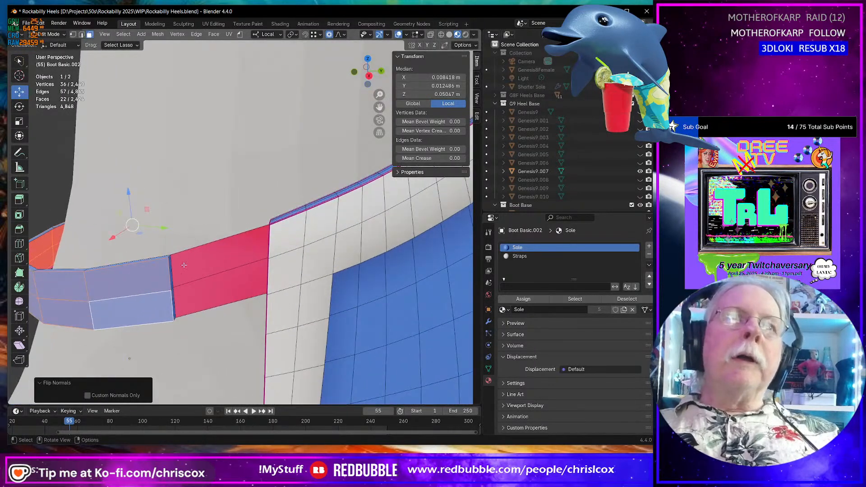
{"action": "left_click", "coordinate": [172, 273]}
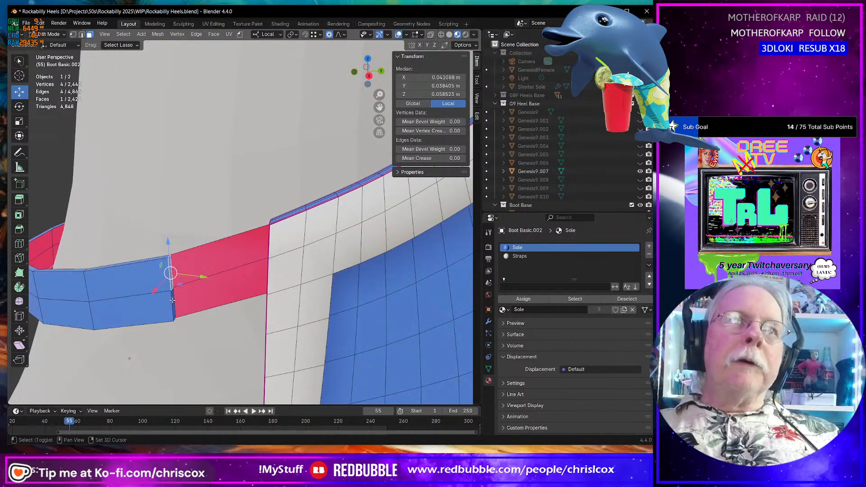
{"action": "left_click", "coordinate": [173, 299], "text": "shift"}
{"action": "right_click", "coordinate": [231, 281]}
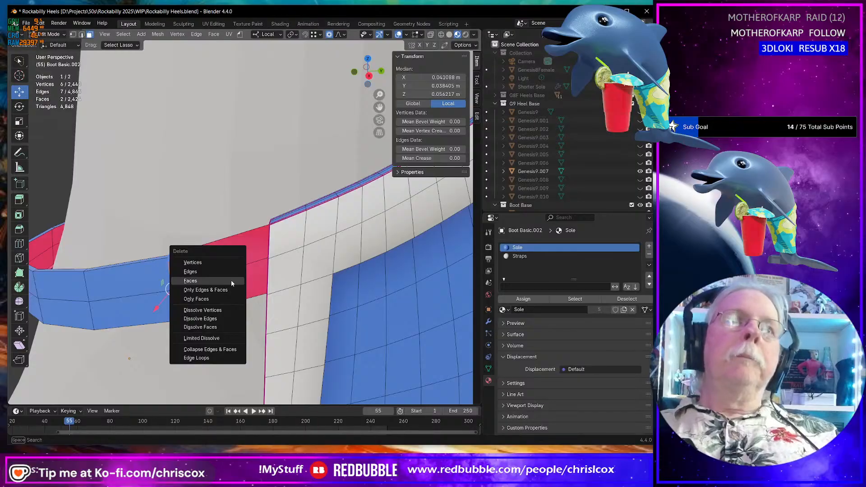
{"action": "left_click", "coordinate": [231, 281]}
Fill the narrow gap along the lower edge of the joining section between strap and heel cup on the +X side.
{"action": "middle_click_drag", "start_coordinate": [231, 280], "coordinate": [246, 291]}
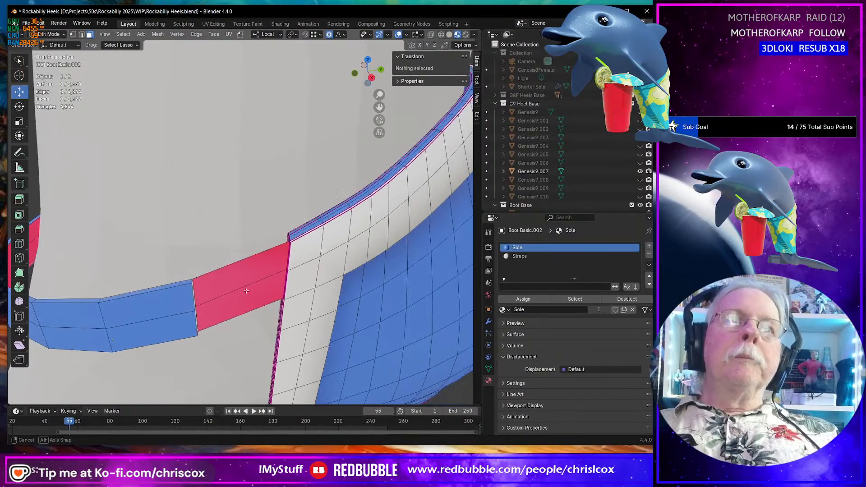
{"action": "left_click", "coordinate": [241, 263]}
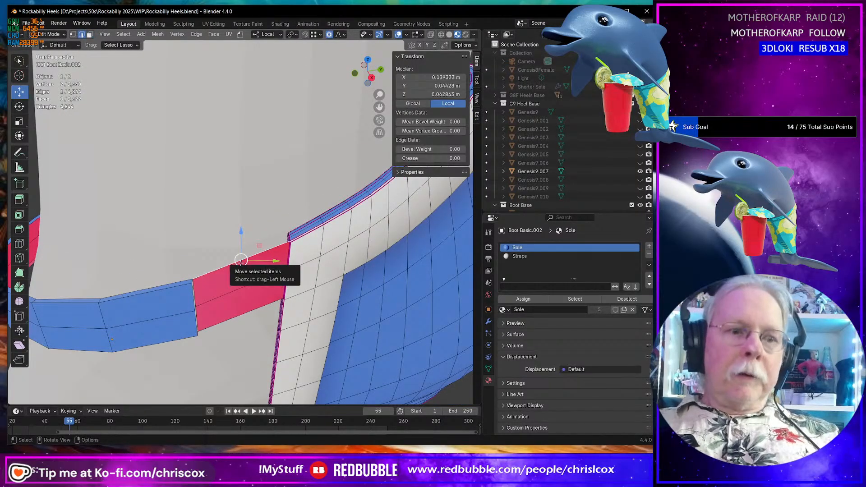
{"action": "middle_click_drag", "start_coordinate": [241, 261], "coordinate": [233, 281]}
{"action": "left_click", "coordinate": [230, 313]}
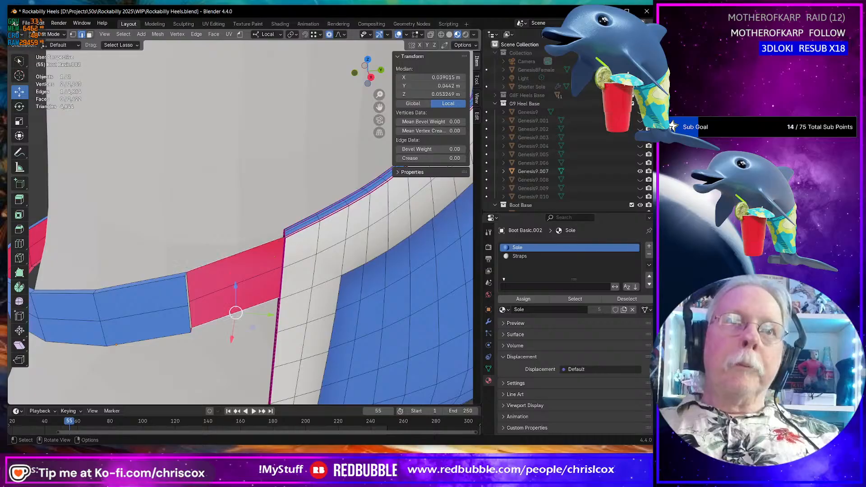
{"action": "middle_click_drag", "start_coordinate": [235, 323], "coordinate": [288, 298]}
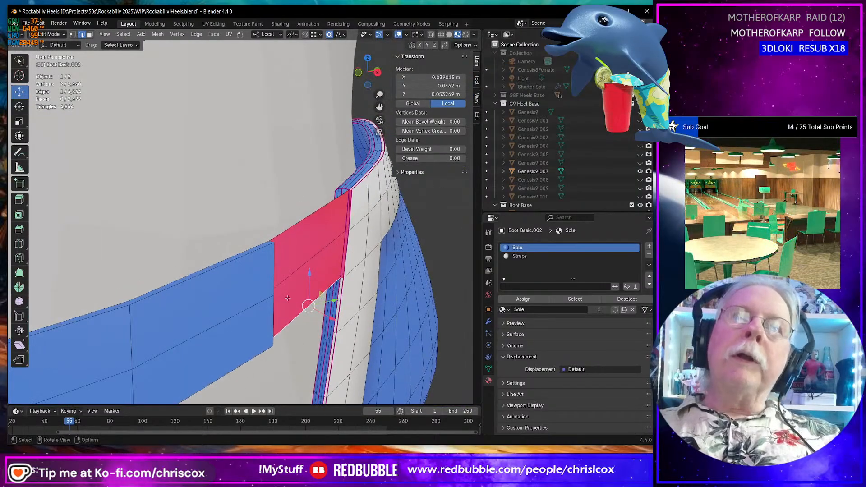
{"action": "left_click", "coordinate": [342, 279], "text": "shift"}
{"action": "middle_click_drag", "start_coordinate": [336, 281], "coordinate": [278, 289]}
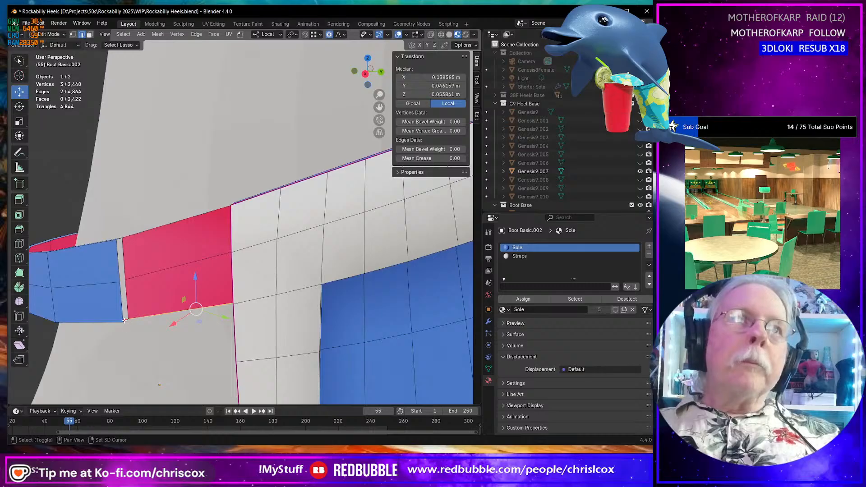
{"action": "middle_click_drag", "start_coordinate": [125, 321], "coordinate": [198, 318]}
{"action": "key", "text": "f"}
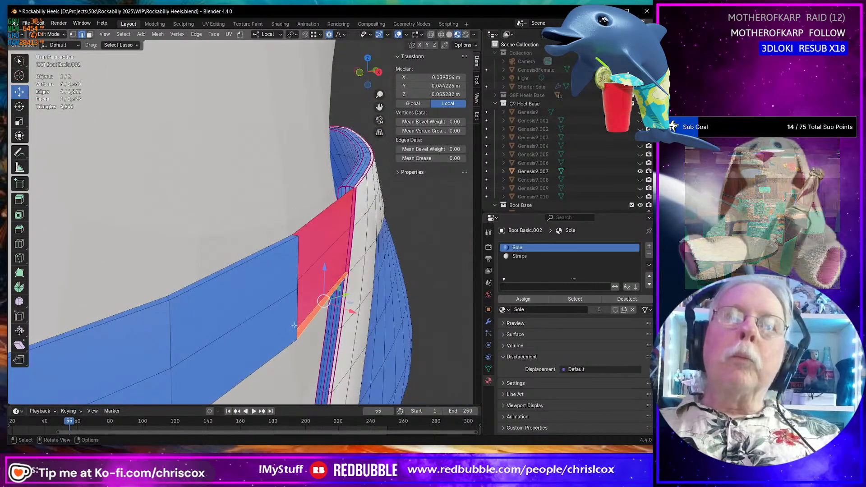
Fill the two outer faces and the narrow upper face of the +X joining section.
{"action": "left_click", "coordinate": [307, 325]}
{"action": "key", "text": "f"}
{"action": "key", "text": "f"}
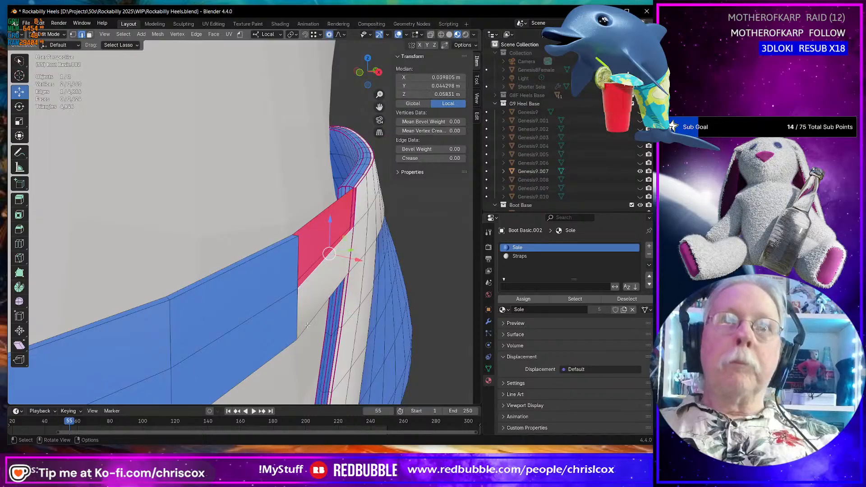
{"action": "key", "text": "f"}
Fill the strap's open inner side with full-width faces around the ankle, leaving out the last section at each end.
{"action": "middle_click_drag", "start_coordinate": [308, 324], "coordinate": [418, 285]}
{"action": "left_click", "coordinate": [423, 294]}
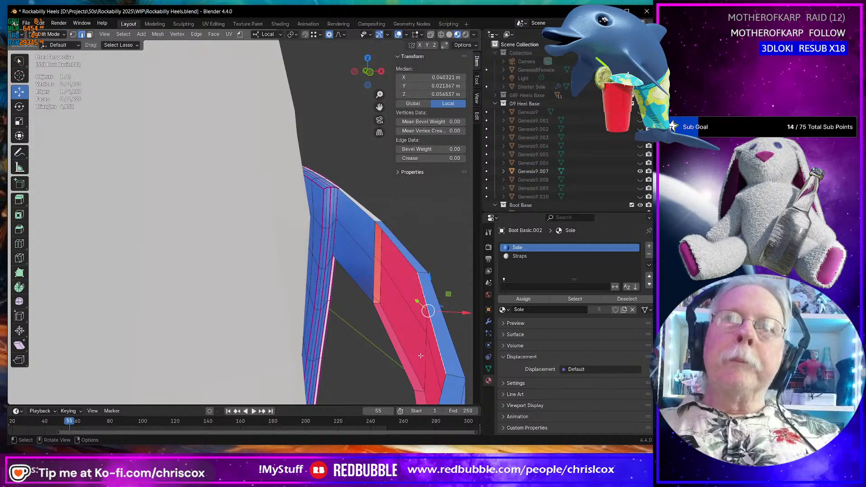
{"action": "left_click", "coordinate": [416, 400], "text": "shift"}
{"action": "key", "text": "f"}
{"action": "middle_click_drag", "start_coordinate": [416, 398], "coordinate": [379, 294]}
{"action": "left_click", "coordinate": [375, 286]}
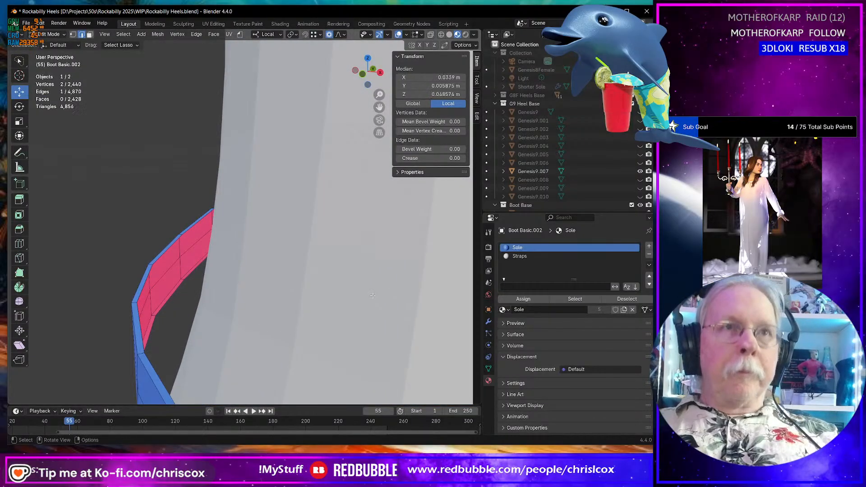
{"action": "key", "text": "f"}
{"action": "key", "text": "f"}
{"action": "key", "text": "f"}
{"action": "key", "text": "f"}
{"action": "key", "text": "f"}
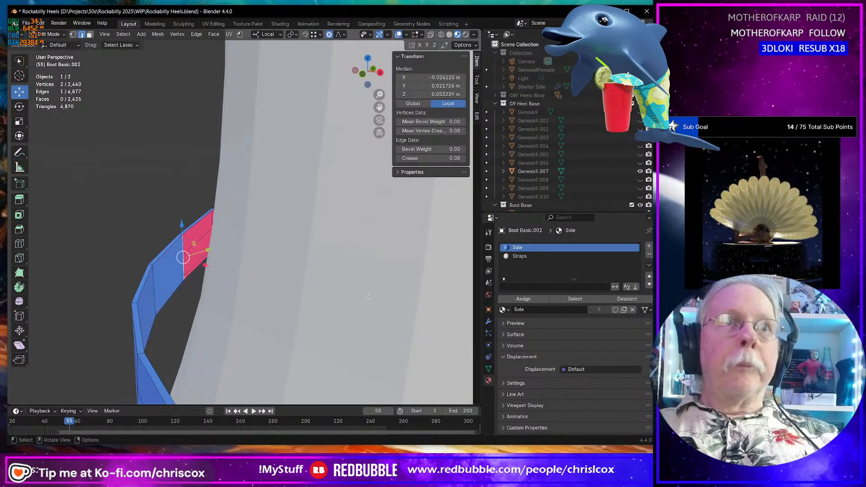
Add one centred loop cut lengthwise through the strap's new inner faces.
{"action": "middle_click_drag", "start_coordinate": [344, 300], "coordinate": [320, 294]}
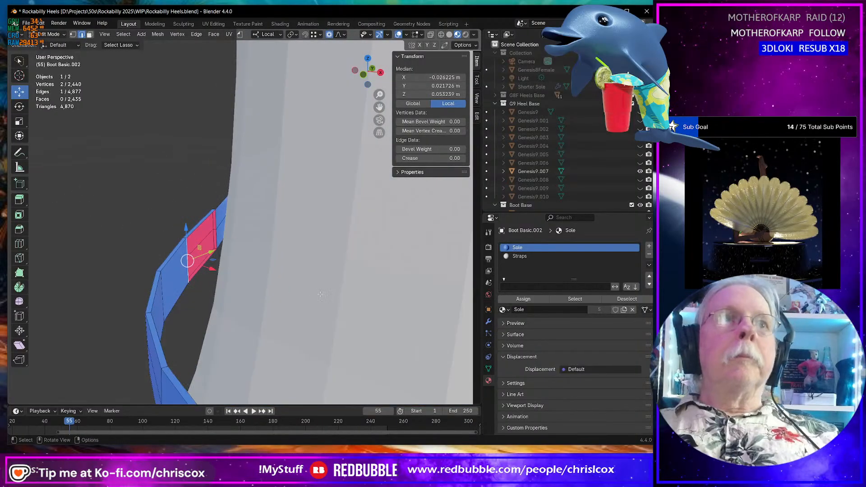
{"action": "left_click", "coordinate": [19, 244]}
{"action": "left_click", "coordinate": [168, 282]}
{"action": "middle_click_drag", "start_coordinate": [168, 282], "coordinate": [294, 286]}
{"action": "scroll", "coordinate": [294, 268], "scroll_direction": "up", "scroll_amount": 2}
{"action": "key", "text": "shift+space"}
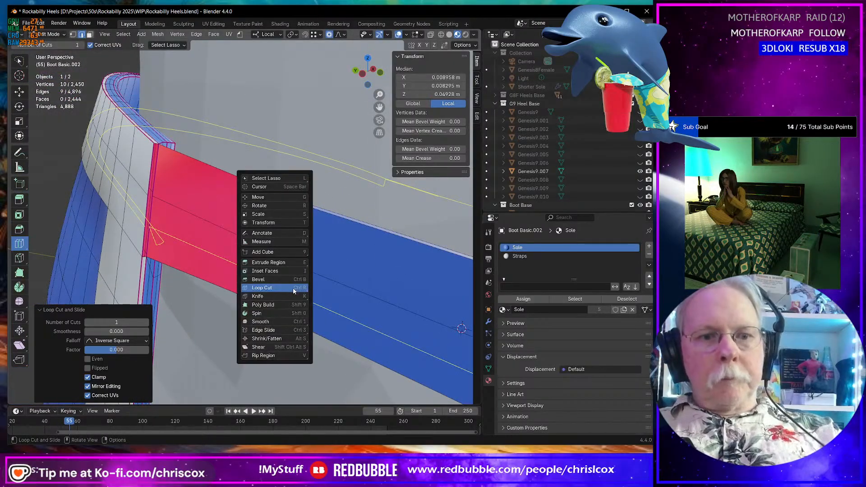
{"action": "key", "text": "g"}
Delete the two narrow end faces of the extruded strap beside the joining faces on the -X side.
{"action": "scroll", "coordinate": [324, 212], "scroll_direction": "up", "scroll_amount": 5}
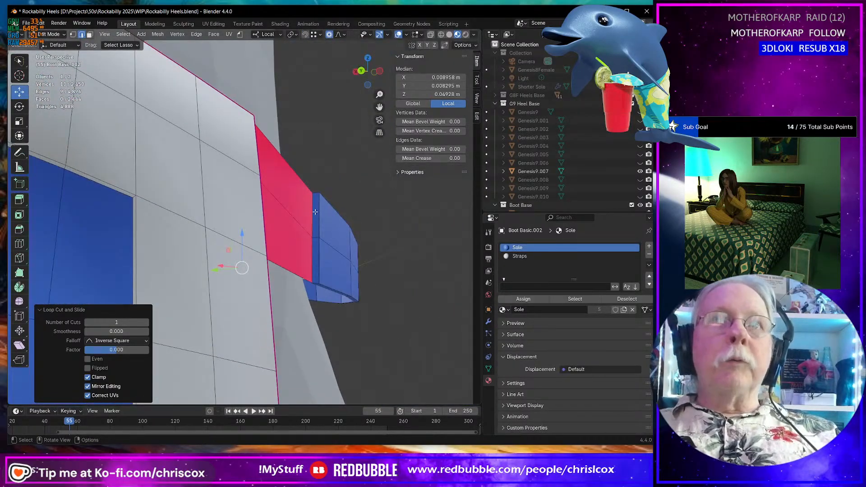
{"action": "left_click", "coordinate": [314, 212]}
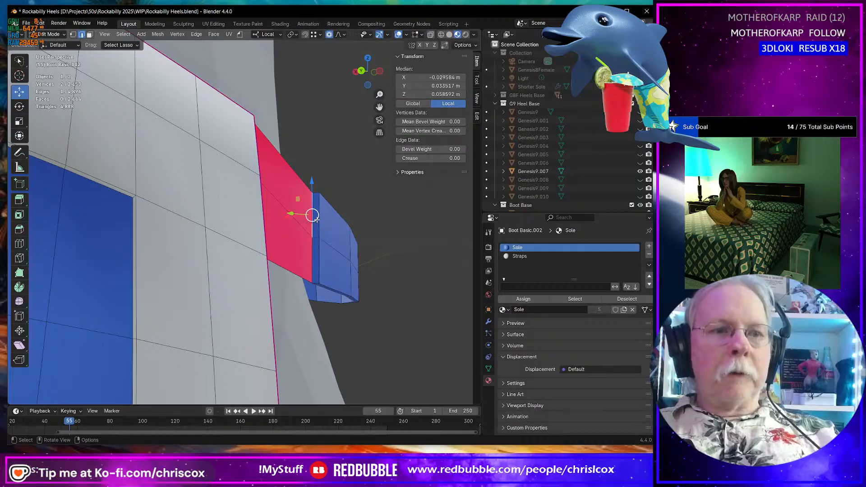
{"action": "key", "text": "3"}
{"action": "left_click", "coordinate": [316, 212]}
{"action": "left_click", "coordinate": [314, 270], "text": "shift"}
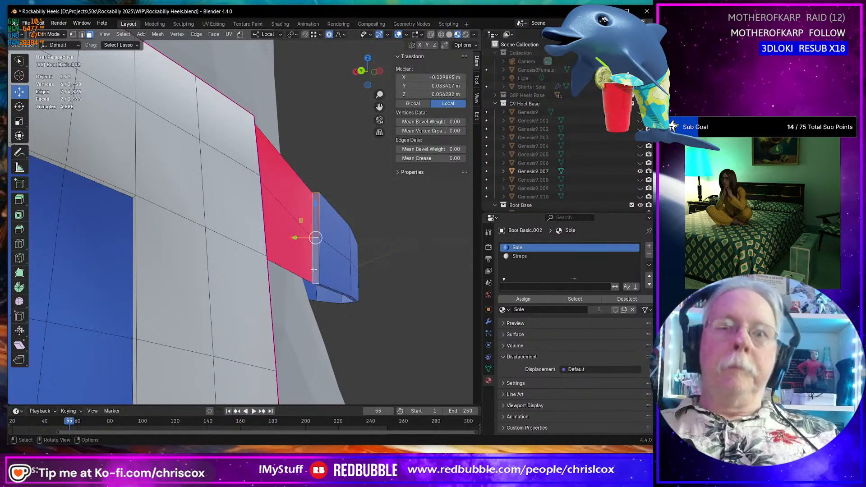
{"action": "key", "text": "x"}
{"action": "left_click", "coordinate": [313, 269]}
{"action": "middle_click_drag", "start_coordinate": [313, 269], "coordinate": [260, 283]}
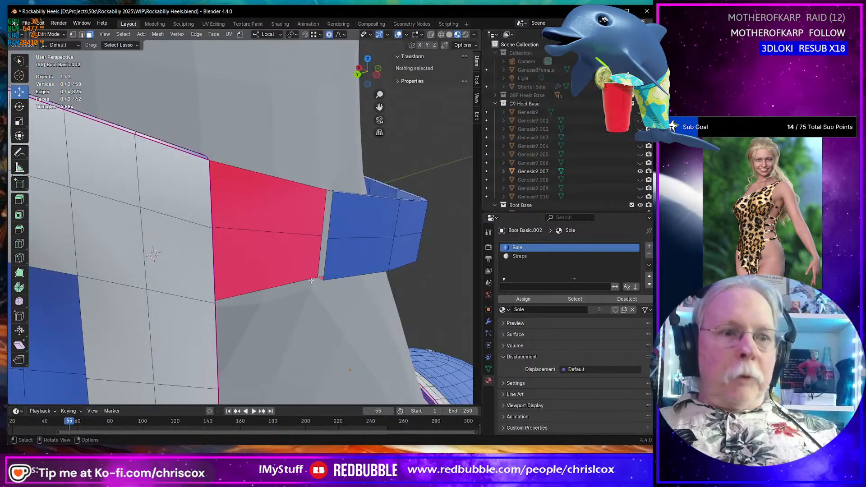
Fill the lower, outer and upper gaps of the joining section between strap and heel cup on the -X side.
{"action": "left_click", "coordinate": [320, 280]}
{"action": "left_click", "coordinate": [279, 286], "text": "shift"}
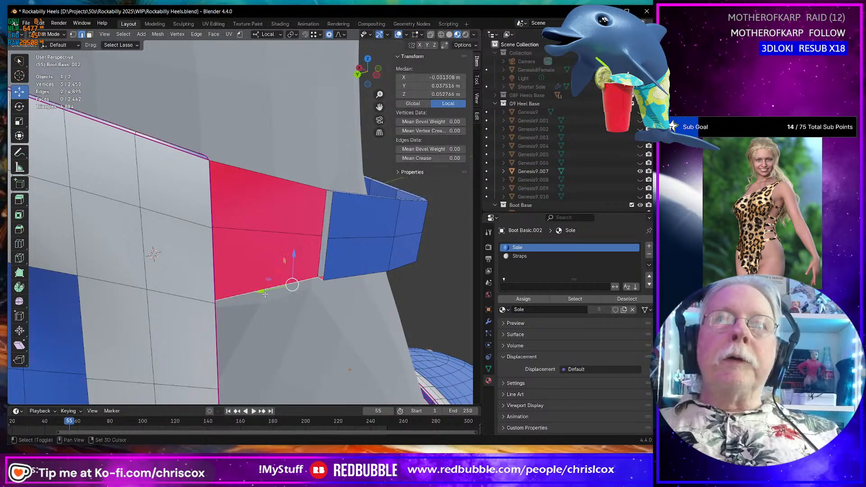
{"action": "middle_click_drag", "start_coordinate": [230, 287], "coordinate": [143, 287]}
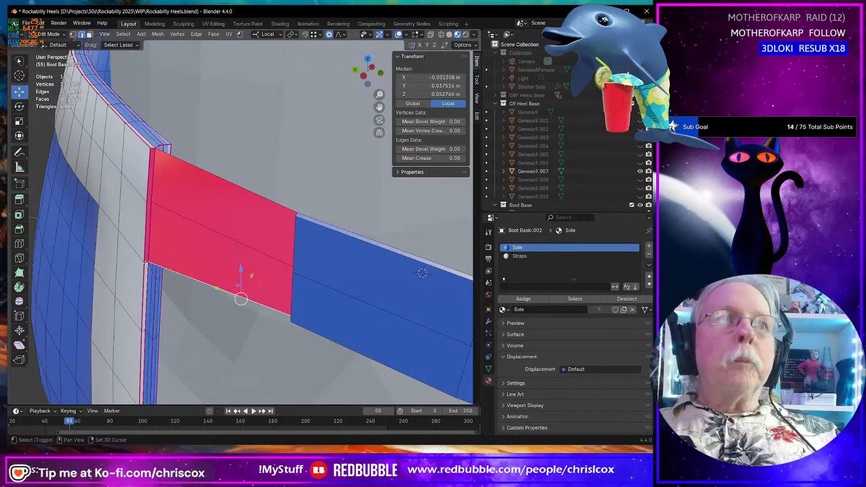
{"action": "key", "text": "f"}
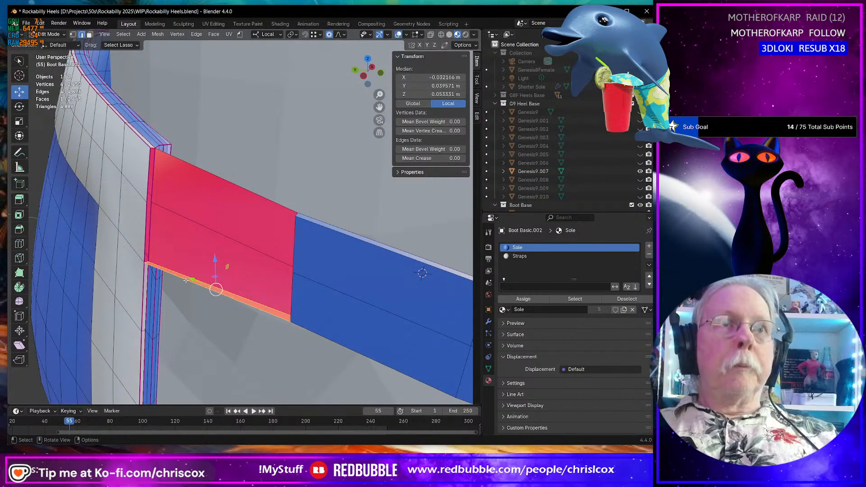
{"action": "left_click", "coordinate": [186, 280]}
{"action": "key", "text": "f"}
{"action": "key", "text": "f"}
{"action": "key", "text": "f"}
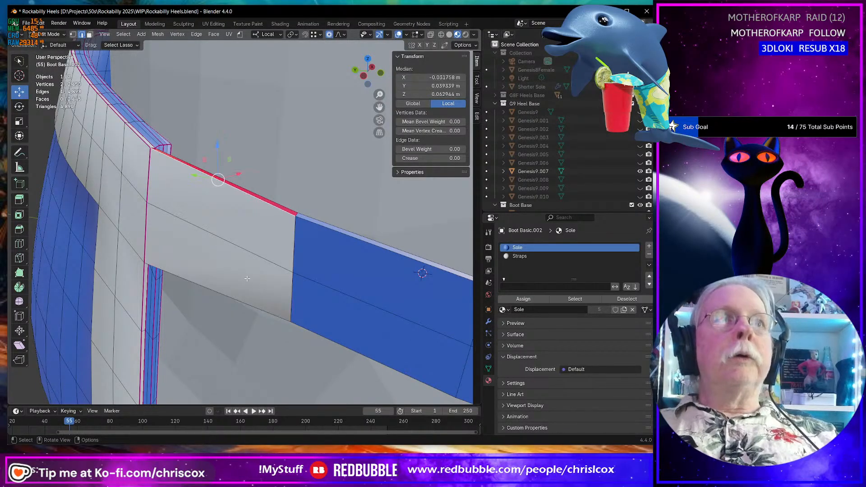
Close the remaining inner gap at the strap's -X end with two stacked faces.
{"action": "middle_click_drag", "start_coordinate": [247, 279], "coordinate": [165, 260]}
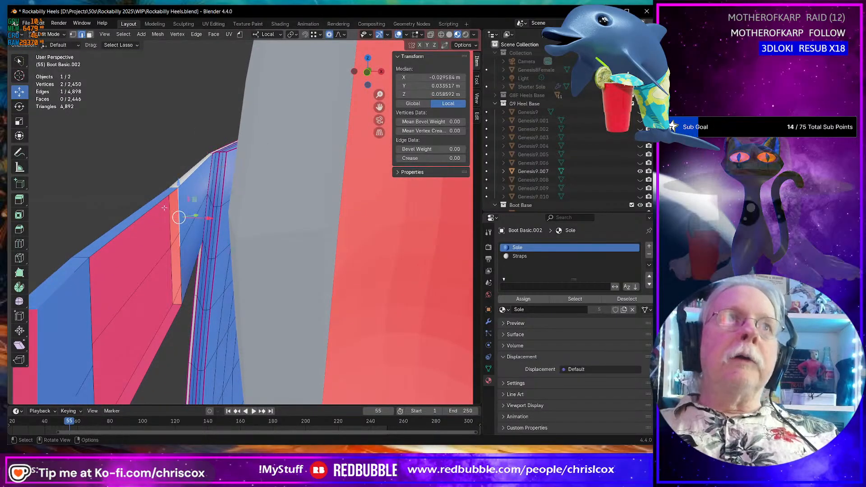
{"action": "left_click", "coordinate": [92, 302], "text": "shift"}
{"action": "left_click", "coordinate": [86, 310], "text": "shift"}
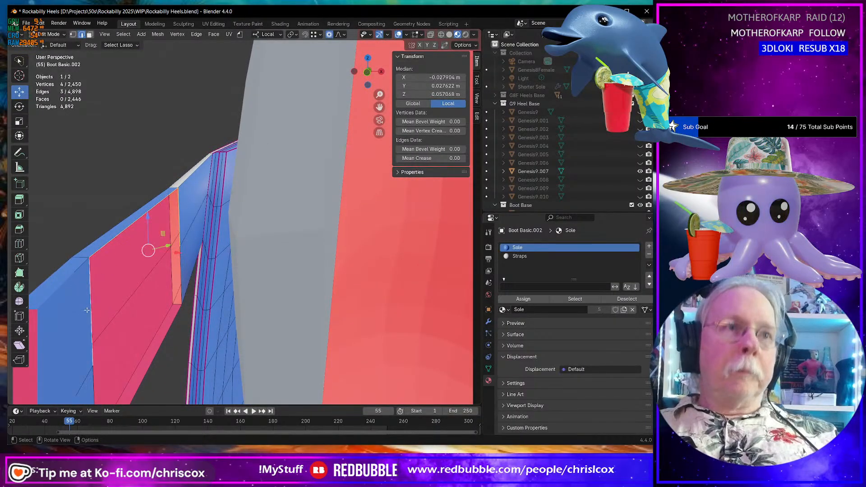
{"action": "key", "text": "f"}
{"action": "left_click", "coordinate": [121, 327]}
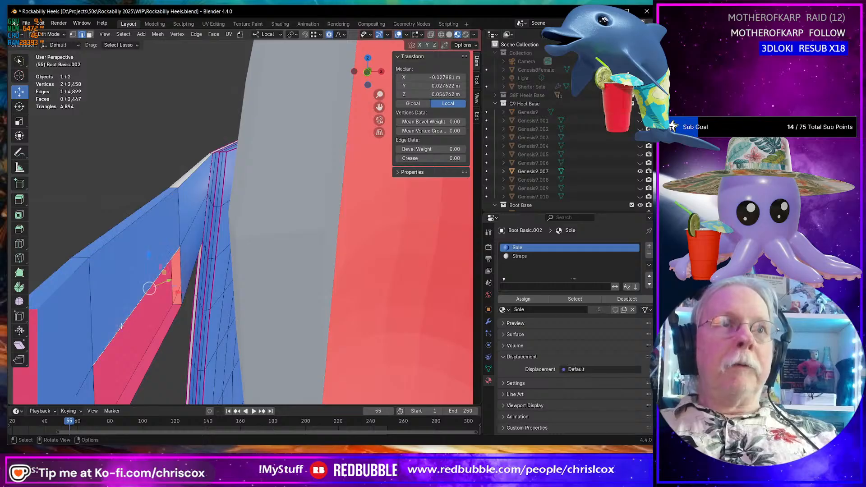
{"action": "key", "text": "f"}
Close the remaining inner gap at the strap's +X end with two stacked faces.
{"action": "scroll", "coordinate": [121, 325], "scroll_direction": "down", "scroll_amount": 8}
{"action": "middle_click_drag", "start_coordinate": [121, 324], "coordinate": [376, 264]}
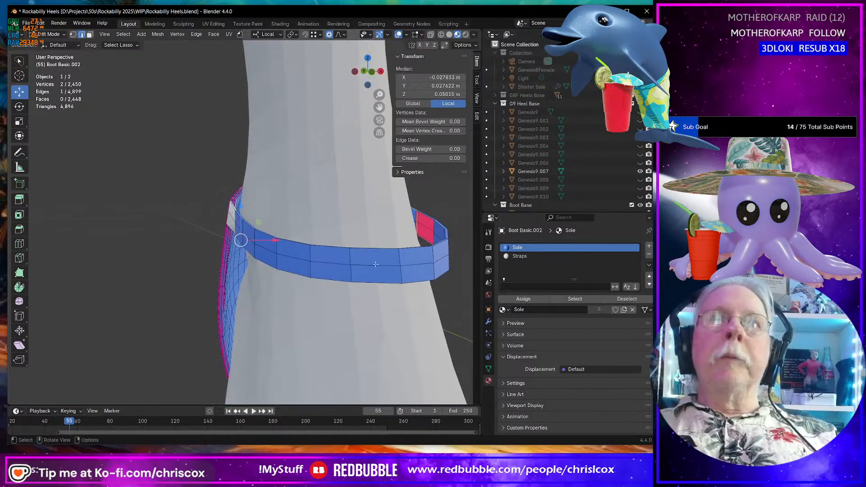
{"action": "left_click", "coordinate": [432, 232]}
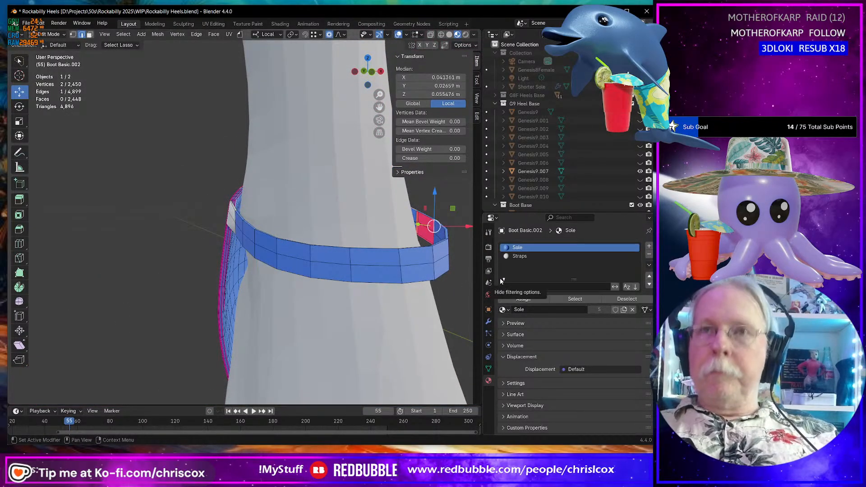
{"action": "key", "text": "KP_Decimal"}
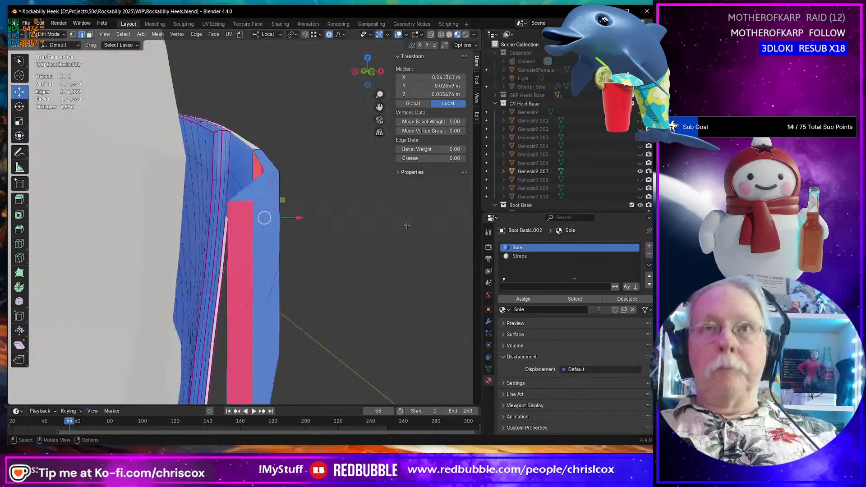
{"action": "middle_click_drag", "start_coordinate": [234, 236], "coordinate": [189, 158]}
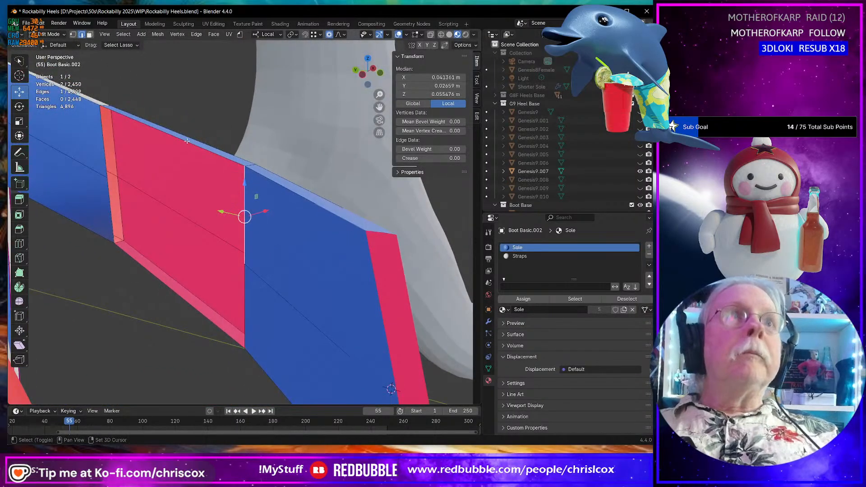
{"action": "left_click", "coordinate": [187, 141], "text": "shift"}
{"action": "left_click", "coordinate": [100, 137], "text": "shift"}
{"action": "key", "text": "f"}
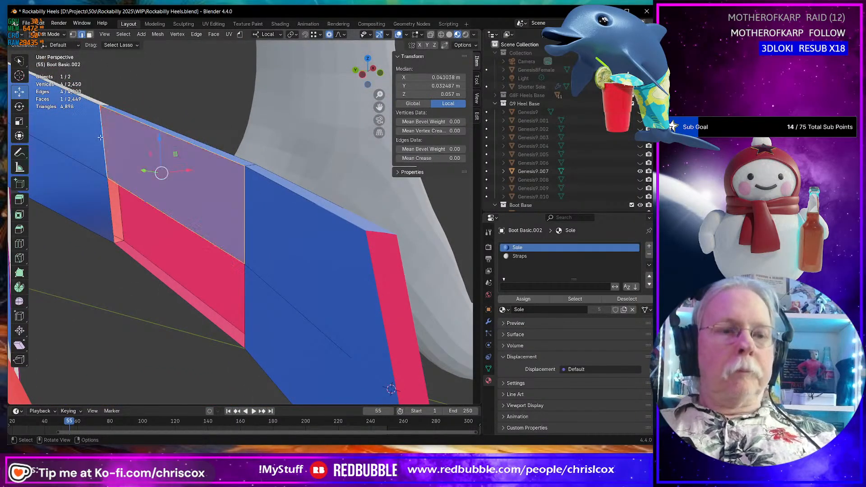
{"action": "left_click", "coordinate": [153, 205]}
{"action": "key", "text": "f"}
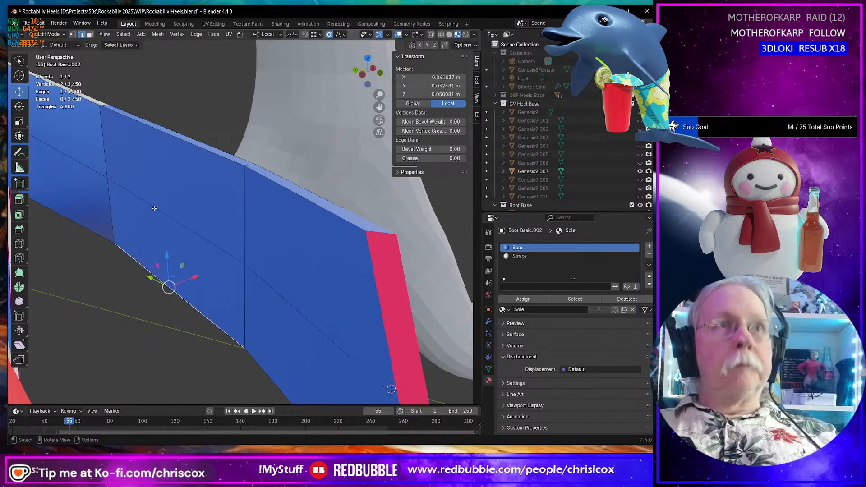
Assign the Straps material to all remaining Sole-coloured faces of the ankle strap, including its edges and inner side.
{"action": "key", "text": "KP_Decimal"}
{"action": "scroll", "coordinate": [155, 208], "scroll_direction": "down", "scroll_amount": 3}
{"action": "middle_click_drag", "start_coordinate": [155, 208], "coordinate": [295, 200]}
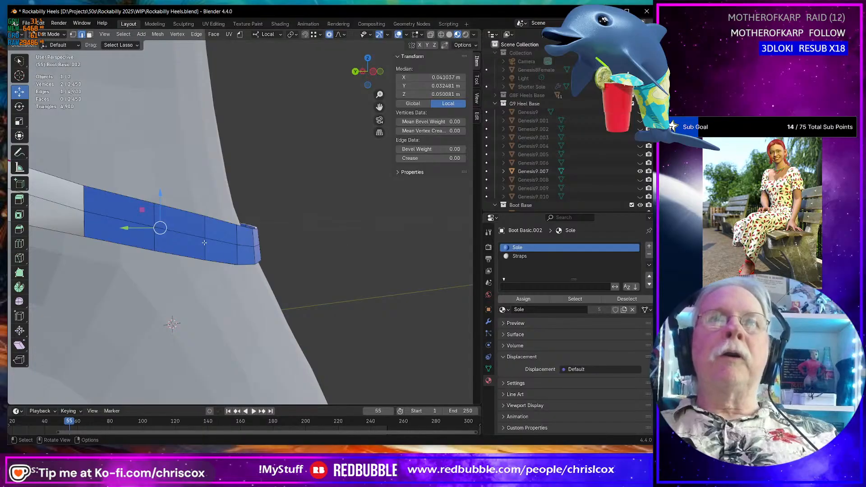
{"action": "middle_click_drag", "start_coordinate": [260, 243], "coordinate": [197, 245]}
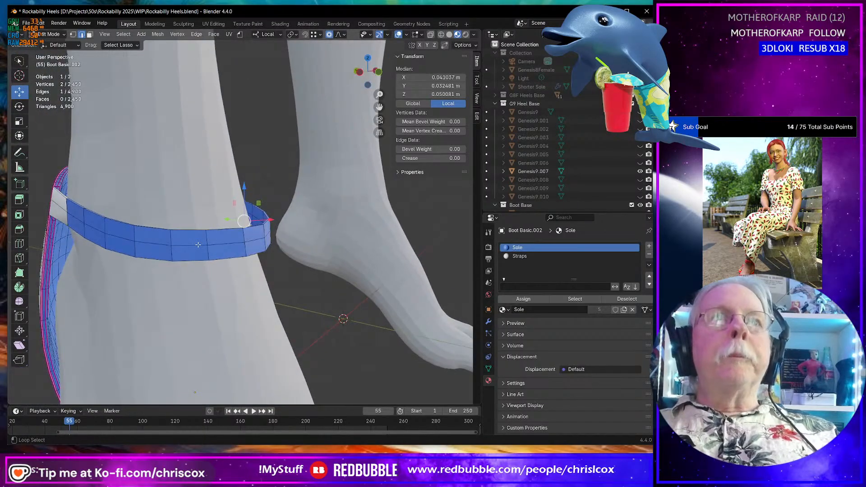
{"action": "left_click", "coordinate": [220, 244], "text": "alt"}
{"action": "key", "text": "3"}
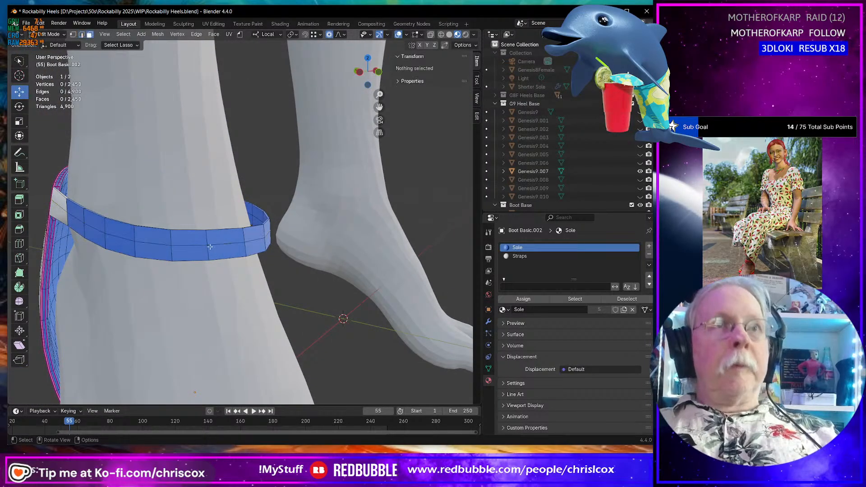
{"action": "left_click", "coordinate": [204, 247], "text": "alt"}
{"action": "key", "text": "ctrl+KP_Add"}
{"action": "key", "text": "ctrl+KP_Add"}
{"action": "key", "text": "ctrl+KP_Add"}
{"action": "key", "text": "ctrl+KP_Add"}
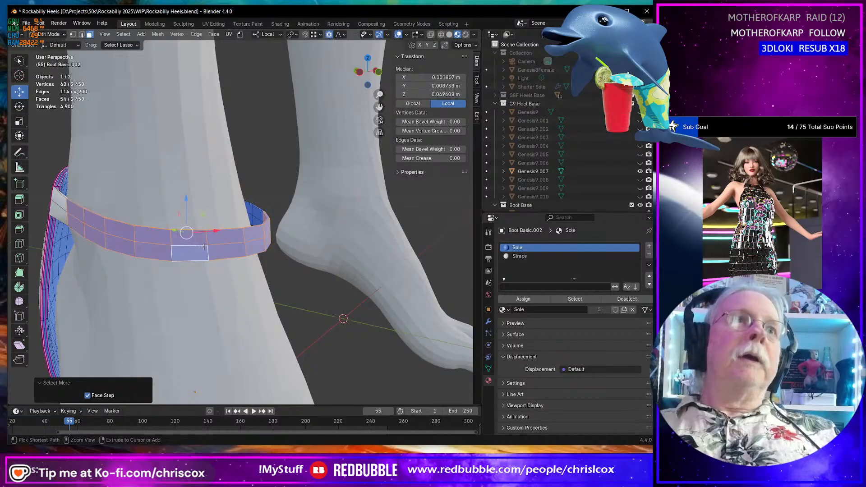
{"action": "middle_click_drag", "start_coordinate": [204, 247], "coordinate": [350, 253]}
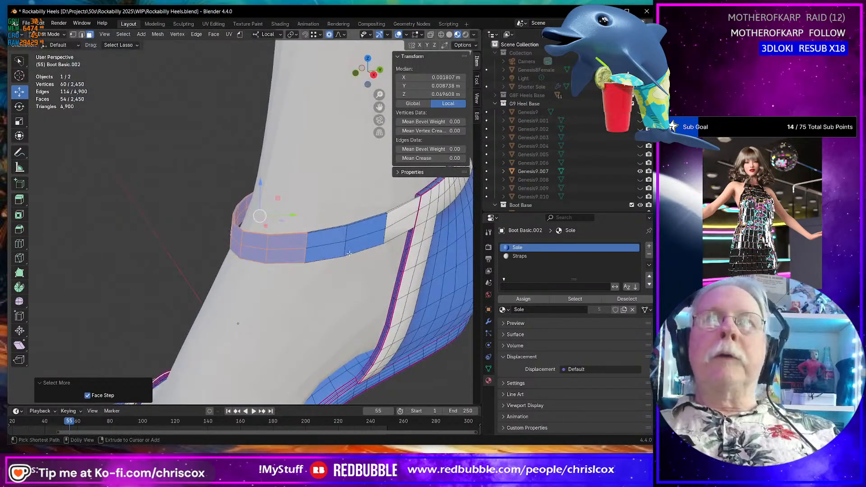
{"action": "left_click", "coordinate": [335, 246], "text": "ctrl"}
{"action": "left_click", "coordinate": [356, 239], "text": "alt+shift"}
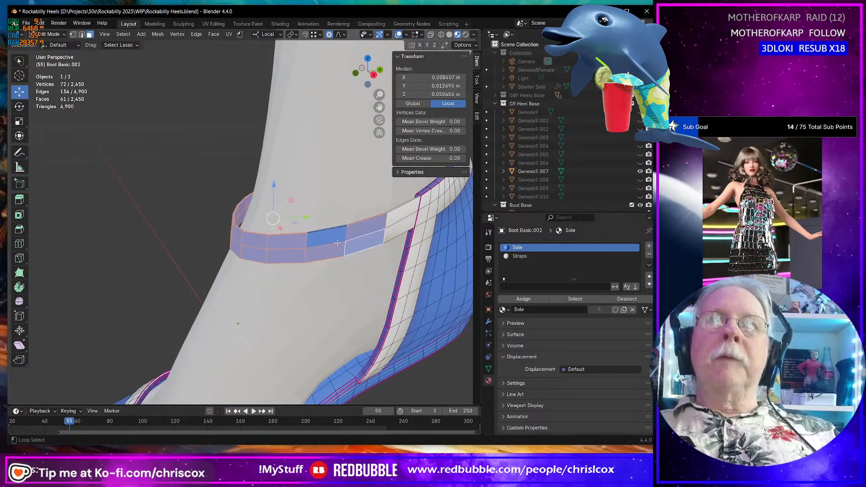
{"action": "left_click", "coordinate": [329, 243], "text": "alt+shift"}
{"action": "left_click", "coordinate": [329, 244], "text": "alt+shift"}
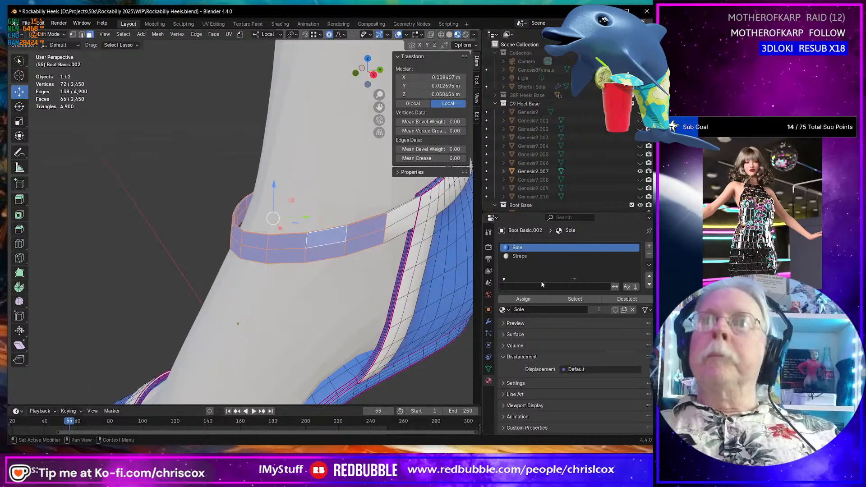
{"action": "left_click", "coordinate": [520, 256]}
{"action": "left_click", "coordinate": [523, 299]}
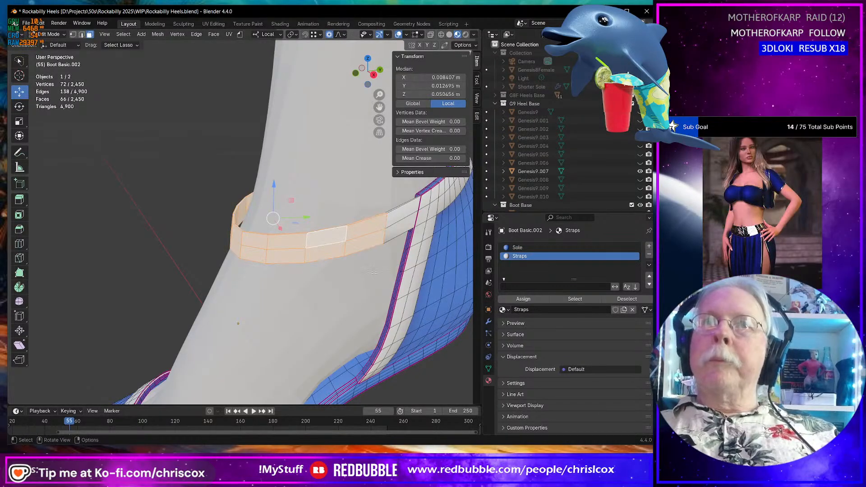
Examine the ankle strap from several sides in Object and Edit Mode, including its lower edge close to the leg.
{"action": "middle_click_drag", "start_coordinate": [343, 253], "coordinate": [361, 242]}
{"action": "scroll", "coordinate": [360, 242], "scroll_direction": "down", "scroll_amount": 4}
{"action": "middle_click_drag", "start_coordinate": [287, 202], "coordinate": [410, 224]}
{"action": "scroll", "coordinate": [184, 219], "scroll_direction": "down", "scroll_amount": 4}
{"action": "middle_click_drag", "start_coordinate": [184, 219], "coordinate": [221, 237]}
{"action": "key", "text": "Tab"}
{"action": "scroll", "coordinate": [212, 238], "scroll_direction": "up", "scroll_amount": 5}
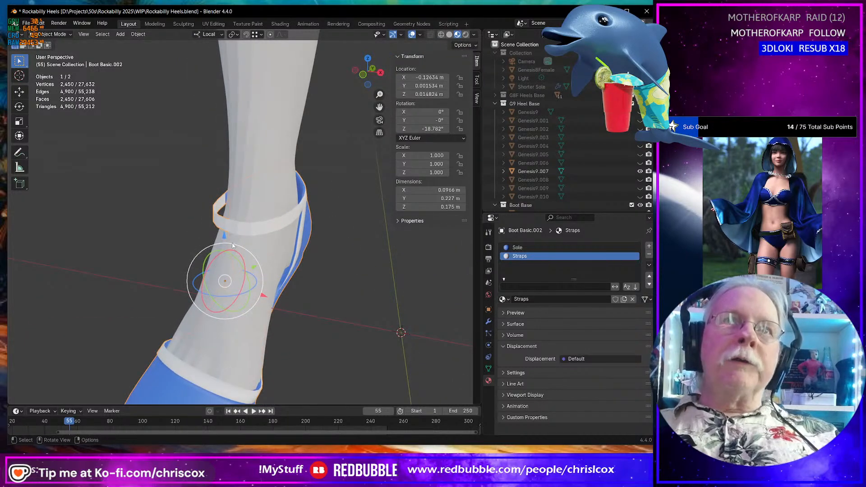
{"action": "key", "text": "Tab"}
{"action": "middle_click_drag", "start_coordinate": [190, 369], "coordinate": [238, 310]}
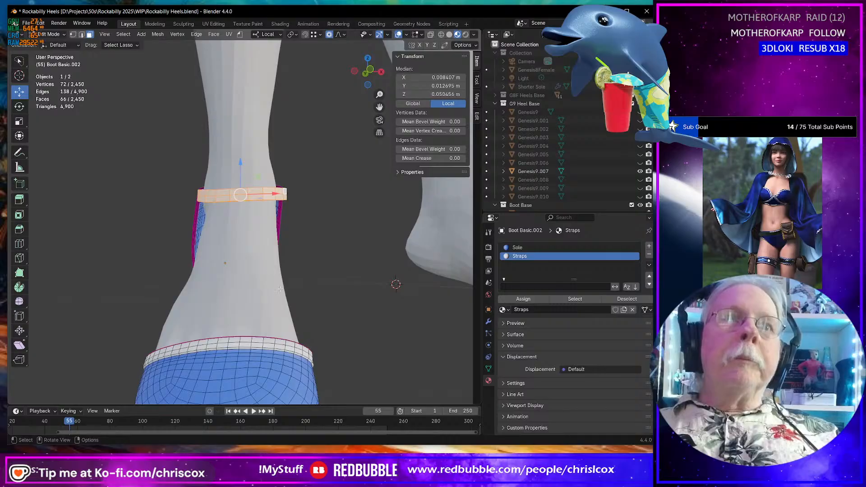
{"action": "scroll", "coordinate": [271, 268], "scroll_direction": "down", "scroll_amount": 1}
{"action": "scroll", "coordinate": [271, 267], "scroll_direction": "up", "scroll_amount": 3}
{"action": "middle_click_drag", "start_coordinate": [272, 267], "coordinate": [341, 263]}
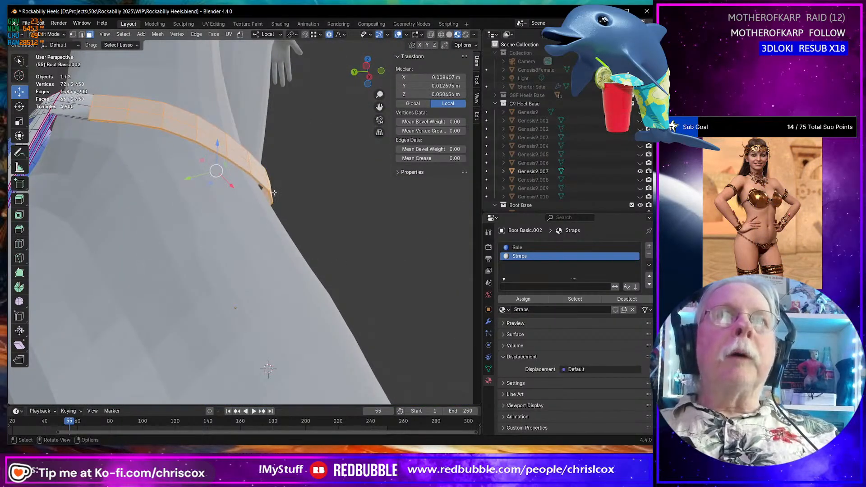
{"action": "middle_click_drag", "start_coordinate": [274, 192], "coordinate": [315, 177]}
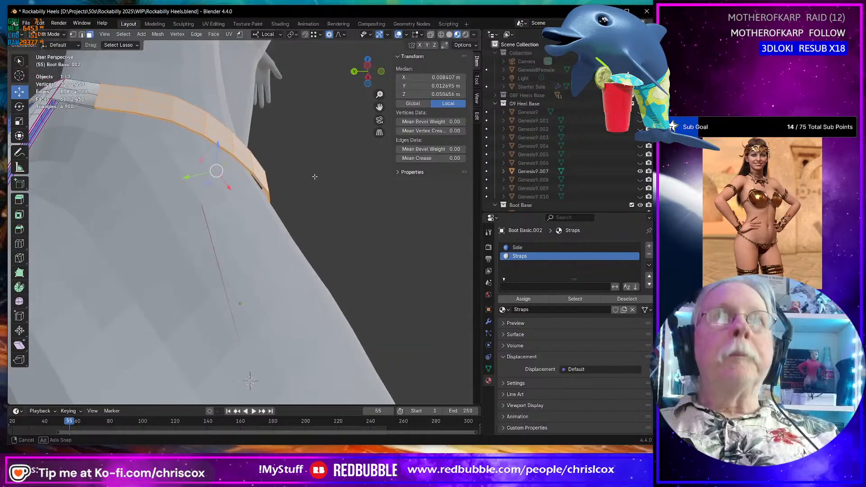
{"action": "left_click", "coordinate": [262, 186]}
{"action": "middle_click_drag", "start_coordinate": [270, 197], "coordinate": [200, 144]}
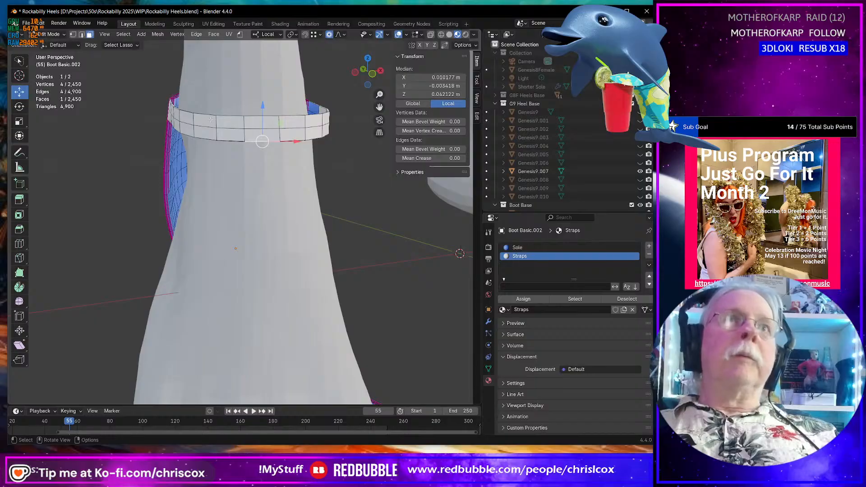
Apply Shade Smooth to the whole shoe object in Object Mode, with Keep Sharp Edges enabled.
{"action": "scroll", "coordinate": [318, 166], "scroll_direction": "down", "scroll_amount": 5}
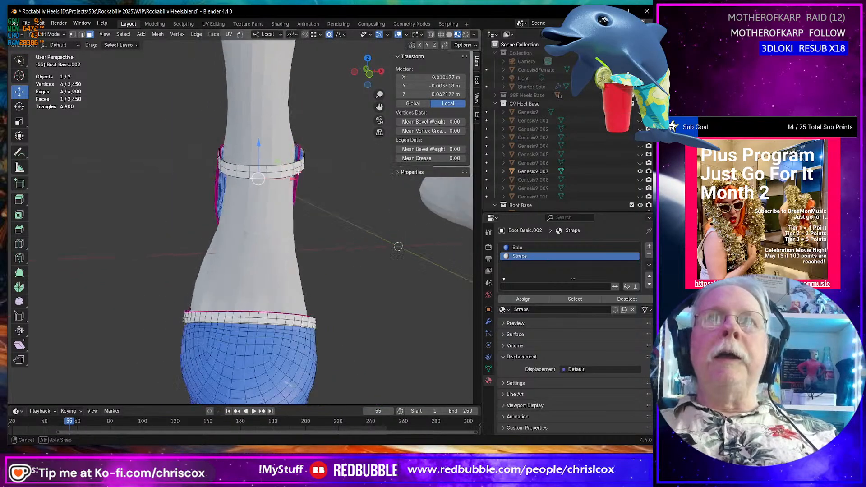
{"action": "key", "text": "Tab"}
{"action": "middle_click_drag", "start_coordinate": [317, 166], "coordinate": [318, 276]}
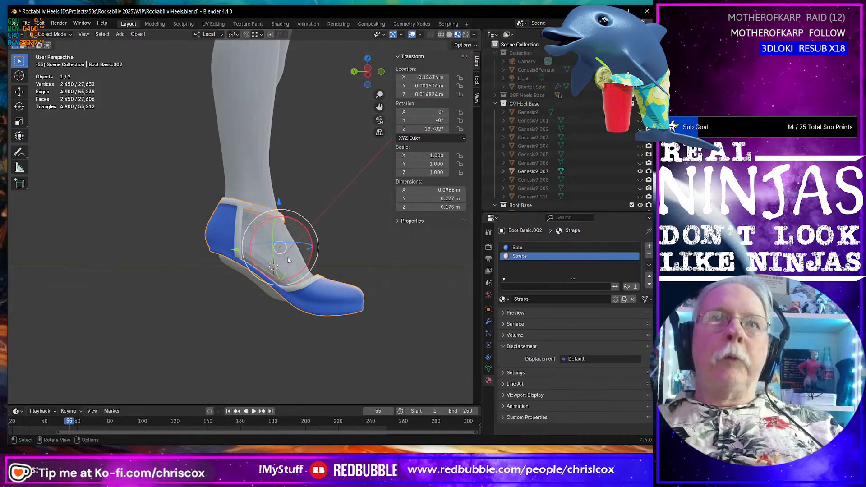
{"action": "scroll", "coordinate": [291, 267], "scroll_direction": "up", "scroll_amount": 4}
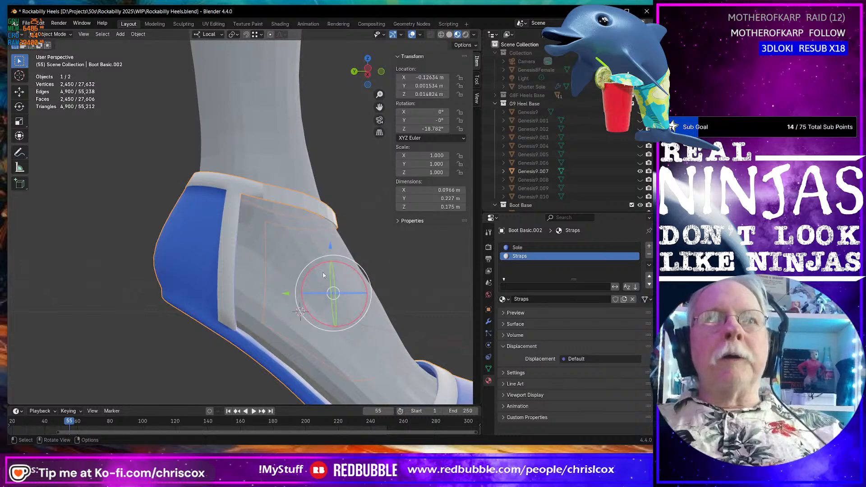
{"action": "middle_click_drag", "start_coordinate": [323, 275], "coordinate": [205, 128]}
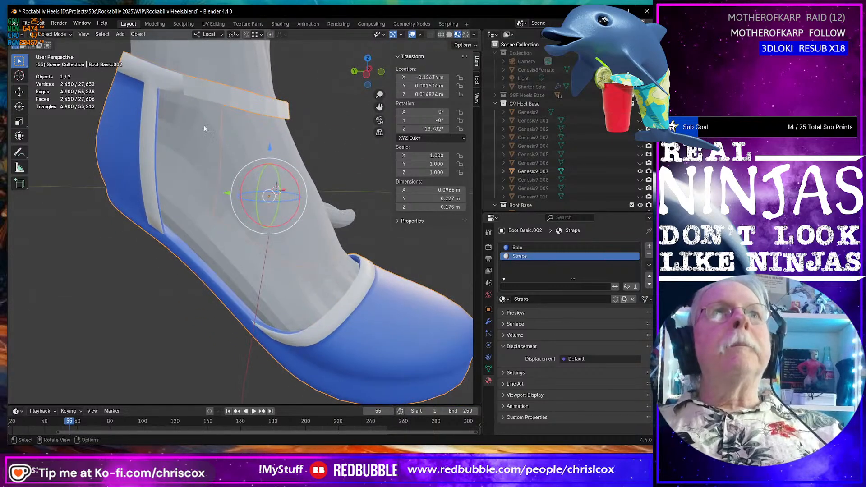
{"action": "right_click", "coordinate": [197, 90]}
{"action": "left_click", "coordinate": [200, 91]}
Examine the smooth-shaded shoe on the foot from the front, back, sides and above.
{"action": "middle_click_drag", "start_coordinate": [199, 90], "coordinate": [110, 226]}
{"action": "scroll", "coordinate": [226, 139], "scroll_direction": "down", "scroll_amount": 5}
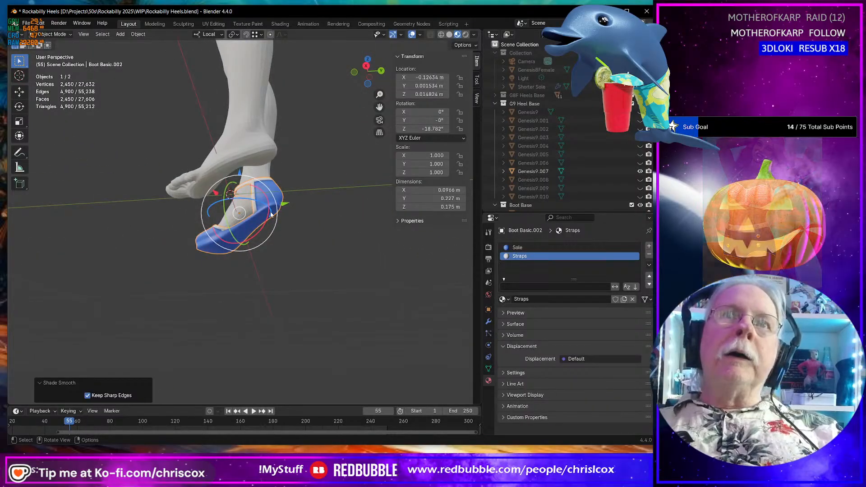
{"action": "middle_click_drag", "start_coordinate": [226, 243], "coordinate": [348, 268]}
{"action": "scroll", "coordinate": [294, 272], "scroll_direction": "up", "scroll_amount": 5}
{"action": "middle_click_drag", "start_coordinate": [295, 272], "coordinate": [175, 299]}
{"action": "scroll", "coordinate": [389, 261], "scroll_direction": "down", "scroll_amount": 3}
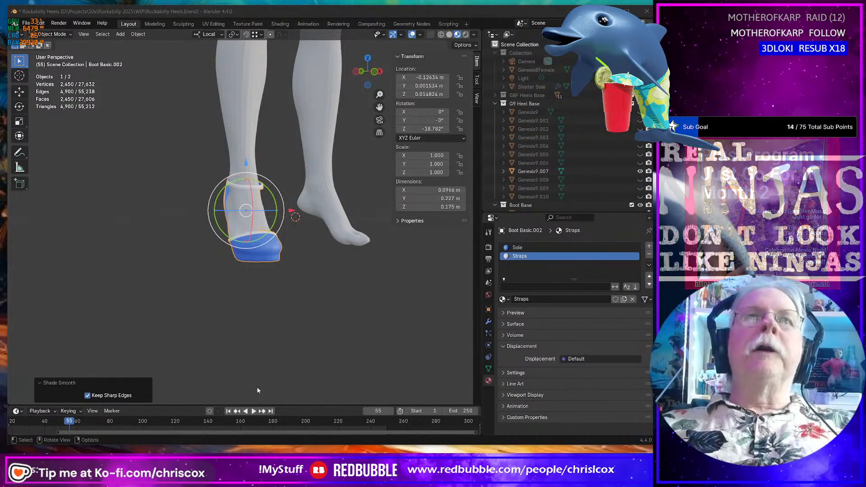
{"action": "middle_click_drag", "start_coordinate": [256, 386], "coordinate": [234, 338]}
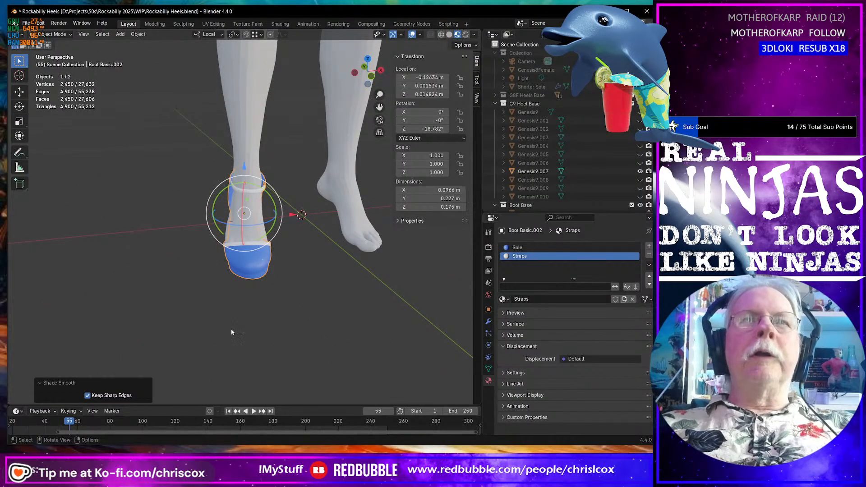
{"action": "middle_click_drag", "start_coordinate": [232, 332], "coordinate": [180, 311]}
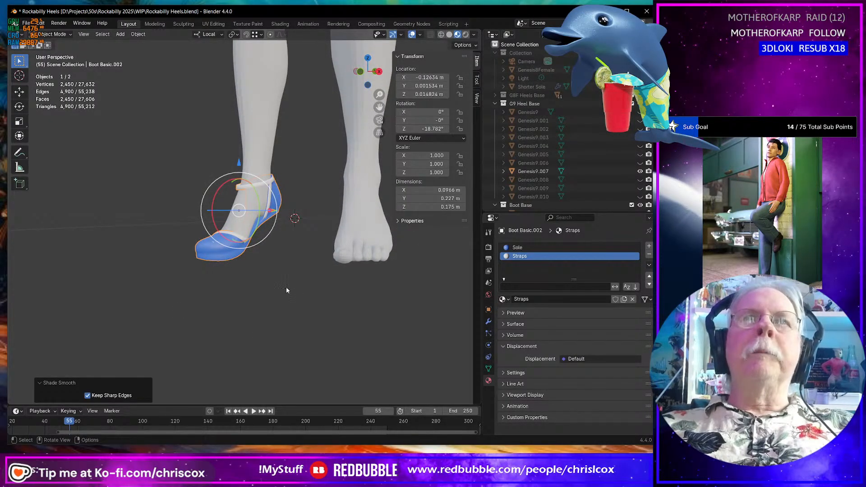
{"action": "middle_click_drag", "start_coordinate": [286, 286], "coordinate": [329, 281]}
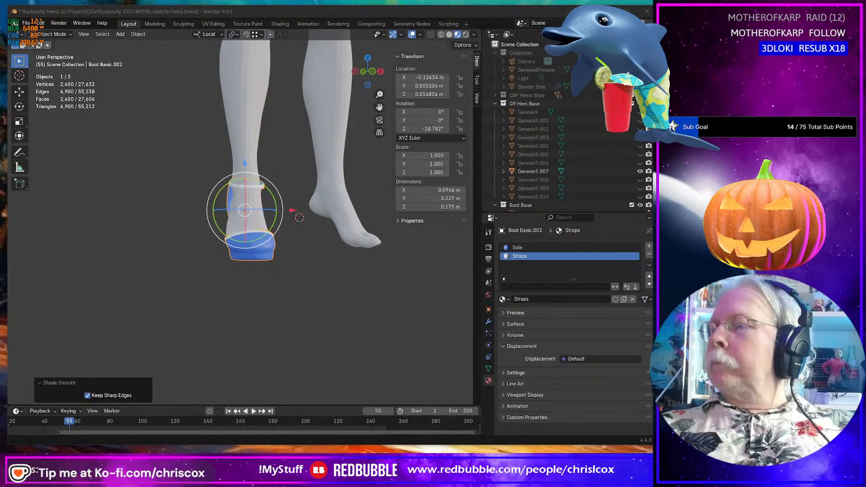
Switch to Discord, showing the going-live channel with the drafted stream announcement.
{"action": "key", "text": "alt+Tab"}
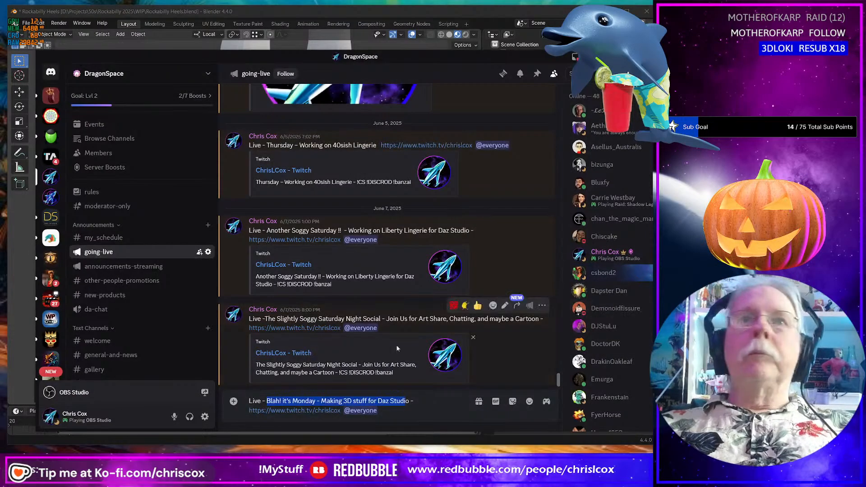